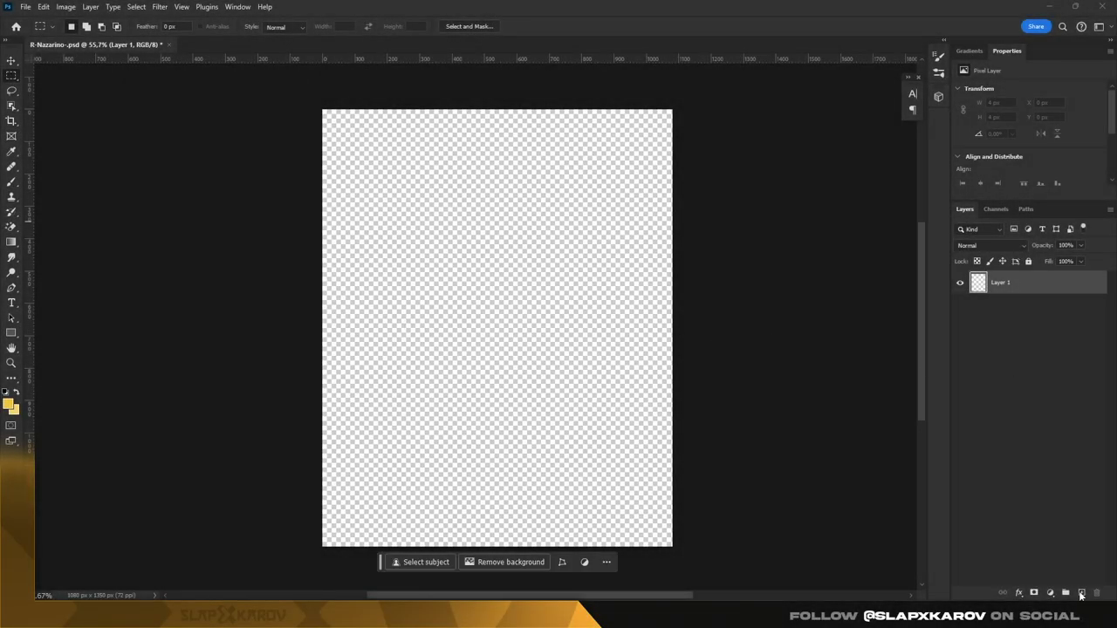
Step: Add a new empty layer and rename the bottom layer BG with a green colour label
left_click(1081, 593)
double_click(1001, 307)
type("BG")
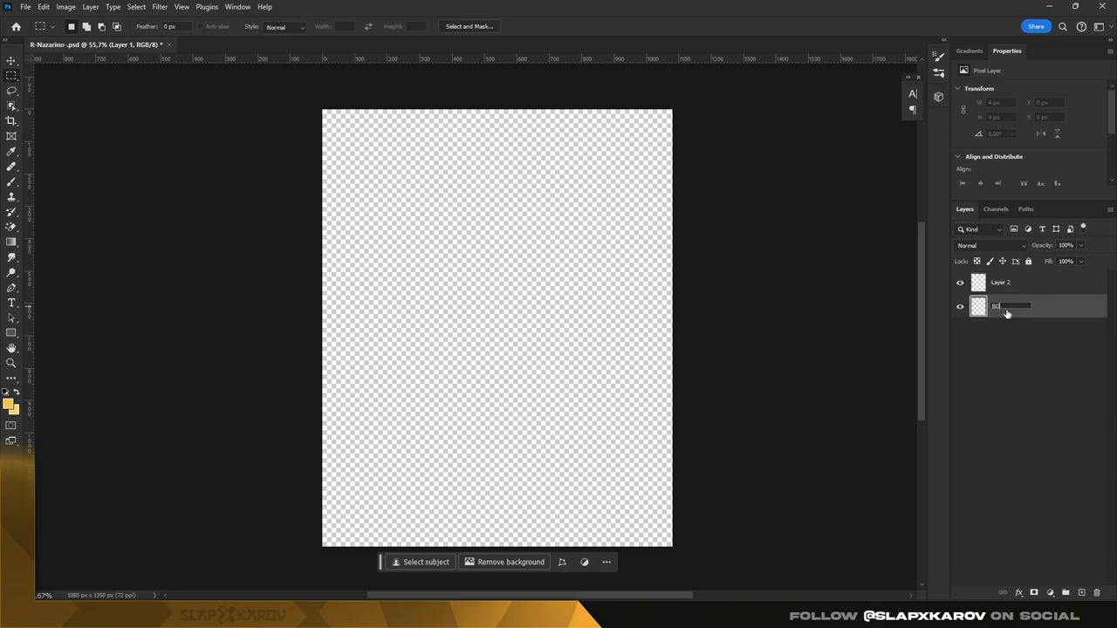
key("Return")
right_click(1008, 307)
left_click(1017, 282)
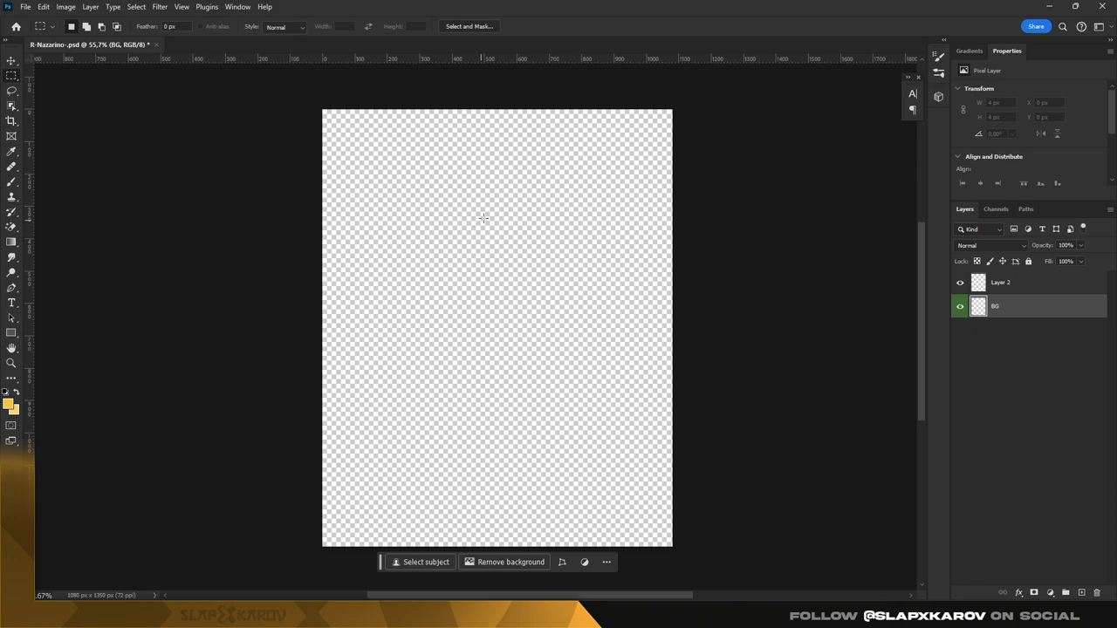
Step: Select Layer 2 and choose the Brush tool with a hard round tip
left_click(961, 283)
left_click(14, 181)
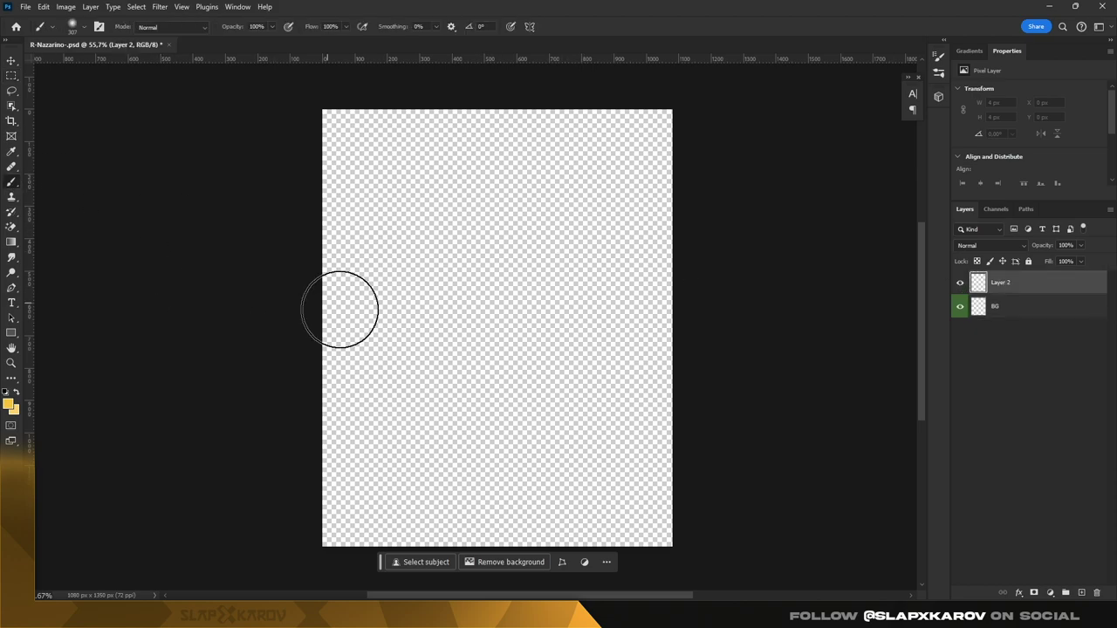
right_click(468, 287)
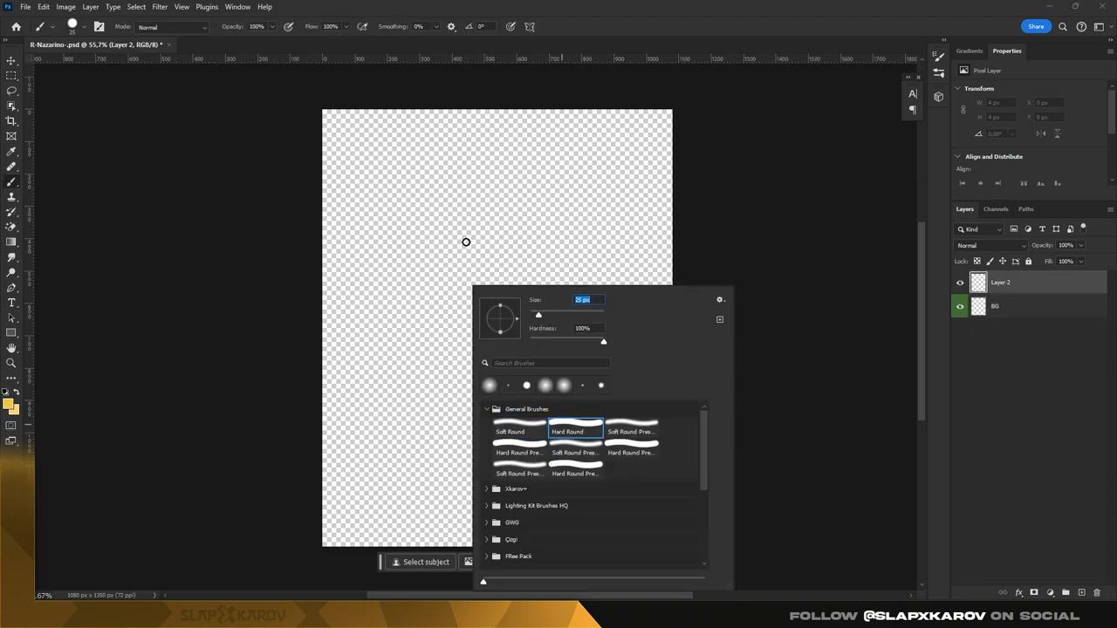
left_click(463, 242)
Step: Show the guides, sketch the layout outline in yellow, and set the foreground to black
key("ctrl+semicolon")
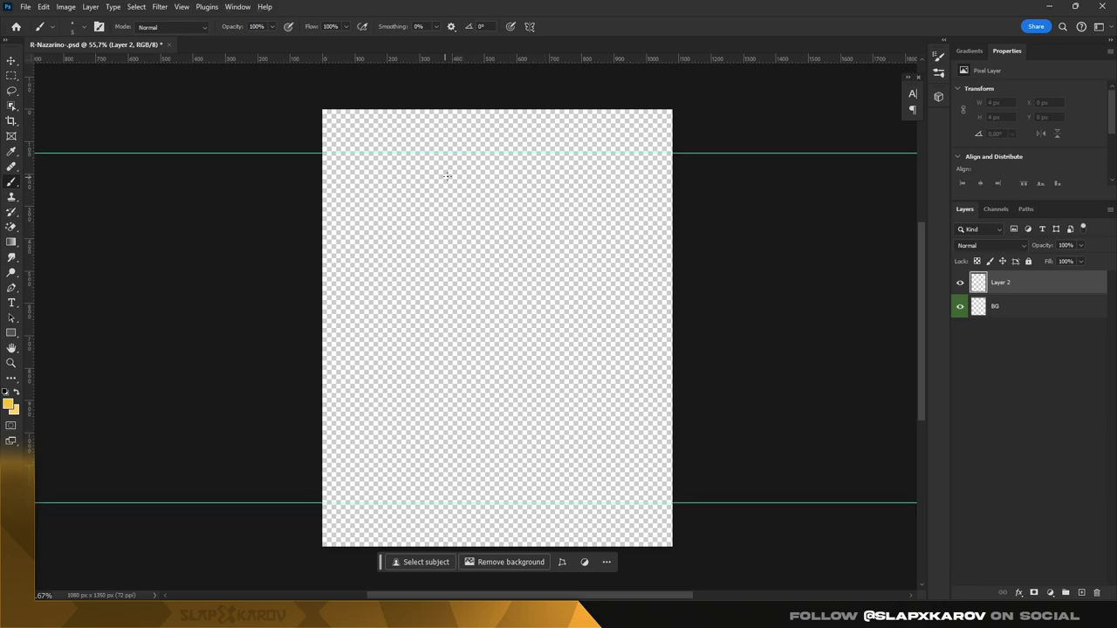
left_click_drag(367, 281, 367, 282)
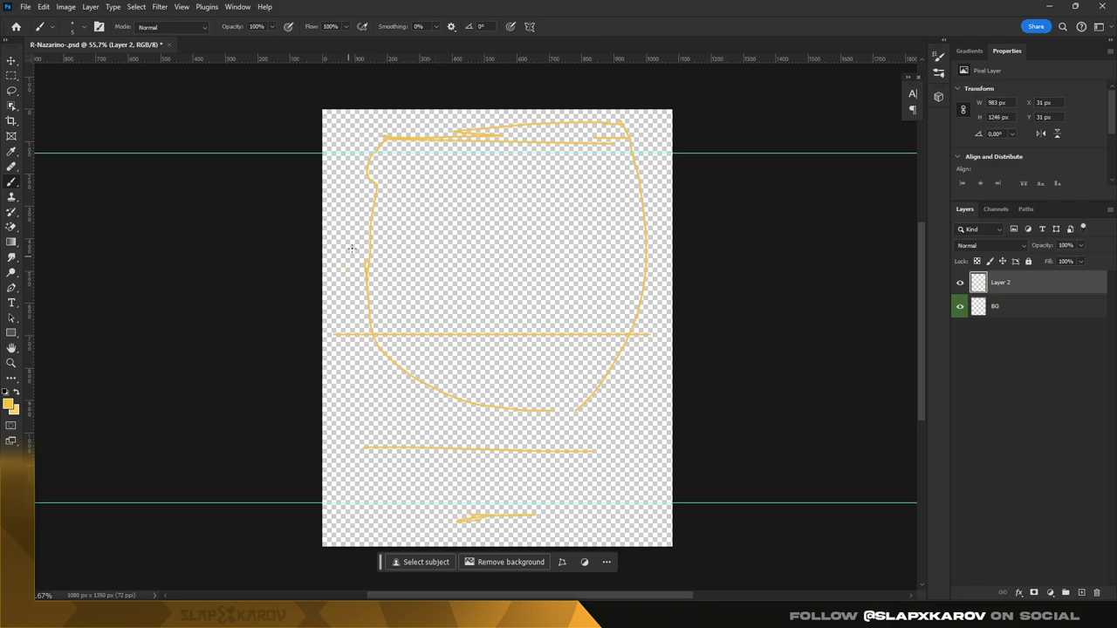
left_click(10, 403)
left_click(596, 381)
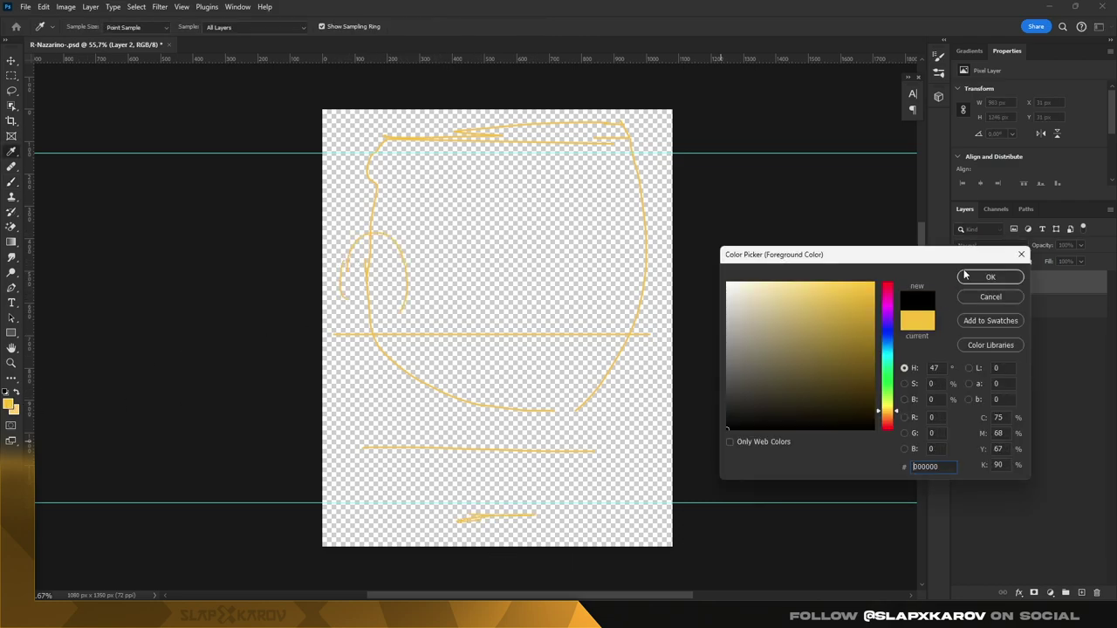
left_click(990, 276)
Step: Draw black strokes (a central C, a top line, two side verticals) and rename the layer 1
left_click(10, 404)
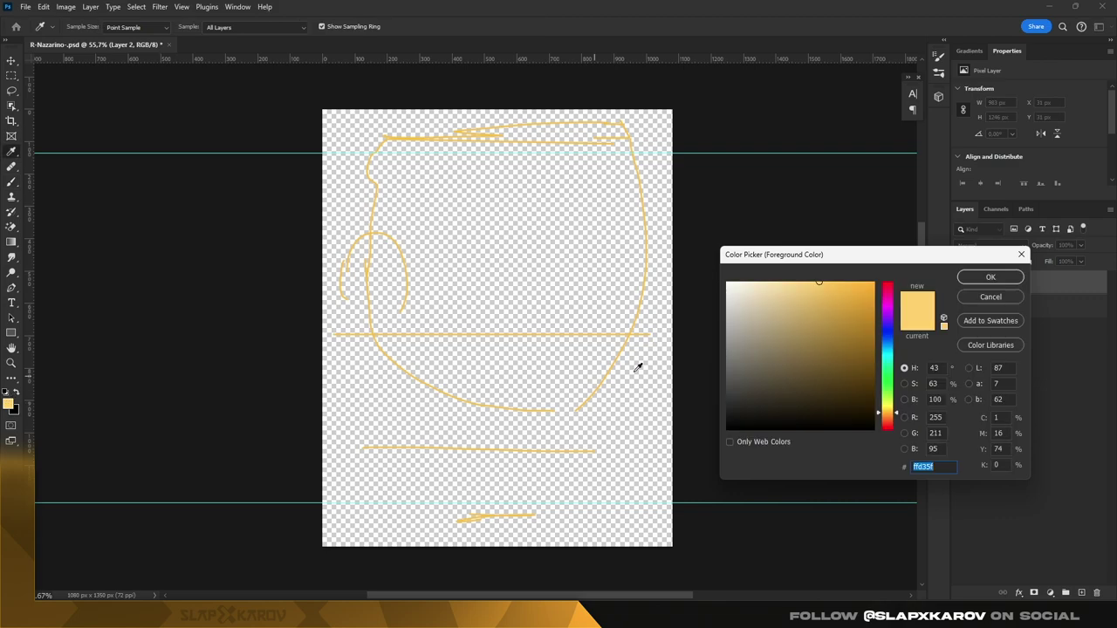
left_click(719, 305)
left_click(989, 277)
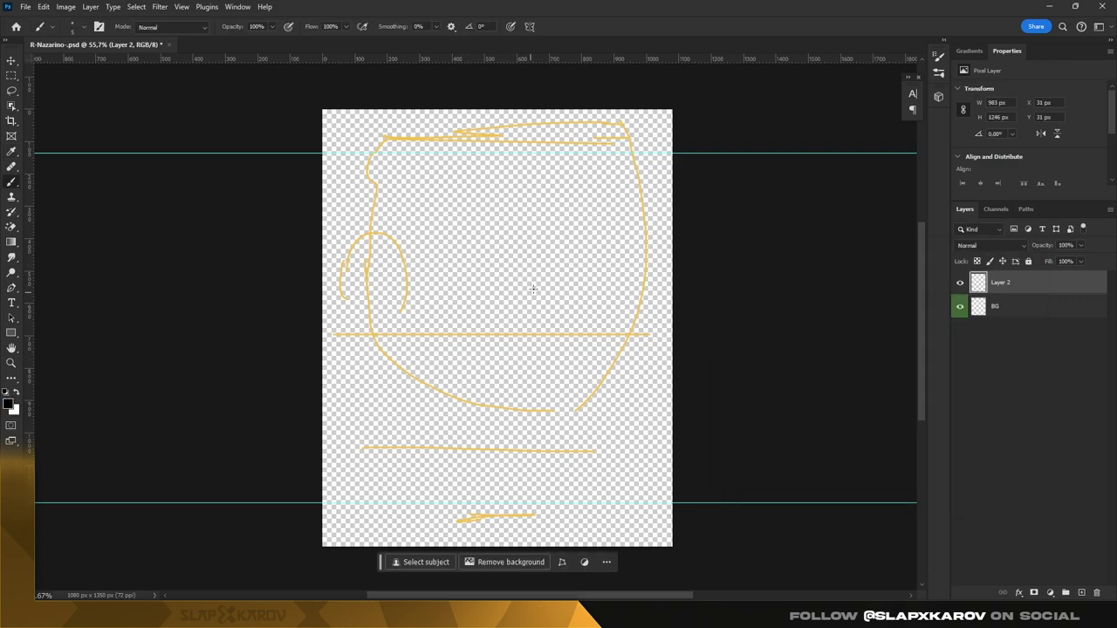
left_click_drag(489, 229, 514, 284)
left_click_drag(402, 185, 572, 200)
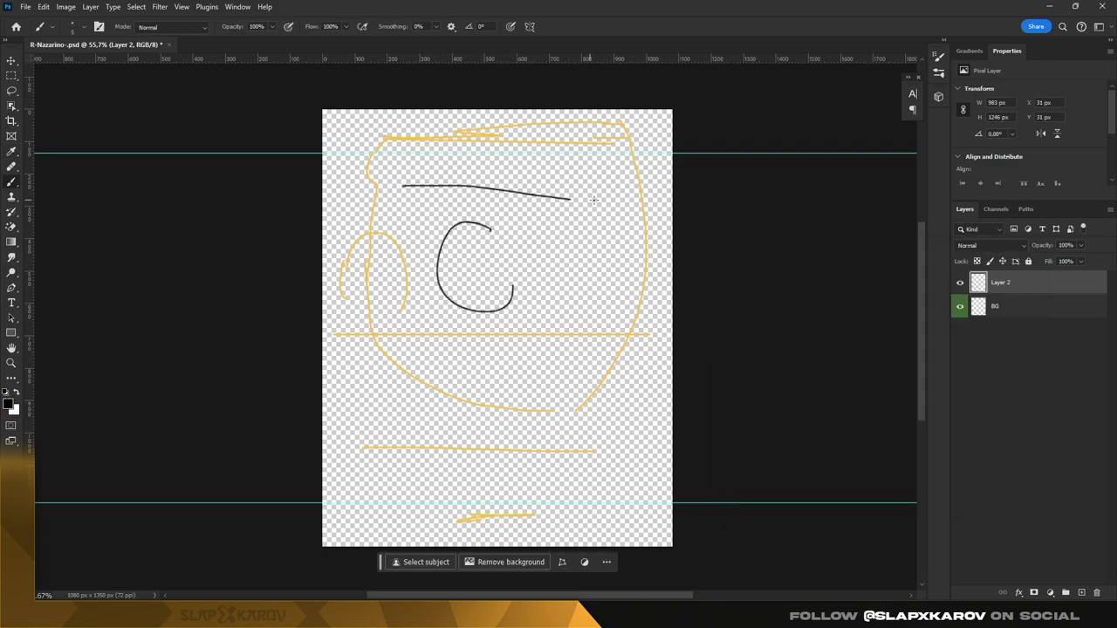
left_click_drag(349, 347, 355, 493)
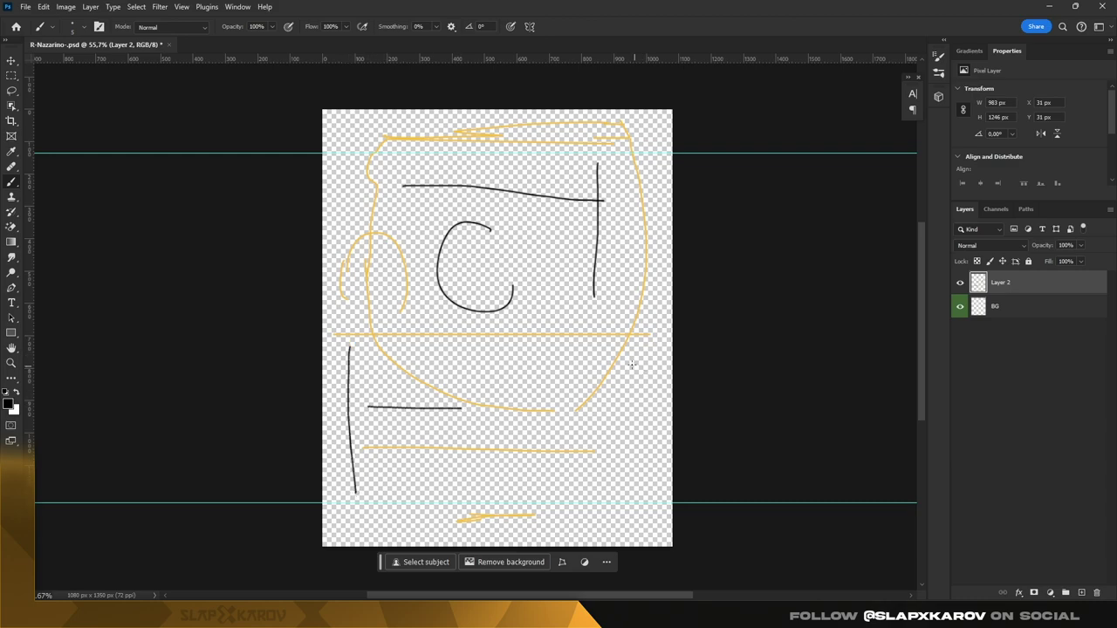
left_click_drag(653, 353, 656, 501)
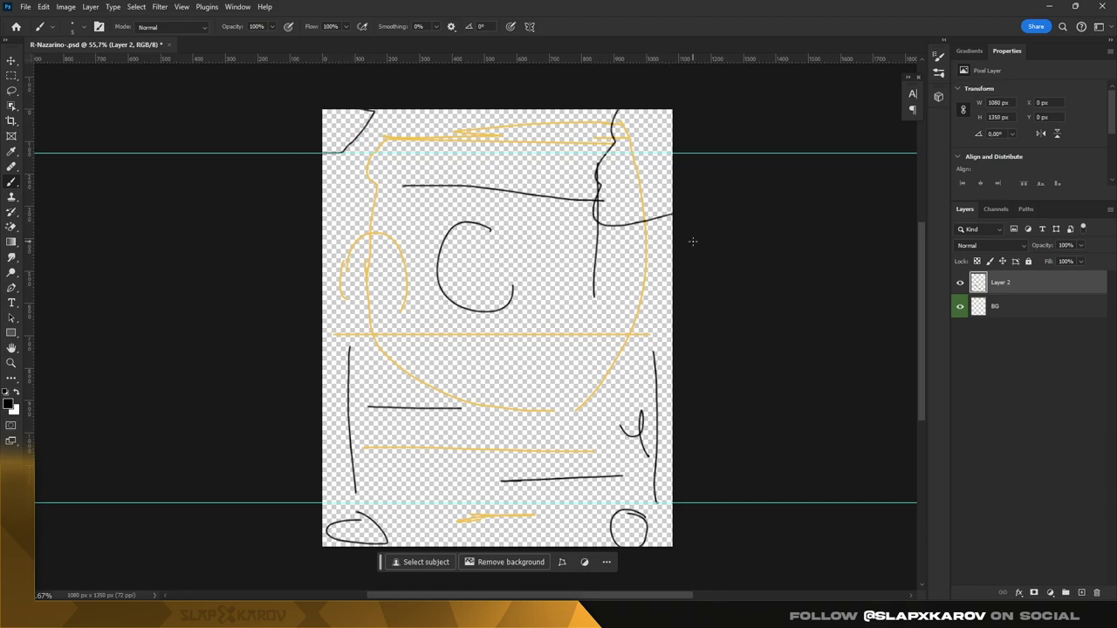
type("1")
left_click(998, 319)
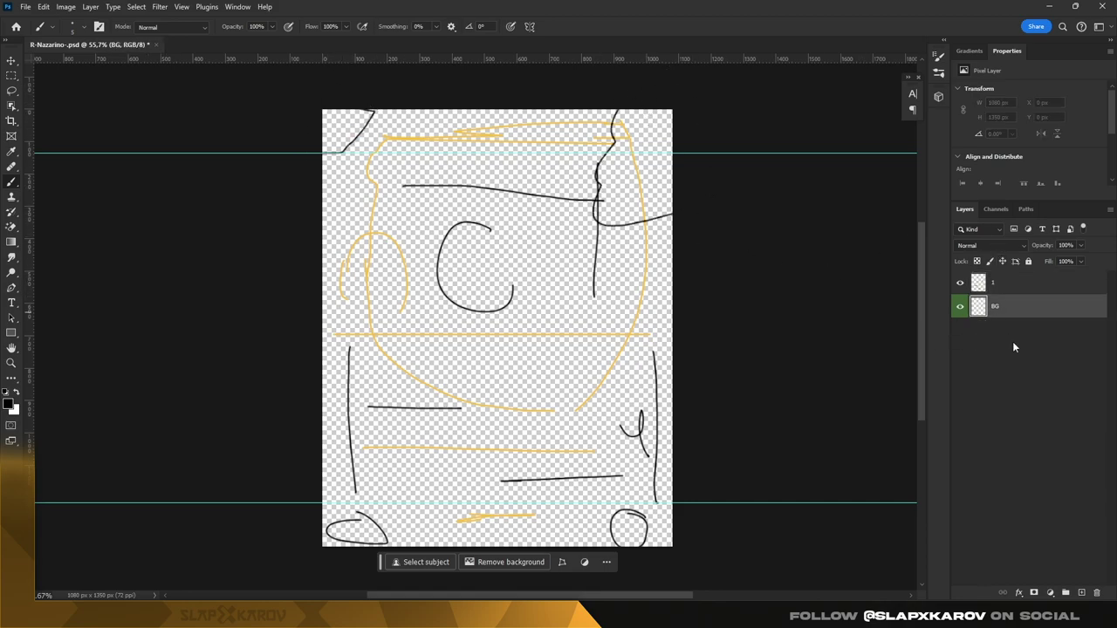
Step: Hide the sketch layer 1 and add a new empty layer on top
left_click(1008, 283)
left_click(960, 282)
left_click(1082, 593)
key("ctrl+semicolon")
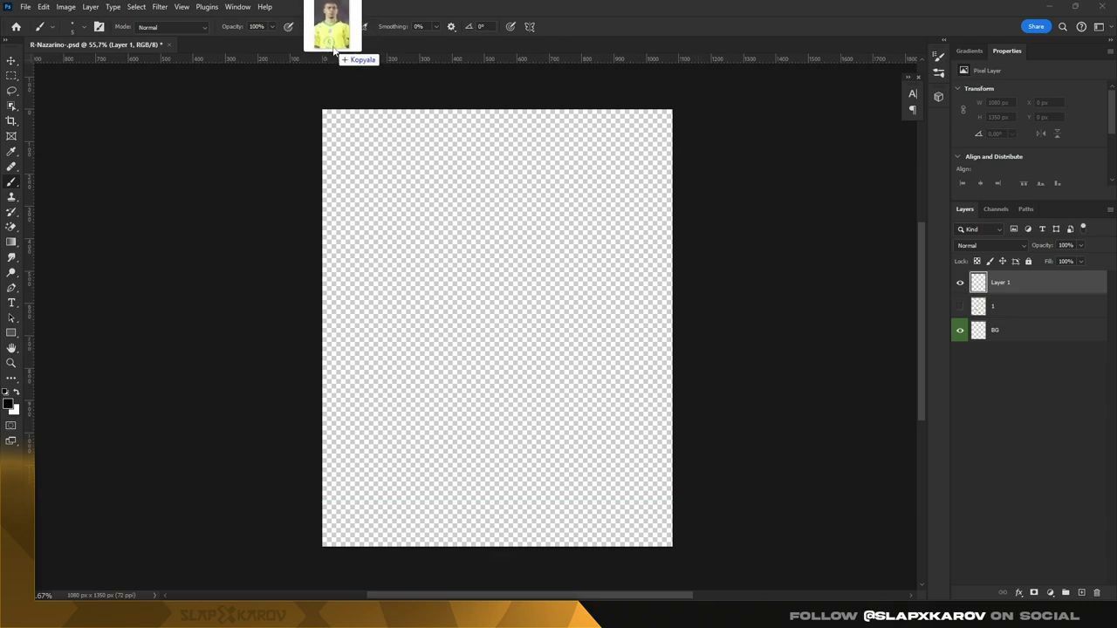
Step: Open the player photo, unlock and duplicate its Background layer, and remove the background
left_click_drag(187, 318, 336, 39)
left_click(1097, 284)
key("ctrl+j")
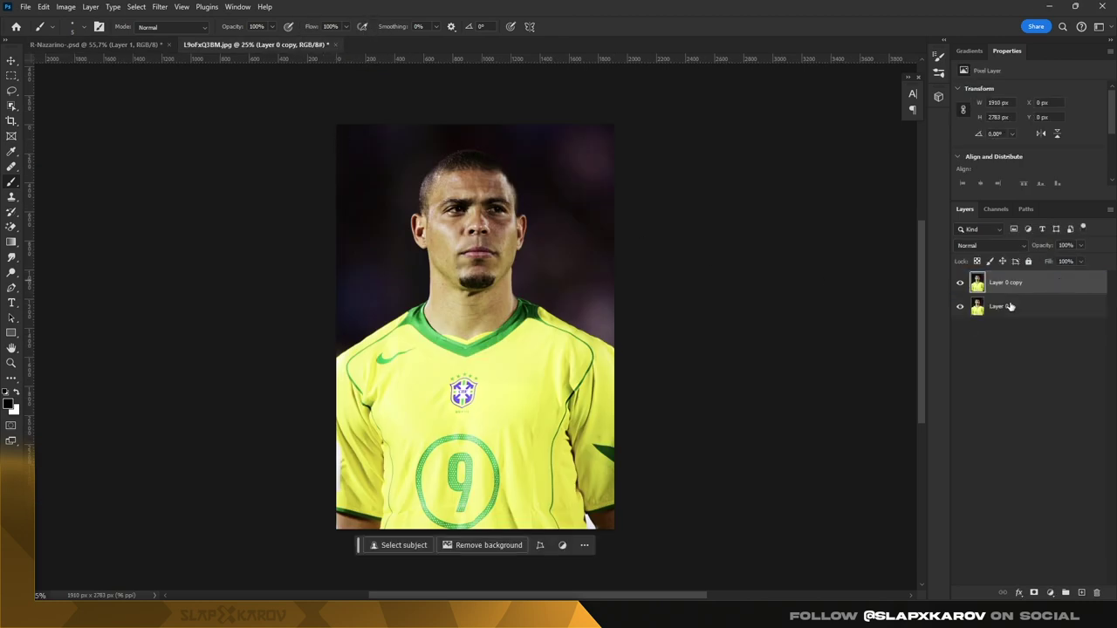
right_click(1079, 316)
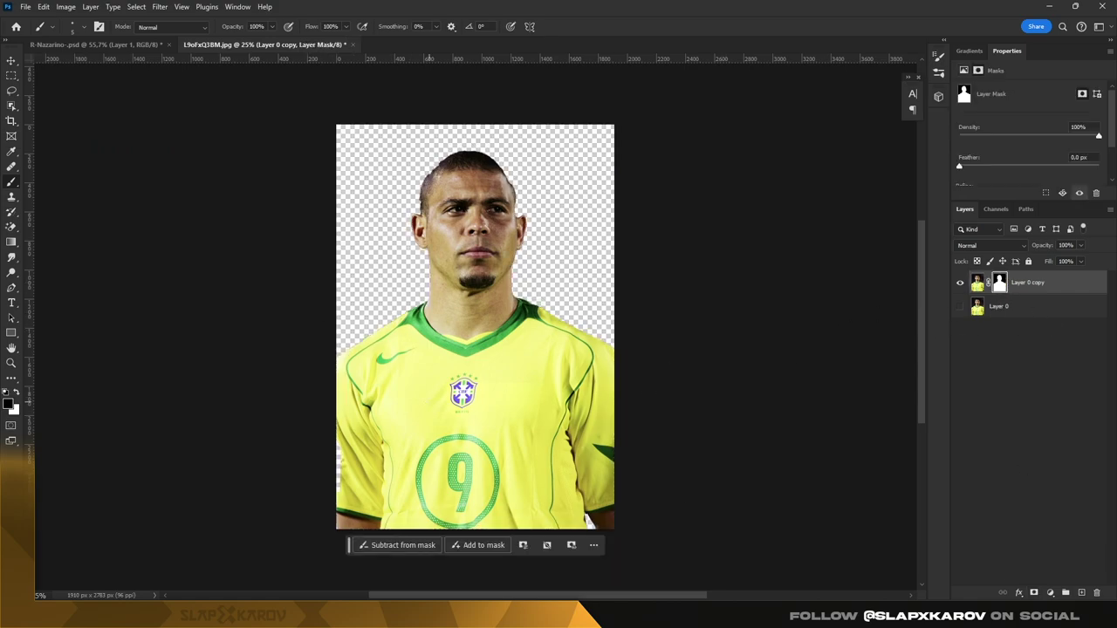
Step: Adjust the brush, zoom out, and convert the cut-out player layer to a smart object
scroll(367, 471, "up", 5)
right_click(456, 403)
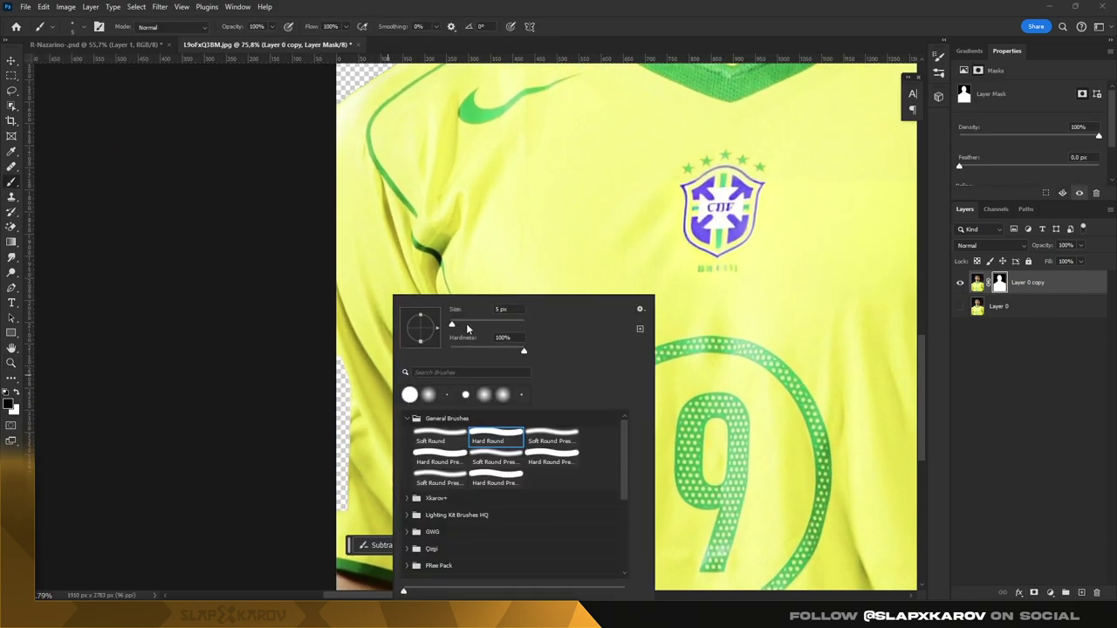
key("Escape")
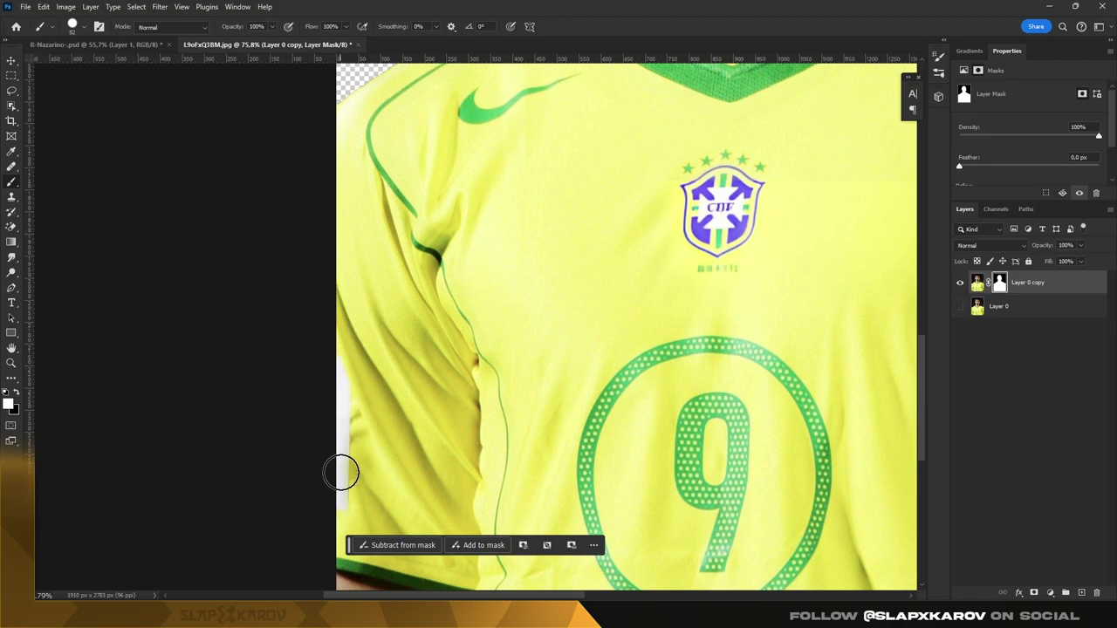
key("z")
right_click(1026, 282)
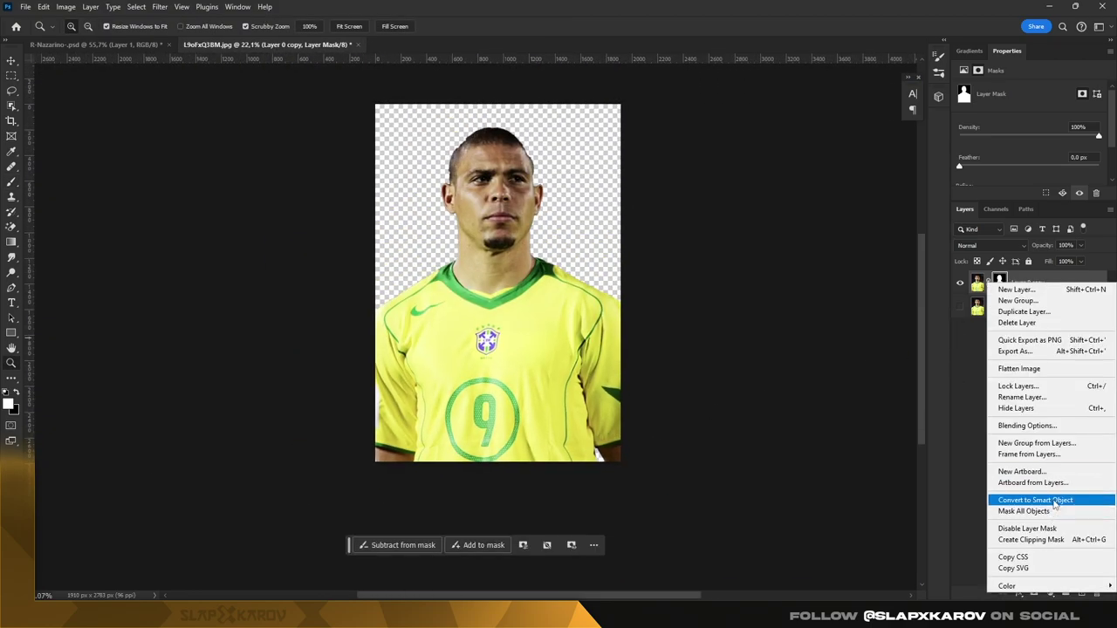
left_click(1054, 501)
left_click(105, 44)
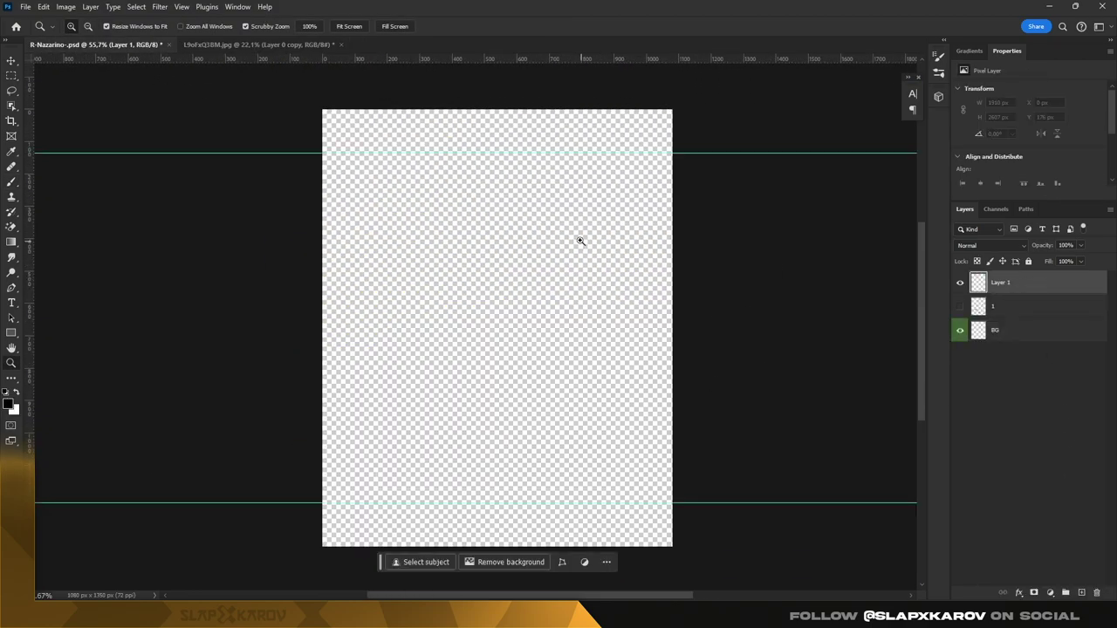
Step: Paste the player into R-Nazarino.psd, scale and centre it, and open its smart object contents
key("ctrl+v")
key("ctrl+t")
left_click_drag(324, 112, 511, 369)
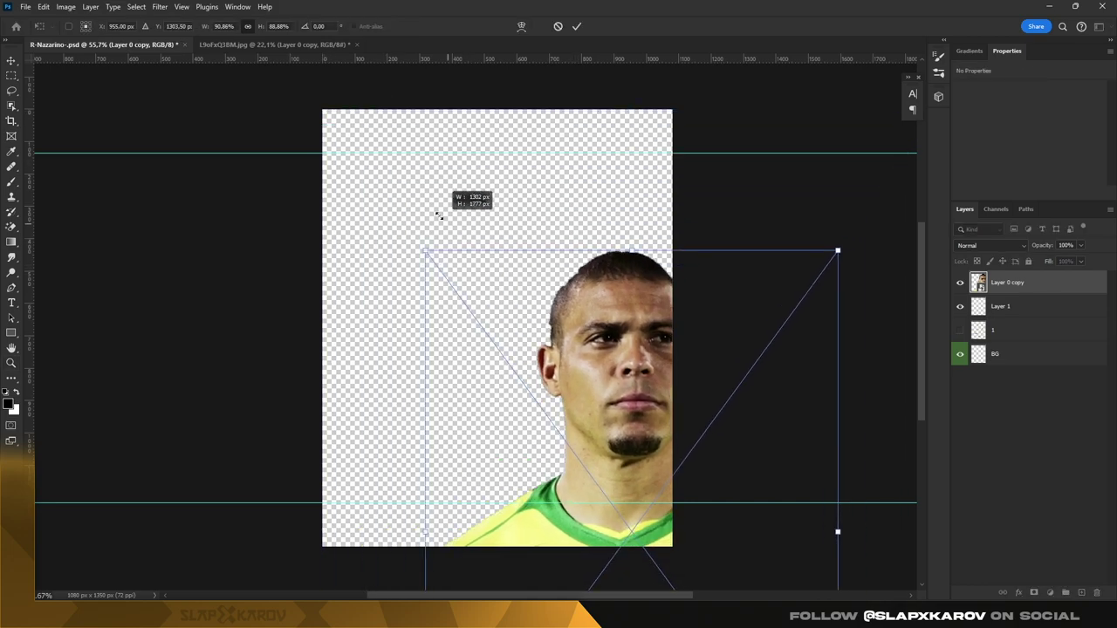
mouse_move(629, 439)
left_mouse_down()
mouse_move(506, 245)
mouse_move(507, 227)
left_mouse_up()
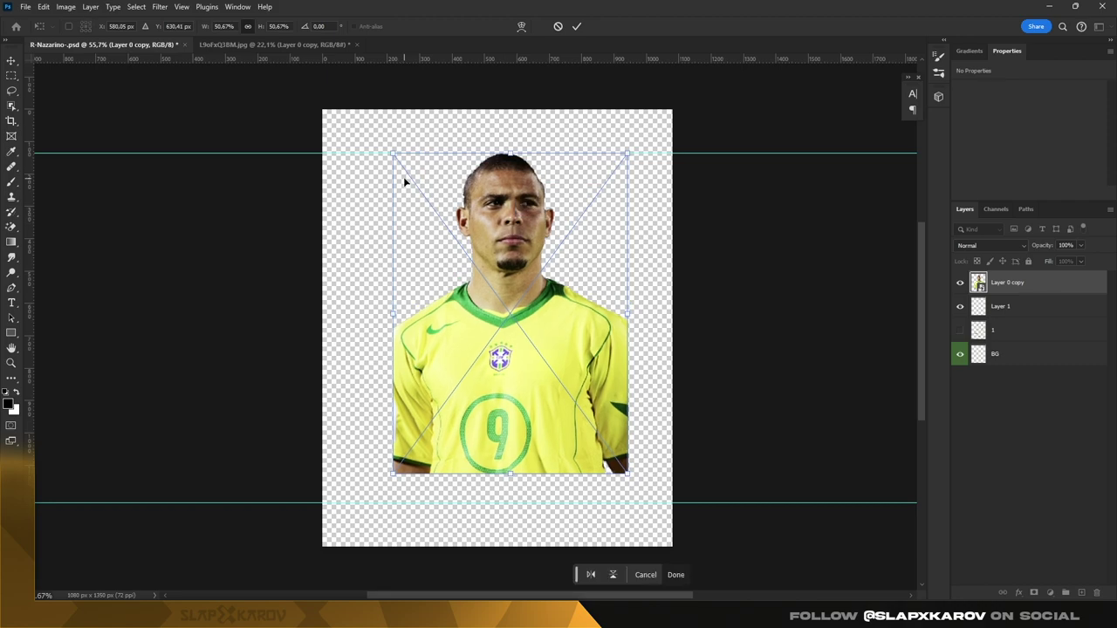
left_click_drag(393, 153, 389, 148)
key("Return")
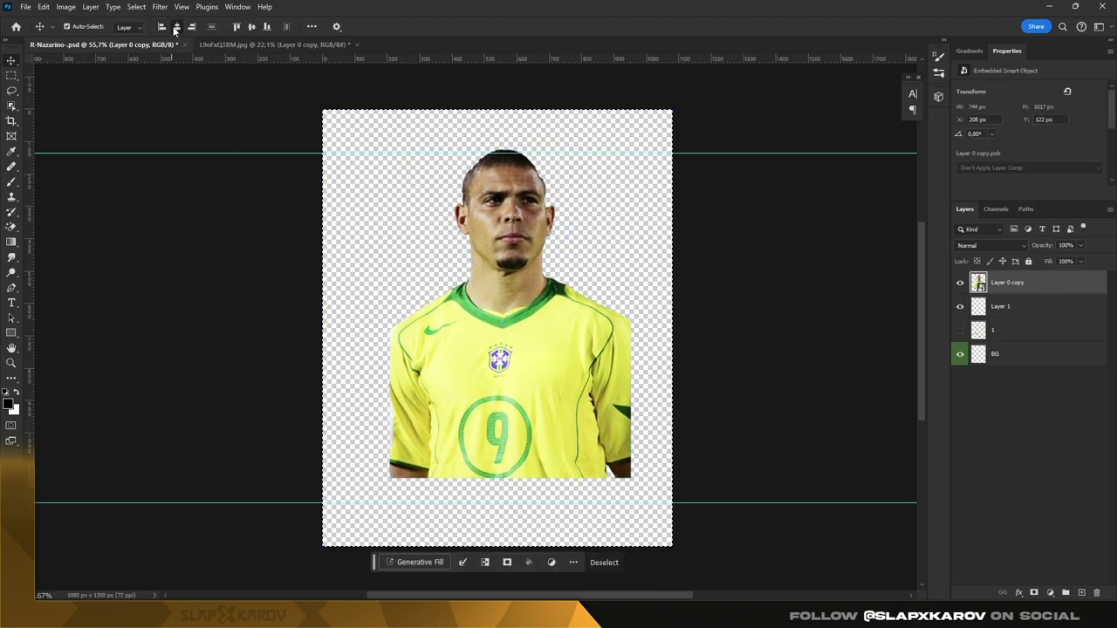
double_click(978, 284)
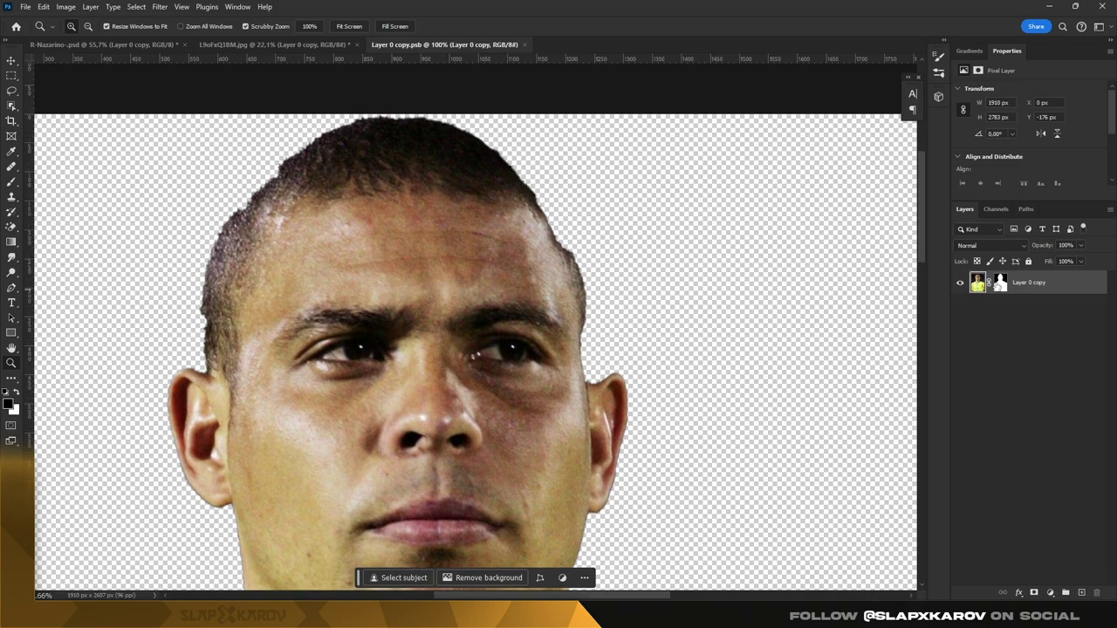
Step: Paint the portrait's layer mask with a small brush to clean the hairline edges, then save
left_click(1000, 282)
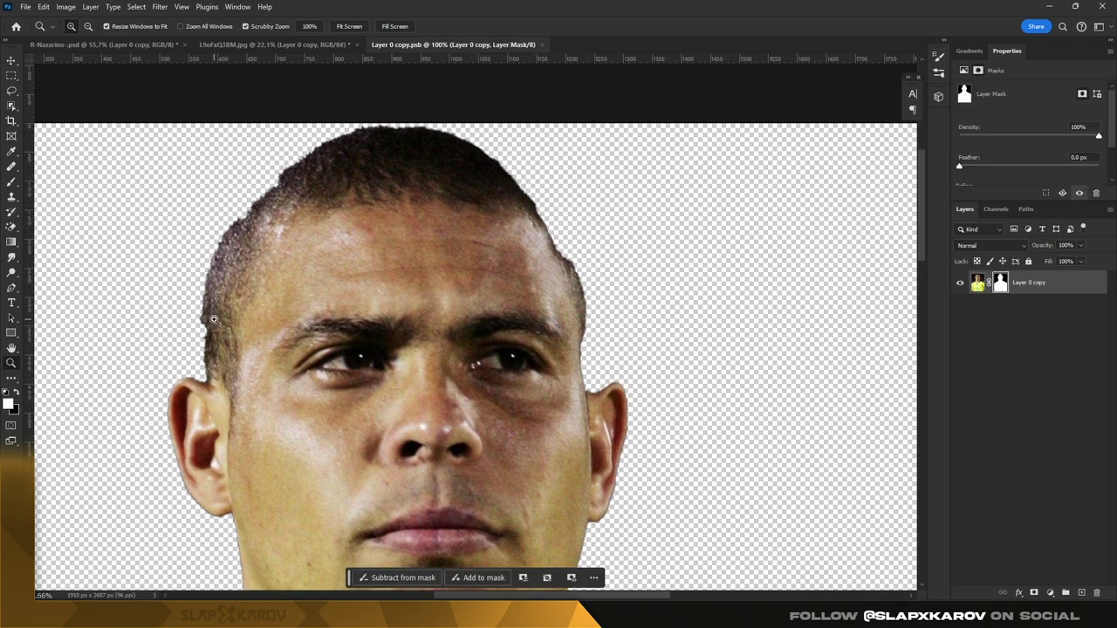
left_click(10, 183)
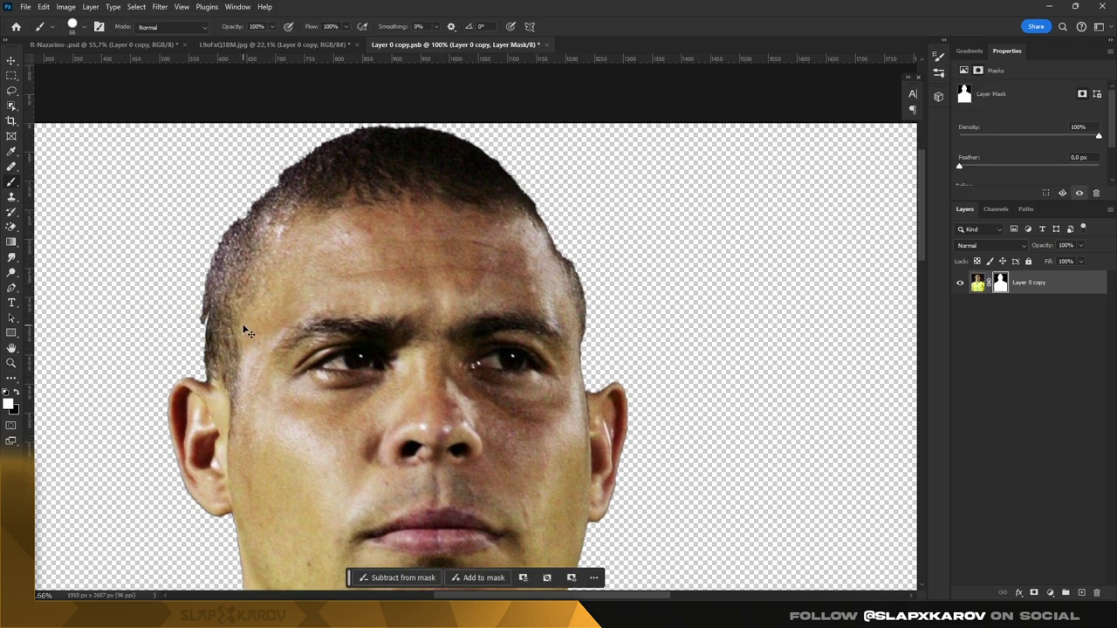
right_click(222, 319, "alt")
mouse_move(211, 375)
left_mouse_down()
mouse_move(220, 242)
mouse_move(308, 157)
mouse_move(374, 132)
mouse_move(489, 165)
mouse_move(554, 234)
mouse_move(584, 333)
mouse_move(581, 399)
mouse_move(599, 377)
left_mouse_up()
key("x")
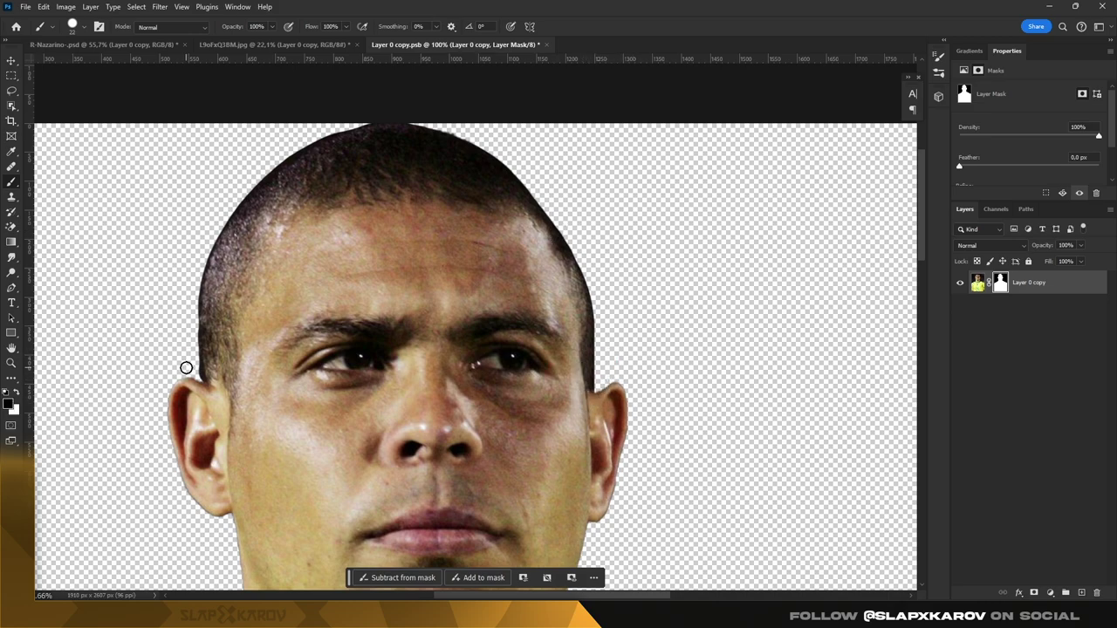
scroll(367, 148, "up", 1)
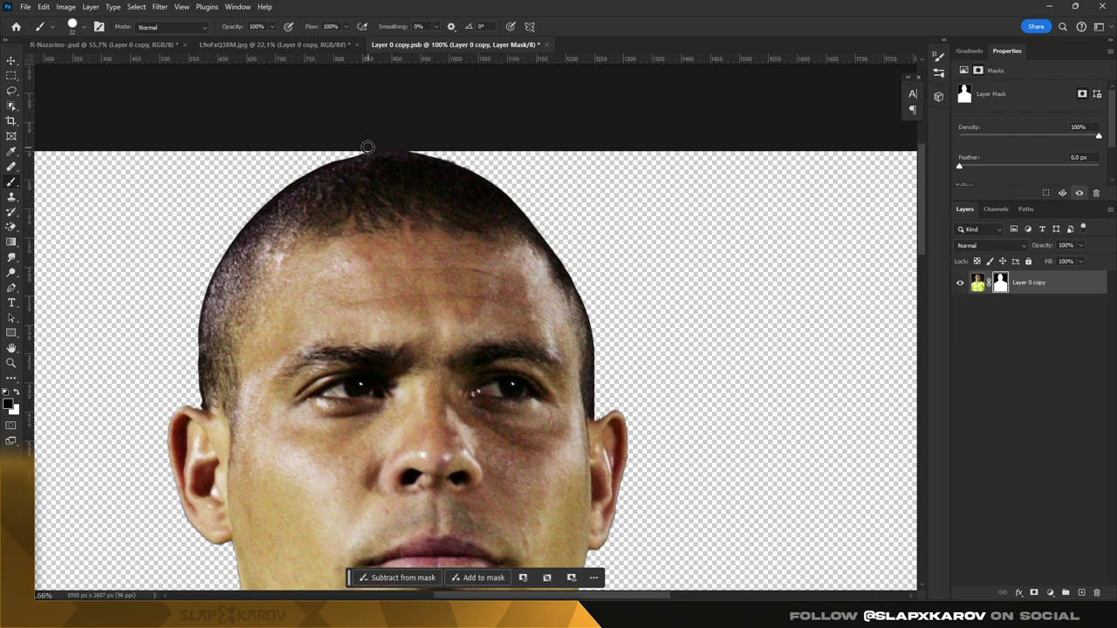
key("z")
left_click_drag(594, 367, 484, 407)
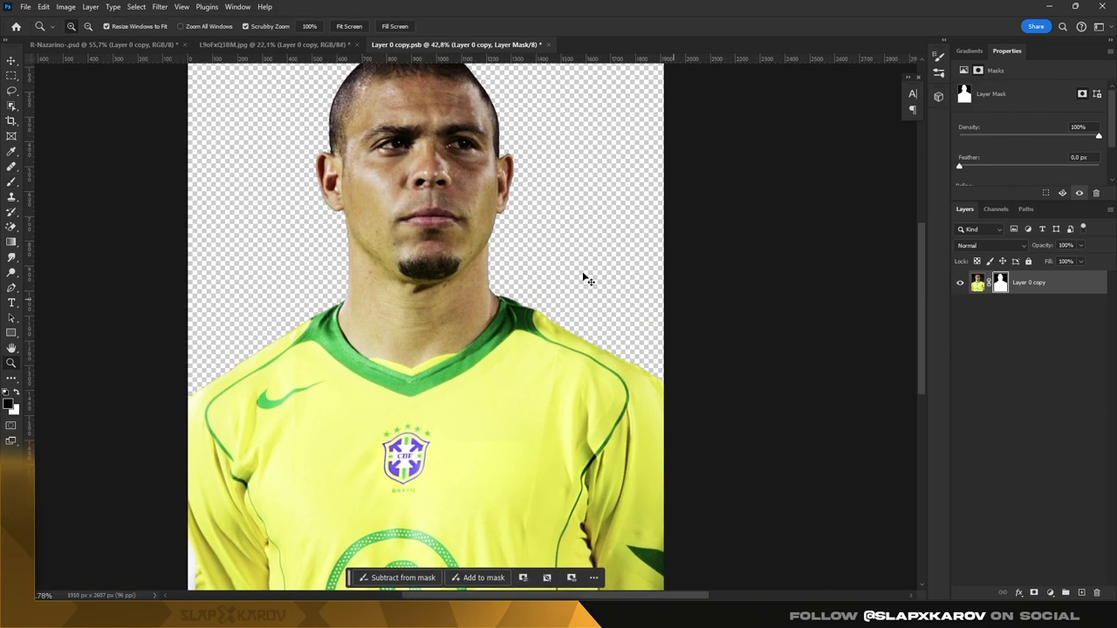
key("ctrl+s")
Step: Close the portrait .psb, fit the poster in view, and open zYZ0mb6JO.jpg as a document
left_click(548, 45)
left_click_drag(550, 186, 453, 190)
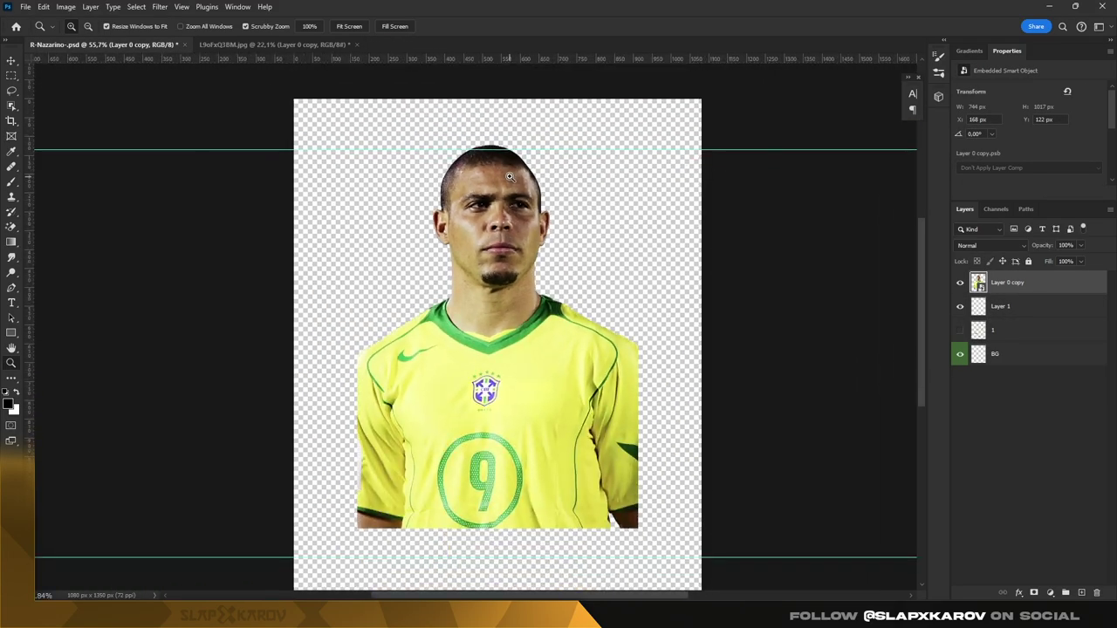
key("v")
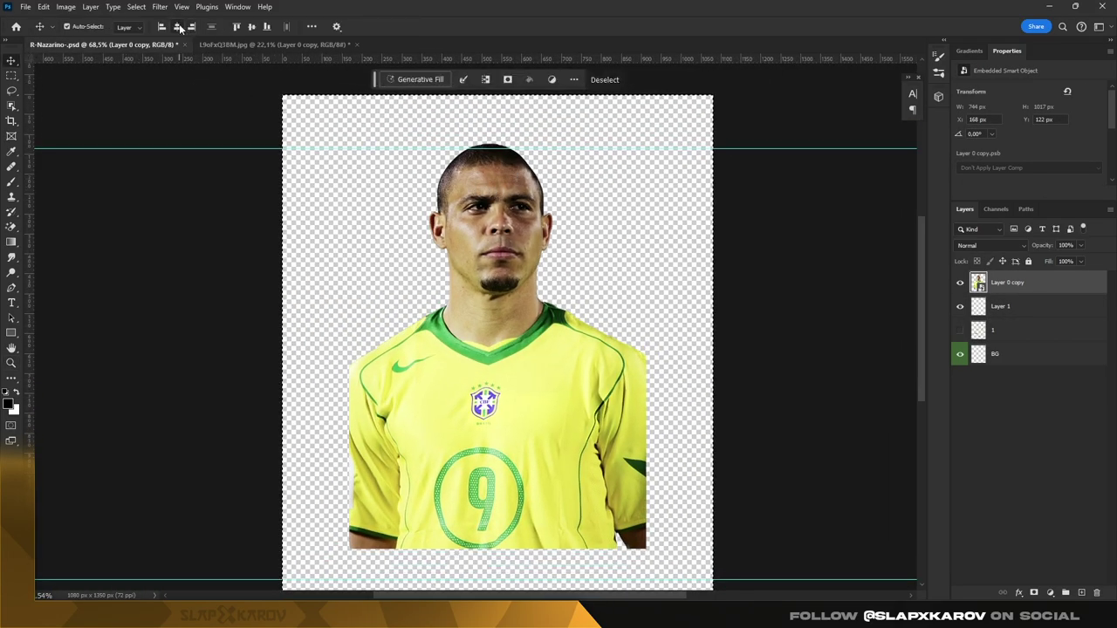
key("z")
left_click_drag(468, 280, 387, 303)
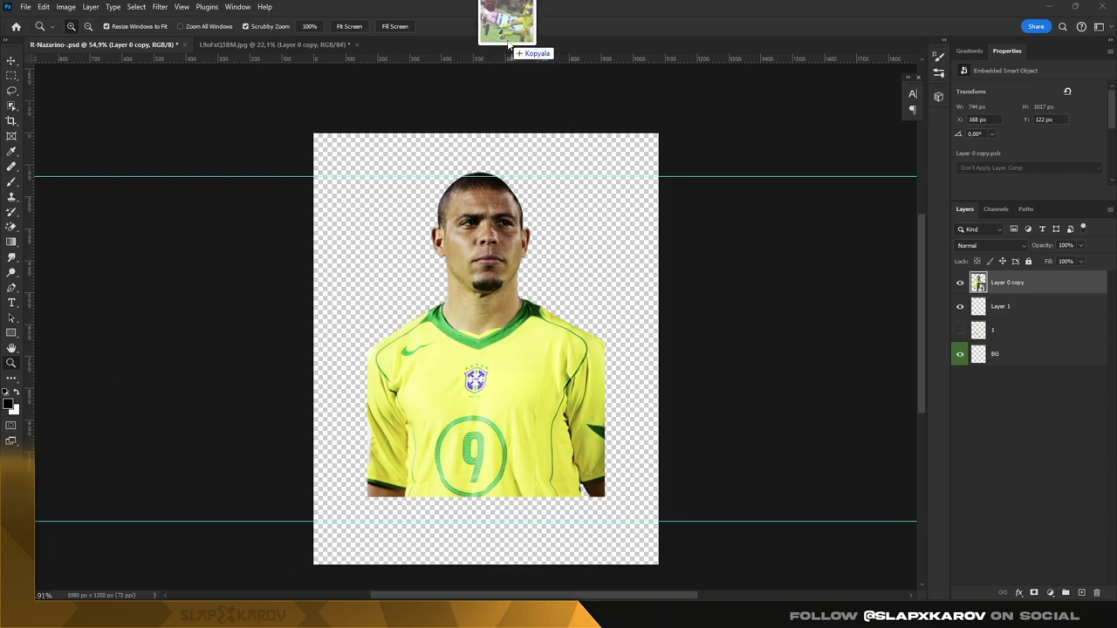
left_click_drag(373, 362, 512, 39)
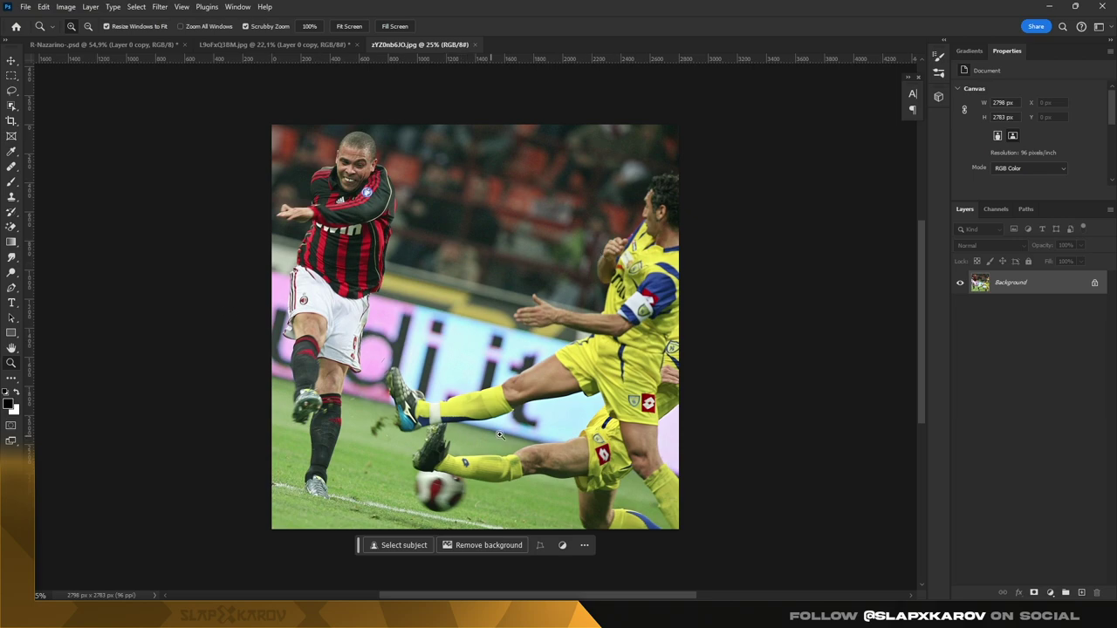
Step: Unlock and duplicate the match photo layer, select both players and the ball, and mask the background
left_click(1096, 285)
key("ctrl+j")
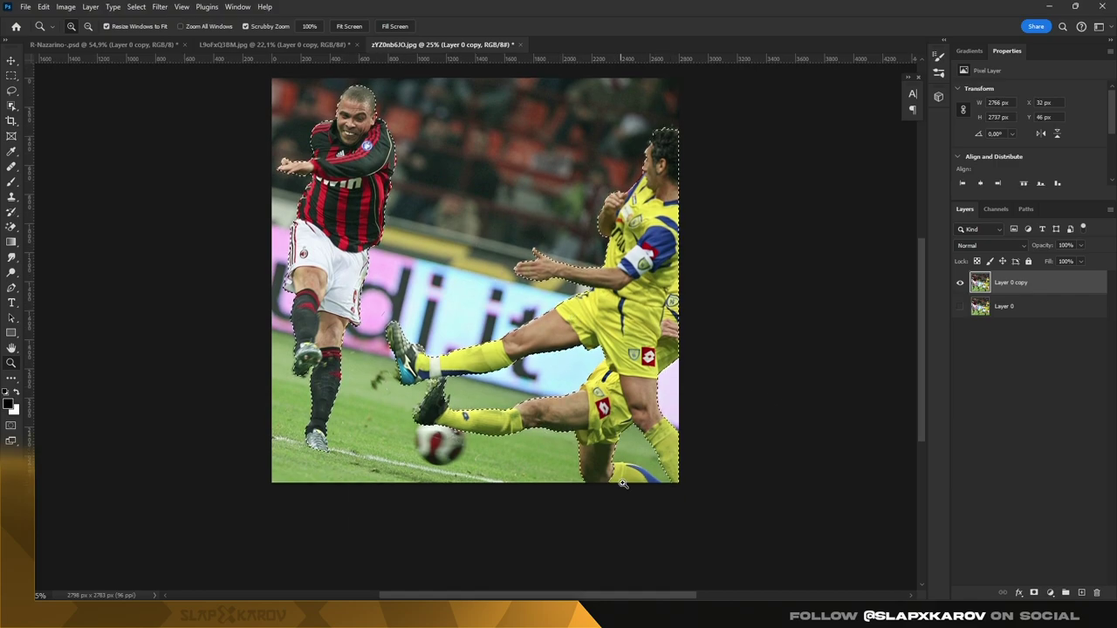
left_click_drag(476, 455, 524, 454)
left_click(11, 106)
right_click(26, 109)
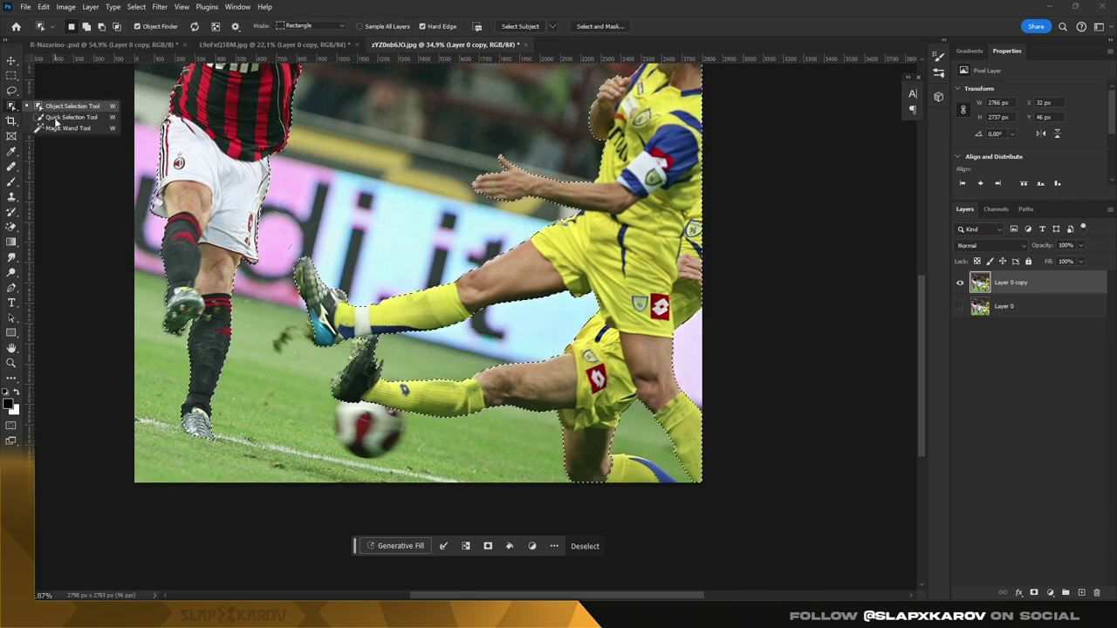
left_click(74, 119)
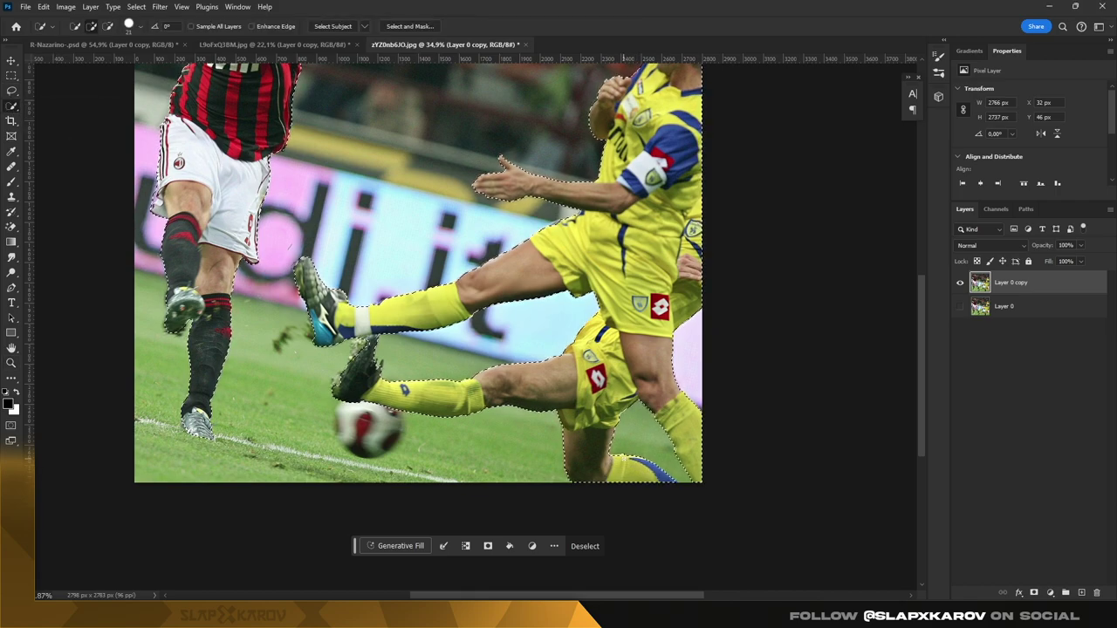
left_click_drag(350, 427, 388, 431)
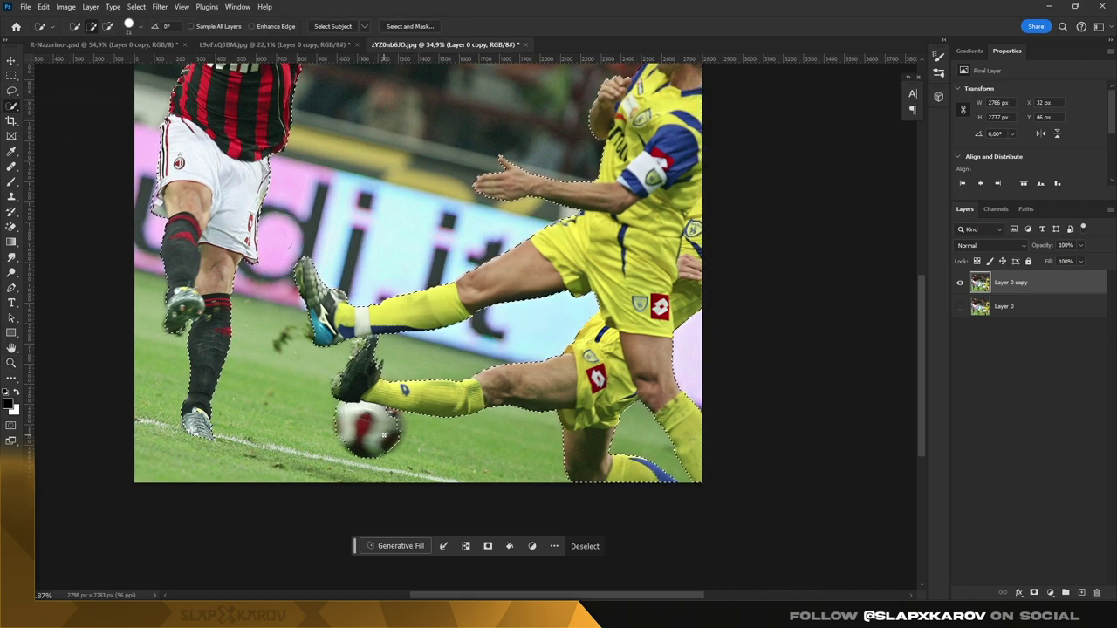
key("z")
left_click(474, 213, "alt")
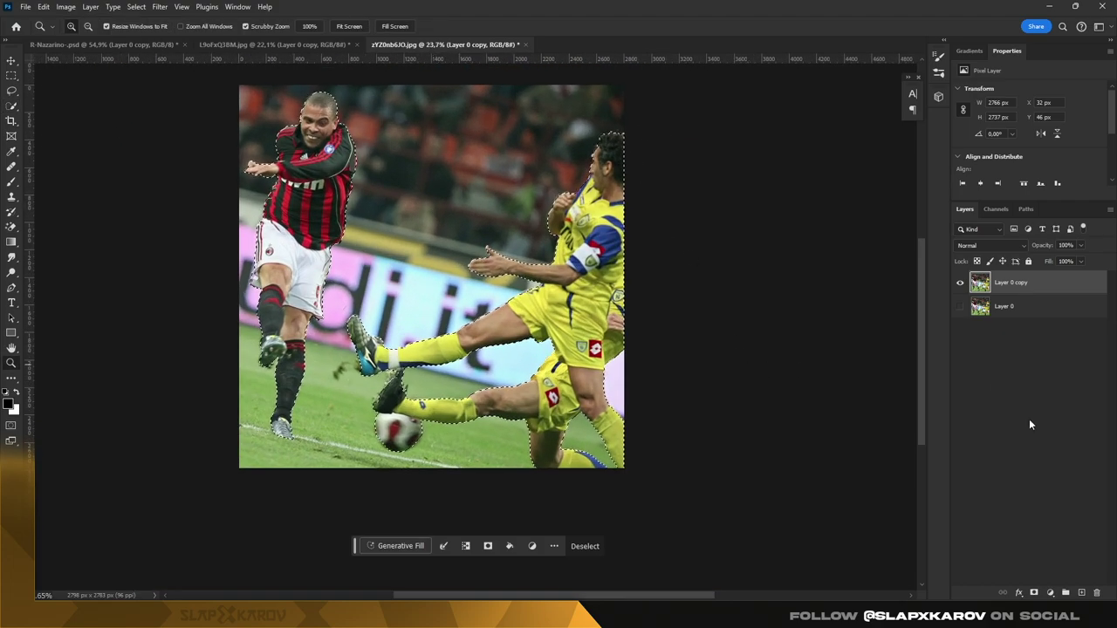
left_click(1034, 592)
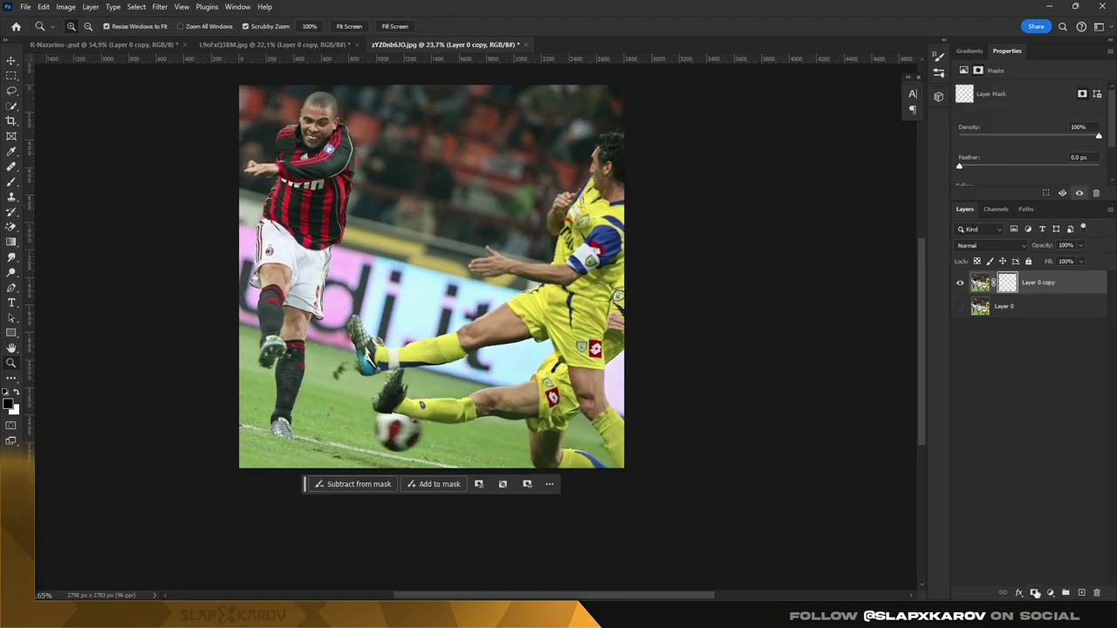
Step: Paint the missing boot edges back into the mask in white and convert the layer to a smart object
left_click_drag(395, 388, 442, 399)
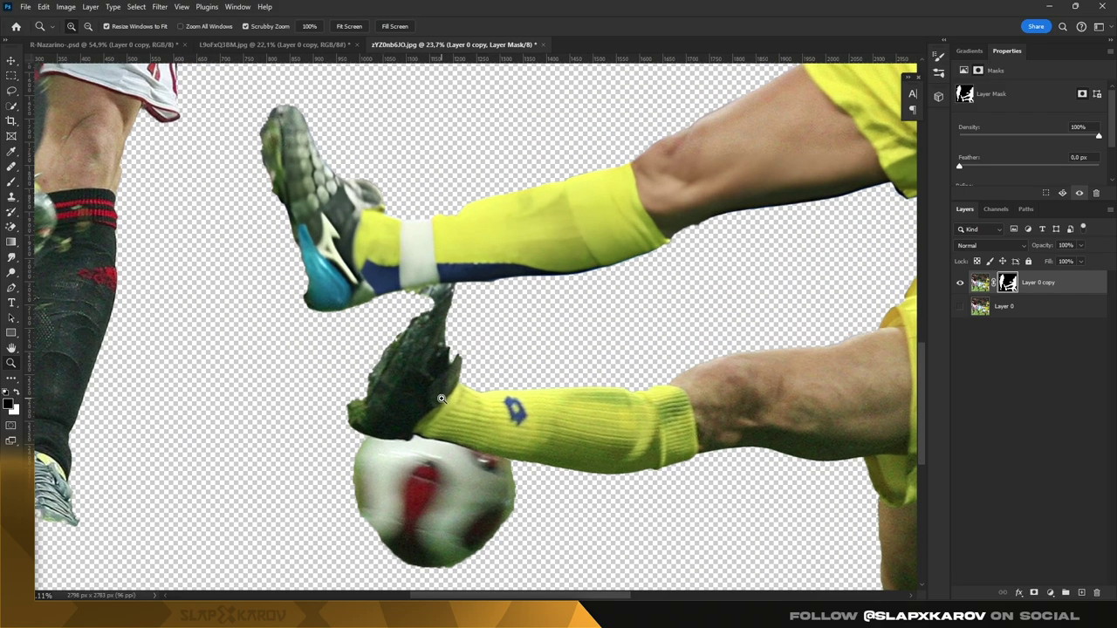
left_click(16, 183)
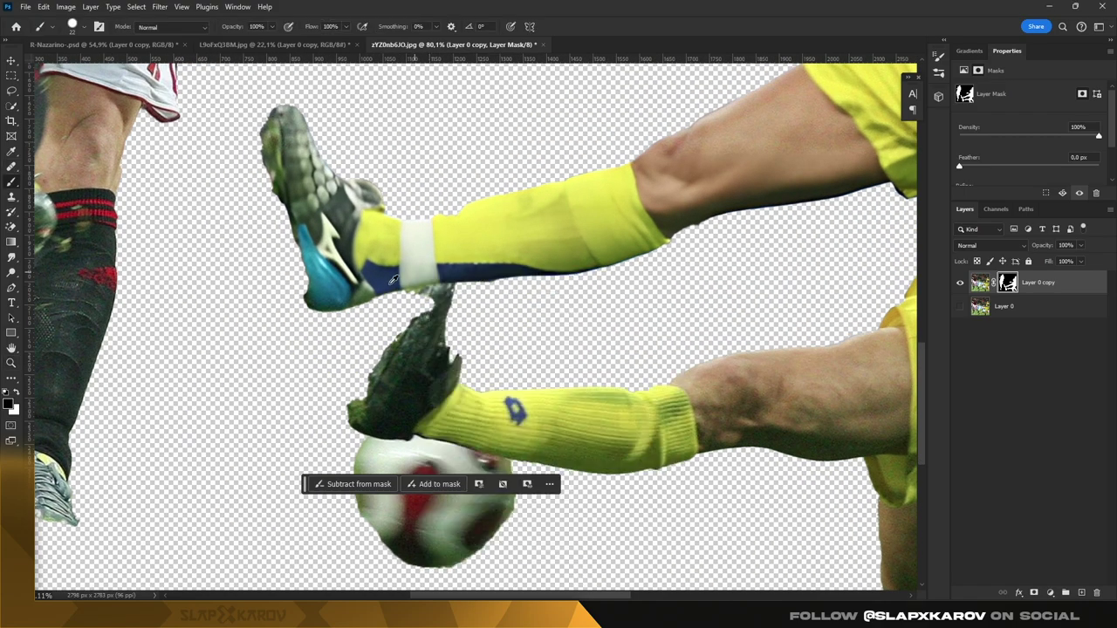
key("x")
mouse_move(426, 301)
left_mouse_down()
mouse_move(398, 312)
mouse_move(363, 384)
mouse_move(418, 288)
left_mouse_up()
left_click_drag(275, 150, 310, 289)
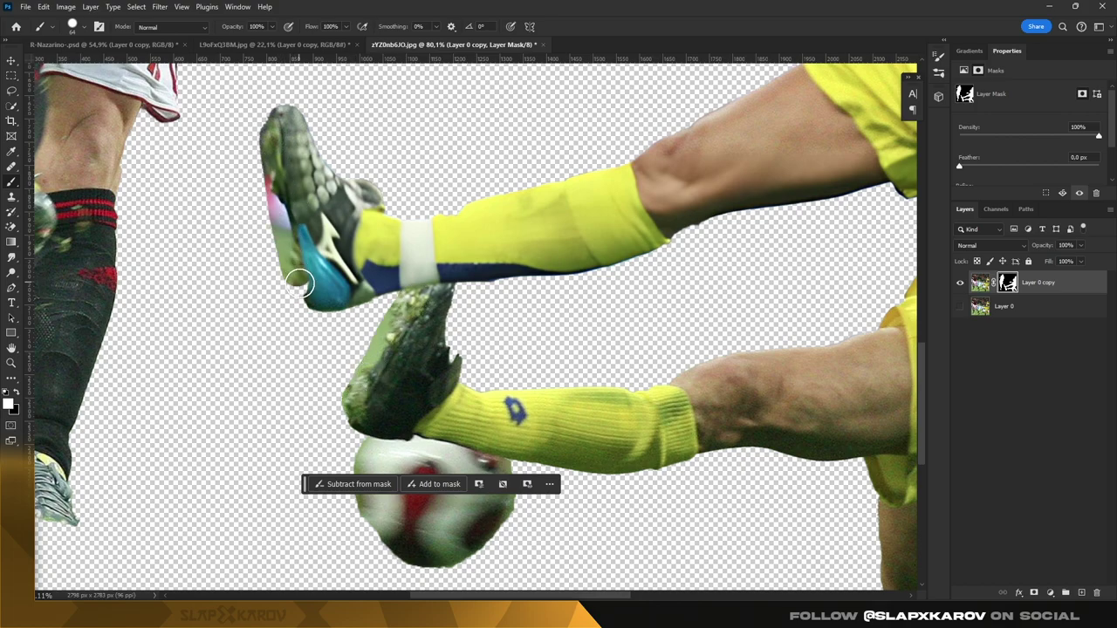
key("z")
mouse_move(454, 413)
left_mouse_down()
mouse_move(379, 217)
mouse_move(421, 215)
mouse_move(384, 217)
left_mouse_up()
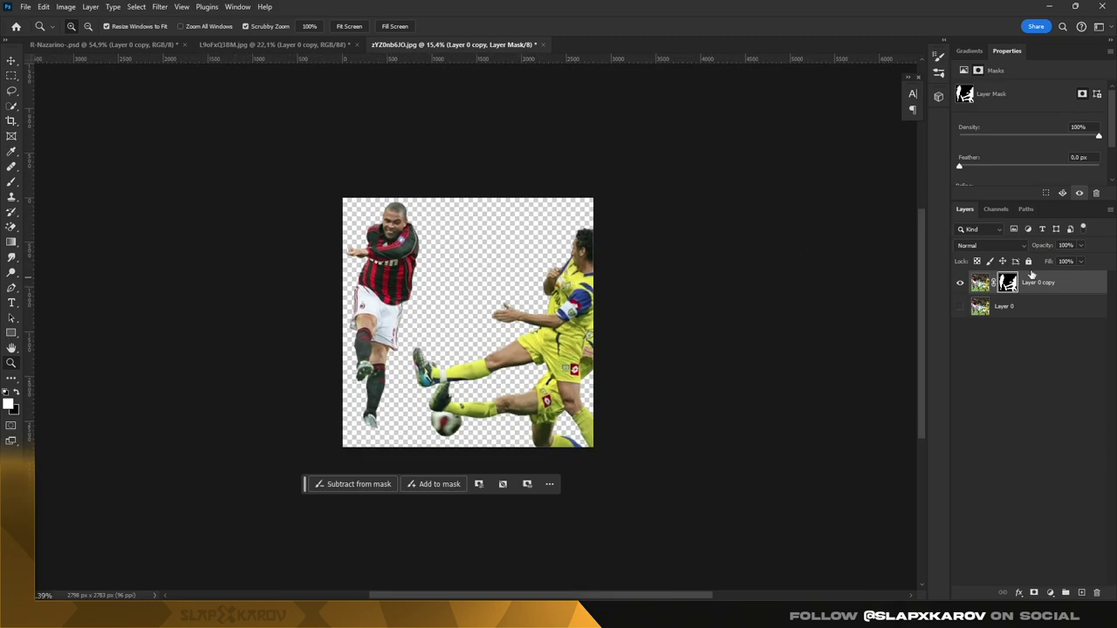
right_click(1052, 284)
left_click(1072, 501)
Step: Bring the Milan cut-out into the poster, scale it to 30.11%, rotate -4.74°, and place it over the jersey
left_click_drag(986, 282, 576, 297)
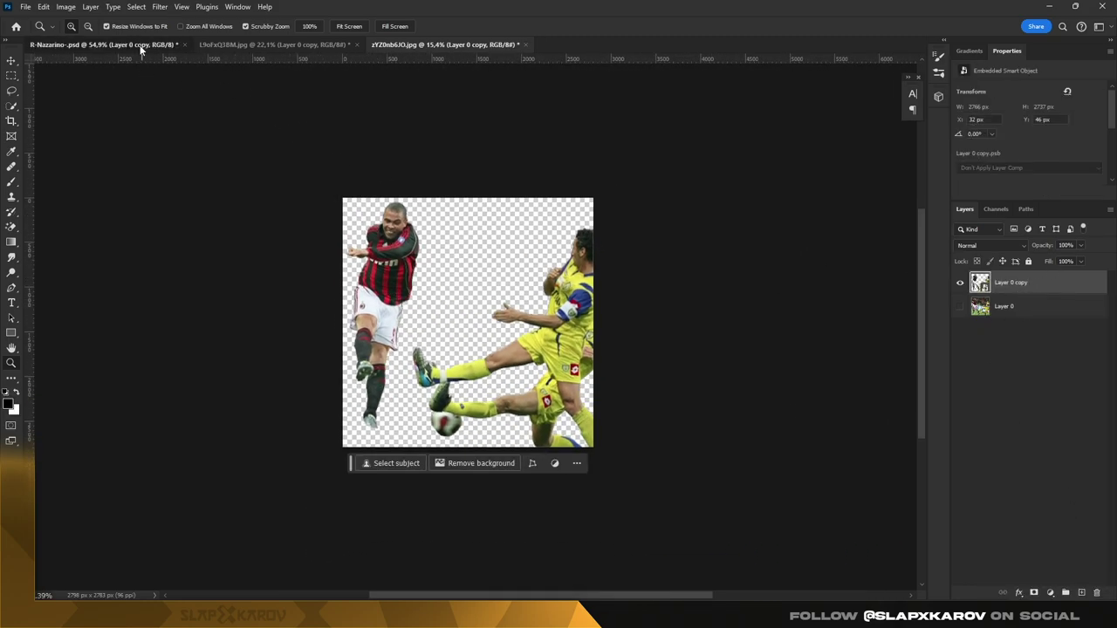
key("ctrl+t")
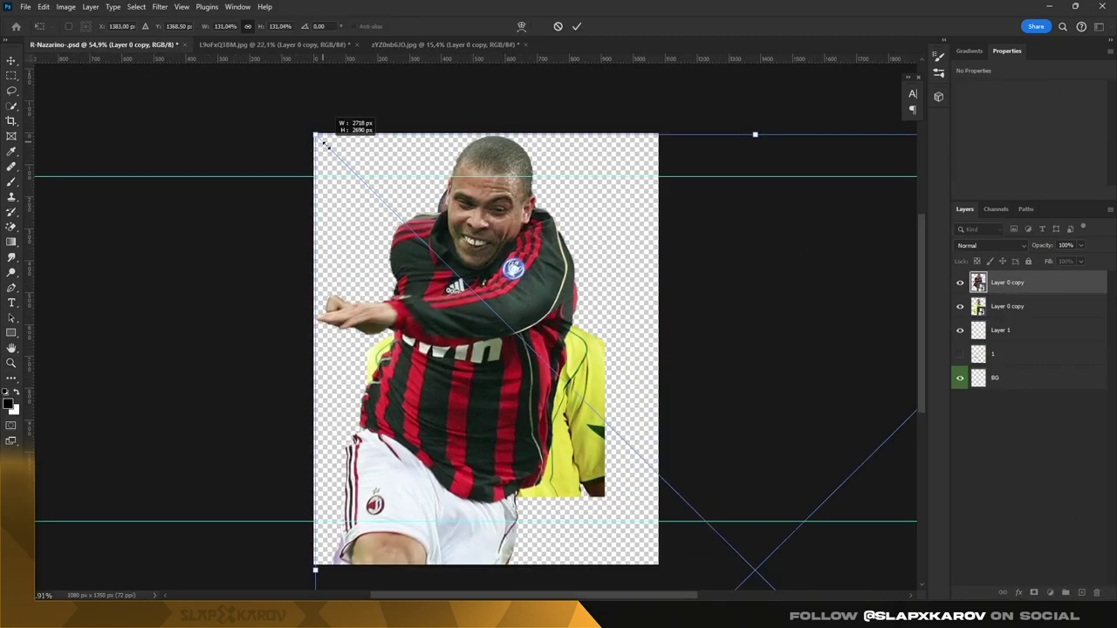
left_click_drag(312, 134, 542, 266)
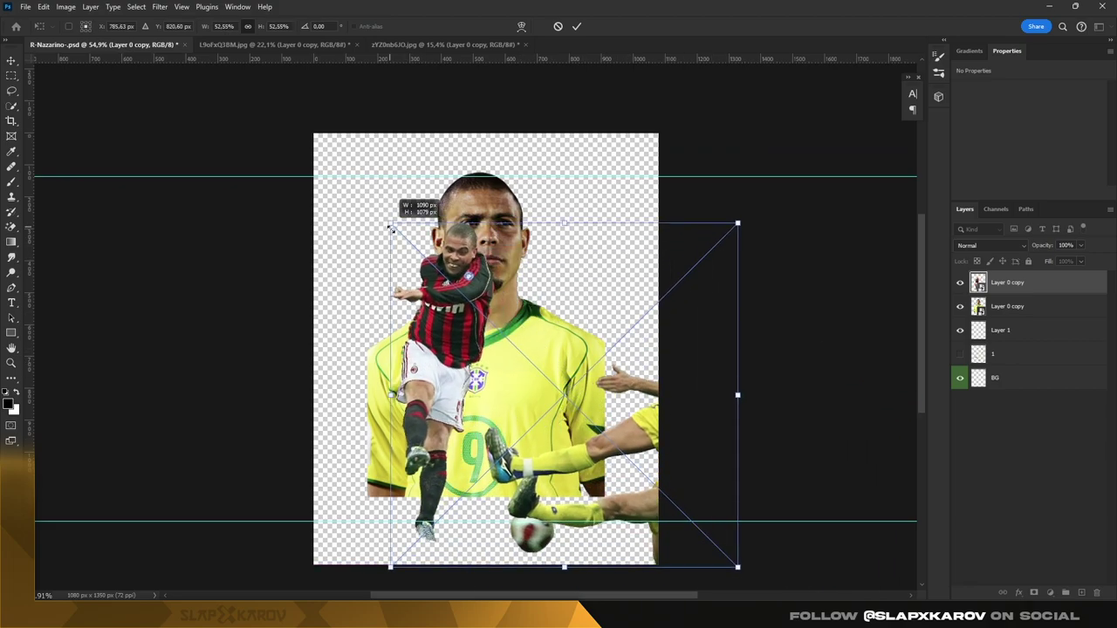
left_click_drag(415, 227, 481, 283)
left_click_drag(542, 341, 552, 354)
left_click_drag(685, 519, 676, 511)
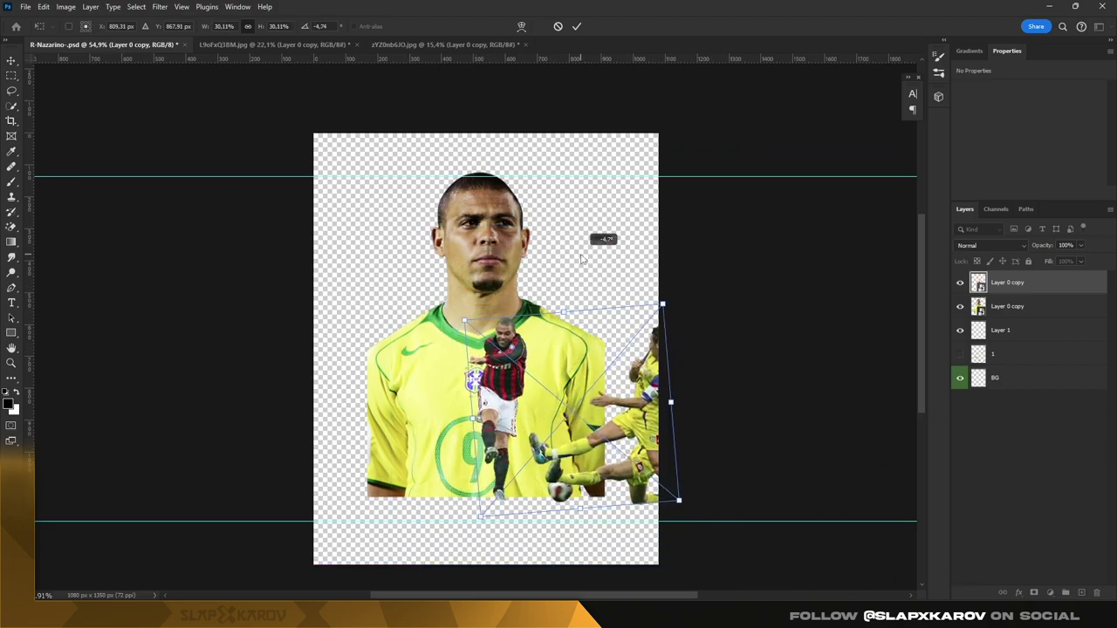
left_click_drag(559, 349, 595, 373)
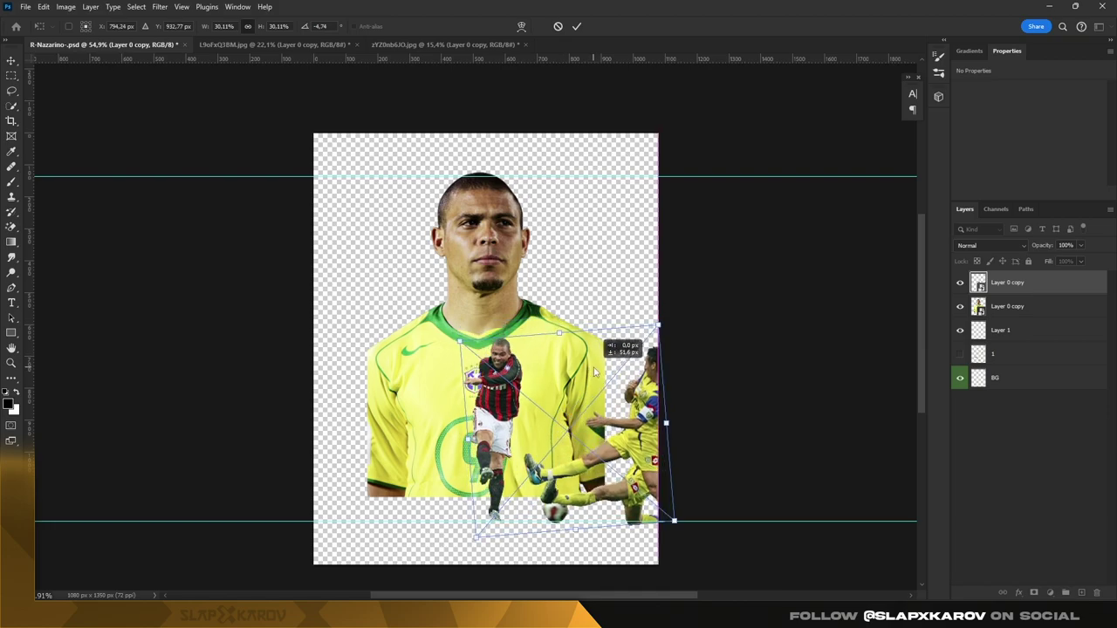
left_click_drag(598, 373, 598, 373)
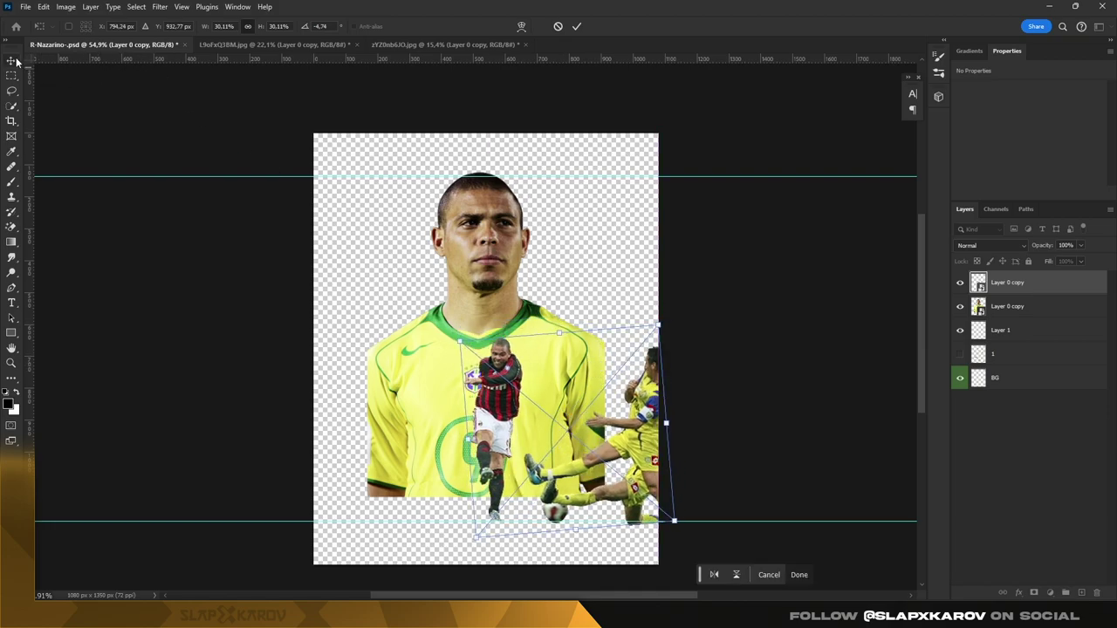
key("Return")
key("z")
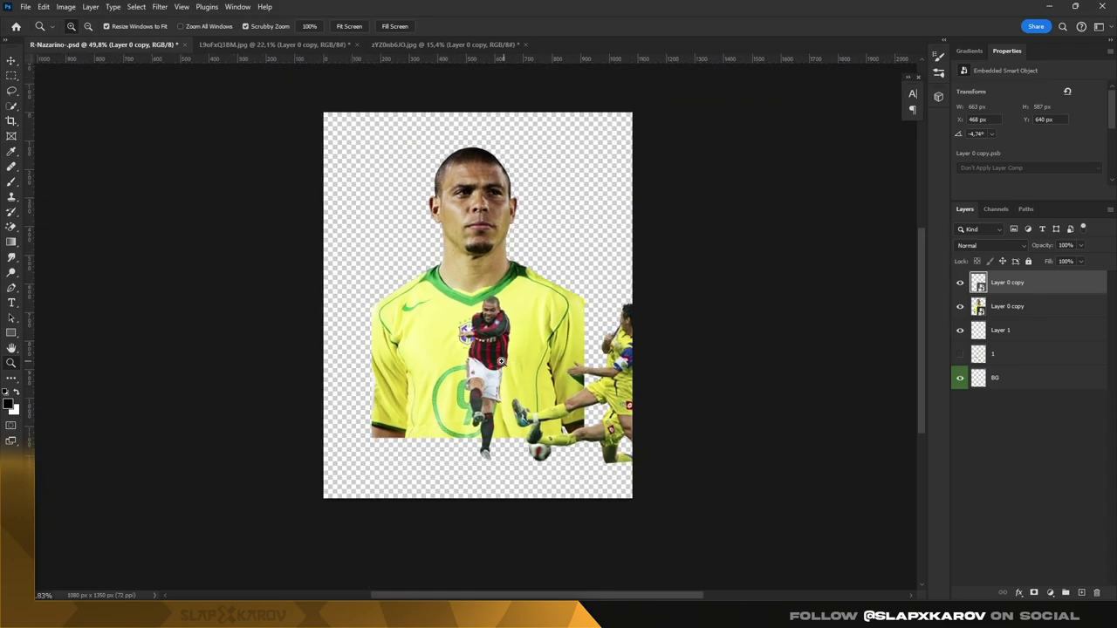
left_click(501, 361)
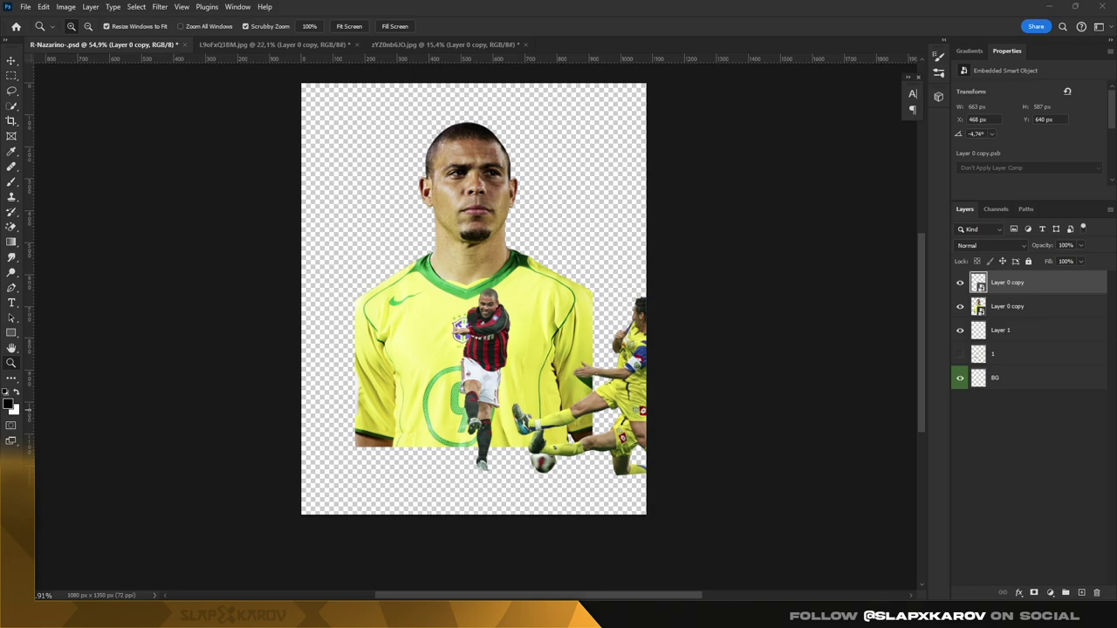
Step: Open the white-kit Real Madrid photo and unlock its Background layer
left_click_drag(523, 149, 602, 44)
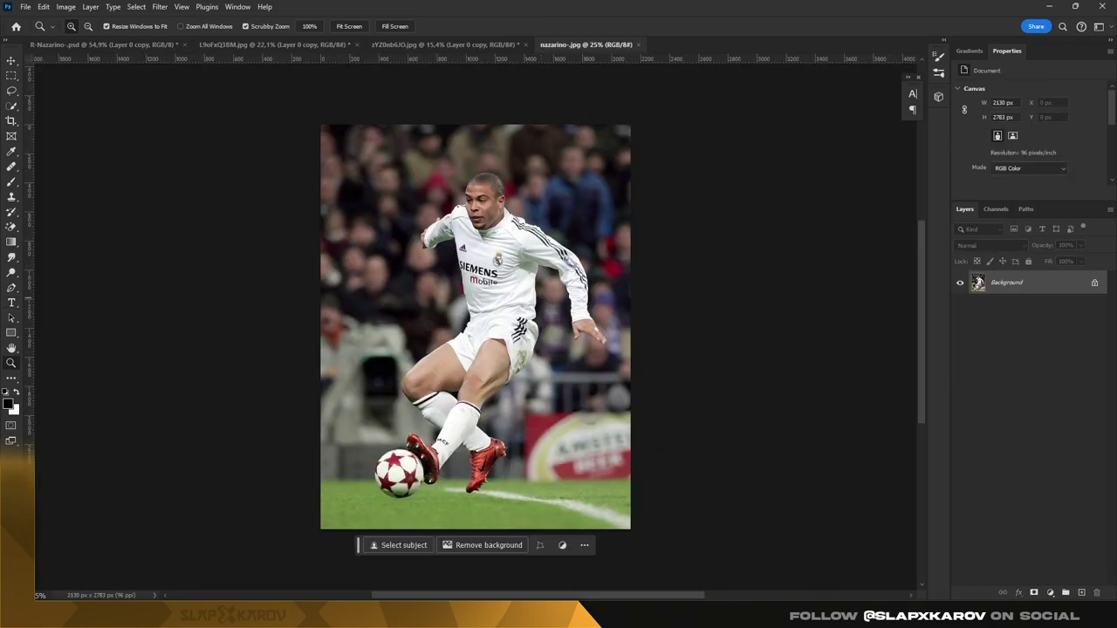
left_click_drag(372, 257, 690, 48)
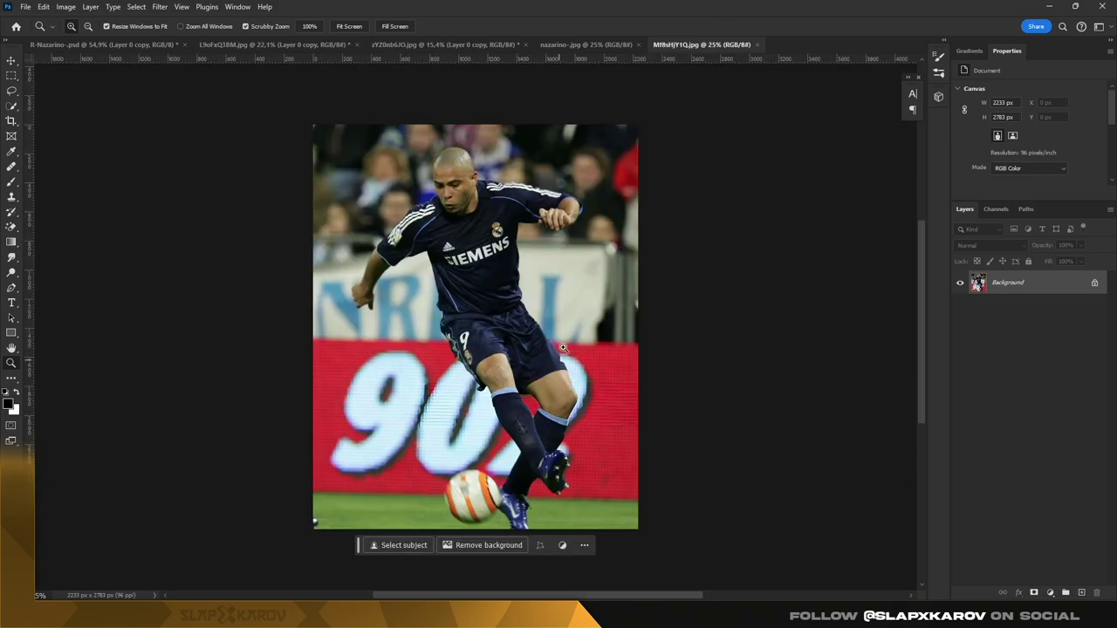
key("ctrl+shift+Tab")
left_click(756, 45)
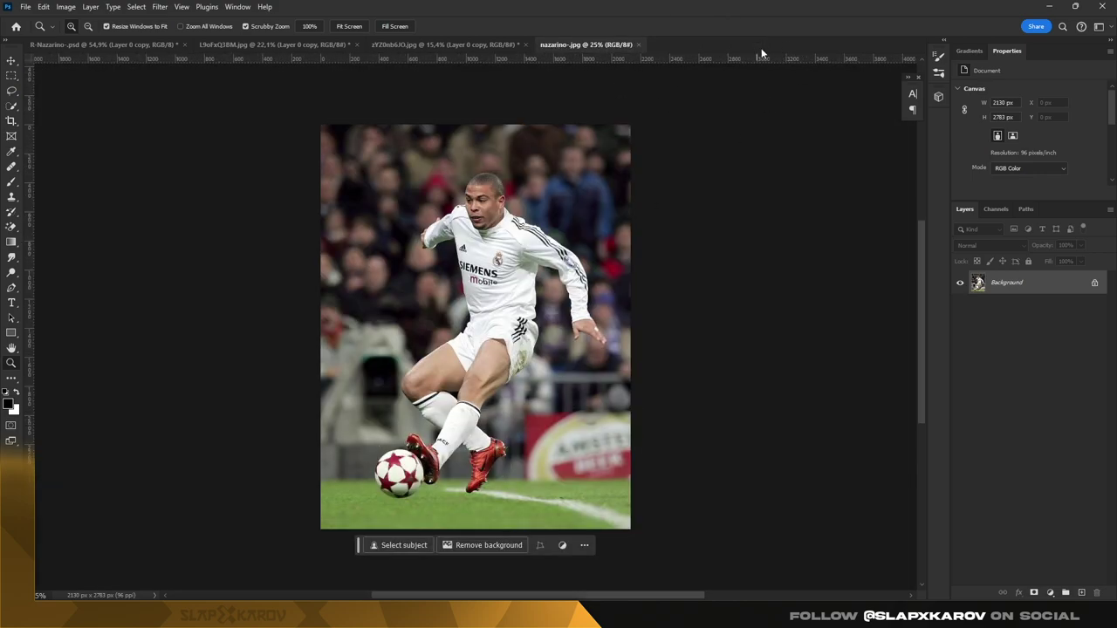
left_click(1095, 282)
Step: Select the white-kit player, mask away the stadium background, and convert the layer to a smart object
left_click(397, 545)
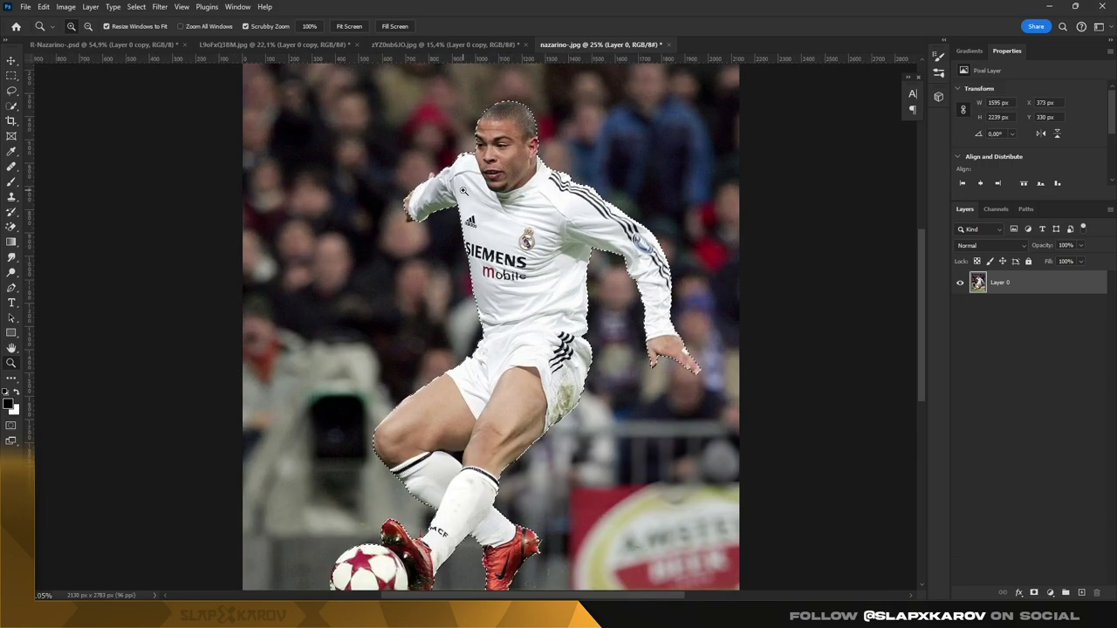
left_click_drag(452, 193, 524, 194)
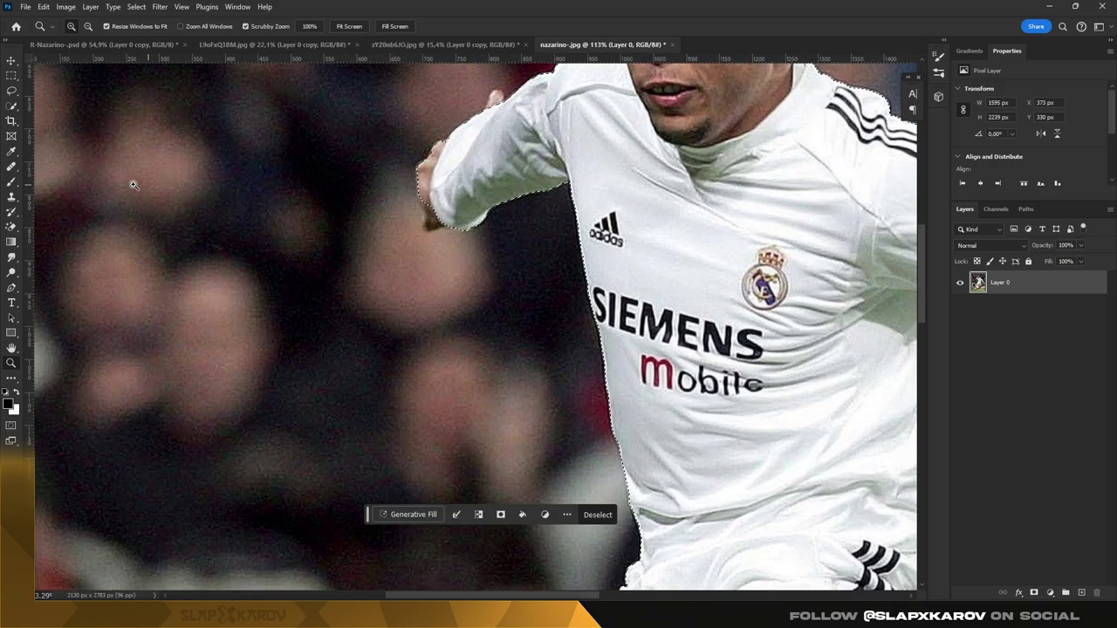
key("w")
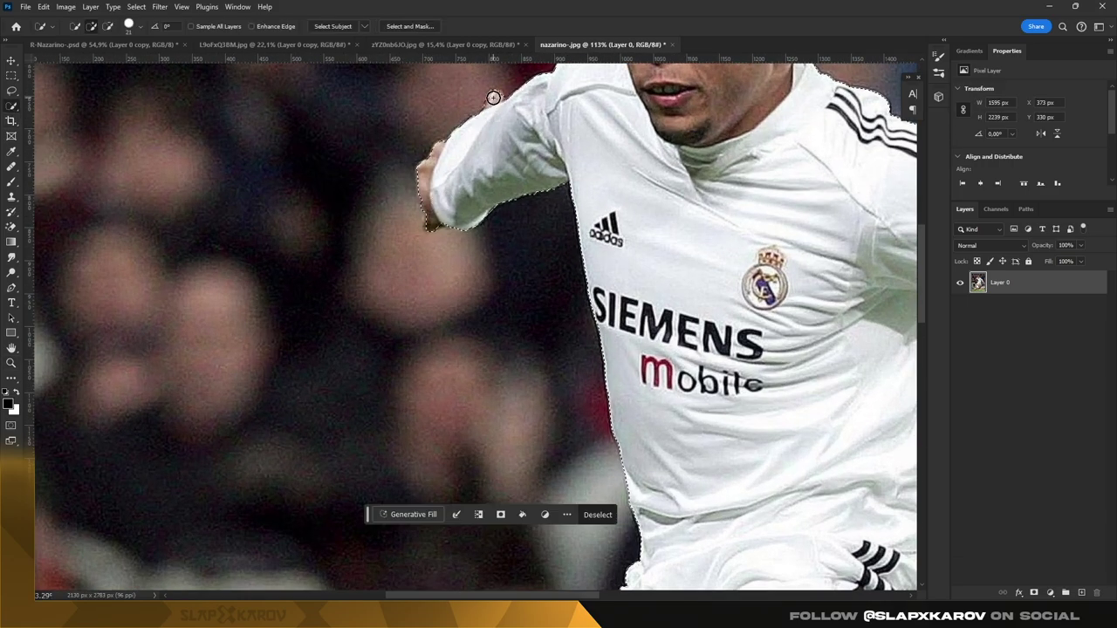
key("z")
left_click_drag(430, 204, 627, 301)
key("ctrl+0")
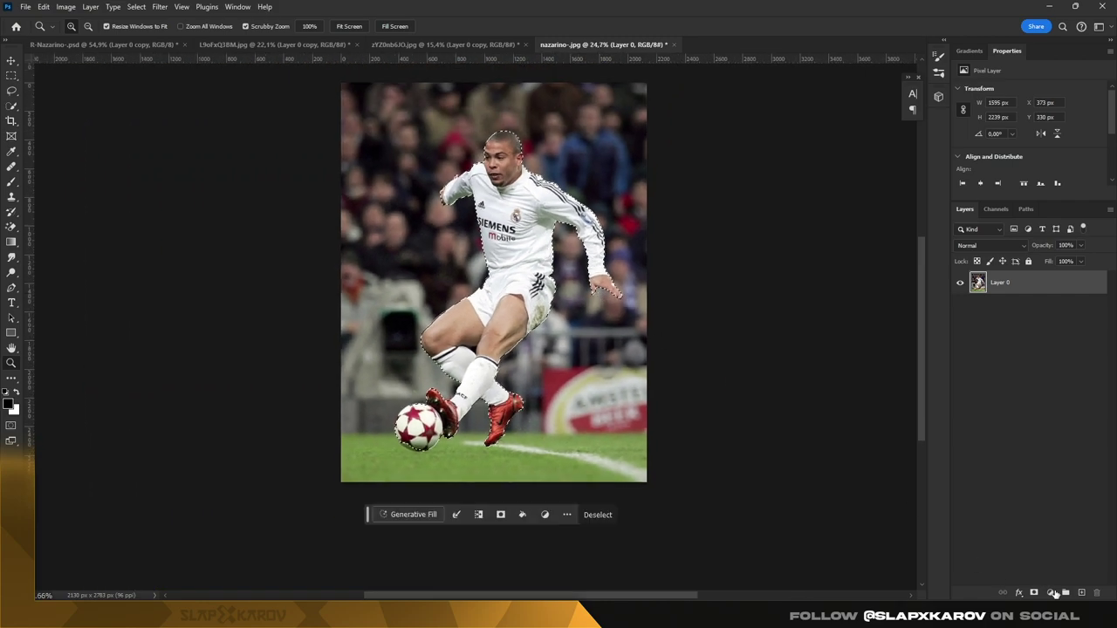
left_click(524, 512)
right_click(1061, 288)
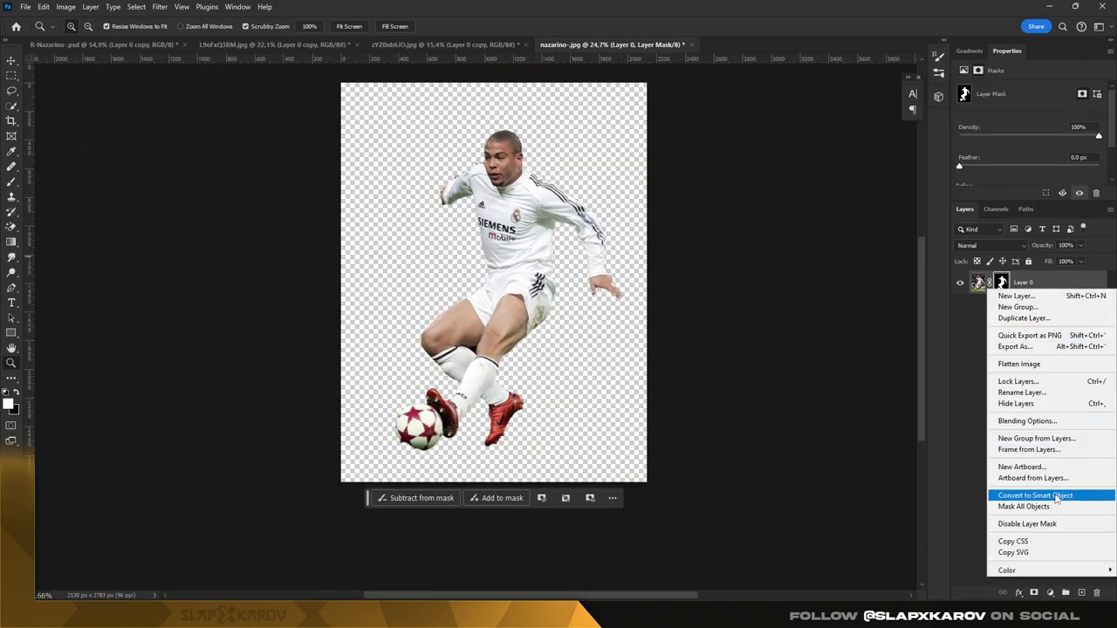
left_click(1021, 424)
left_click(113, 45)
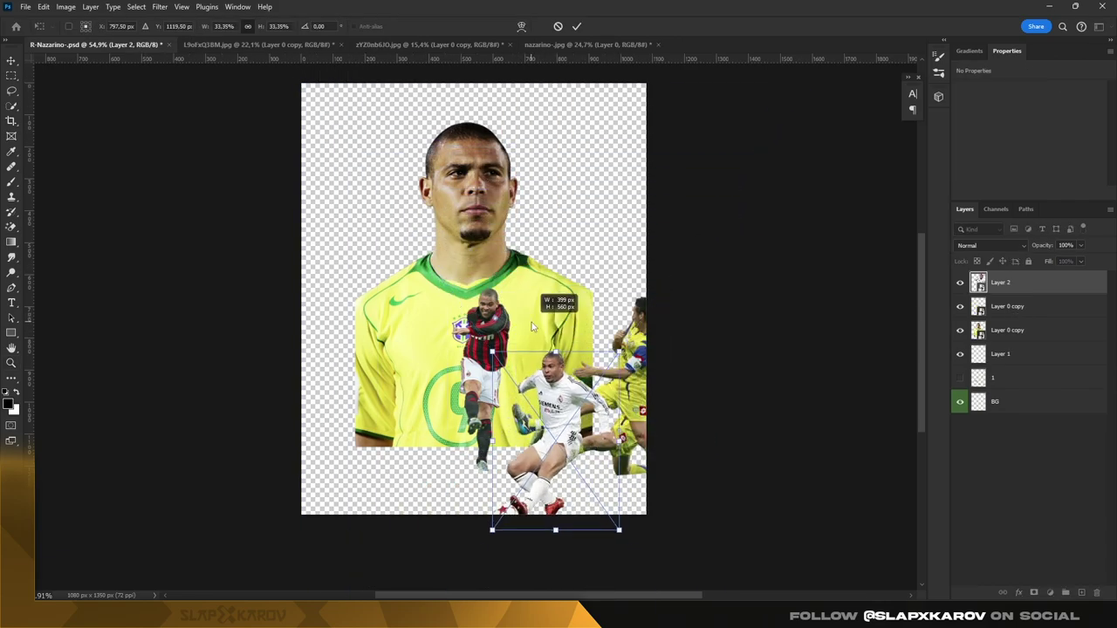
Step: Shrink the white-kit player onto the shirt and move his layer beneath the Milan layer
left_click_drag(541, 410, 405, 345)
mouse_move(353, 296)
left_mouse_down()
mouse_move(362, 294)
mouse_move(348, 295)
mouse_move(356, 271)
left_mouse_up()
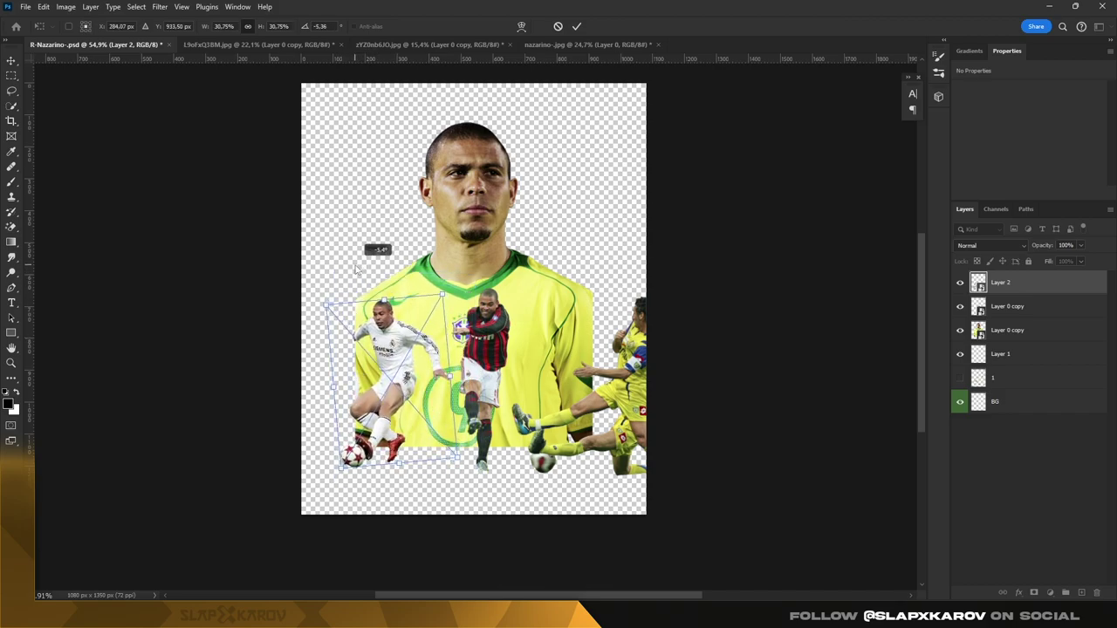
key("Return")
left_click_drag(1003, 283, 1030, 320)
mouse_move(405, 336)
left_mouse_down()
mouse_move(445, 339)
mouse_move(416, 346)
left_mouse_up()
Step: Transform the white-kit player to 24.58% scale and -5.26° tilt, then zoom in on the shirt
key("ctrl+t")
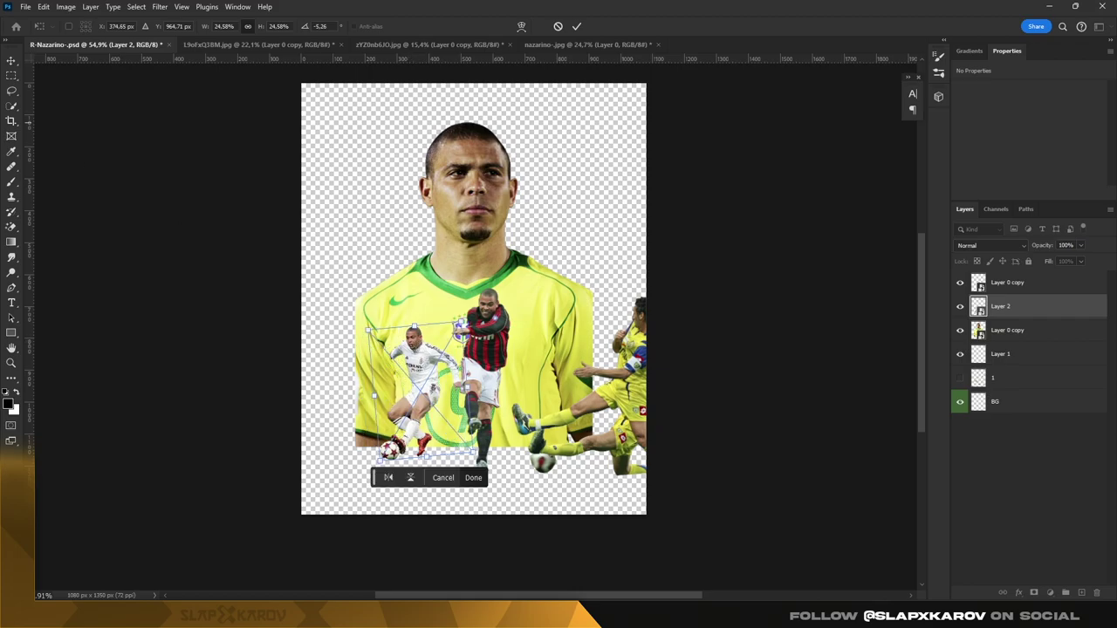
key("Return")
key("z")
left_click(436, 384)
left_click_drag(431, 384, 410, 384)
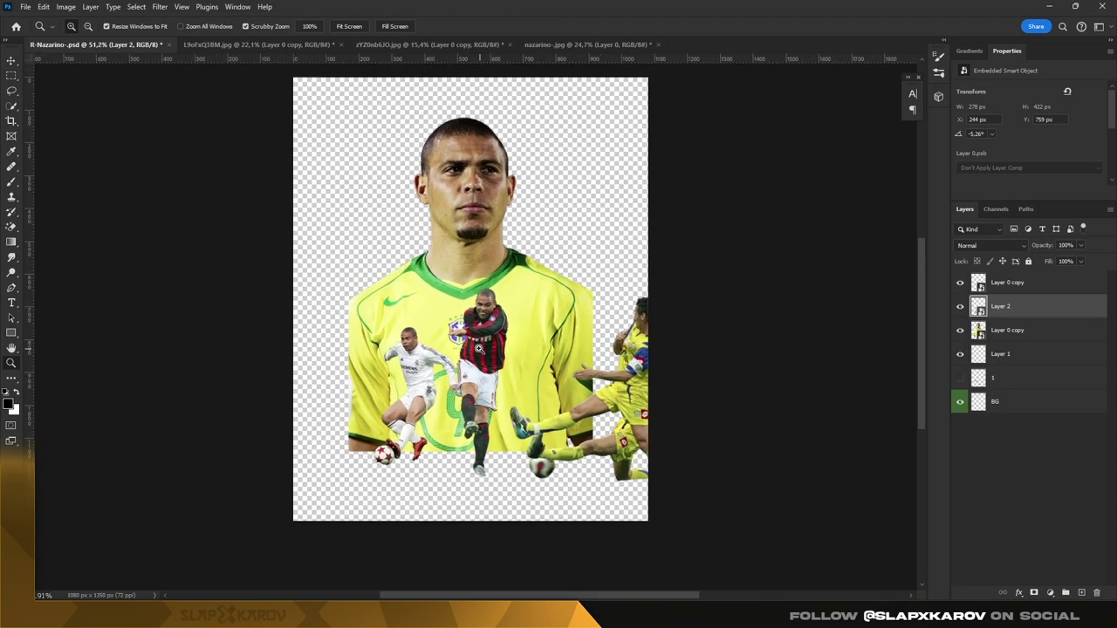
mouse_move(515, 358)
left_mouse_down()
mouse_move(544, 353)
mouse_move(497, 404)
left_mouse_up()
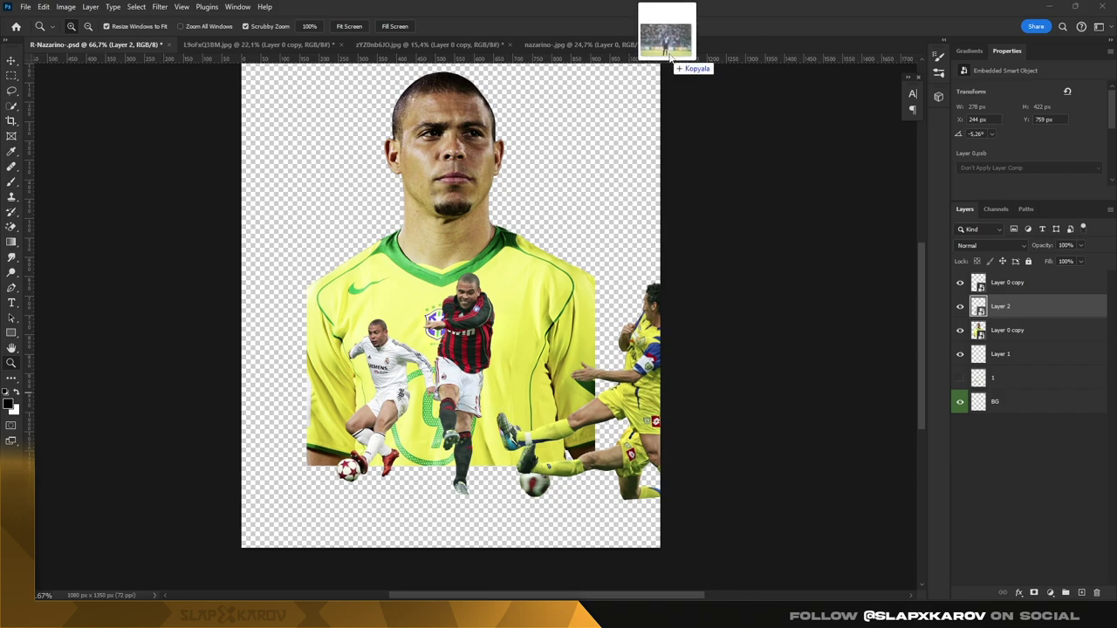
Step: Open the back-view No. 10 photo, unlock and duplicate it, then mask out the background
left_click_drag(676, 39, 690, 98)
left_click_drag(672, 336, 648, 335)
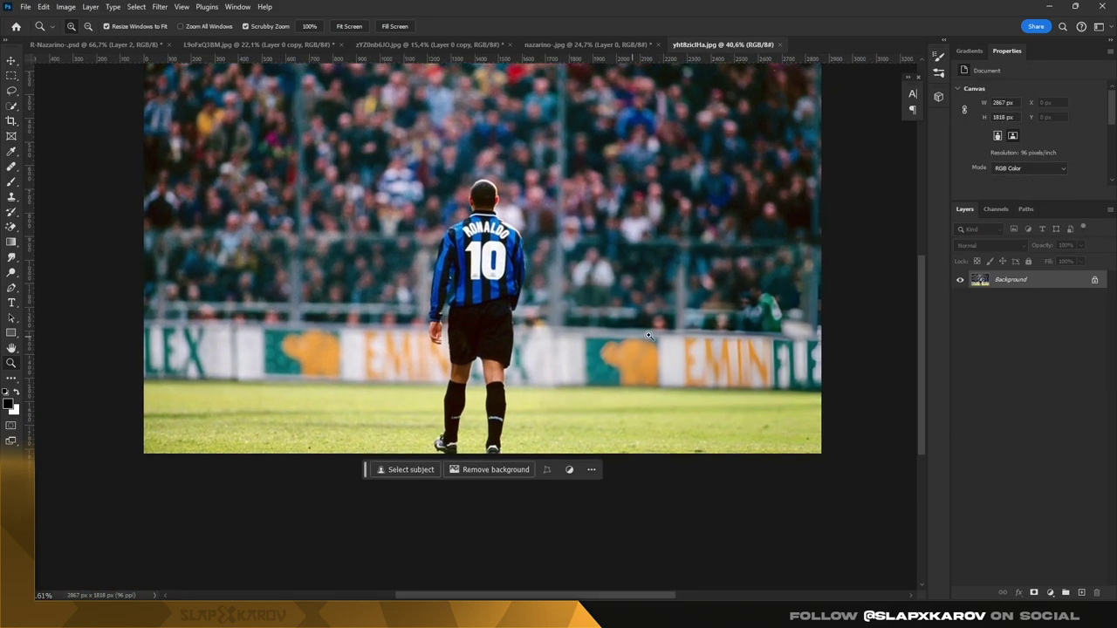
left_click(1097, 281)
key("ctrl+j")
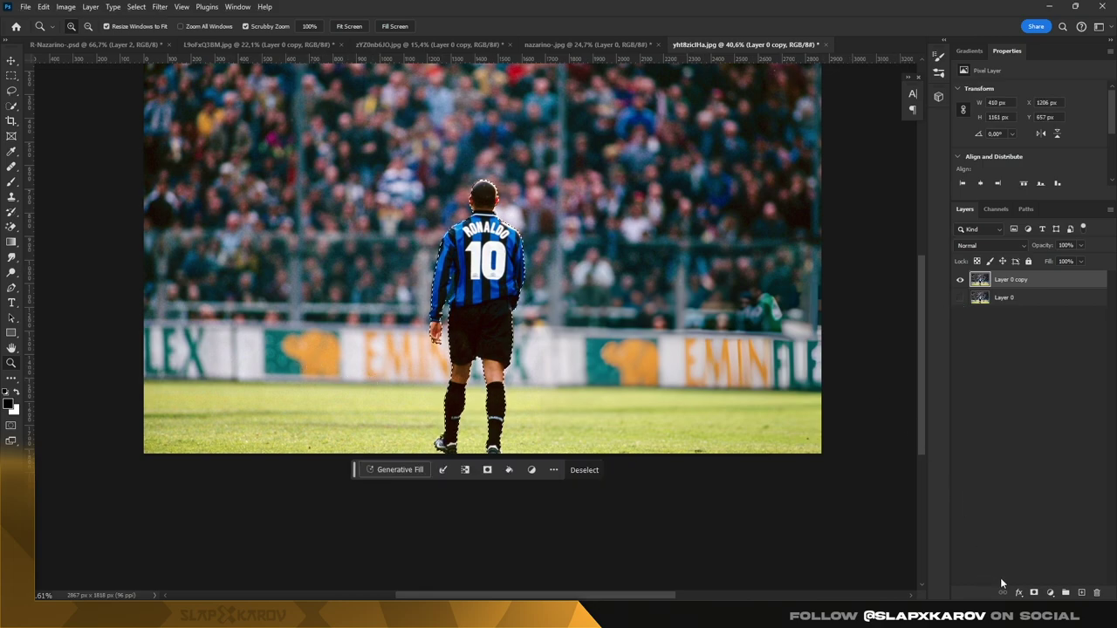
left_click(1035, 592)
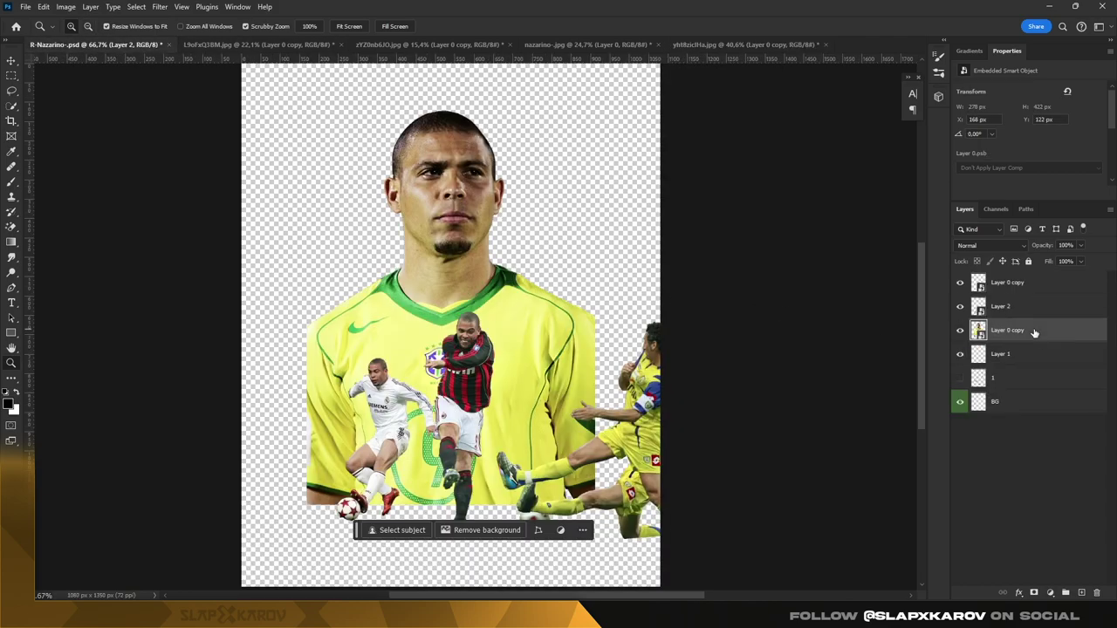
Step: Bring the No. 10 cut-out into the poster, shrink it and place it on the shirt's right
left_click_drag(1008, 279, 686, 352)
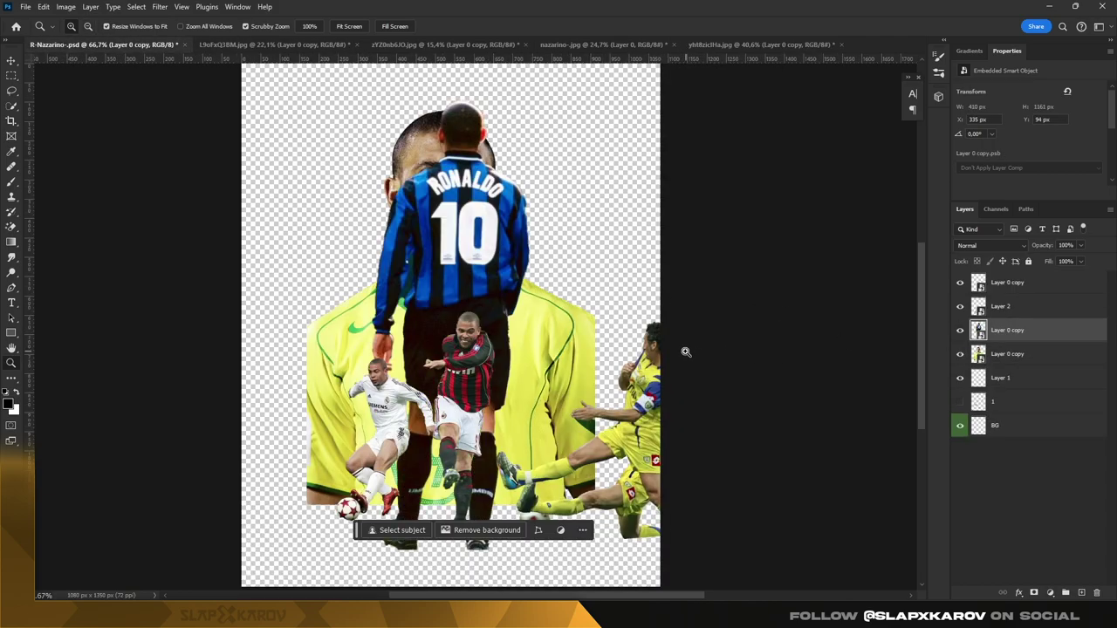
key("ctrl+t")
mouse_move(660, 100)
left_mouse_down()
mouse_move(474, 259)
mouse_move(539, 391)
mouse_move(489, 362)
mouse_move(534, 371)
left_mouse_up()
left_click(14, 63)
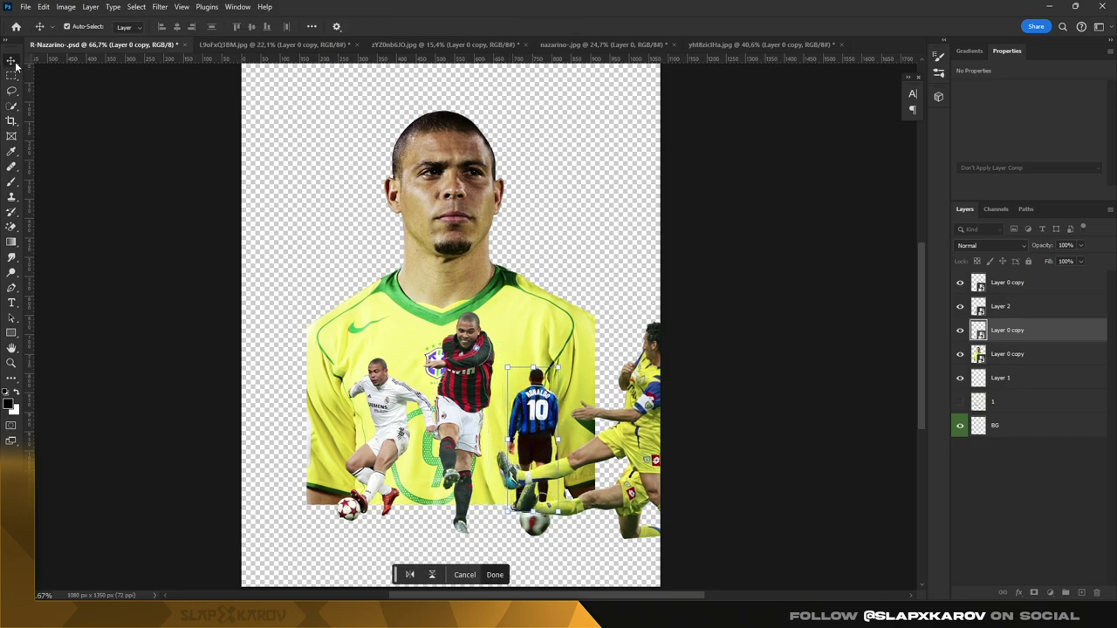
scroll(558, 323, "down", 5)
scroll(602, 331, "up", 10)
left_click_drag(626, 325, 611, 325)
scroll(523, 288, "down", 5)
scroll(523, 288, "up", 3)
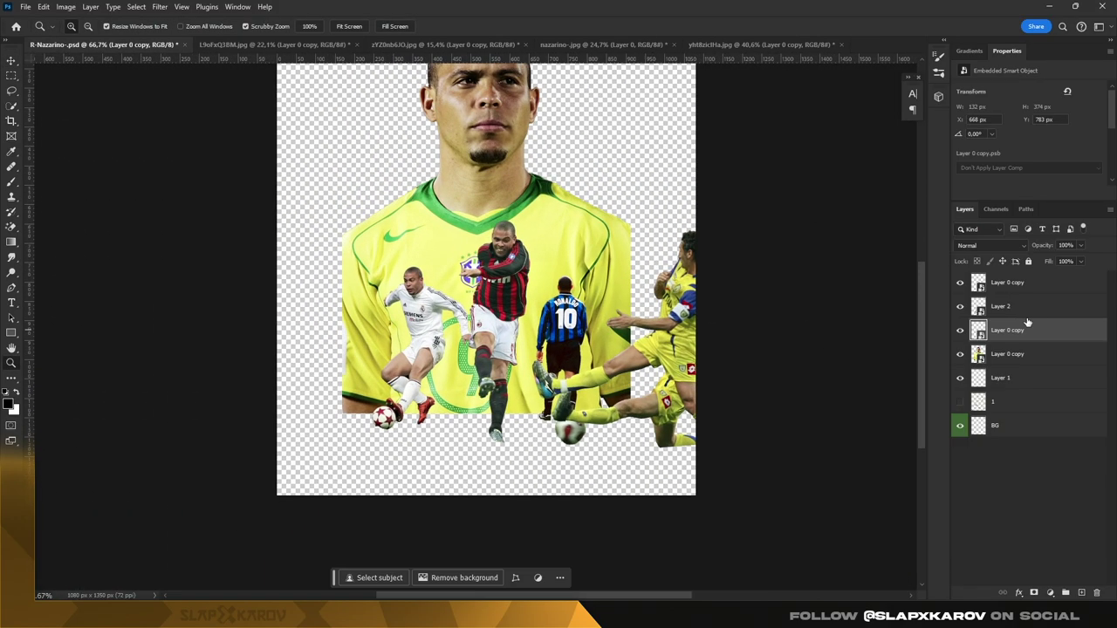
Step: Scale the four selected action figure layers together to about 104% and nudge them into place
left_click(1011, 284, "ctrl")
key("ctrl+t")
key("shift+Left")
key("shift+Left")
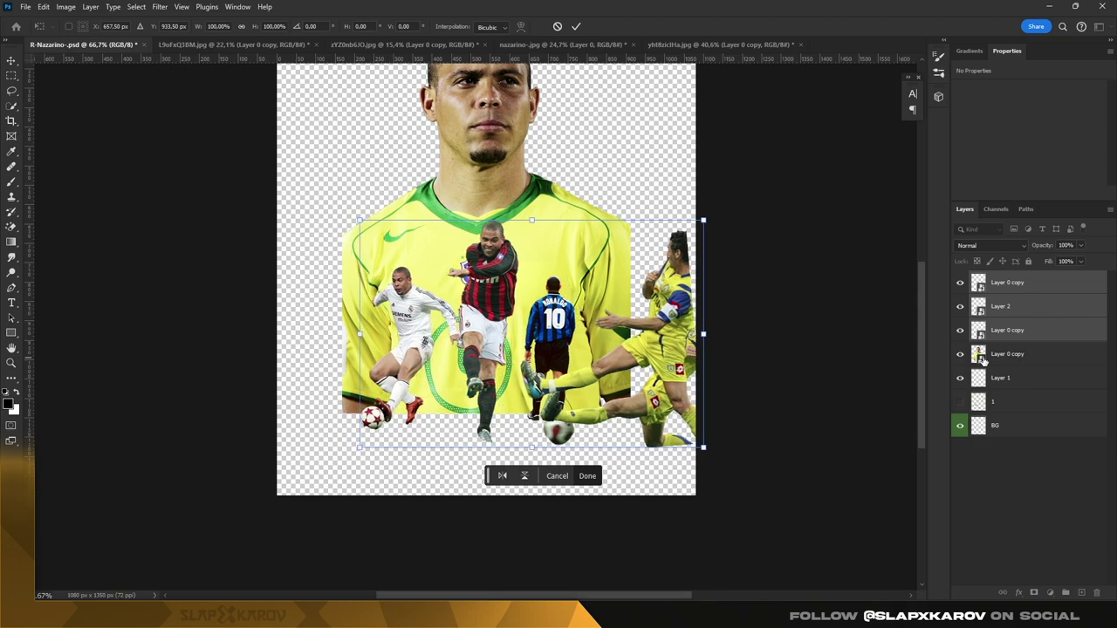
key("shift+Right")
key("shift+Left")
key("shift+Right")
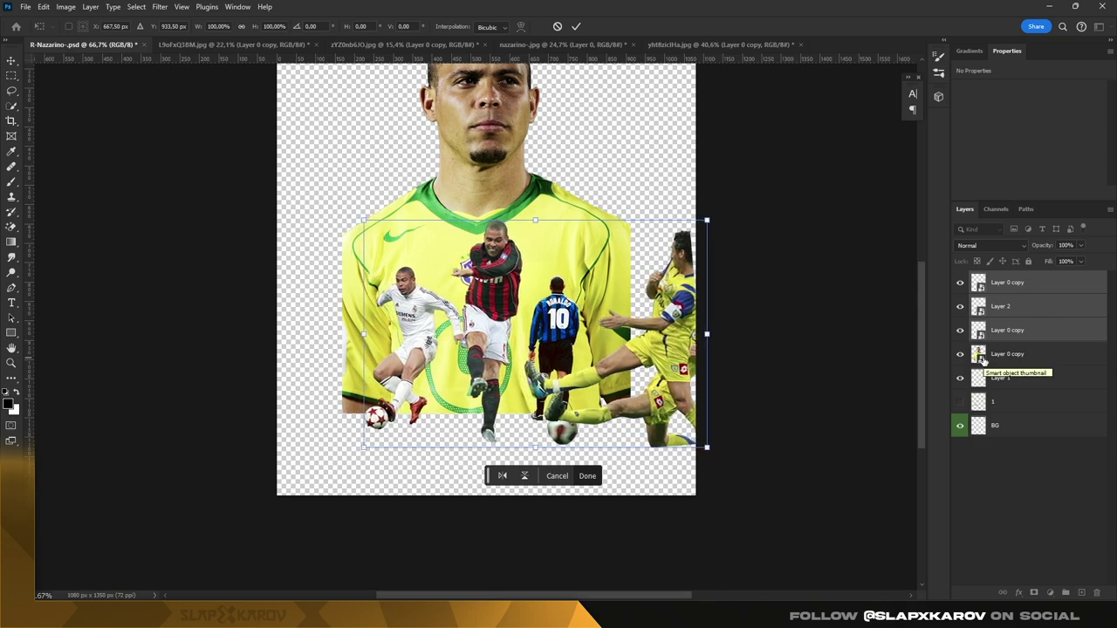
left_click_drag(707, 448, 716, 454)
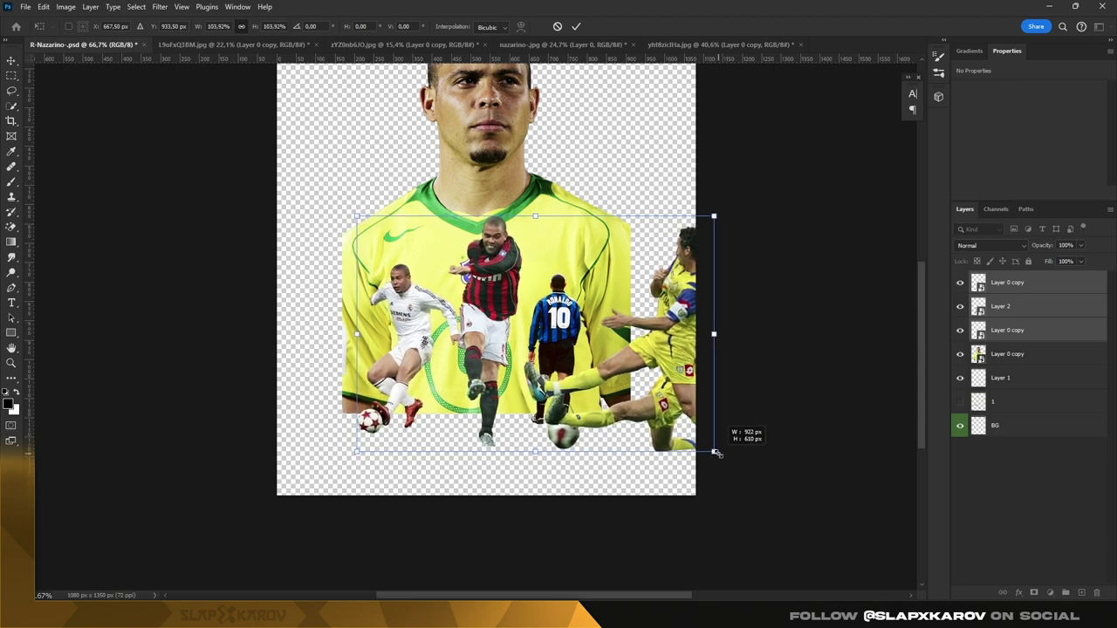
key("Return")
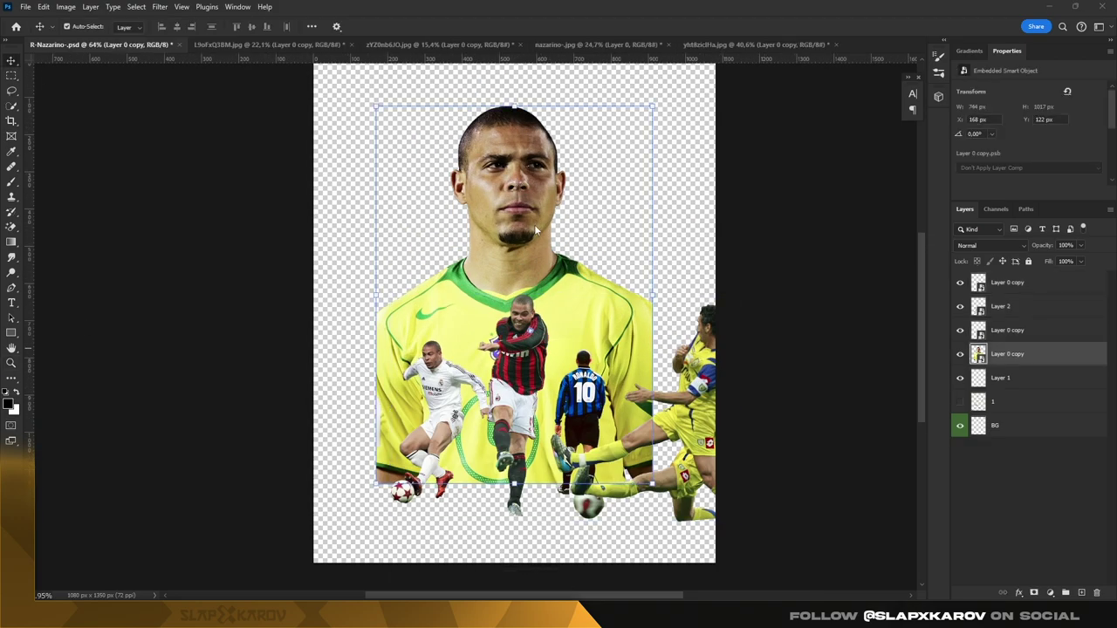
Step: Mask the yellow shirt layer and paint black with a Soft Round brush along its left and lower edges
left_click(1034, 592)
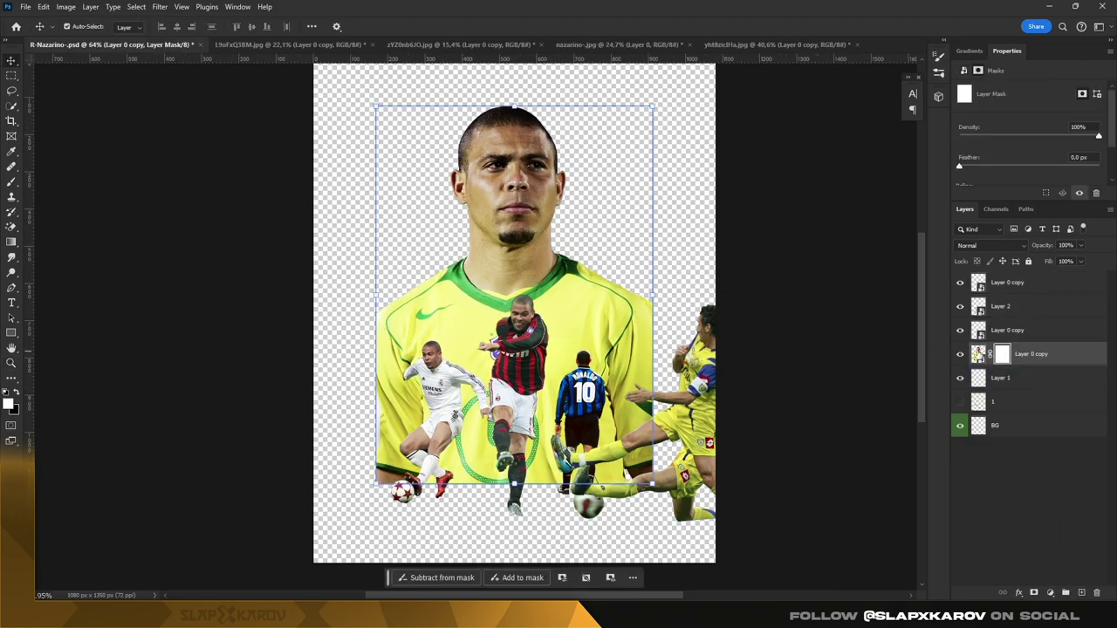
left_click(11, 181)
right_click(515, 426)
double_click(456, 428)
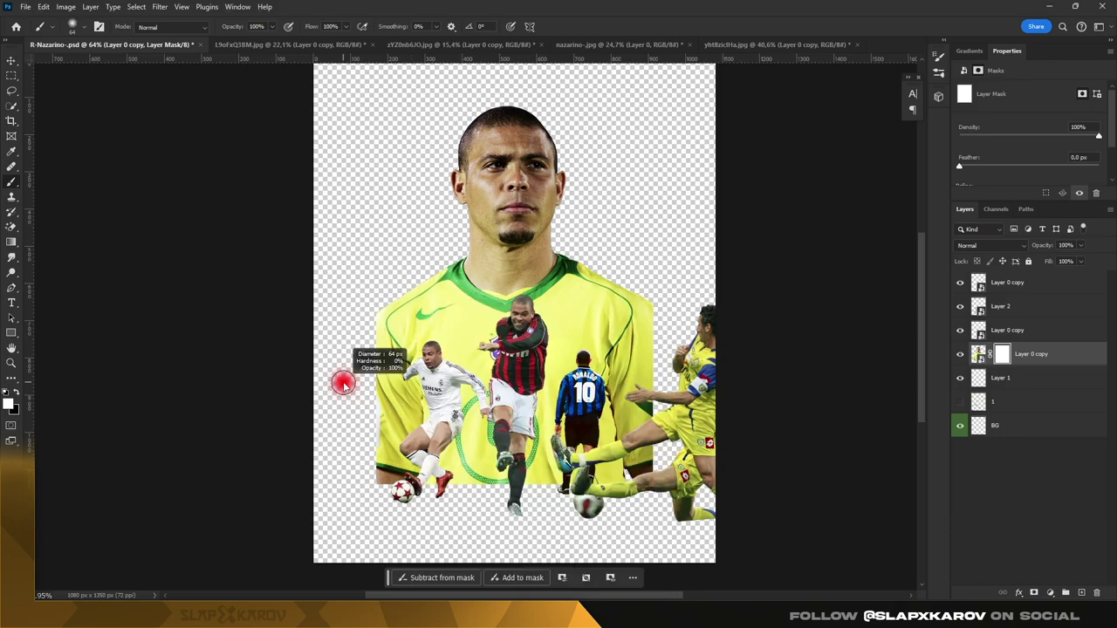
key("x")
mouse_move(367, 467)
left_mouse_down()
mouse_move(343, 329)
mouse_move(357, 464)
left_mouse_up()
left_click_drag(437, 524, 688, 367)
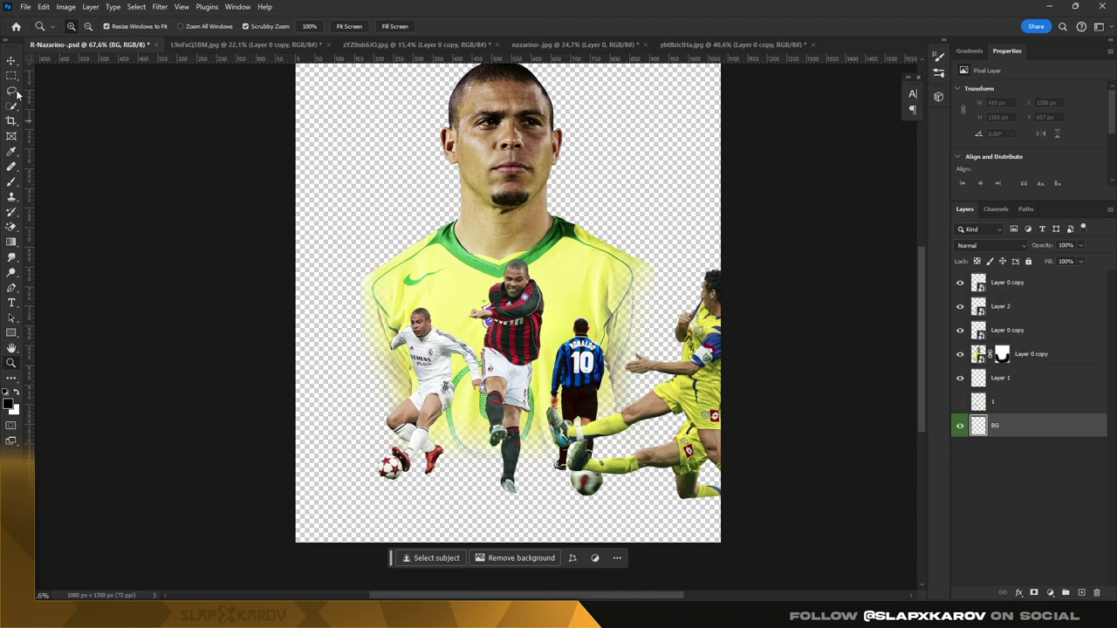
Step: Add a Solid Color fill layer starting from #307b28, darkened slightly
left_click(1050, 594)
left_click(1038, 389)
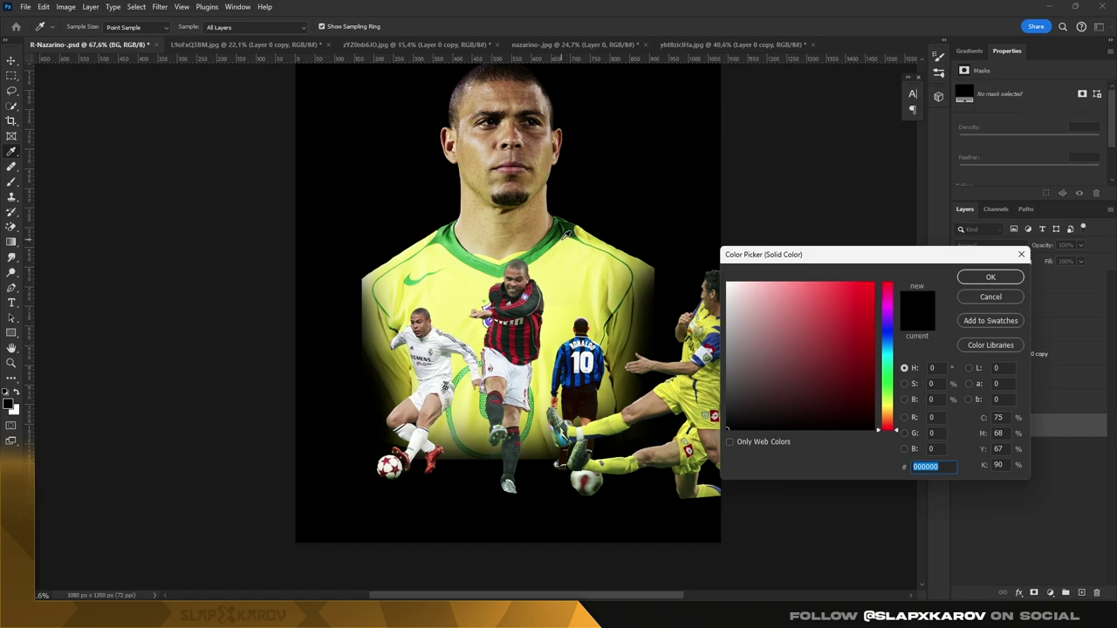
type("307b28")
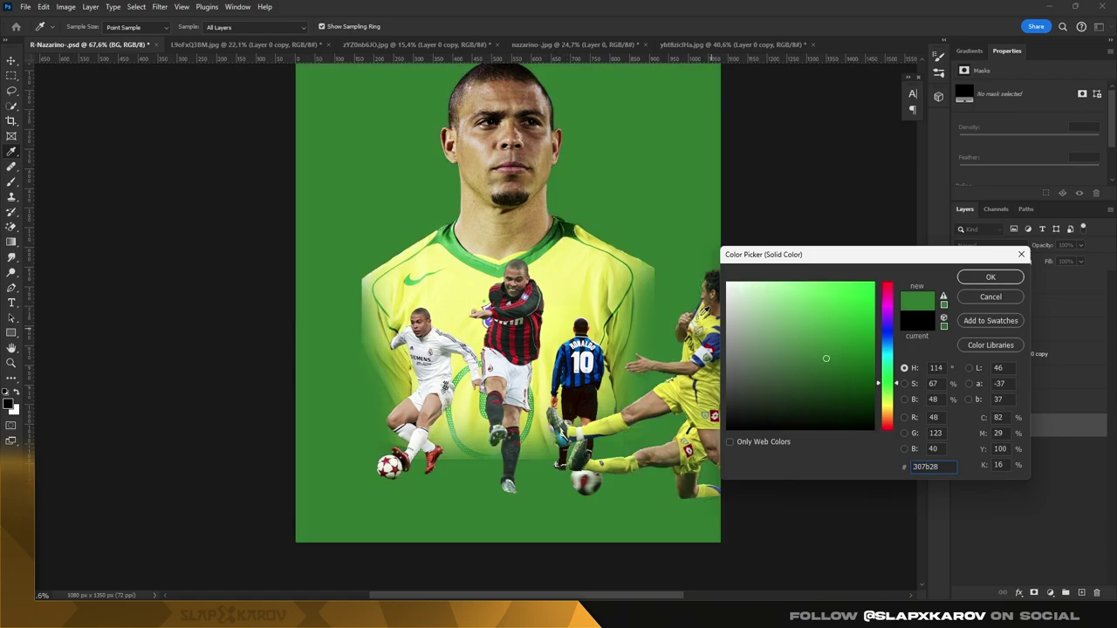
left_click_drag(839, 350, 833, 375)
left_click(991, 277)
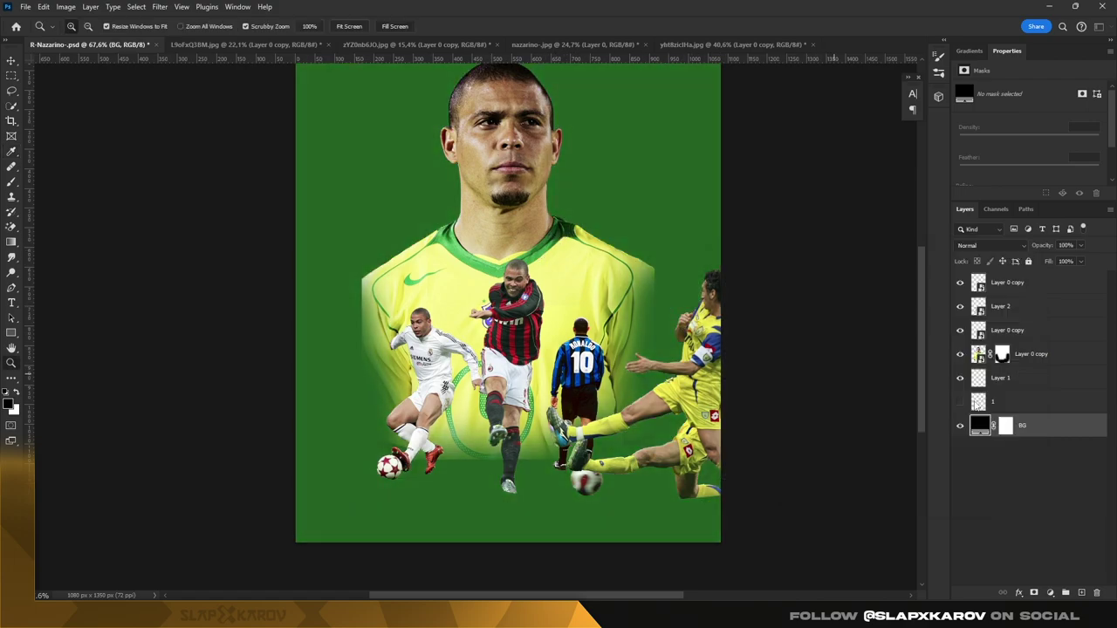
Step: Enlarge the mask brush, zoom in on the poster and select the green background layer
left_click(11, 181)
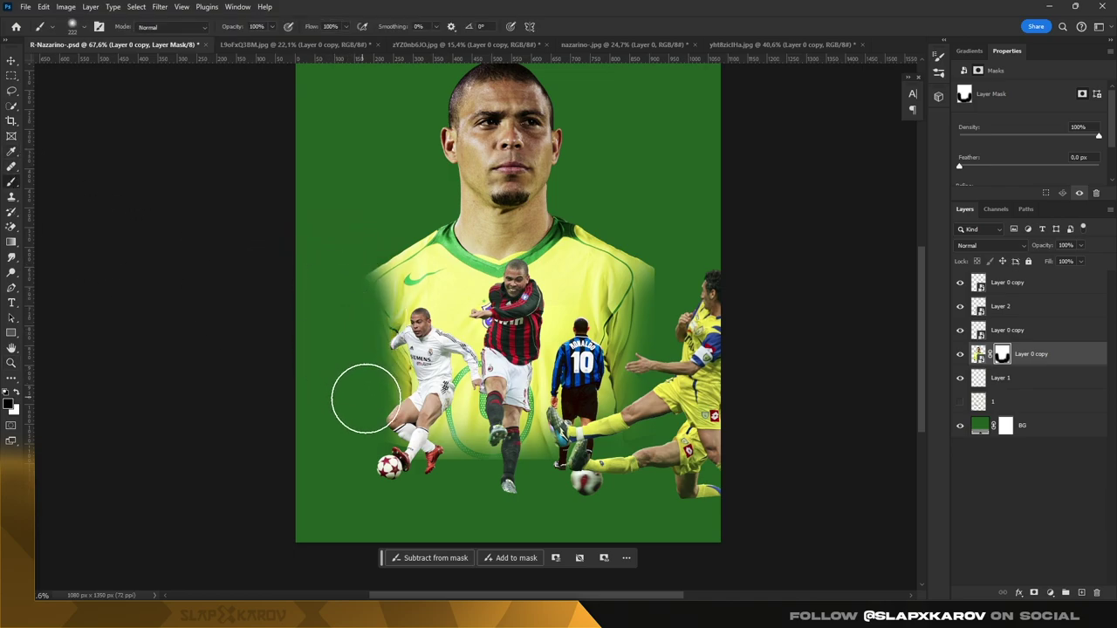
key("bracketright")
key("bracketright")
key("bracketright")
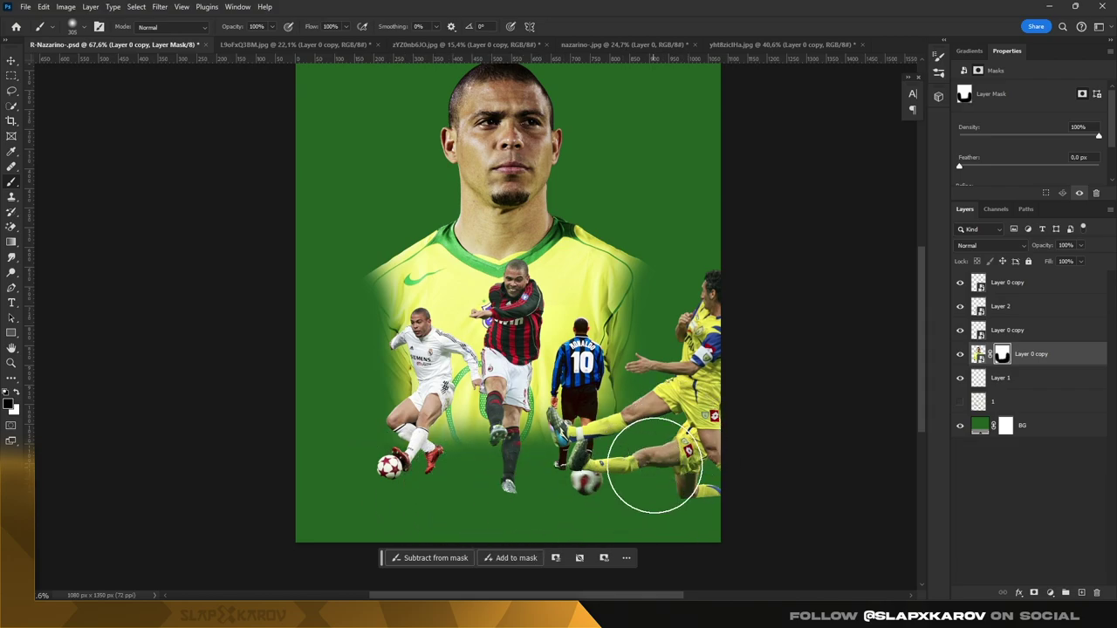
key("z")
mouse_move(489, 122)
left_mouse_down()
mouse_move(536, 122)
mouse_move(514, 122)
left_mouse_up()
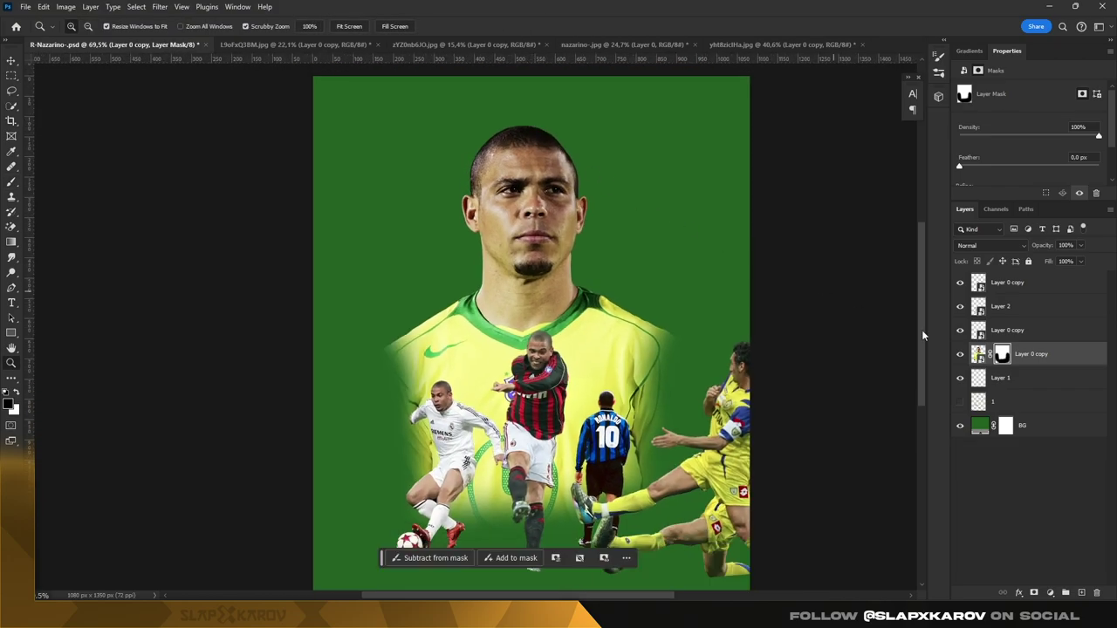
left_click(1038, 426)
Step: Draw a black 1080 px-wide rectangle aligned to cover the whole canvas
key("ctrl+semicolon")
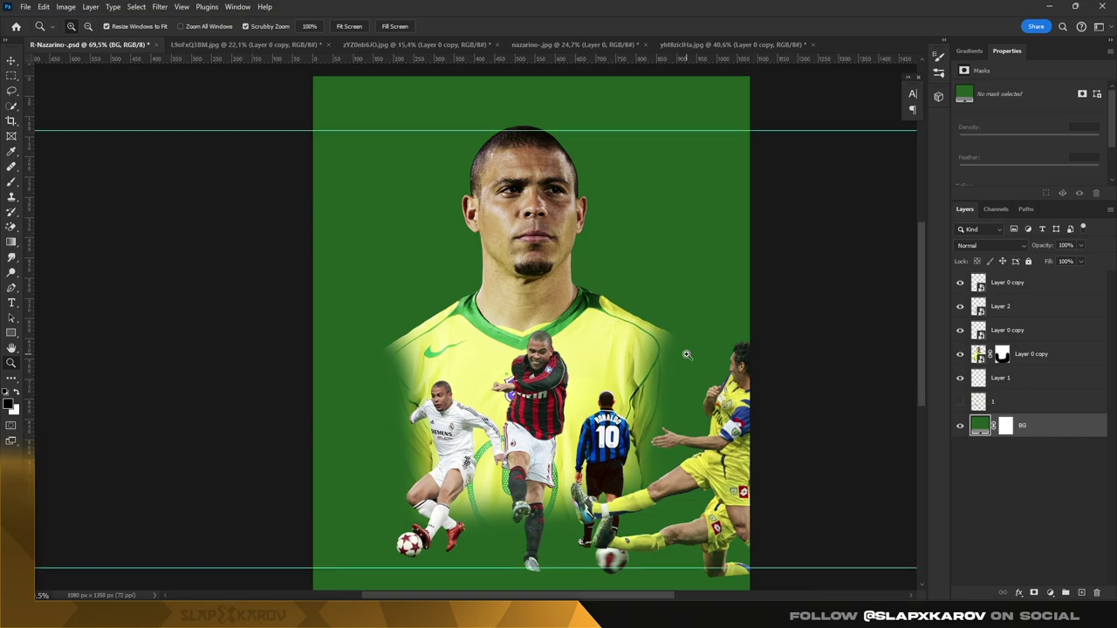
scroll(663, 331, "down", 2)
scroll(390, 342, "up", 2)
left_click(11, 332)
left_click(551, 188)
type("1350")
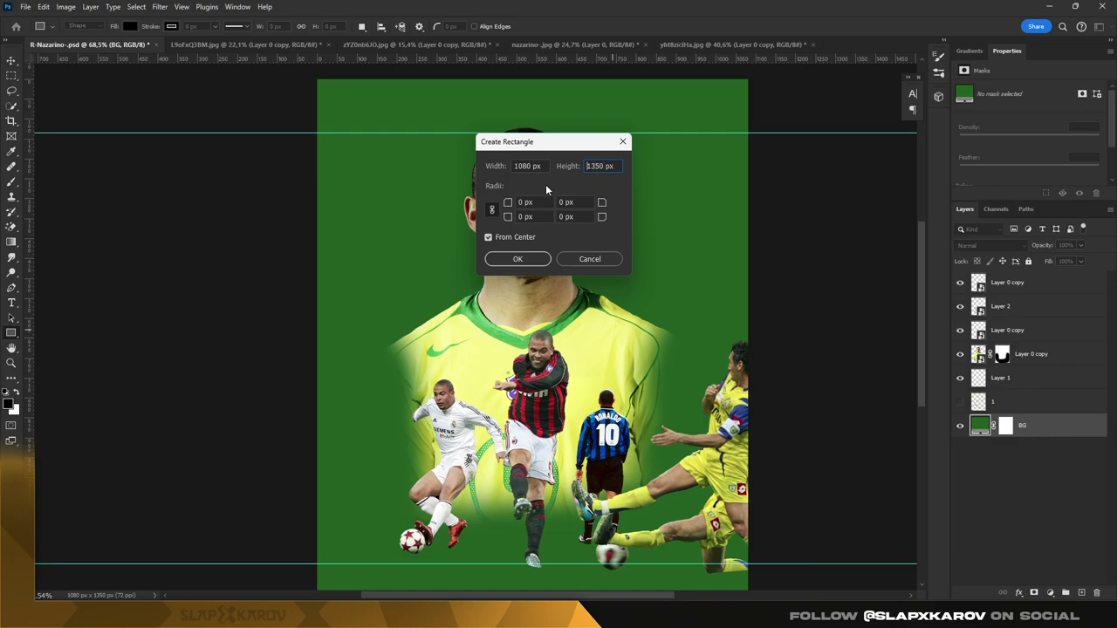
key("Return")
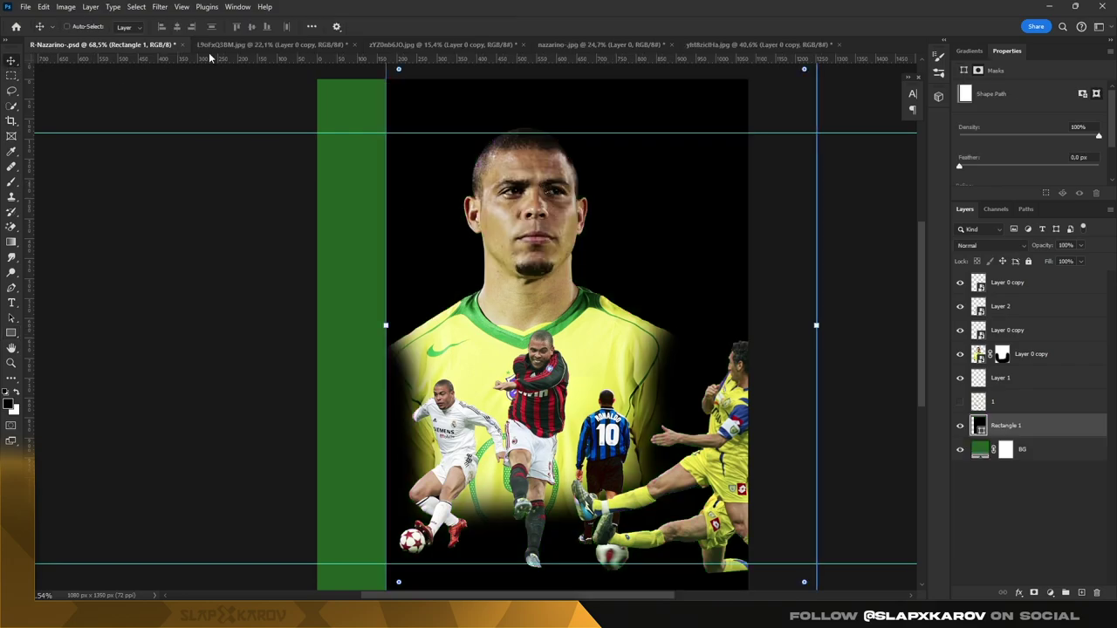
key("v")
left_click(177, 26)
left_click(250, 26)
Step: Add a vertical guide at the canvas centre (X 540 px) and hide Rectangle 1
key("z")
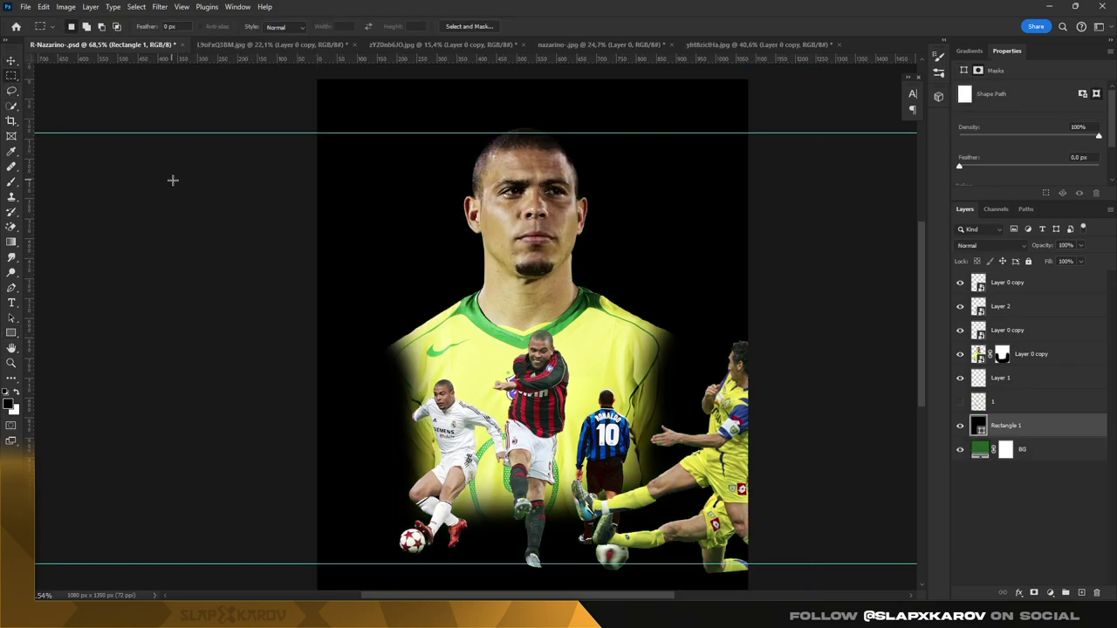
scroll(470, 256, "down", 2)
key("ctrl+semicolon")
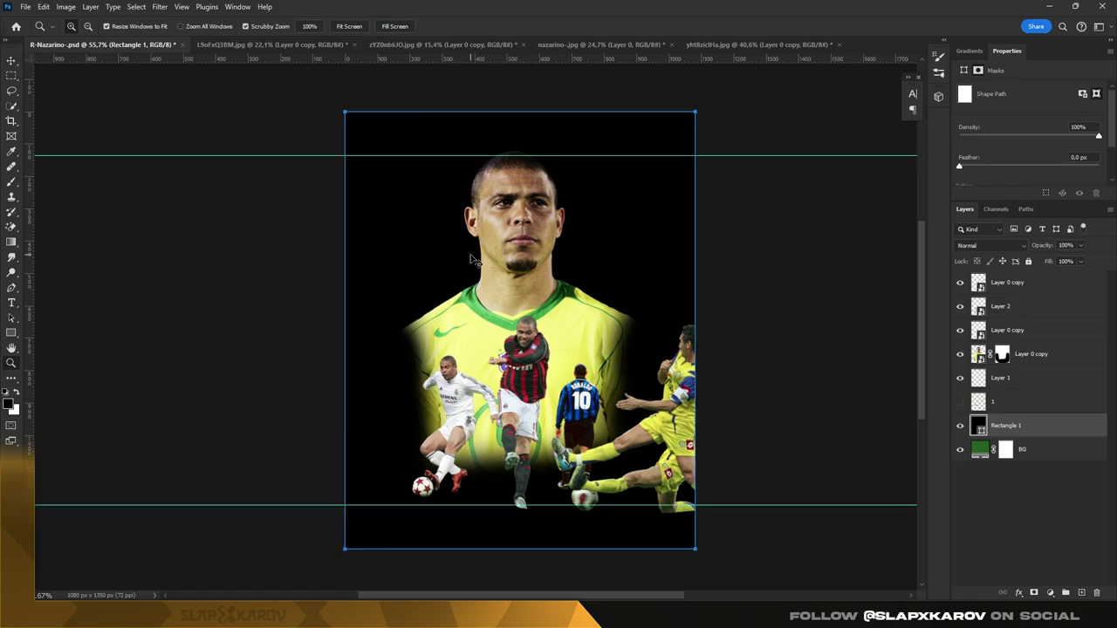
key("v")
left_click_drag(38, 221, 521, 225)
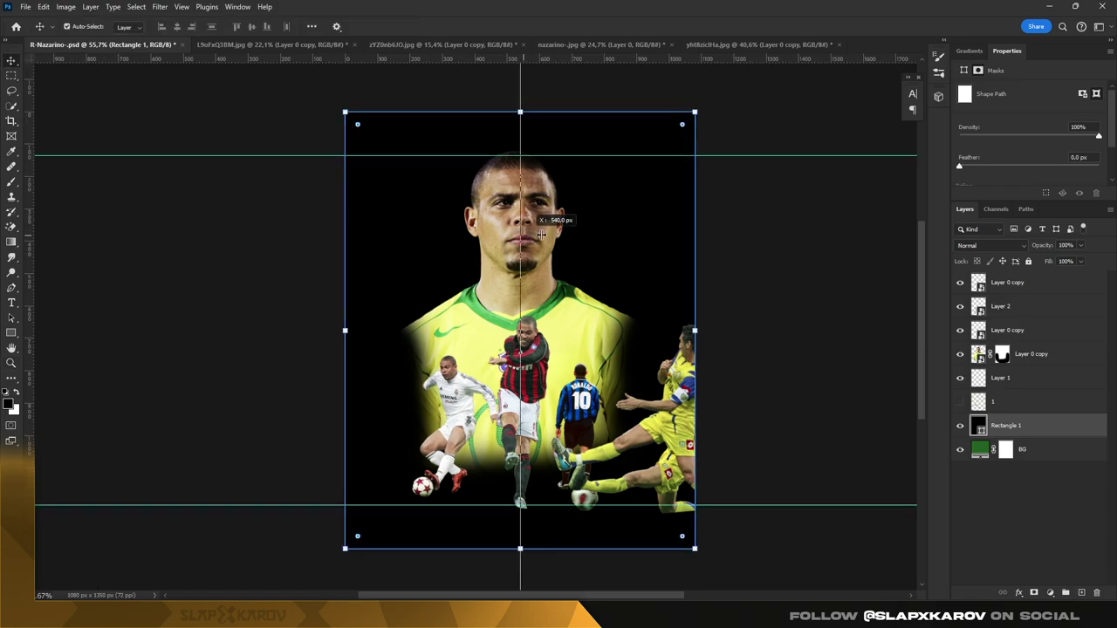
left_click(960, 425)
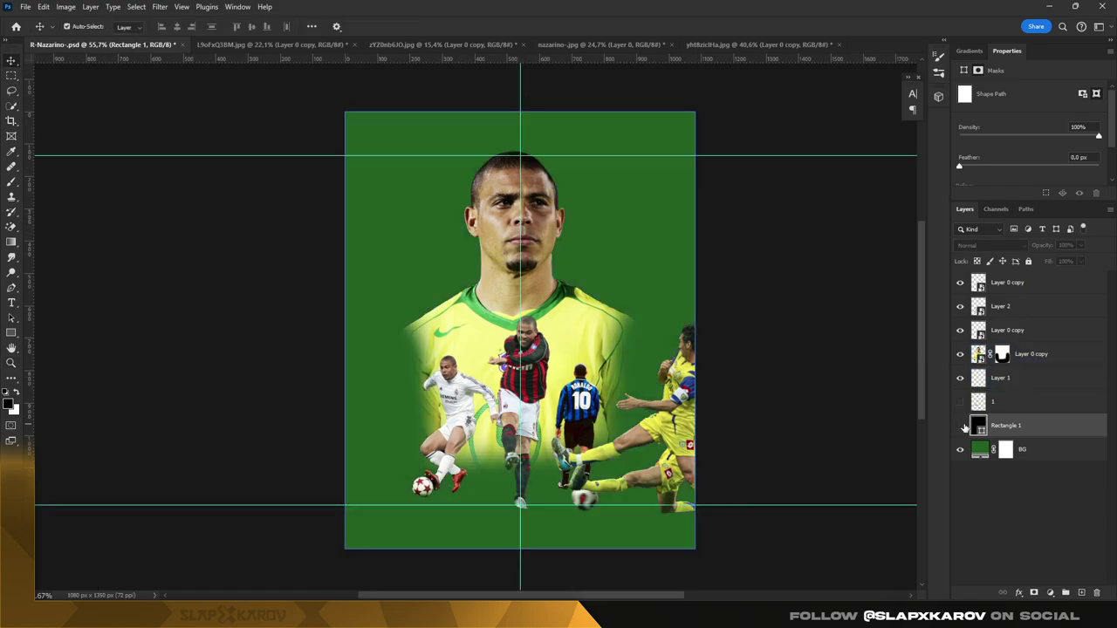
left_click(1030, 353)
Step: Nudge the portrait layer slightly left, zoom out a little and hide the guides
key("Right")
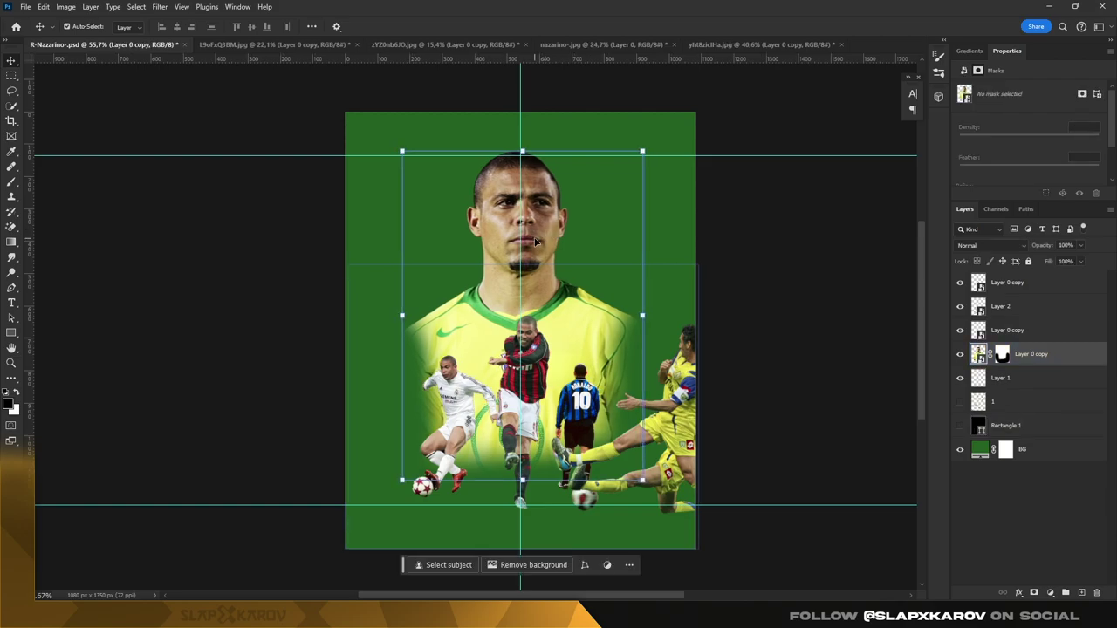
key("Left")
key("Left")
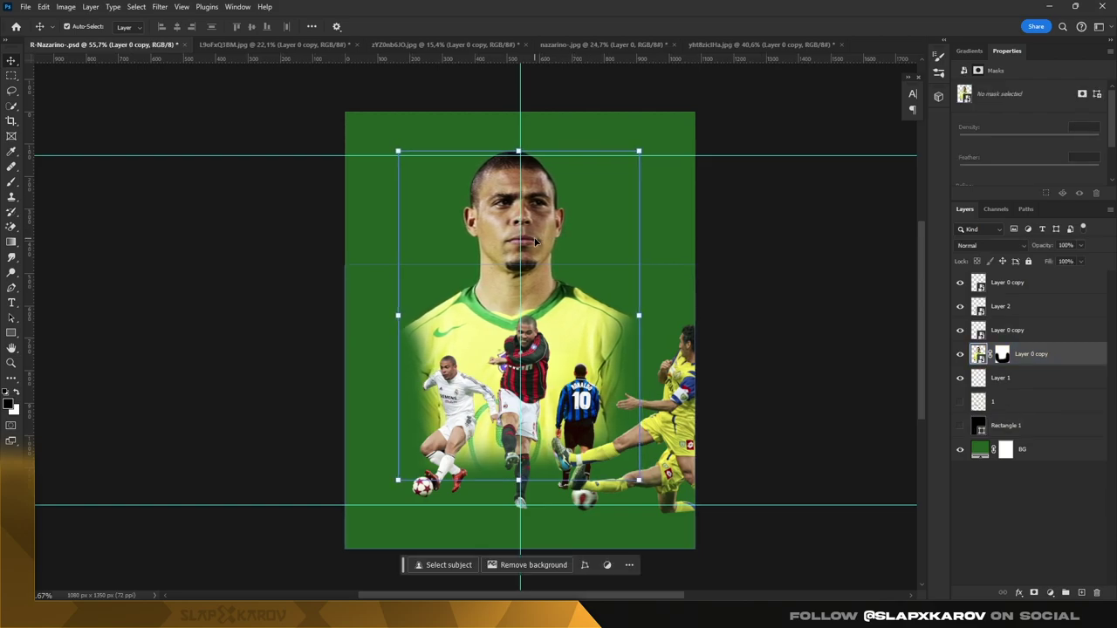
left_click_drag(584, 324, 706, 346)
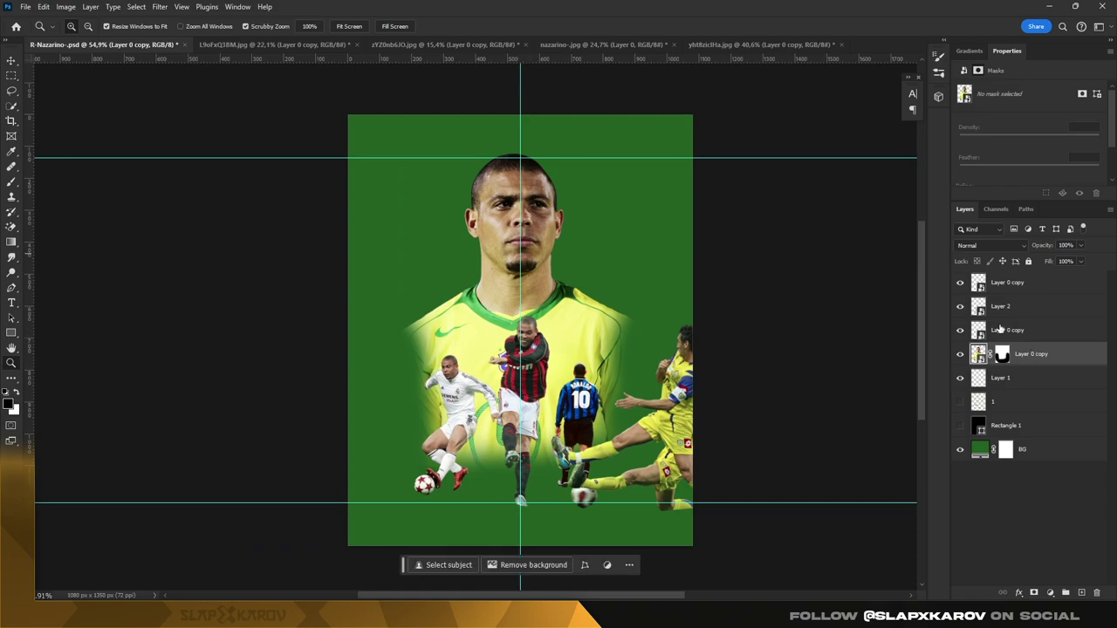
key("v")
key("ctrl+h")
Step: Toggle the top players layer's visibility, then open layer 3's smart object contents
left_click(1006, 282)
left_click(961, 283)
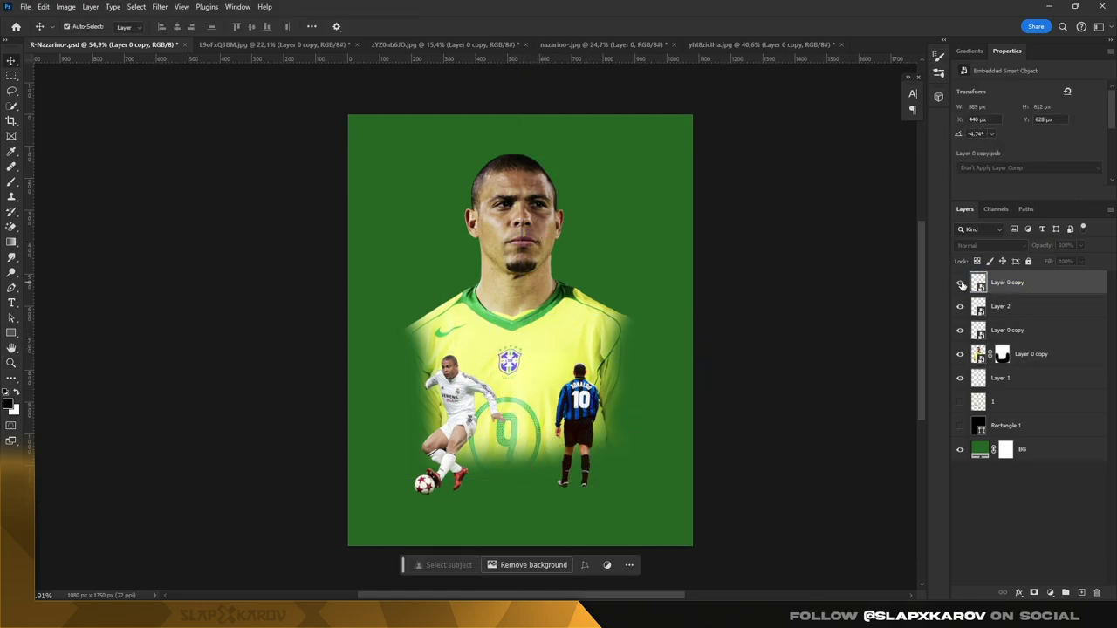
left_click(1000, 307)
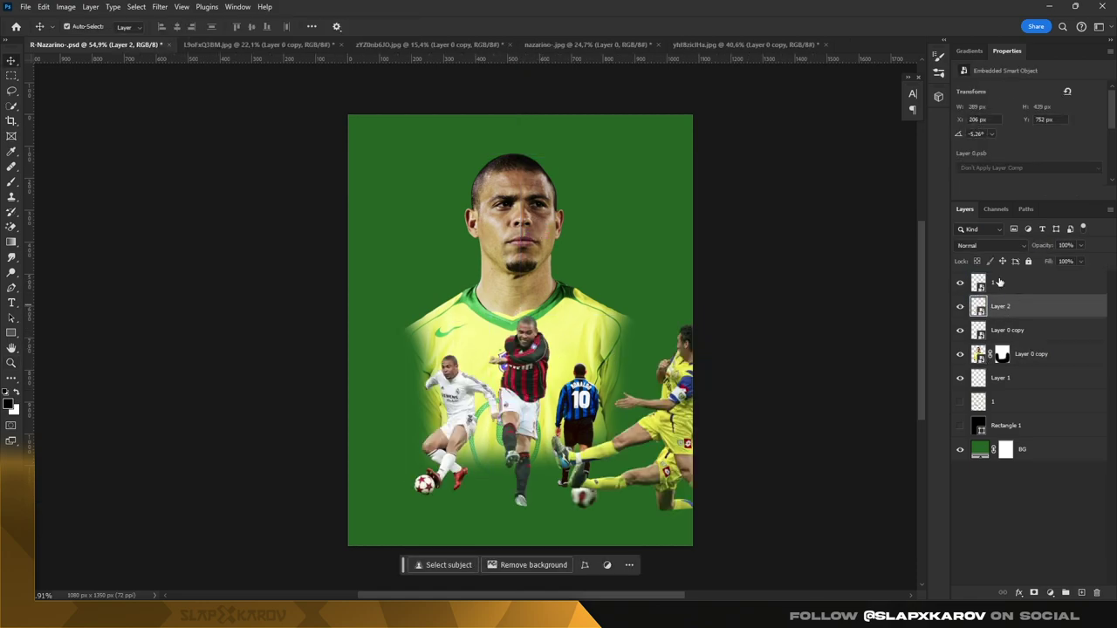
left_click(1037, 285)
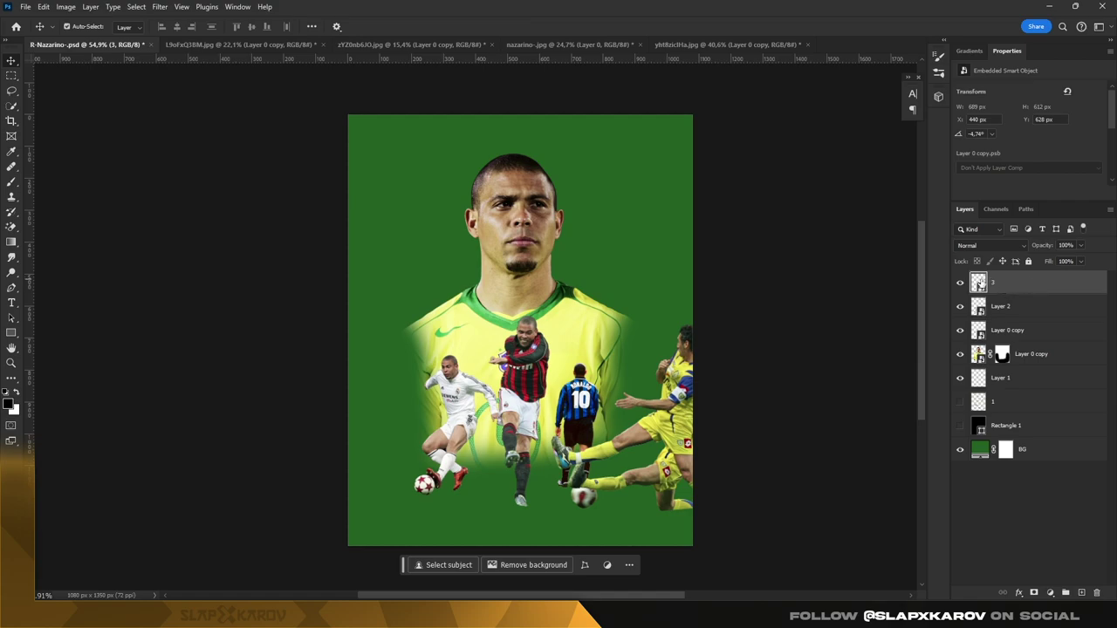
double_click(979, 282)
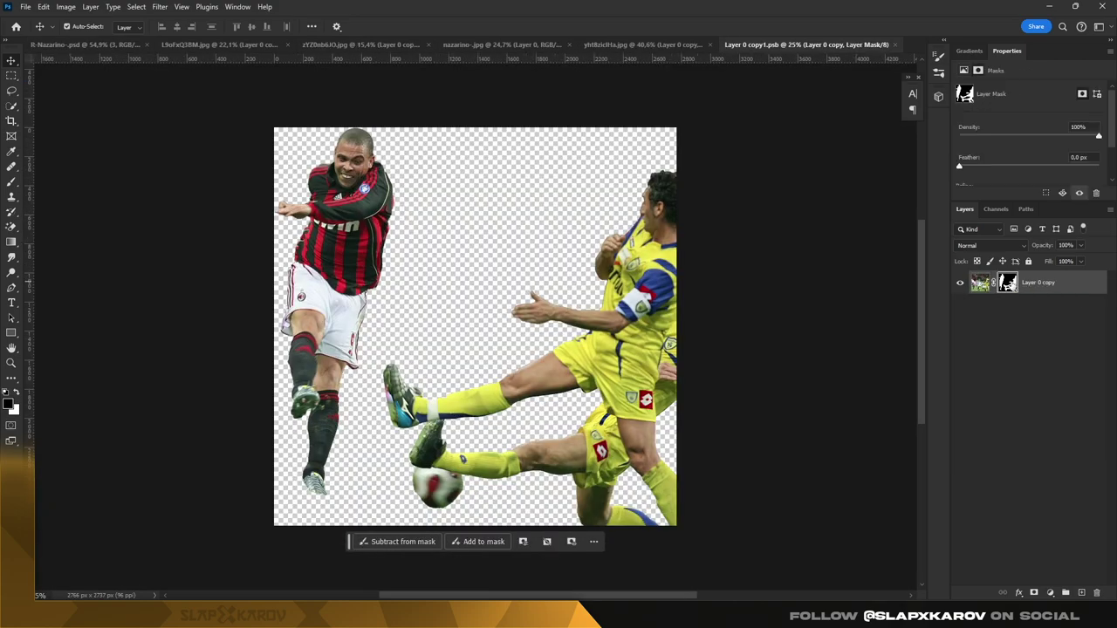
Step: Toggle the players cut-out's mask in Layer 0 copy1.psb, leaving it disabled
right_click(1008, 282)
left_click(1023, 307)
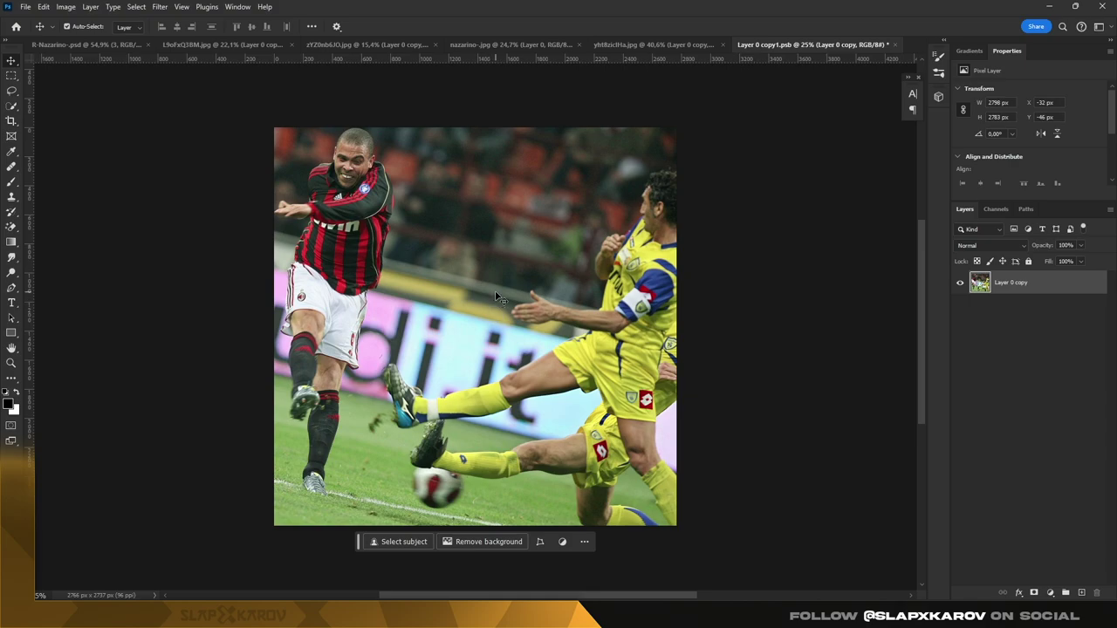
key("ctrl+z")
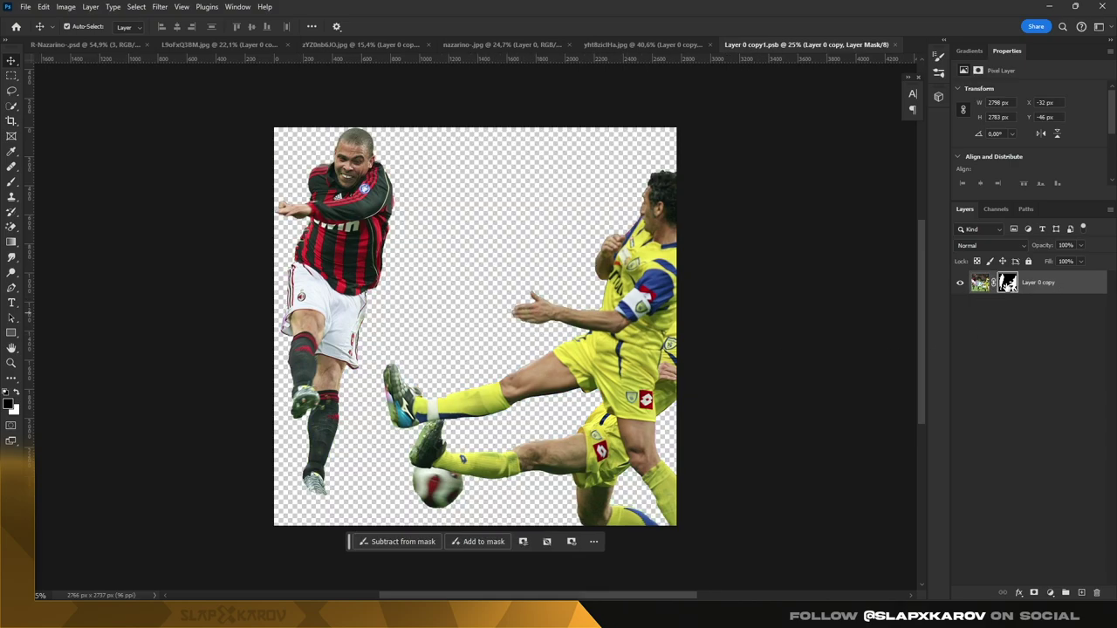
right_click(1008, 282)
left_click(1021, 301)
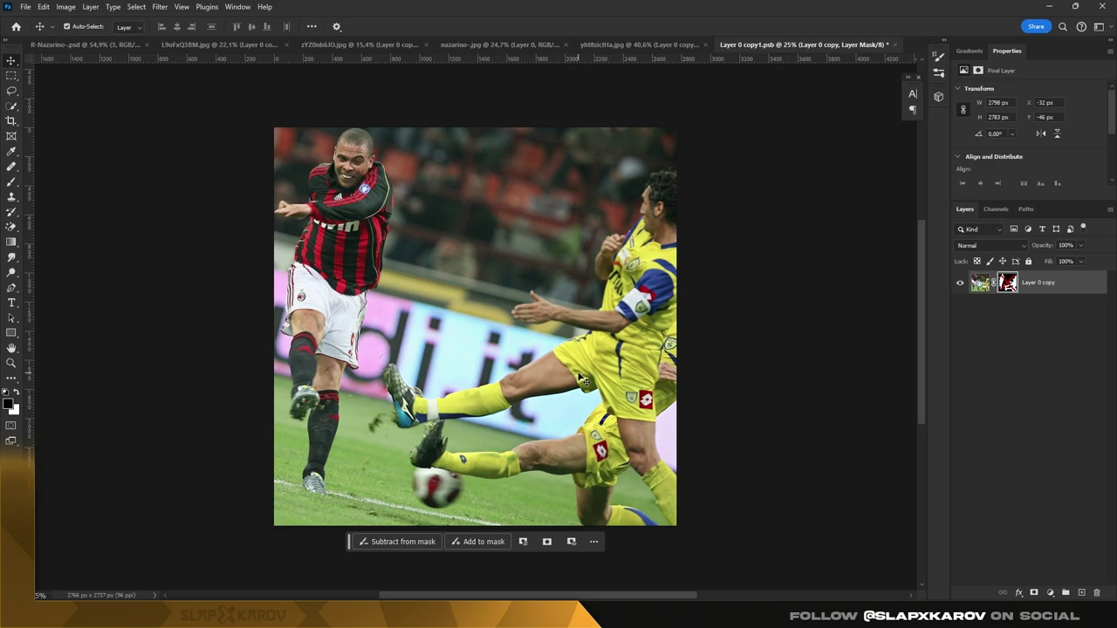
right_click(1009, 282)
left_click(1021, 301)
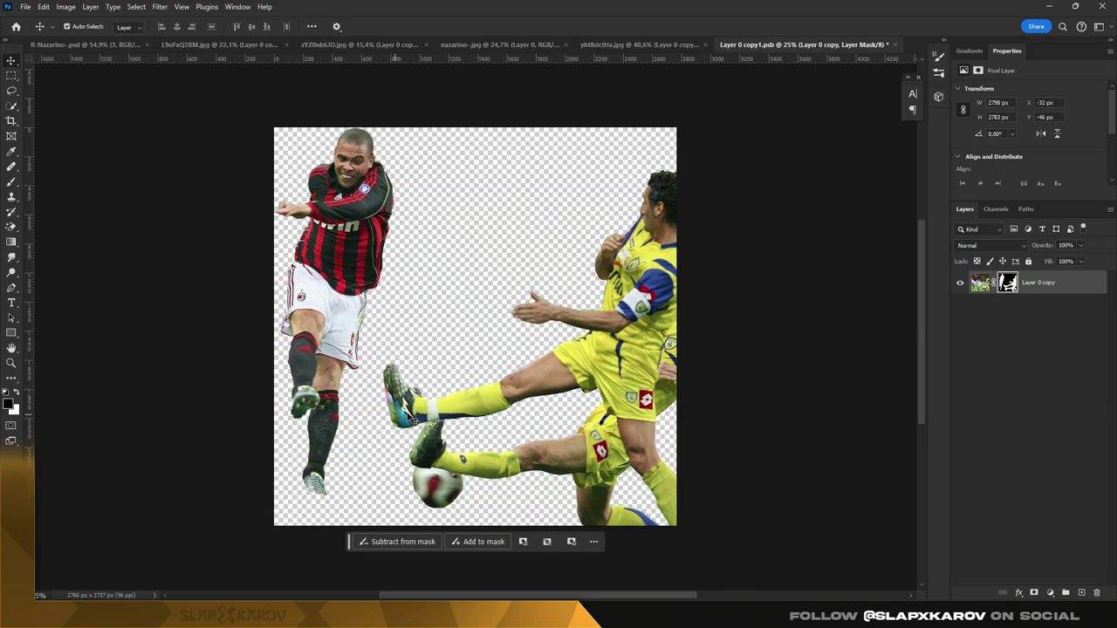
right_click(1010, 282)
left_click(1021, 301)
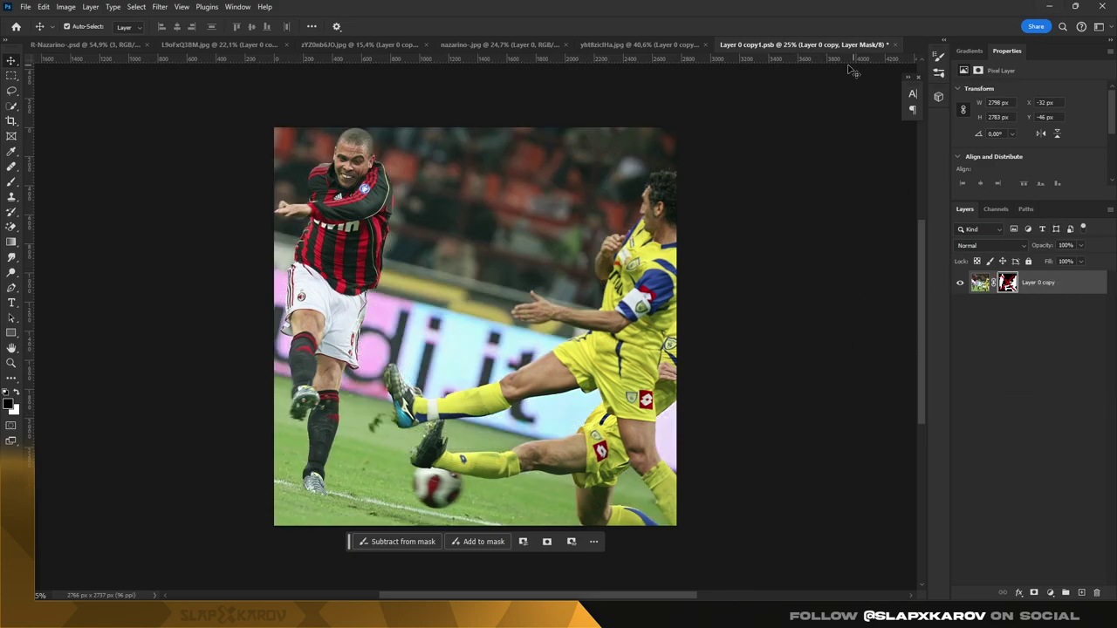
Step: Return to R-Nazarino.psd and move layer 1 to the top of the layer stack
left_click(450, 45)
left_click(375, 44)
left_click(219, 45)
left_click(88, 44)
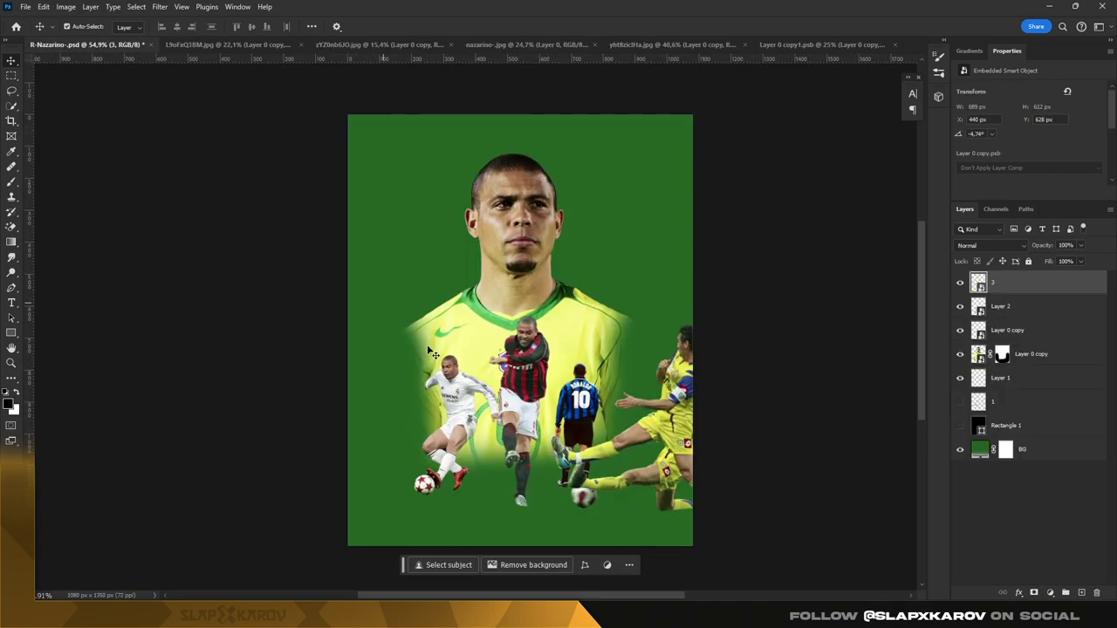
key("z")
left_click_drag(434, 353, 586, 365)
left_click_drag(1017, 402, 1025, 286)
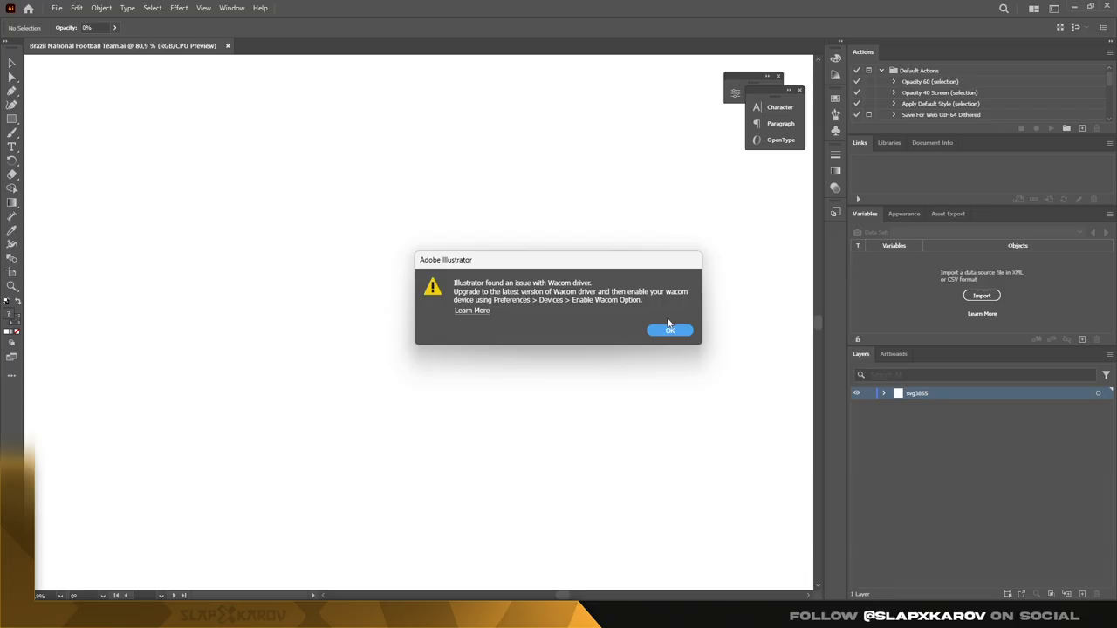
Step: In Illustrator, delete the CBF crest's white <base> layer and select all the crest artwork
left_click(669, 329)
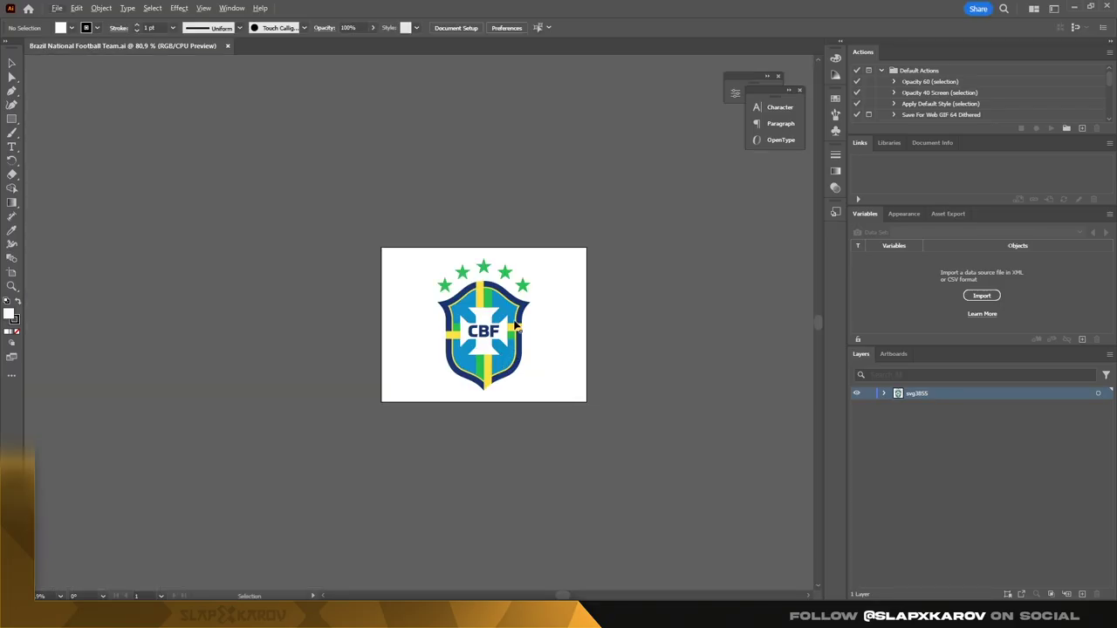
left_click_drag(480, 314, 890, 400)
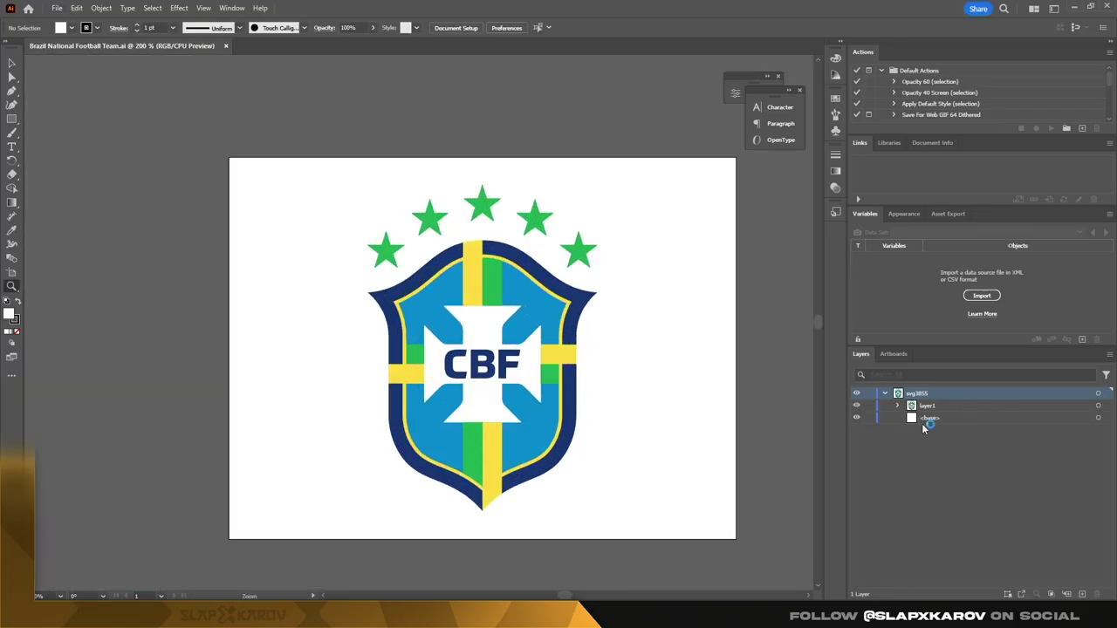
left_click(902, 418)
left_click(1097, 596)
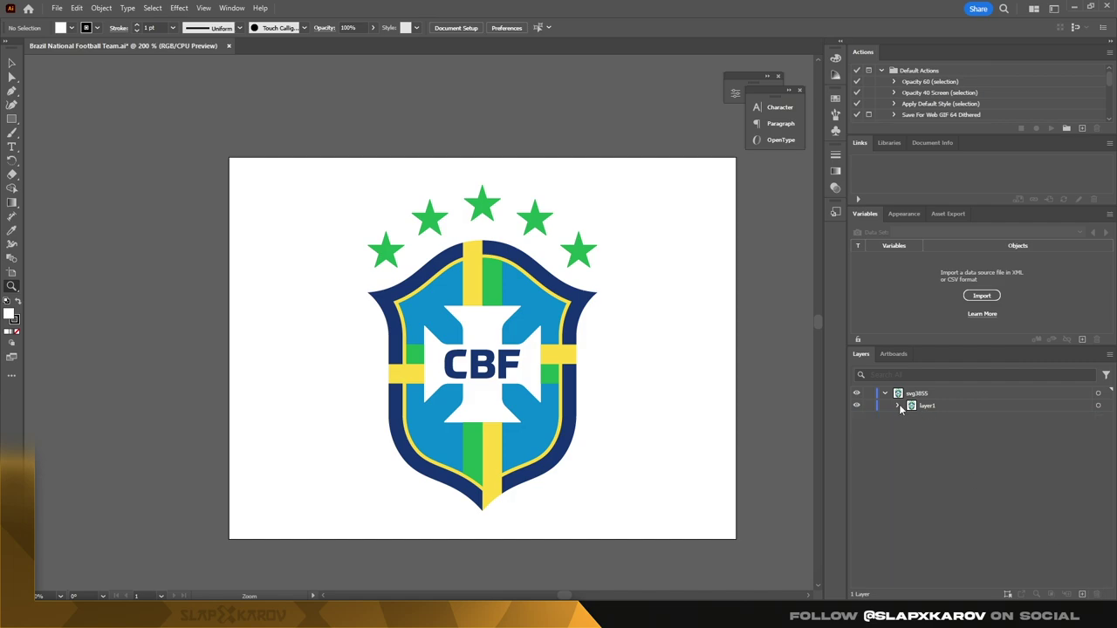
left_click(898, 406)
left_click(1091, 407)
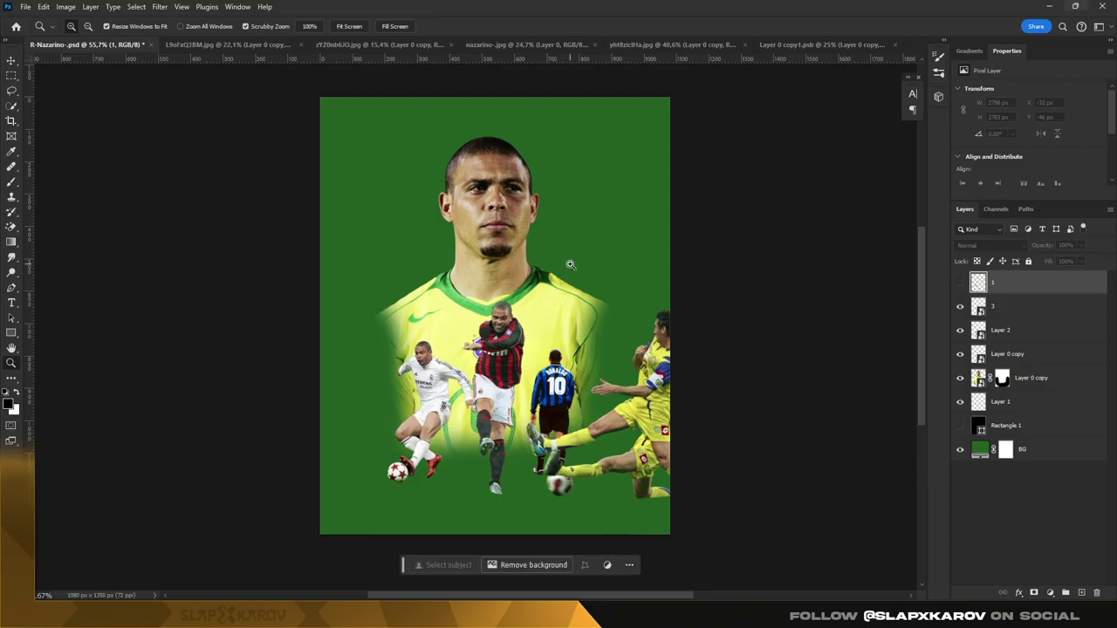
Step: Paste the CBF crest above BG as a smart object, enlarge it to fill the poster, nudge it down
left_click(1027, 449)
key("ctrl+v")
left_click(606, 162)
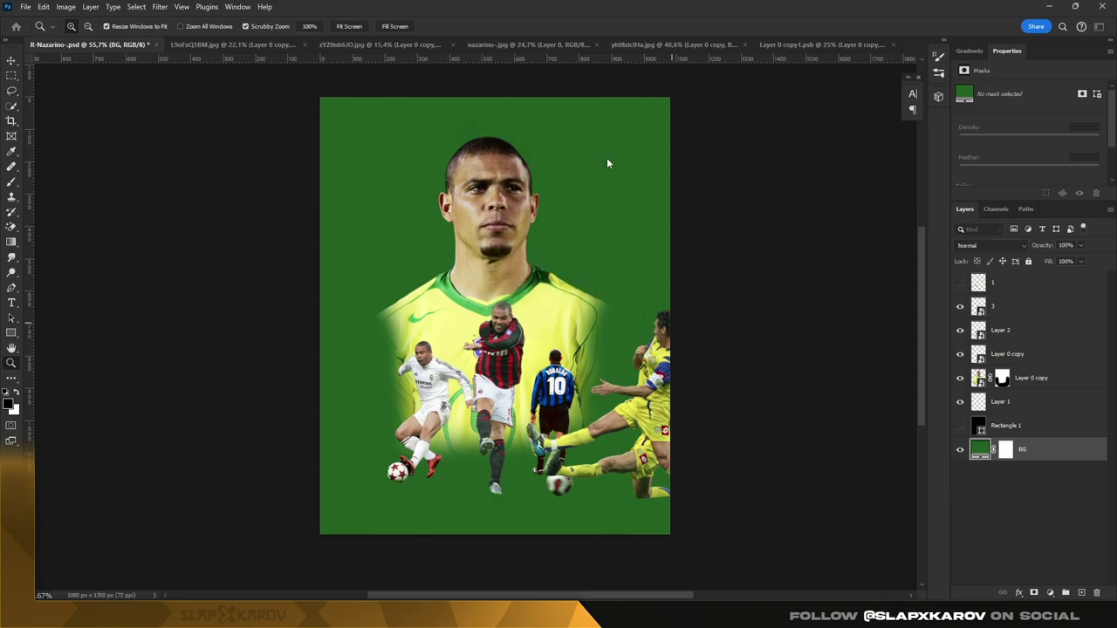
left_click_drag(476, 283, 326, 125)
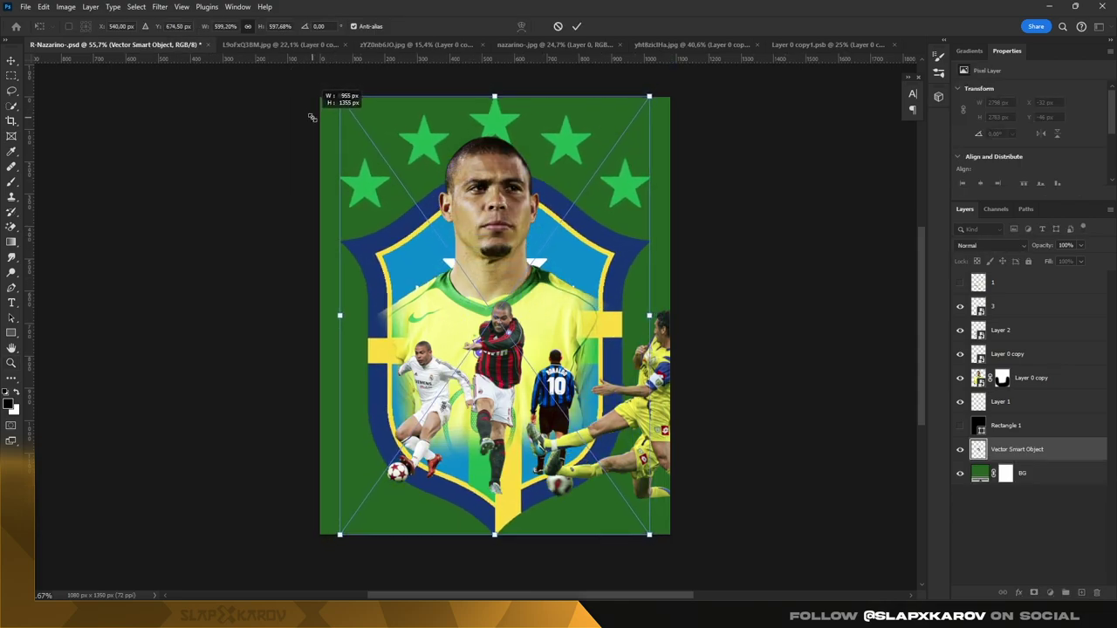
left_click_drag(325, 125, 316, 111)
key("Return")
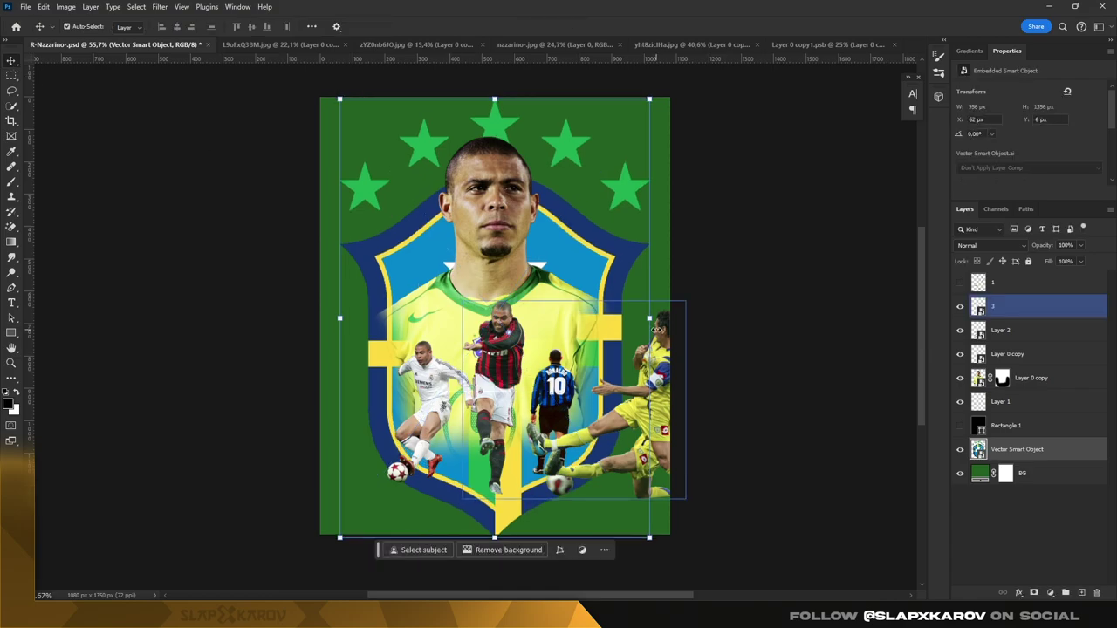
key("shift+Down")
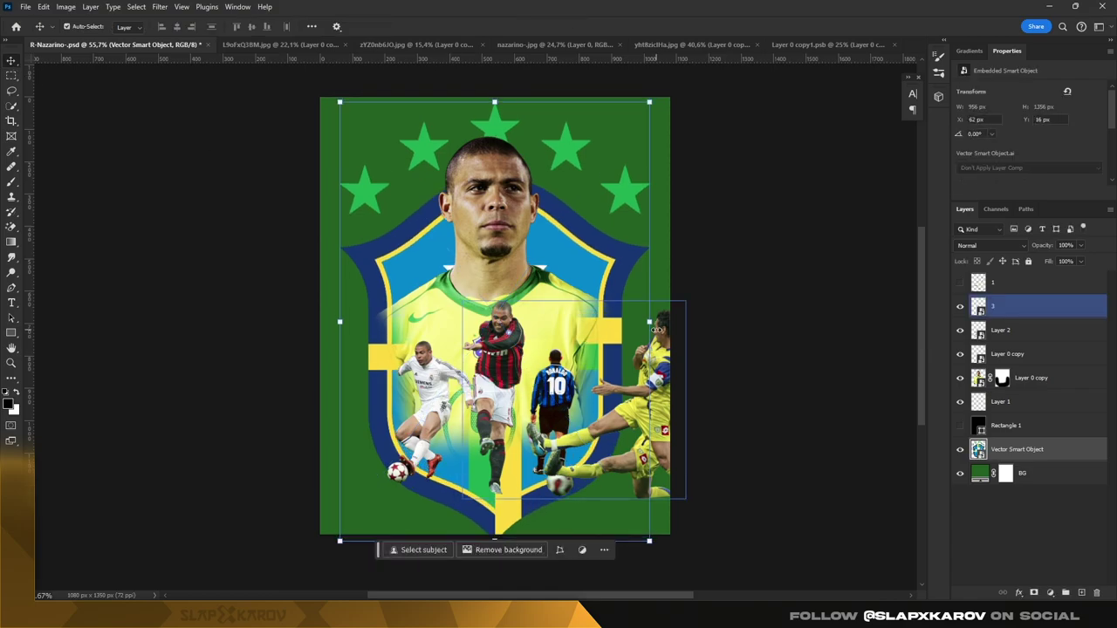
key("z")
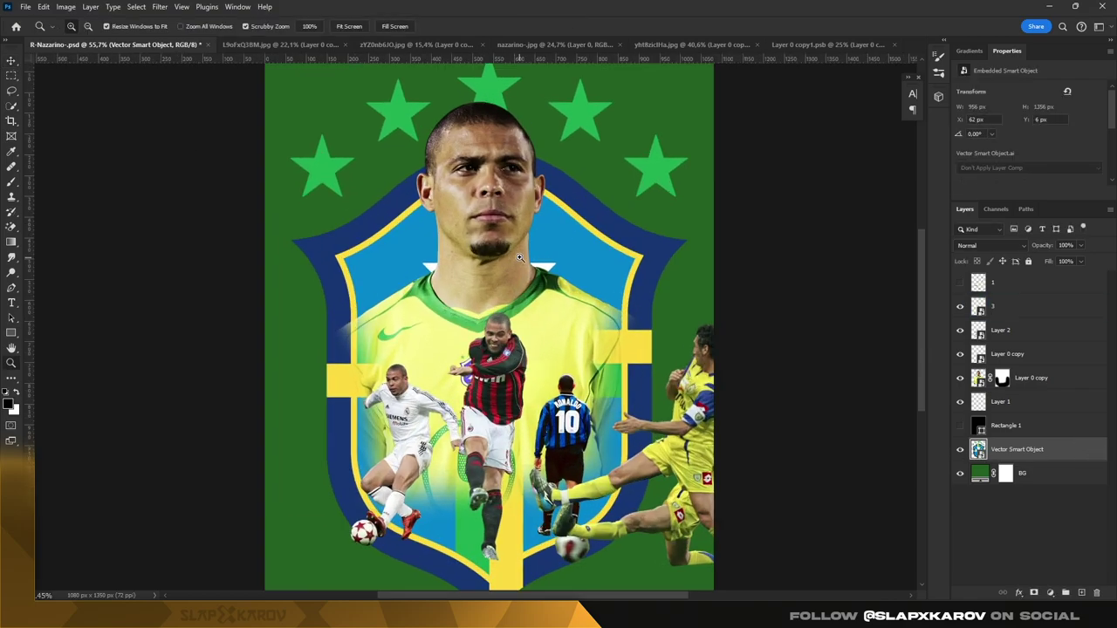
left_click_drag(488, 341, 480, 341)
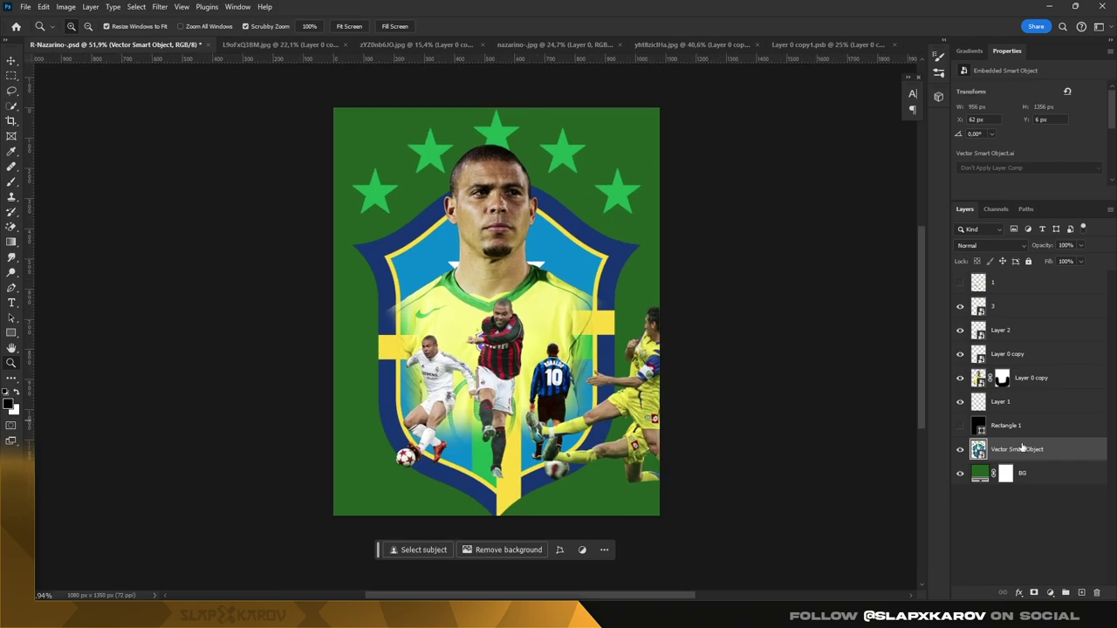
Step: Add a mask to the crest layer and brush out the shield's lower point
left_click(1034, 593)
left_click(14, 183)
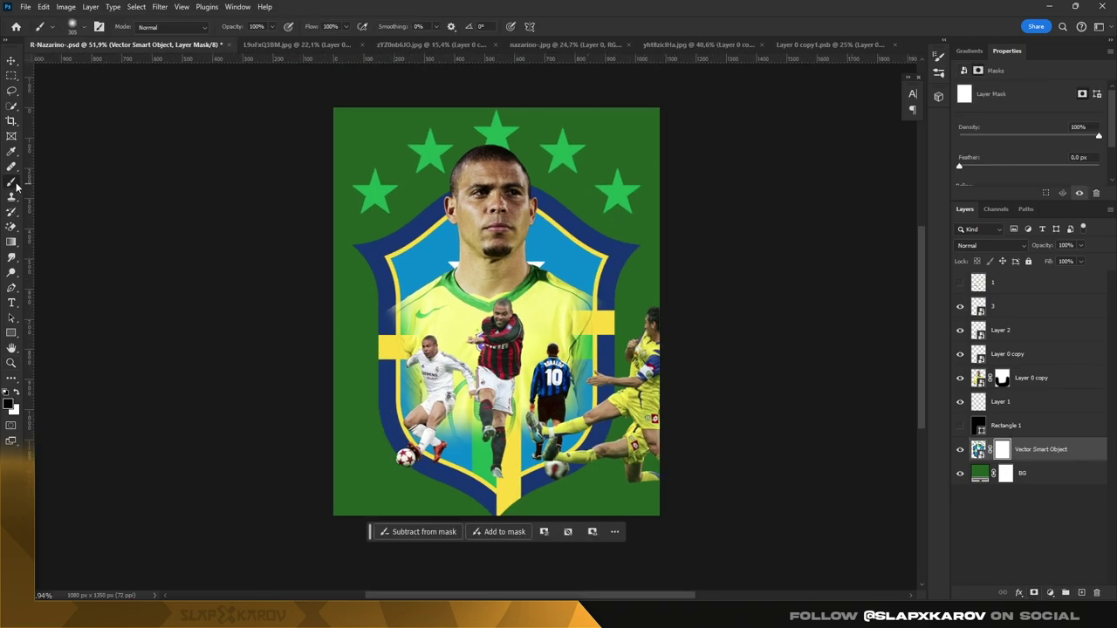
scroll(131, 223, "down", 2)
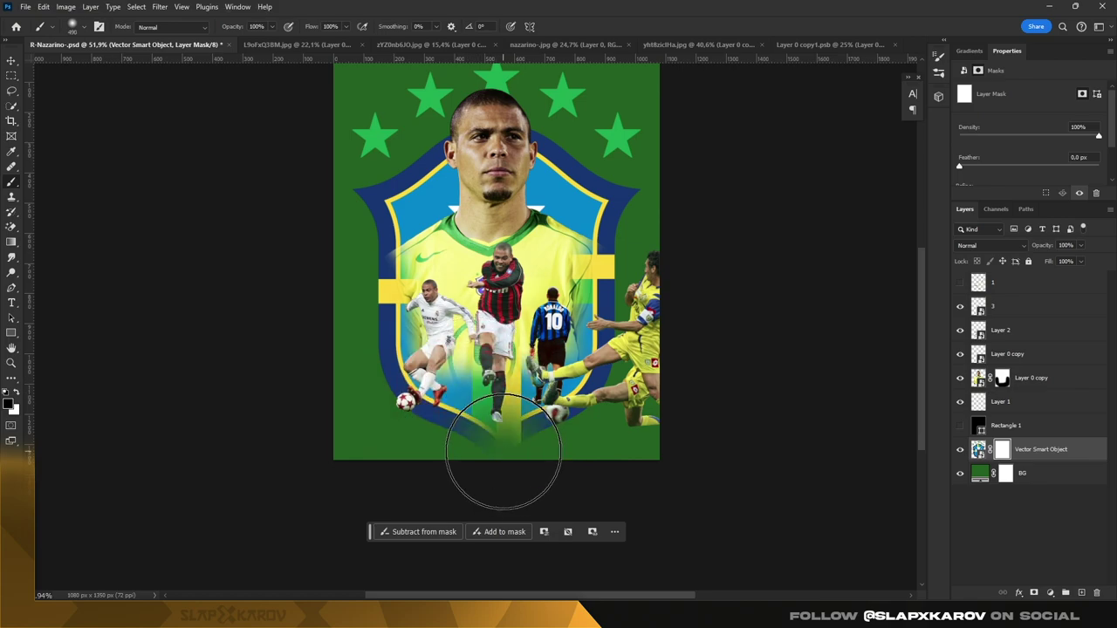
mouse_move(474, 472)
left_mouse_down()
mouse_move(360, 398)
mouse_move(424, 474)
mouse_move(553, 448)
mouse_move(599, 462)
mouse_move(572, 406)
left_mouse_up()
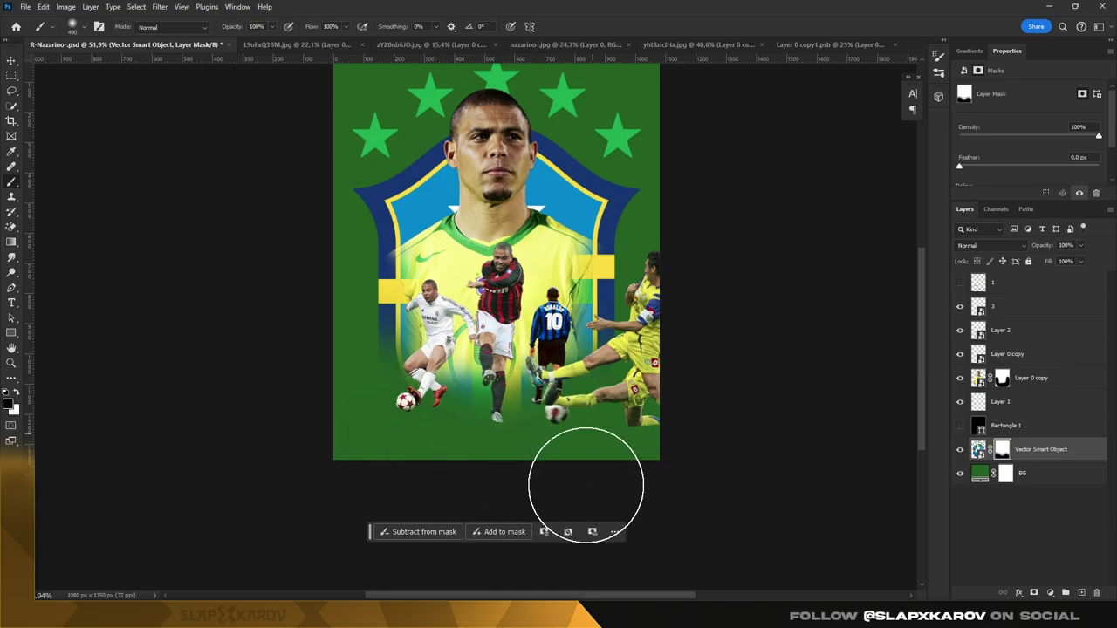
left_click(1002, 377)
Step: With a small Hard Round brush, mask the shirt so the left yellow bar extends
scroll(405, 256, "up", 5)
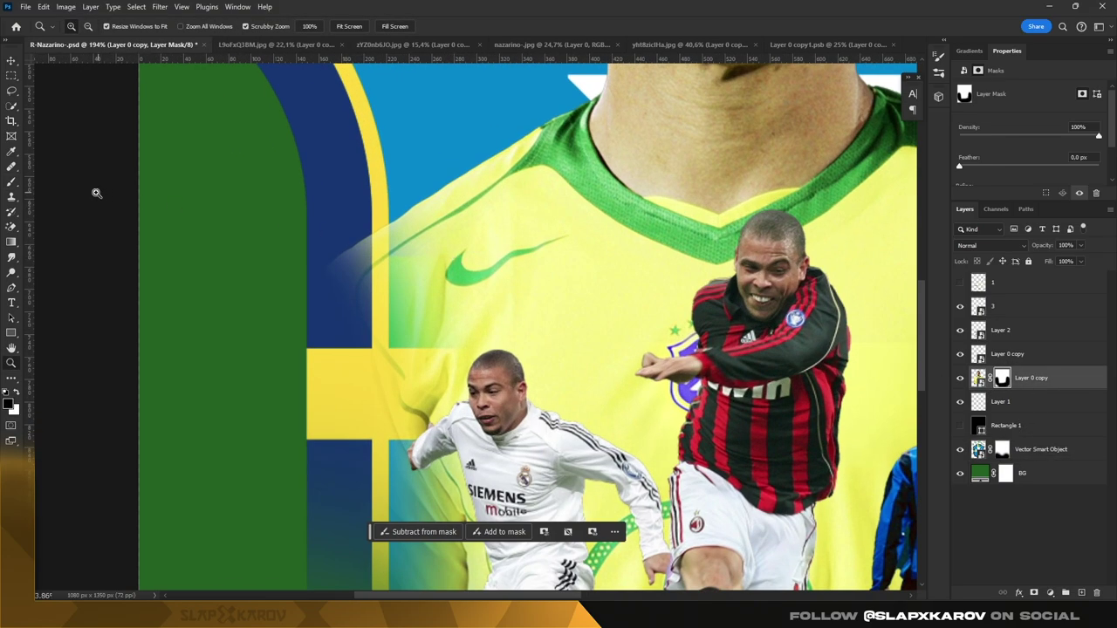
left_click_drag(284, 239, 222, 224)
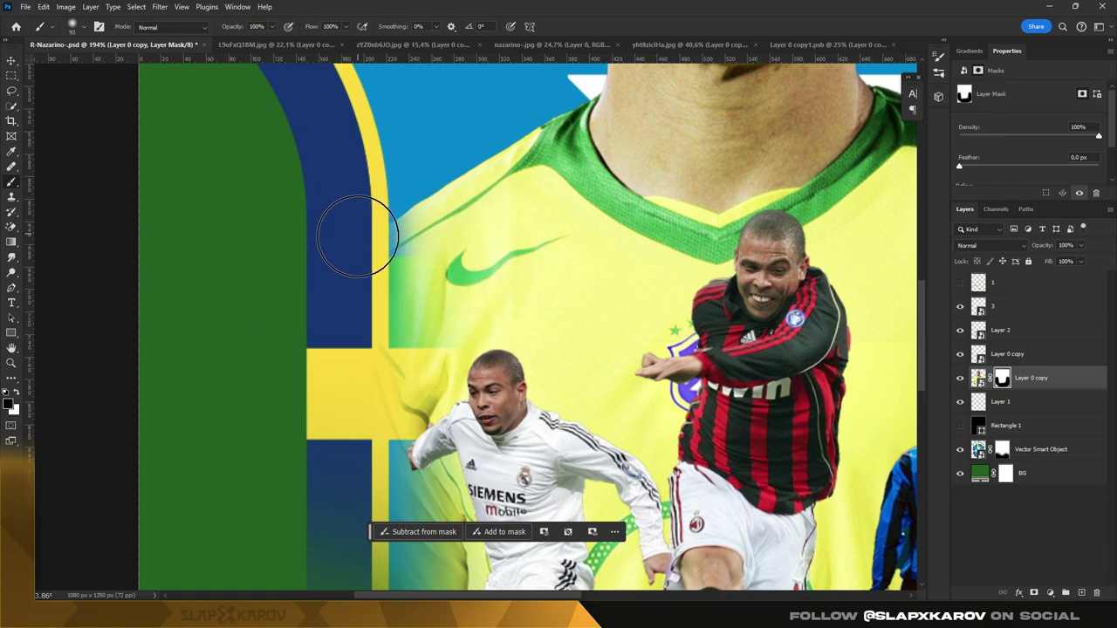
right_click(444, 252)
left_click(533, 391)
key("Return")
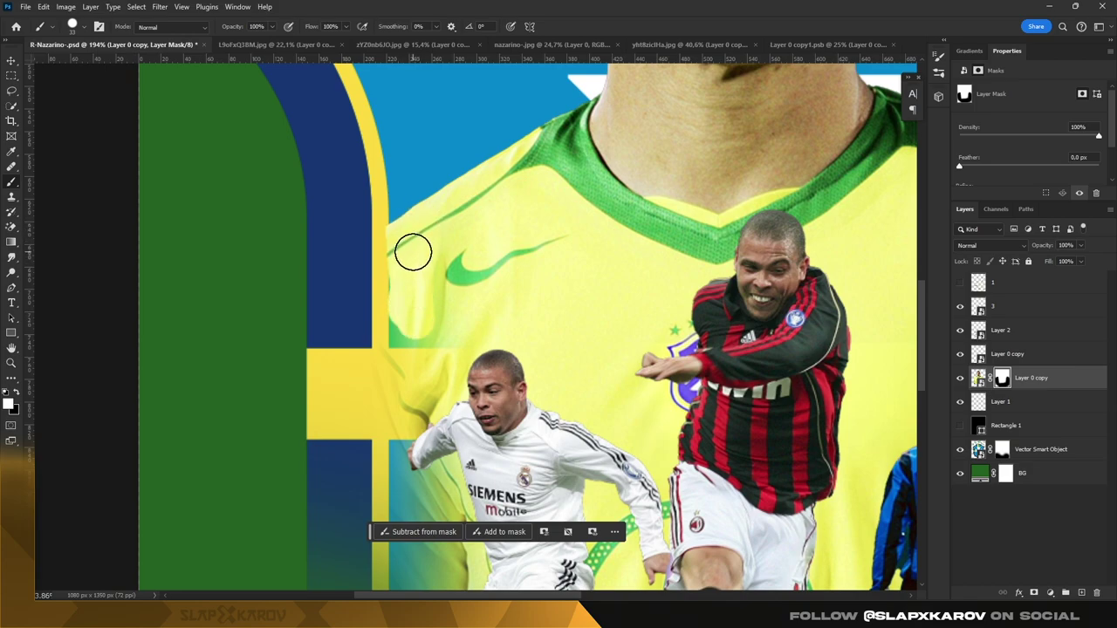
left_click_drag(406, 326, 439, 341)
key("x")
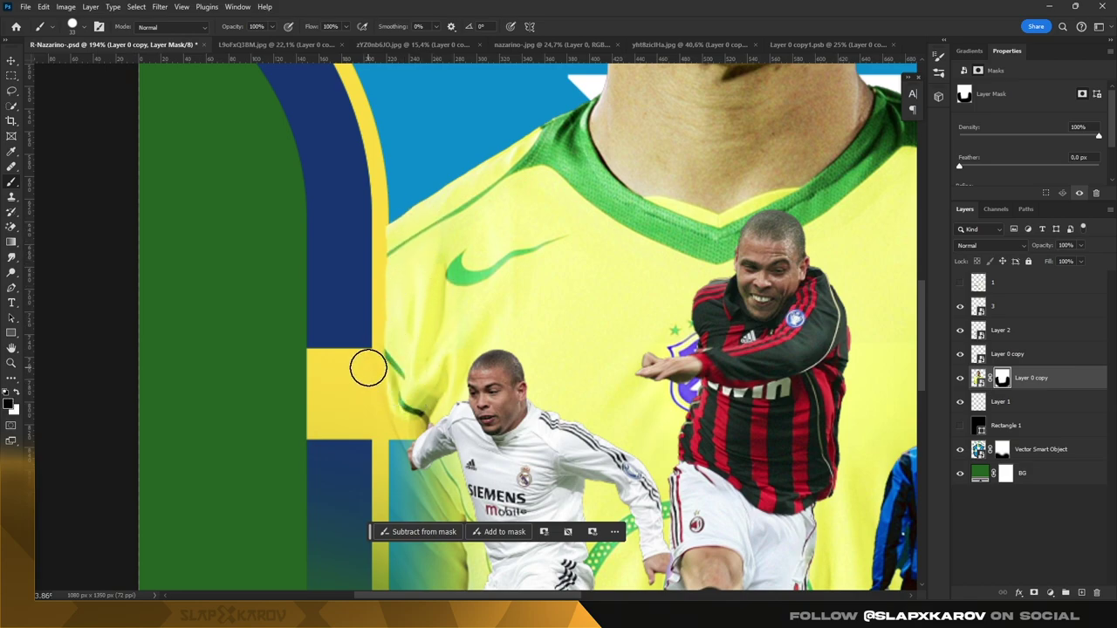
mouse_move(367, 367)
left_mouse_down()
mouse_move(447, 410)
mouse_move(498, 412)
left_mouse_up()
Step: Adjust the brush size and switch the mask brush back to revealing
right_click(434, 398)
key("Escape")
right_click(470, 317)
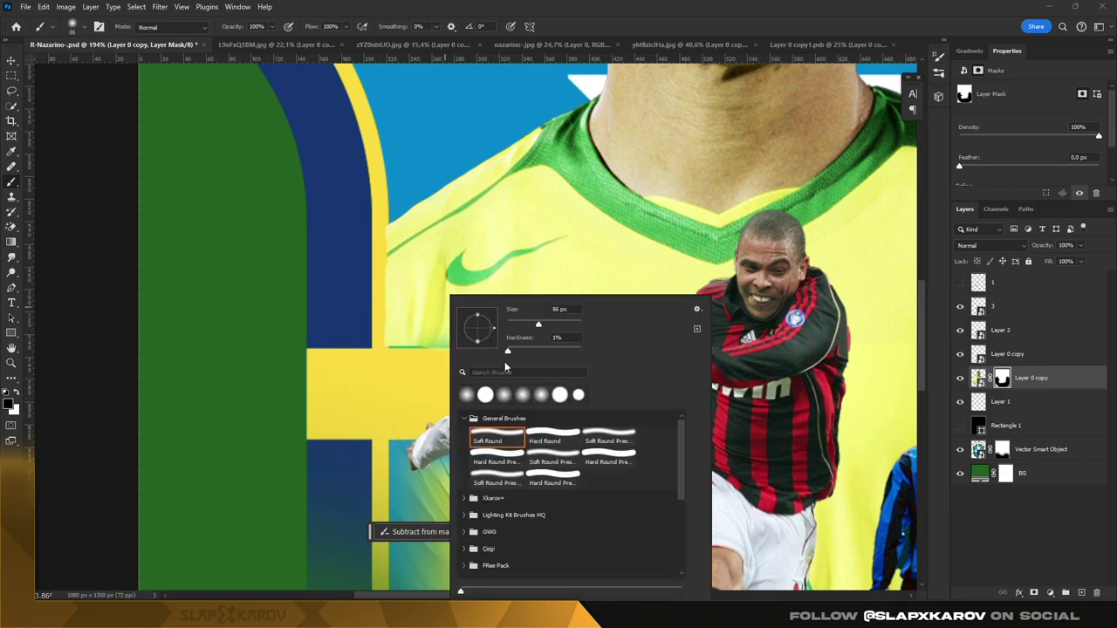
key("Escape")
key("x")
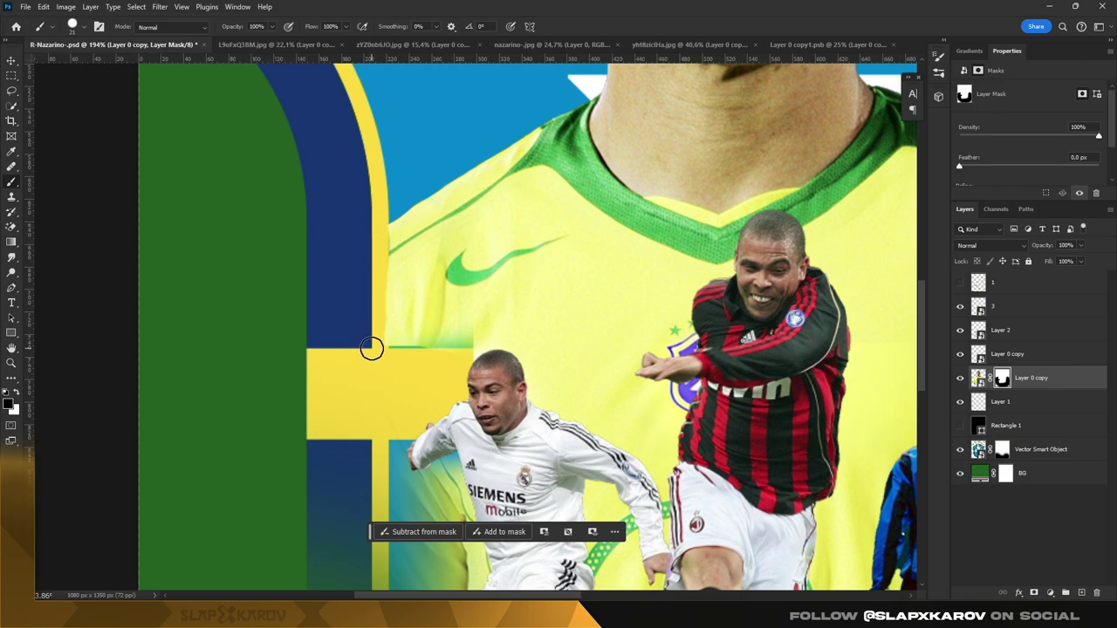
left_click_drag(407, 295, 393, 310)
left_click_drag(463, 338, 470, 339)
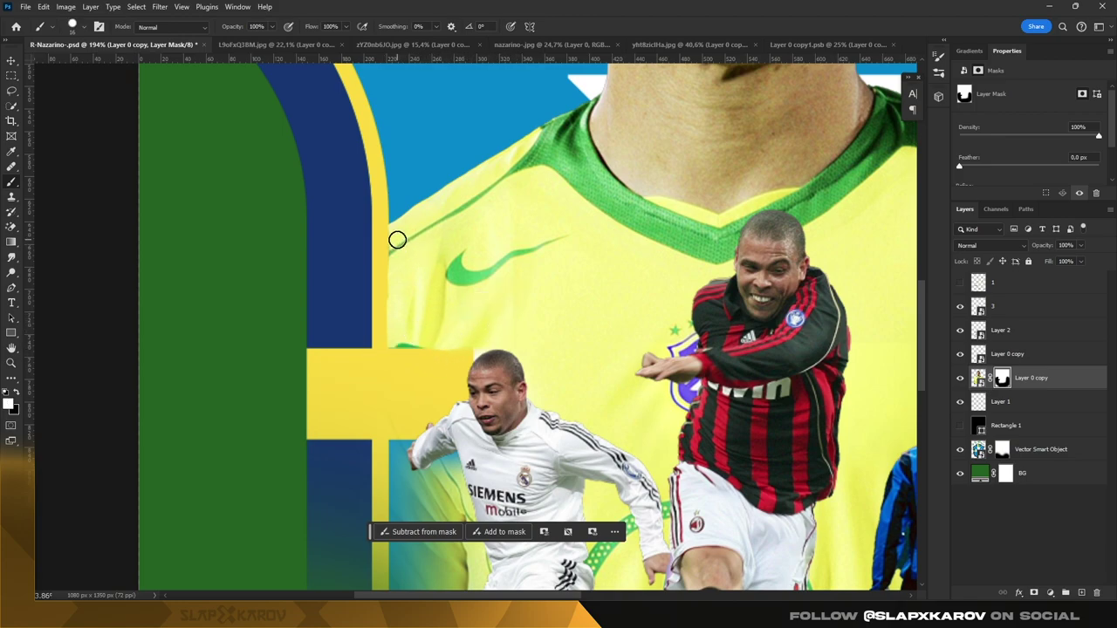
Step: Zoom into the right yellow bar and mask the shirt past the blue stripe and shoulder line
key("z")
key("ctrl+0")
mouse_move(705, 256)
left_mouse_down()
mouse_move(779, 254)
mouse_move(504, 247)
left_mouse_up()
left_click(11, 181)
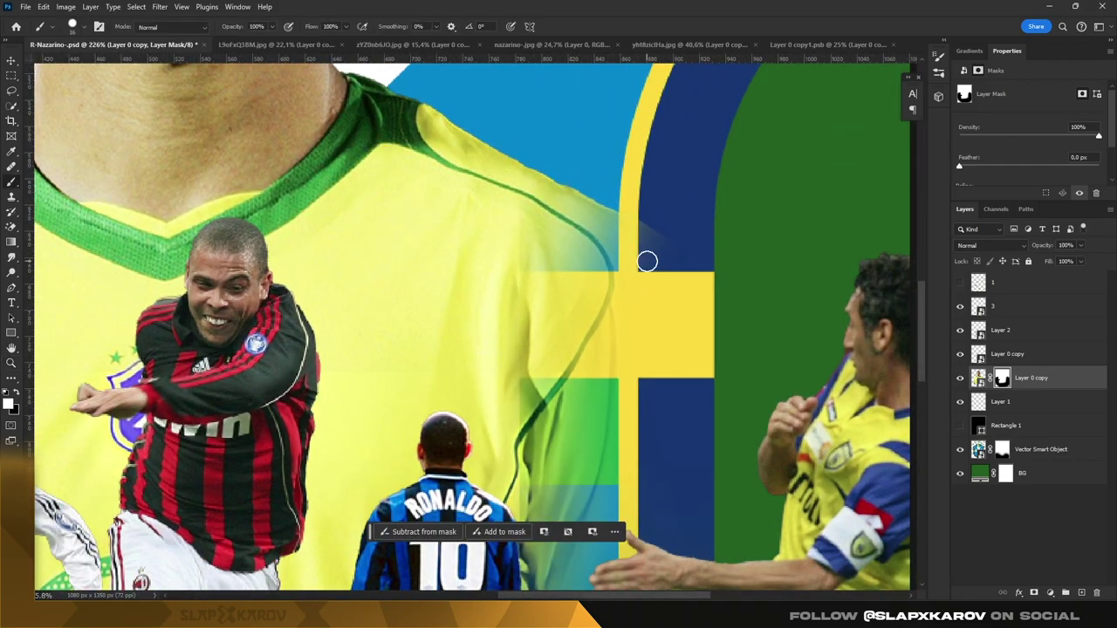
mouse_move(611, 231)
left_mouse_down()
mouse_move(580, 262)
mouse_move(604, 349)
left_mouse_up()
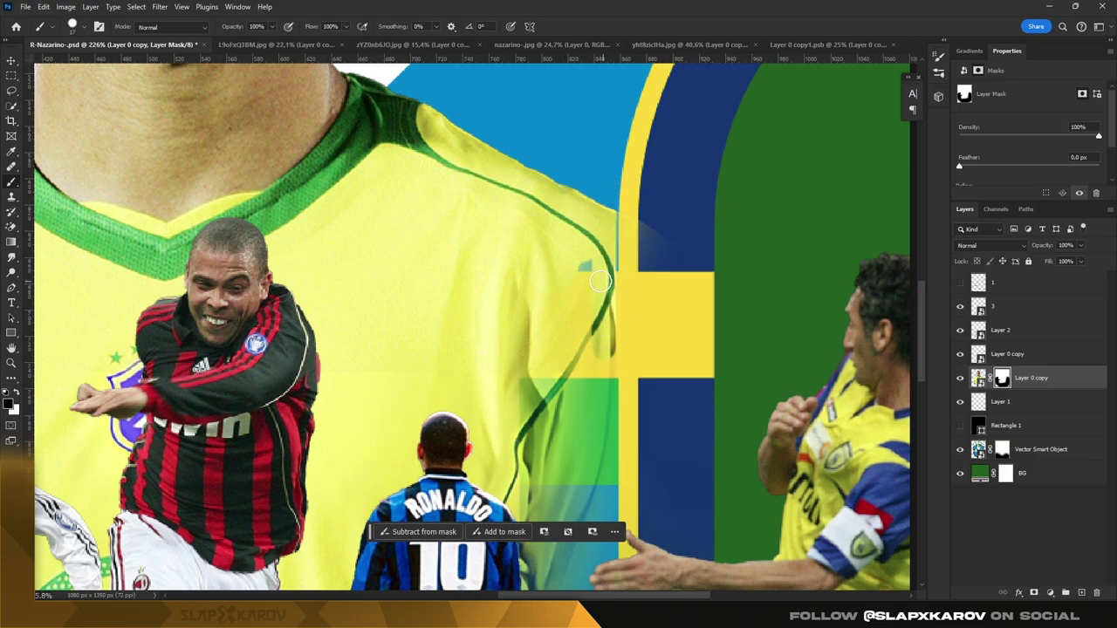
right_click(566, 325)
mouse_move(503, 317)
left_mouse_down()
mouse_move(599, 341)
mouse_move(511, 282)
left_mouse_up()
right_click(534, 297)
key("Escape")
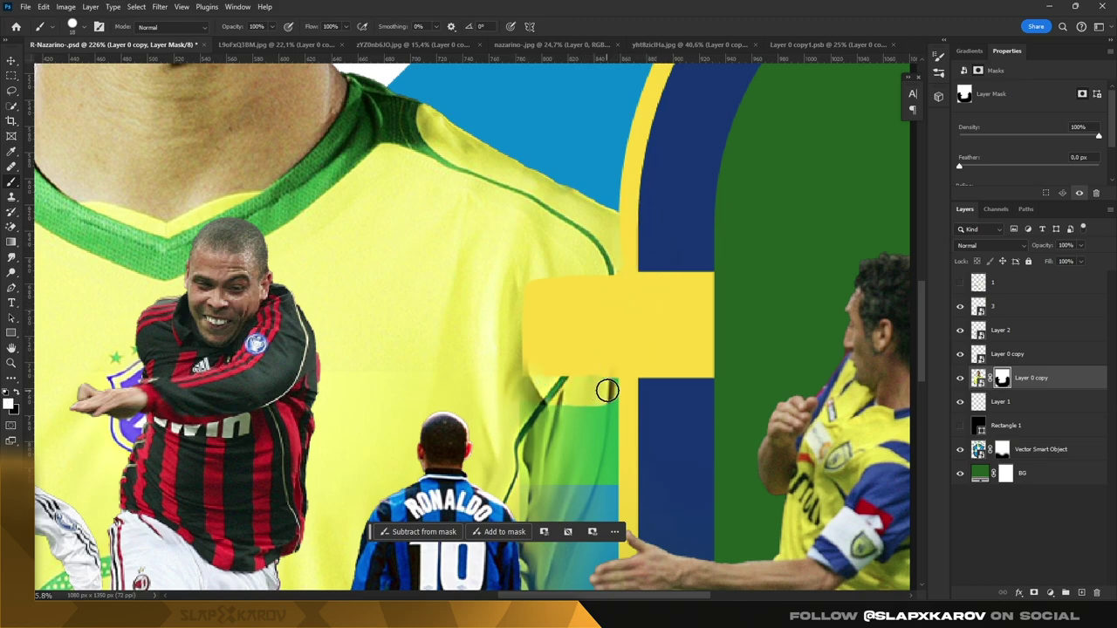
Step: Clean up the shirt mask beside the outstretched hand
mouse_move(608, 474)
left_mouse_down()
mouse_move(568, 379)
mouse_move(593, 208)
mouse_move(531, 276)
mouse_move(534, 454)
mouse_move(505, 356)
left_mouse_up()
right_click(563, 244)
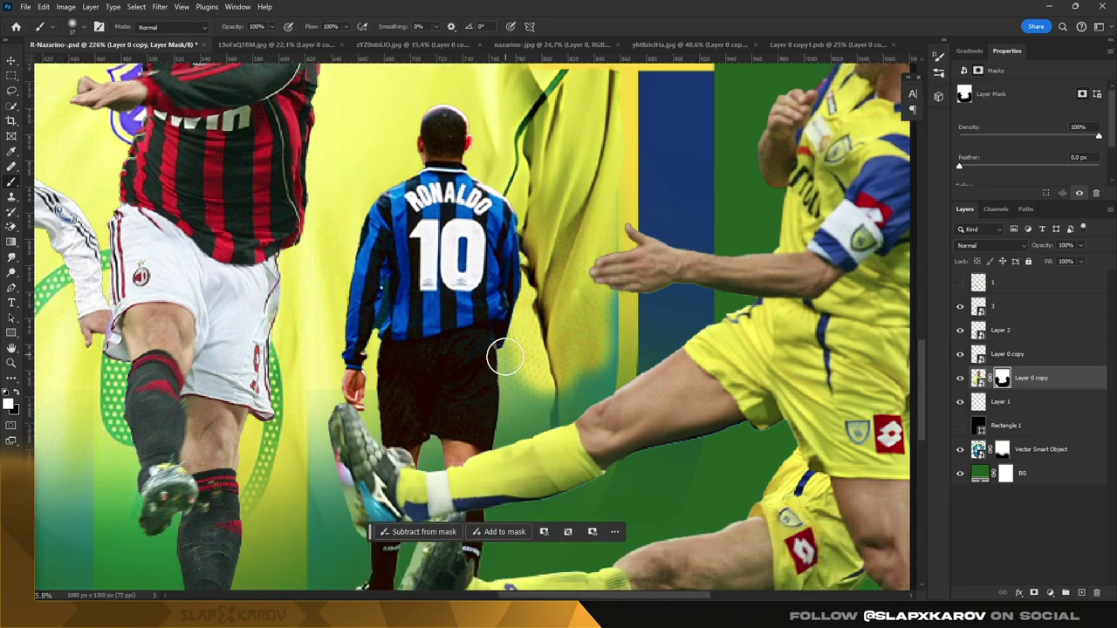
key("]")
key("]")
mouse_move(549, 444)
left_mouse_down()
mouse_move(547, 345)
mouse_move(524, 410)
left_mouse_up()
key("z")
left_click(555, 207, "alt")
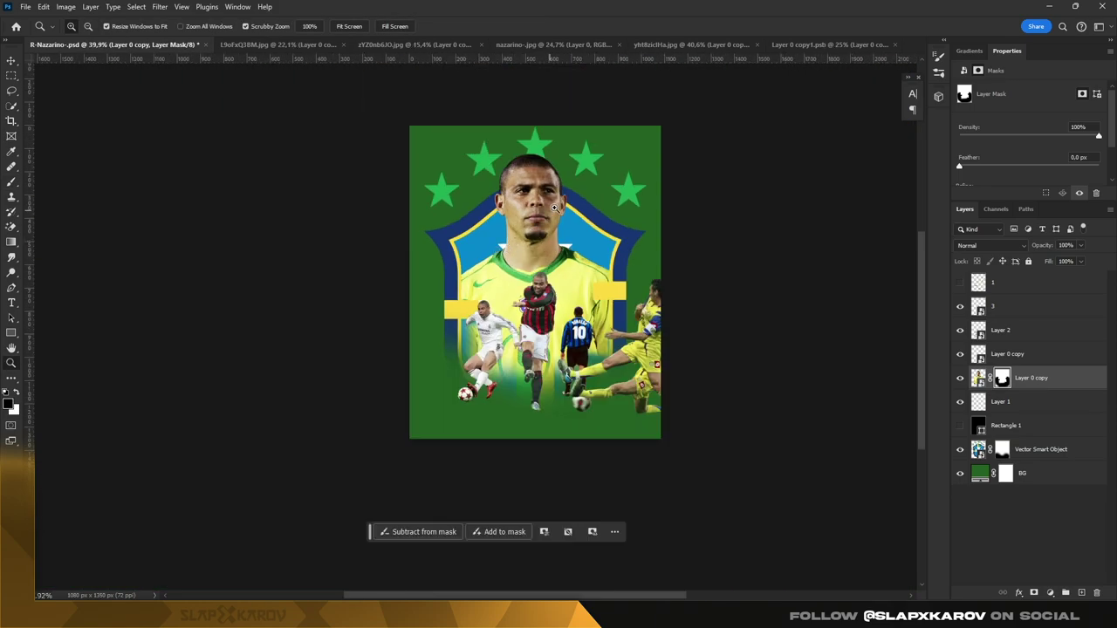
Step: Recolour the BG fill layer from green to dark navy: enter 0d245a, then darken it to about #101c3c
left_click_drag(555, 208, 552, 247)
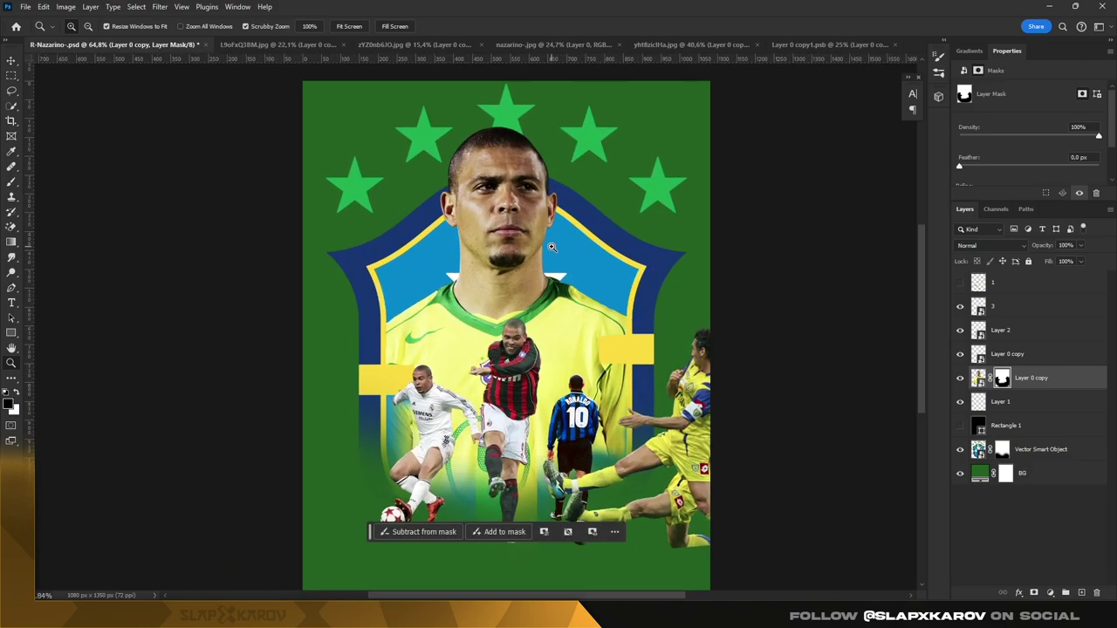
double_click(980, 473)
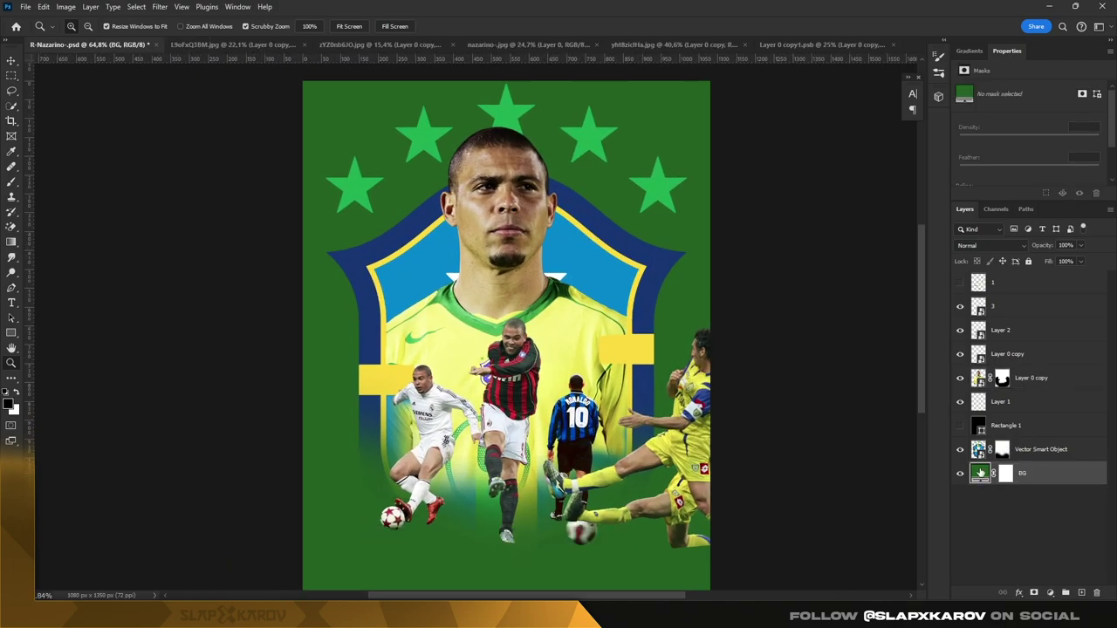
type("0d245a")
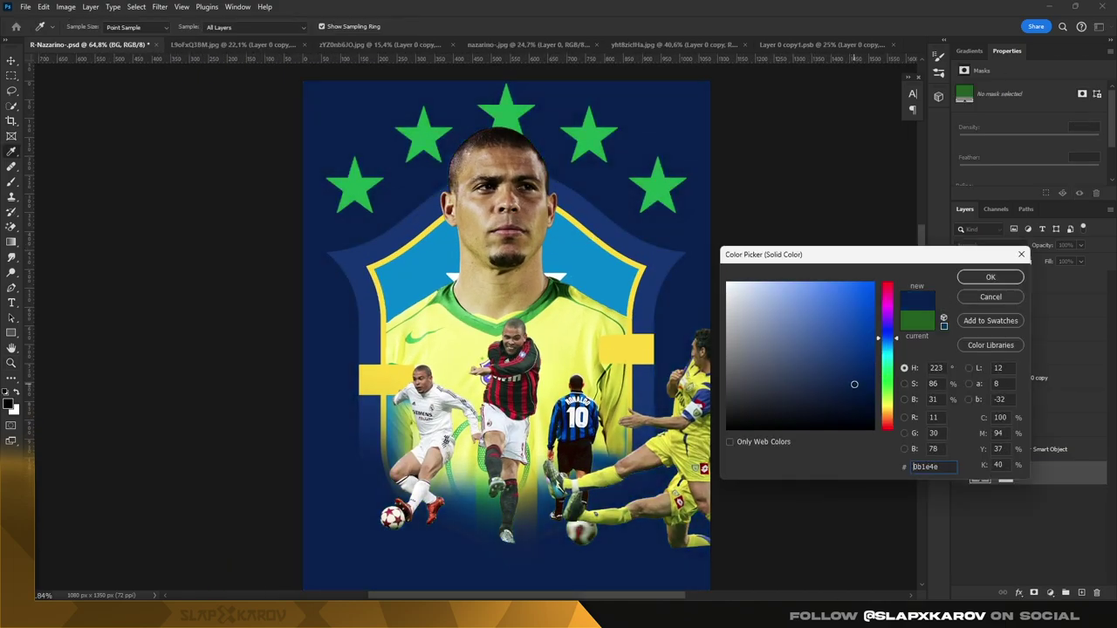
mouse_move(856, 393)
left_mouse_down()
mouse_move(824, 407)
mouse_move(835, 397)
left_mouse_up()
left_click(991, 277)
Step: Remove the crest copy's mask and enlarge the copy around its centre
left_click(1036, 474)
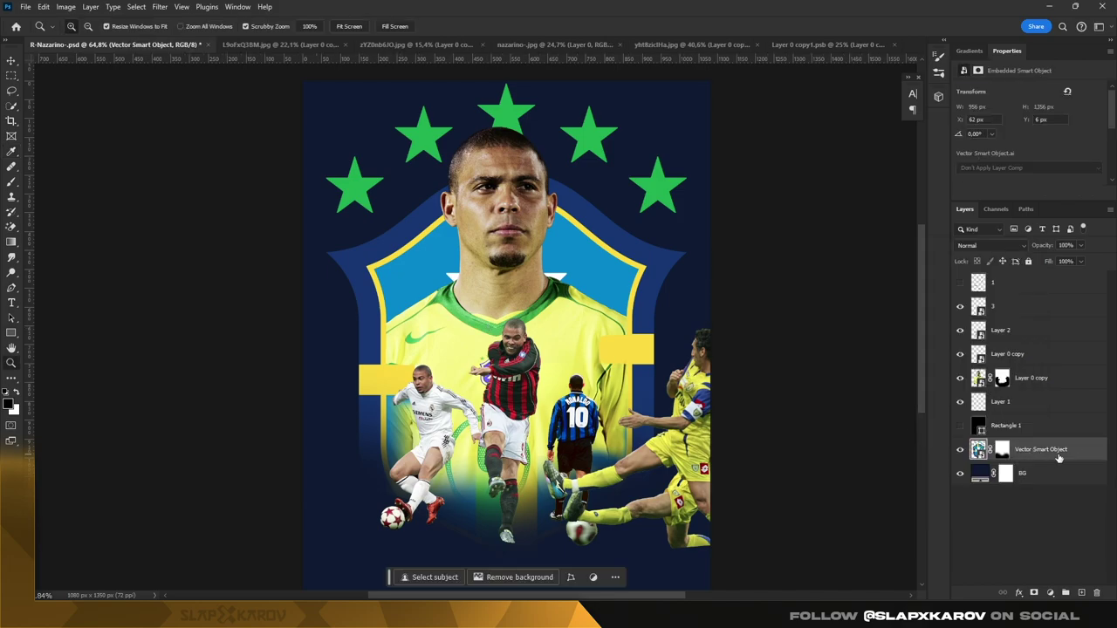
right_click(1002, 473)
left_click(1028, 493)
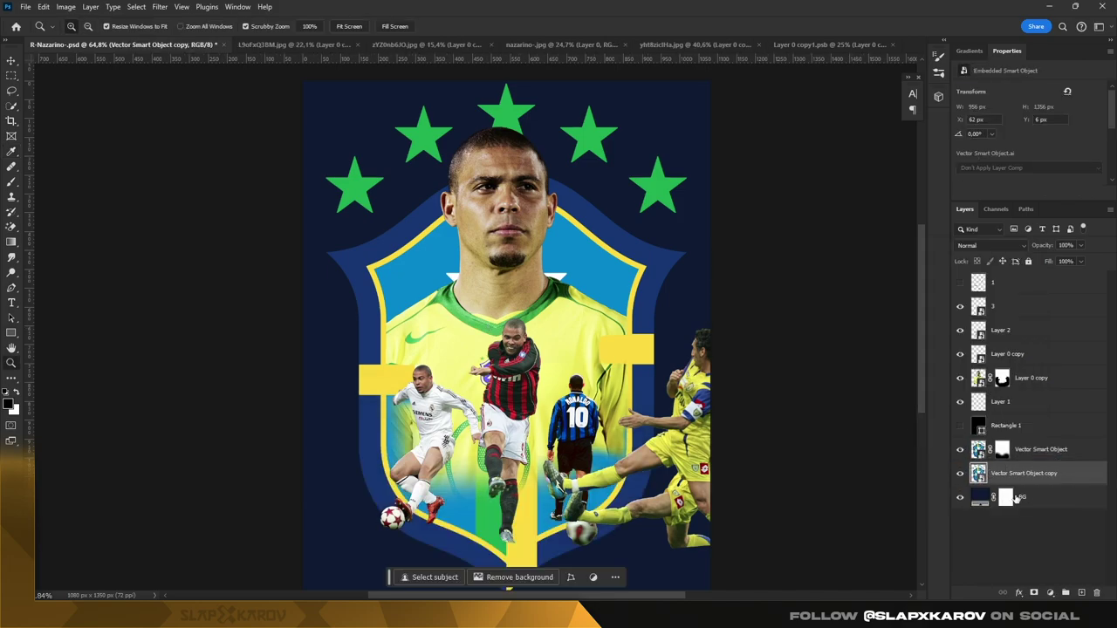
scroll(620, 301, "down", 3)
key("ctrl+t")
left_click_drag(456, 178, 393, 154)
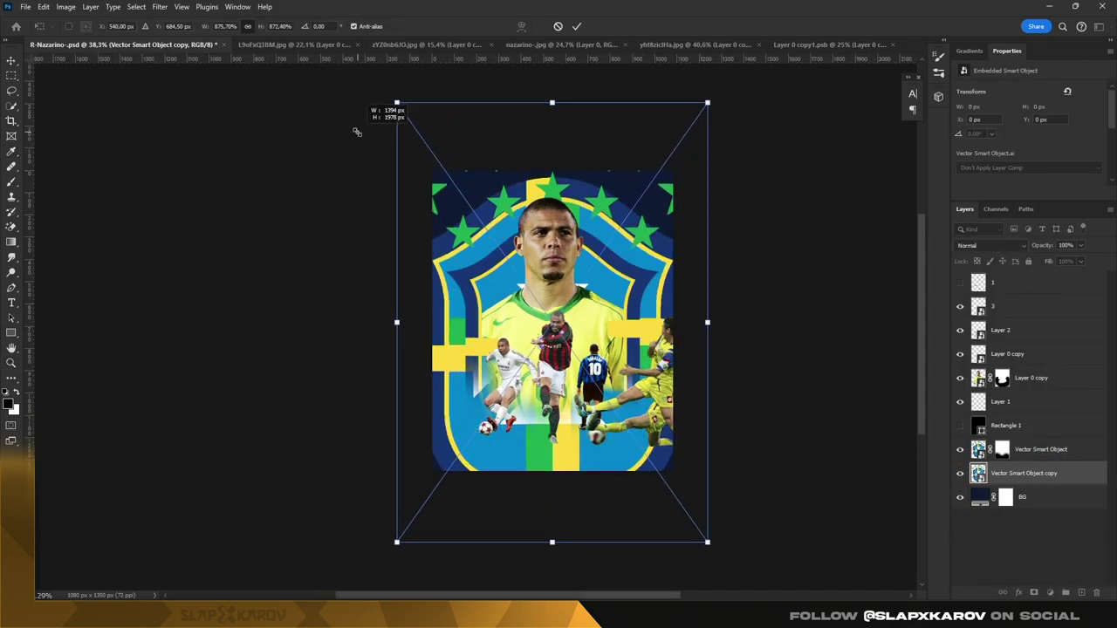
key("Return")
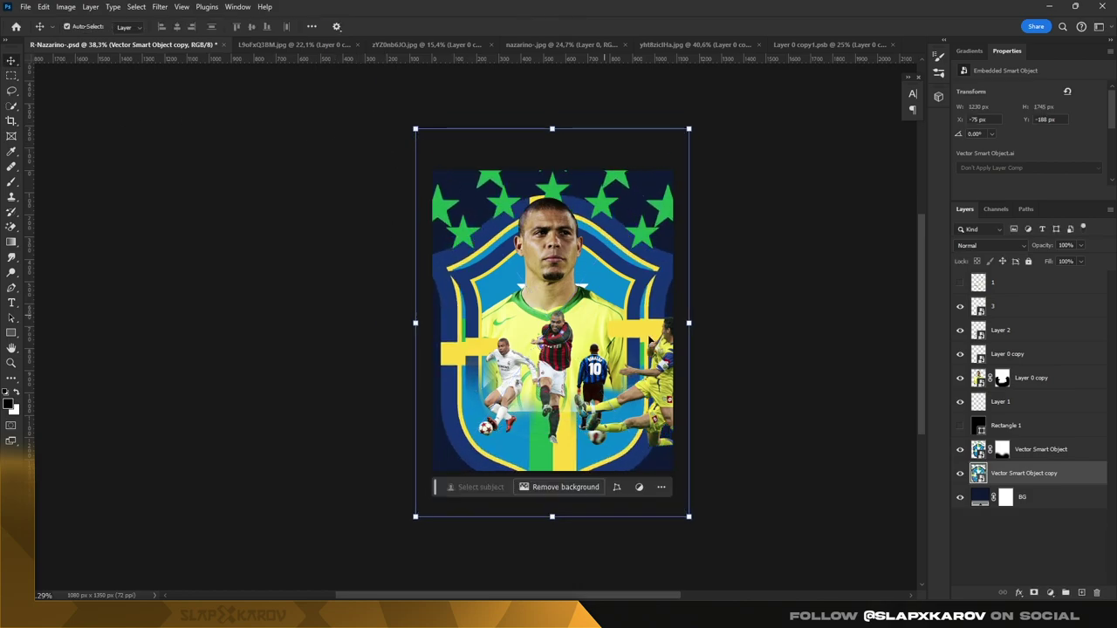
Step: Give the crest copy a navy Color Overlay sampled from the background (#0a1329)
double_click(1082, 473)
left_click(695, 349)
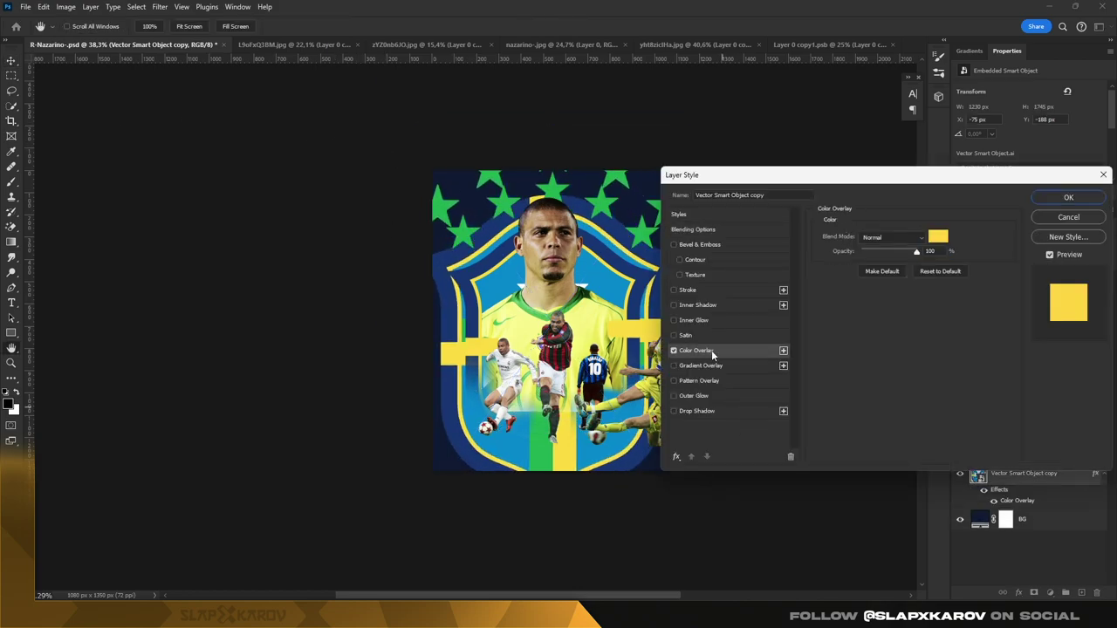
left_click(937, 236)
left_click(660, 310)
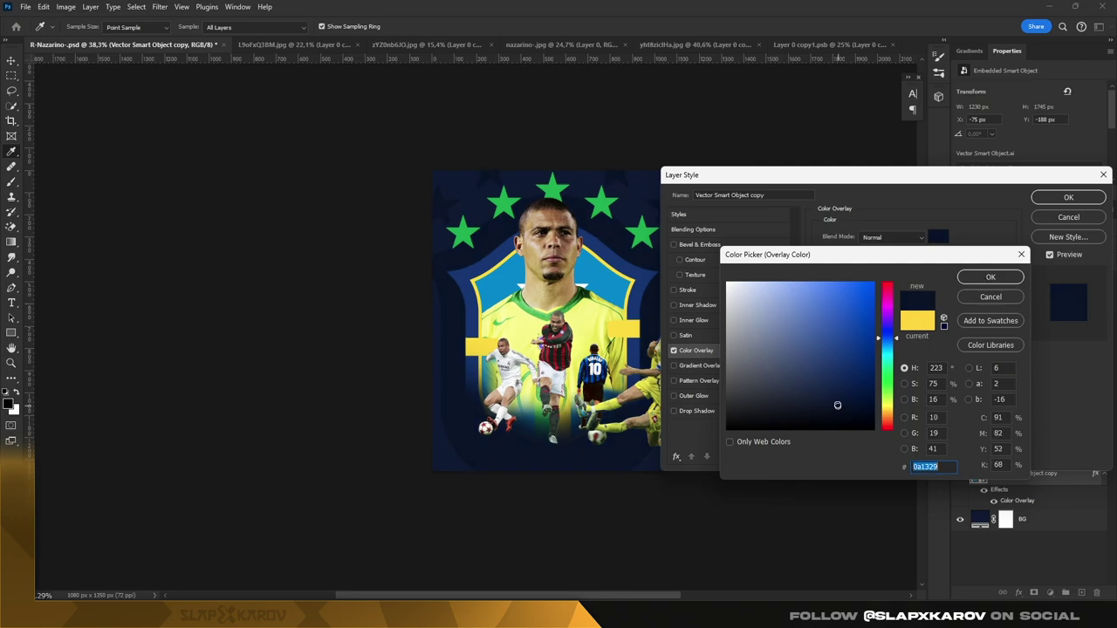
left_click(989, 276)
left_click(1069, 198)
Step: Shrink the navy crest copy slightly and duplicate it
key("ctrl+t")
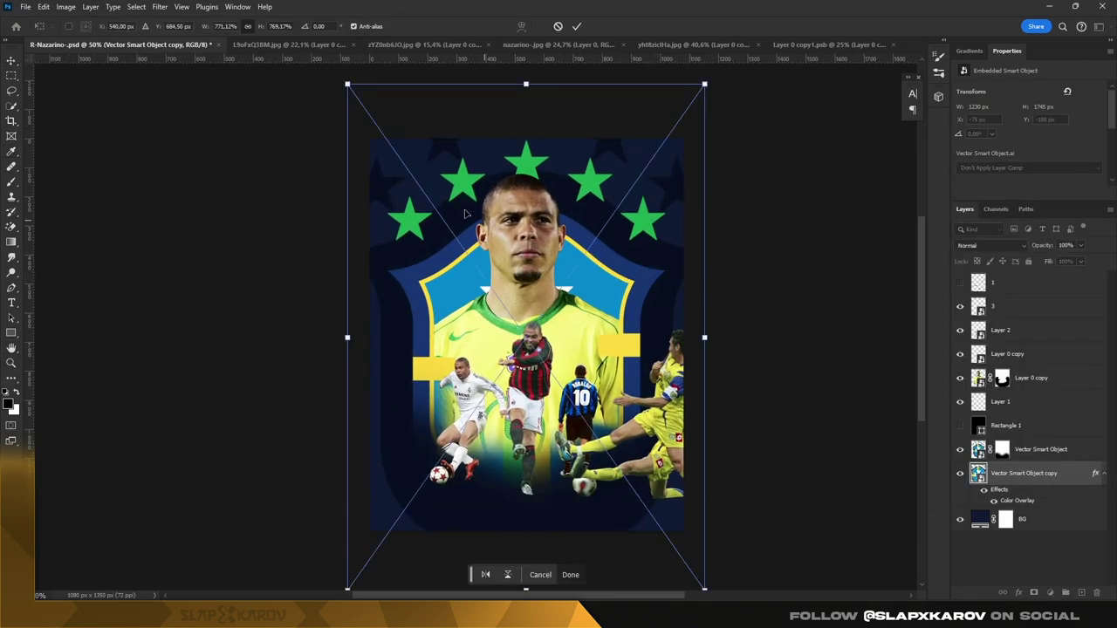
mouse_move(347, 83)
left_mouse_down()
mouse_move(393, 117)
mouse_move(361, 120)
left_mouse_up()
key("Return")
key("ctrl+j")
key("ctrl+t")
key("Return")
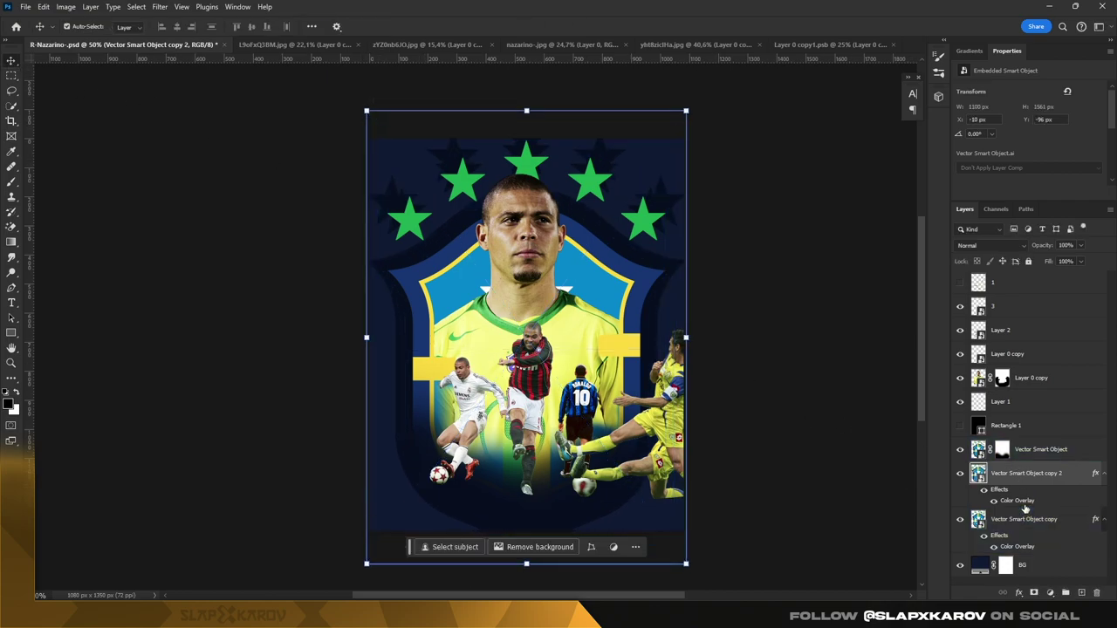
Step: Change the second crest copy's Color Overlay to a slightly lighter navy
double_click(1018, 501)
left_click(938, 236)
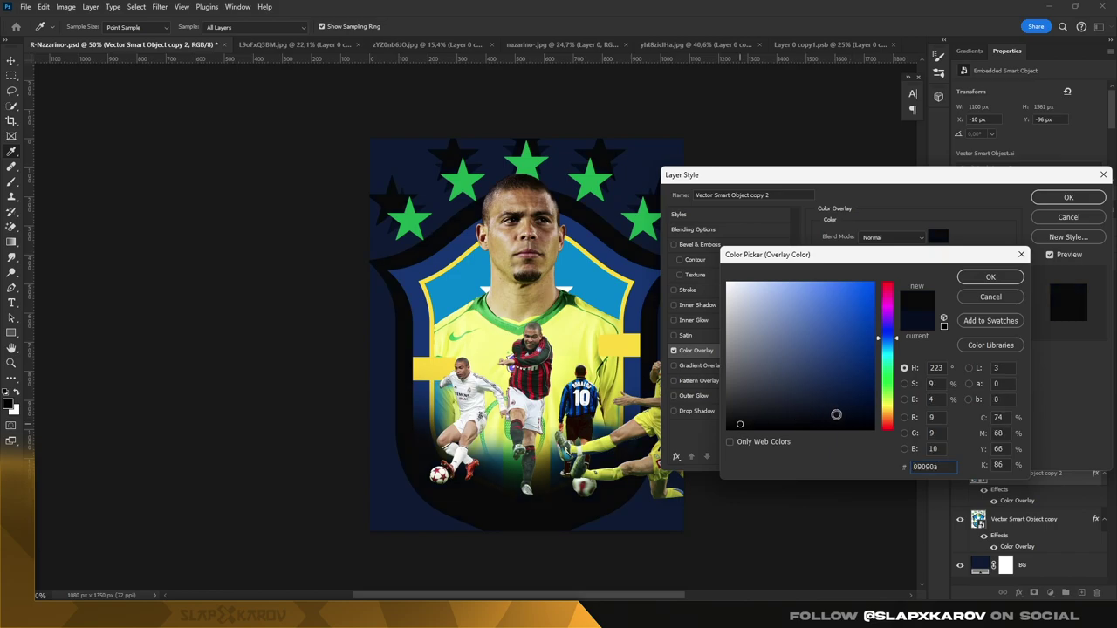
left_click(853, 391)
left_click(990, 276)
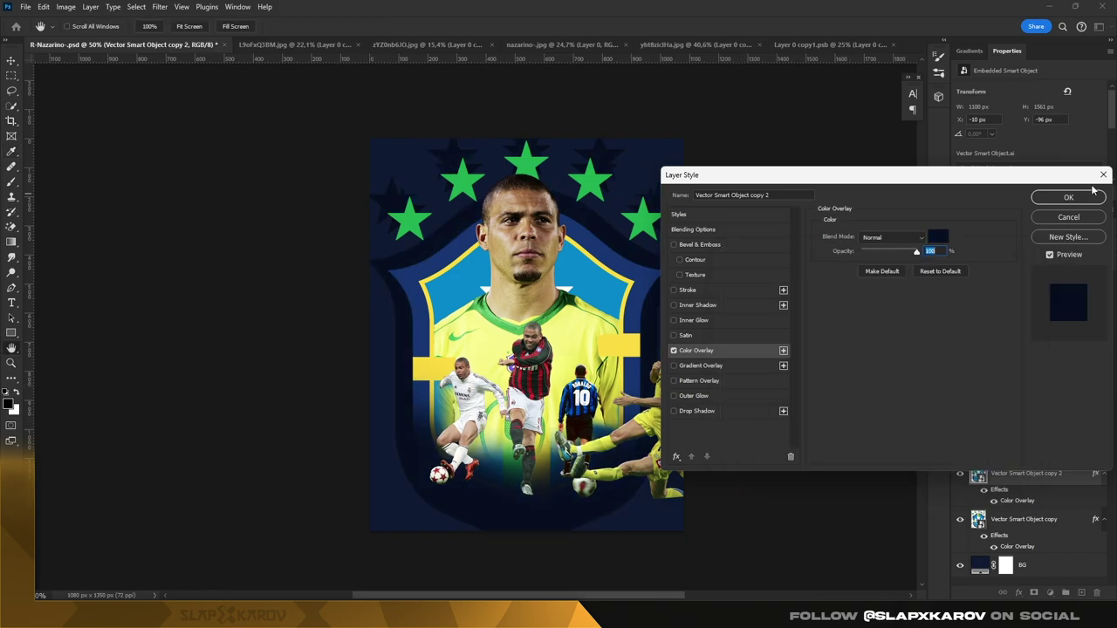
left_click(1068, 197)
double_click(1017, 547)
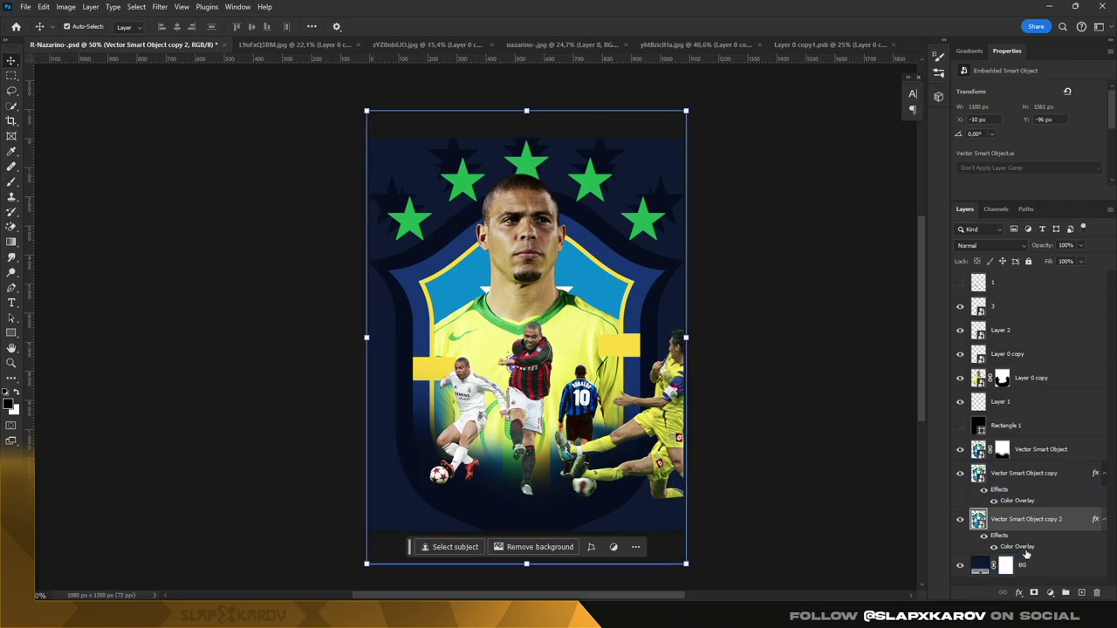
left_click(938, 236)
left_click_drag(844, 417, 841, 386)
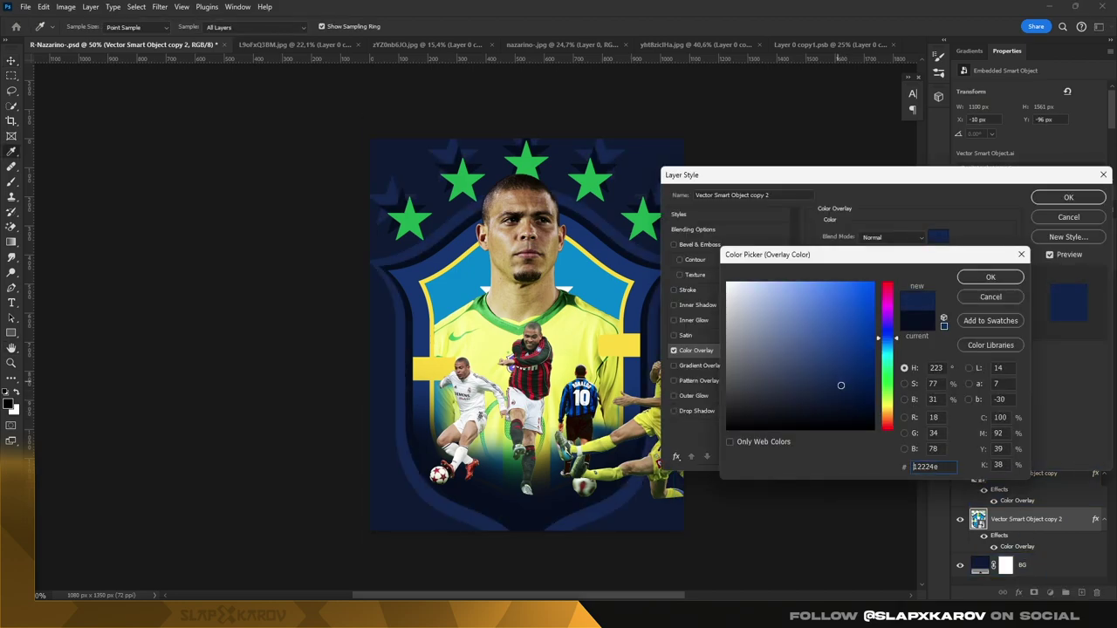
left_click(990, 278)
left_click(1068, 197)
Step: Enlarge the second crest copy, then rescale the first copy too
key("ctrl+t")
mouse_move(369, 111)
left_mouse_down()
mouse_move(331, 81)
mouse_move(361, 92)
mouse_move(372, 120)
left_mouse_up()
key("Return")
key("alt+bracketright")
key("ctrl+t")
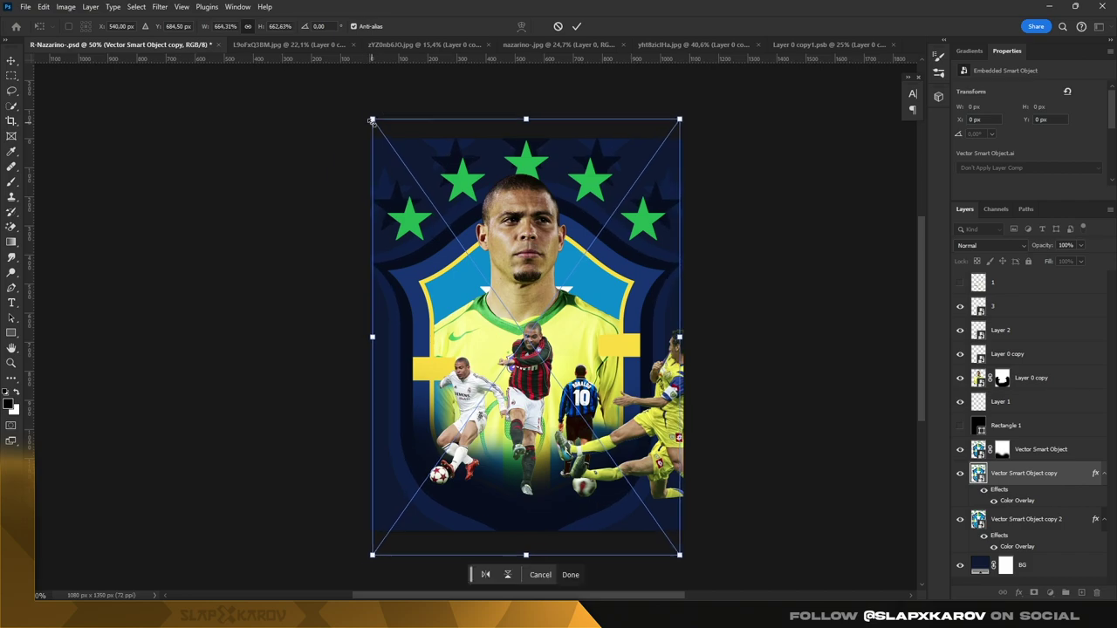
key("Return")
left_click(1037, 547)
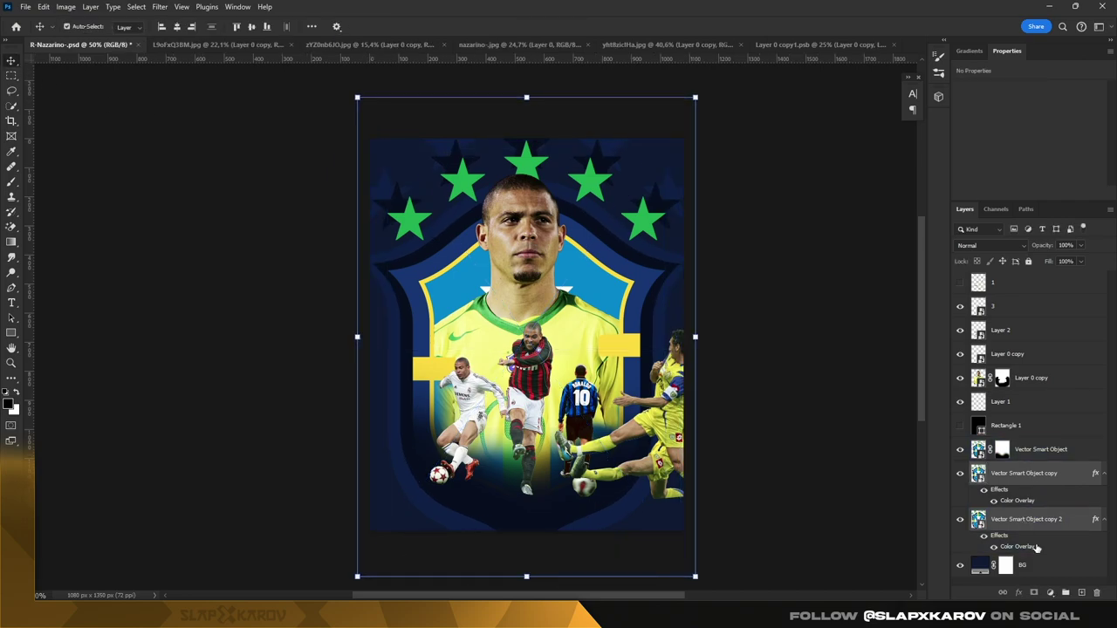
Step: Put both crest copies into masked Group 1 and enlarge the brush for mask painting
left_click(1065, 593)
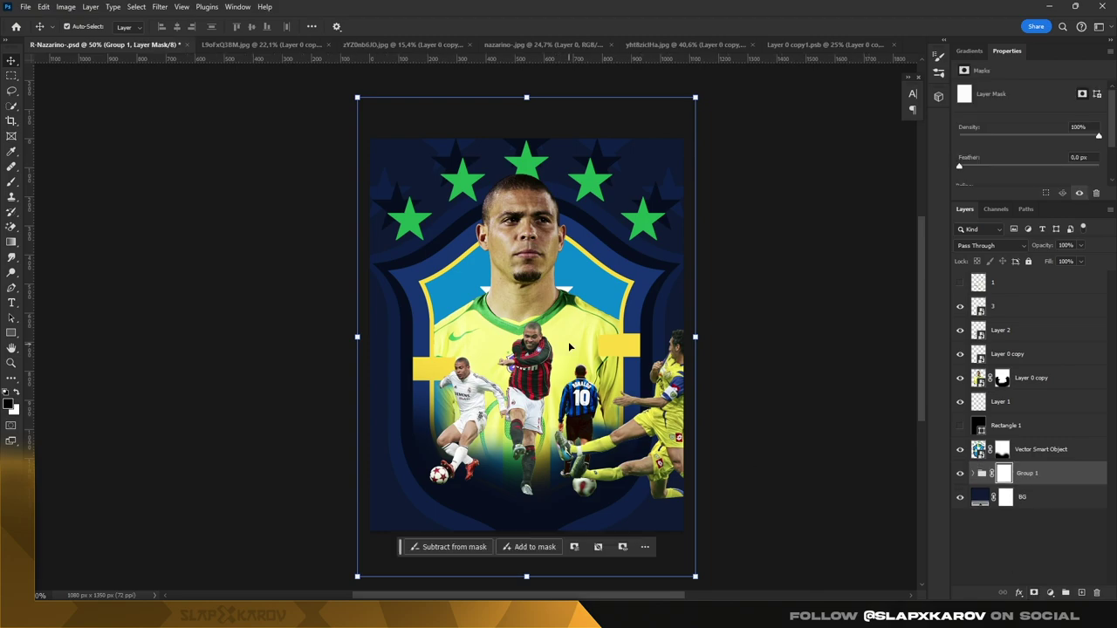
left_click(12, 181)
left_click_drag(389, 177, 421, 169)
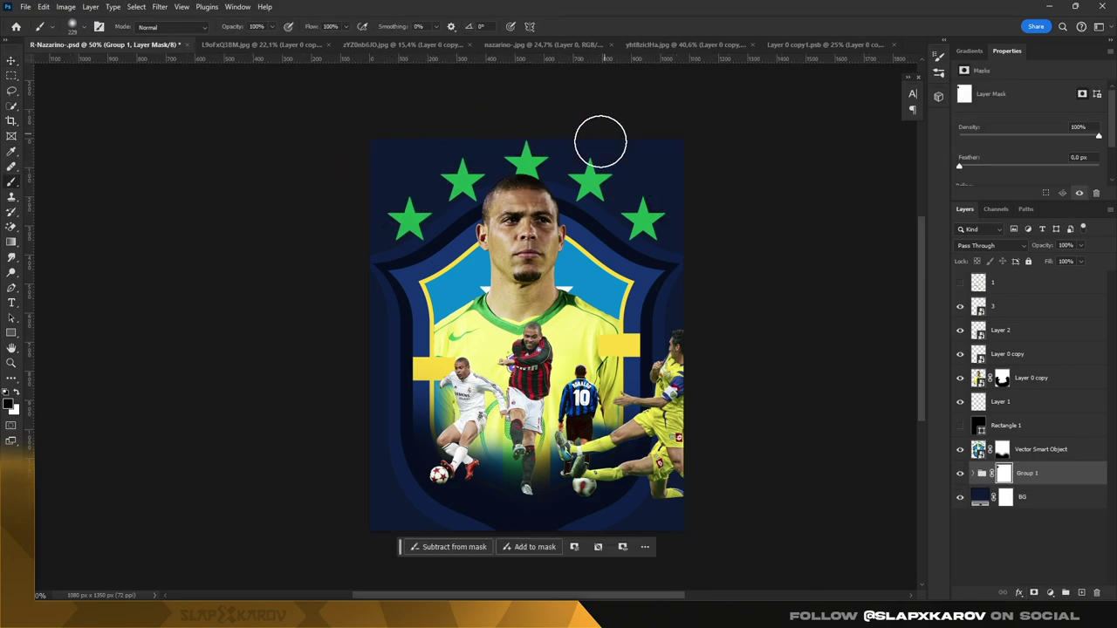
scroll(600, 141, "down", 1)
left_click_drag(532, 253, 553, 269)
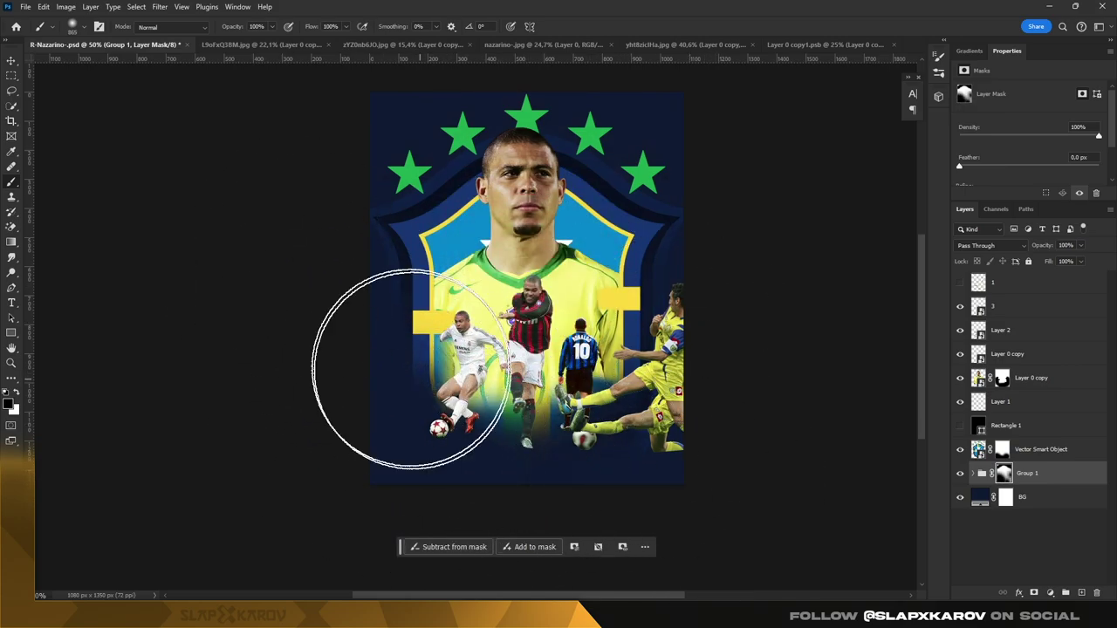
left_click_drag(611, 150, 617, 94)
Step: Swap to black paint and zoom from the players' feet out to the whole poster
key("x")
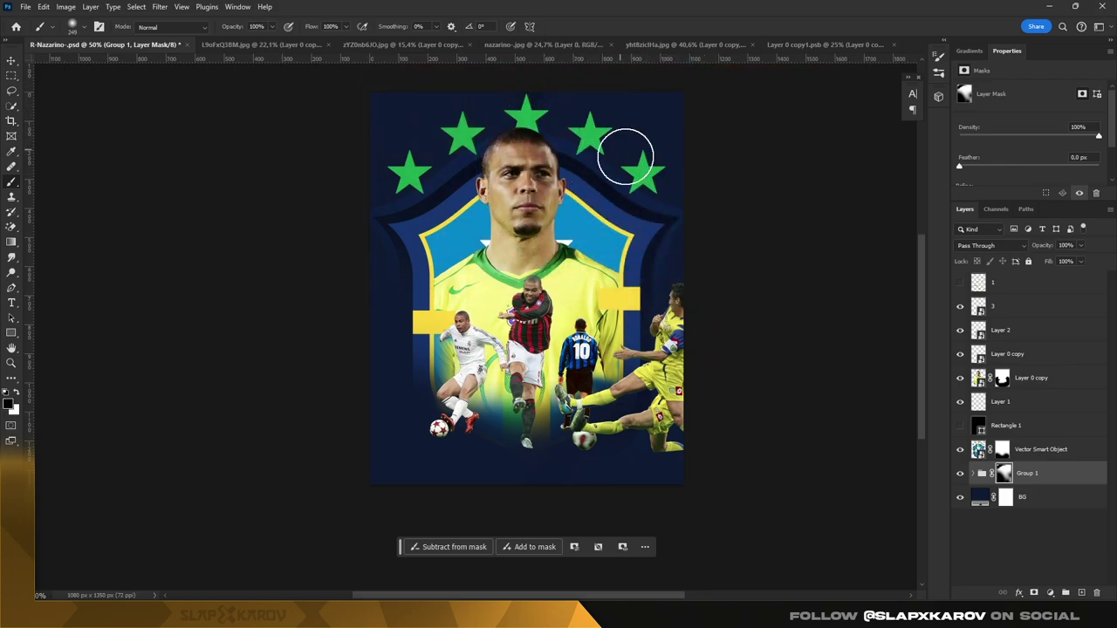
scroll(519, 432, "down", 2)
key("z")
left_click_drag(493, 408, 603, 419)
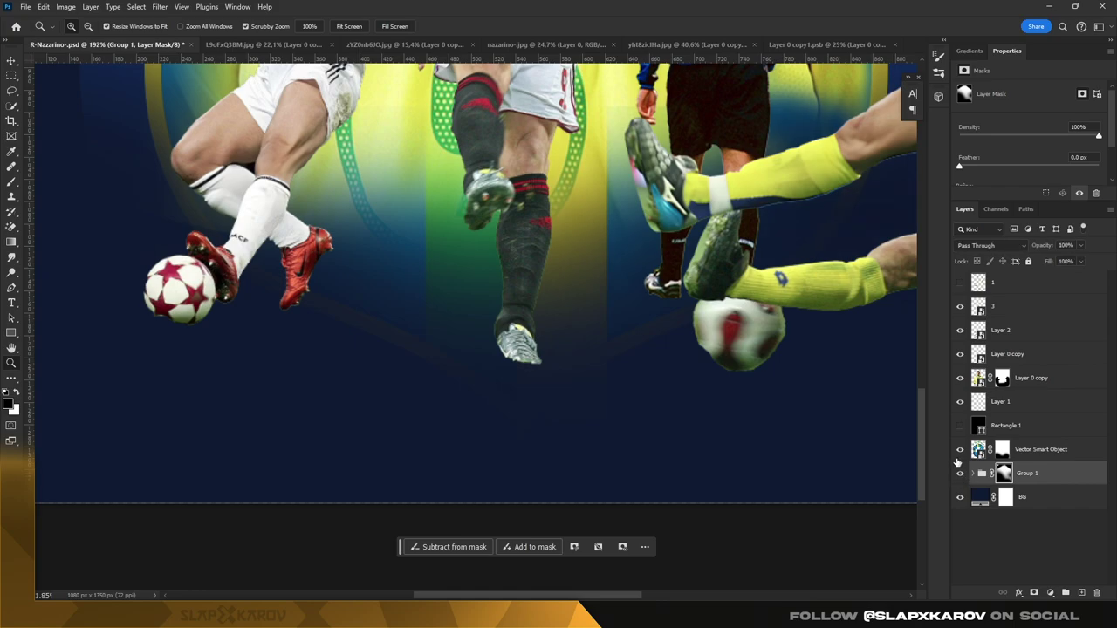
mouse_move(884, 449)
left_mouse_down()
mouse_move(303, 260)
mouse_move(394, 359)
left_mouse_up()
key("alt+]")
left_click(12, 182)
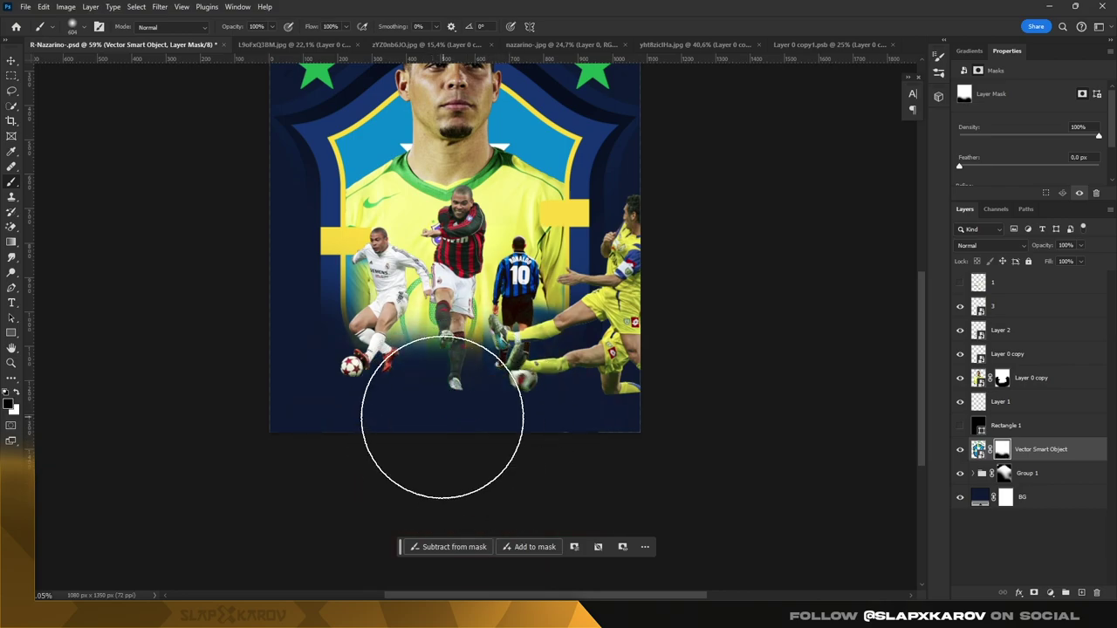
key("z")
mouse_move(524, 319)
left_mouse_down()
mouse_move(483, 223)
mouse_move(566, 238)
left_mouse_up()
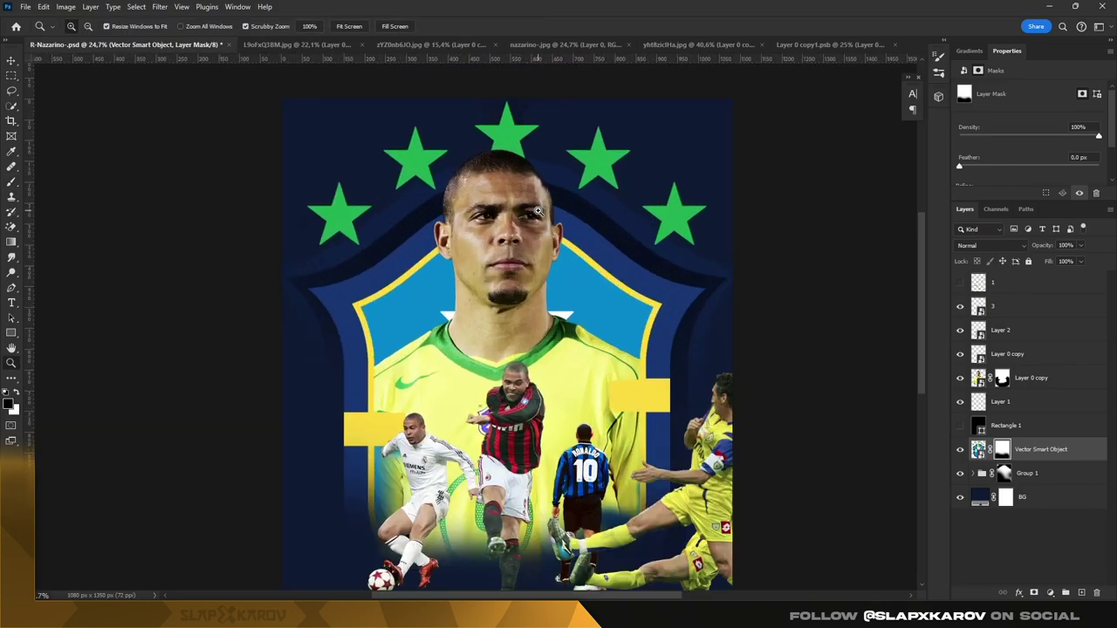
left_click(973, 473)
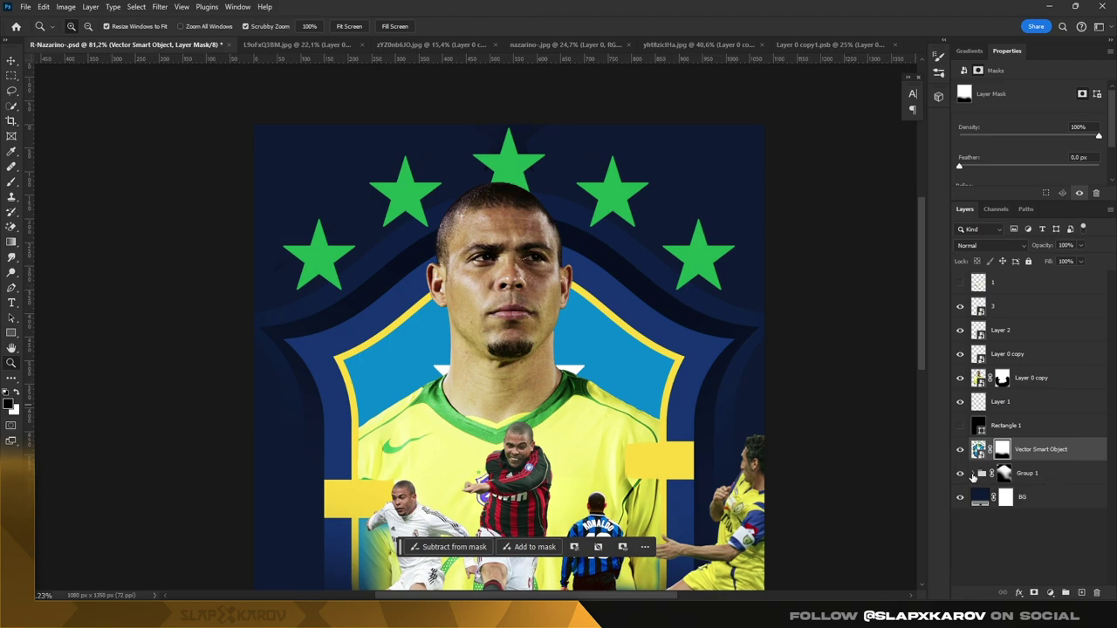
left_click(1038, 497)
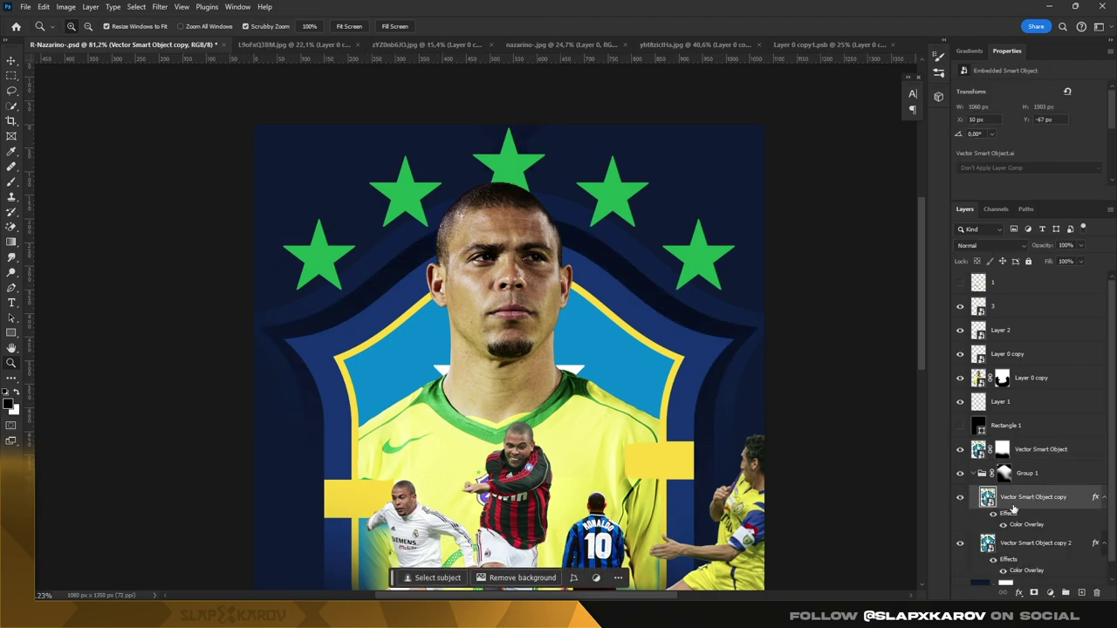
left_click(12, 179)
left_click(1003, 473)
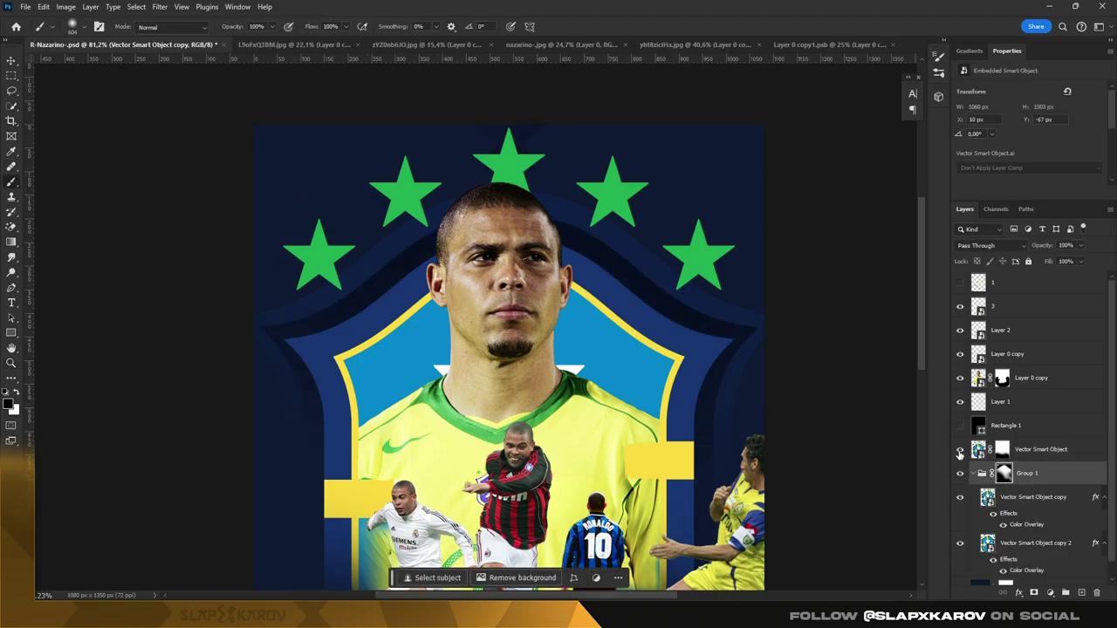
scroll(466, 145, "up", 1)
right_click(559, 214, "alt")
left_click_drag(481, 188, 481, 169)
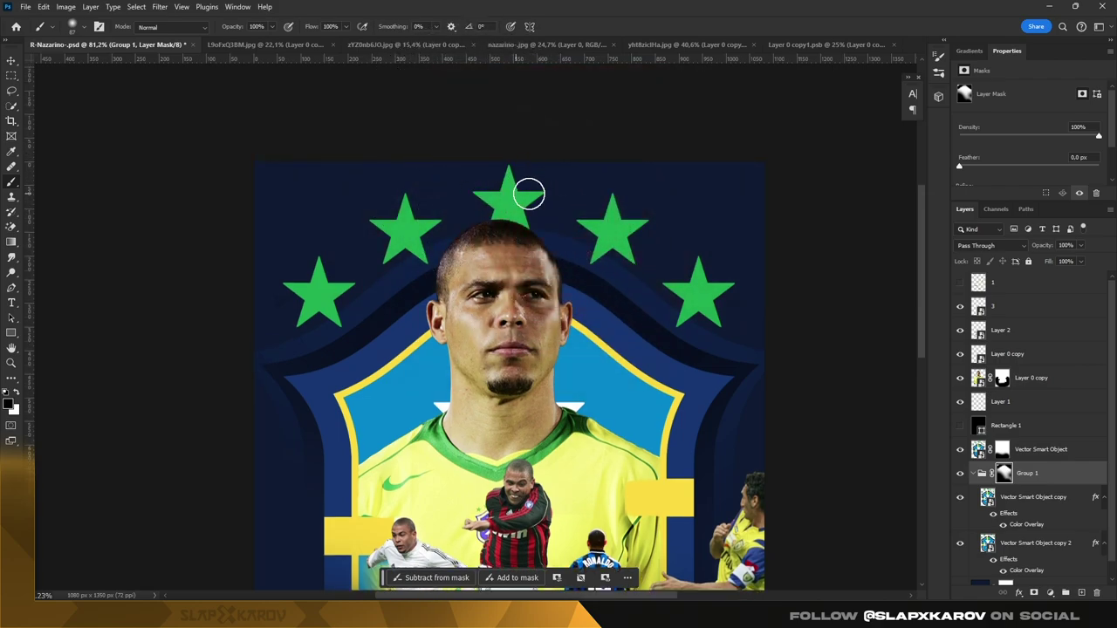
scroll(528, 194, "down", 2)
scroll(529, 194, "down", 2)
key("ctrl+t")
left_click_drag(516, 117, 331, 162)
key("ctrl+z")
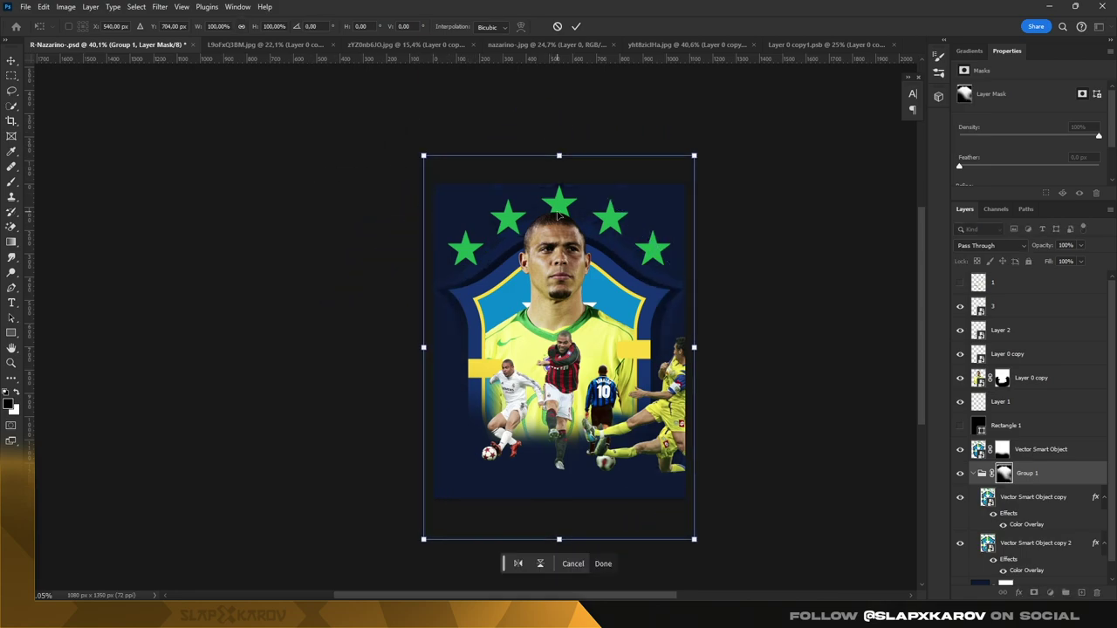
key("Return")
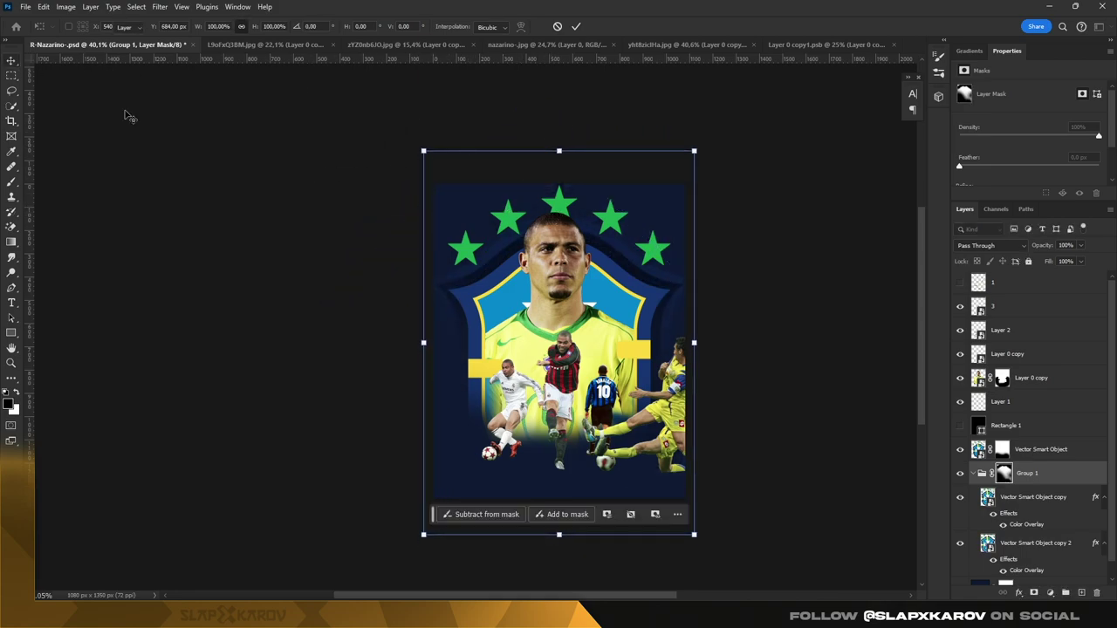
key("z")
scroll(587, 229, "up", 1)
left_click(964, 498)
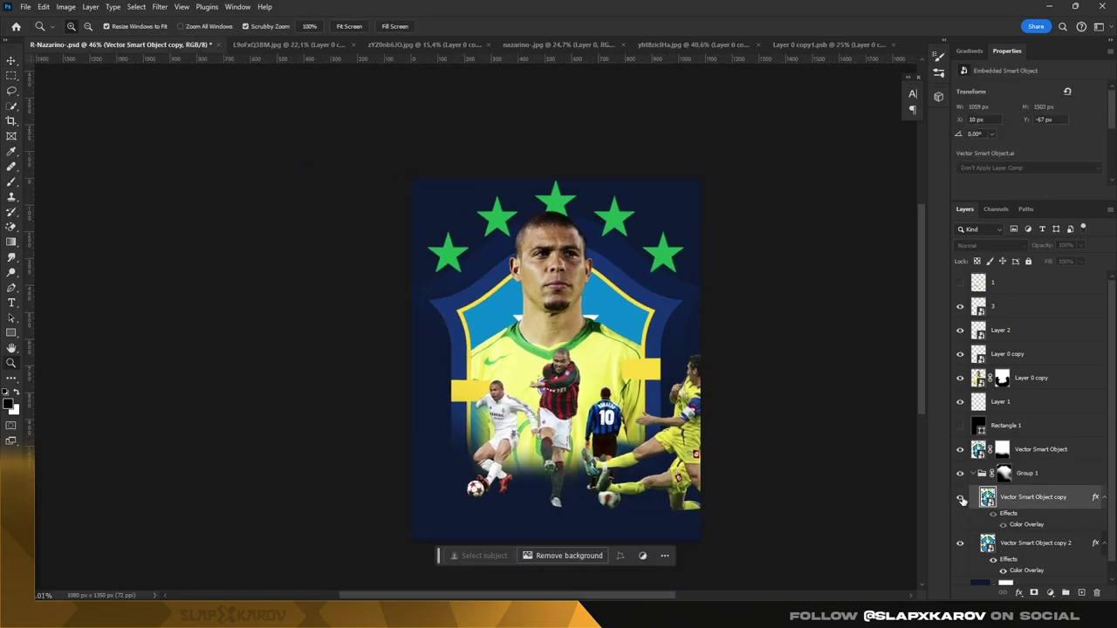
Step: Try resizing the second crest copy, then undo the change
left_click(1035, 543)
key("ctrl+t")
left_click_drag(395, 143, 279, 110)
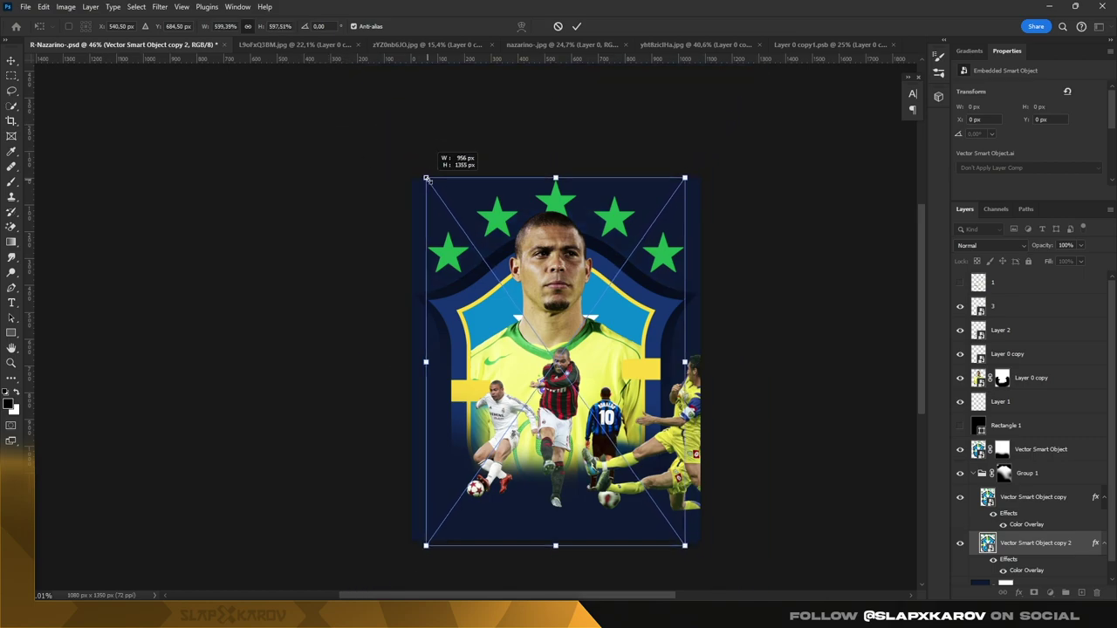
mouse_move(279, 110)
left_mouse_down()
mouse_move(238, 112)
mouse_move(375, 105)
left_mouse_up()
key("ctrl+z")
key("ctrl+z")
key("ctrl+z")
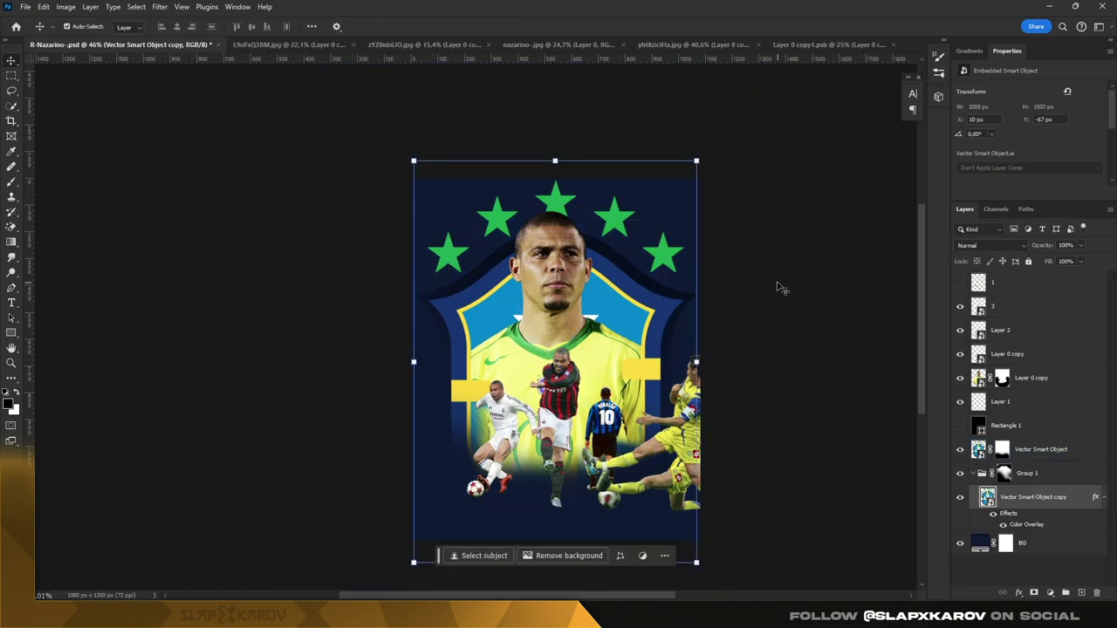
key("z")
mouse_move(541, 253)
left_mouse_down()
mouse_move(495, 250)
mouse_move(549, 175)
mouse_move(549, 214)
mouse_move(539, 207)
left_mouse_up()
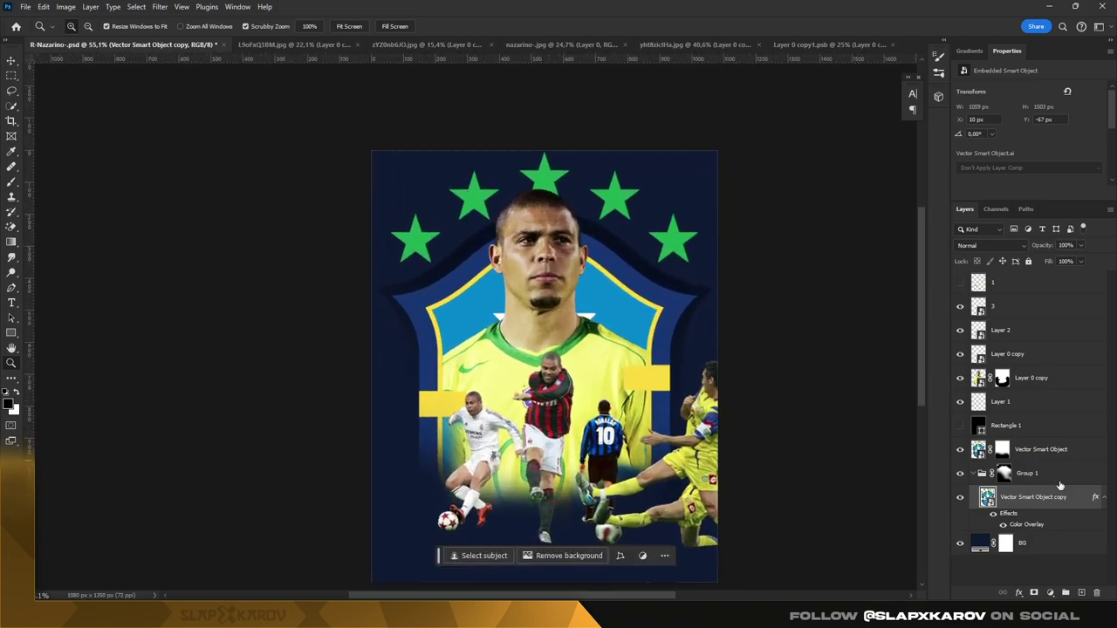
Step: Toggle the crest off to inspect the outlines and ready a larger brush on Group 1's mask
left_click(969, 449)
left_click(960, 450)
left_click(960, 451)
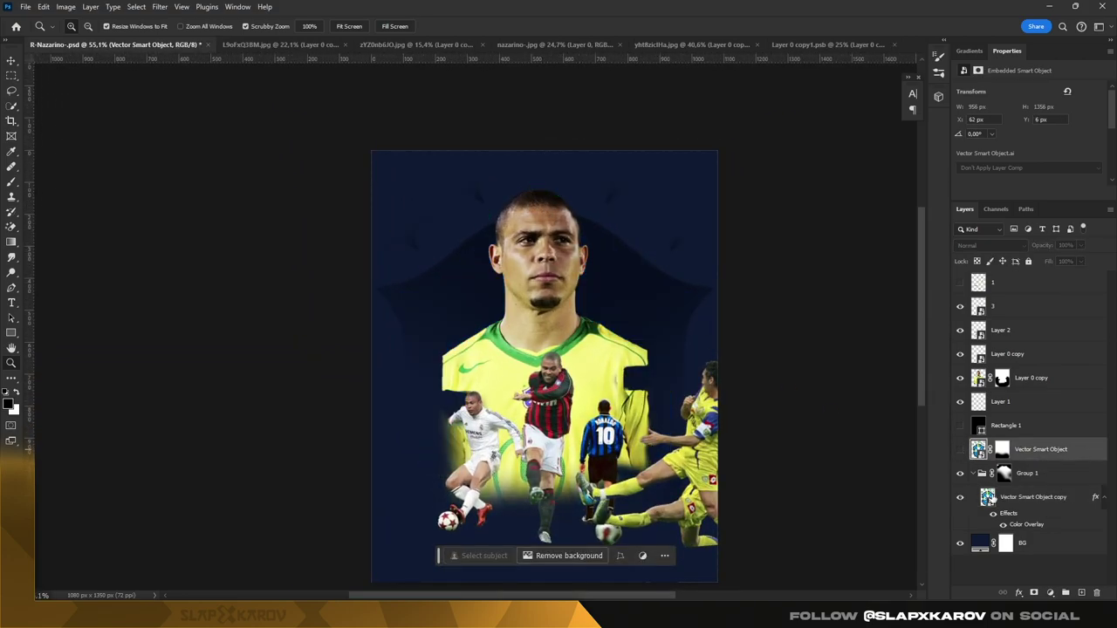
left_click(1004, 473)
left_click(11, 180)
right_click(409, 214)
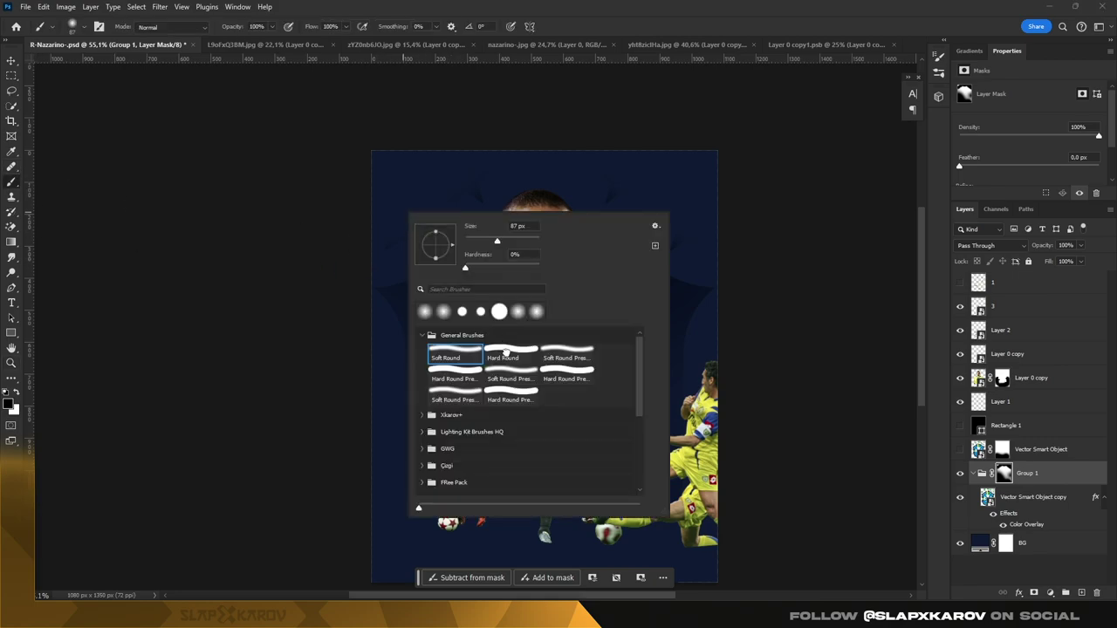
key("Escape")
left_click_drag(399, 234, 427, 234)
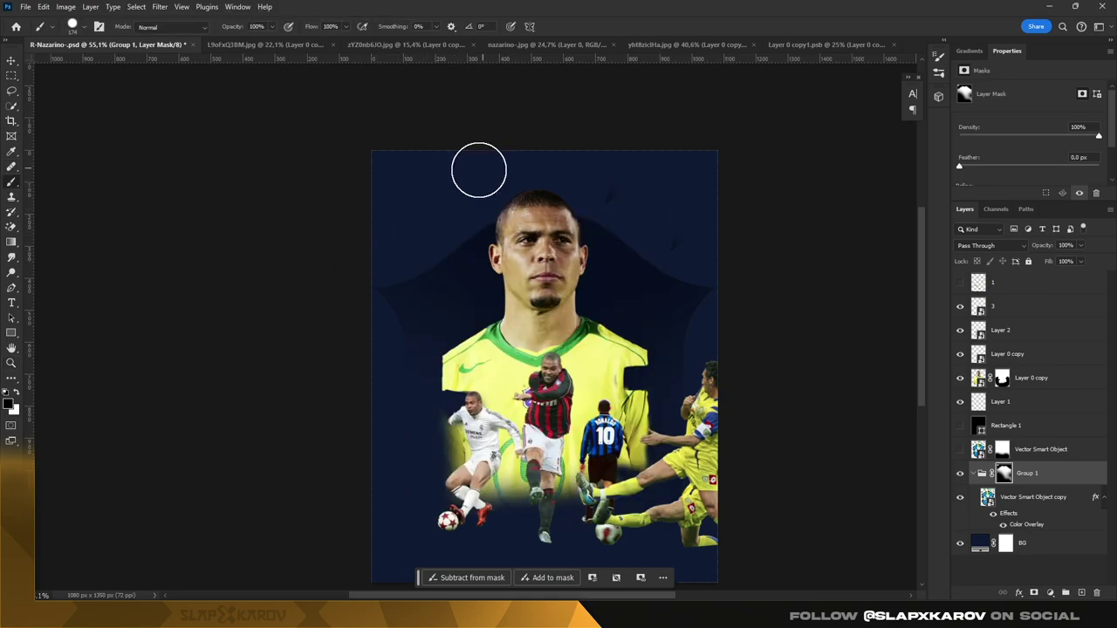
left_click(959, 449)
Step: Zoom in on the players and lower poster, then back out and select the crest layer
key("z")
left_click(544, 524)
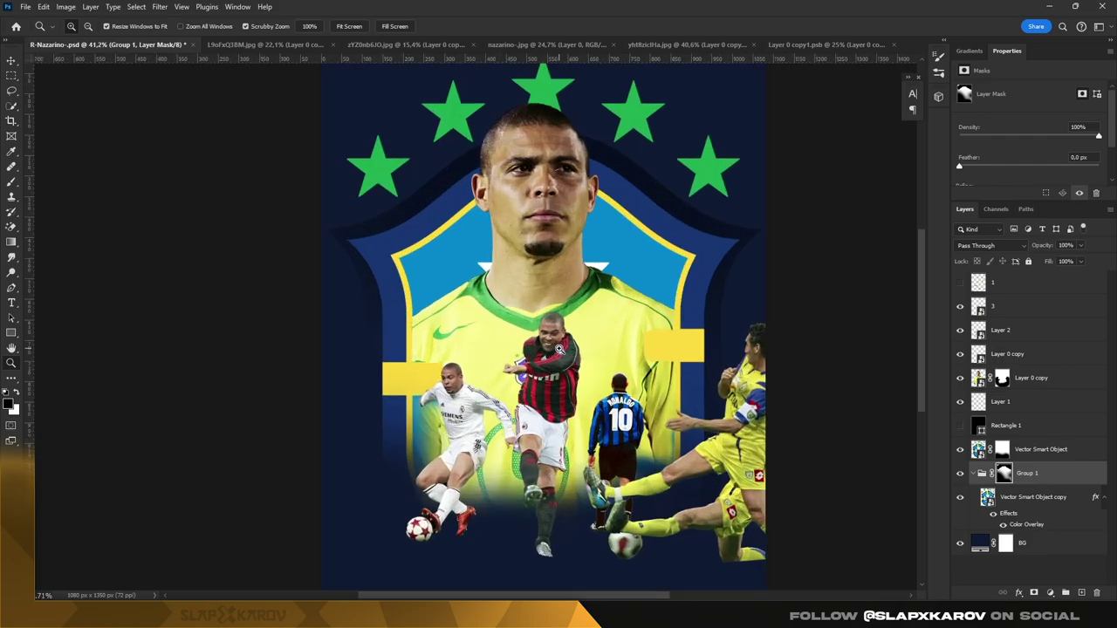
left_click_drag(545, 191, 880, 365)
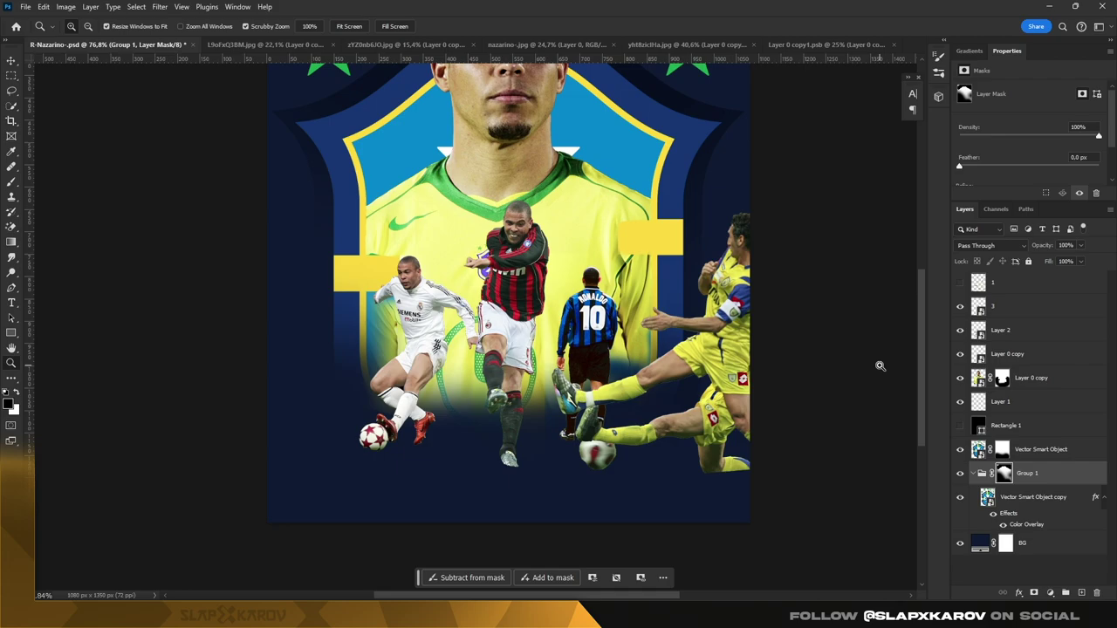
mouse_move(854, 319)
left_mouse_down()
mouse_move(494, 198)
mouse_move(541, 195)
mouse_move(543, 144)
left_mouse_up()
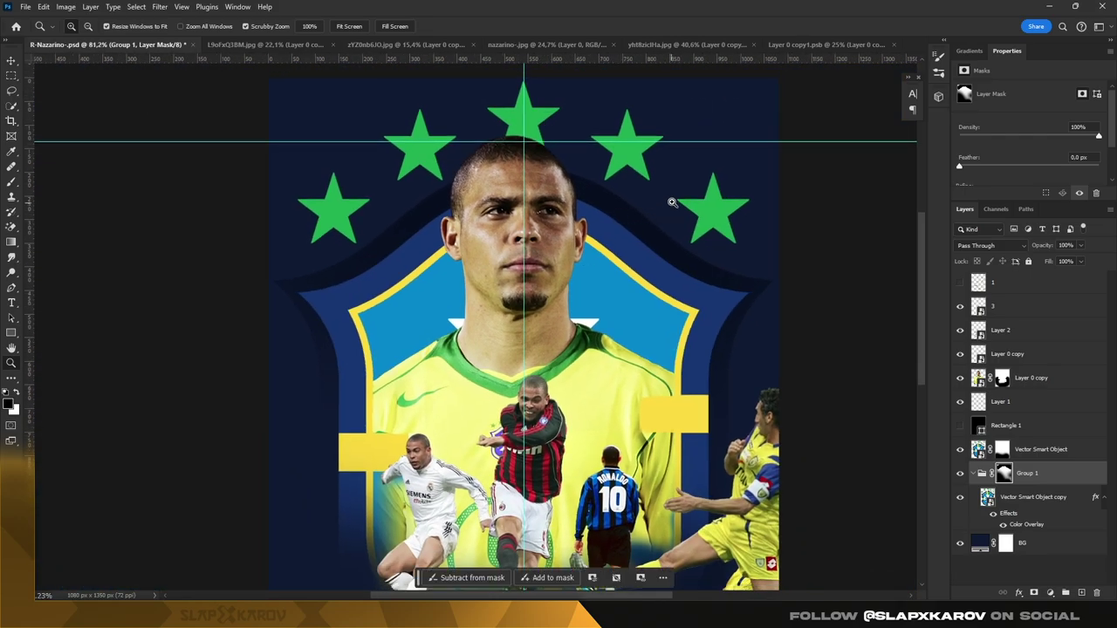
key("v")
left_click(753, 241, "ctrl")
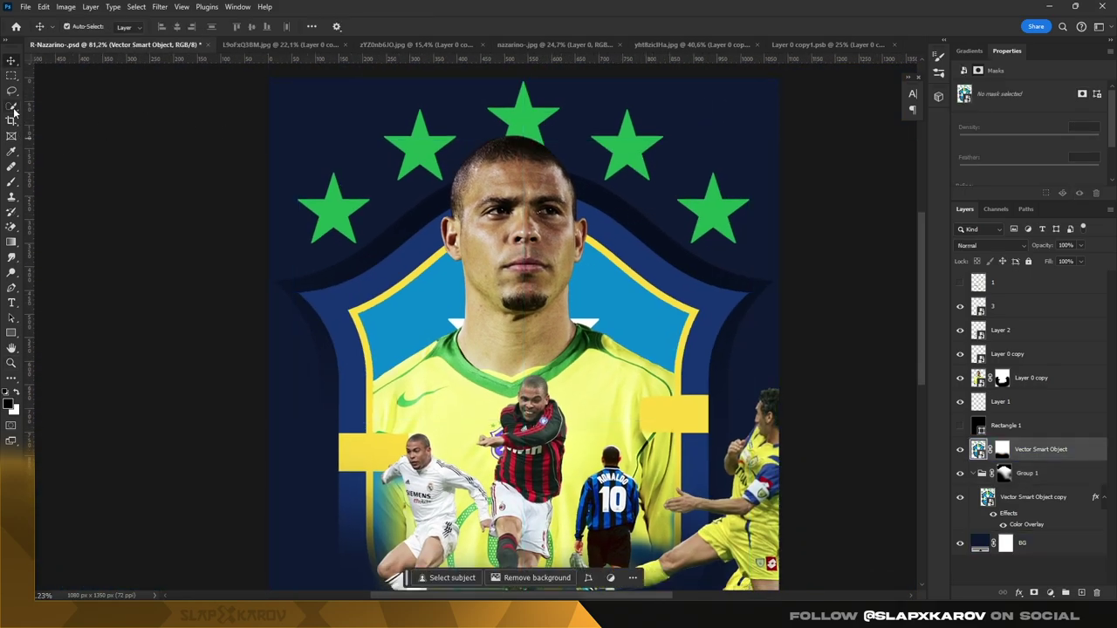
Step: Select the green star by colour and add a yellow Solid Color fill layer
right_click(13, 107)
left_click(61, 128)
left_click(334, 210)
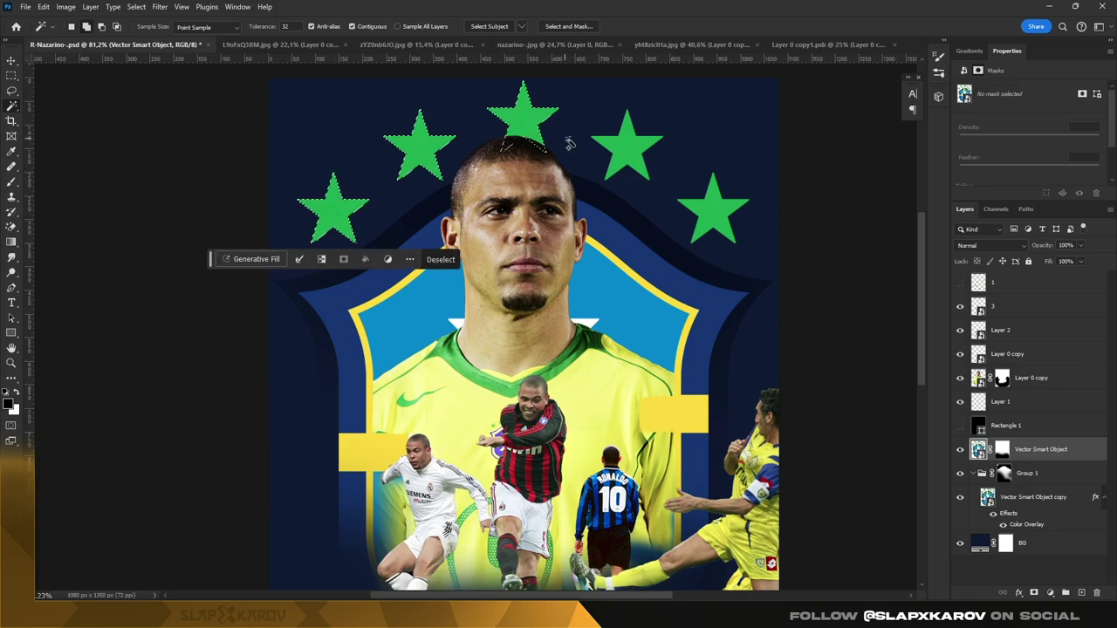
left_click(1050, 592)
left_click(1042, 389)
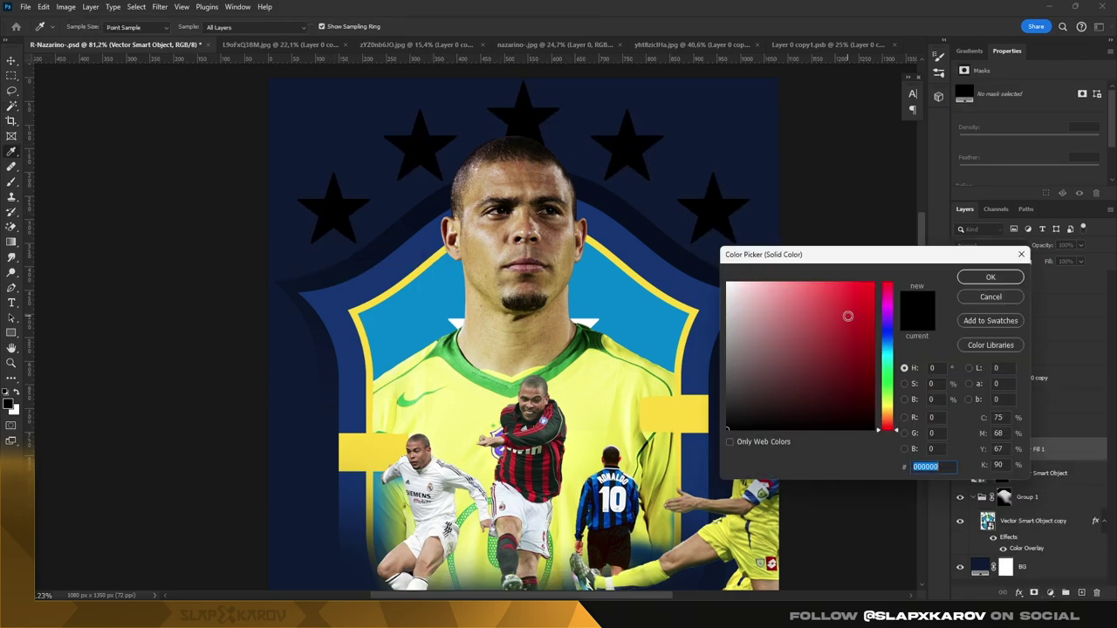
left_click(670, 404)
left_click(990, 276)
Step: Paint out the top-left and top-centre green stars on the crest's mask, then zoom out
left_click(960, 449)
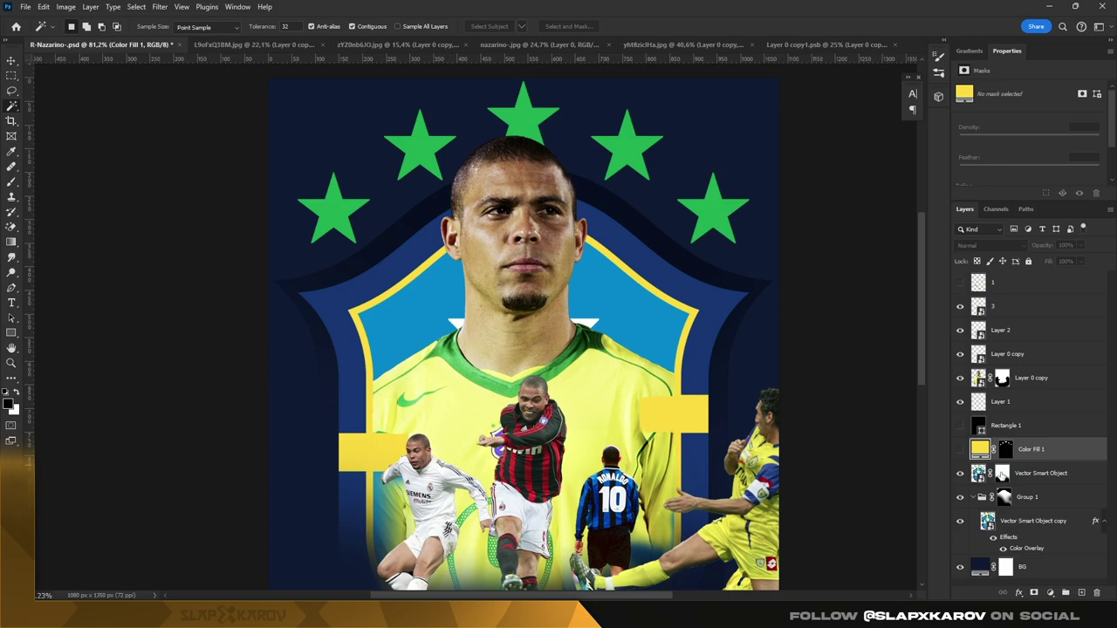
left_click(1002, 473)
left_click(11, 182)
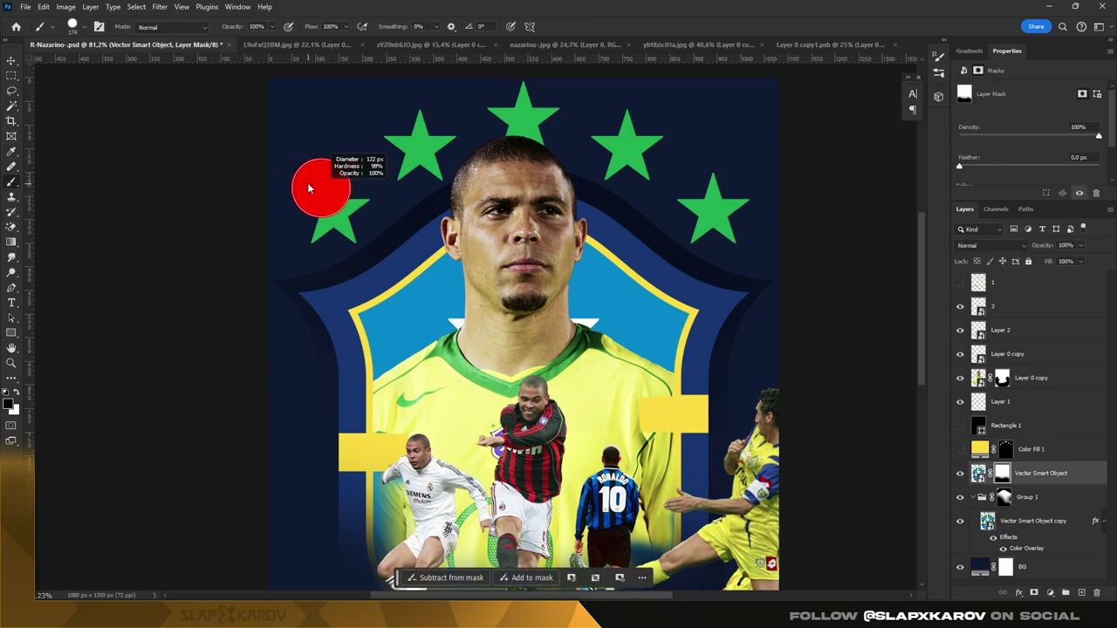
left_click(324, 198)
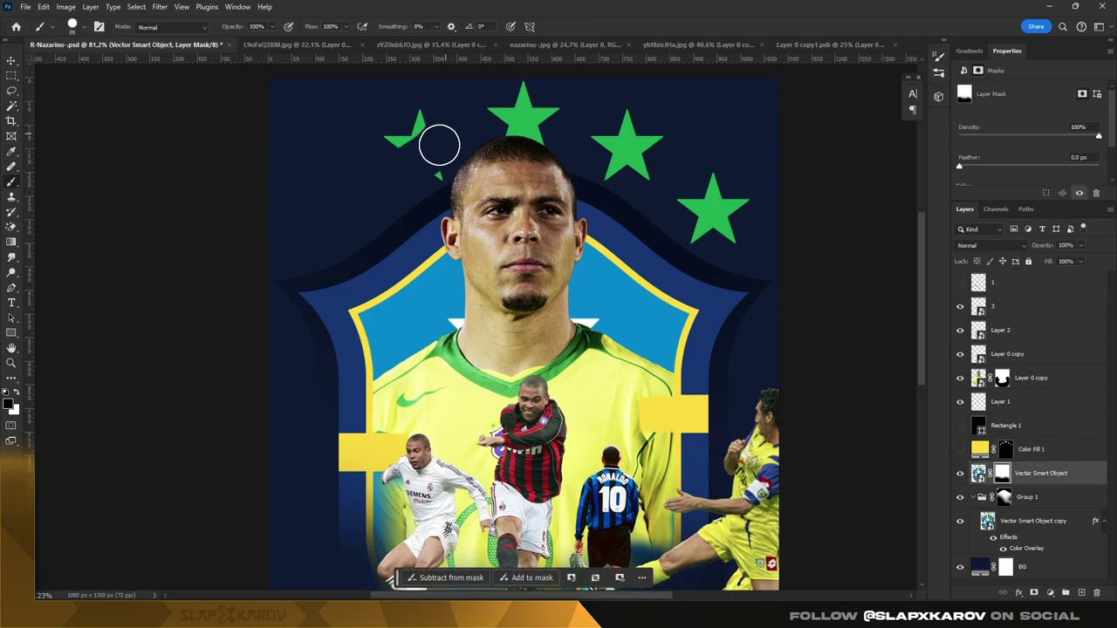
left_click_drag(510, 96, 541, 119)
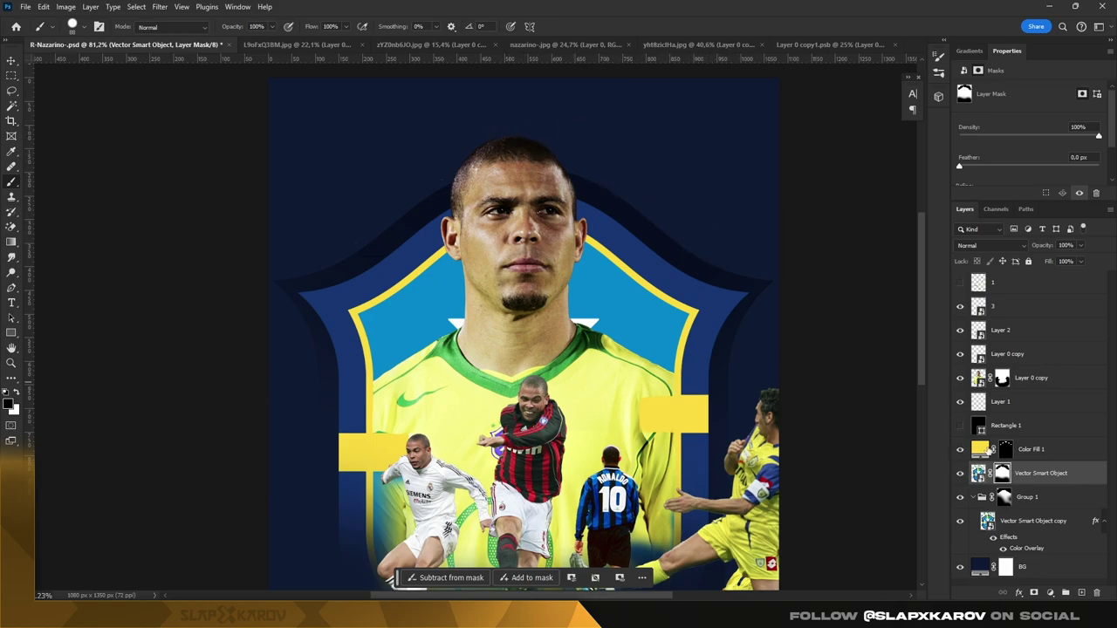
key("z")
mouse_move(698, 239)
left_mouse_down()
mouse_move(644, 239)
mouse_move(980, 552)
left_mouse_up()
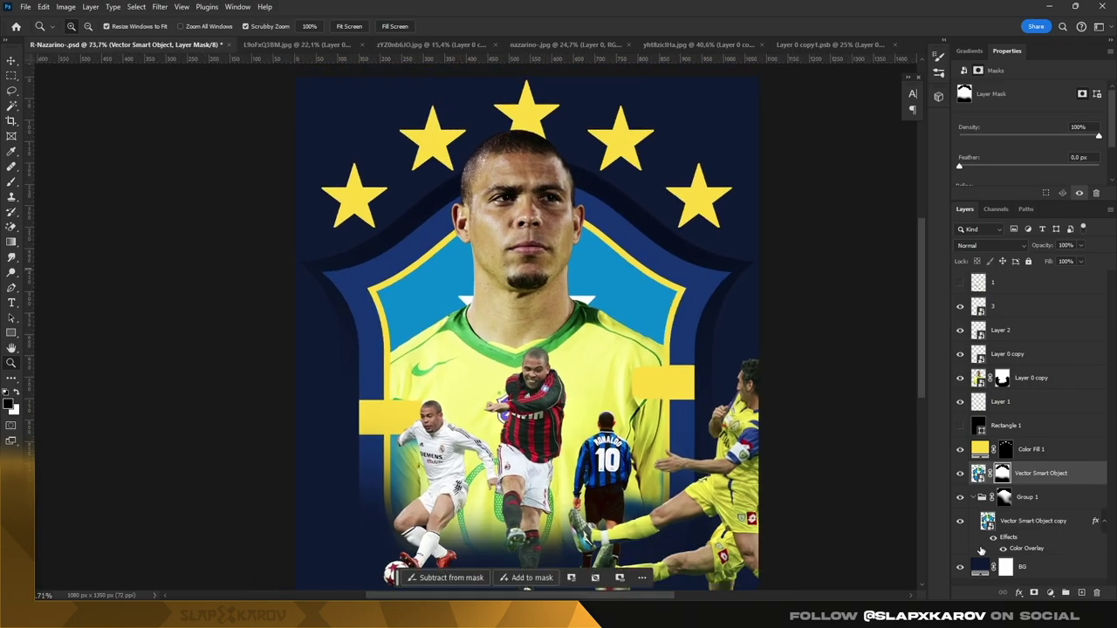
left_click(1003, 501)
Step: Draw a small rectangle near the top-left star and fill it with sampled navy
left_click(1027, 524)
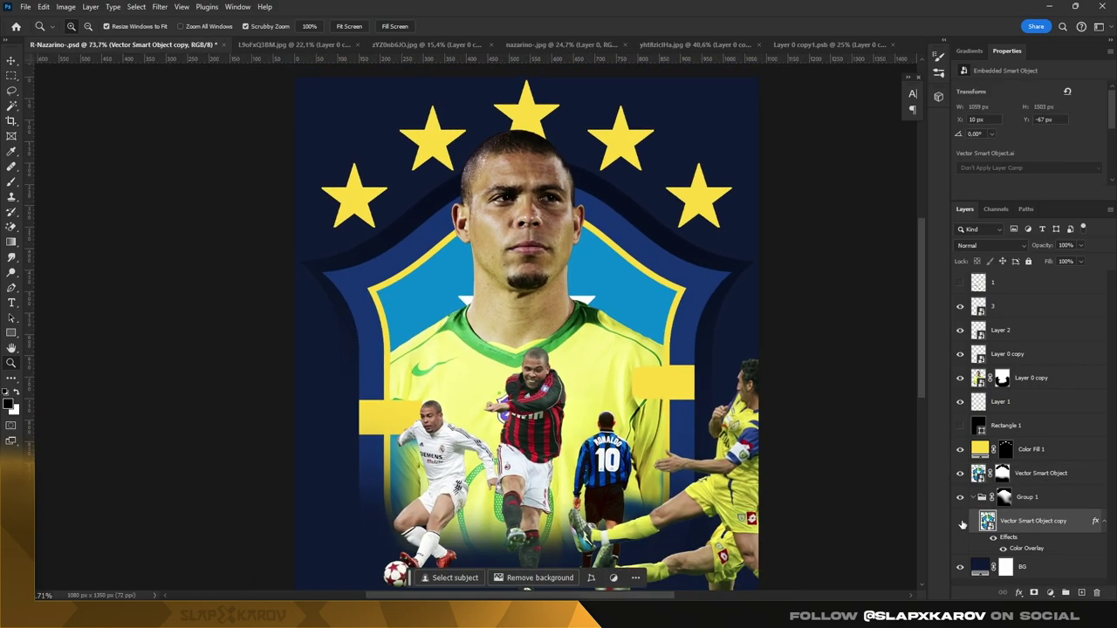
left_click(1082, 595)
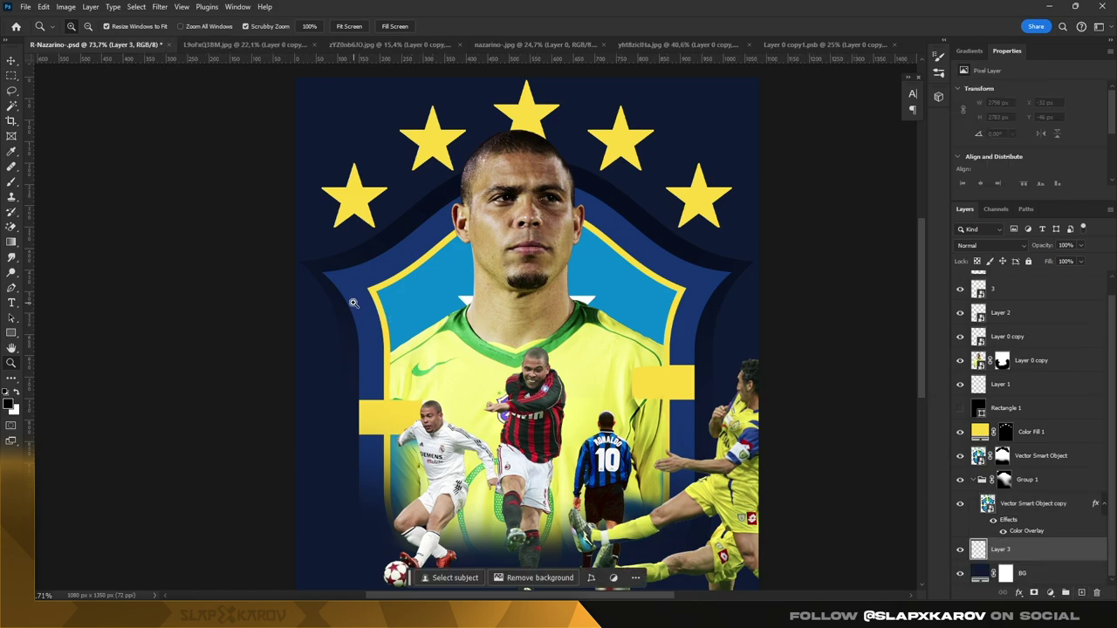
left_click(11, 335)
scroll(405, 180, "down", 2)
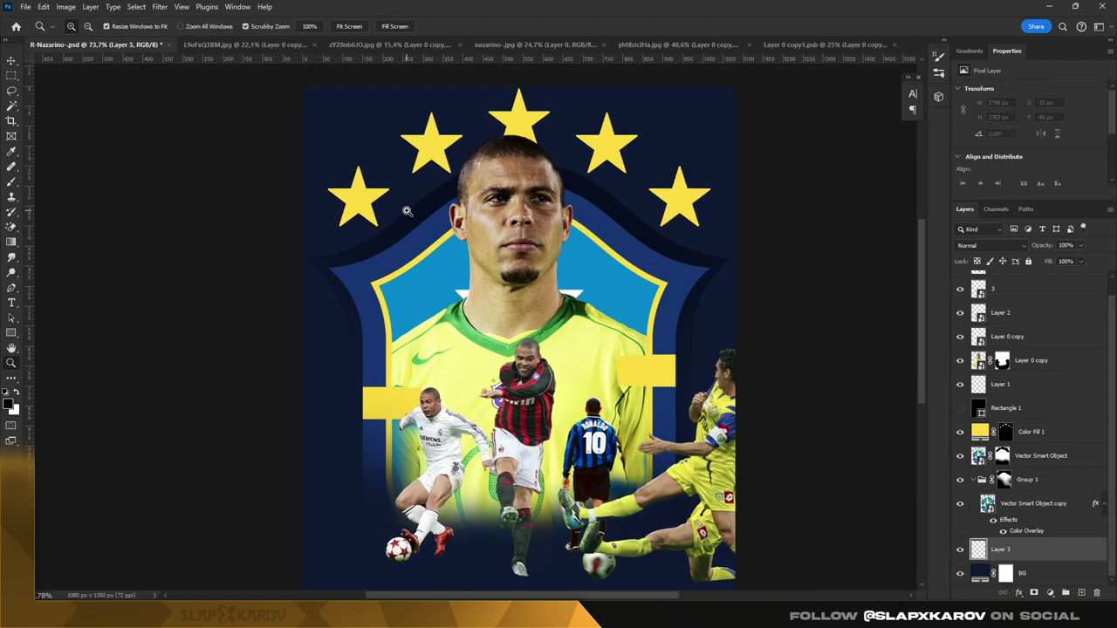
mouse_move(351, 142)
left_mouse_down()
mouse_move(358, 158)
mouse_move(348, 155)
left_mouse_up()
key("v")
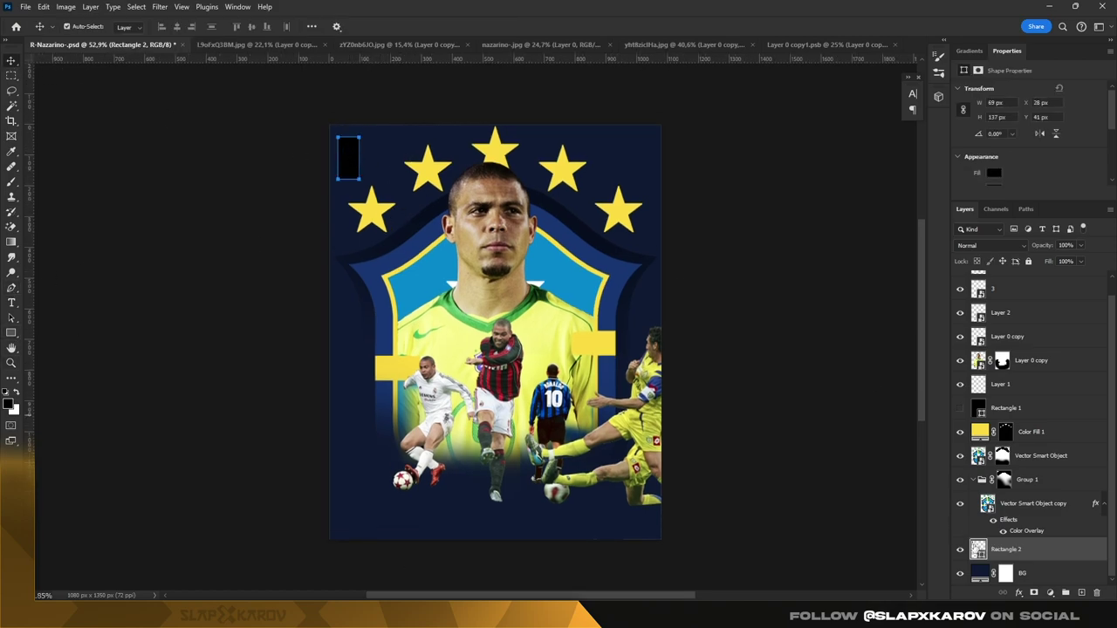
double_click(978, 549)
left_click(652, 279)
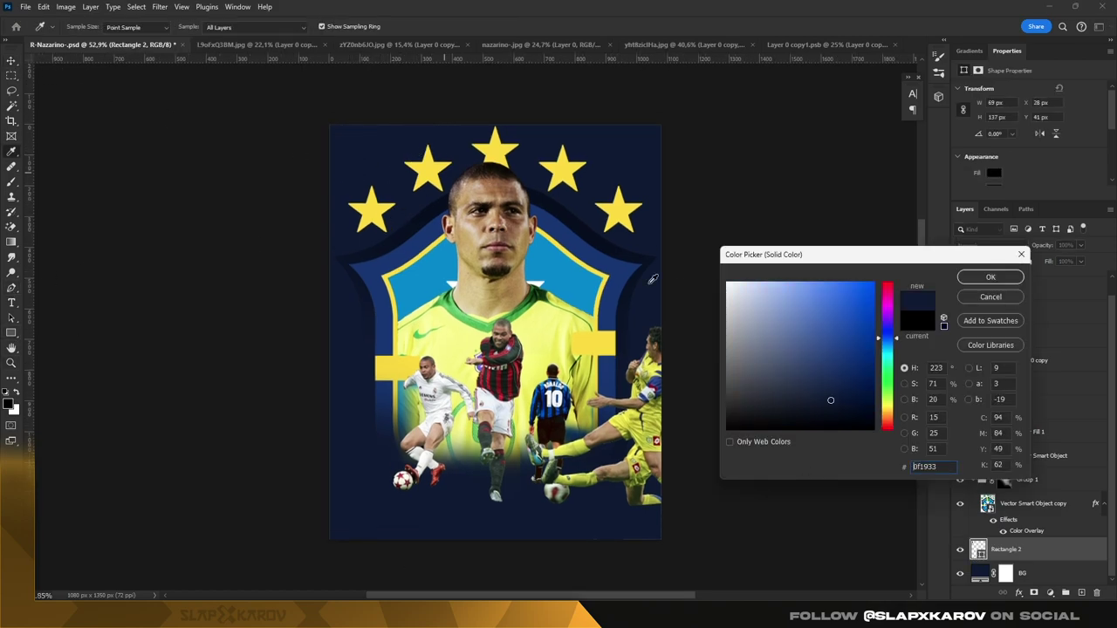
left_click(962, 274)
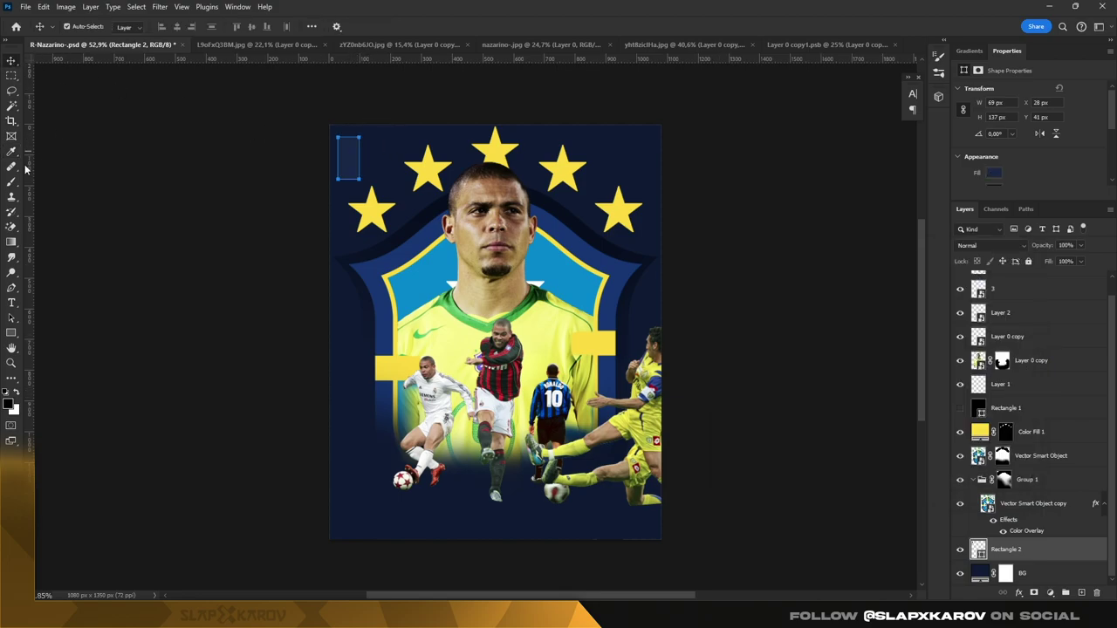
Step: Draw a larger rectangle over the top-left corner and move it toward the portrait
left_click(12, 333)
left_click_drag(322, 111, 439, 197)
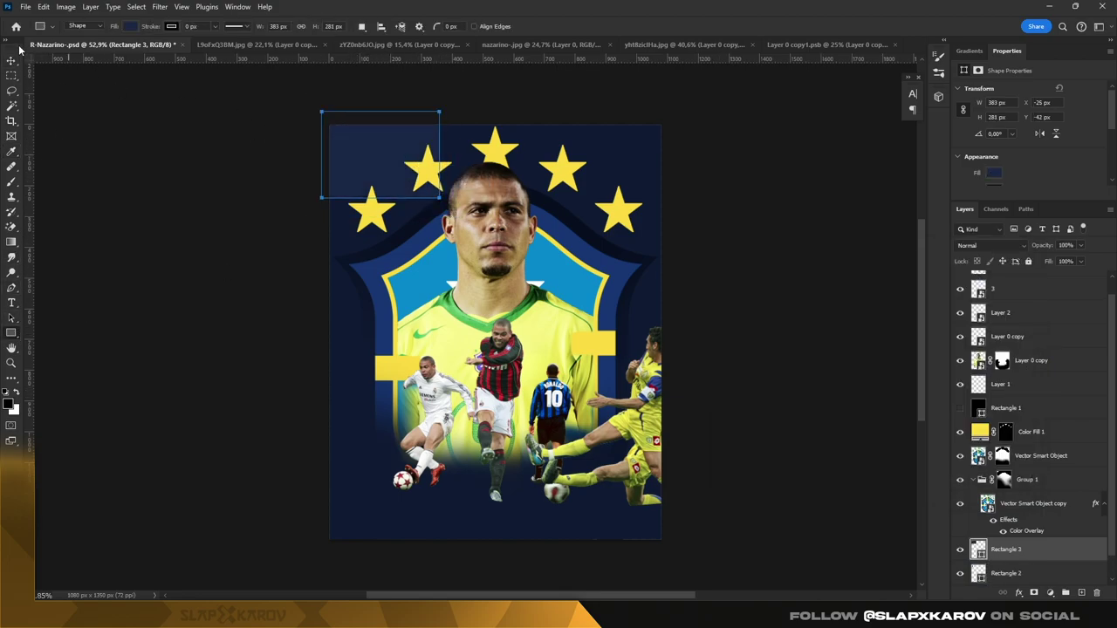
key("v")
left_click_drag(389, 157, 441, 210)
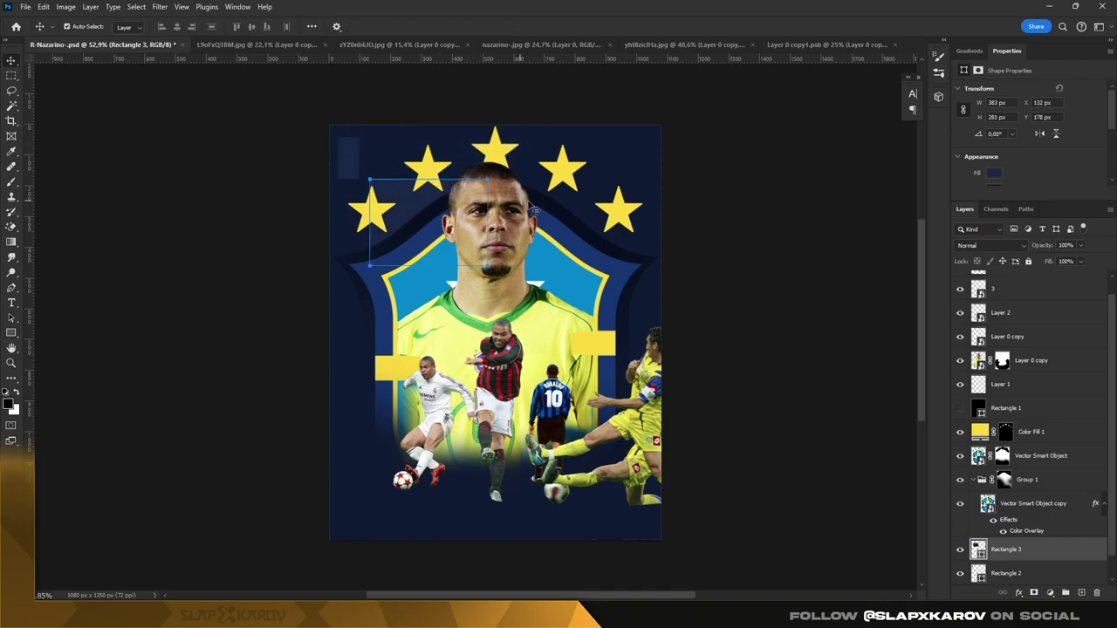
Step: Duplicate the rectangle into a narrow 43×247 px stripe beside the top-right star
key("ctrl+j")
key("ctrl+t")
left_click_drag(412, 223, 590, 169)
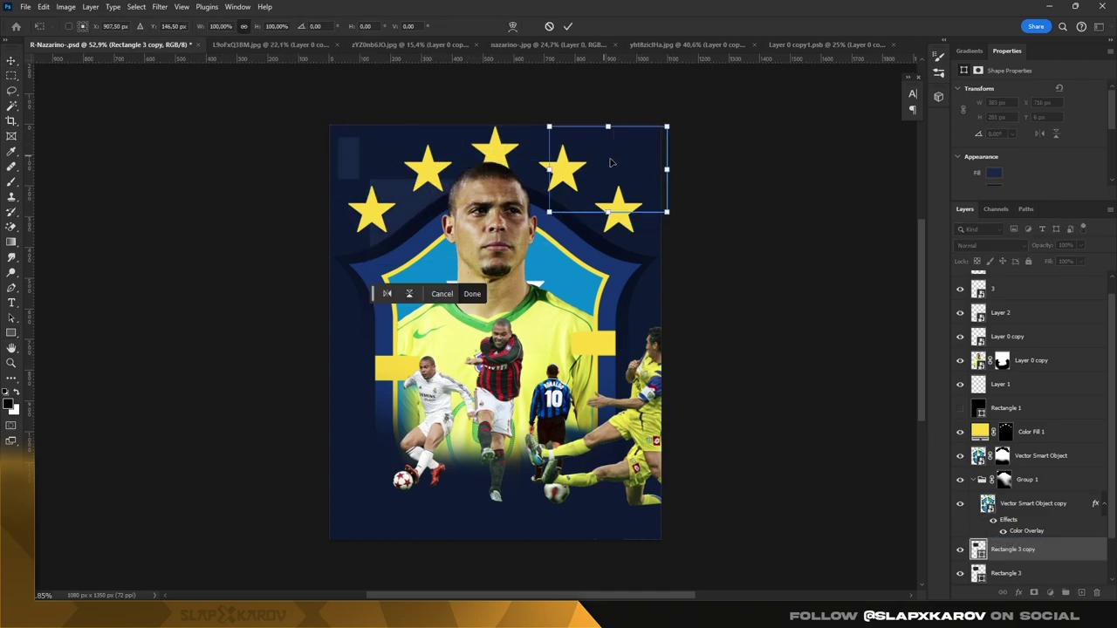
mouse_move(670, 168)
left_mouse_down()
mouse_move(576, 183)
mouse_move(564, 166)
mouse_move(609, 174)
left_mouse_up()
left_click_drag(630, 365, 611, 200)
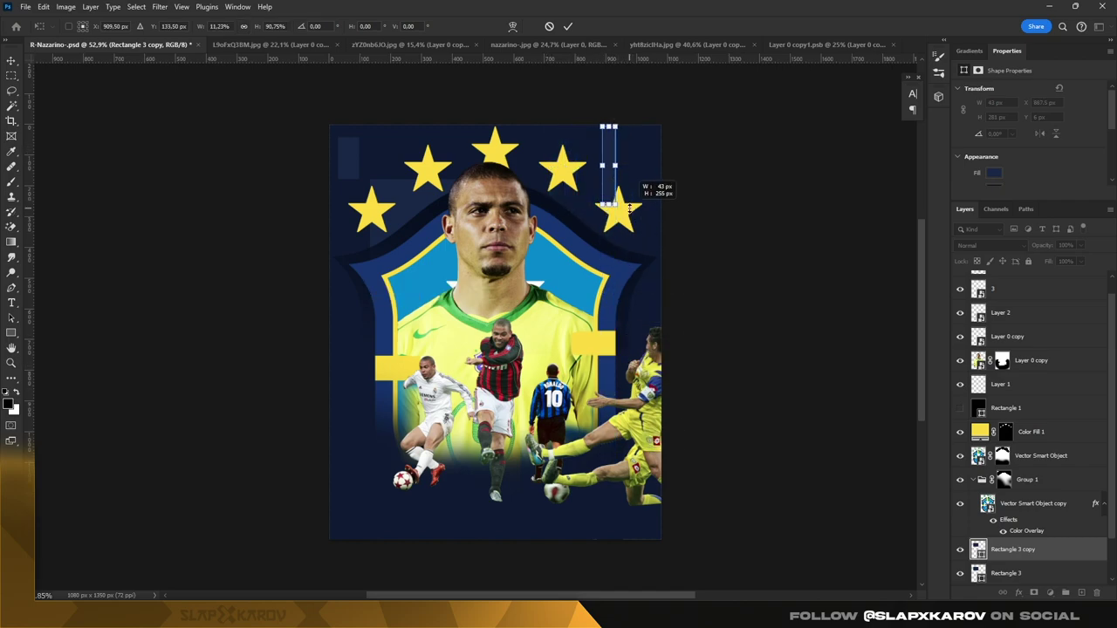
key("Return")
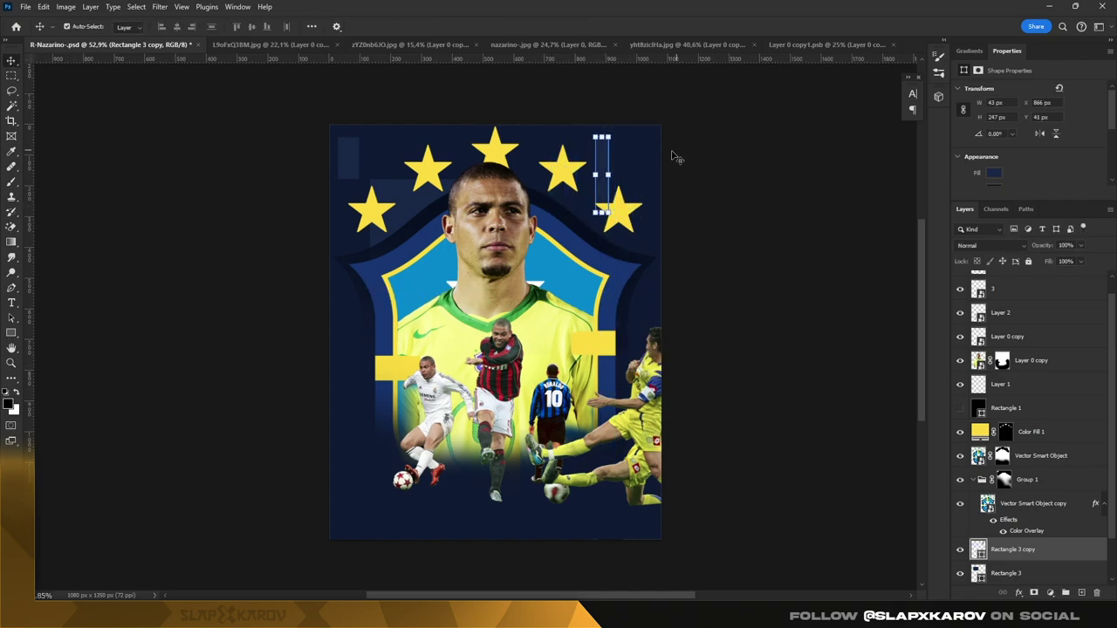
key("ctrl+t")
left_click_drag(600, 174, 600, 214)
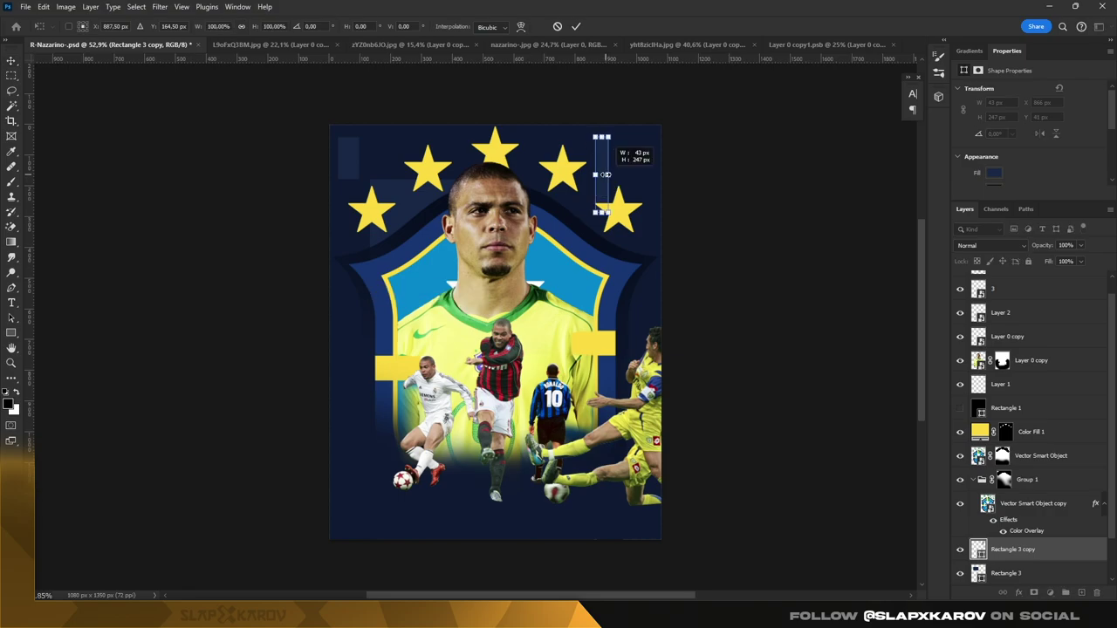
Step: Alt-drag copies of the stripe to the right and distribute them evenly by horizontal centres
key("Return")
scroll(602, 139, "up", 5)
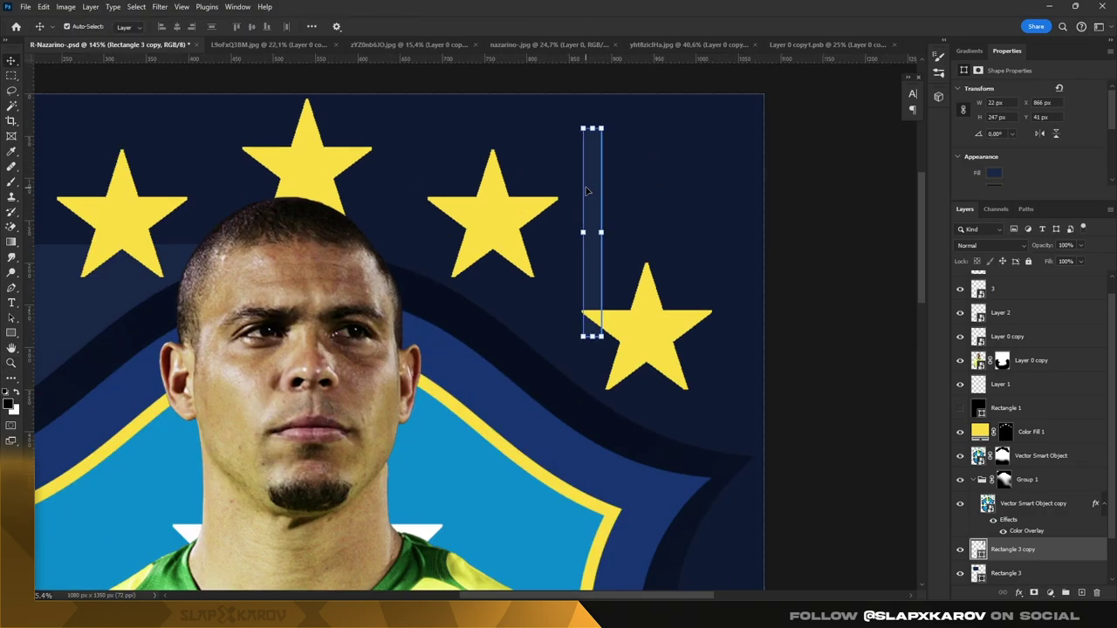
left_click_drag(612, 191, 724, 192)
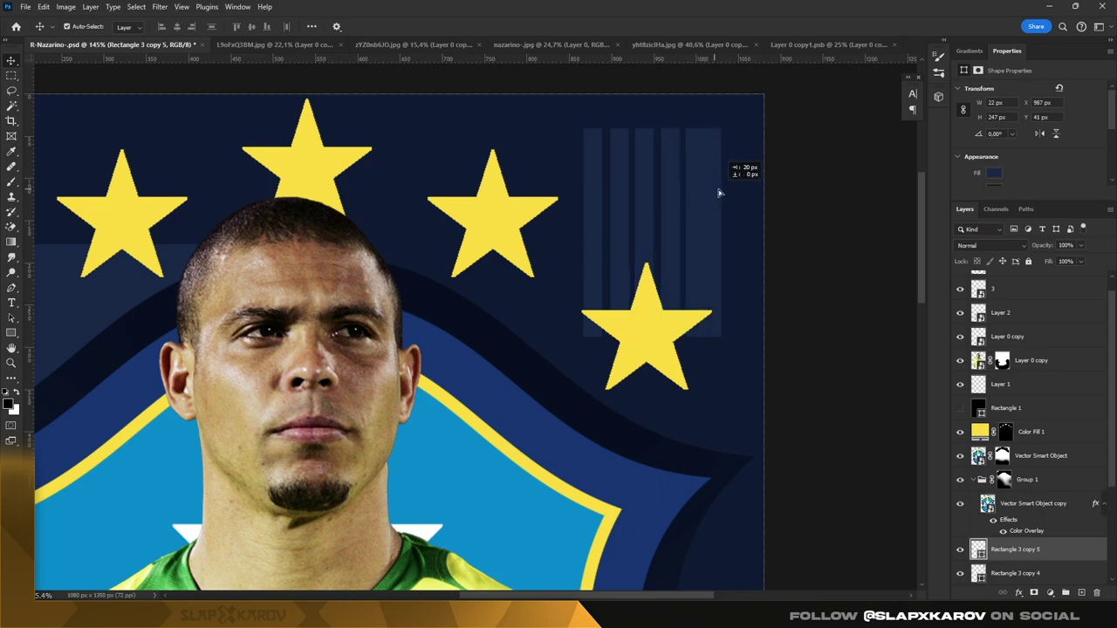
left_click_drag(797, 229, 615, 229)
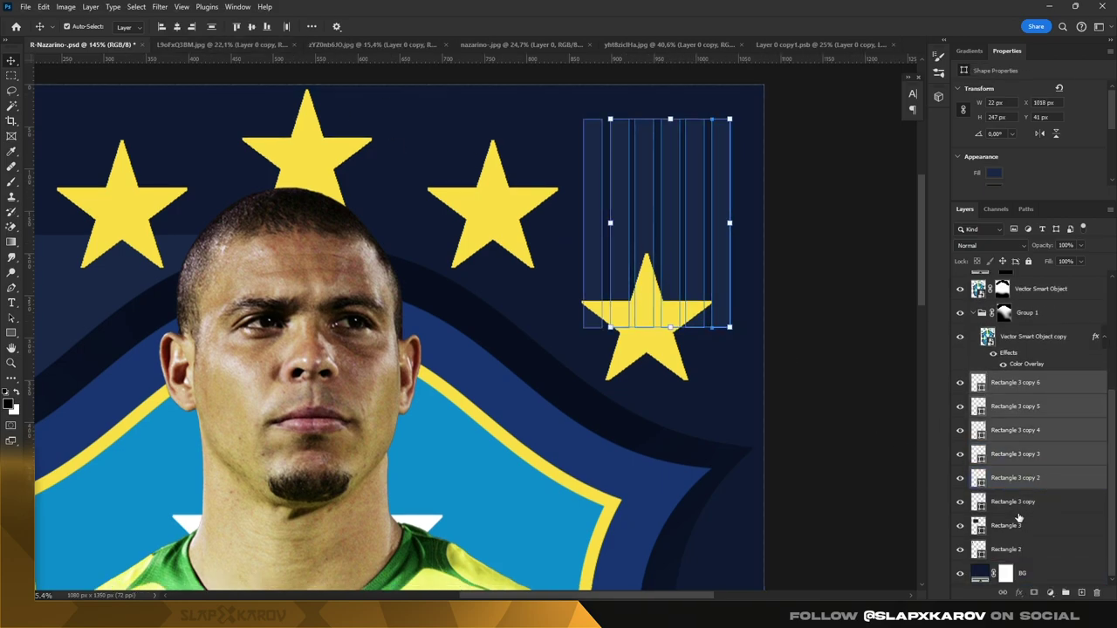
left_click(1017, 505, "shift")
left_click(287, 27)
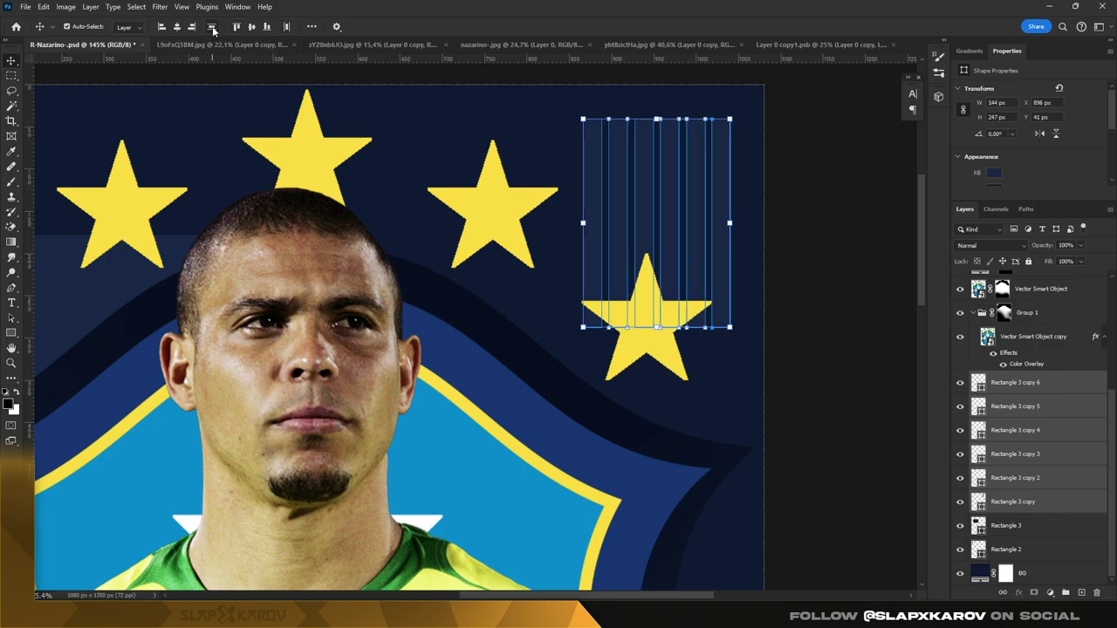
Step: Stretch all the stripes taller upward and downward, then zoom out to the whole poster
key("ctrl+t")
left_click_drag(656, 119, 659, 70)
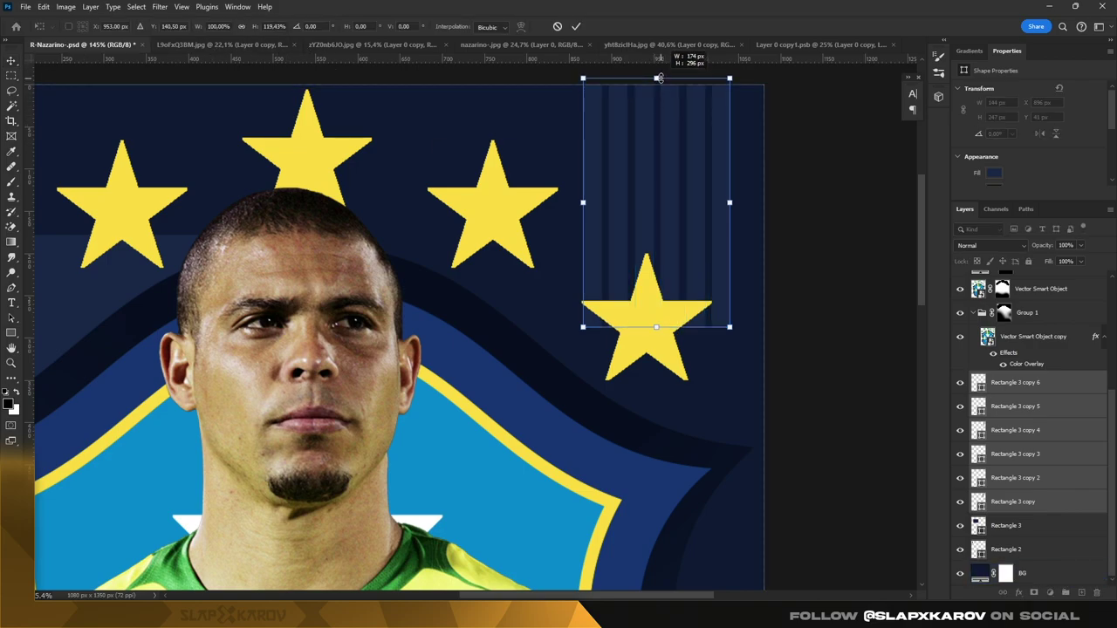
left_click_drag(656, 327, 672, 373)
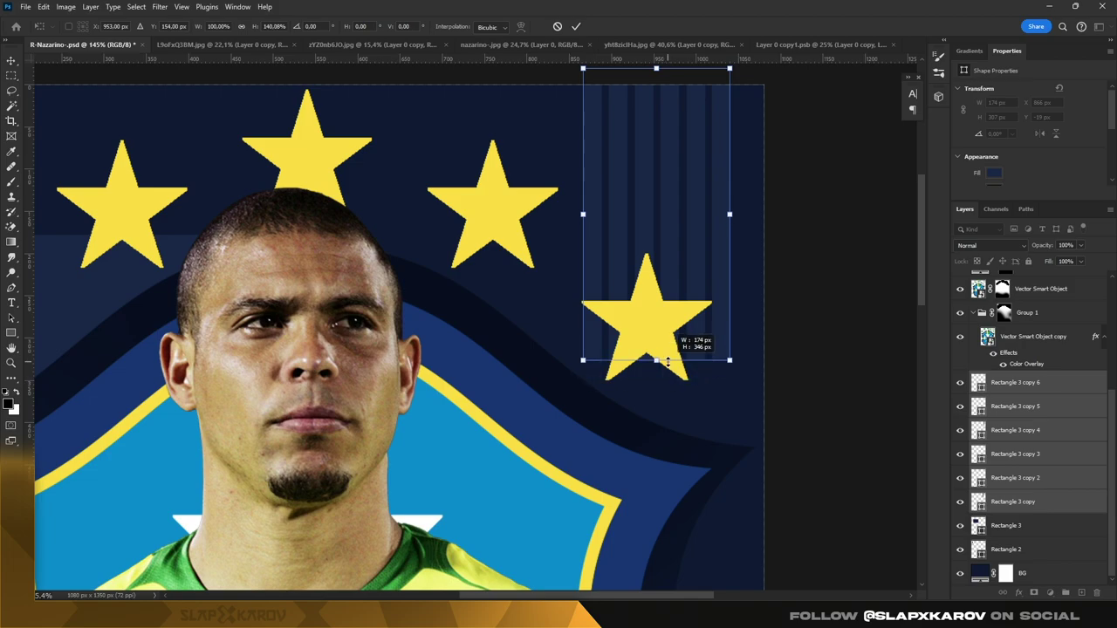
key("Return")
key("z")
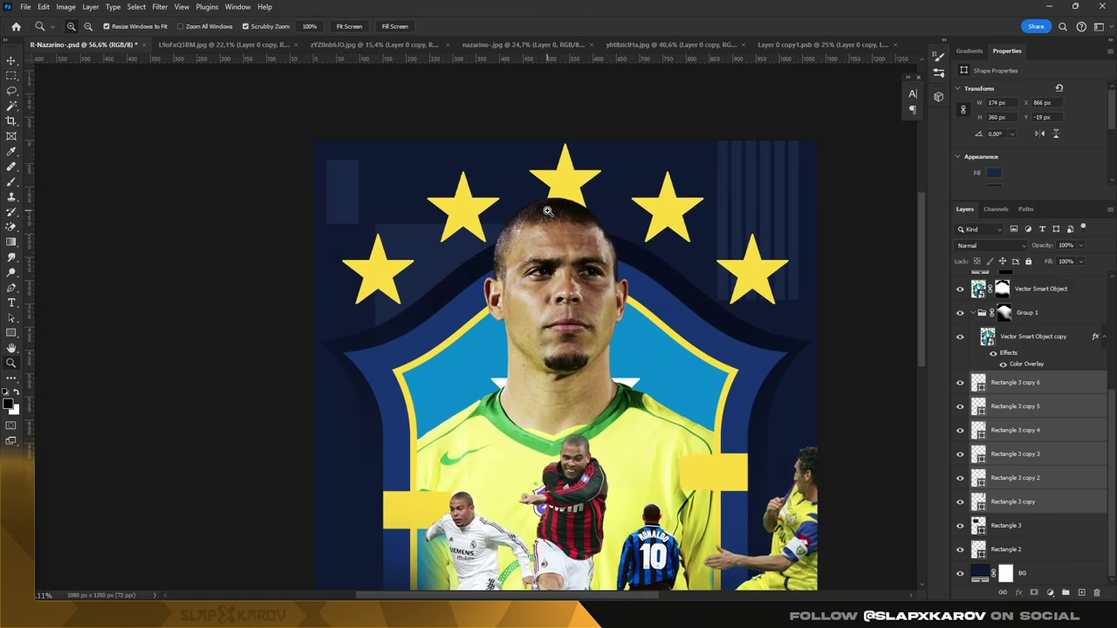
left_click_drag(489, 197, 552, 197)
Step: Move the large navy rectangle further left
key("v")
left_click(415, 255)
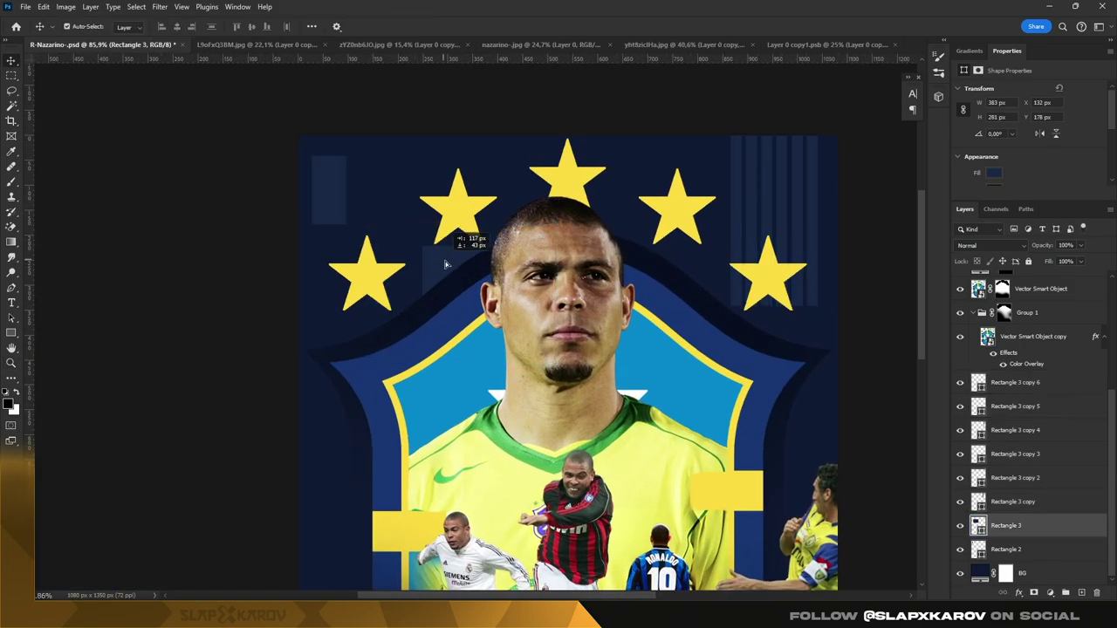
left_click(471, 252)
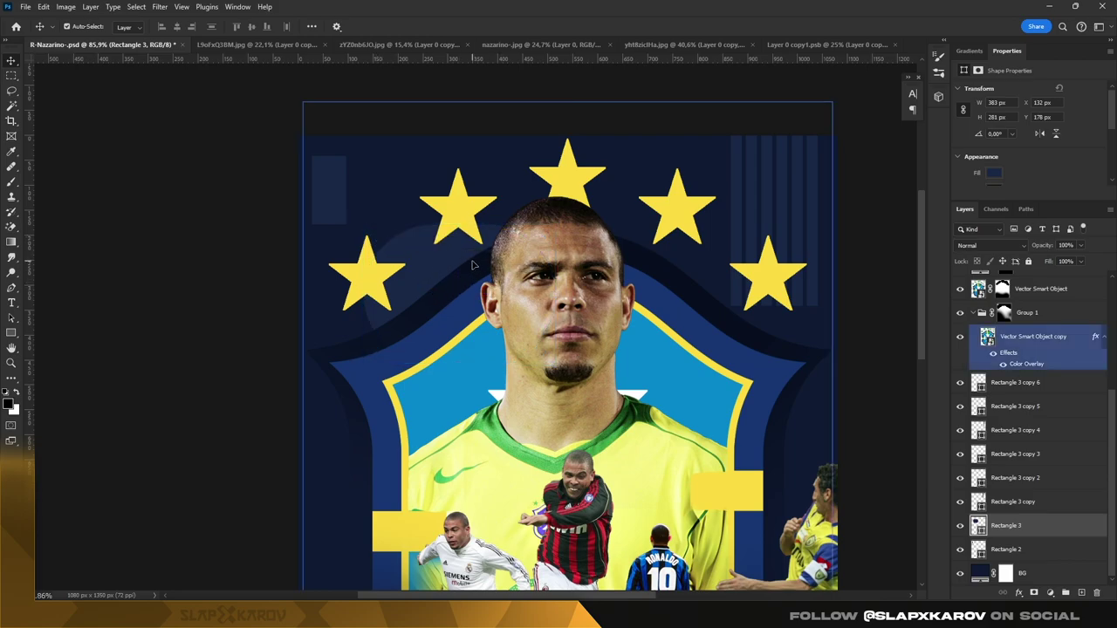
left_click(428, 255)
left_click_drag(428, 255, 389, 255)
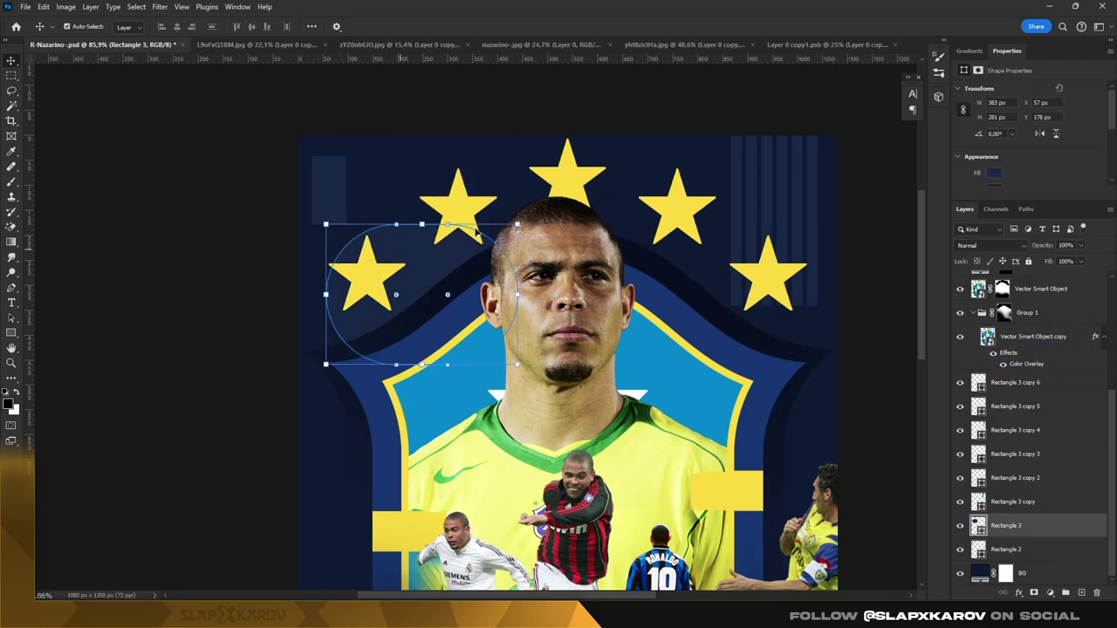
Step: Draw a thin 524×24 px navy bar above the stars and duplicate it into three bars
left_click(11, 334)
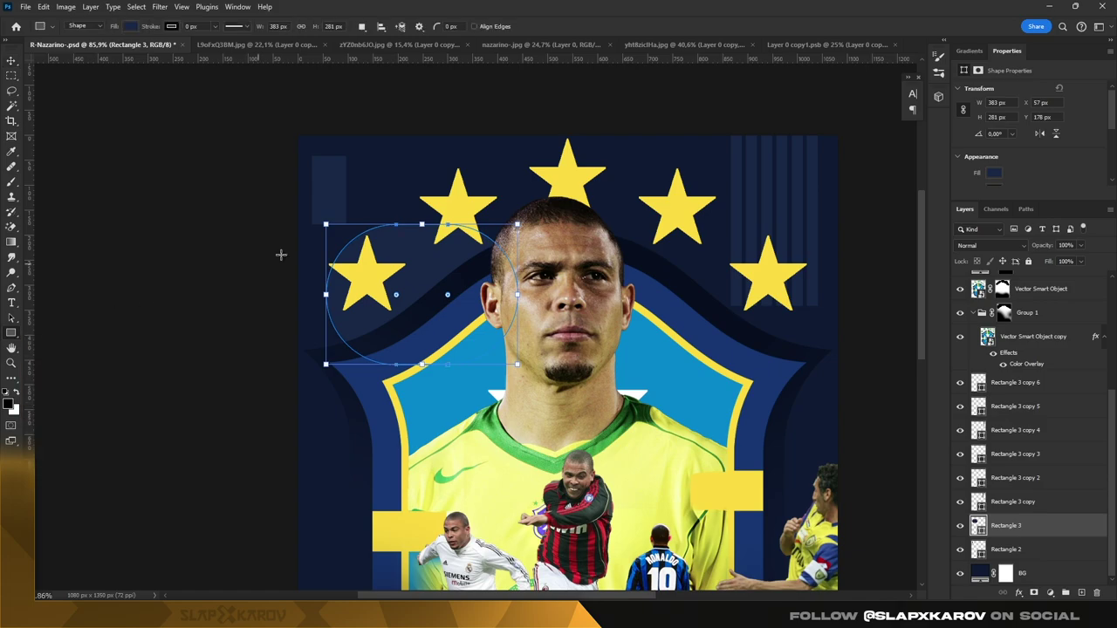
left_click_drag(278, 158, 540, 166)
key("v")
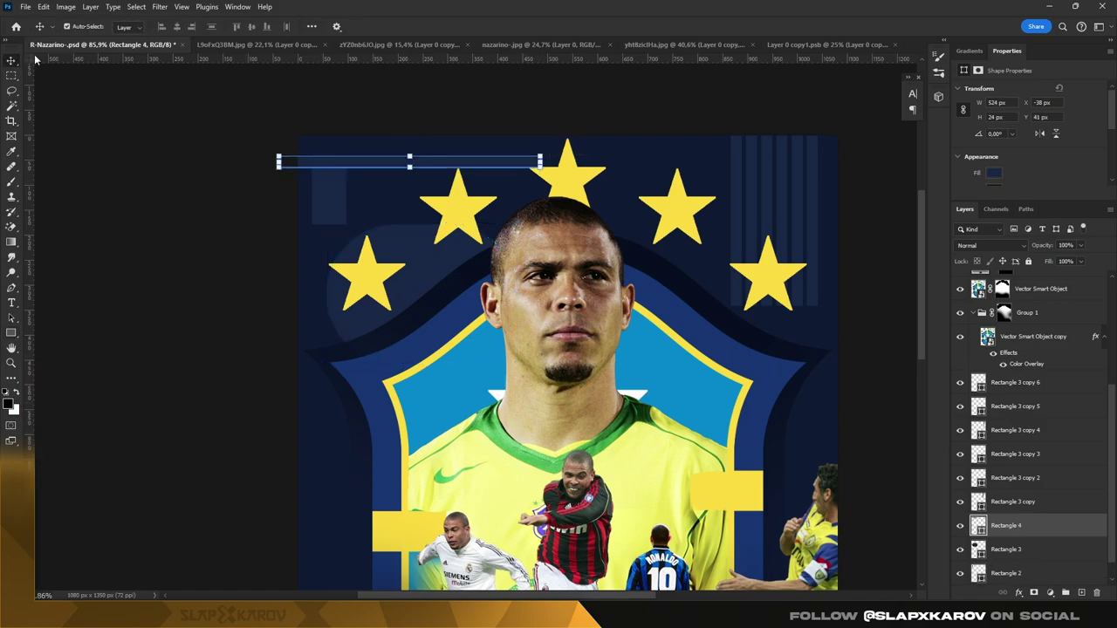
mouse_move(378, 180)
left_mouse_down()
mouse_move(500, 167)
mouse_move(421, 201)
left_mouse_up()
key("ctrl+j")
key("ctrl+z")
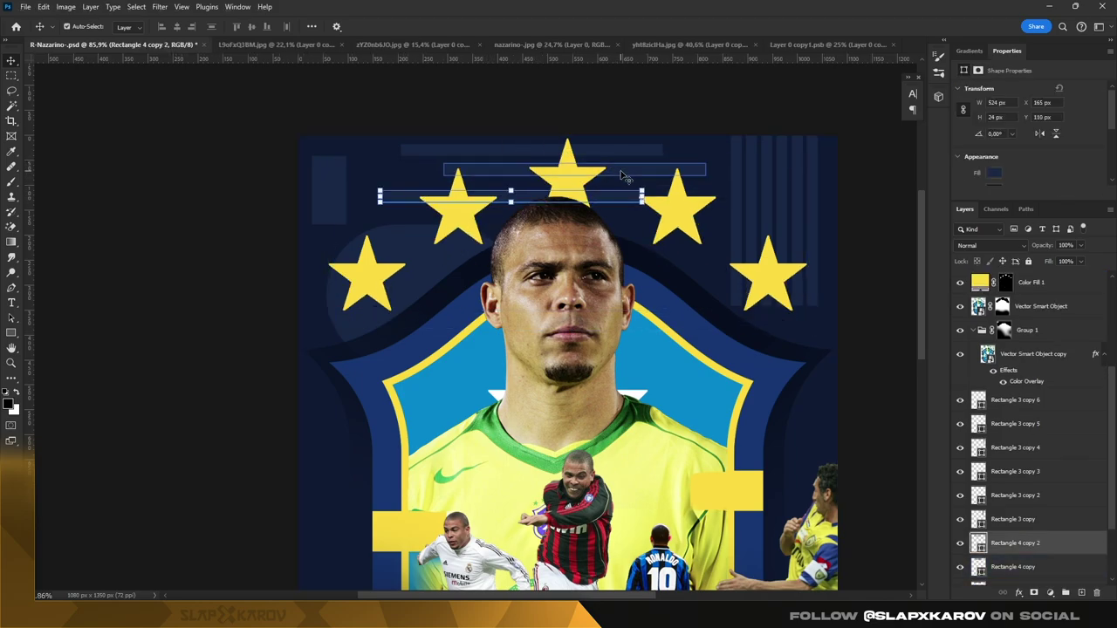
key("ctrl+j")
key("z")
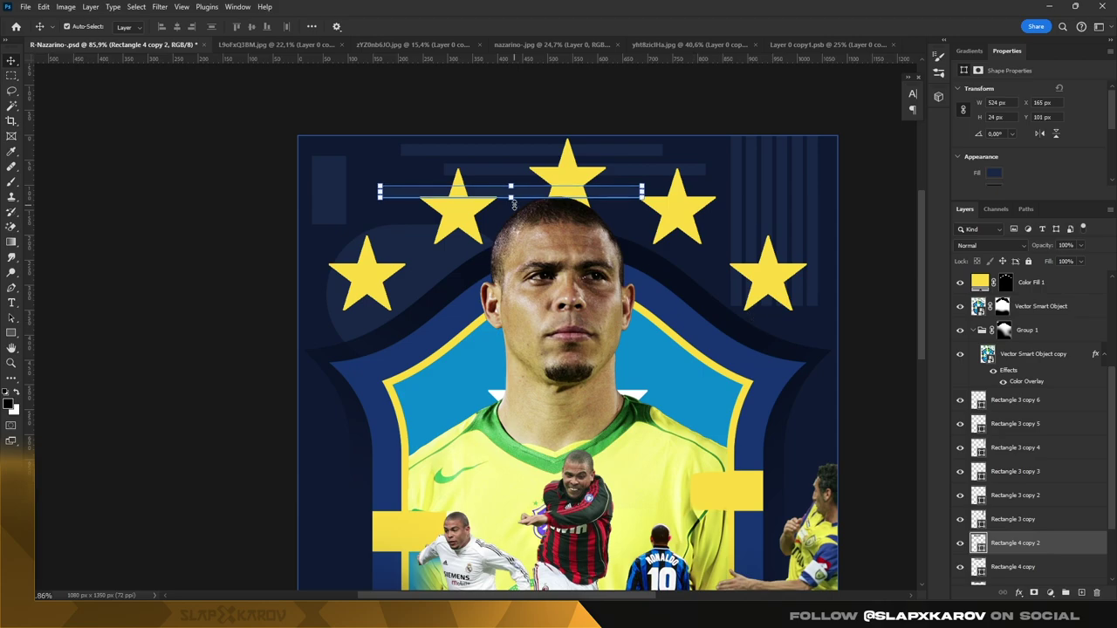
left_click(578, 175, "alt")
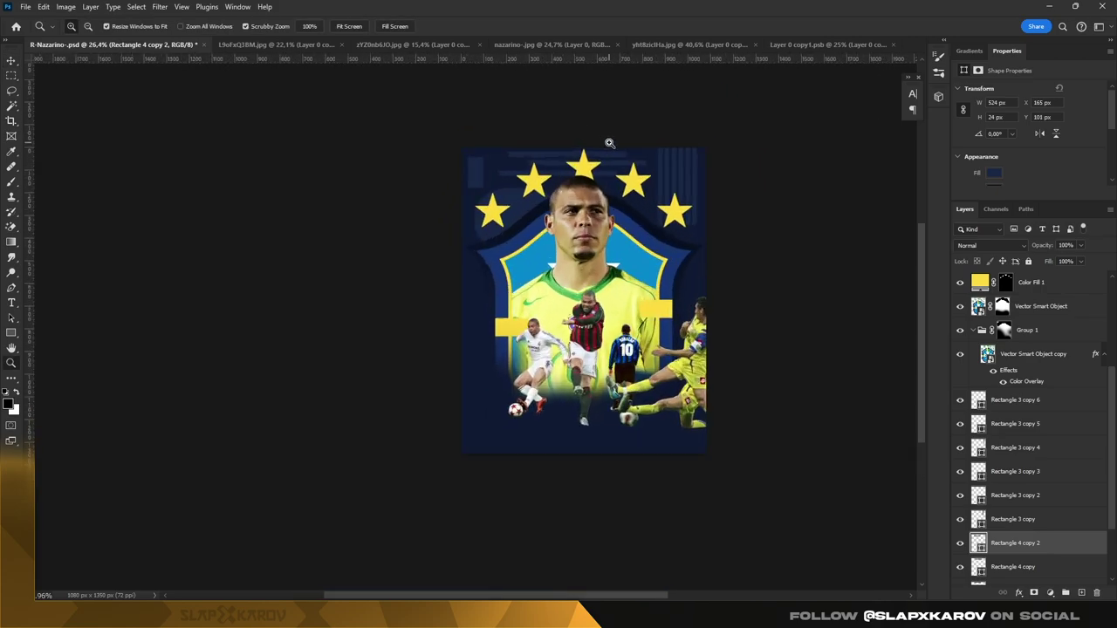
Step: Group all the background Rectangle layers into Group 2
left_click(1015, 400)
scroll(1018, 445, "down", 3)
left_click(1018, 550, "shift")
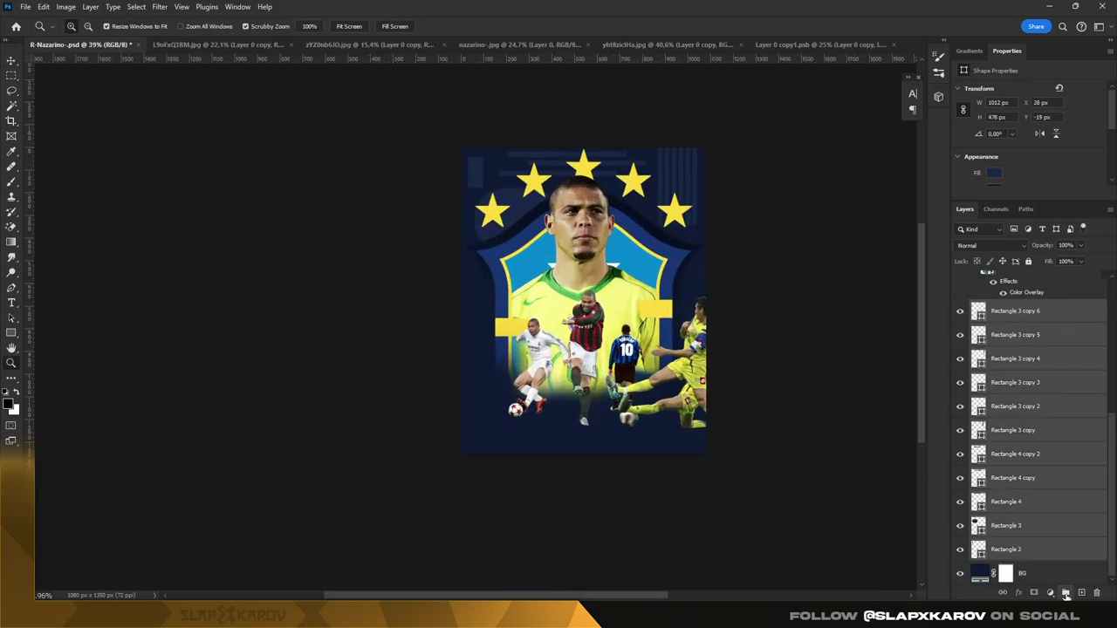
key("ctrl+g")
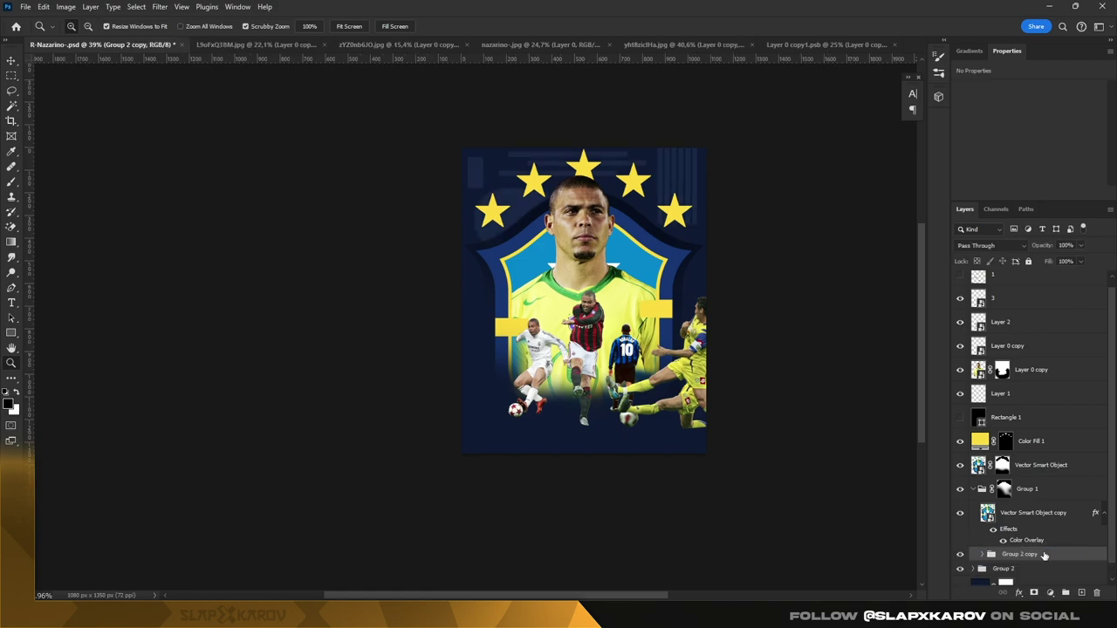
Step: Convert Group 2 into an embedded smart object named Group 2 copy
right_click(1047, 557)
left_click(1067, 195)
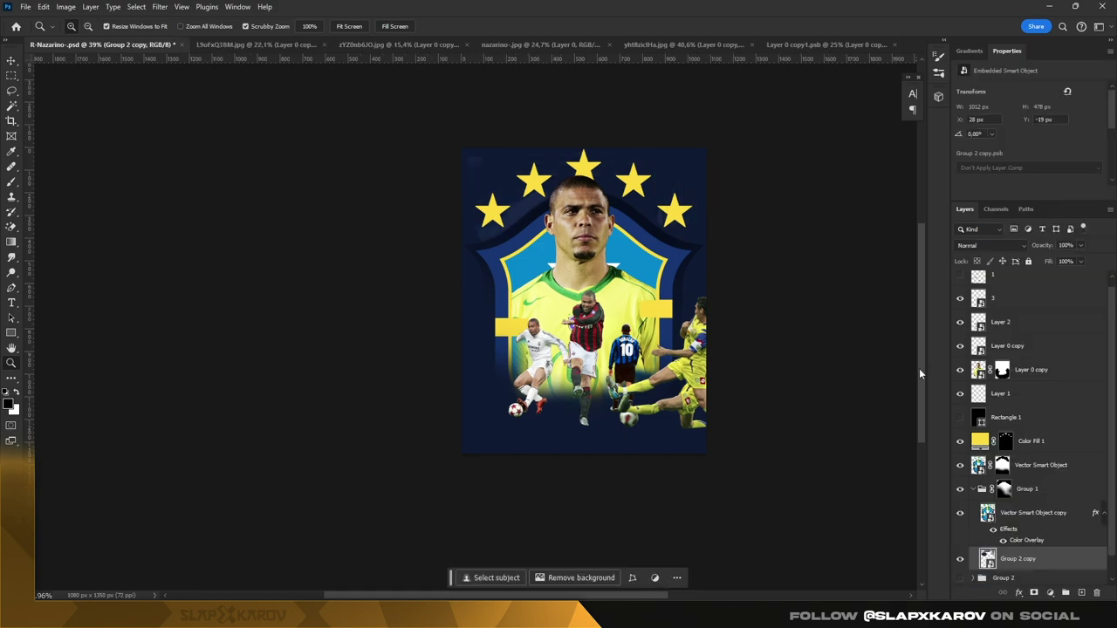
left_click_drag(611, 177, 641, 177)
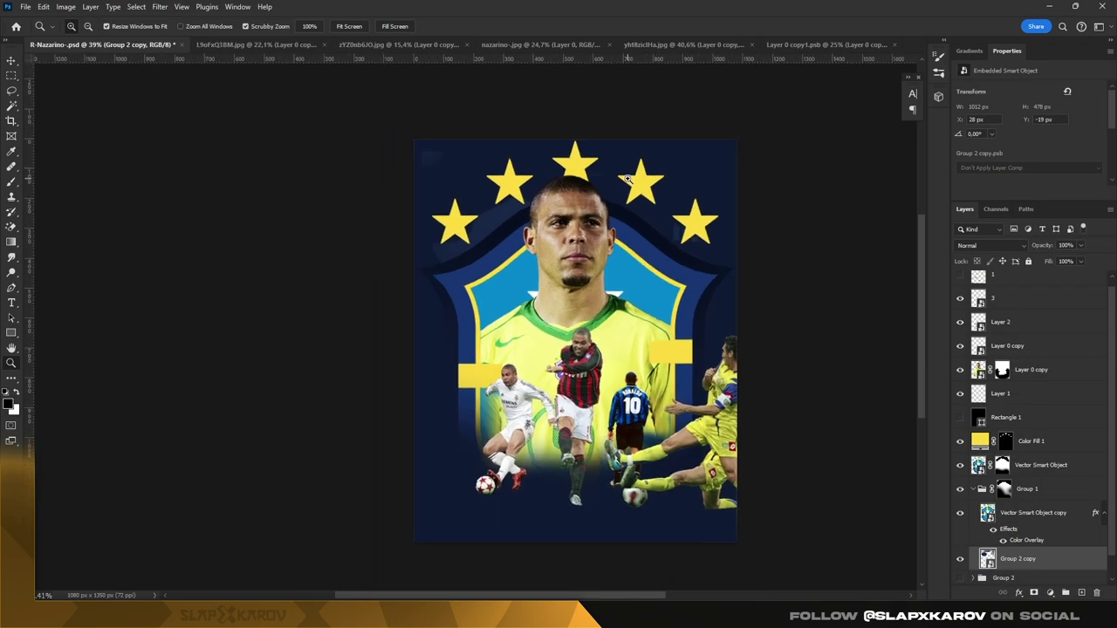
left_click(961, 563)
key("ctrl+z")
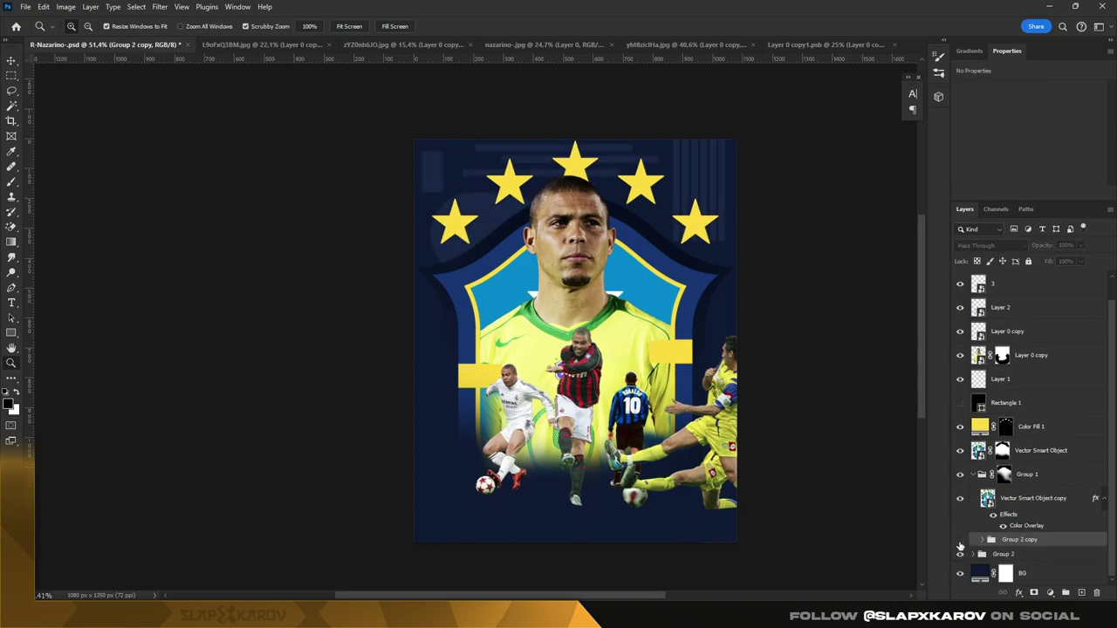
key("ctrl+z")
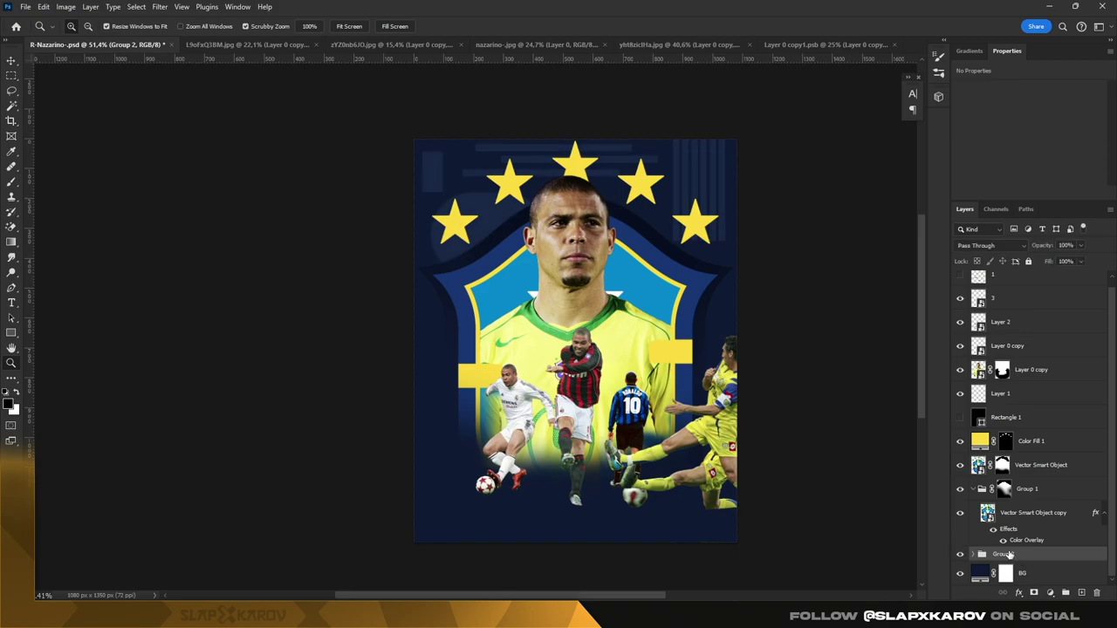
right_click(1012, 551)
left_click(1065, 193)
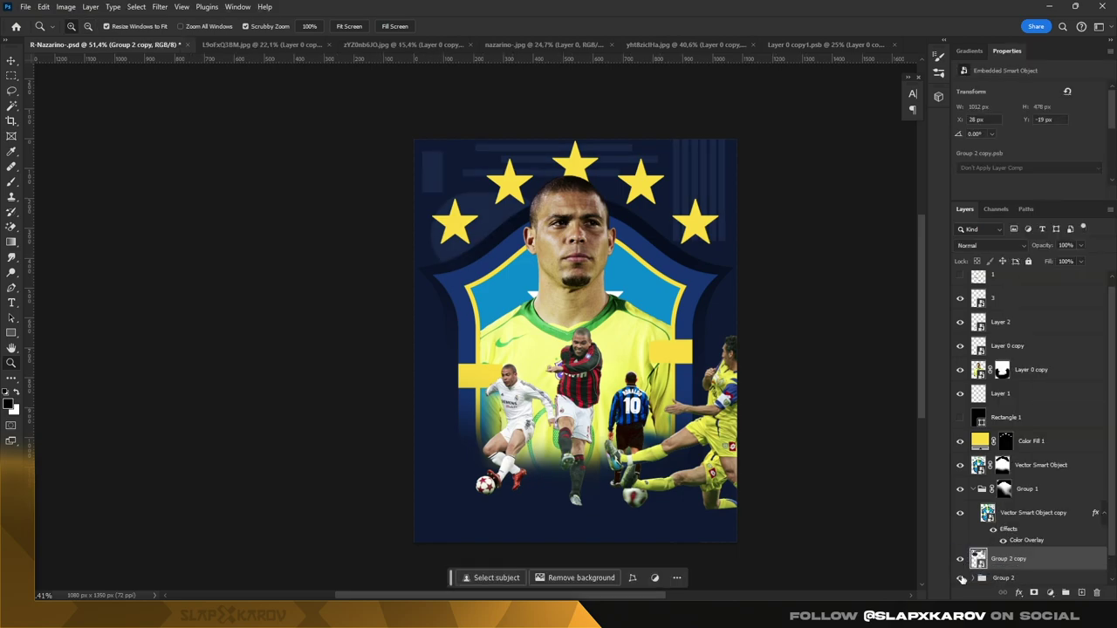
left_click(160, 9)
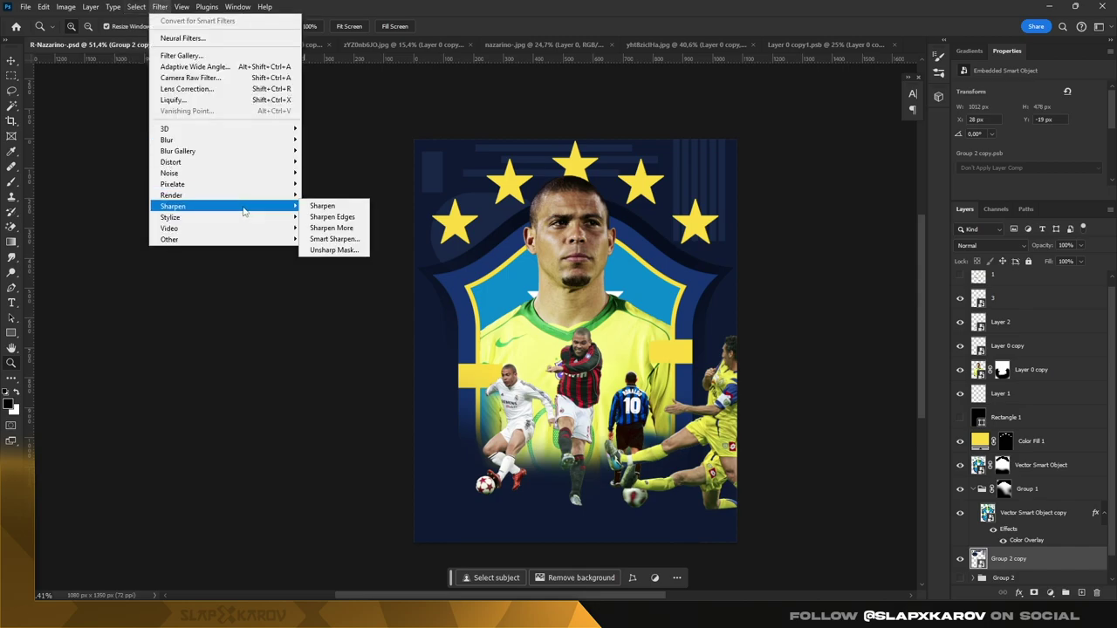
mouse_move(171, 217)
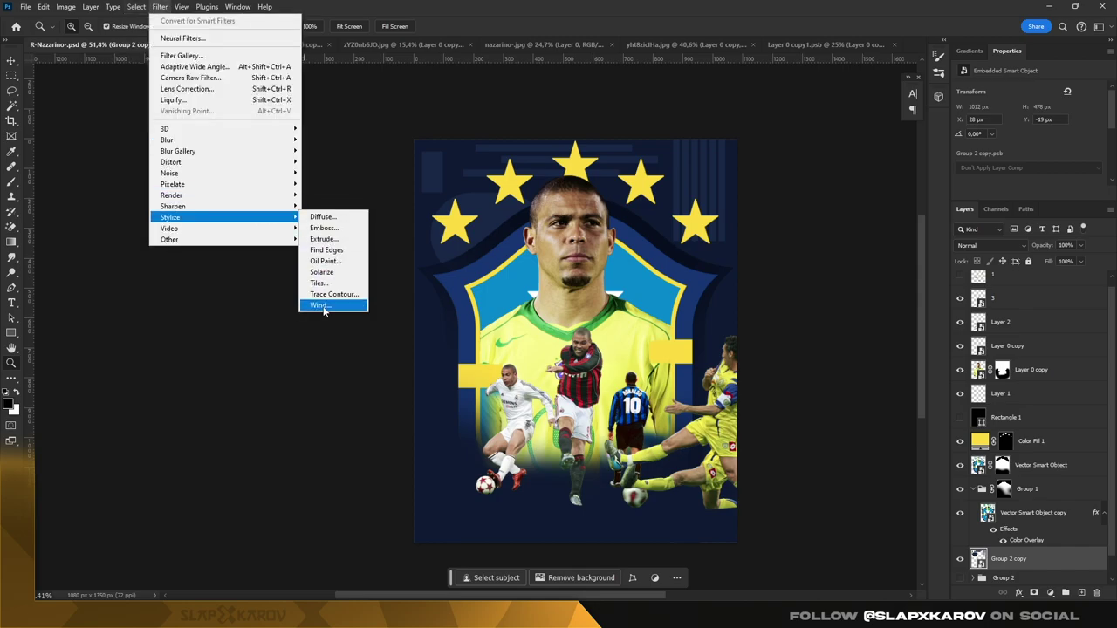
Step: Apply a Wind filter to the bars using the Stagger method from the left
left_click(321, 305)
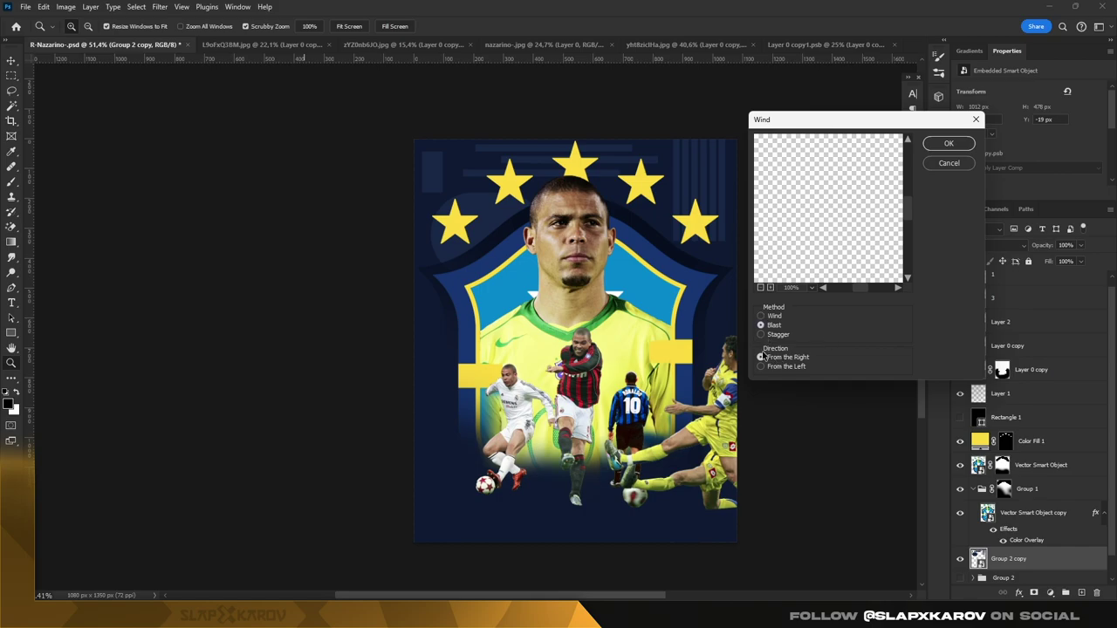
left_click(770, 287)
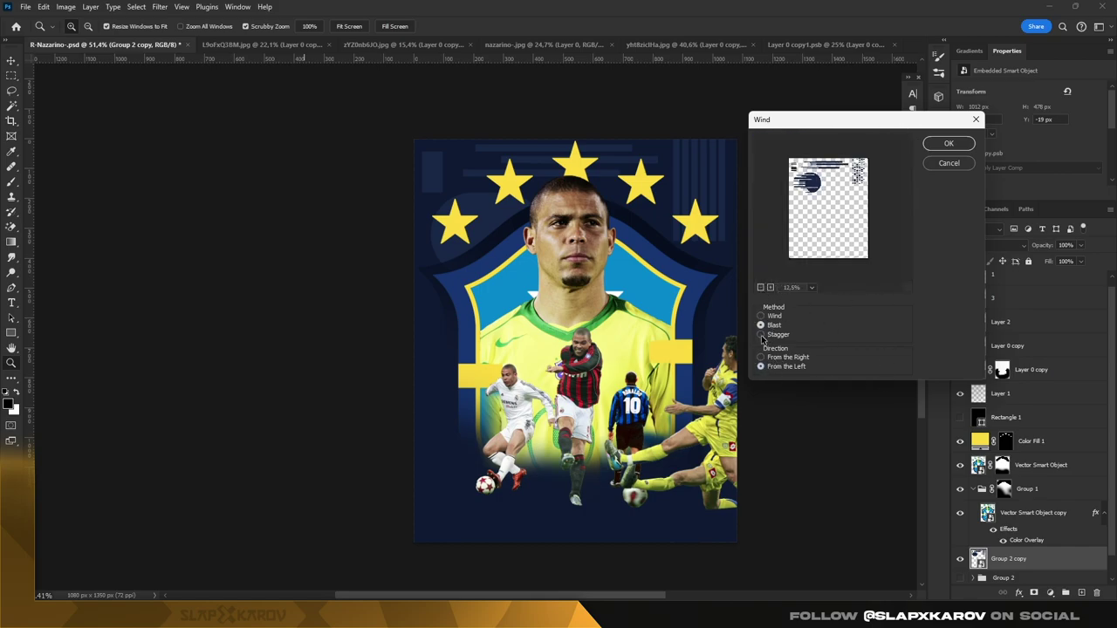
left_click(761, 335)
left_click(761, 326)
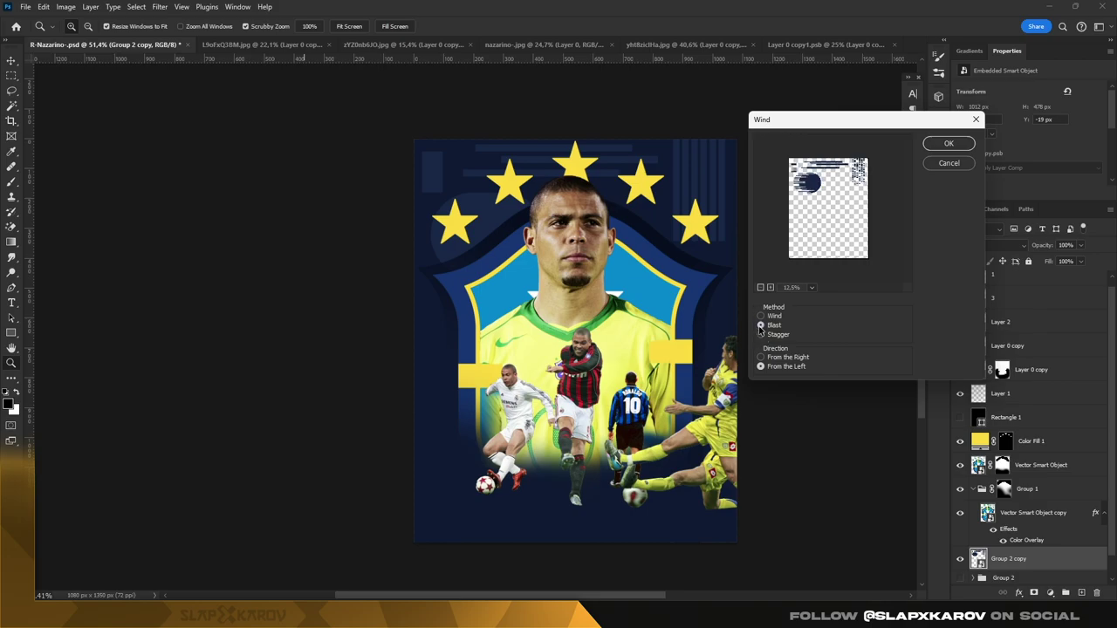
left_click(760, 335)
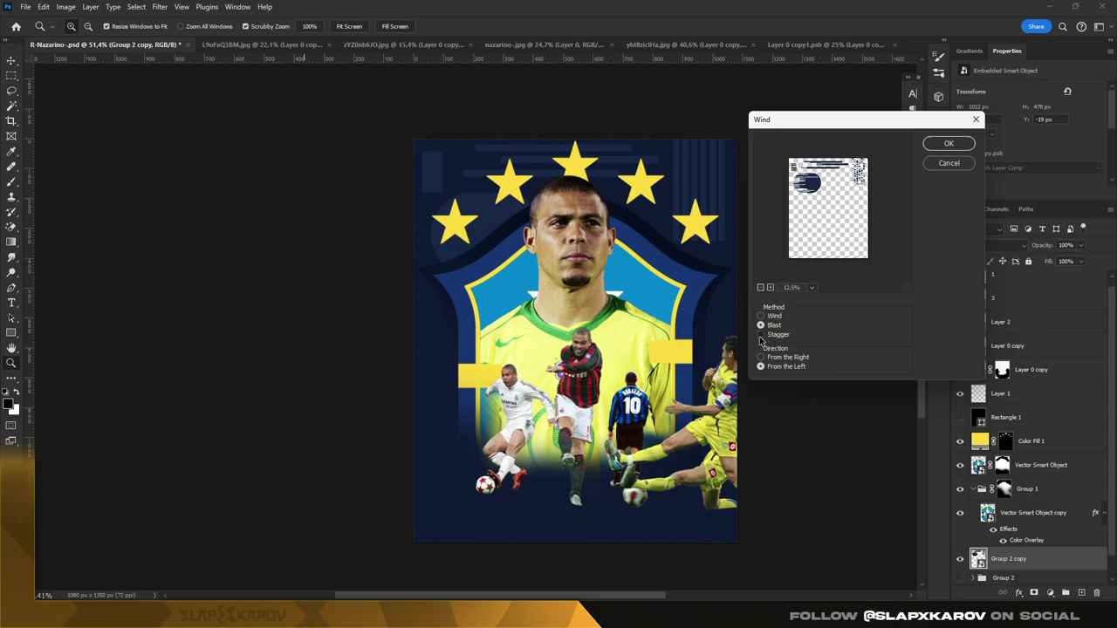
left_click(949, 143)
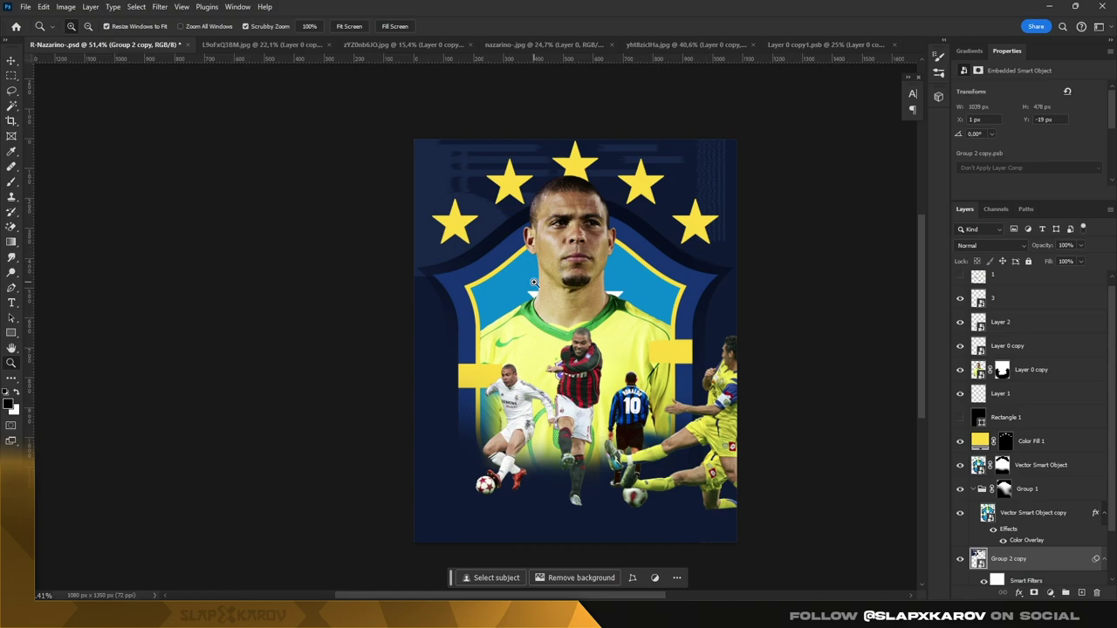
left_click_drag(533, 282, 568, 228)
Step: Try a Tiles filter on the bars, then undo it
left_click(164, 7)
mouse_move(224, 235)
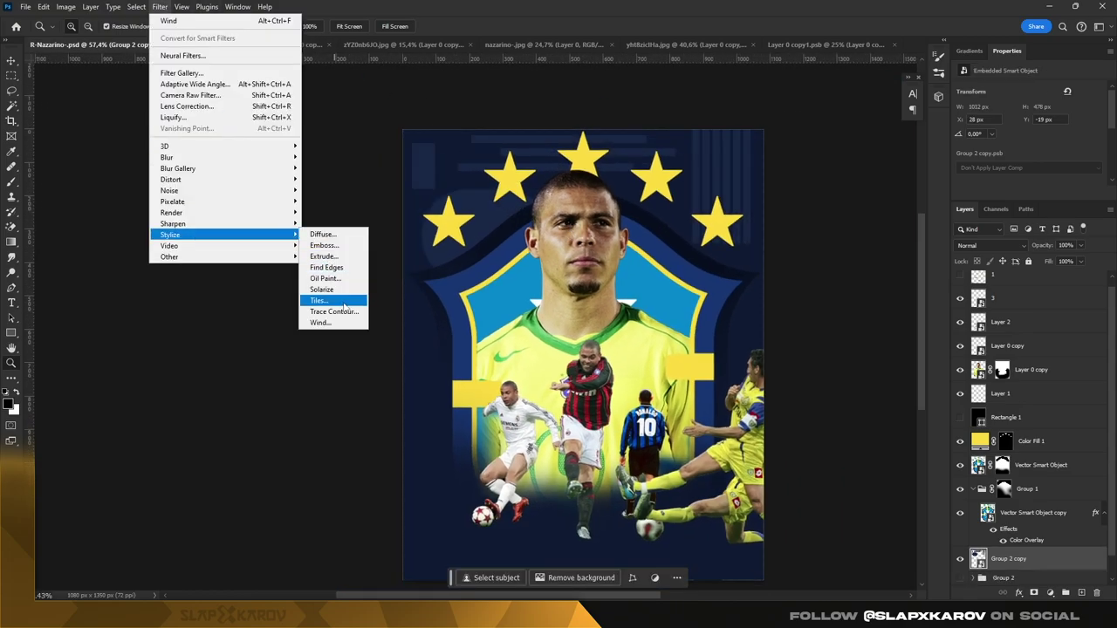
left_click(323, 300)
left_click_drag(562, 177, 726, 179)
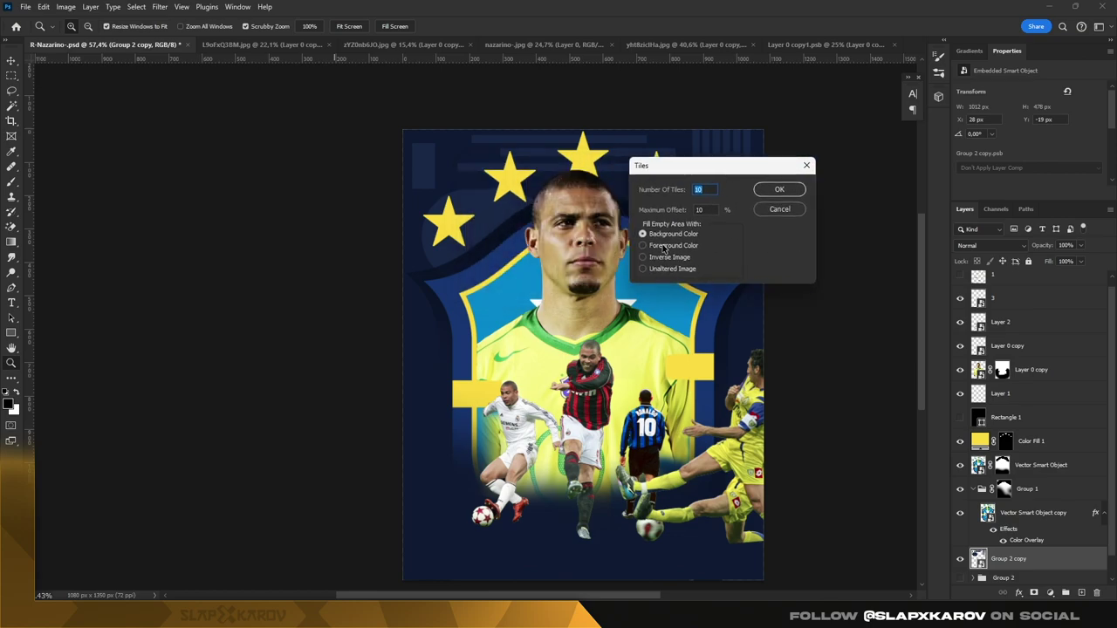
left_click(779, 190)
key("ctrl+z")
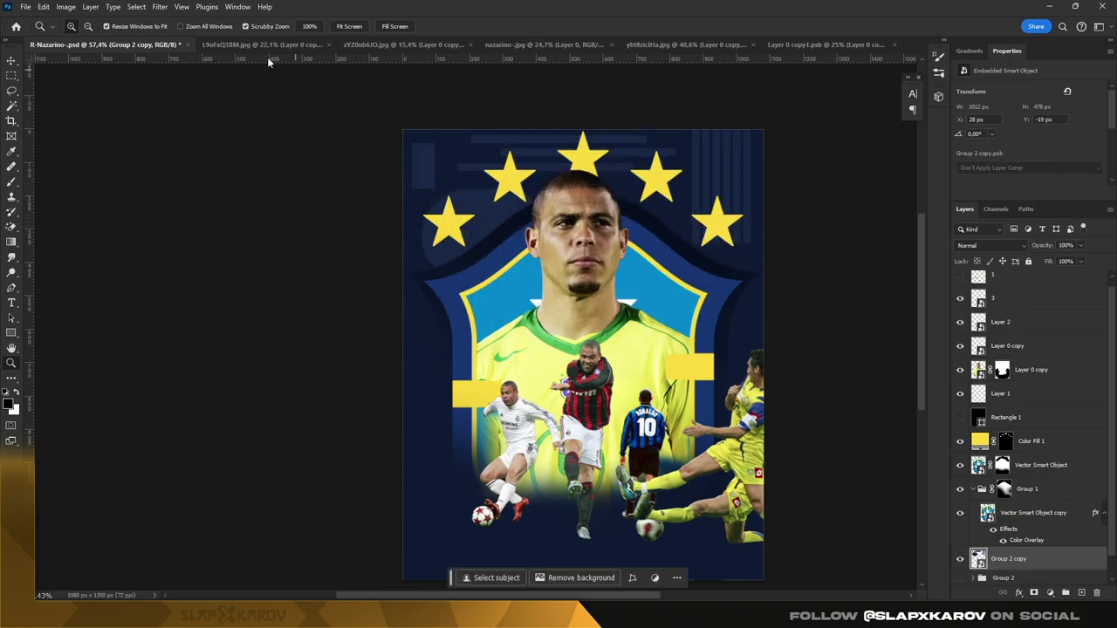
Step: Reapply Wind with Stagger from the left as a smart filter
left_click(160, 7)
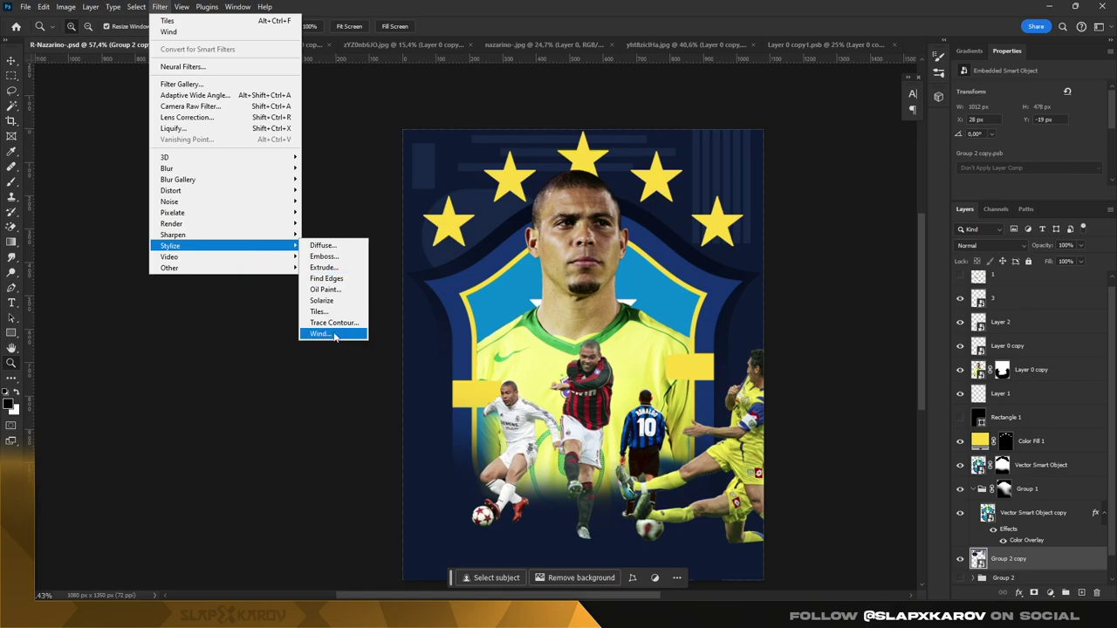
left_click(320, 334)
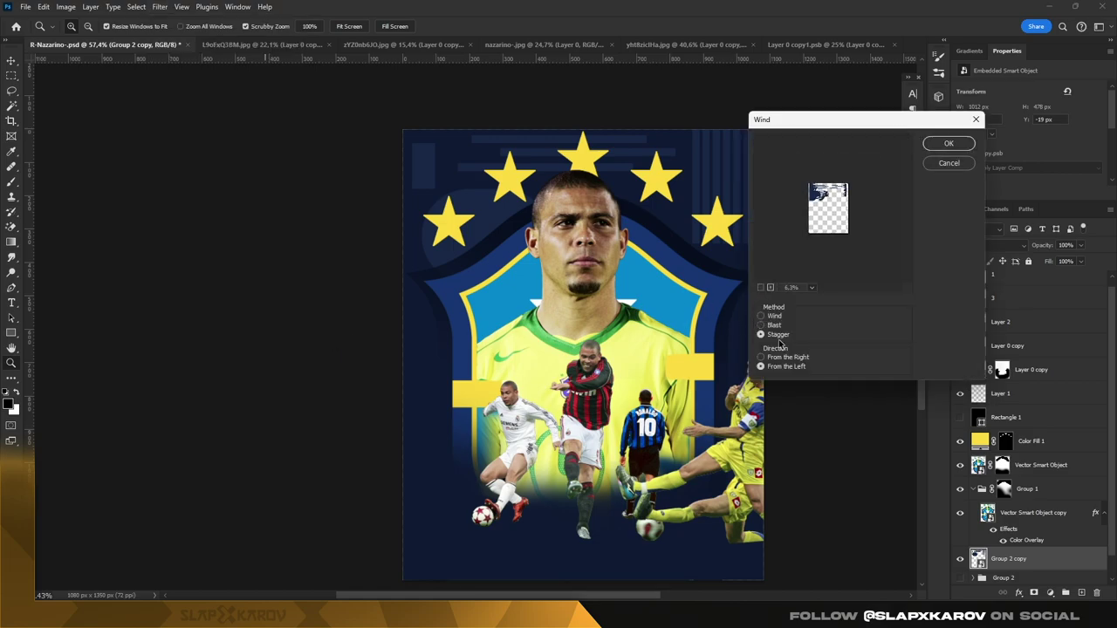
left_click(949, 143)
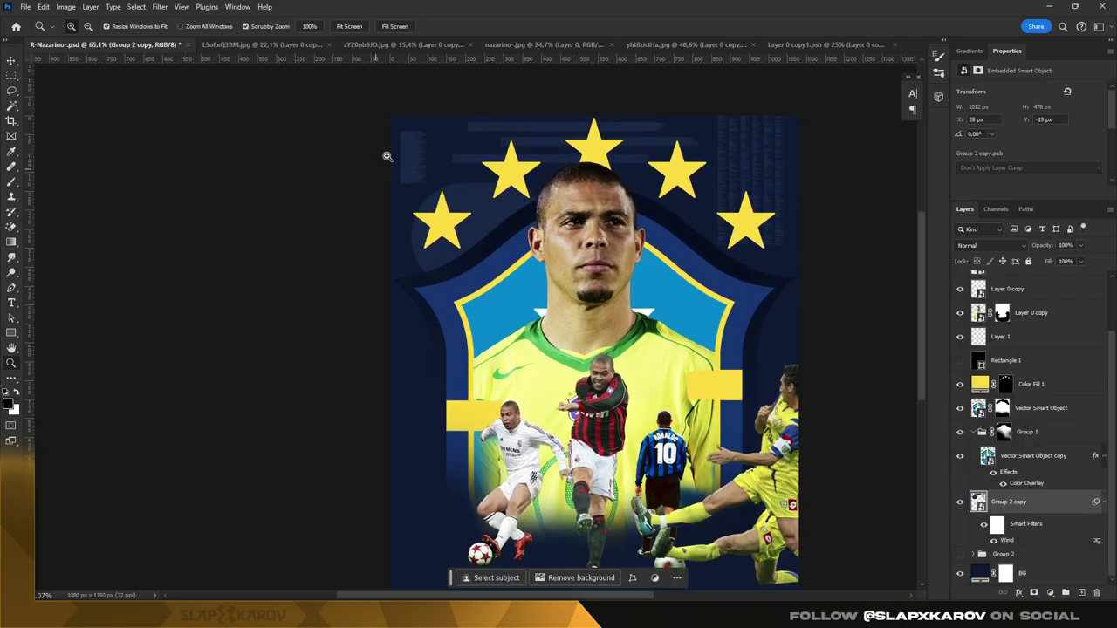
left_click(159, 7)
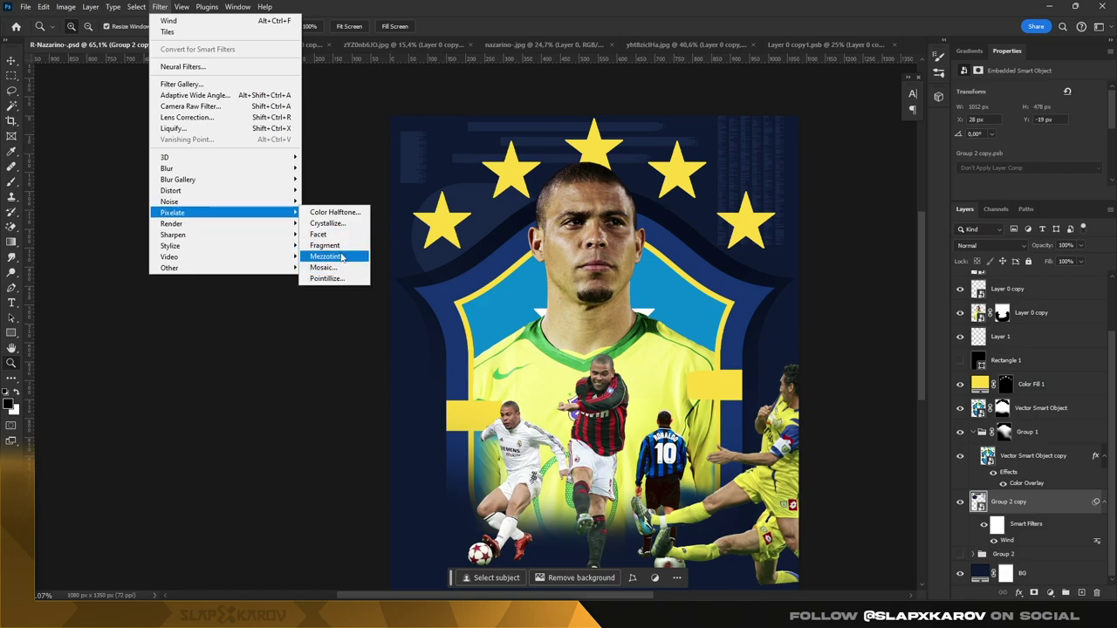
Step: Apply a Crystallize smart filter with an enlarged cell size
left_click(349, 223)
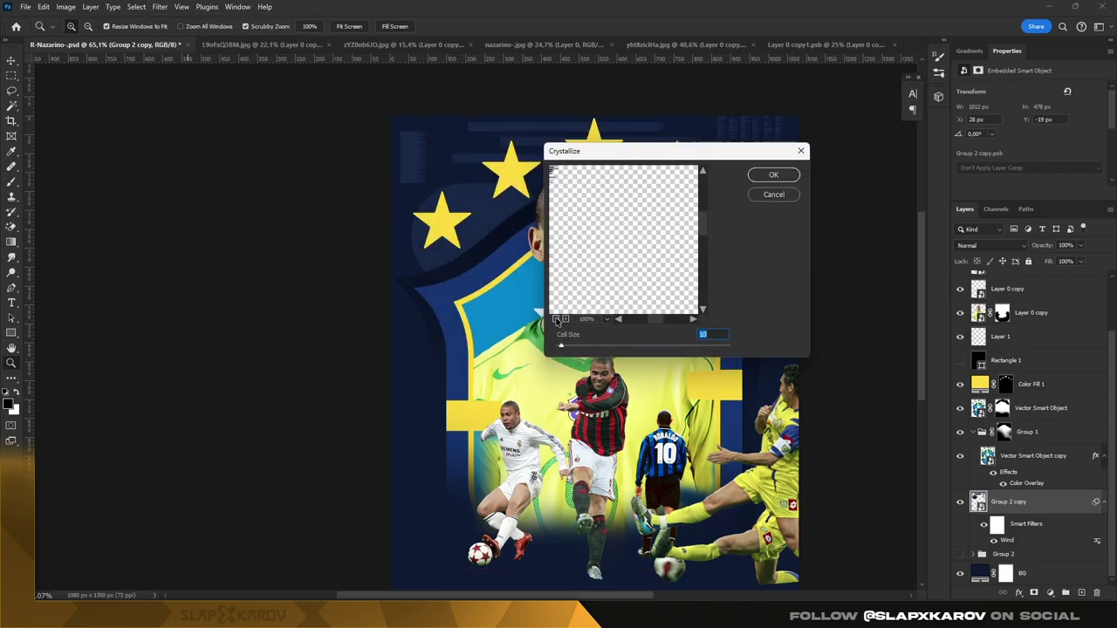
left_click_drag(562, 347, 574, 353)
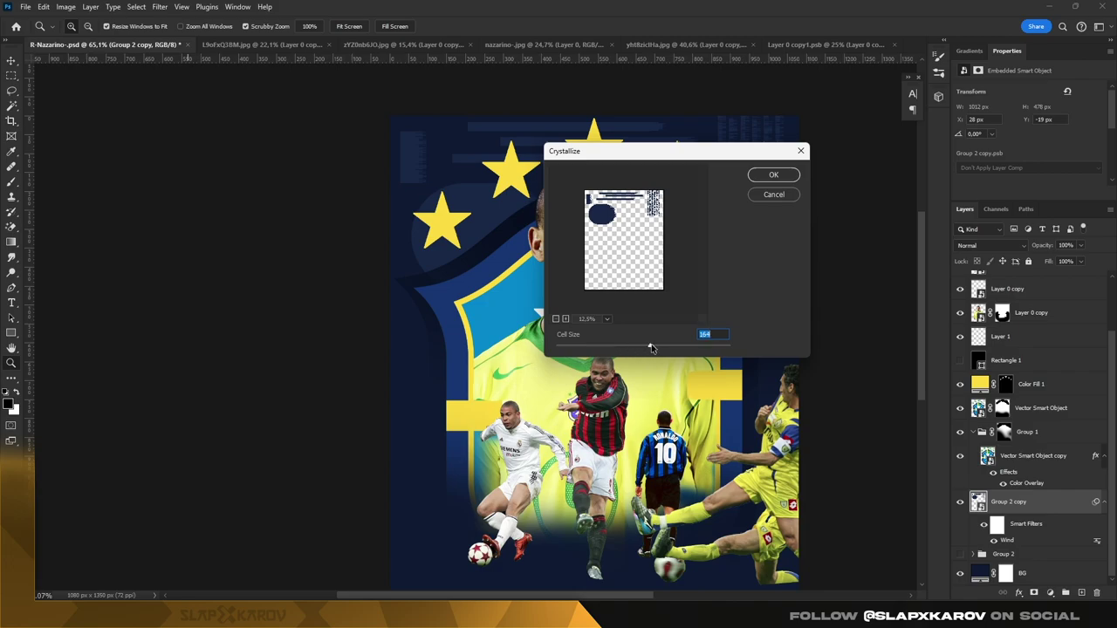
left_click(767, 178)
left_click(159, 7)
mouse_move(173, 223)
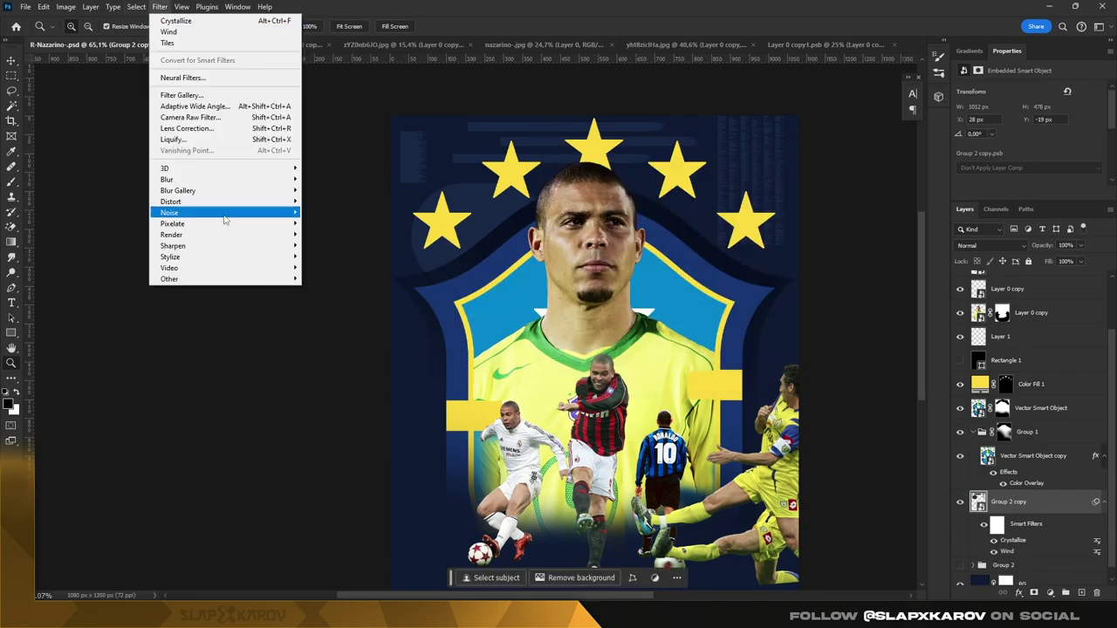
Step: Preview Mezzotint with Medium Dots, Medium Strokes and Long Strokes, then cancel it
left_click(337, 268)
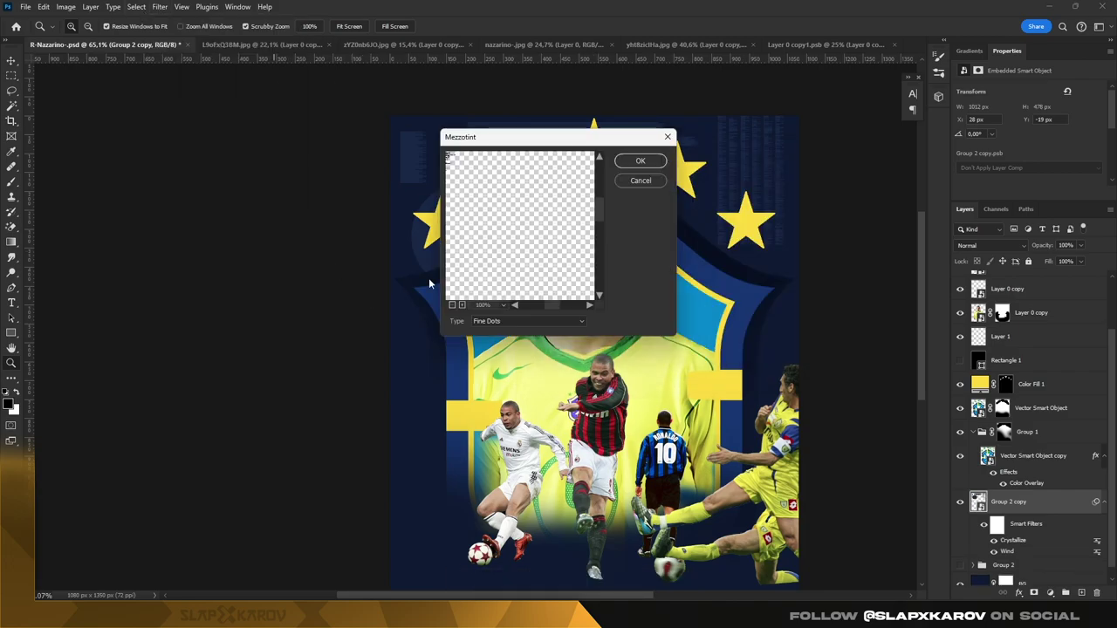
left_click(527, 315)
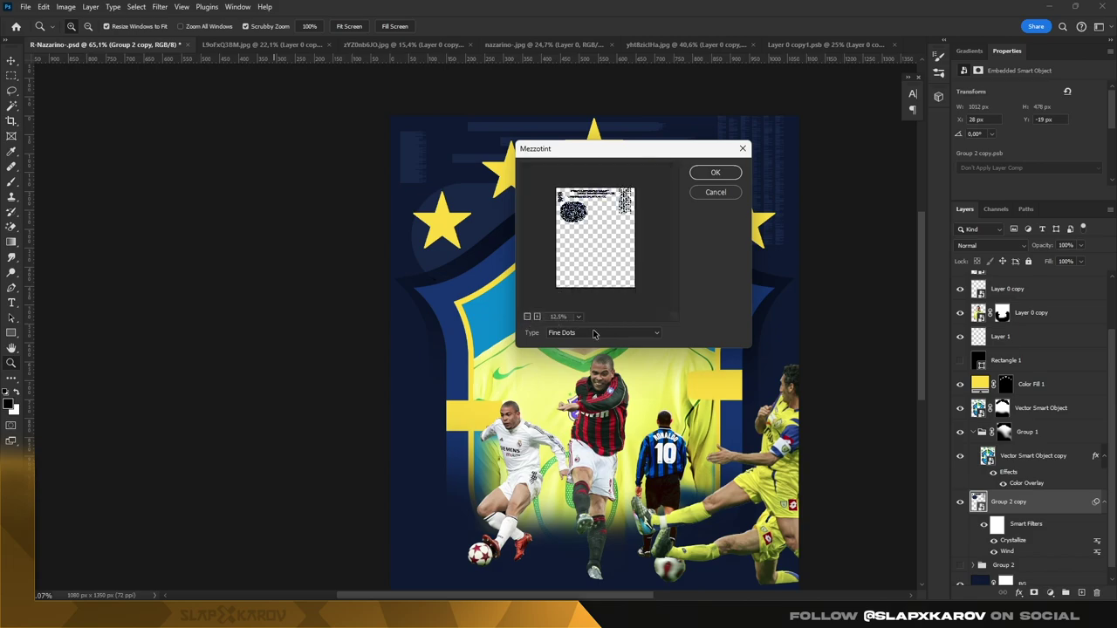
left_click(596, 334)
left_click(586, 352)
left_click(586, 332)
left_click(587, 432)
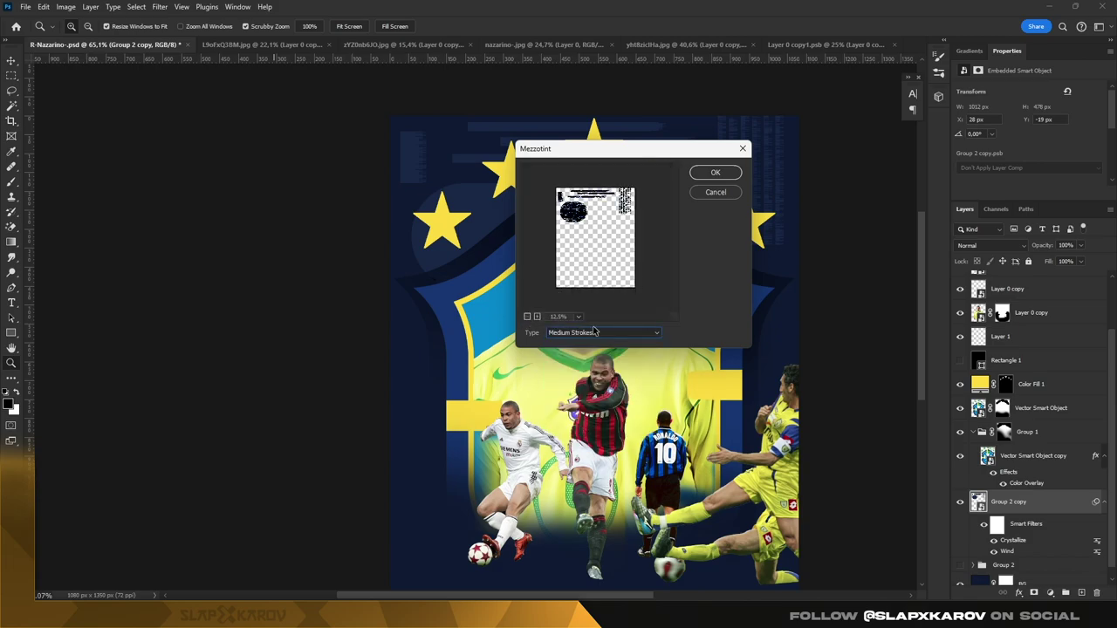
left_click(596, 333)
left_click(586, 441)
left_click(742, 150)
mouse_move(210, 224)
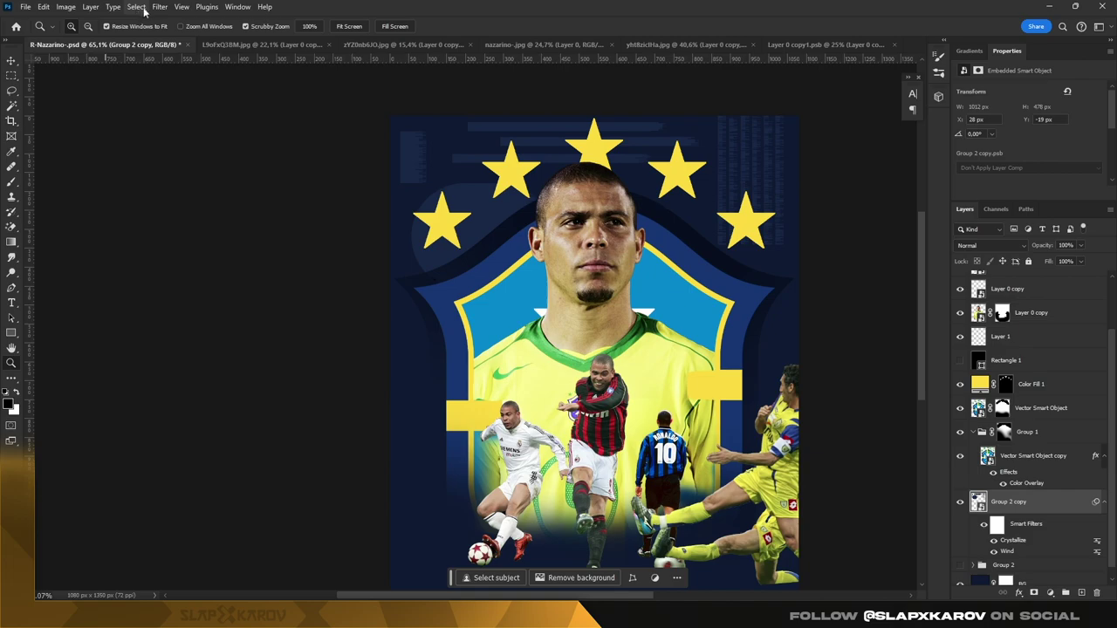
left_click(160, 6)
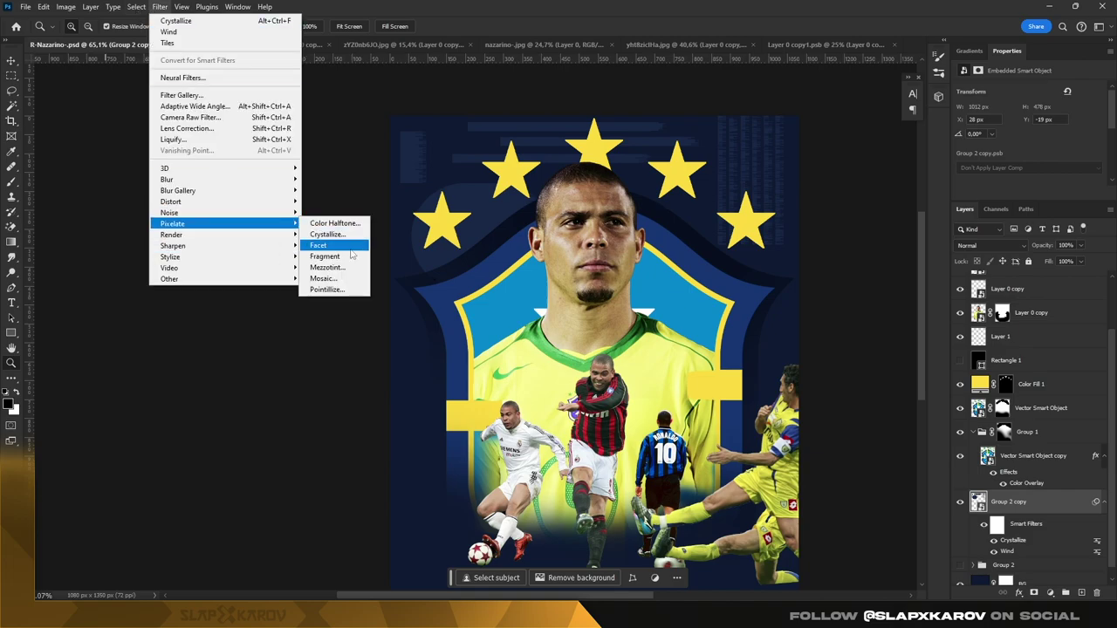
mouse_move(222, 201)
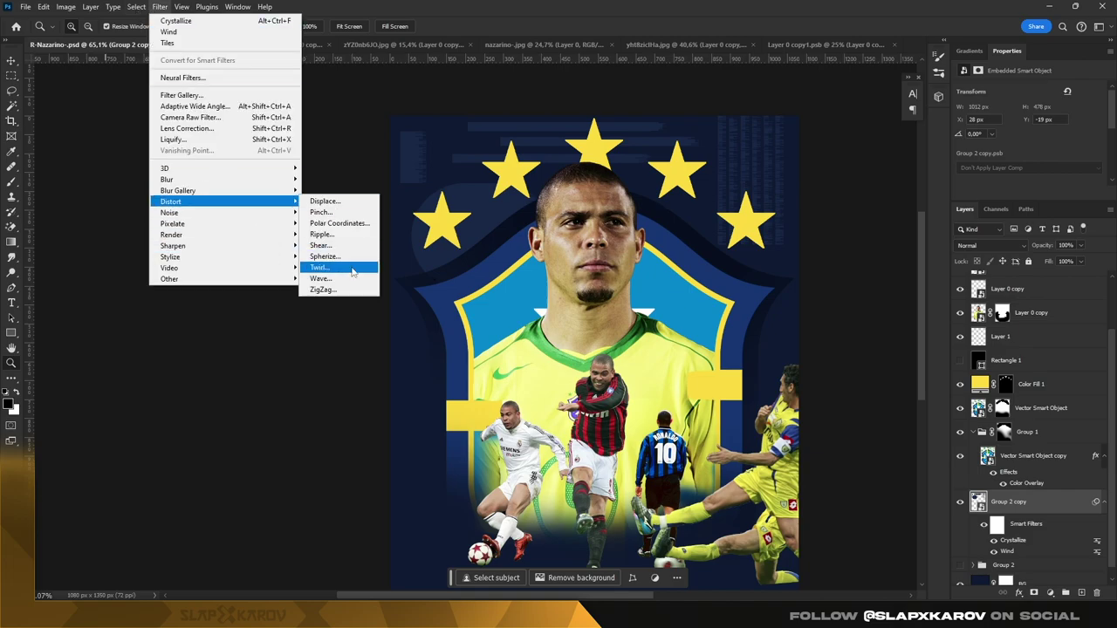
Step: Preview a ZigZag distortion with 17 ridges, Out From Center, then discard it
left_click(339, 290)
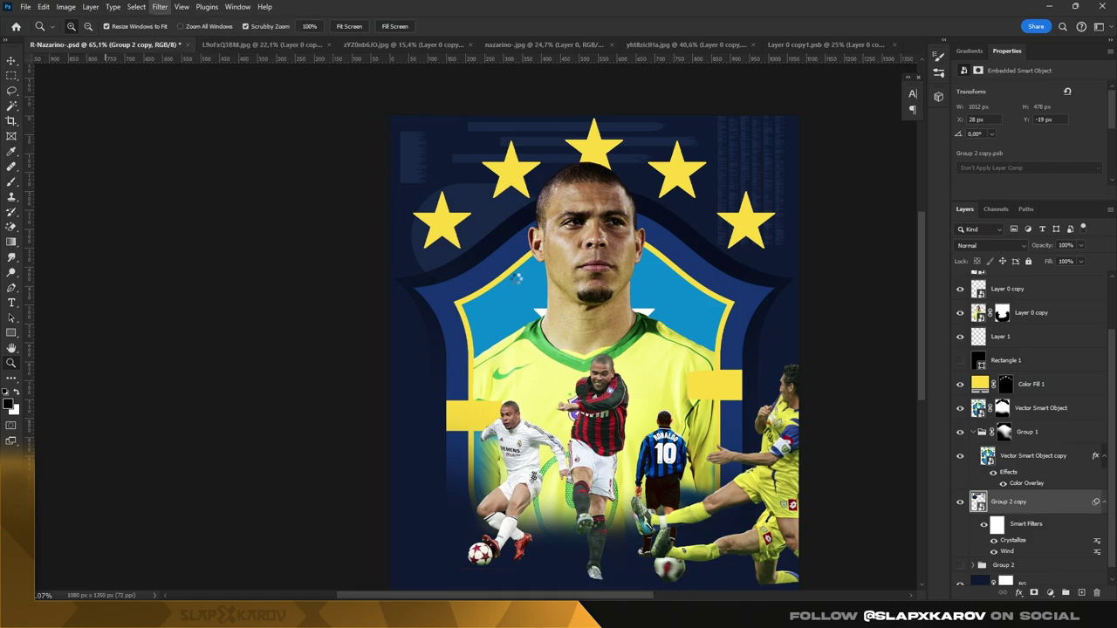
left_click(743, 317)
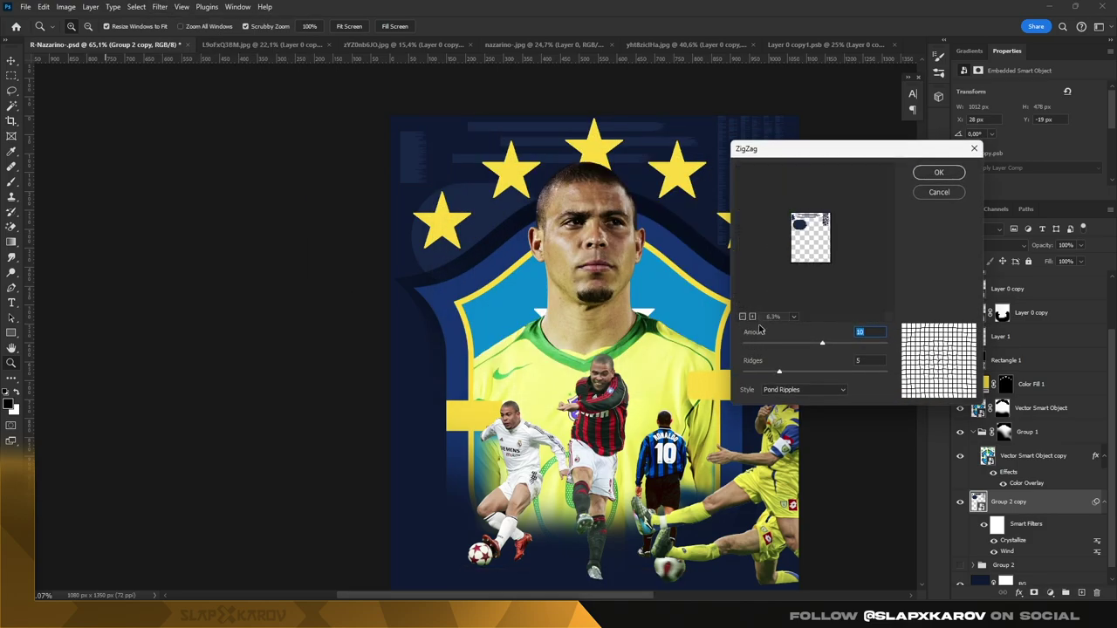
mouse_move(822, 346)
left_mouse_down()
mouse_move(853, 347)
mouse_move(743, 372)
left_mouse_up()
key("Tab")
type("17")
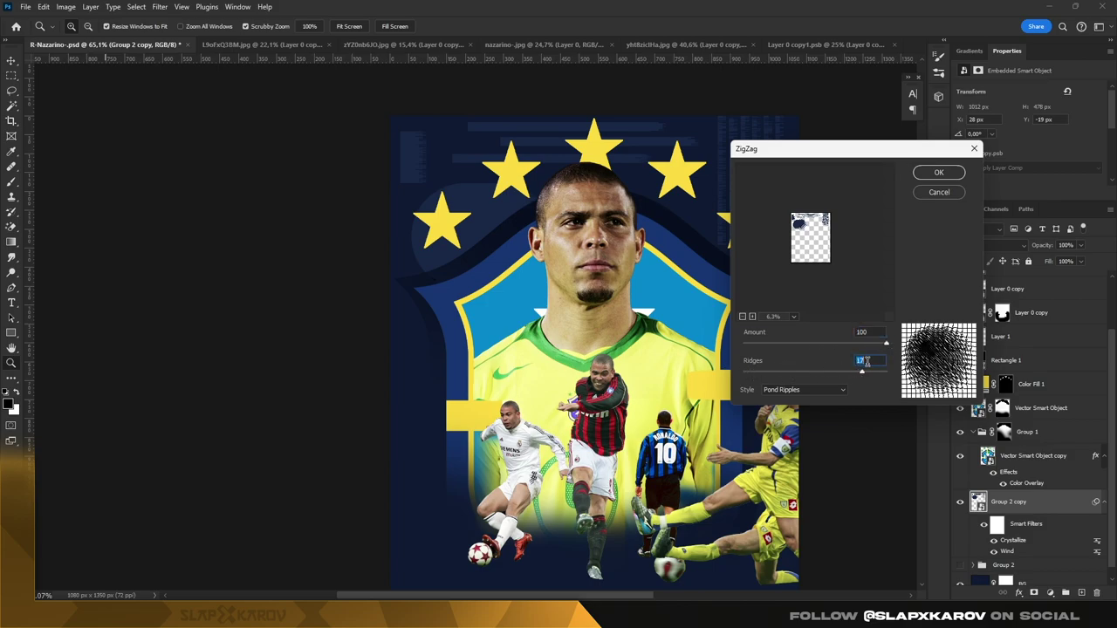
left_click(803, 389)
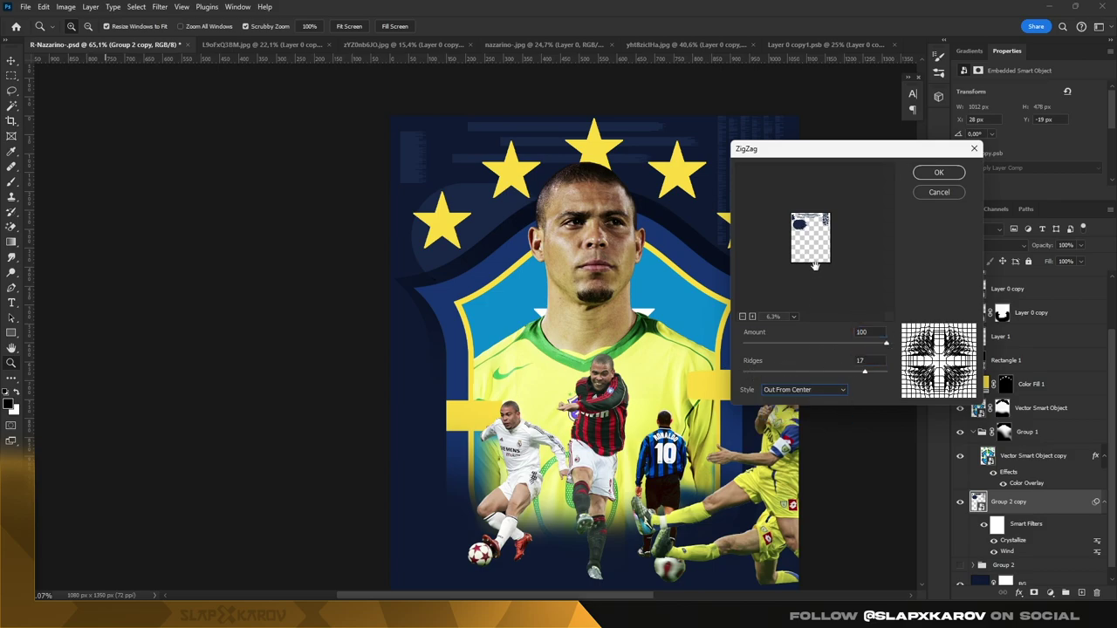
left_click(870, 332)
type("-60")
left_click(940, 172)
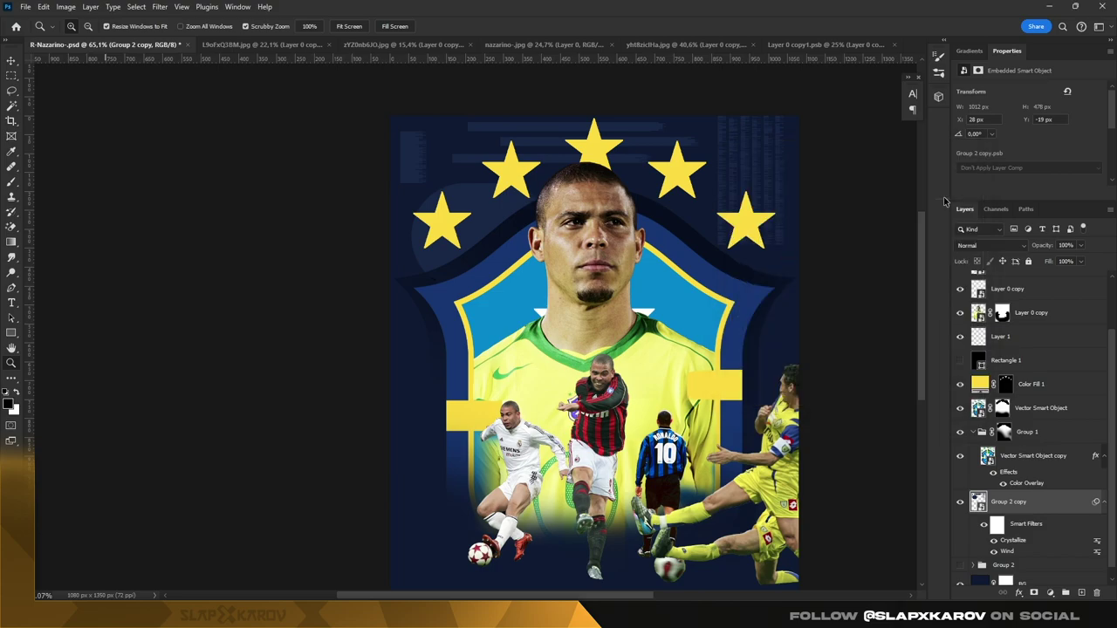
Step: Preview a Wave distortion with fewer generators
left_click(163, 9)
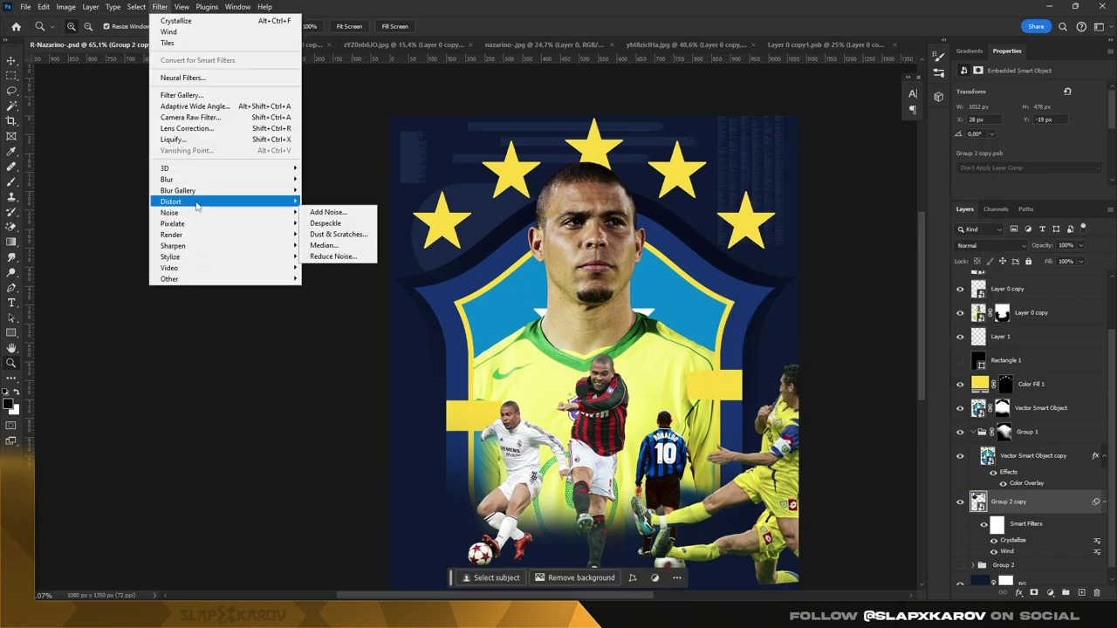
mouse_move(171, 202)
left_click(341, 280)
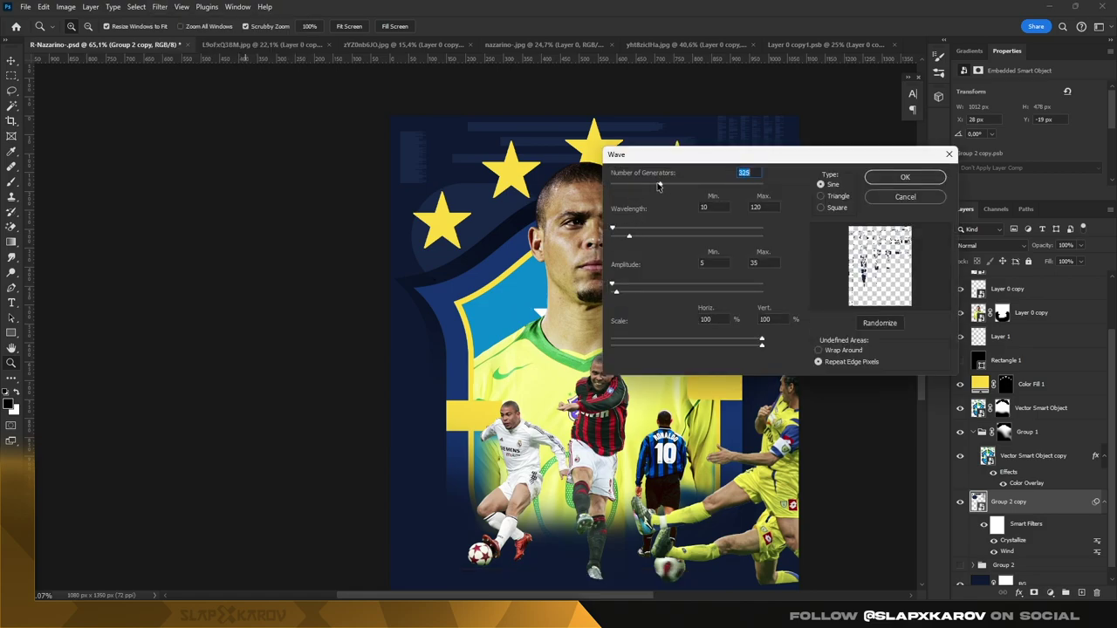
left_click_drag(622, 187, 615, 189)
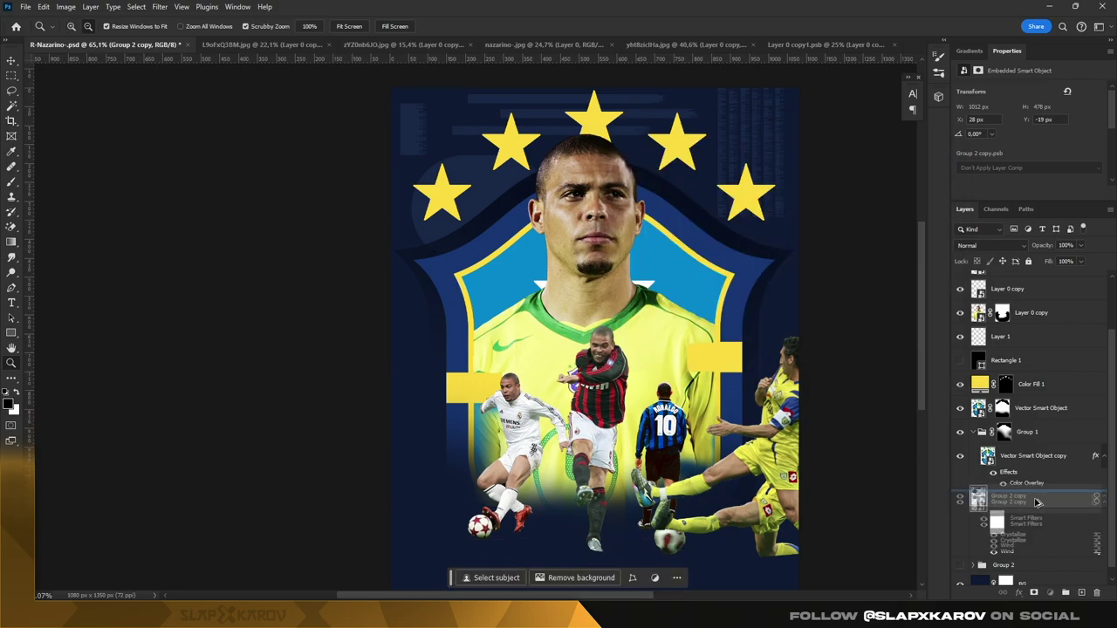
Step: Apply Wave to Group 2 copy 2: 117 generators, wavelength 1–21, amplitude 1–2
left_click(160, 6)
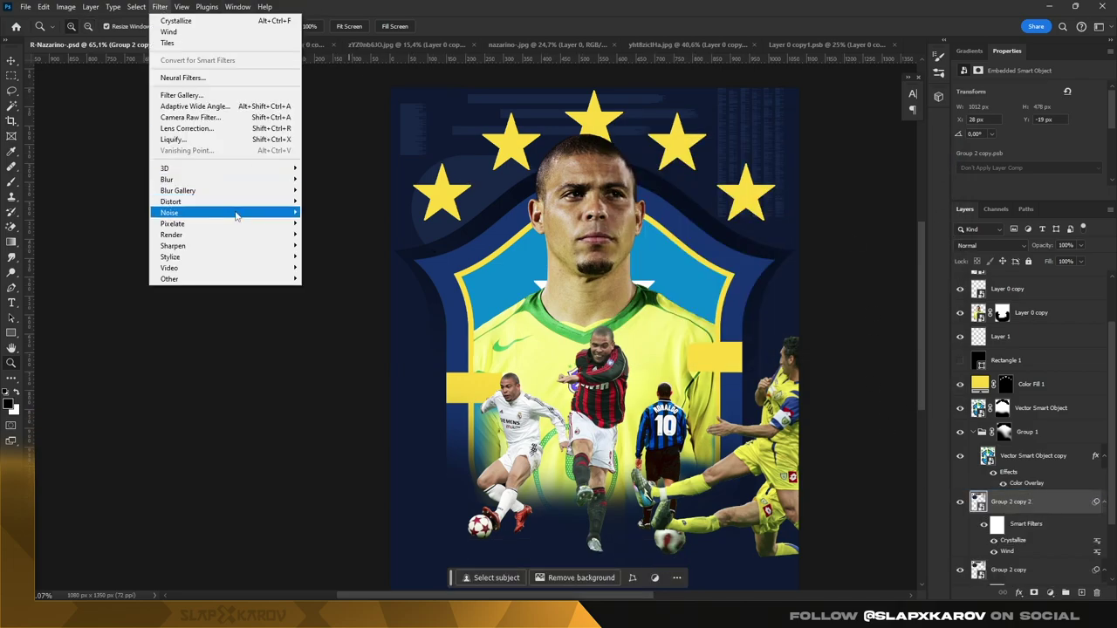
mouse_move(171, 201)
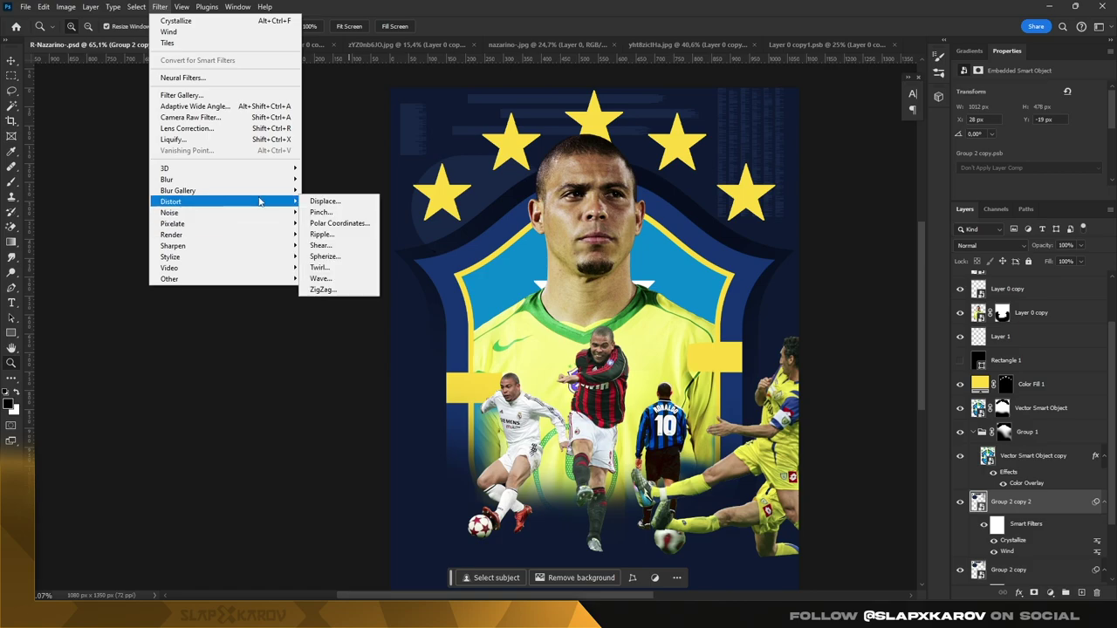
left_click(350, 281)
left_click_drag(624, 190, 630, 190)
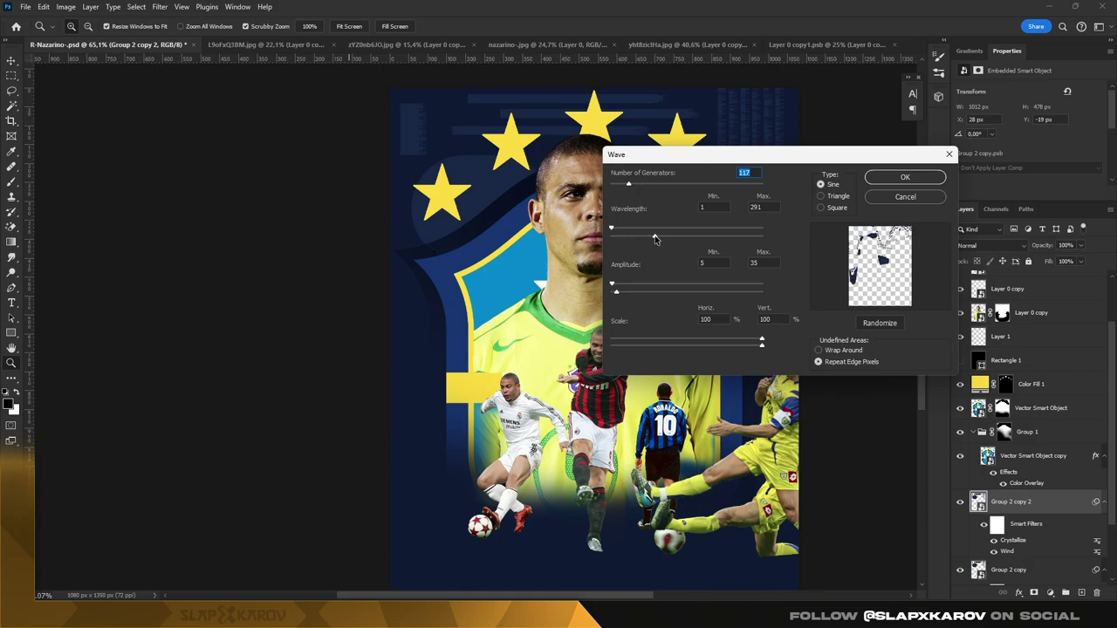
left_click_drag(655, 239, 614, 240)
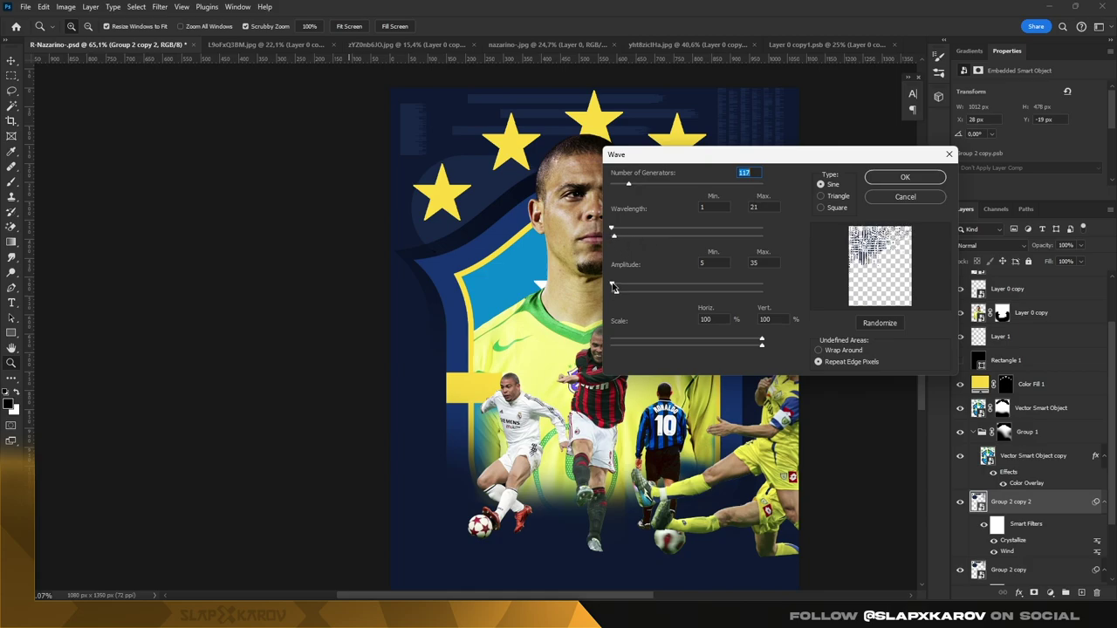
left_click_drag(614, 288, 612, 292)
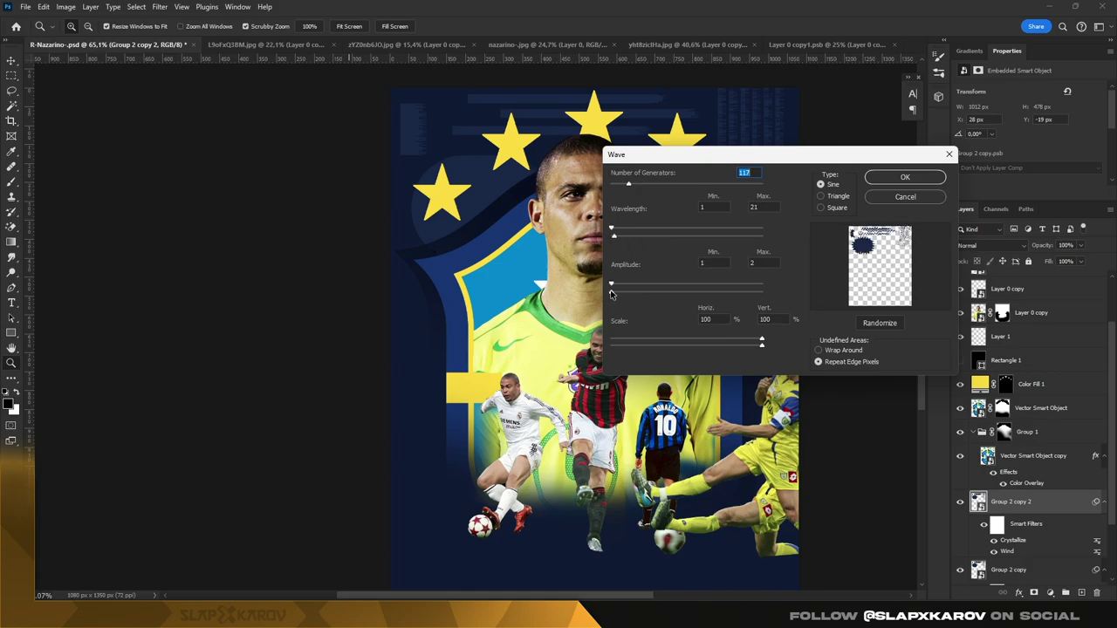
left_click(927, 176)
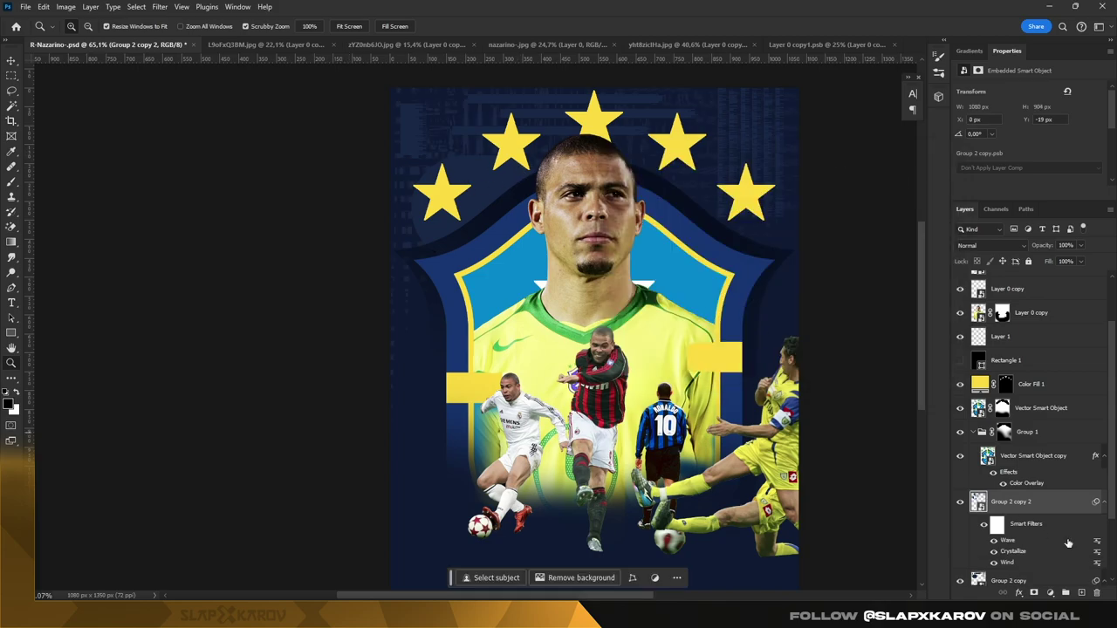
scroll(1068, 543, "down", 3)
Step: Add a navy Color Overlay effect to Group 2 copy 2
left_click_drag(454, 143, 480, 150)
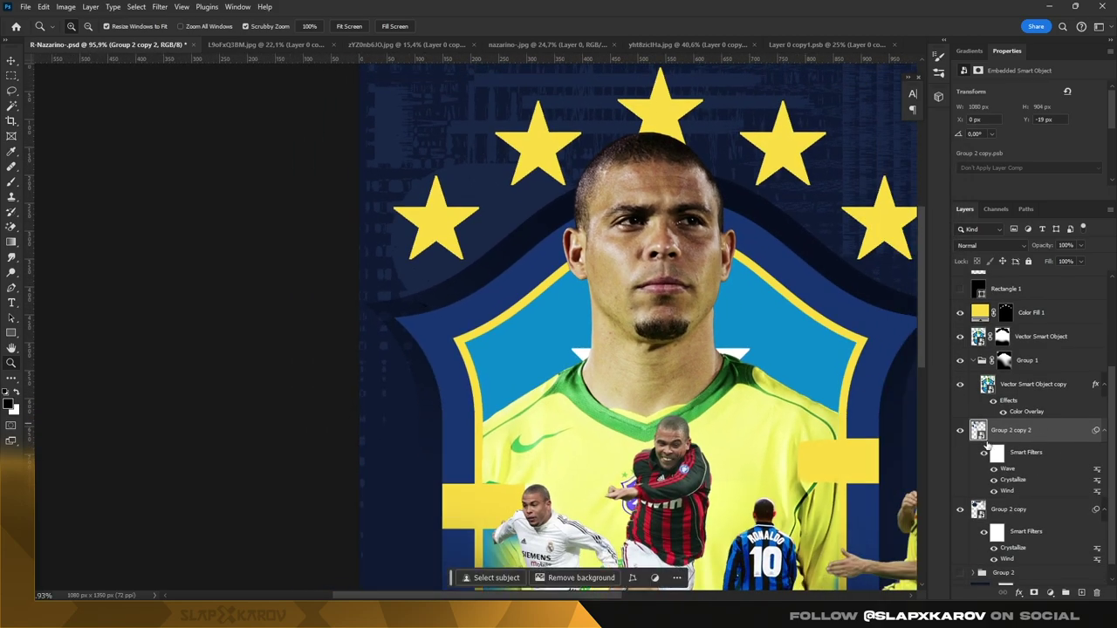
double_click(1085, 435)
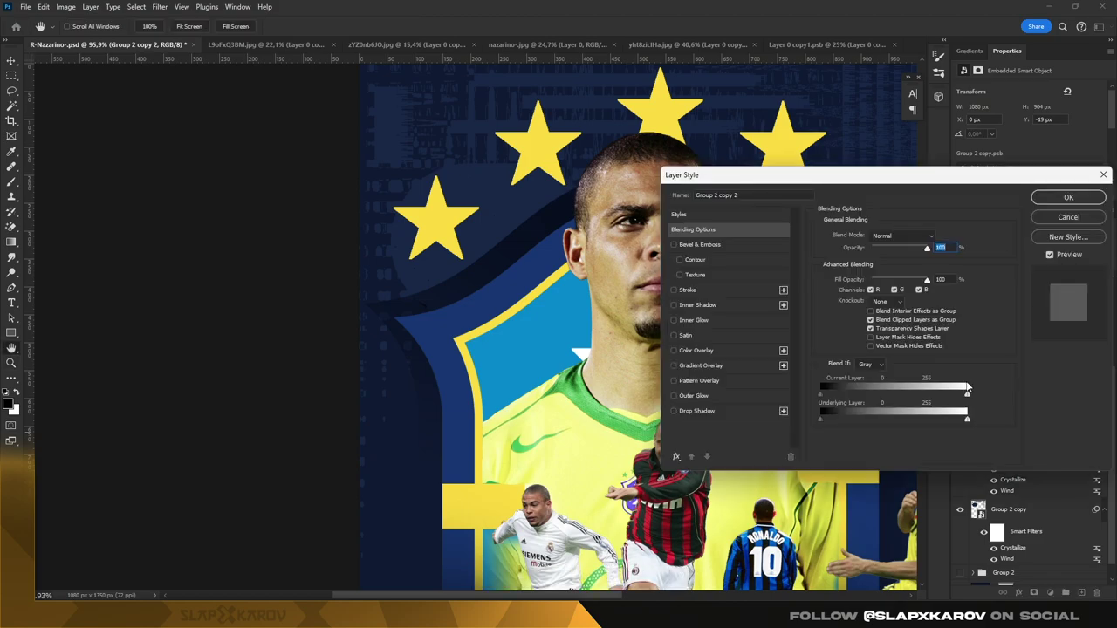
left_click(697, 351)
left_click(938, 236)
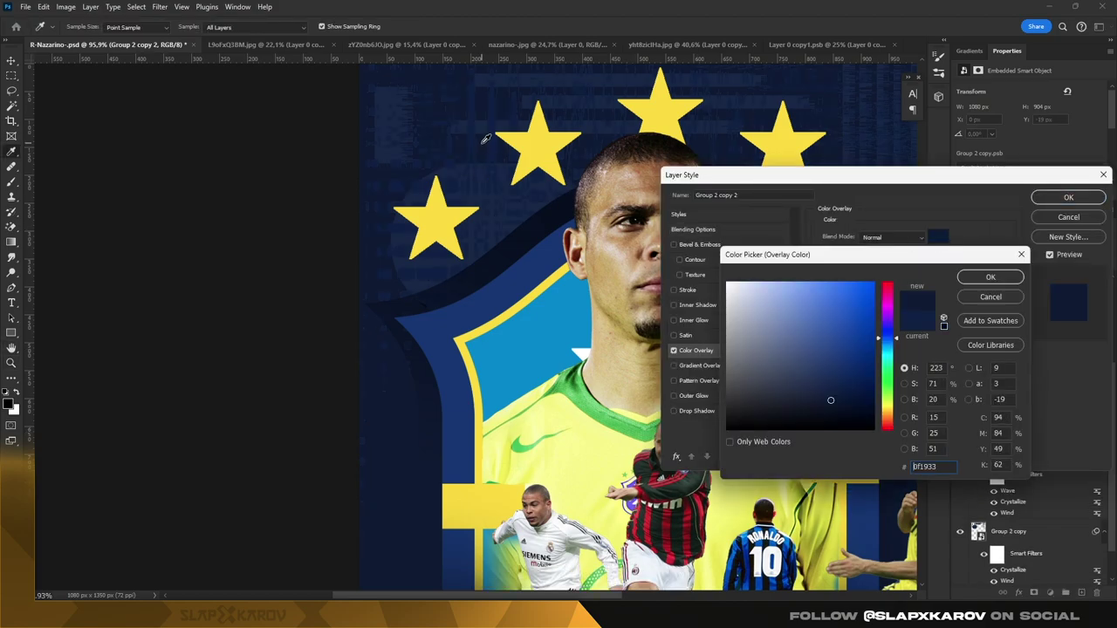
left_click_drag(831, 396, 831, 369)
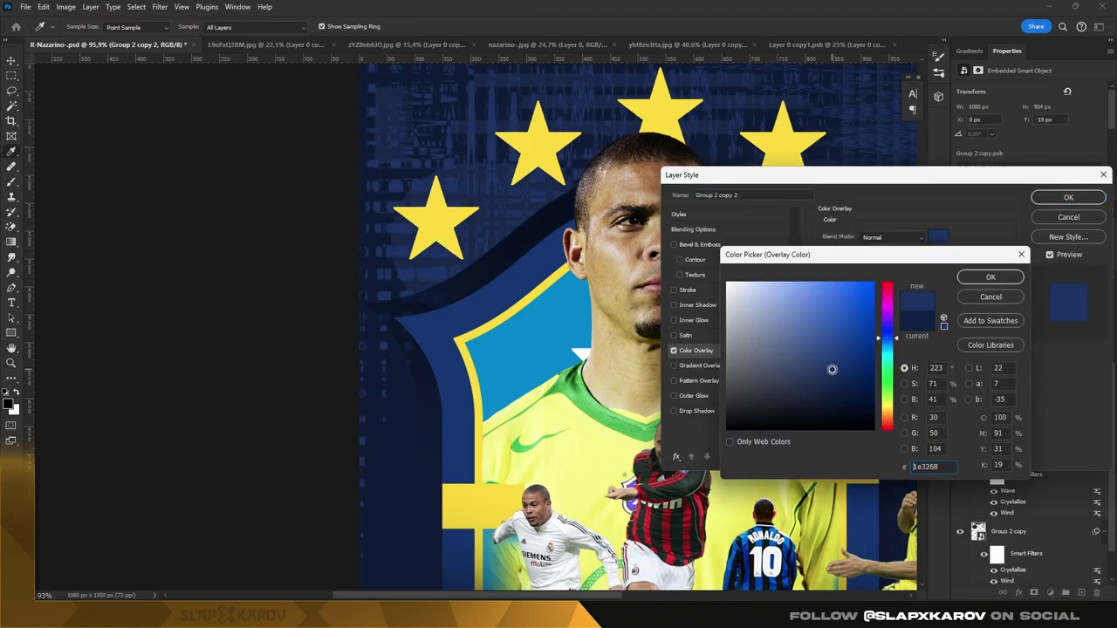
left_click(991, 278)
key("Return")
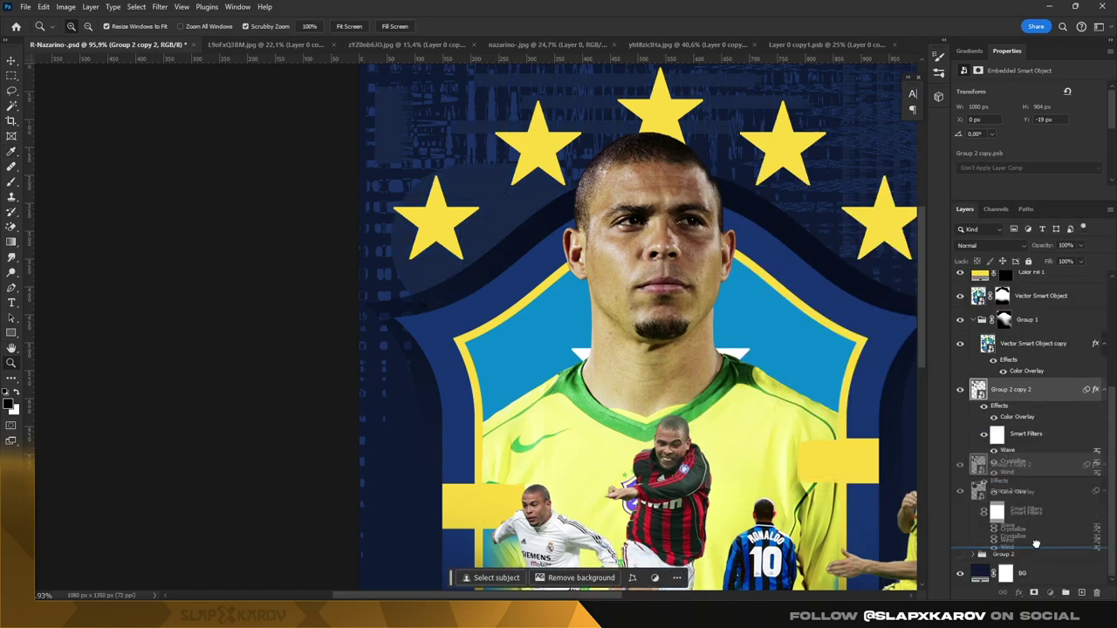
Step: Move Group 2 copy 2 below Group 2 copy and darken its overlay to #0b1328
mouse_move(523, 160)
left_mouse_down()
mouse_move(442, 160)
mouse_move(589, 125)
mouse_move(672, 182)
left_mouse_up()
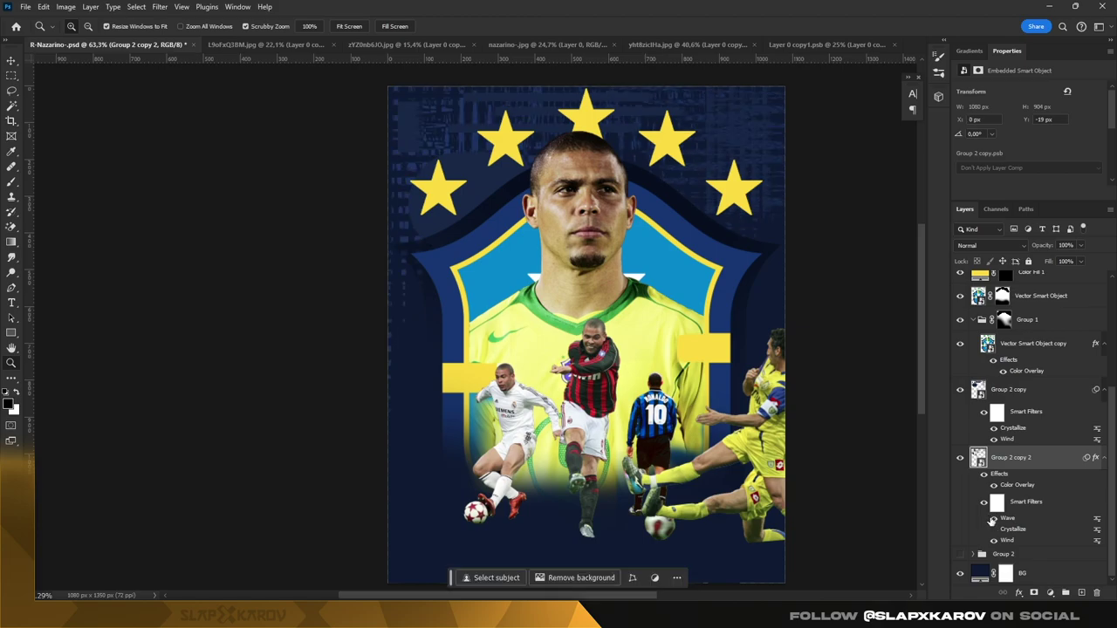
double_click(1021, 485)
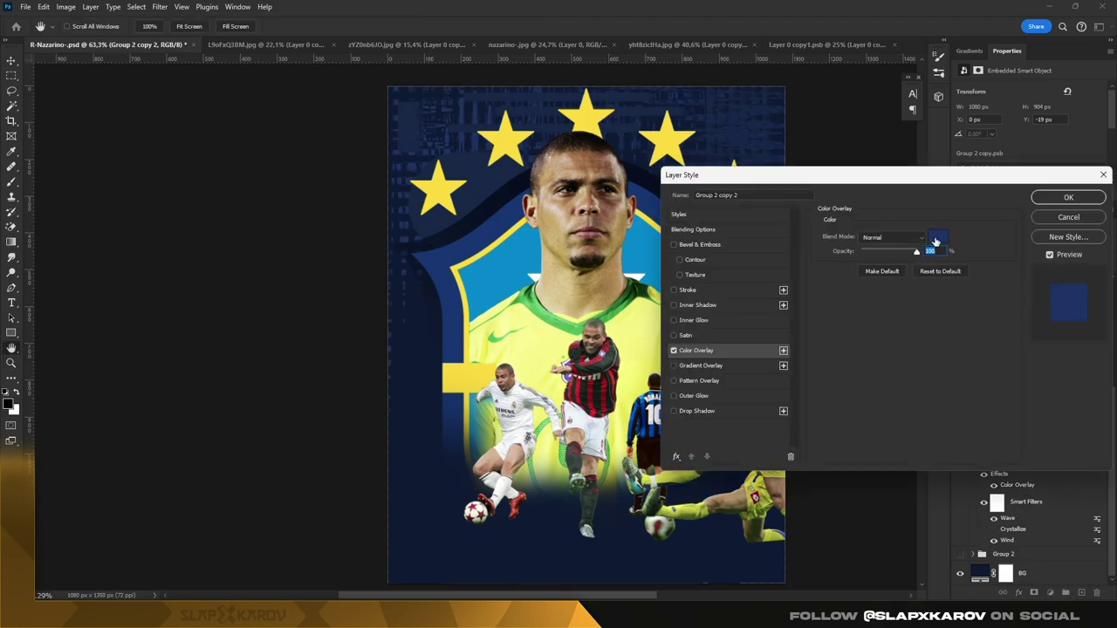
left_click(937, 236)
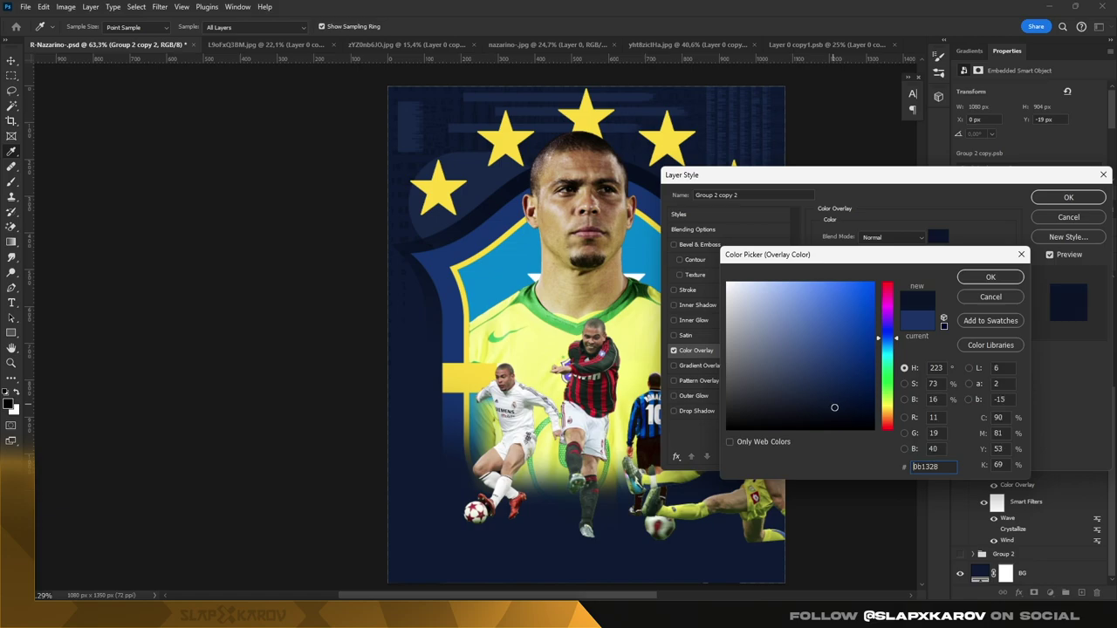
left_click(980, 280)
left_click(1068, 198)
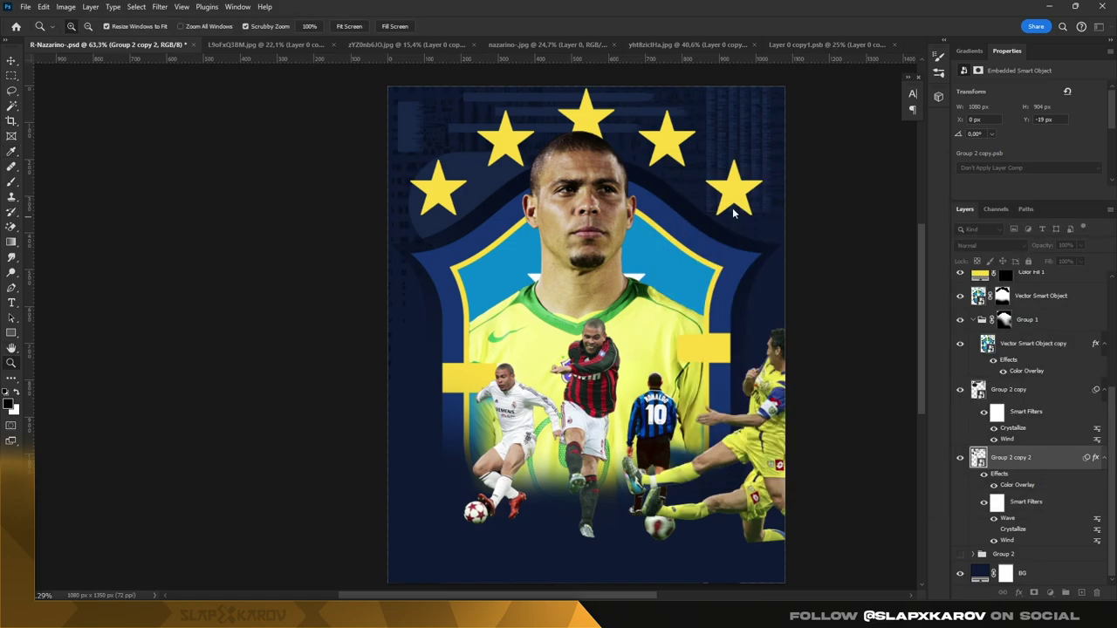
Step: Select Group 2 copy and hide it
key("z")
left_click(1019, 399)
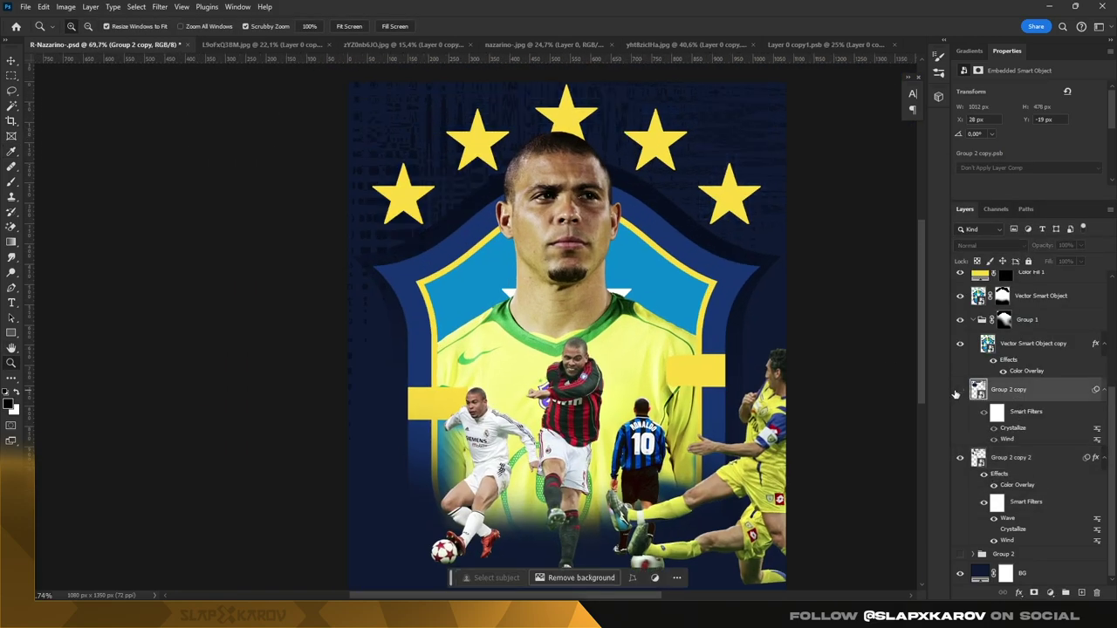
left_click_drag(408, 214, 478, 230)
scroll(477, 230, "down", 5)
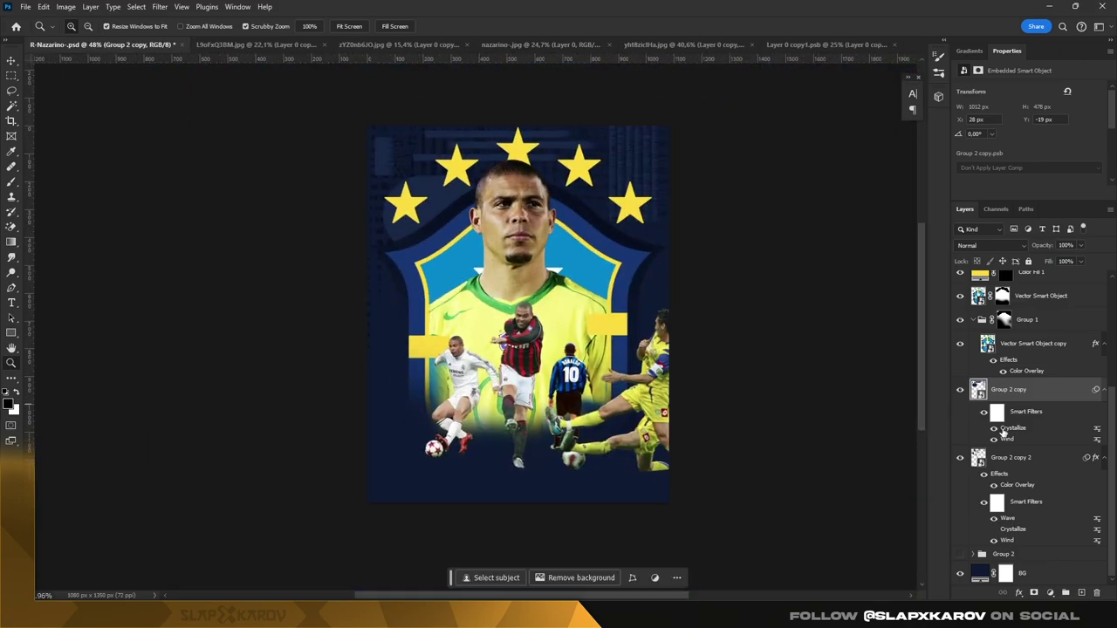
scroll(598, 214, "up", 2)
scroll(598, 214, "down", 3)
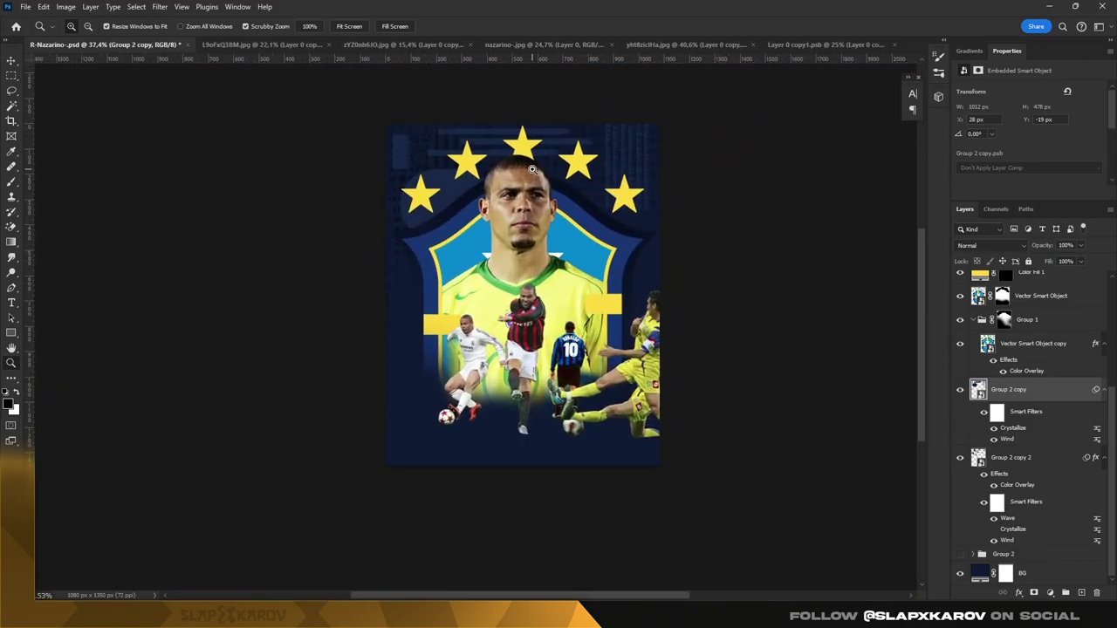
scroll(599, 214, "up", 1)
scroll(673, 251, "up", 1)
scroll(673, 251, "up", 2)
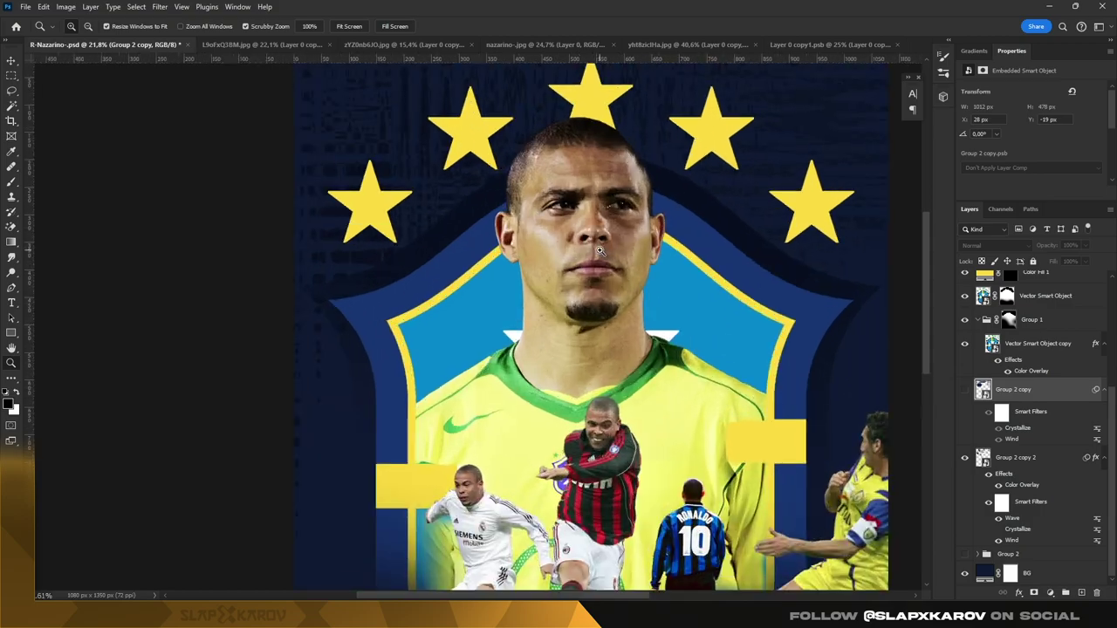
scroll(674, 251, "down", 3)
scroll(673, 252, "up", 3)
scroll(689, 209, "down", 1)
scroll(664, 174, "down", 2)
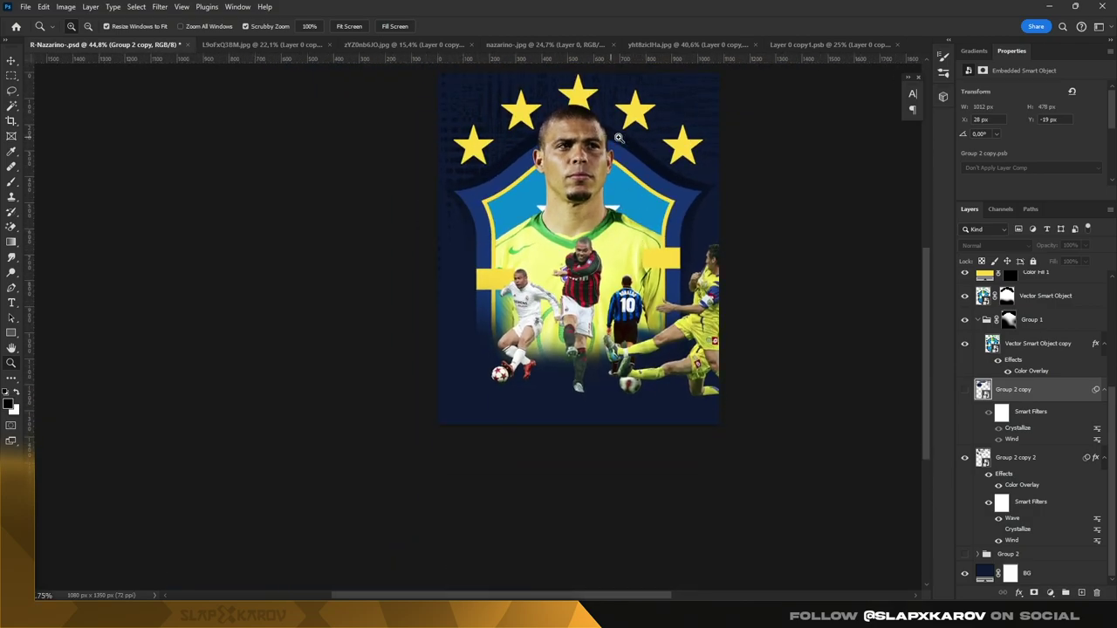
scroll(631, 133, "up", 1)
Step: Give Color Fill 1 a #fcdc02 Outer Glow at 24% opacity, wider spread, 23% range
left_click(1039, 272)
double_click(1069, 273)
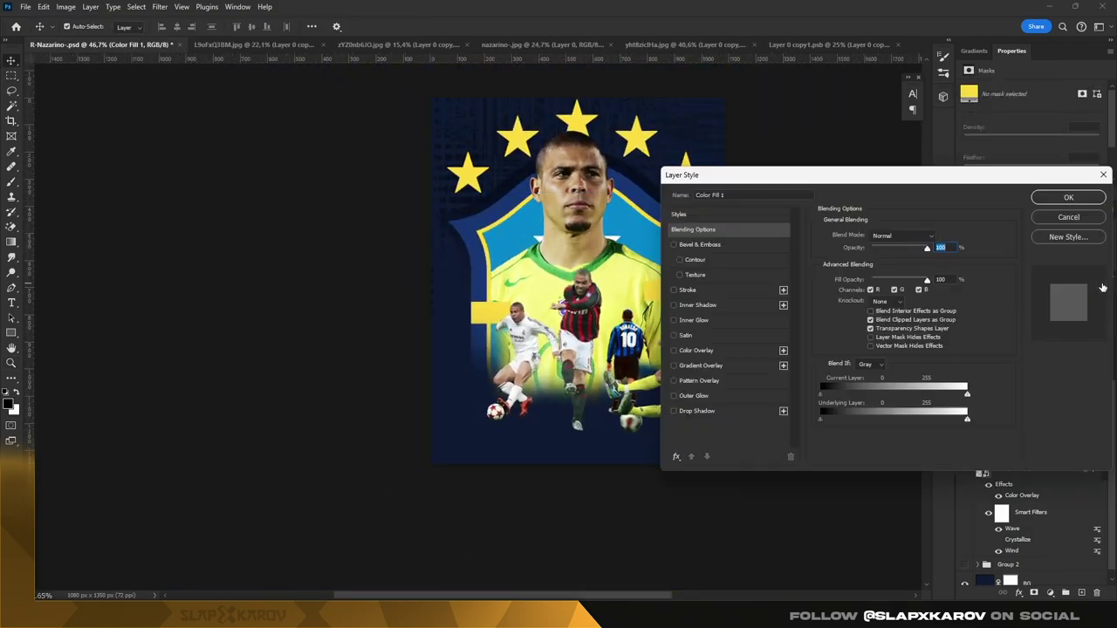
left_click(680, 396)
left_click(881, 285)
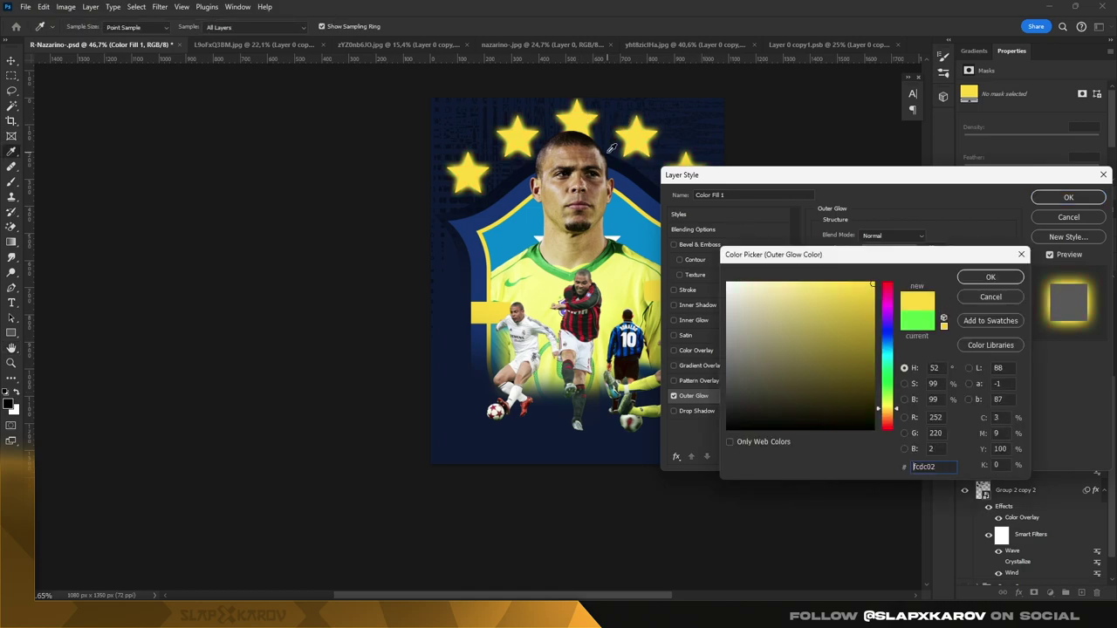
left_click(993, 279)
left_click(892, 236)
left_click_drag(905, 250, 876, 252)
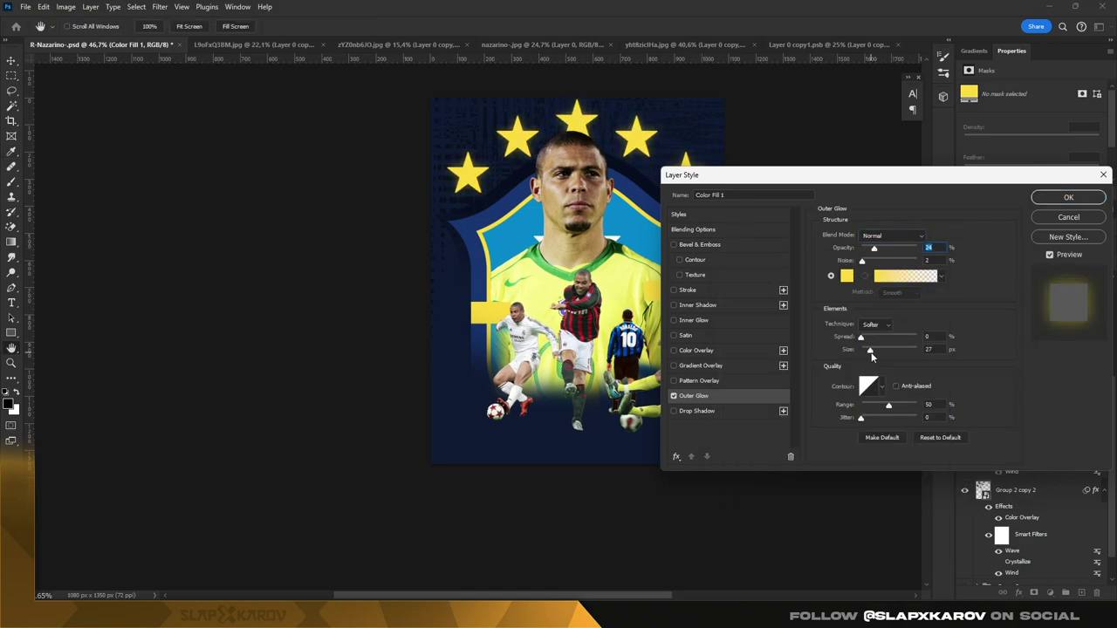
left_click_drag(862, 339, 867, 340)
left_click_drag(888, 408, 877, 409)
left_click(1070, 197)
key("z")
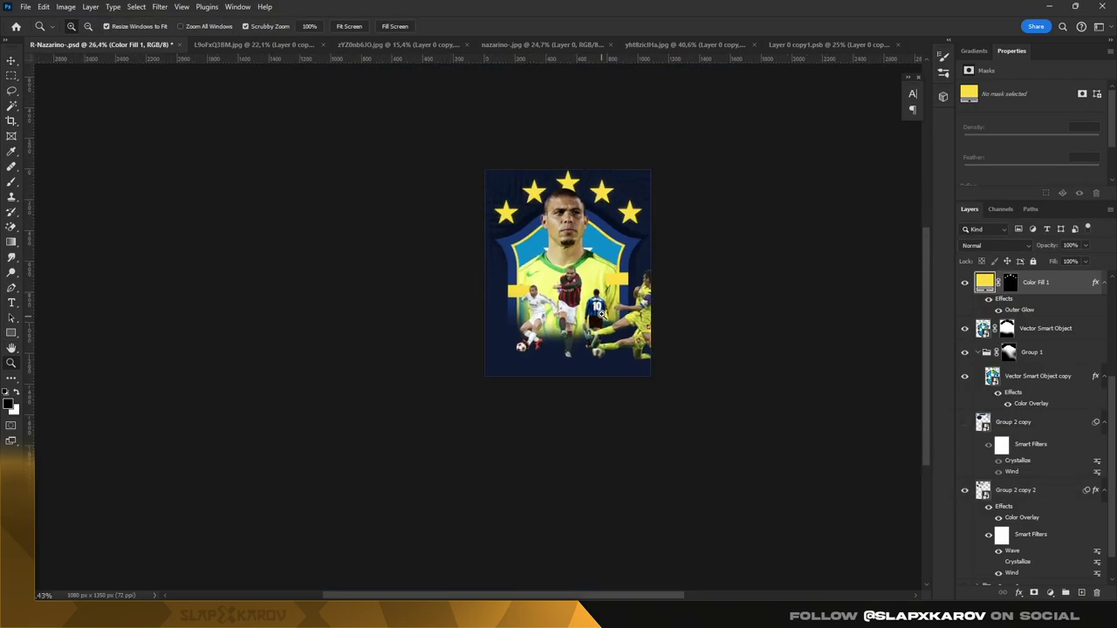
mouse_move(576, 180)
left_mouse_down()
mouse_move(635, 284)
mouse_move(602, 284)
mouse_move(714, 303)
mouse_move(682, 329)
left_mouse_up()
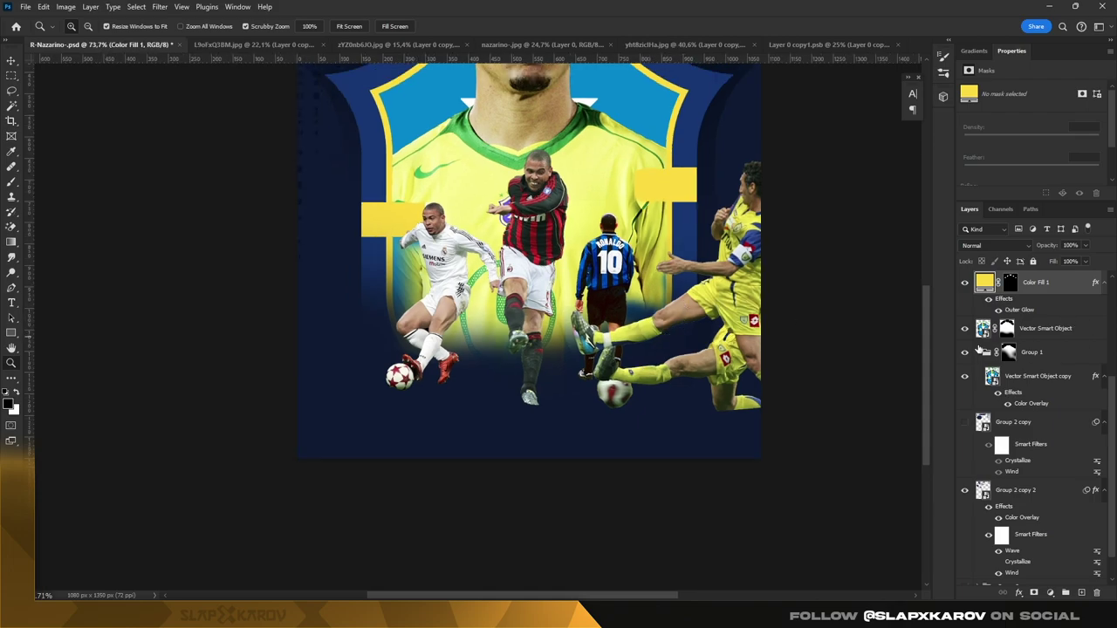
Step: Briefly show and re-hide the black rectangle layer, then reframe the poster
scroll(1003, 349, "up", 3)
left_click(1012, 415)
left_click(964, 415)
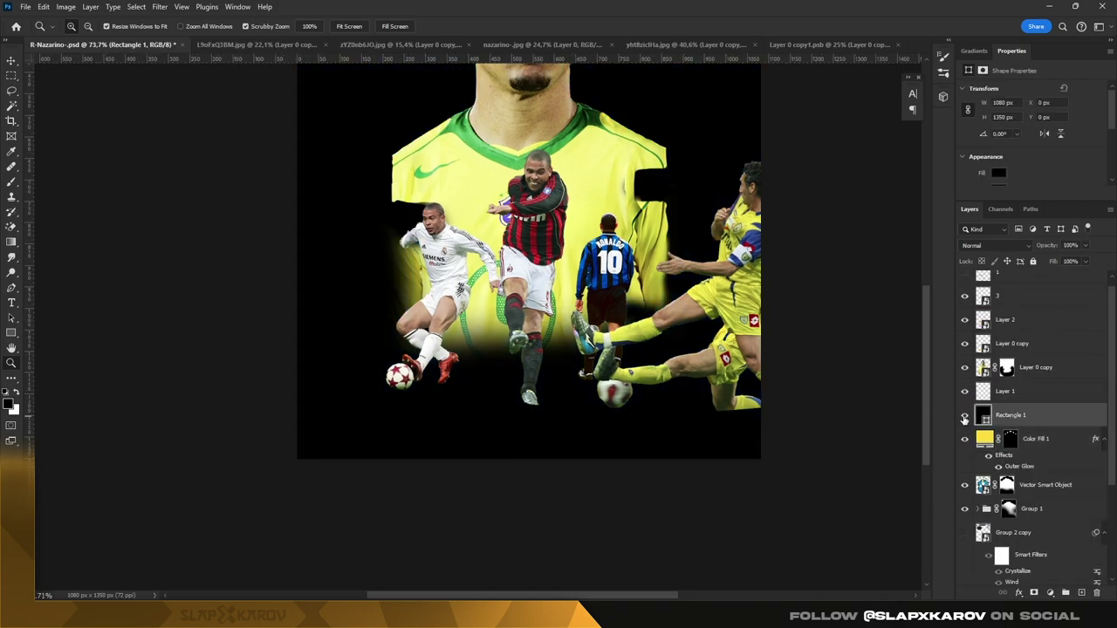
left_click_drag(873, 323, 811, 320)
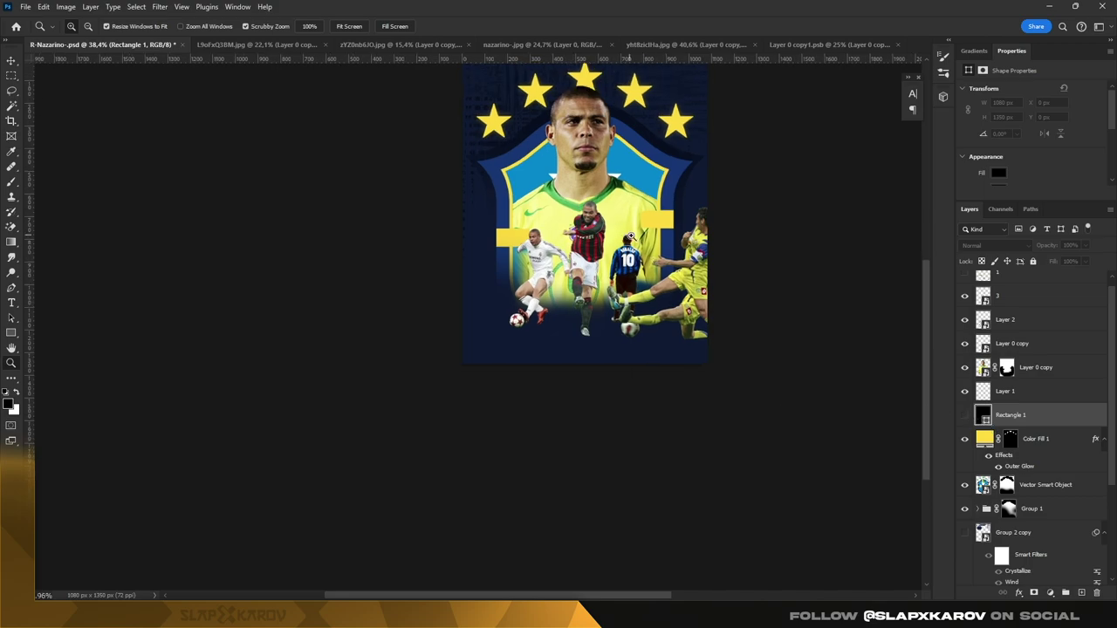
left_click_drag(615, 73, 645, 74)
Step: Draw a slanted Polygonal Lasso selection across the bottom of the poster
left_click(11, 106)
left_click(12, 90)
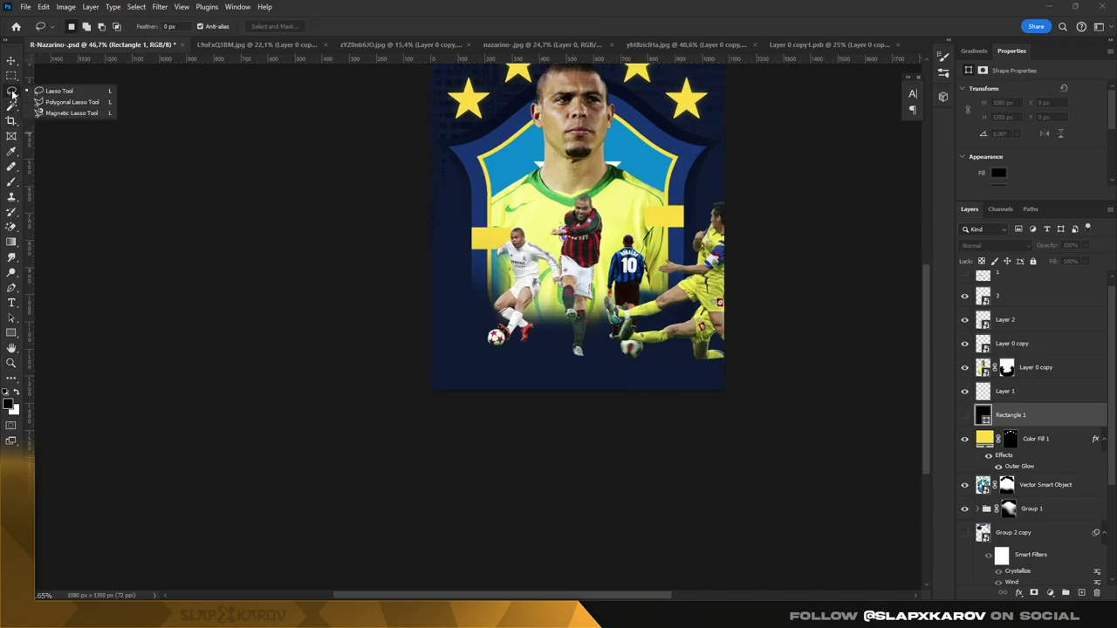
left_click(66, 101)
left_click(784, 262)
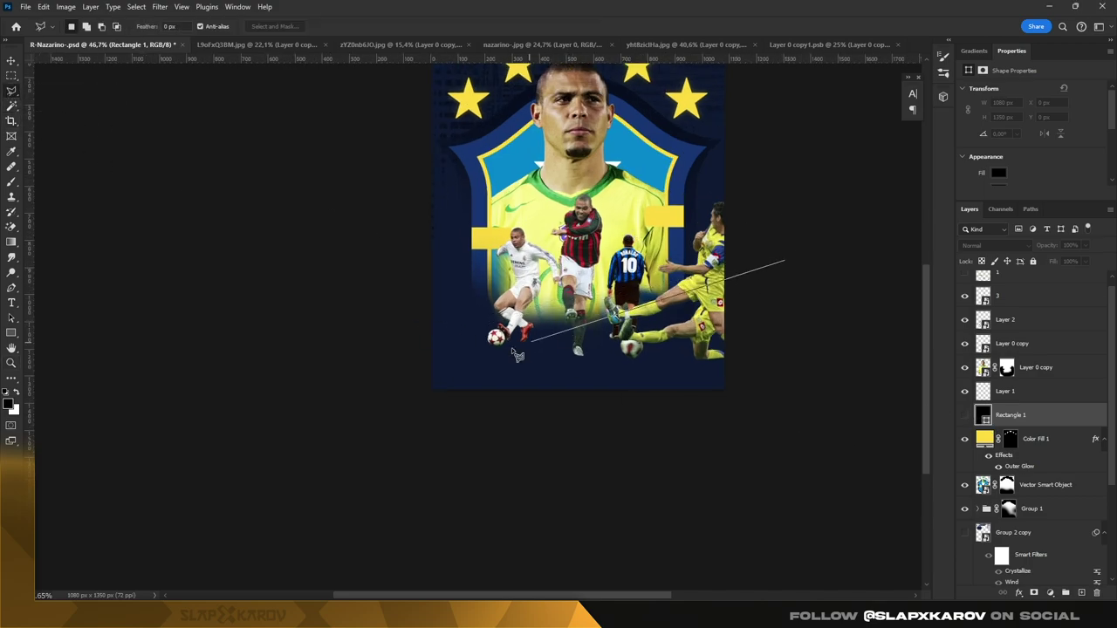
left_click(323, 456)
left_click(843, 451)
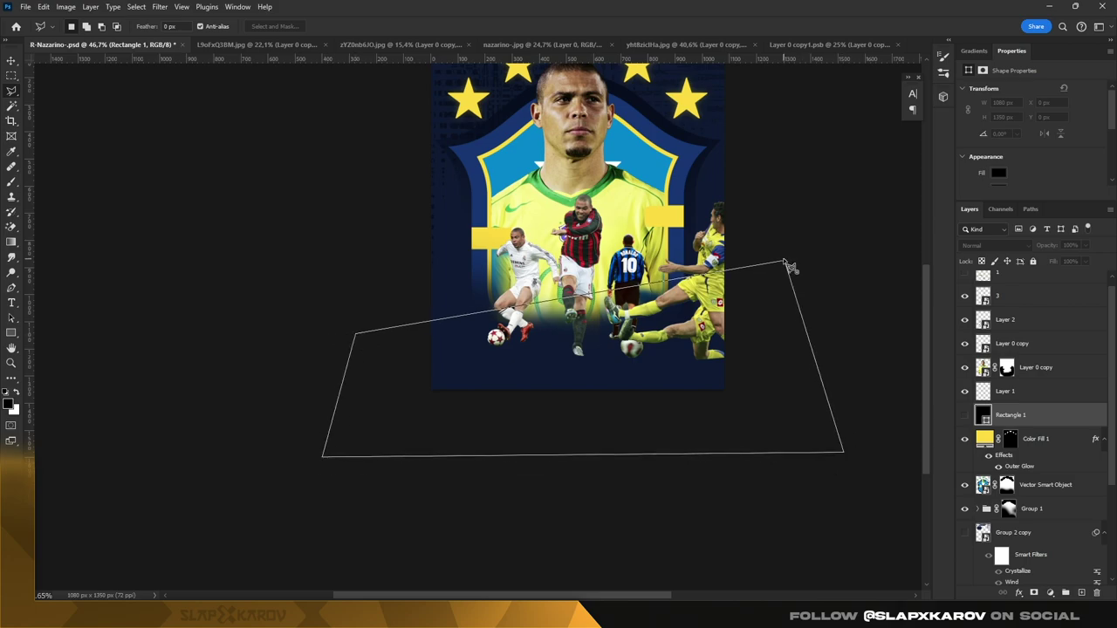
left_click(784, 263)
Step: Fill the selection with a #68c927 Solid Color layer and raise it in the stack
left_click(1050, 593)
left_click(1030, 394)
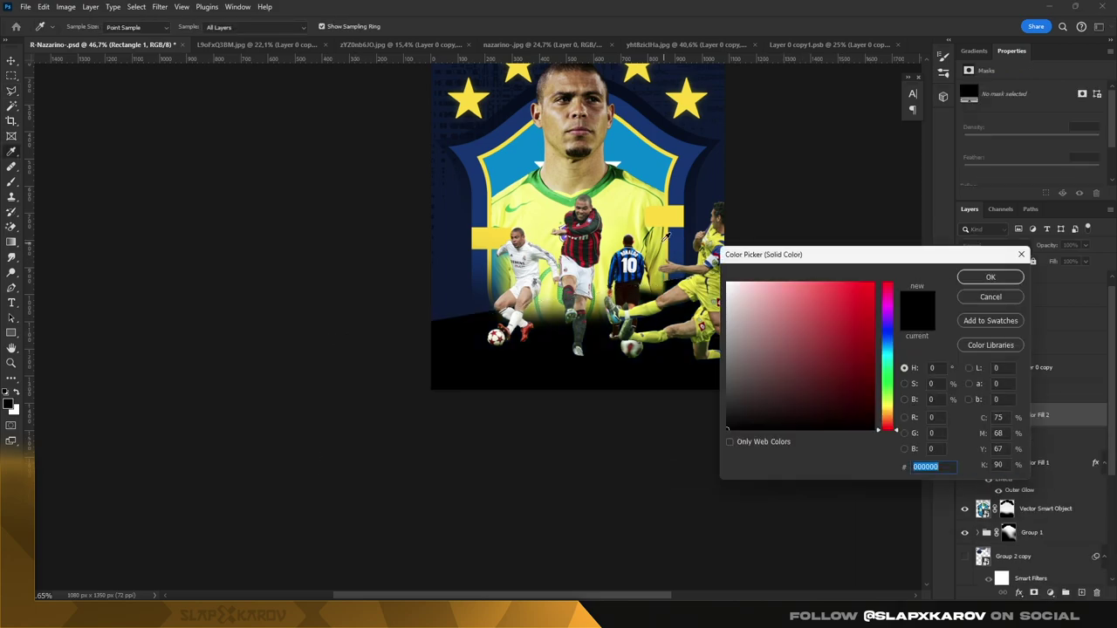
left_click_drag(888, 404, 888, 391)
left_click(846, 313)
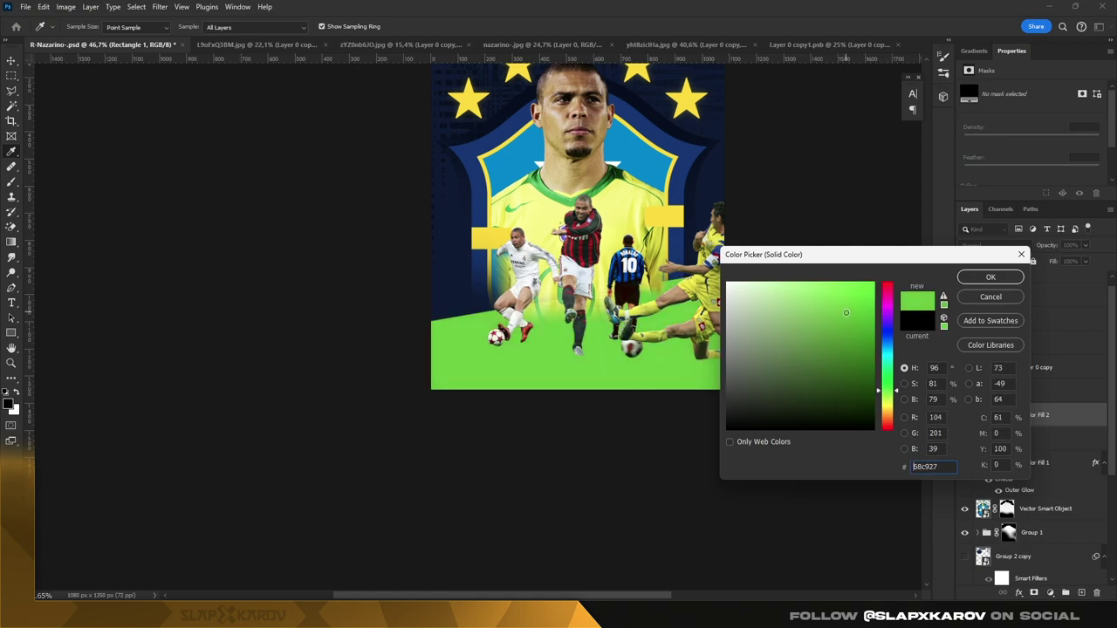
left_click(990, 278)
left_click_drag(1035, 416, 1036, 379)
key("z")
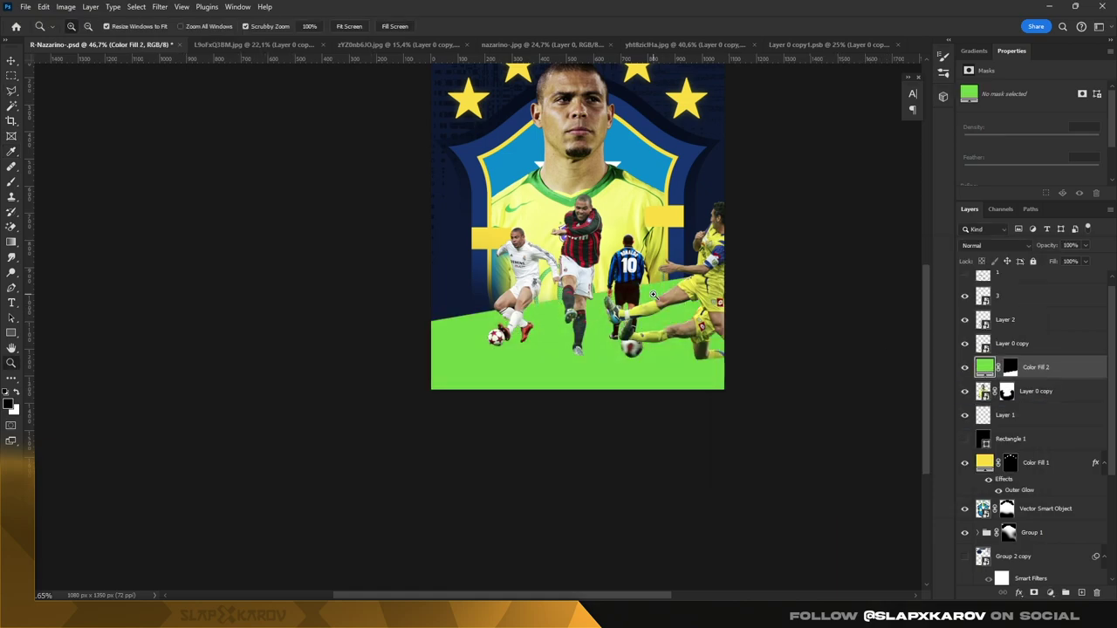
left_click_drag(650, 322, 665, 322)
Step: Try rotating the green fill with Free Transform, cancel it, and hide the guides
key("ctrl+t")
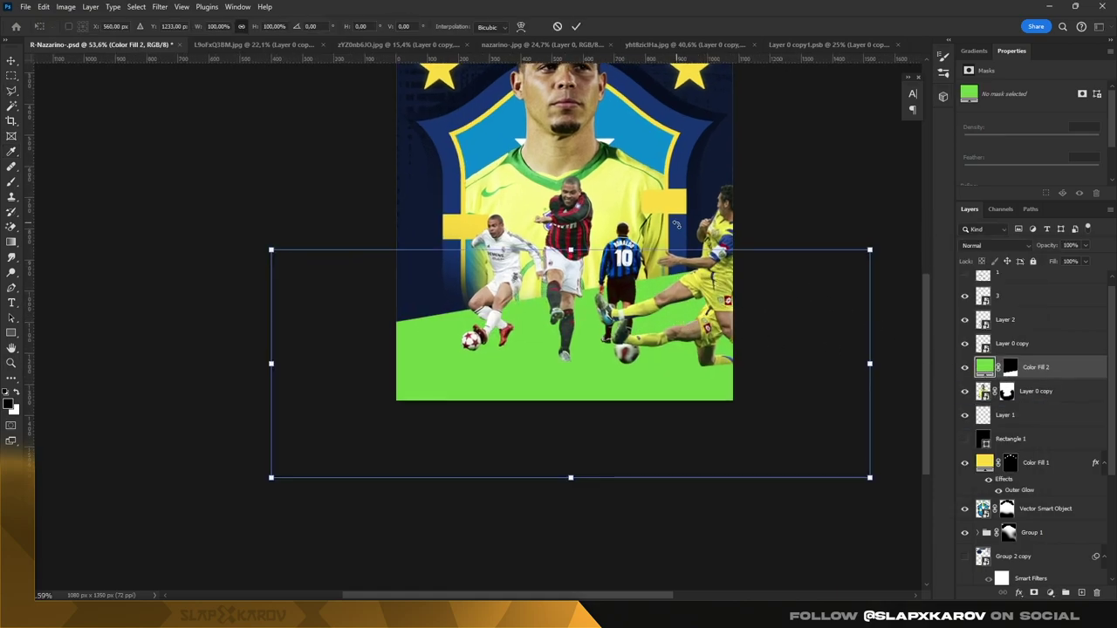
mouse_move(656, 246)
left_mouse_down()
mouse_move(687, 276)
mouse_move(677, 268)
left_mouse_up()
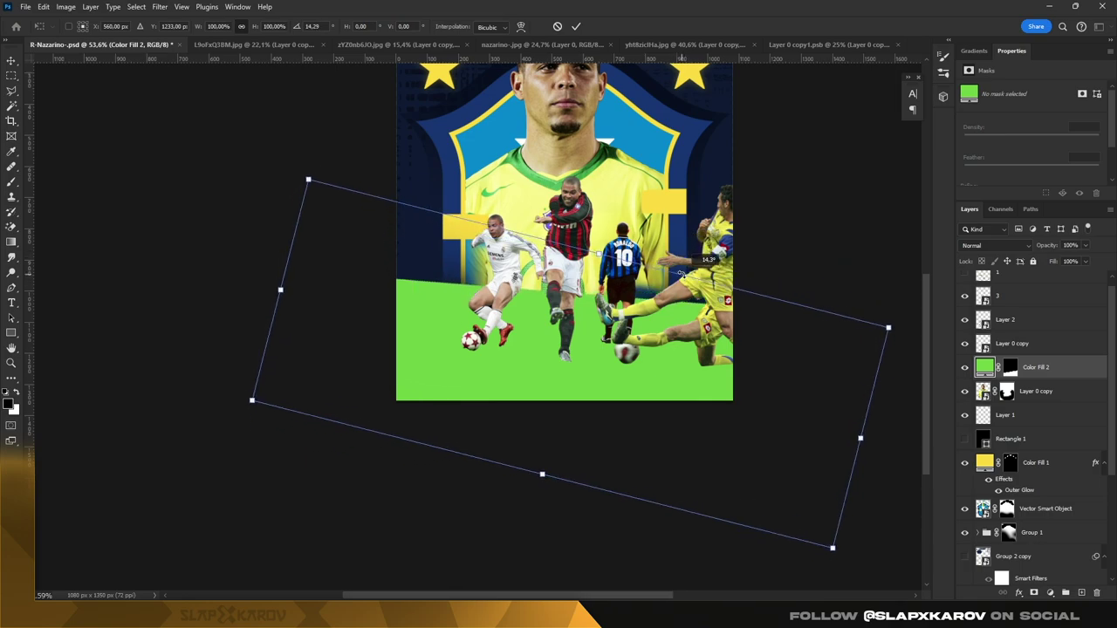
left_click_drag(676, 268, 679, 273)
key("Escape")
key("z")
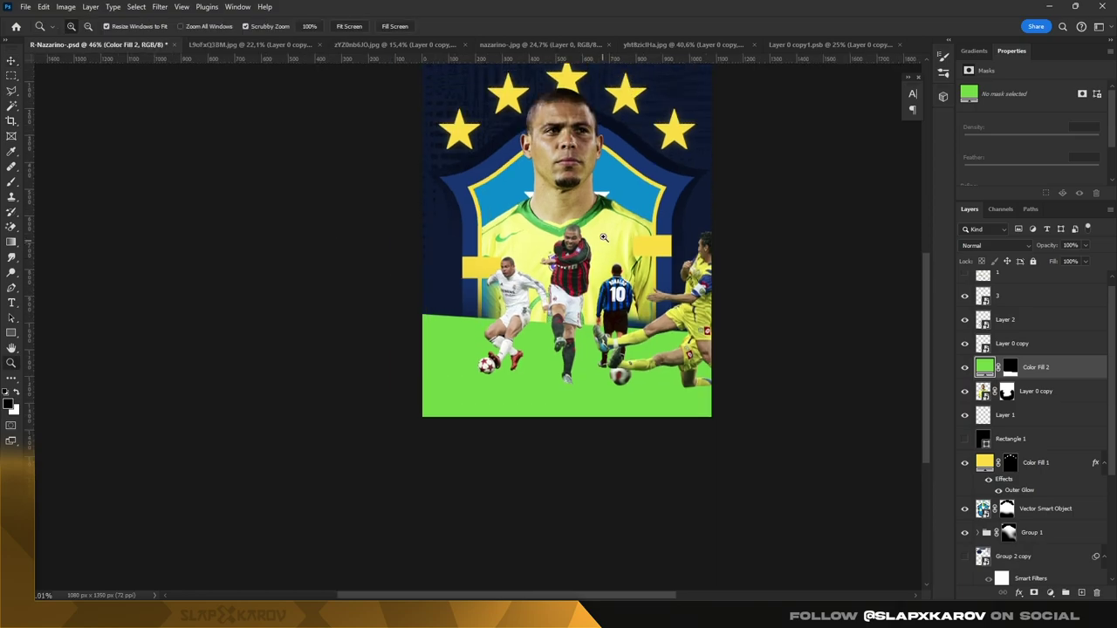
left_click(607, 269, "alt")
key("ctrl+semicolon")
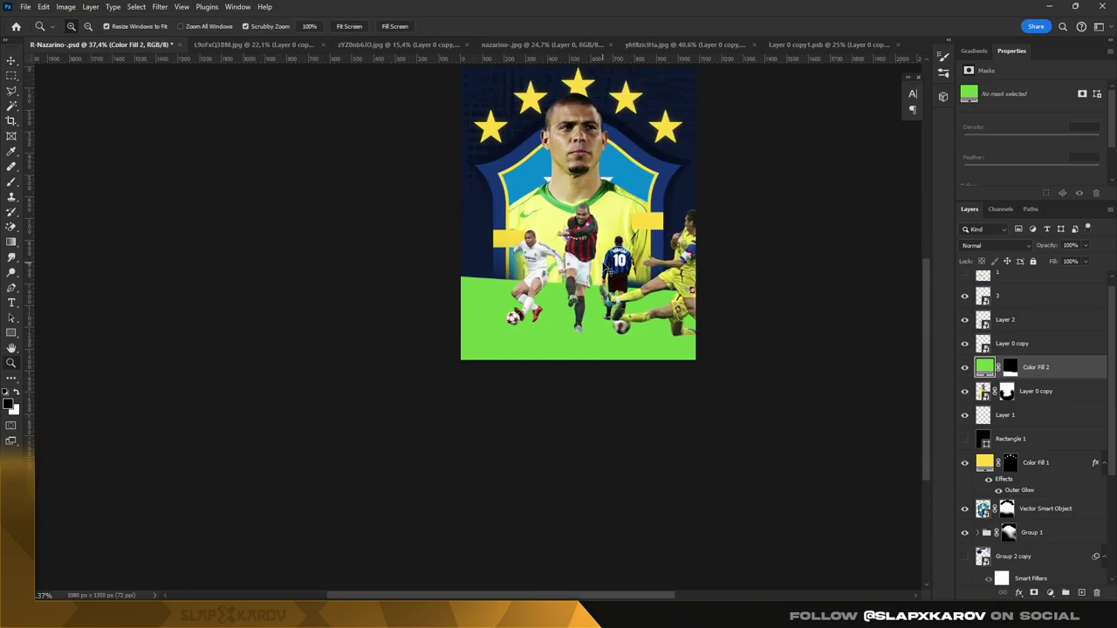
mouse_move(608, 269)
left_mouse_down()
mouse_move(608, 142)
mouse_move(576, 143)
left_mouse_up()
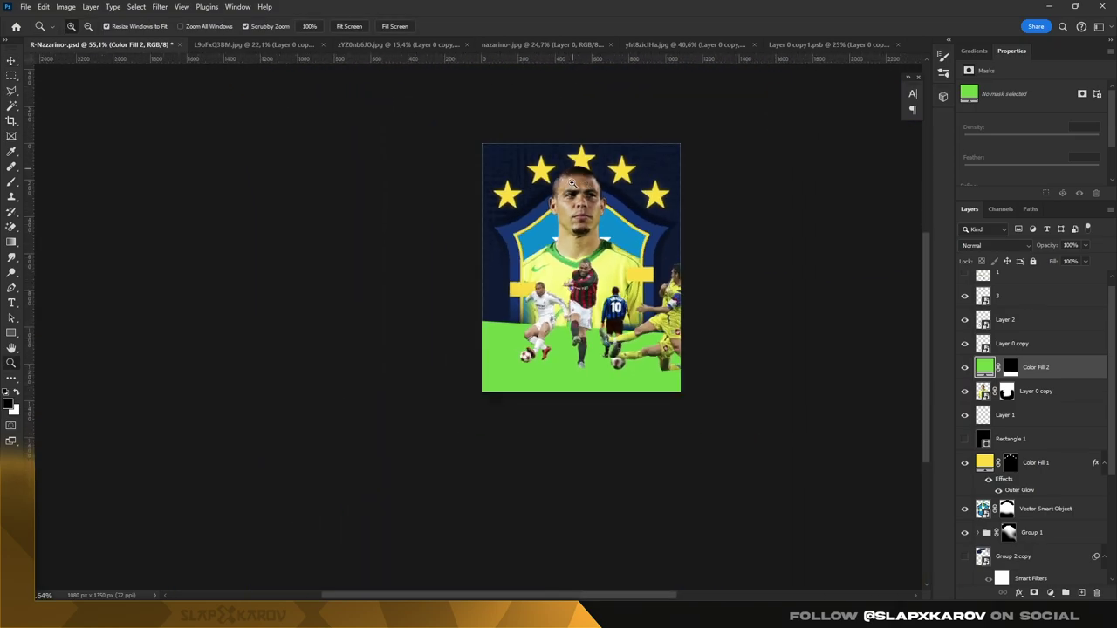
Step: Add a Color Lookup adjustment layer on top of the stack and pick the LateSunset.3DL look
key("alt+period")
left_click(1050, 592)
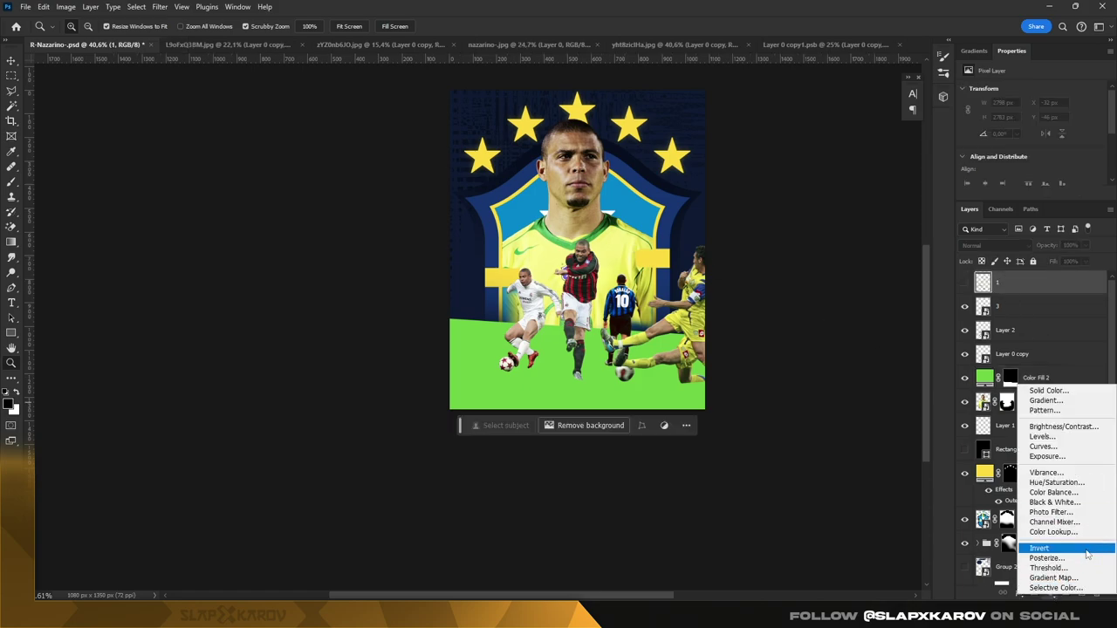
left_click(1076, 531)
left_click(1054, 91)
left_click(1003, 124)
key("Down")
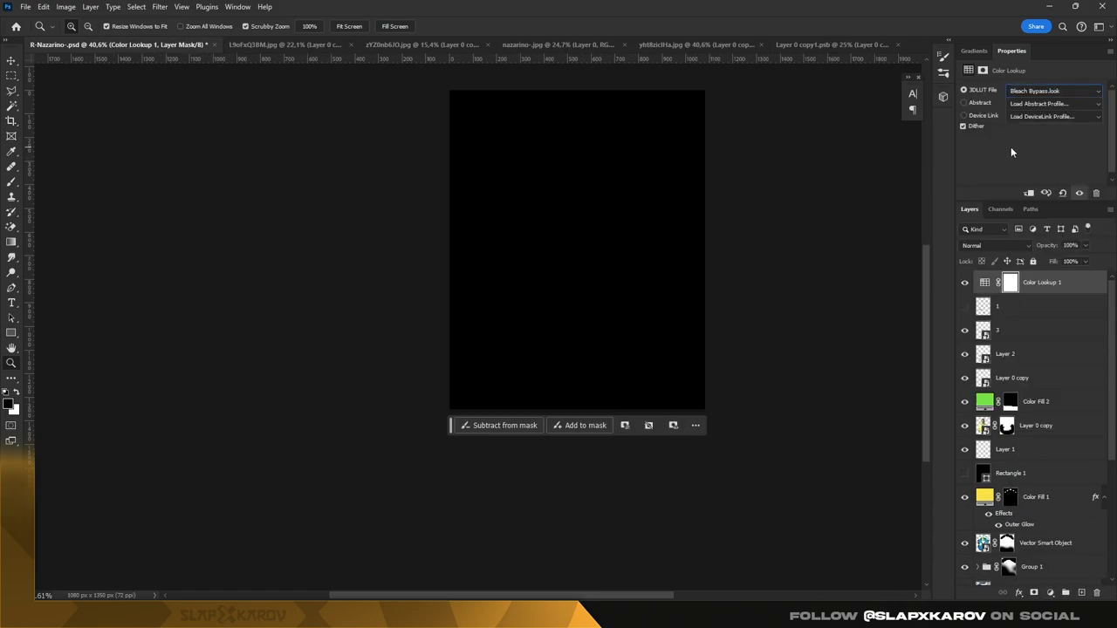
key("Down")
key("Down")
key("Down")
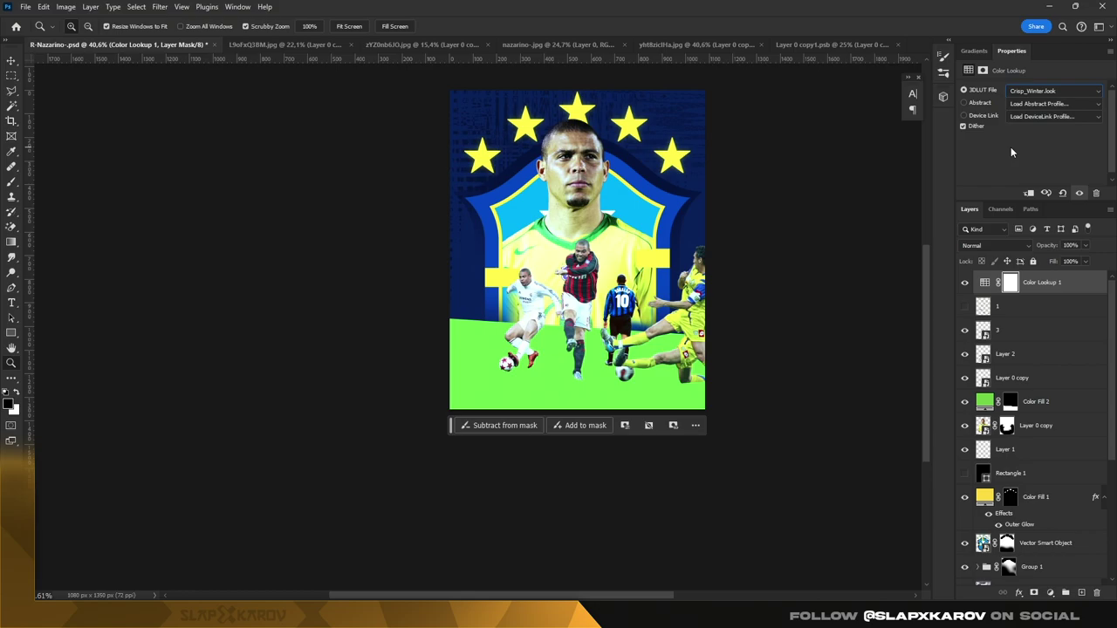
key("Down")
key("Down")
key("Down")
key("Down")
key("Down")
key("Down")
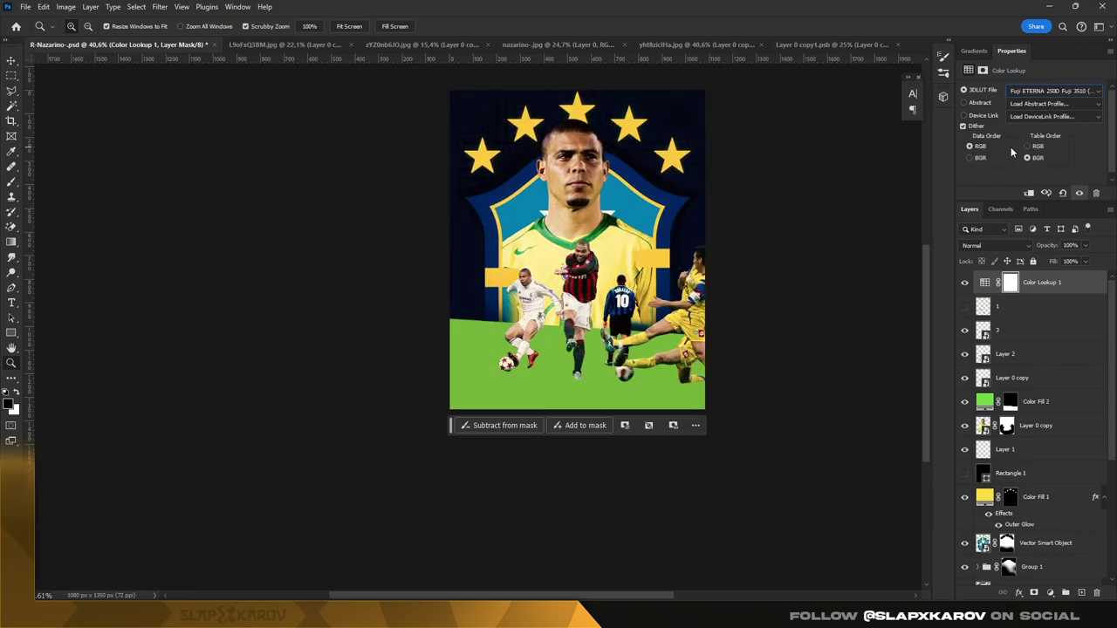
key("Down")
key("Down")
key("Down")
key("Down")
key("Down")
key("Down")
key("Down")
key("Down")
key("Down")
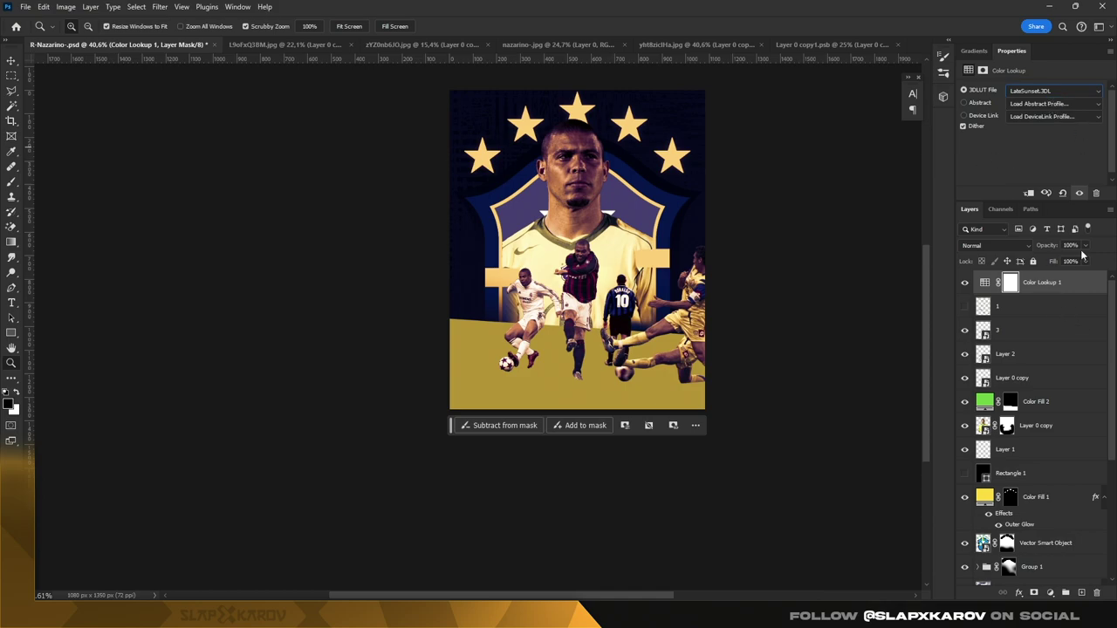
Step: Set the Color Lookup grade to 75% opacity, compare it, then hide it
type("7")
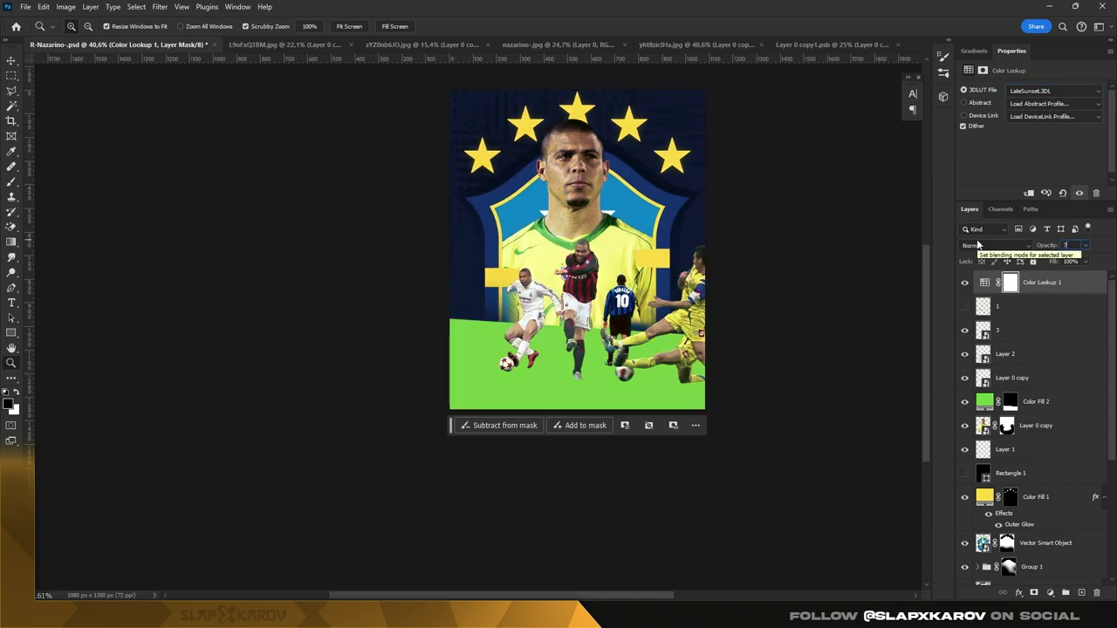
type("5")
key("Return")
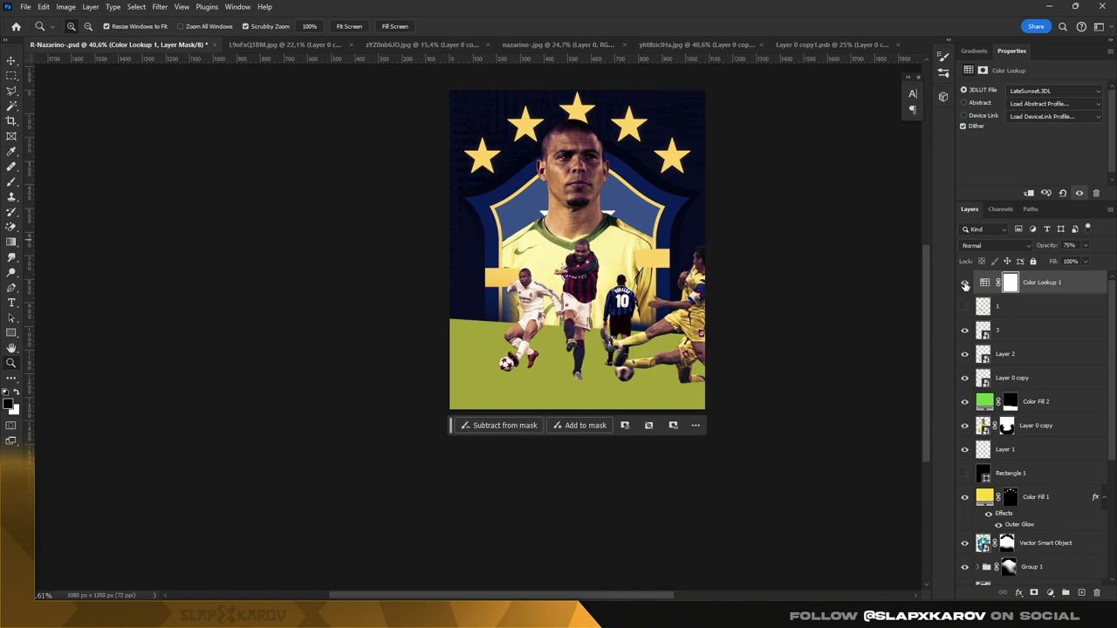
left_click(965, 284)
left_click(966, 285)
left_click(984, 283)
left_click(965, 282)
mouse_move(523, 319)
left_mouse_down()
mouse_move(563, 327)
mouse_move(500, 340)
left_mouse_up()
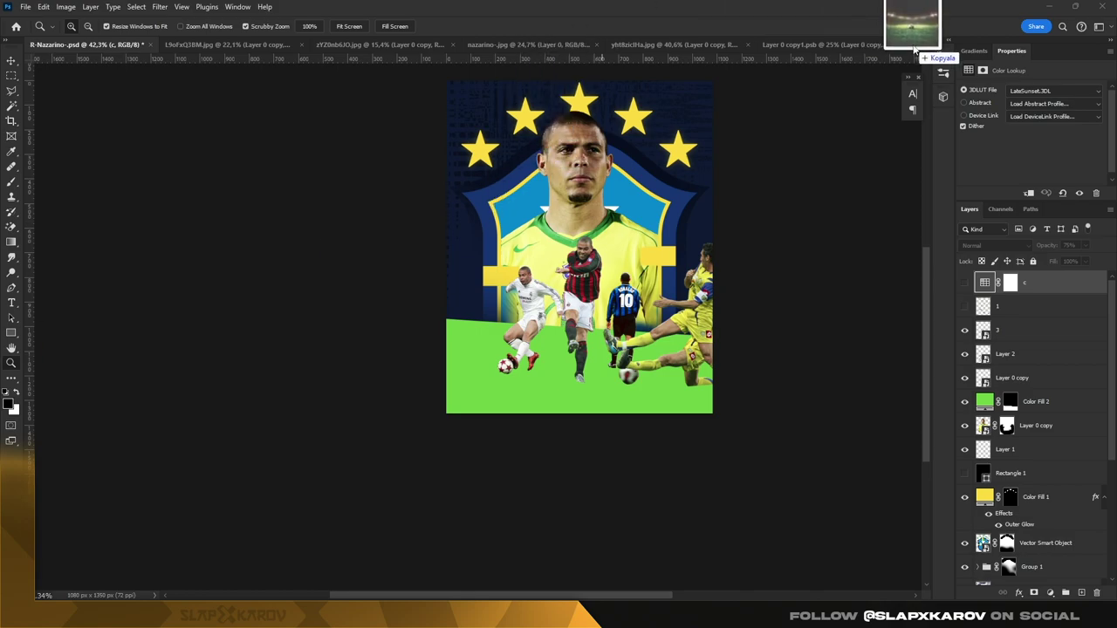
Step: Open football-ball-field.jpg as its own document and unlock its background layer
left_click_drag(751, 17, 929, 35)
left_click(1095, 283)
left_click_drag(500, 389, 573, 396)
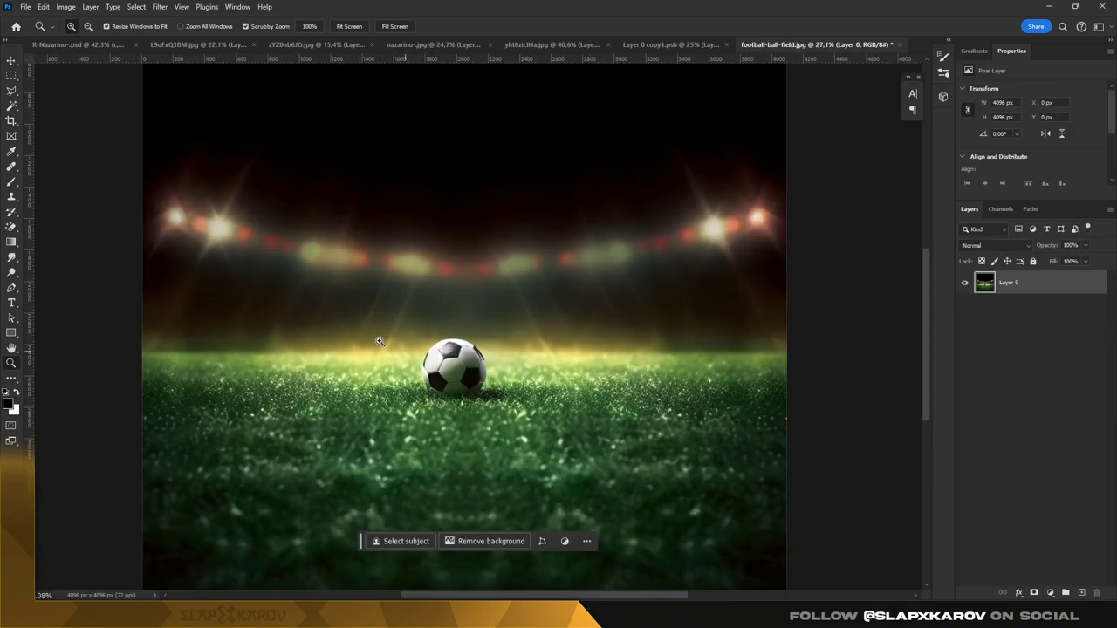
Step: Draw a freehand lasso selection around the ball on the pitch
right_click(13, 91)
left_click(52, 91)
left_click_drag(497, 348, 426, 330)
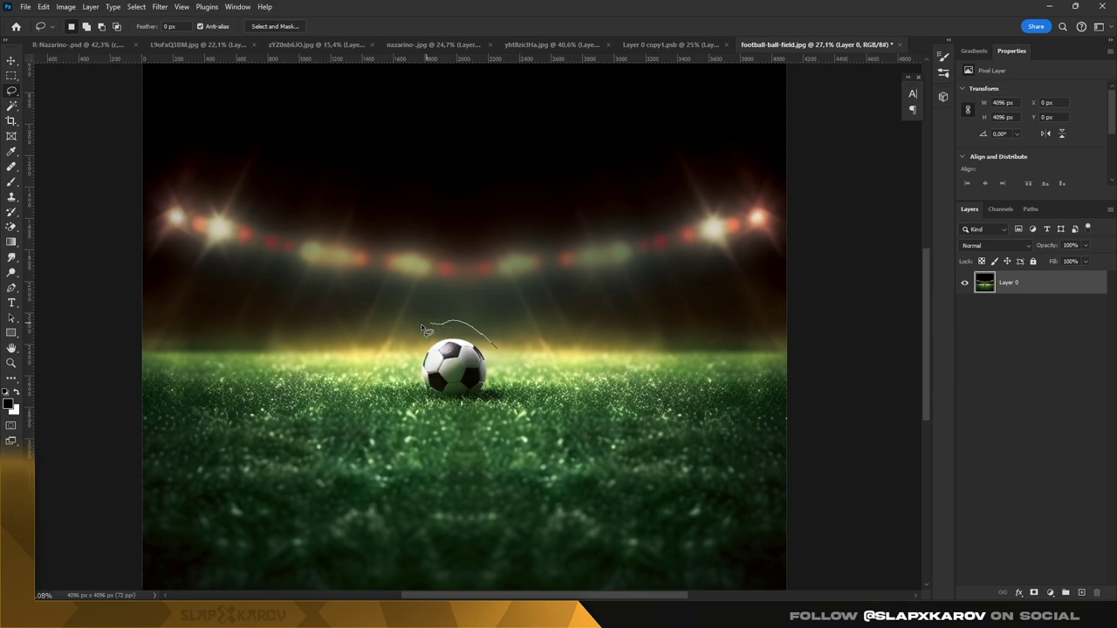
left_click_drag(491, 410, 500, 356)
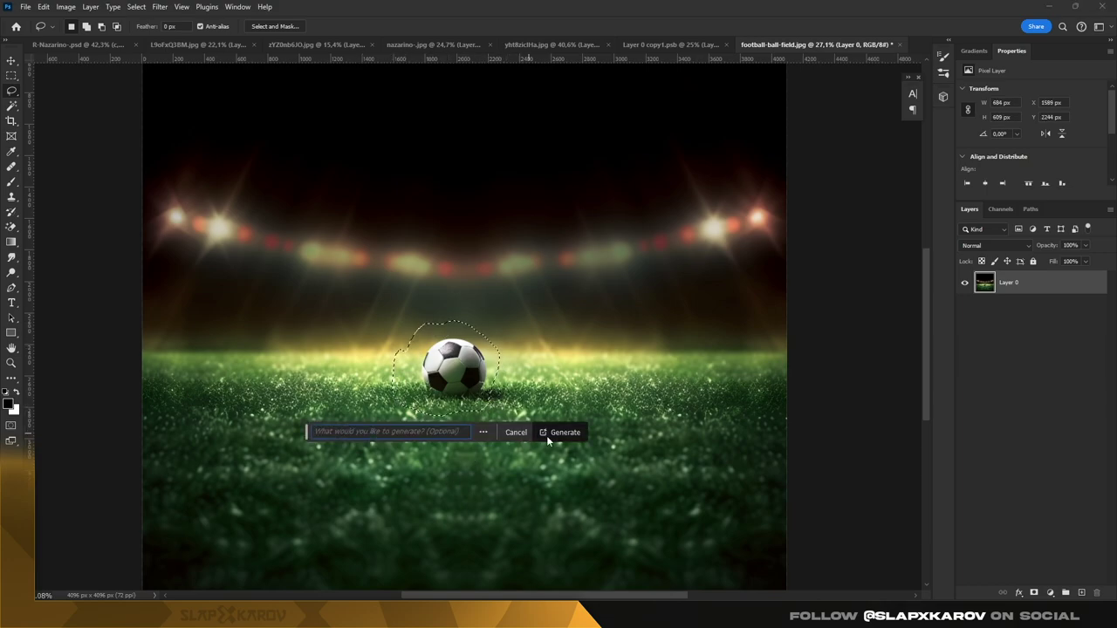
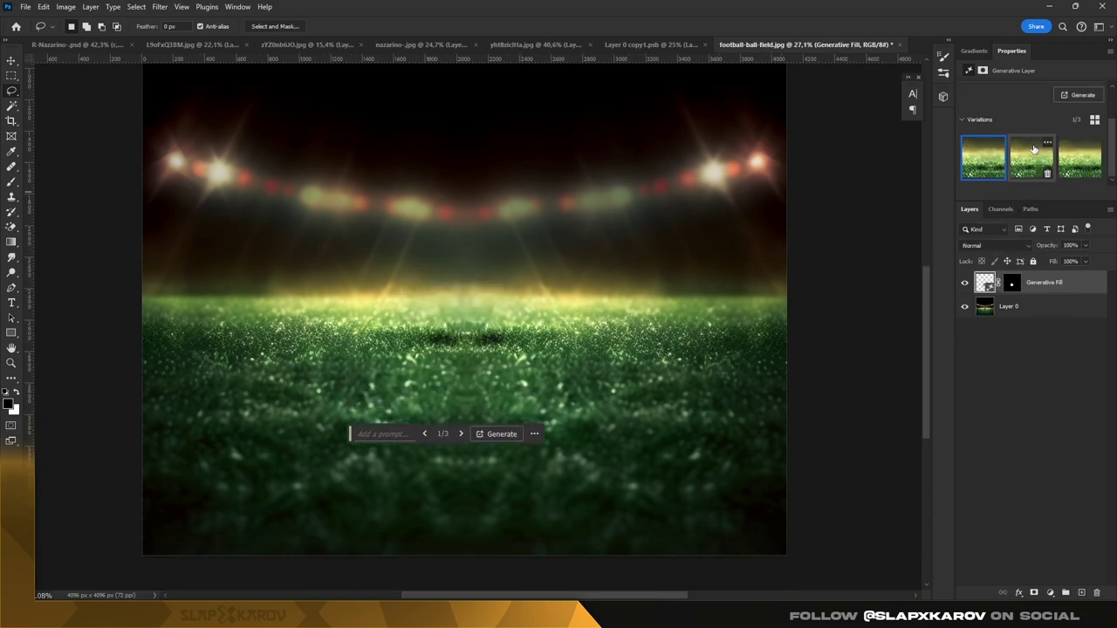
Step: Keep the third Generative Fill variation, merge it, and convert the field layer to a smart object
left_click(1080, 159)
key("ctrl+e")
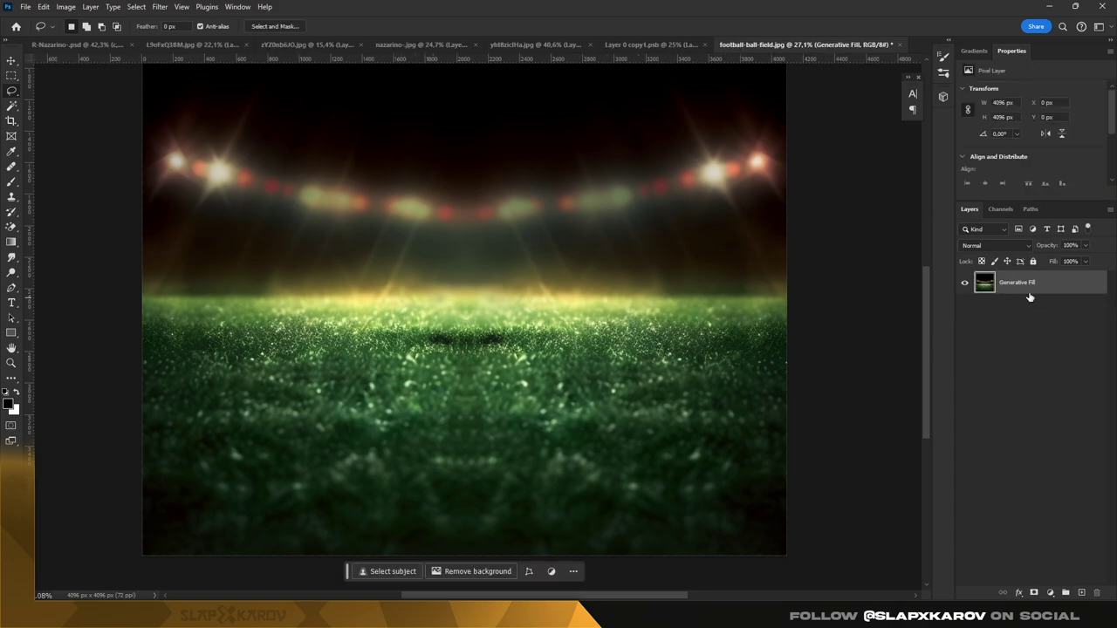
right_click(1024, 285)
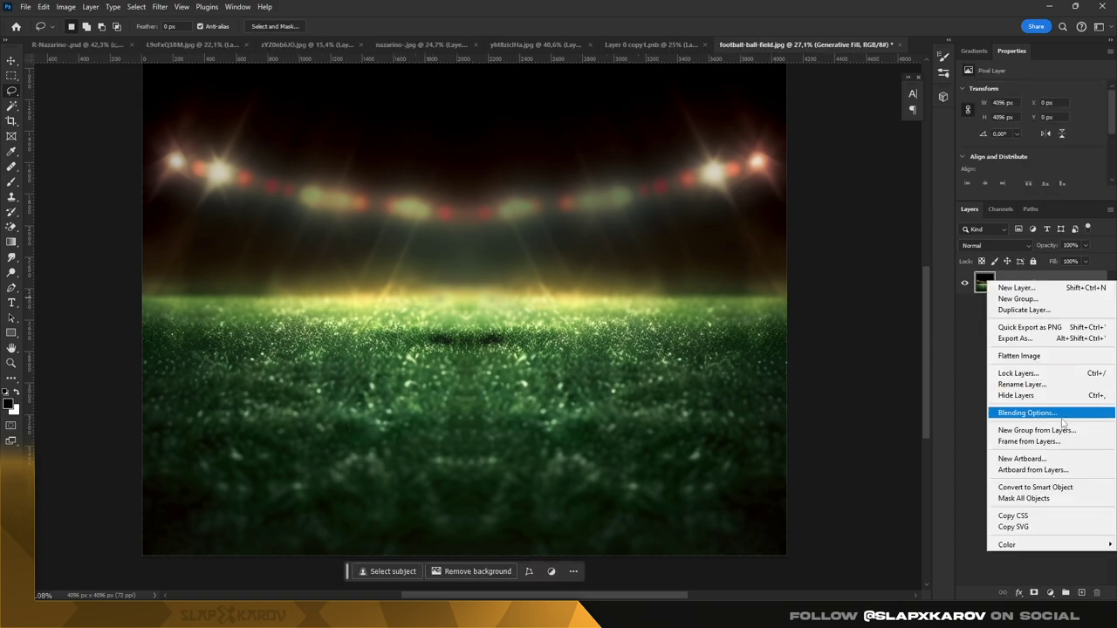
left_click(1047, 488)
Step: Zoom out and return to the R-Nazarino.psd poster document
key("z")
scroll(561, 239, "down", 3)
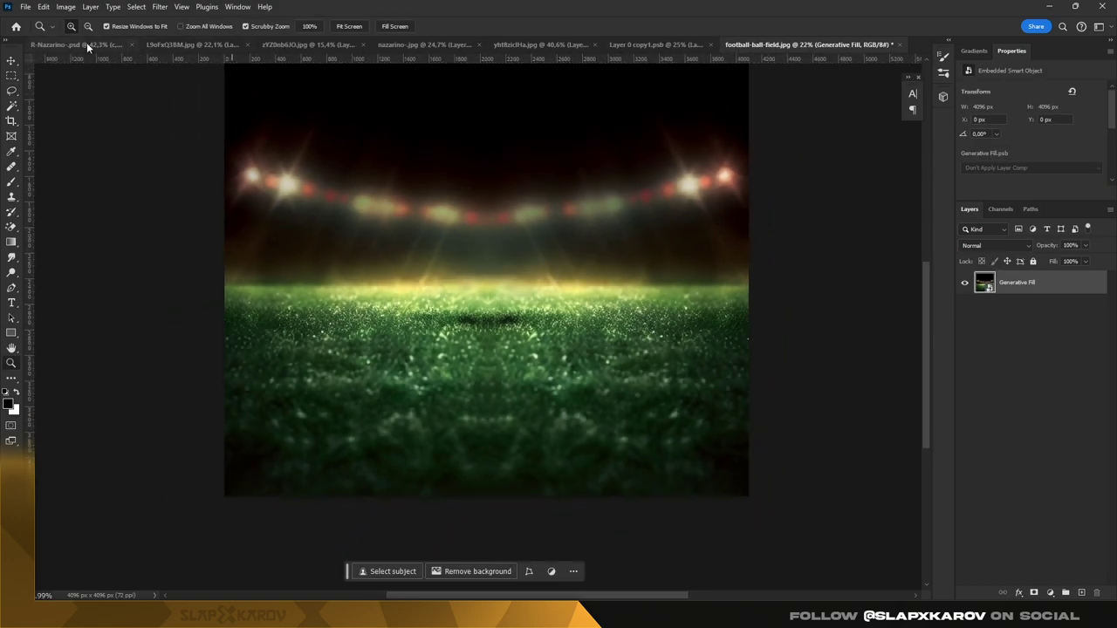
left_click(87, 44)
Step: Paste the stadium field image into the Ronaldo poster
key("v")
key("ctrl+v")
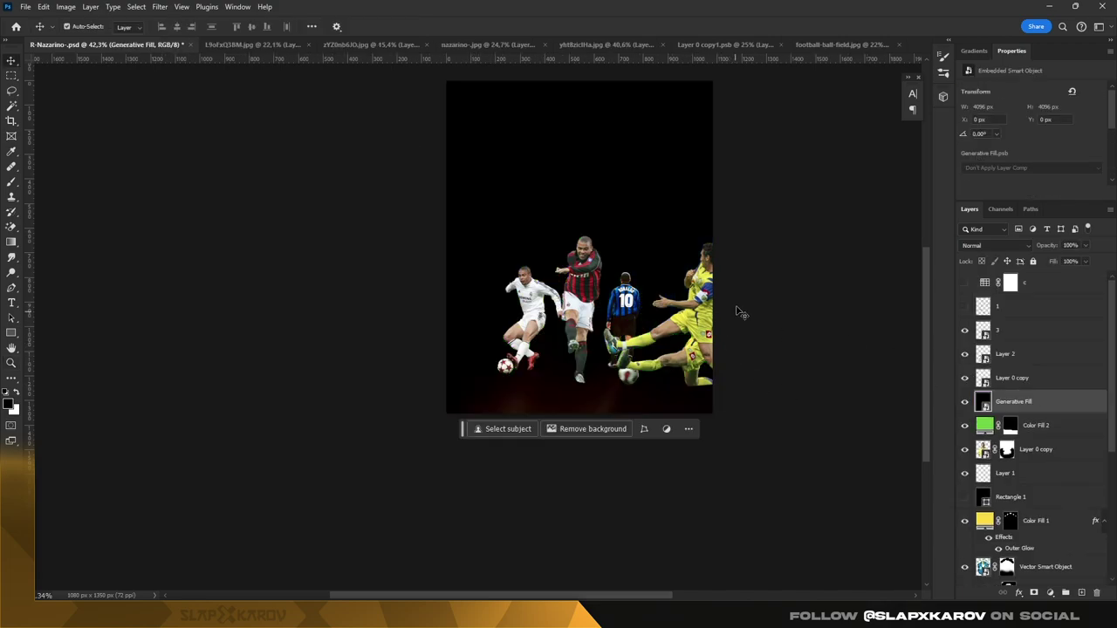
scroll(633, 258, "down", 3)
scroll(546, 180, "up", 1)
Step: Scale the field image to about 33.79%, tilt it 1.49°, and place it behind the players
key("ctrl+t")
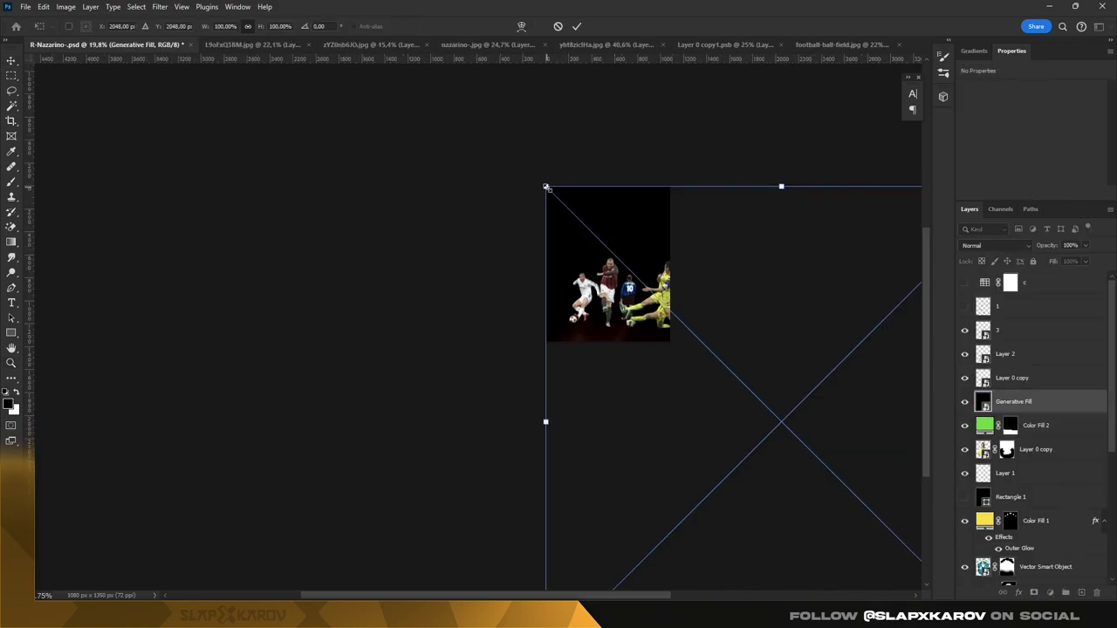
left_click_drag(545, 186, 701, 342)
mouse_move(788, 393)
left_mouse_down()
mouse_move(602, 227)
mouse_move(610, 245)
left_mouse_up()
left_click_drag(614, 169, 617, 170)
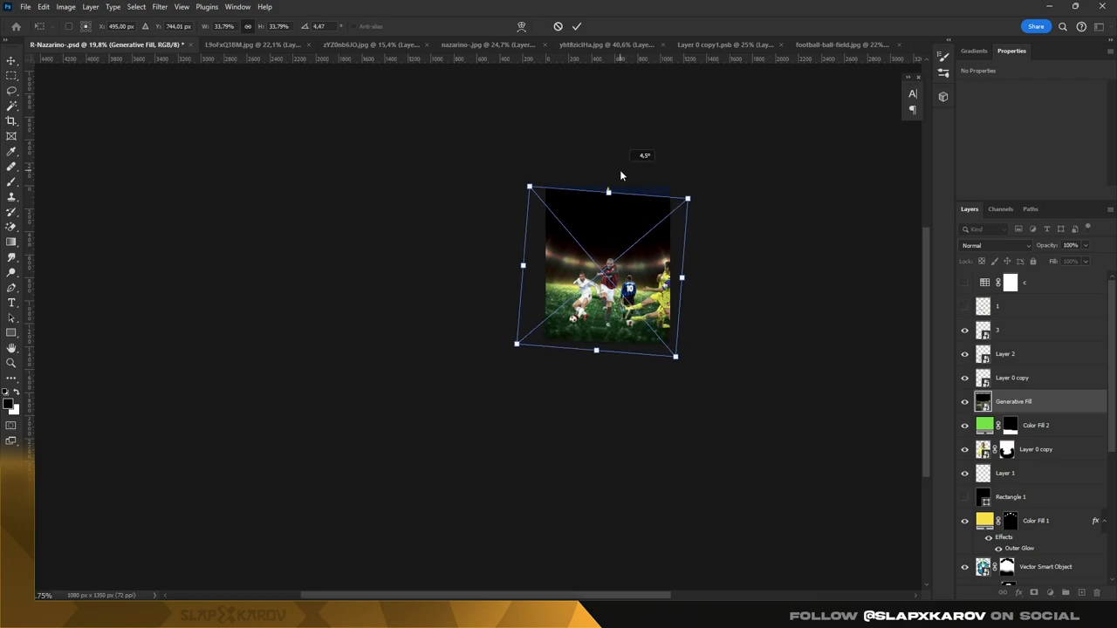
left_click_drag(592, 216, 599, 253)
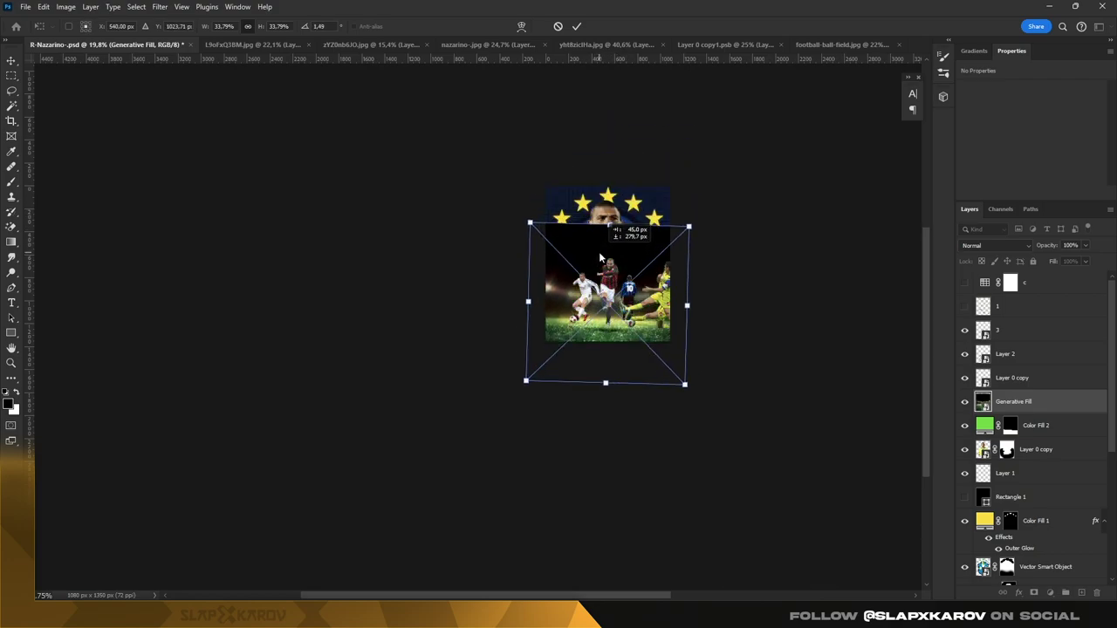
left_click_drag(530, 216, 522, 211)
key("Return")
scroll(783, 397, "up", 4)
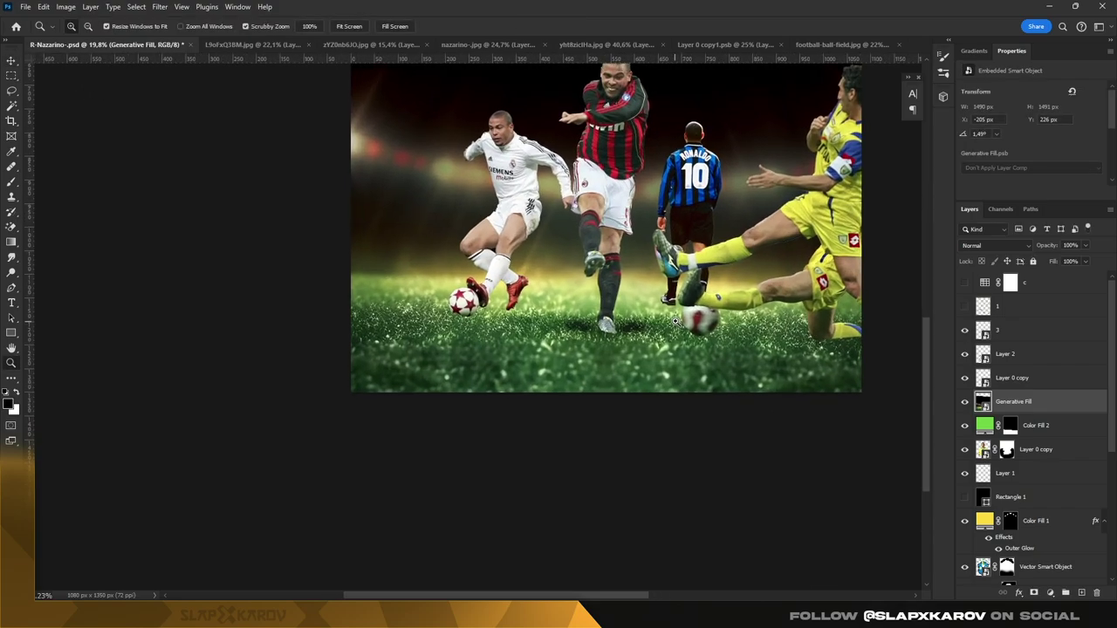
scroll(716, 269, "up", 1)
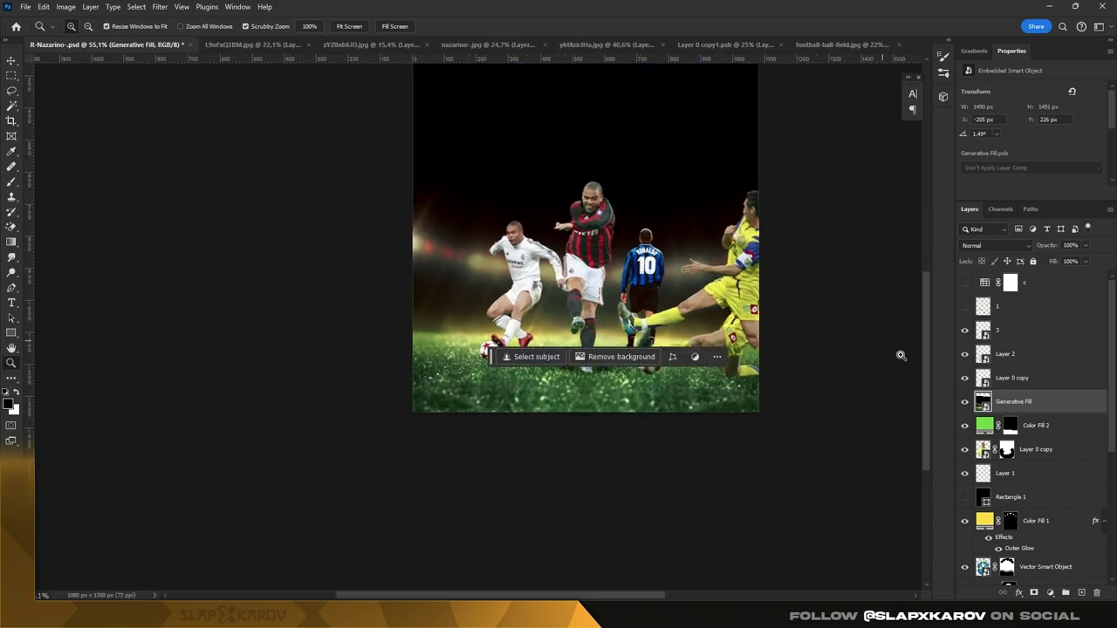
Step: Add a mask to the field layer and hide its top so the portrait, crest and stars show
left_click(1035, 593)
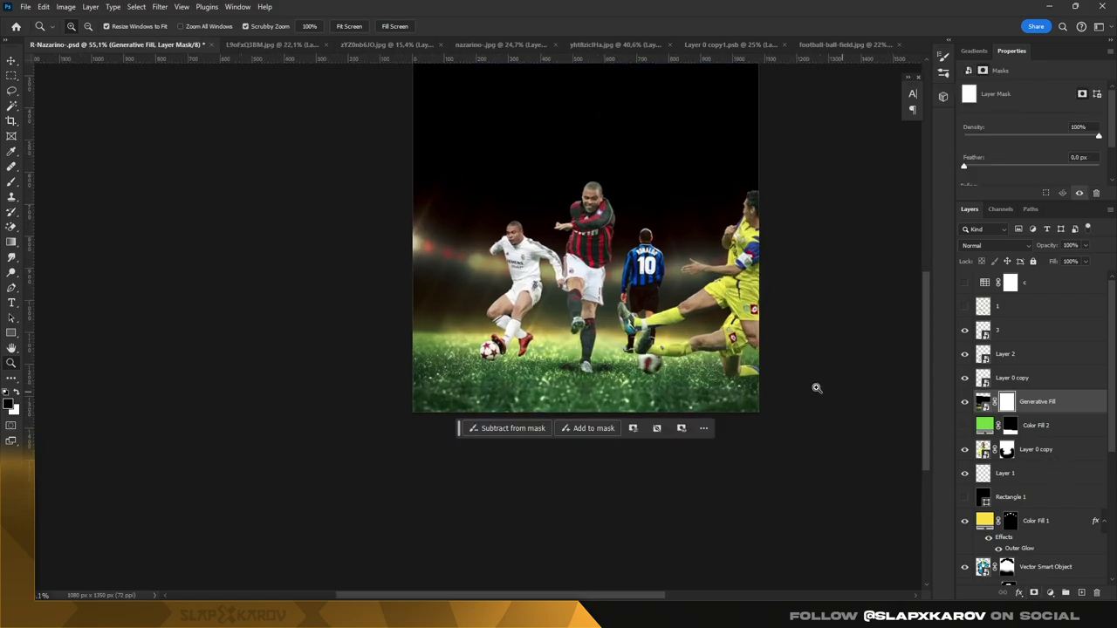
scroll(357, 194, "up", 1)
key("b")
right_click(444, 307)
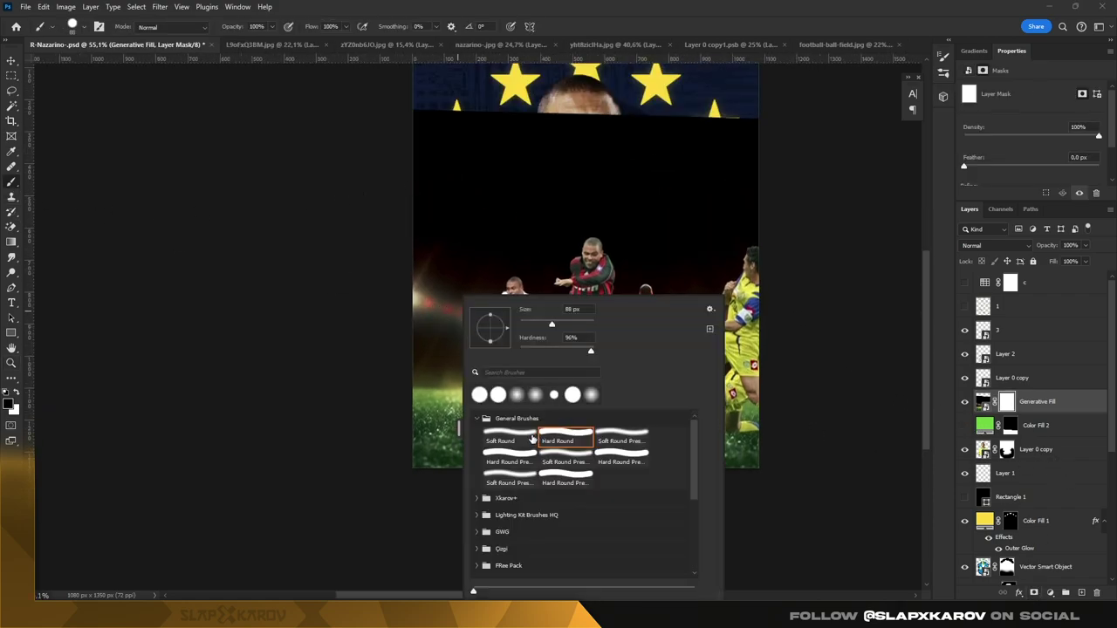
key("Escape")
left_click_drag(372, 351, 842, 390)
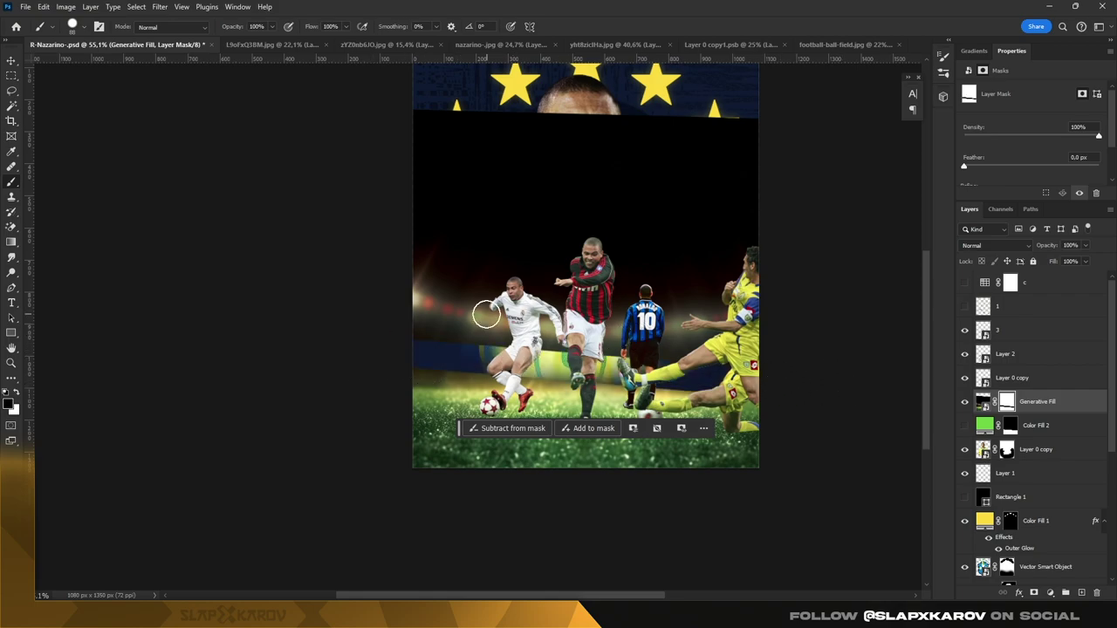
mouse_move(445, 169)
left_mouse_down()
mouse_move(374, 167)
mouse_move(412, 274)
mouse_move(698, 288)
mouse_move(542, 266)
left_mouse_up()
scroll(543, 263, "down", 2)
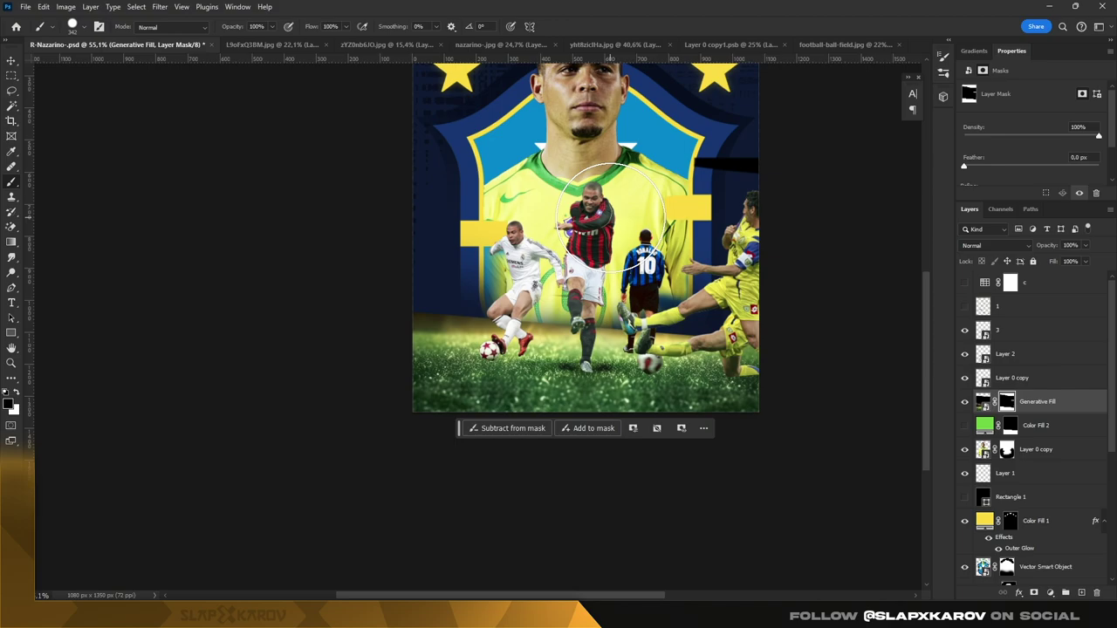
scroll(611, 215, "up", 2)
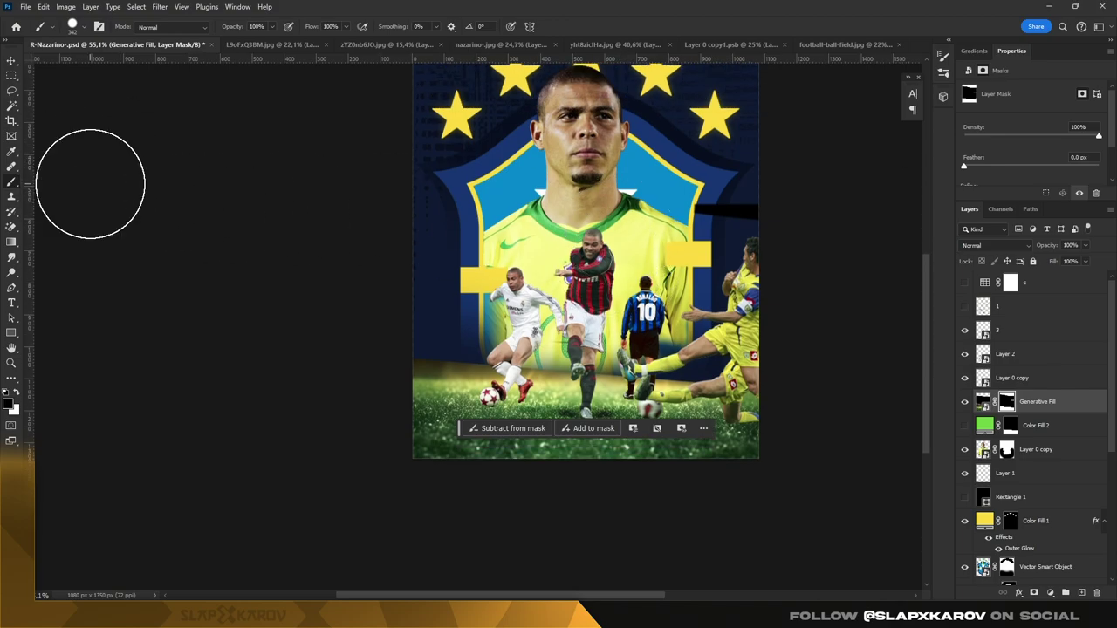
Step: Fade out the bright glow band between the players' legs with a soft brush of about 132 px
key("z")
left_click(548, 377)
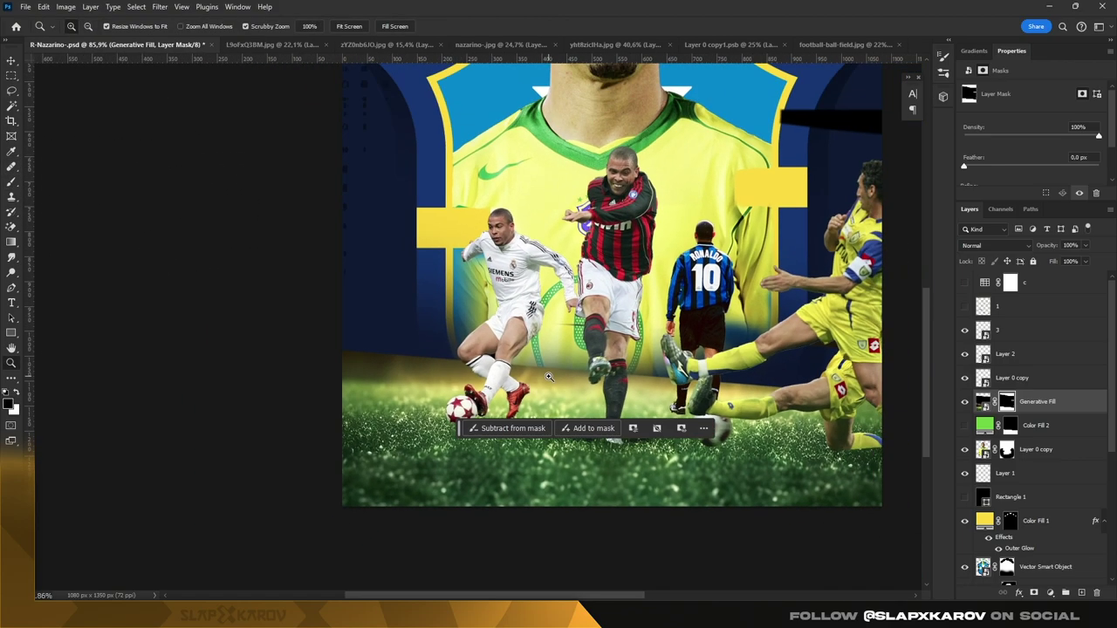
left_click(11, 181)
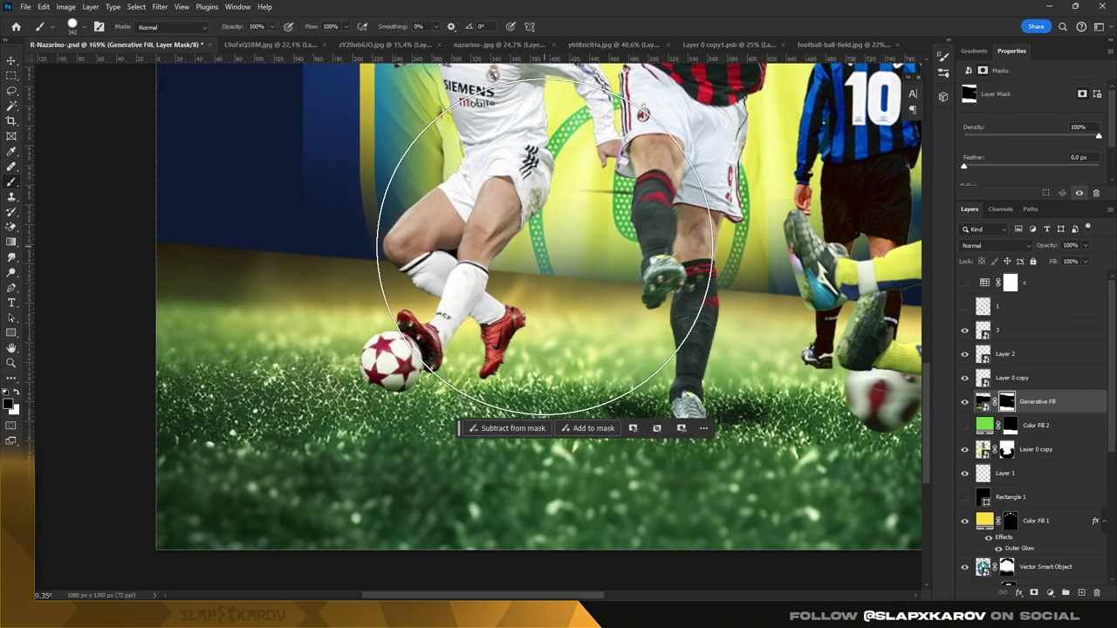
right_click(565, 255)
key("Escape")
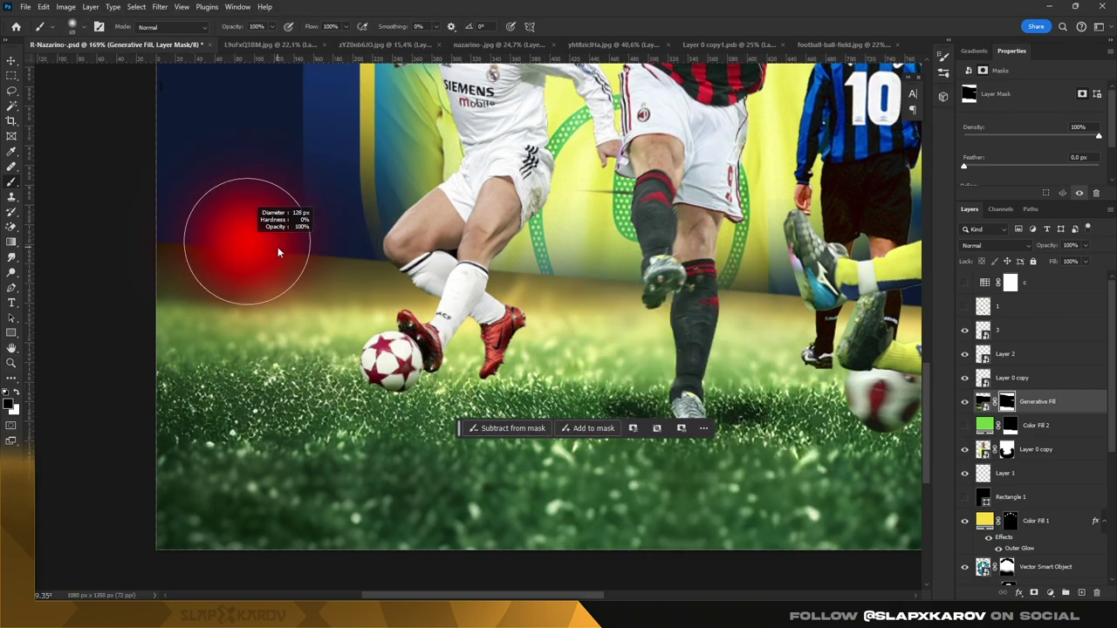
left_click_drag(249, 236, 576, 244)
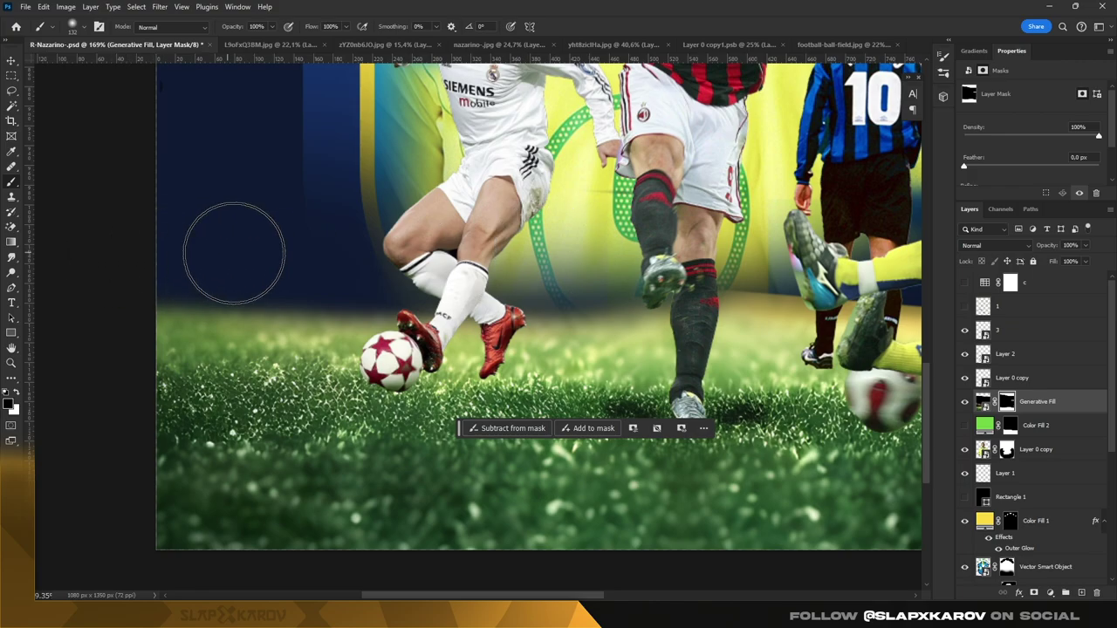
mouse_move(237, 250)
left_mouse_down()
mouse_move(654, 246)
mouse_move(825, 260)
left_mouse_up()
key("z")
key("b")
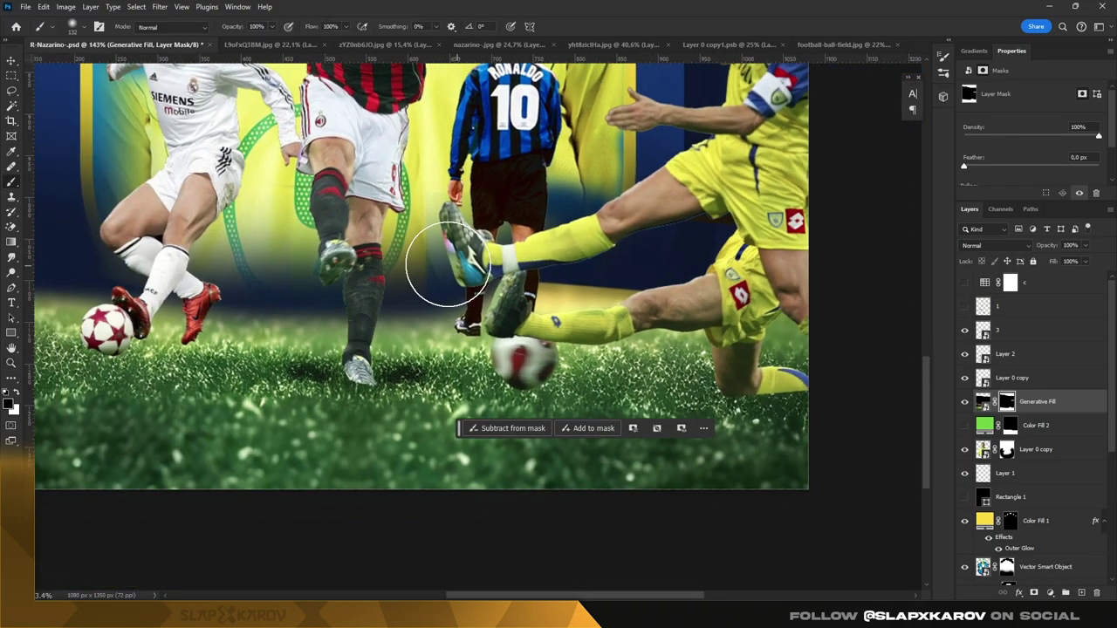
key("z")
mouse_move(599, 236)
left_mouse_down()
mouse_move(589, 253)
mouse_move(637, 186)
left_mouse_up()
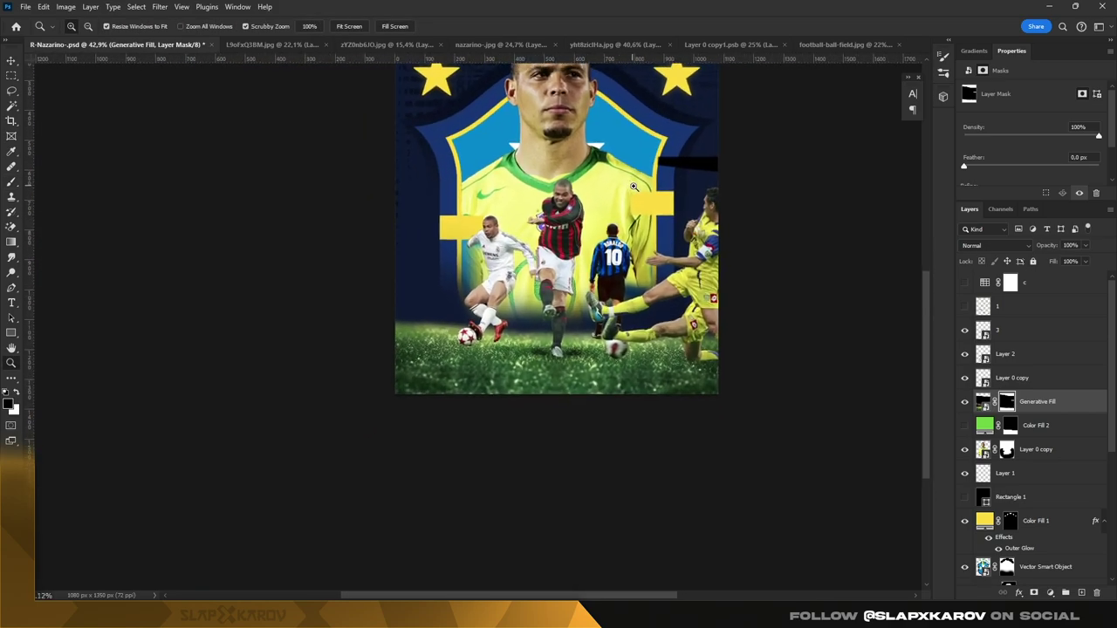
Step: Target the Layer 0 copy mask with a brush of about 259 px, zoomed on the poster's upper half
key("v")
left_click(1036, 450)
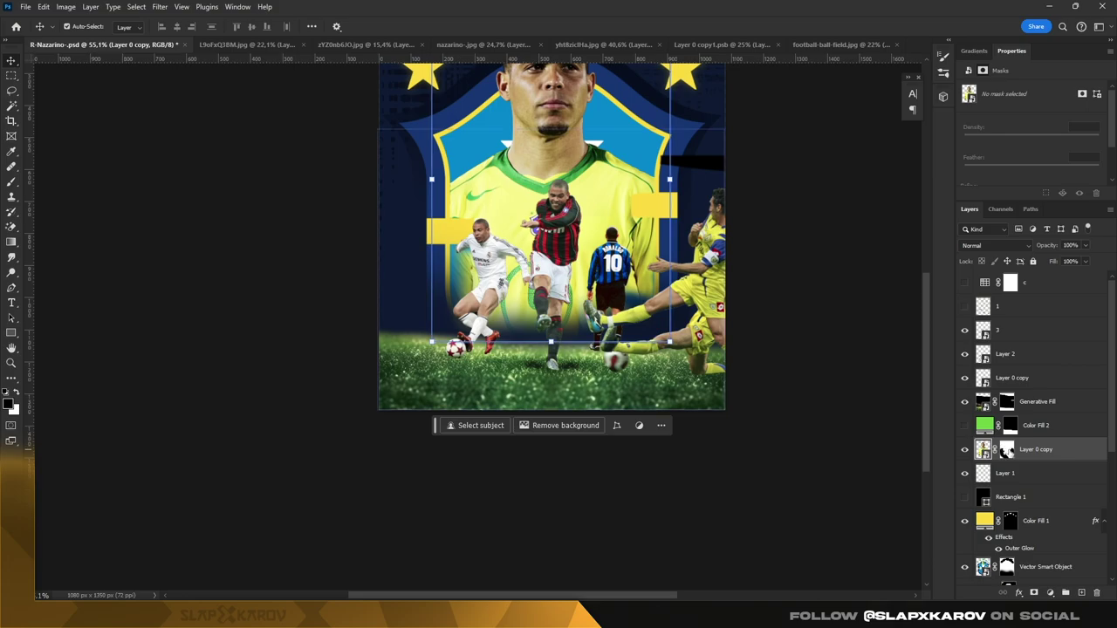
left_click(1008, 449)
left_click(11, 182)
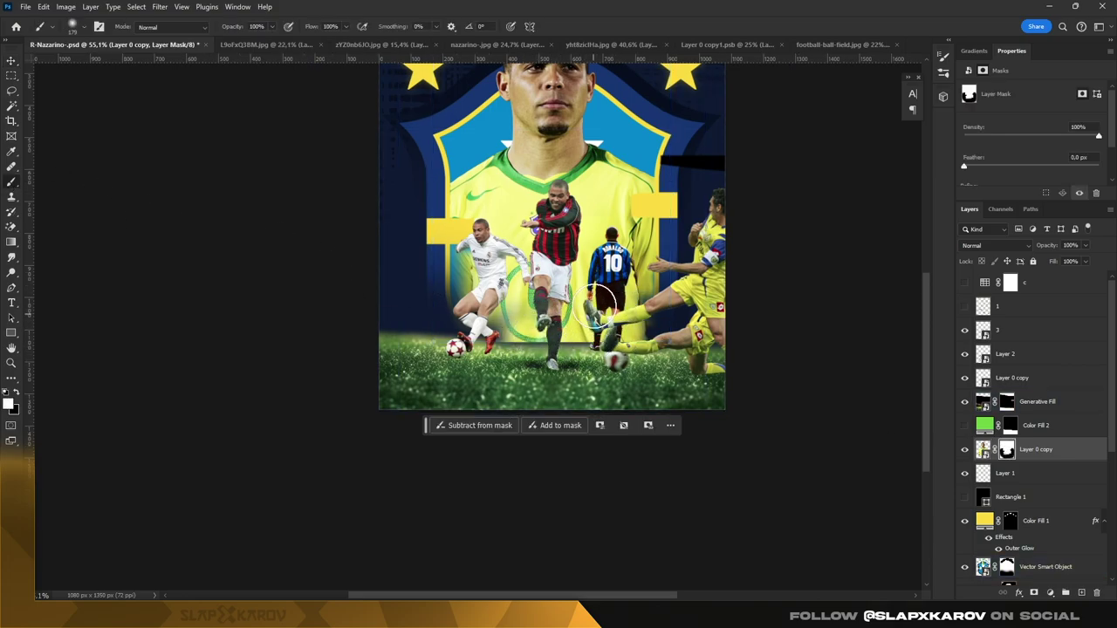
left_click_drag(498, 337, 509, 363)
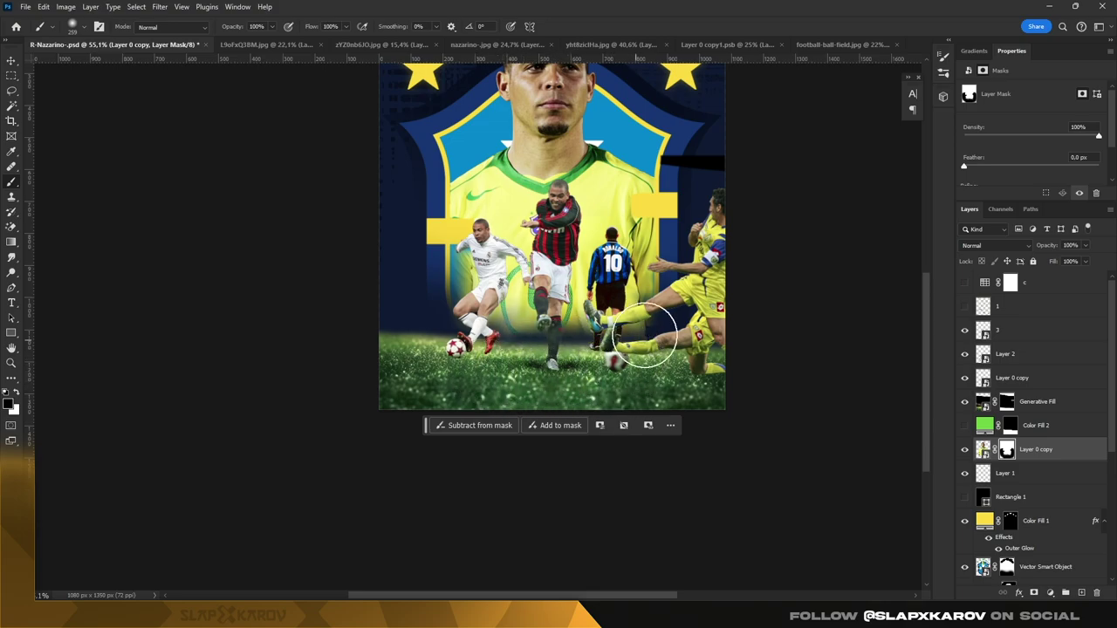
scroll(641, 358, "up", 1)
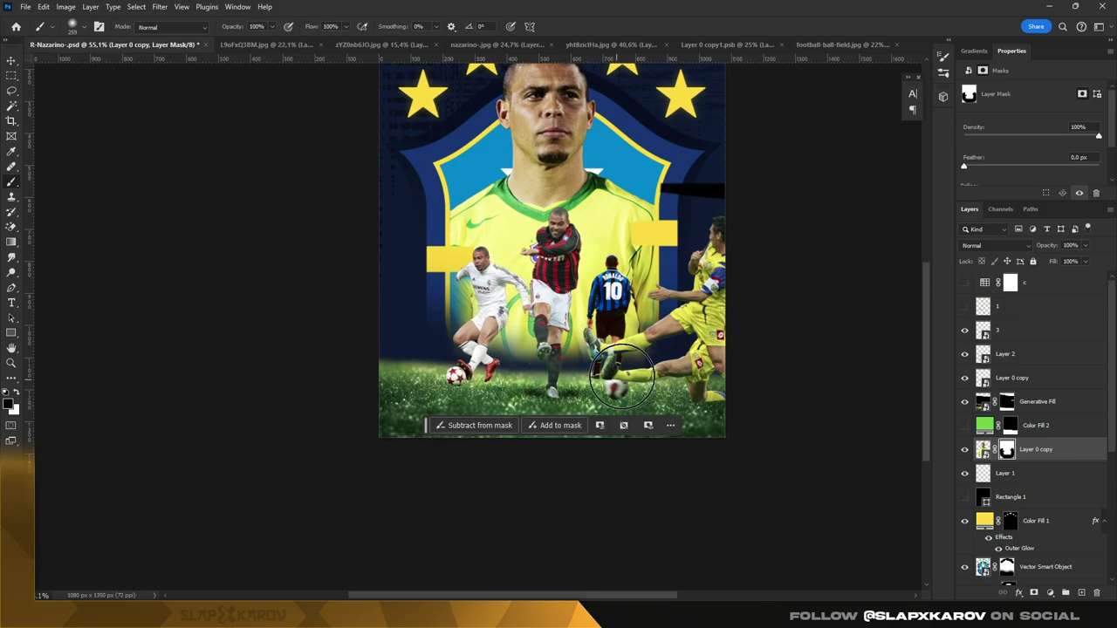
key("z")
mouse_move(576, 277)
left_mouse_down()
mouse_move(592, 277)
mouse_move(601, 360)
left_mouse_up()
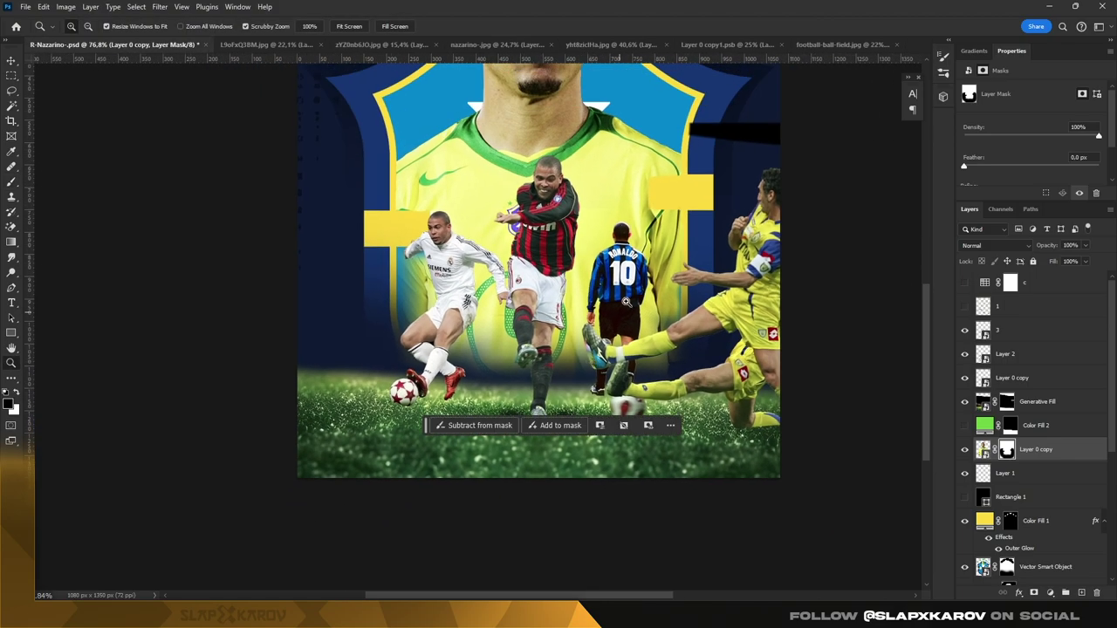
mouse_move(600, 359)
left_mouse_down()
mouse_move(576, 140)
mouse_move(524, 140)
left_mouse_up()
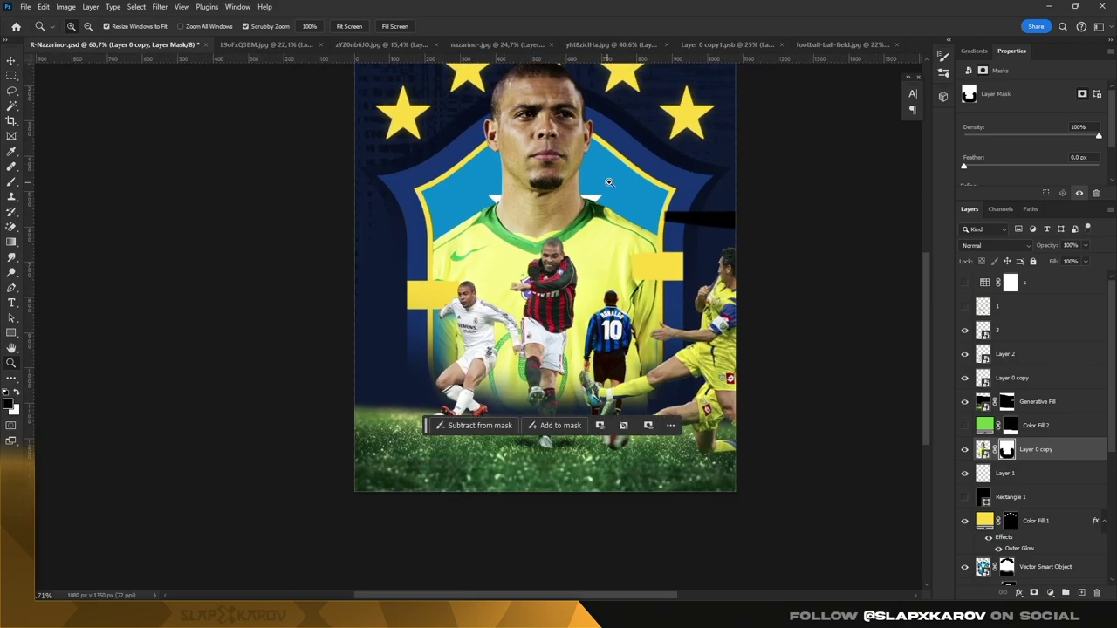
Step: Duplicate Layer 0 copy as Layer 0 copy 2 and hide both copies
key("v")
left_click_drag(1070, 449, 1068, 443)
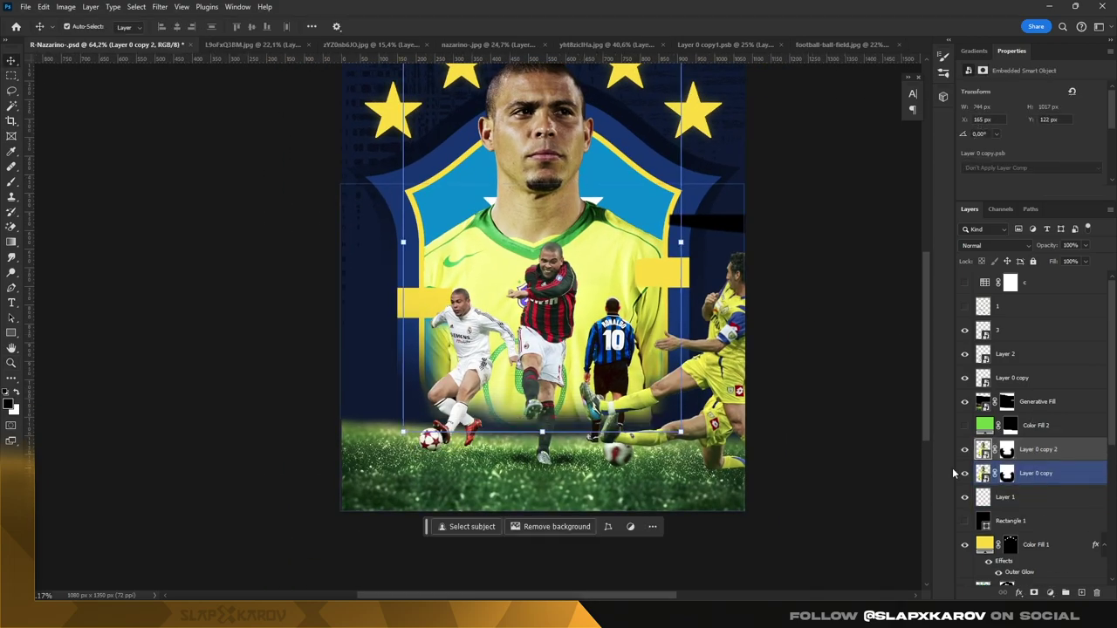
left_click(966, 473)
left_click(965, 448)
left_click(653, 199)
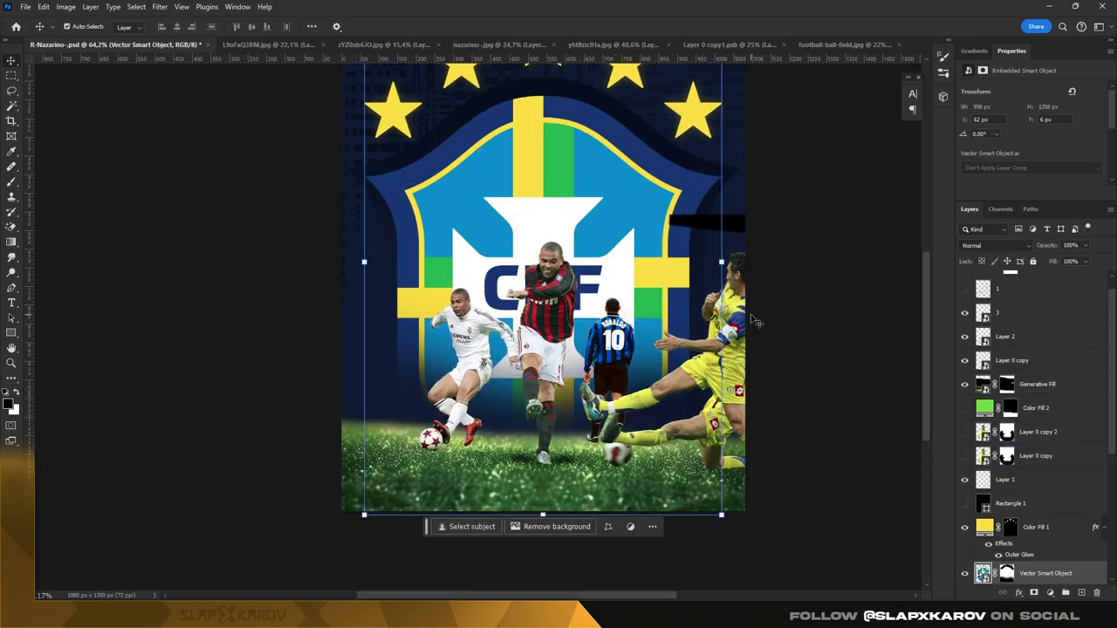
Step: Paint out the dark patch right of the shield on the Generative Fill mask
left_click(1037, 384)
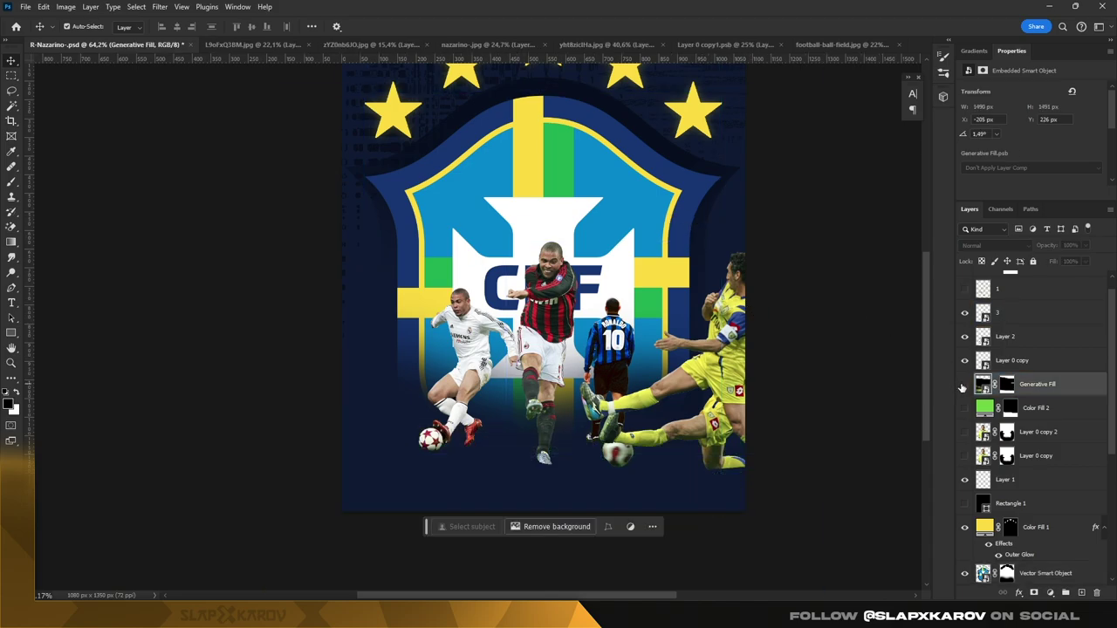
left_click(1007, 385)
key("b")
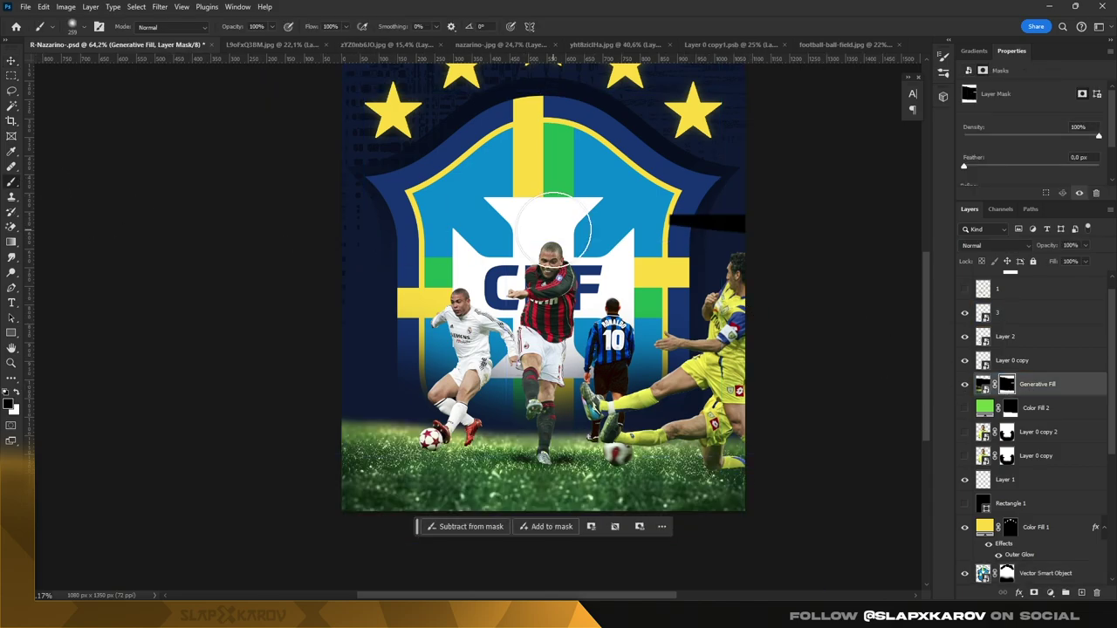
left_click_drag(663, 218, 745, 201)
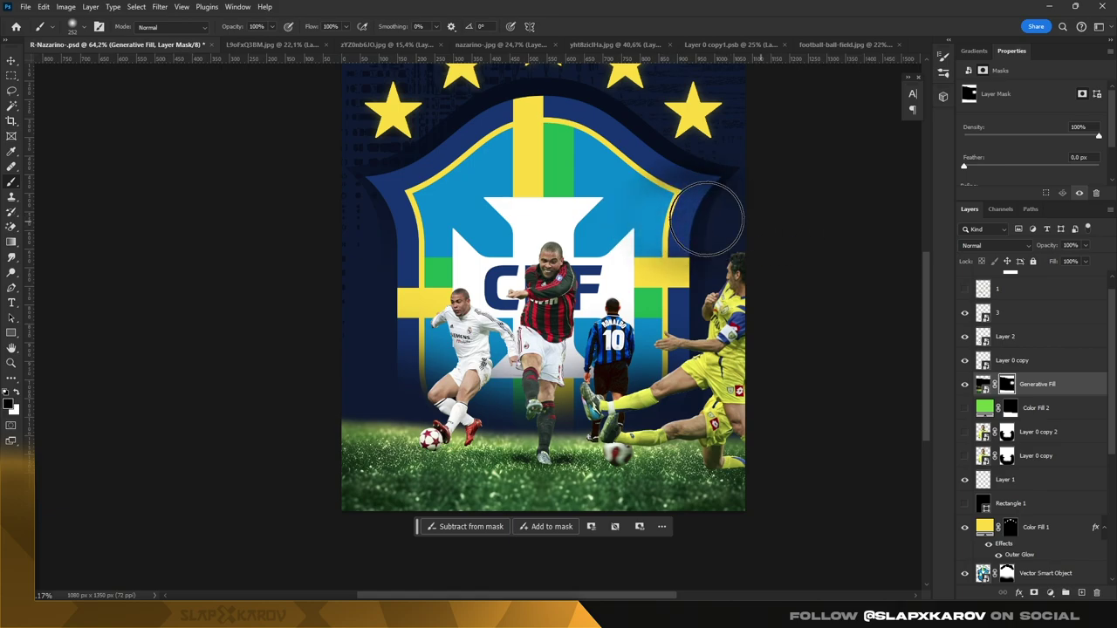
left_click(1042, 572)
key("v")
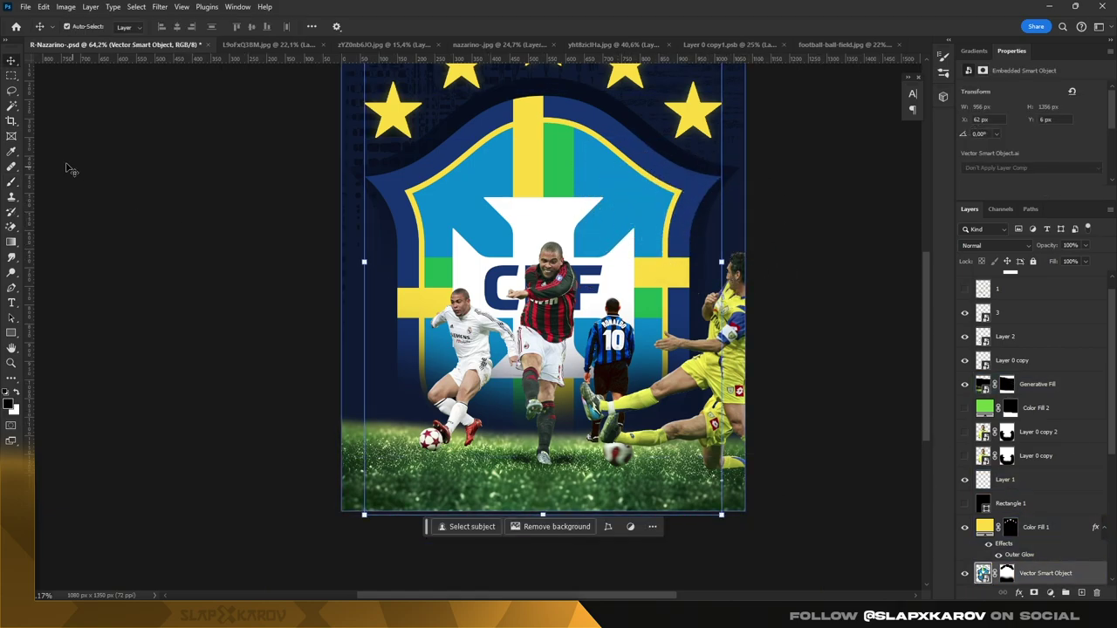
Step: Select the crest's blue areas and the CBF letters with the Magic Wand
left_click(11, 108)
left_click(474, 214)
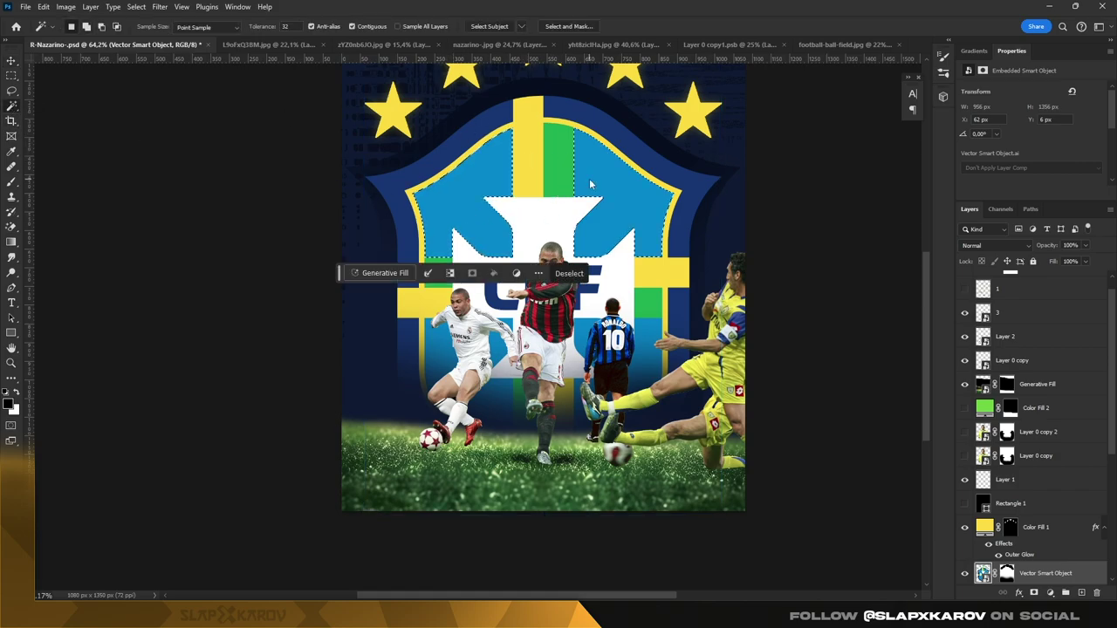
scroll(537, 233, "down", 3)
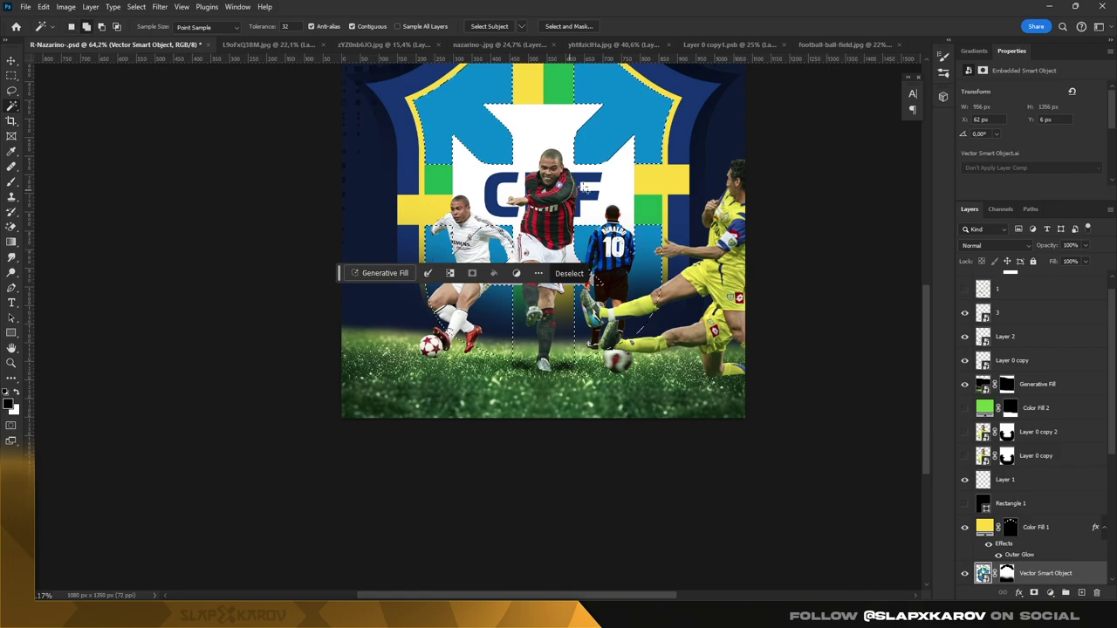
scroll(583, 186, "up", 2)
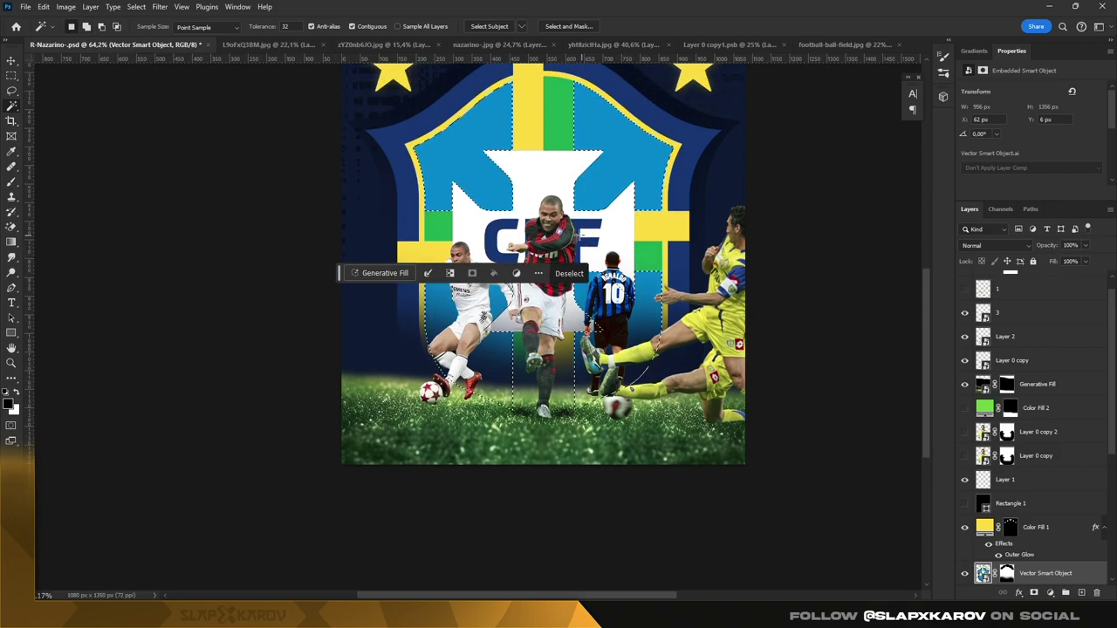
left_click(588, 225)
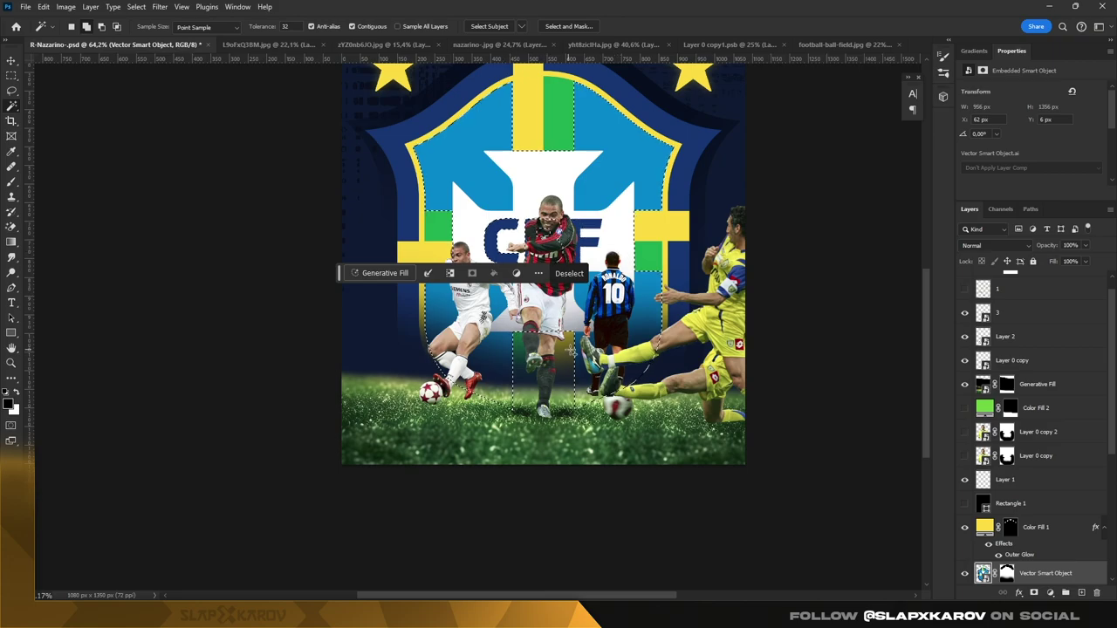
left_click(521, 359)
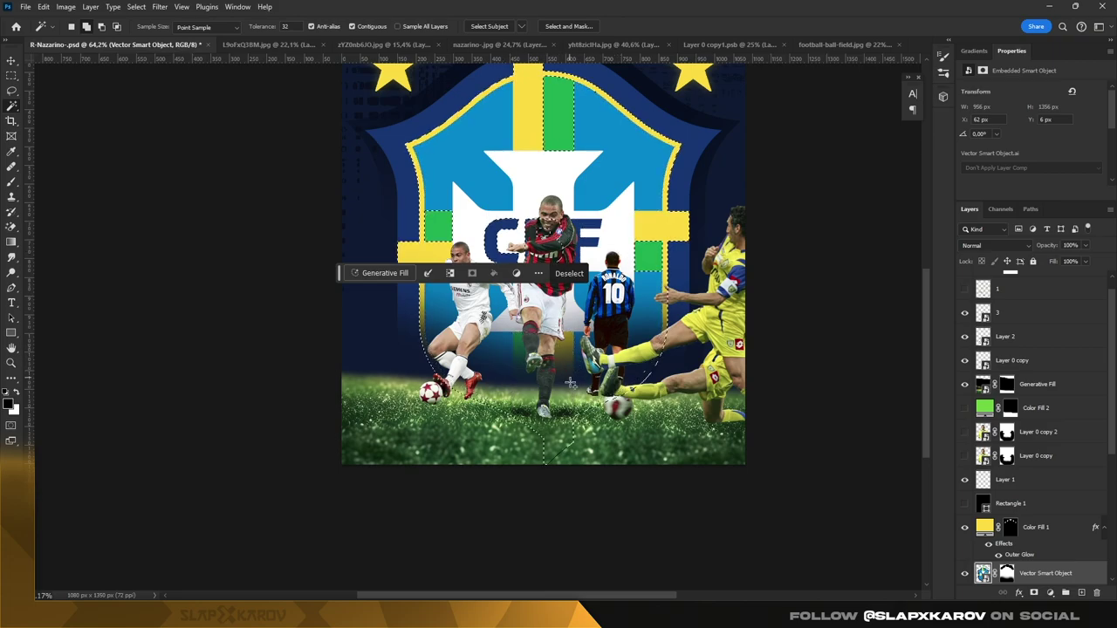
scroll(569, 234, "down", 2)
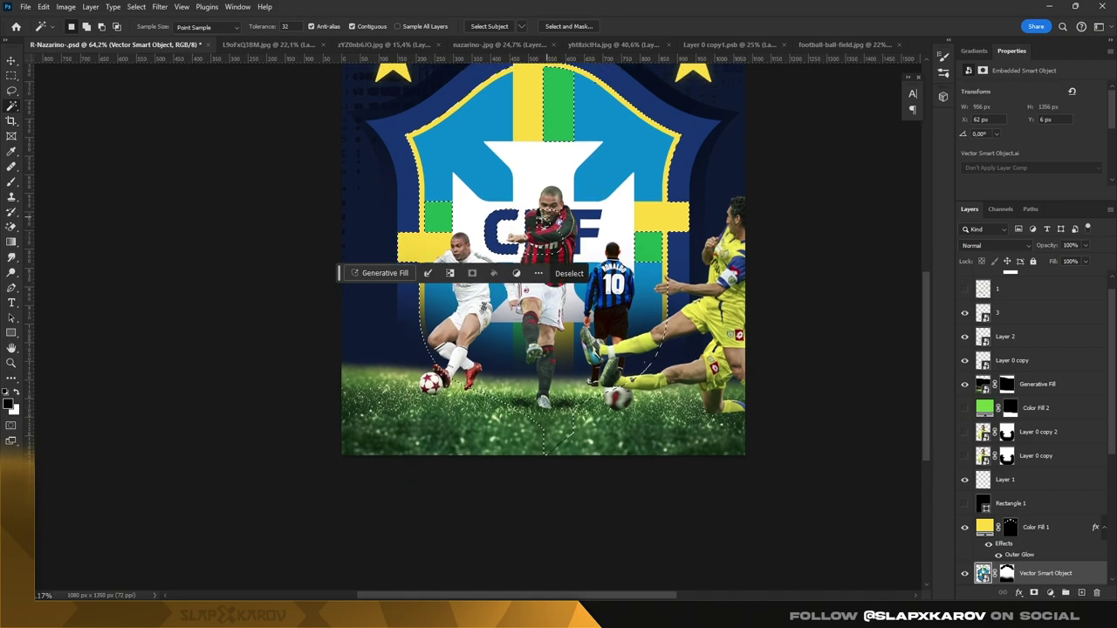
scroll(587, 243, "up", 5)
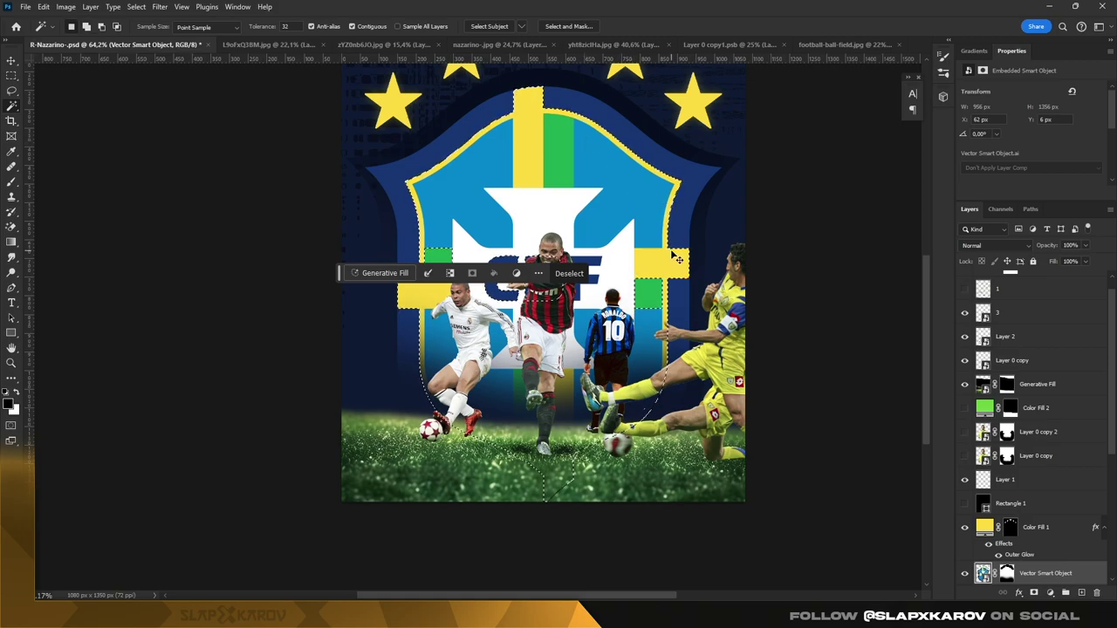
scroll(593, 173, "up", 1)
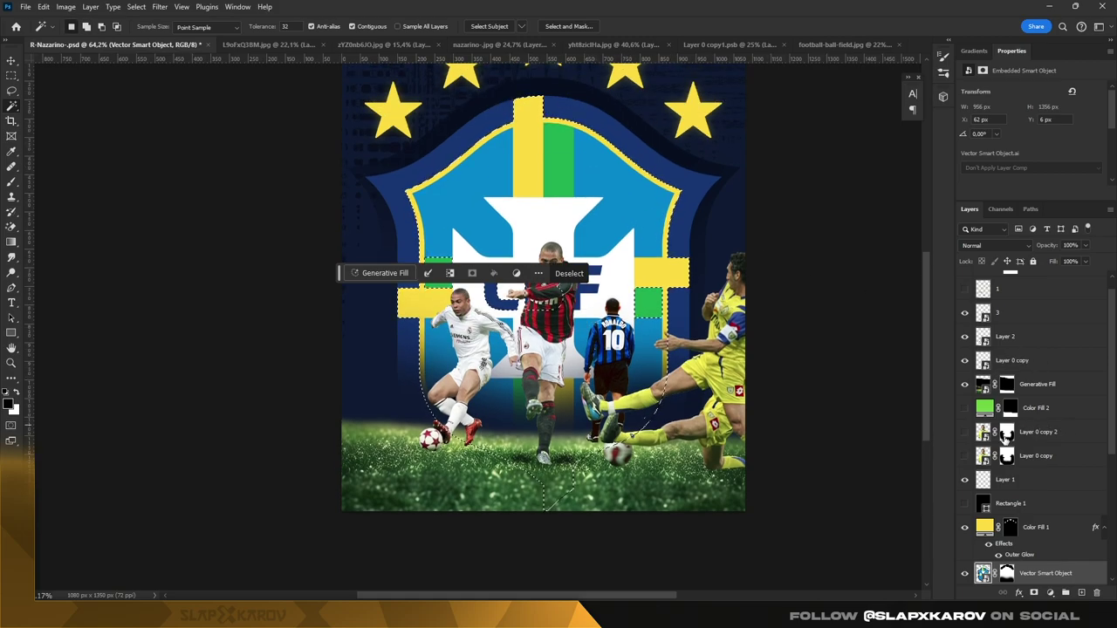
Step: Show the Layer 0 copy 2 yellow-shirt portrait and target its mask with the brush
left_click(966, 432)
scroll(562, 288, "down", 2)
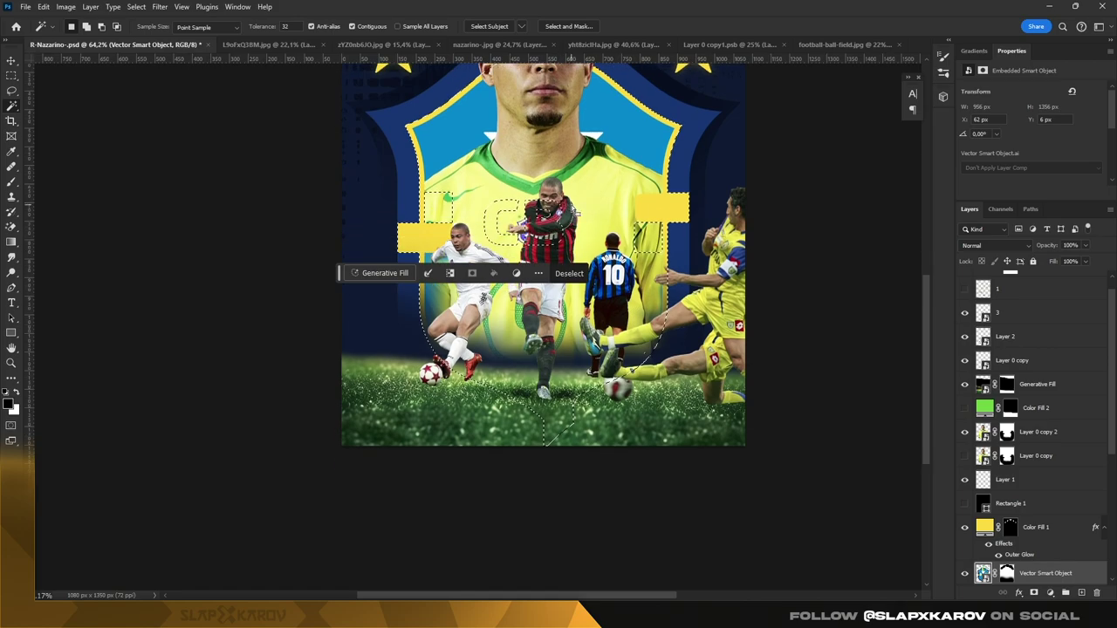
scroll(571, 209, "down", 2)
scroll(382, 256, "down", 3)
scroll(381, 256, "up", 4)
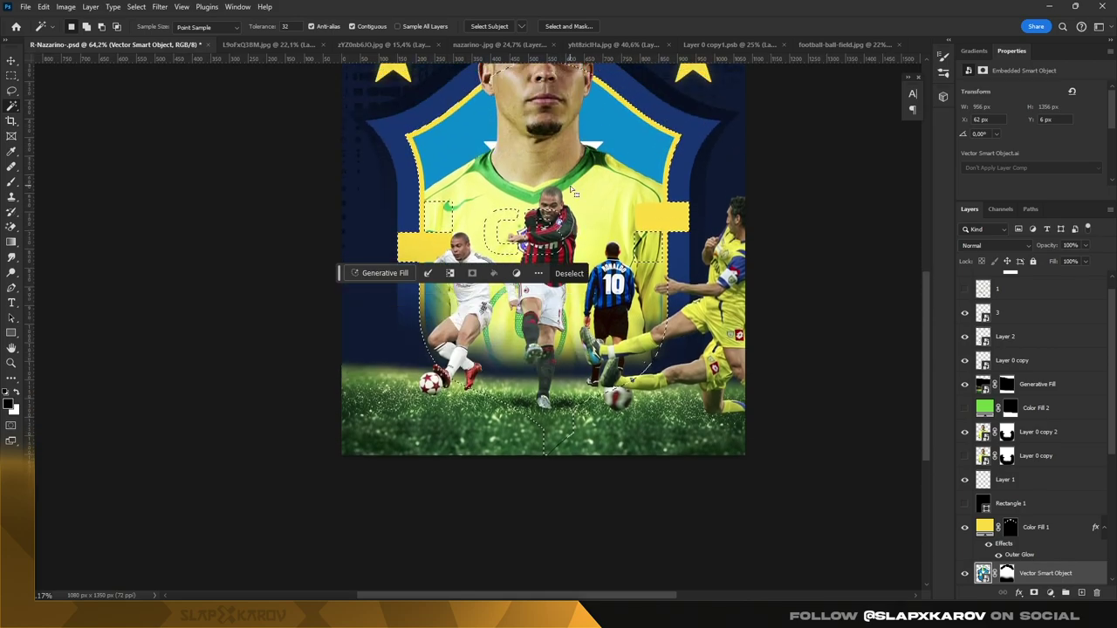
scroll(382, 256, "down", 1)
left_click_drag(340, 274, 337, 504)
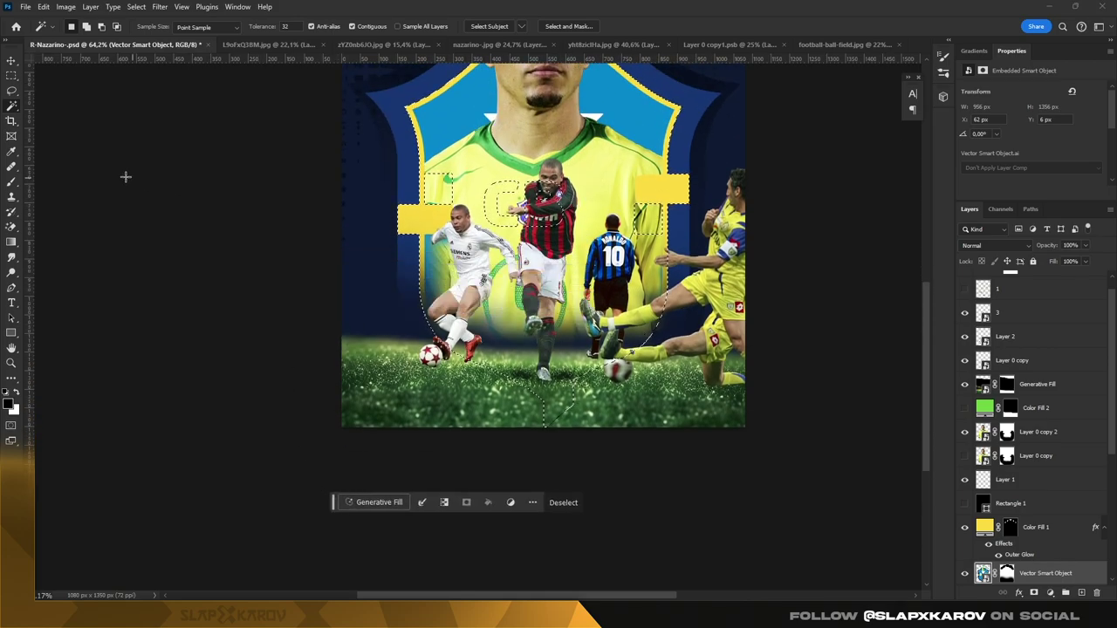
key("b")
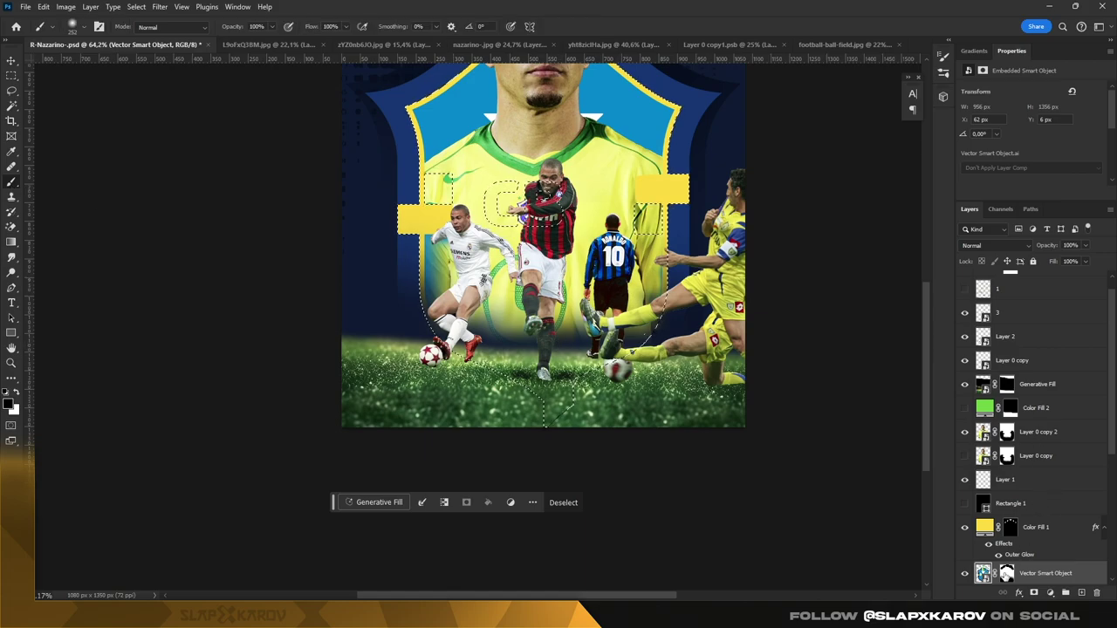
left_click(1007, 432)
scroll(823, 390, "up", 2)
Step: Paint the portrait mask with a soft round brush to reveal more yellow jersey around the players
right_click(537, 228)
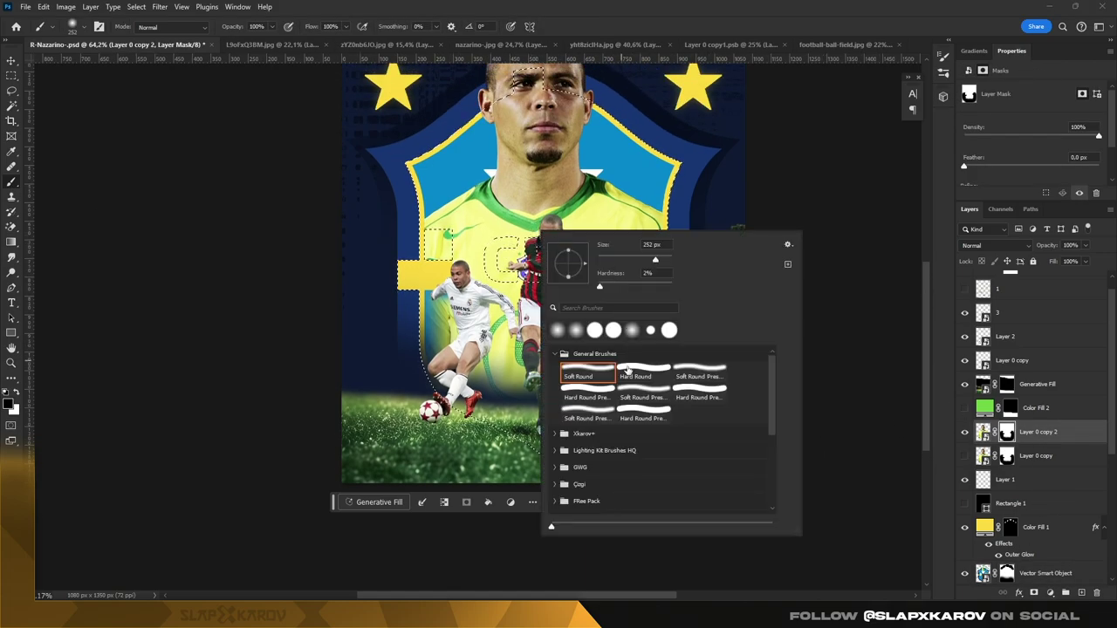
left_click(601, 372)
key("Return")
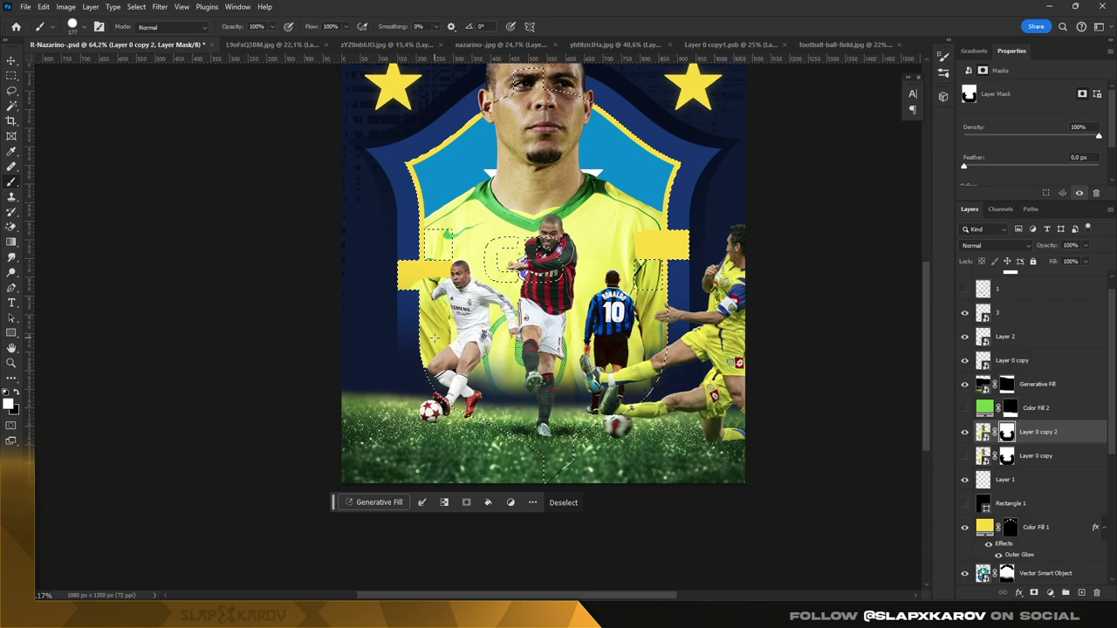
left_click_drag(436, 317, 559, 368)
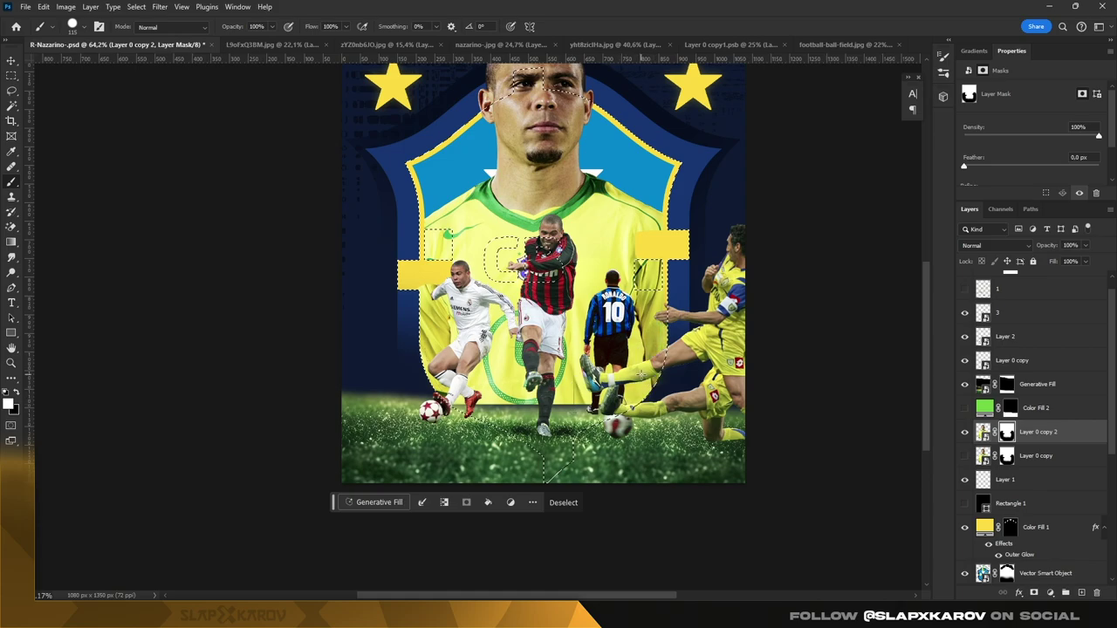
key("x")
mouse_move(635, 288)
left_mouse_down()
mouse_move(653, 291)
mouse_move(659, 234)
left_mouse_up()
Step: Undo the mask strokes and hide the yellow-shirt portrait layer
key("ctrl+z")
key("x")
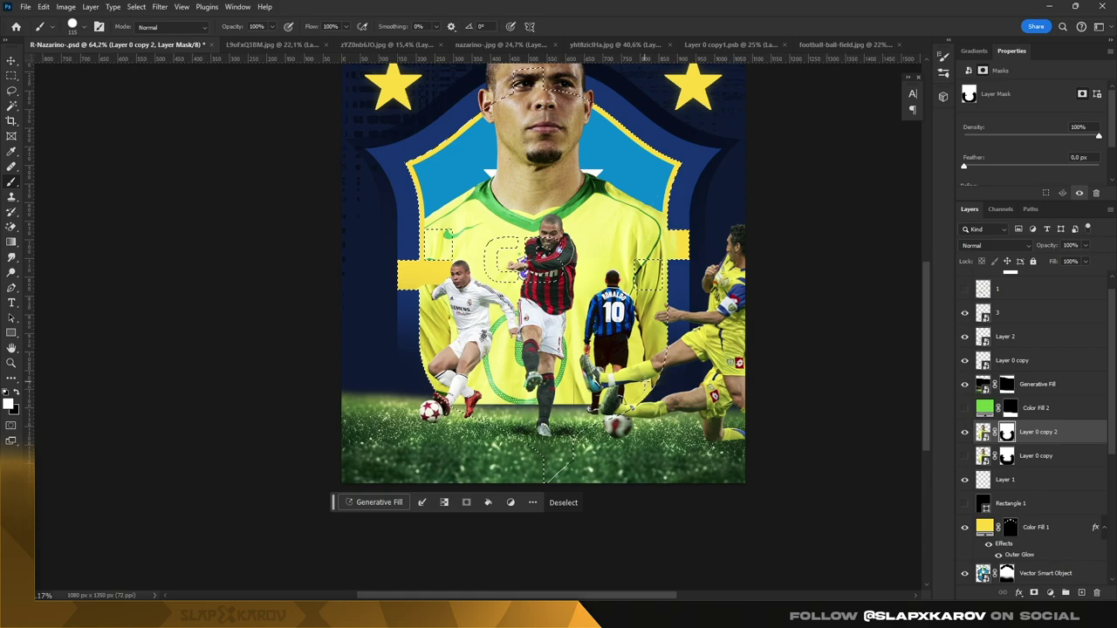
left_click_drag(420, 234, 421, 288)
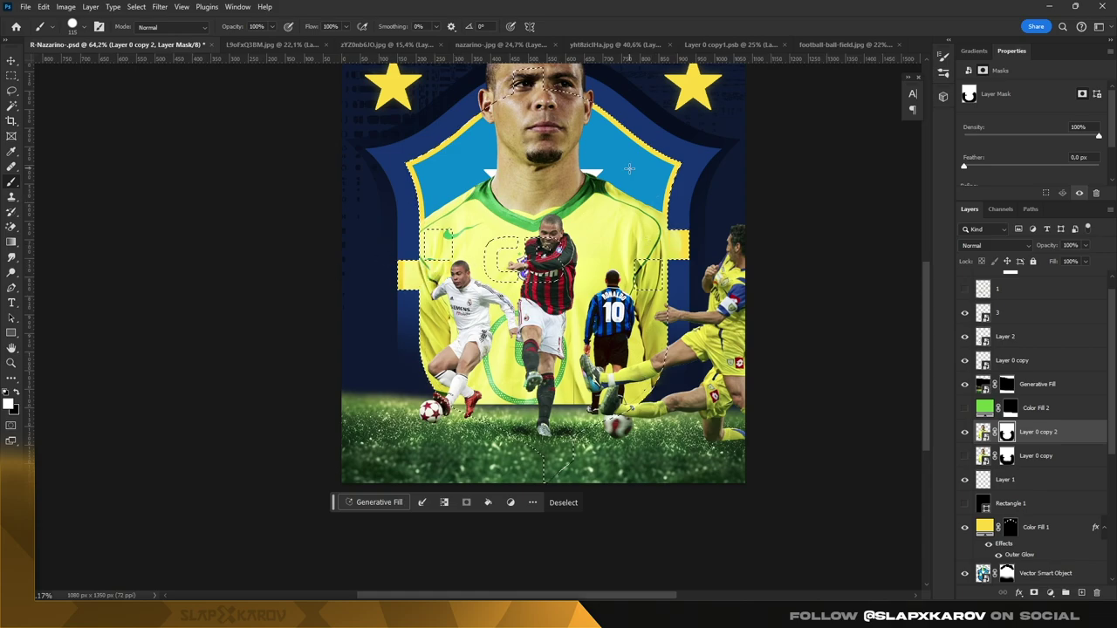
left_click(12, 76)
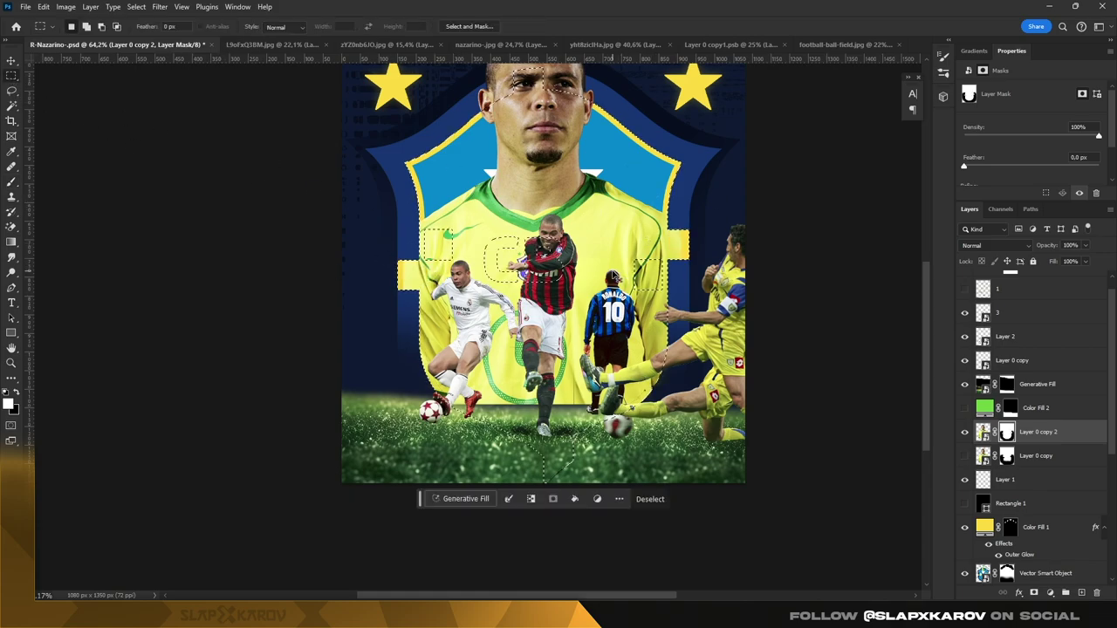
key("ctrl+z")
key("ctrl+z")
key("ctrl+z")
key("ctrl+comma")
Step: Clear the selection and magic-wand the blue area of the Vector Smart Object crest
key("ctrl+d")
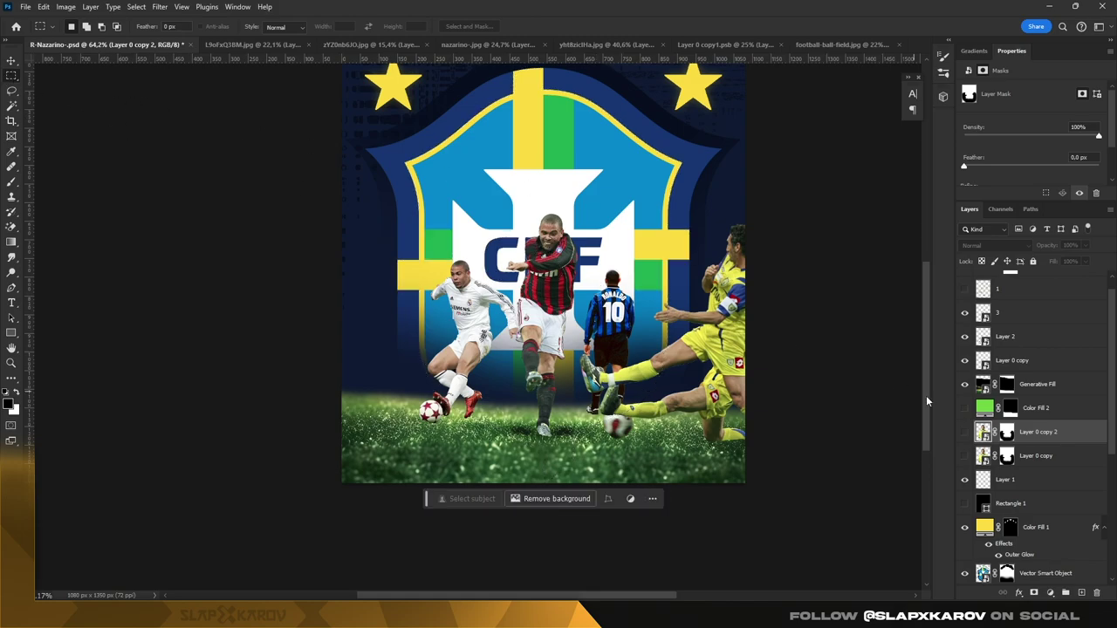
scroll(1030, 436, "down", 5)
left_click(1045, 406)
scroll(138, 225, "up", 1)
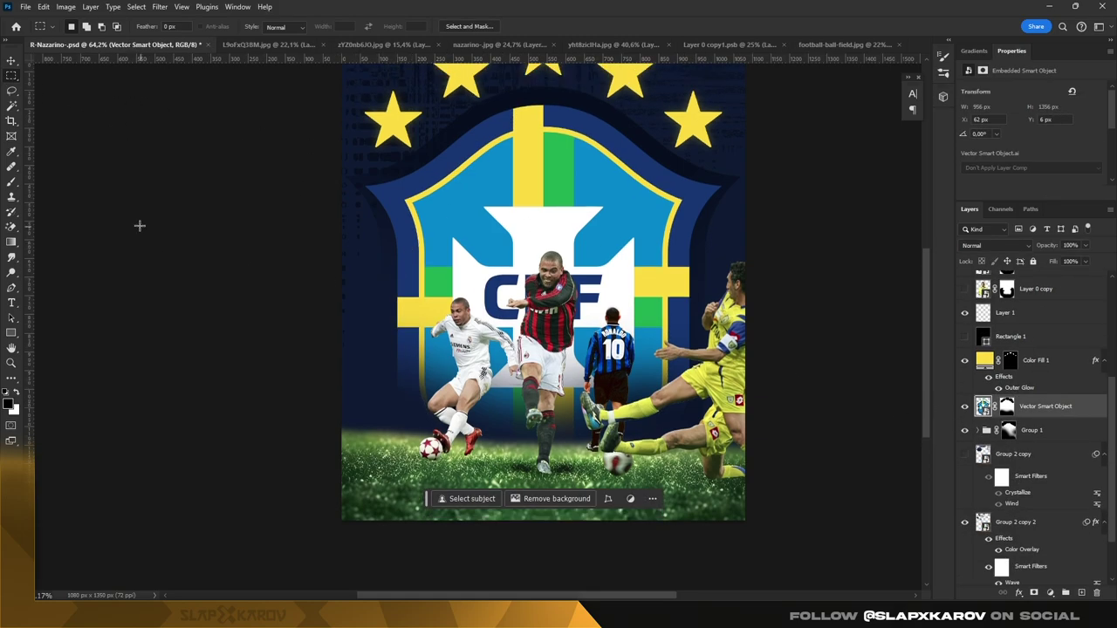
left_click(11, 106)
left_click(480, 189)
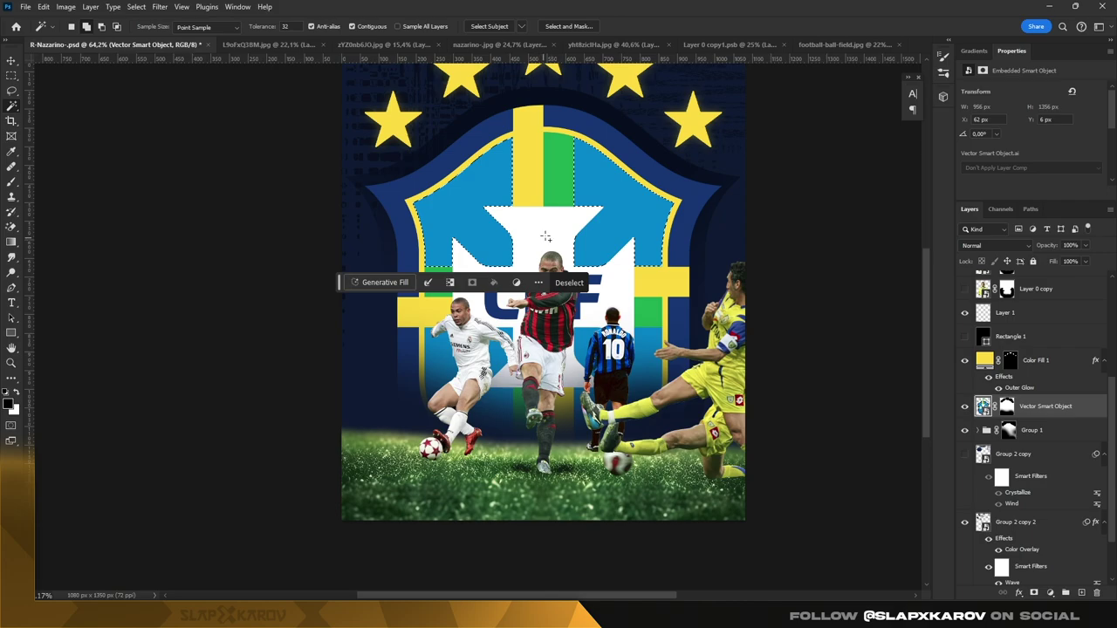
Step: Add the CBF letters to the crest selection, then subtract the C and BF letters
scroll(480, 149, "down", 1)
scroll(584, 166, "down", 2)
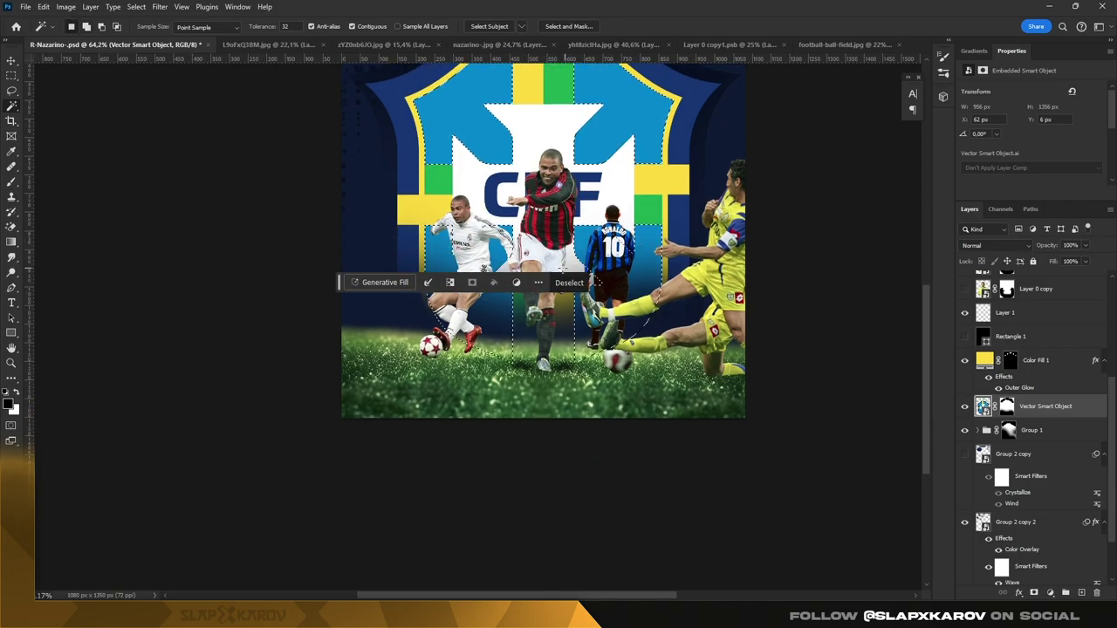
scroll(543, 244, "up", 1)
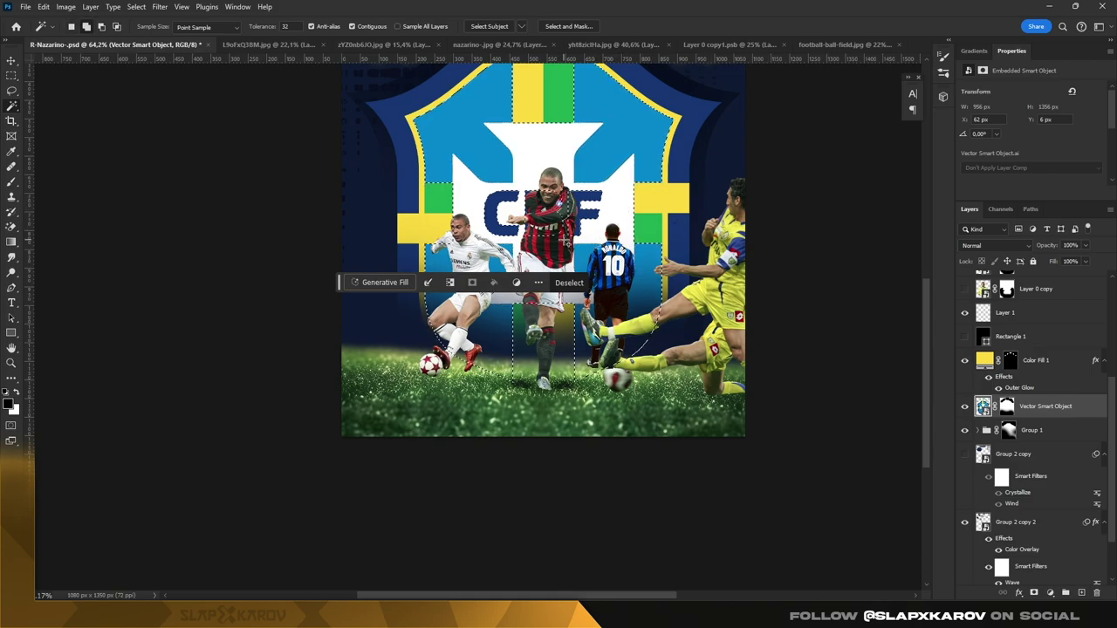
left_click(587, 209, "shift")
left_click(493, 214, "alt")
left_click(578, 204, "alt")
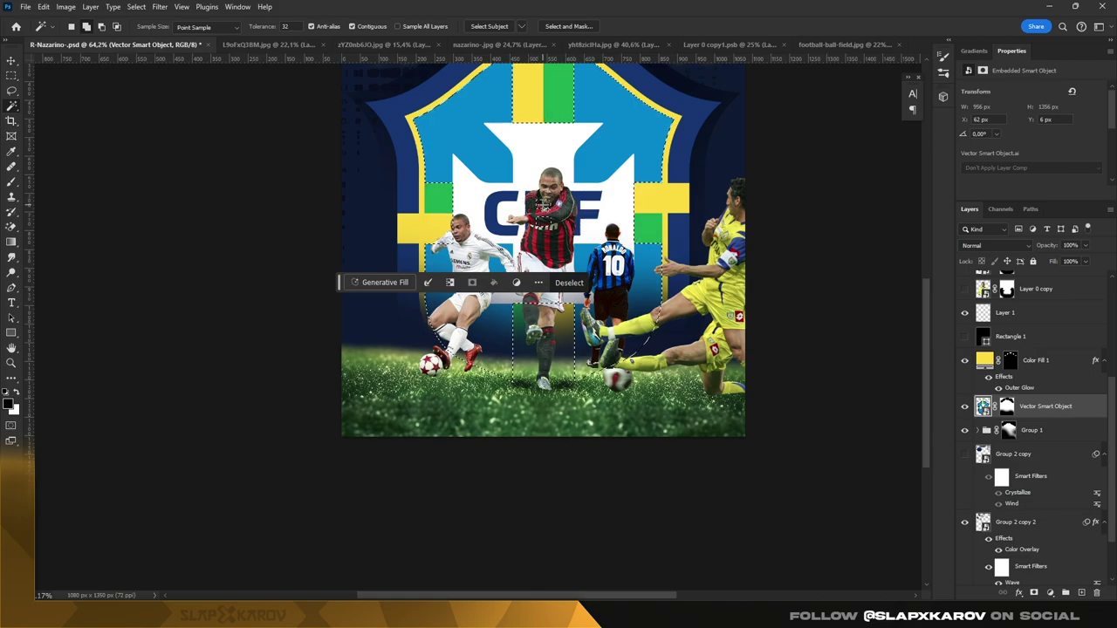
Step: Turn the yellow-jersey portrait back on and target the Vector Smart Object's layer mask
scroll(479, 182, "up", 2)
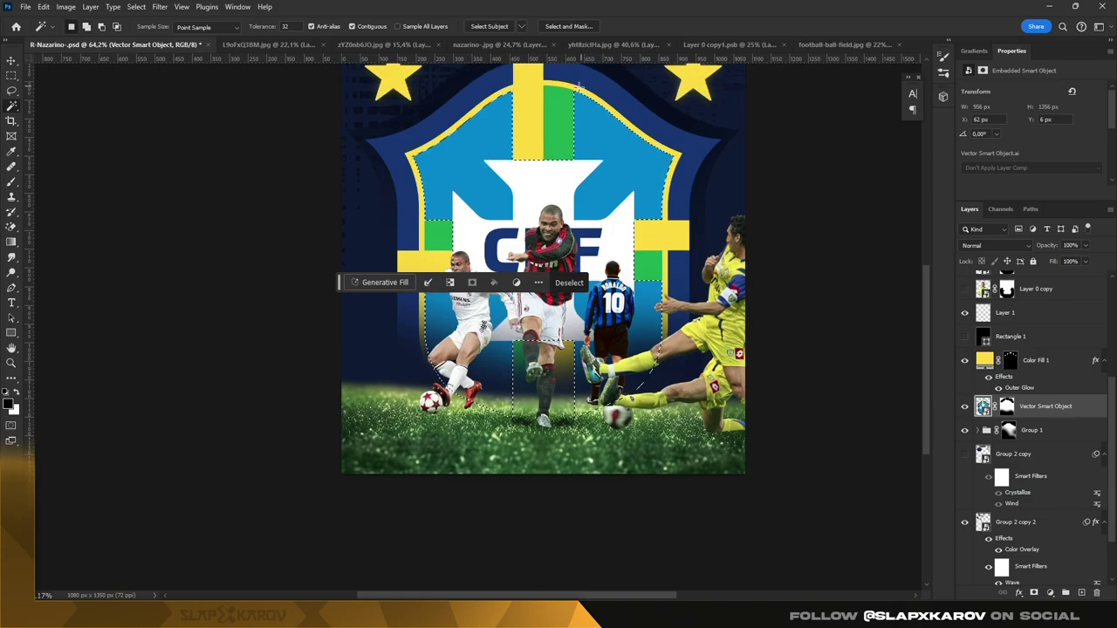
scroll(1004, 375, "up", 2)
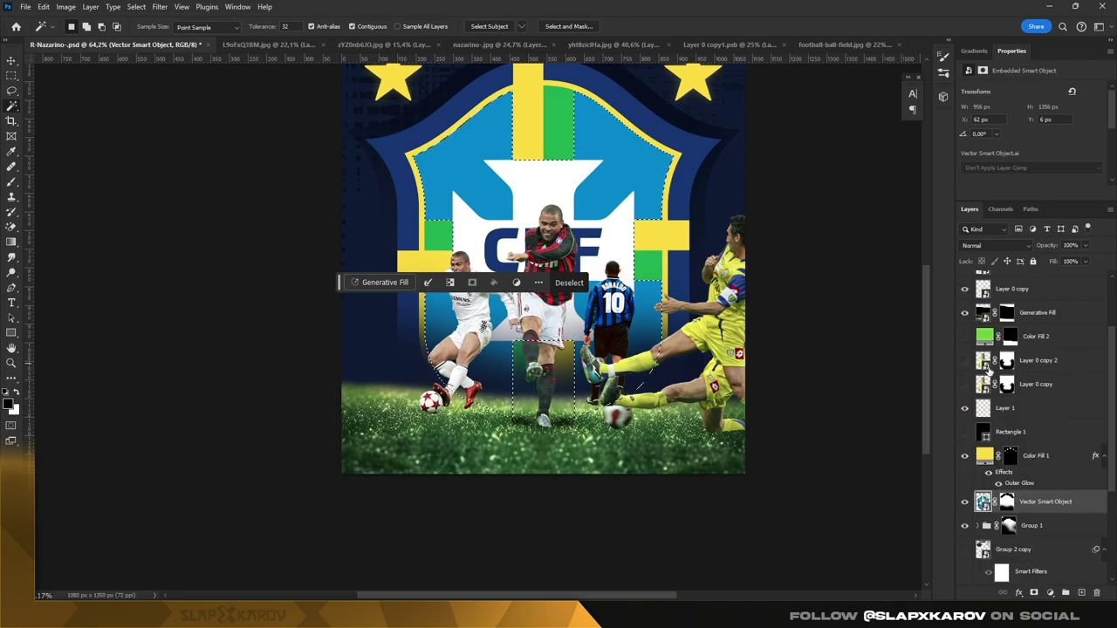
left_click(966, 360)
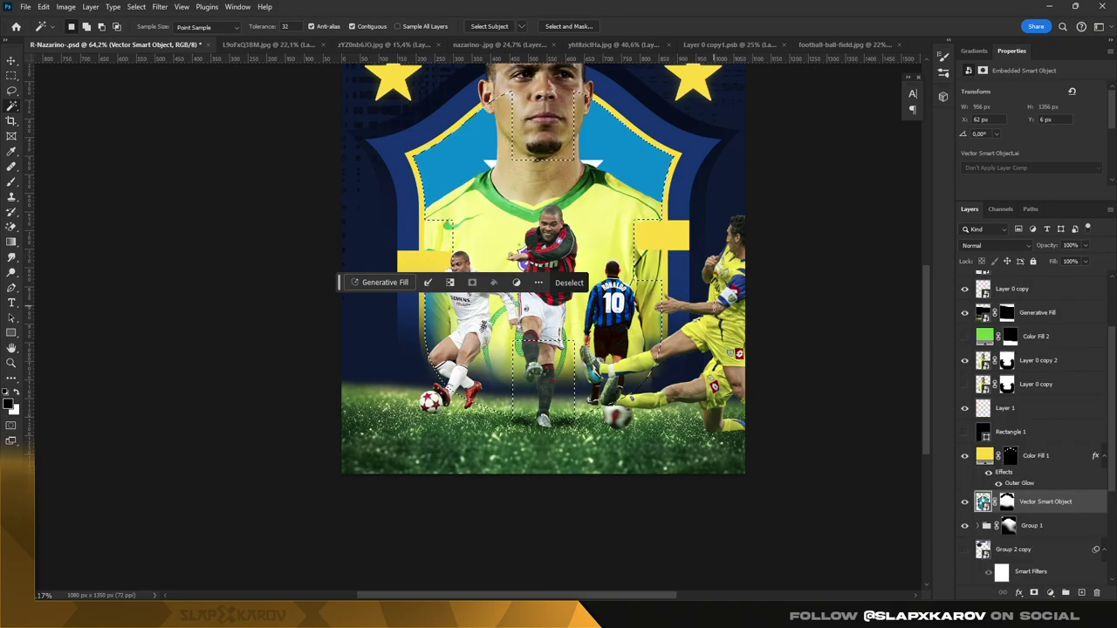
left_click(1007, 502)
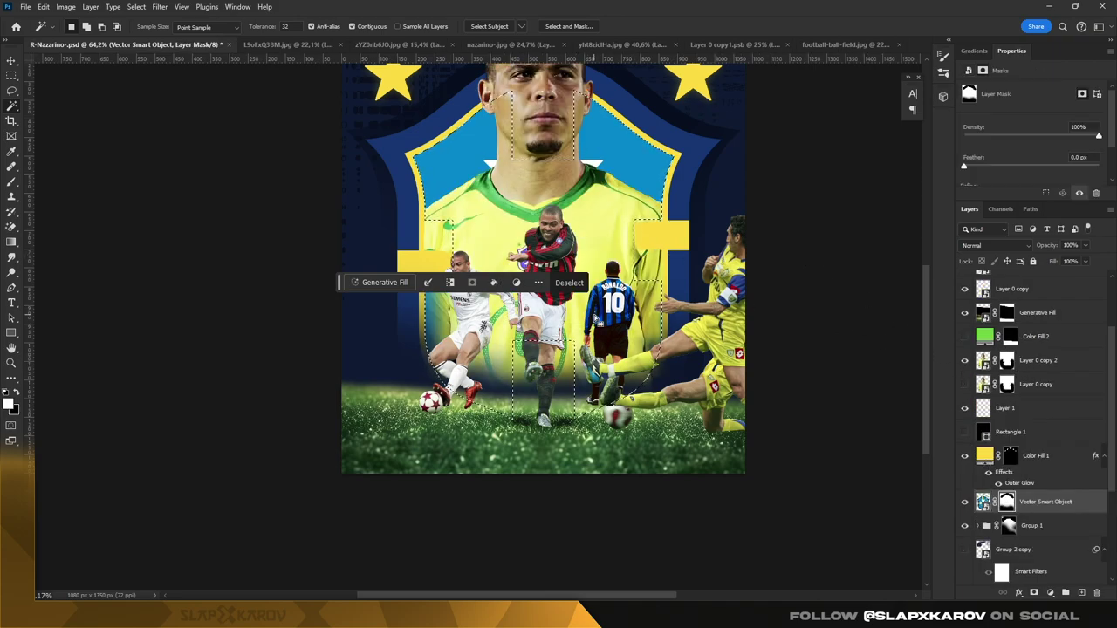
Step: Set up the brush, swap colours and invert the selection on the portrait layer's mask
key("b")
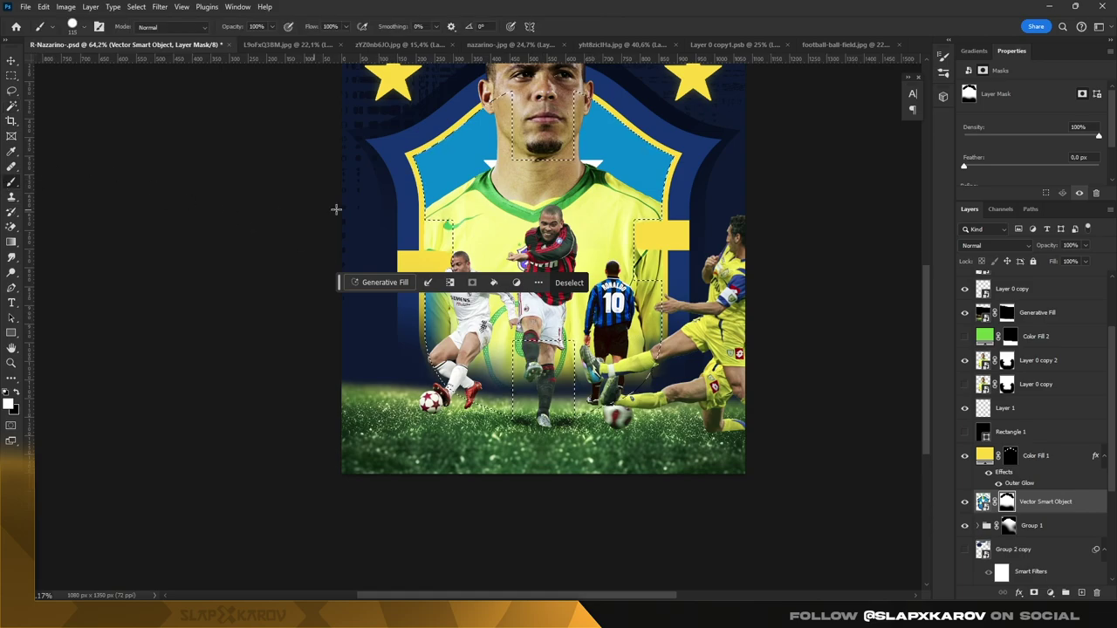
scroll(428, 206, "down", 2)
right_click(428, 206)
left_click(429, 206)
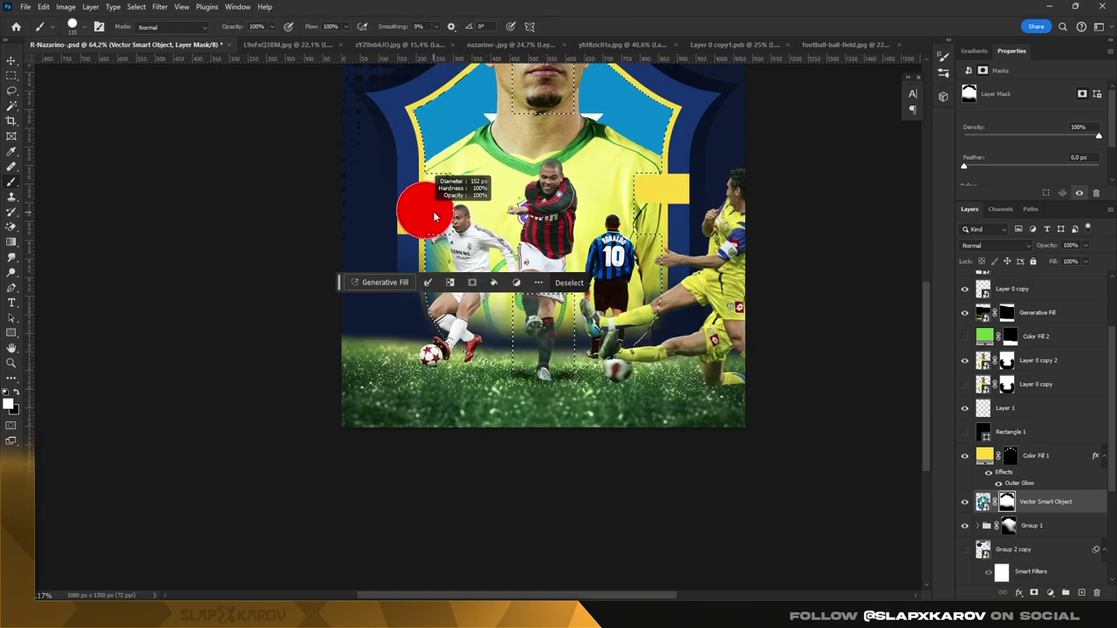
key("x")
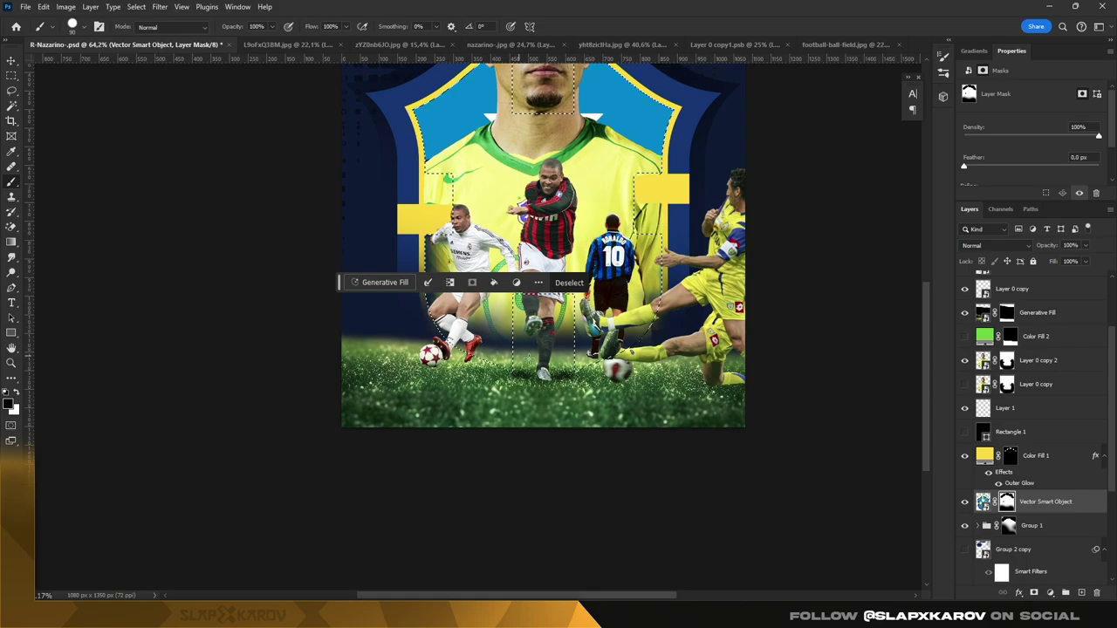
scroll(632, 339, "up", 2)
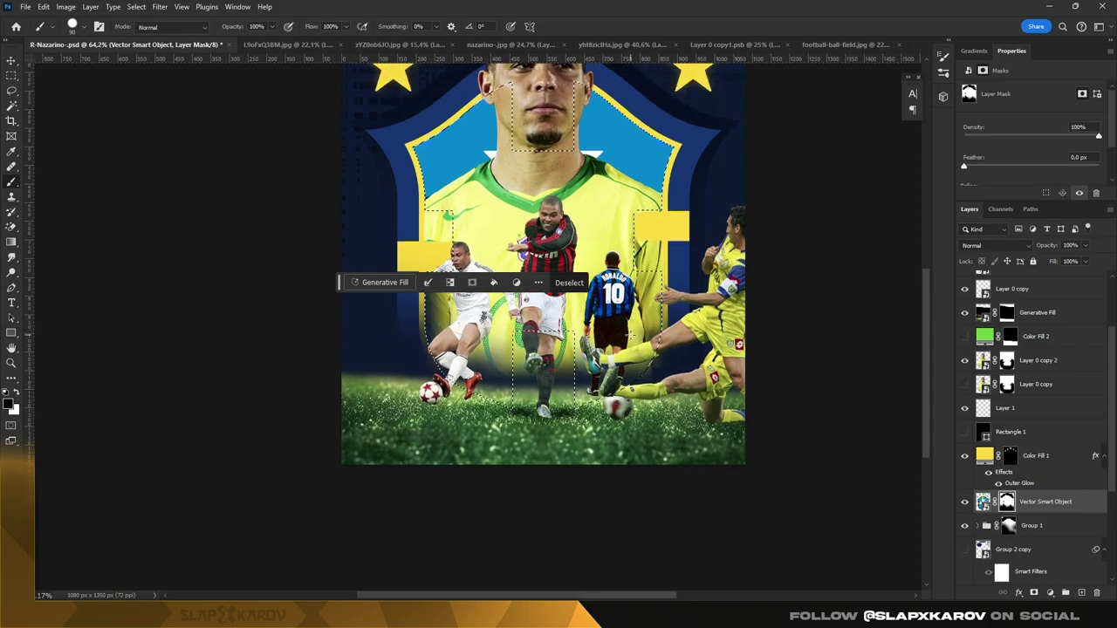
key("ctrl+shift+i")
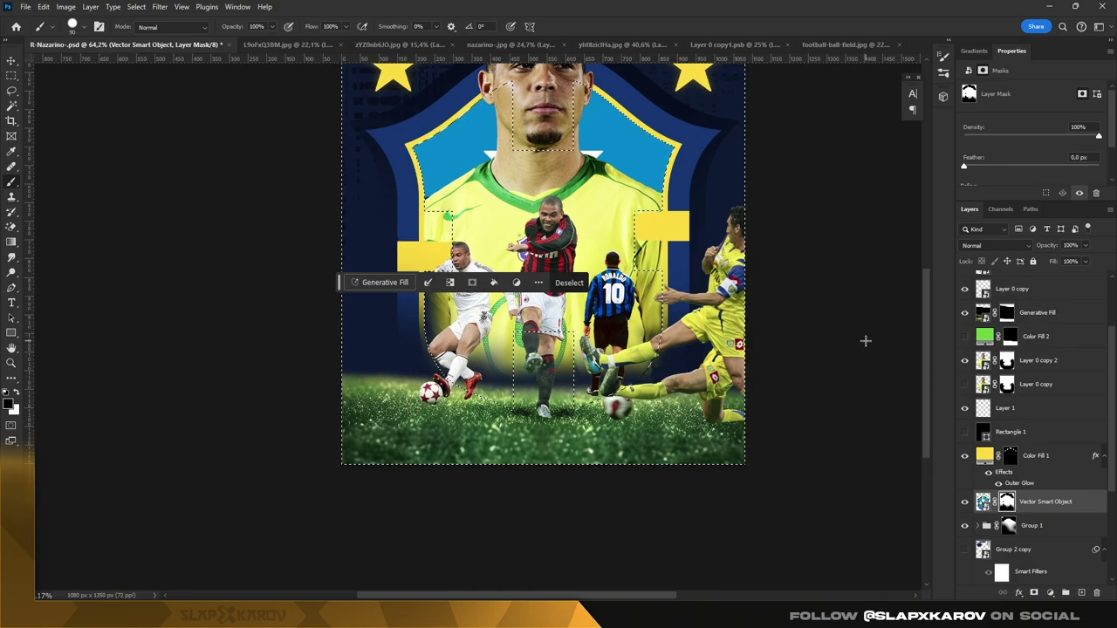
scroll(1039, 393, "up", 3)
left_click(1038, 448)
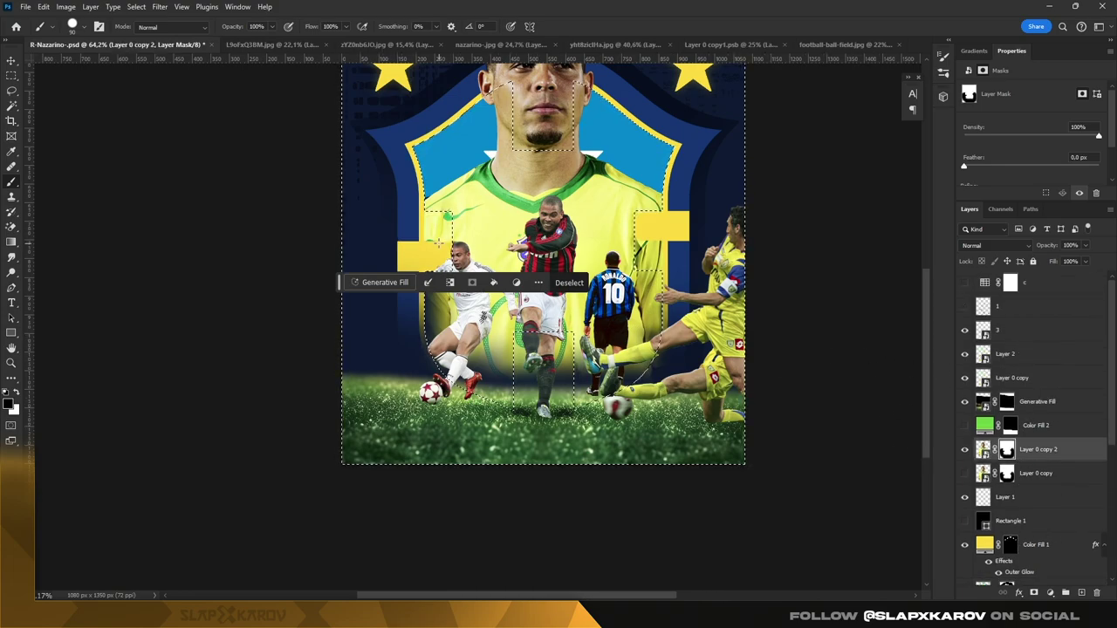
Step: Restore the green squares on the left and right crest bars
left_click_drag(439, 242, 434, 217)
scroll(442, 232, "down", 2)
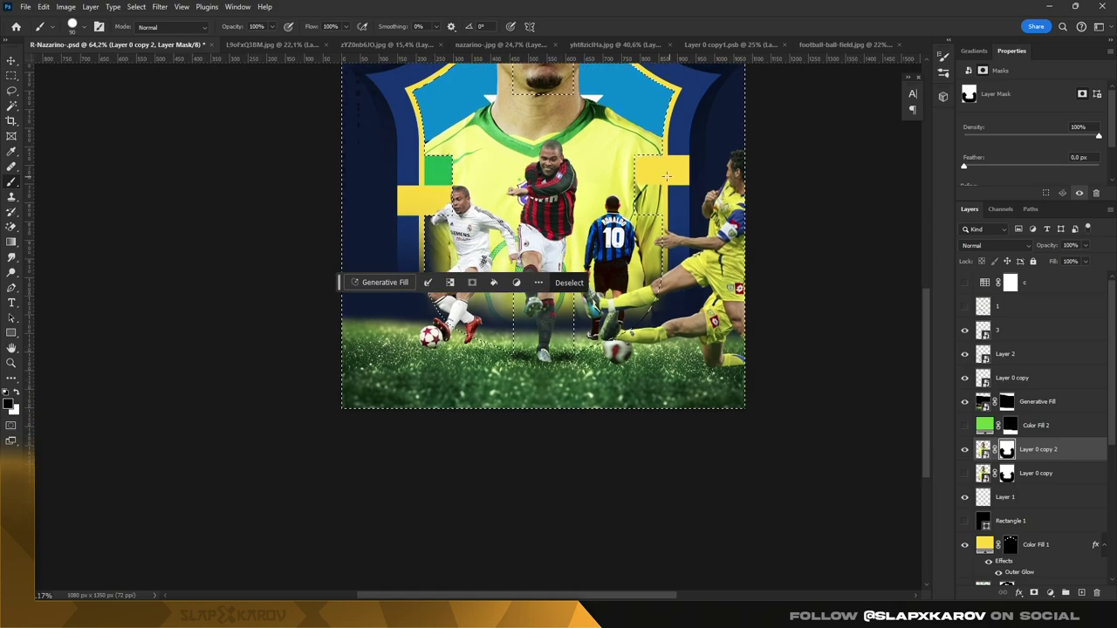
left_click_drag(656, 187, 646, 227)
scroll(643, 162, "up", 4)
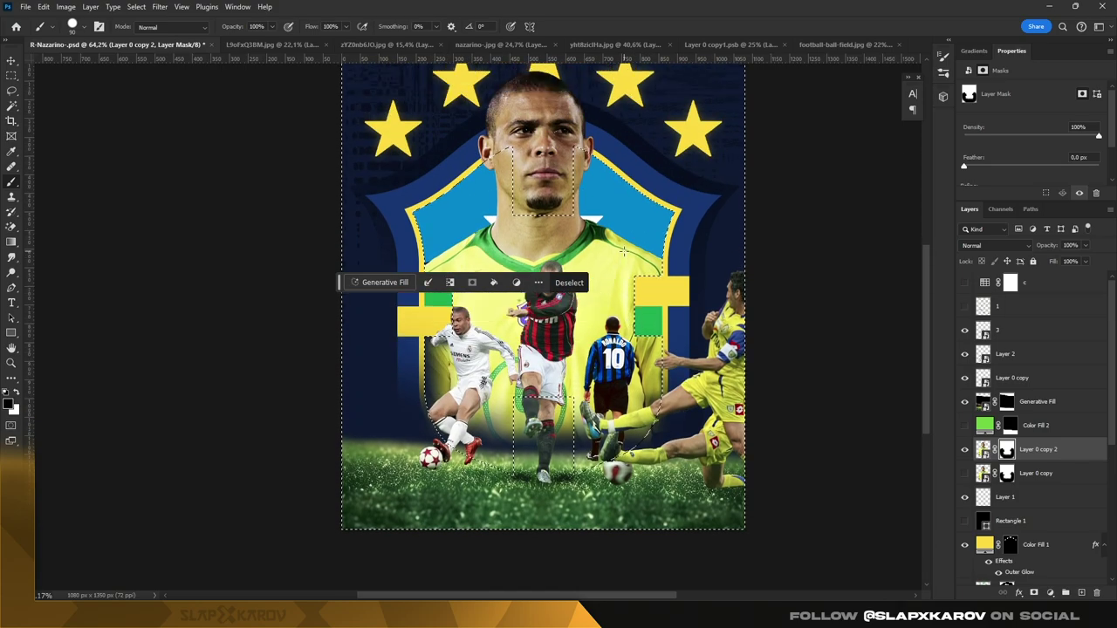
scroll(646, 288, "down", 3)
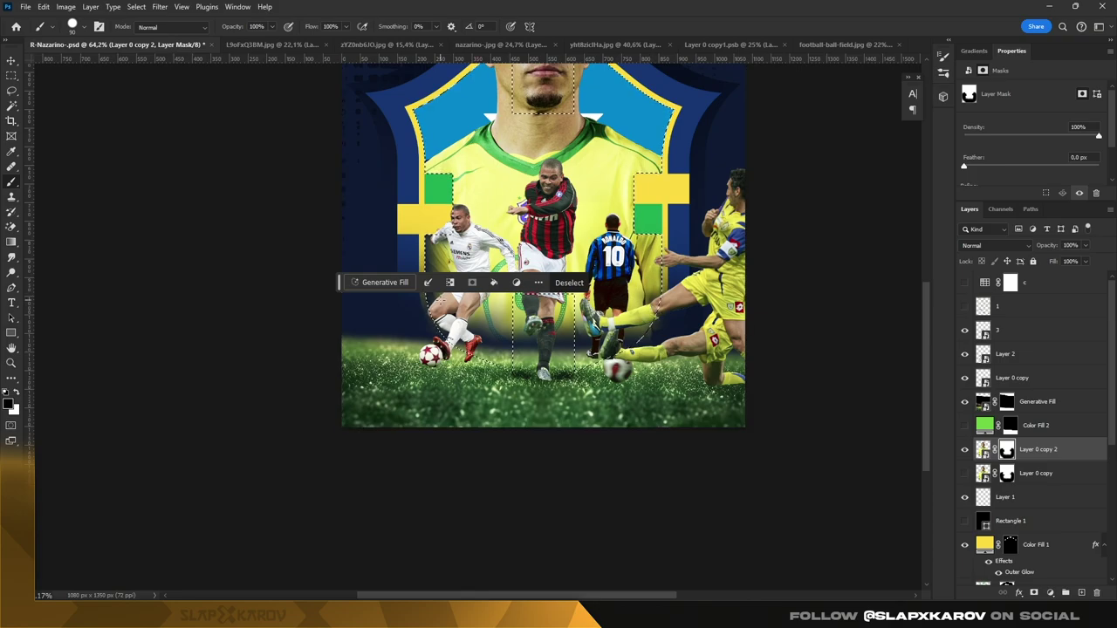
Step: Reveal the yellow jersey around the lower-left players, then clear the selection
key("x")
left_click_drag(433, 257, 494, 307)
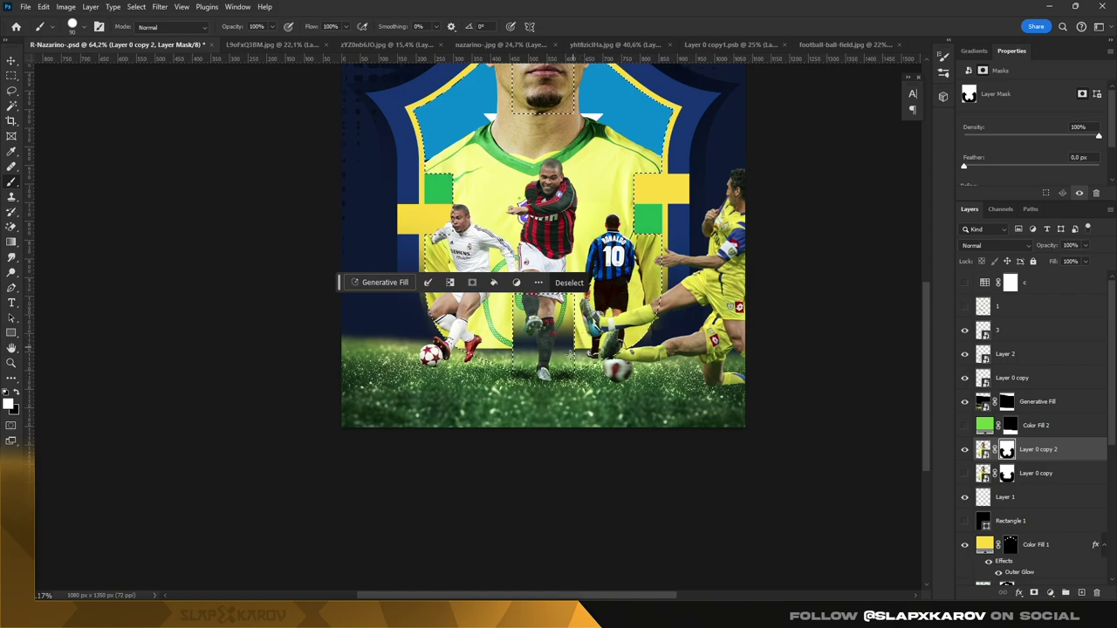
scroll(475, 341, "up", 2)
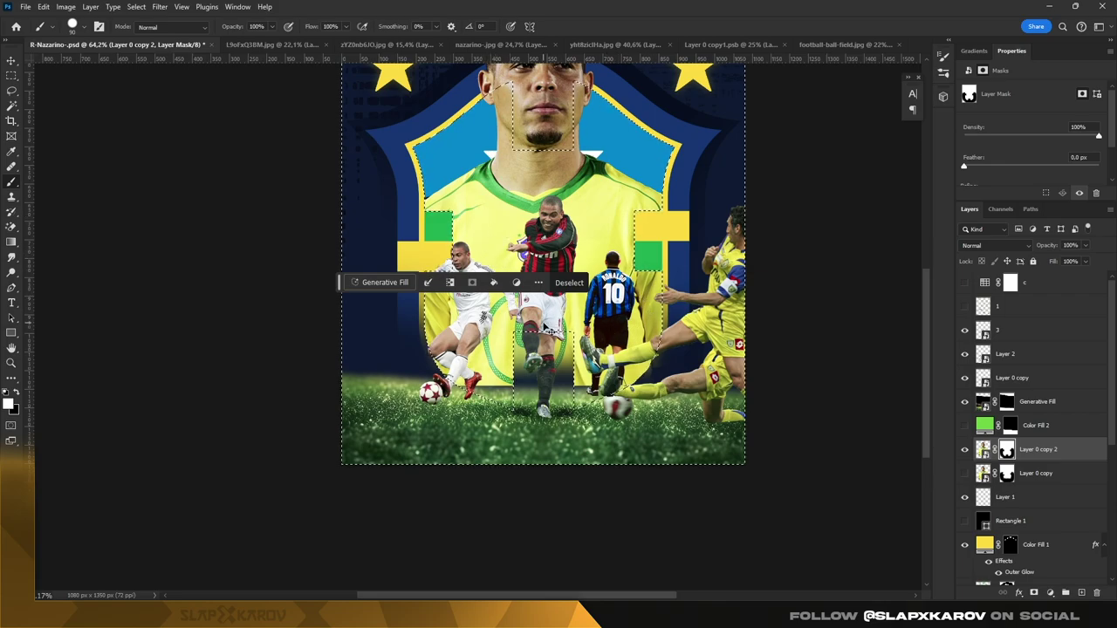
key("ctrl+shift+i")
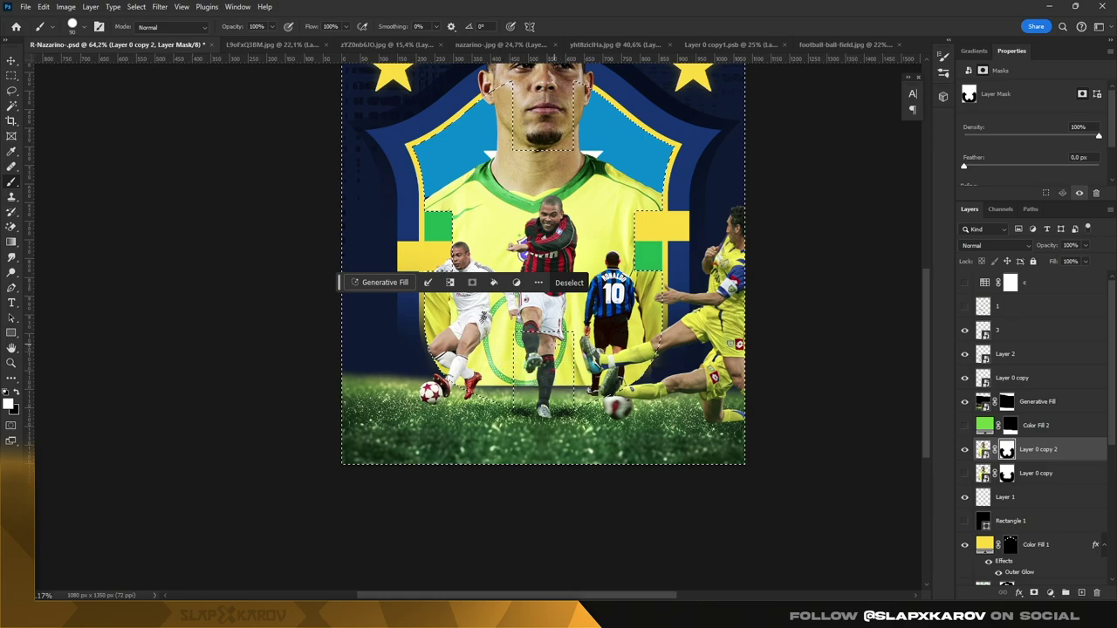
scroll(579, 362, "up", 2)
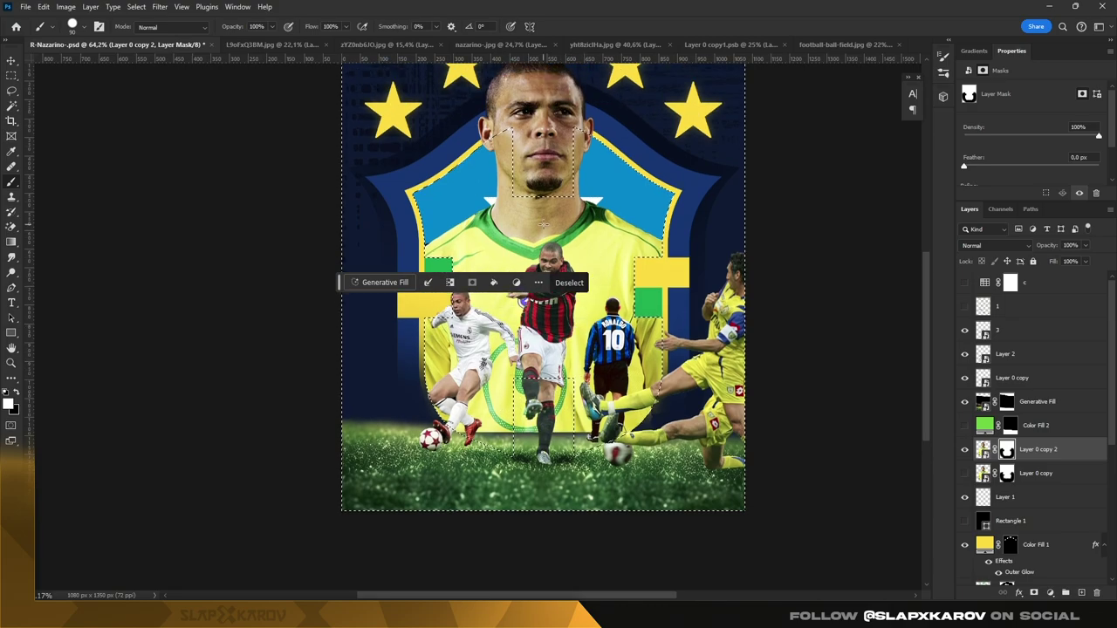
key("ctrl+shift+i")
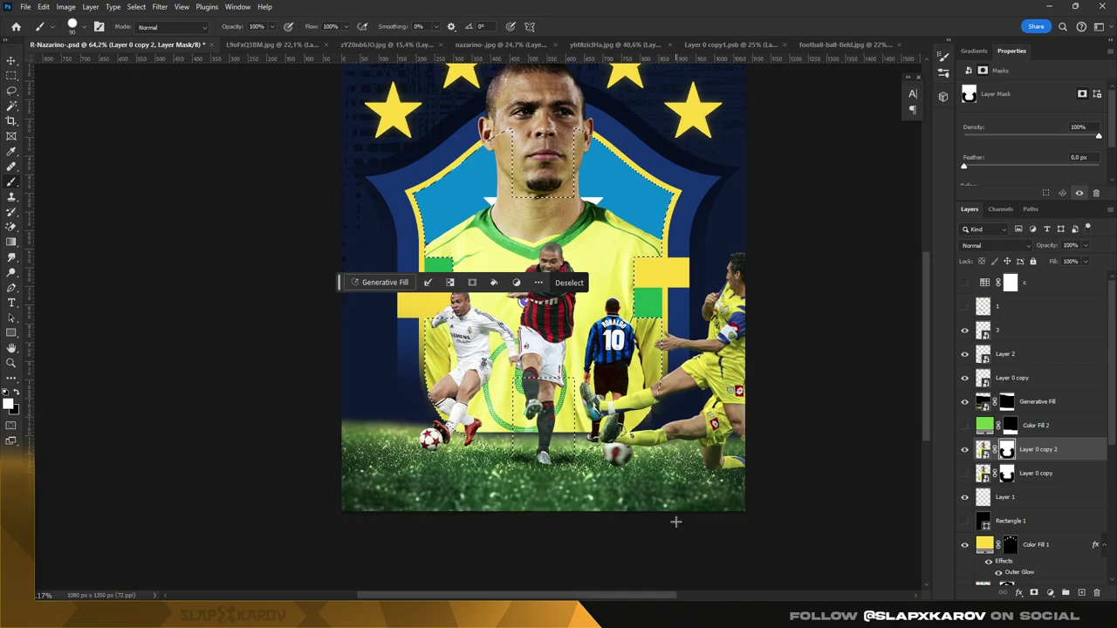
key("x")
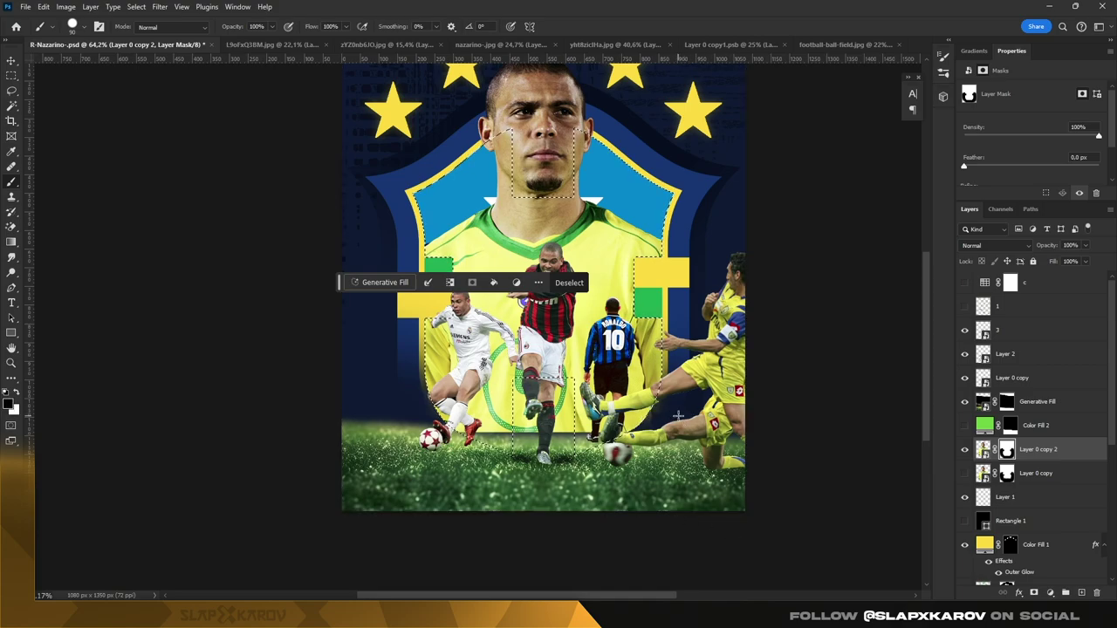
key("ctrl+shift+i")
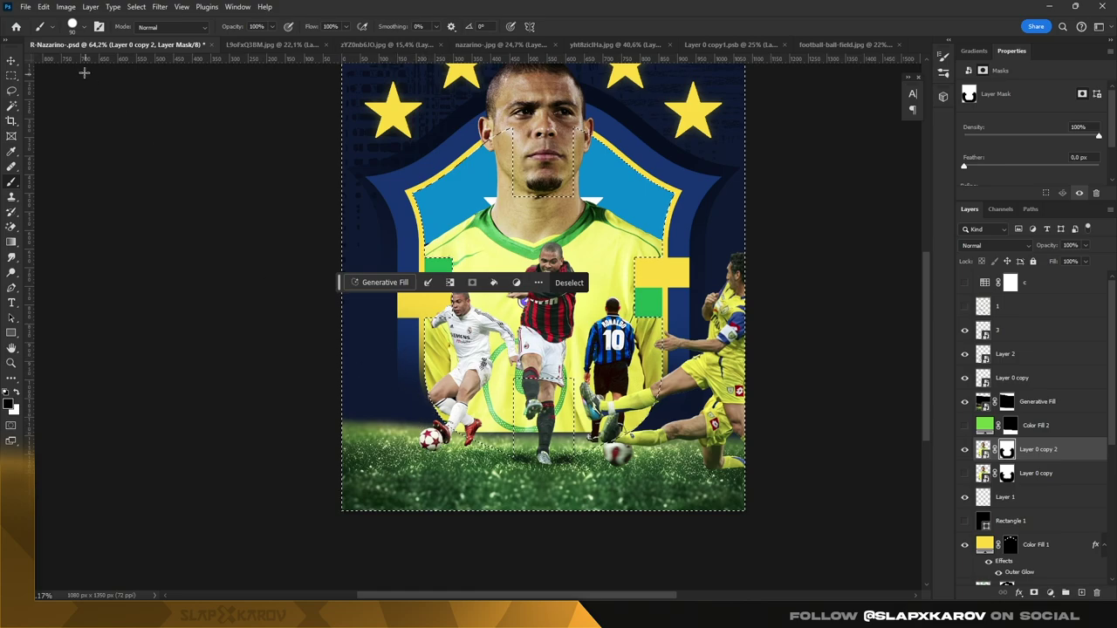
key("ctrl+d")
key("z")
mouse_move(592, 234)
left_mouse_down()
mouse_move(638, 325)
mouse_move(613, 329)
mouse_move(651, 368)
left_mouse_up()
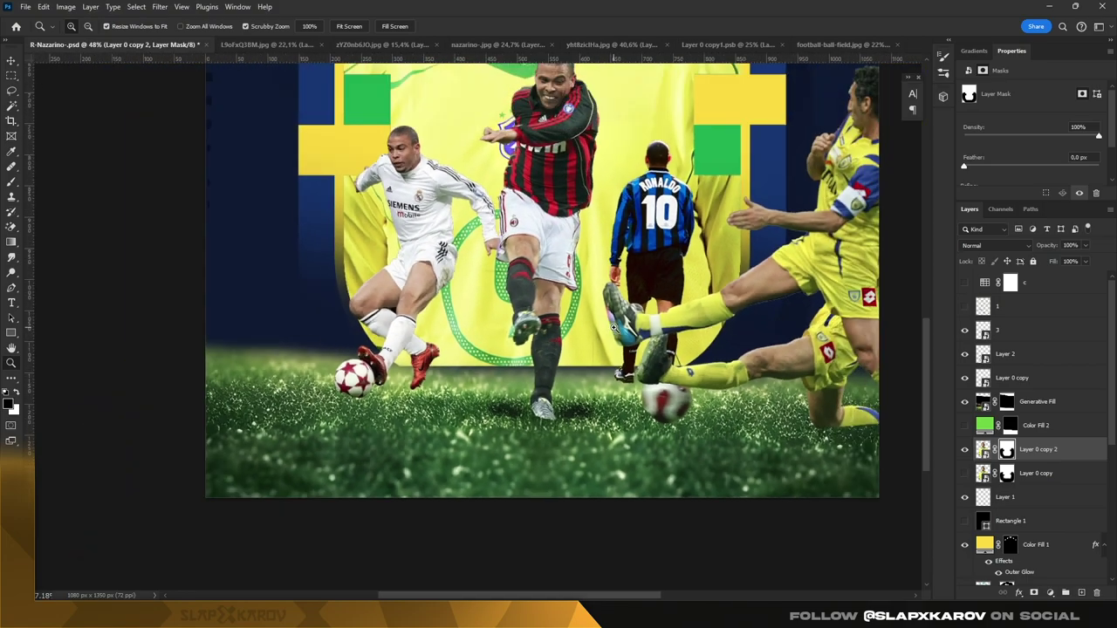
left_click(14, 187)
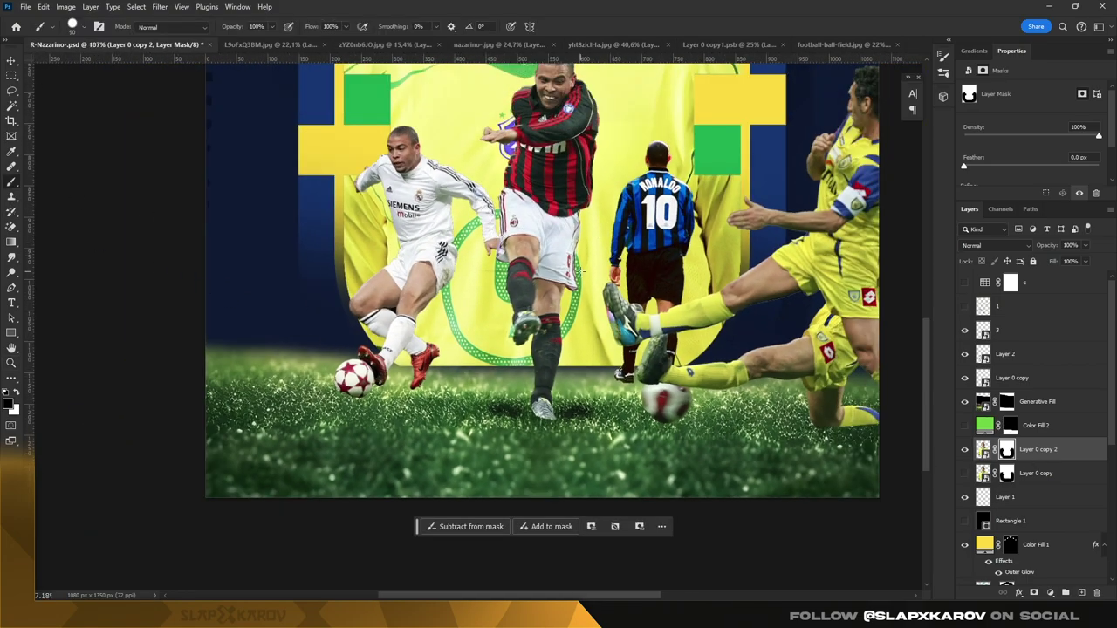
right_click(633, 285)
key("Escape")
left_click_drag(574, 294, 589, 282)
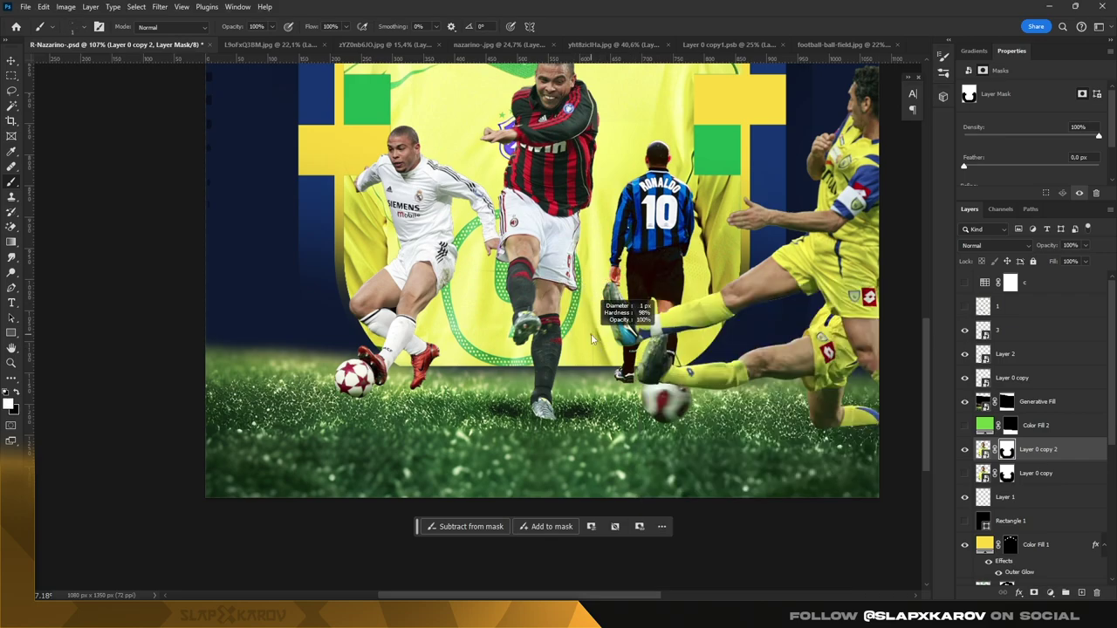
key("z")
left_click_drag(572, 354, 577, 133)
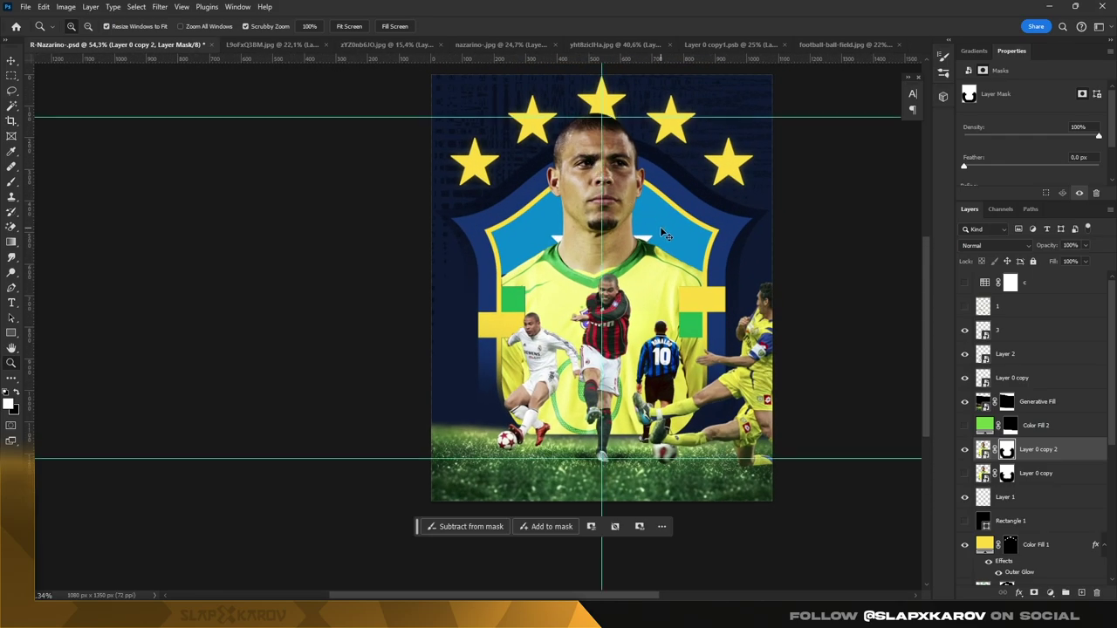
mouse_move(698, 397)
left_mouse_down()
mouse_move(678, 396)
mouse_move(565, 279)
left_mouse_up()
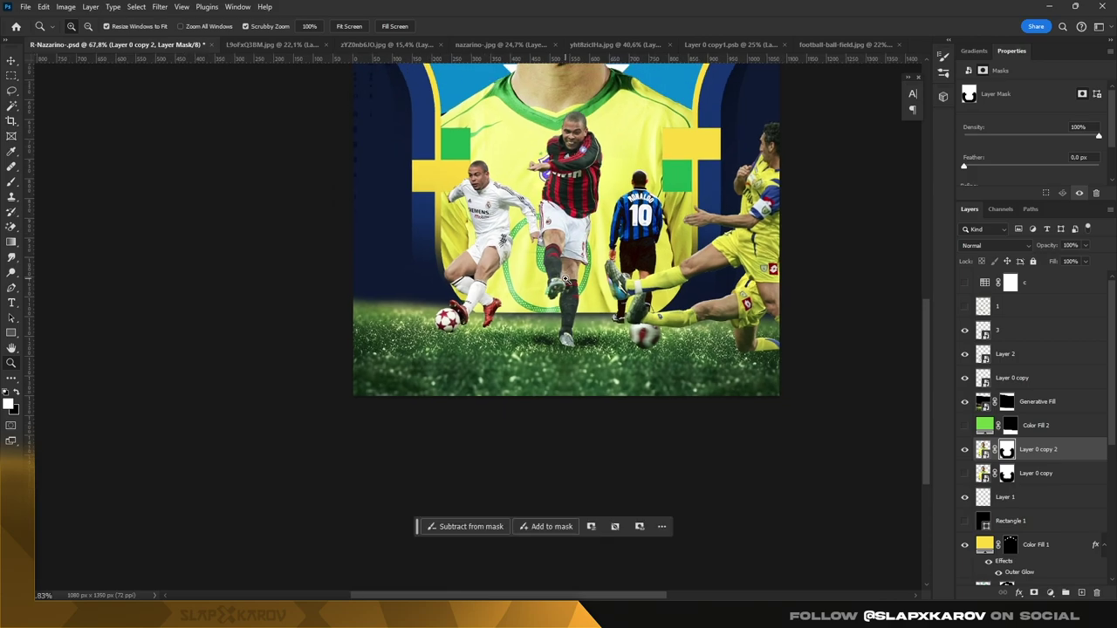
scroll(524, 244, "up", 3)
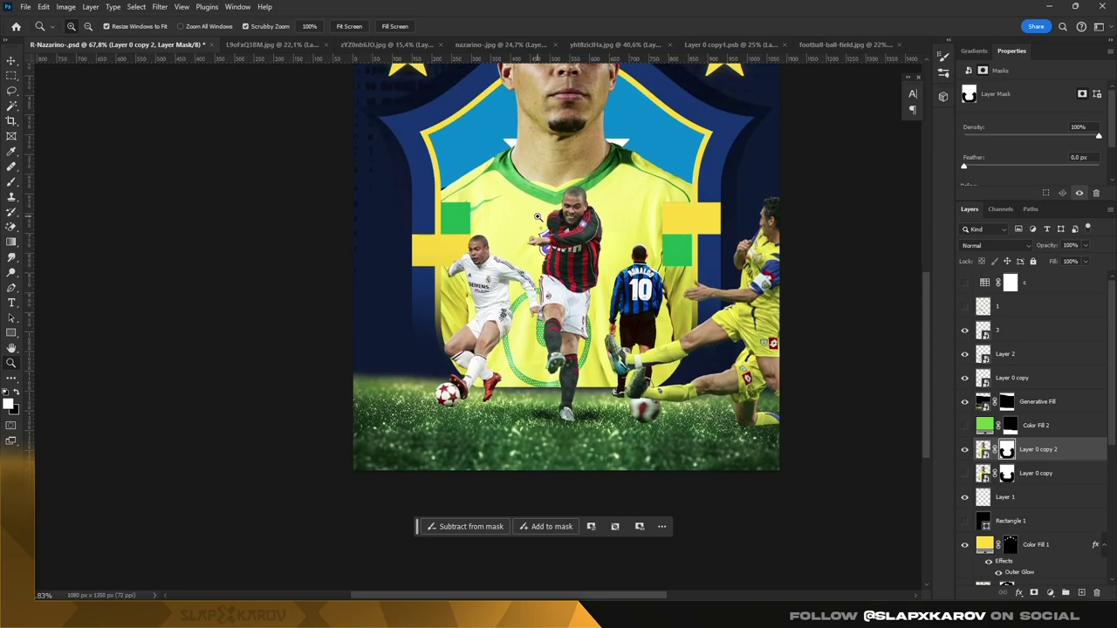
Step: Nudge the Real Madrid player left and the Inter number 10 player down
left_click_drag(575, 281, 579, 281)
key("v")
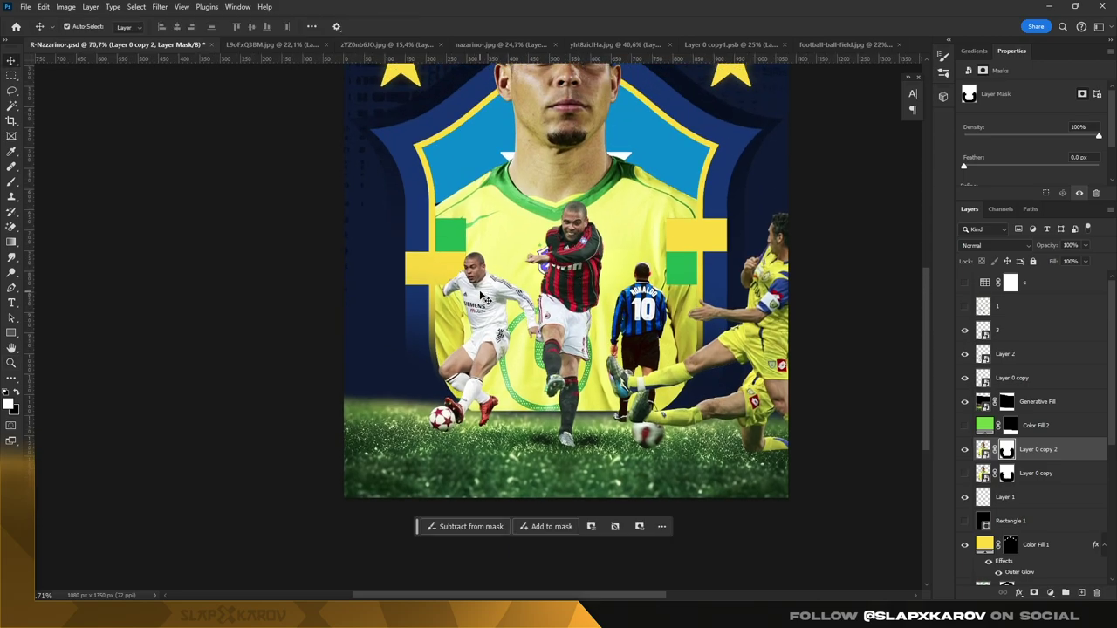
left_click(490, 299)
key("Left")
key("Left")
key("Left")
key("Left")
key("Left")
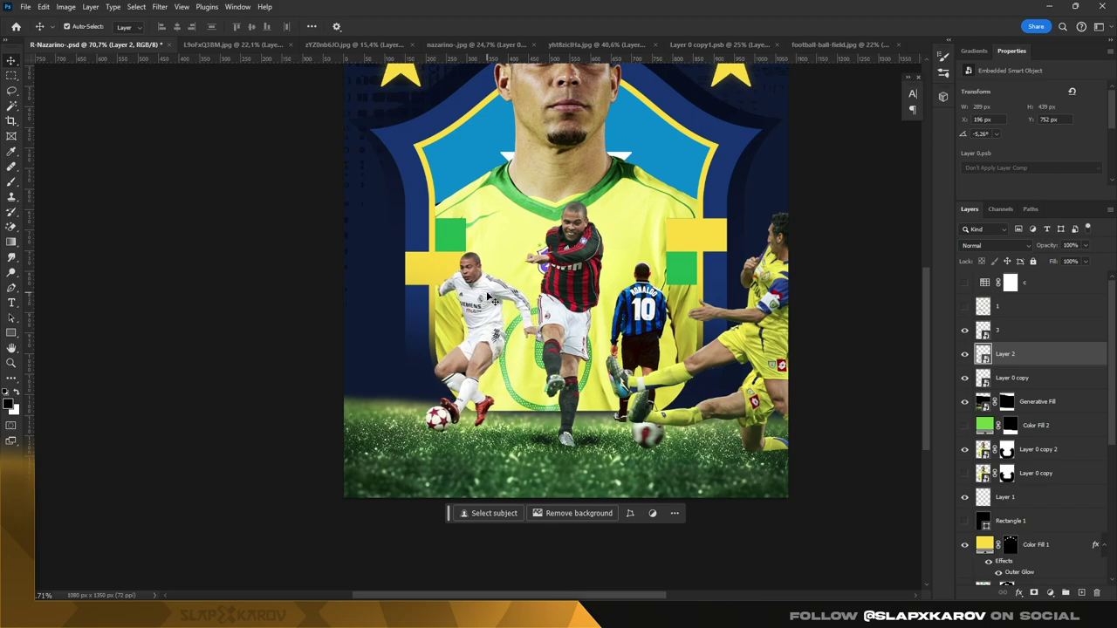
key("Left")
key("Left")
key("Left")
key("Left")
left_click(642, 323)
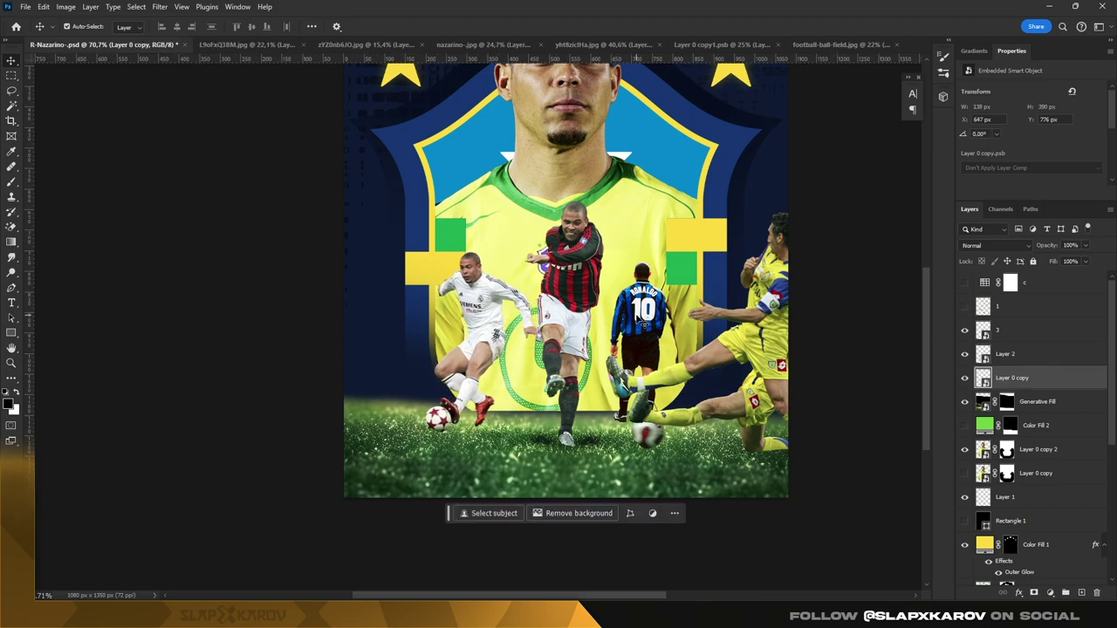
key("shift+Down")
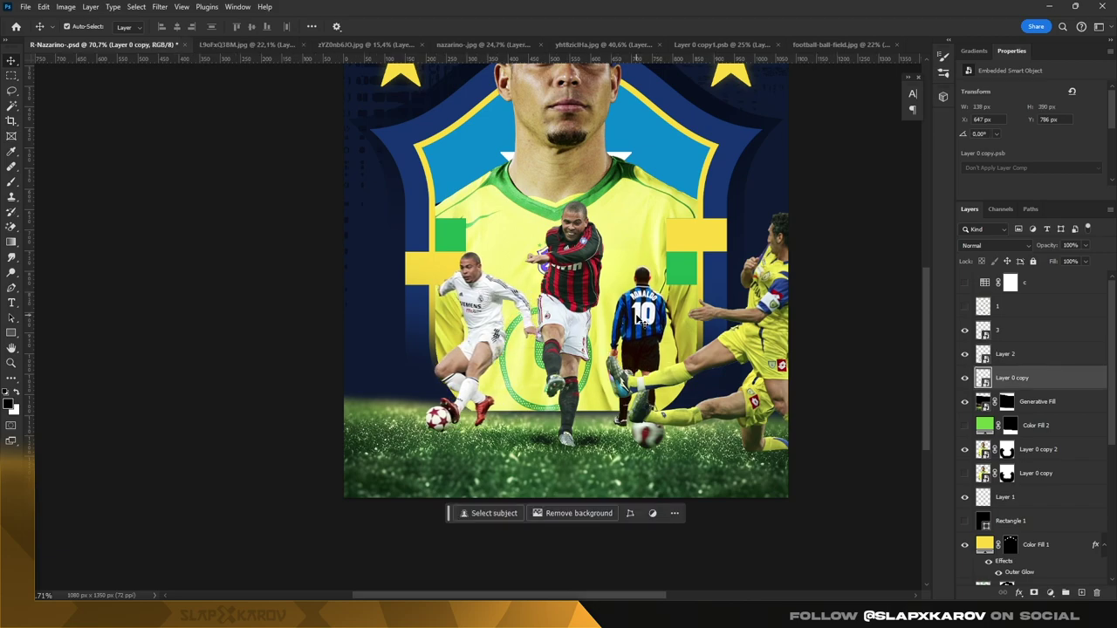
Step: Transform the Generative Fill grass layer to sit at Y 196 px, then zoom in on the ball
left_click(462, 477)
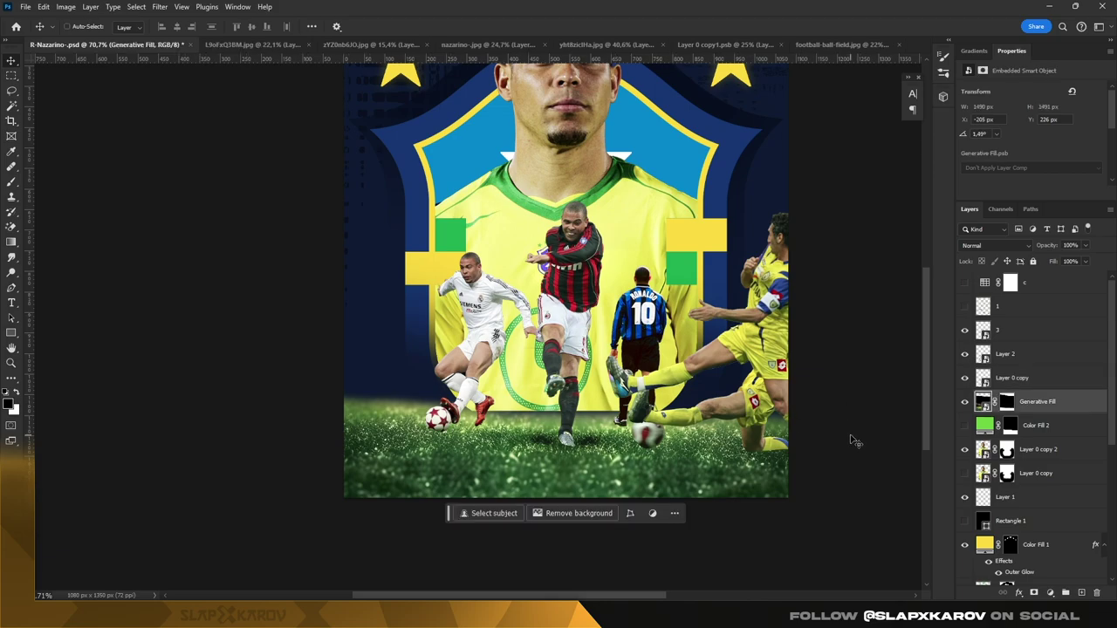
key("ctrl+t")
key("shift+Up")
key("shift+Up")
key("shift+Up")
key("shift+Up")
key("shift+Up")
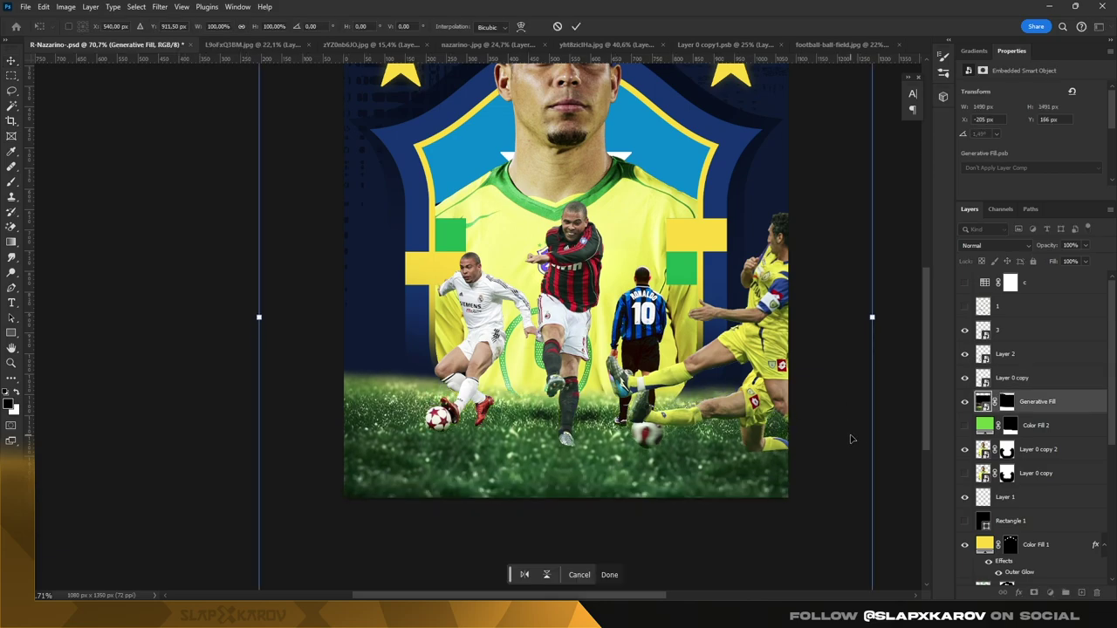
key("shift+Up")
key("shift+Up")
key("shift+Up")
key("shift+Down")
key("shift+Down")
key("shift+Down")
key("shift+Down")
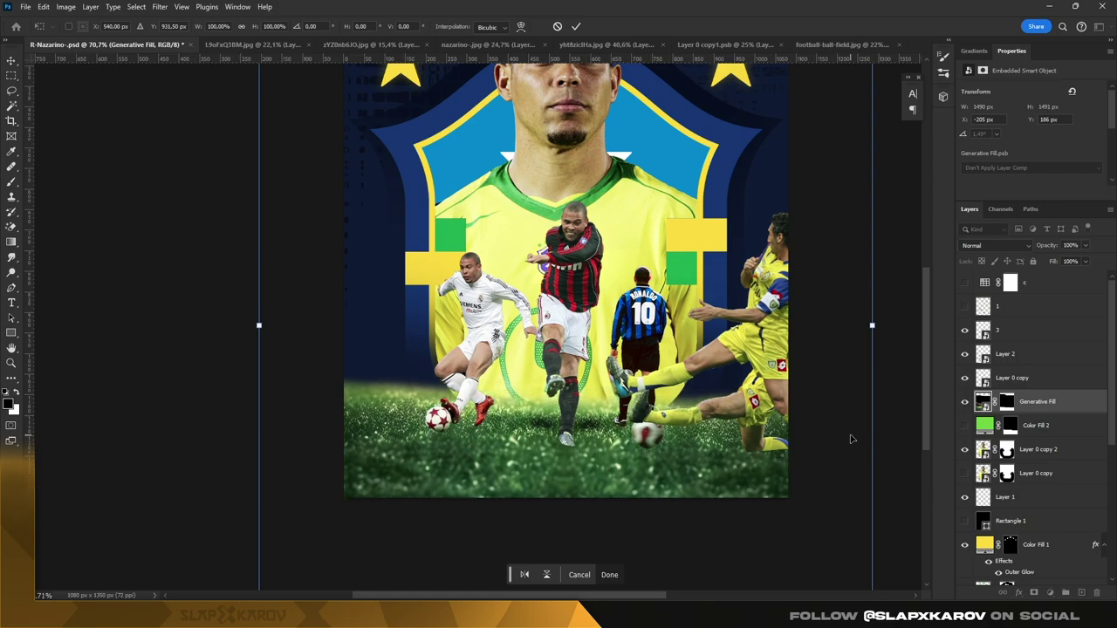
key("shift+Down")
key("shift+Down")
key("shift+Down")
key("shift+Up")
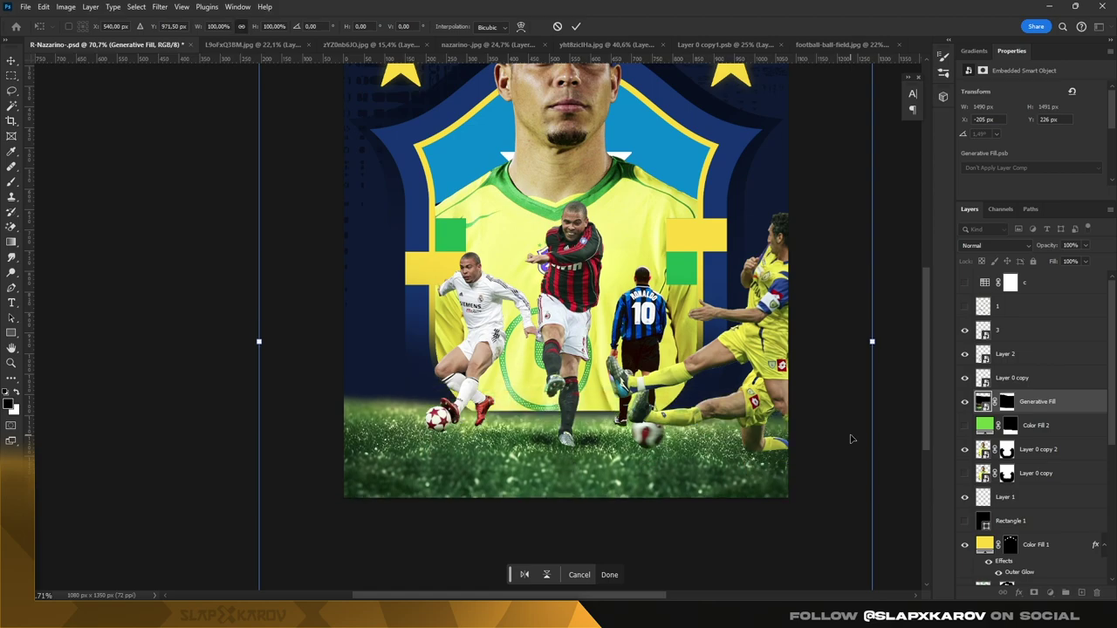
key("shift+Up")
key("shift+Up")
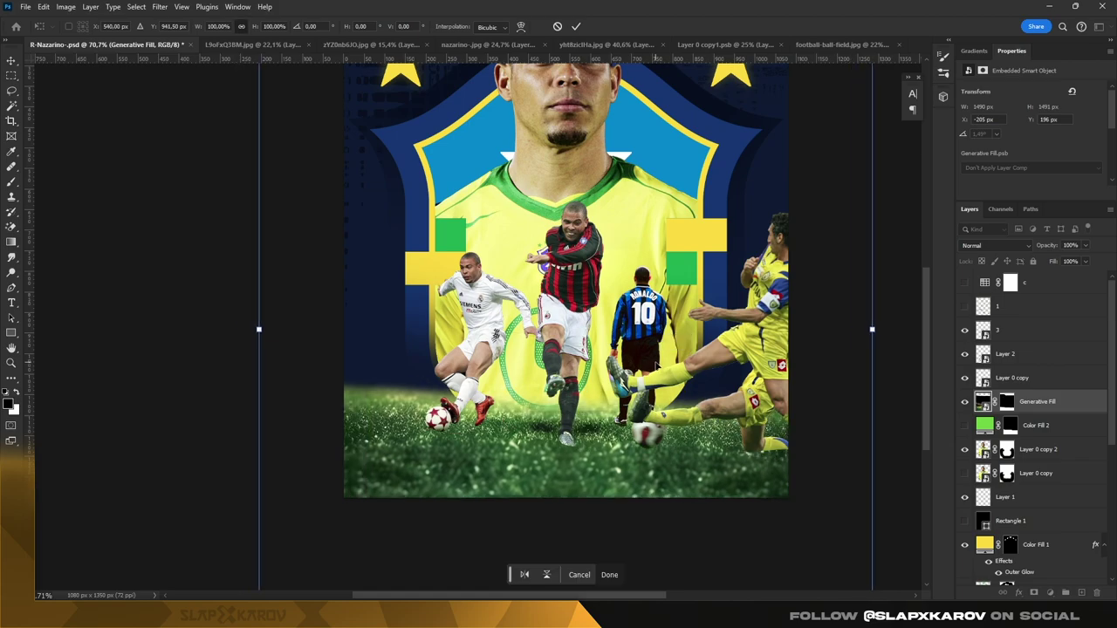
key("Return")
key("z")
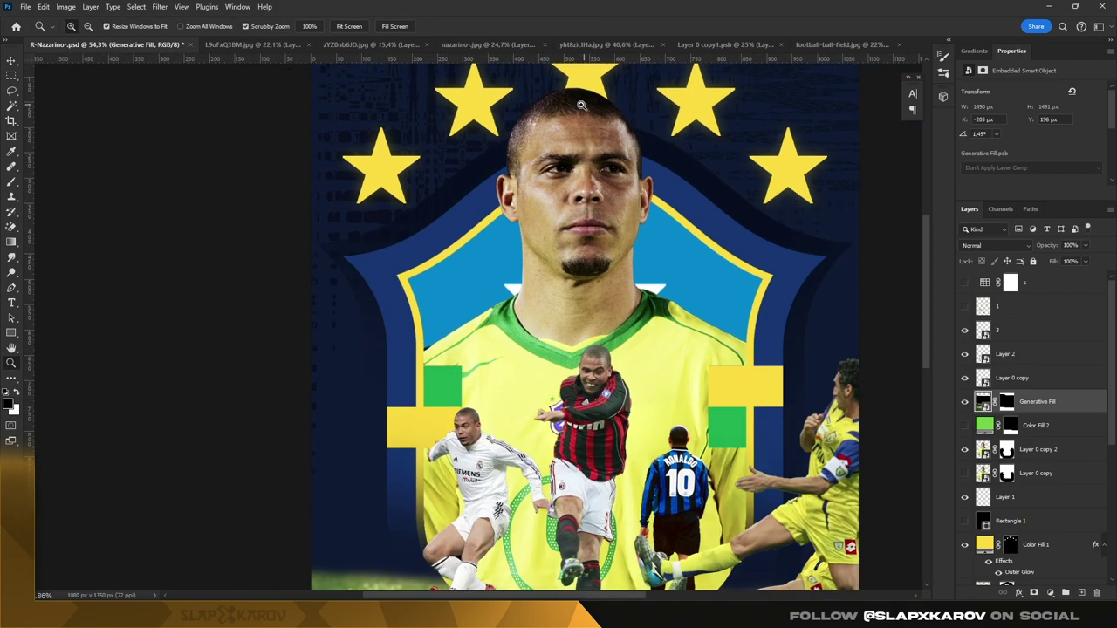
mouse_move(576, 175)
left_mouse_down()
mouse_move(605, 168)
mouse_move(584, 202)
left_mouse_up()
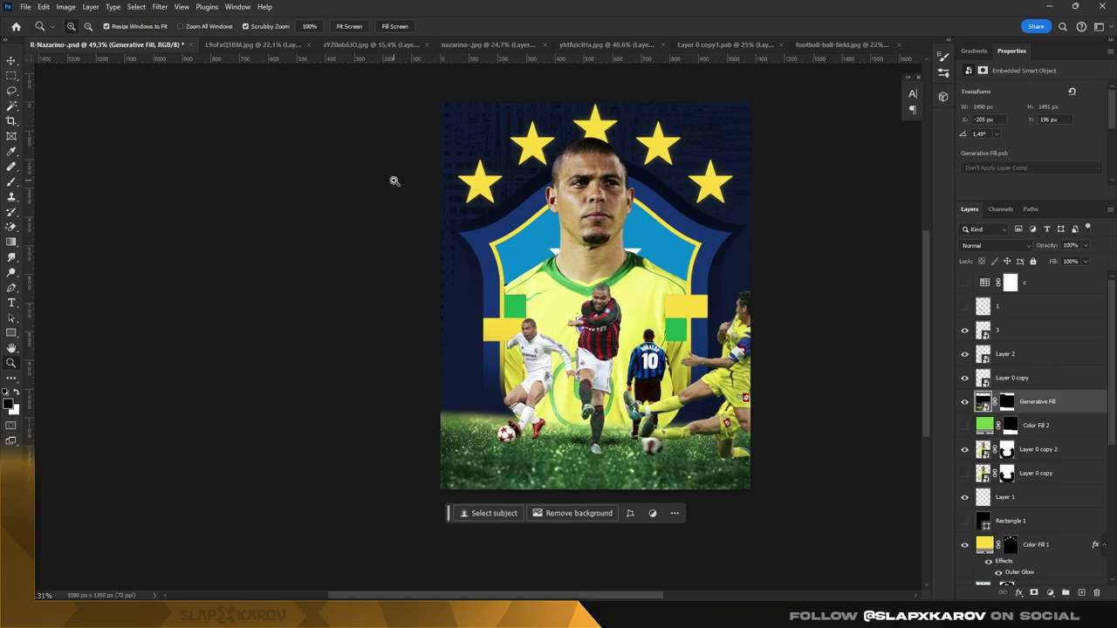
left_click_drag(665, 421, 656, 409)
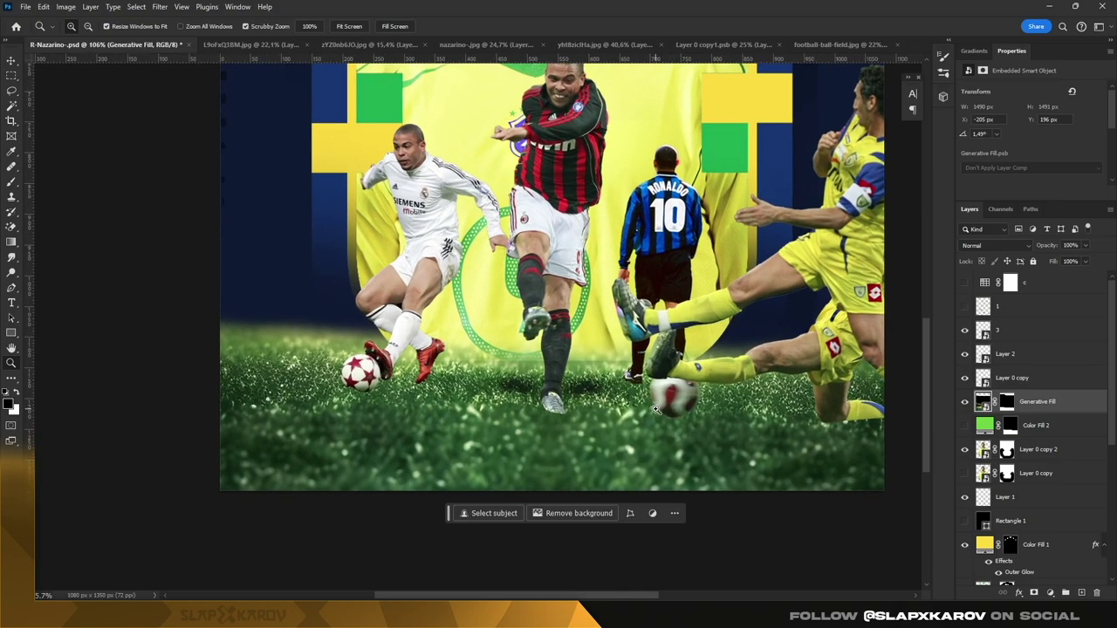
Step: Delete the Color Fill 2 layer and fit the poster on screen
left_click(1033, 427)
key("Delete")
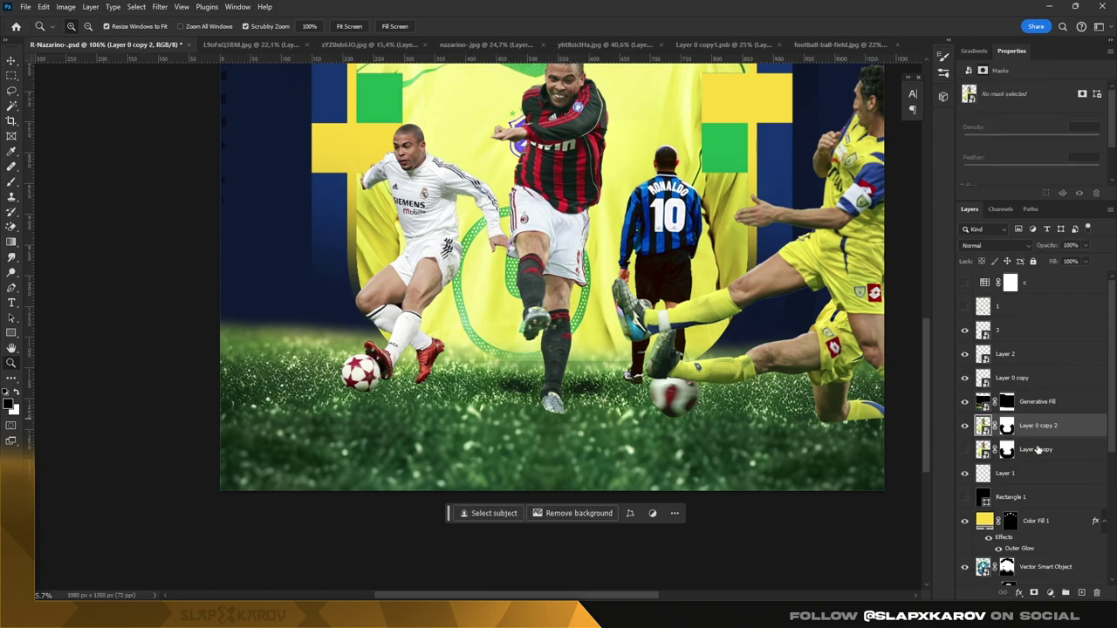
key("ctrl+0")
left_click_drag(637, 146, 611, 171)
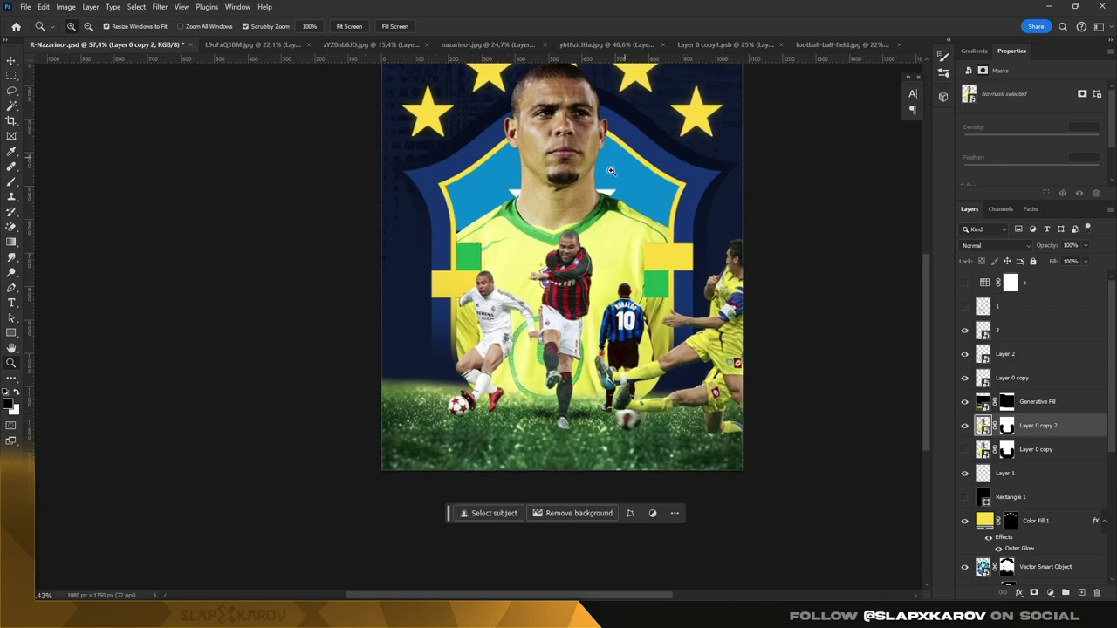
Step: Choose the Xkarov+ > Fog > Fog 1 brush, then add a linear 90° Gradient Fill layer
left_click(11, 182)
right_click(525, 367)
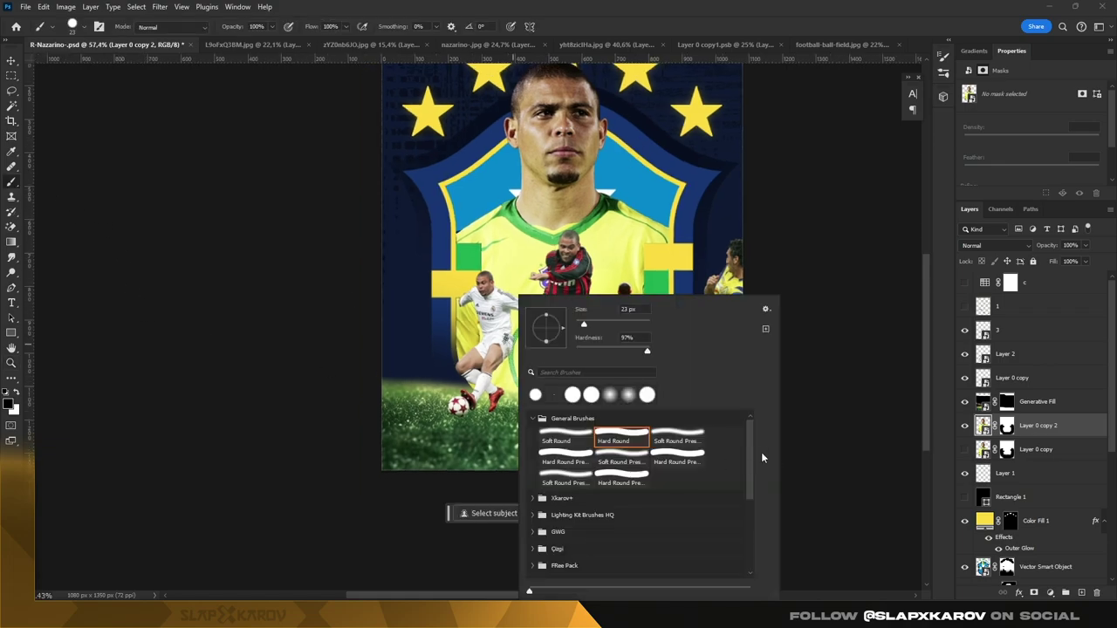
left_click_drag(751, 461, 750, 468)
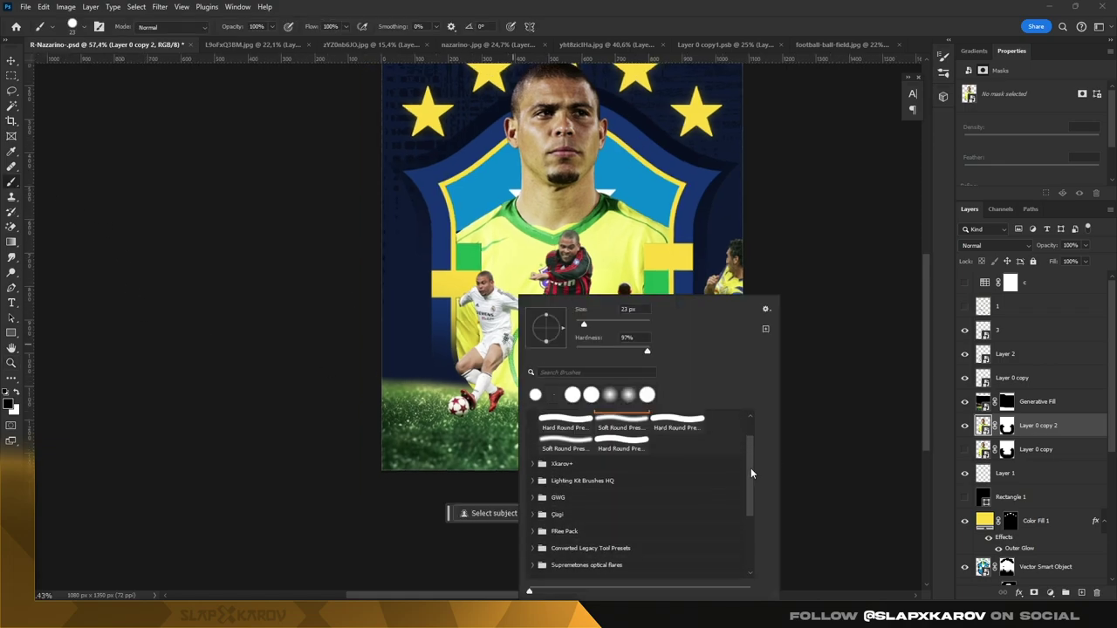
scroll(642, 487, "down", 1)
scroll(641, 487, "down", 1)
scroll(623, 486, "up", 2)
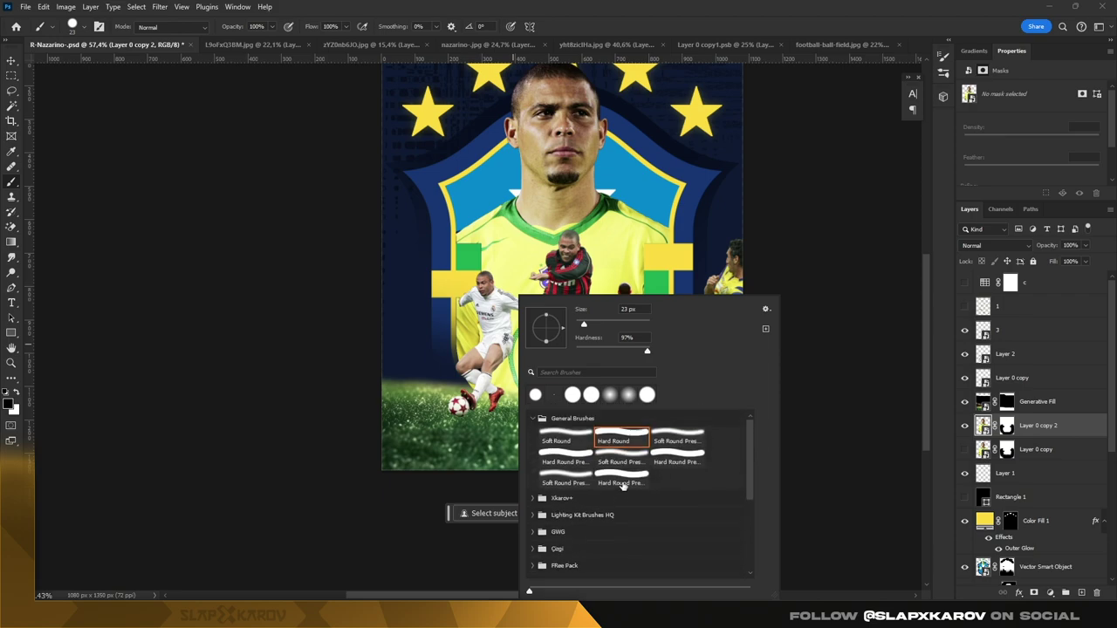
left_click(532, 420)
scroll(531, 547, "down", 1)
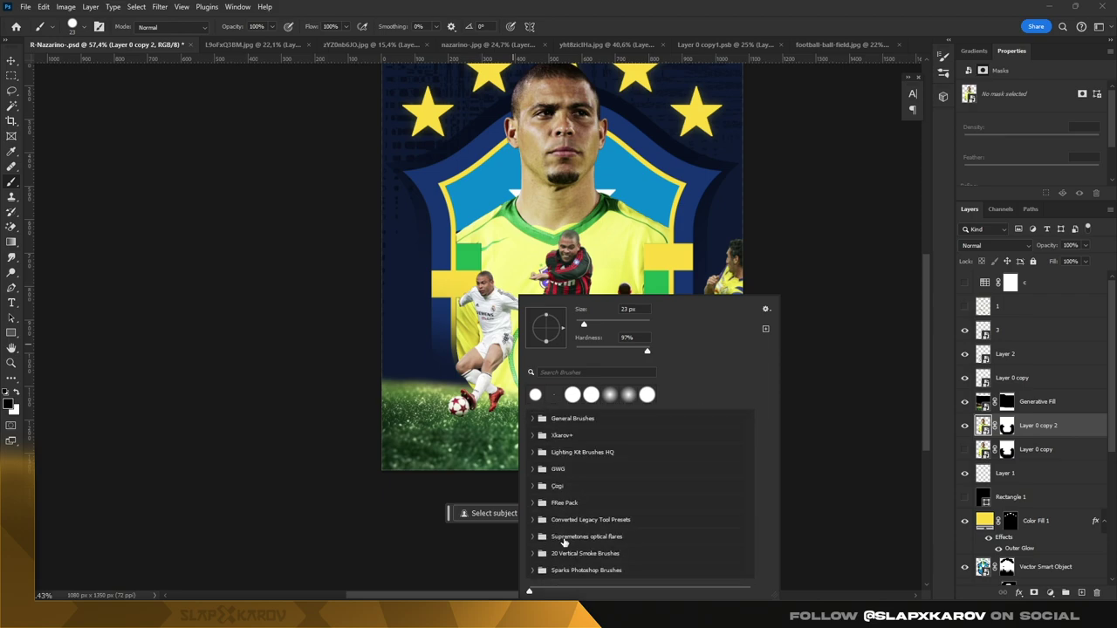
scroll(530, 547, "up", 1)
left_click(531, 435)
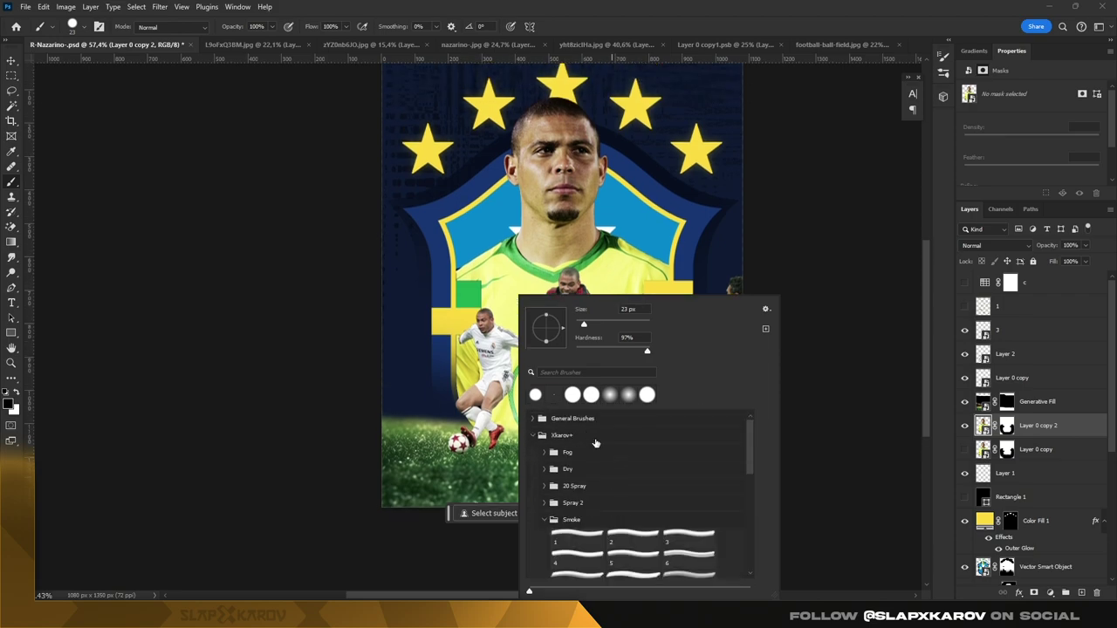
left_click(545, 453)
left_click(576, 474)
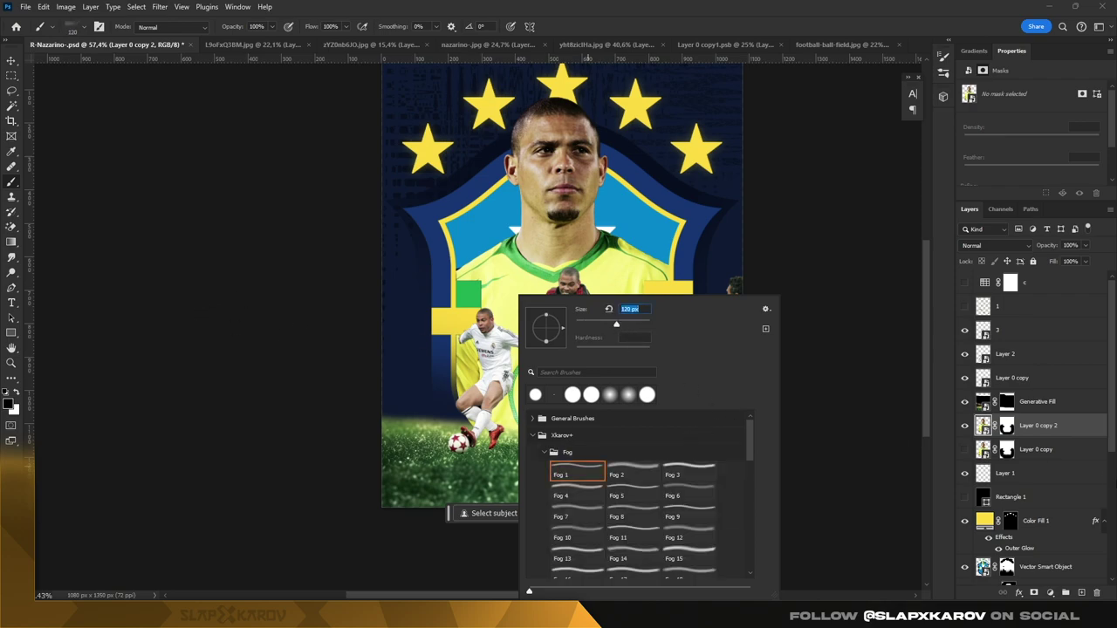
left_click(1050, 592)
left_click(1039, 404)
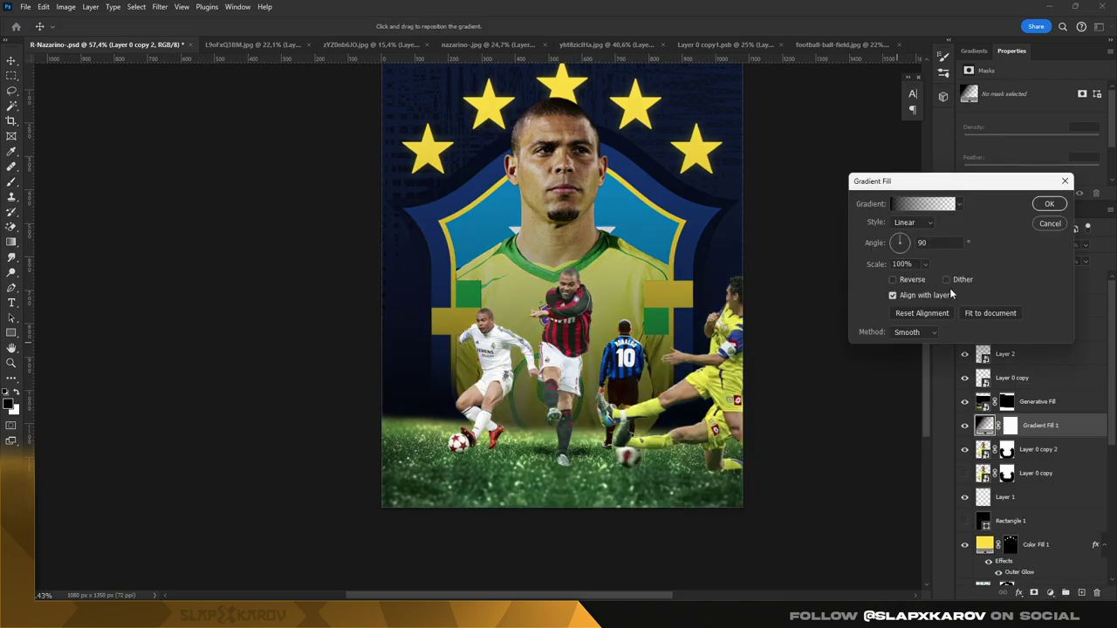
Step: Set Gradient Fill 1 to a linear Color to Transparent gradient
left_click(1050, 204)
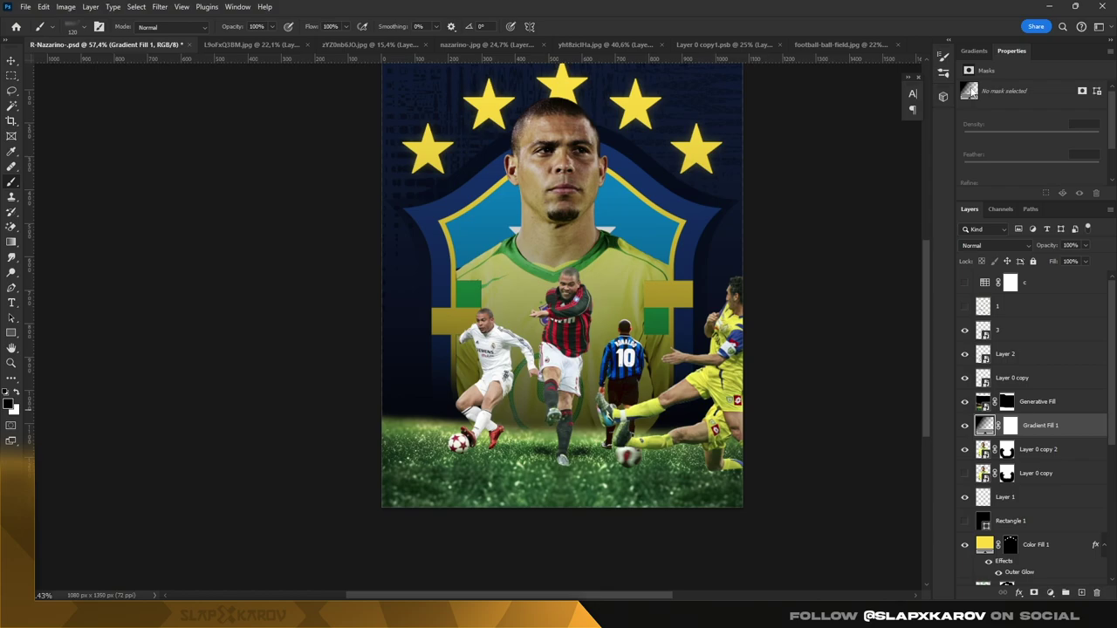
double_click(984, 425)
left_click(950, 210)
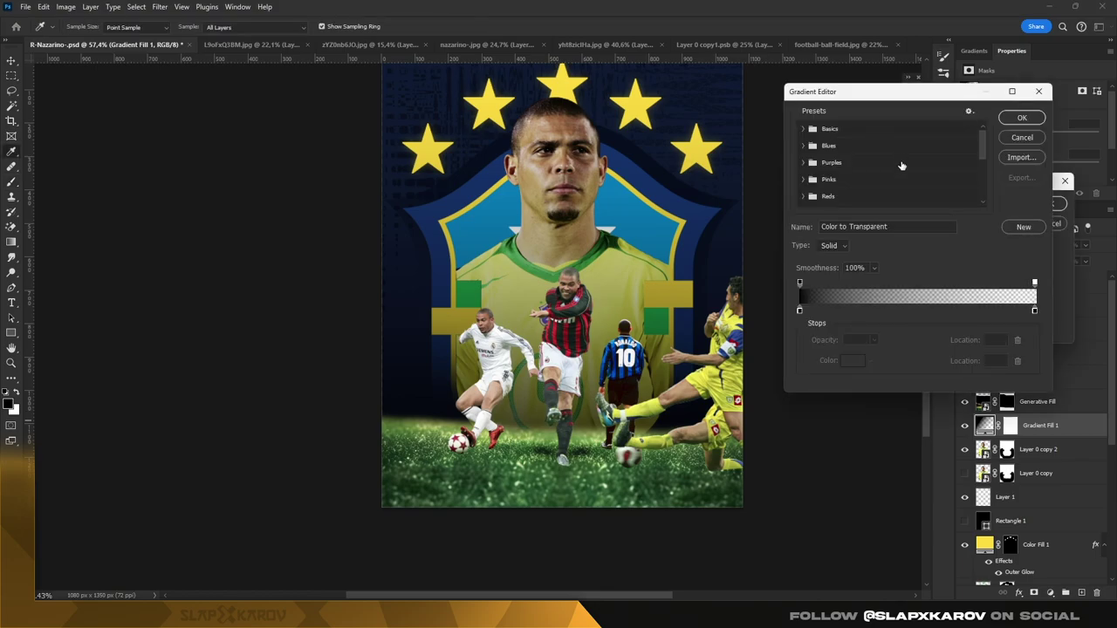
left_click(1047, 94)
left_click(914, 223)
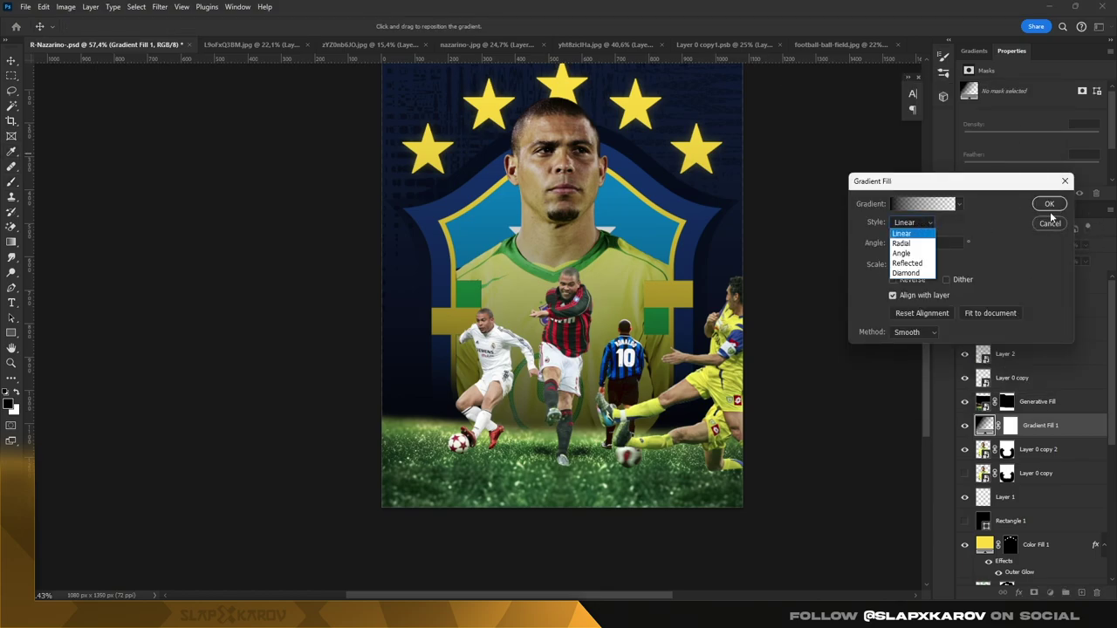
left_click(1051, 214)
left_click(1049, 203)
left_click_drag(1114, 114, 1113, 162)
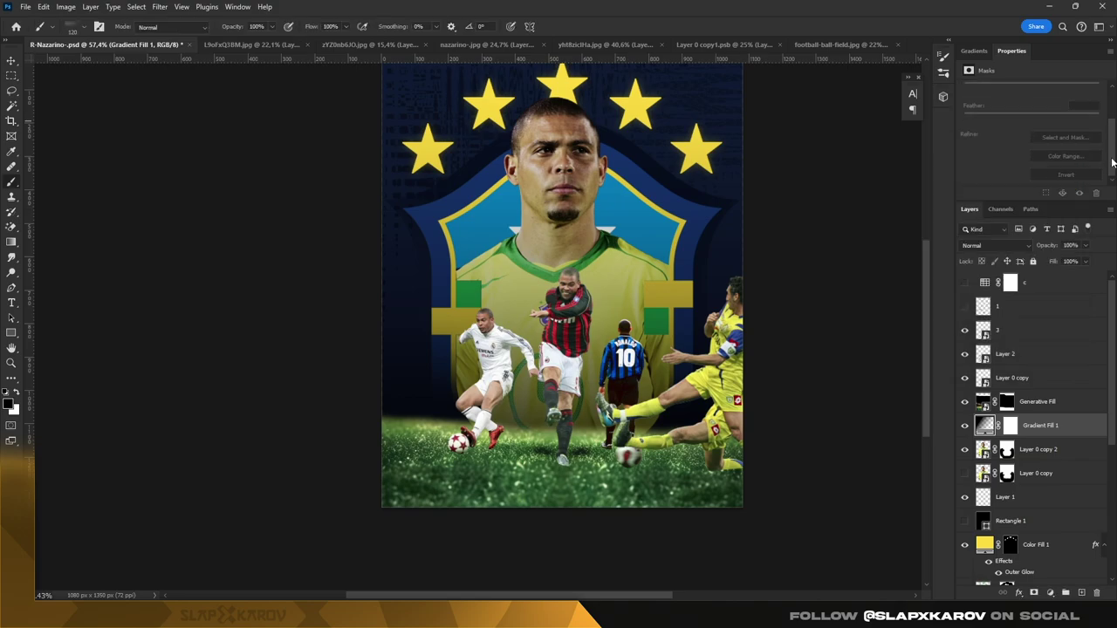
Step: Replace Gradient Fill 1 with a Solid Color fill whose mask is inverted to black
key("Delete")
left_click(1049, 593)
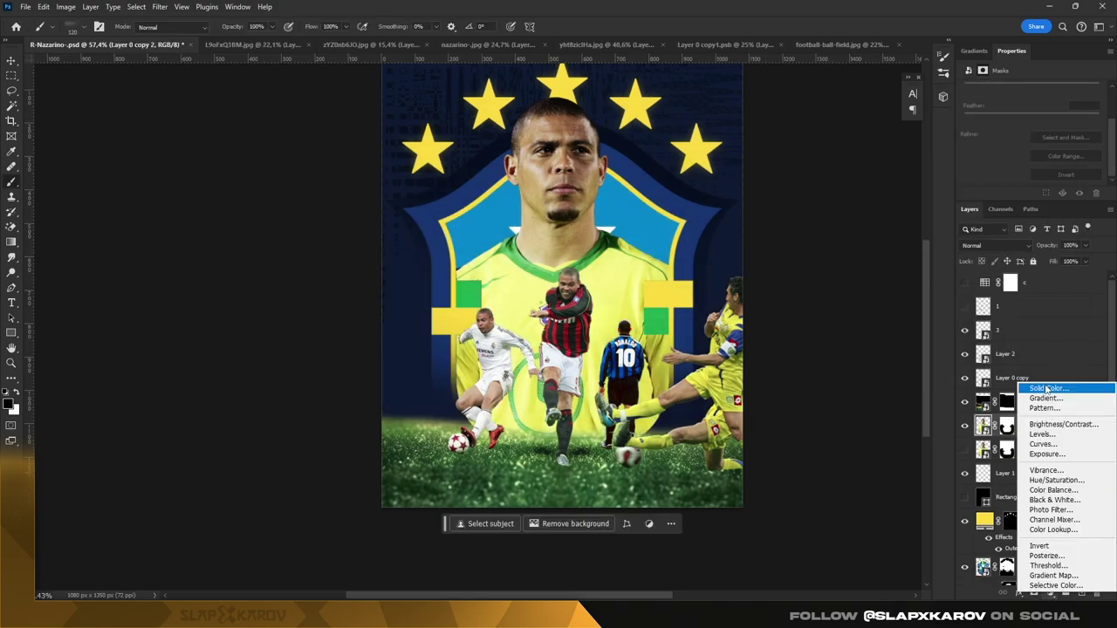
left_click(1039, 390)
left_click(999, 279)
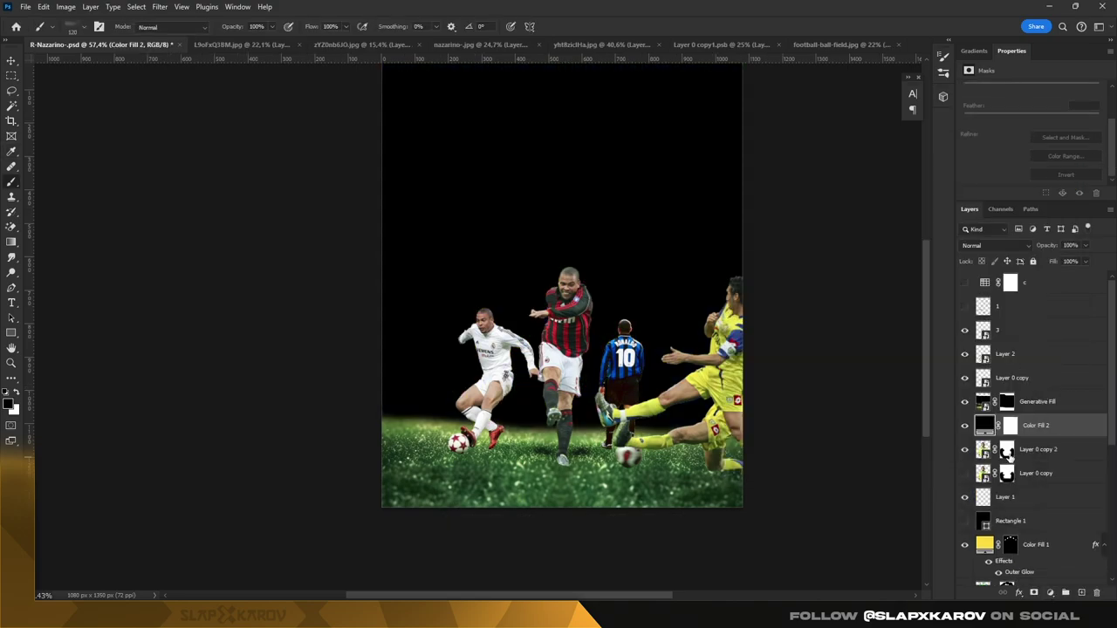
left_click(1006, 425)
key("ctrl+i")
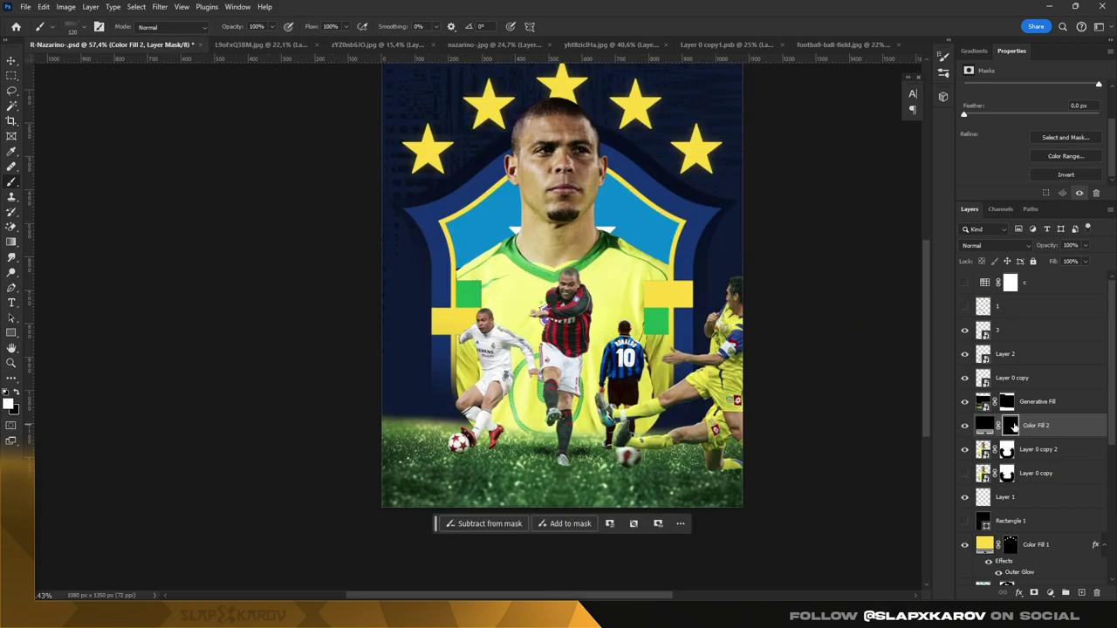
Step: Make Color Fill 2 yellow sampled from the poster and target its mask
double_click(985, 425)
left_click(694, 144)
left_click(997, 275)
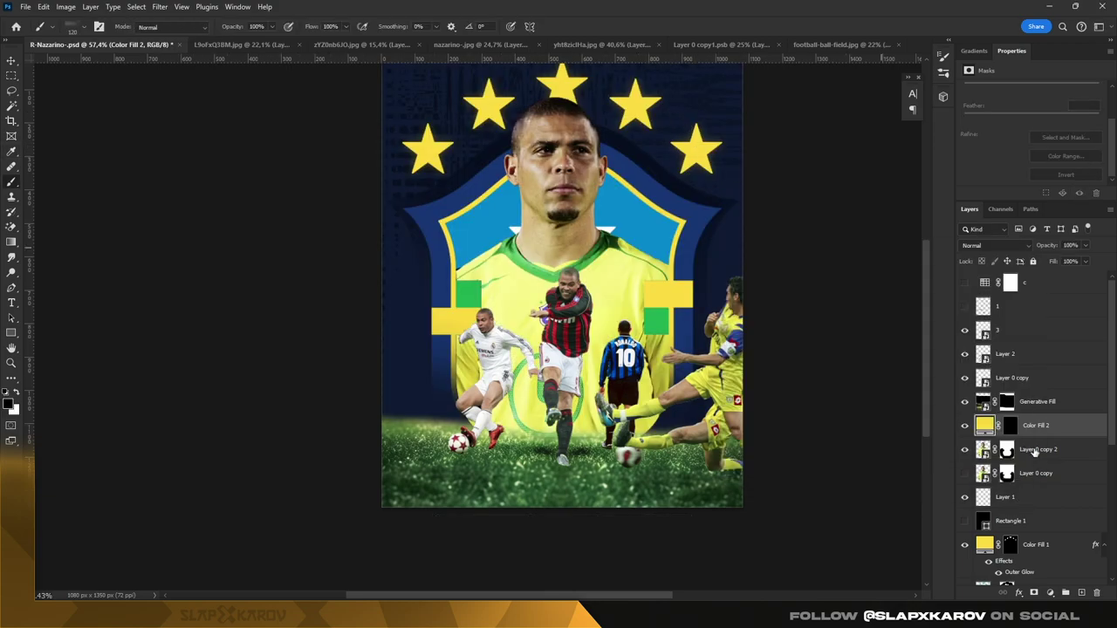
left_click(1010, 425)
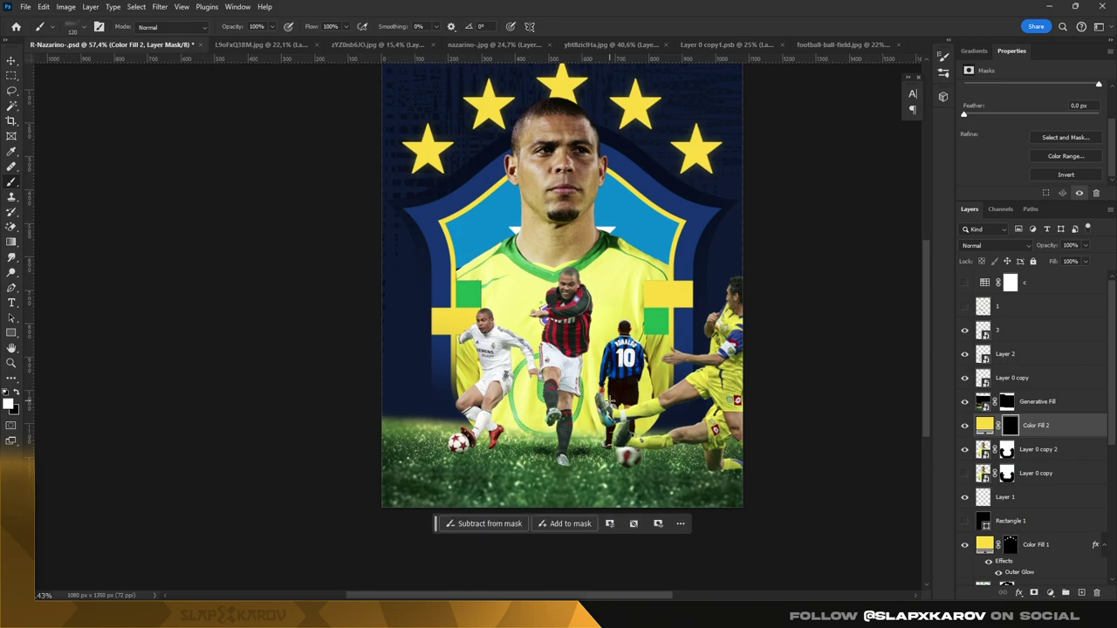
Step: Enlarge the brush to about 454 px, paint white on the mask, and pick a smoke brush
right_click(439, 417, "alt")
key("x")
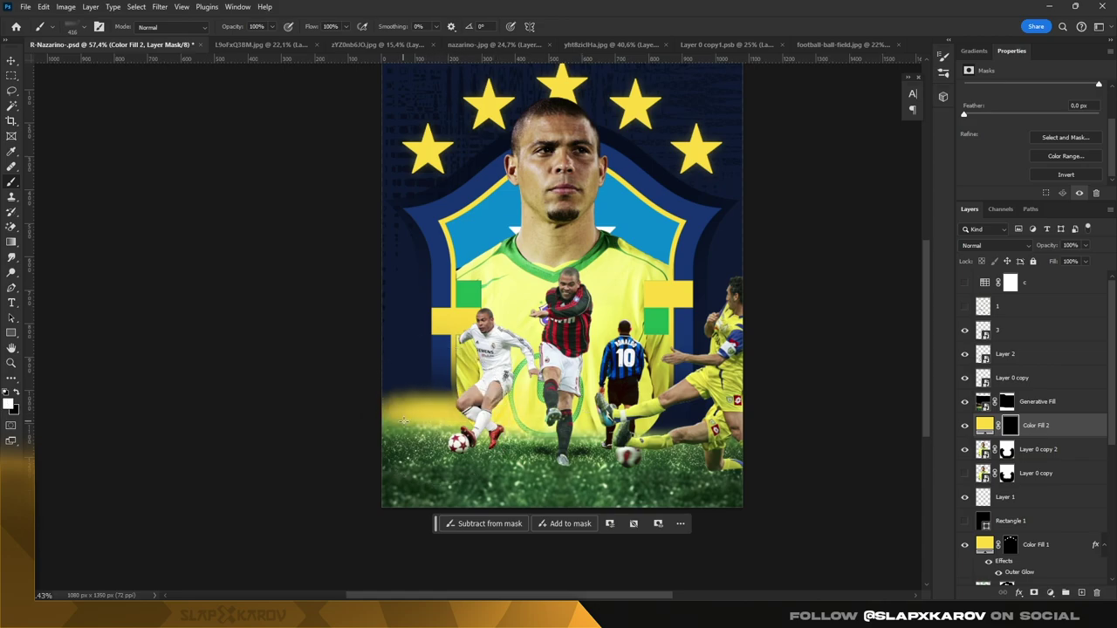
left_click(559, 419)
right_click(445, 411, "alt")
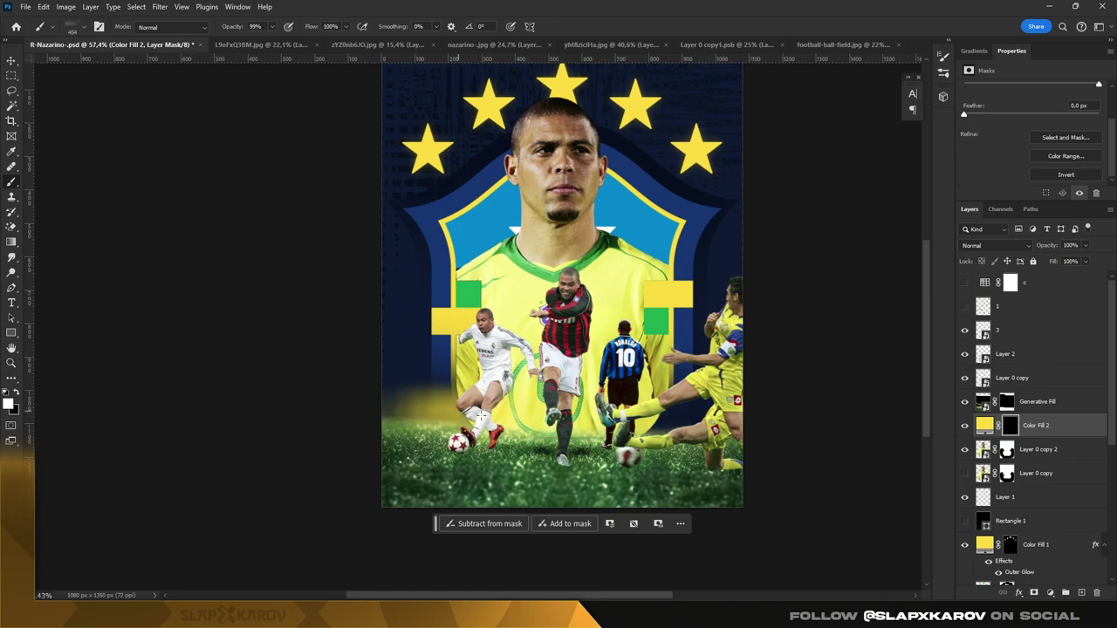
right_click(524, 419)
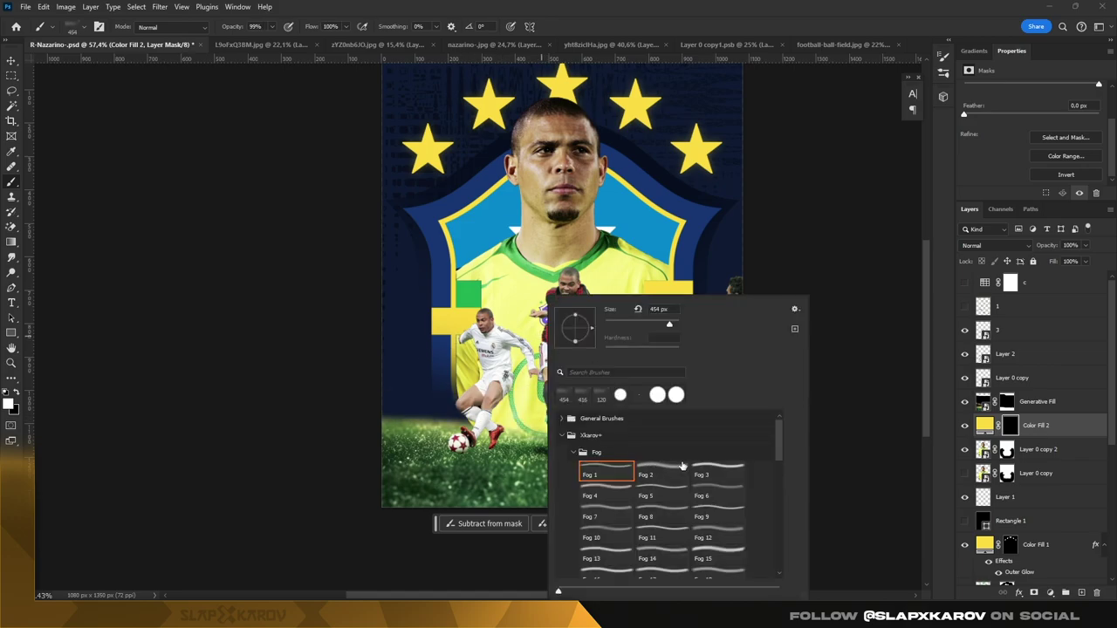
left_click_drag(780, 447, 781, 466)
left_click_drag(780, 491, 779, 491)
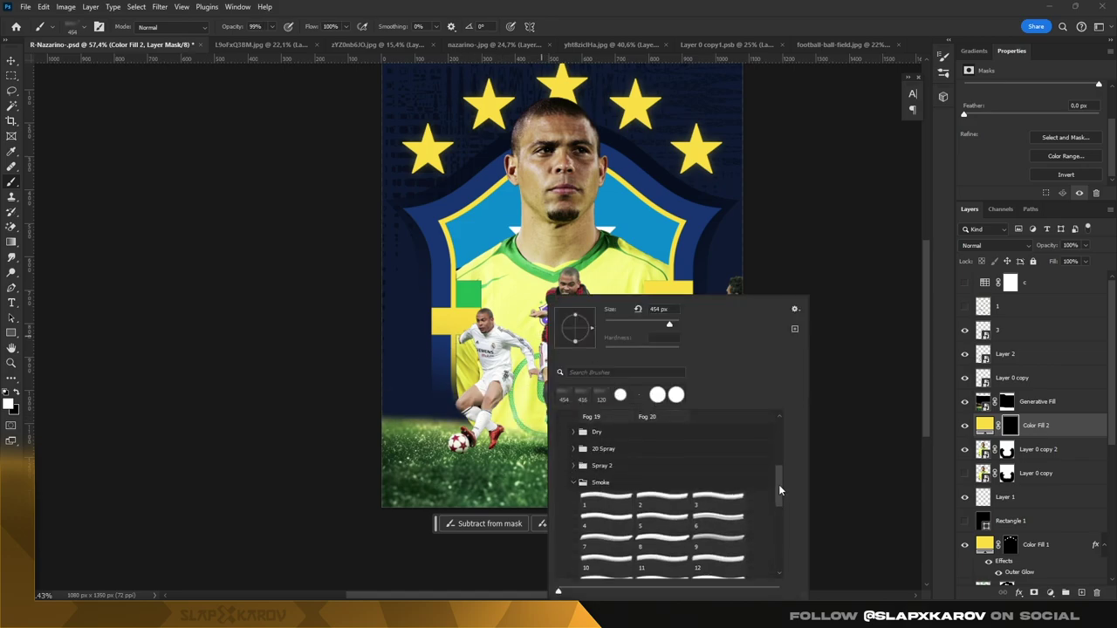
left_click(664, 494)
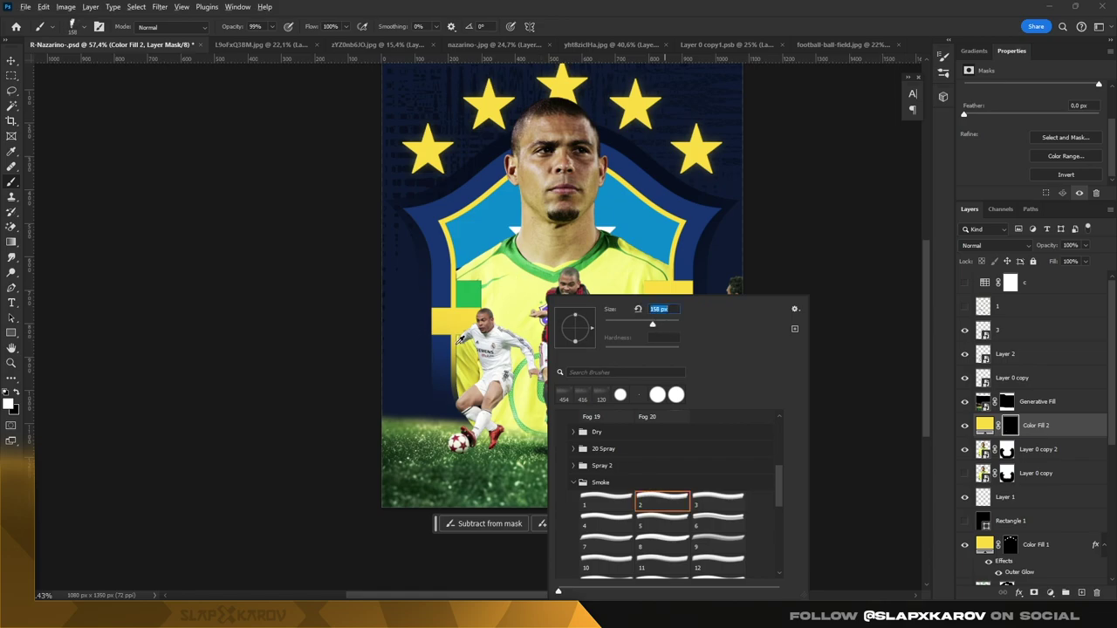
key("Return")
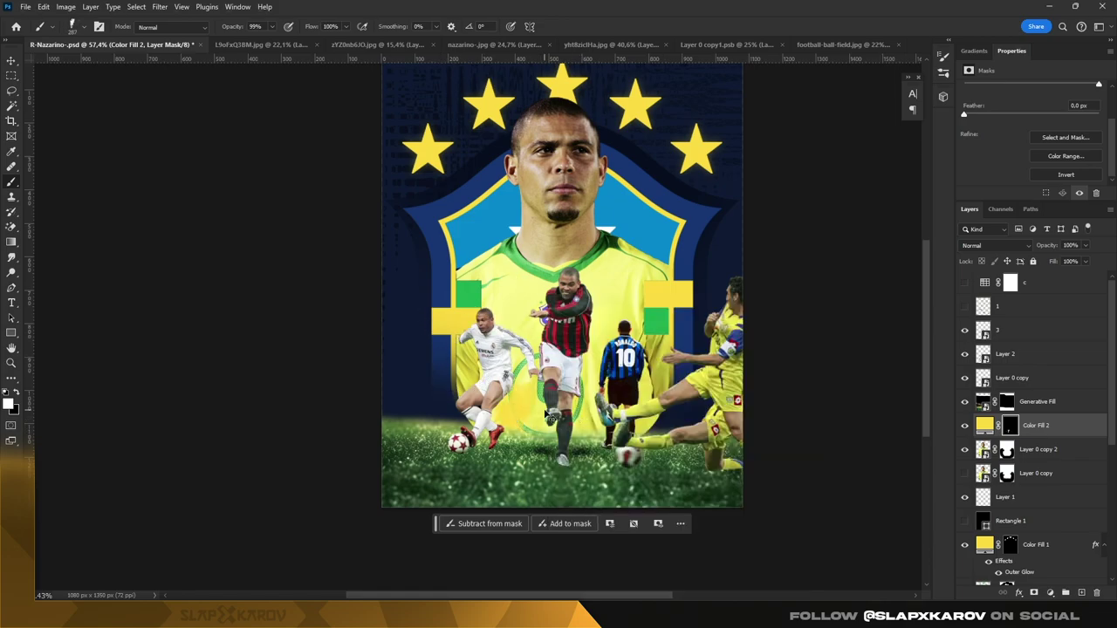
Step: Compare the first and second smoke brush shapes, settling on the second
right_click(548, 415)
left_click(572, 495)
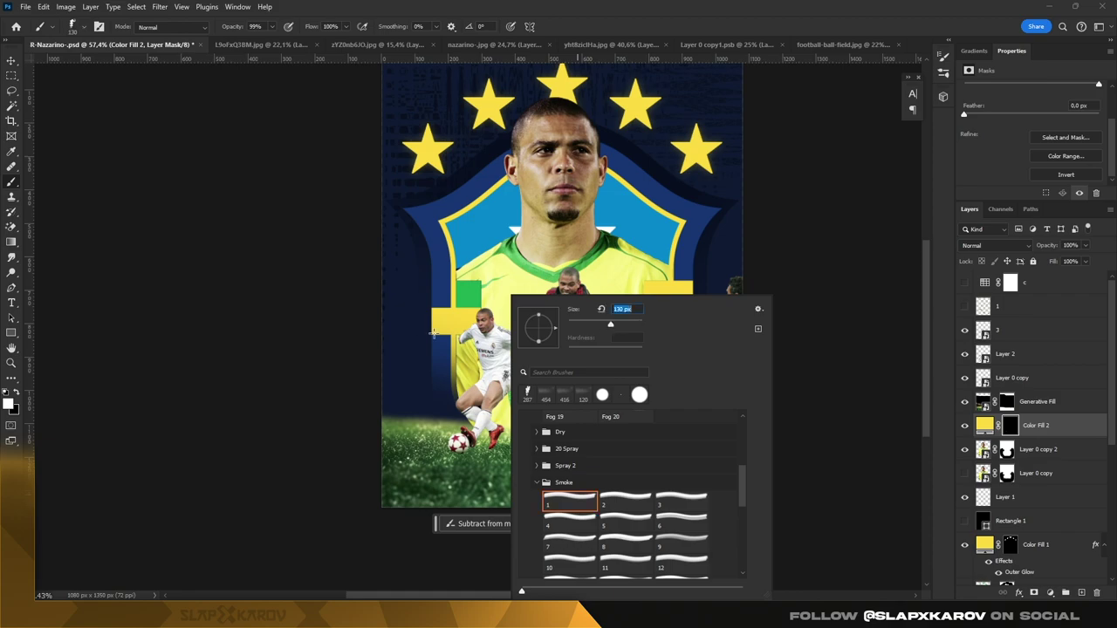
key("Return")
key("Return")
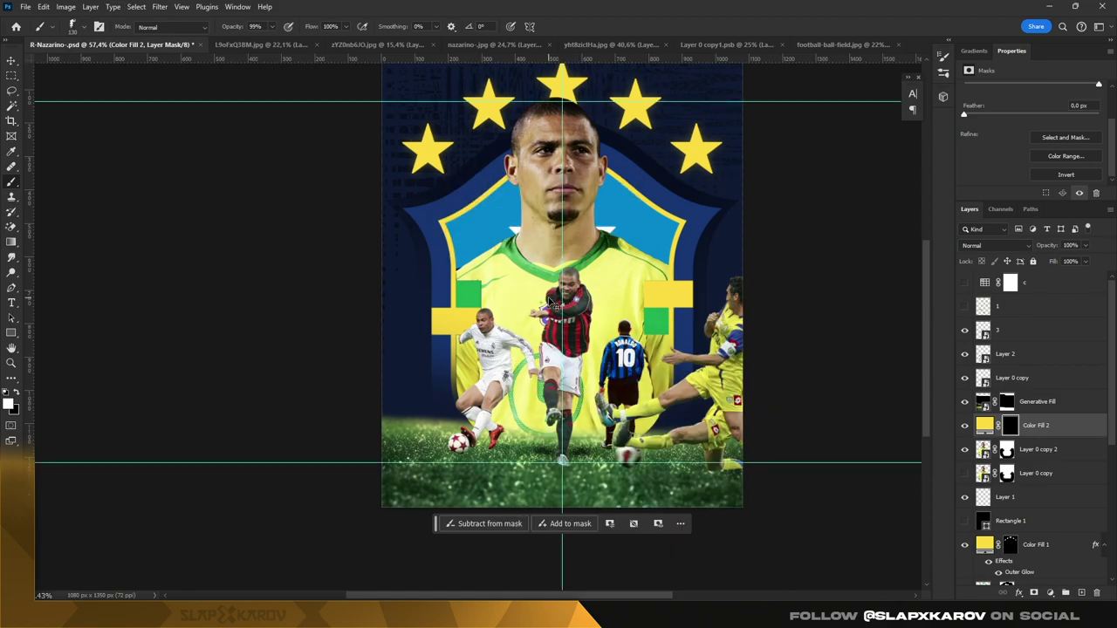
right_click(520, 326)
left_click(632, 496)
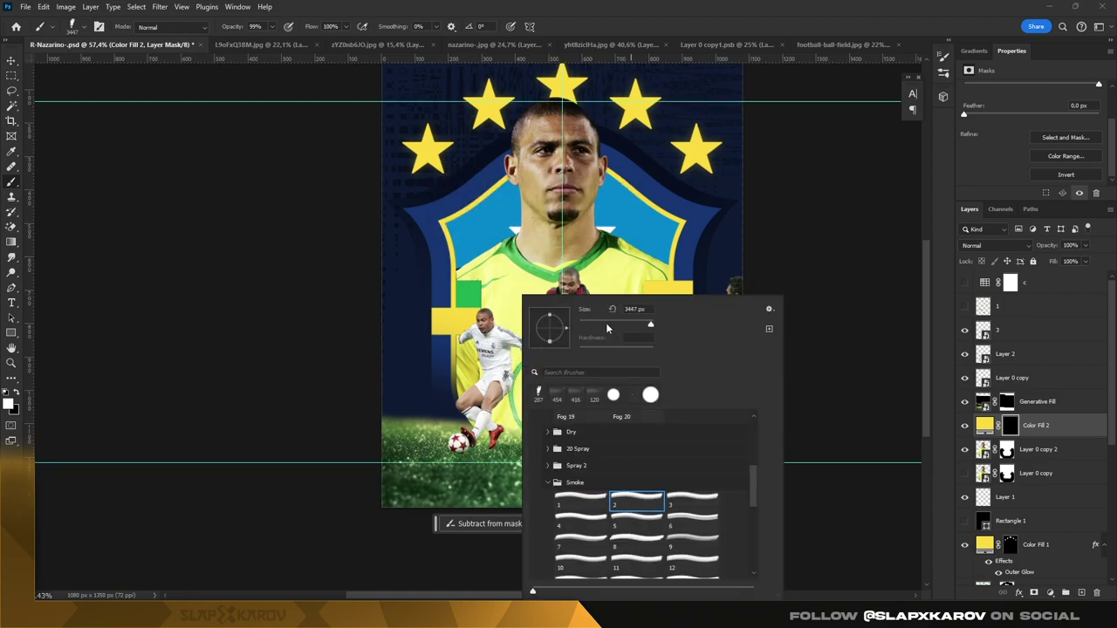
key("Return")
Step: Test two smoke strokes at the lower left and undo both
left_click(446, 397)
key("ctrl+z")
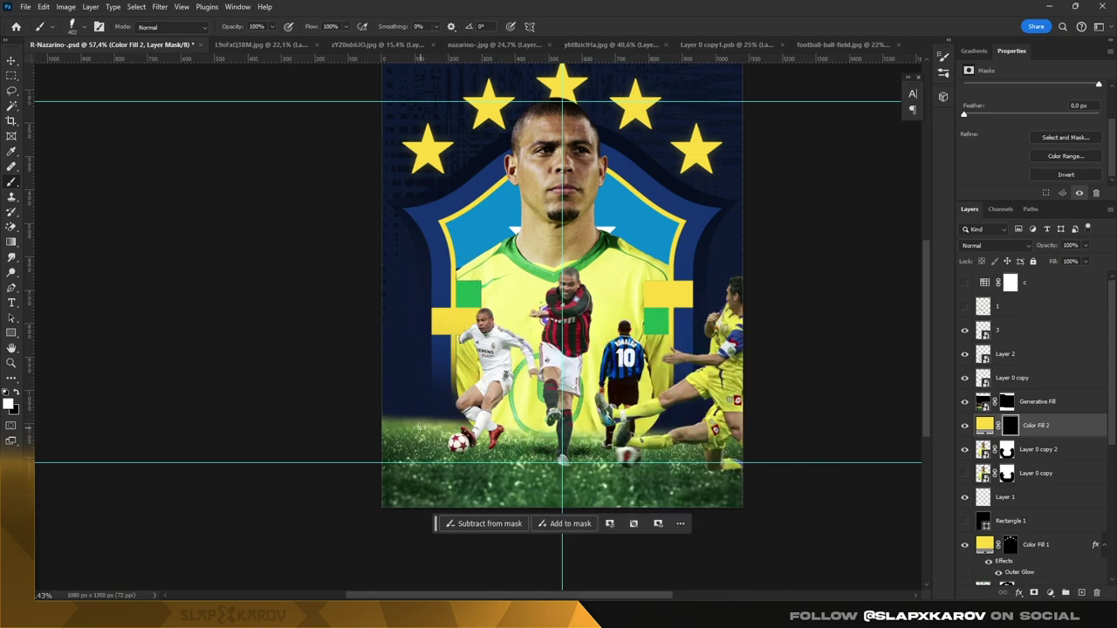
left_click(410, 401)
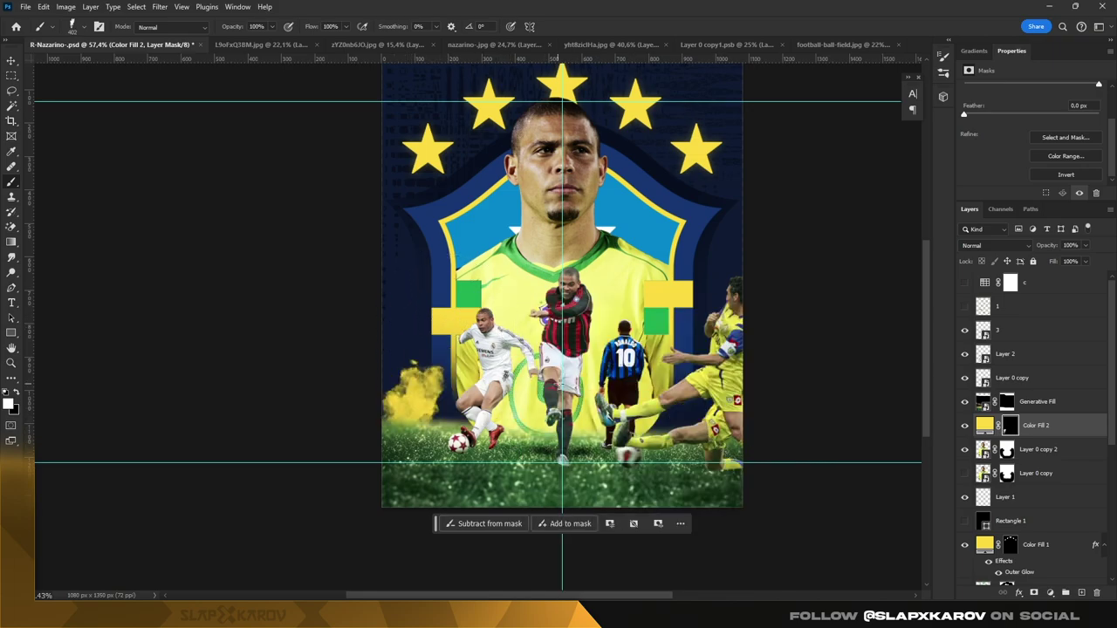
key("ctrl+z")
right_click(580, 410)
scroll(661, 489, "down", 3)
Step: Pick a cloud brush and paint a yellow cloud at the lower left
scroll(661, 489, "down", 2)
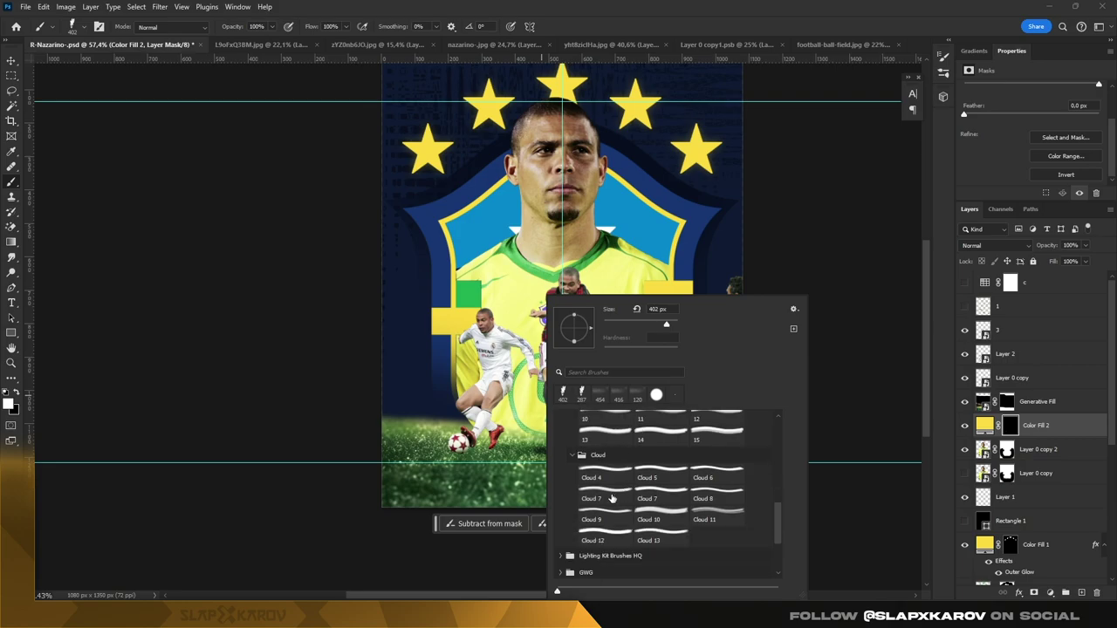
left_click(604, 476)
key("Return")
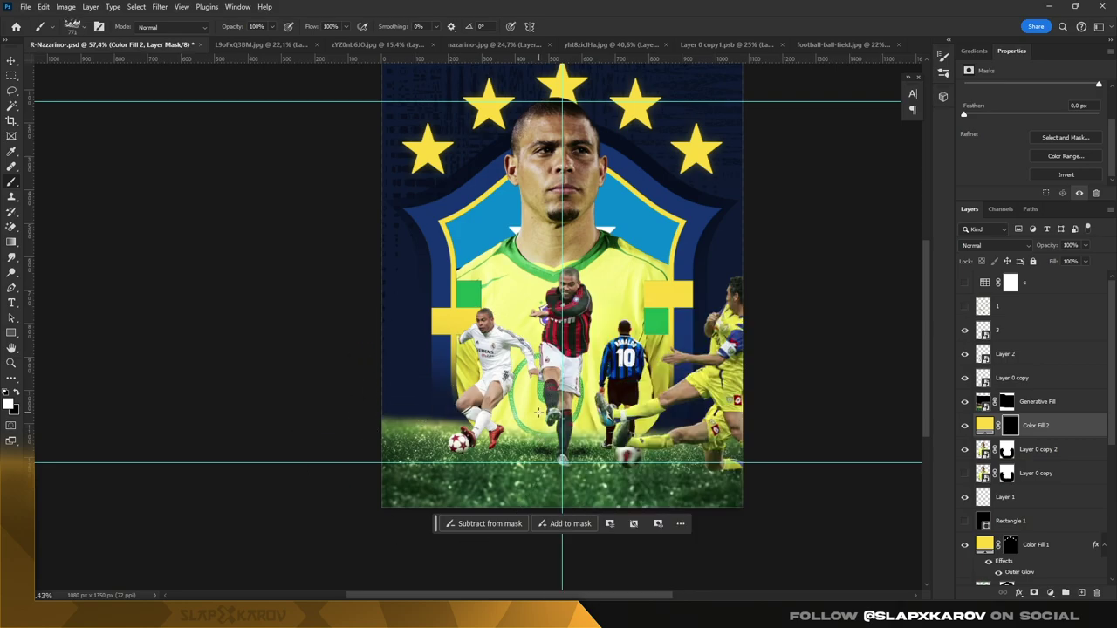
left_click(413, 380)
key("ctrl+z")
left_click(432, 413)
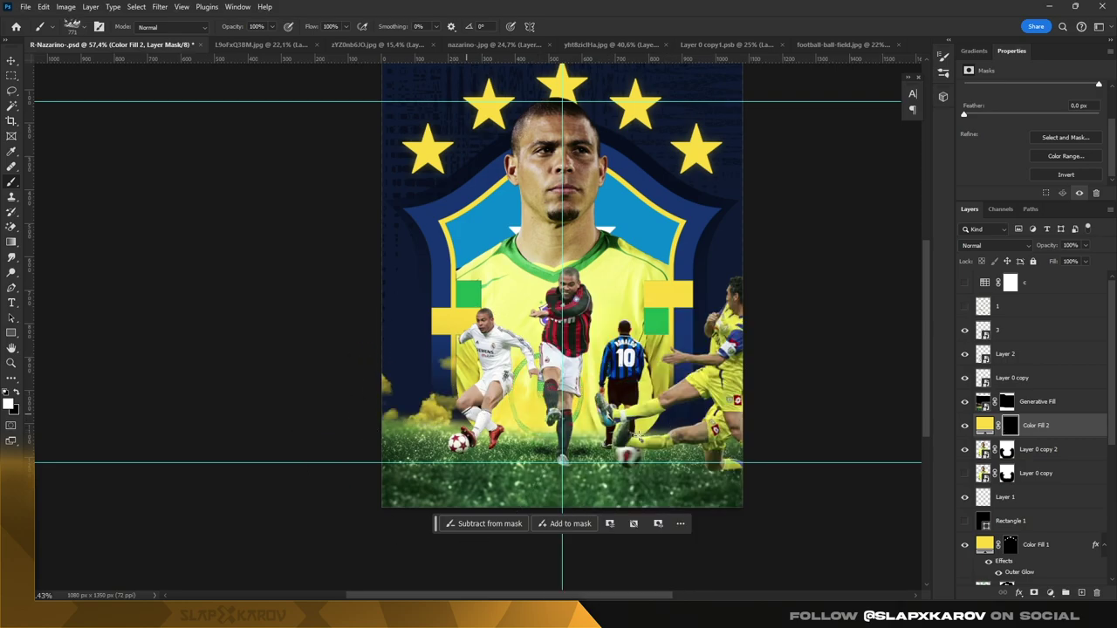
Step: With the Cloud 7 brush, fill the gaps behind the lower-right players with yellow clouds
right_click(586, 436)
left_click(685, 324)
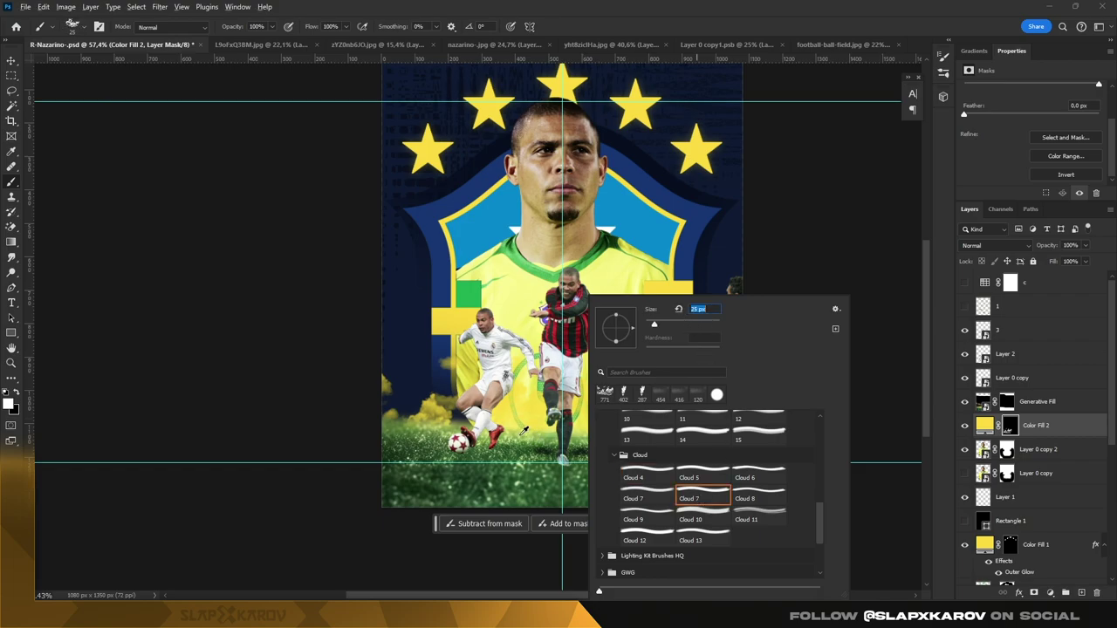
key("Return")
left_click(665, 421)
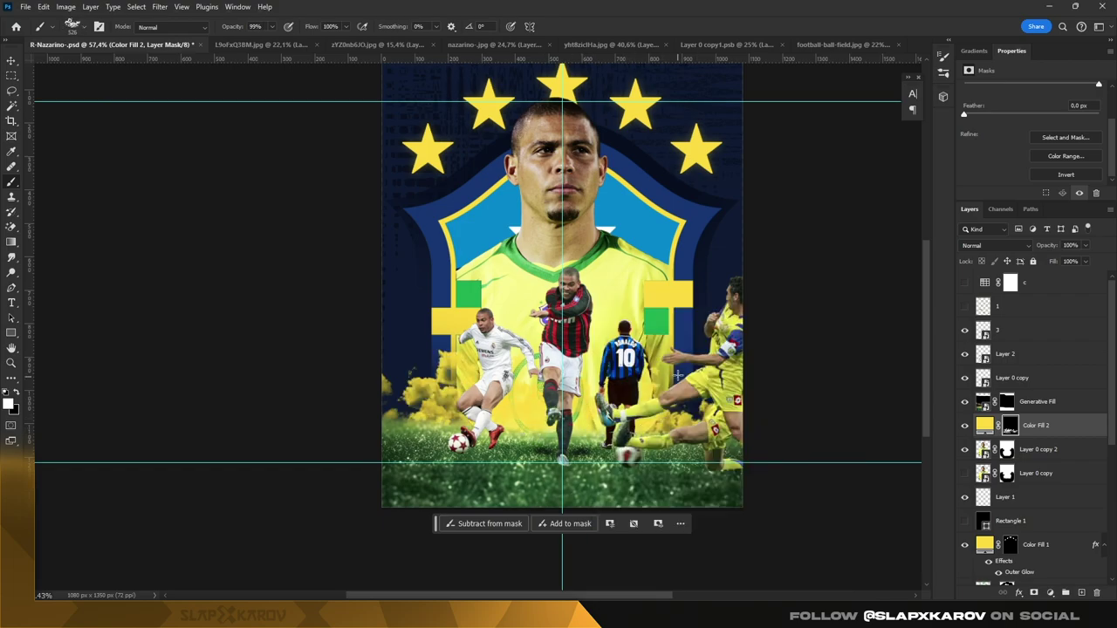
left_click(667, 401)
key("ctrl+z")
left_click(672, 406)
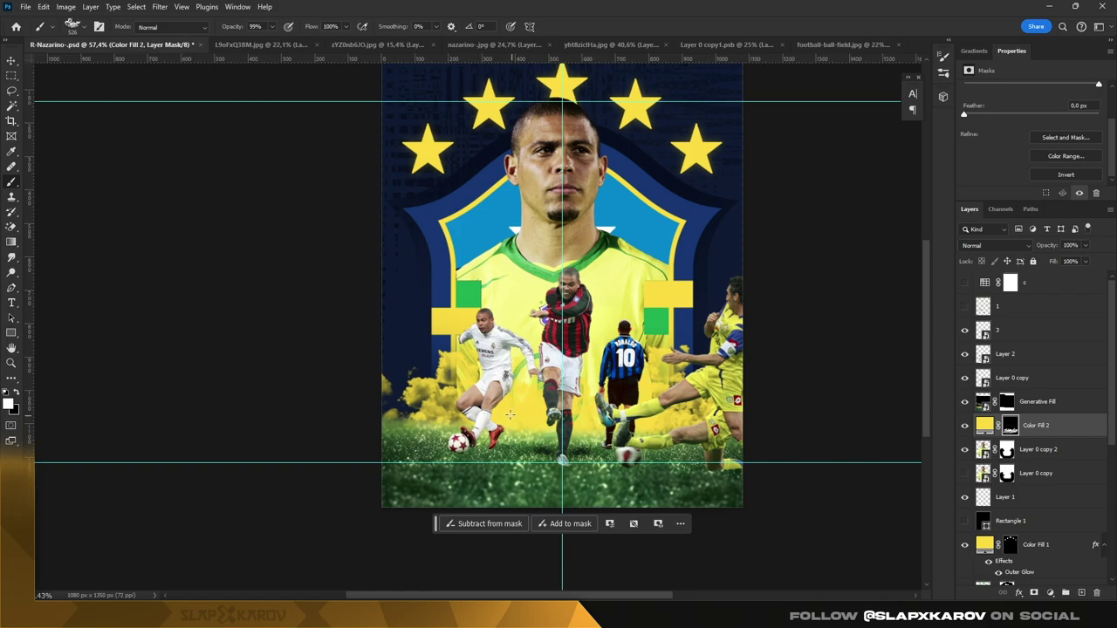
Step: Try the Cloud 11 brush at the poster's left edge, undoing both stamps
right_click(563, 299)
left_click(716, 519)
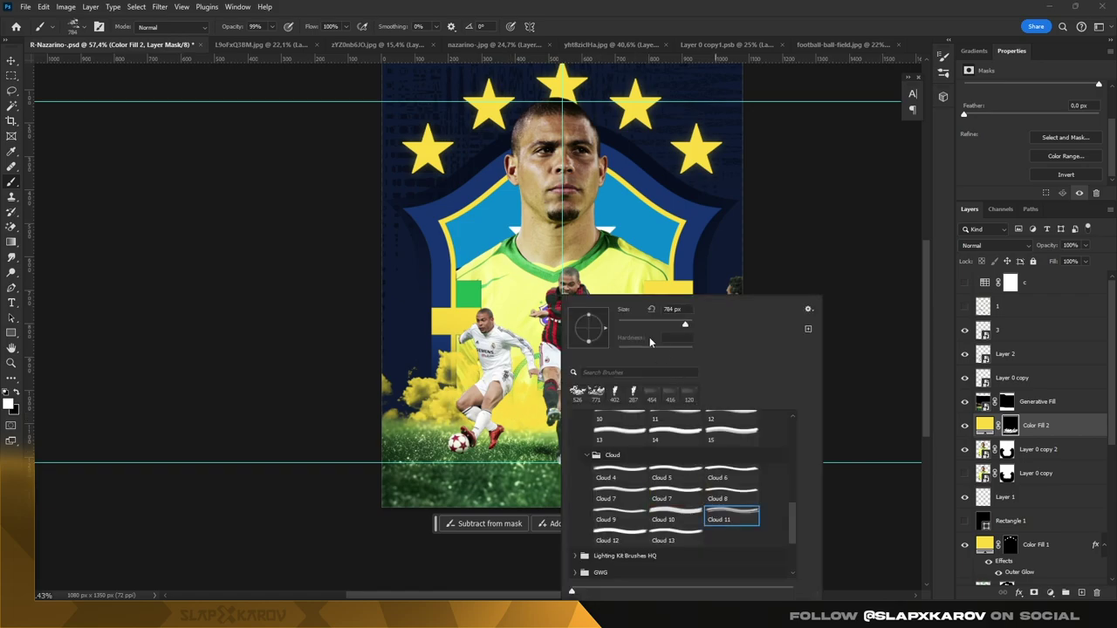
key("Return")
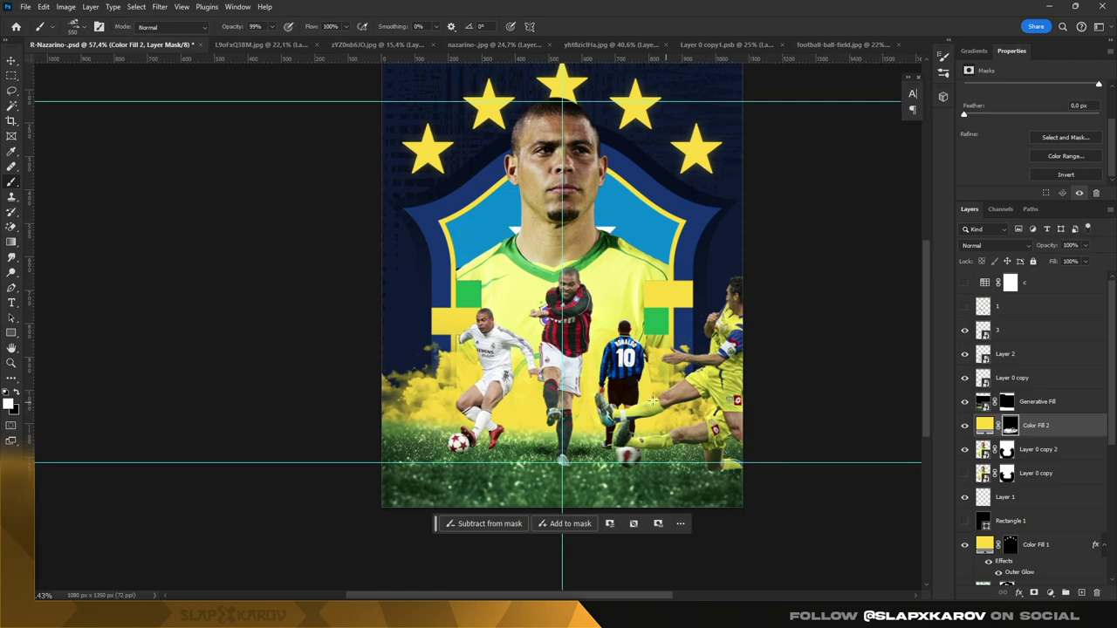
left_click(427, 392)
key("ctrl+z")
left_click(414, 368)
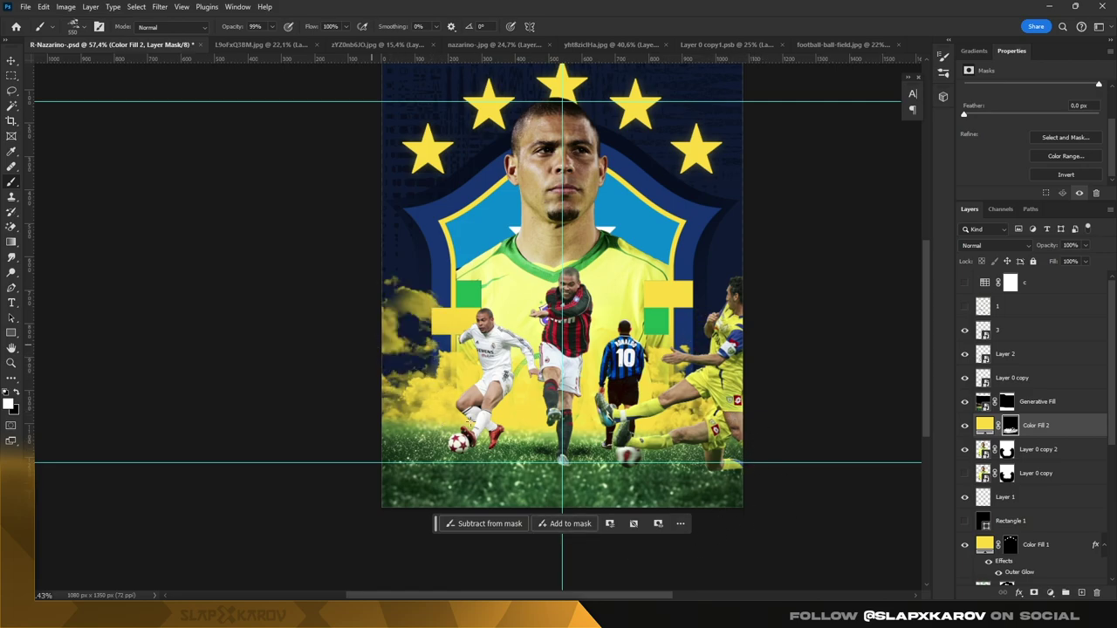
key("ctrl+z")
Step: At about 396 px, add yellow clouds on the left and right edges, then view the whole poster
right_click(562, 294)
key("Return")
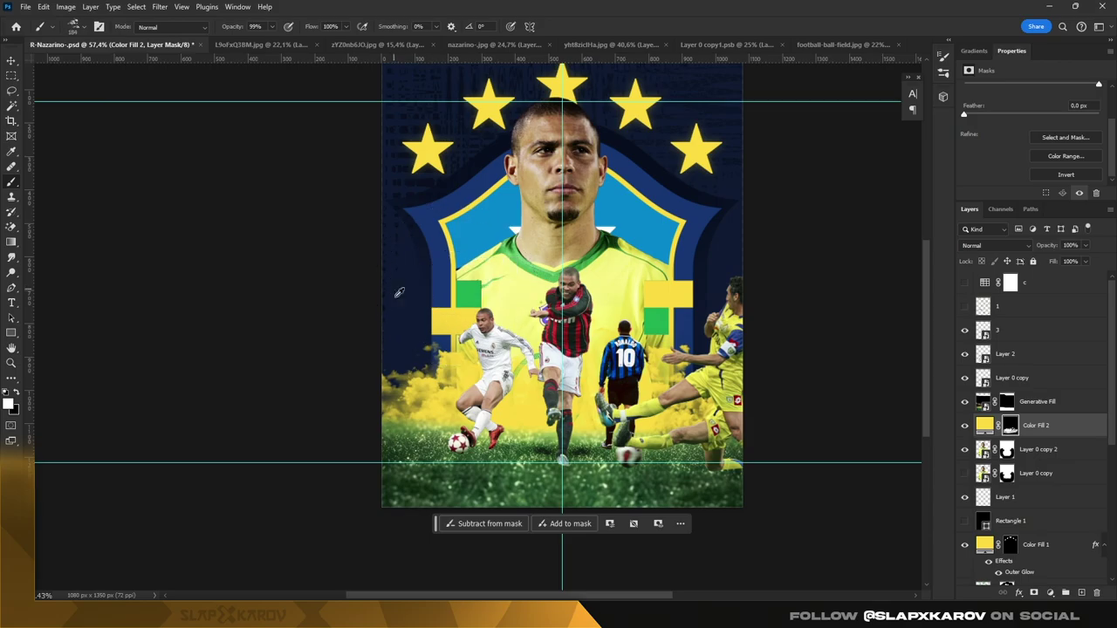
left_click(400, 319)
left_click(716, 283)
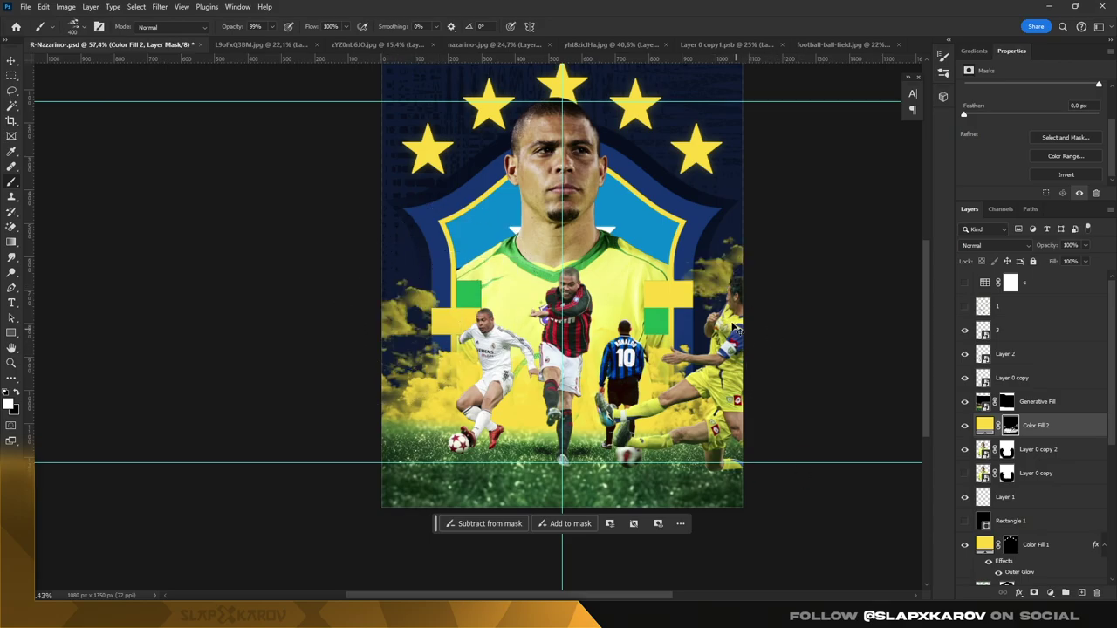
key("z")
left_click_drag(689, 375, 648, 384)
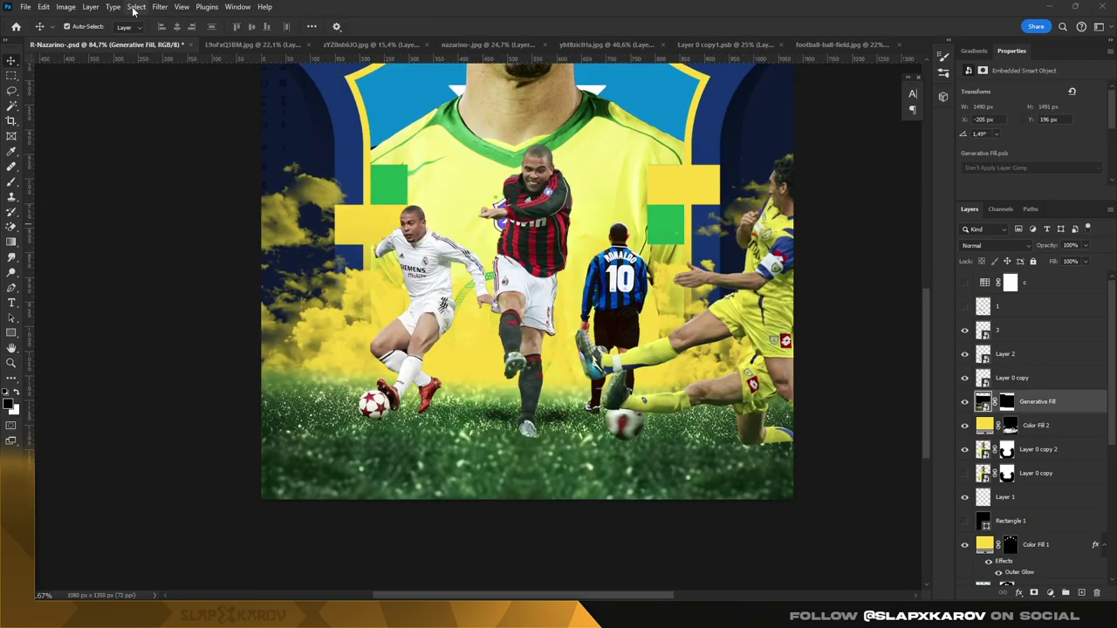
Step: Blur the Generative Fill layer with a 1.6 px Gaussian Blur and add a Solid Color fill layer
left_click(159, 7)
mouse_move(167, 191)
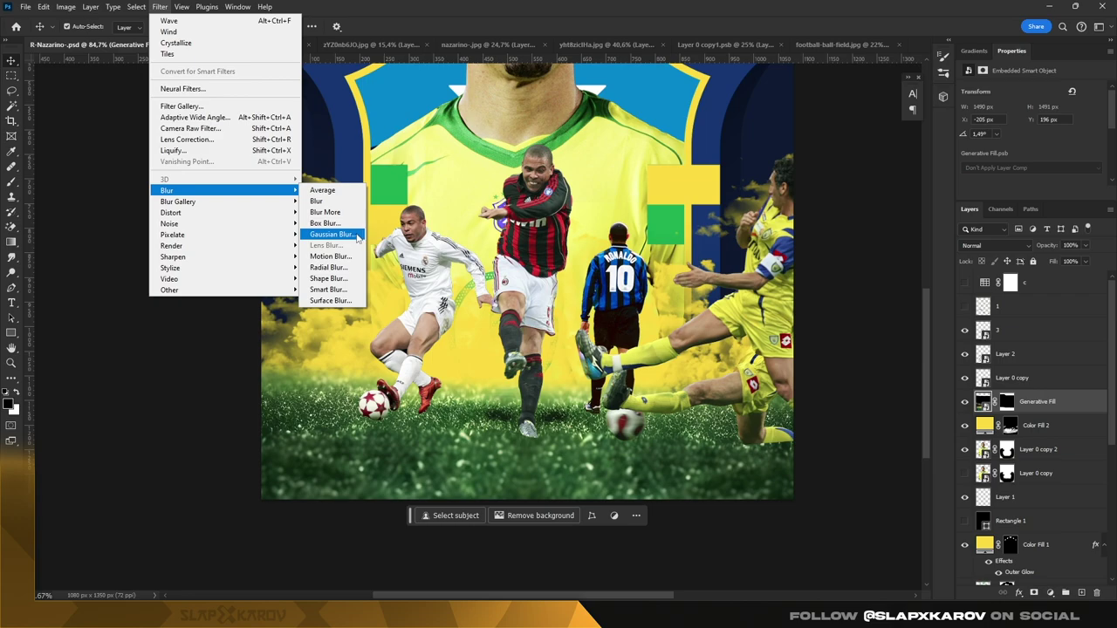
left_click(331, 234)
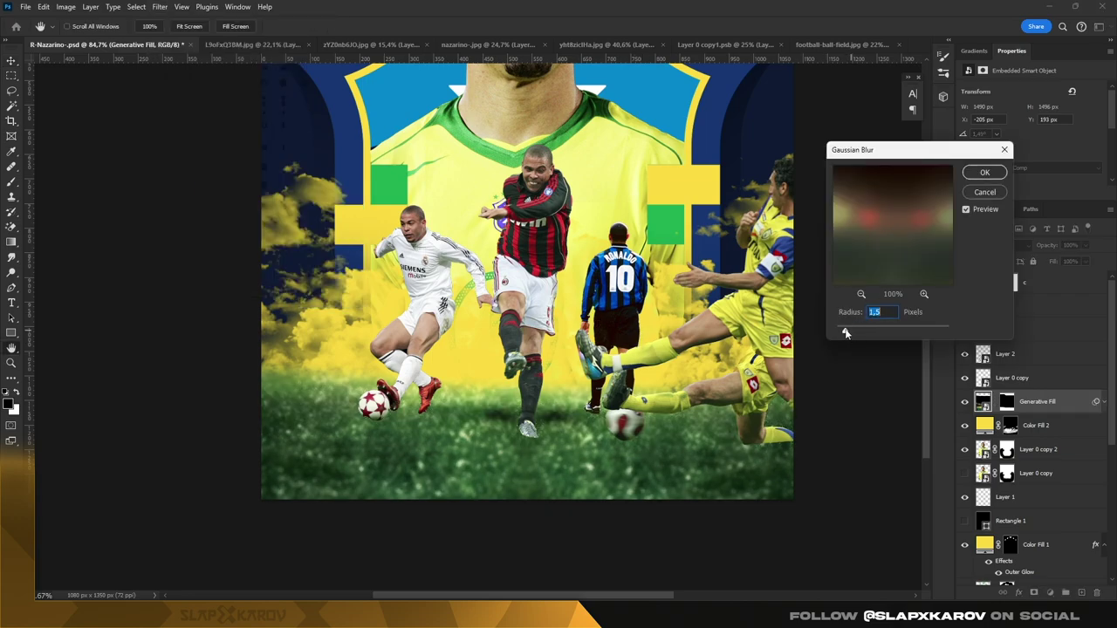
left_click(981, 174)
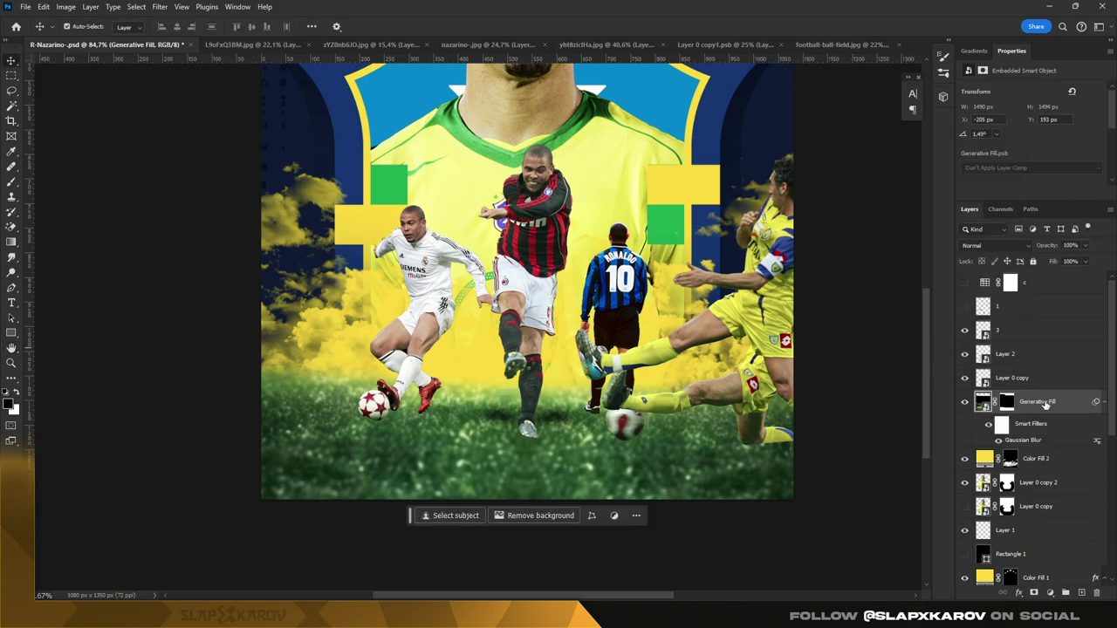
left_click(1051, 593)
left_click(999, 387)
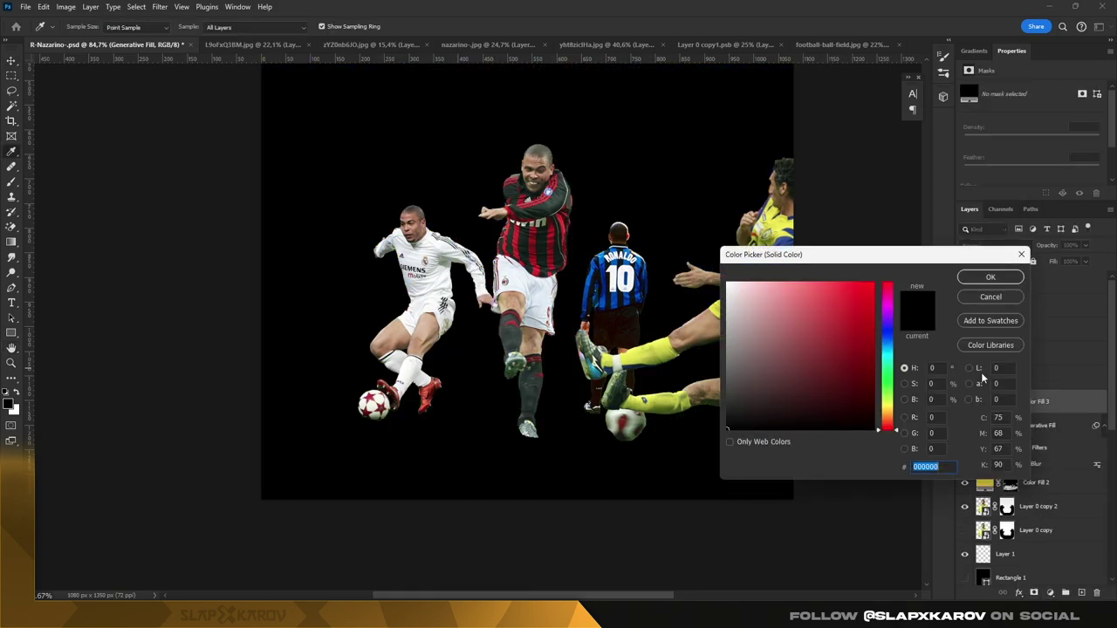
Step: Create Color Fill 3 and change its colour to yellow
left_click(989, 277)
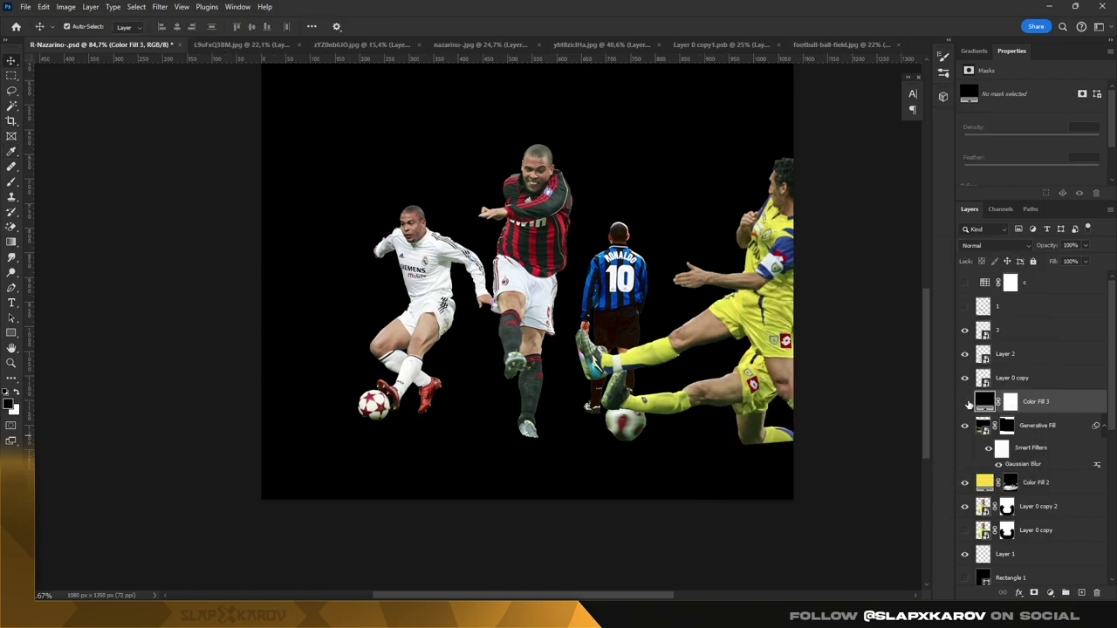
left_click(964, 402)
double_click(984, 400)
left_click(992, 300)
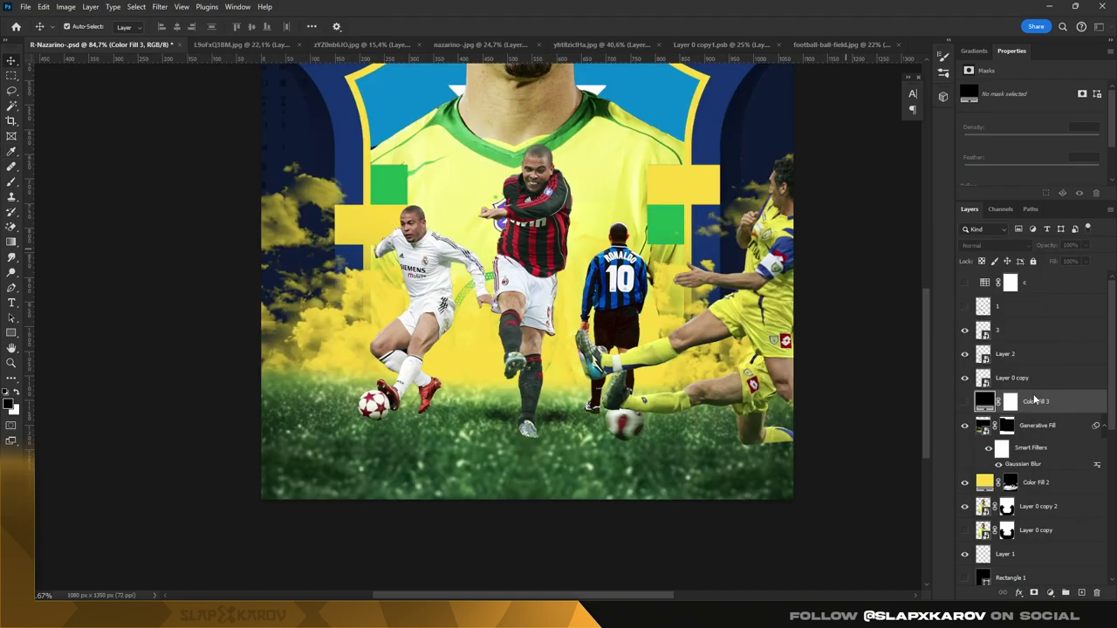
left_click(964, 401)
Step: Set Color Fill 3 to Soft Light and clip it to the grass layer
left_click(995, 245)
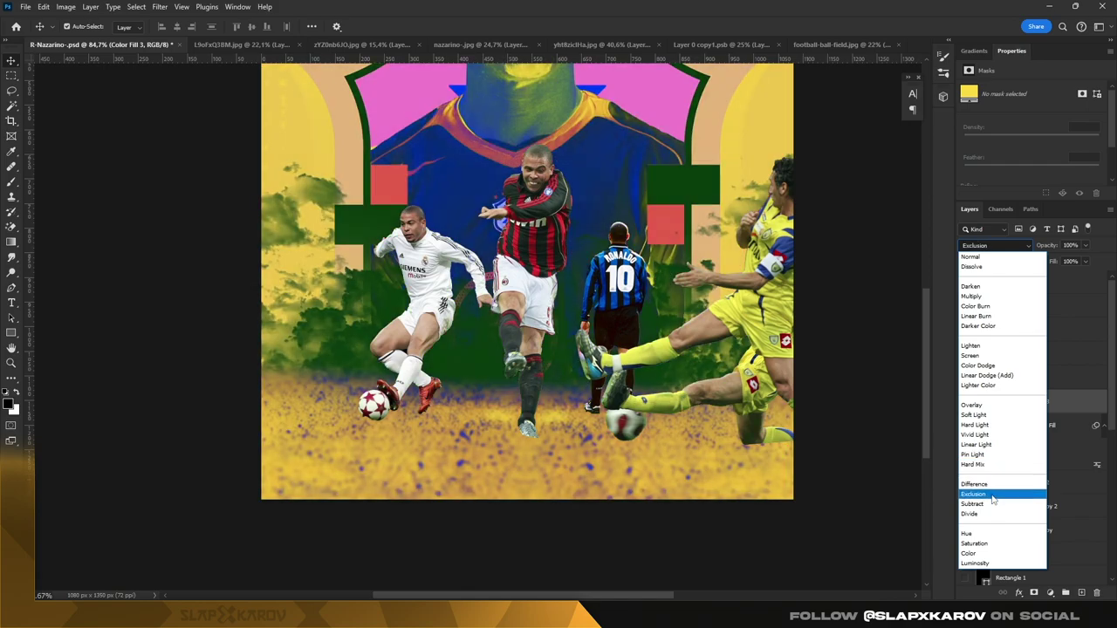
left_click(989, 416)
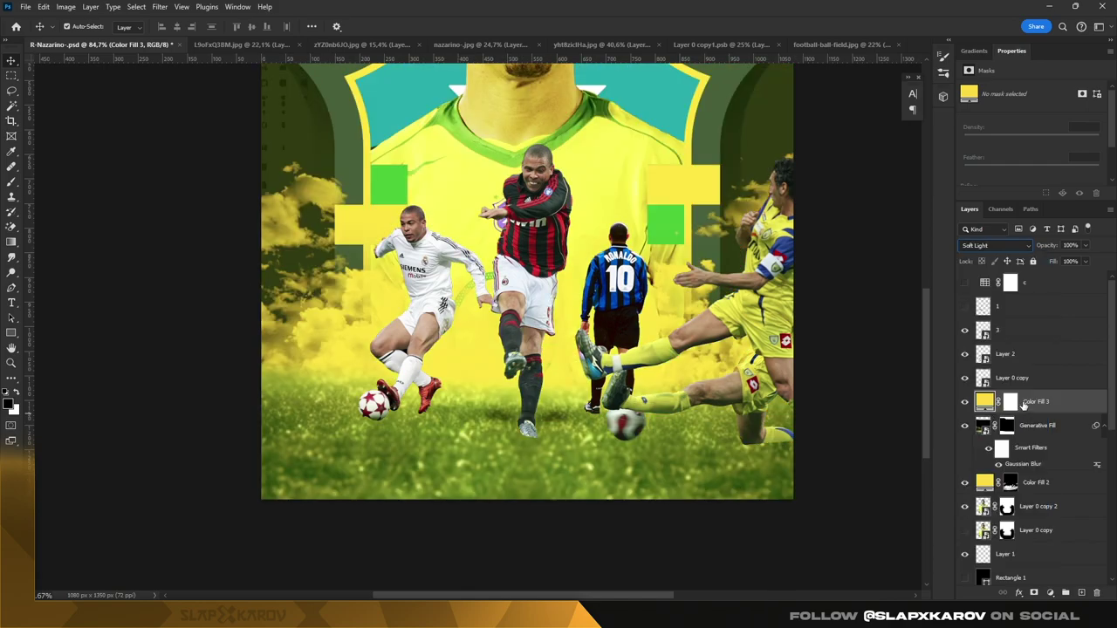
right_click(1067, 402)
left_click(1003, 328)
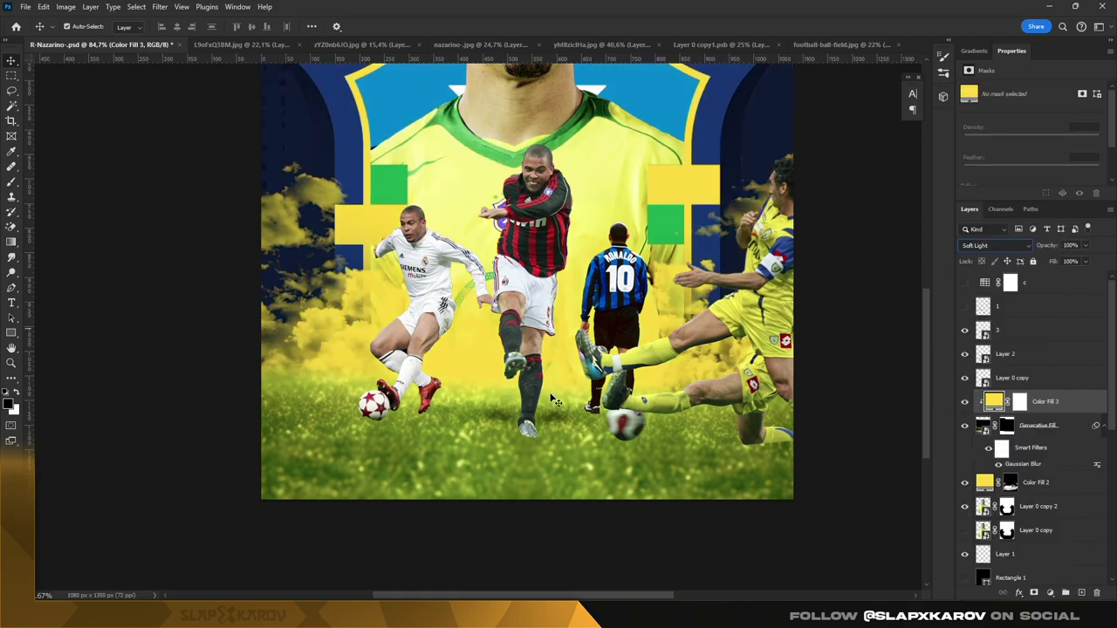
key("ctrl+backslash")
key("z")
scroll(541, 406, "down", 2)
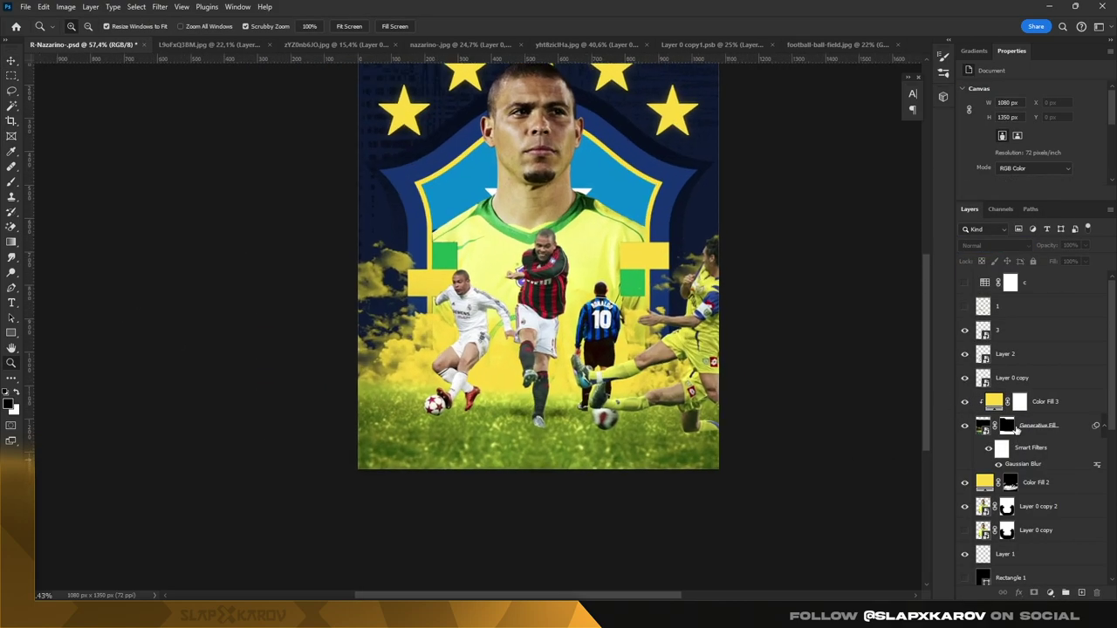
scroll(498, 401, "up", 3)
Step: Choose the large Soft Round brush from the General Brushes group and view the whole poster
key("b")
right_click(574, 297)
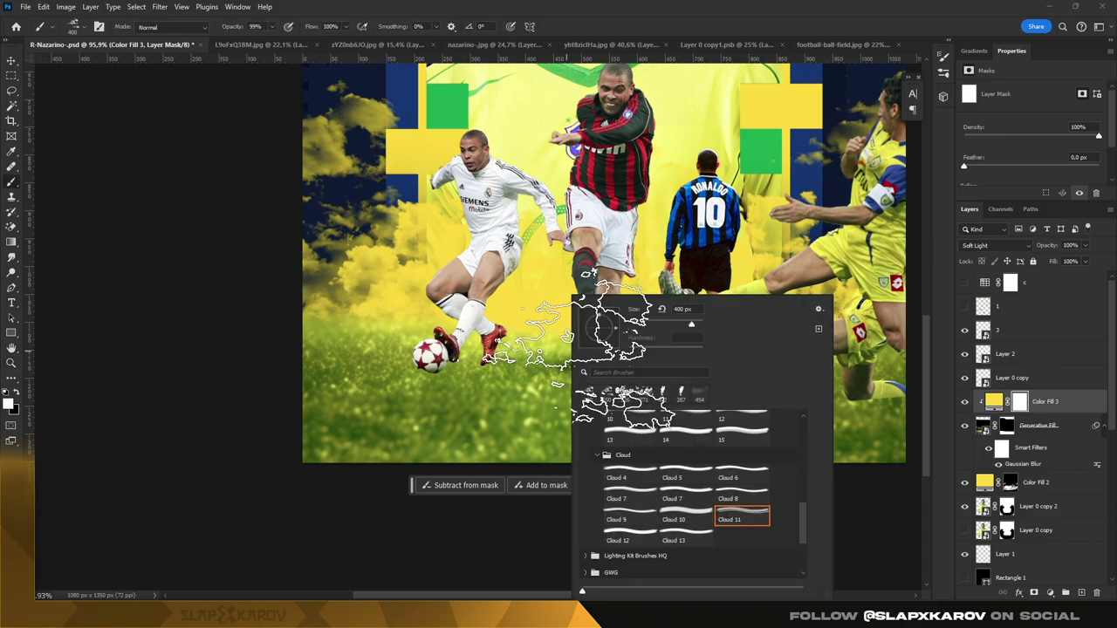
left_click_drag(800, 509, 805, 420)
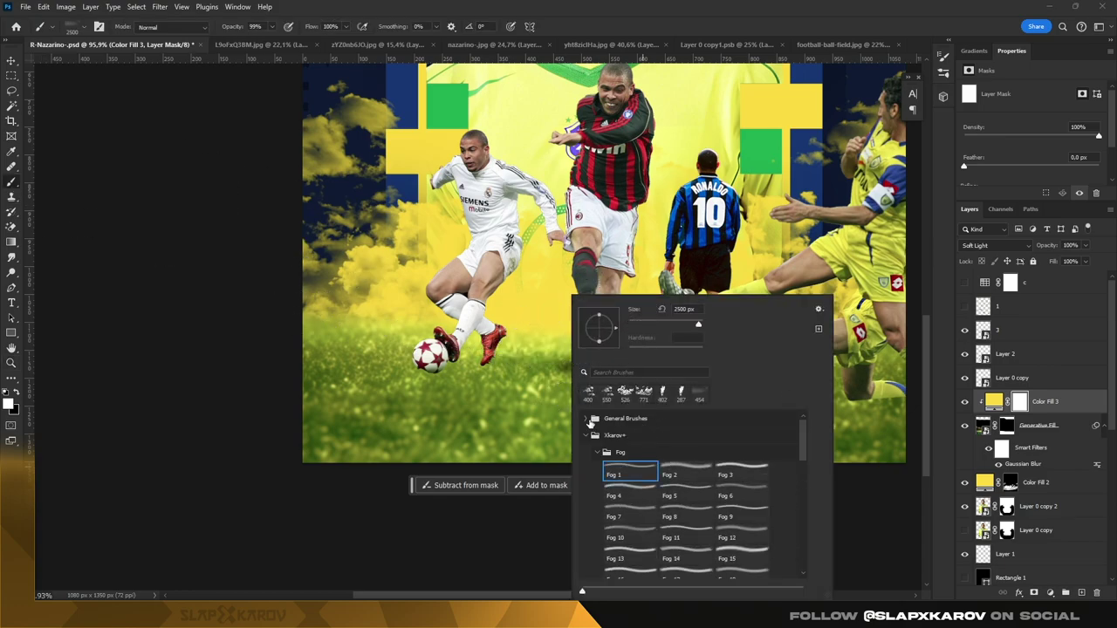
left_click(625, 419)
left_click(645, 434)
key("Escape")
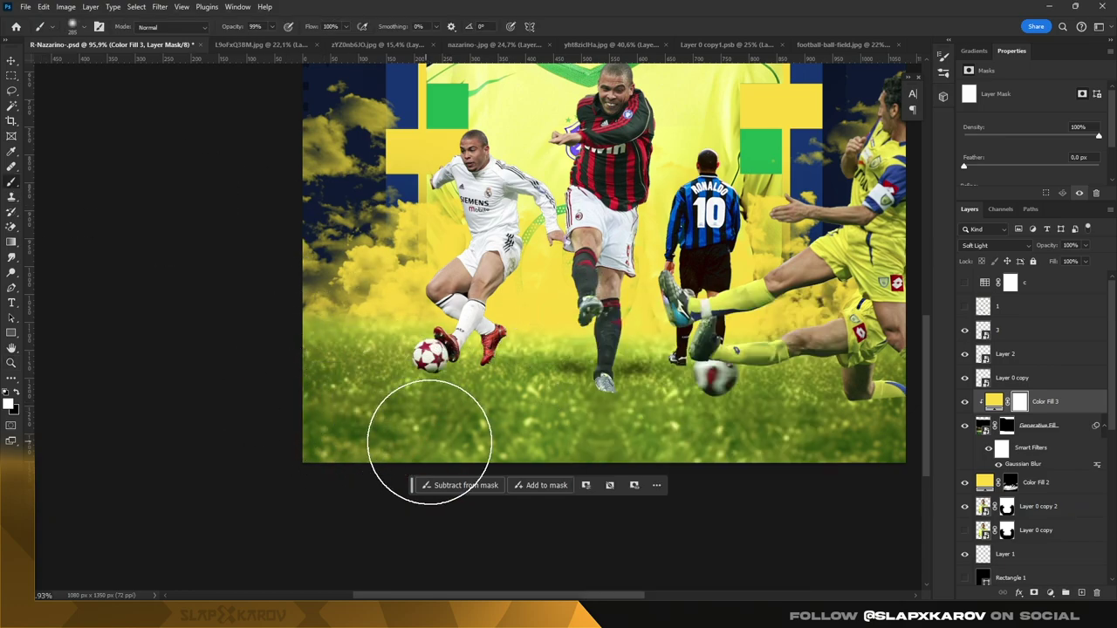
key("v")
key("ctrl+2")
left_click(468, 407, "alt")
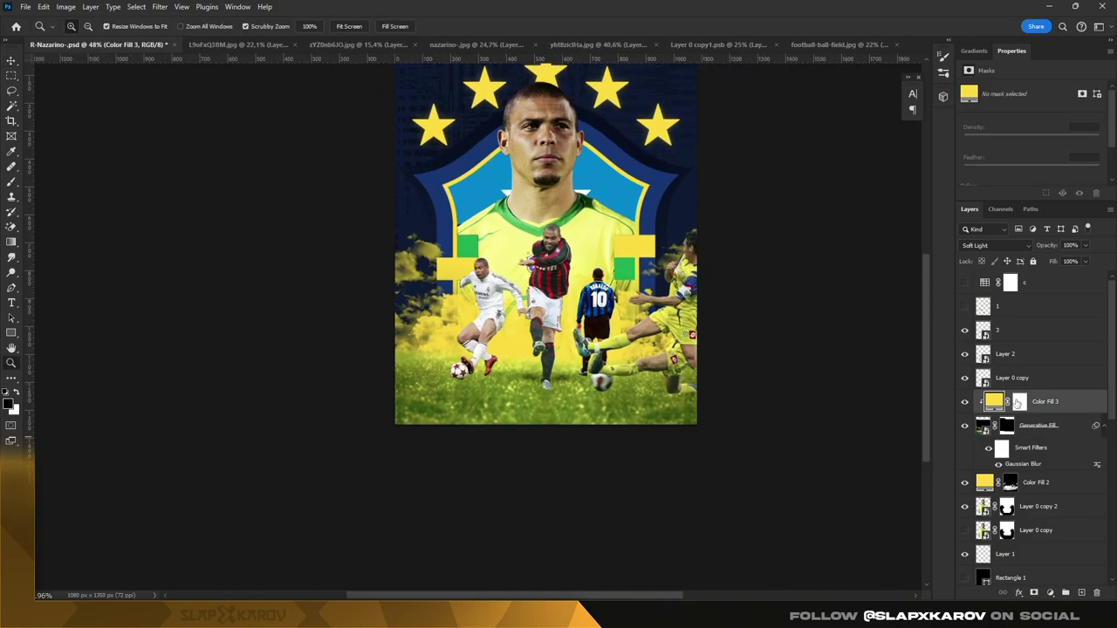
Step: Paint black on Color Fill 3's mask along the bottom grass to remove the yellow tint
left_click(1019, 401)
key("b")
left_click_drag(513, 397, 534, 402)
left_click(11, 184)
left_click_drag(437, 386, 375, 388)
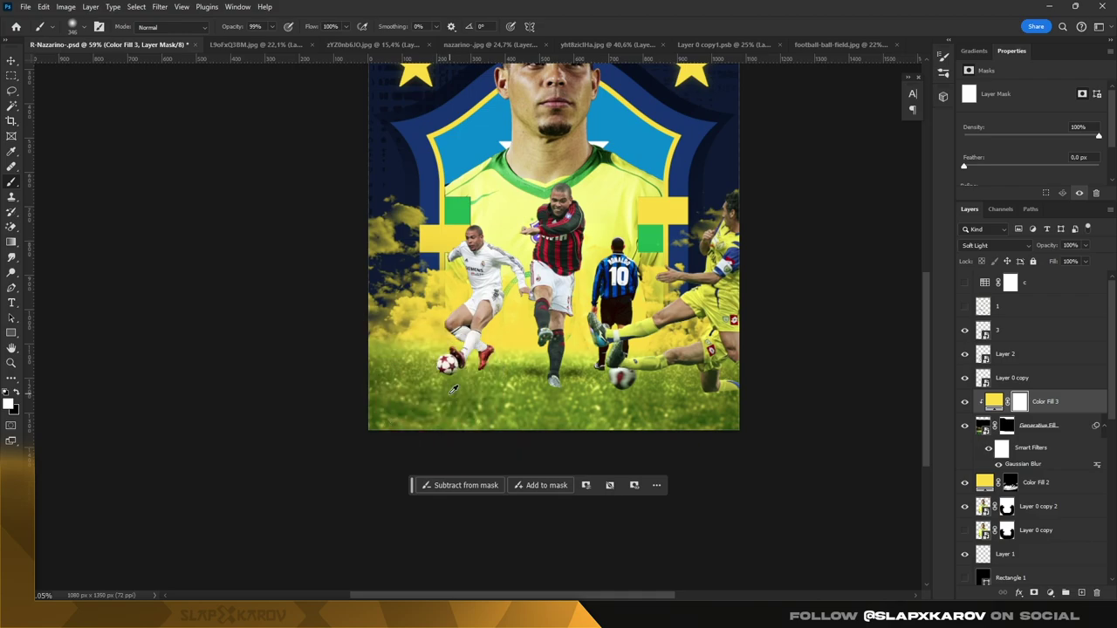
mouse_move(445, 440)
left_mouse_down()
mouse_move(599, 436)
mouse_move(404, 419)
mouse_move(703, 436)
mouse_move(716, 469)
left_mouse_up()
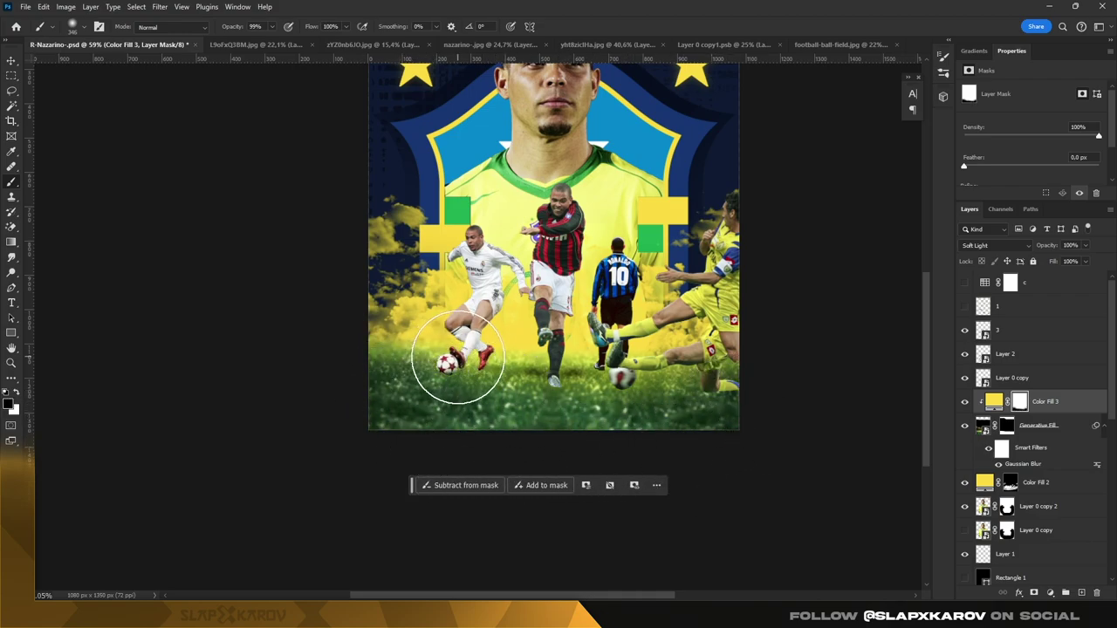
key("x")
key("x")
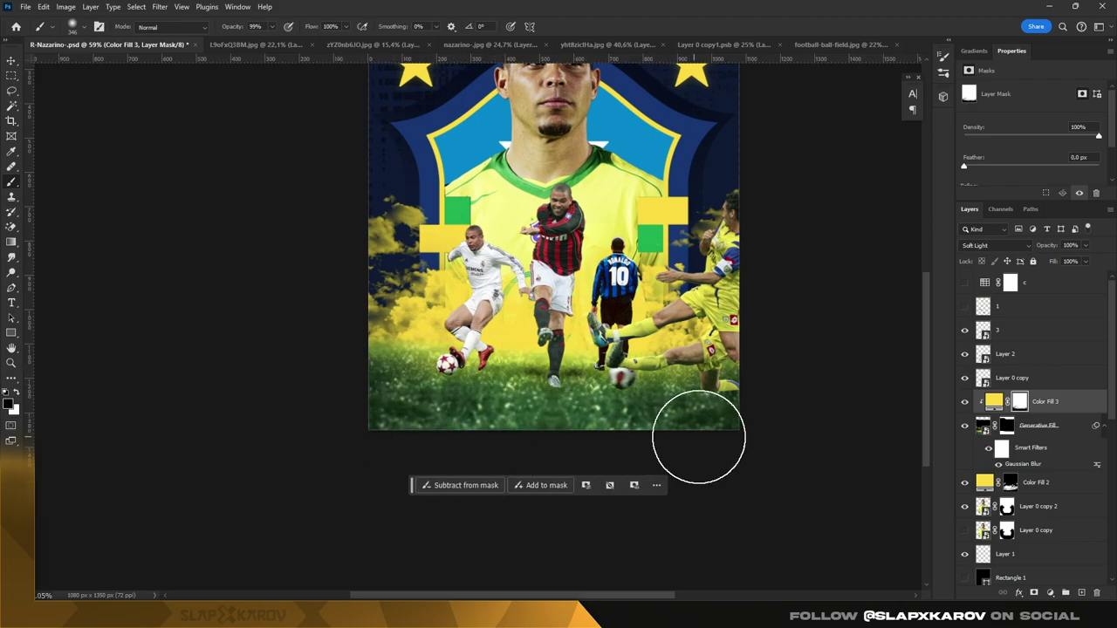
key("z")
left_click(691, 352)
Step: Close the Layer 0 copy1.psb smart-object document without saving changes
key("v")
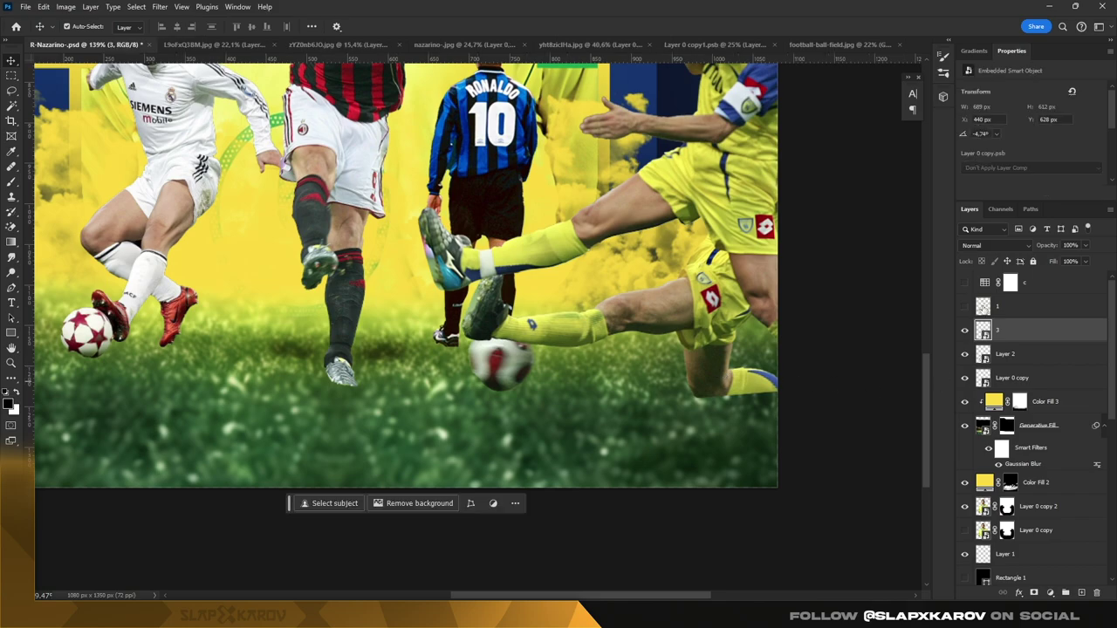
left_click(689, 44)
scroll(611, 461, "down", 1)
scroll(611, 461, "down", 1)
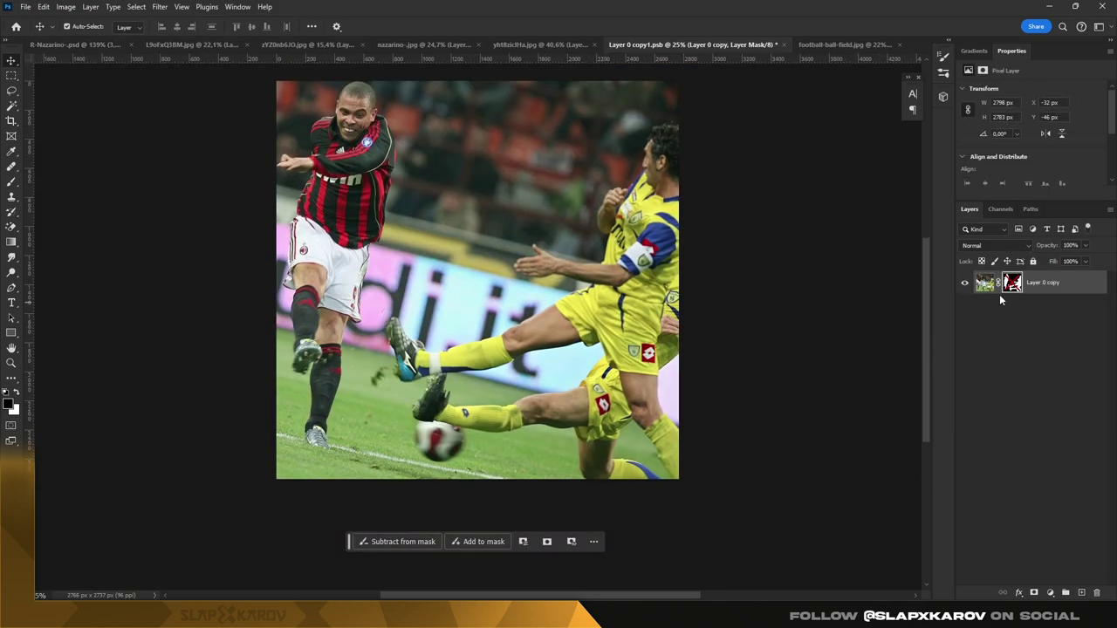
left_click(783, 45)
left_click(604, 227)
left_click(783, 45)
left_click(553, 227)
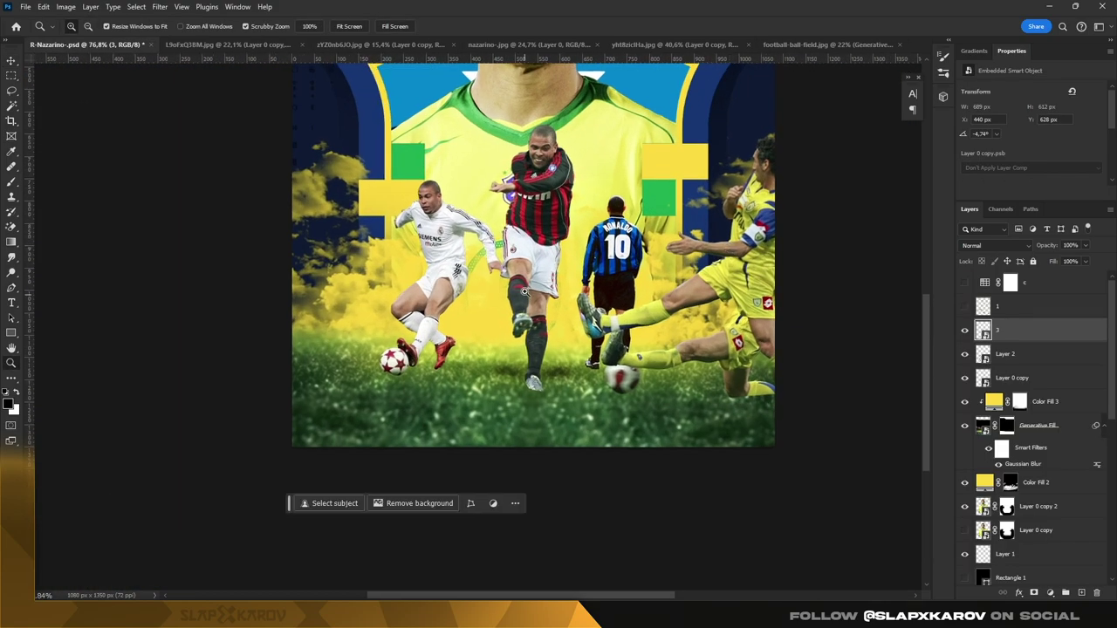
Step: Create '3 copy' as an independent New Smart Object via Copy of layer 3
right_click(1002, 335)
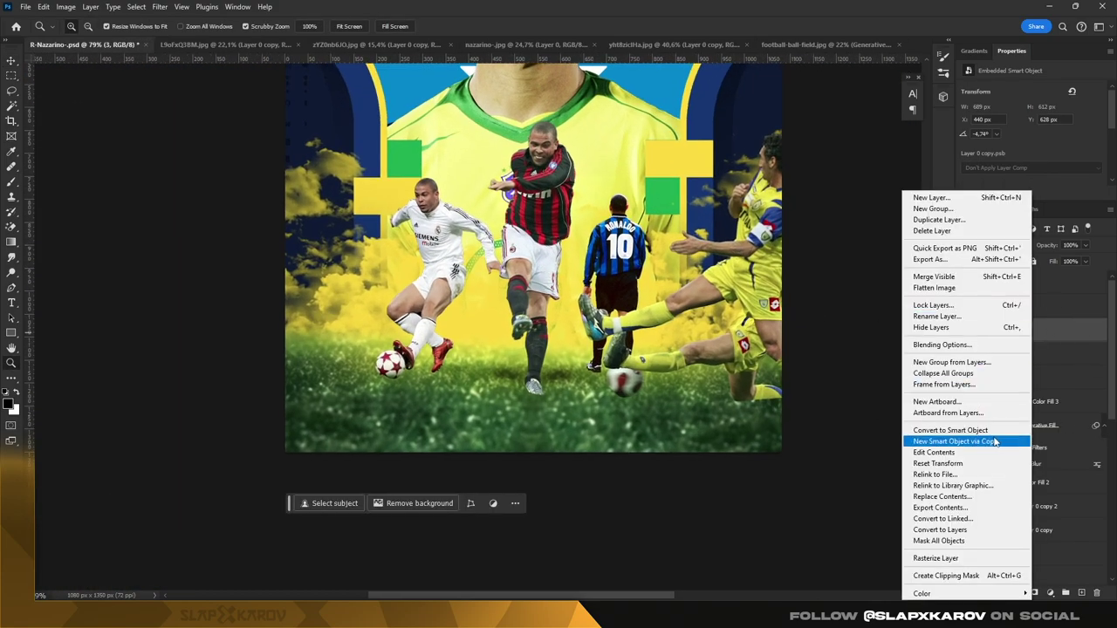
left_click(965, 441)
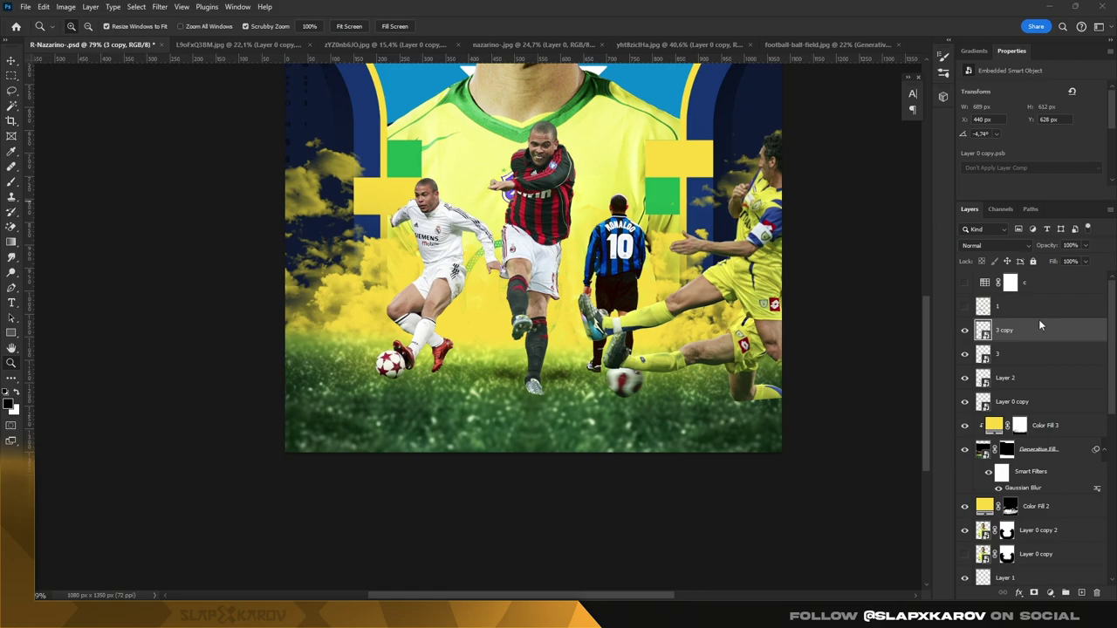
left_click(1011, 354)
double_click(1003, 354)
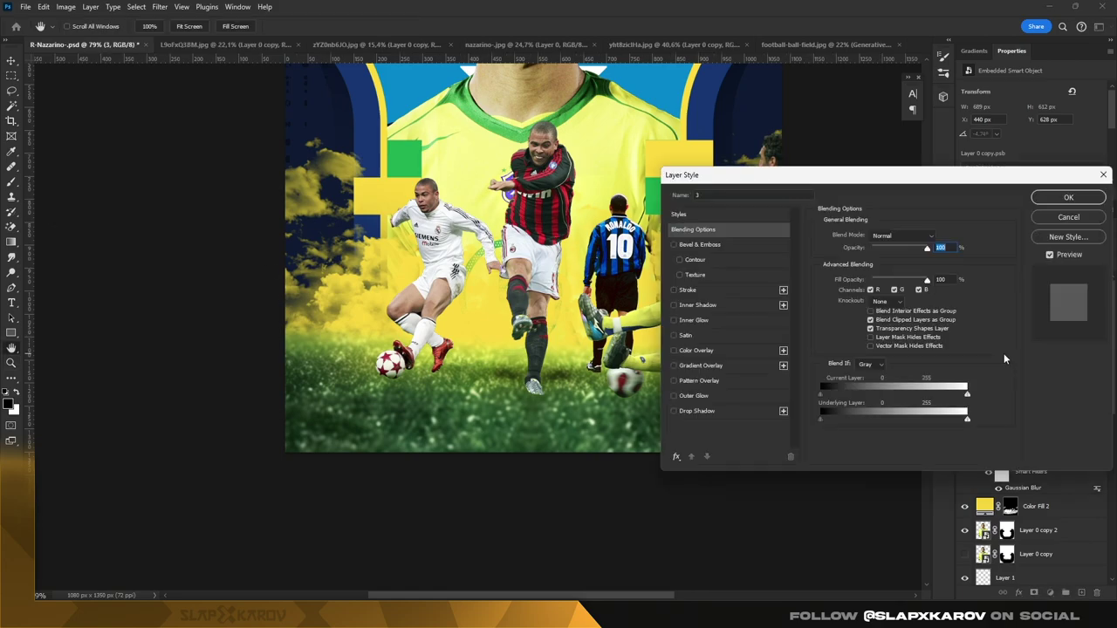
left_click(1102, 176)
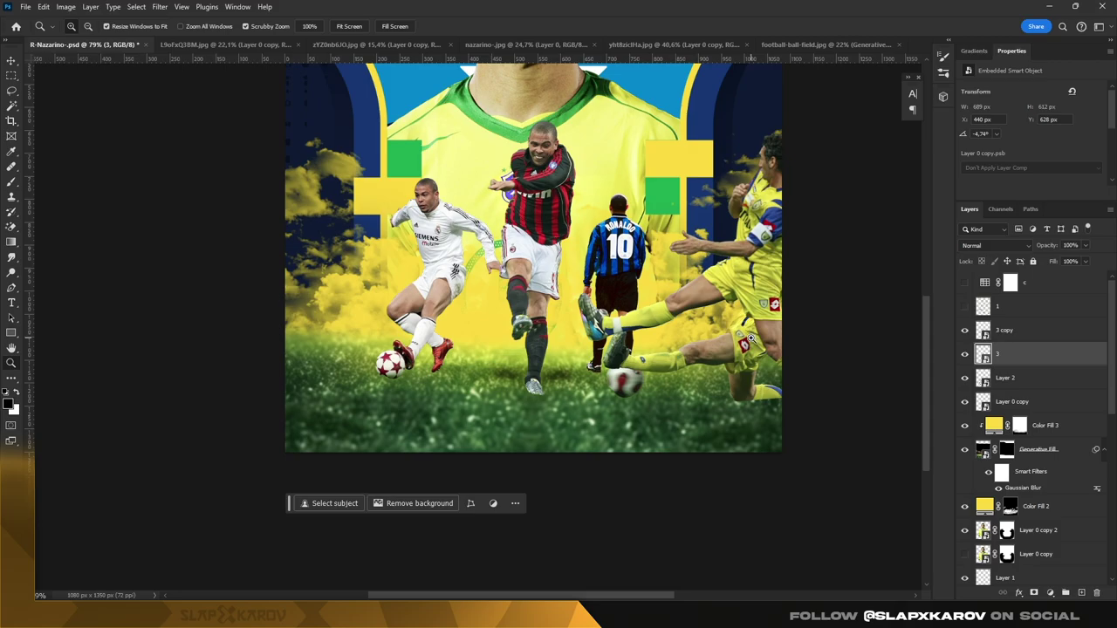
left_click_drag(750, 338, 686, 155)
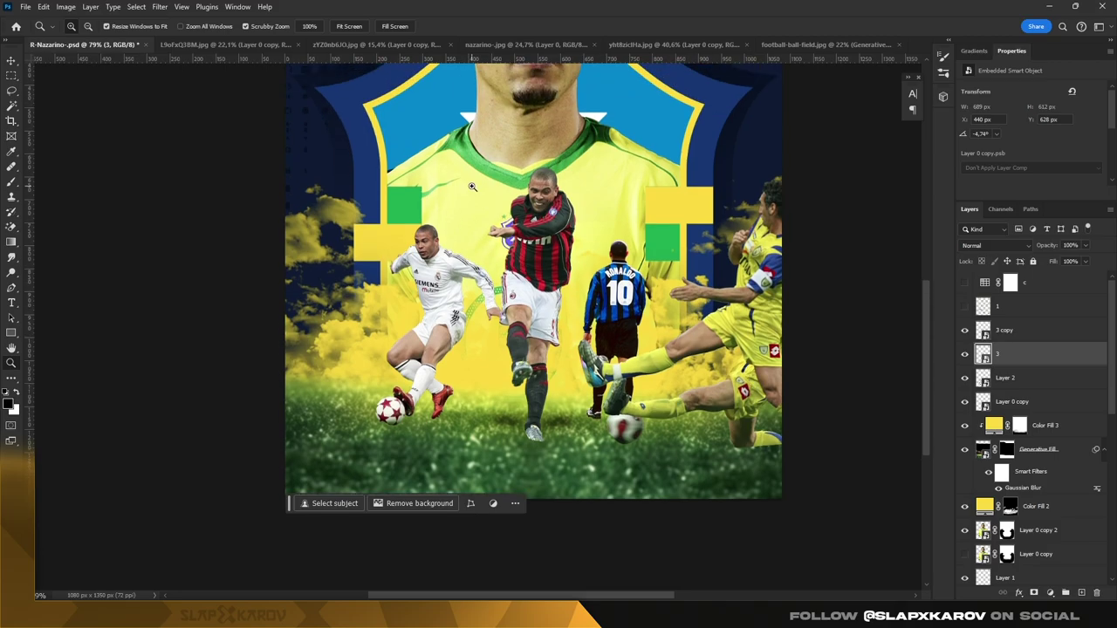
Step: Target Layer 0 copy 2's mask and marquee-select the shirt edge strip above the yellow bar
scroll(687, 156, "up", 5)
key("v")
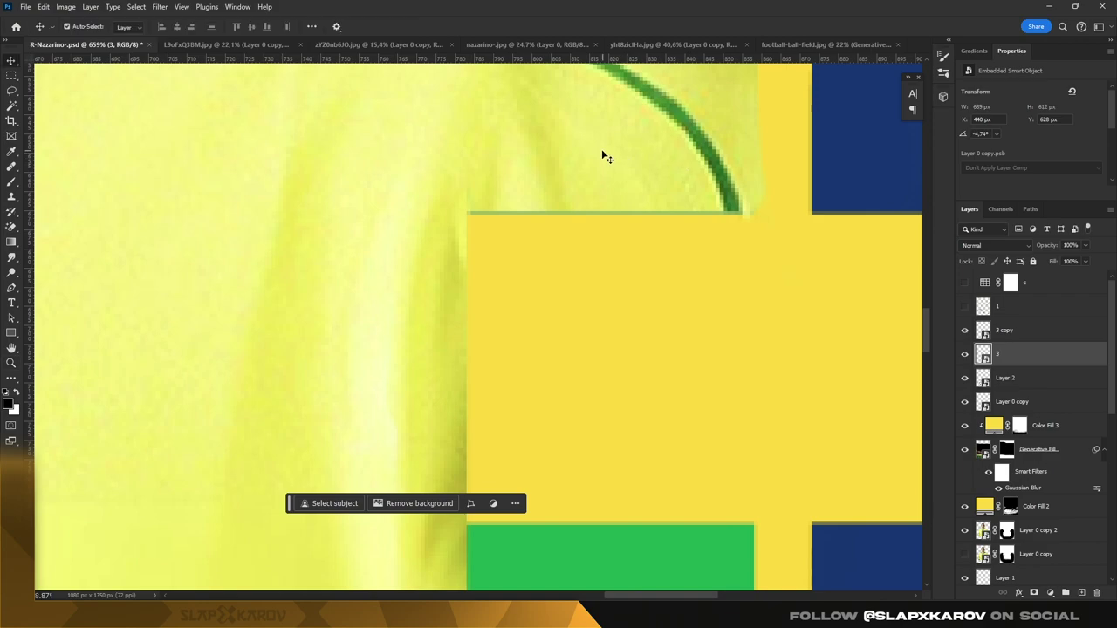
left_click(603, 155)
key("ctrl+backslash")
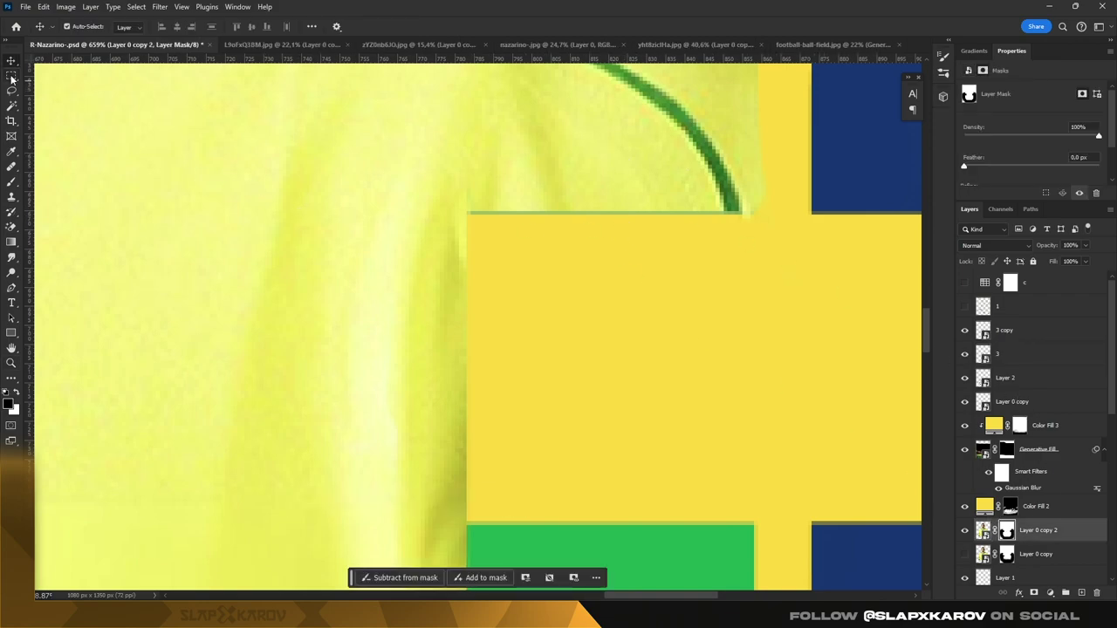
left_click(11, 75)
left_click_drag(398, 143, 756, 214)
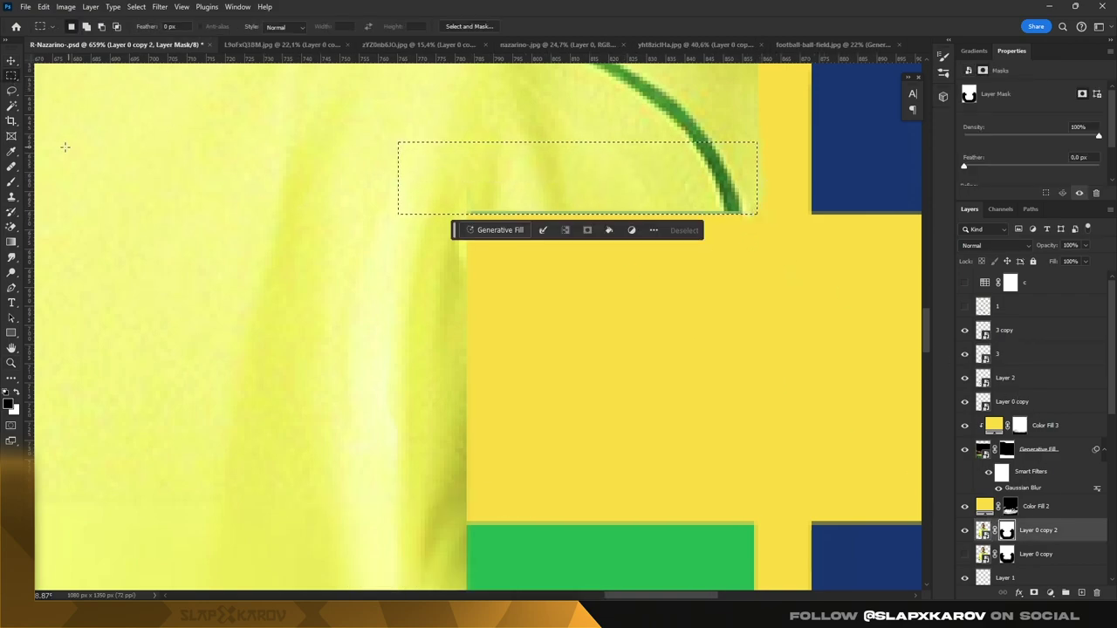
Step: Paint the mask inside the selected strip with a smaller brush, then zoom onto the face
key("b")
right_click(478, 185)
right_click(438, 183, "alt")
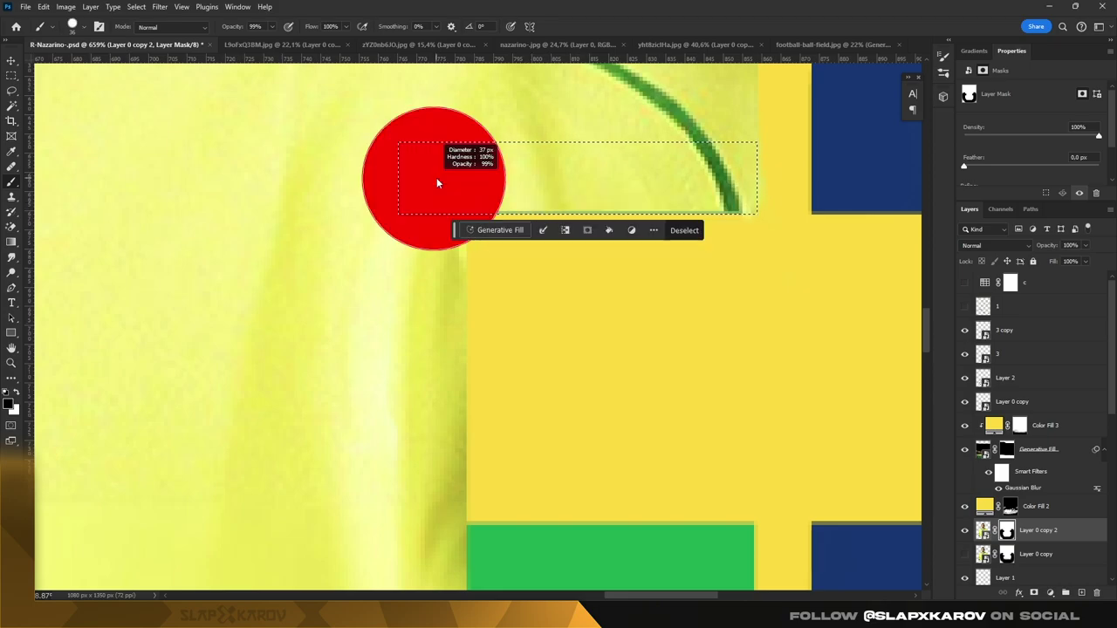
left_click_drag(513, 196, 456, 199)
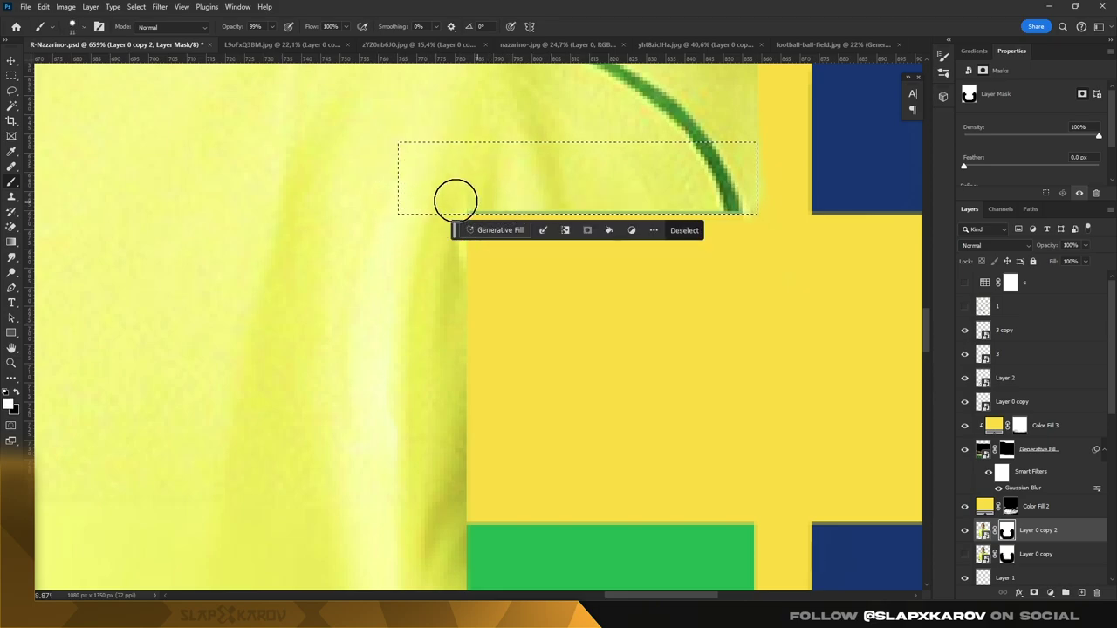
key("z")
left_click_drag(634, 181, 567, 180)
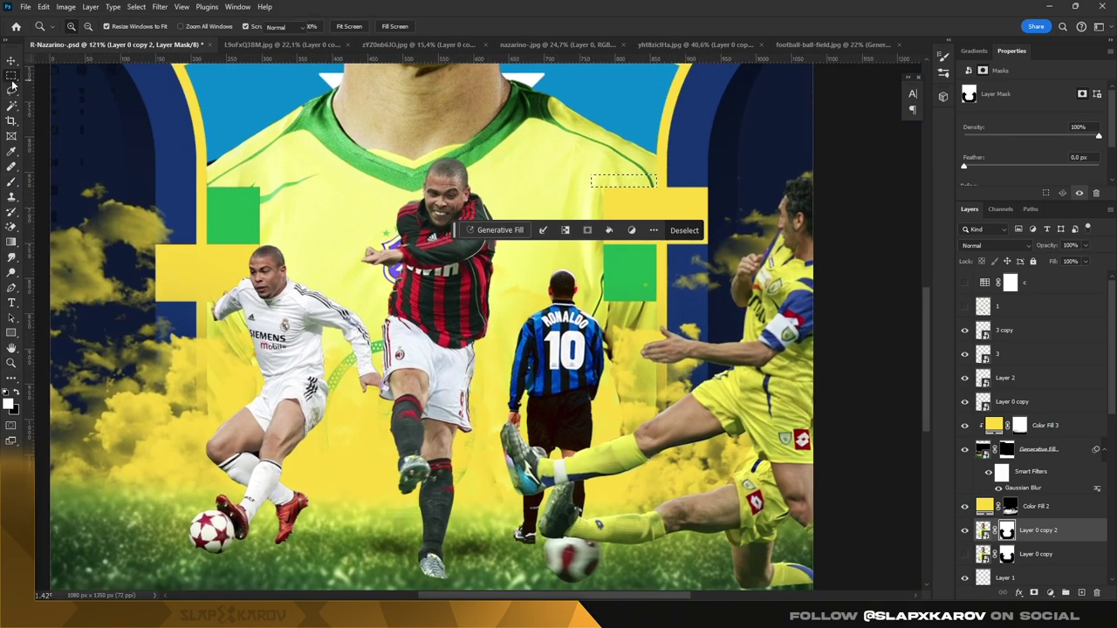
scroll(416, 172, "down", 5)
scroll(416, 172, "up", 5)
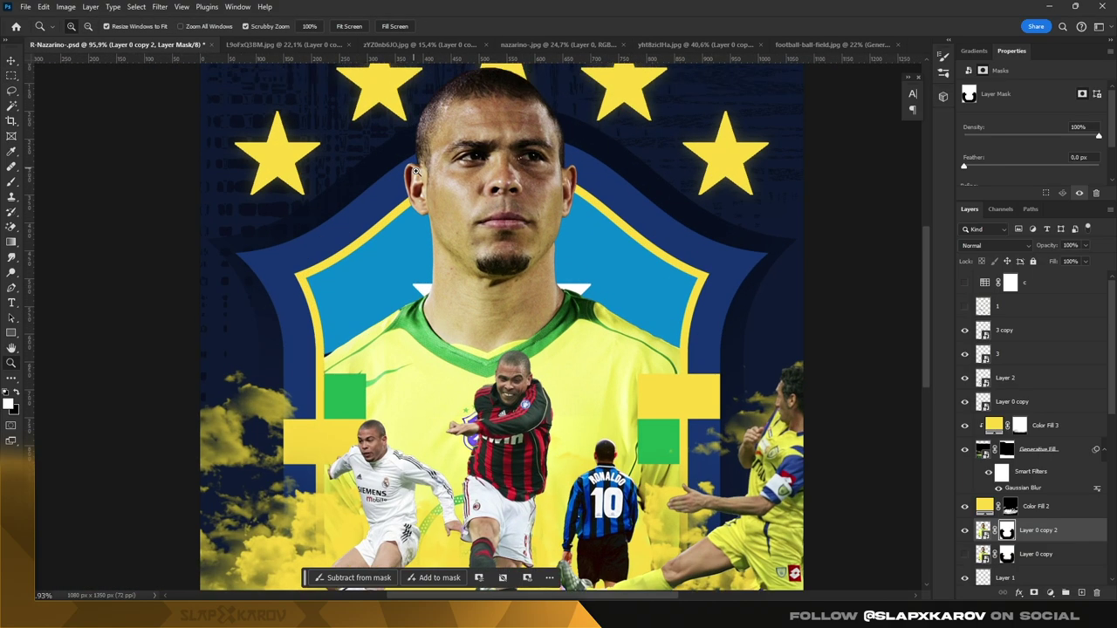
left_click_drag(454, 210, 618, 340)
Step: Add a Camera Raw filter: Contrast +6, Texture +36, Clarity +19, Dehaze +6, Vignette -10, Sharpening 71
left_click(160, 7)
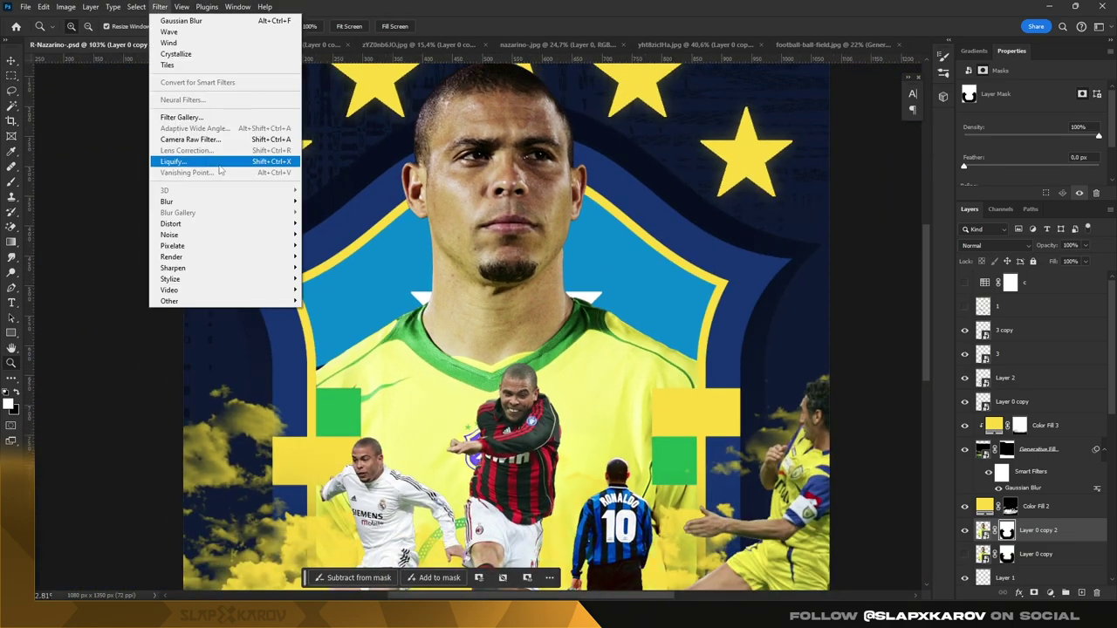
left_click(218, 142)
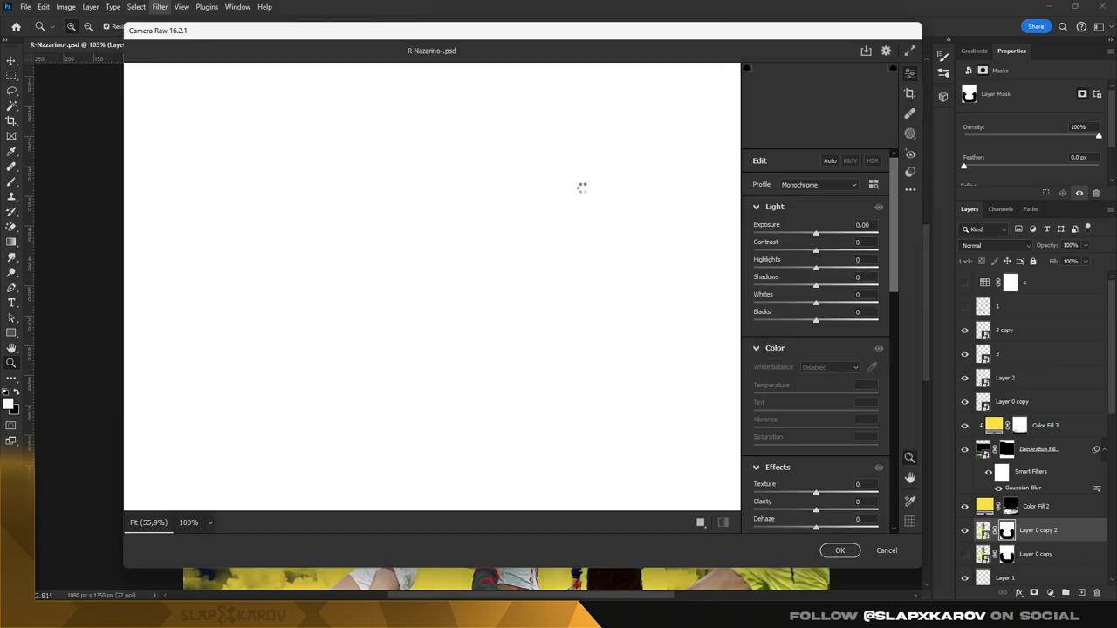
left_click(876, 551)
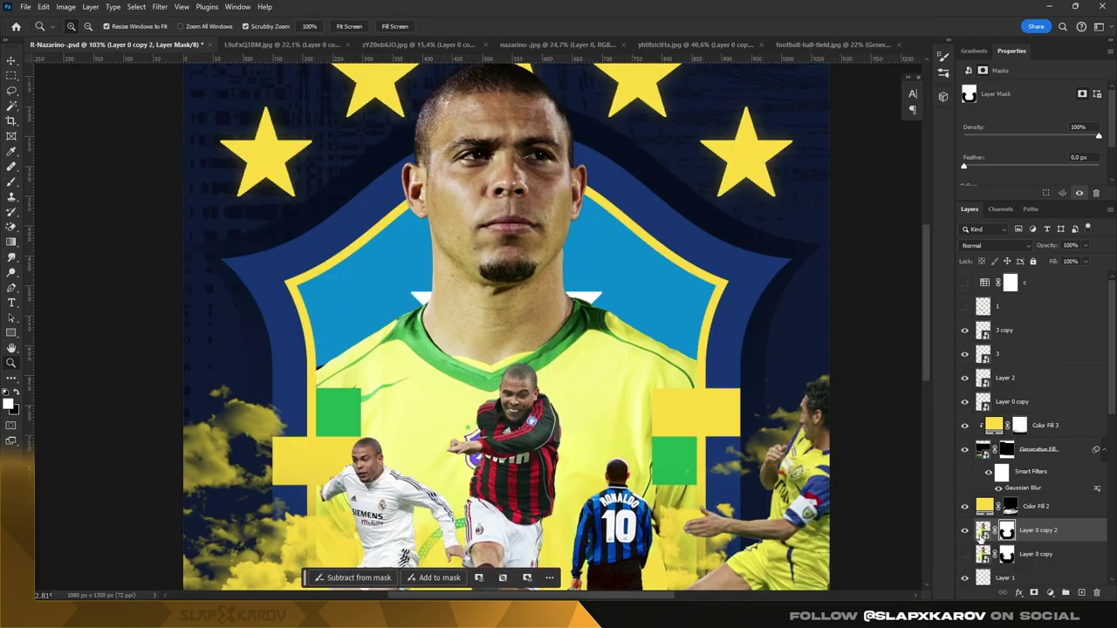
left_click(160, 7)
left_click(204, 138)
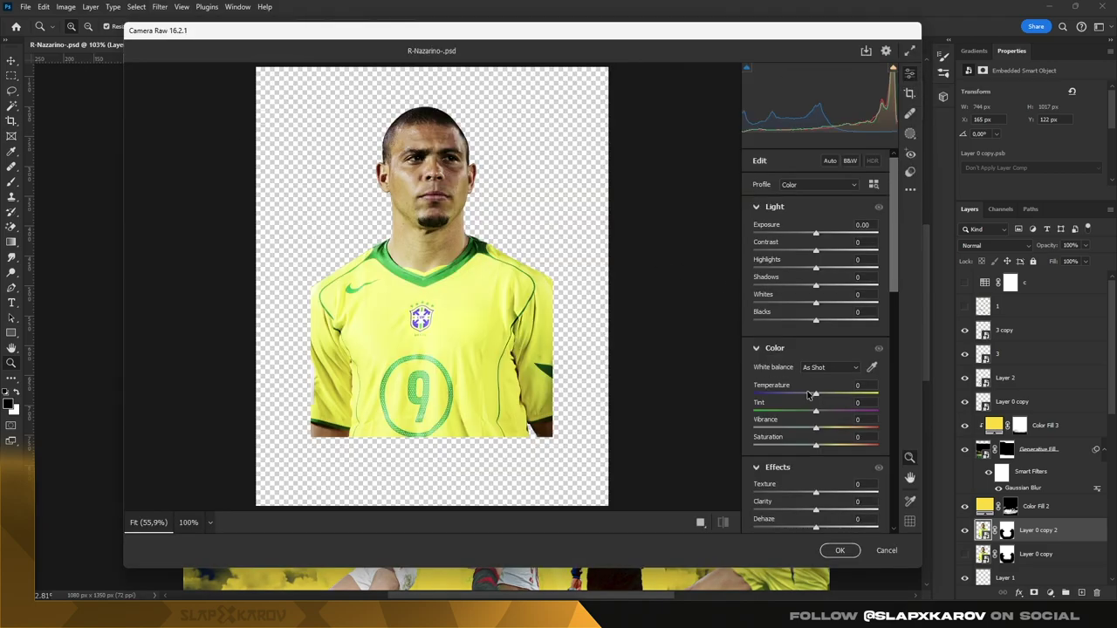
mouse_move(817, 251)
left_mouse_down()
mouse_move(838, 272)
mouse_move(827, 307)
left_mouse_up()
scroll(821, 260, "down", 5)
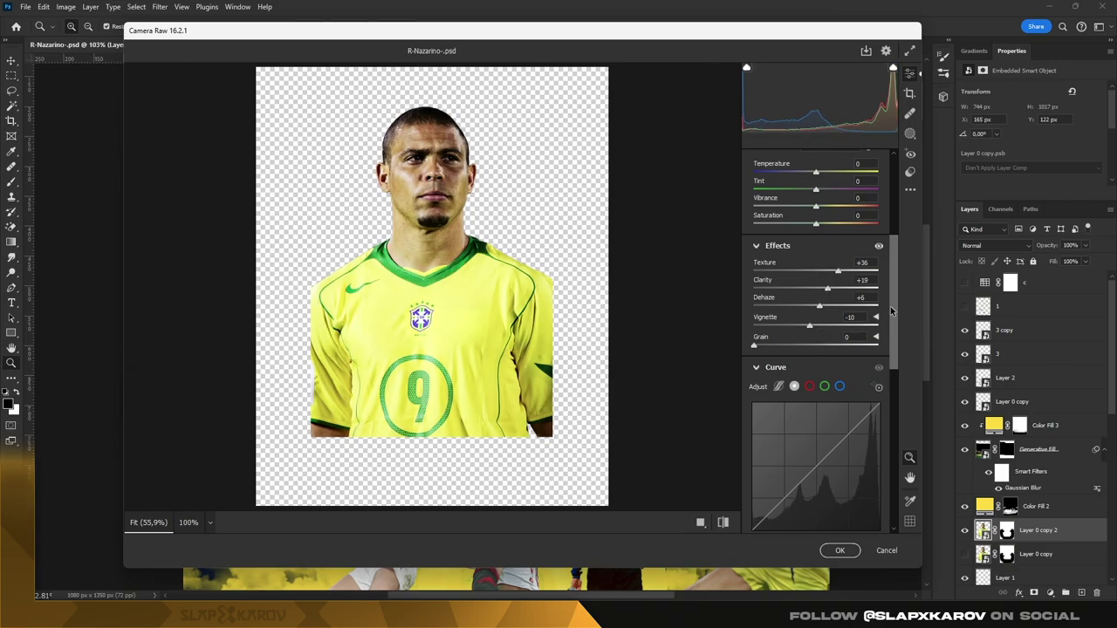
scroll(890, 311, "down", 5)
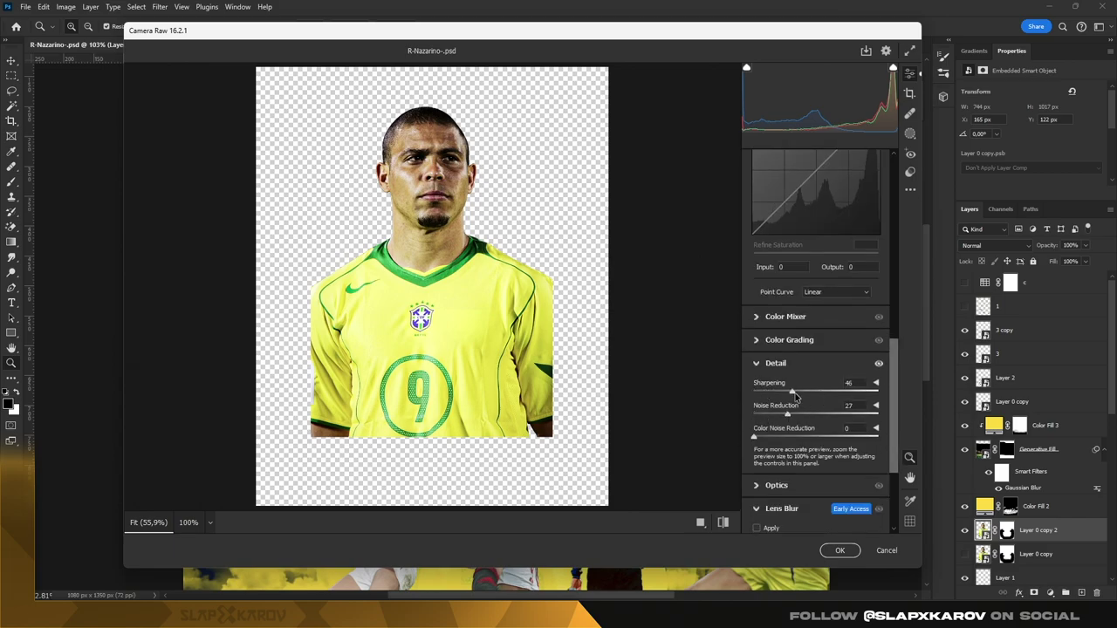
left_click(837, 551)
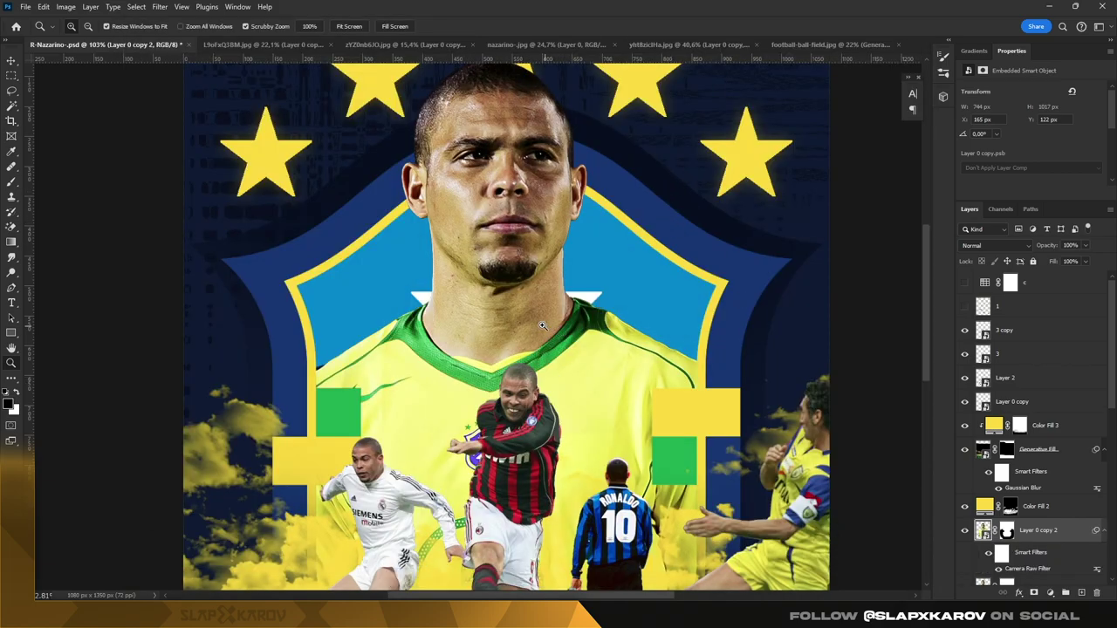
Step: Zoom out and add a blank white layer mask to layer 3
left_click_drag(671, 226, 602, 228)
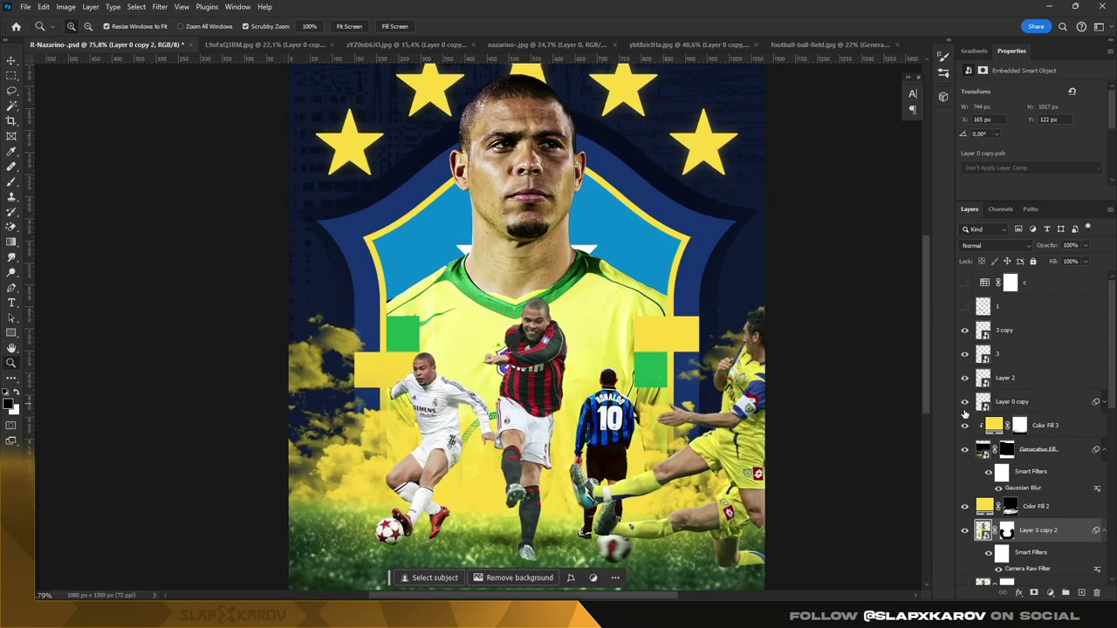
left_click(1069, 390)
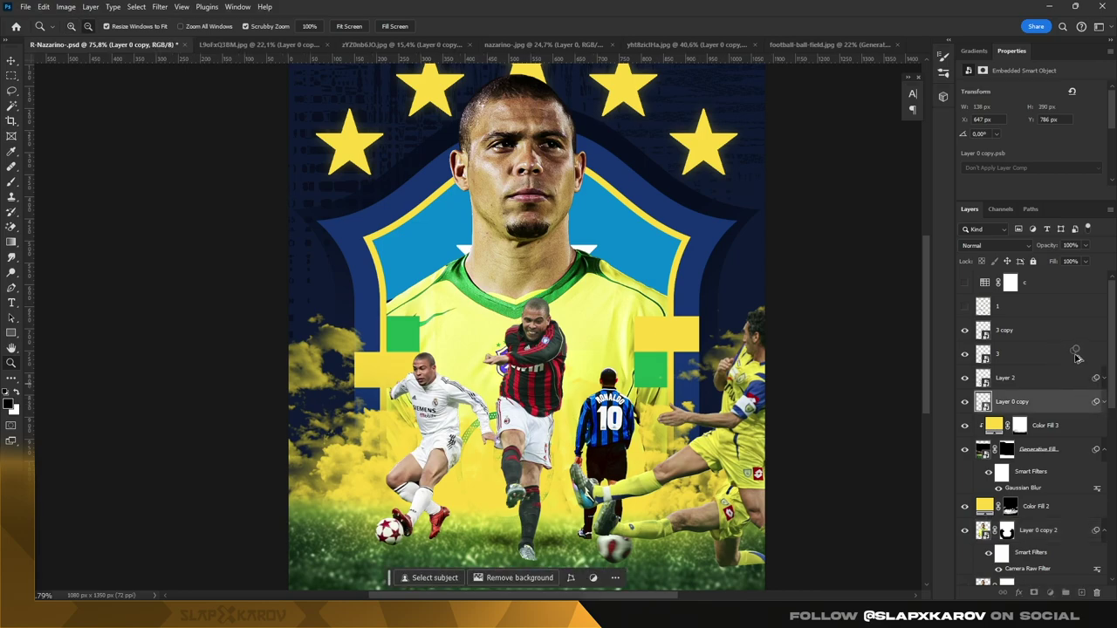
left_click(1076, 356)
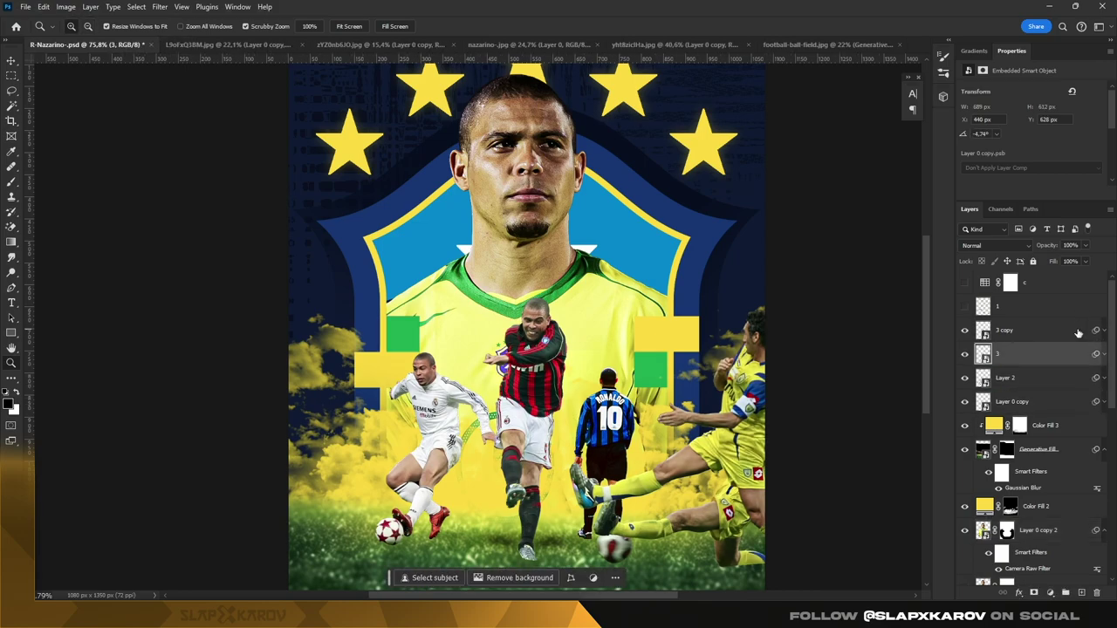
scroll(911, 324, "down", 3)
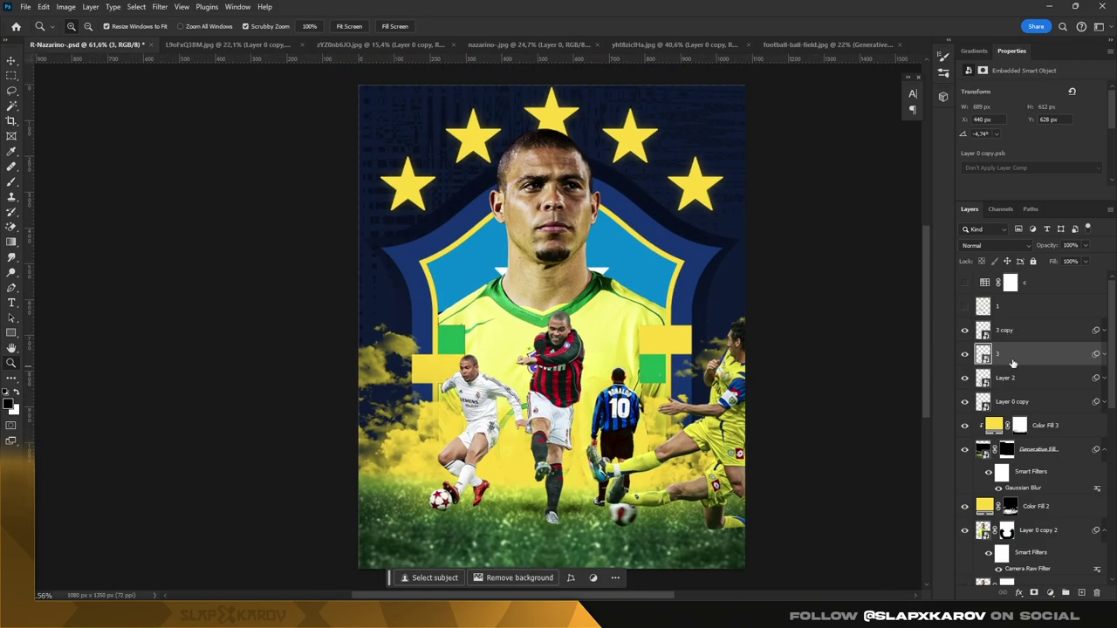
left_click(1033, 592)
Step: Scroll the Layers panel and select sketch layer 1 for brushing
scroll(660, 475, "up", 2)
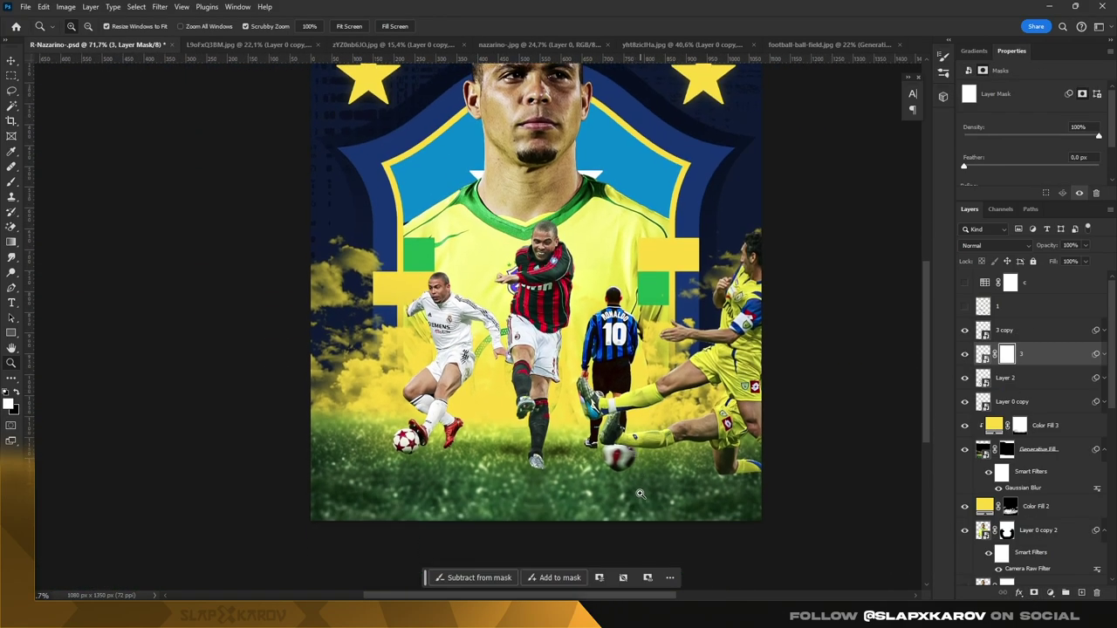
scroll(610, 437, "up", 1)
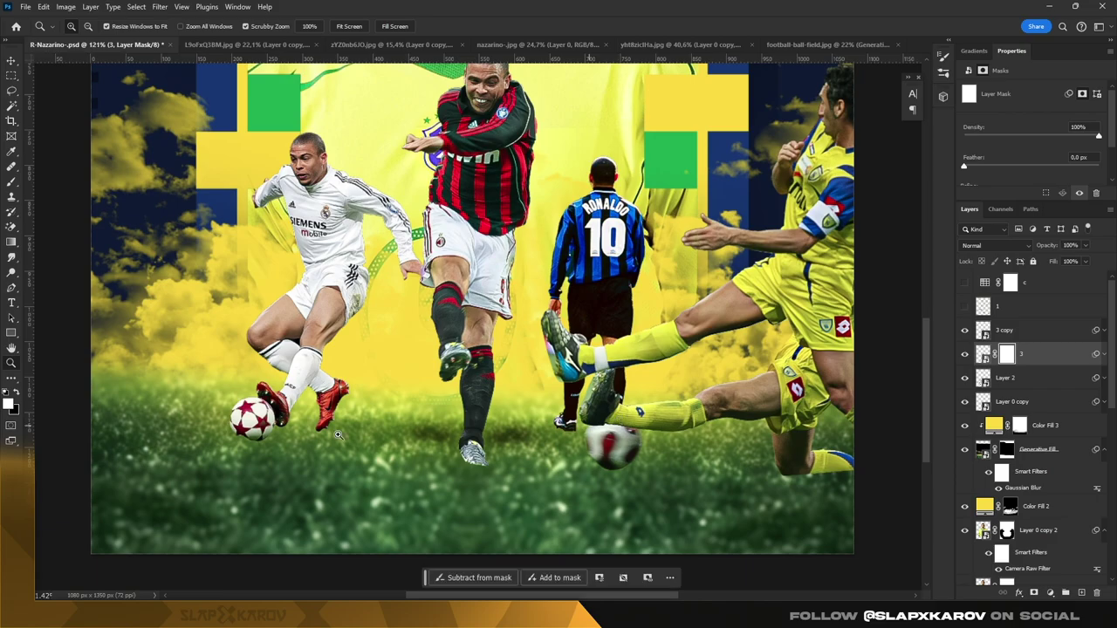
scroll(245, 427, "up", 3)
scroll(245, 427, "down", 3)
scroll(236, 423, "down", 1)
scroll(227, 421, "up", 1)
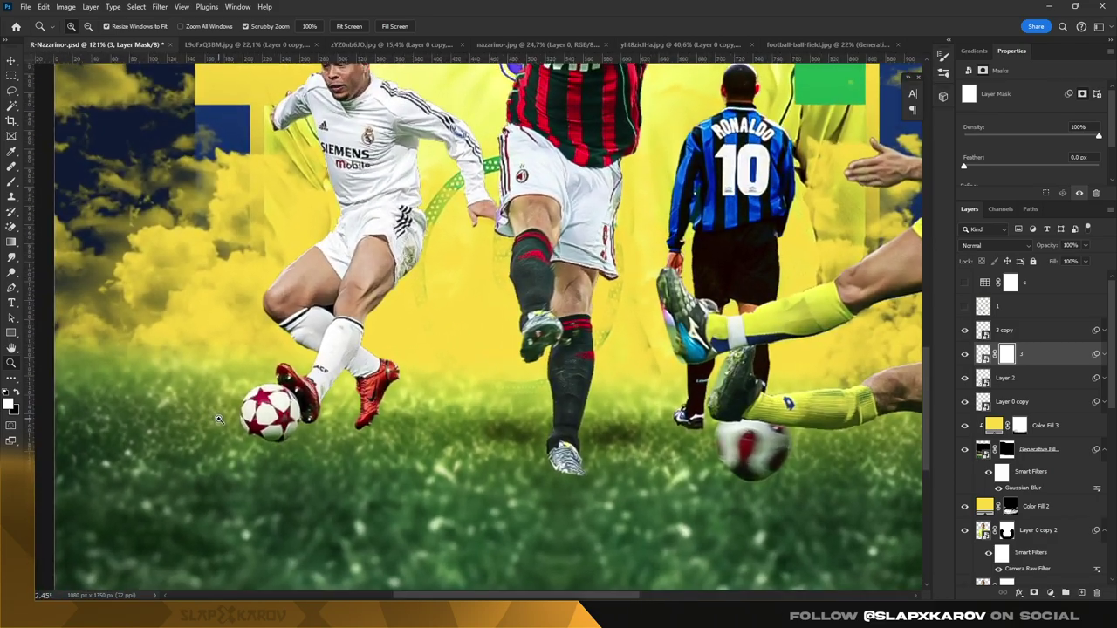
scroll(221, 419, "down", 1)
scroll(221, 419, "down", 2)
scroll(221, 419, "down", 2)
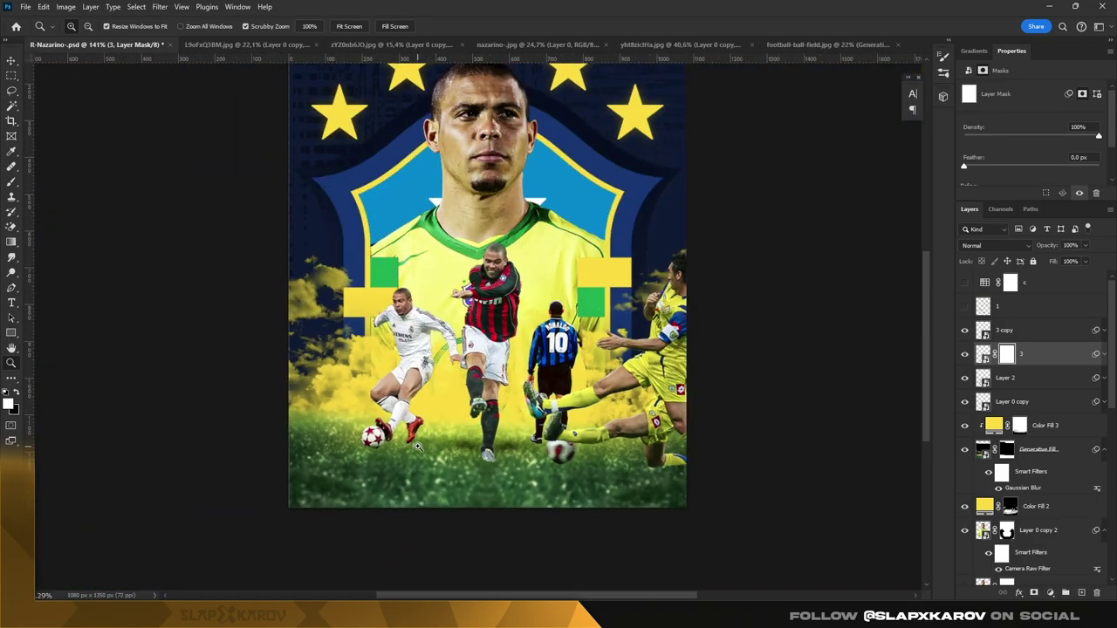
scroll(600, 446, "up", 3)
scroll(611, 419, "down", 1)
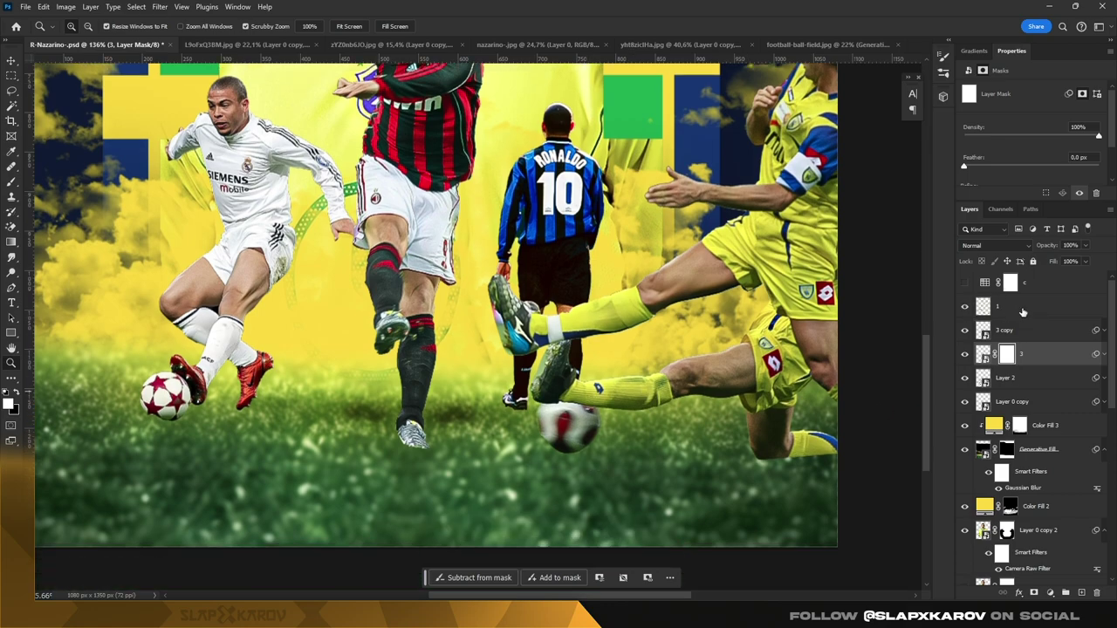
left_click(1022, 308)
left_click(11, 183)
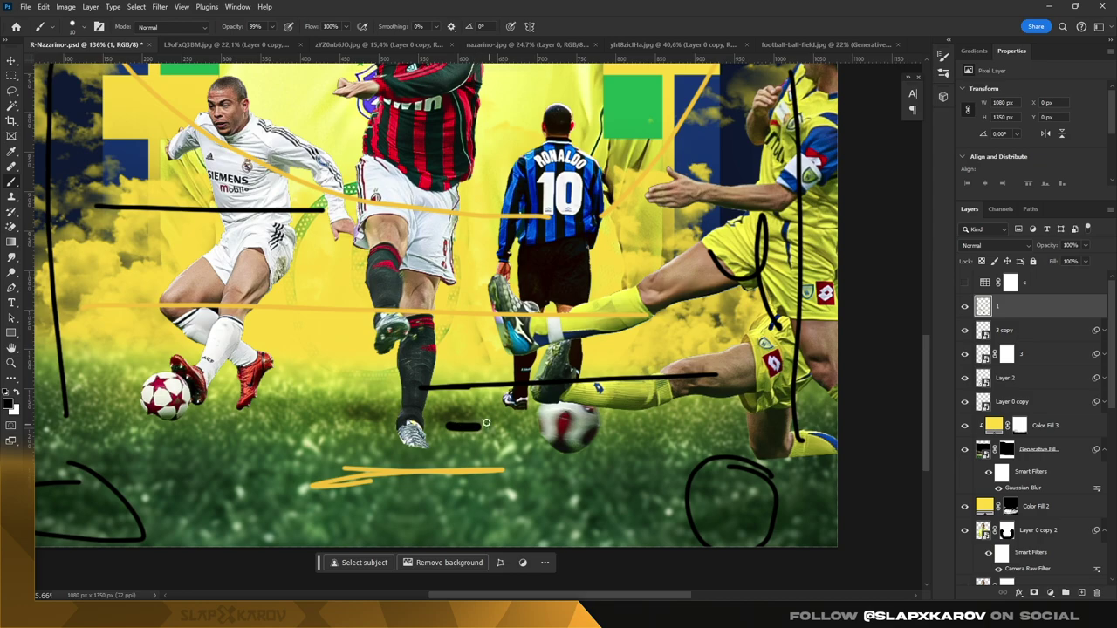
Step: Brush circles around both footballs on layer 1, then zoom out to the whole poster
left_click_drag(587, 422, 600, 400)
scroll(393, 401, "up", 1)
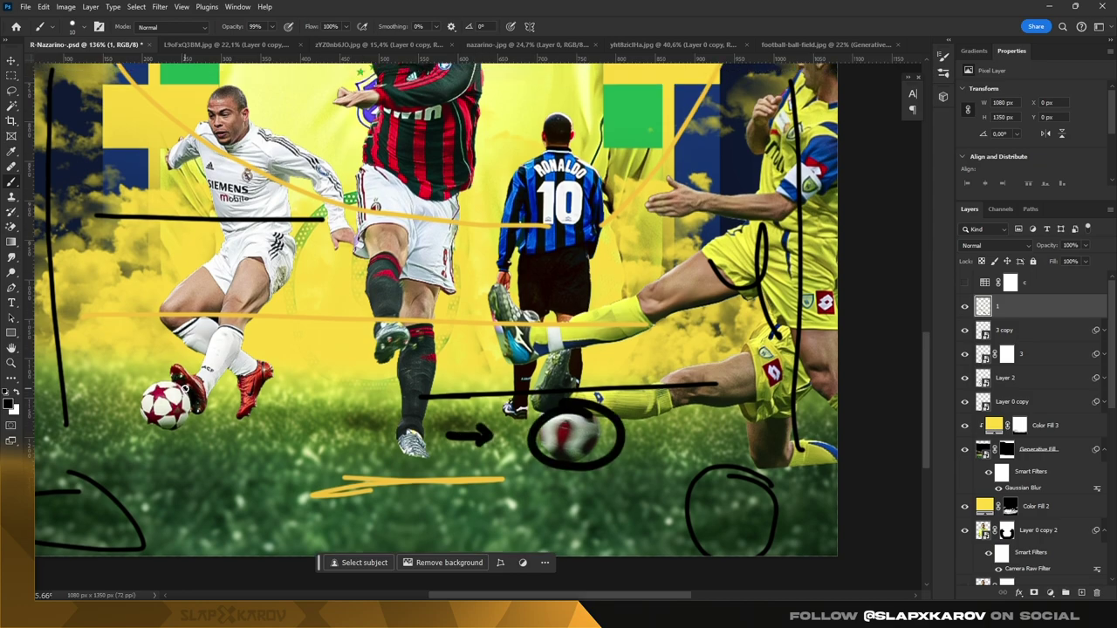
left_click_drag(151, 391, 182, 422)
scroll(200, 450, "up", 2)
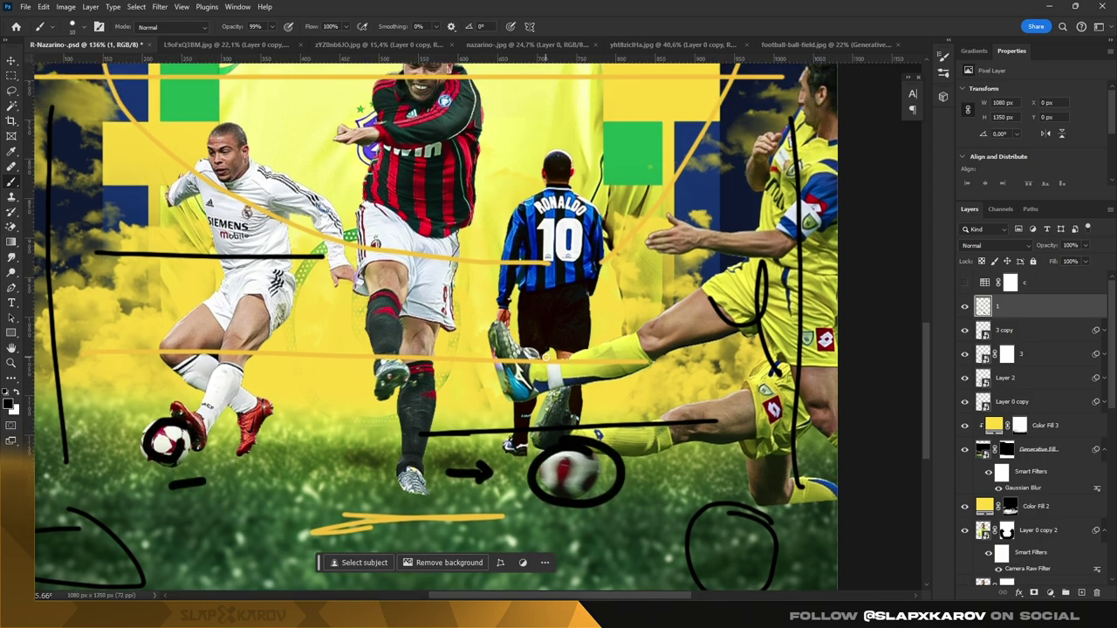
key("z")
left_click_drag(610, 391, 529, 390)
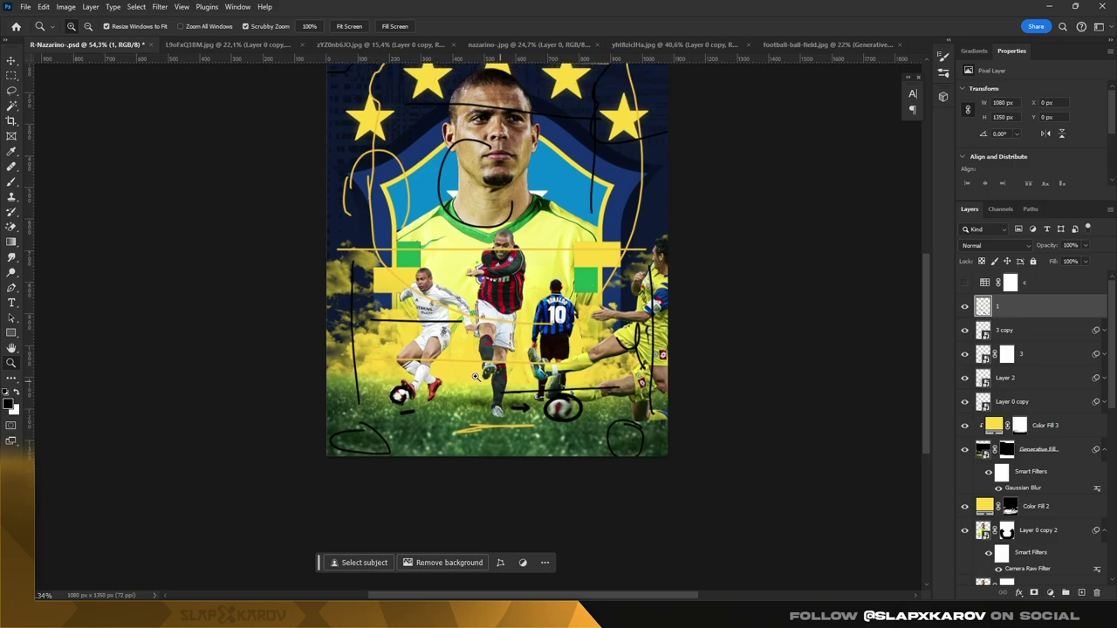
left_click(11, 181)
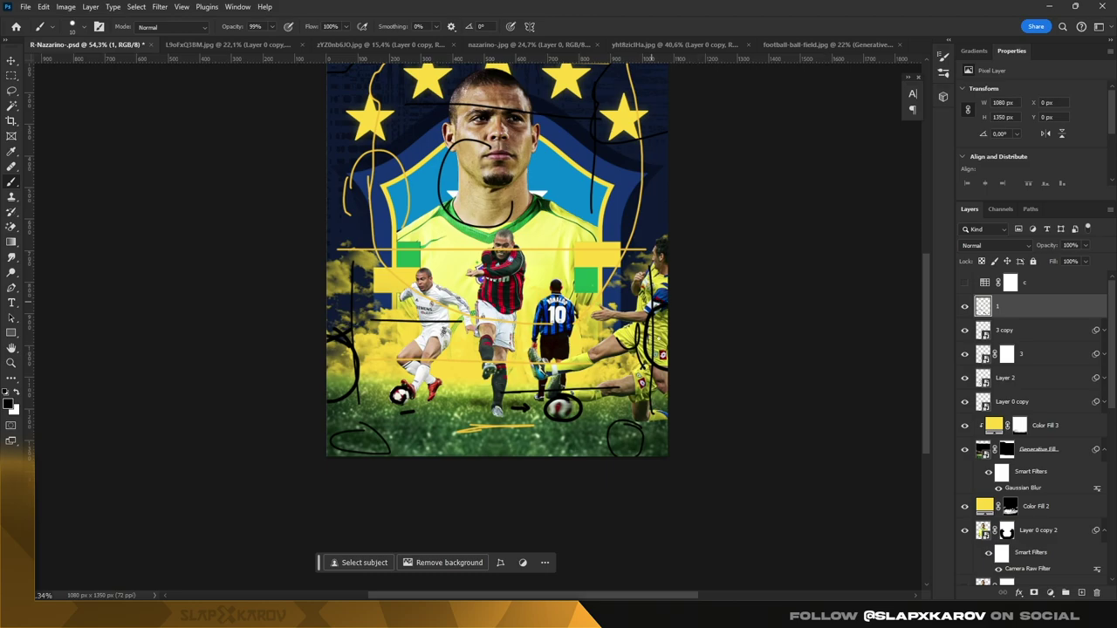
scroll(667, 187, "up", 2)
Step: Hide sketch layer 1 and mask out the yellow player on the right of layer 3
left_click(965, 306)
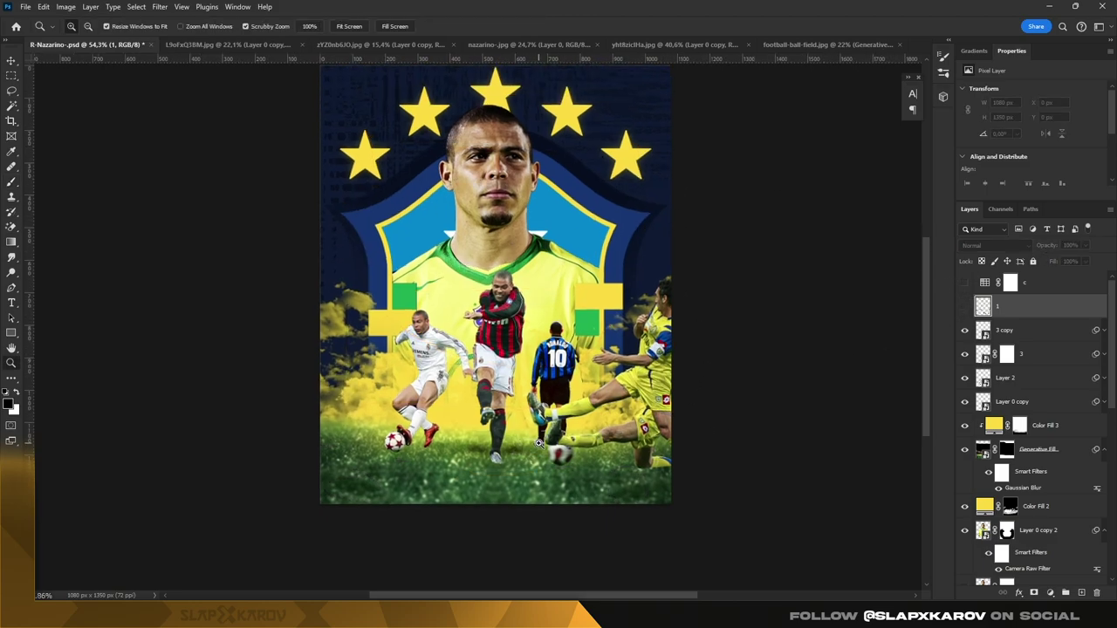
key("ctrl+plus")
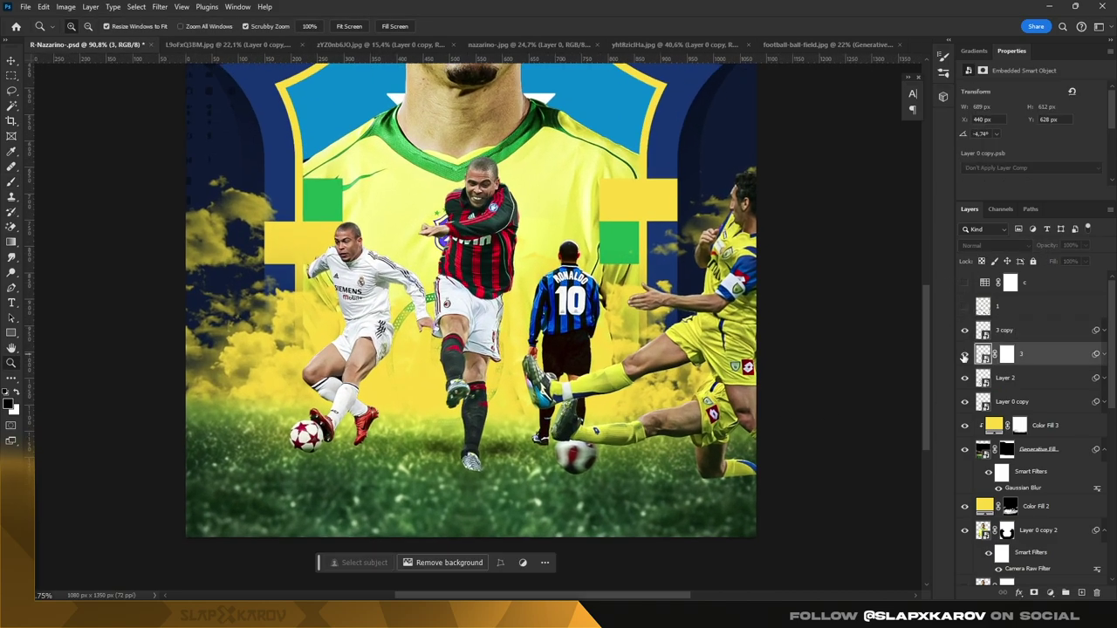
left_click(1007, 353)
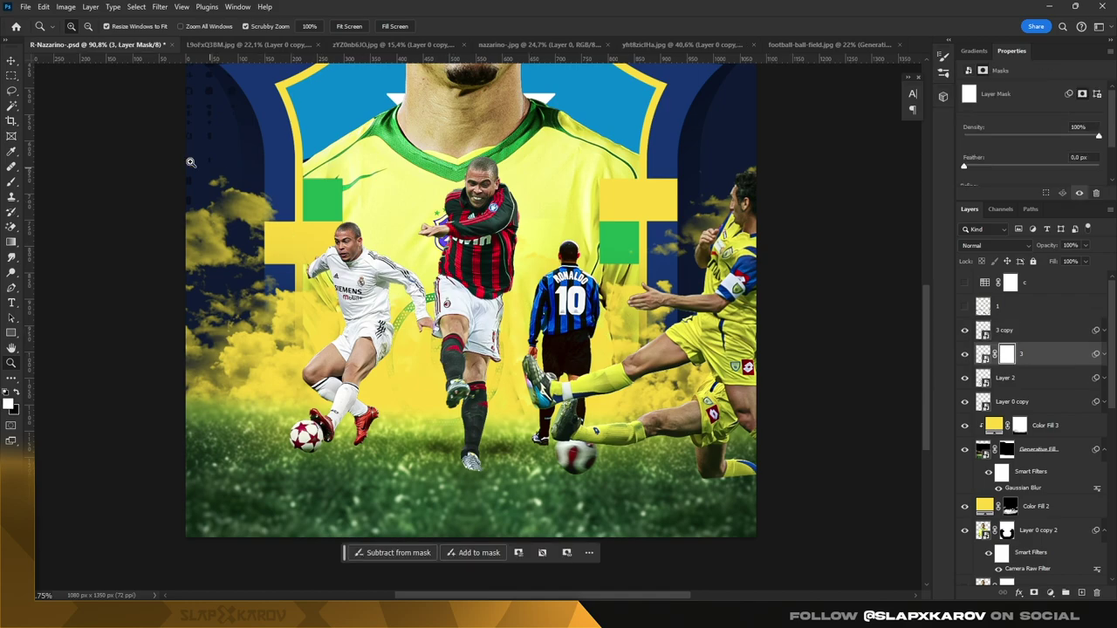
left_click(12, 185)
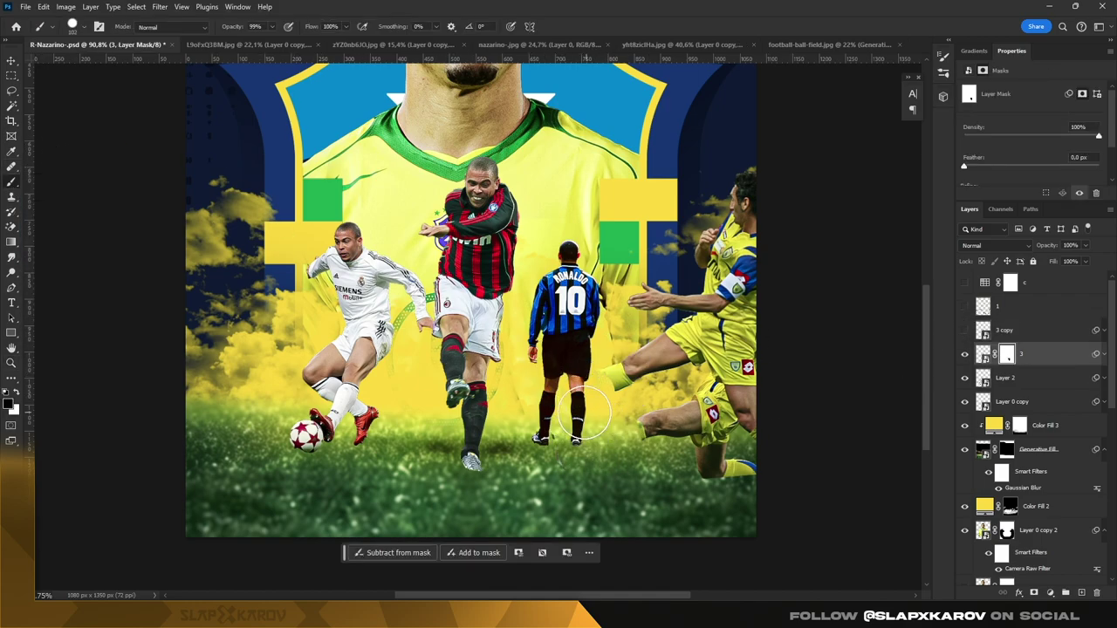
mouse_move(643, 361)
left_mouse_down()
mouse_move(663, 253)
mouse_move(783, 390)
left_mouse_up()
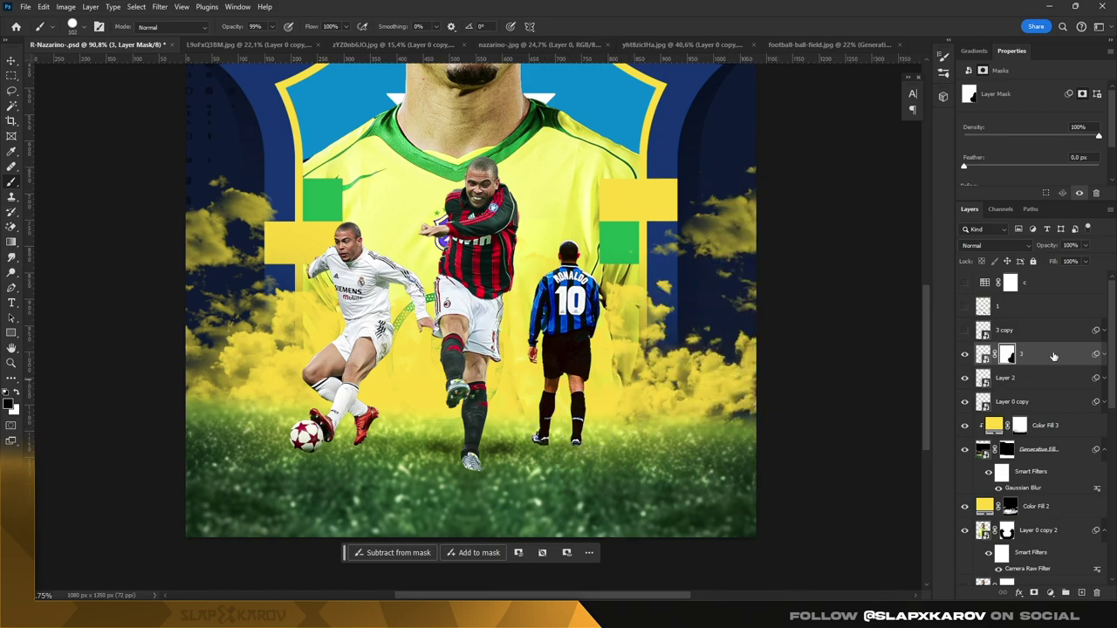
Step: Add a mask to layer 3 copy, hide layer 3, and mask away the Milan player's body
left_click(1015, 336)
left_click(1034, 594)
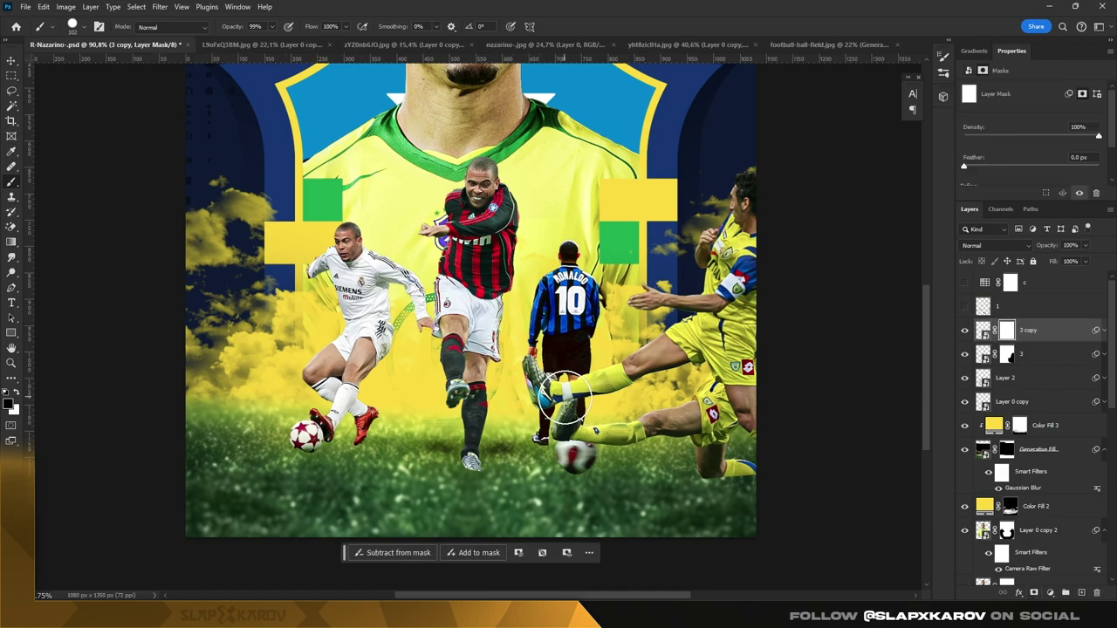
left_click(965, 354)
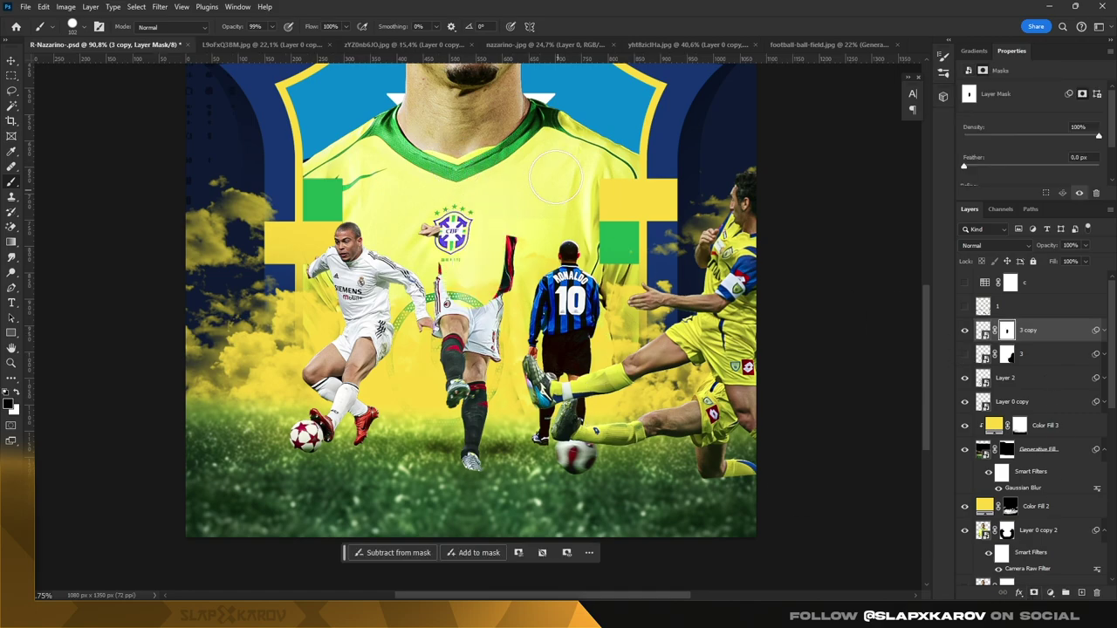
mouse_move(511, 240)
left_mouse_down()
mouse_move(462, 349)
mouse_move(466, 463)
mouse_move(429, 453)
left_mouse_up()
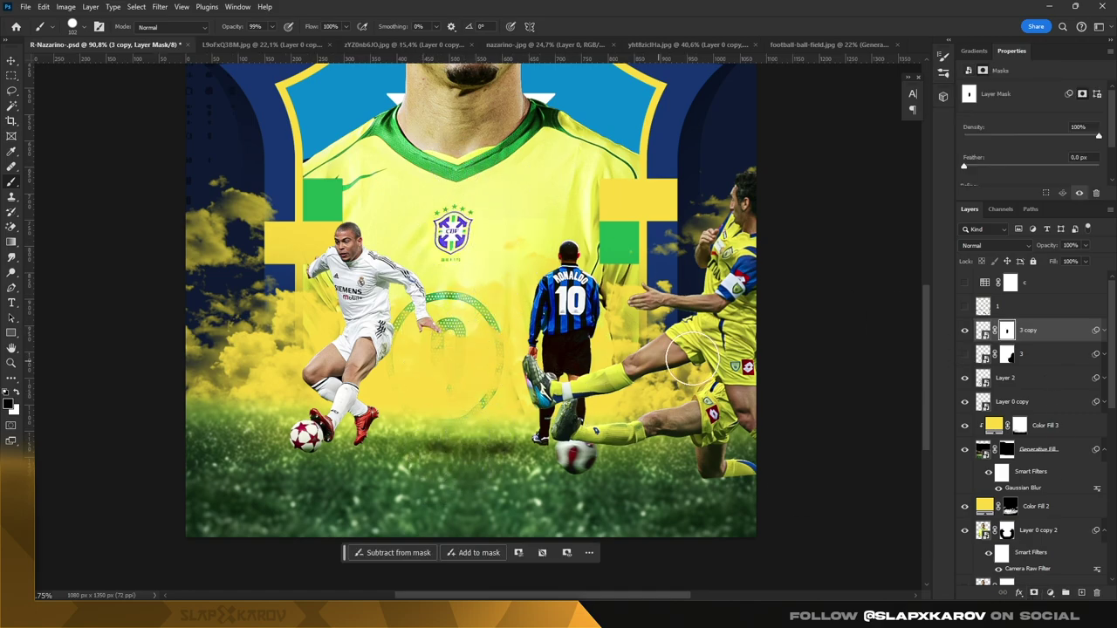
scroll(641, 408, "up", 5)
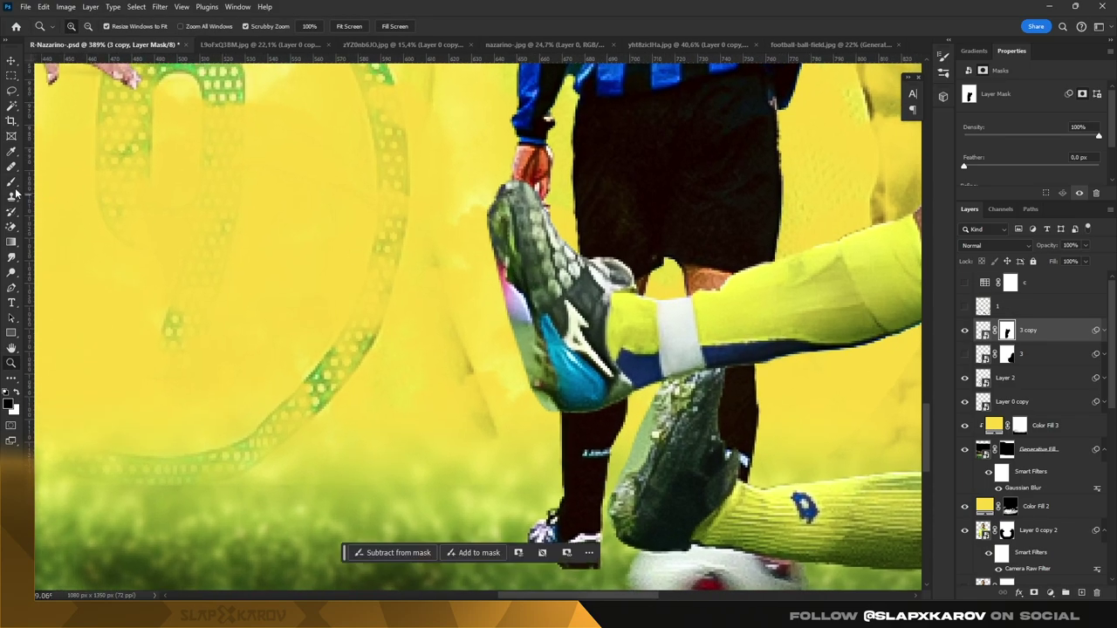
left_click_drag(647, 326, 632, 329)
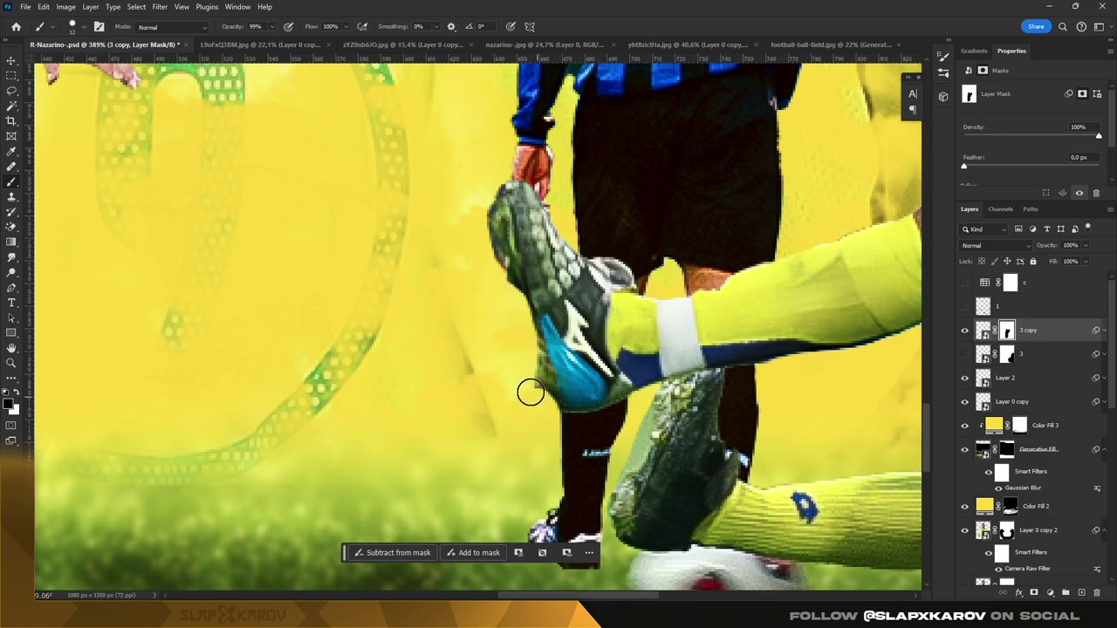
Step: Mask the blurred ball out from under the sliding player's foot
key("z")
scroll(728, 438, "down", 5)
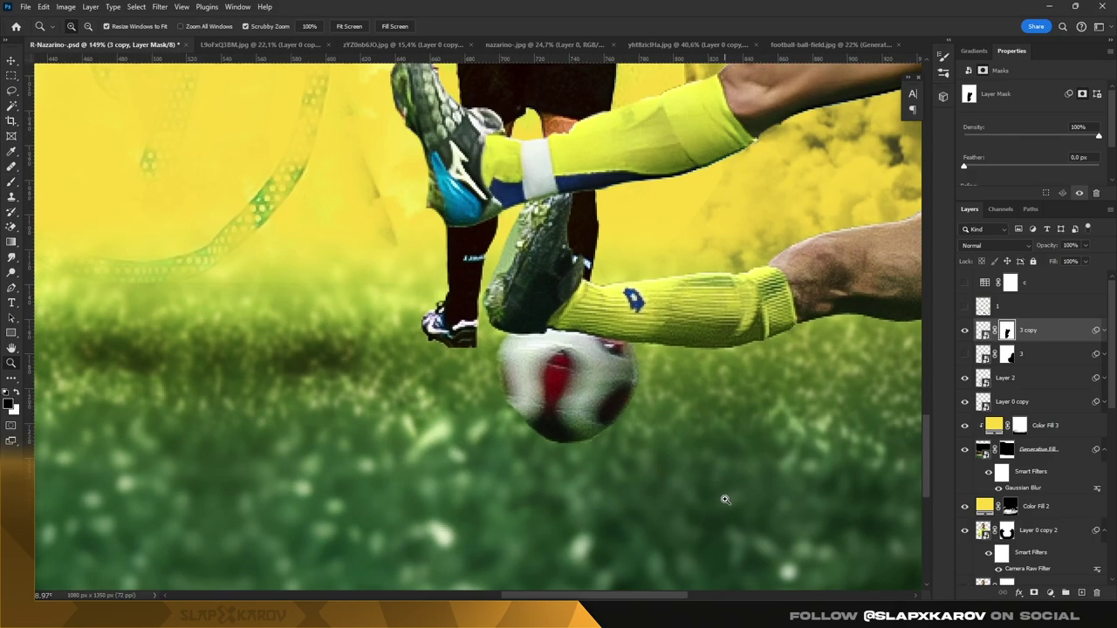
scroll(725, 499, "down", 2)
right_click(499, 217)
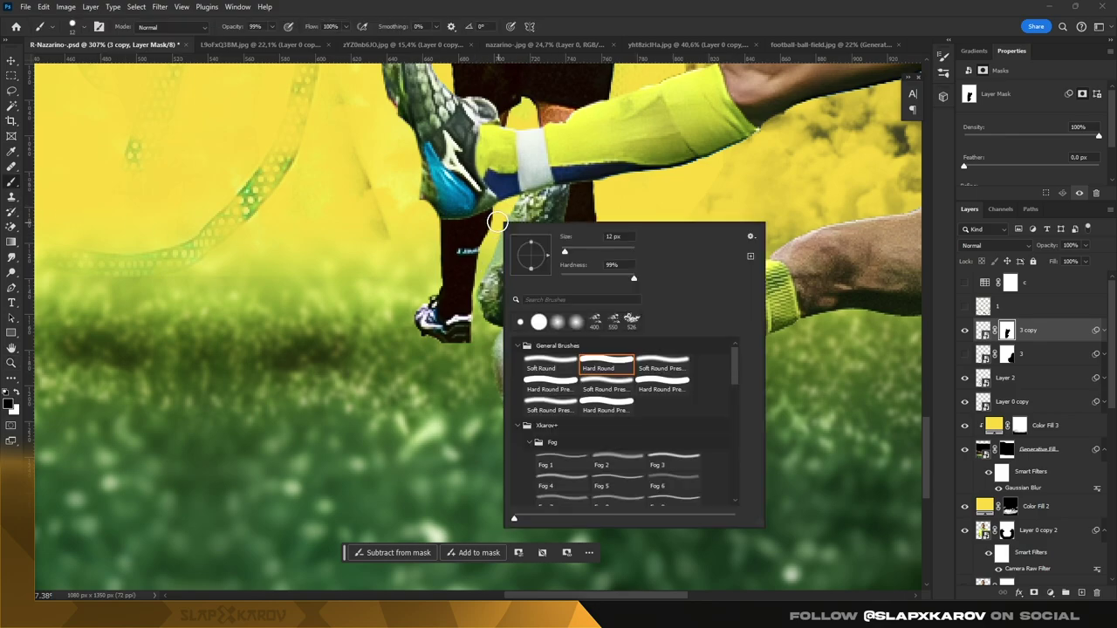
key("Return")
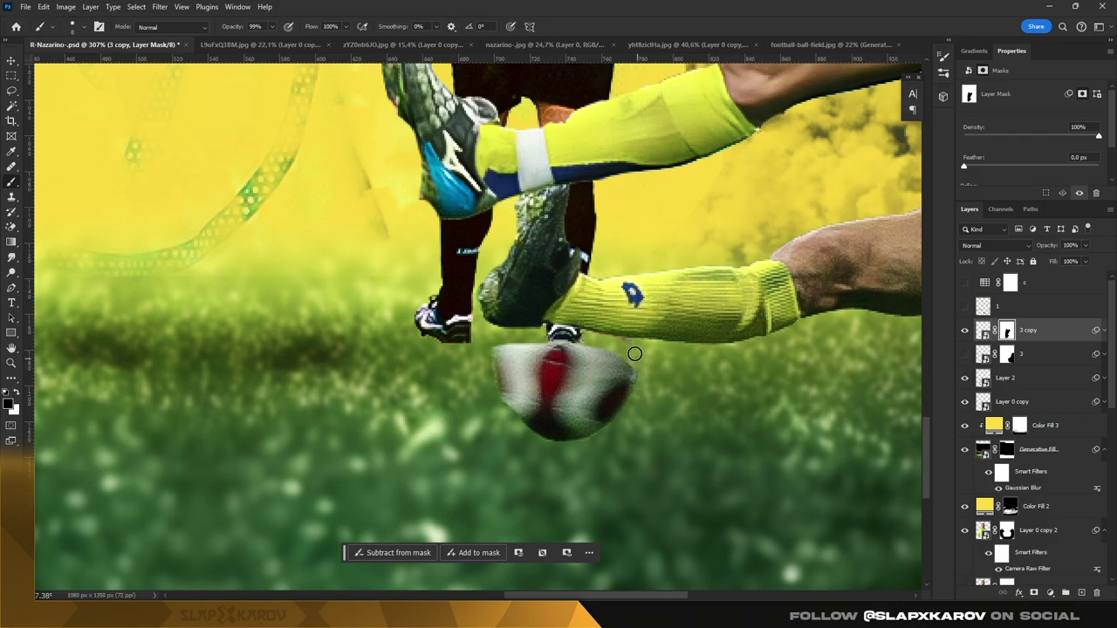
mouse_move(559, 332)
left_mouse_down()
mouse_move(539, 358)
mouse_move(566, 368)
mouse_move(68, 220)
left_mouse_up()
Step: Zoom out, check the brush settings, and reframe the view on the poster
key("z")
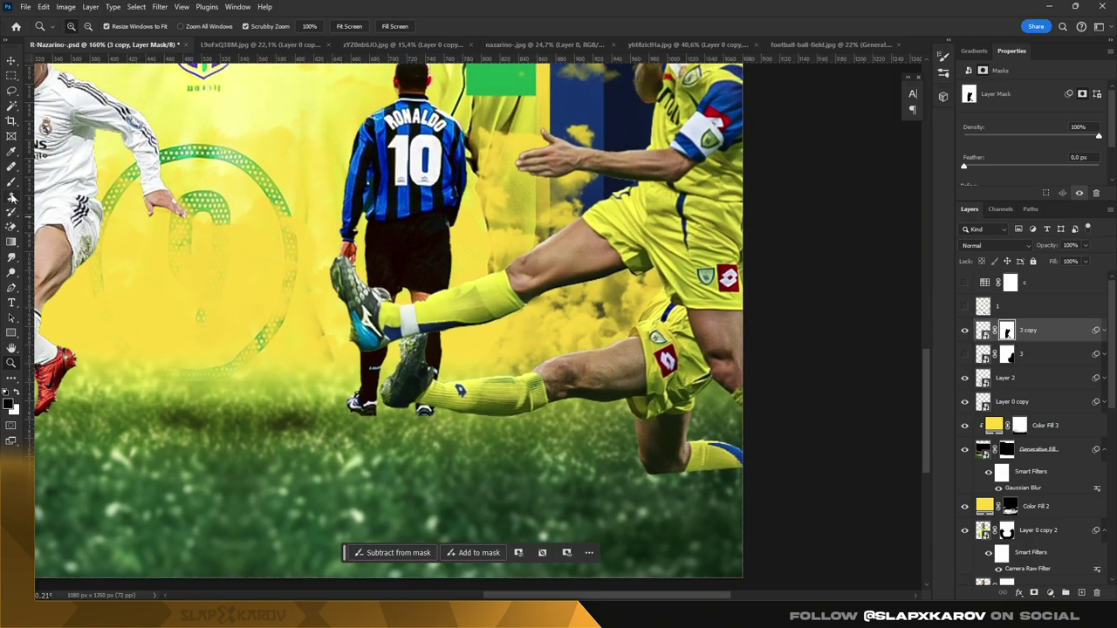
key("b")
scroll(388, 323, "down", 2)
right_click(630, 297)
key("Escape")
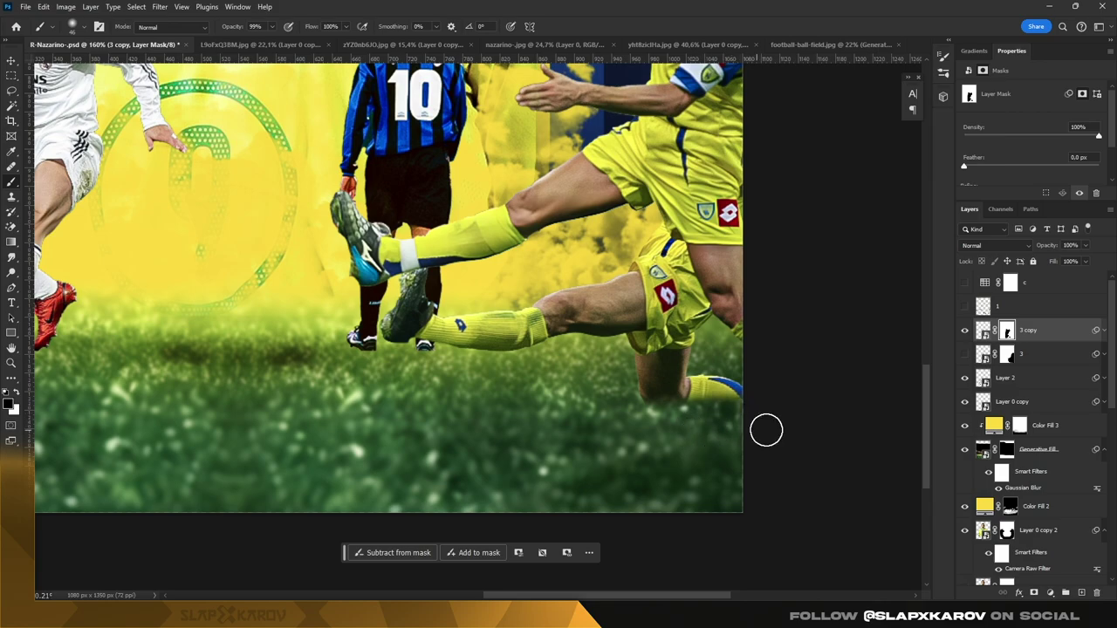
key("z")
left_click_drag(471, 224, 453, 224)
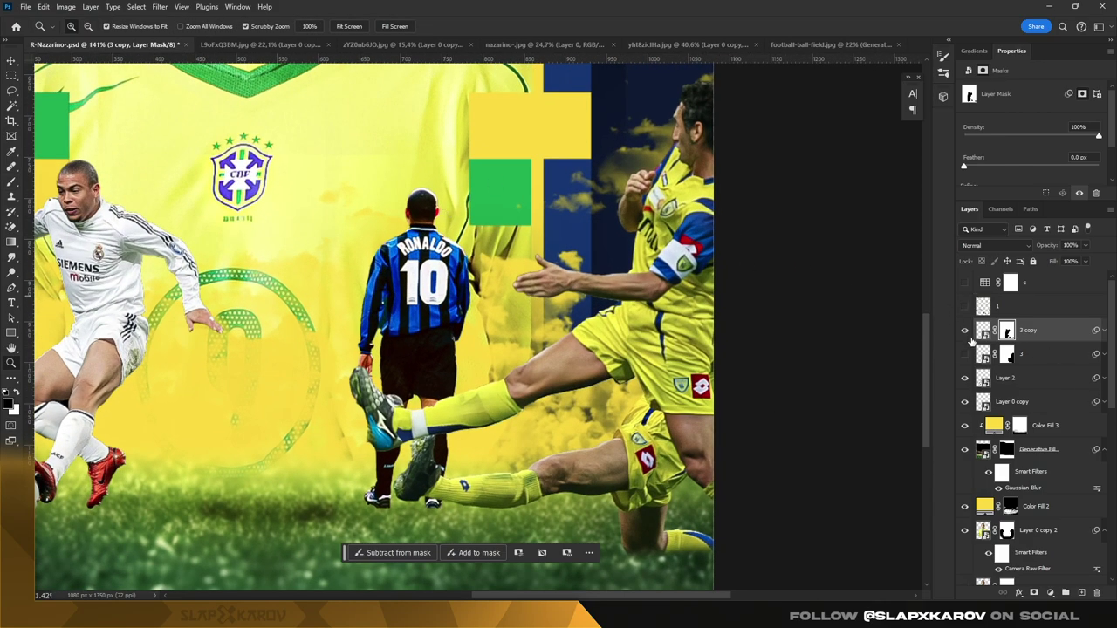
left_click(983, 330)
Step: Apply a Gaussian Blur to the 3 copy foreground players
left_click(160, 7)
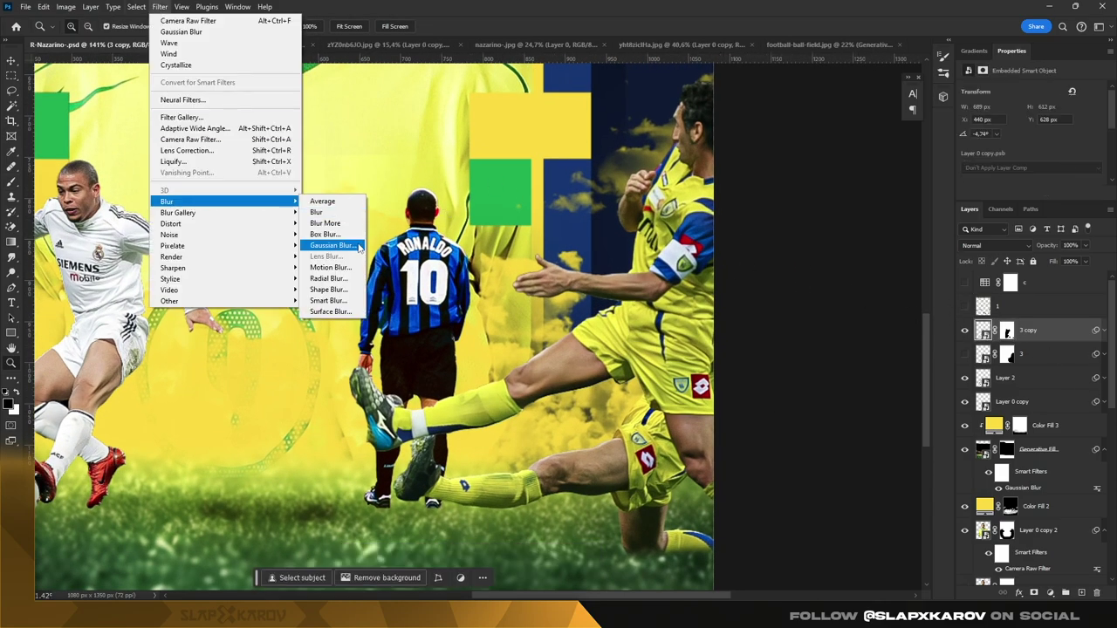
left_click(358, 248)
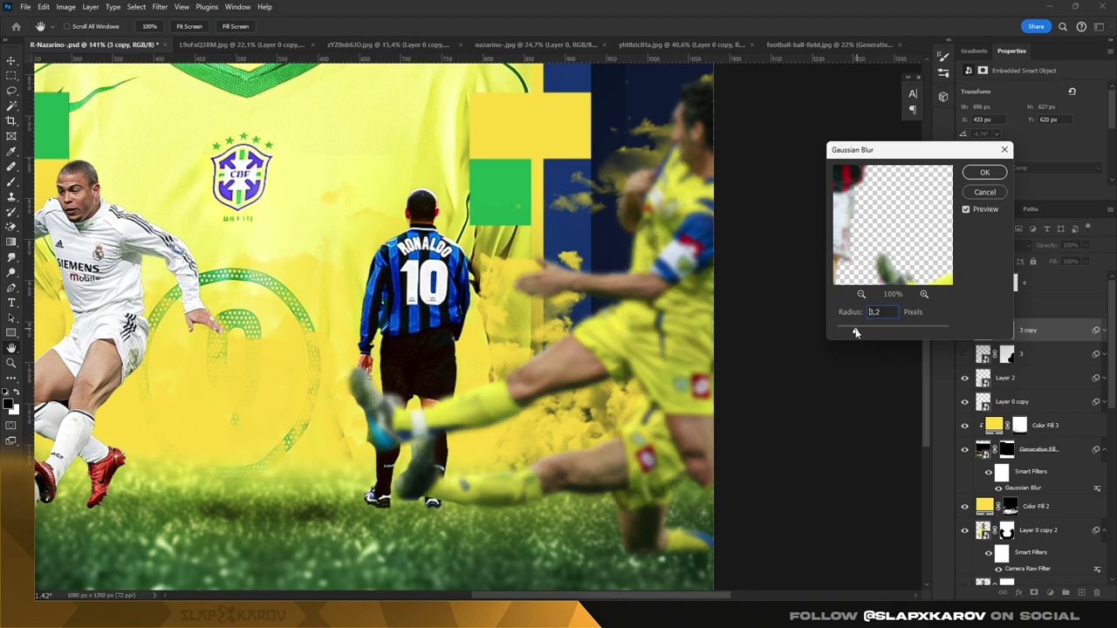
left_click(984, 173)
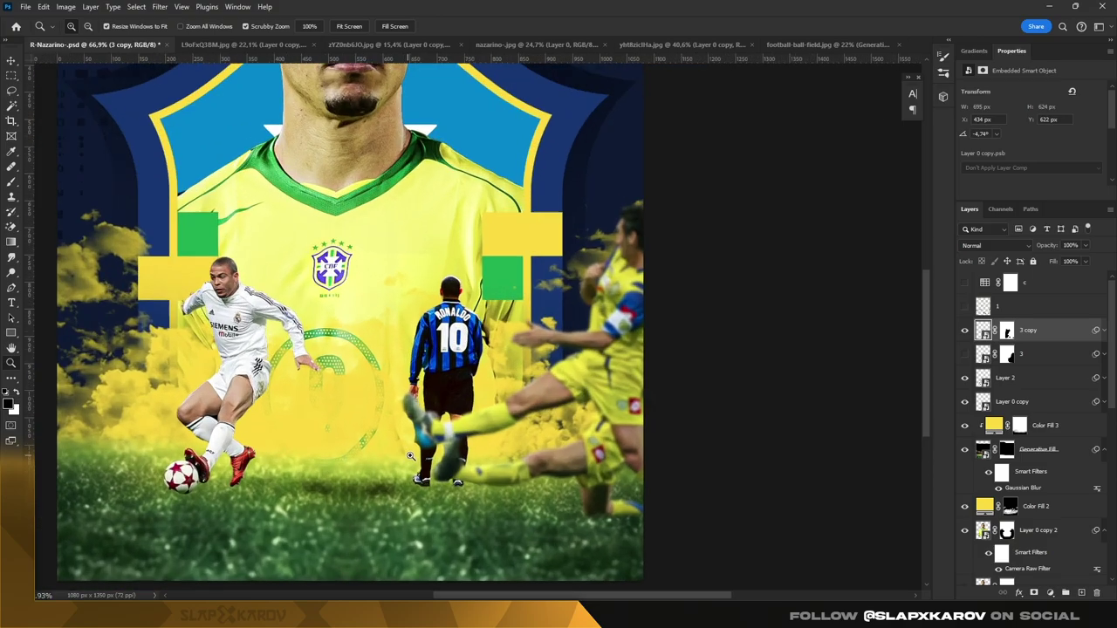
scroll(572, 387, "down", 3)
scroll(571, 387, "up", 5)
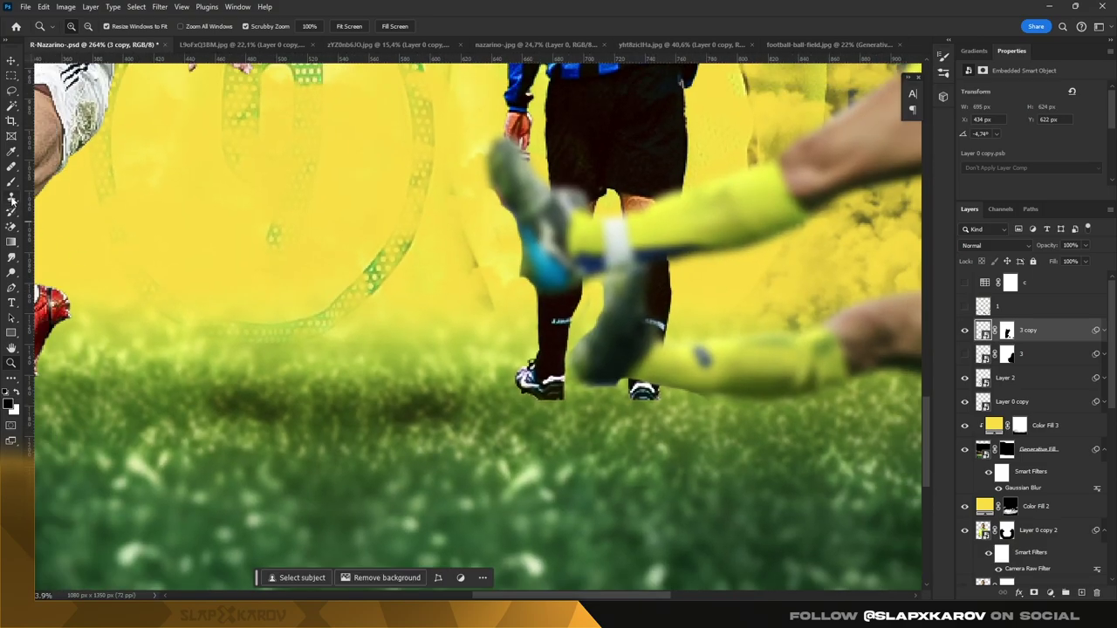
Step: Blend the 3 copy mask edge beside the blurred boot and show layer 3 again
key("b")
left_click(1008, 331)
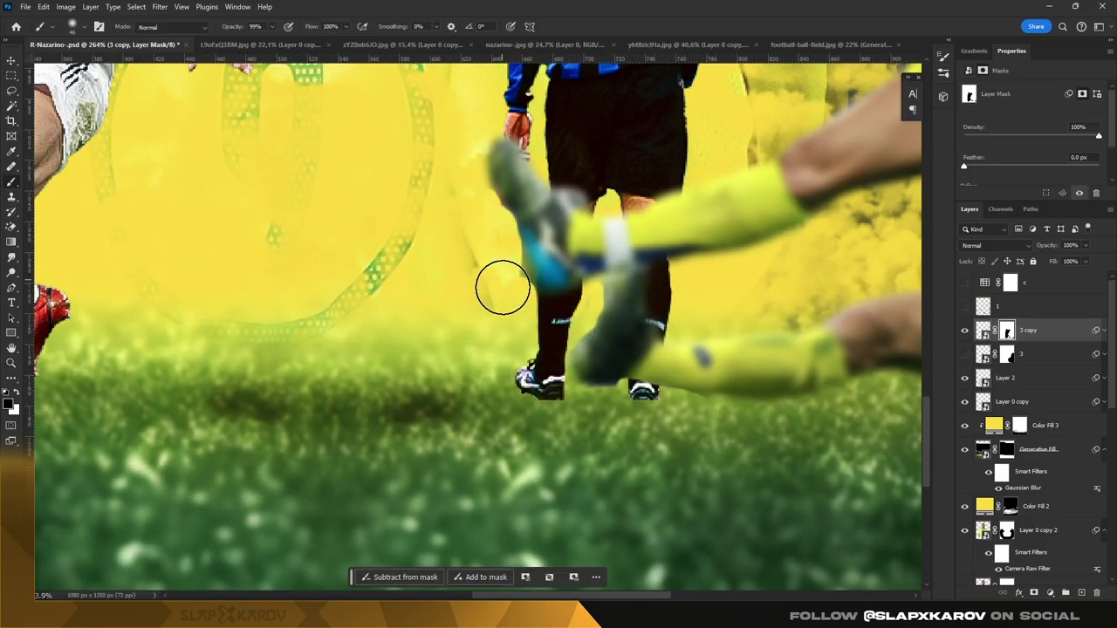
left_click_drag(459, 187, 501, 279)
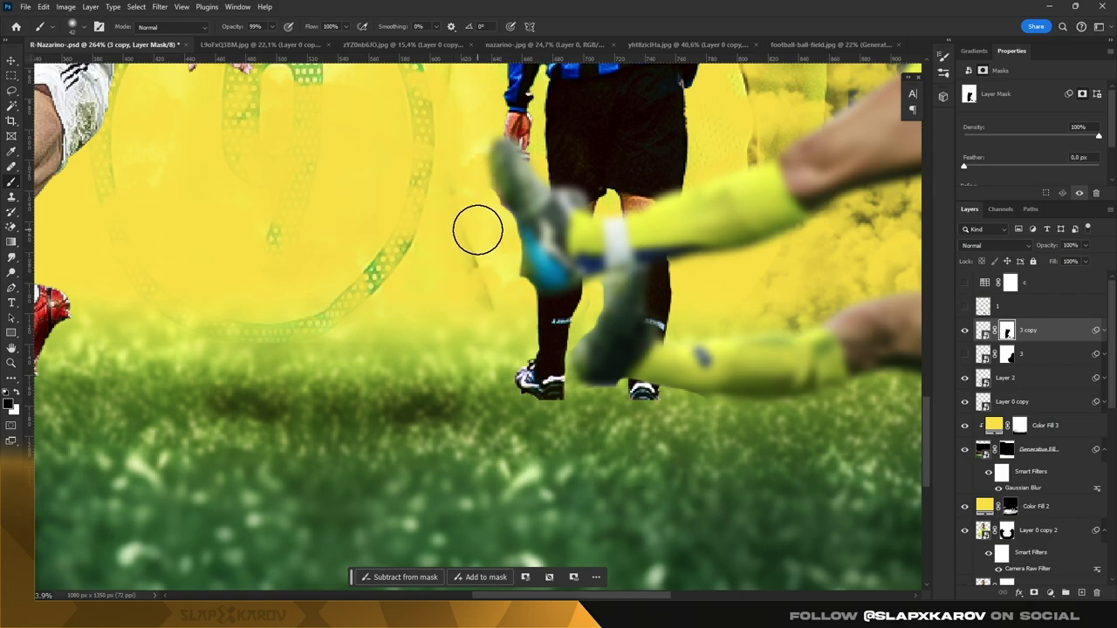
key("z")
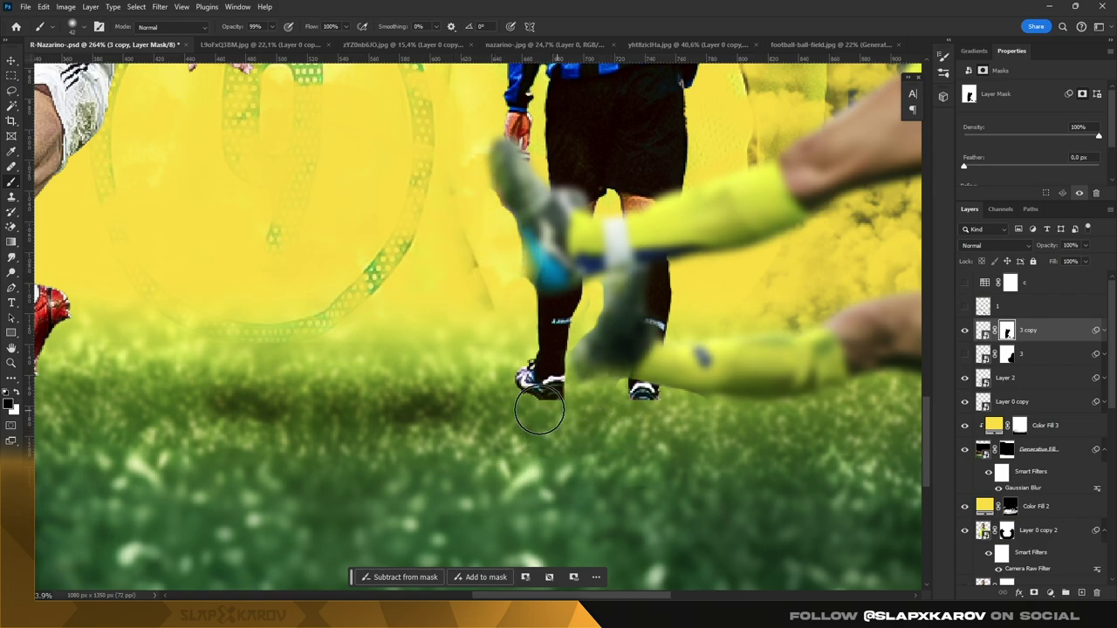
scroll(601, 262, "down", 8)
left_click_drag(601, 212, 902, 367)
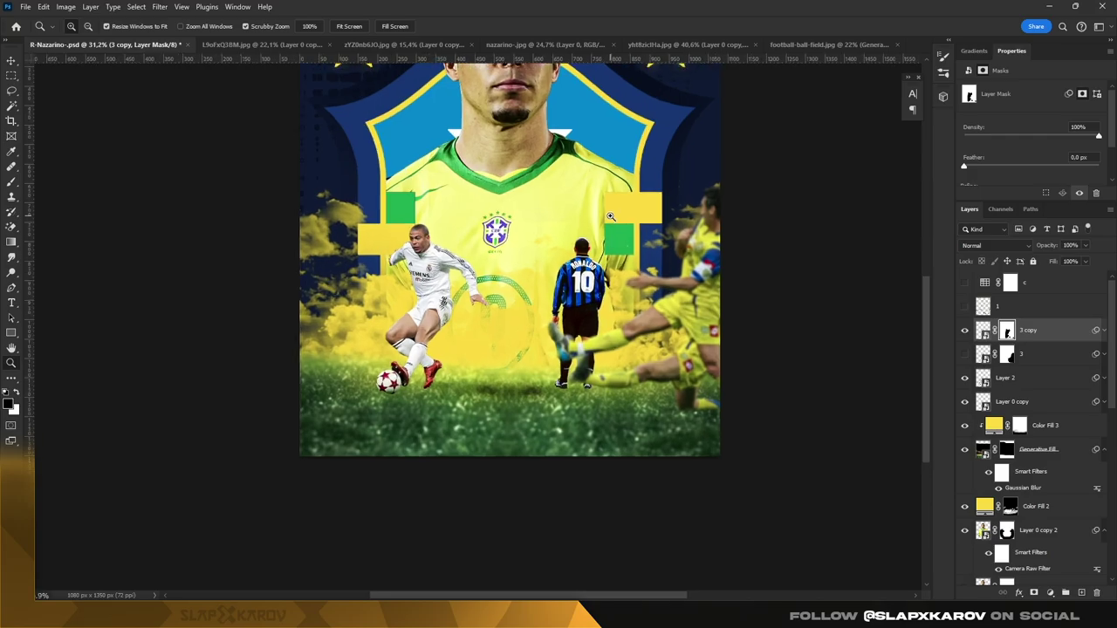
left_click(964, 355)
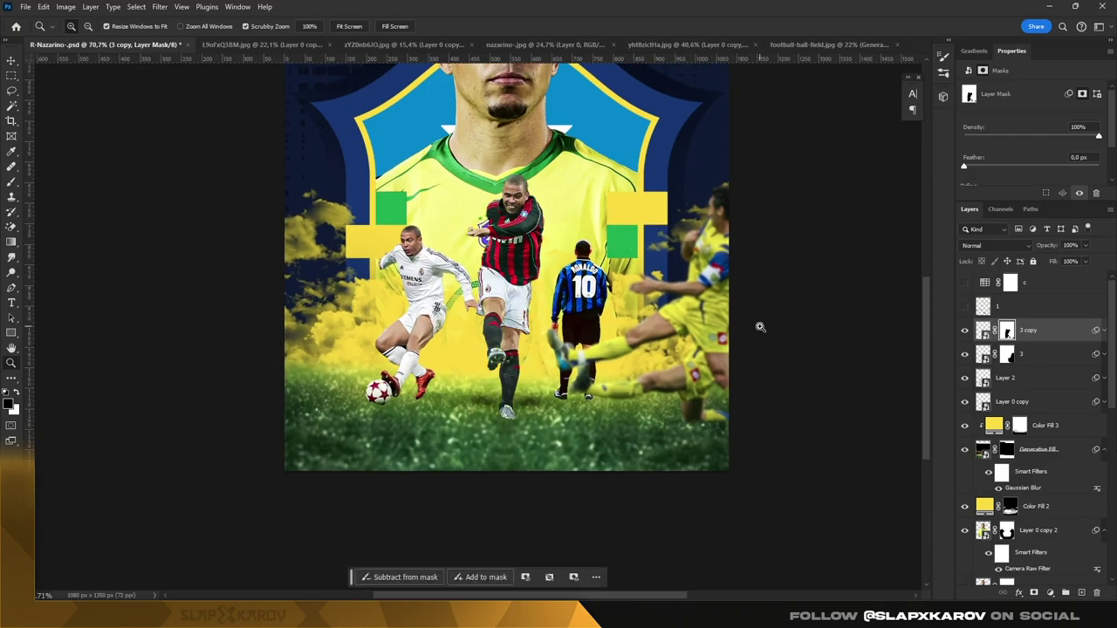
mouse_move(549, 385)
left_mouse_down()
mouse_move(454, 366)
mouse_move(474, 342)
mouse_move(472, 379)
left_mouse_up()
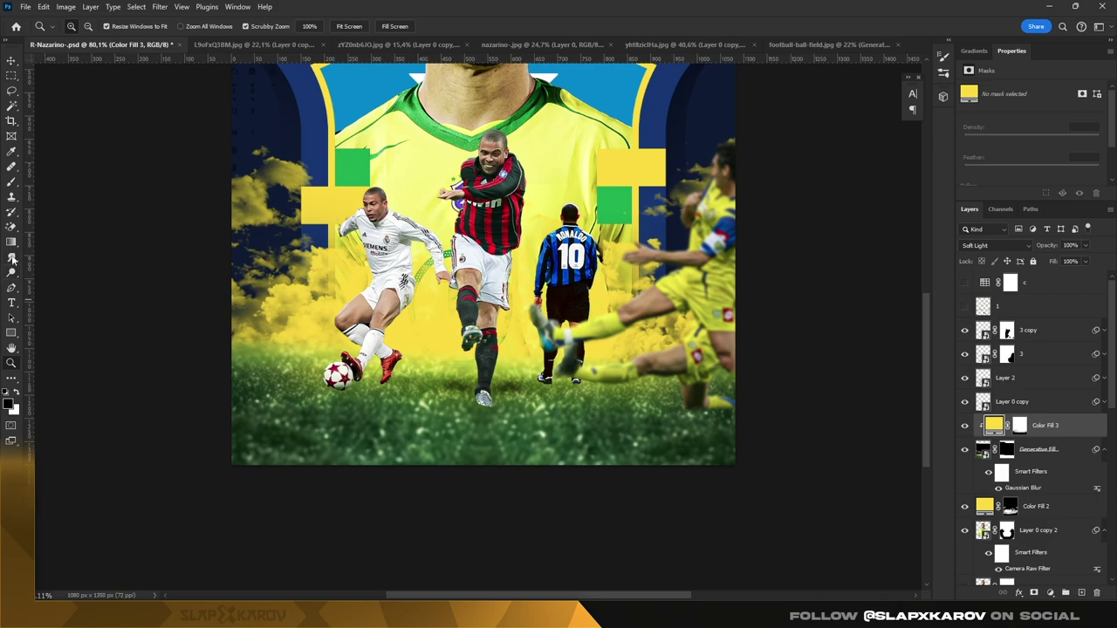
Step: Add a black Solid Color fill layer with its mask inverted to hide it
left_click(1049, 594)
left_click(969, 392)
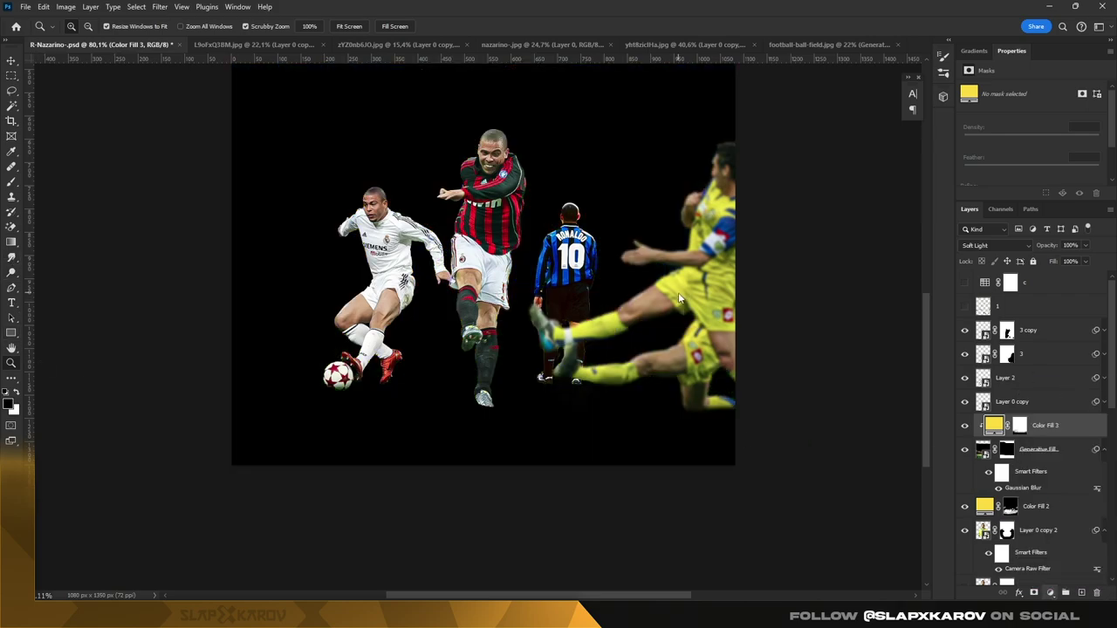
left_click(995, 277)
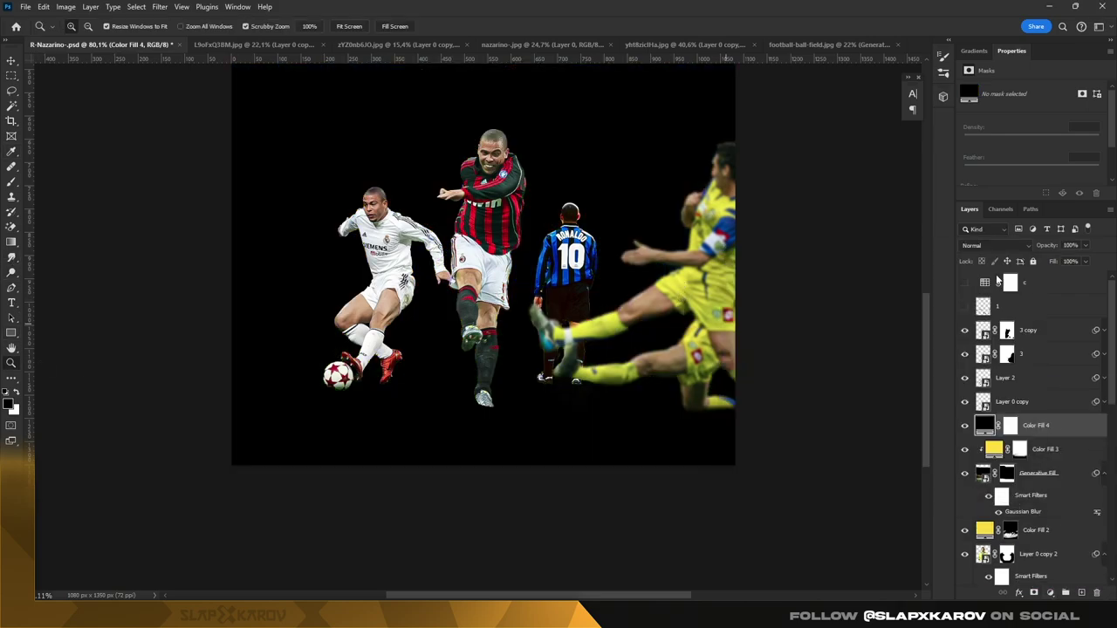
left_click(1010, 426)
key("ctrl+i")
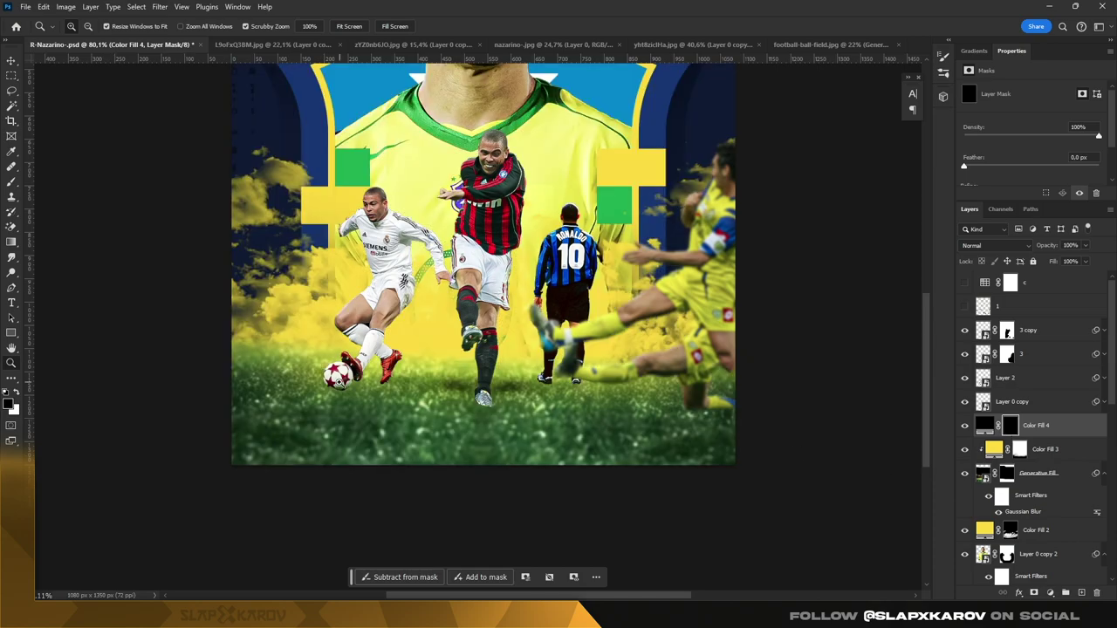
left_click(10, 182)
right_click(475, 382)
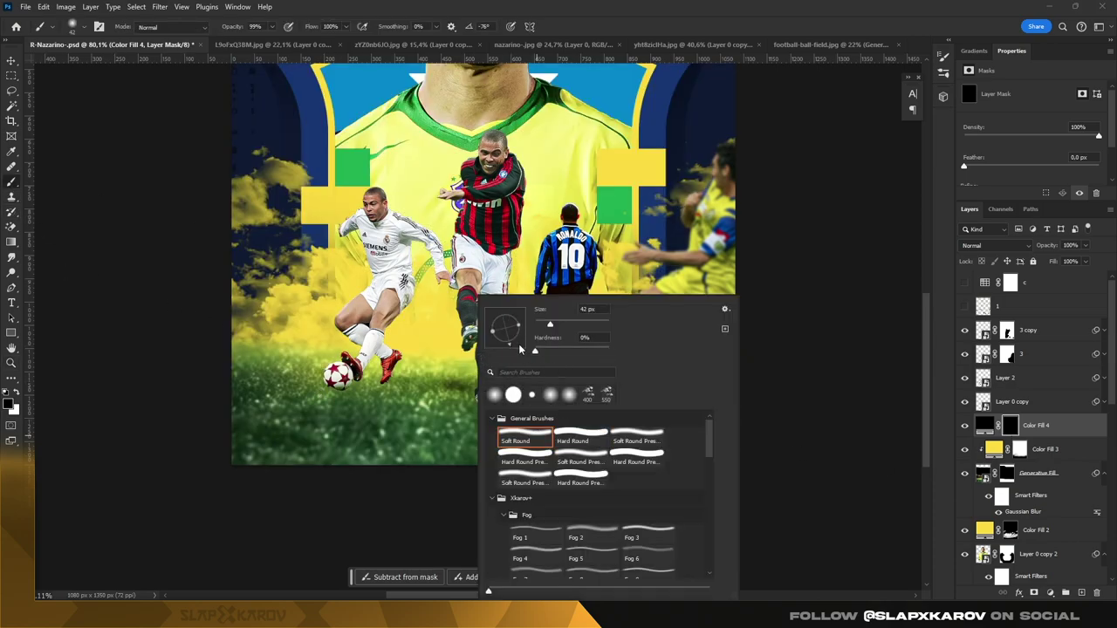
key("ctrl+i")
key("ctrl+i")
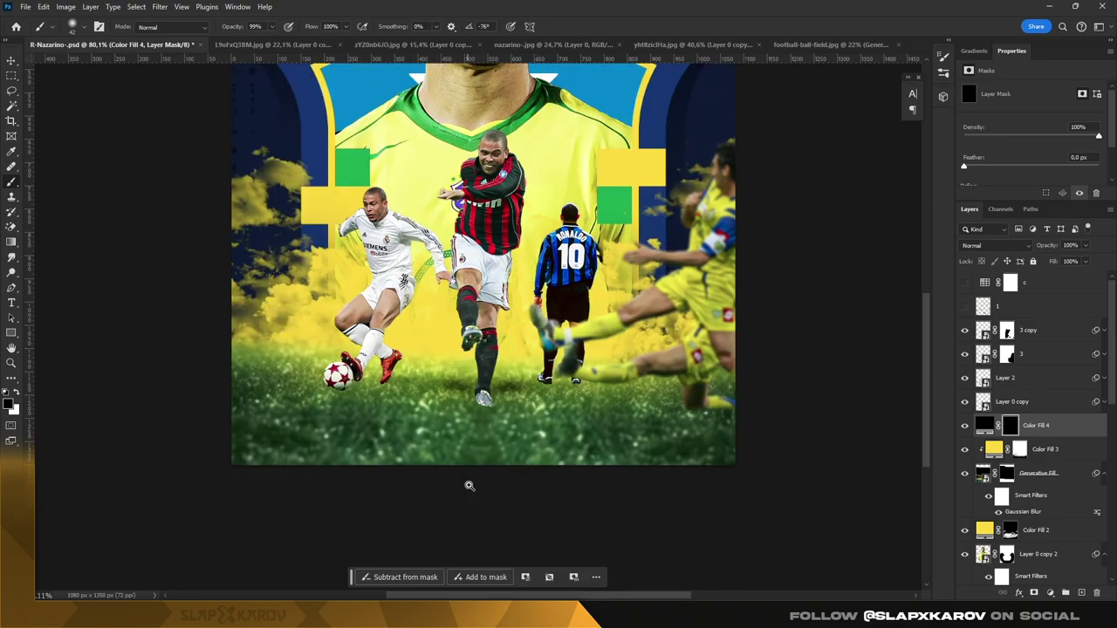
Step: Resize the soft round brush to about 187 px at 0% hardness
scroll(470, 486, "up", 3)
right_click(522, 392)
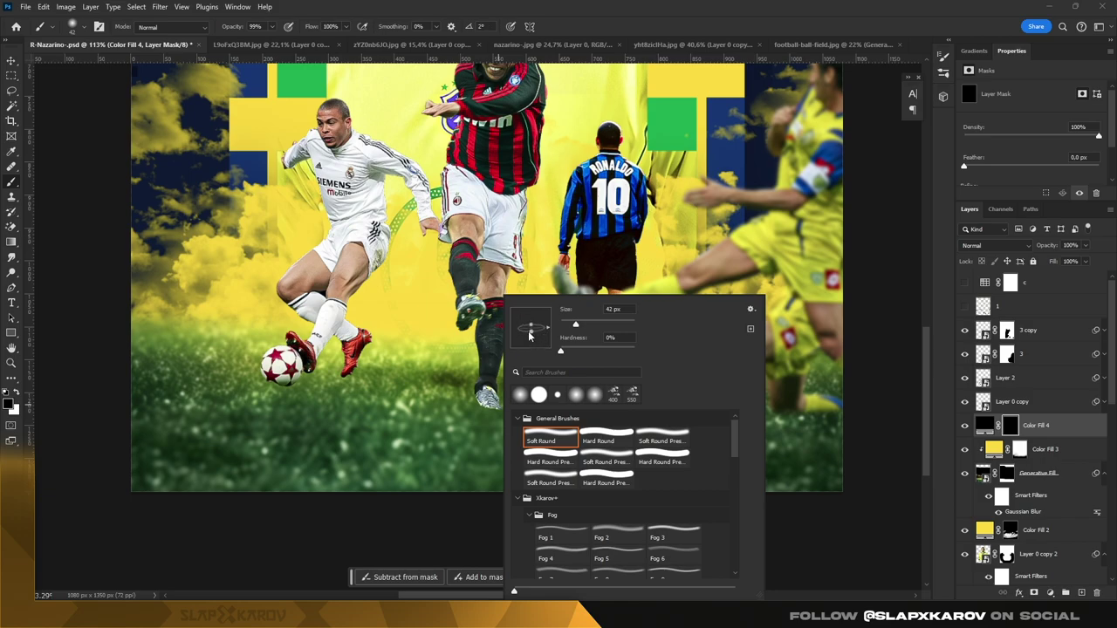
left_click_drag(327, 404, 389, 369)
right_click(389, 369)
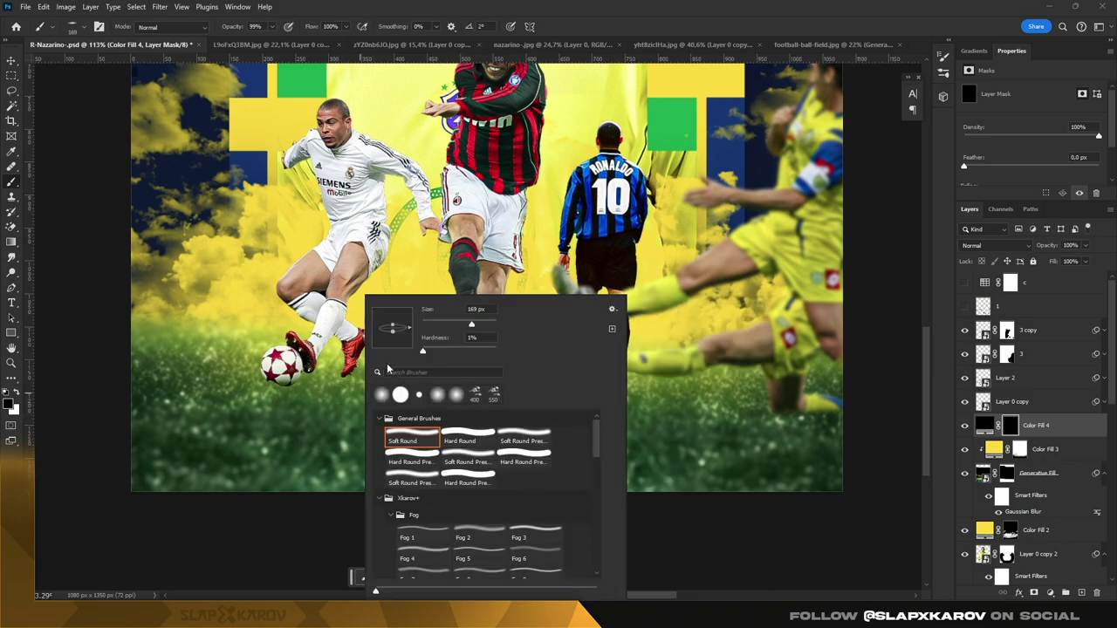
left_click_drag(304, 396, 362, 369)
right_click(362, 369)
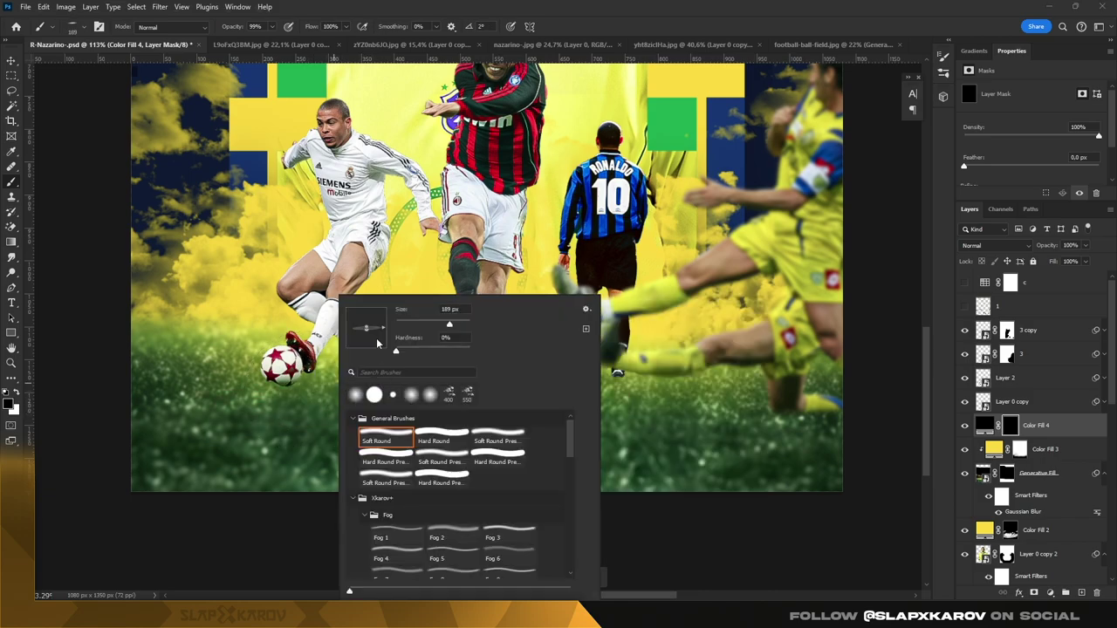
left_click_drag(296, 384, 358, 369)
right_click(358, 370)
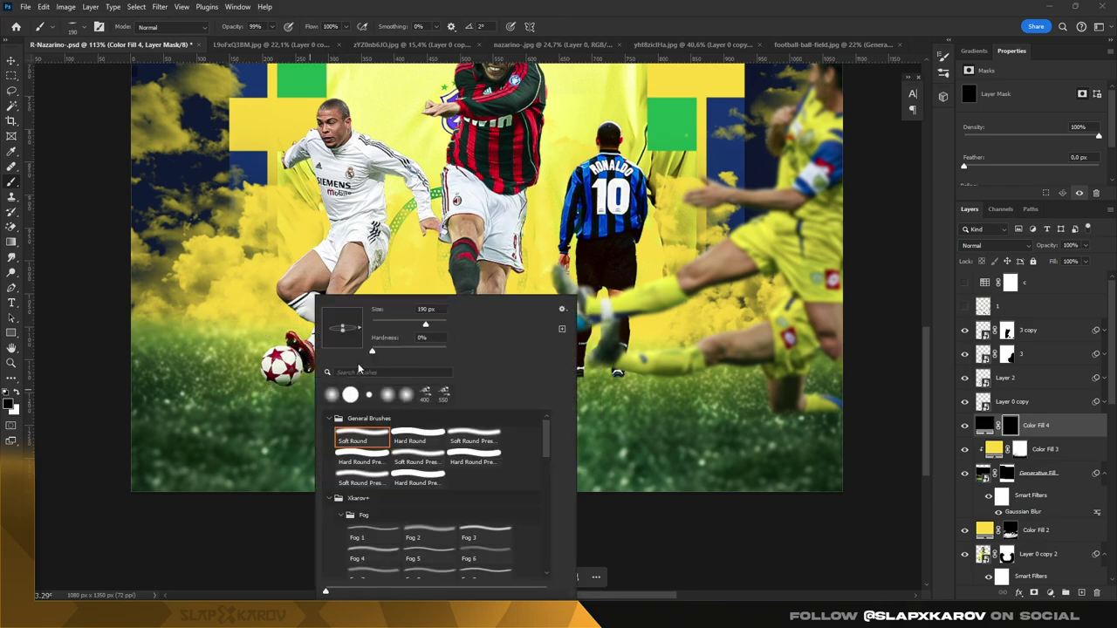
left_click_drag(292, 389, 288, 376)
right_click(293, 388)
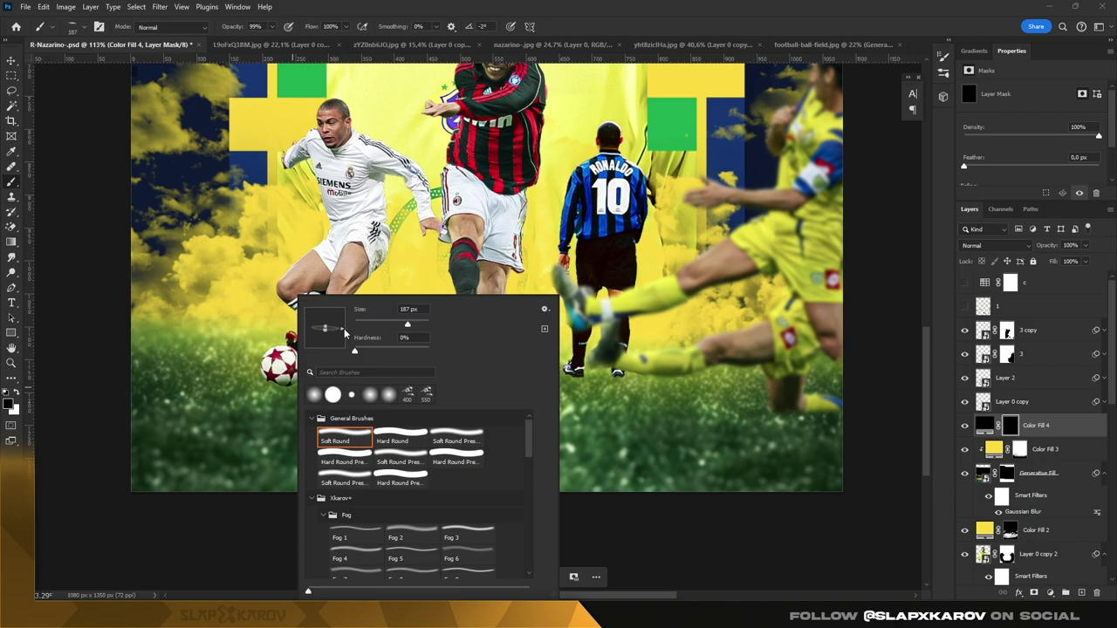
Step: Paint a soft dark shadow under the ball and boots, undoing the AC Milan boot stroke
left_click_drag(263, 401, 262, 384)
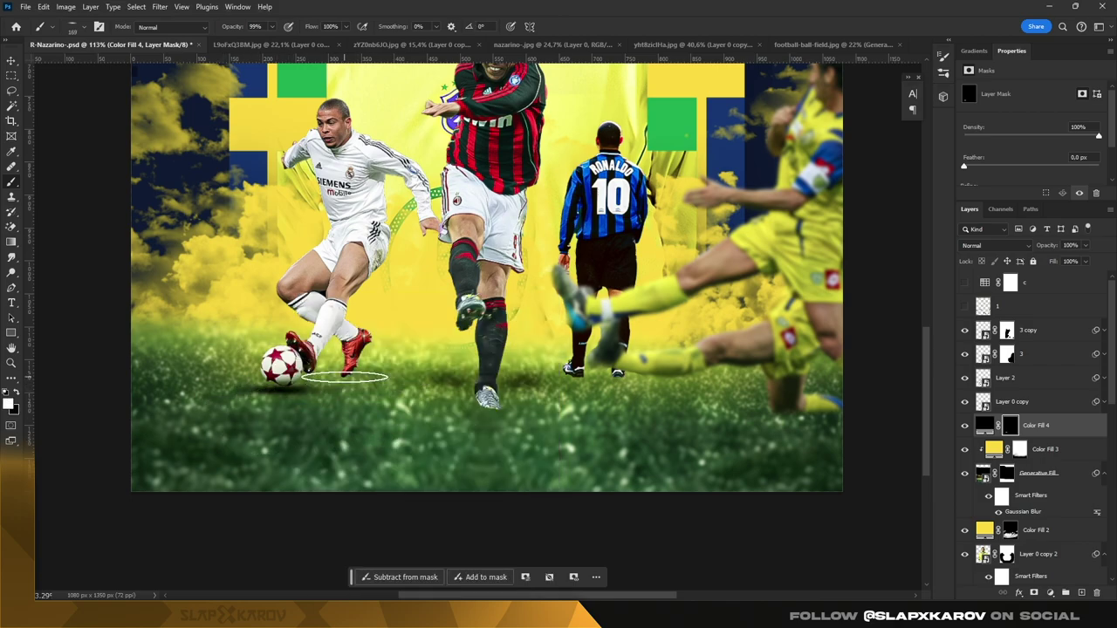
left_click_drag(345, 377, 305, 378)
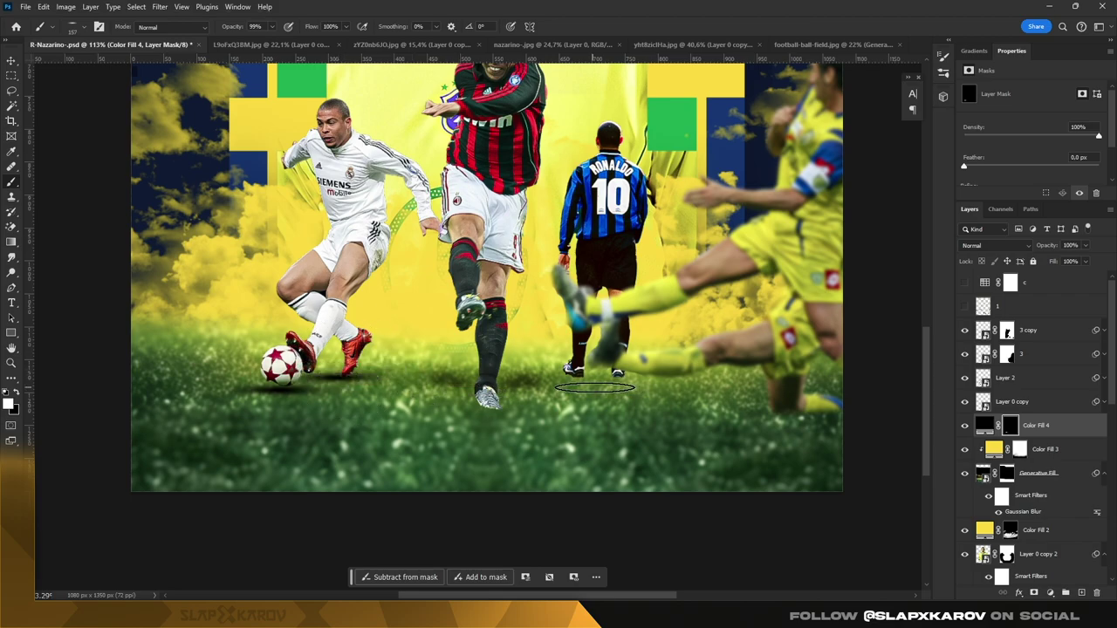
left_click_drag(461, 398, 510, 407)
key("ctrl+z")
Step: With a wider brush, shade under the Inter player's feet and the yellow player's leg
left_click_drag(576, 358, 602, 358)
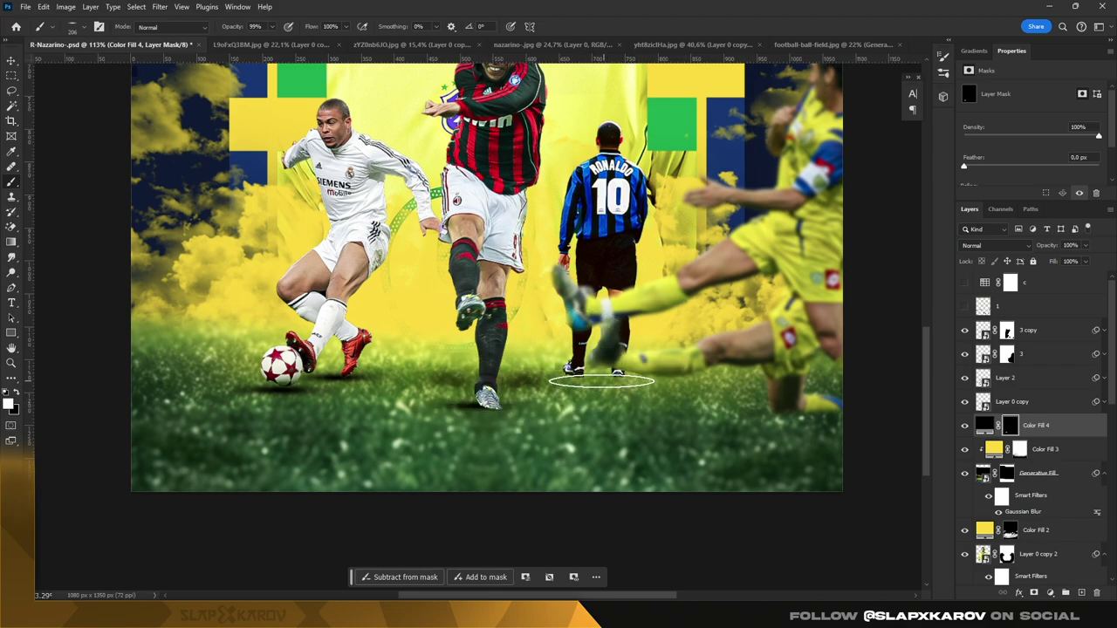
left_click_drag(576, 377, 637, 379)
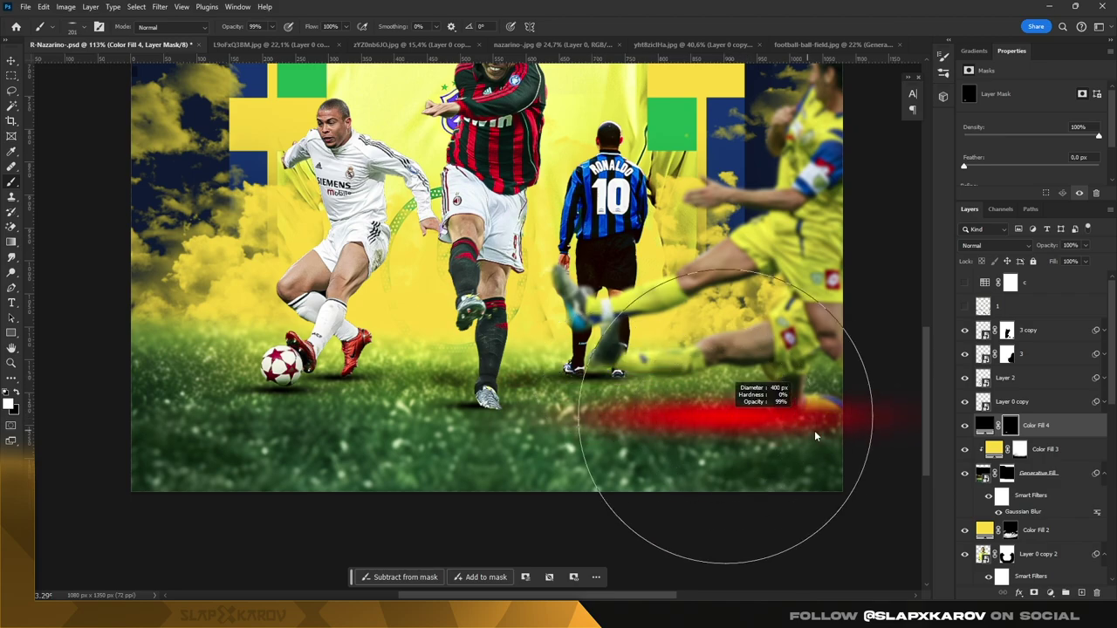
mouse_move(698, 421)
left_mouse_down()
mouse_move(837, 419)
mouse_move(724, 428)
left_mouse_up()
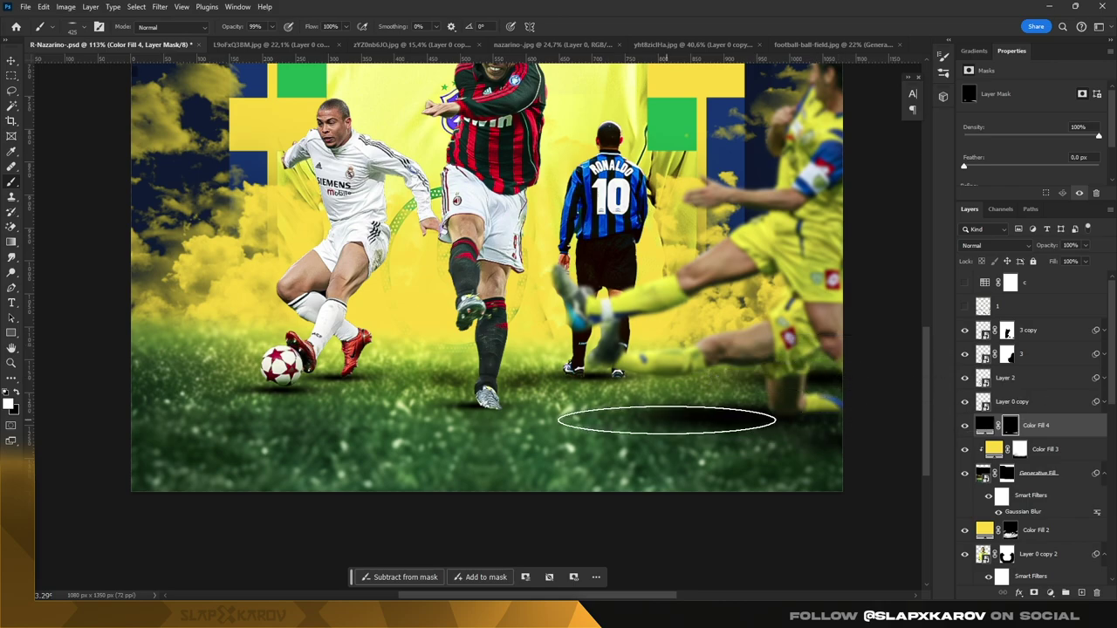
Step: Resize the brush to a larger, flatter shape in the brush settings
right_click(796, 390, "alt")
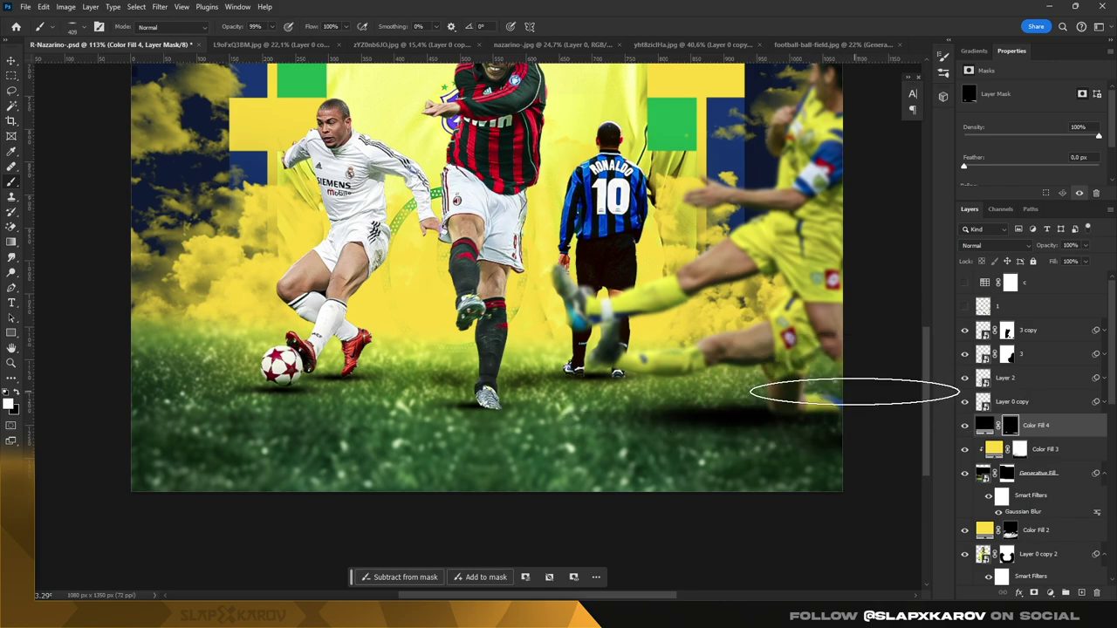
right_click(776, 392, "alt")
right_click(812, 384)
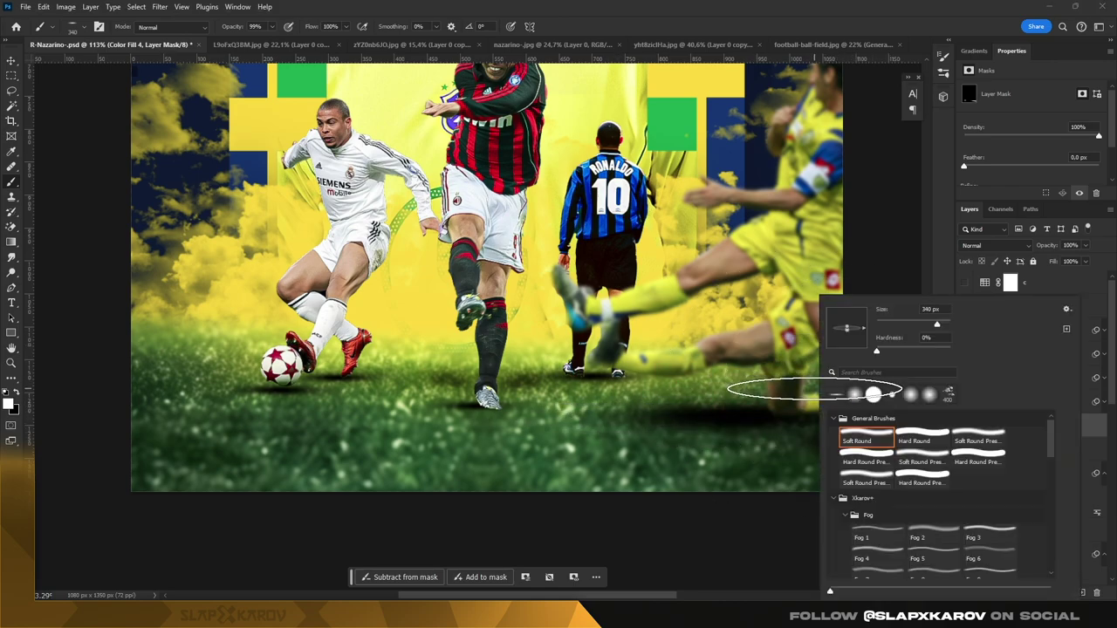
key("Escape")
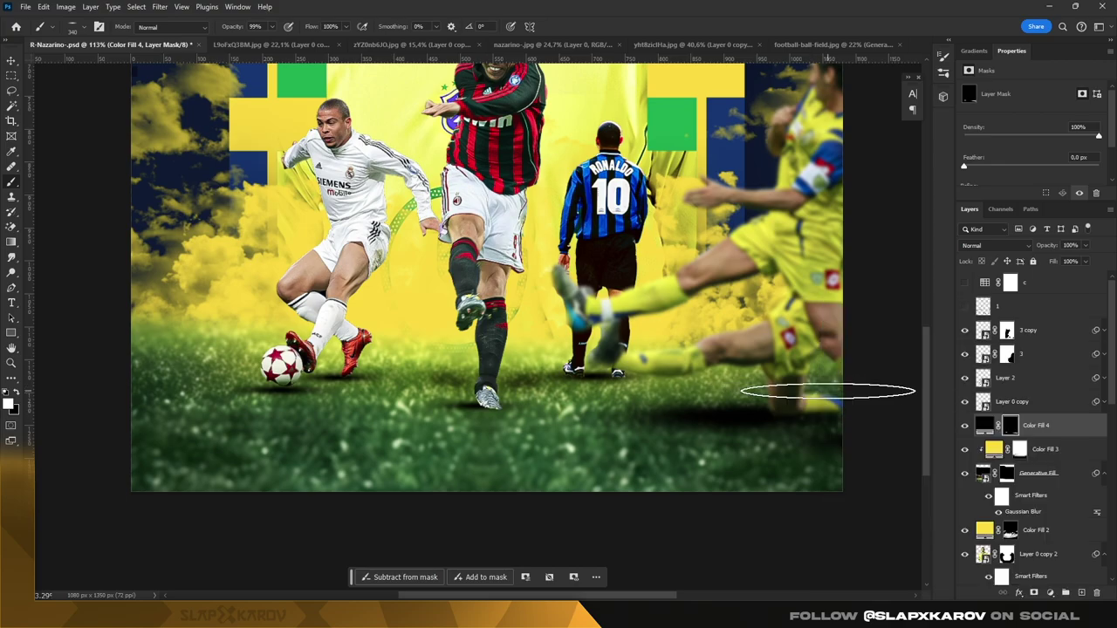
key("z")
scroll(664, 382, "down", 3)
scroll(611, 388, "up", 5)
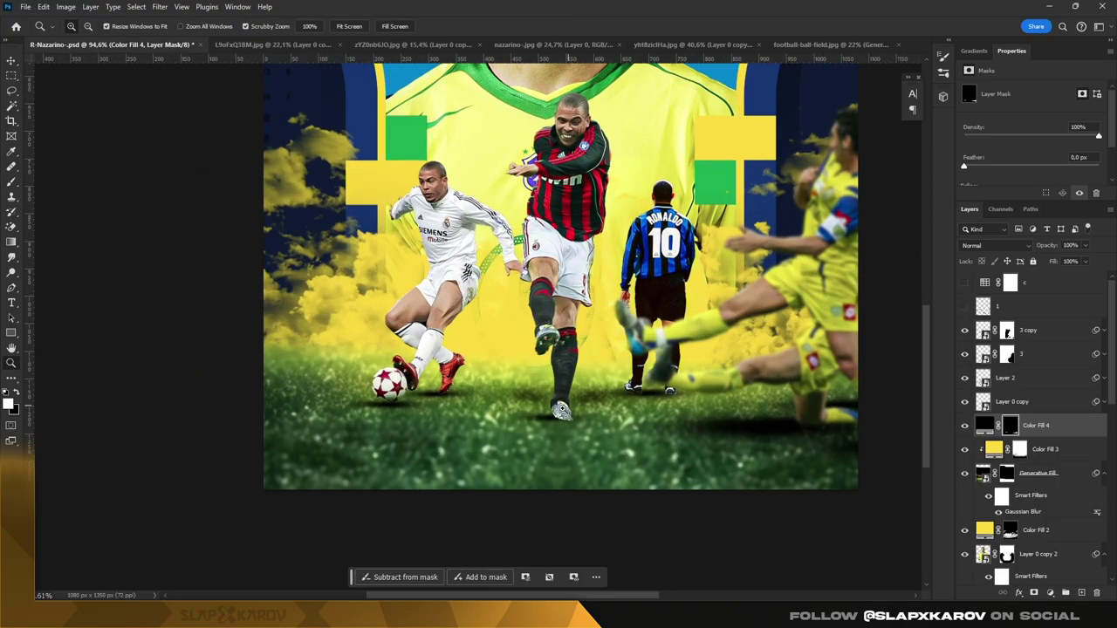
scroll(413, 393, "down", 3)
scroll(523, 262, "up", 5)
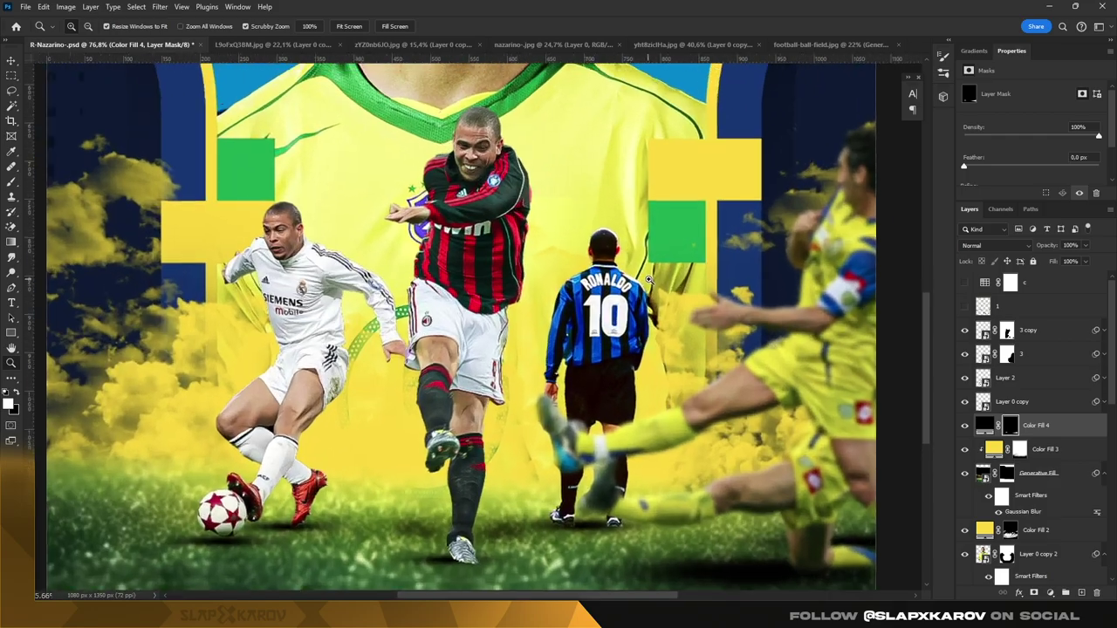
scroll(567, 219, "down", 5)
scroll(591, 205, "up", 2)
scroll(602, 196, "down", 2)
scroll(628, 183, "down", 2)
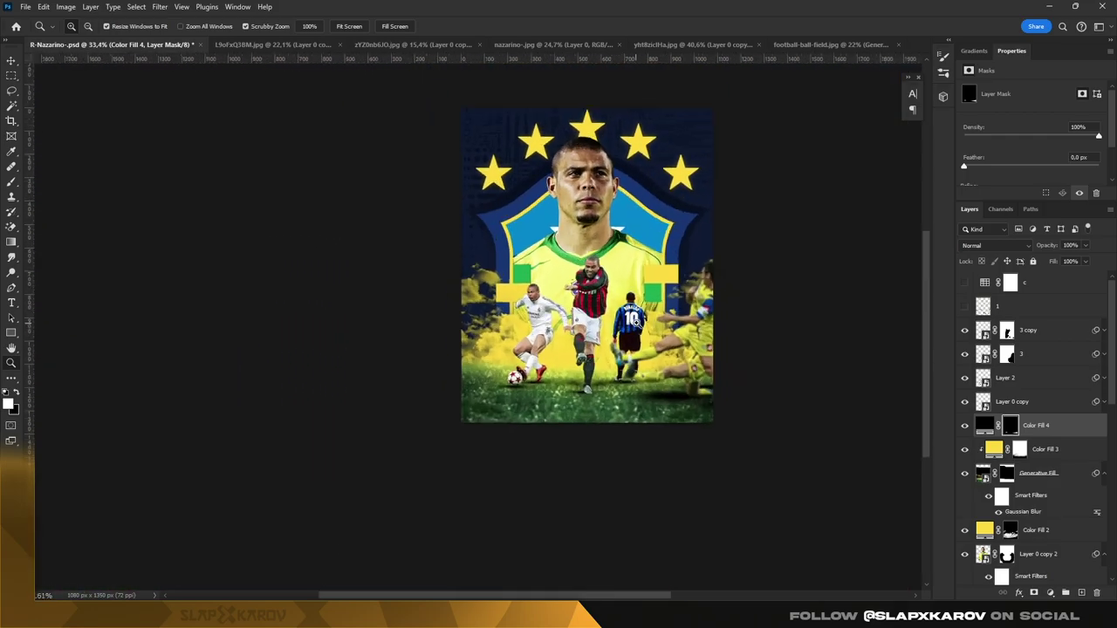
scroll(670, 159, "up", 3)
scroll(611, 140, "up", 3)
scroll(559, 122, "up", 2)
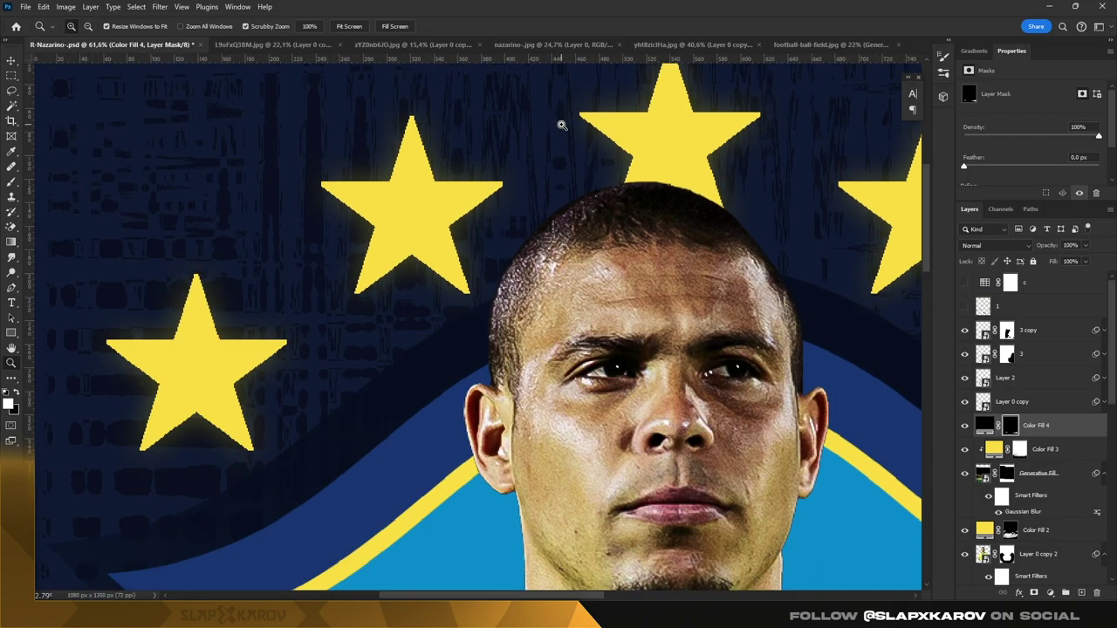
scroll(572, 131, "up", 2)
scroll(533, 137, "down", 3)
scroll(533, 137, "down", 3)
scroll(537, 122, "up", 1)
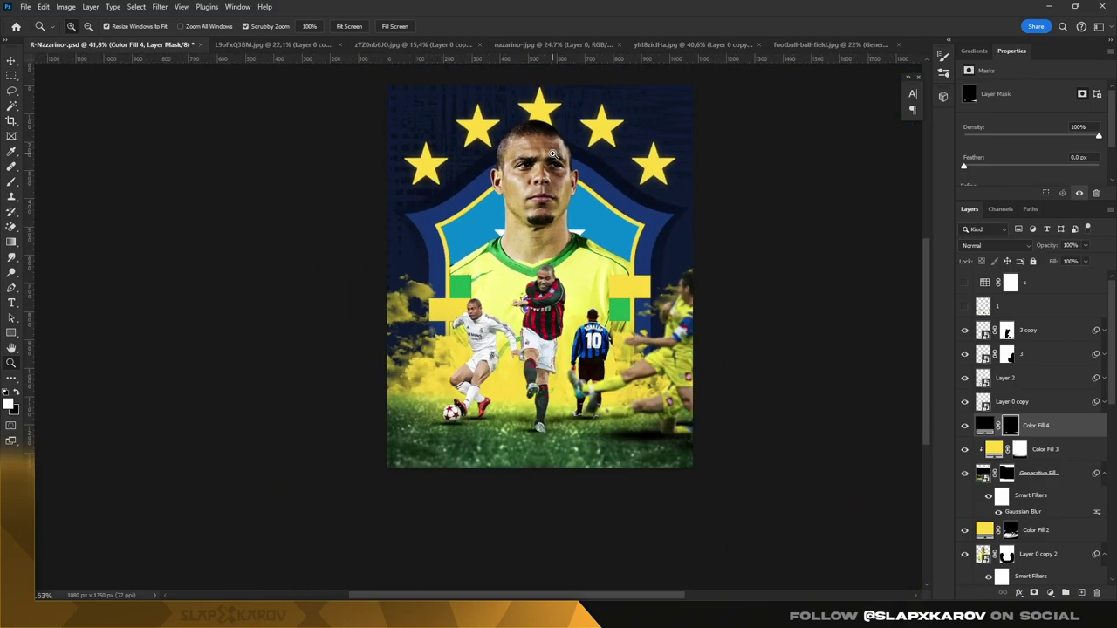
key("ctrl+semicolon")
scroll(539, 111, "up", 1)
scroll(539, 111, "up", 2)
scroll(559, 261, "down", 1)
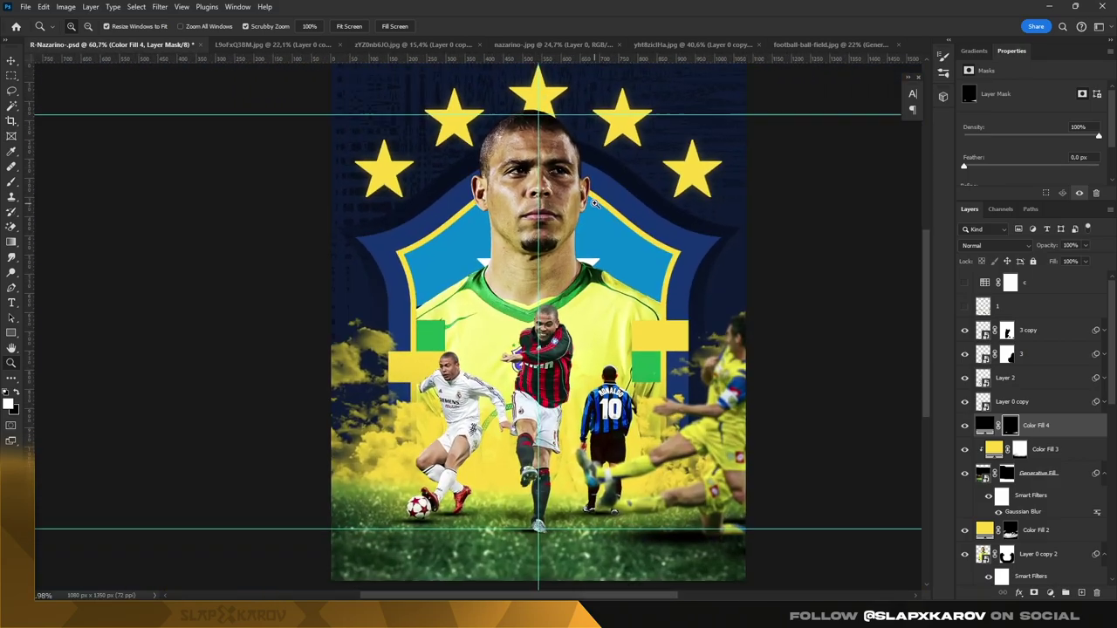
key("ctrl+semicolon")
scroll(589, 366, "down", 1)
scroll(588, 390, "up", 2)
scroll(594, 384, "up", 2)
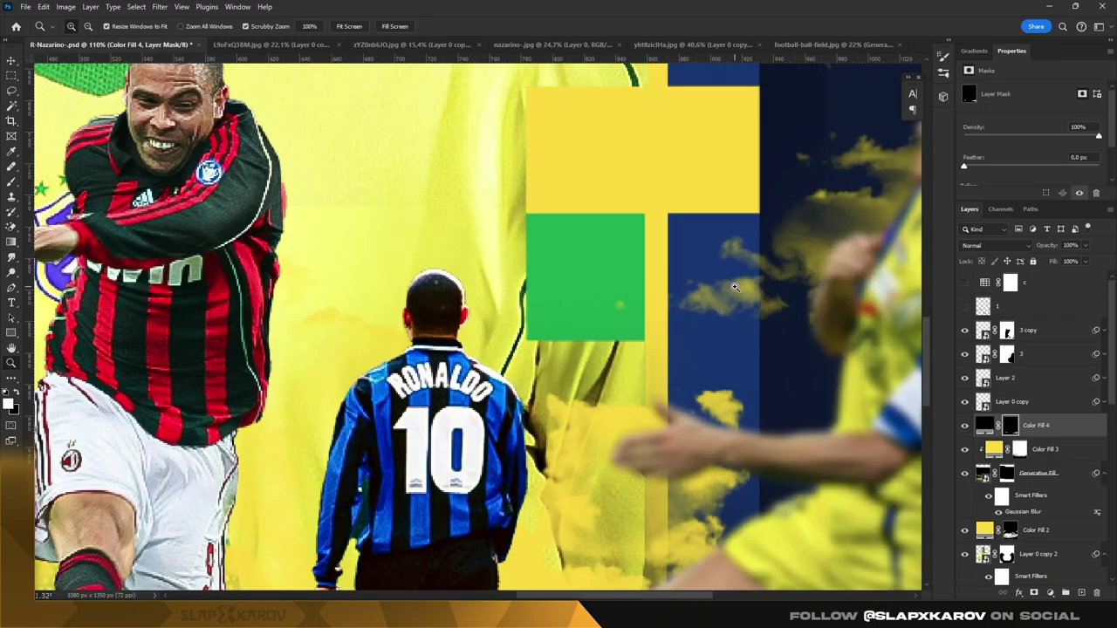
scroll(611, 367, "down", 4)
scroll(633, 355, "up", 2)
scroll(632, 355, "down", 2)
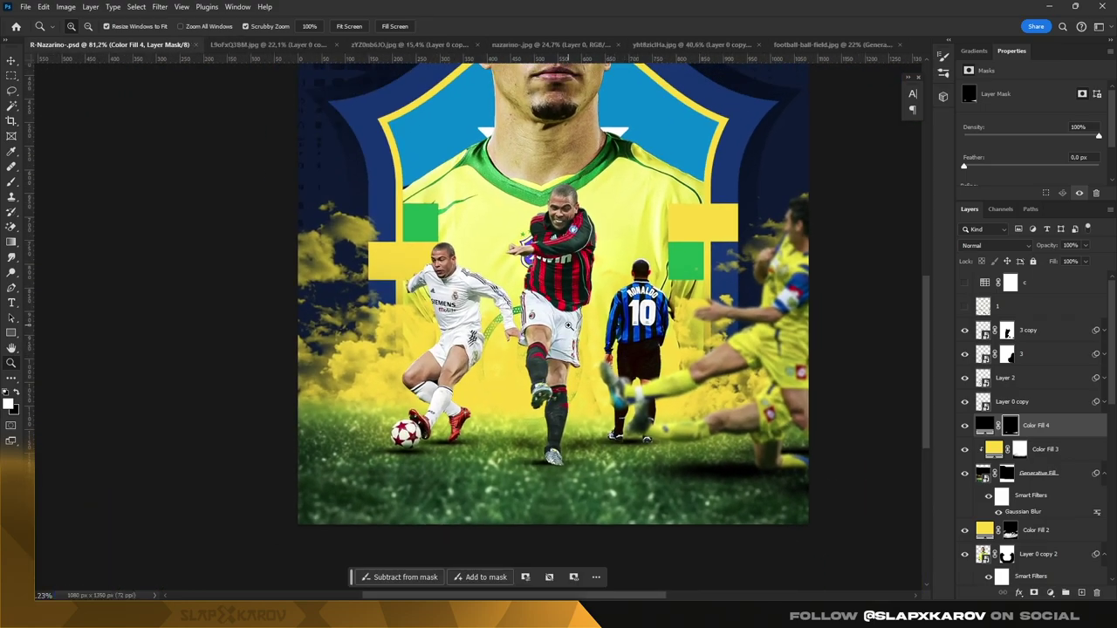
scroll(636, 371, "up", 1)
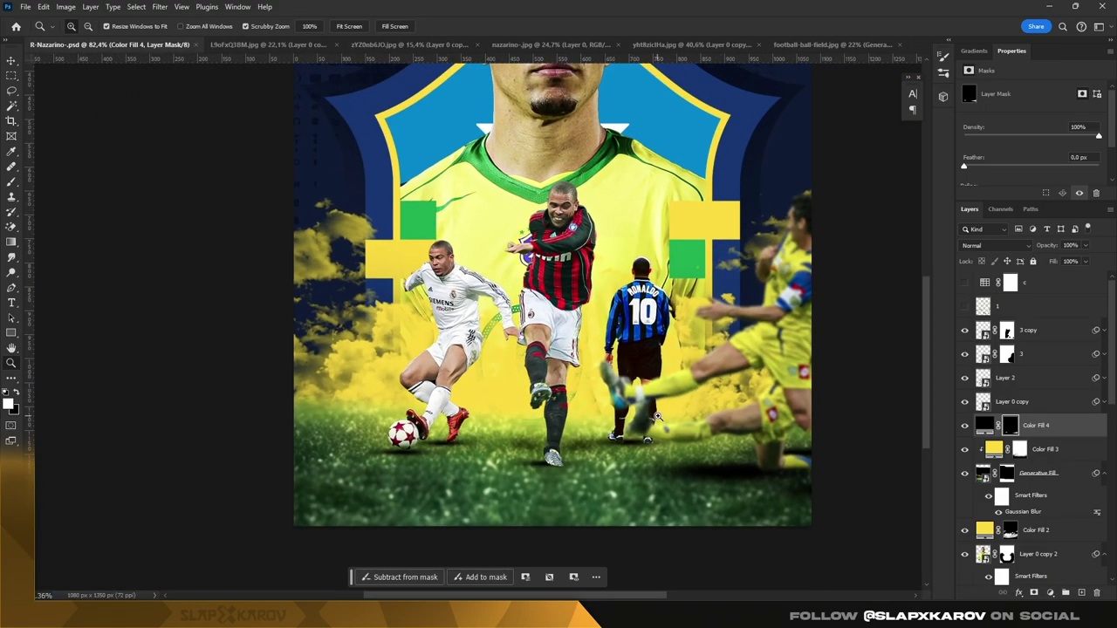
scroll(659, 417, "down", 2)
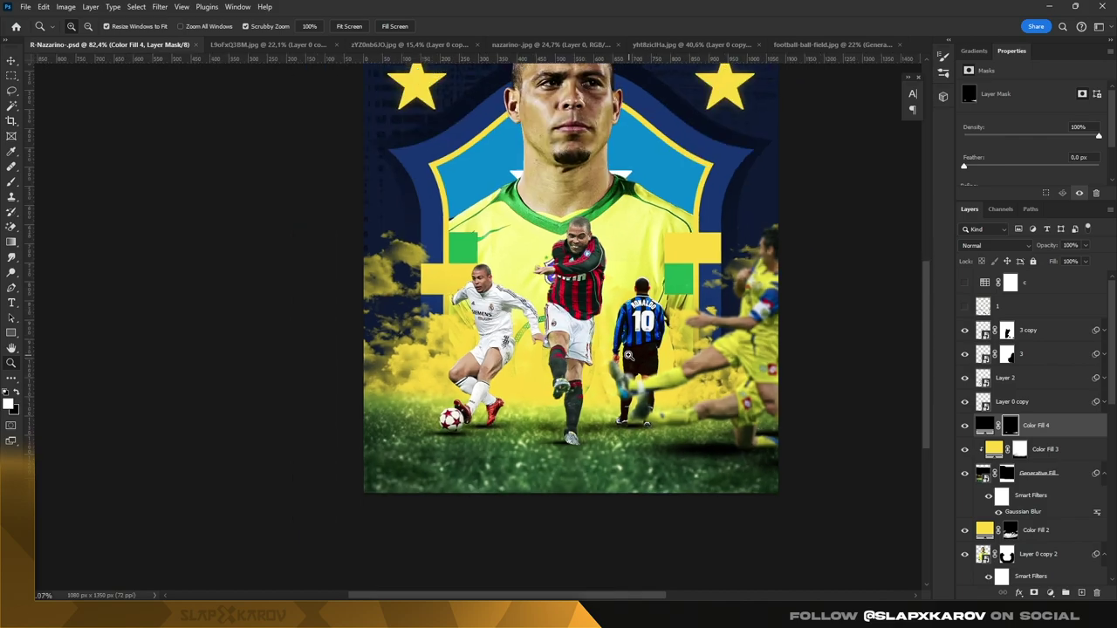
scroll(611, 332, "down", 3)
scroll(603, 270, "up", 3)
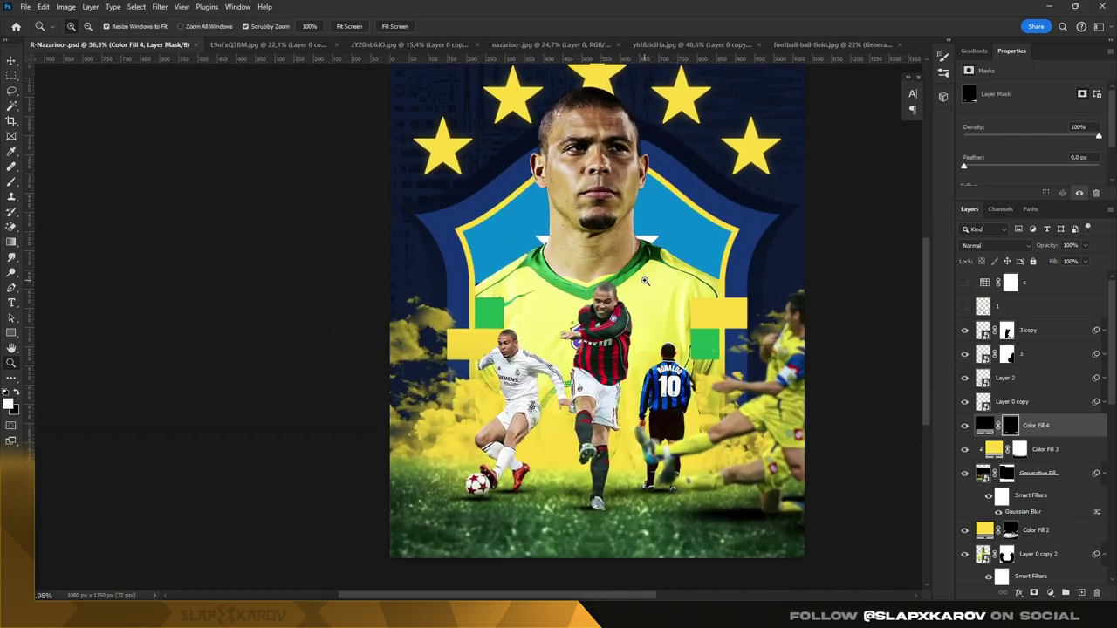
left_click(1037, 332)
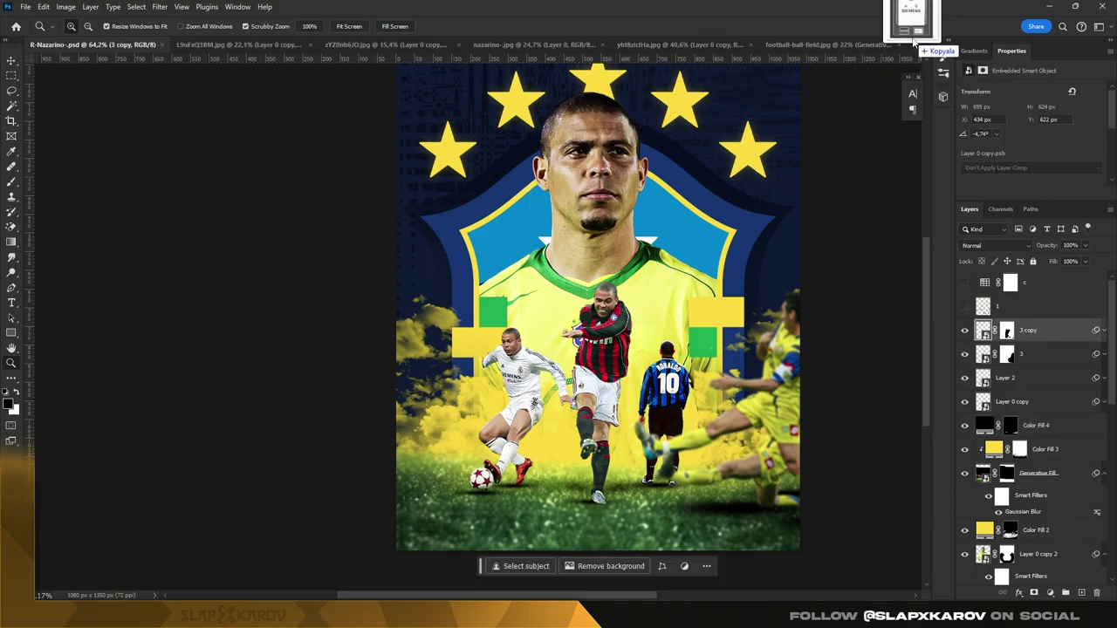
Step: Copy the signature card from the Real Madrid shirt photo onto its own layer and hide Background
left_click_drag(716, 70, 910, 18)
scroll(552, 452, "up", 4)
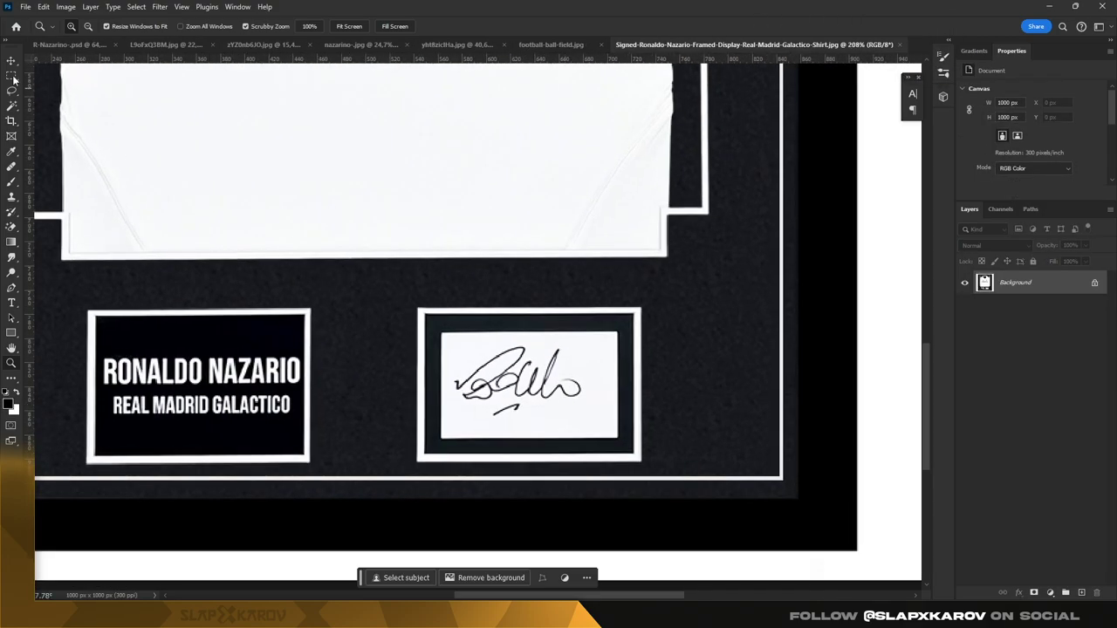
key("m")
left_click_drag(439, 331, 618, 439)
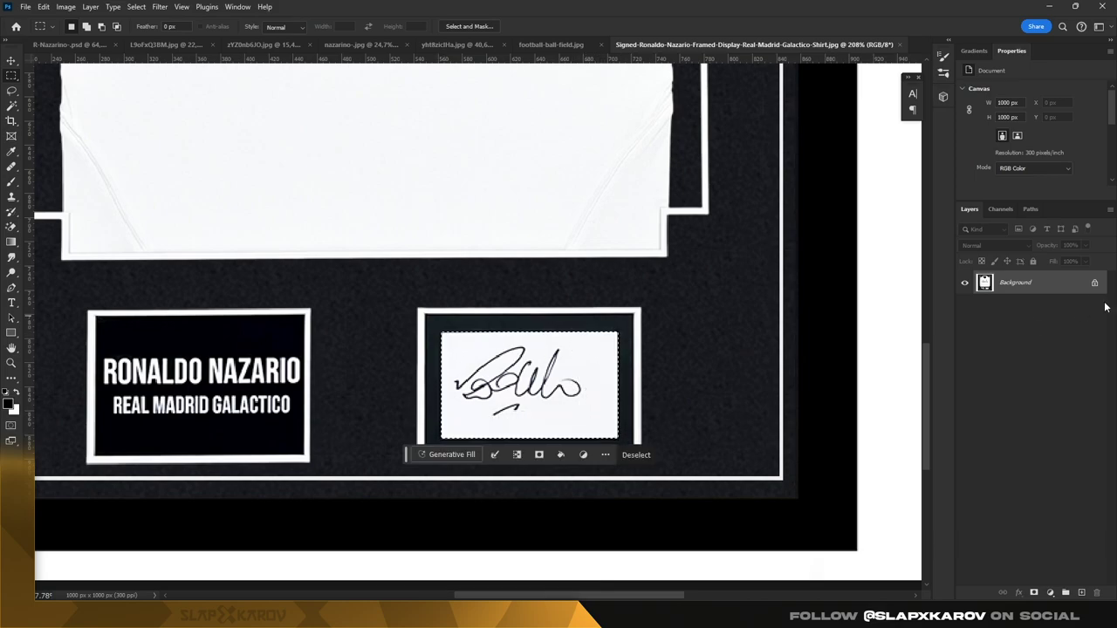
key("ctrl+j")
left_click(965, 308)
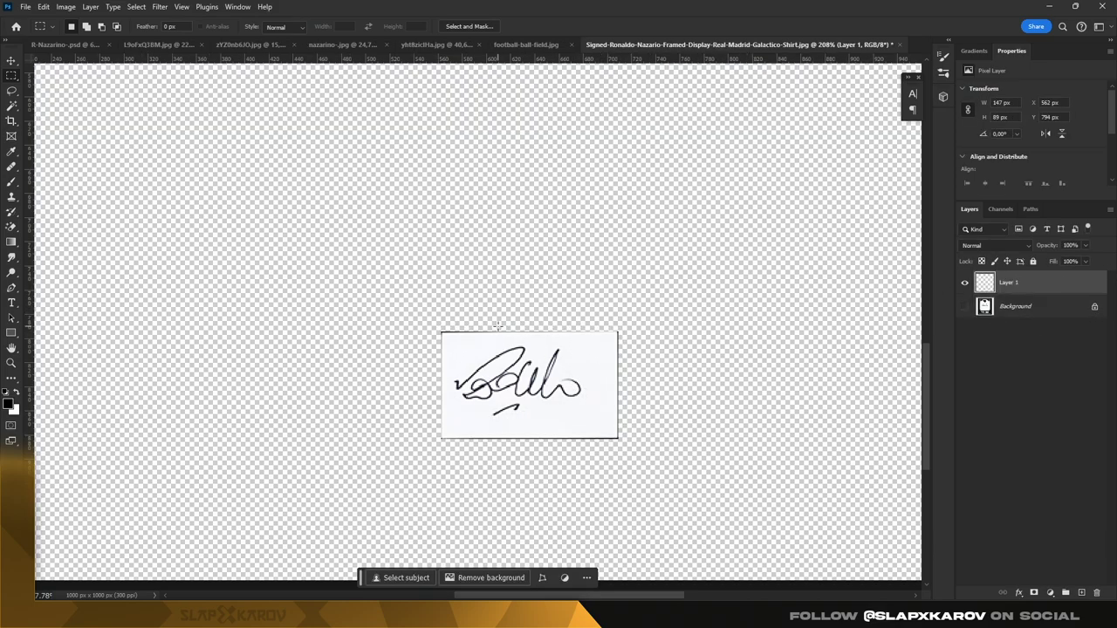
Step: Trim a thin strip off the card's edge and convert the signature layer to a smart object
left_click_drag(433, 322, 624, 337)
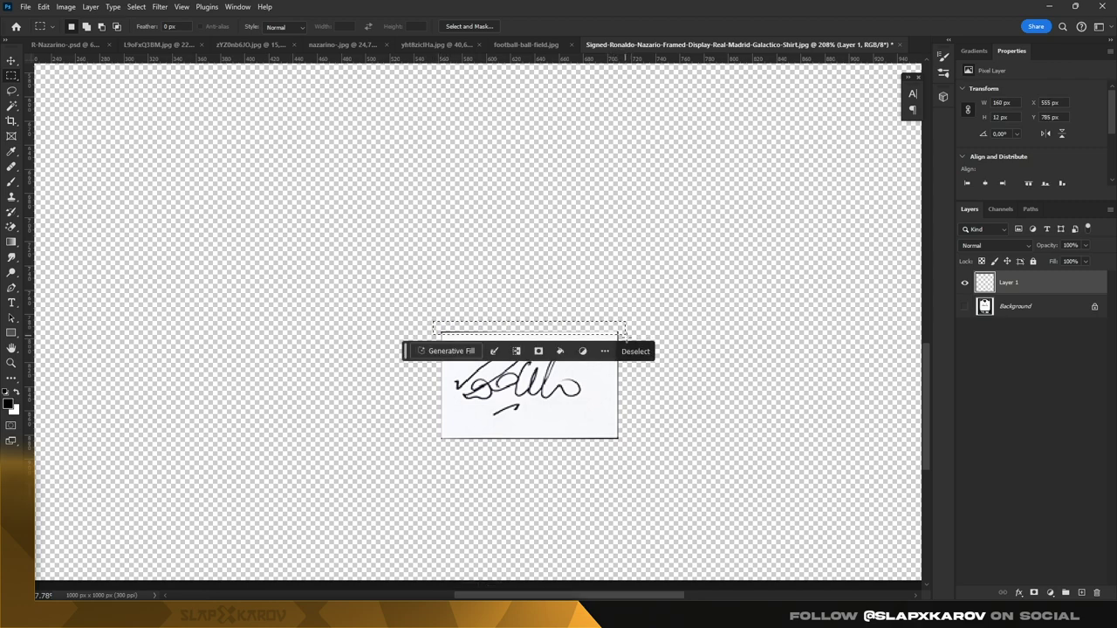
left_click_drag(401, 449, 623, 444)
key("Delete")
key("ctrl+d")
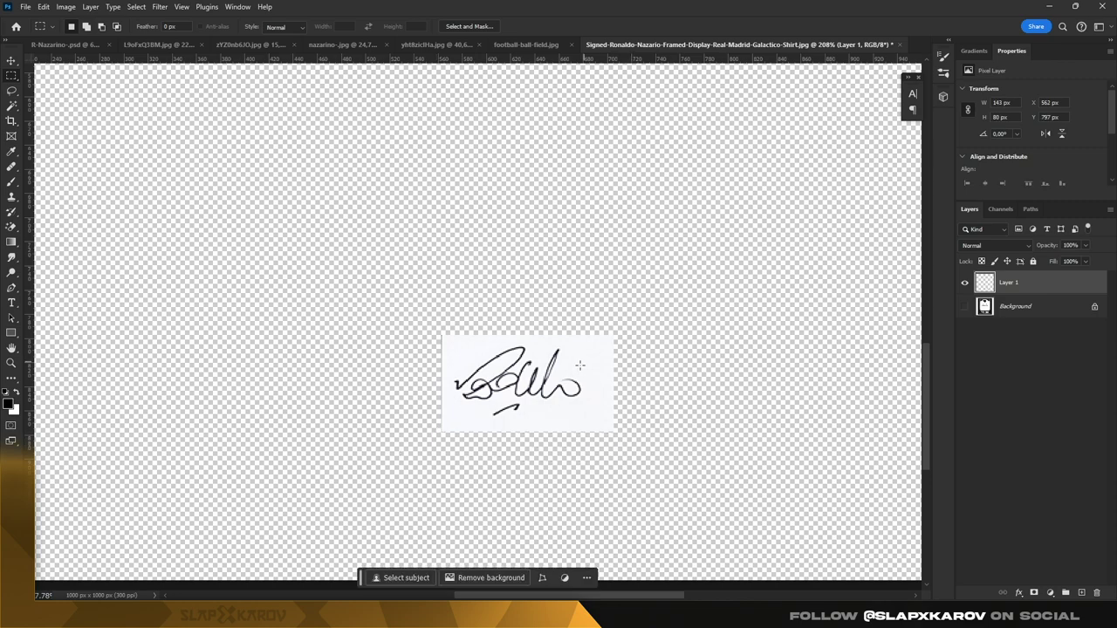
right_click(1053, 290)
left_click(1076, 492)
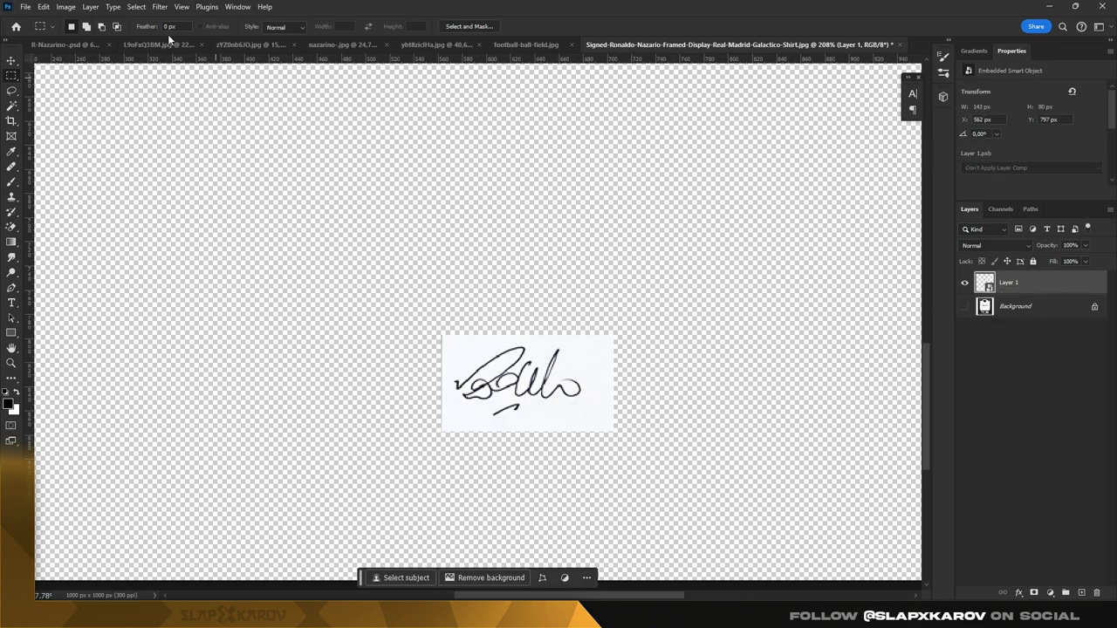
Step: Create a new 1080×1080 document at 72 ppi
left_click(25, 8)
left_click(44, 22)
double_click(724, 197)
type("1080")
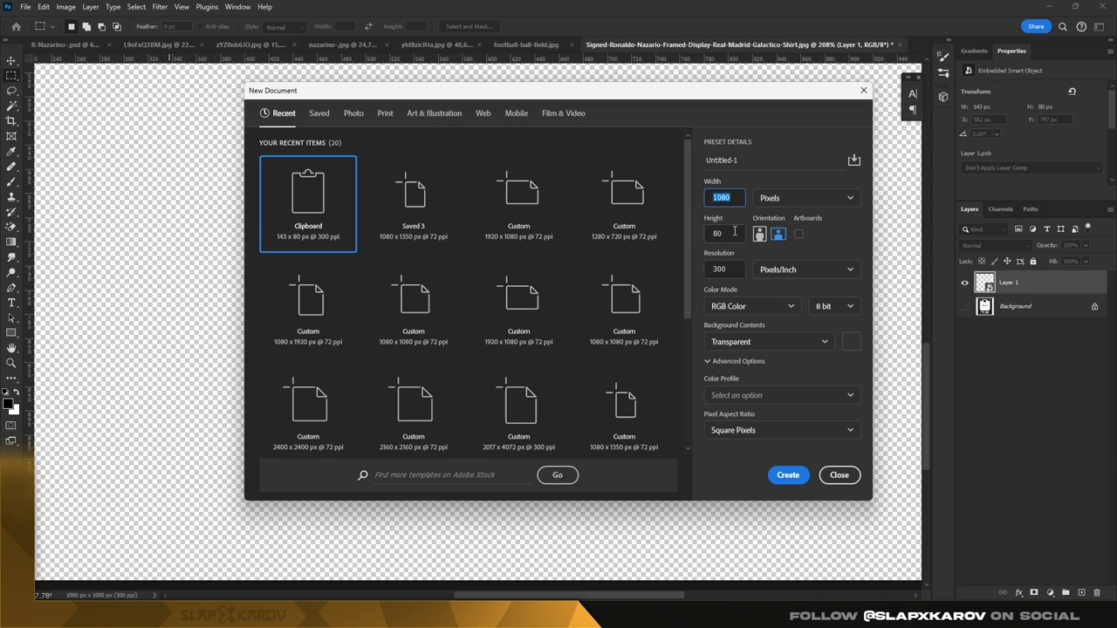
double_click(724, 269)
type("72")
key("Return")
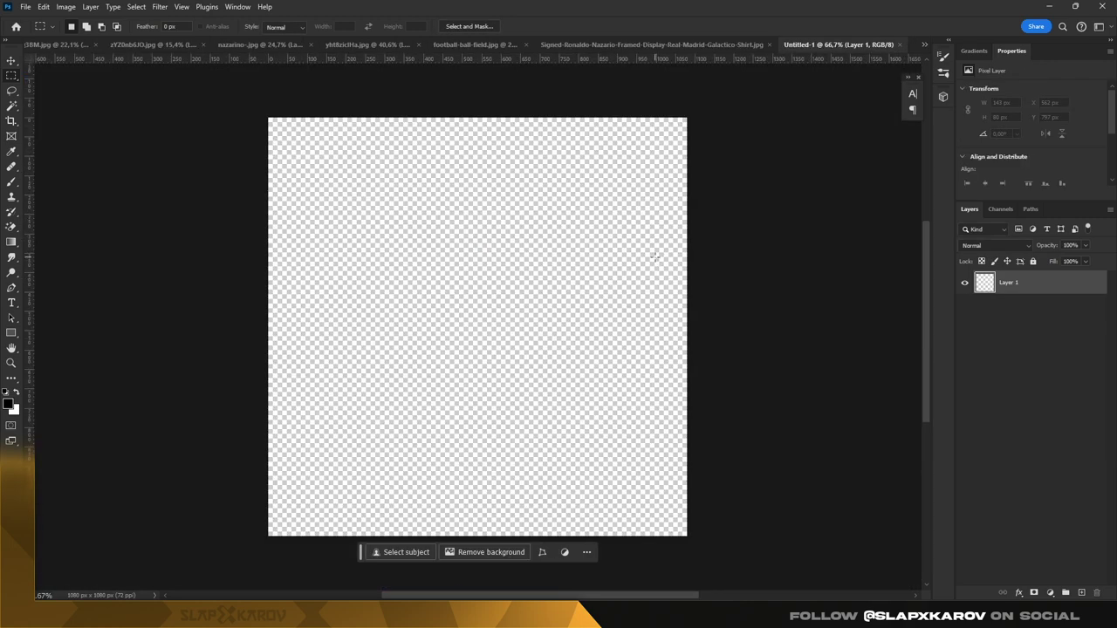
Step: Paste the signature card into Untitled-1 and enlarge it to span most of the canvas
left_click(742, 44)
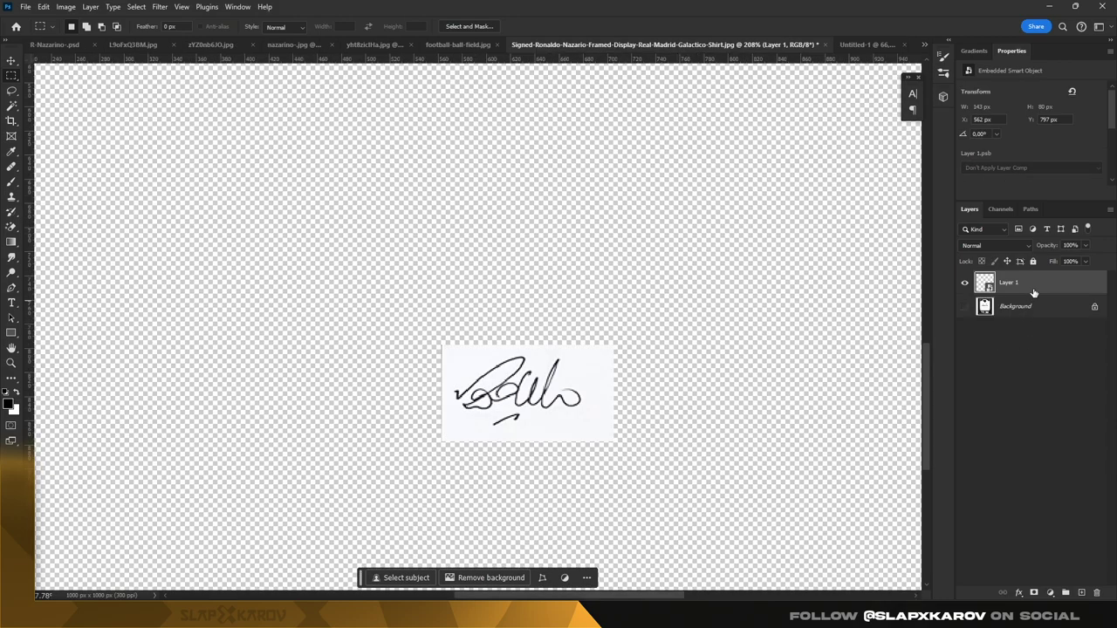
left_click(879, 45)
key("ctrl+v")
key("ctrl+t")
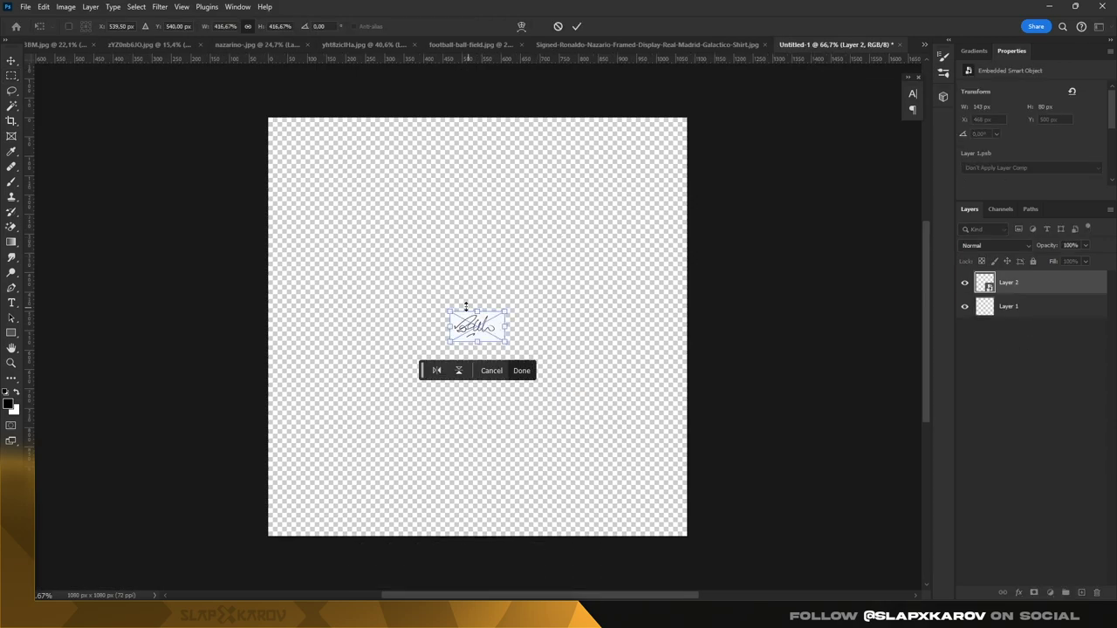
left_click_drag(450, 305, 315, 236)
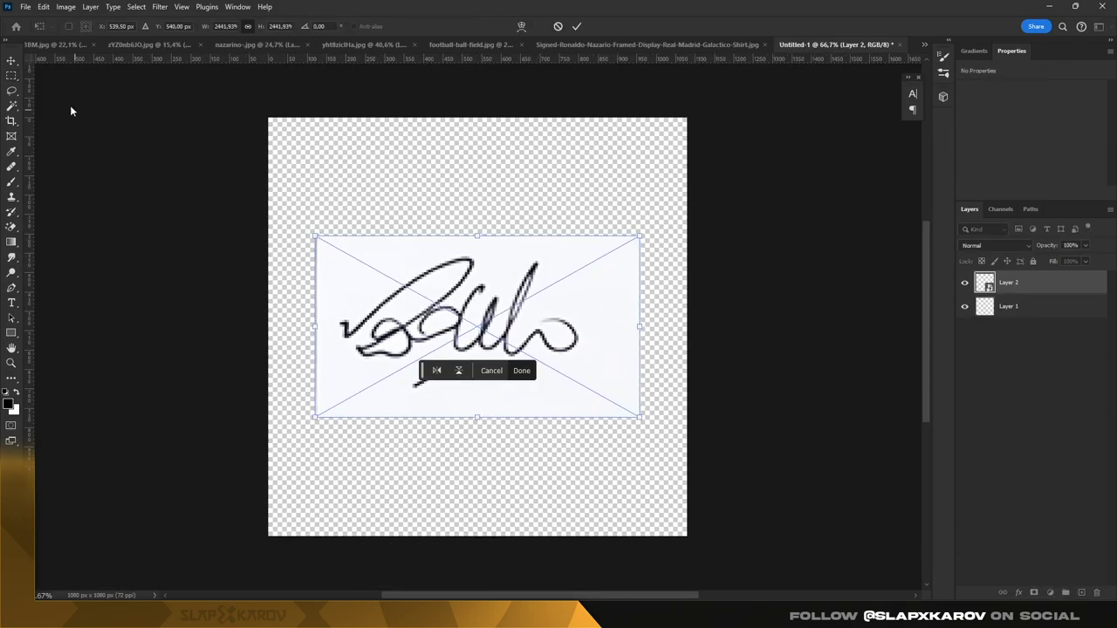
key("Return")
Step: Thicken the strokes with a Threshold adjustment at 231 and merge it into the signature
left_click(1052, 593)
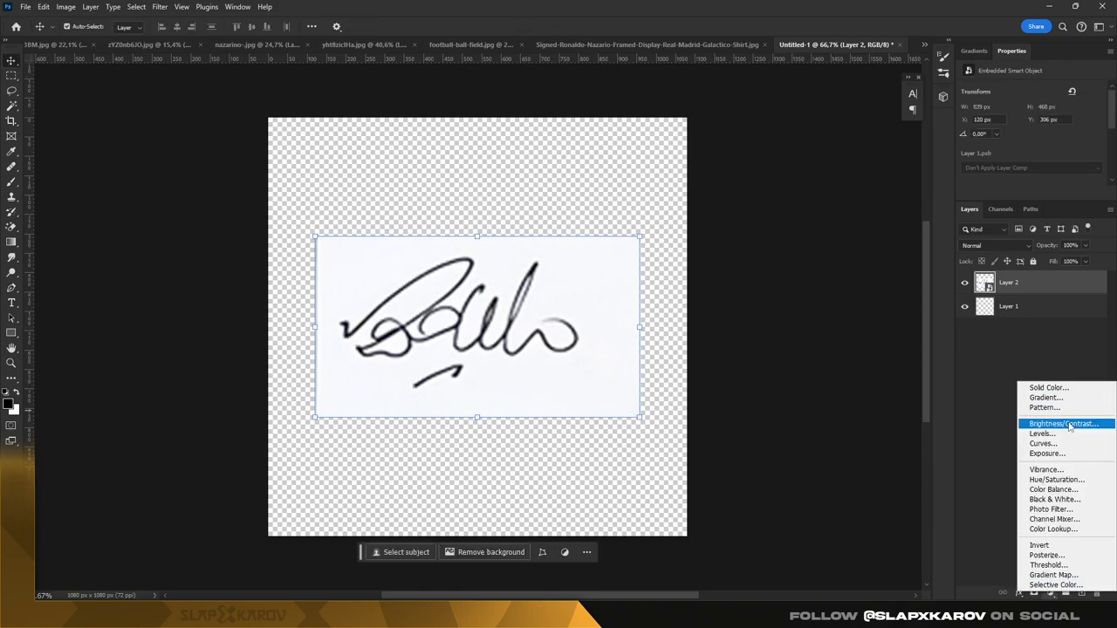
left_click(1042, 574)
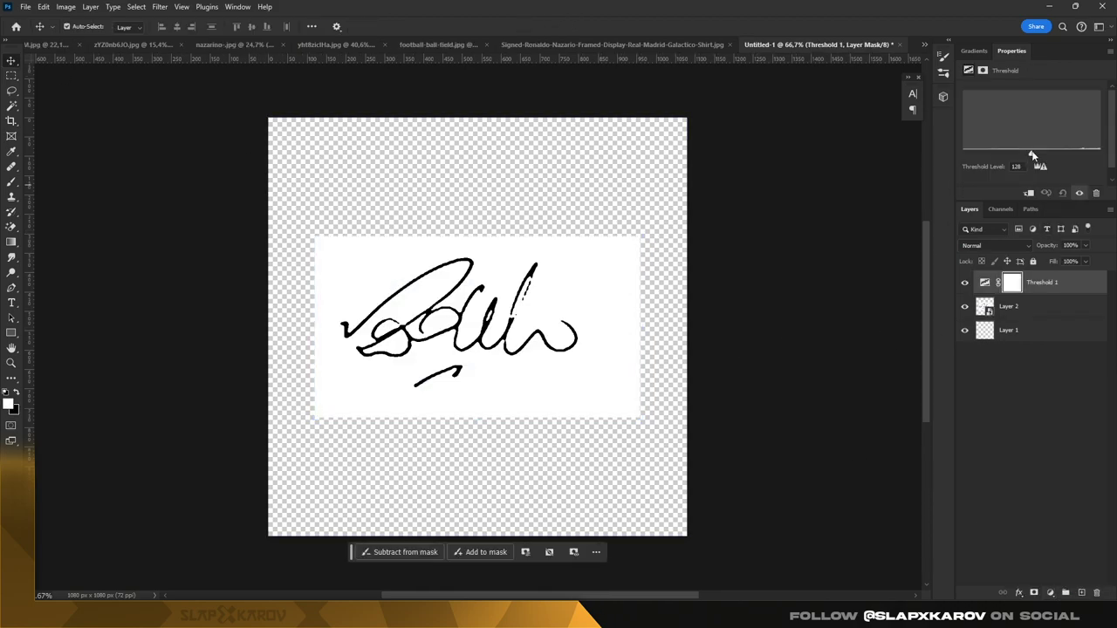
left_click_drag(1033, 154, 1086, 153)
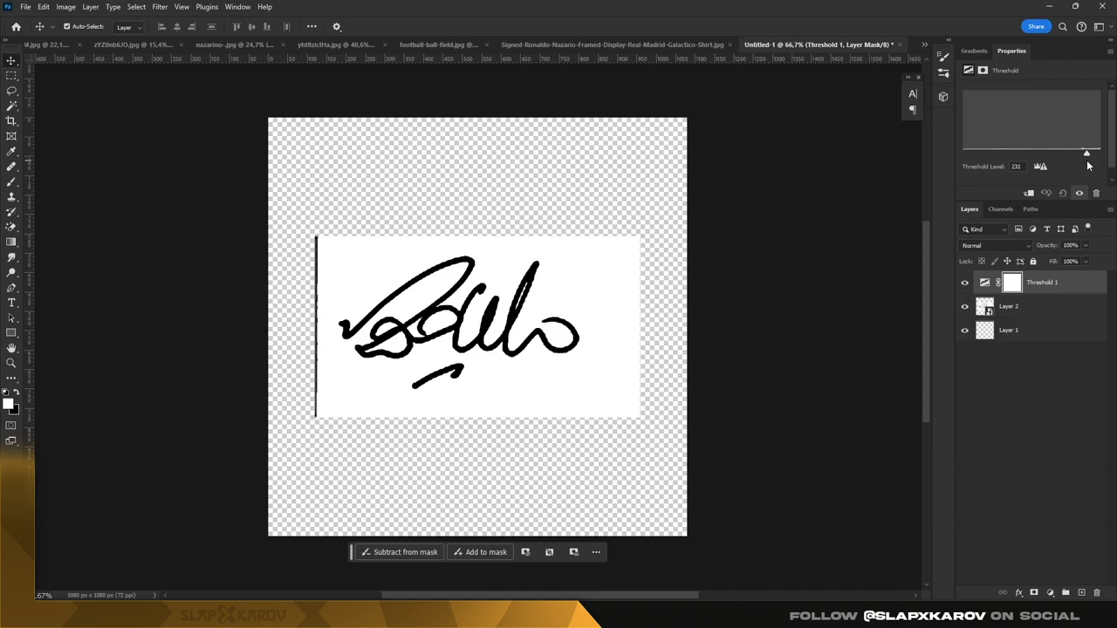
key("ctrl+e")
Step: Delete the dark edge line on the signature's left side
scroll(320, 272, "up", 2)
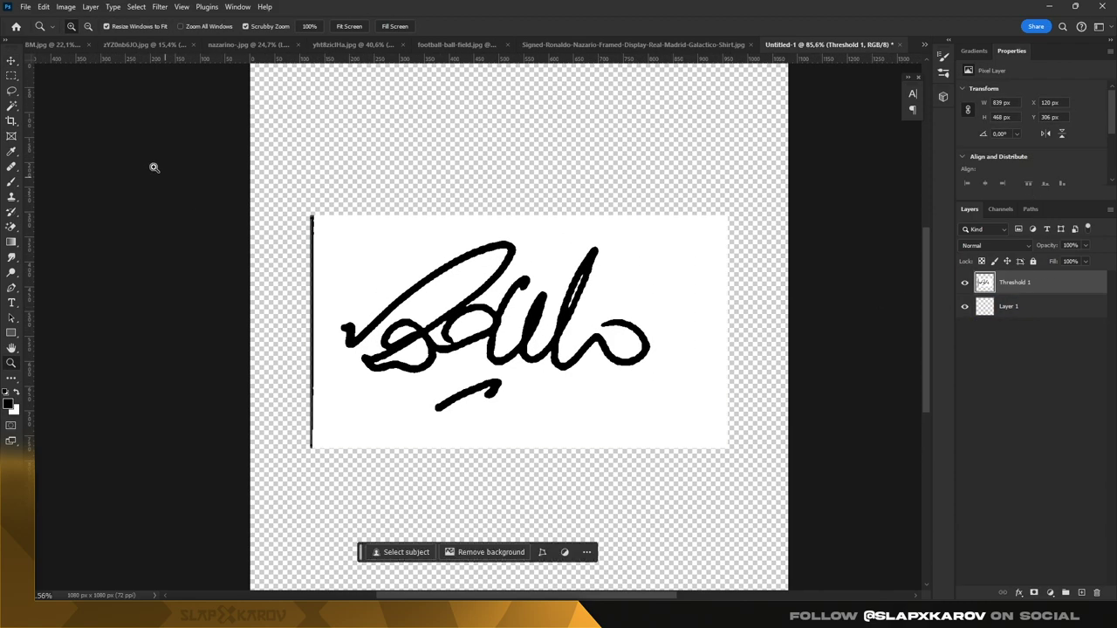
left_click(11, 76)
left_click_drag(251, 166, 319, 450)
key("Delete")
key("ctrl+d")
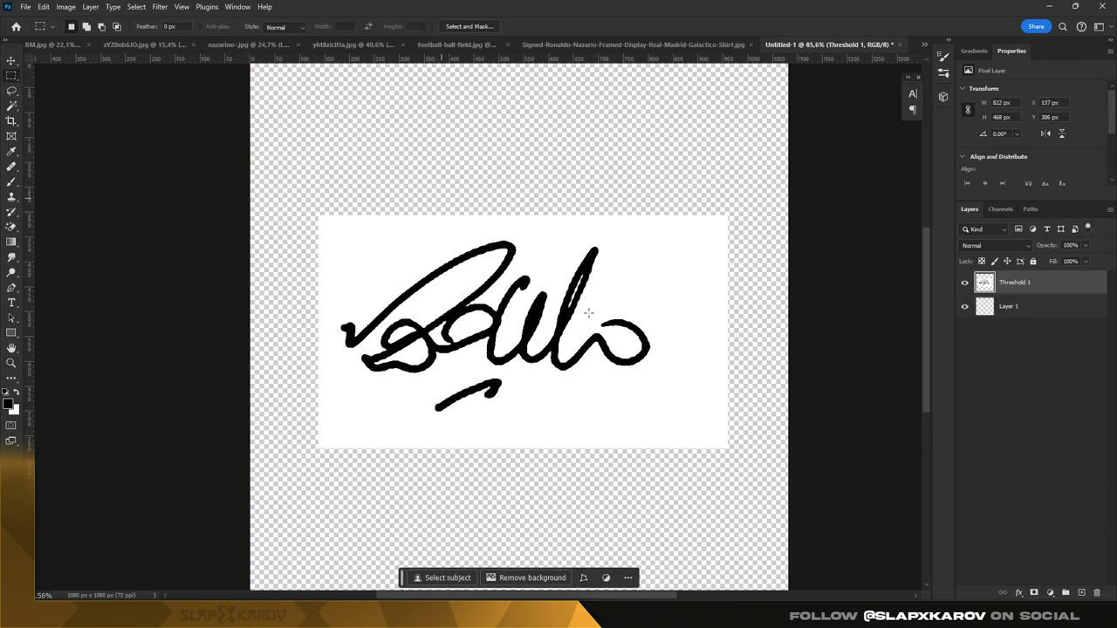
Step: Make the white background transparent with Blend If at 0 and merge into Layer 2
double_click(1095, 284)
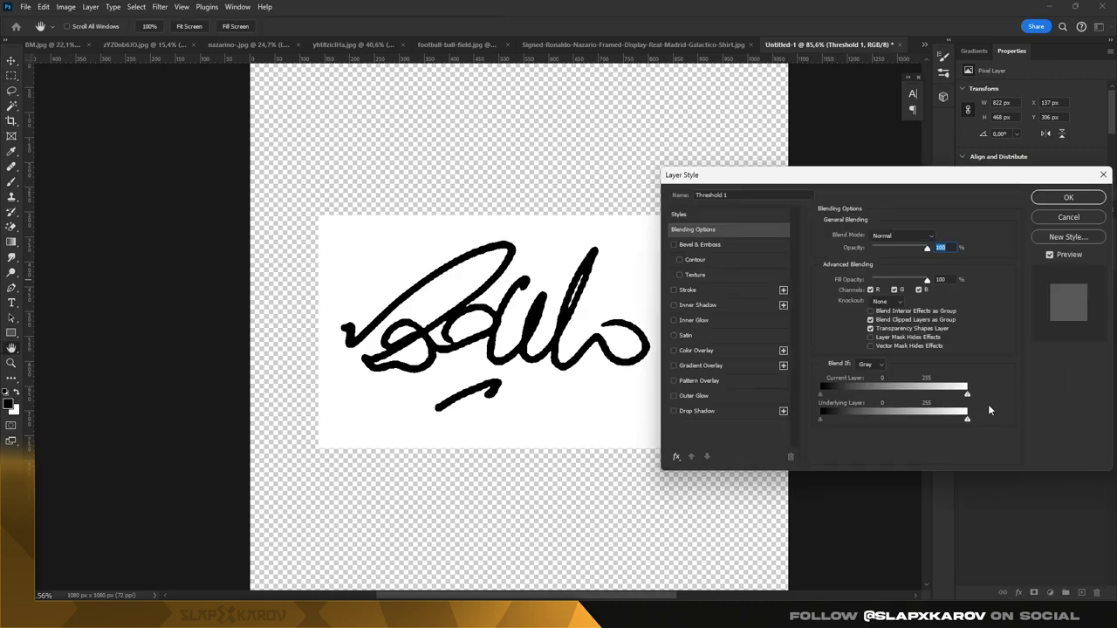
left_click_drag(967, 395, 820, 395)
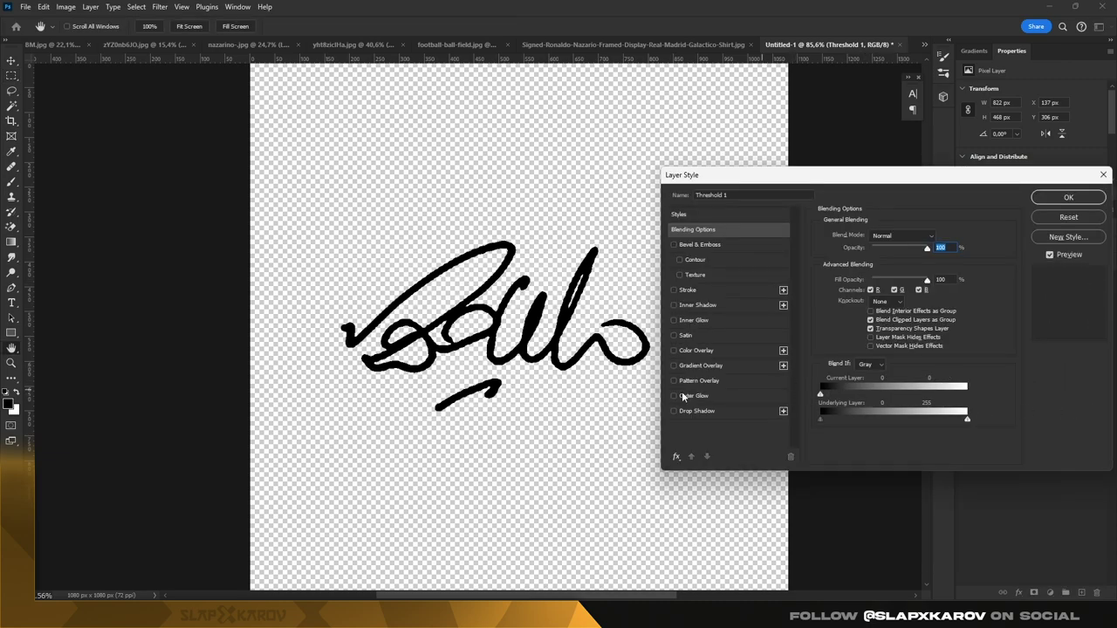
left_click(1077, 203)
left_click(1082, 592)
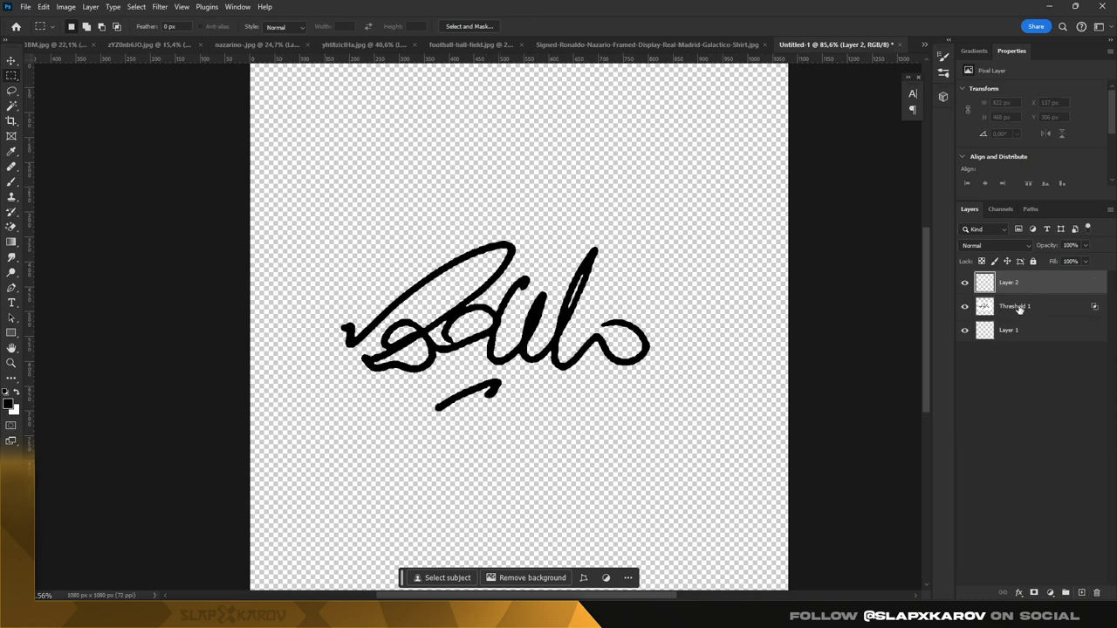
key("ctrl+j")
left_click(1052, 292, "shift")
key("ctrl+e")
key("u")
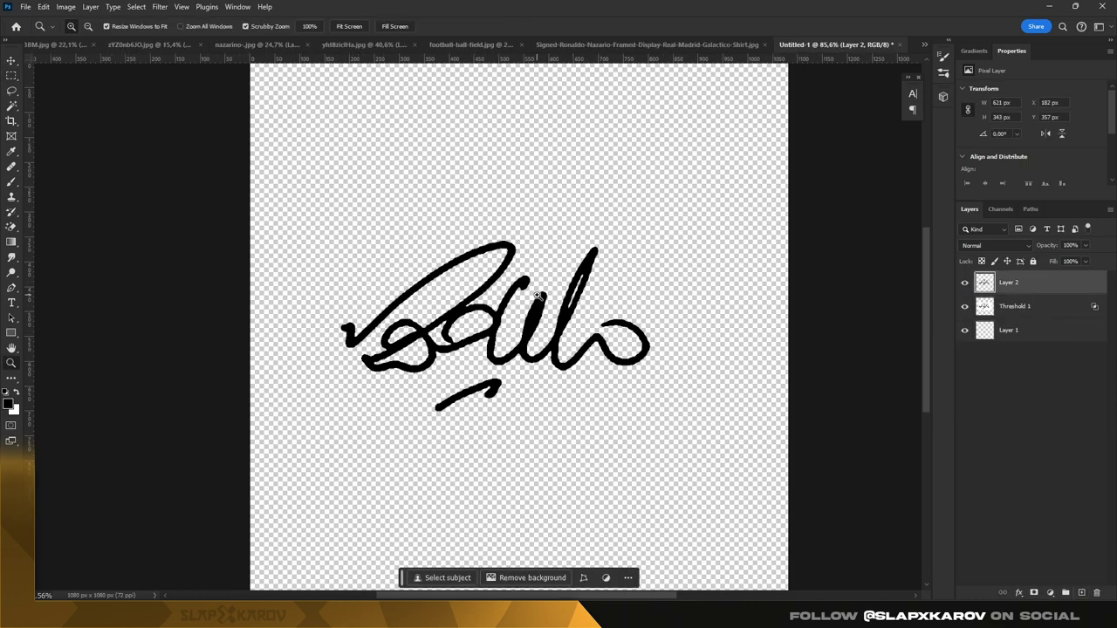
scroll(611, 288, "down", 2)
Step: Draw a centred rectangle beneath the signature layer and fill it dark green
left_click_drag(615, 382, 576, 346)
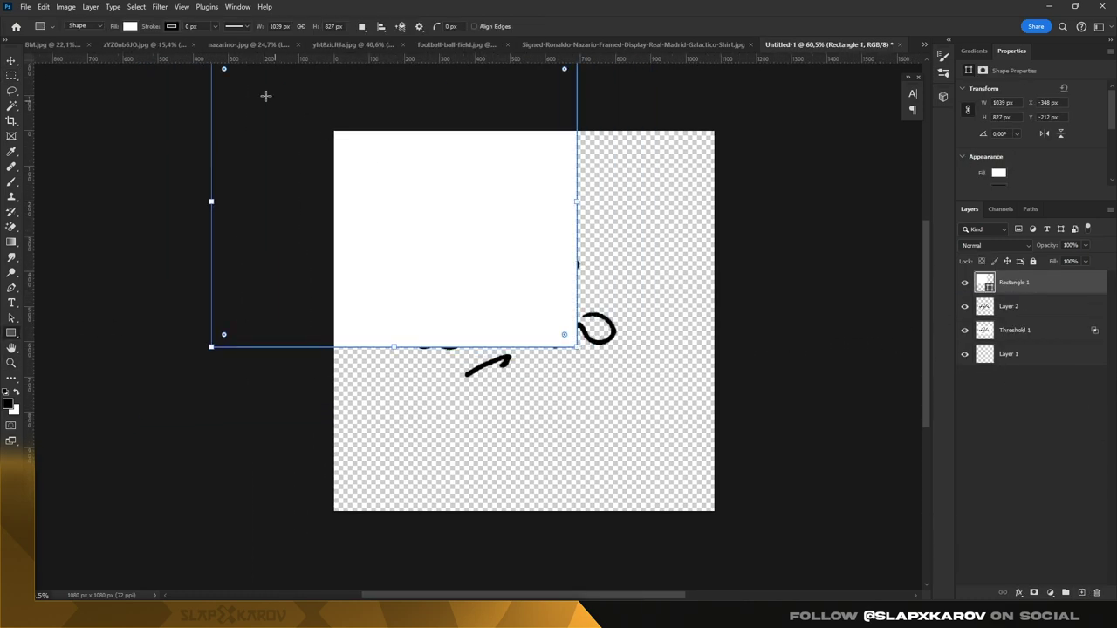
left_click(12, 63)
mouse_move(470, 201)
left_mouse_down()
mouse_move(561, 287)
mouse_move(602, 305)
left_mouse_up()
left_click_drag(1012, 307, 1012, 279)
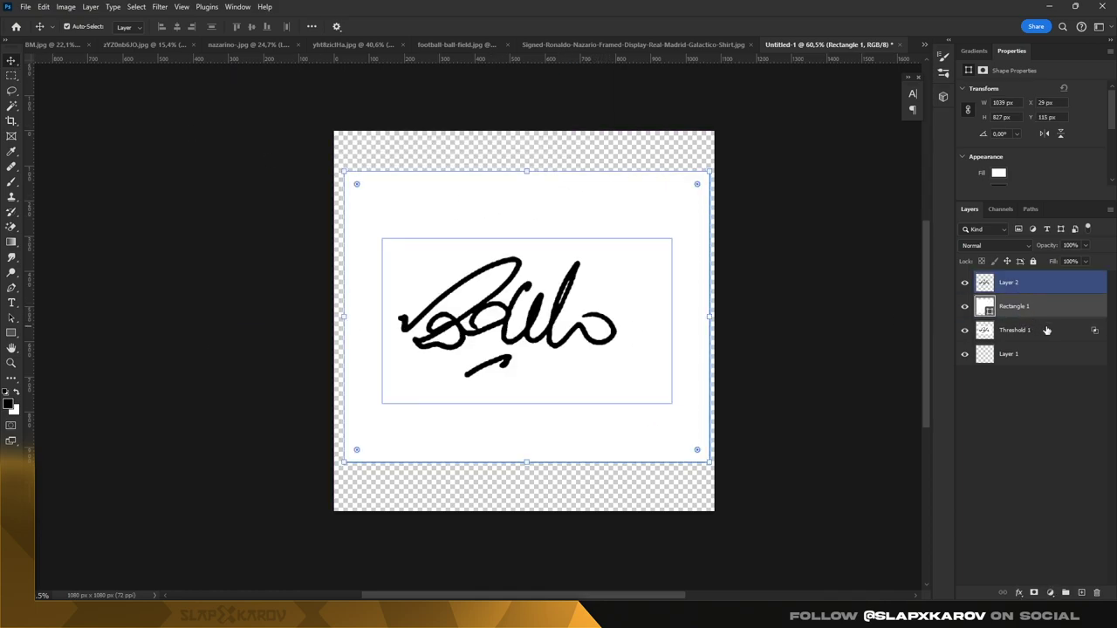
double_click(992, 314)
left_click(848, 349)
left_click(886, 379)
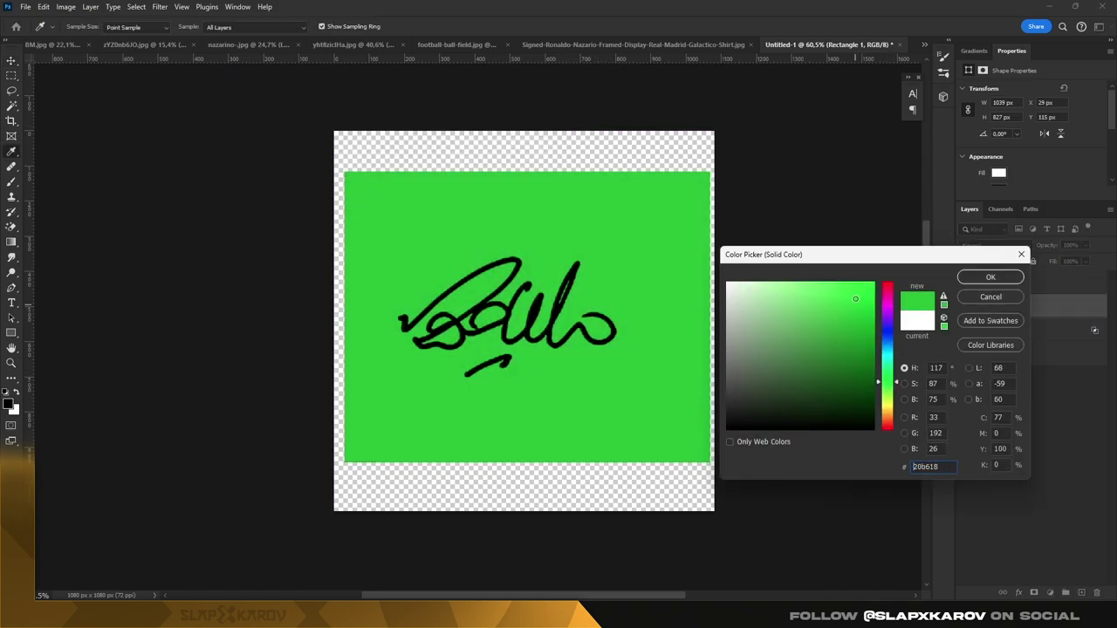
left_click(808, 372)
Step: Zoom in on the signature edges and select the signature layer
key("Return")
key("z")
left_click_drag(512, 317, 484, 310)
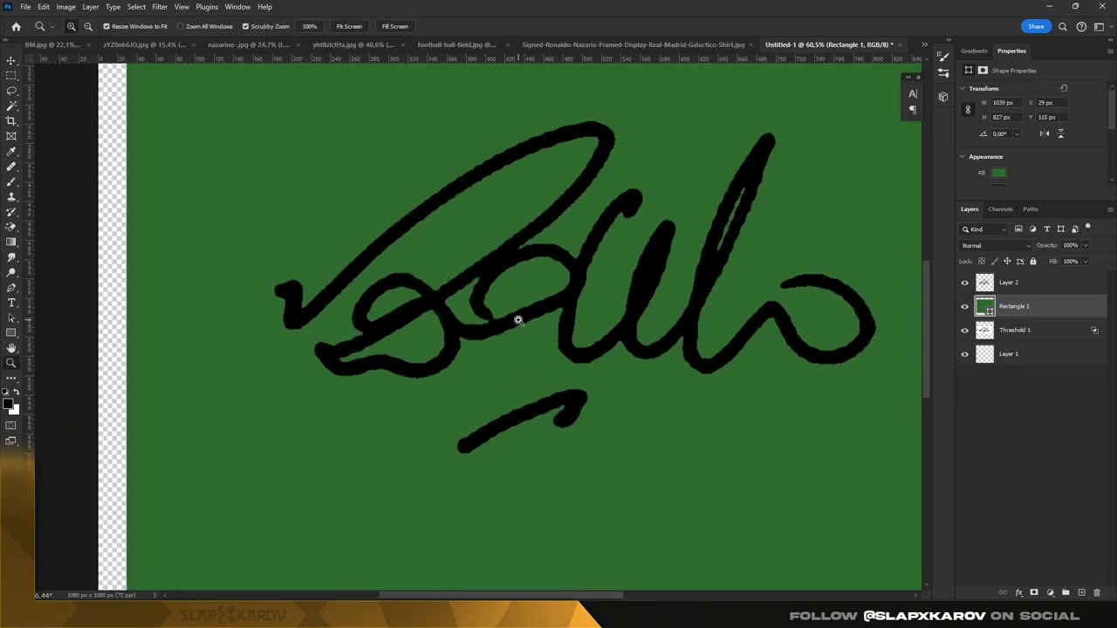
left_click(1013, 282)
right_click(1013, 280)
Step: Rename the signature layer to 'Sin' and convert it to a smart object
double_click(1009, 282)
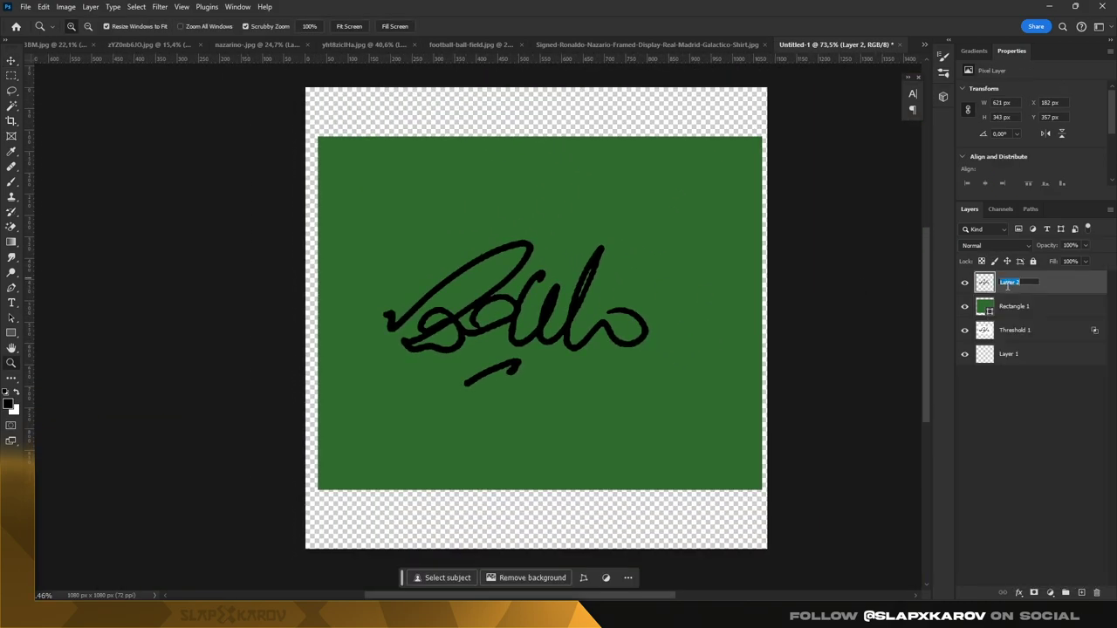
type("Sin")
key("Return")
right_click(1036, 277)
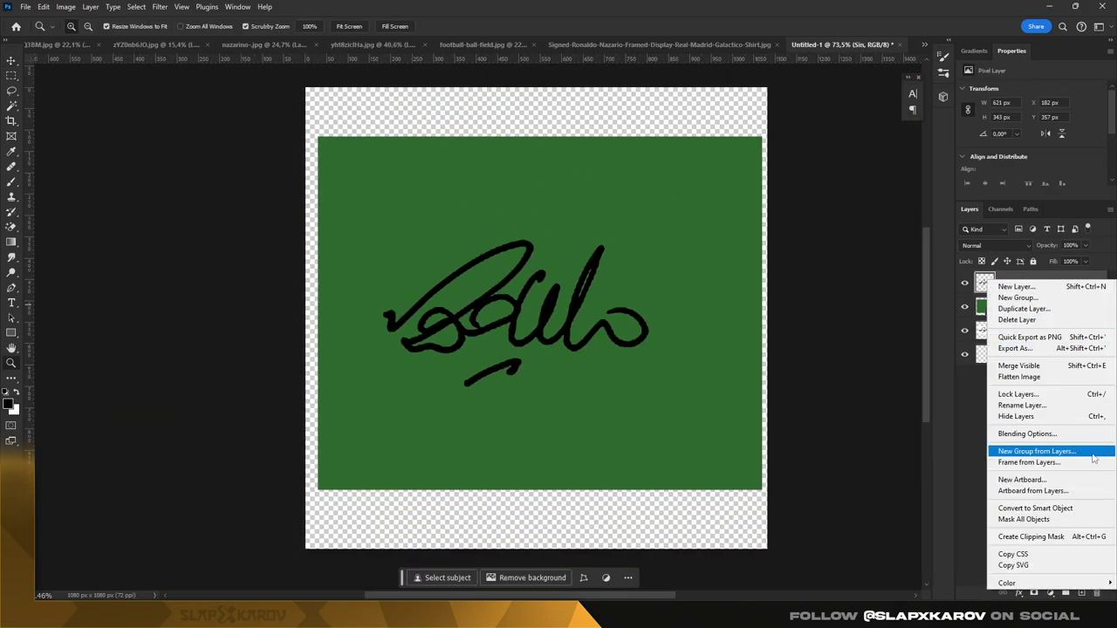
left_click(1066, 508)
Step: Delete the green Rectangle 1 and leftover Threshold 1 layers, keeping the signature document open
left_click(1012, 307)
key("Delete")
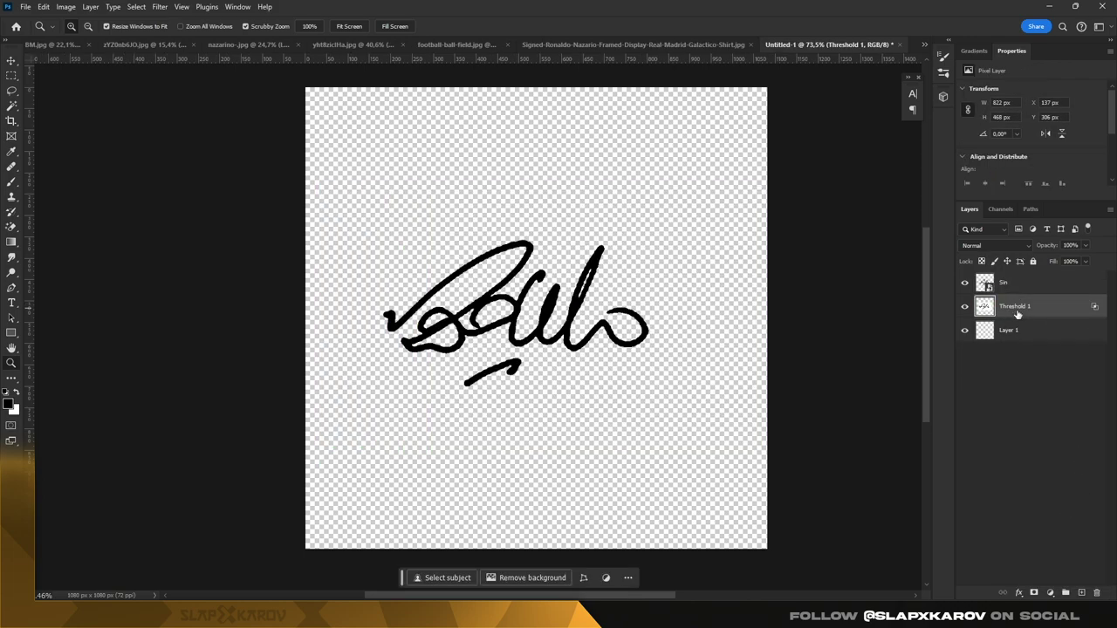
key("Delete")
left_click(900, 44)
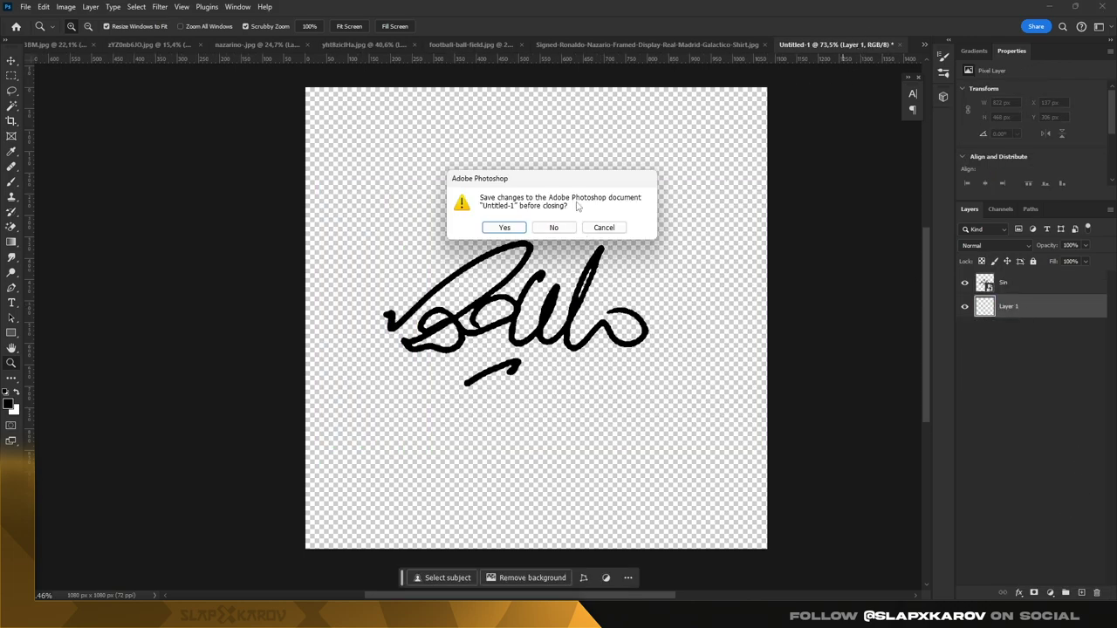
left_click(604, 226)
Step: Close the yellow-shirt, red-and-black and blue-striped kit reference images without saving
left_click(105, 45)
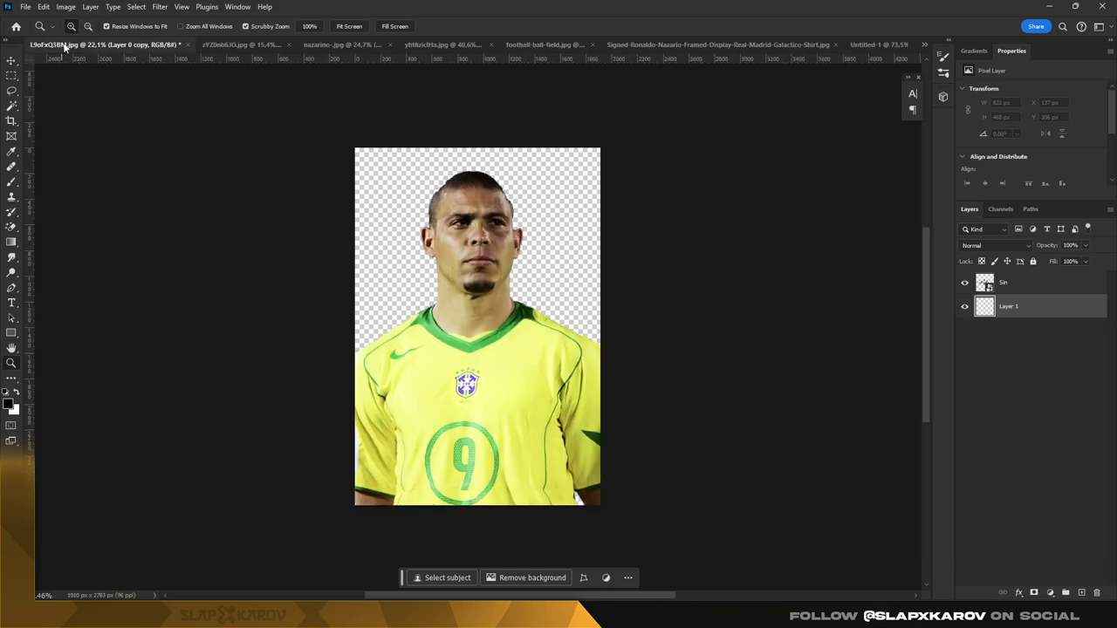
left_click(190, 45)
left_click(553, 229)
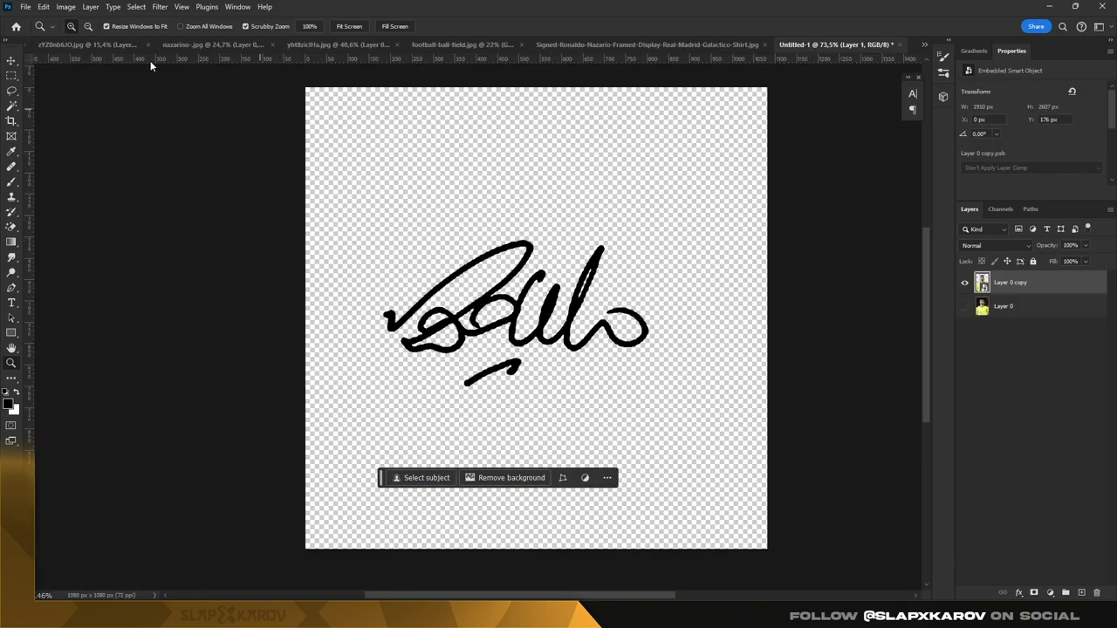
left_click(164, 47)
left_click(298, 44)
left_click(553, 228)
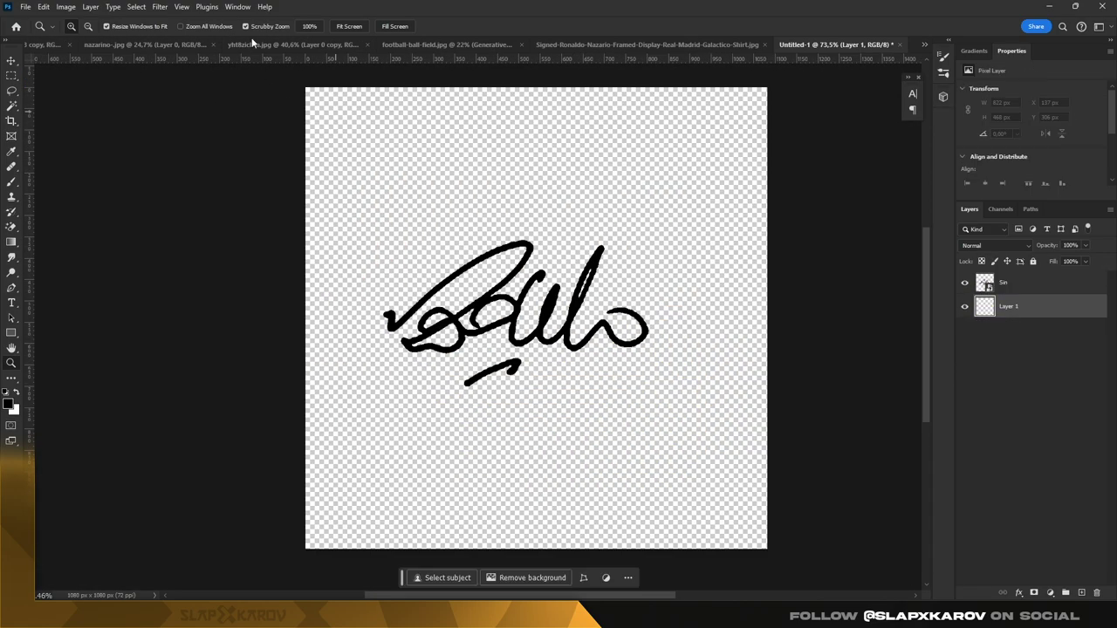
left_click(334, 48)
left_click(469, 44)
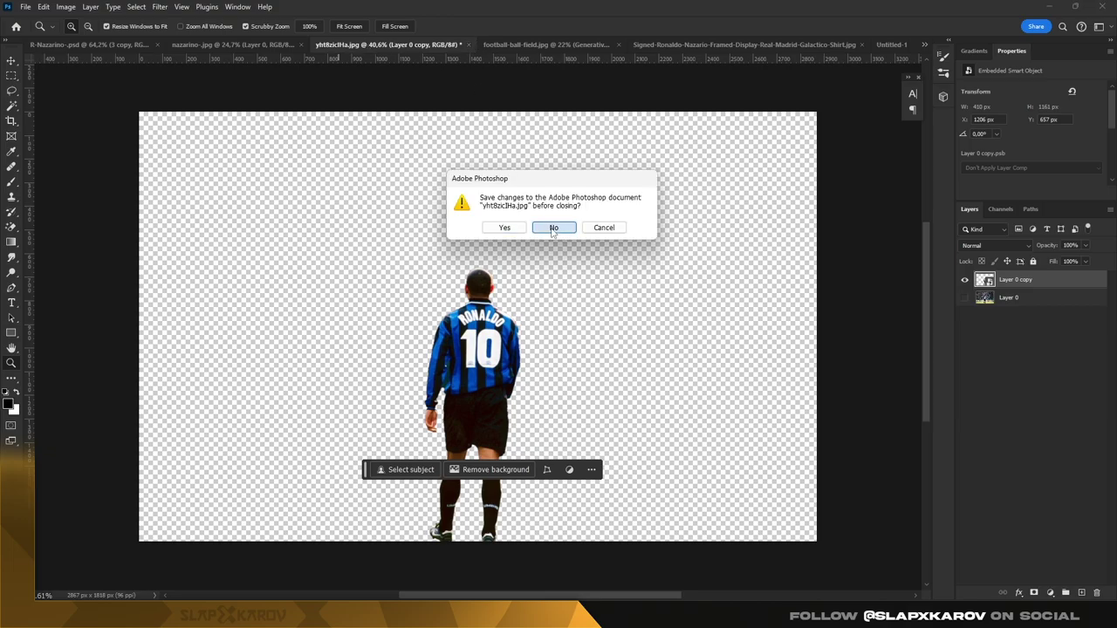
left_click(551, 227)
Step: Close the football field, signed shirt and white-kit images unsaved, returning to R-Nazarino-.psd
left_click(485, 45)
left_click(489, 44)
left_click(549, 227)
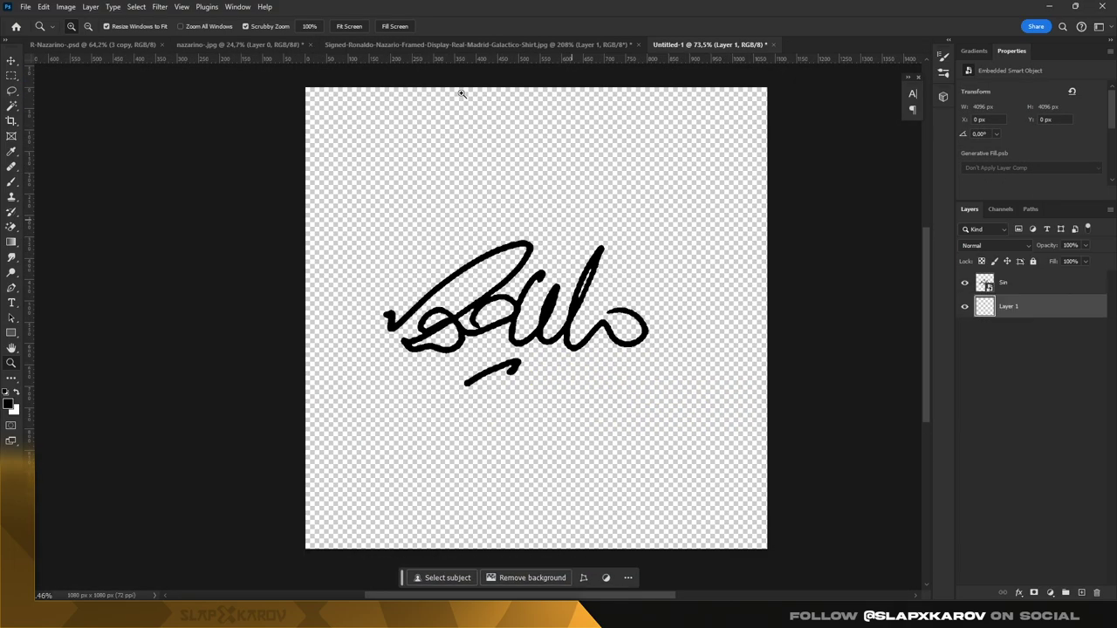
left_click(471, 45)
left_click(638, 45)
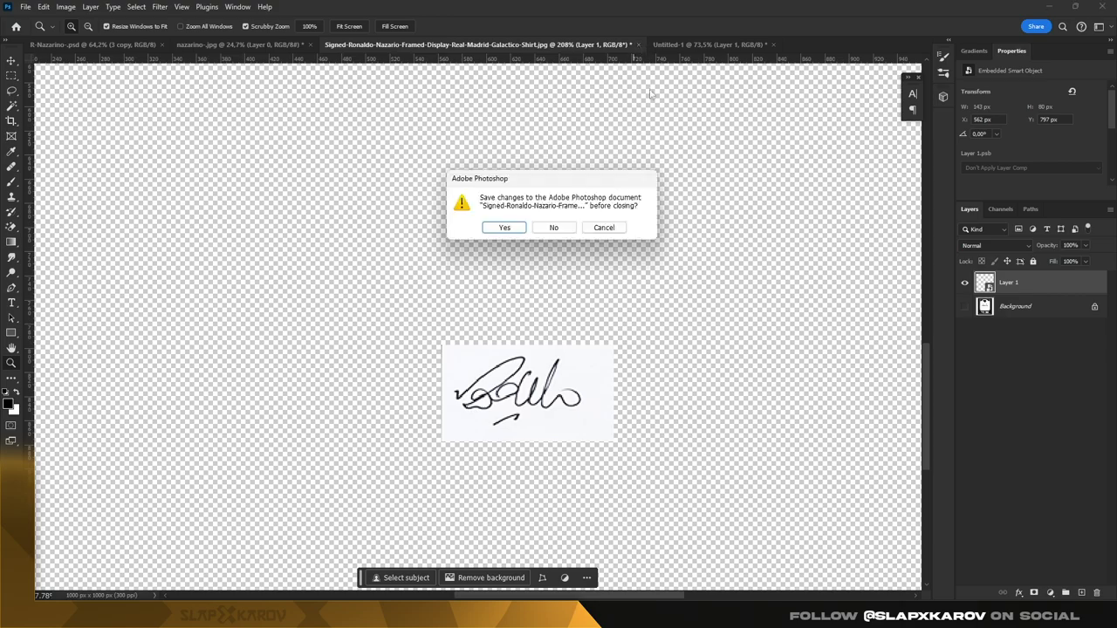
left_click(561, 232)
left_click(247, 44)
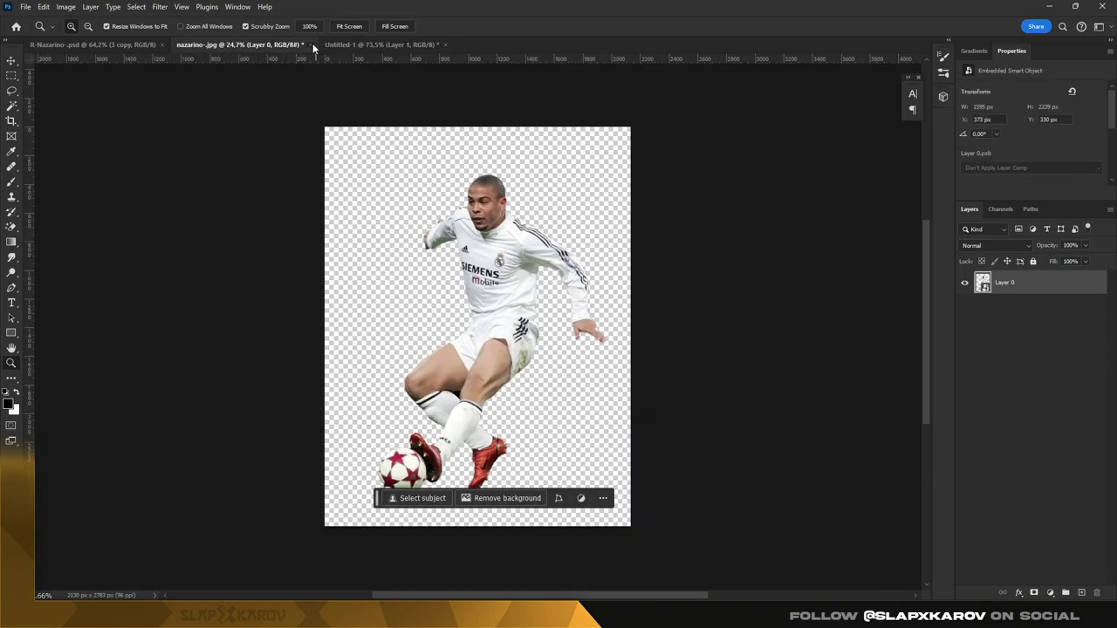
left_click(311, 44)
left_click(553, 227)
left_click(92, 45)
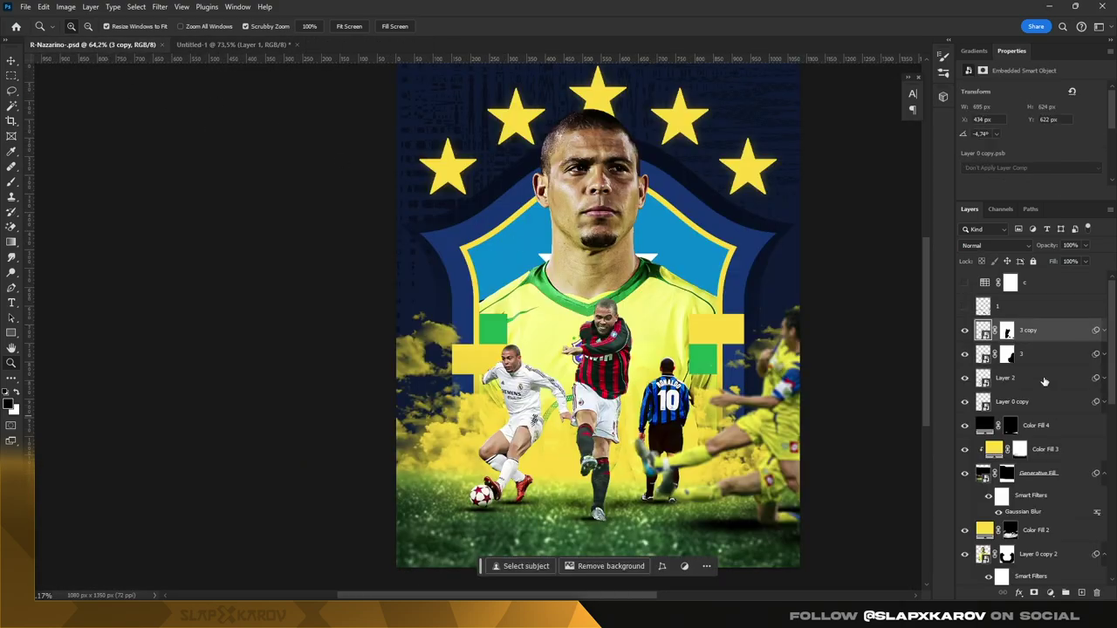
Step: Drag the Sin layer into the poster, shrink it and position it over the shirt's upper right
left_click(1049, 291)
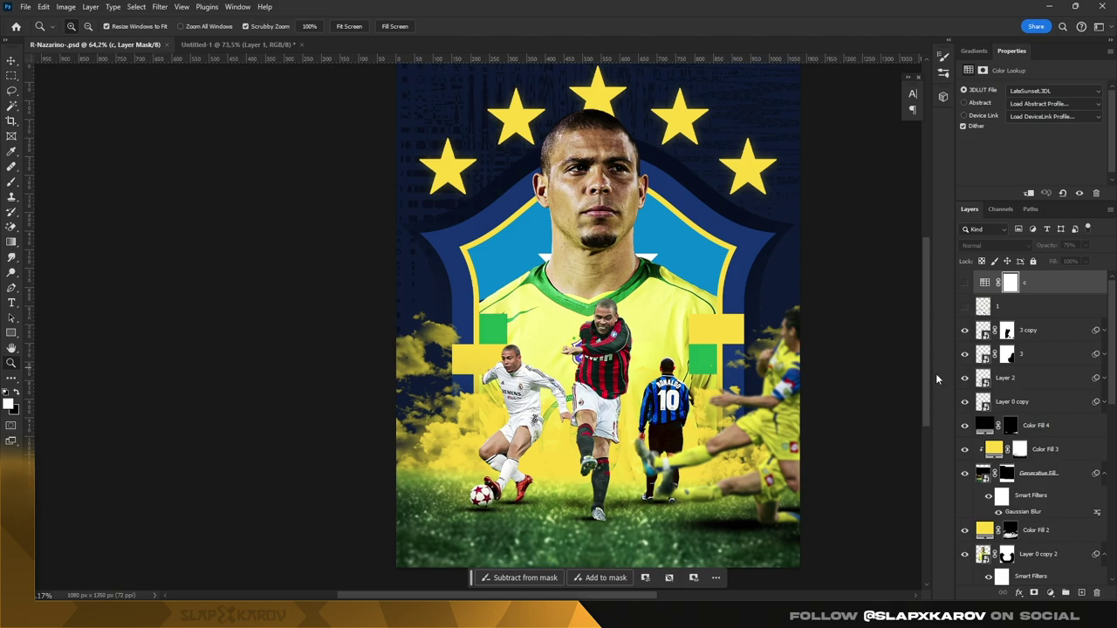
left_click_drag(935, 373, 1040, 314)
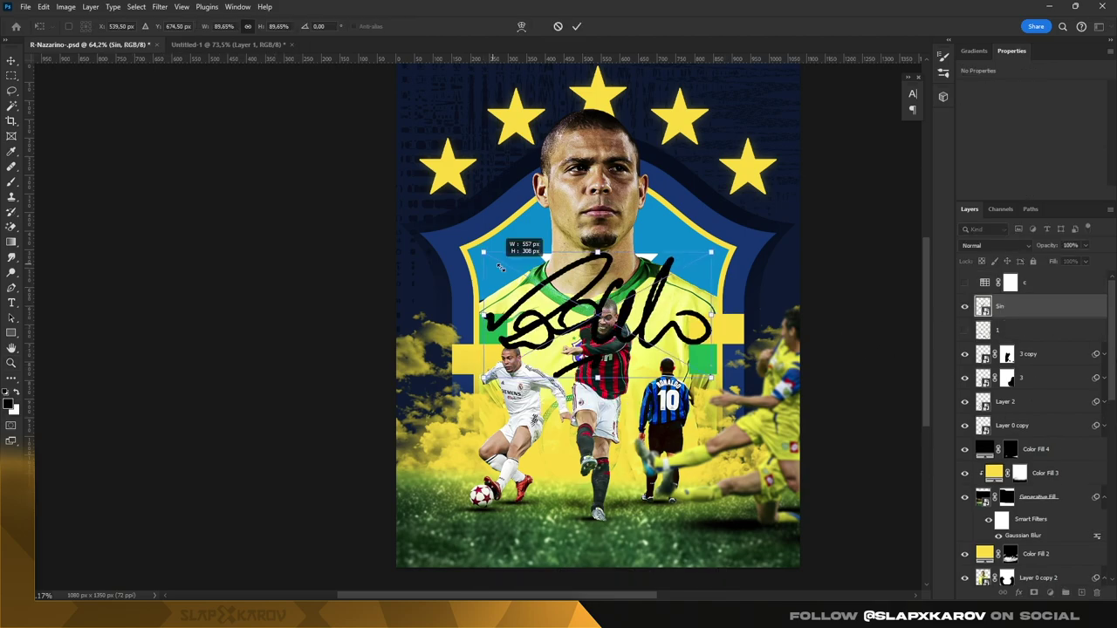
mouse_move(713, 380)
left_mouse_down()
mouse_move(628, 336)
mouse_move(698, 288)
left_mouse_up()
mouse_move(751, 262)
left_mouse_down()
mouse_move(772, 267)
mouse_move(731, 306)
left_mouse_up()
key("Return")
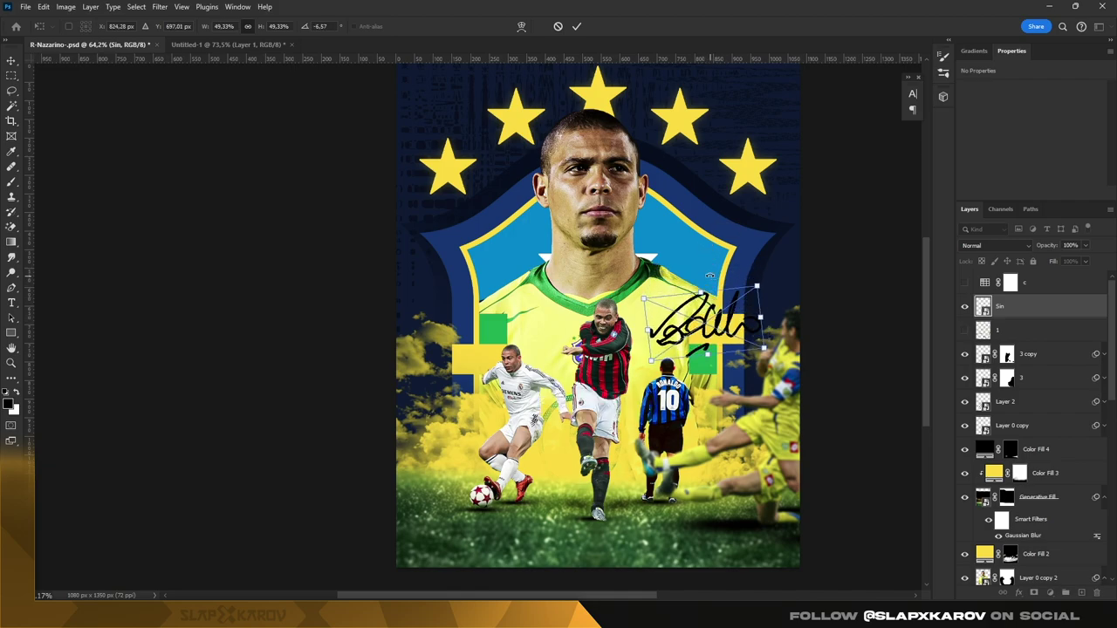
Step: Turn the signature white with a Color Overlay layer style and zoom in to inspect it
double_click(1086, 312)
left_click(696, 350)
left_click(937, 237)
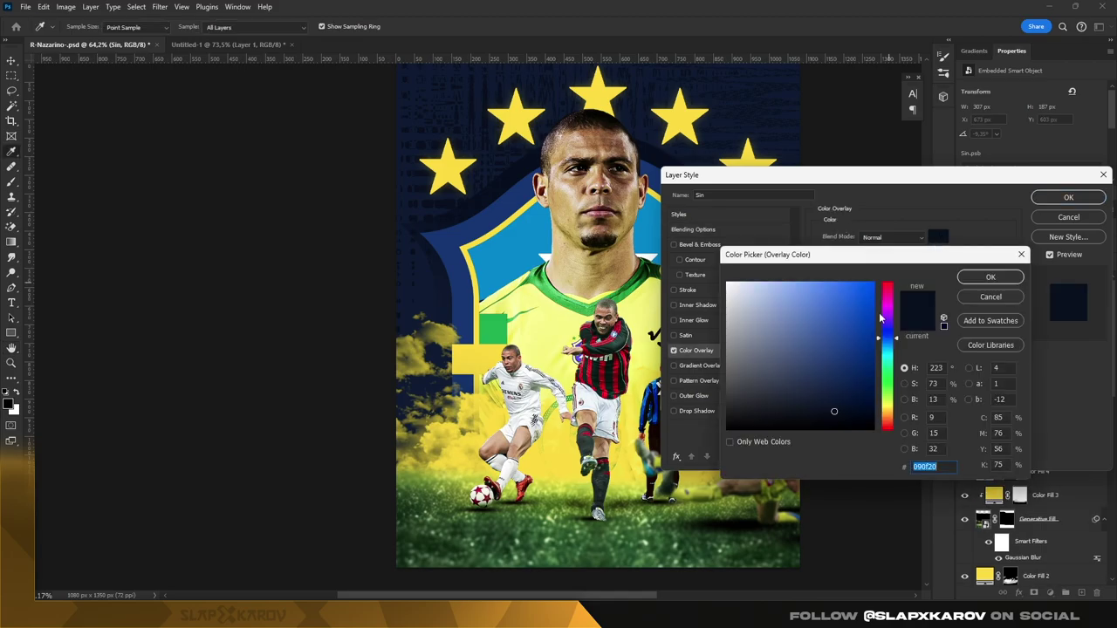
left_click(727, 284)
left_click(991, 277)
left_click(1068, 197)
key("z")
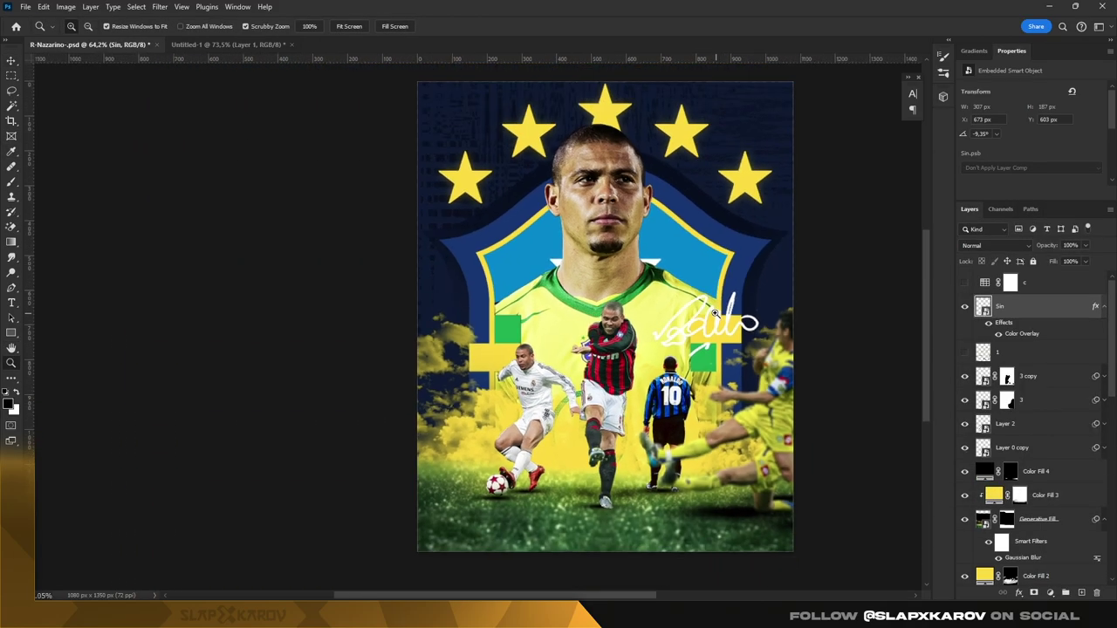
left_click_drag(741, 305, 714, 299)
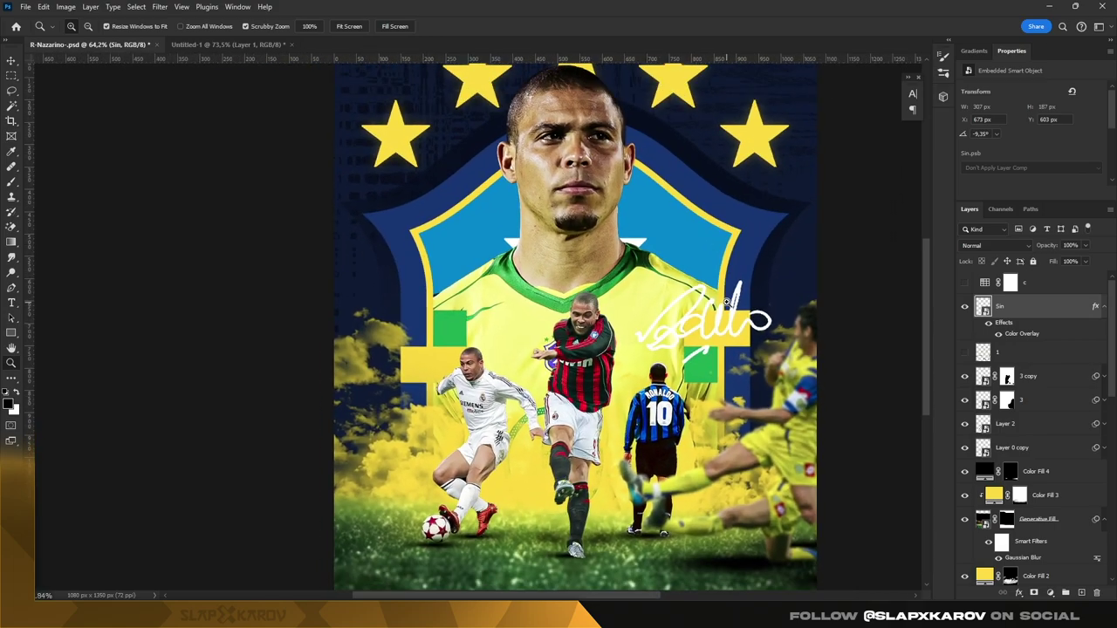
Step: Add a black Solid Color fill layer above Layer 0 copy 2 at 40% opacity
scroll(1030, 437, "down", 5)
left_click(1030, 397)
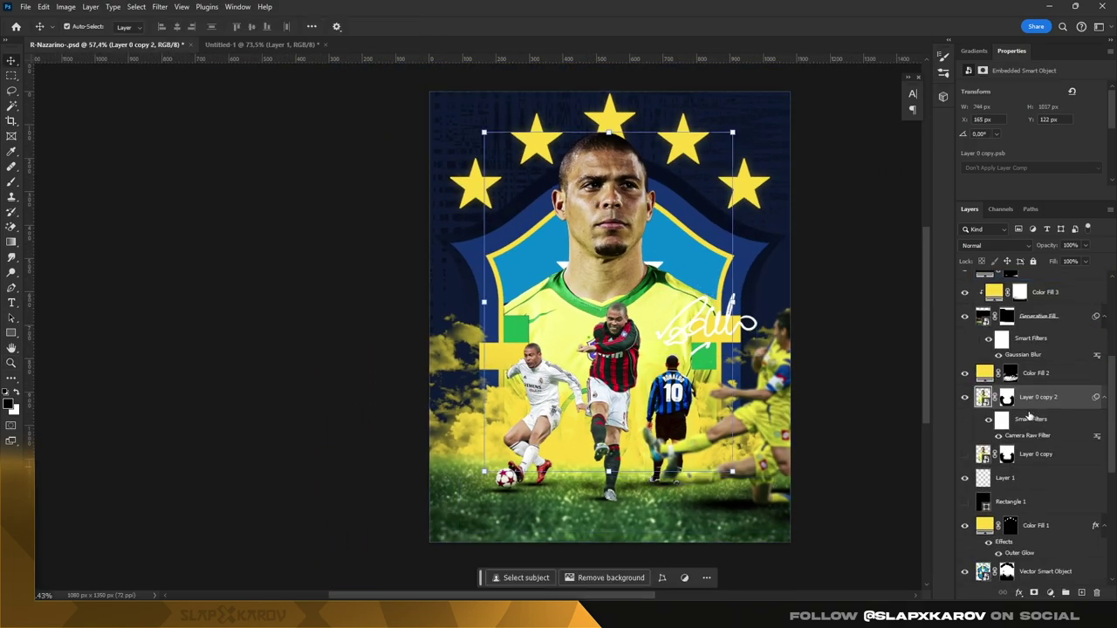
key("v")
left_click(1050, 593)
left_click(1047, 390)
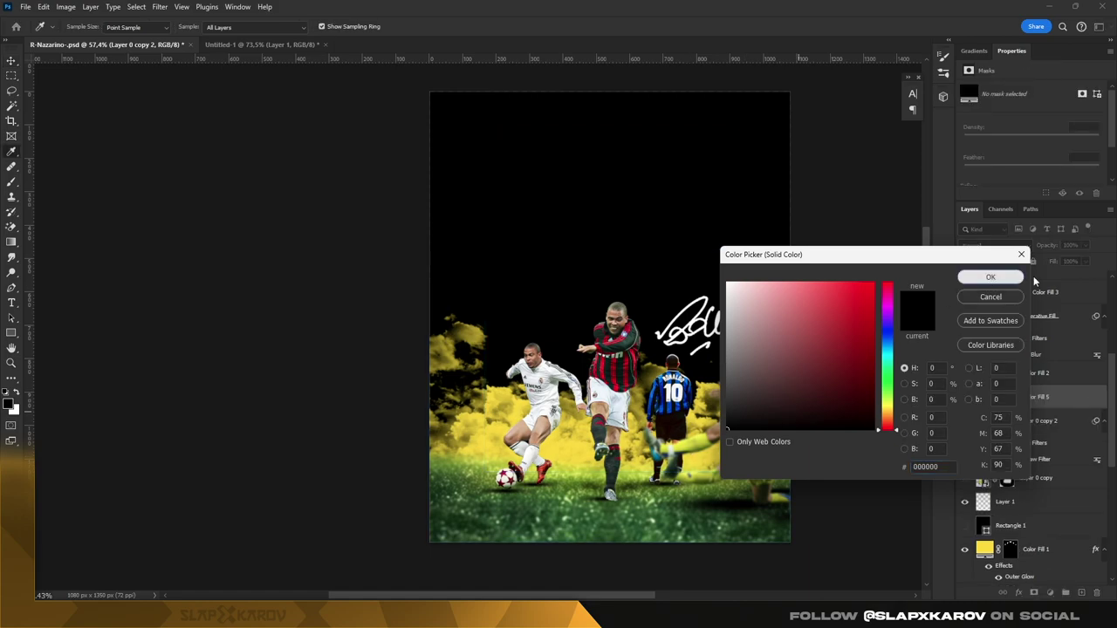
left_click(992, 273)
type("40")
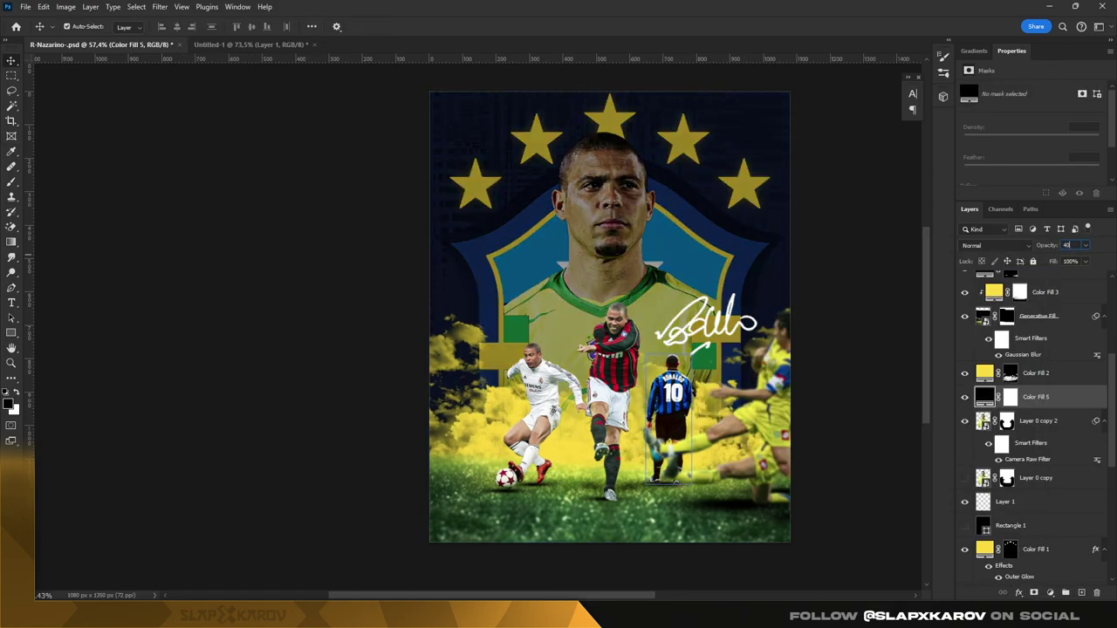
key("Return")
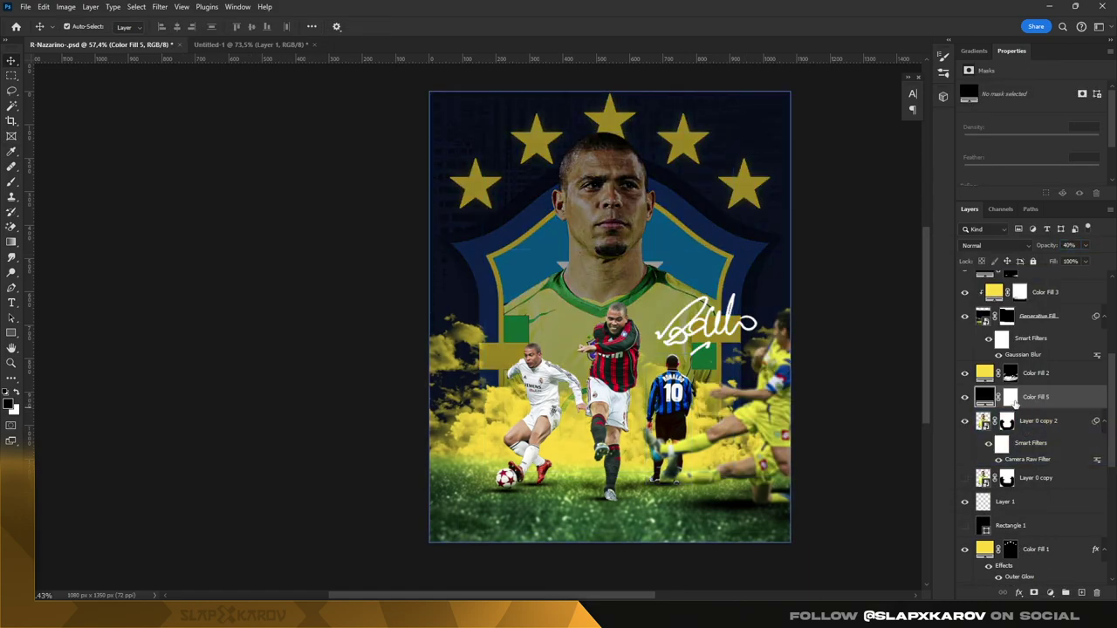
Step: Invert the fill's mask and load Layer 0 copy 2's mask outline as a selection
left_click(1011, 398)
key("ctrl+i")
left_click(1008, 421, "ctrl")
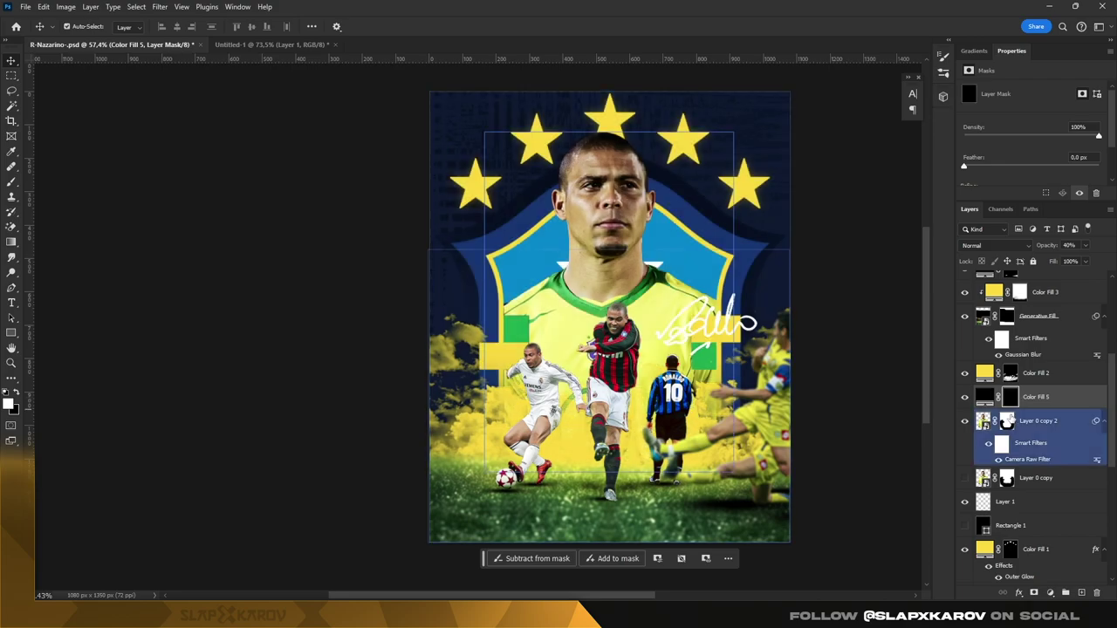
key("z")
left_click(568, 204)
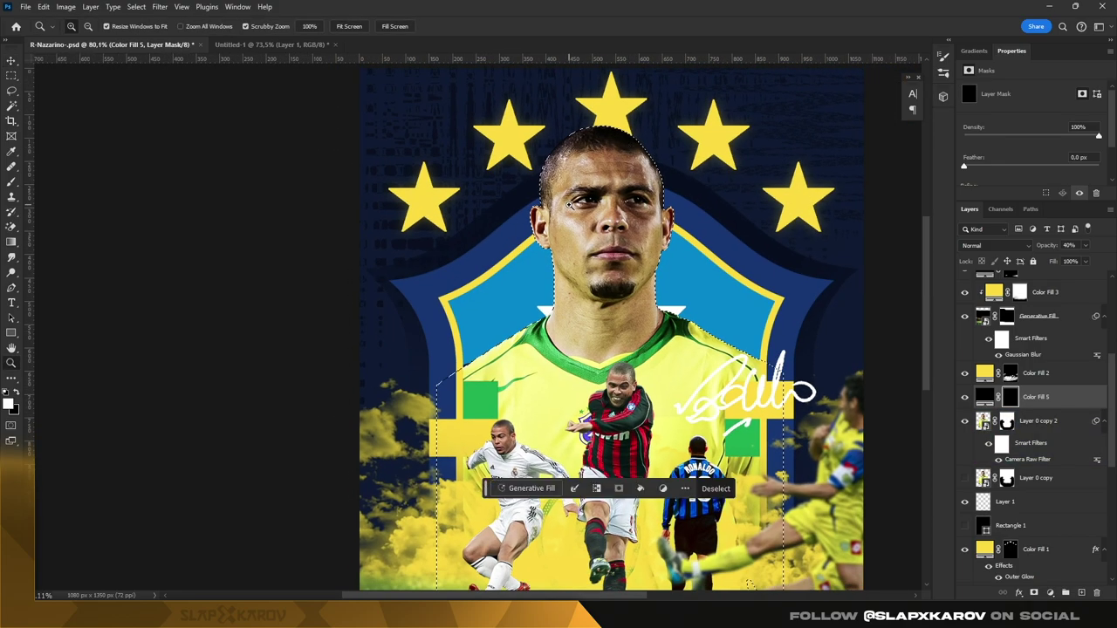
Step: Paint the fill mask with a 133 px brush over chest, neck and face, then erase the face wash
left_click(11, 182)
right_click(668, 212)
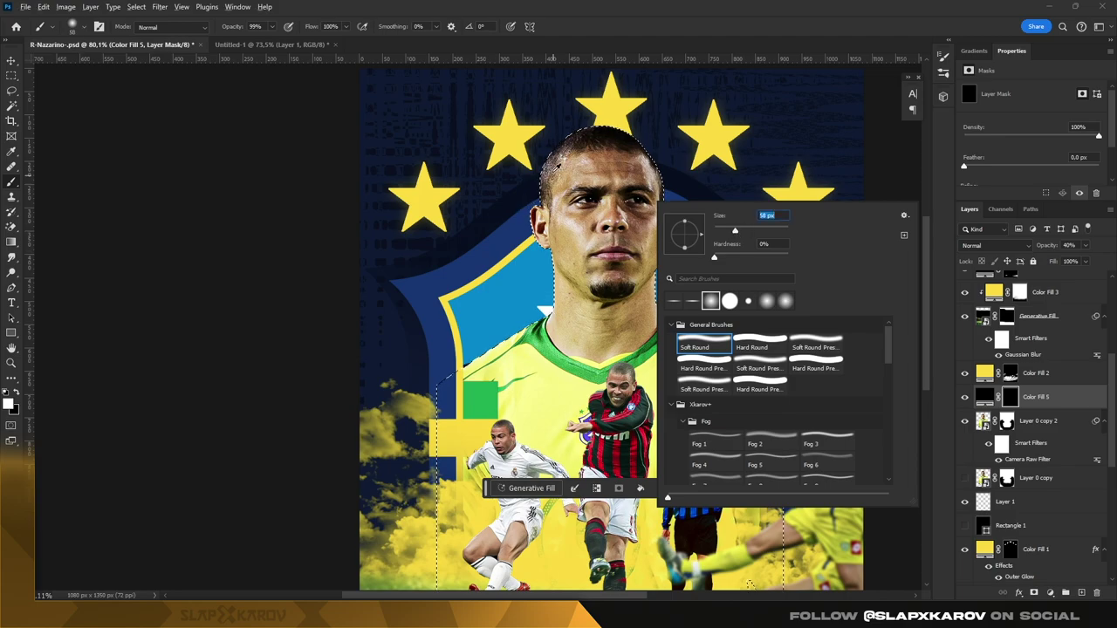
type("133")
key("Return")
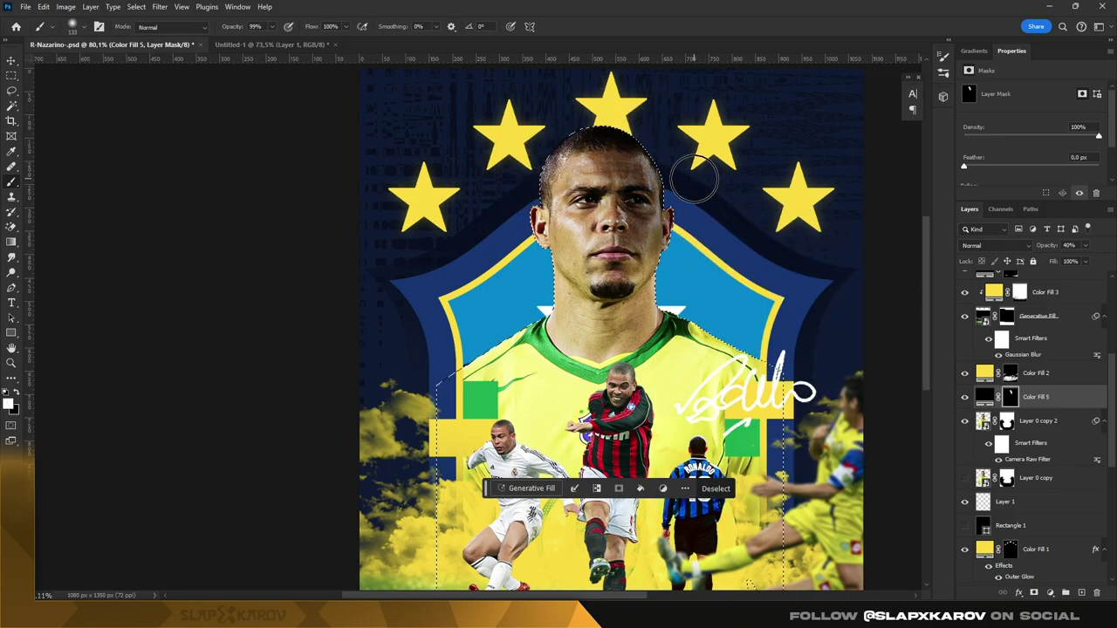
scroll(685, 196, "down", 1)
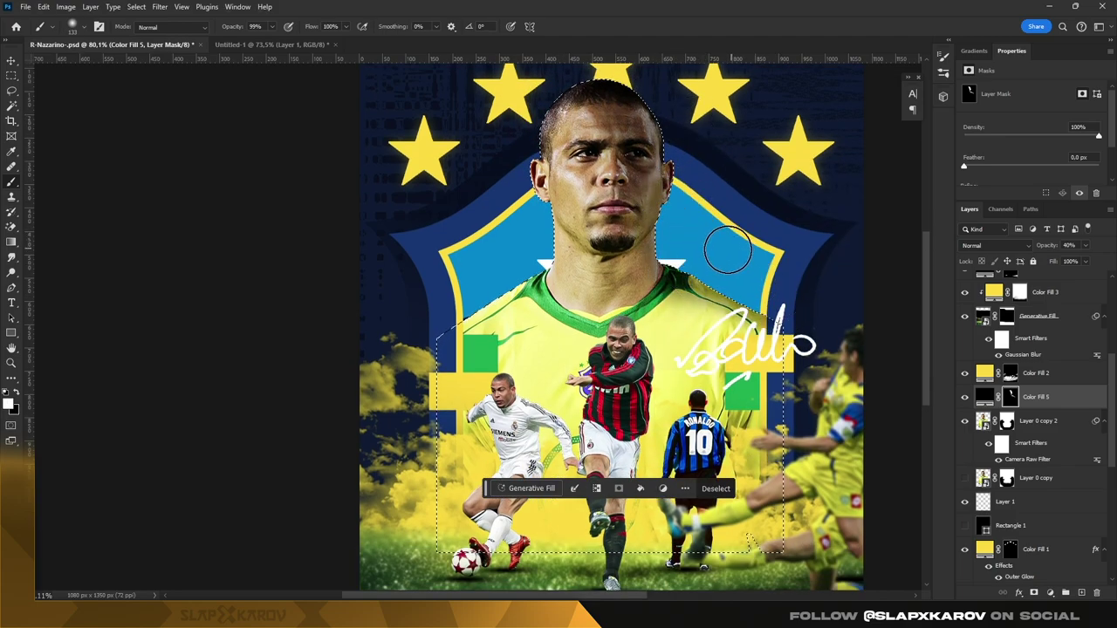
mouse_move(572, 278)
left_mouse_down()
mouse_move(598, 262)
mouse_move(529, 367)
mouse_move(569, 301)
left_mouse_up()
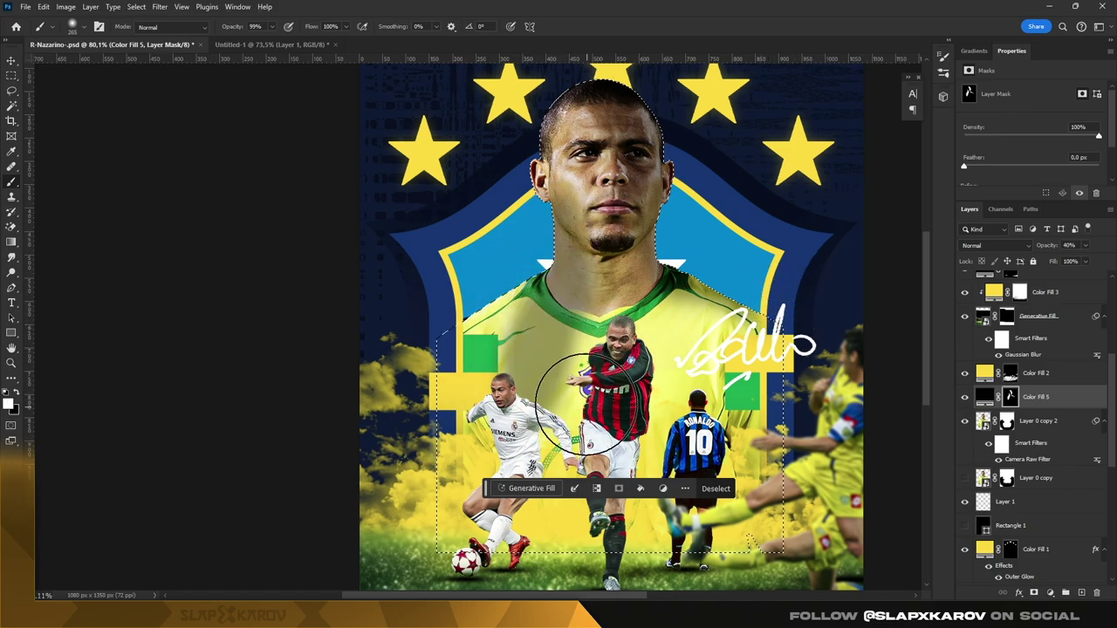
key("]")
key("]")
key("]")
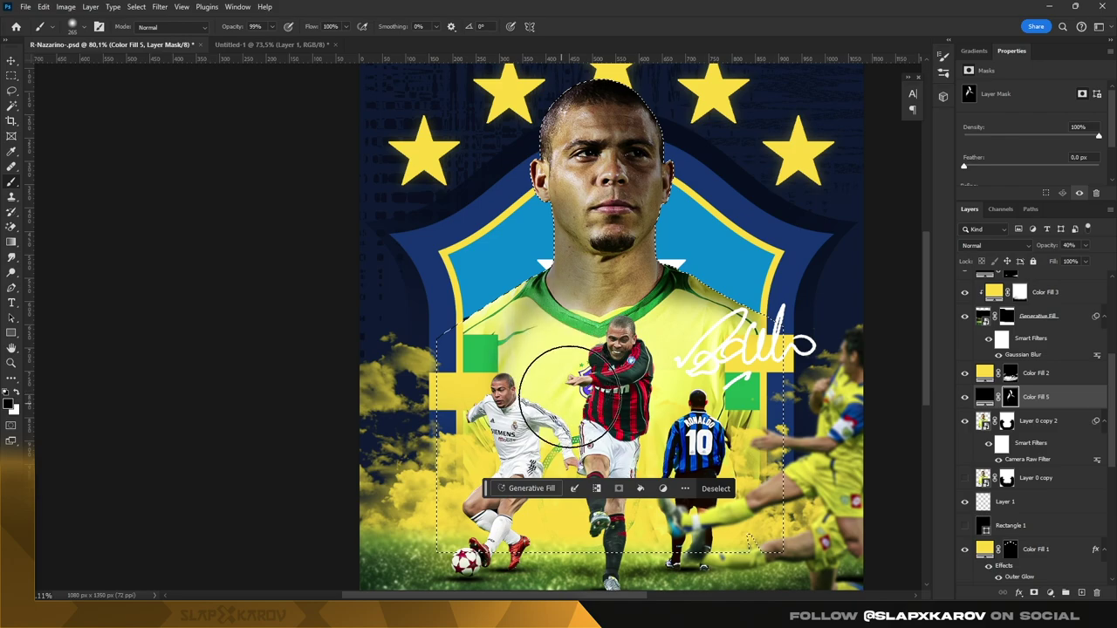
scroll(567, 393, "up", 1)
mouse_move(586, 170)
left_mouse_down()
mouse_move(611, 201)
mouse_move(598, 253)
mouse_move(611, 288)
left_mouse_up()
key("x")
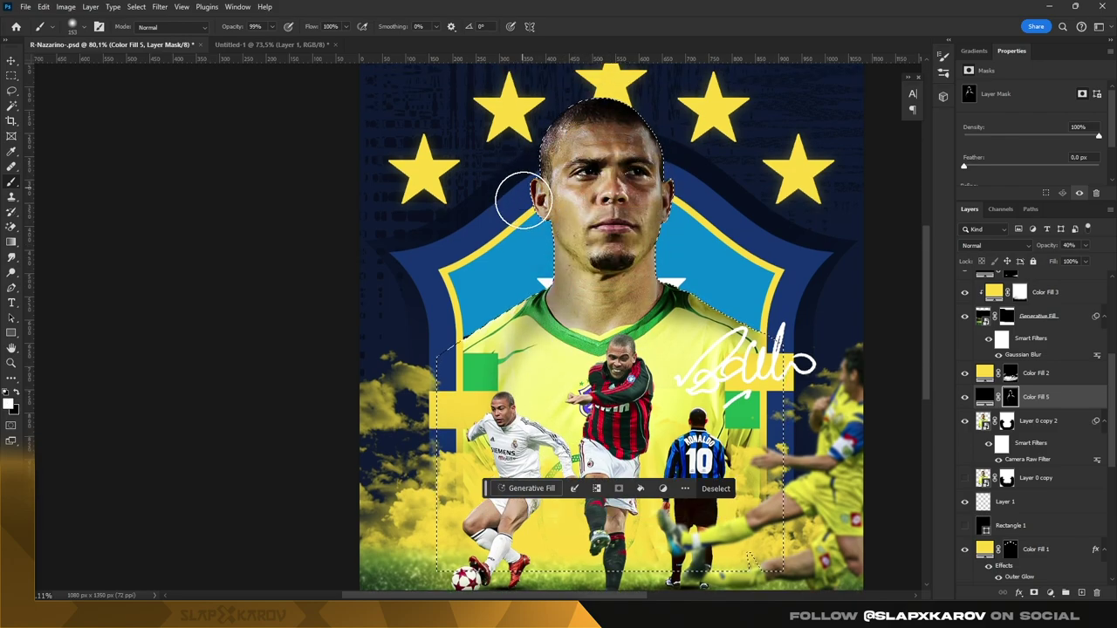
left_click_drag(563, 194, 521, 155)
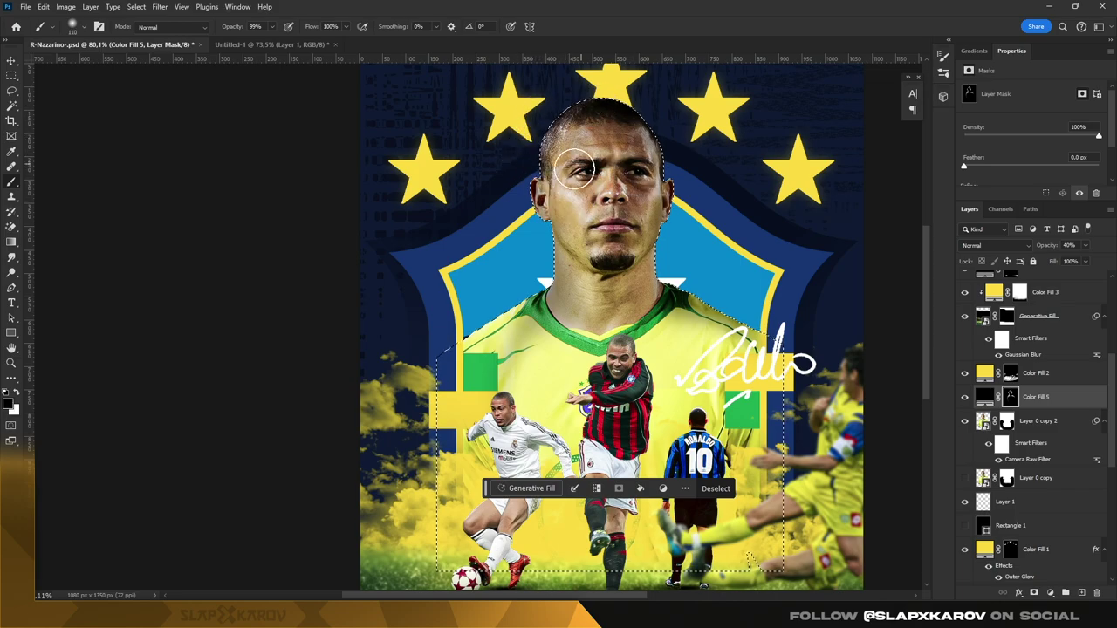
Step: Review the shaded portrait and clear the selection
scroll(672, 244, "down", 1)
scroll(672, 244, "down", 2)
scroll(670, 253, "up", 2)
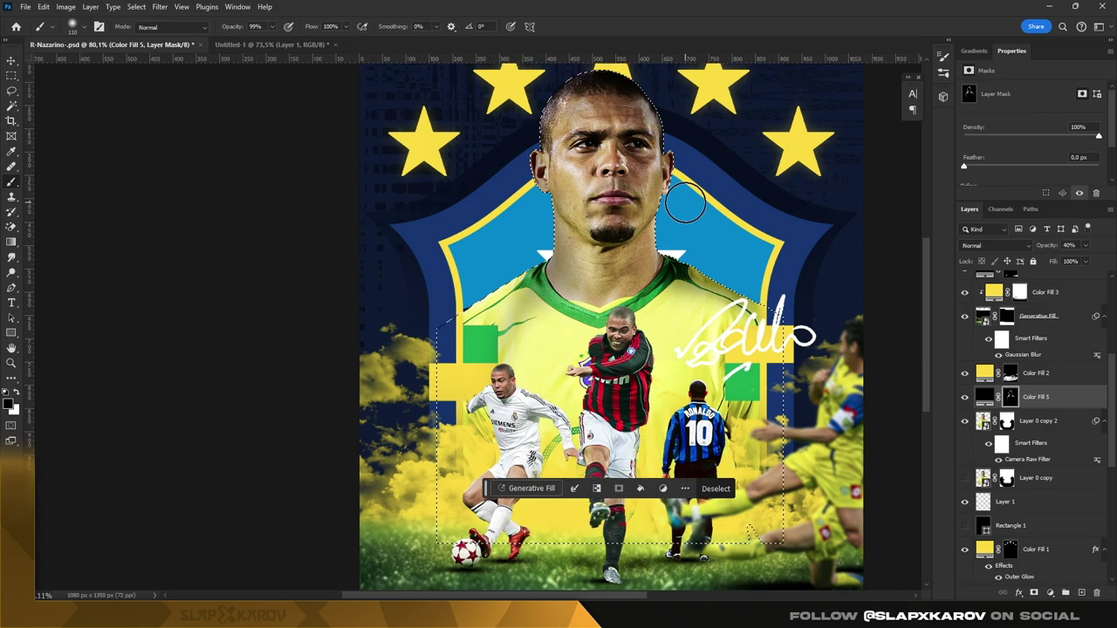
scroll(665, 259, "up", 1)
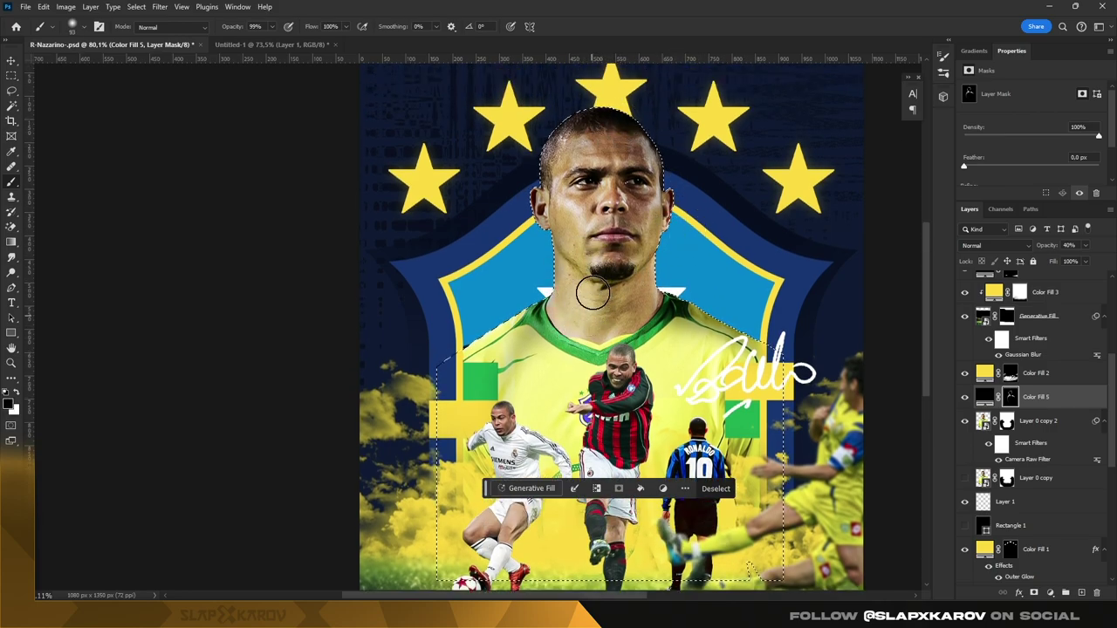
scroll(585, 322, "down", 4)
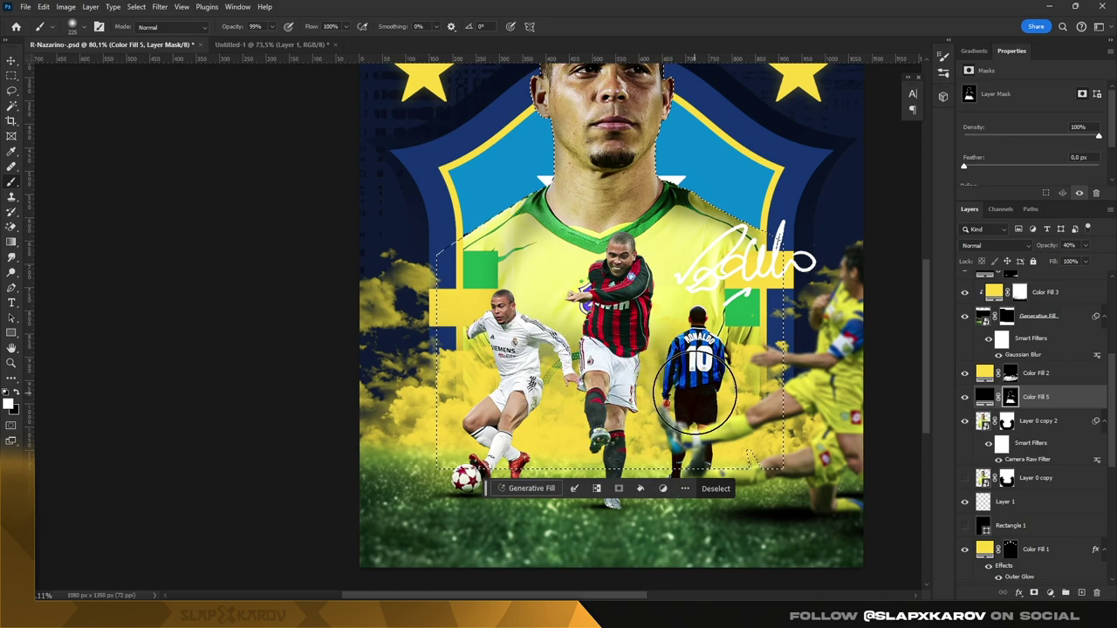
scroll(659, 162, "down", 3)
scroll(659, 161, "up", 1)
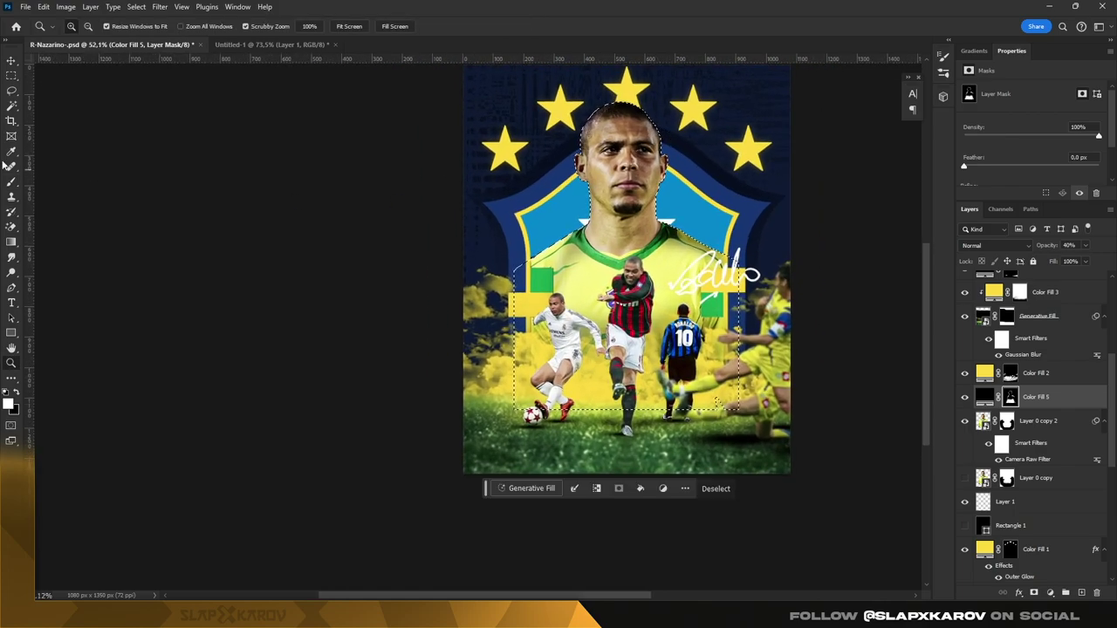
key("m")
key("ctrl+d")
key("z")
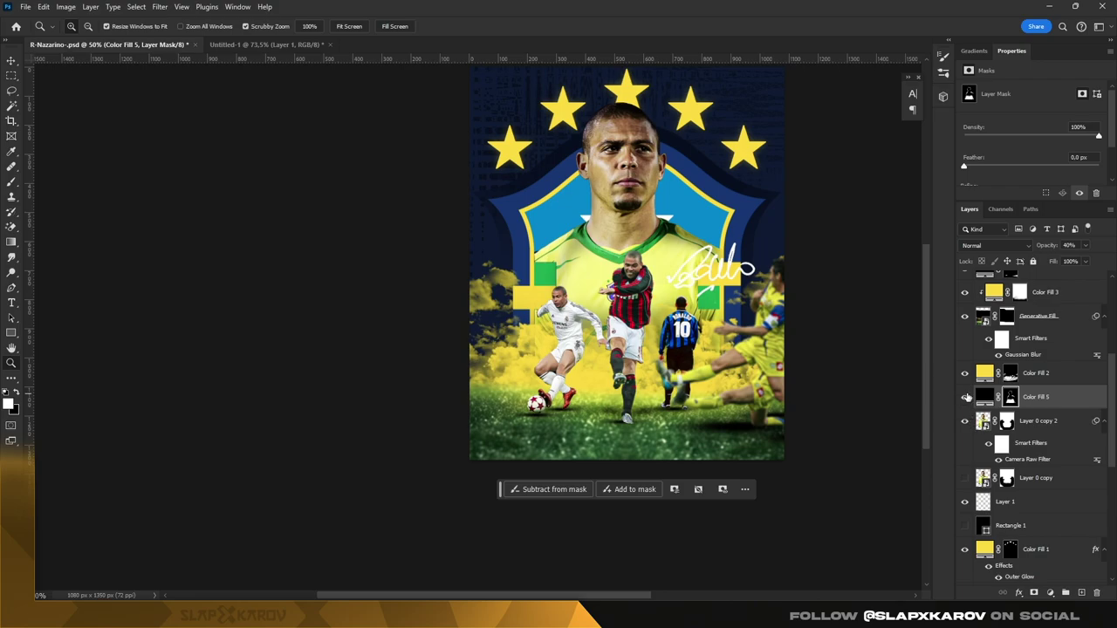
scroll(666, 153, "up", 1)
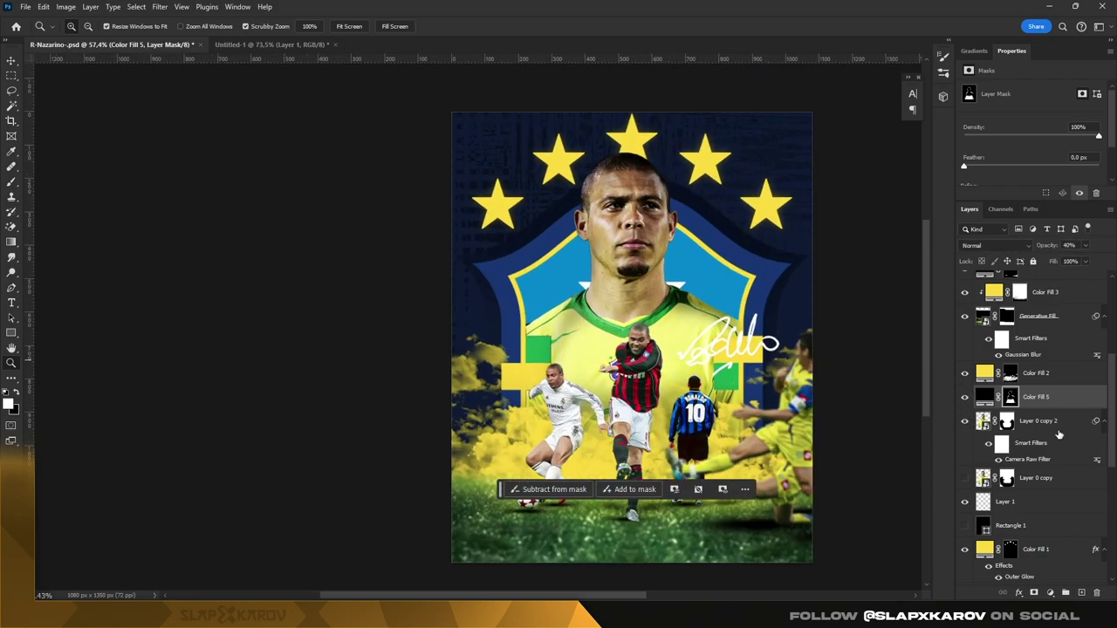
Step: Duplicate Layer 0 copy 2 above the black fill and merge it into pixel layer Layer 3
left_click(1052, 422)
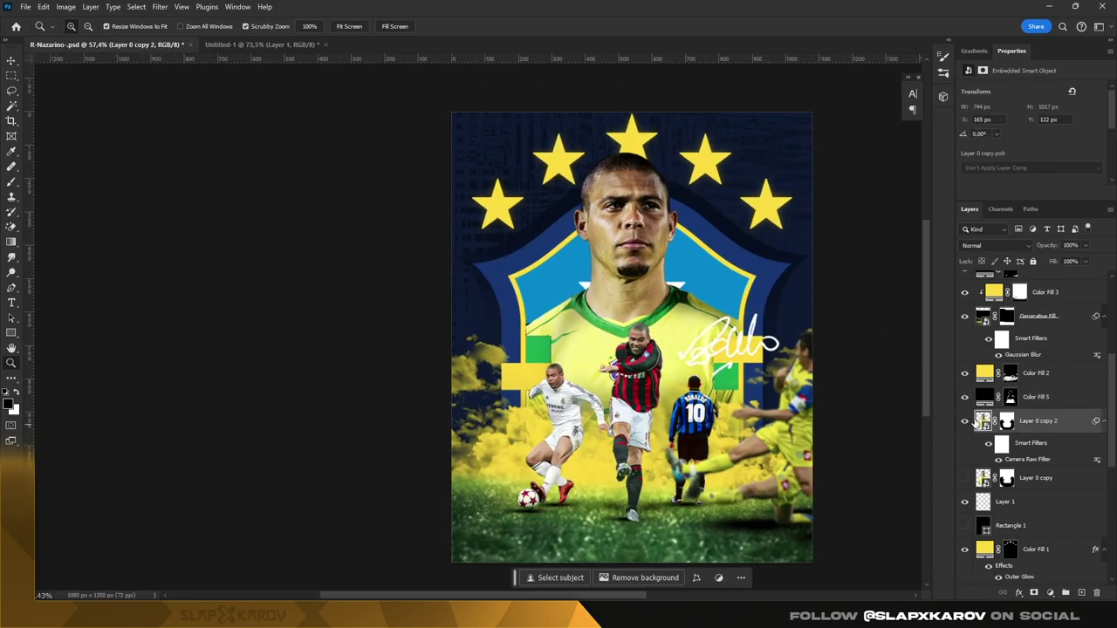
left_click(965, 421)
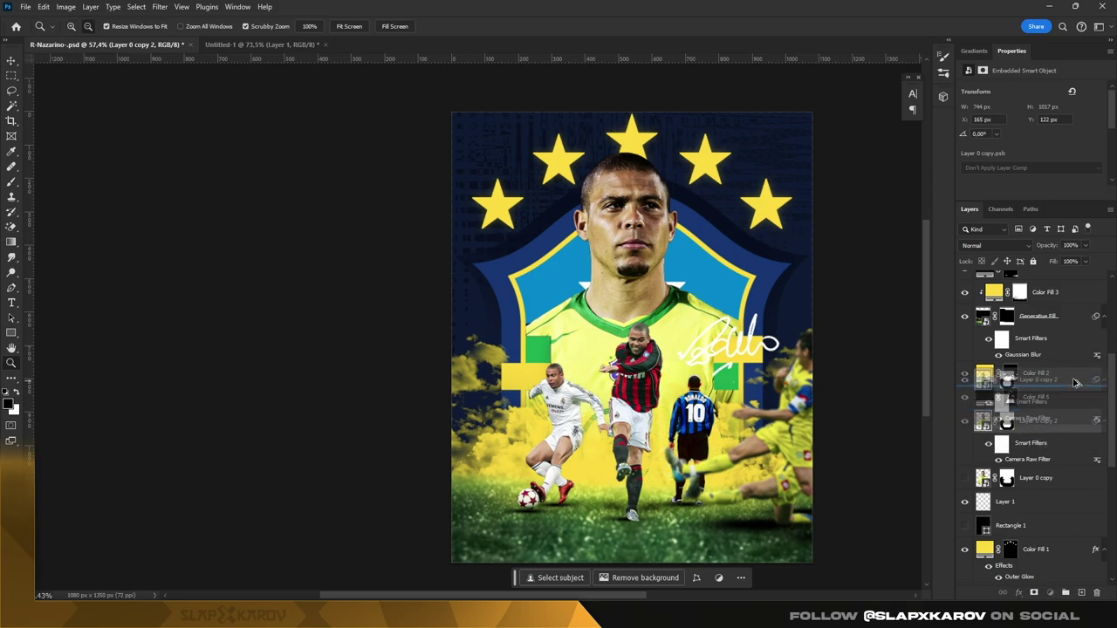
left_click_drag(1063, 424, 1056, 398, "alt")
left_click(1078, 595, "ctrl")
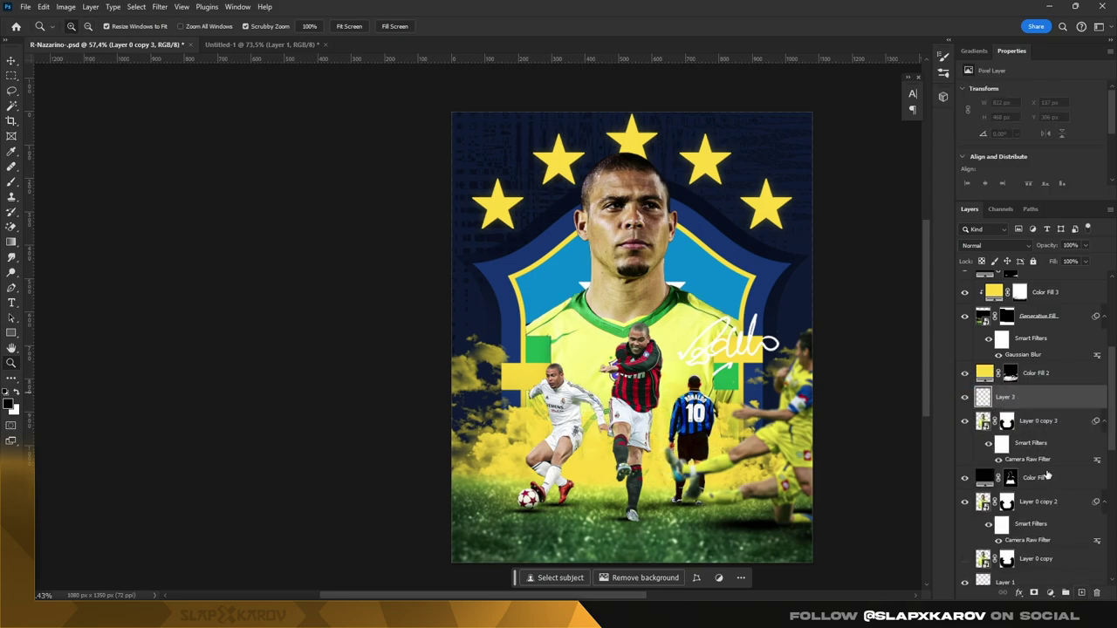
key("ctrl+e")
left_click(983, 397, "ctrl")
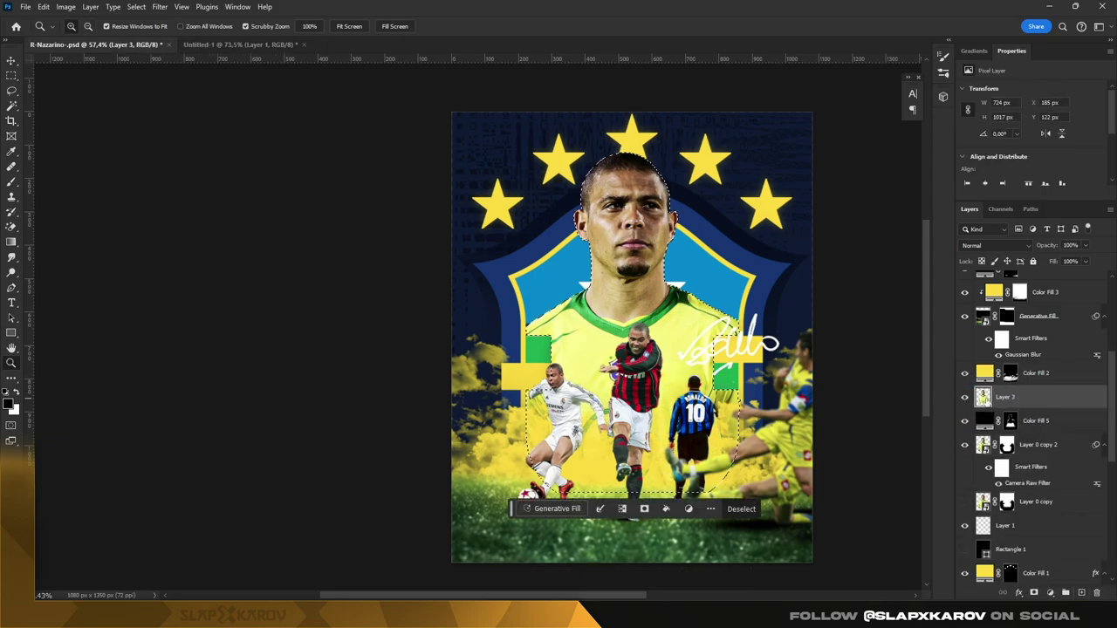
left_click(12, 76)
key("ctrl+d")
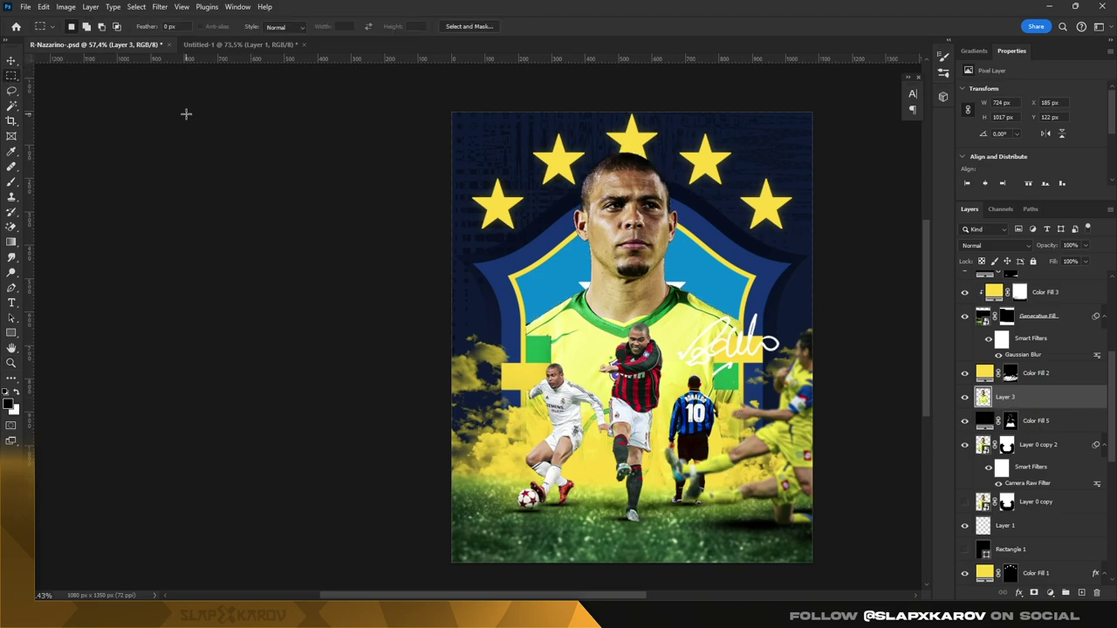
Step: Add an Inner Glow effect to Layer 3 with a yellow glow colour
double_click(1074, 403)
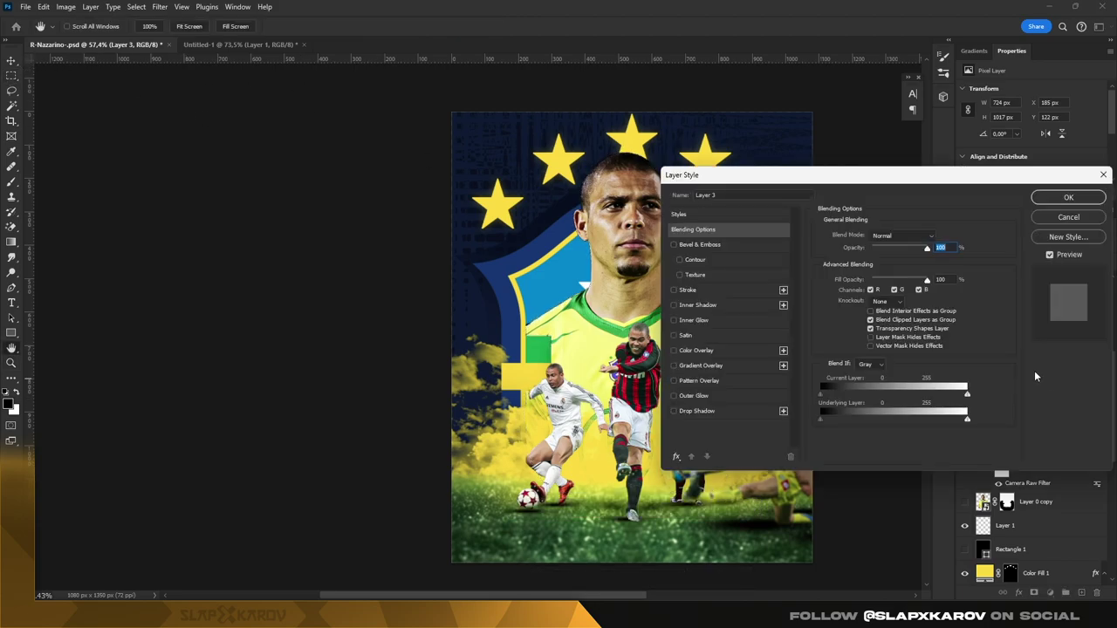
left_click(673, 320)
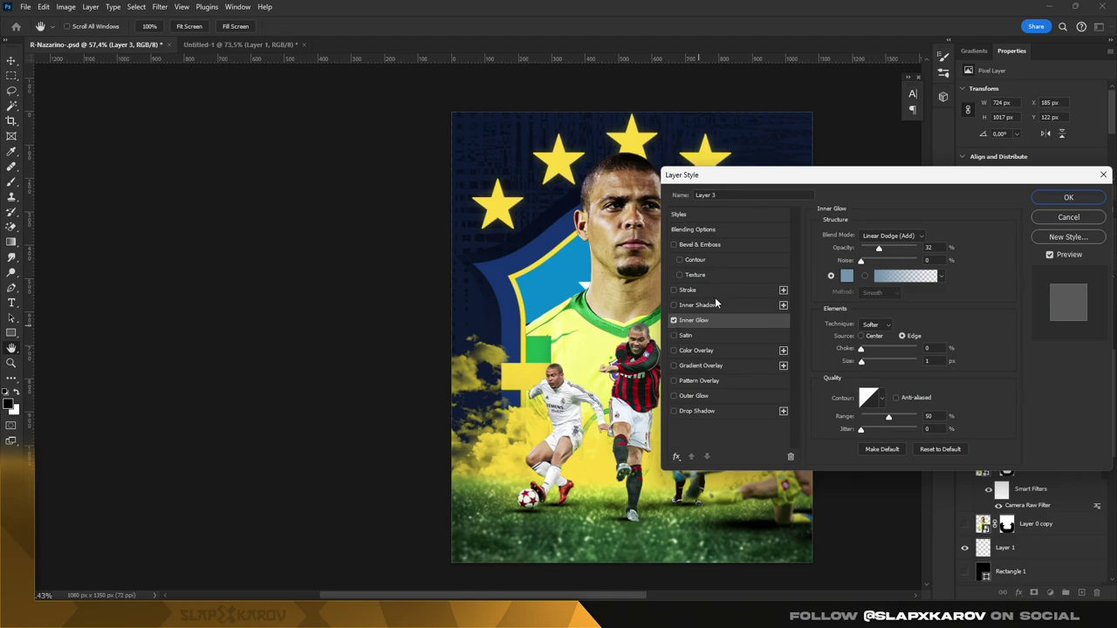
left_click(889, 236)
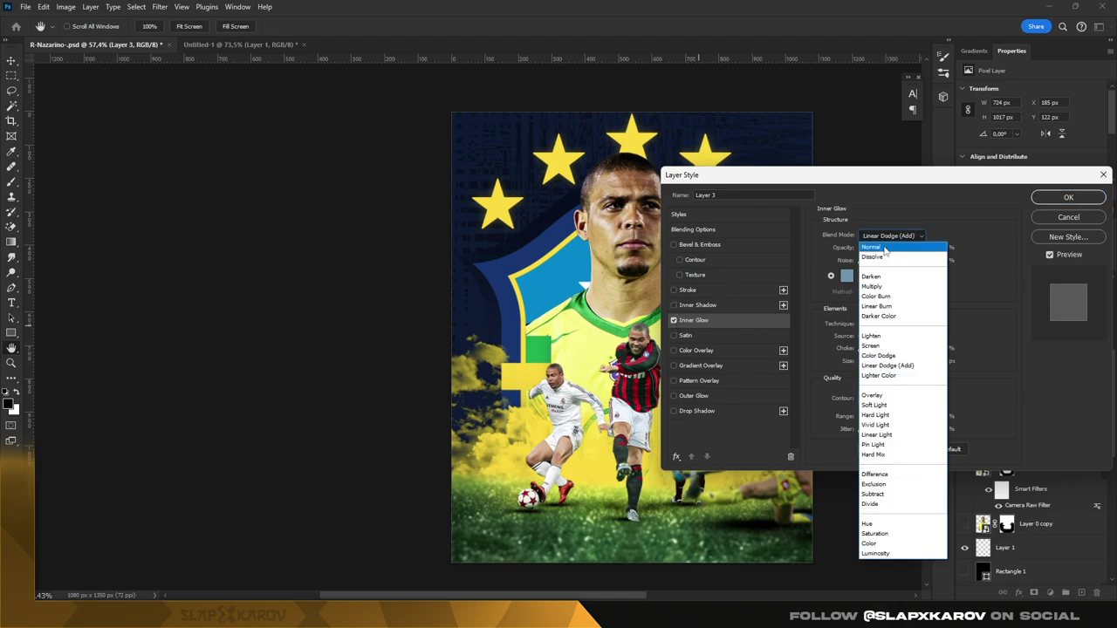
left_click(886, 250)
left_click(846, 276)
left_click(878, 434)
left_click(987, 280)
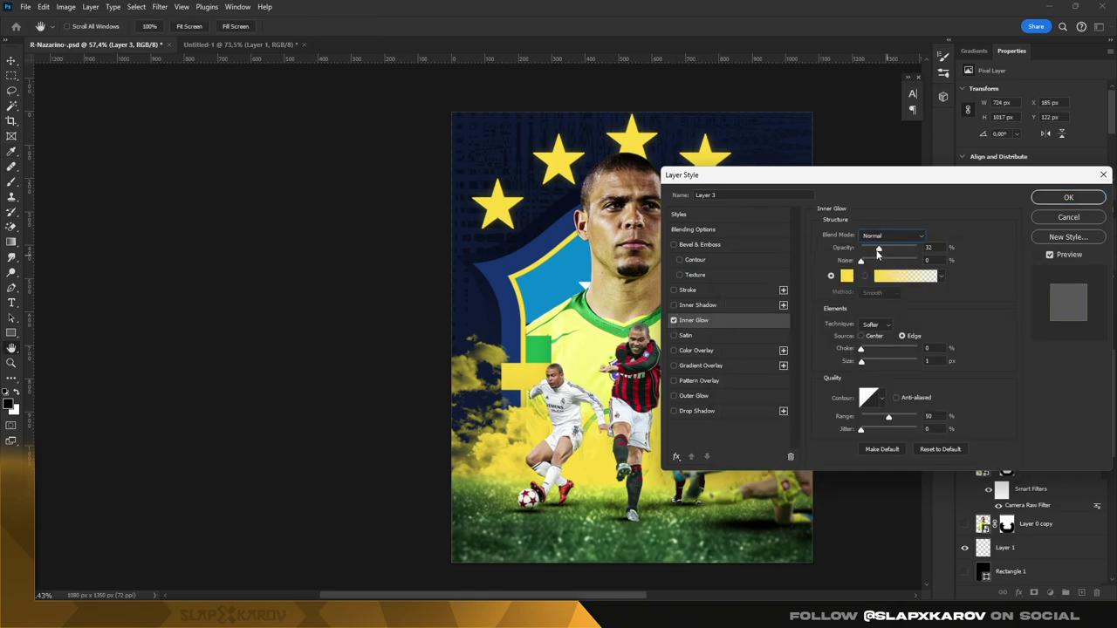
Step: Tune the glow's size, range and 7% choke, using Linear Dodge (Add) blending
left_click_drag(864, 366, 877, 368)
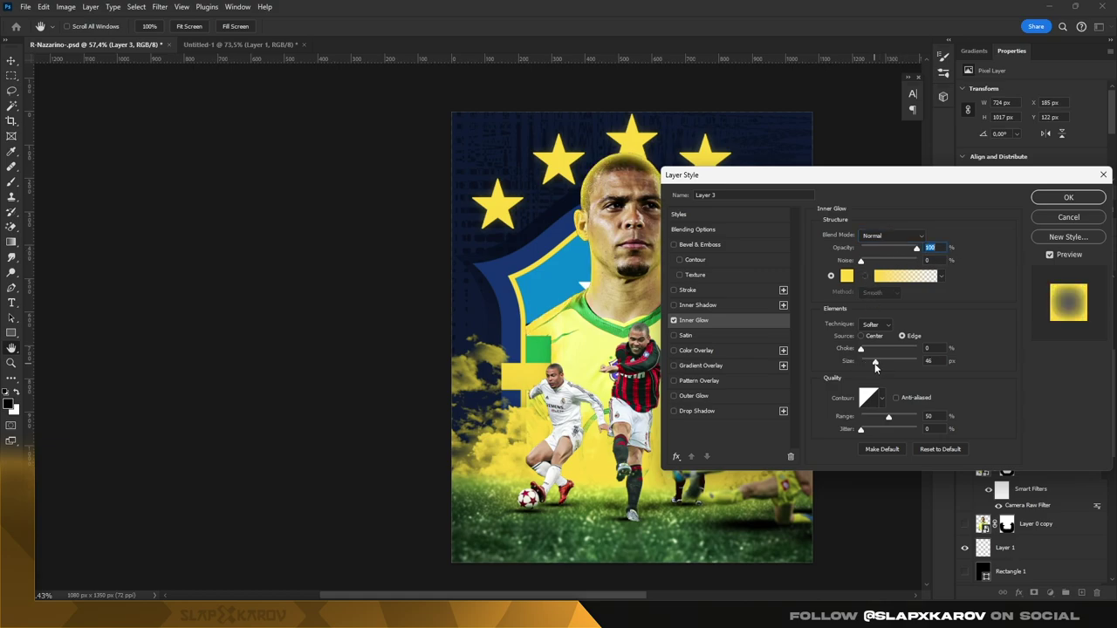
left_click(862, 349)
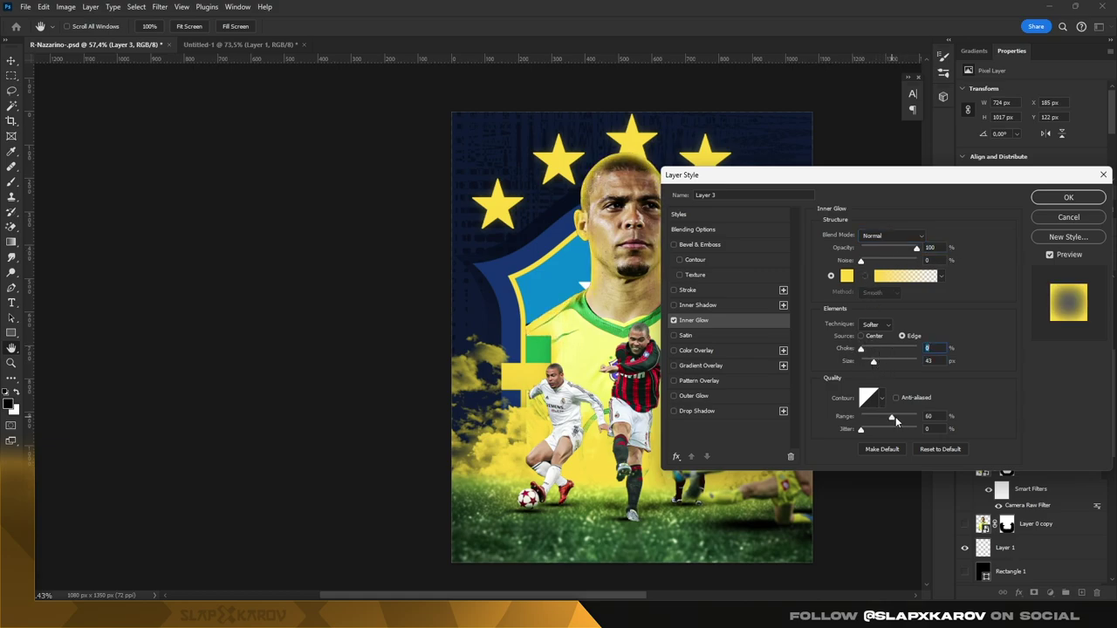
left_click_drag(888, 416, 926, 420)
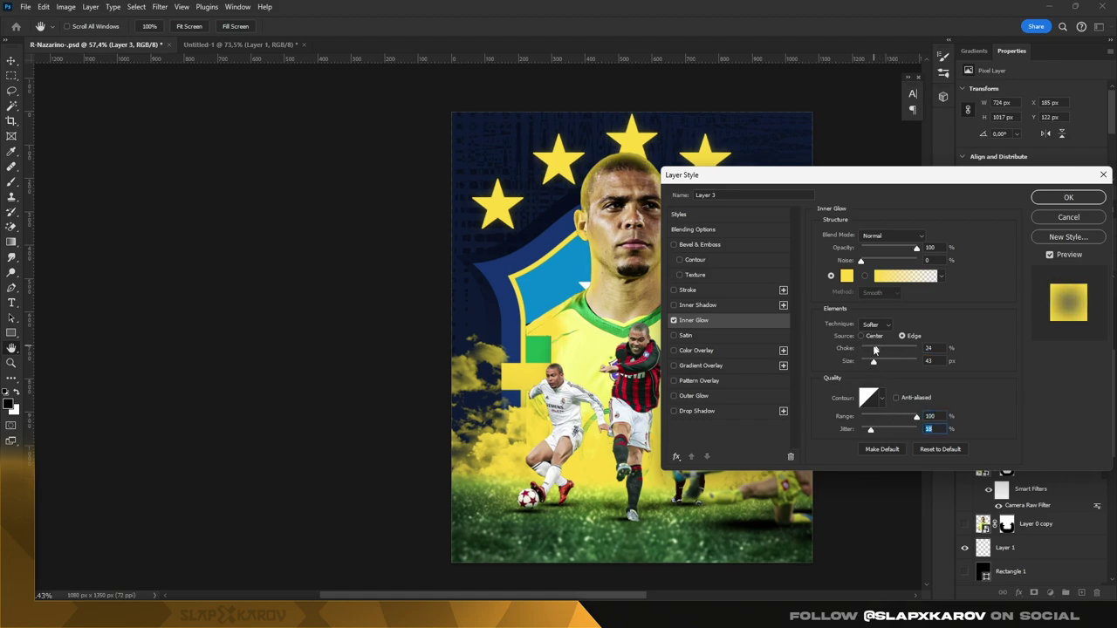
left_click_drag(862, 349, 864, 349)
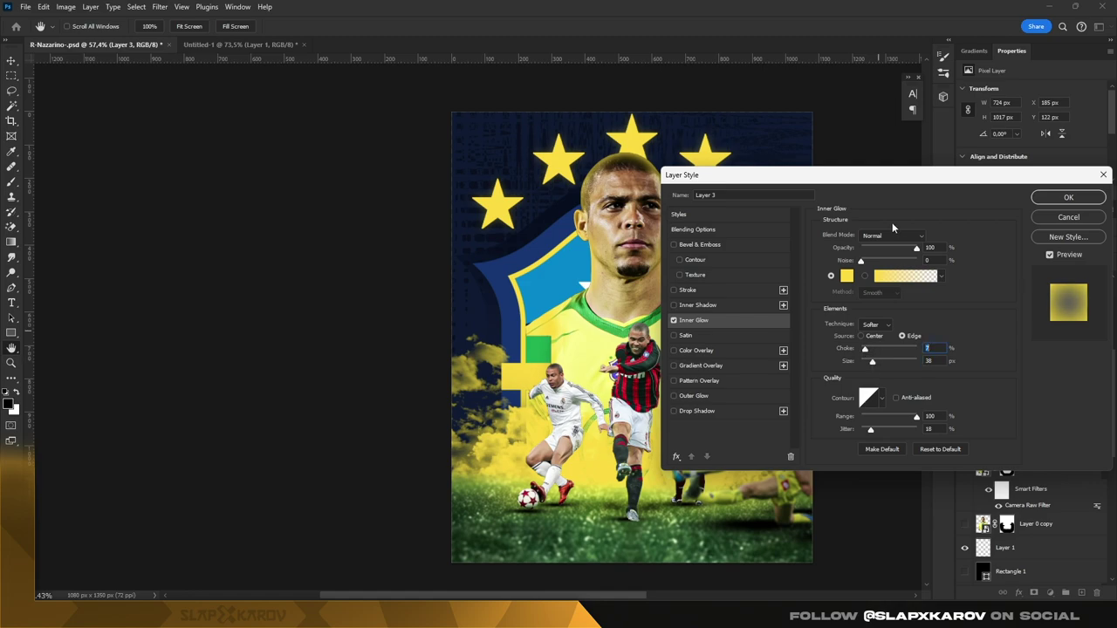
left_click(892, 235)
left_click(883, 338)
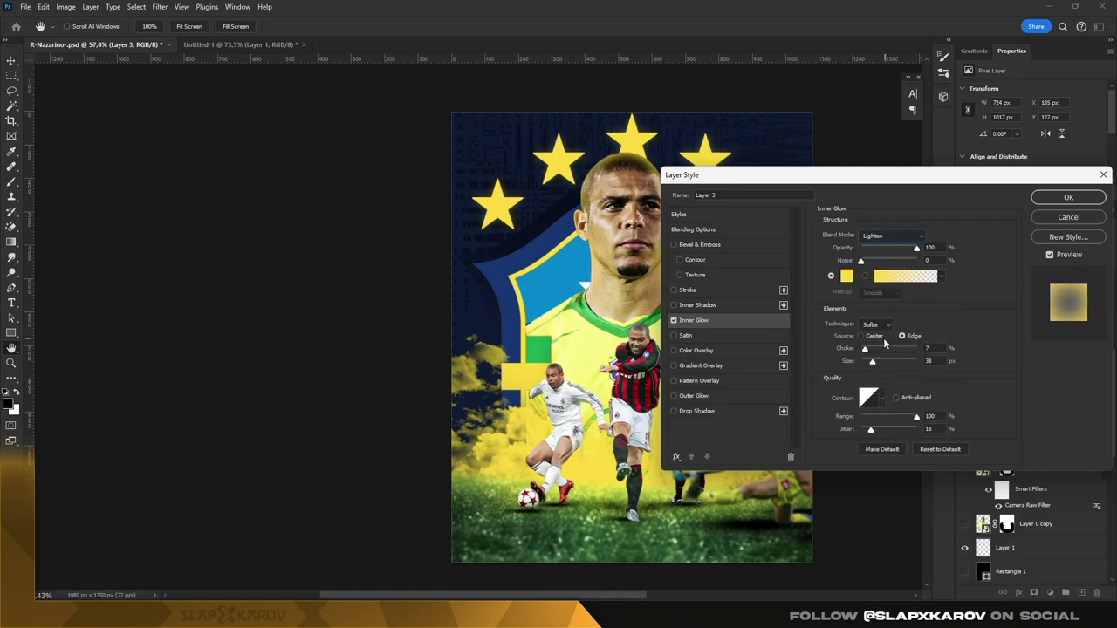
key("Down")
key("Down")
key("Down")
key("Down")
key("Down")
key("Up")
key("Up")
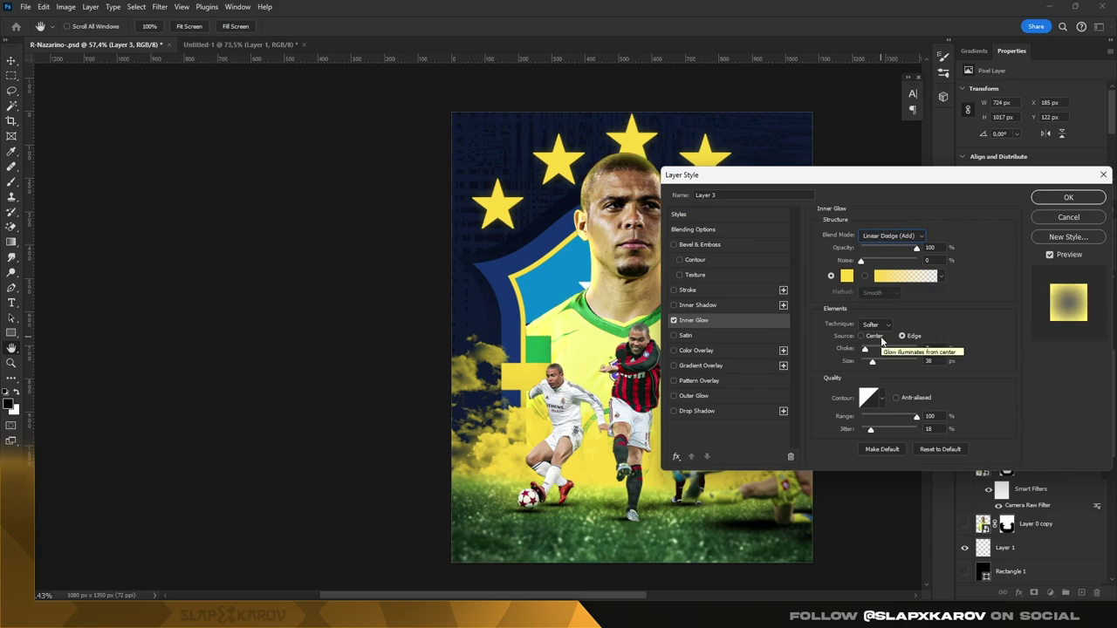
Step: Apply the inner glow and convert Layer 3 into a smart object
left_click(1066, 199)
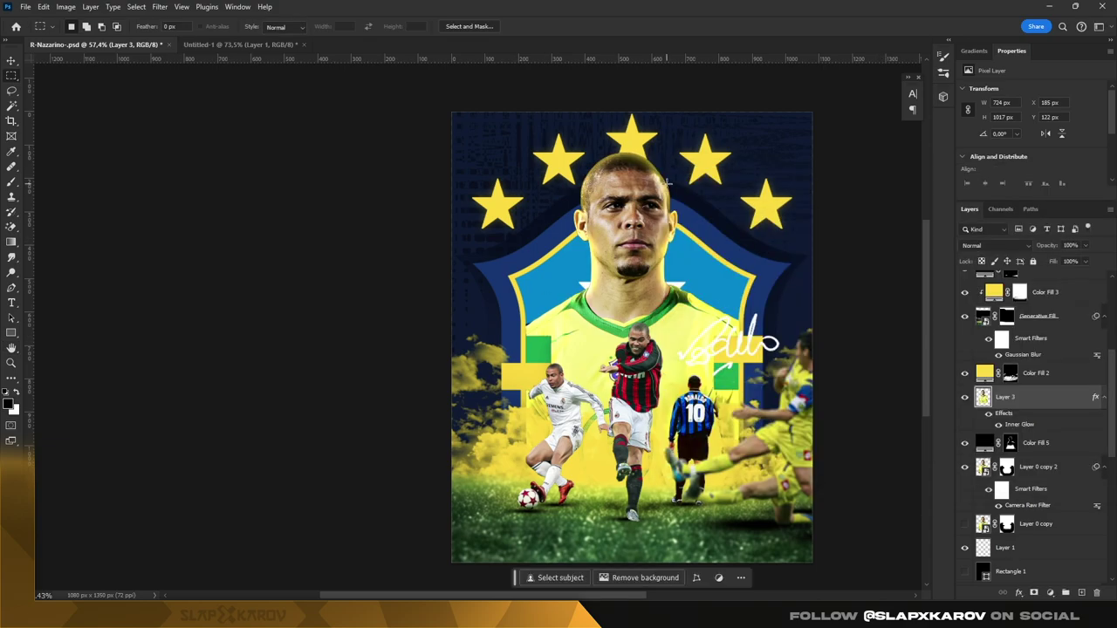
key("z")
left_click(602, 184)
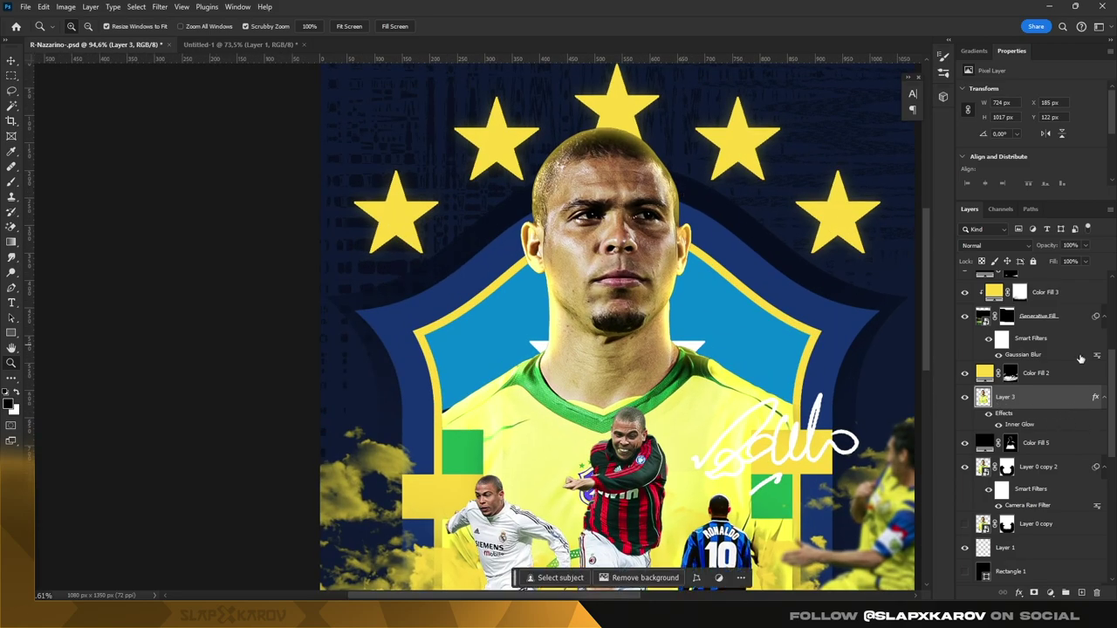
right_click(1048, 407)
left_click(1088, 319)
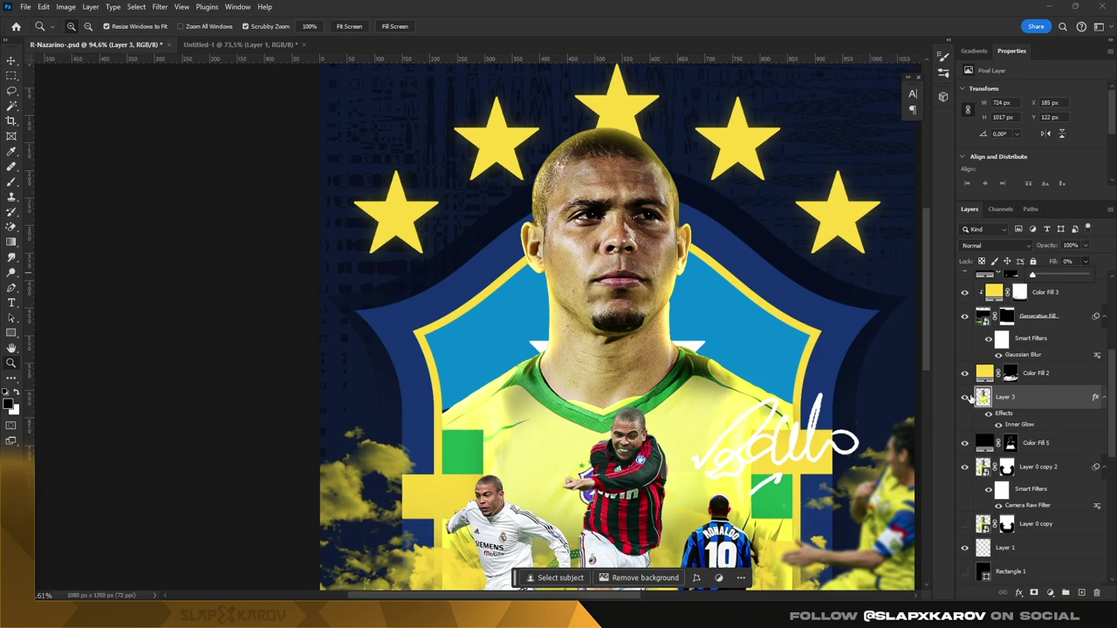
left_click(964, 397)
right_click(1003, 397)
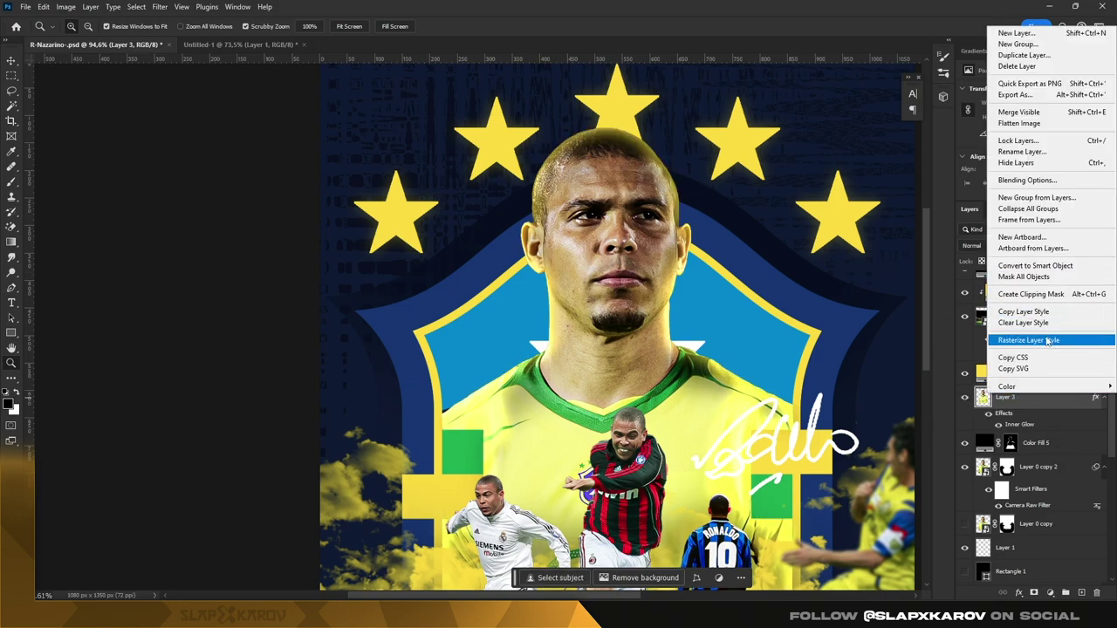
left_click(1038, 266)
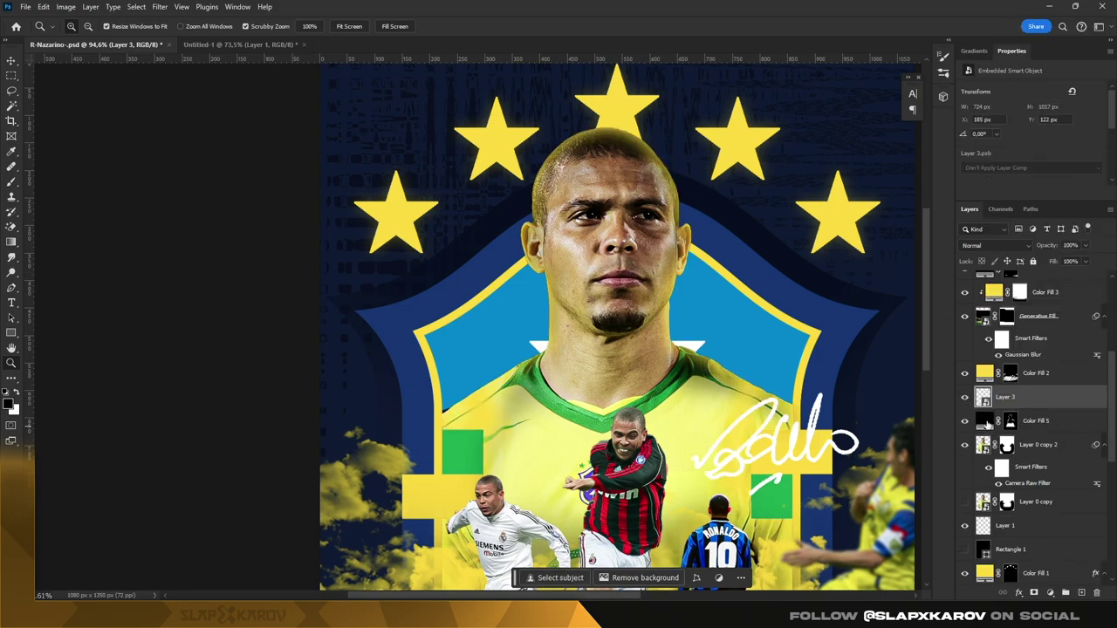
left_click(964, 398)
Step: Add a white layer mask to Layer 3 and set up a ~213 px black brush
left_click(1035, 593)
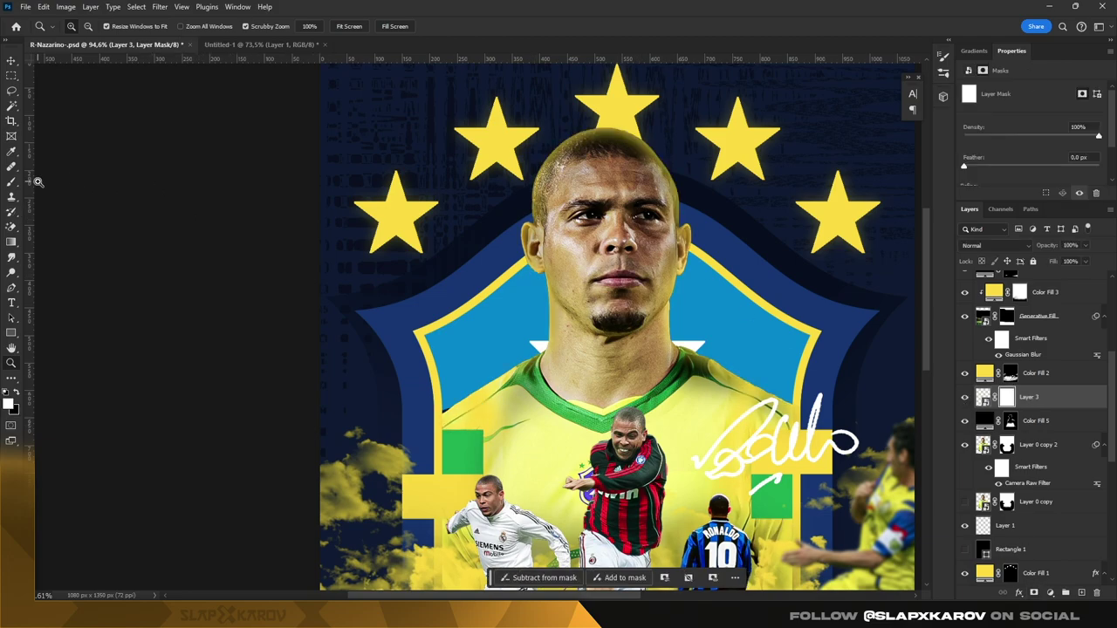
key("b")
right_click(711, 279)
key("Escape")
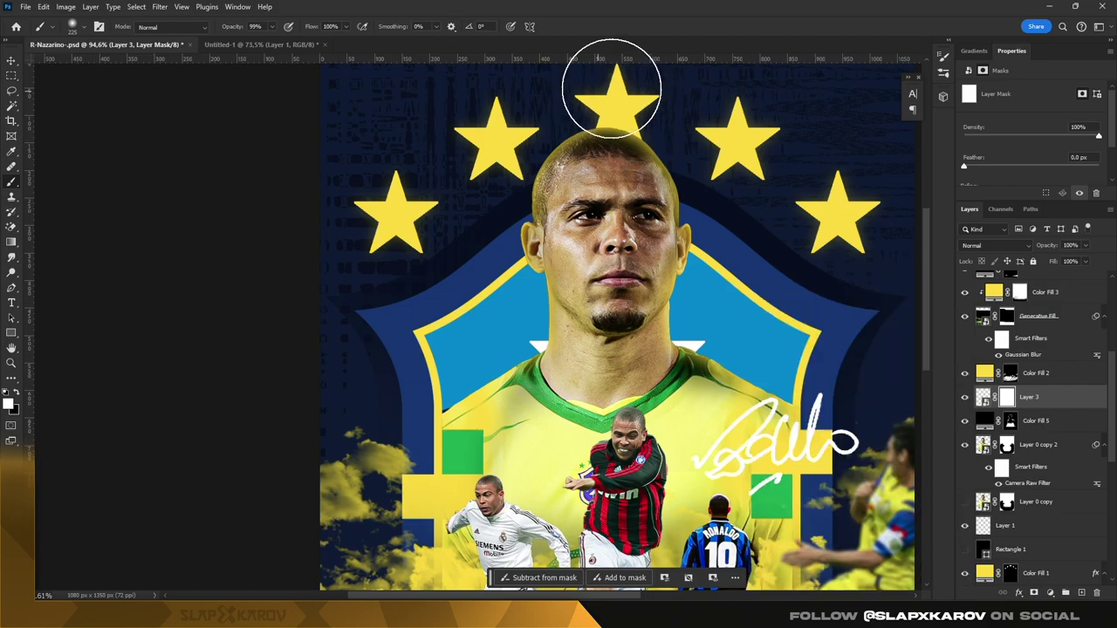
scroll(541, 140, "up", 1)
right_click(648, 150, "alt")
key("x")
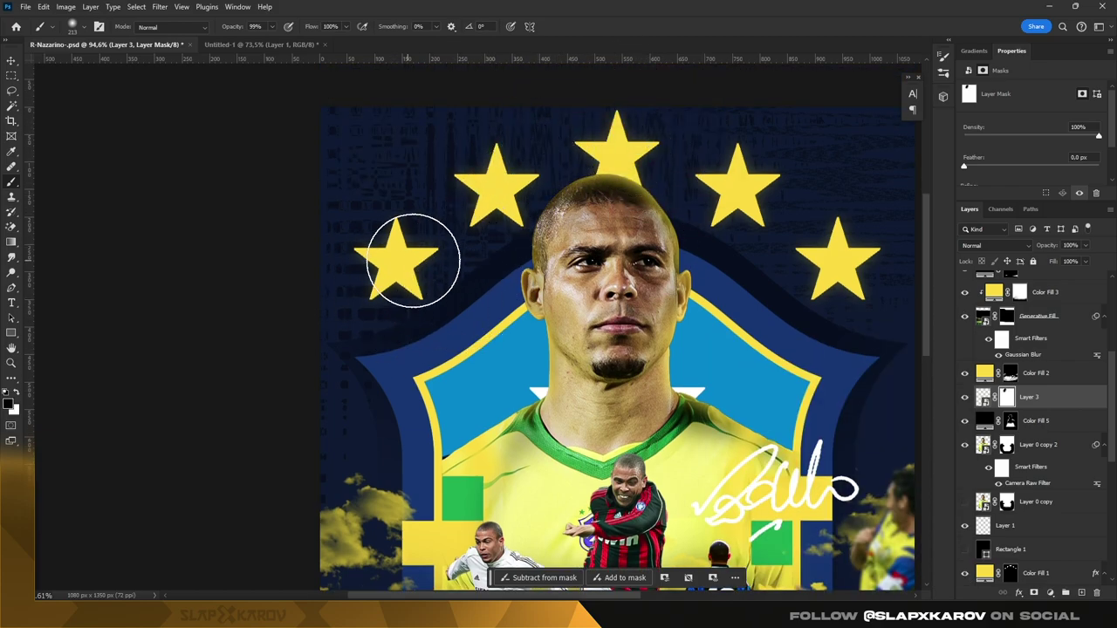
Step: Zoom in and out to review the glowing portrait against the whole poster
scroll(864, 175, "down", 2)
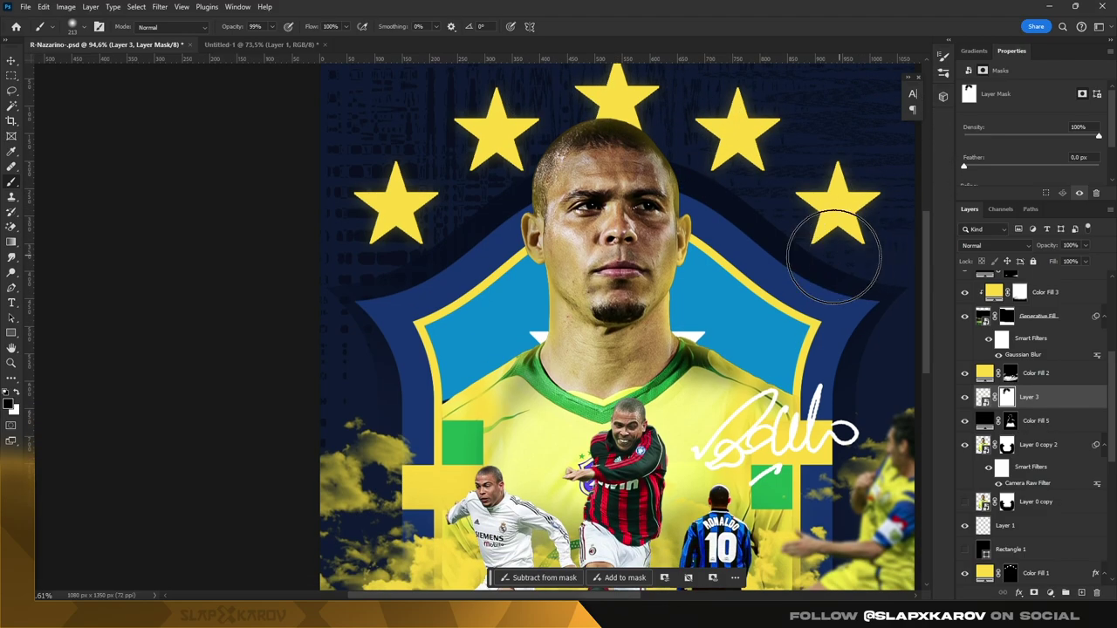
scroll(748, 242, "down", 2)
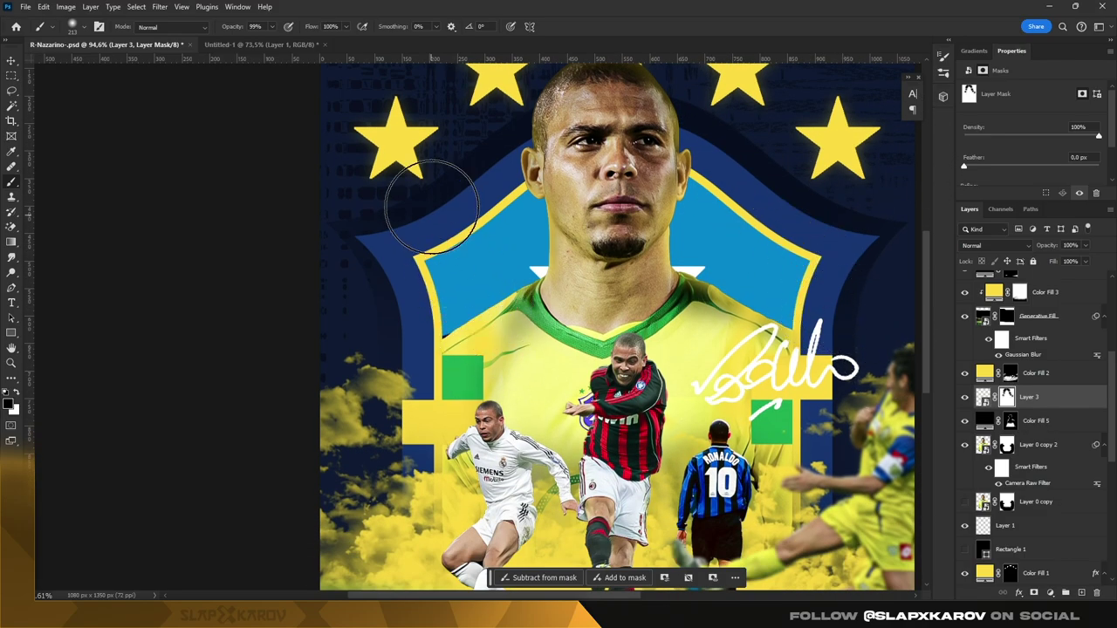
key("z")
left_click(616, 152, "alt")
left_click_drag(616, 152, 667, 325)
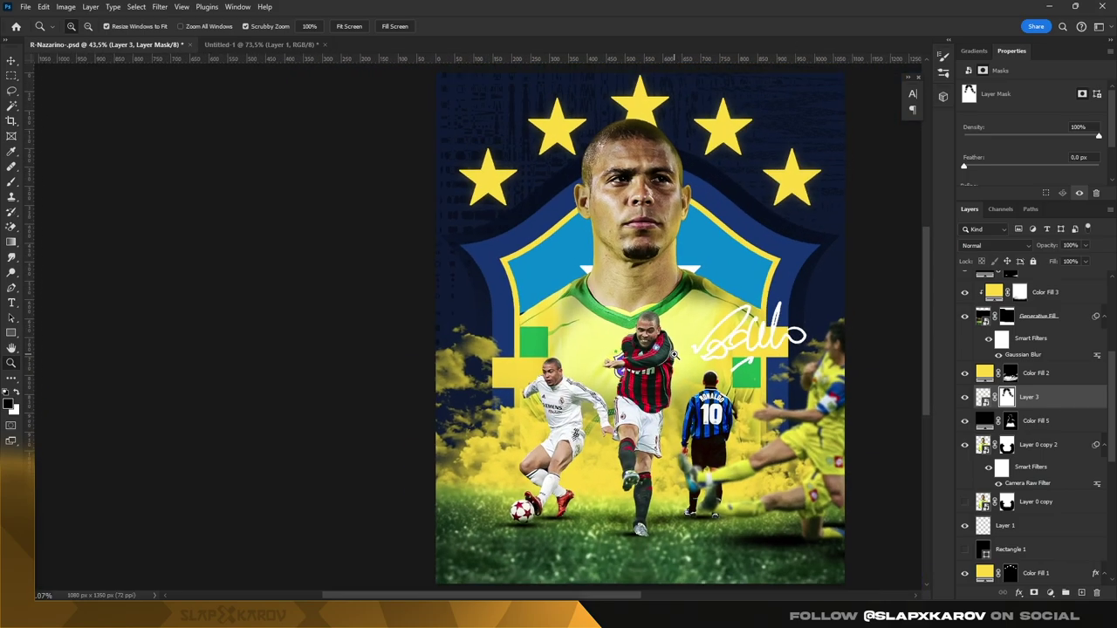
left_click_drag(667, 326, 711, 367)
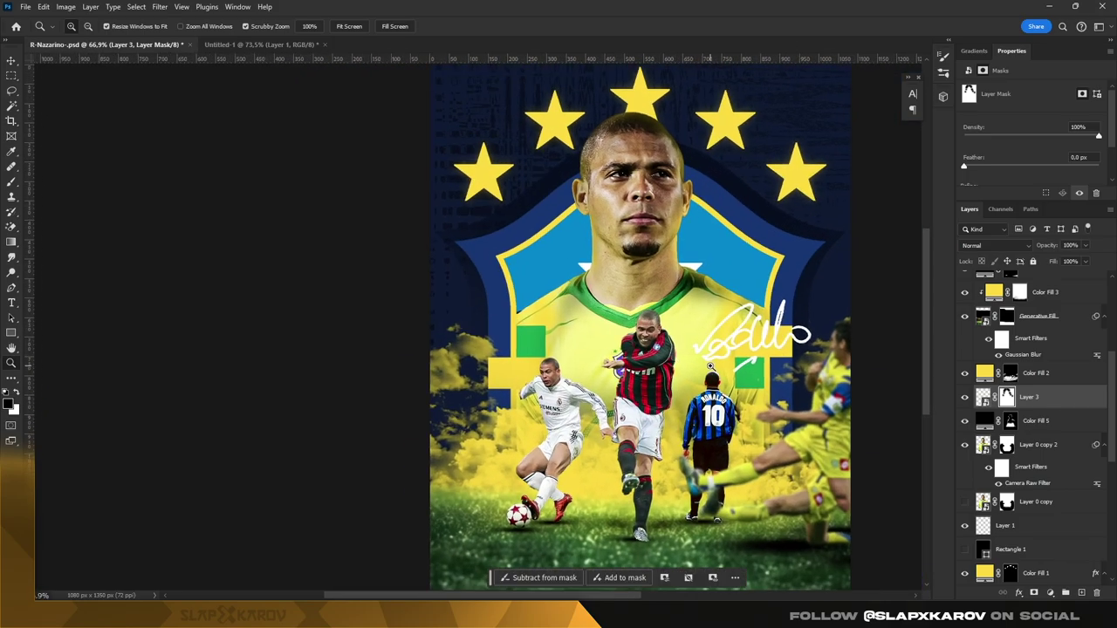
left_click_drag(618, 327, 755, 261)
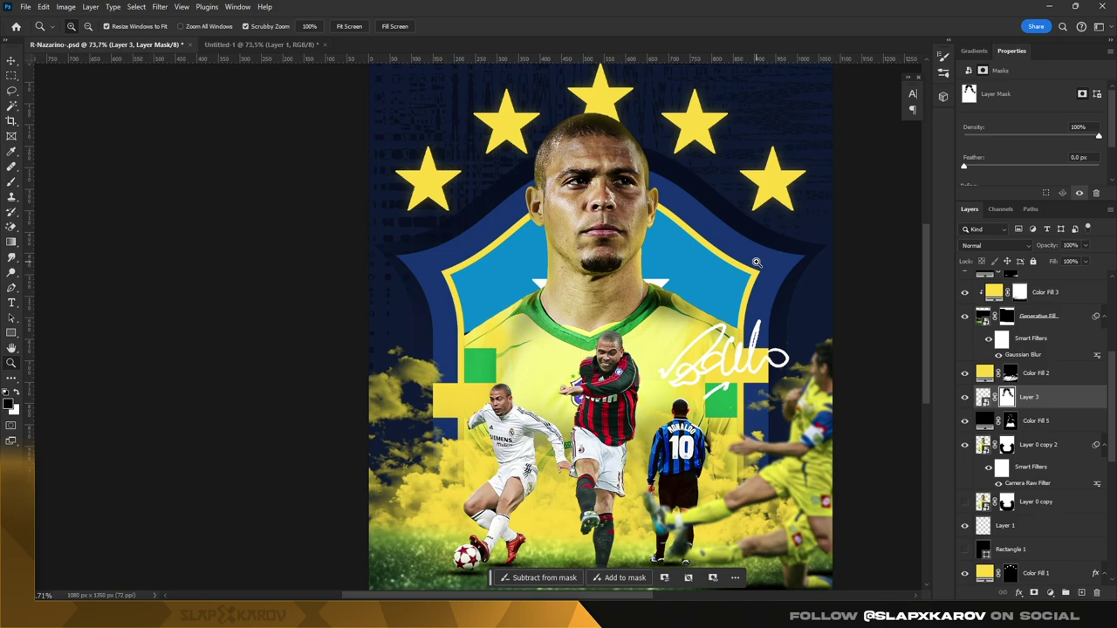
mouse_move(712, 267)
left_mouse_down()
mouse_move(683, 273)
mouse_move(722, 192)
left_mouse_up()
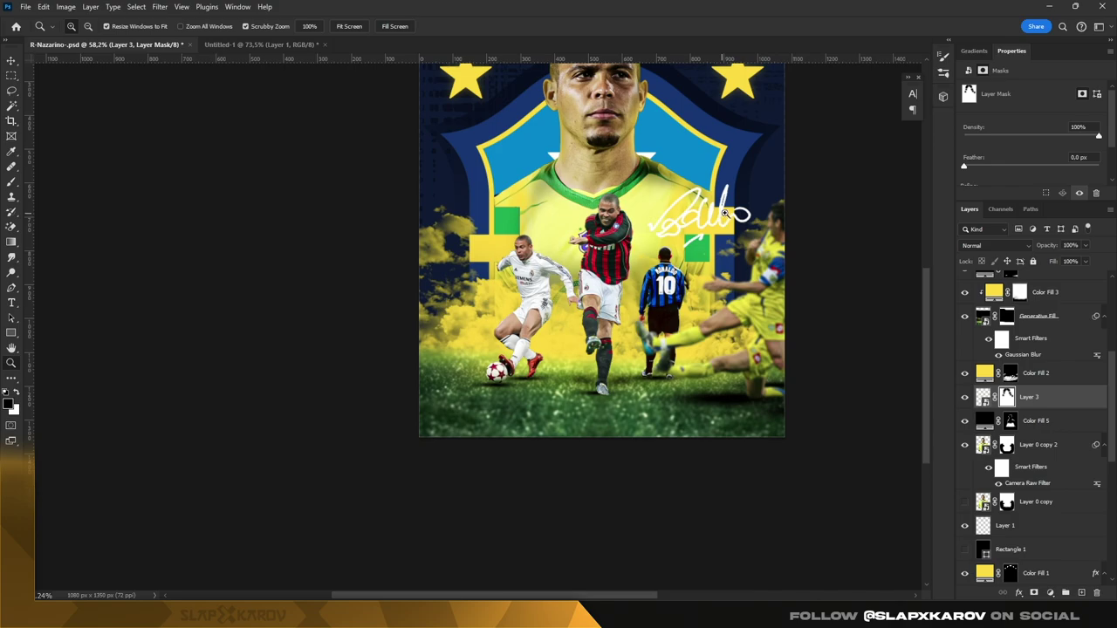
Step: Change the Sin signature's Color Overlay to a red sampled from the jersey
key("v")
left_click(721, 193)
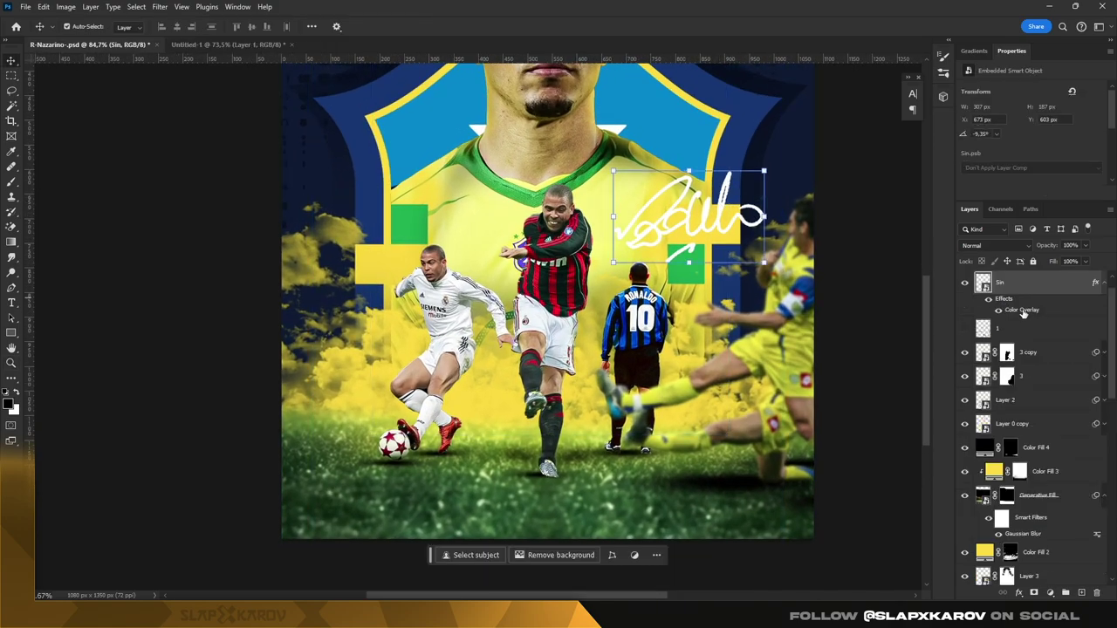
double_click(1023, 313)
left_click_drag(904, 190, 849, 301)
left_click(902, 346)
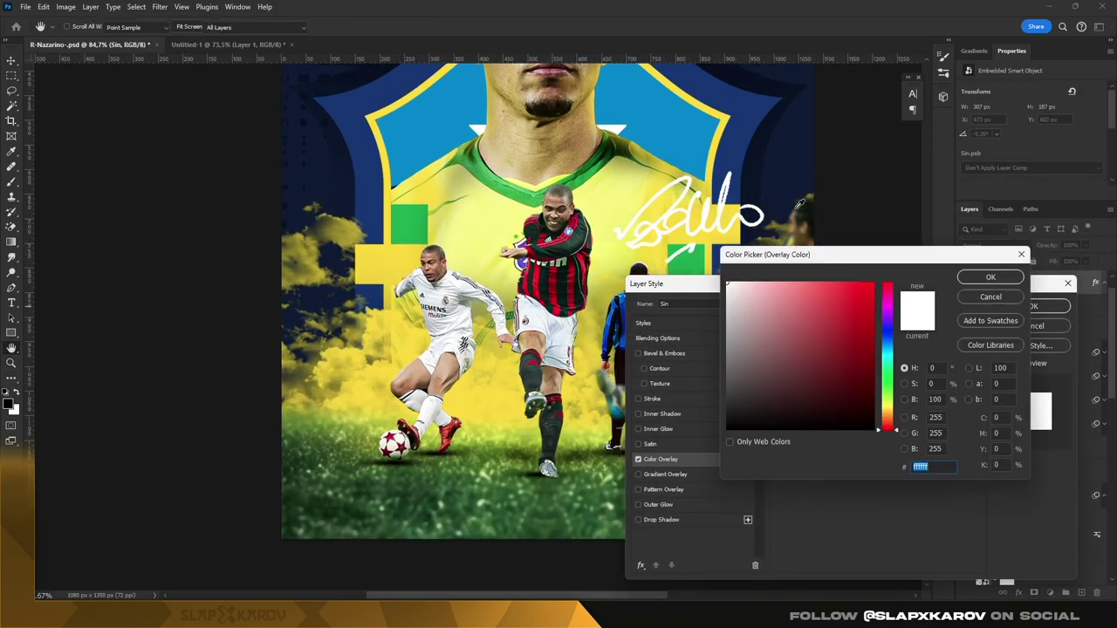
left_click(836, 406)
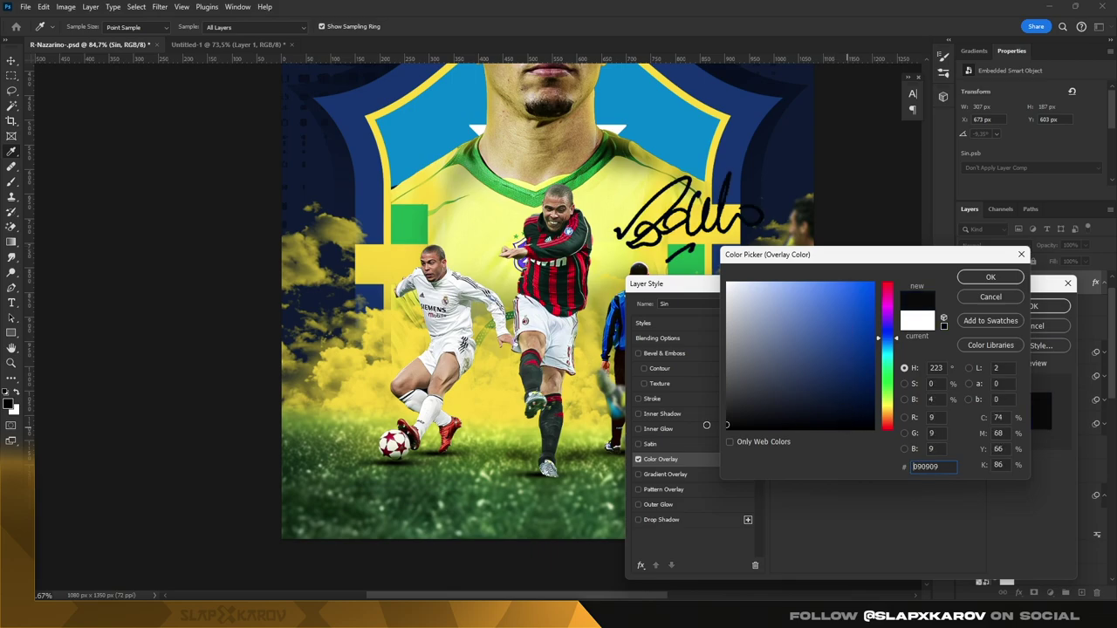
left_click(687, 265)
type("ffffff")
left_click(716, 155)
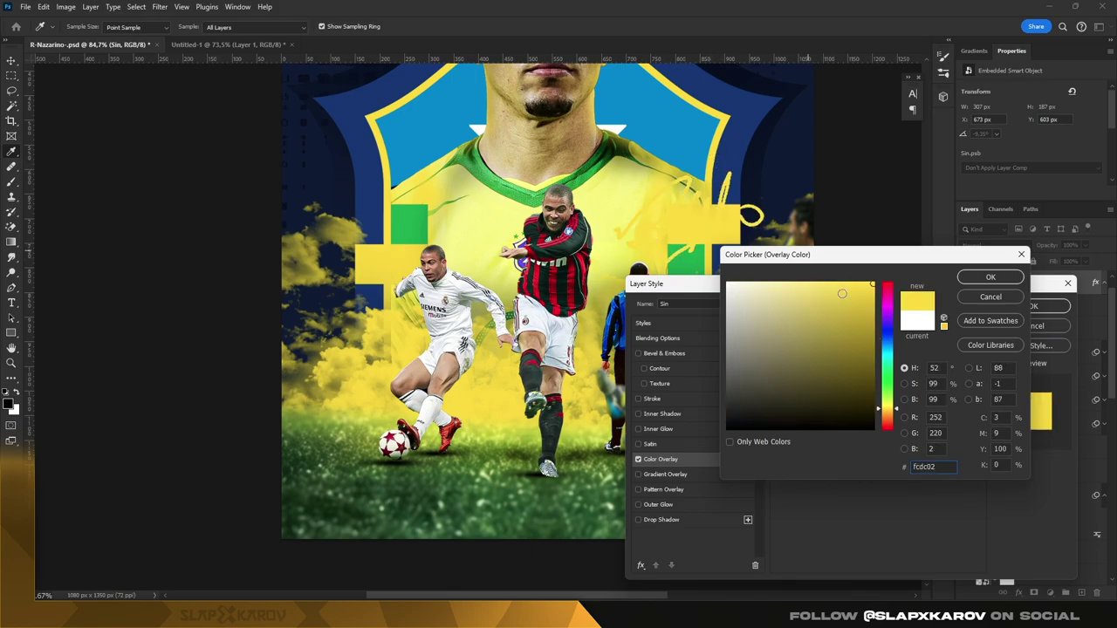
left_click(563, 284)
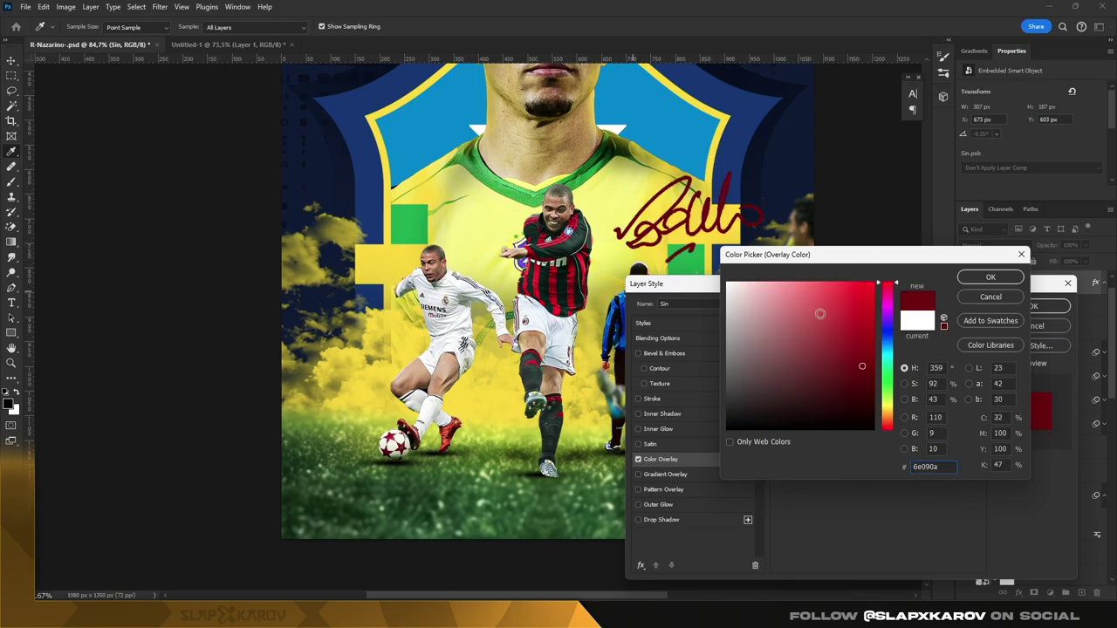
left_click_drag(819, 313, 908, 299)
left_click(991, 278)
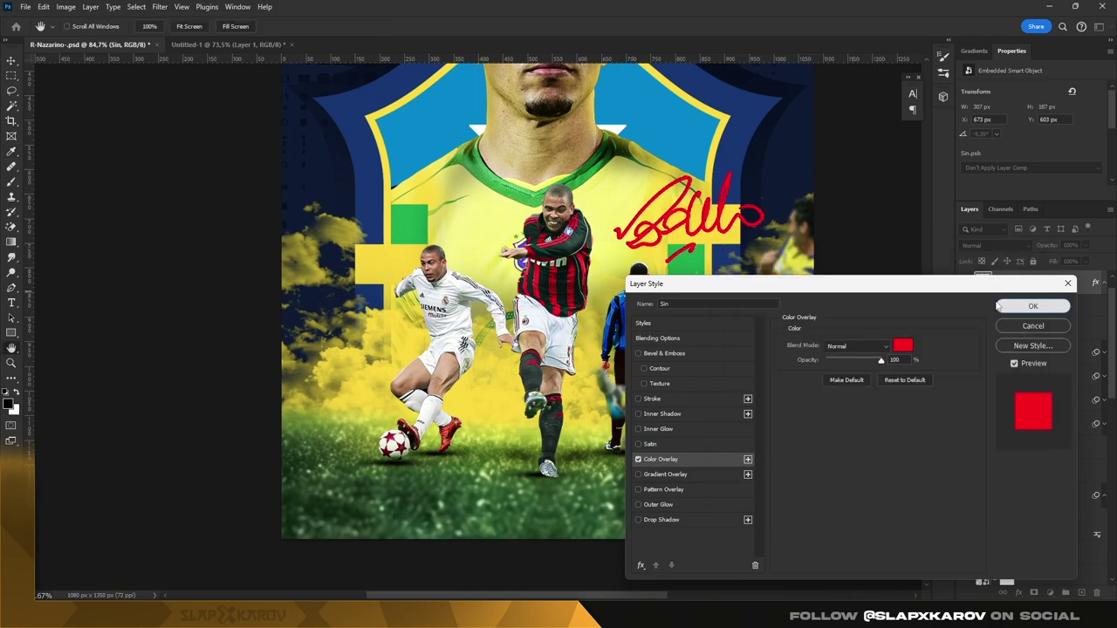
left_click(1048, 305)
Step: Move the signature up-left onto the crest beside Ronaldo's face
key("z")
left_click_drag(611, 131, 541, 130)
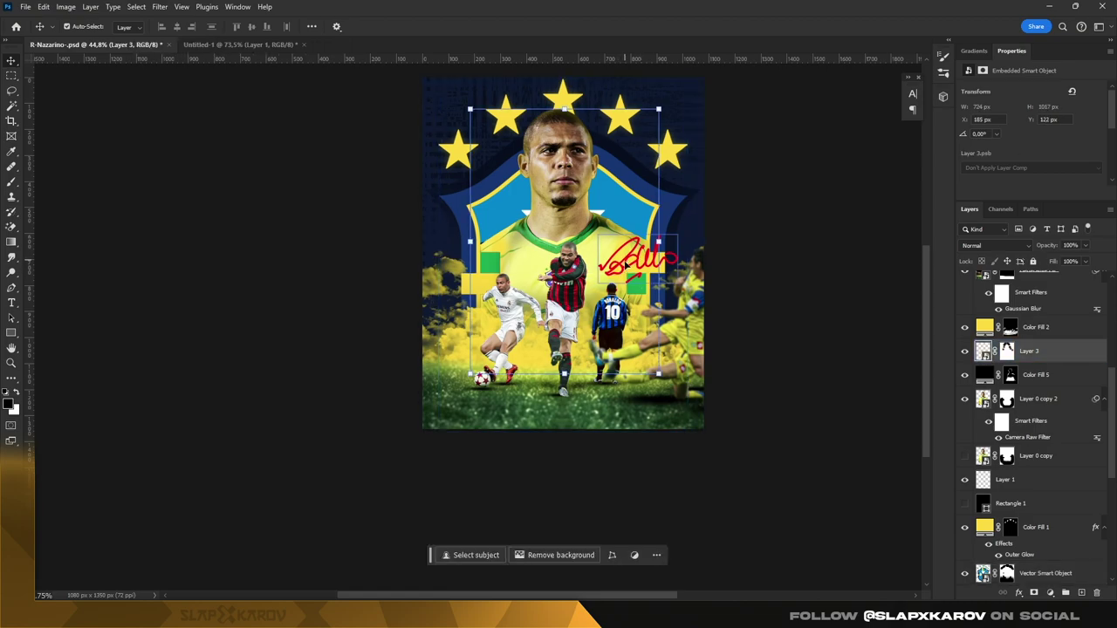
left_click(637, 267)
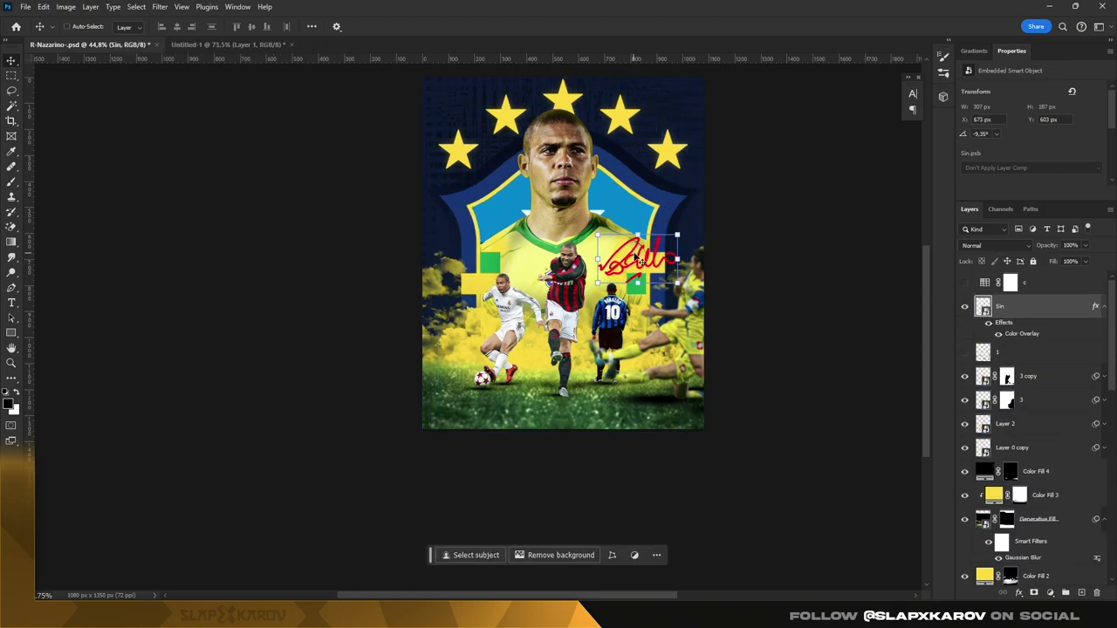
key("ctrl+t")
left_click_drag(622, 259, 467, 247)
left_click_drag(471, 274, 467, 198)
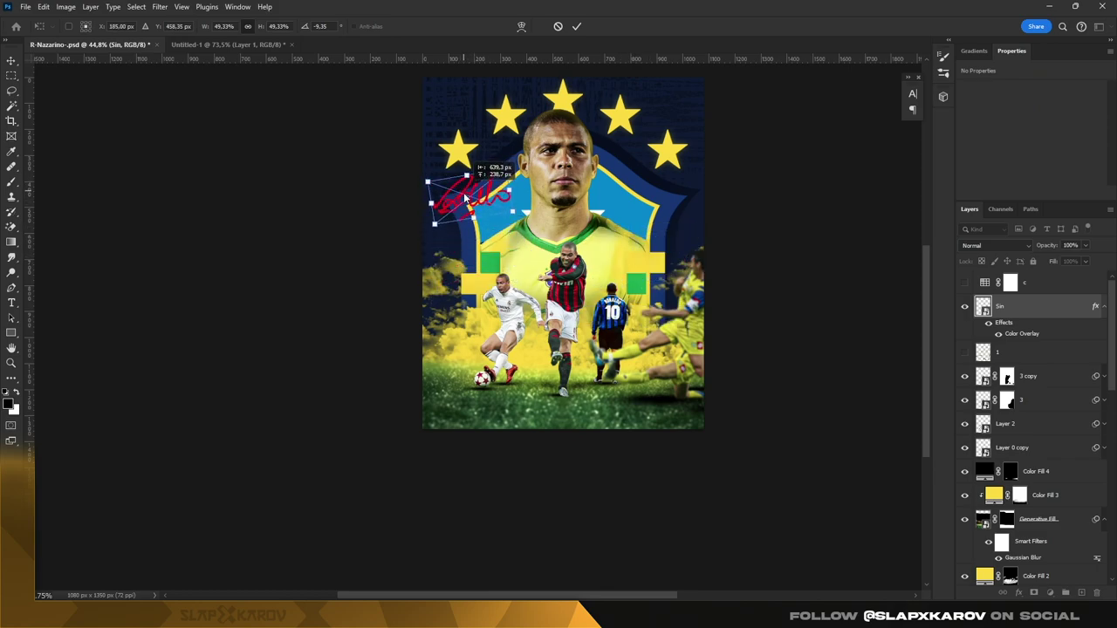
left_click_drag(465, 199, 465, 210)
left_click(13, 61)
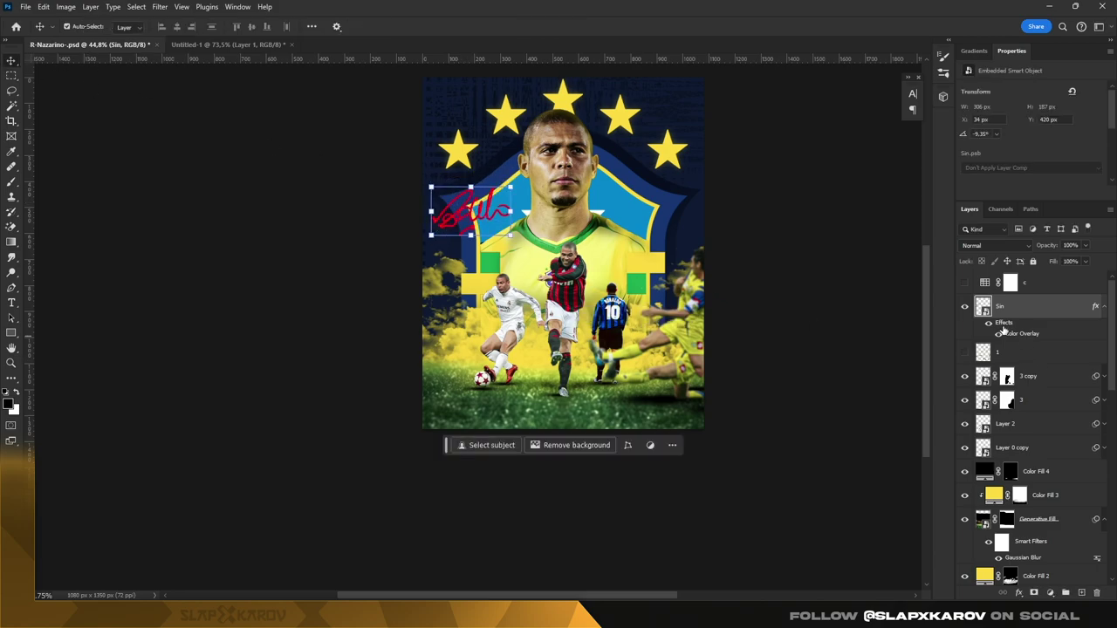
Step: Set the signature's Color Overlay back to white ffffff
double_click(1021, 335)
left_click(903, 345)
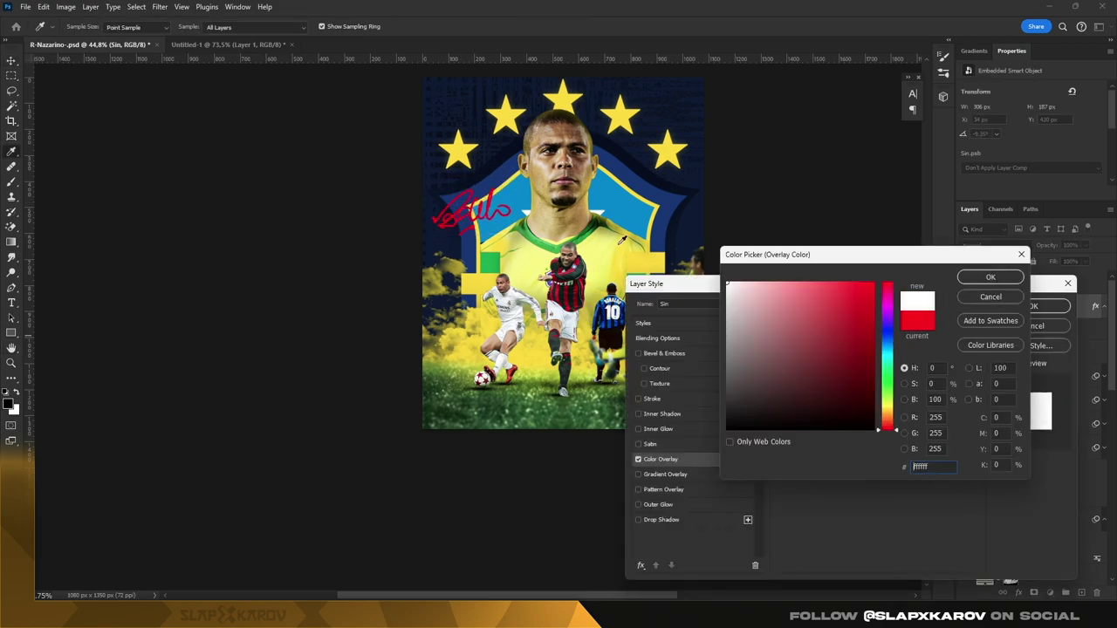
type("ffffff")
left_click(990, 277)
left_click(1045, 306)
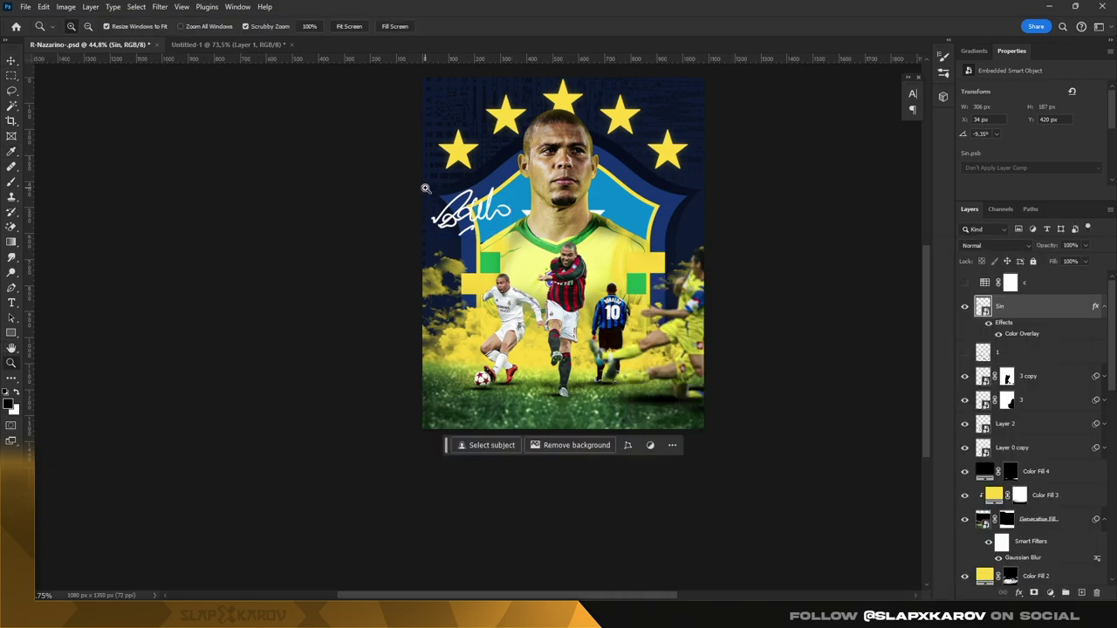
Step: Nudge the signature down about 8 px and commit the transform
scroll(455, 216, "up", 5)
key("ctrl+t")
left_click_drag(455, 217, 455, 223)
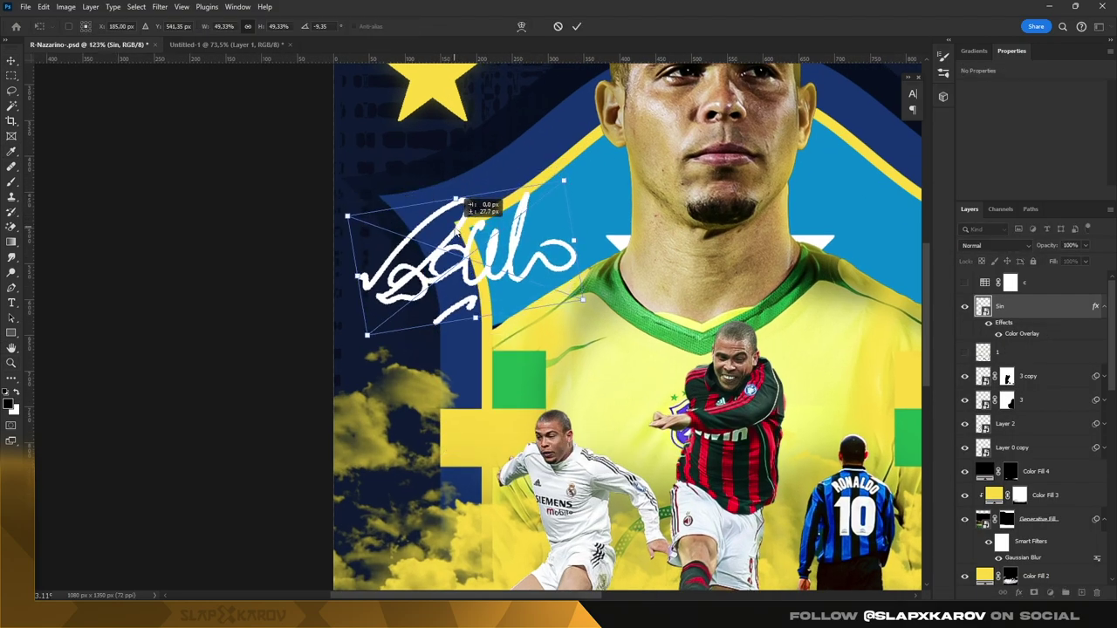
key("Return")
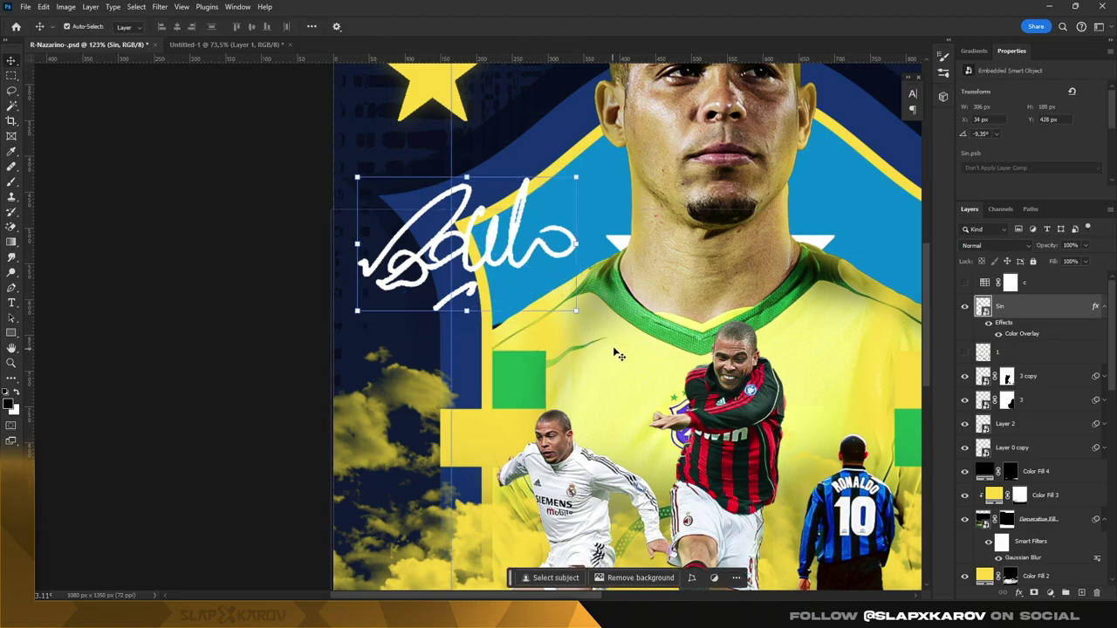
left_click(451, 322)
left_click(1007, 541)
Step: Zoom closely into the crest edge beside the jersey and make the brush much smaller
key("z")
left_click_drag(494, 327, 544, 304)
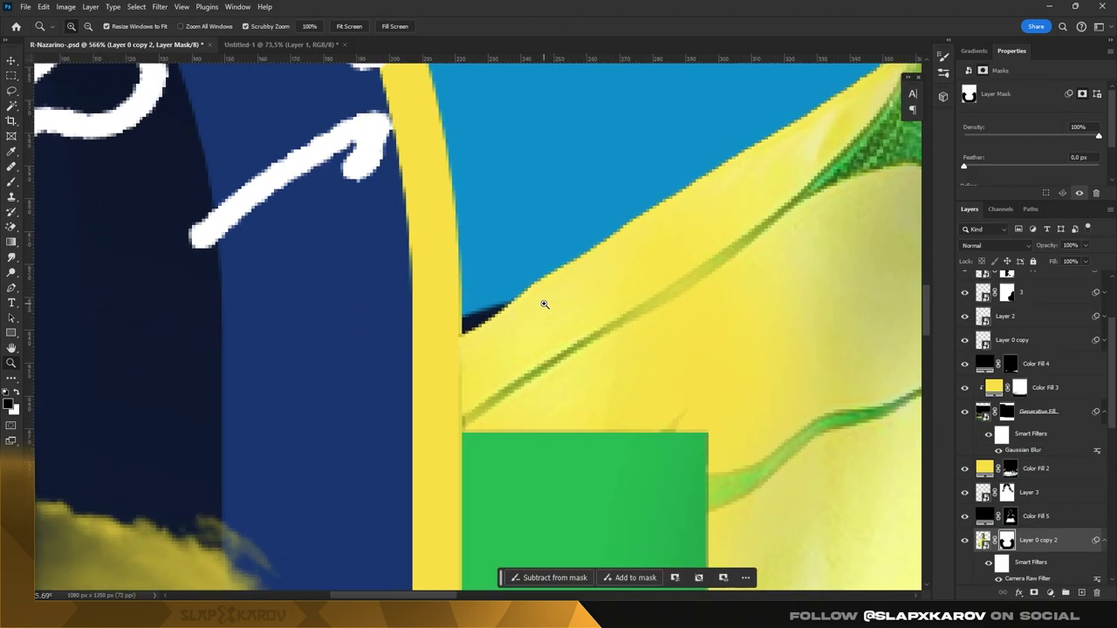
left_click(11, 181)
right_click(494, 283)
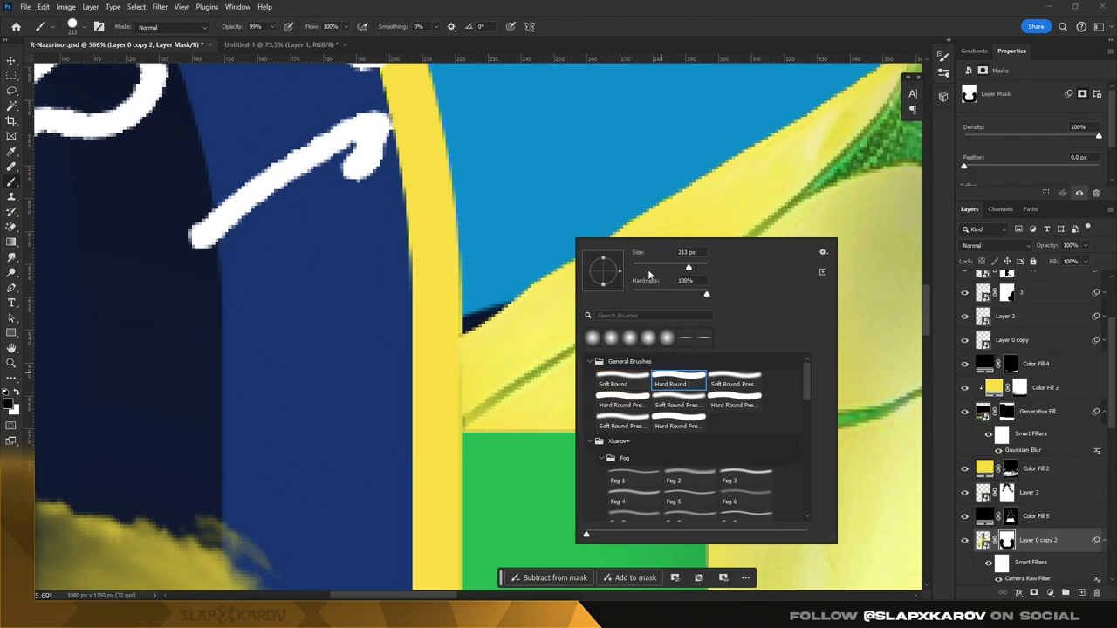
key("Escape")
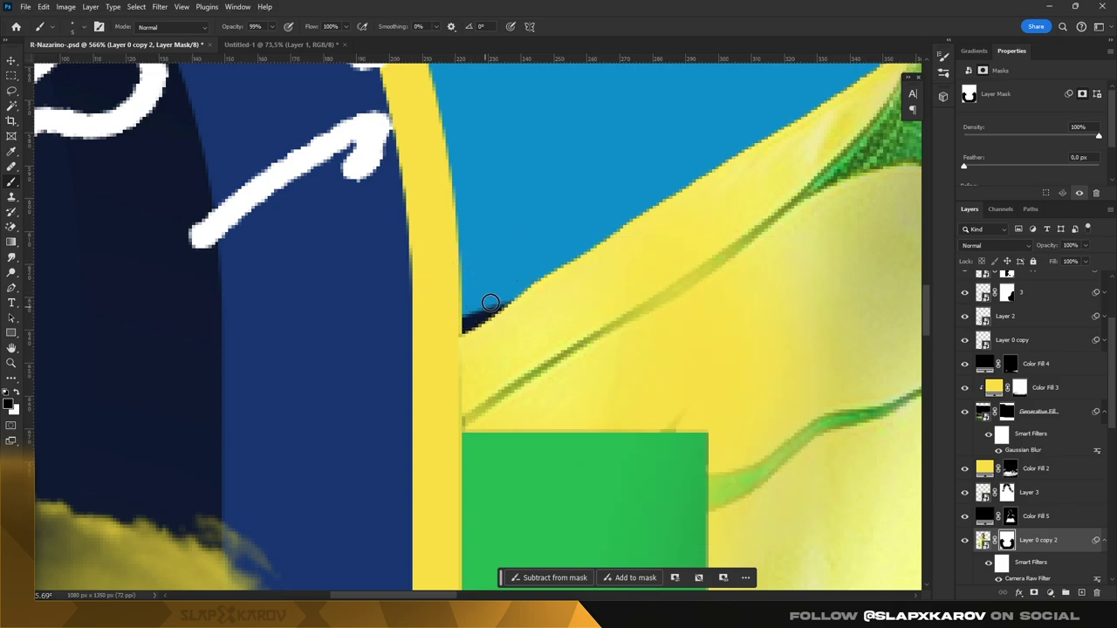
scroll(1028, 494, "down", 3)
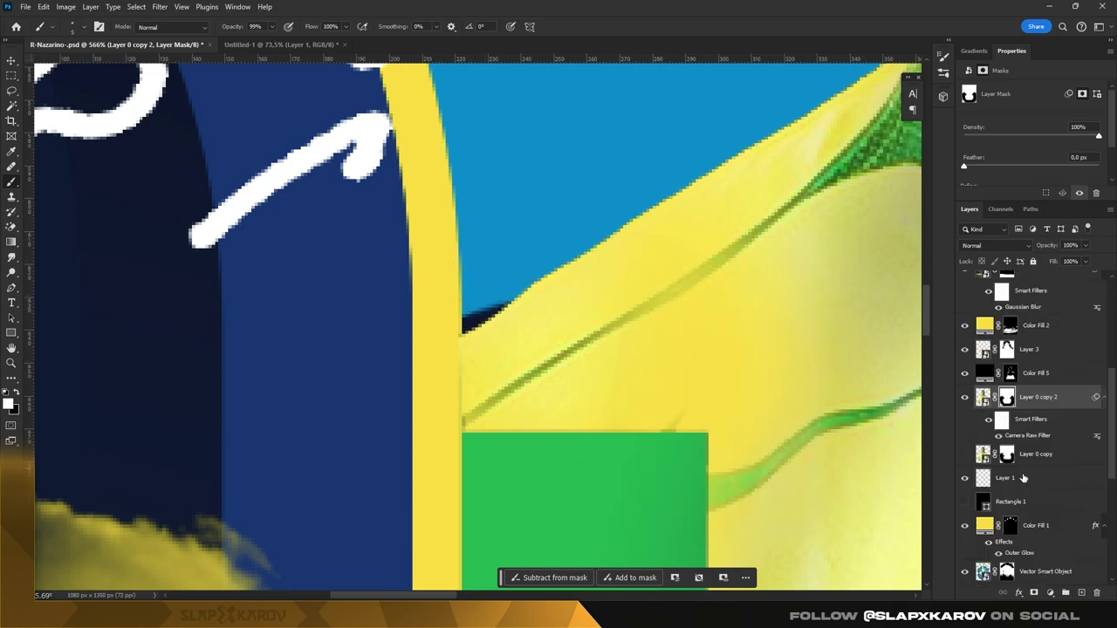
Step: Toggle Layer 0 copy 2 and Layer 3 visibility to find the streak, then select Layer 0 copy's mask
left_click(965, 398)
left_click(965, 398)
left_click(1004, 349)
left_click(964, 349)
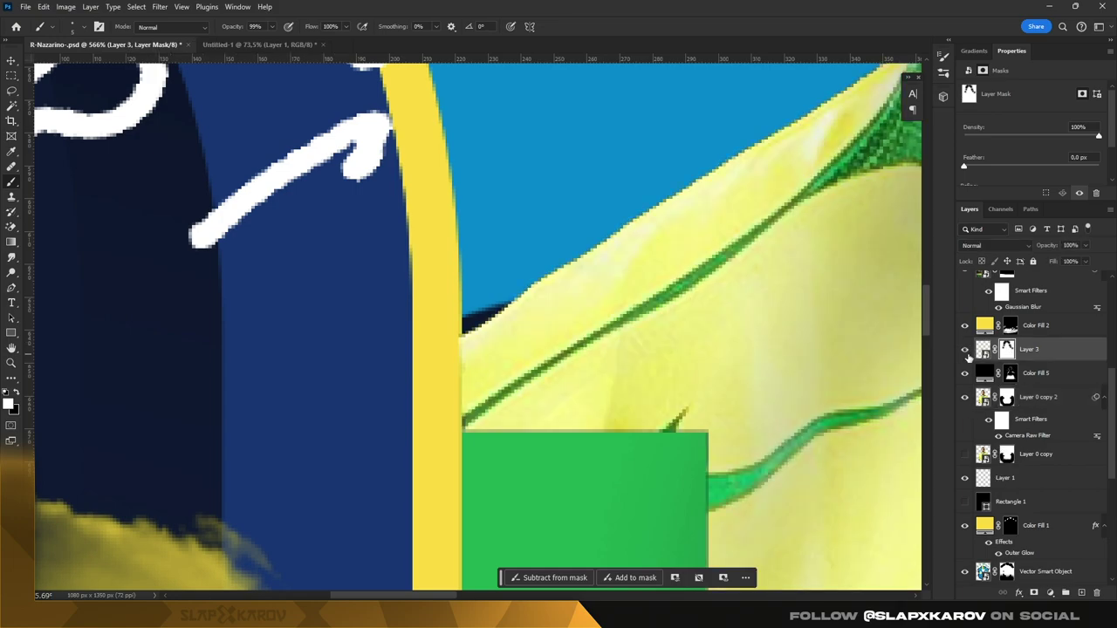
left_click(966, 398)
left_click(965, 398)
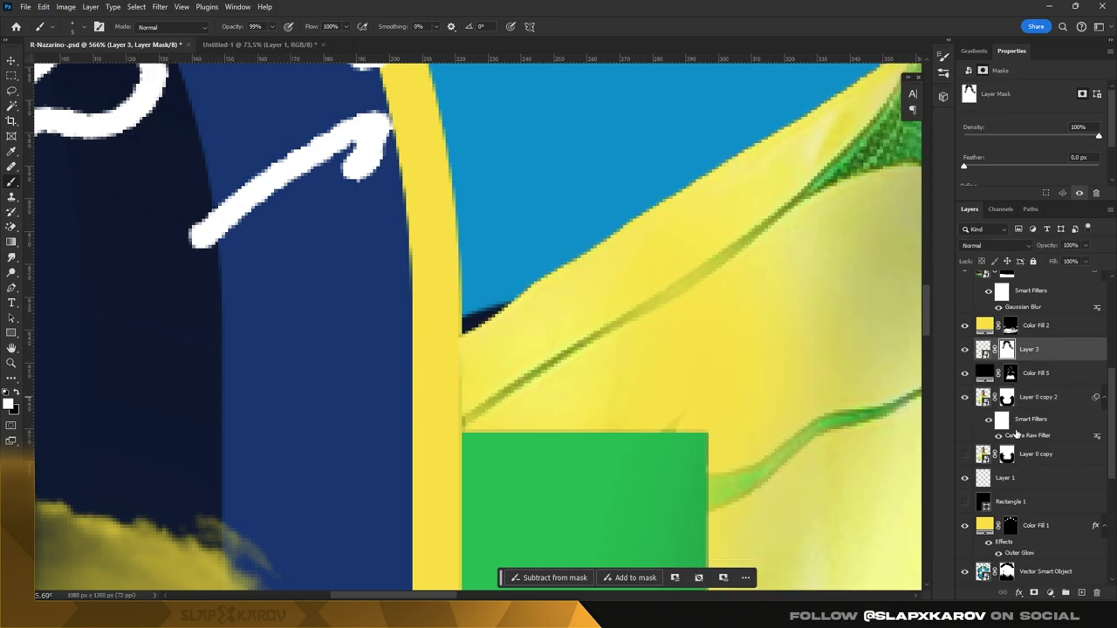
left_click(1008, 454)
Step: Zoom in on the crest edge and select the Vector Smart Object's layer mask
key("z")
scroll(543, 287, "up", 3)
left_click(543, 287)
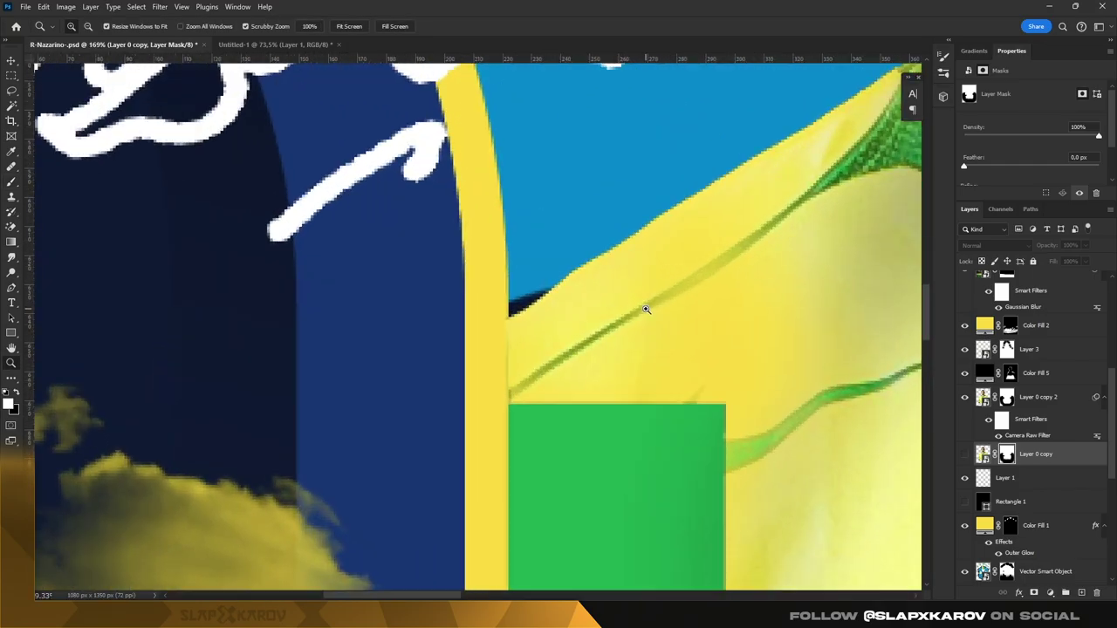
key("v")
scroll(1021, 523, "down", 1)
left_click(1021, 529)
scroll(1013, 478, "down", 1)
left_click(1007, 475)
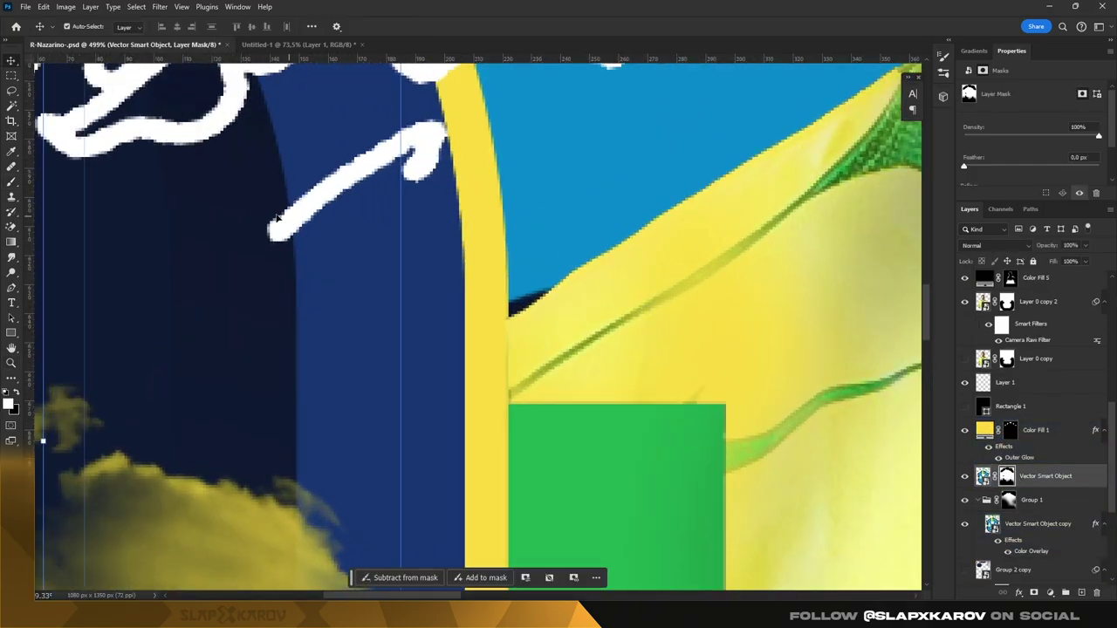
Step: Zoom out to view the whole jersey shoulder area around the crest
key("b")
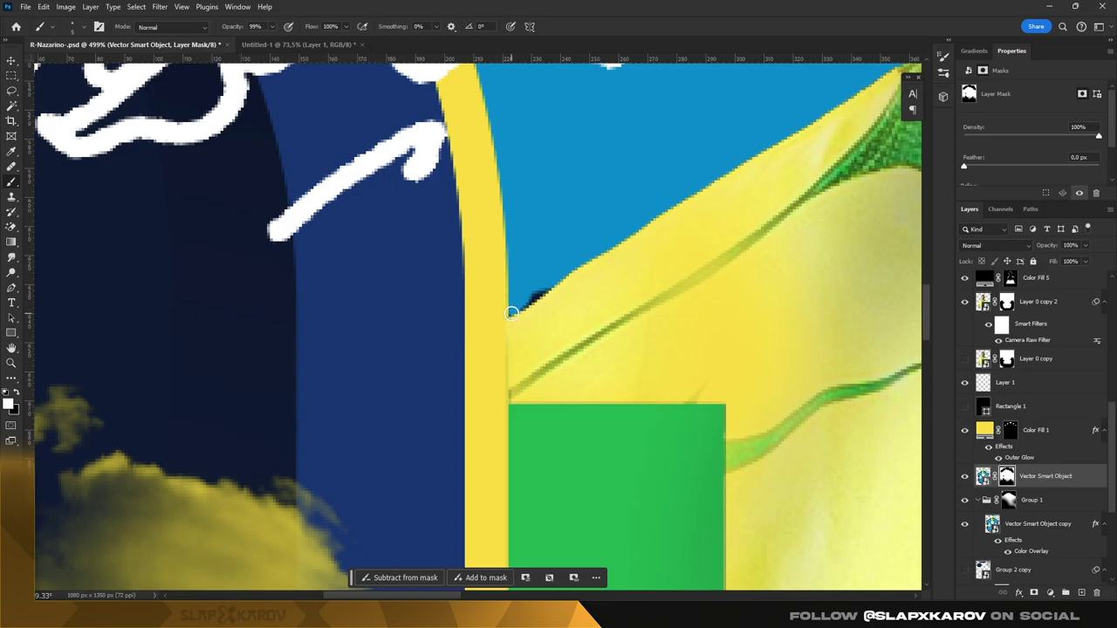
key("z")
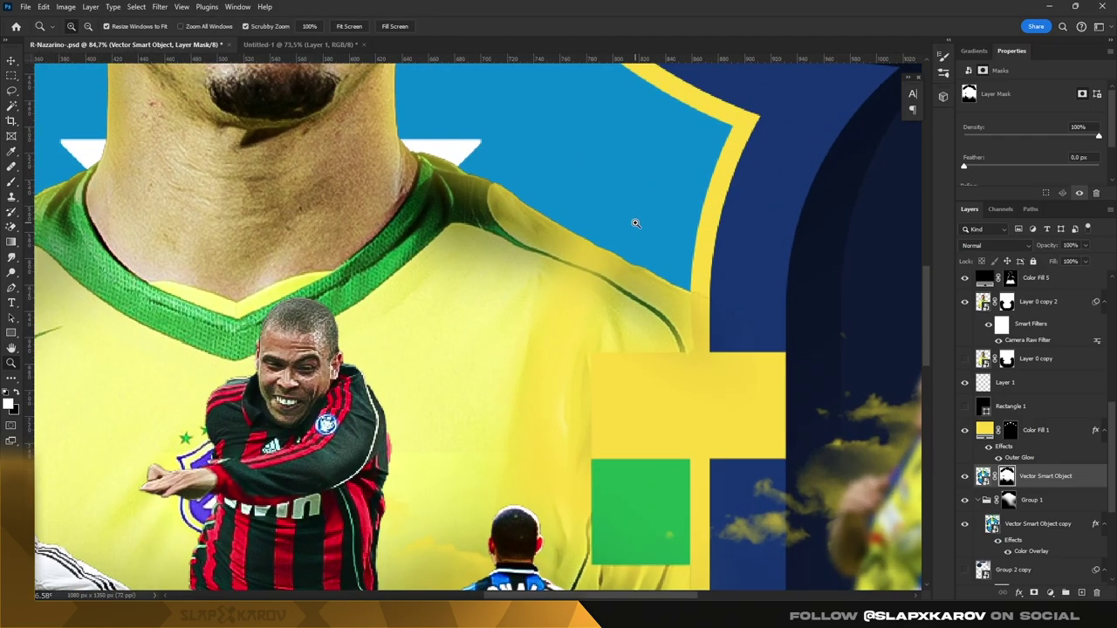
mouse_move(543, 293)
left_mouse_down()
mouse_move(626, 252)
mouse_move(690, 240)
left_mouse_up()
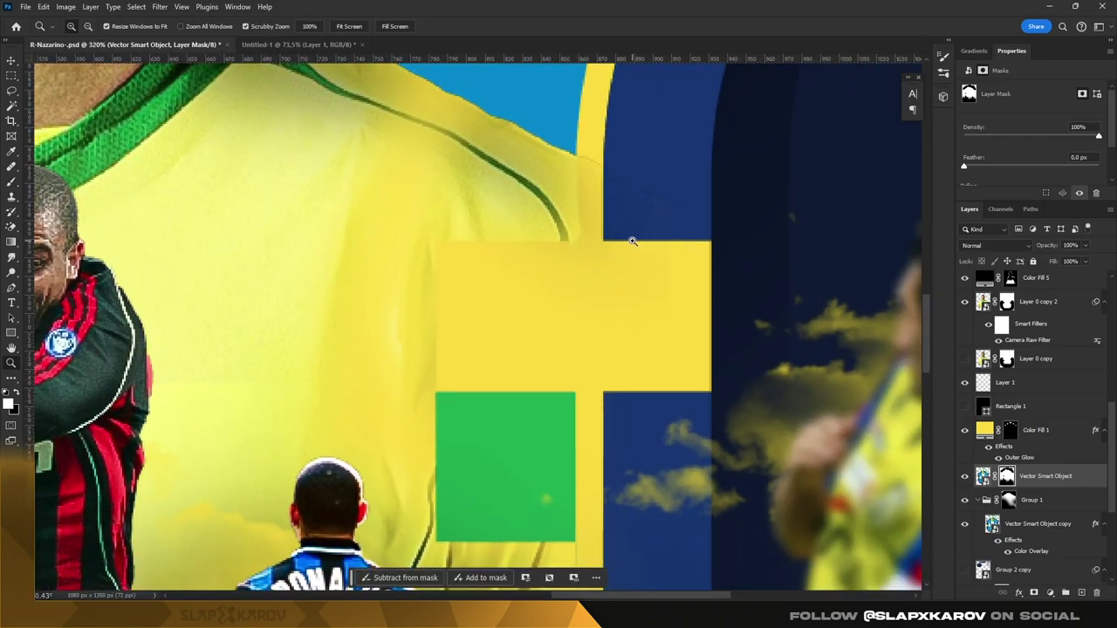
scroll(776, 229, "up", 1)
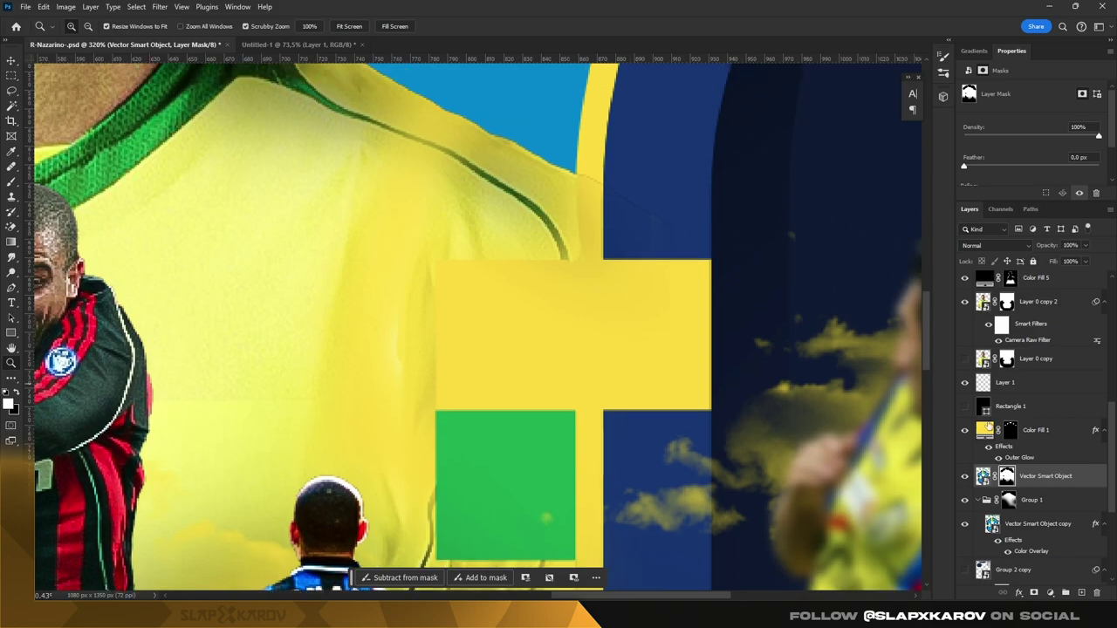
scroll(1013, 486, "up", 3)
scroll(1012, 486, "up", 1)
Step: Paint black on the Color Fill 5 mask over the dark streak, then fit the poster in view
left_click(1039, 373)
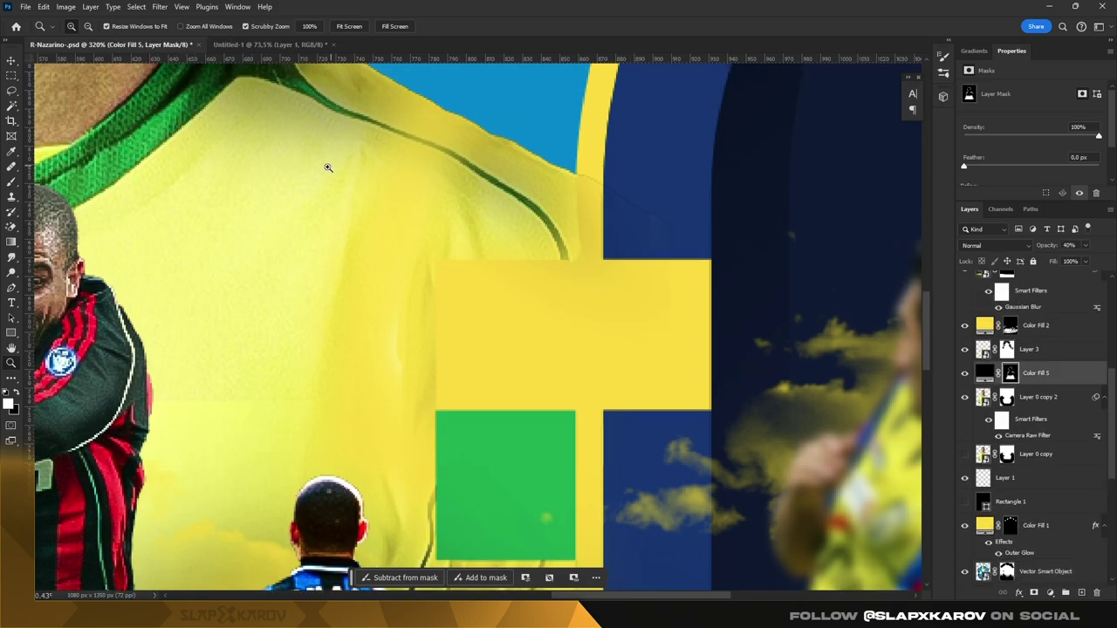
left_click(12, 182)
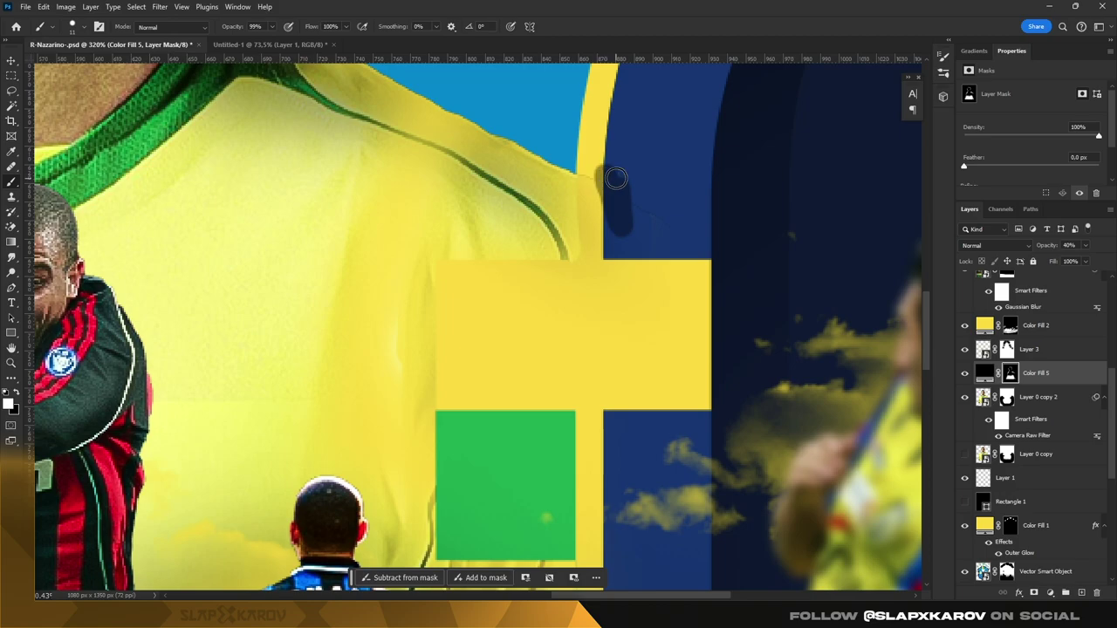
key("x")
left_click_drag(592, 216, 633, 198)
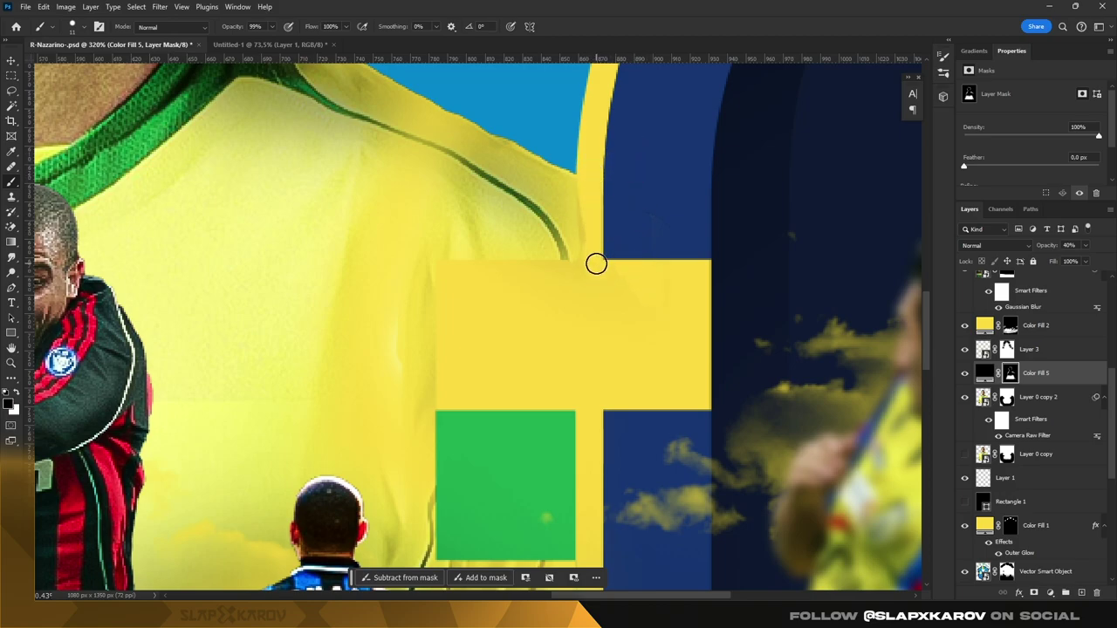
scroll(683, 227, "down", 2)
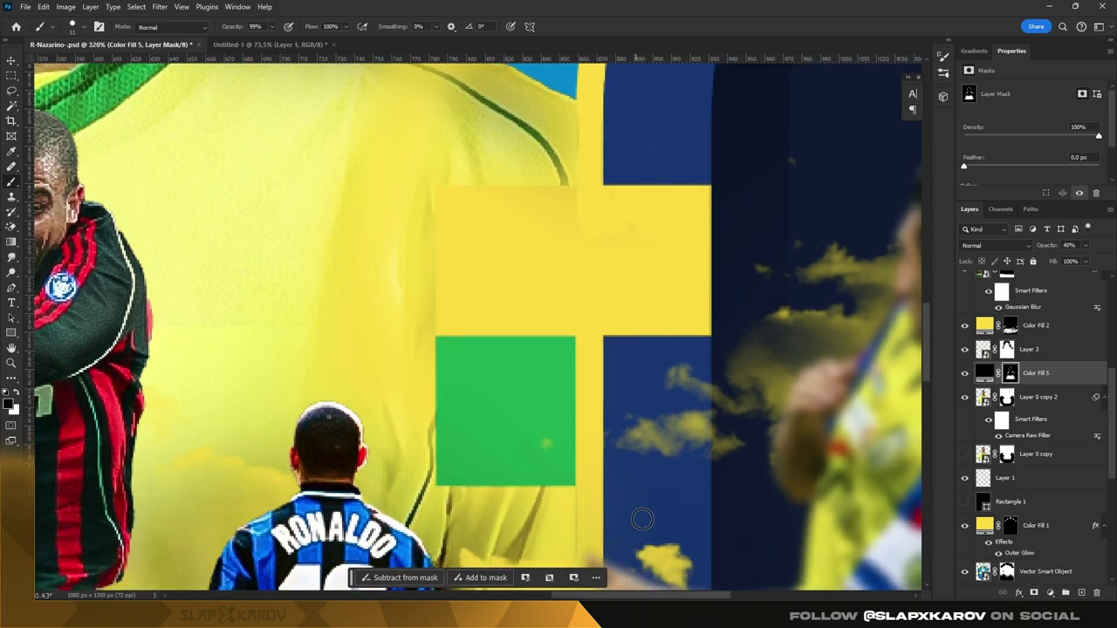
scroll(605, 484, "down", 2)
key("z")
key("ctrl+0")
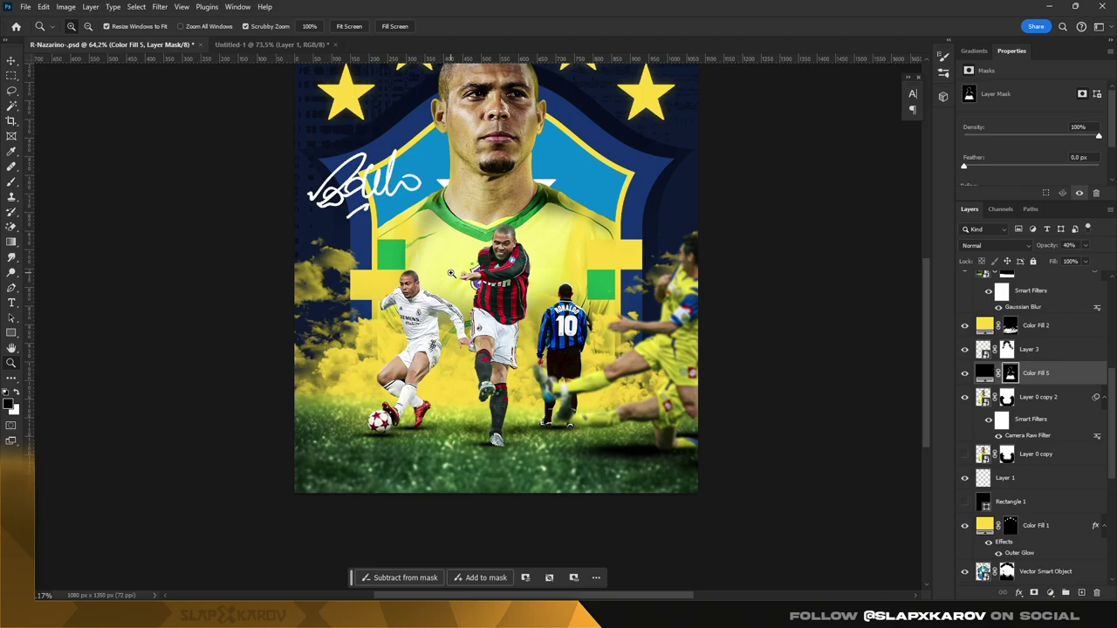
scroll(566, 292, "down", 3)
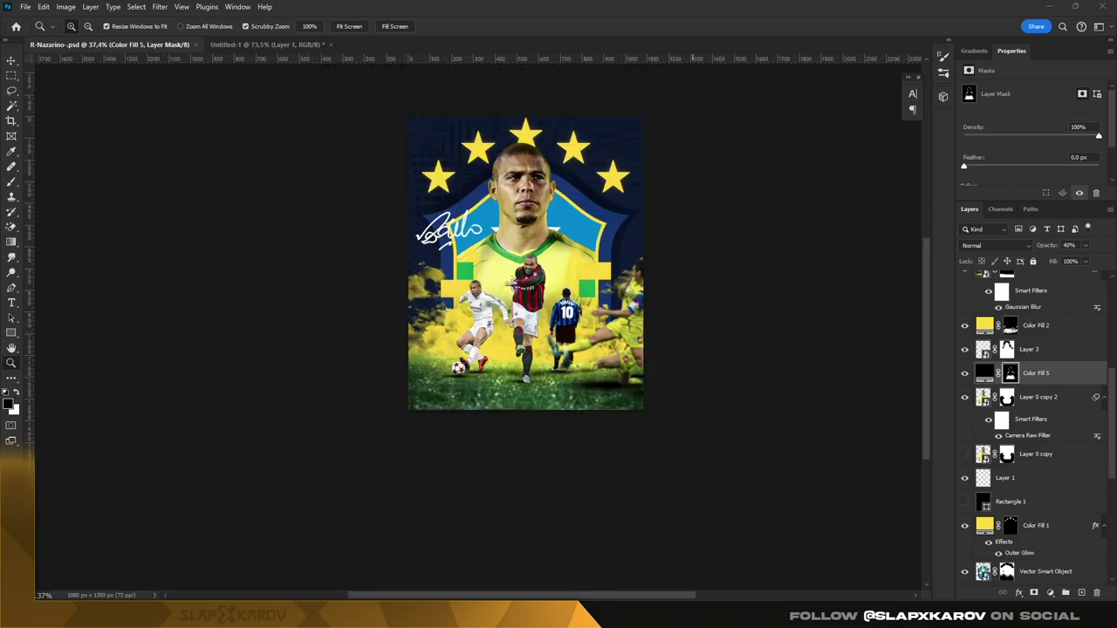
Step: Open the yellow-green ball image, unlock its background and mask out the white around the ball
left_click_drag(600, 140, 538, 84)
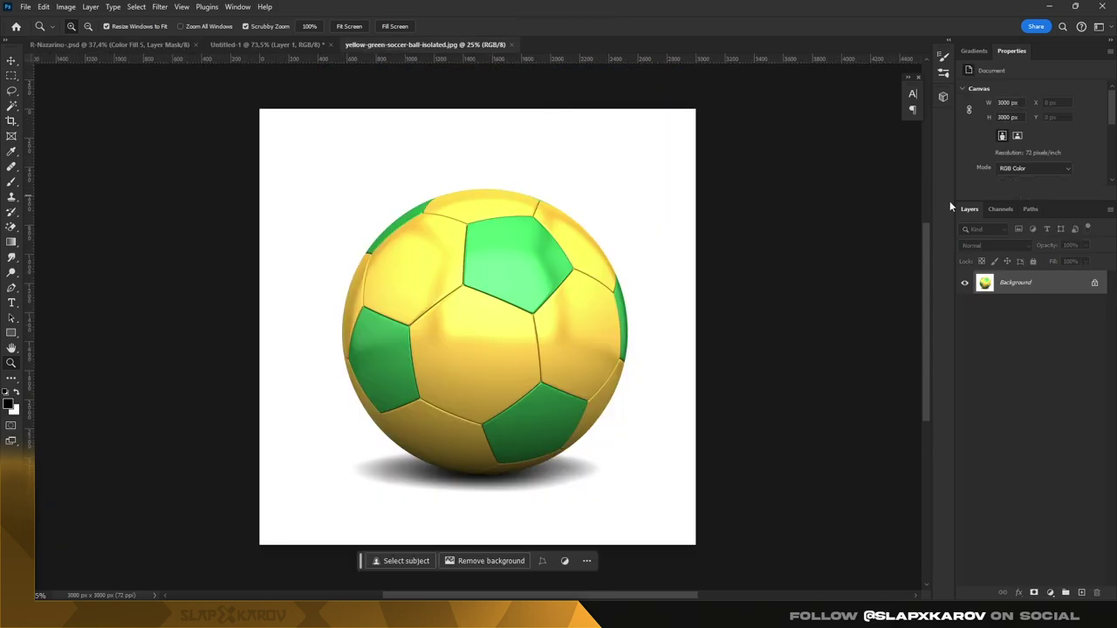
left_click(1093, 285)
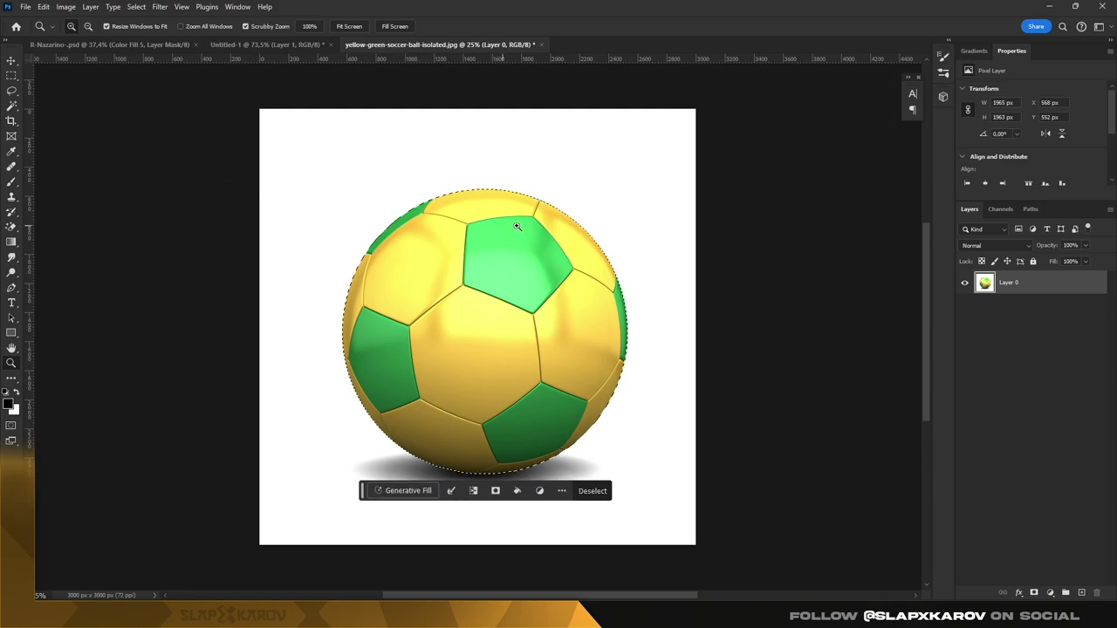
left_click(1034, 593)
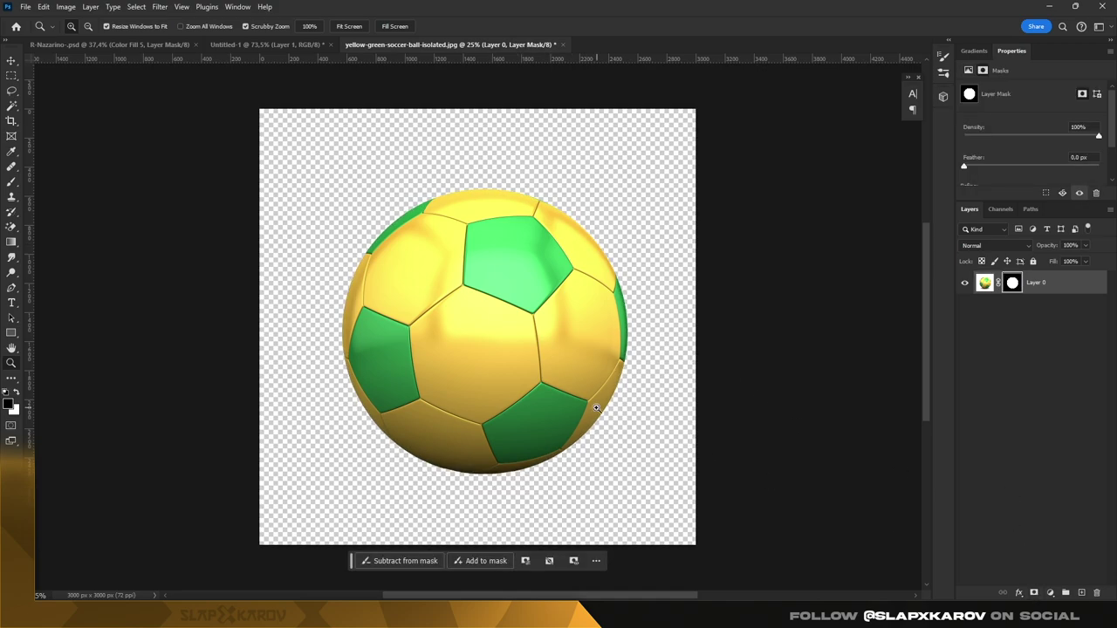
Step: Convert the ball layer to a smart object and duplicate it as Layer 0 copy
right_click(1054, 284)
left_click(968, 487)
right_click(1042, 285)
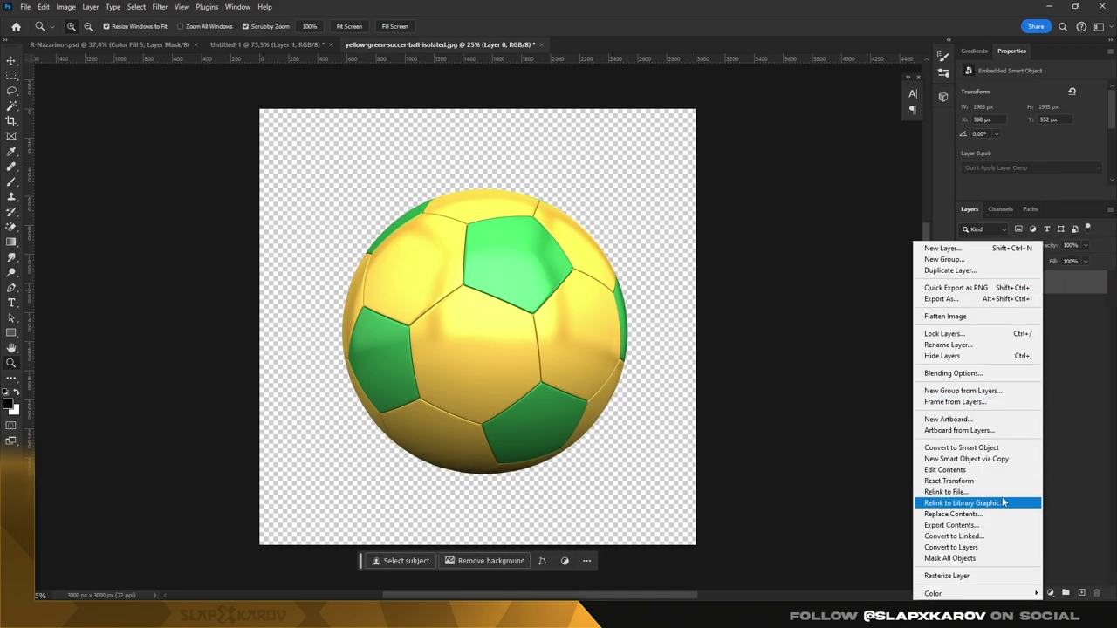
left_click(966, 458)
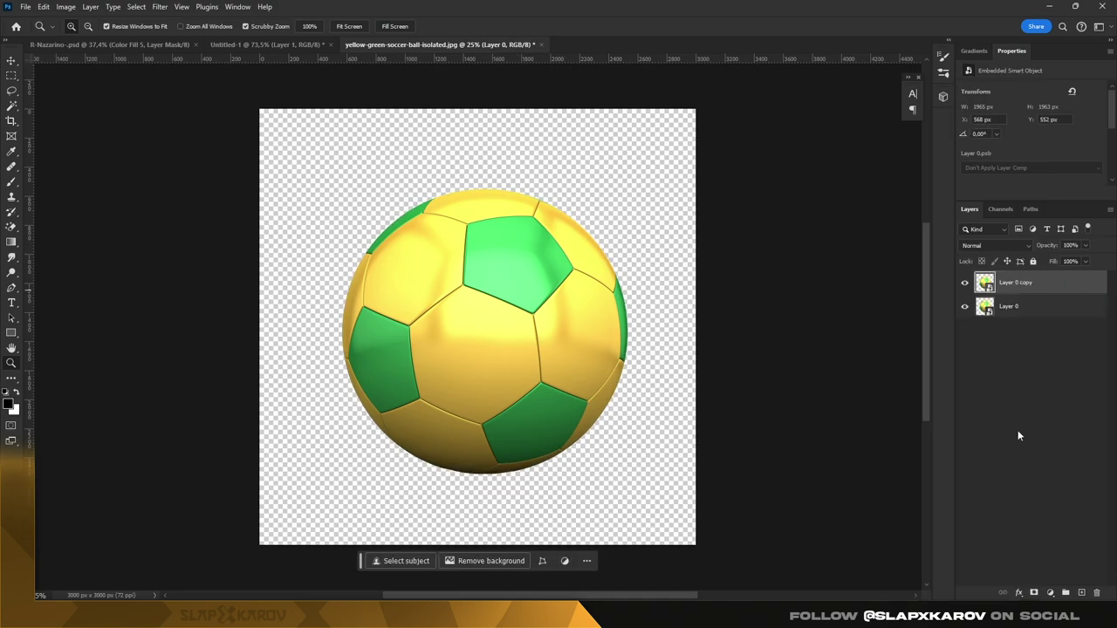
Step: Add a Hue/Saturation adjustment setting the ball's Yellows saturation to -100
left_click(1050, 594)
left_click(1042, 487)
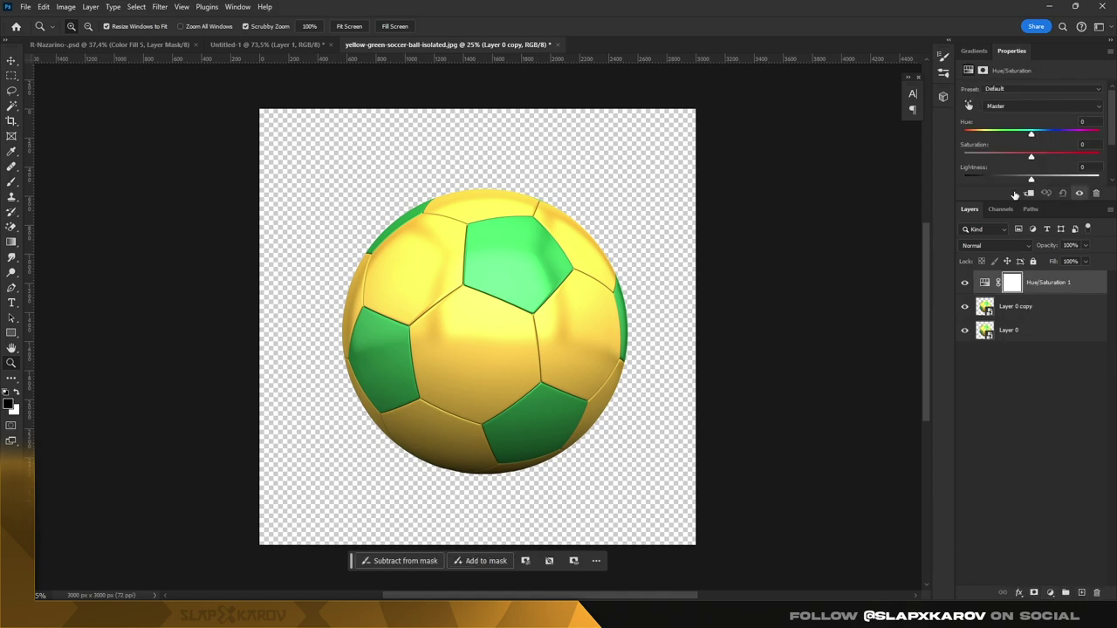
left_click(968, 105)
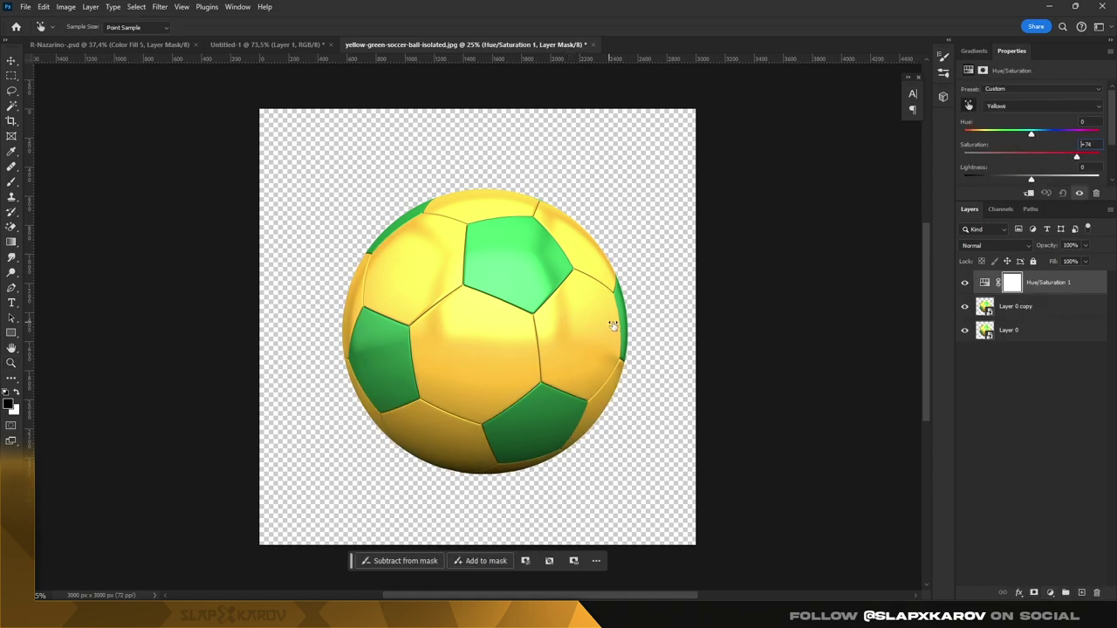
left_click_drag(566, 321, 427, 313)
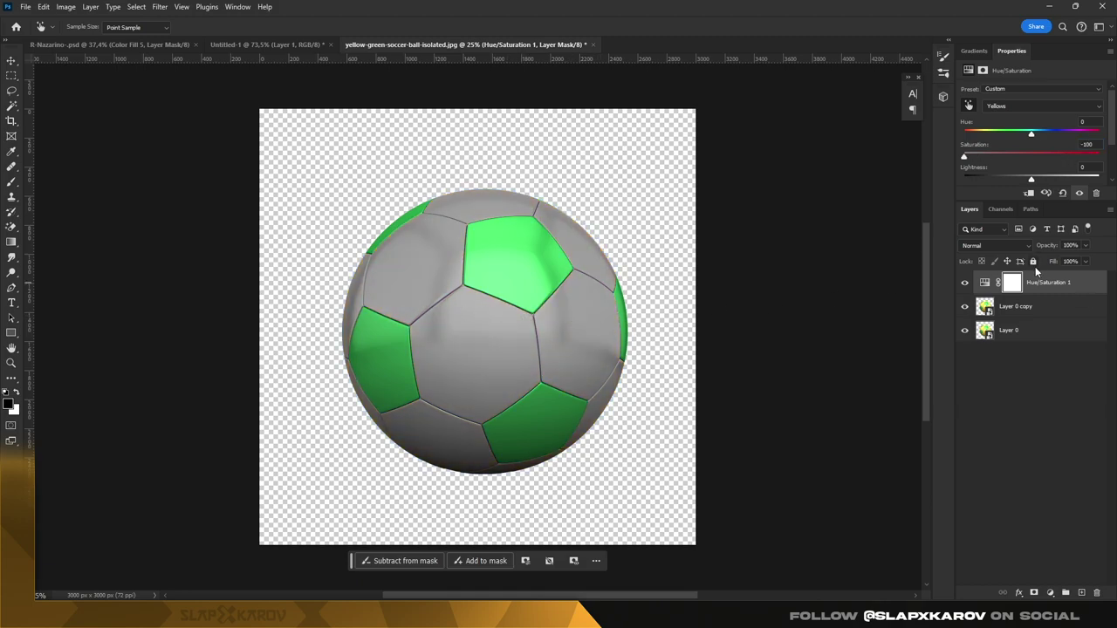
Step: Add a second Hue/Saturation making the Greens black: hue +172, saturation -100, lightness -100
left_click(1051, 594)
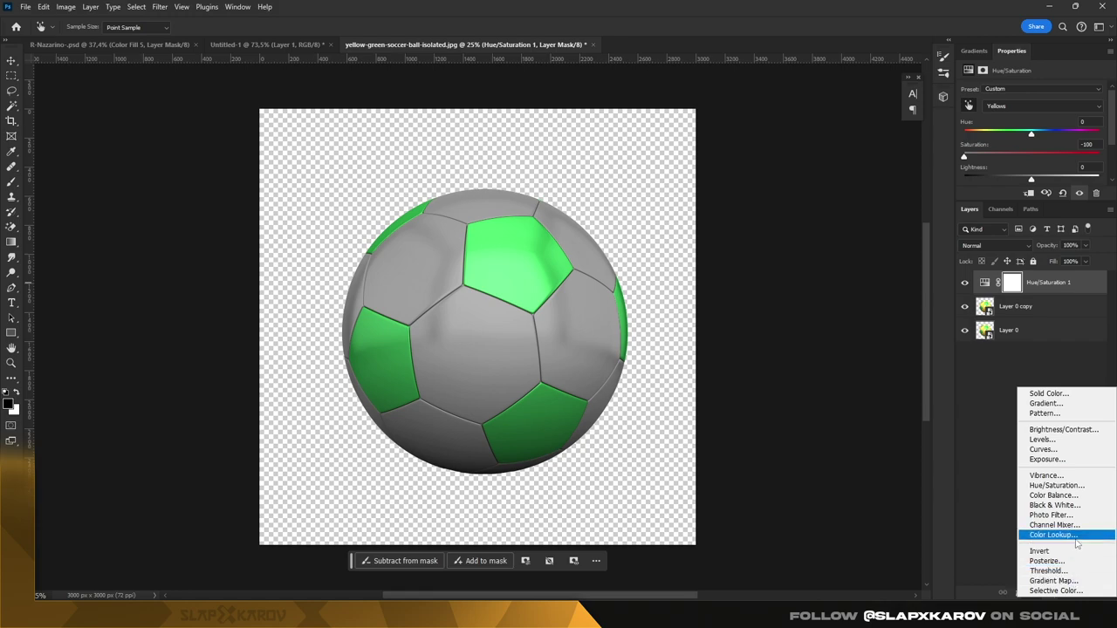
left_click(1056, 485)
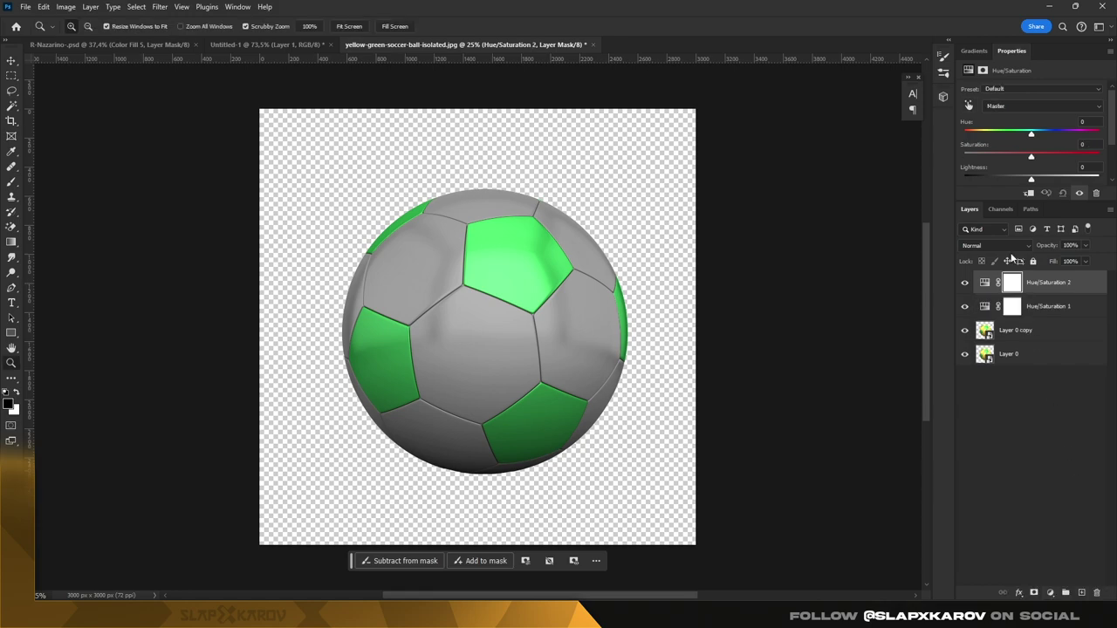
left_click(969, 105)
mouse_move(534, 247)
left_mouse_down()
mouse_move(599, 257)
mouse_move(462, 262)
mouse_move(617, 242)
left_mouse_up()
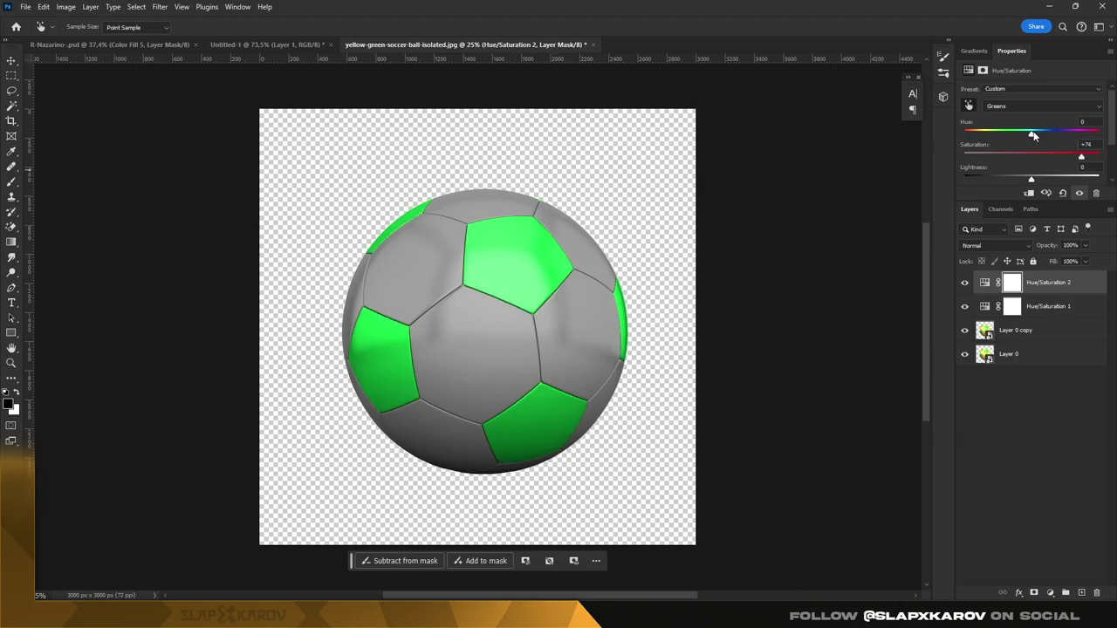
mouse_move(1032, 135)
left_mouse_down()
mouse_move(1091, 136)
mouse_move(1002, 142)
mouse_move(1093, 137)
mouse_move(1047, 158)
mouse_move(1094, 157)
mouse_move(958, 157)
left_mouse_up()
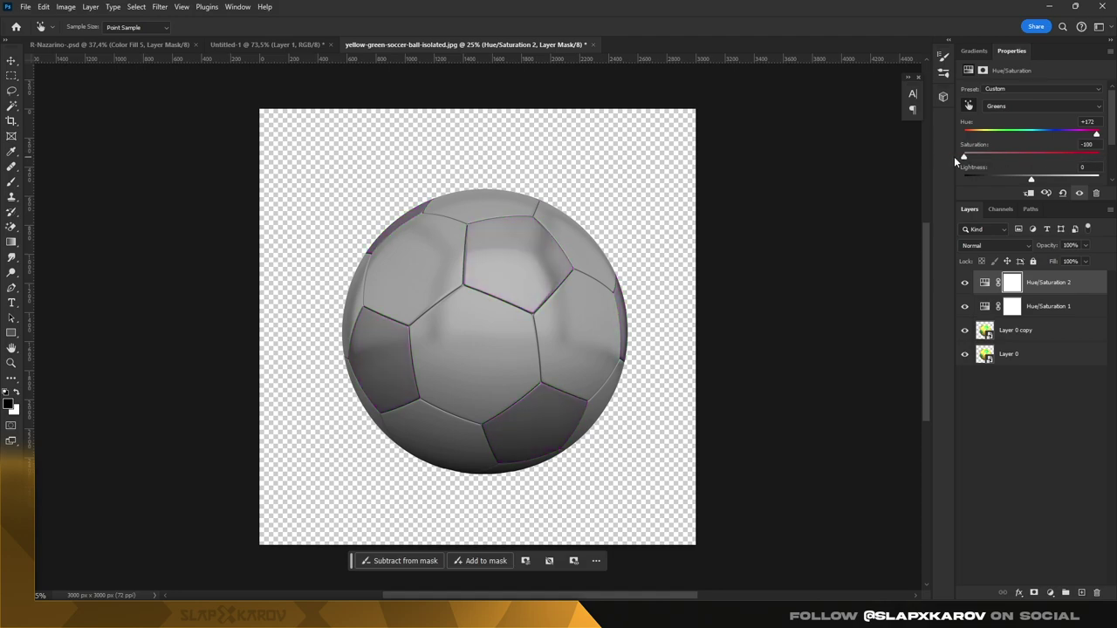
left_click_drag(1031, 179, 941, 179)
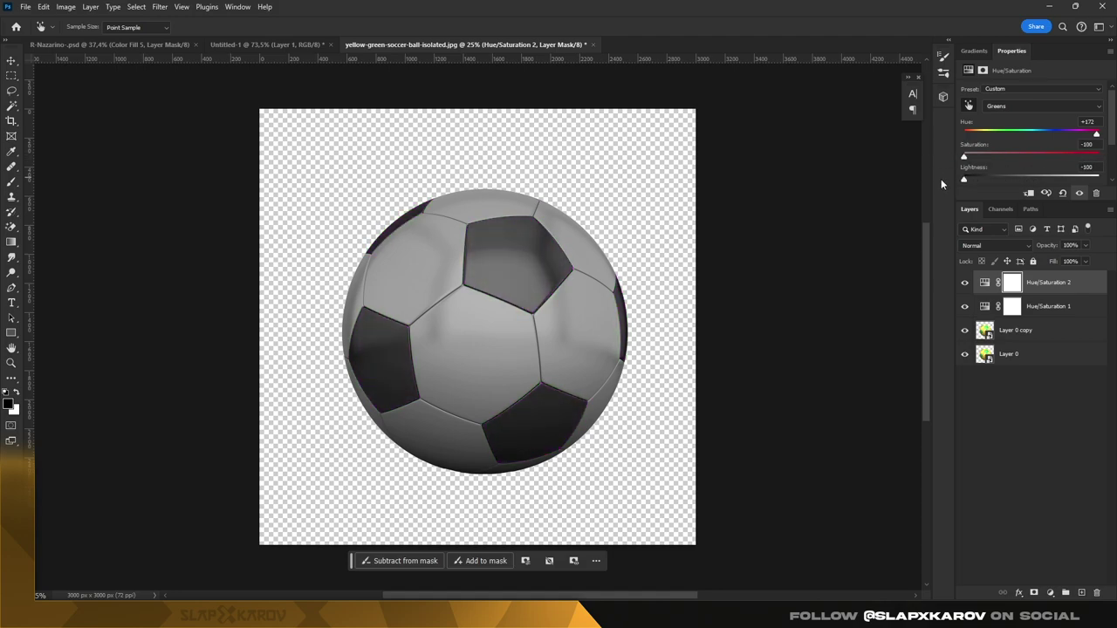
Step: Merge Layer 0 copy with both Hue/Saturation adjustments into one layer
left_click(1052, 306, "shift")
left_click(1016, 330, "shift")
key("ctrl+e")
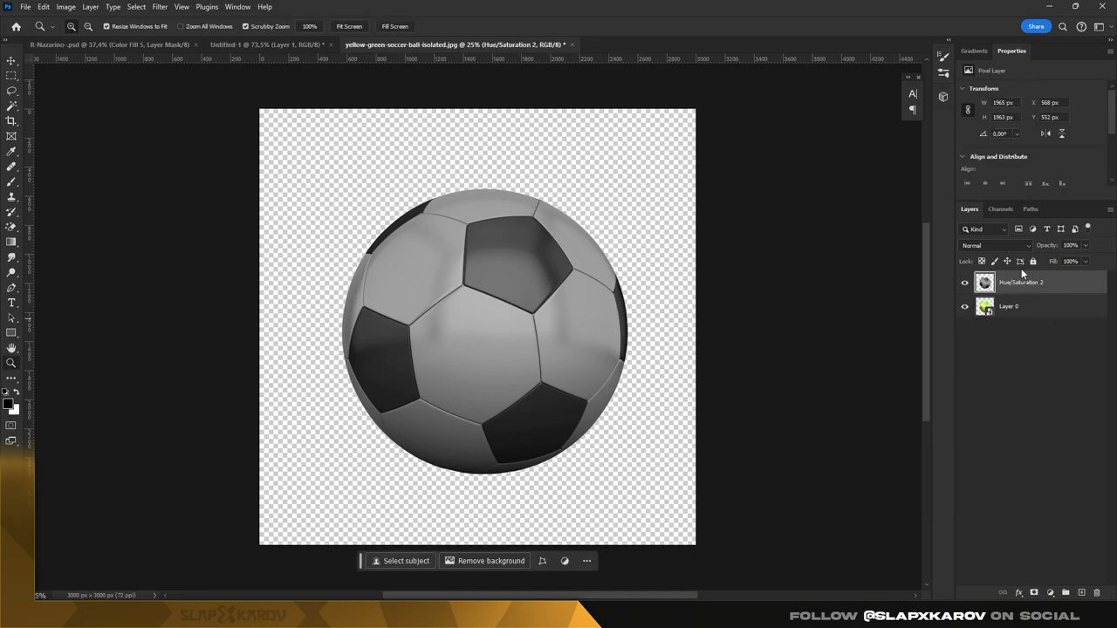
right_click(1005, 284)
Step: Convert the merged grey ball to a smart object and duplicate it
left_click(1035, 511)
left_click(965, 283)
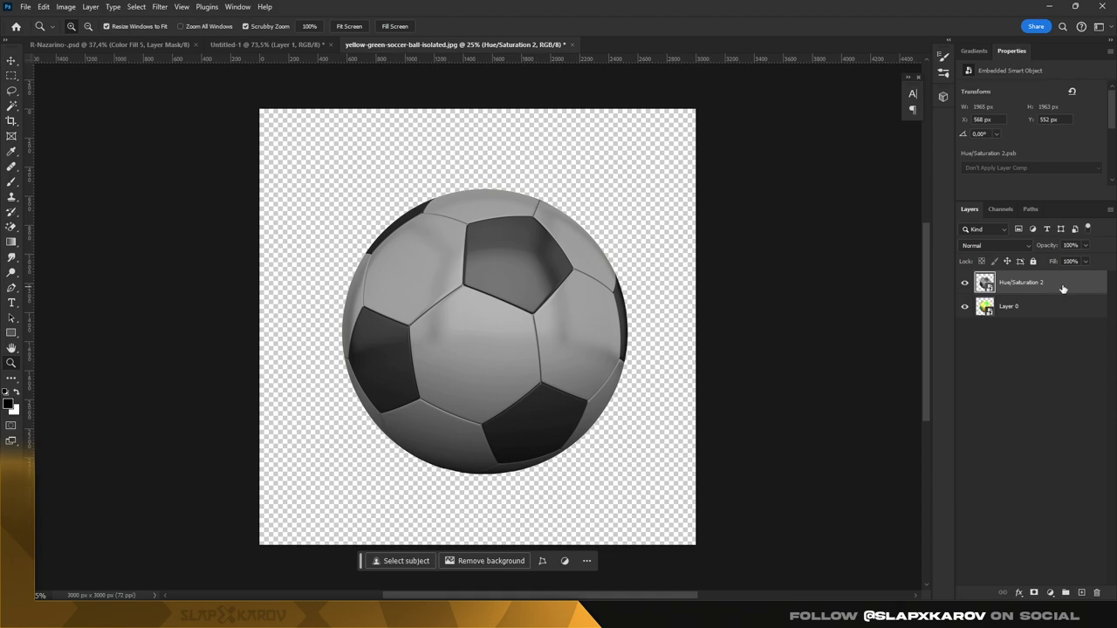
right_click(1044, 281)
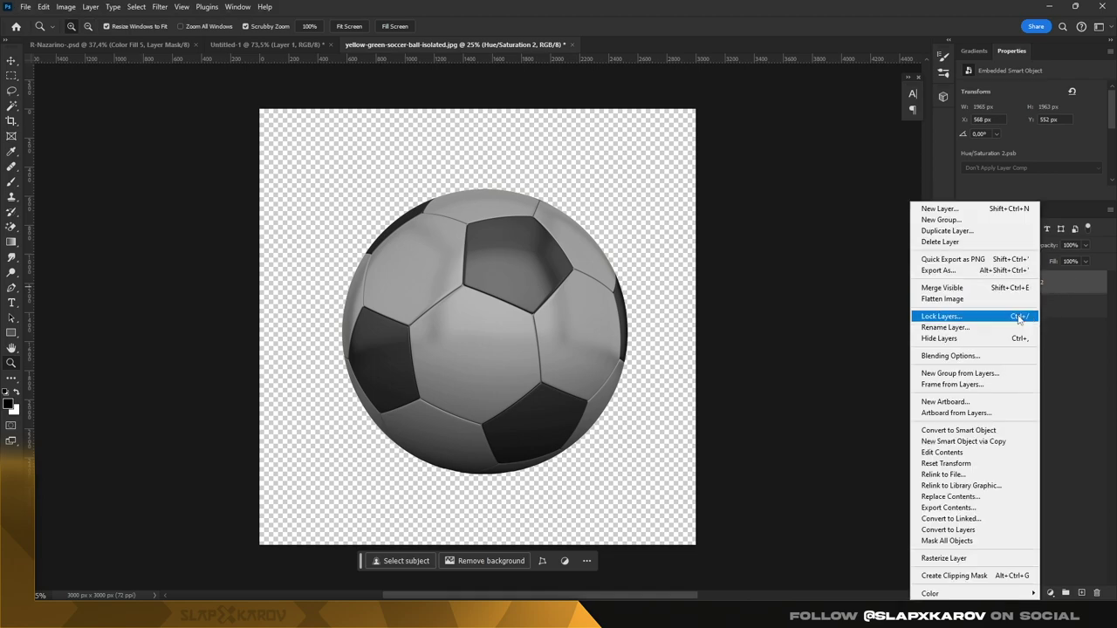
left_click(1003, 431)
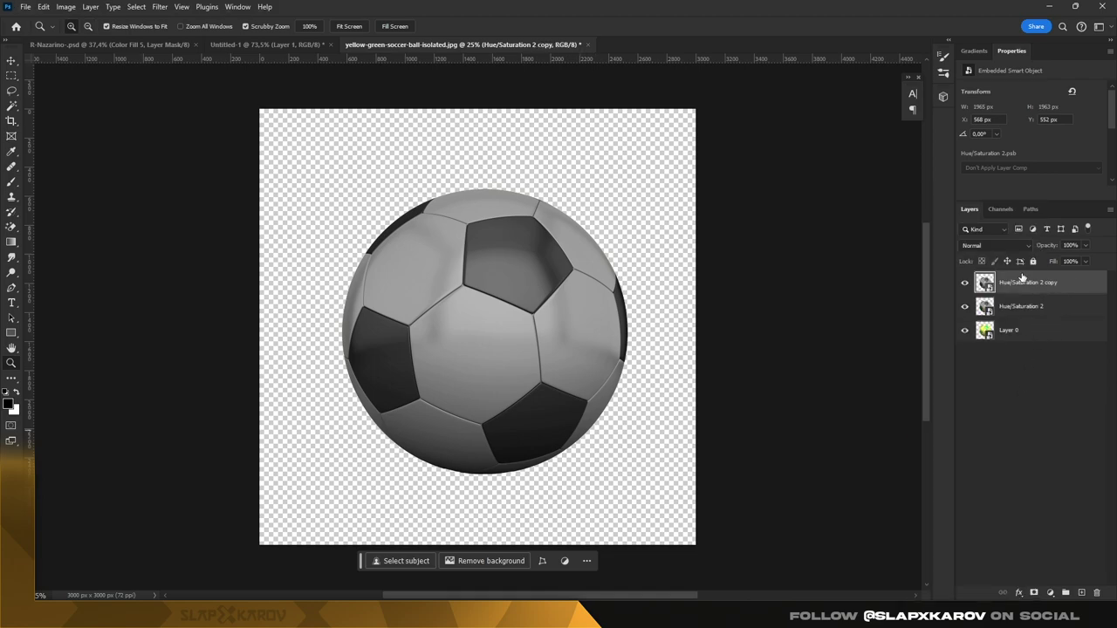
Step: Discard a trial Hue/Saturation 3 adjustment and duplicate the original yellow-green Layer 0
left_click(1050, 593)
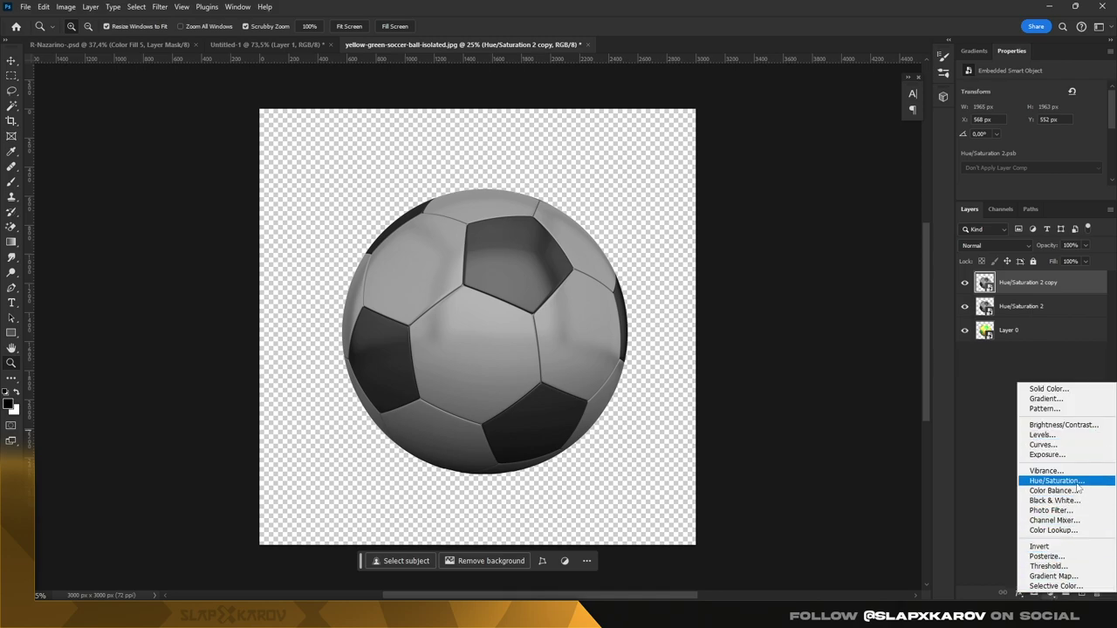
left_click(1056, 481)
left_click(967, 104)
left_click_drag(522, 267, 561, 266)
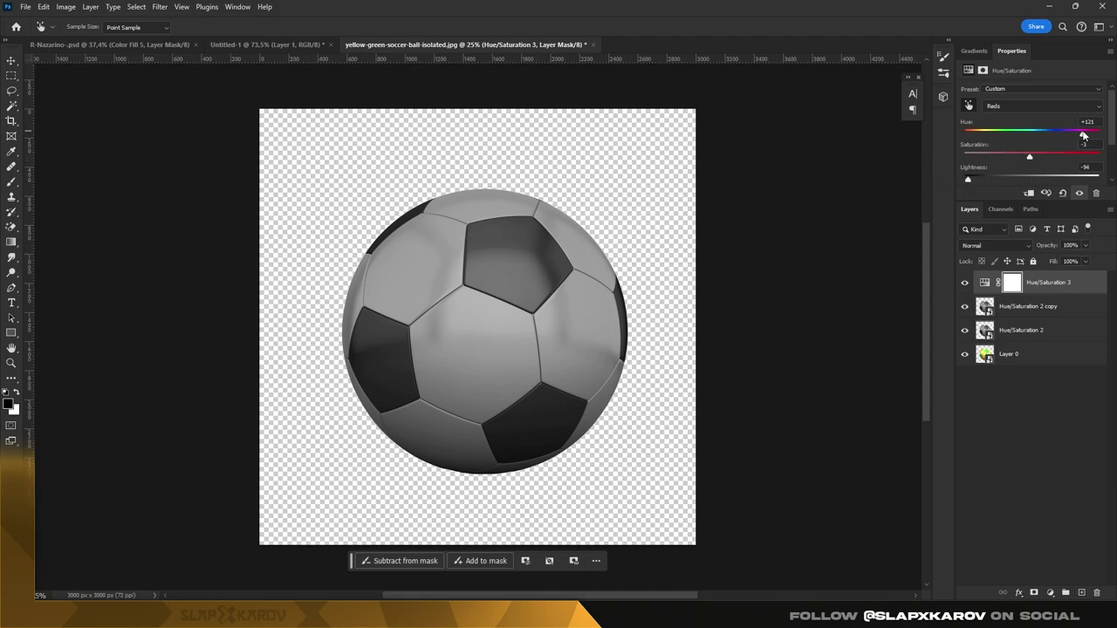
key("Delete")
left_click(1013, 333)
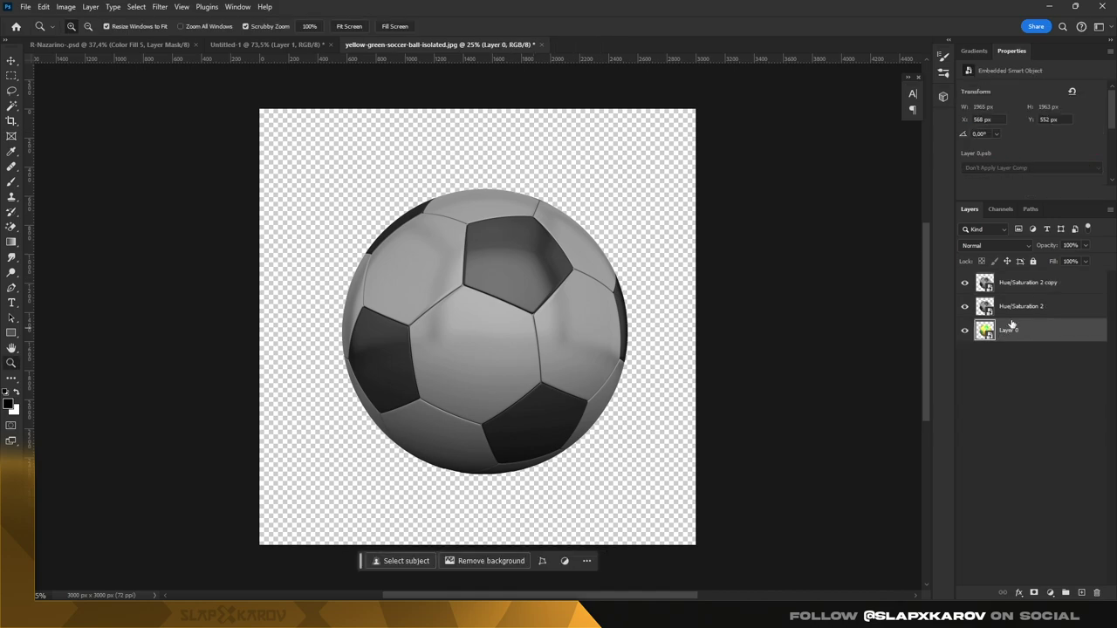
left_click(1012, 291)
key("ctrl+z")
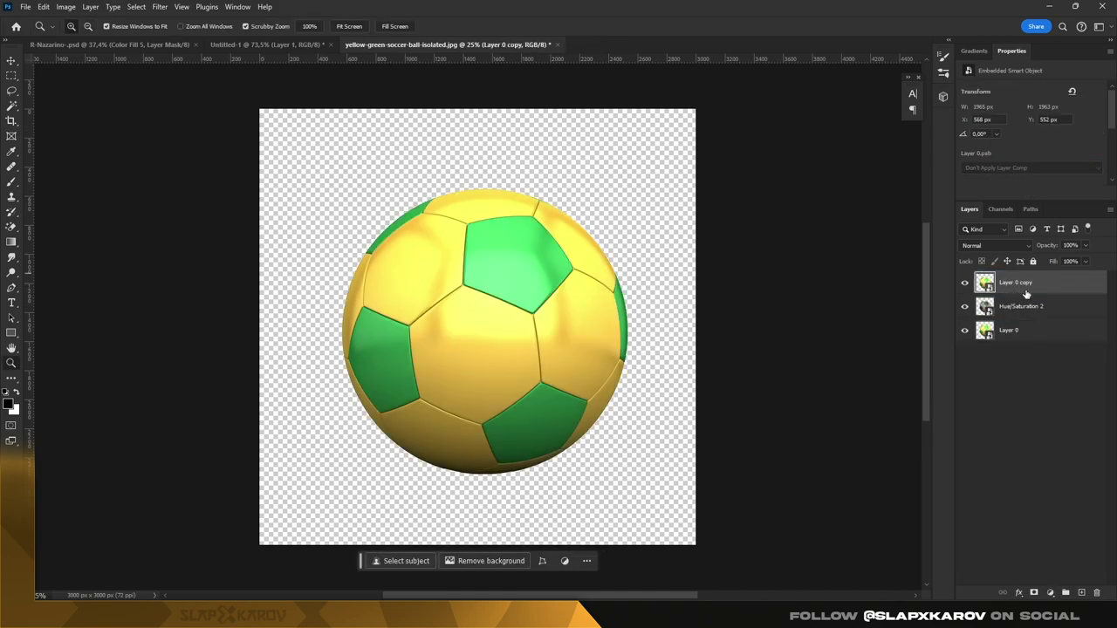
Step: Make a new smart object copy of the ball and add a Hue/Saturation turning its yellow panels black
right_click(1008, 282)
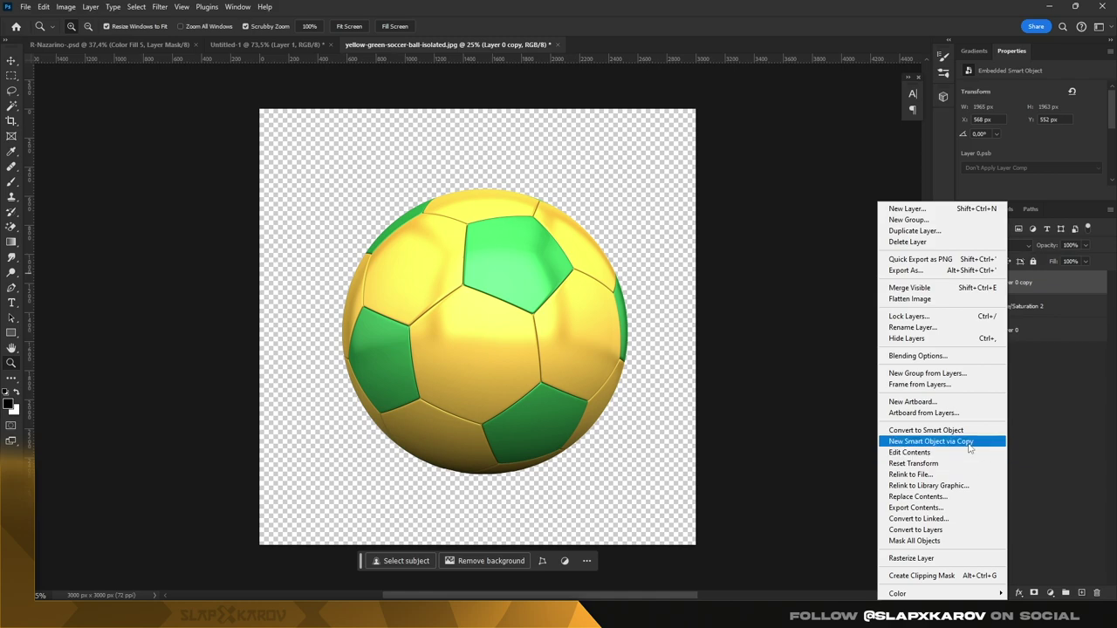
left_click(951, 445)
left_click(1017, 307)
left_click(1017, 283)
left_click(1050, 593)
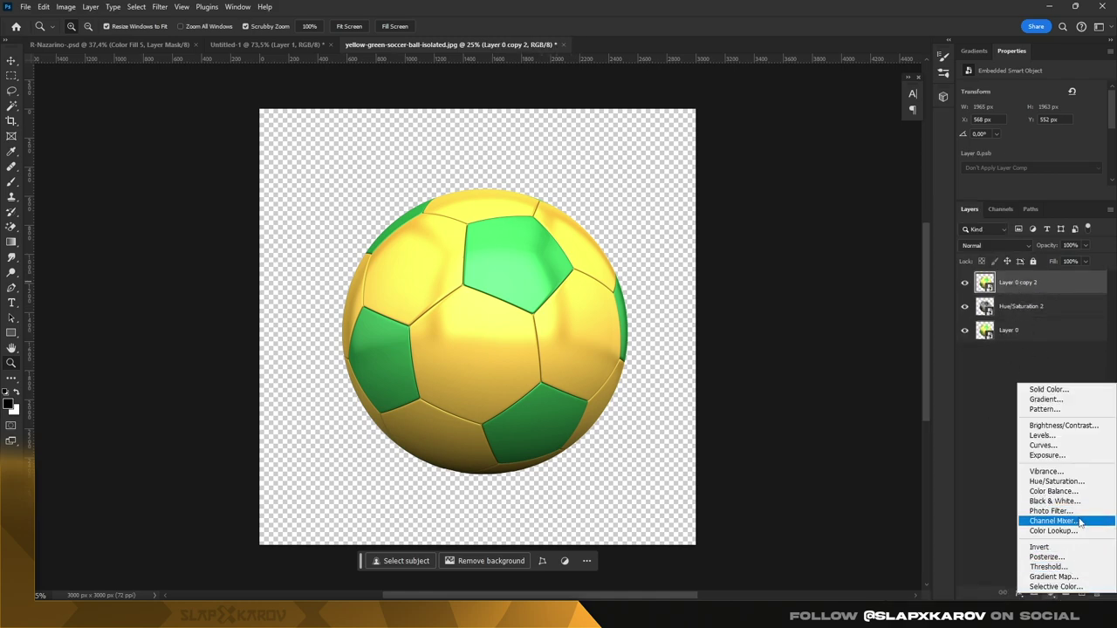
left_click(1056, 481)
left_click(968, 105)
left_click_drag(563, 340, 572, 340)
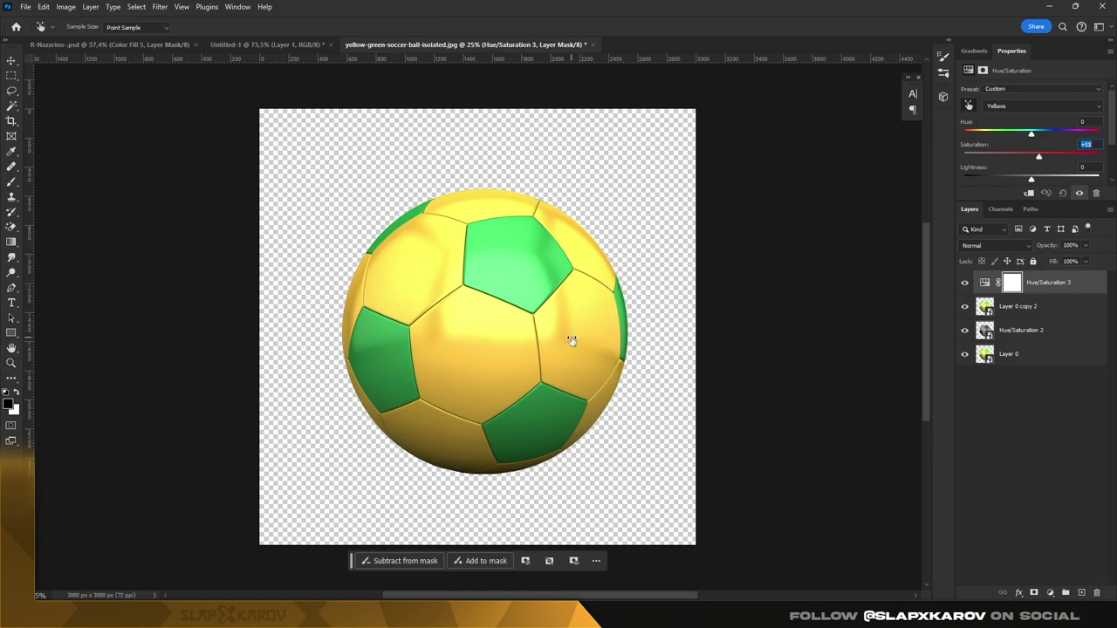
left_click_drag(1035, 137, 982, 131)
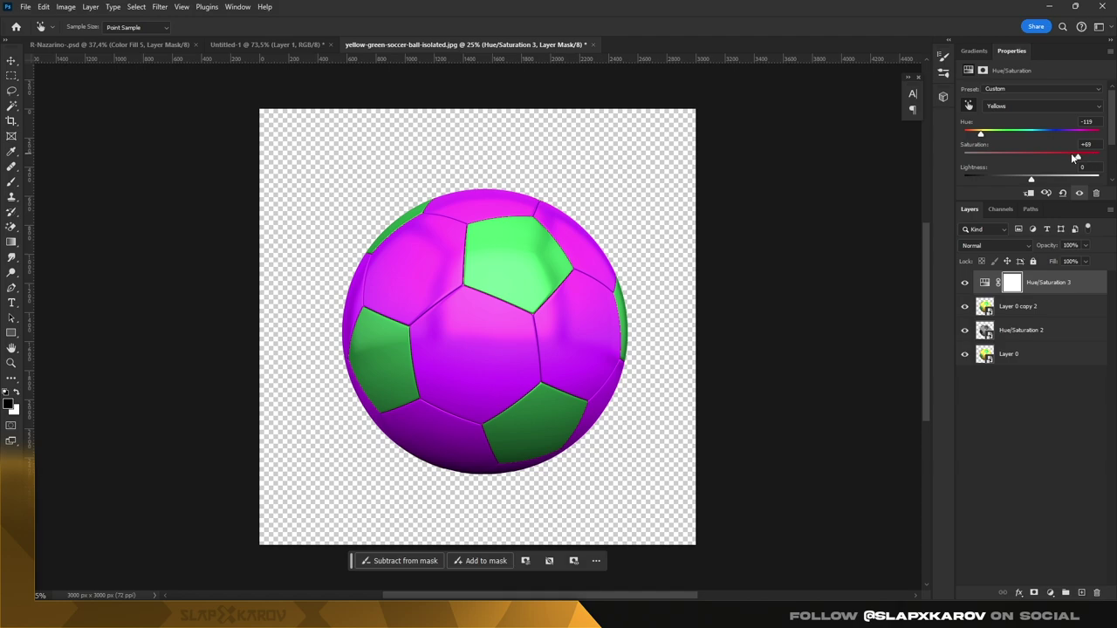
left_click_drag(1074, 157, 1099, 157)
left_click_drag(1032, 179, 961, 178)
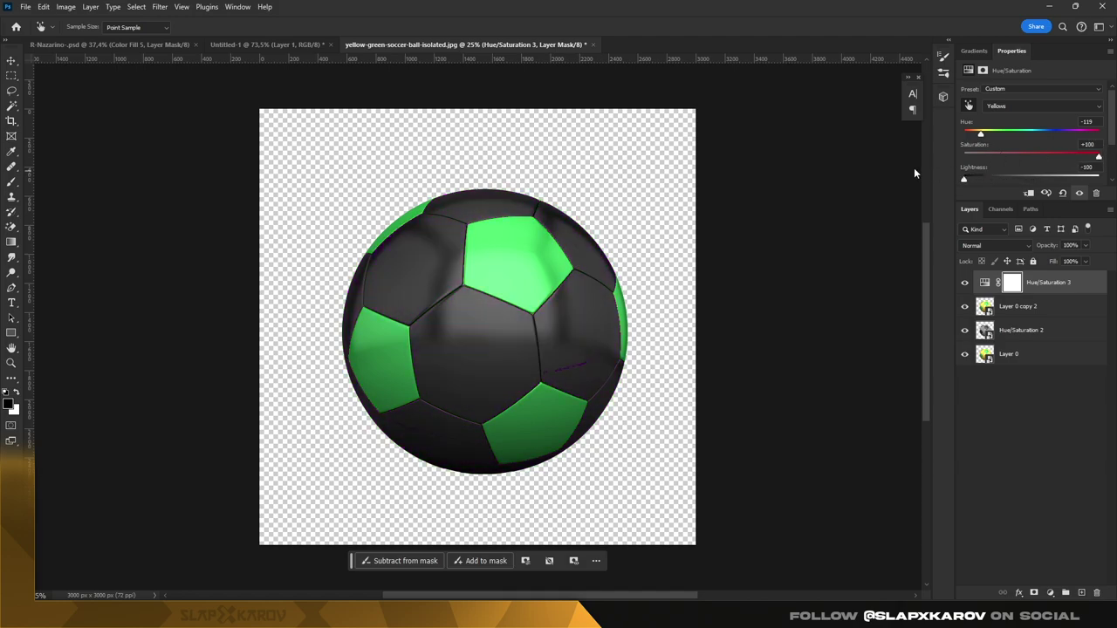
Step: Add a second Hue/Saturation shifting the green panels to red
left_click(1051, 593)
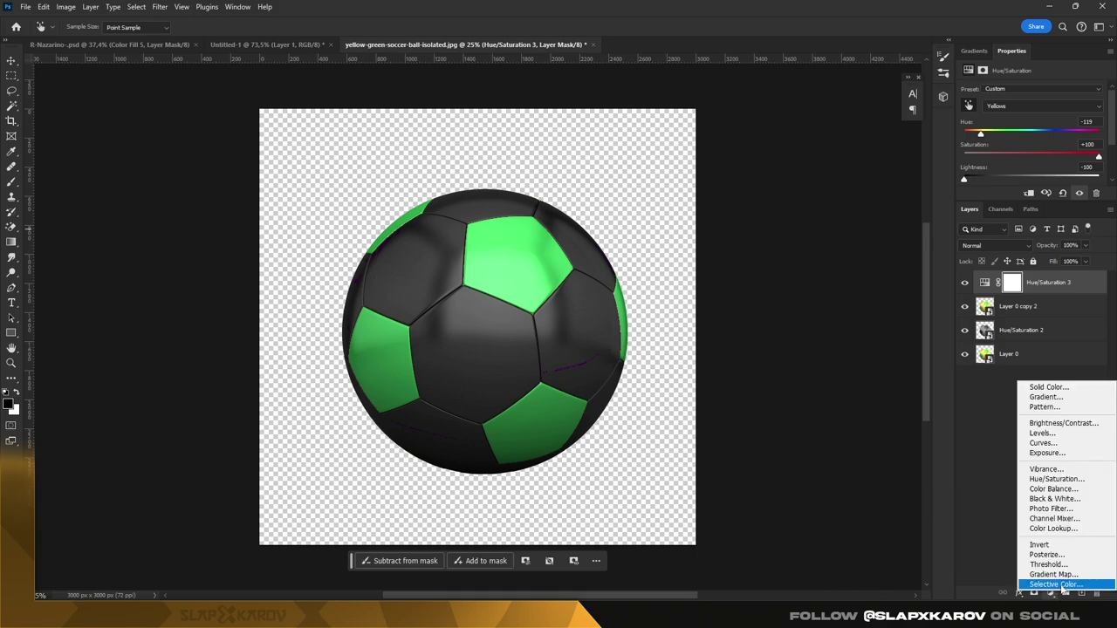
left_click(1072, 480)
left_click(967, 105)
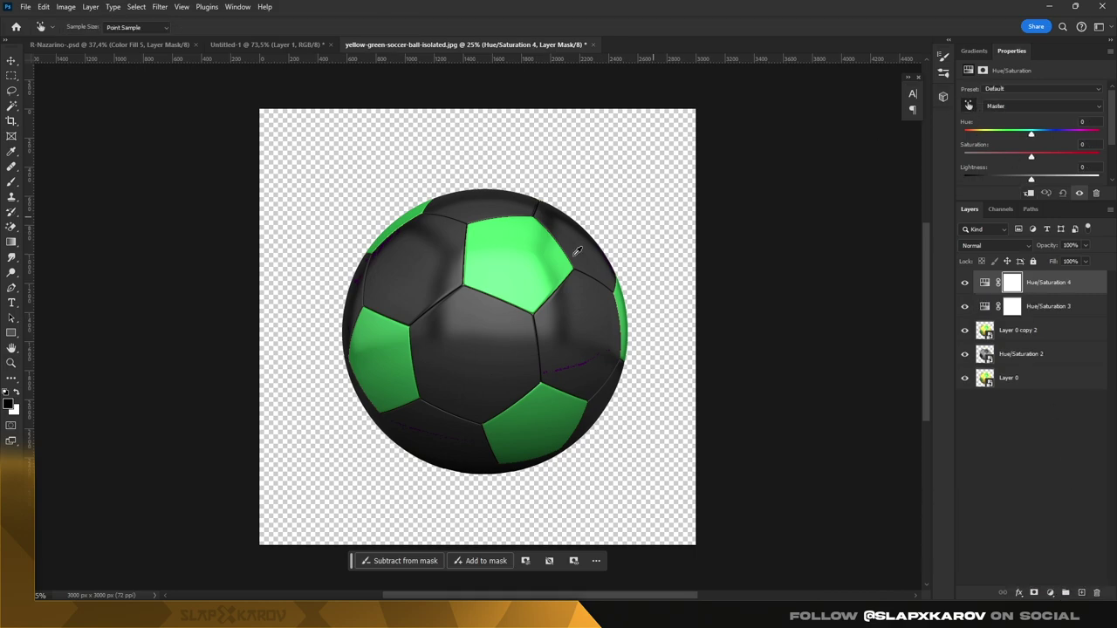
left_click_drag(513, 269, 529, 269)
left_click_drag(1033, 133, 976, 135)
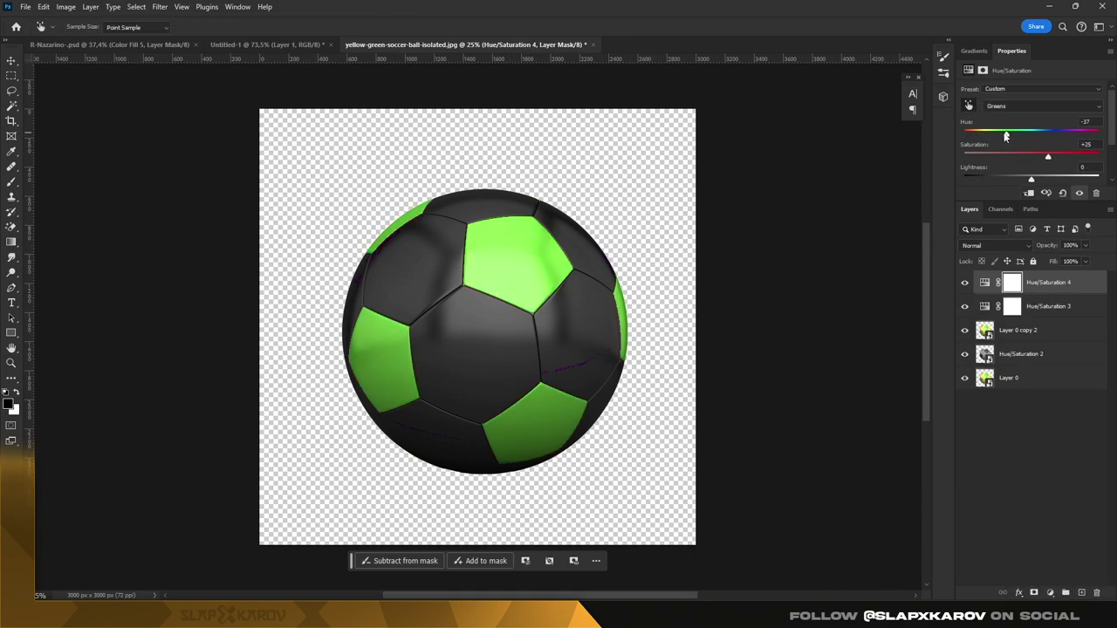
left_click_drag(1049, 158, 1029, 180)
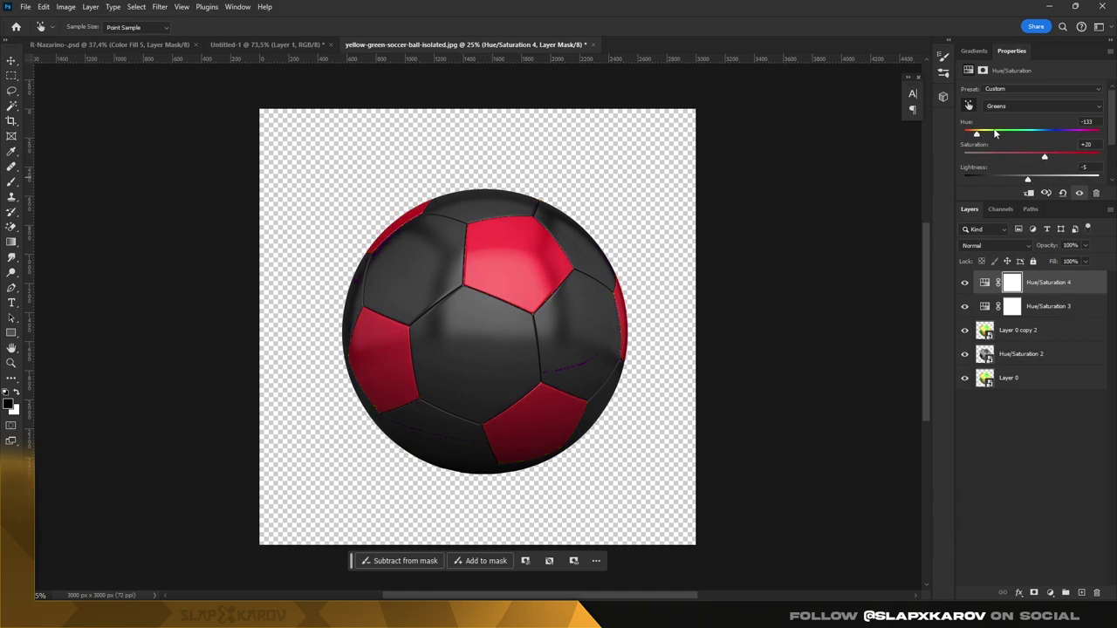
mouse_move(975, 135)
left_mouse_down()
mouse_move(997, 137)
mouse_move(978, 135)
left_mouse_up()
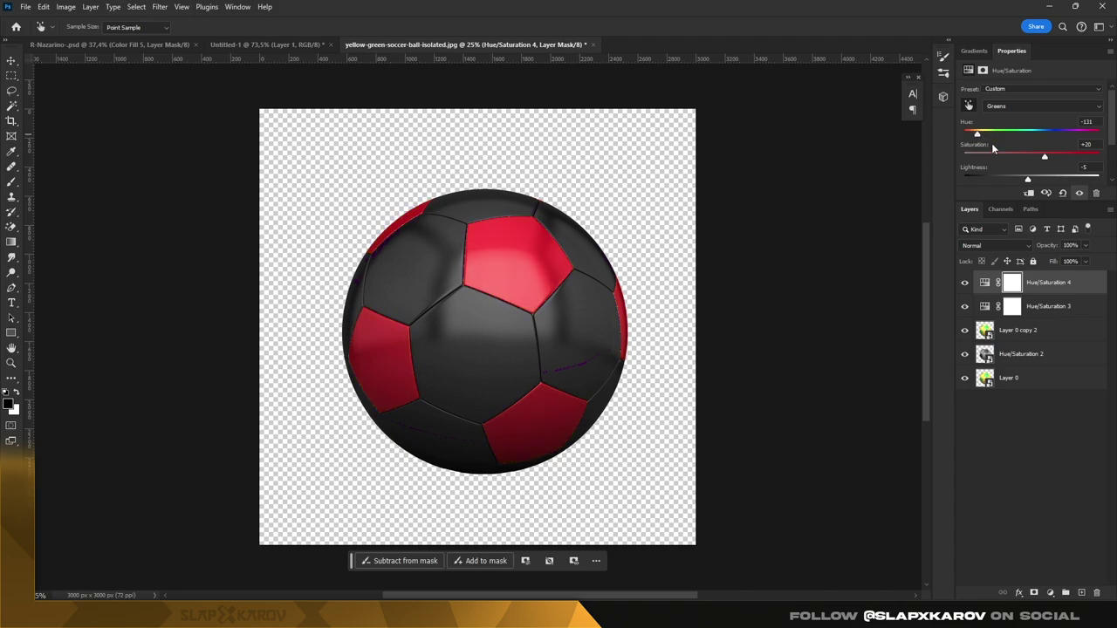
Step: Compare with the recolour hidden, darken the ball slightly, and merge the adjustments with Ctrl+E
left_click(964, 283)
left_click(965, 306)
left_click(986, 306)
key("z")
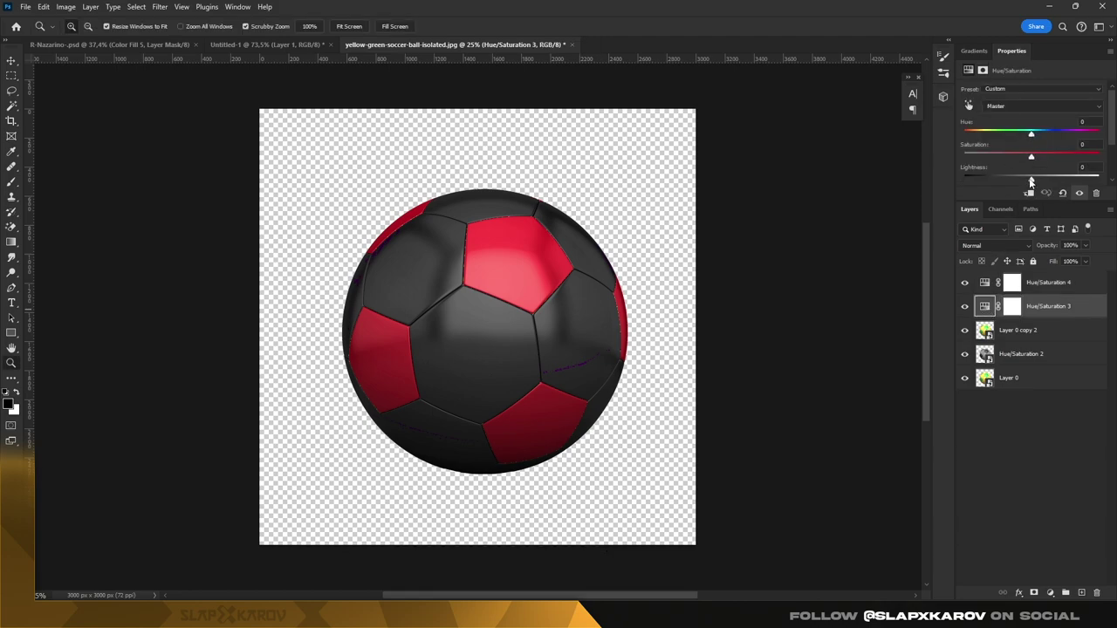
left_click_drag(1031, 181, 1021, 182)
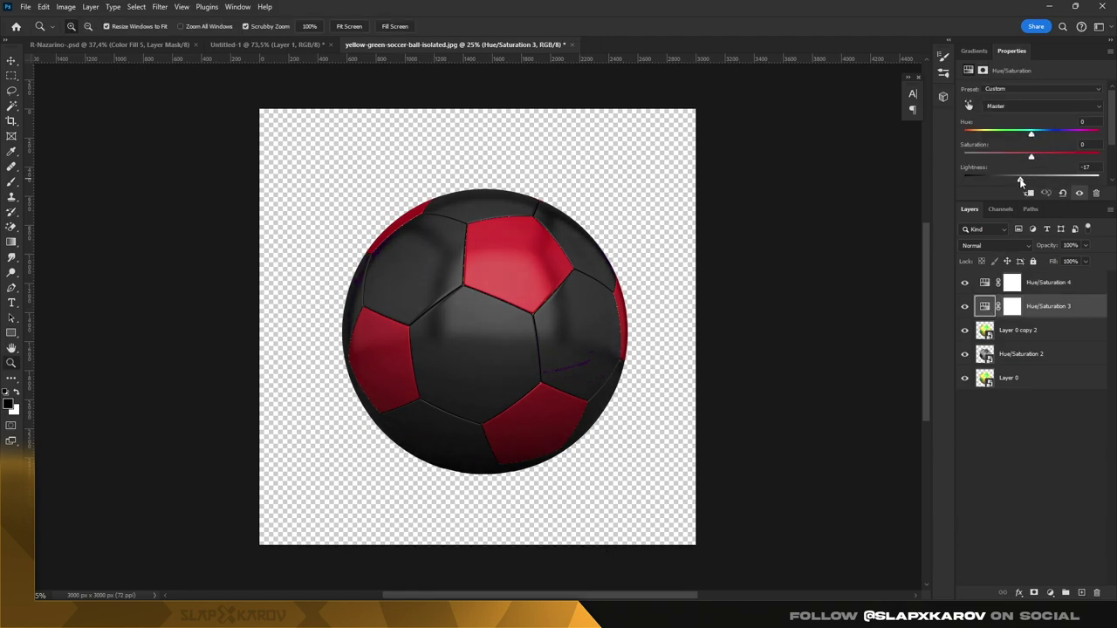
left_click(1041, 293, "shift")
key("ctrl+e")
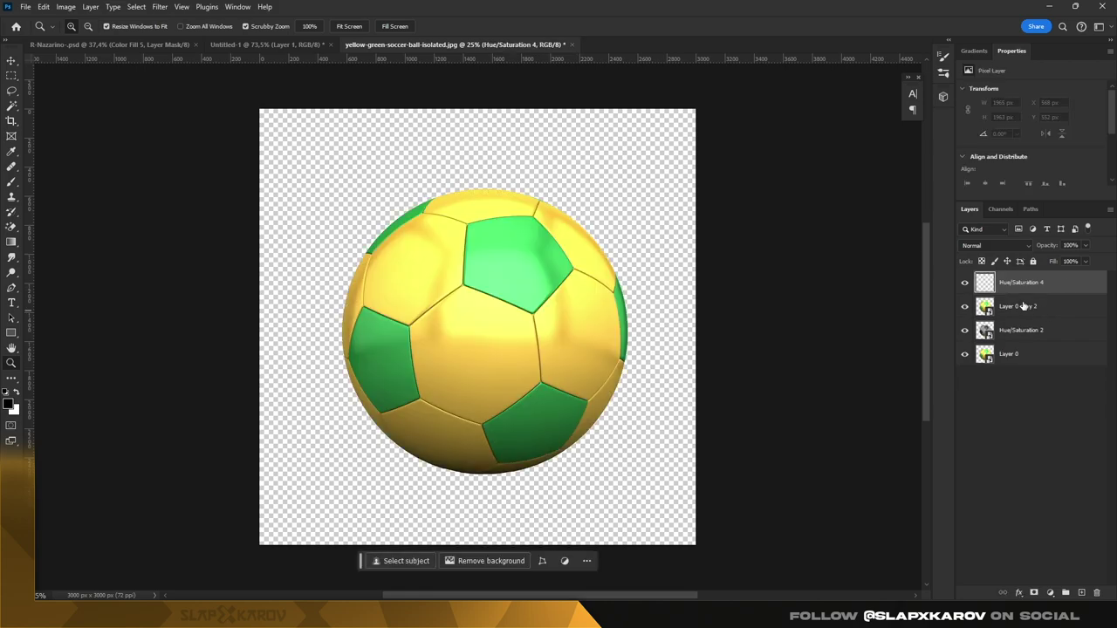
key("ctrl+e")
Step: Convert the red ball to a smart object and drag all three ball layers into R-Nazarino.psd
right_click(1027, 287)
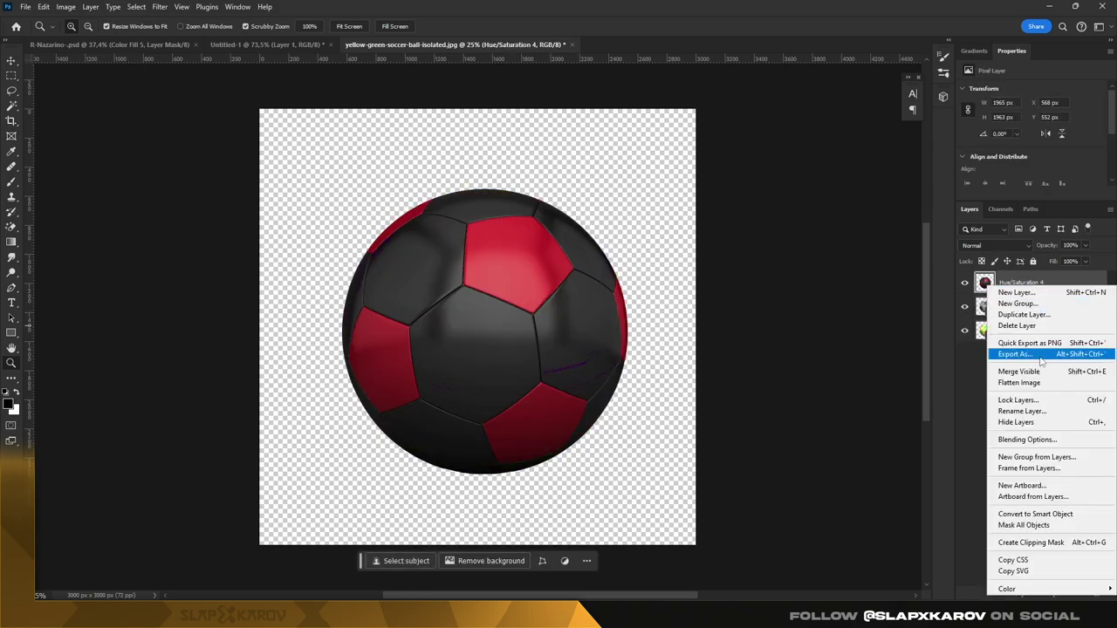
left_click(1059, 514)
left_click(1022, 336)
left_click(1028, 292, "shift")
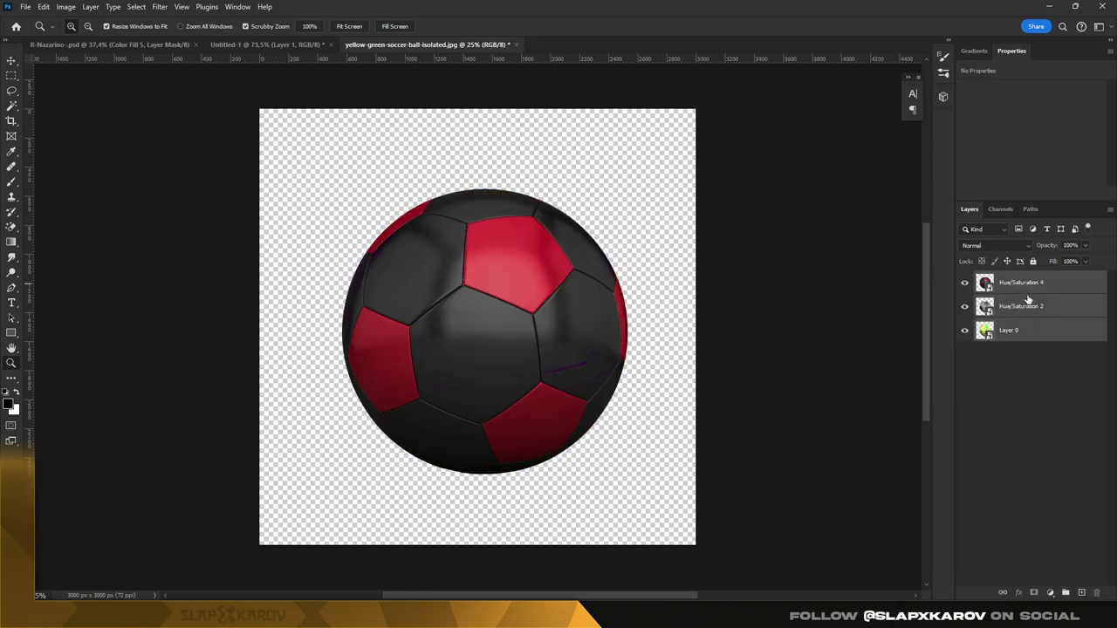
left_click(85, 43)
scroll(1102, 322, "up", 2)
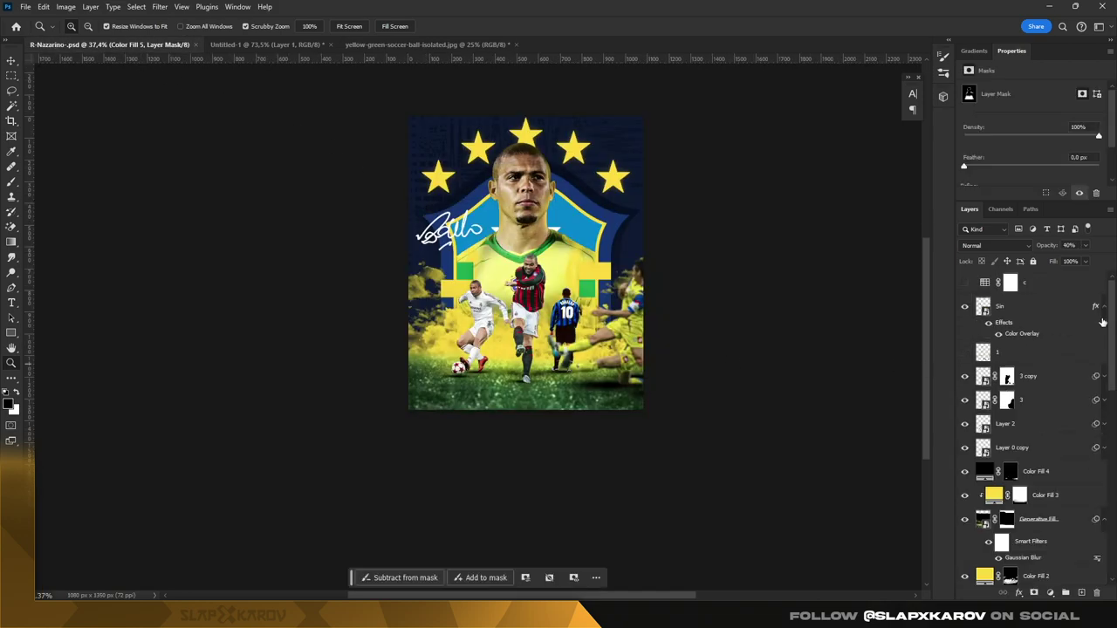
left_click_drag(1017, 310, 1016, 305)
Step: Shrink the balls and move them down near the players' feet
key("ctrl+t")
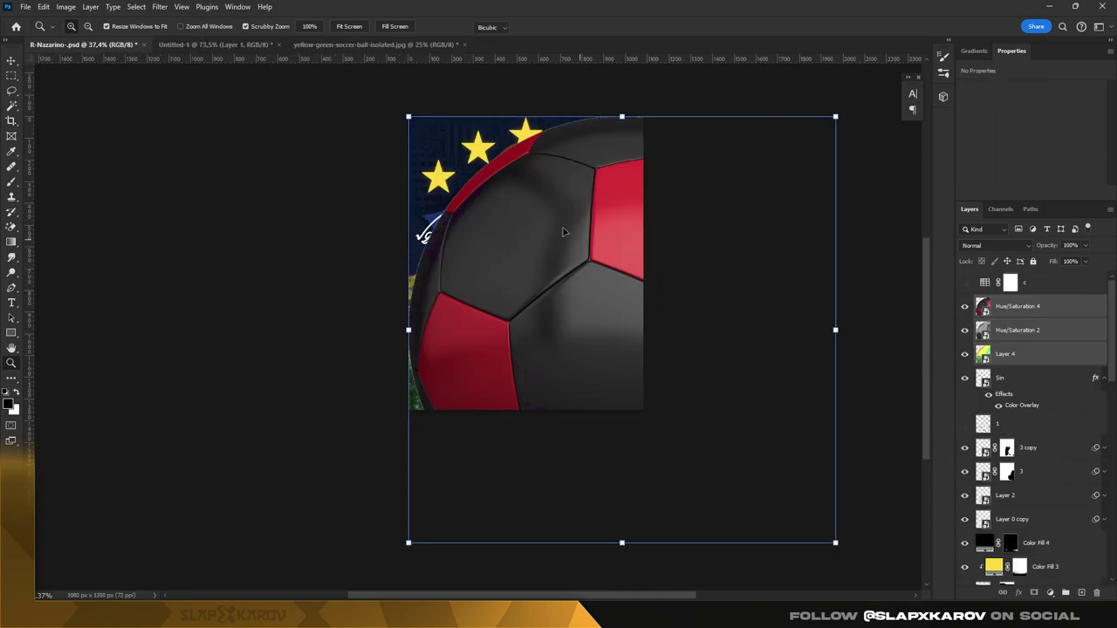
left_click_drag(407, 117, 608, 292)
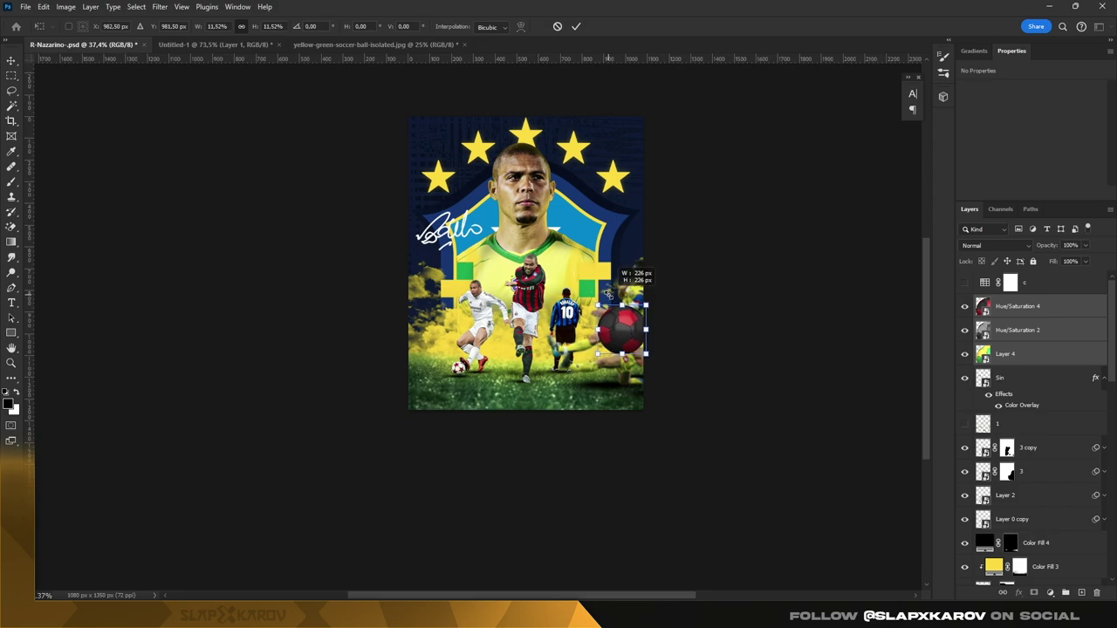
left_click_drag(620, 330, 562, 366)
key("Return")
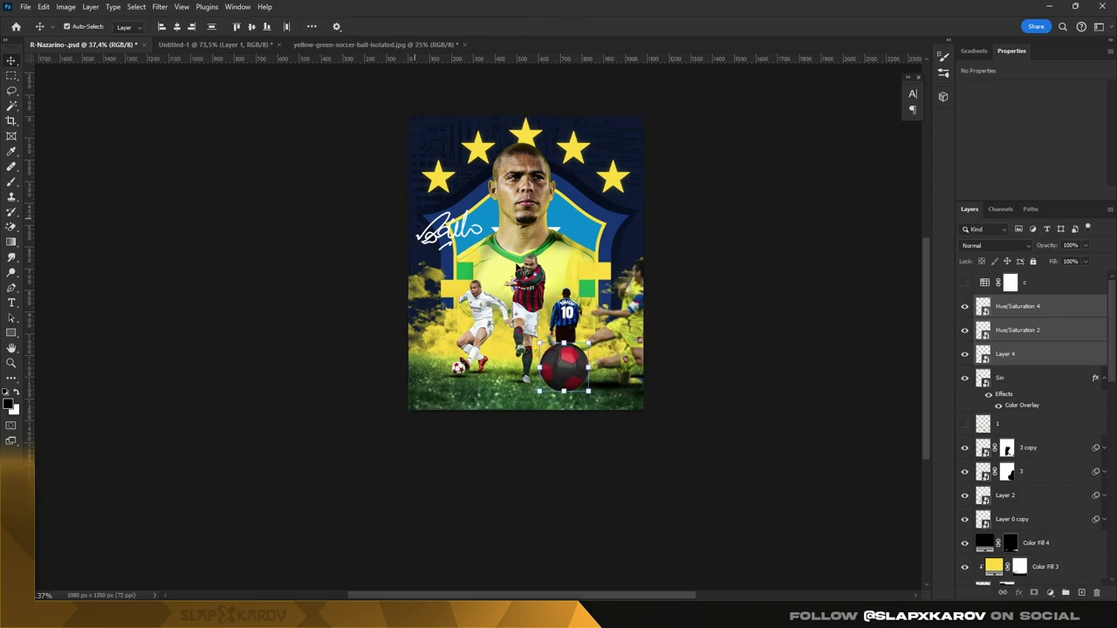
key("z")
left_click(563, 367)
Step: Set the grey ball at the left player's boot, scaled to 70 px and rotated -7.67°
left_click(964, 307)
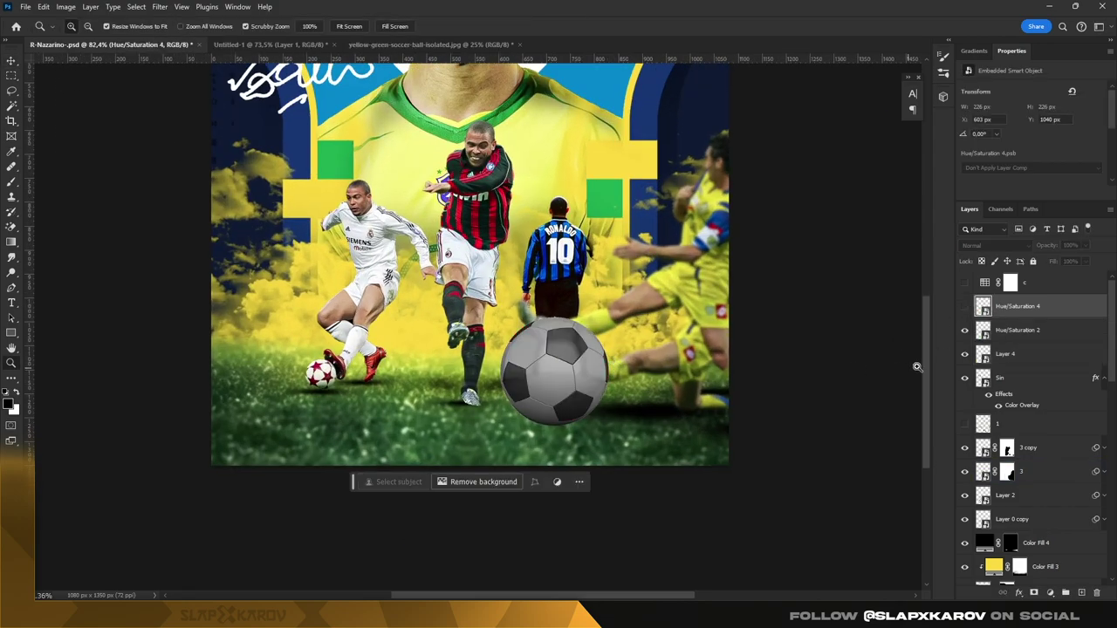
left_click(1018, 330)
key("ctrl+t")
mouse_move(512, 329)
left_mouse_down()
mouse_move(307, 353)
mouse_move(277, 329)
mouse_move(339, 389)
mouse_move(325, 374)
mouse_move(375, 347)
mouse_move(368, 358)
left_mouse_up()
key("Return")
key("z")
key("ctrl+t")
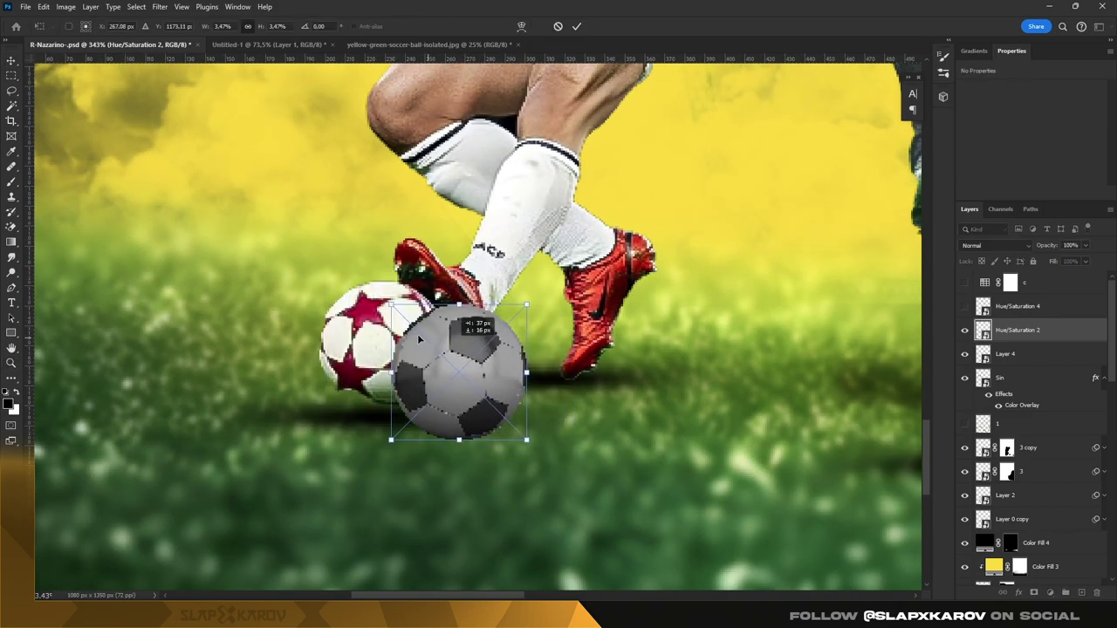
left_click_drag(380, 255, 367, 253)
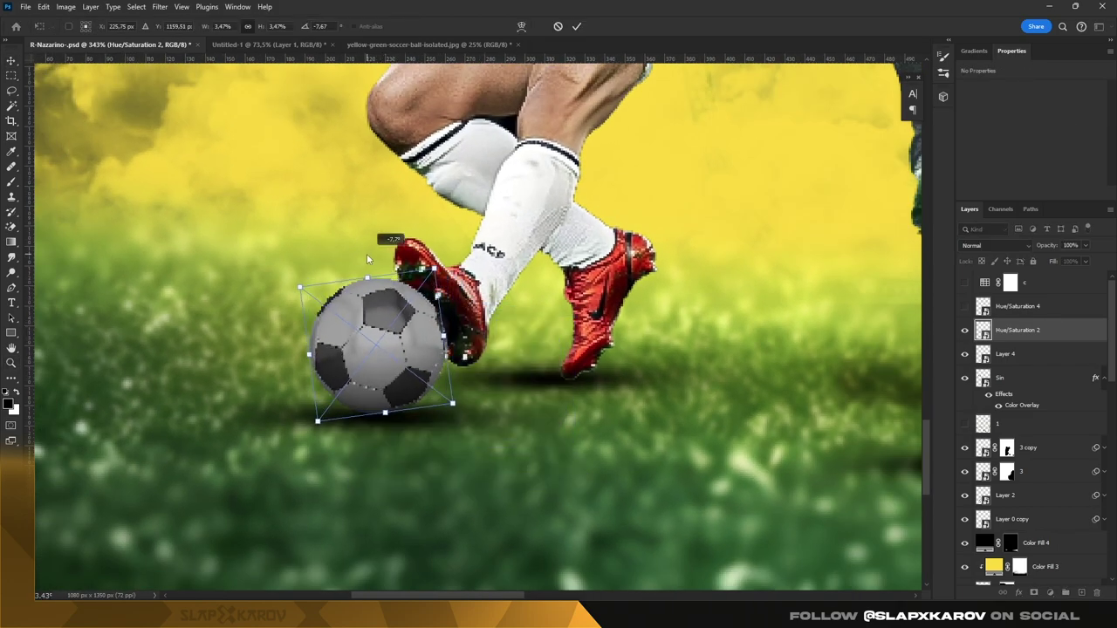
key("Return")
key("ctrl+0")
left_click_drag(521, 253, 594, 391)
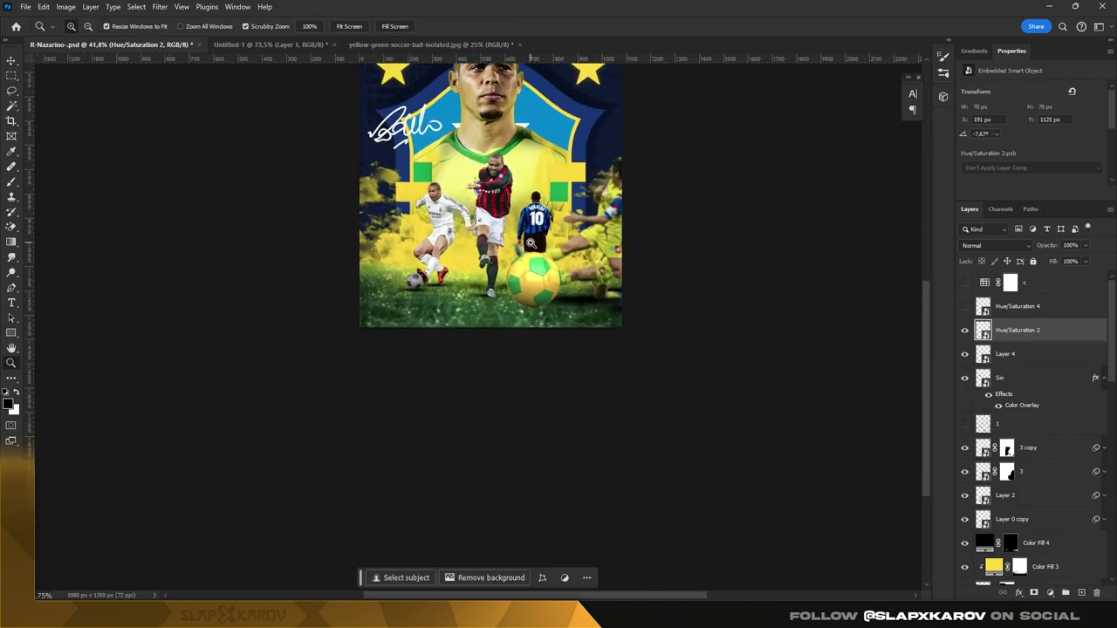
Step: Hide the yellow-green ball and resize the red ball under the number 10 player
key("v")
left_click(1003, 351)
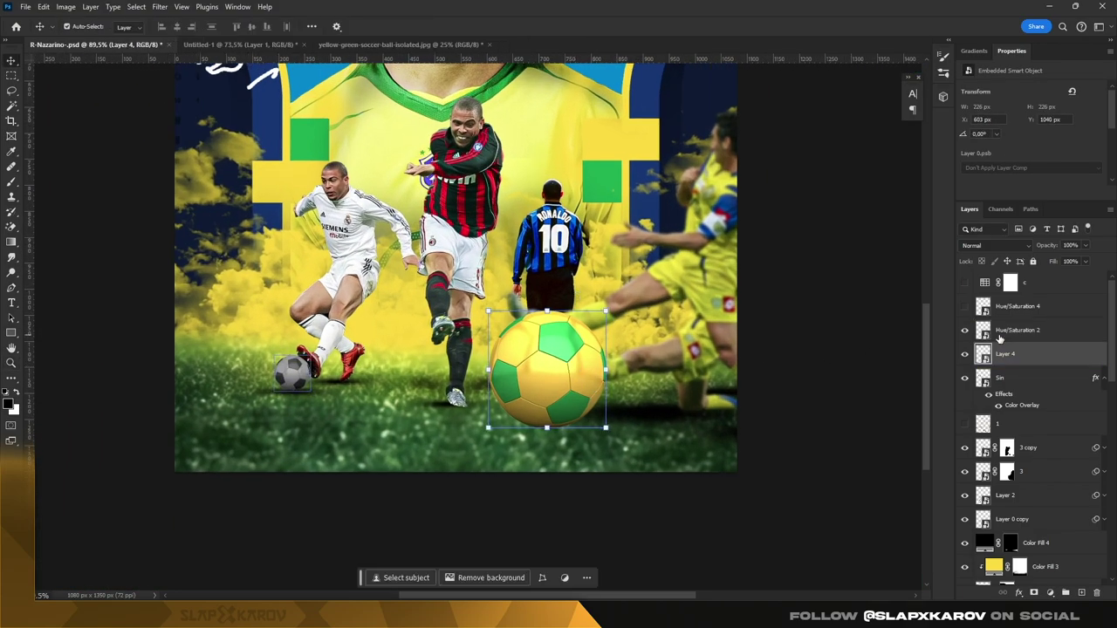
left_click(965, 354)
key("ctrl+v")
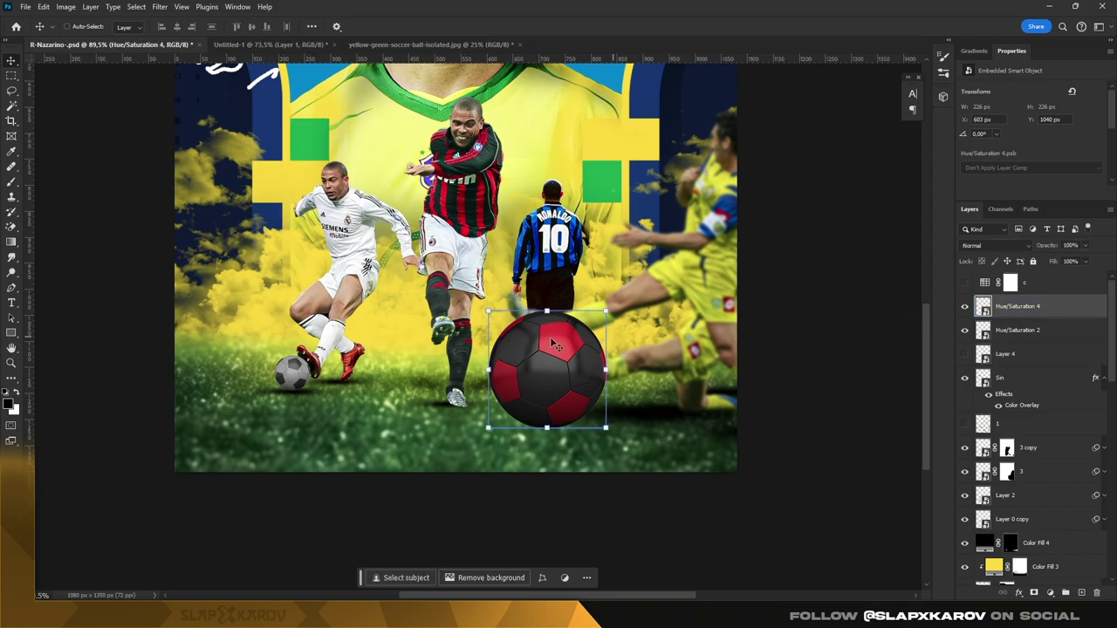
mouse_move(498, 355)
left_mouse_down()
mouse_move(666, 402)
mouse_move(535, 380)
mouse_move(545, 350)
left_mouse_up()
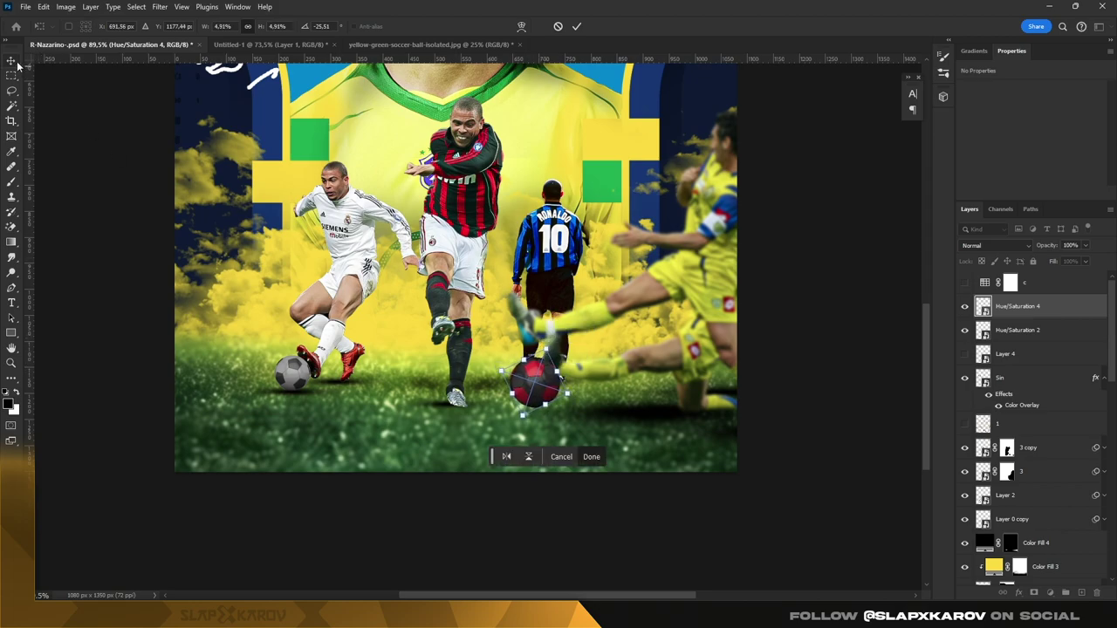
key("Return")
Step: Rename the red ball layer B2 and move it below Layer 2
type("2")
key("Return")
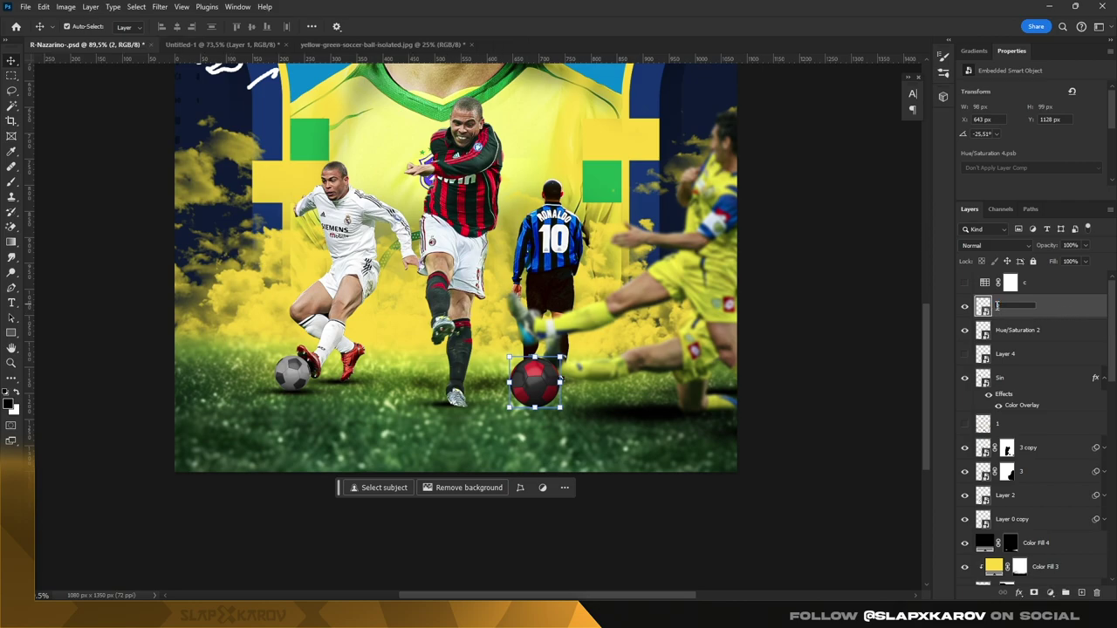
type("B2")
left_click(1050, 340)
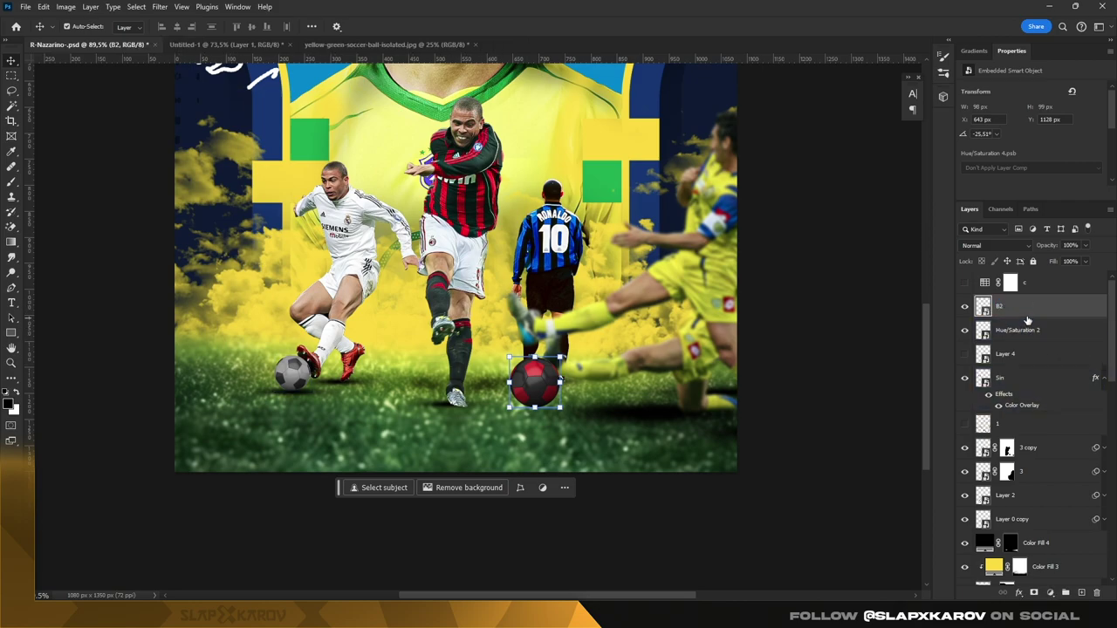
left_click_drag(1048, 527, 1045, 522)
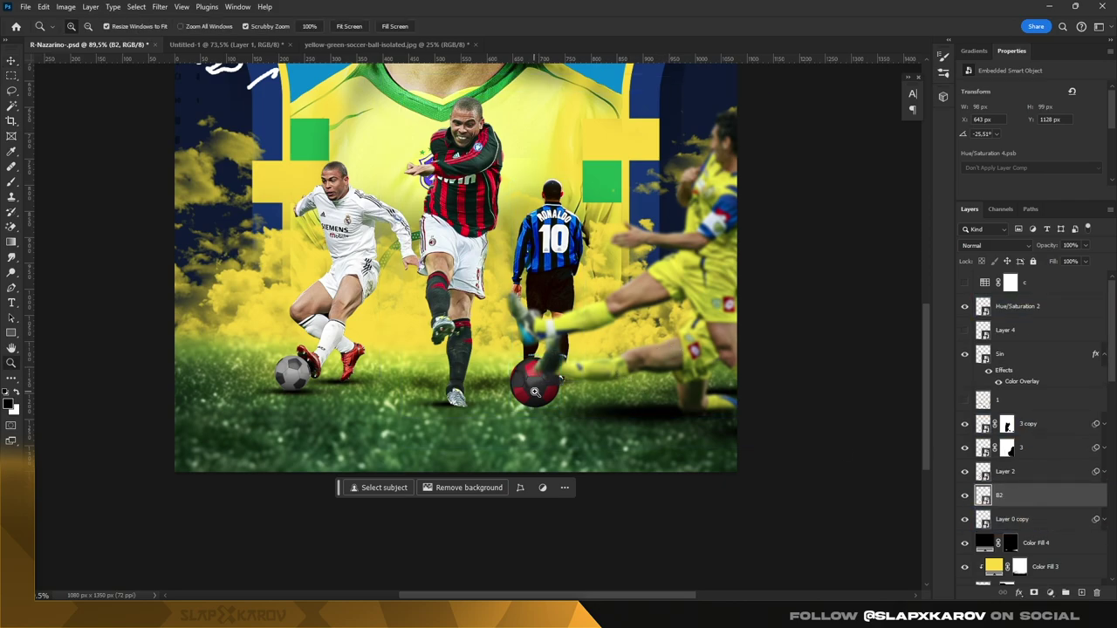
Step: Nudge the red-and-black ball a few pixels into place at the striker's feet
scroll(535, 381, "up", 5)
left_click_drag(558, 375, 563, 368)
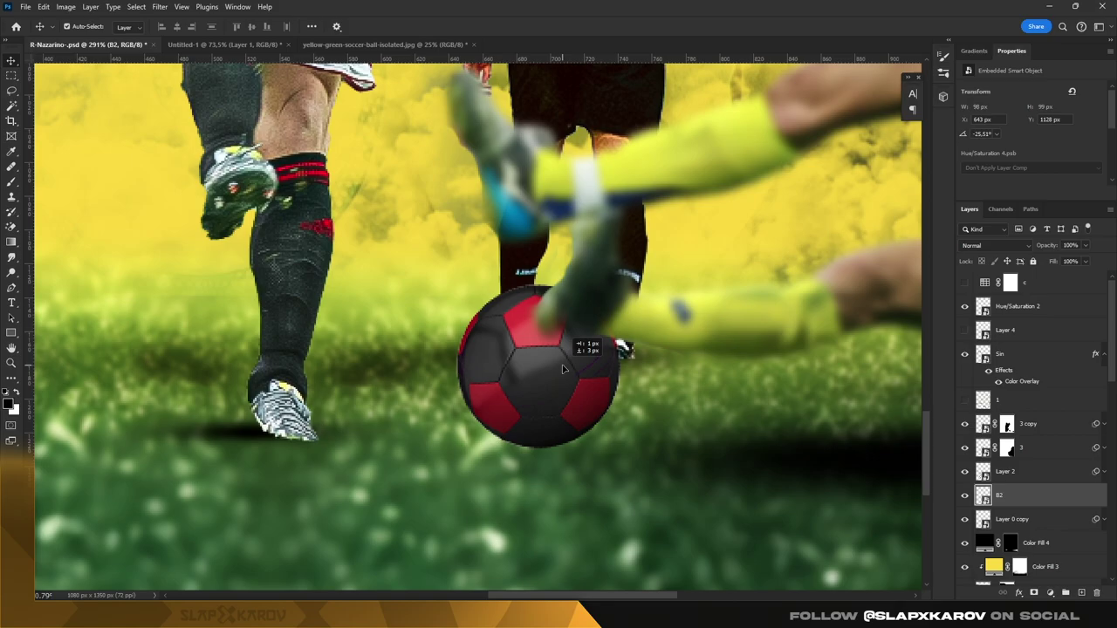
scroll(563, 368, "down", 6)
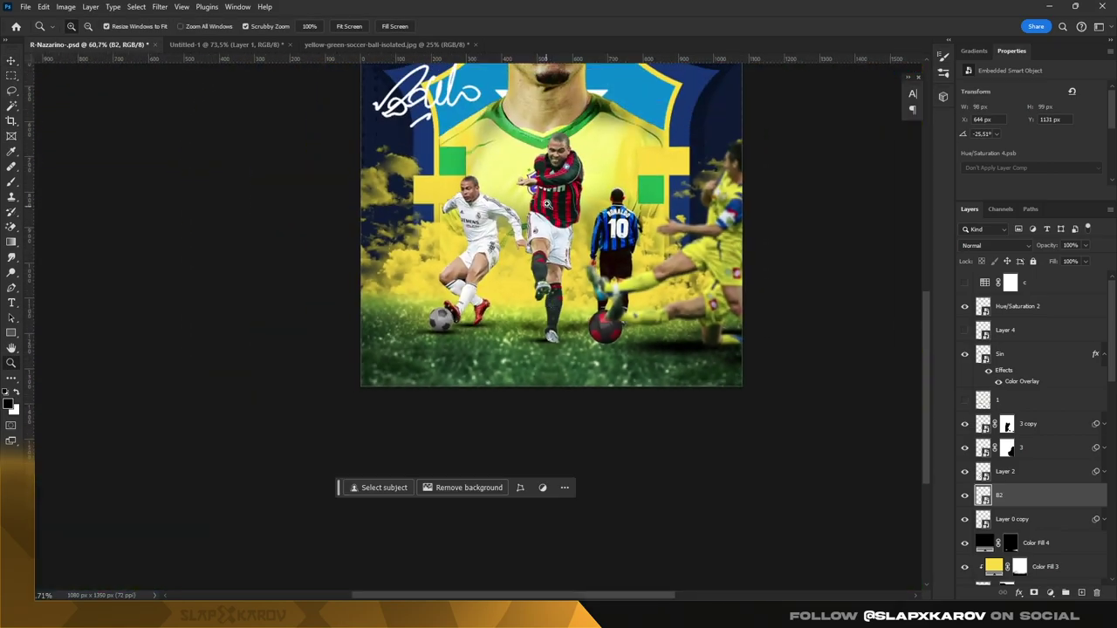
scroll(547, 203, "up", 2)
scroll(460, 382, "up", 5)
scroll(460, 381, "down", 5)
scroll(460, 381, "up", 5)
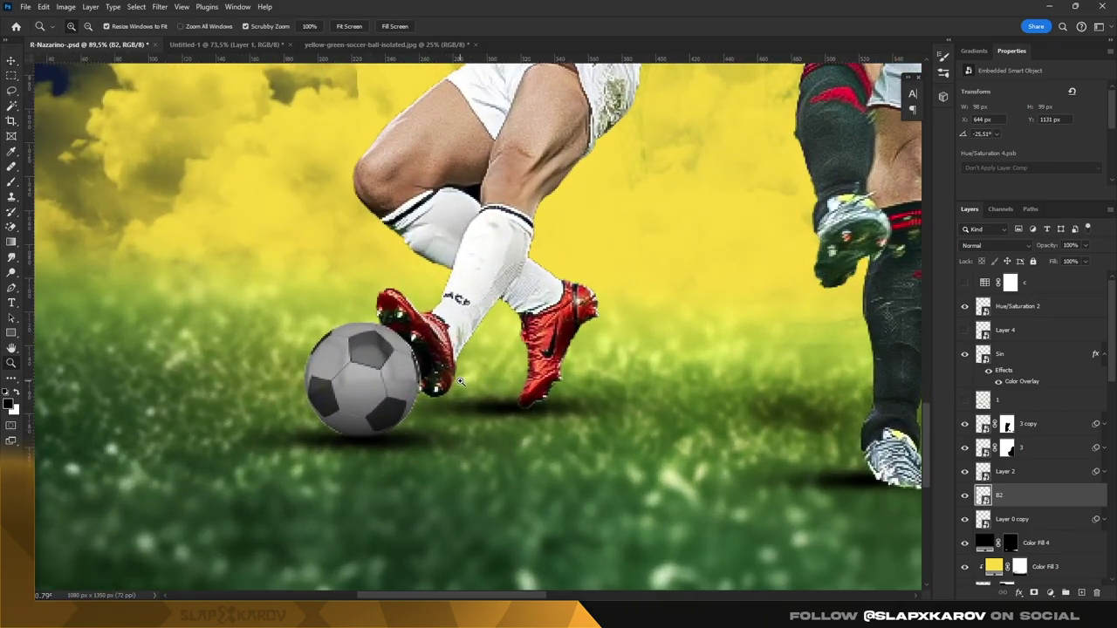
scroll(460, 381, "down", 2)
scroll(632, 310, "down", 1)
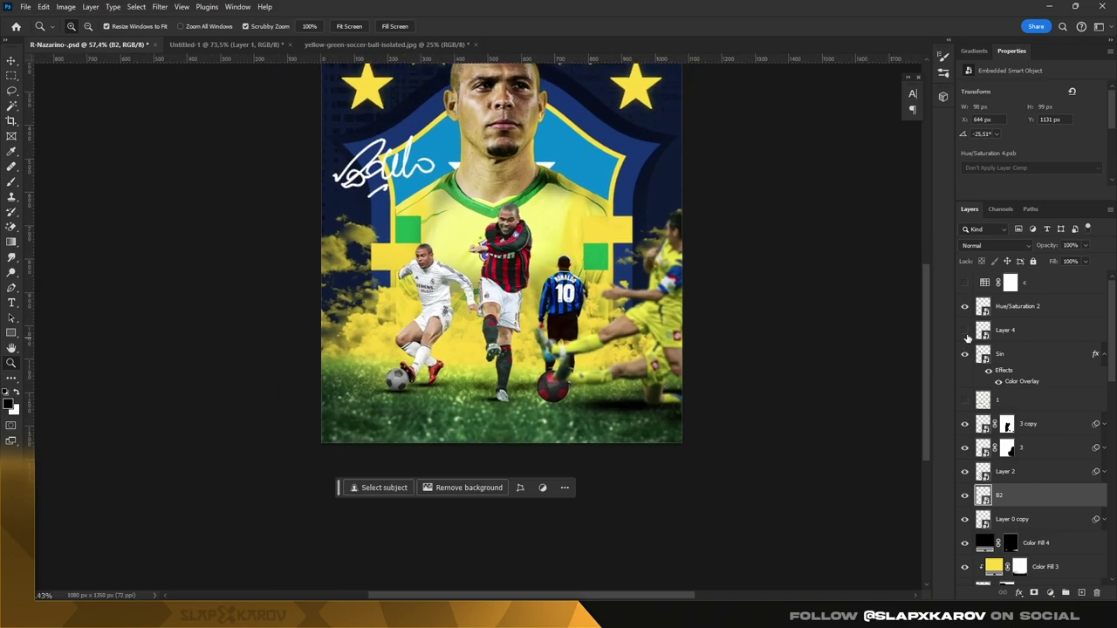
Step: Show Layer 4 and enlarge, rotate and move the yellow-green ball into the bottom-left corner
left_click(964, 330)
left_click(1013, 330)
key("ctrl+t")
left_click_drag(561, 375, 346, 377)
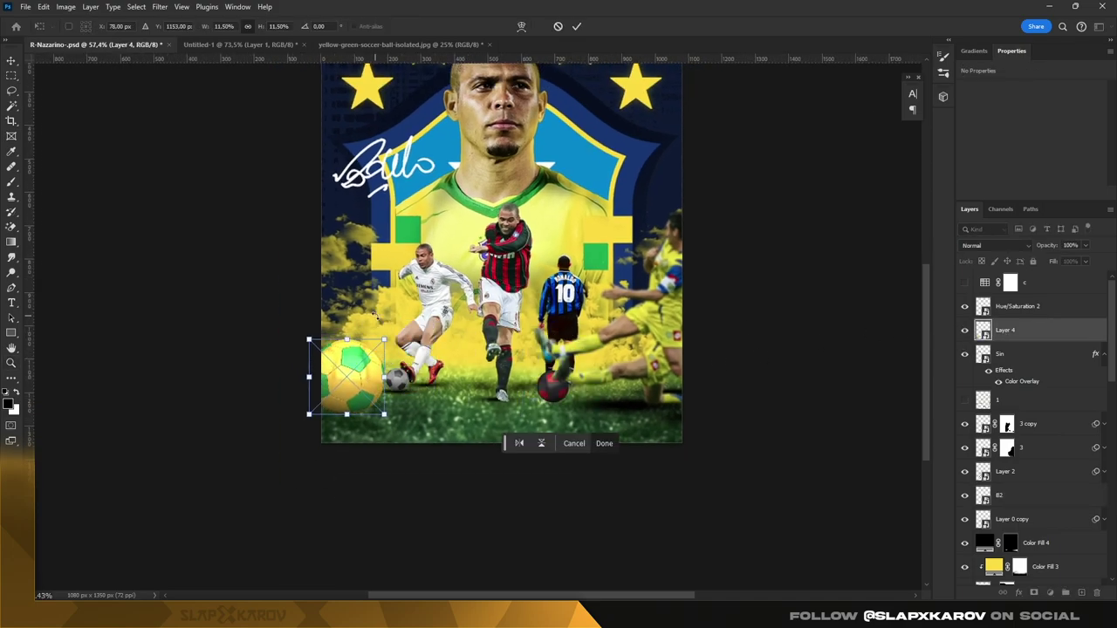
left_click_drag(372, 315, 379, 291)
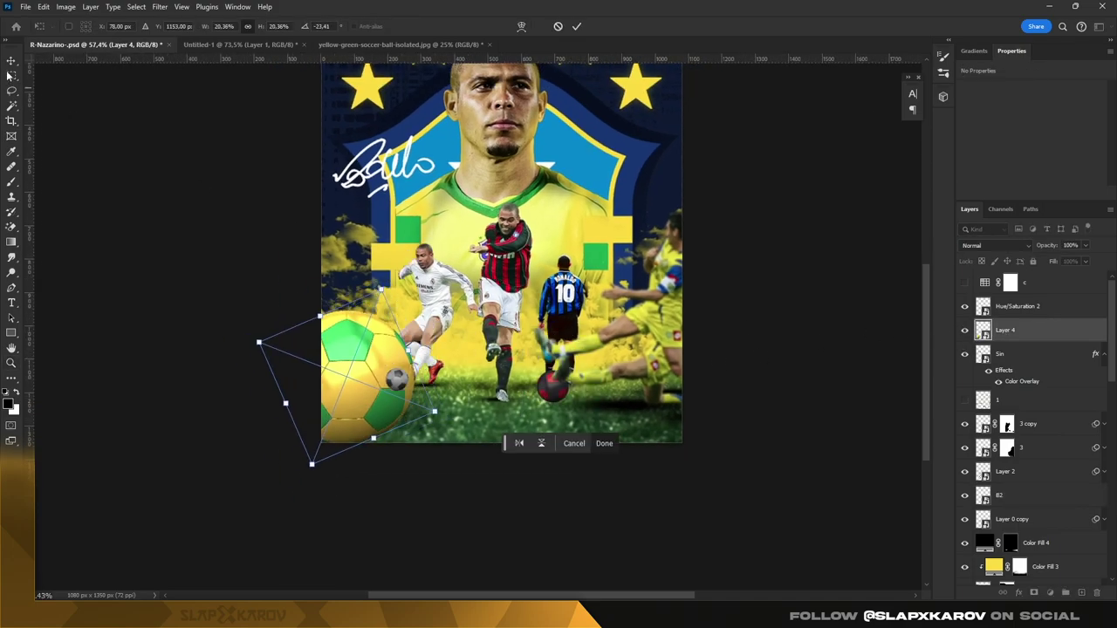
key("Return")
left_click_drag(1040, 300, 1038, 306)
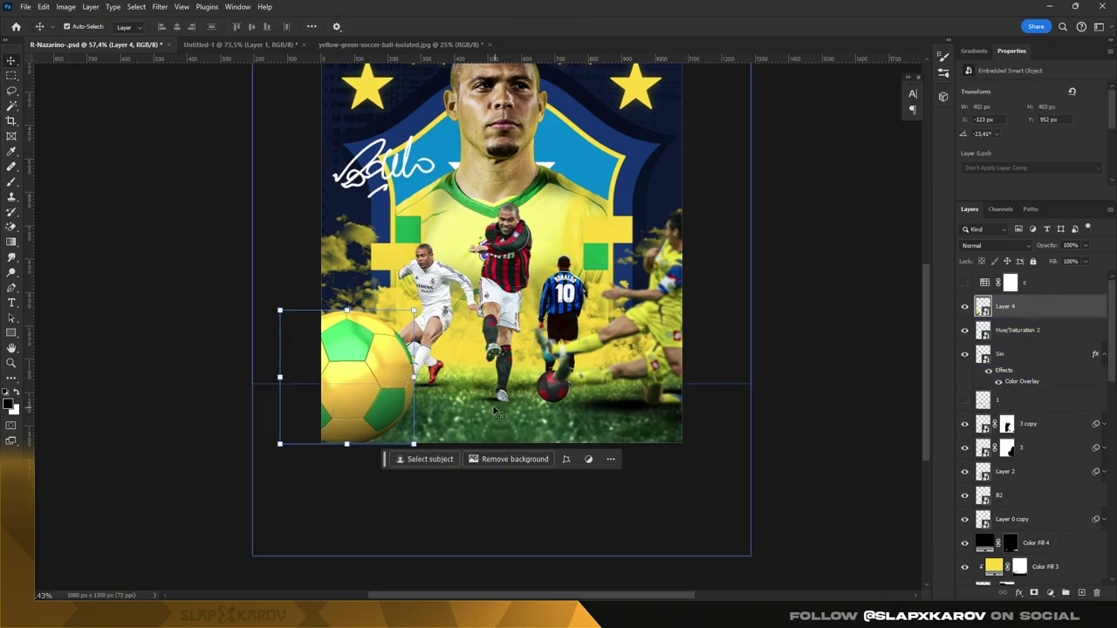
left_click_drag(346, 358, 323, 386)
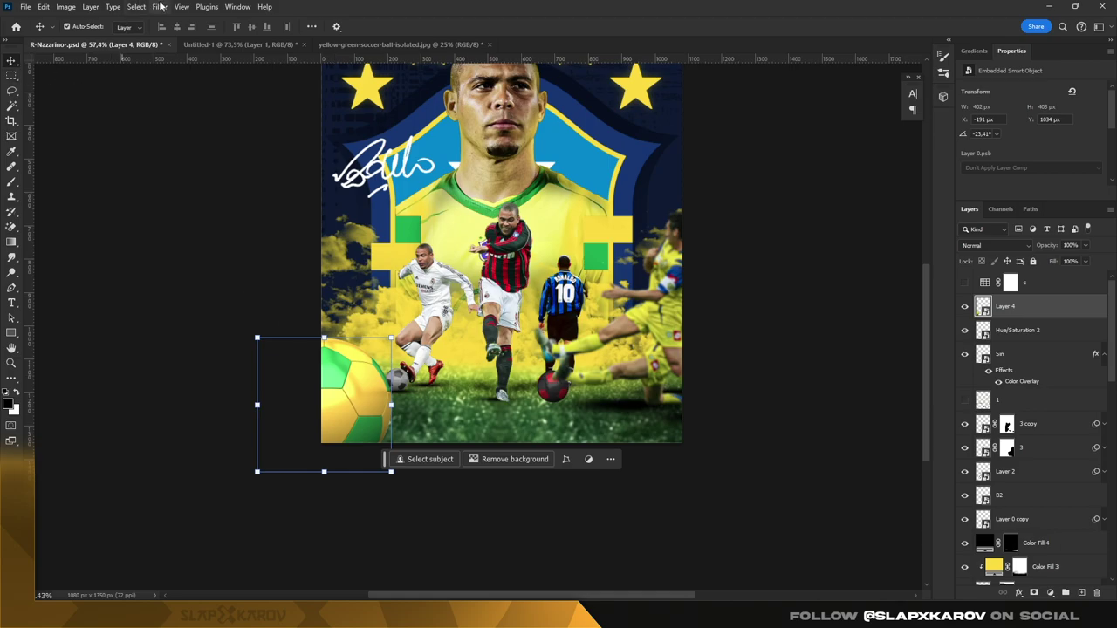
Step: Gaussian-blur the corner ball, then add a smaller, angled copy at the right edge
left_click(160, 7)
left_click(331, 246)
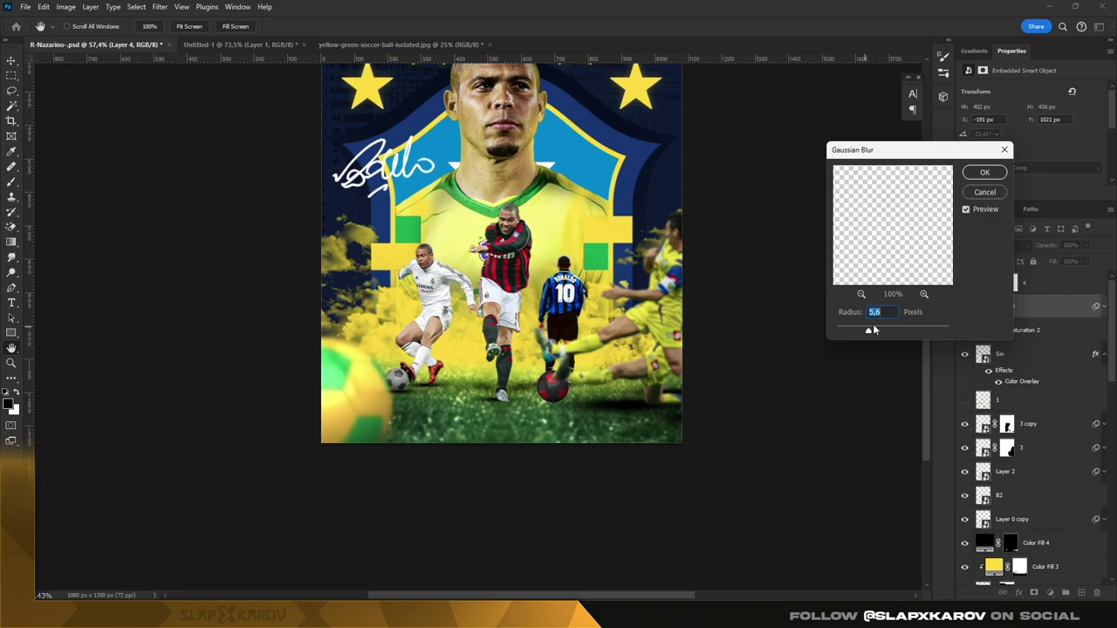
left_click(985, 175)
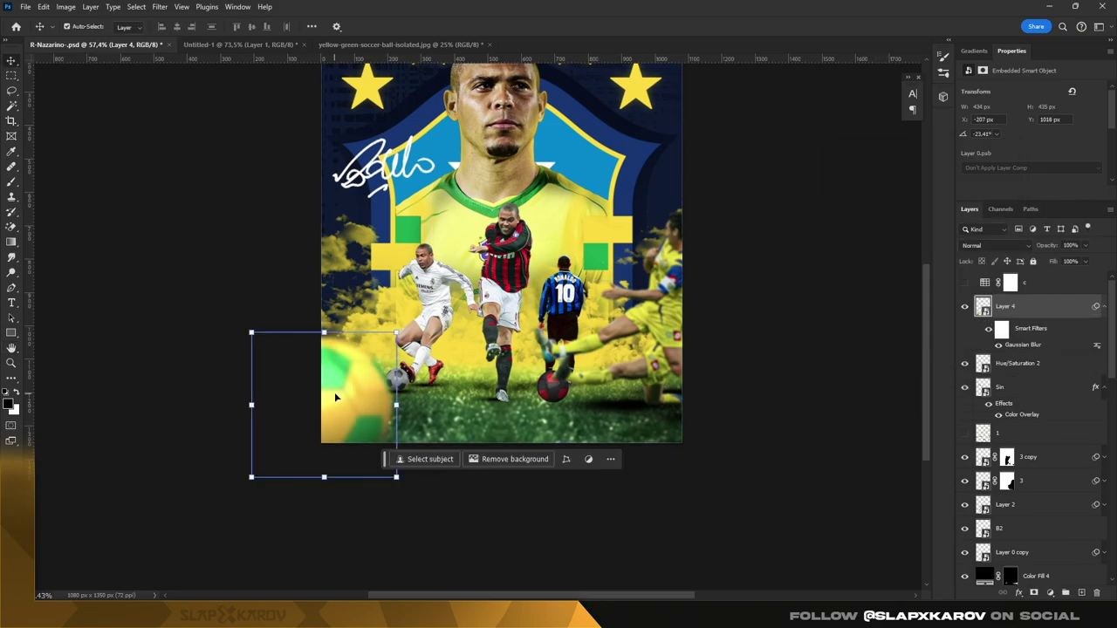
mouse_move(343, 378)
left_mouse_down()
mouse_move(724, 314)
mouse_move(745, 120)
left_mouse_up()
mouse_move(625, 192)
left_mouse_down()
mouse_move(615, 253)
mouse_move(645, 234)
mouse_move(714, 248)
left_mouse_up()
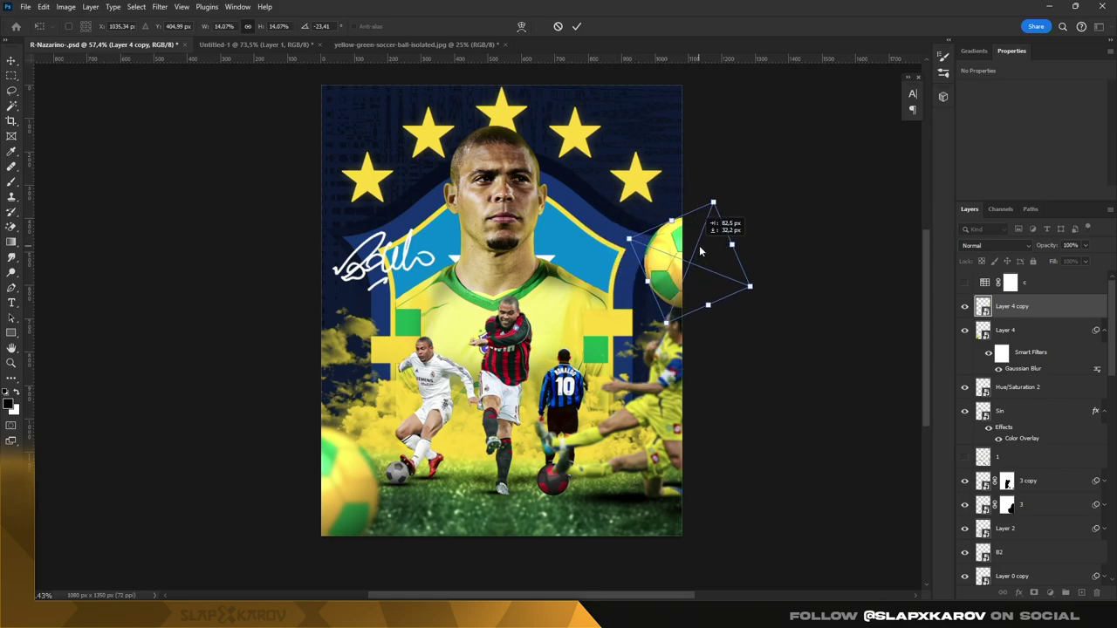
Step: Commit the copied ball's transform and lower its Gaussian Blur radius to 4 pixels
key("Return")
key("z")
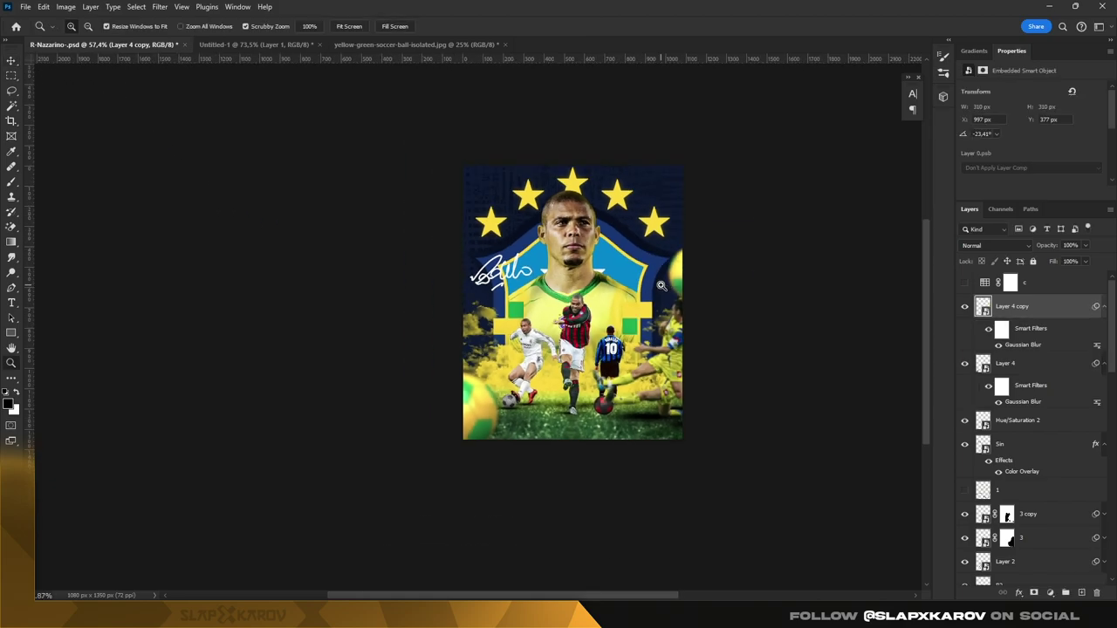
scroll(881, 320, "up", 3)
double_click(1025, 345)
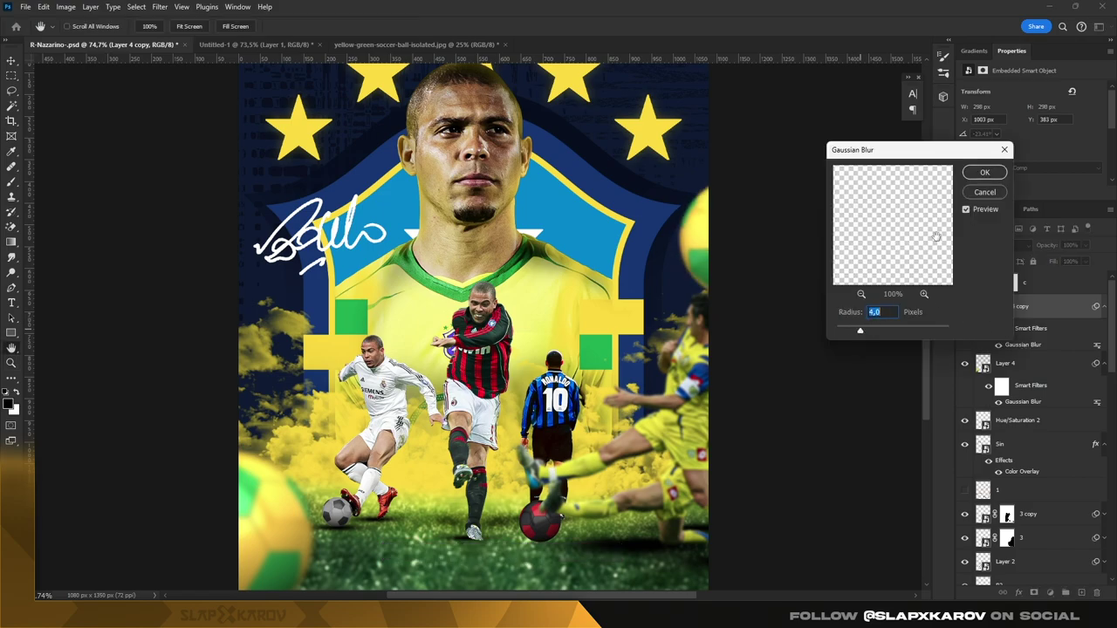
key("Return")
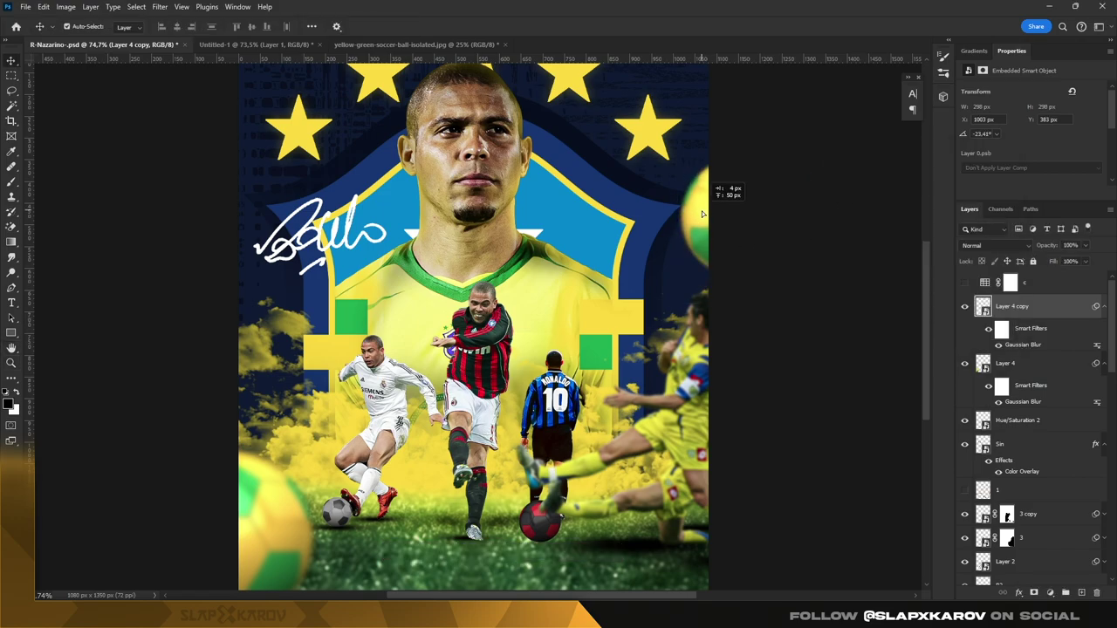
Step: Select the bottom-left blurred ball layer
scroll(611, 332, "down", 3)
scroll(379, 469, "up", 2)
left_click(378, 470, "ctrl")
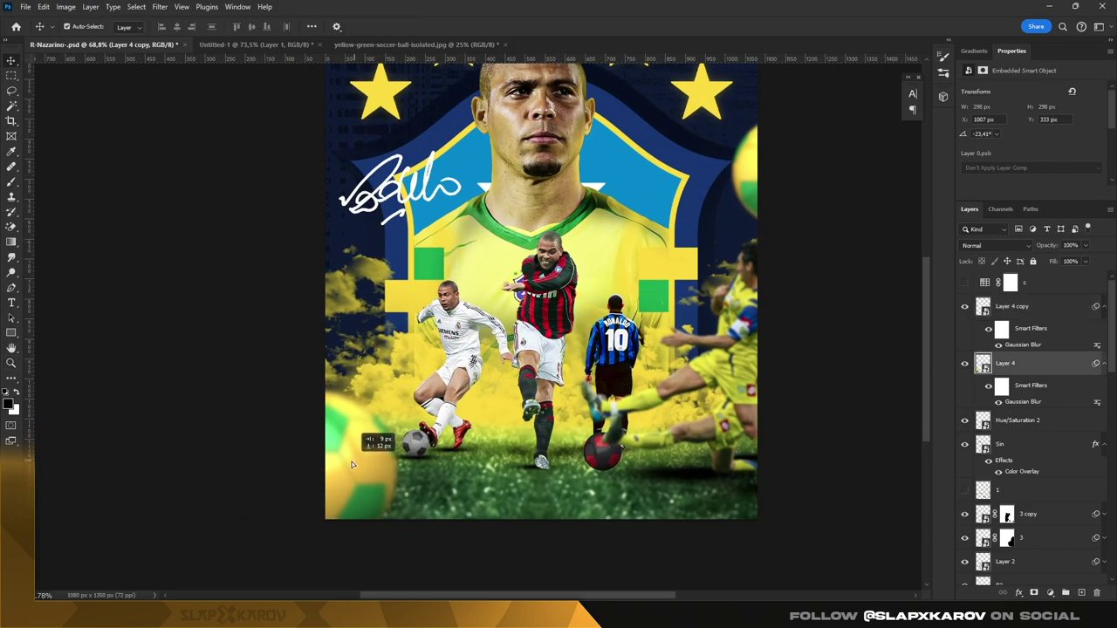
scroll(611, 349, "down", 3)
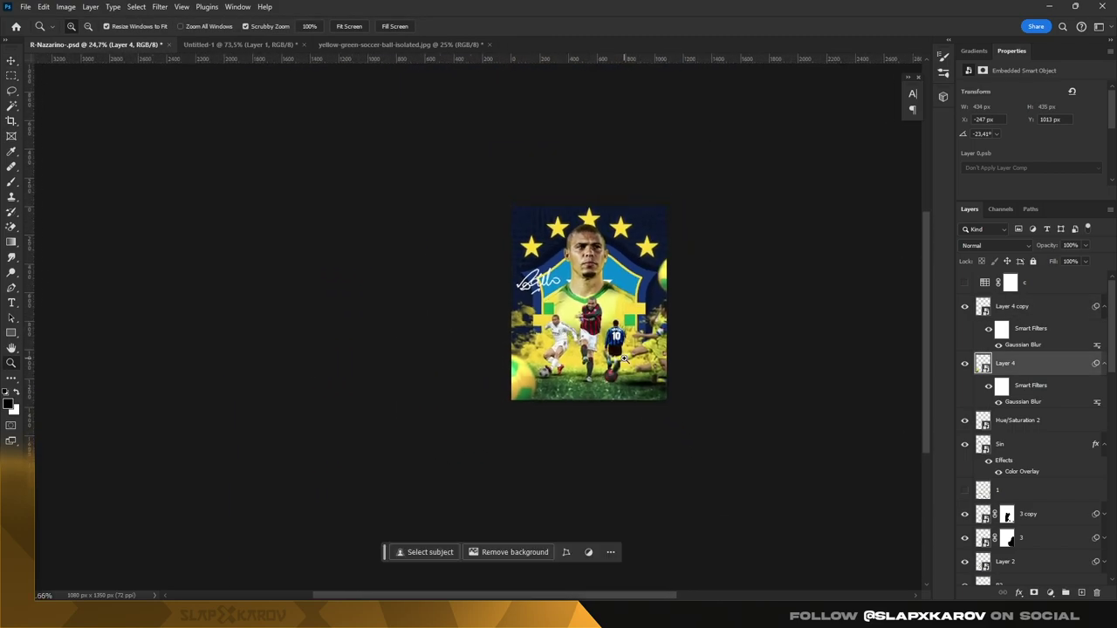
scroll(624, 358, "up", 3)
Step: In the soccer-ball document, replace the old ball copy with a new smart-object copy
left_click(359, 46)
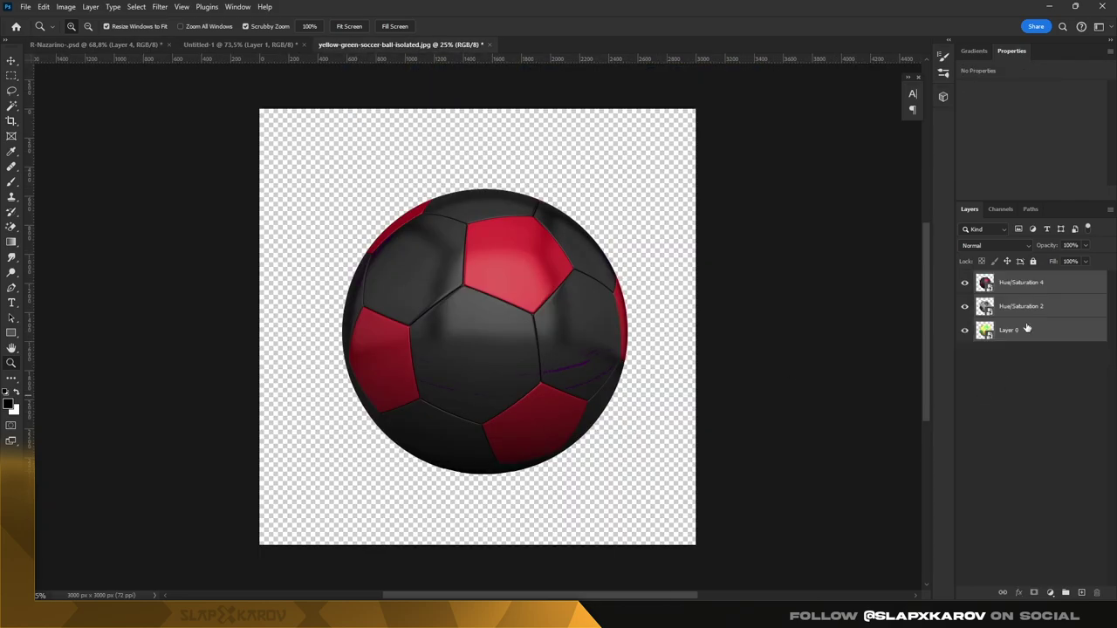
right_click(1027, 311)
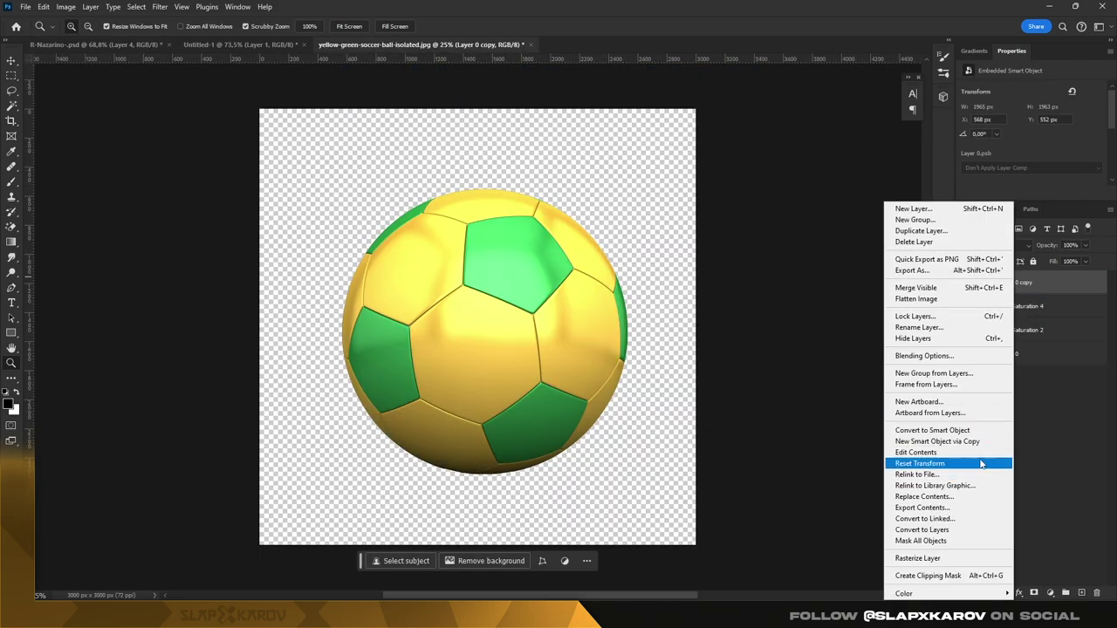
left_click(937, 441)
left_click(1025, 308)
key("Delete")
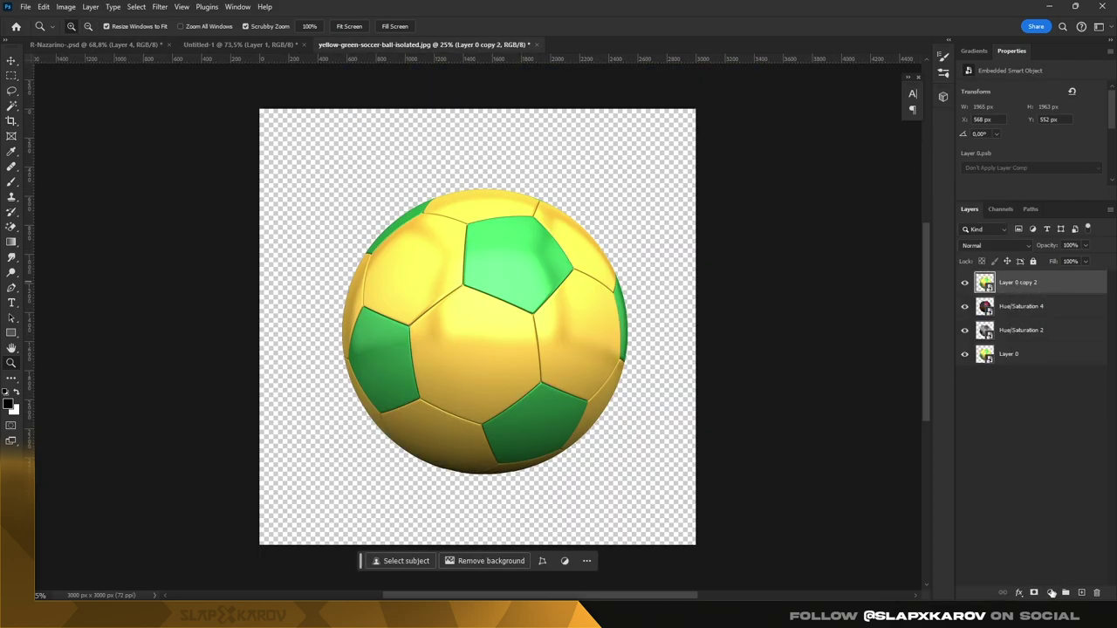
Step: Add a Hue/Saturation layer setting Yellows saturation to -100 and lowering lightness
left_click(1050, 592)
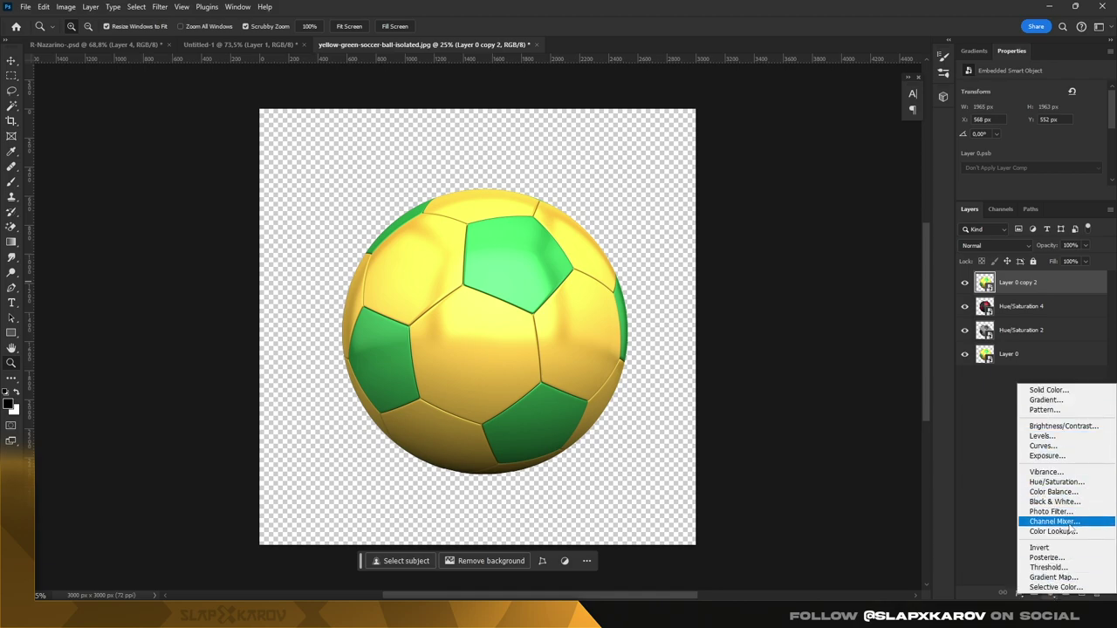
left_click(1070, 483)
left_click(984, 284)
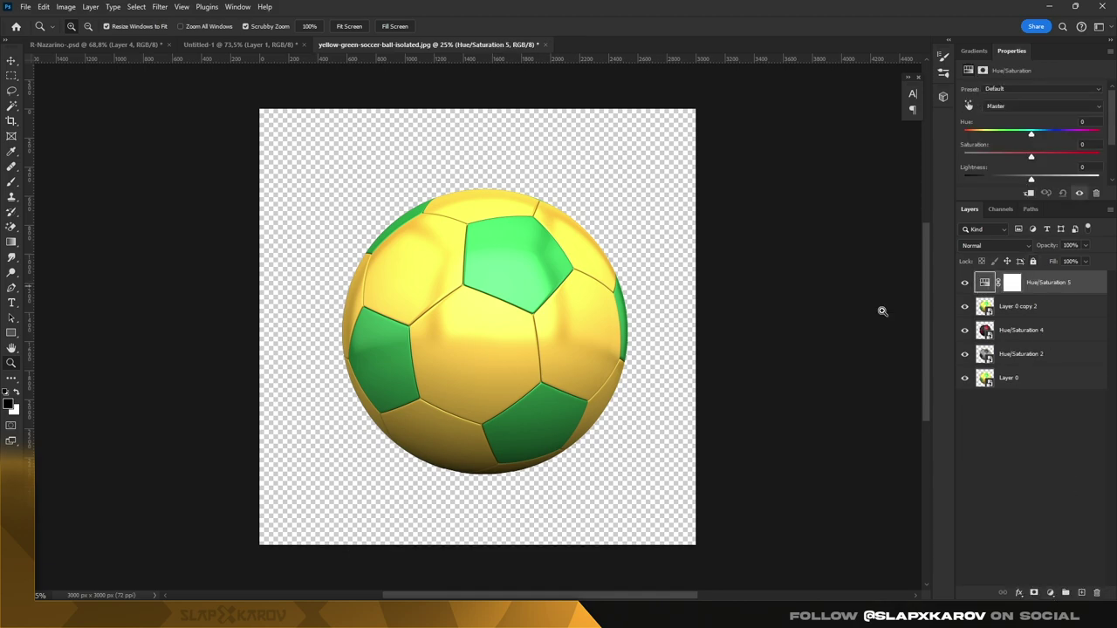
left_click_drag(585, 344, 419, 330)
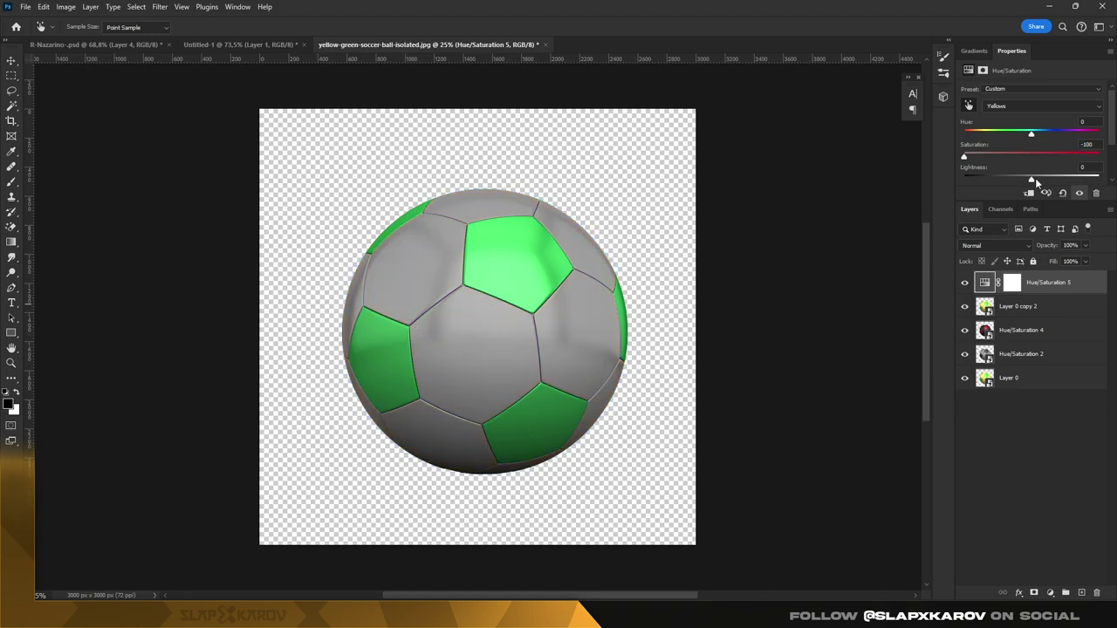
left_click_drag(1035, 180, 997, 180)
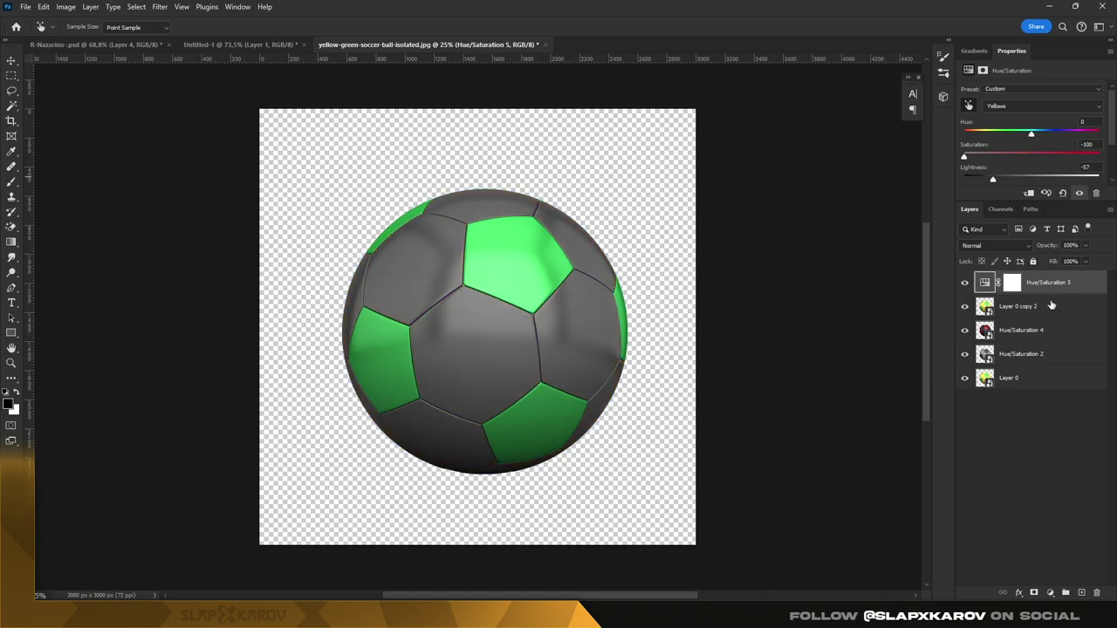
Step: Add a second Hue/Saturation layer shifting the Greens hue +104 to blue
left_click(1052, 592)
left_click(1043, 475)
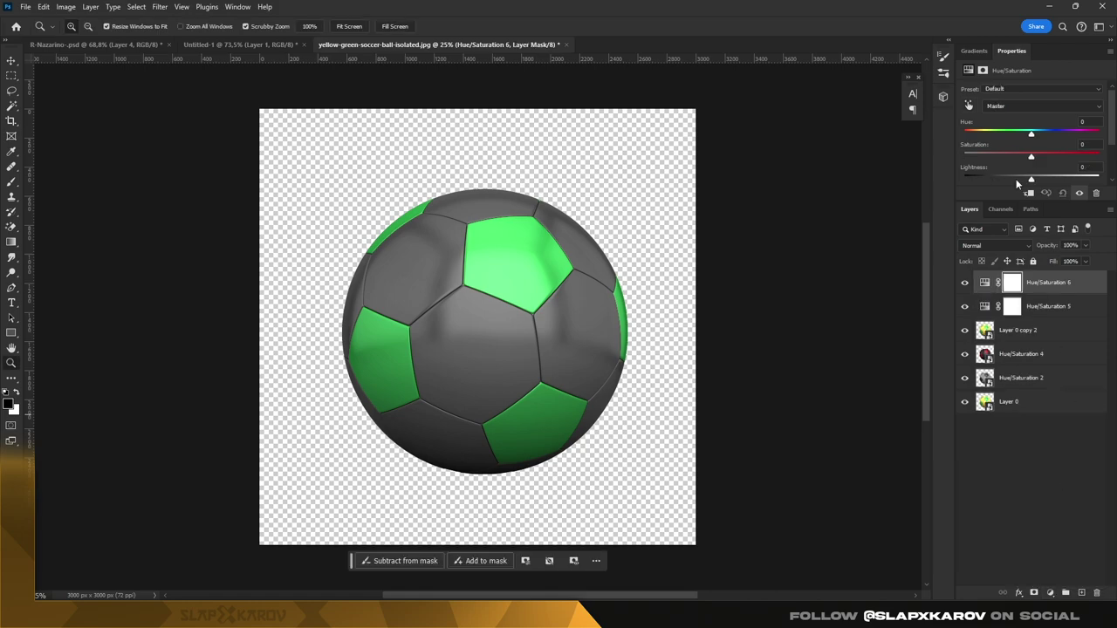
left_click(987, 283)
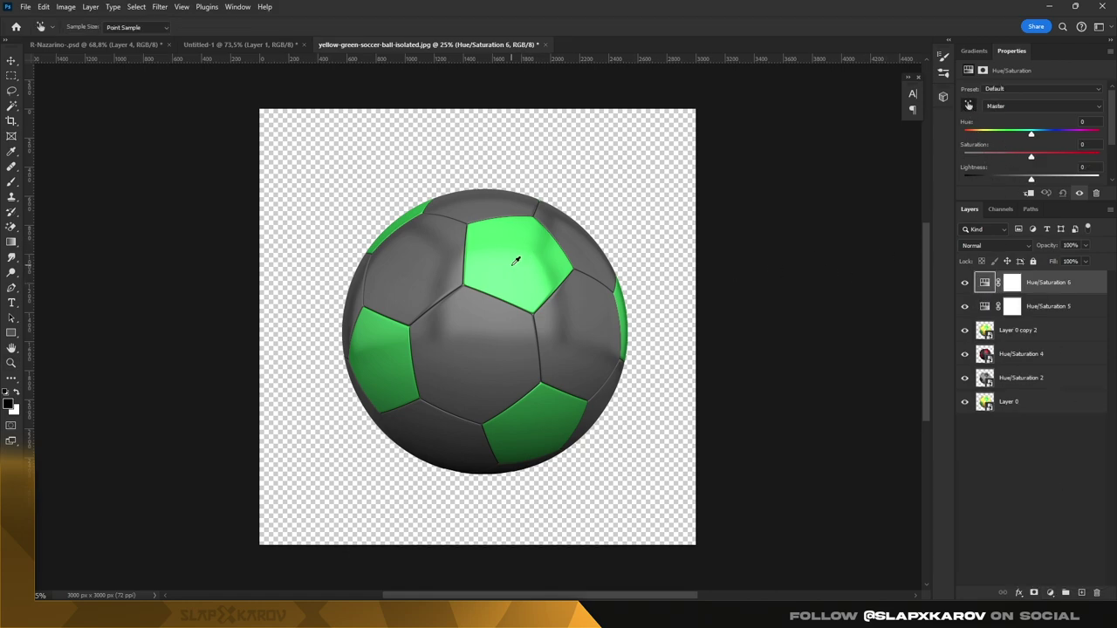
mouse_move(1032, 135)
left_mouse_down()
mouse_move(1079, 133)
mouse_move(1083, 159)
left_mouse_up()
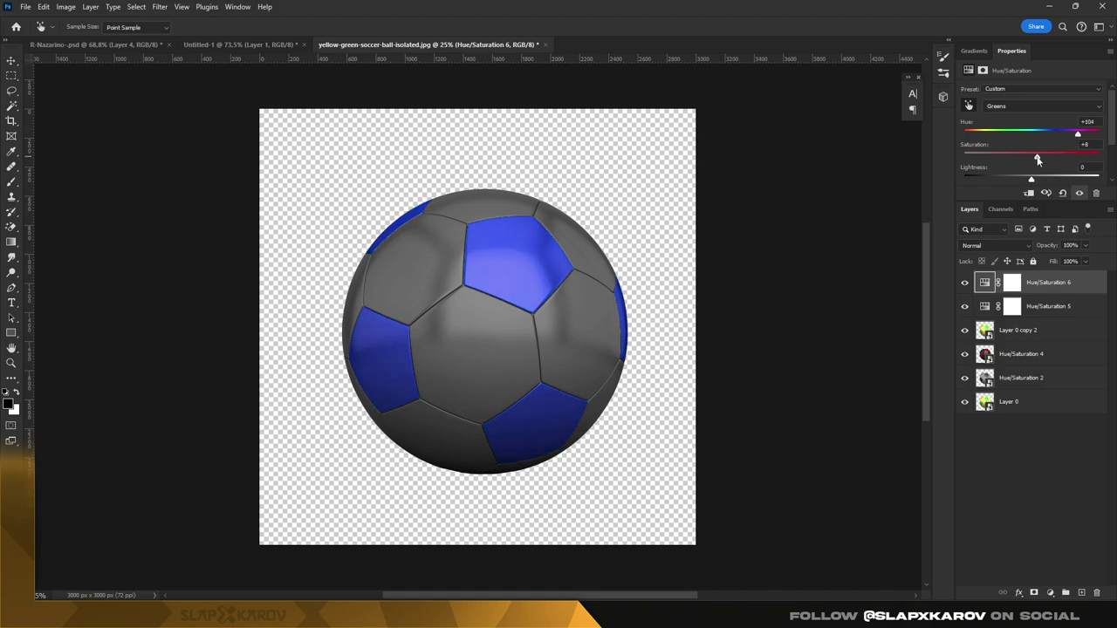
Step: Merge the ball and adjustments, convert the result to a smart object, and return to the poster
left_click(1018, 330, "shift")
key("ctrl+e")
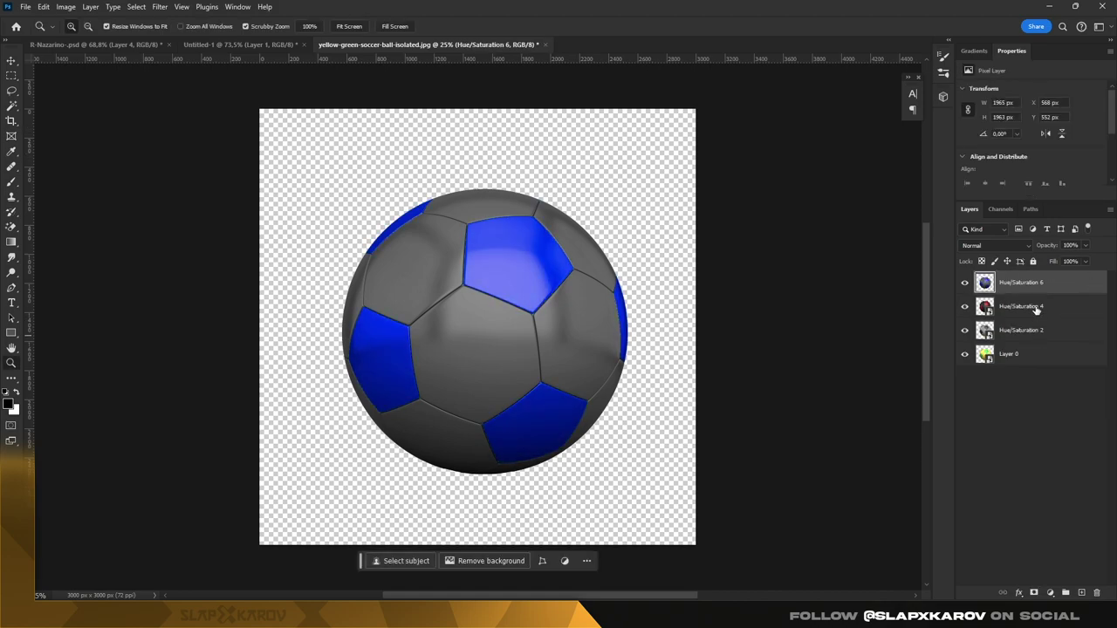
right_click(1022, 284)
left_click(1074, 518)
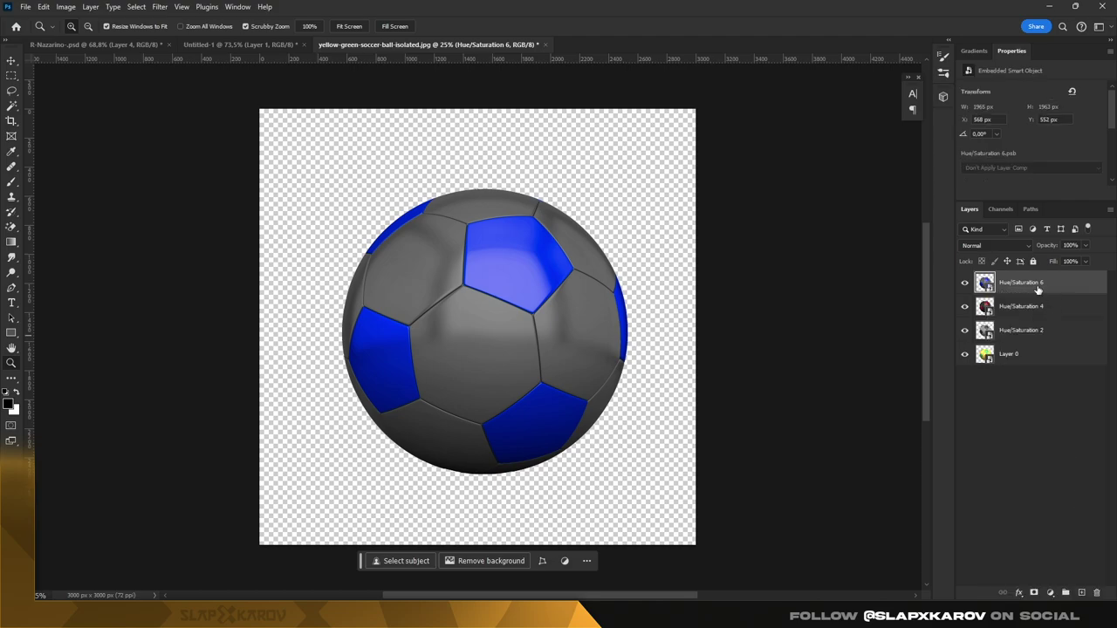
left_click(124, 44)
Step: Paste the grey-and-blue ball into R-Nazarino.psd and scale it down to about 11%
scroll(688, 379, "up", 3)
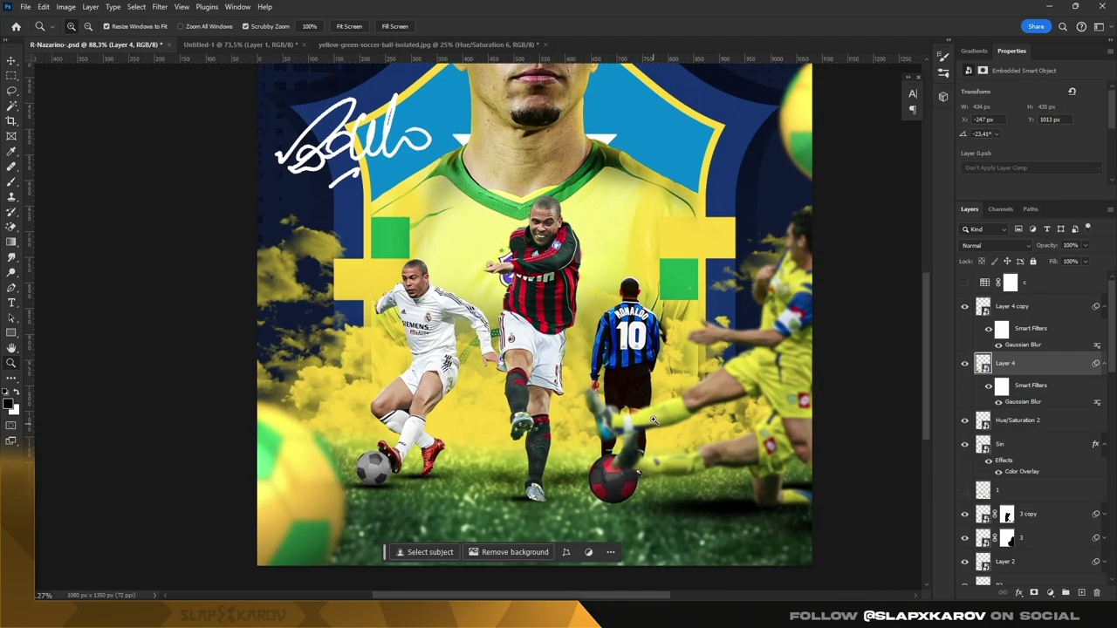
key("v")
key("ctrl+v")
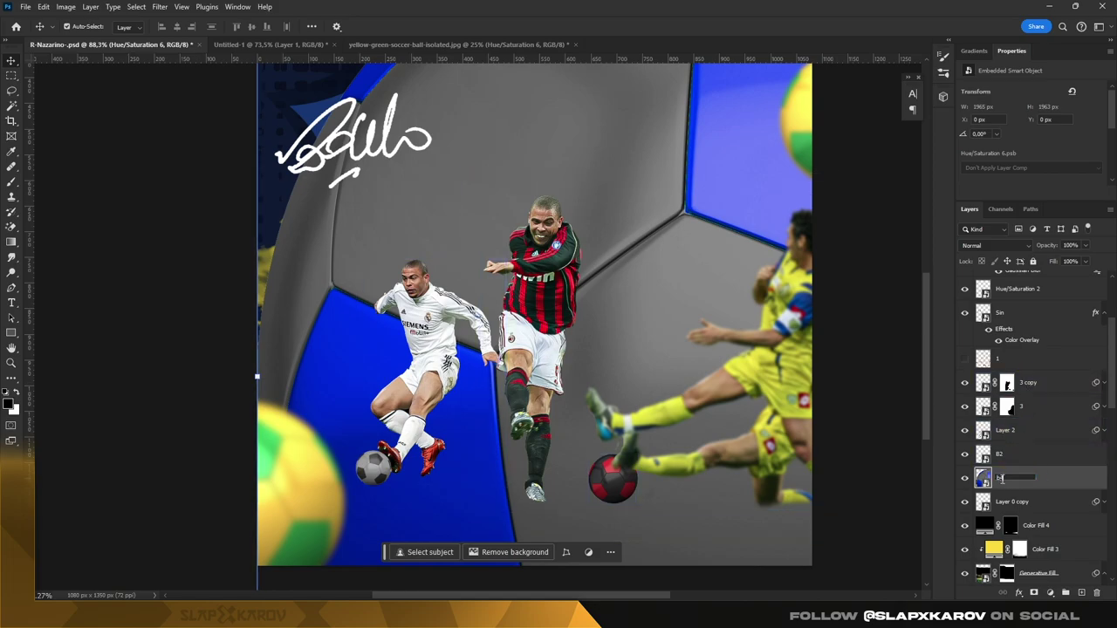
scroll(597, 321, "down", 3)
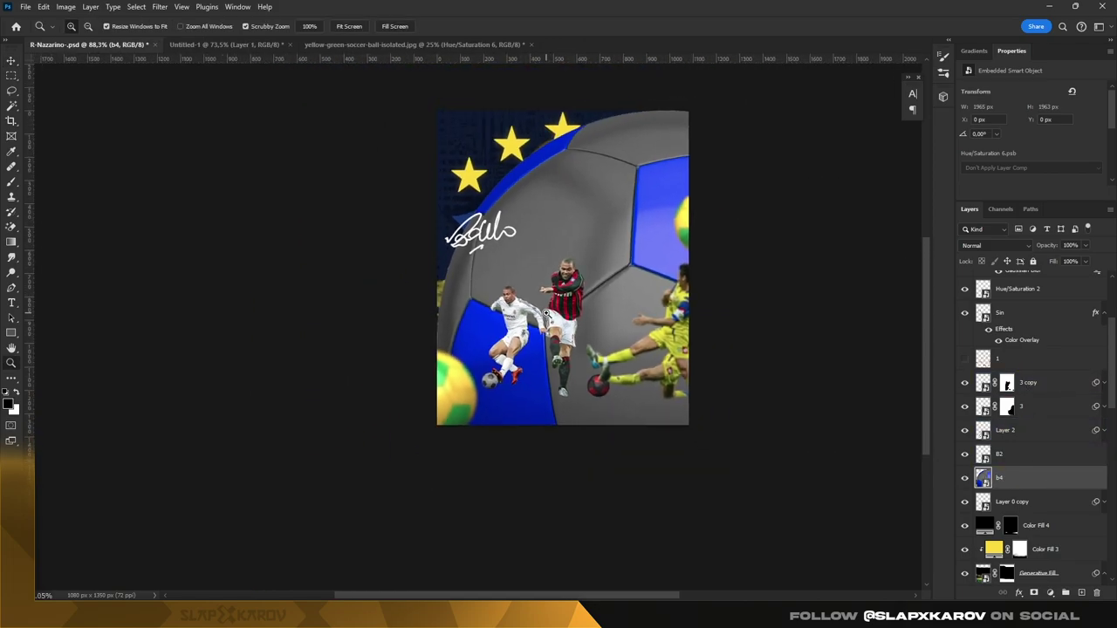
key("ctrl+t")
left_click_drag(439, 110, 647, 316)
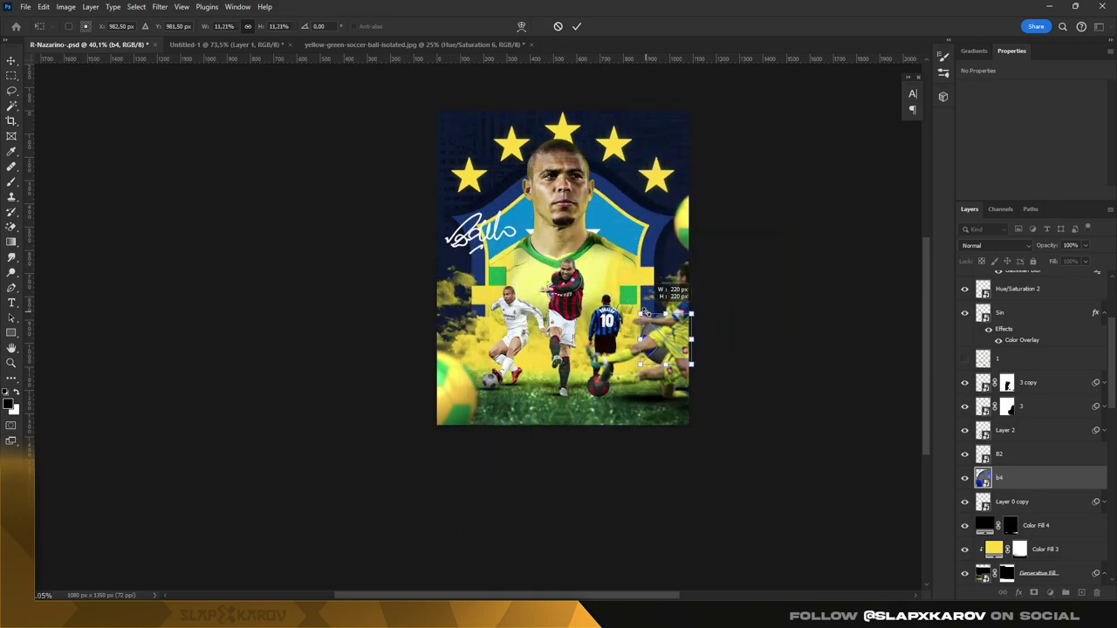
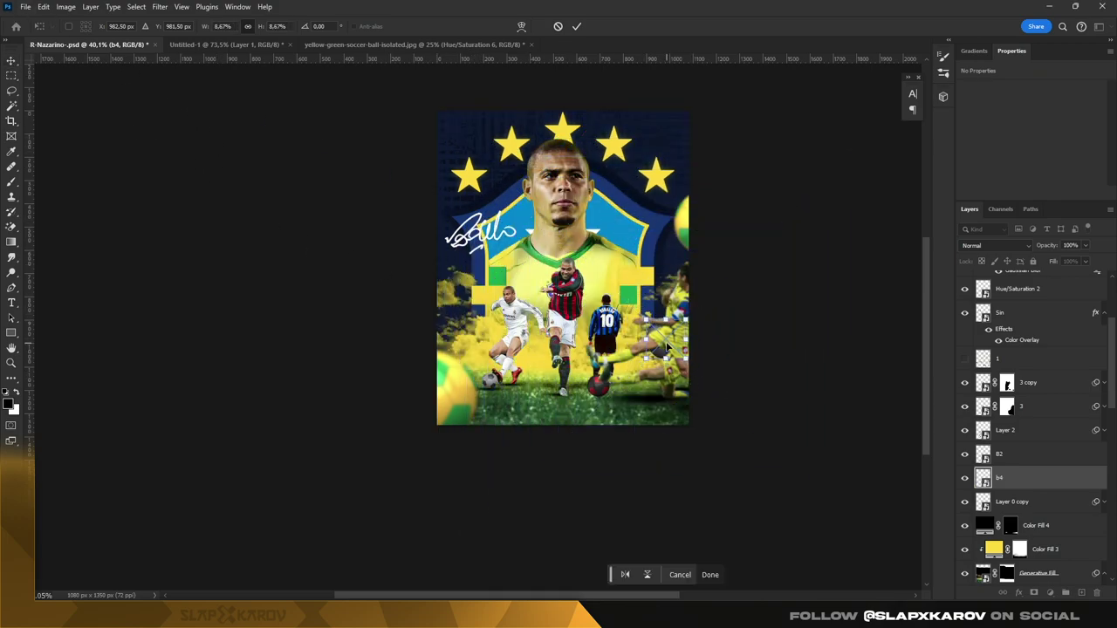
Step: Shrink the small blue ball and move it to the bottom centre beside the red ball
left_click_drag(667, 348, 591, 374)
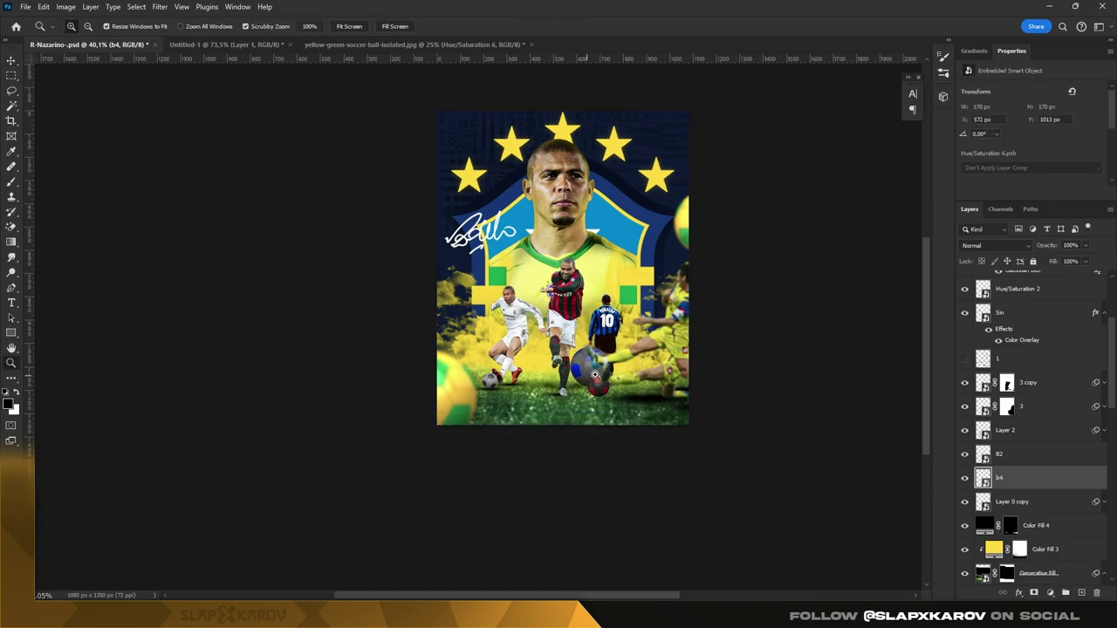
scroll(597, 377, "up", 5)
mouse_move(538, 291)
left_mouse_down()
mouse_move(590, 331)
mouse_move(596, 374)
mouse_move(559, 346)
mouse_move(678, 362)
mouse_move(580, 367)
left_mouse_up()
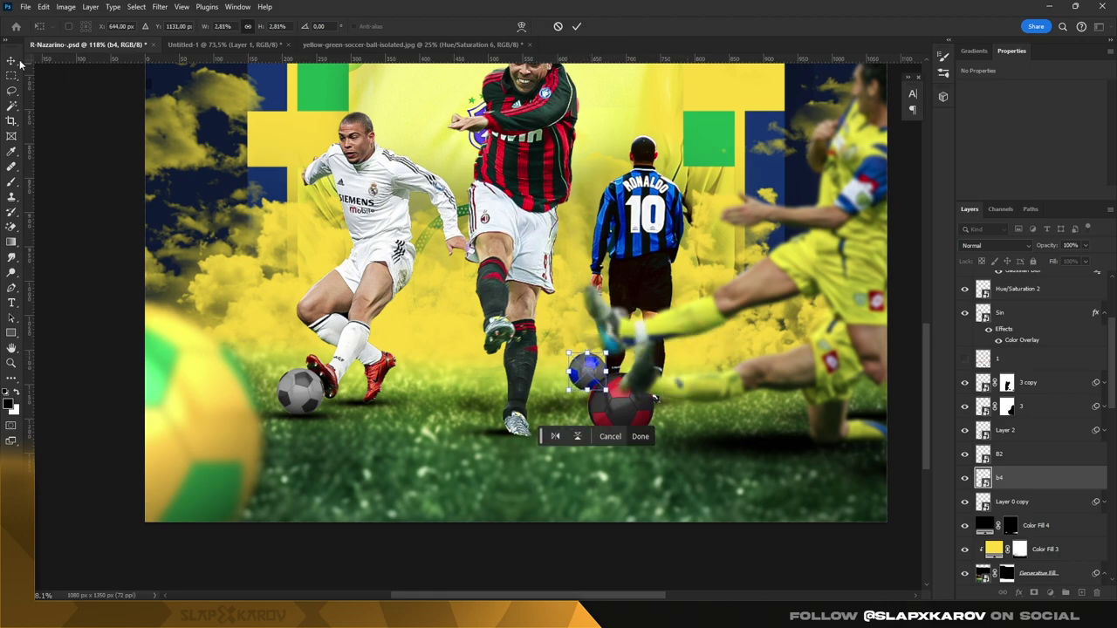
key("Return")
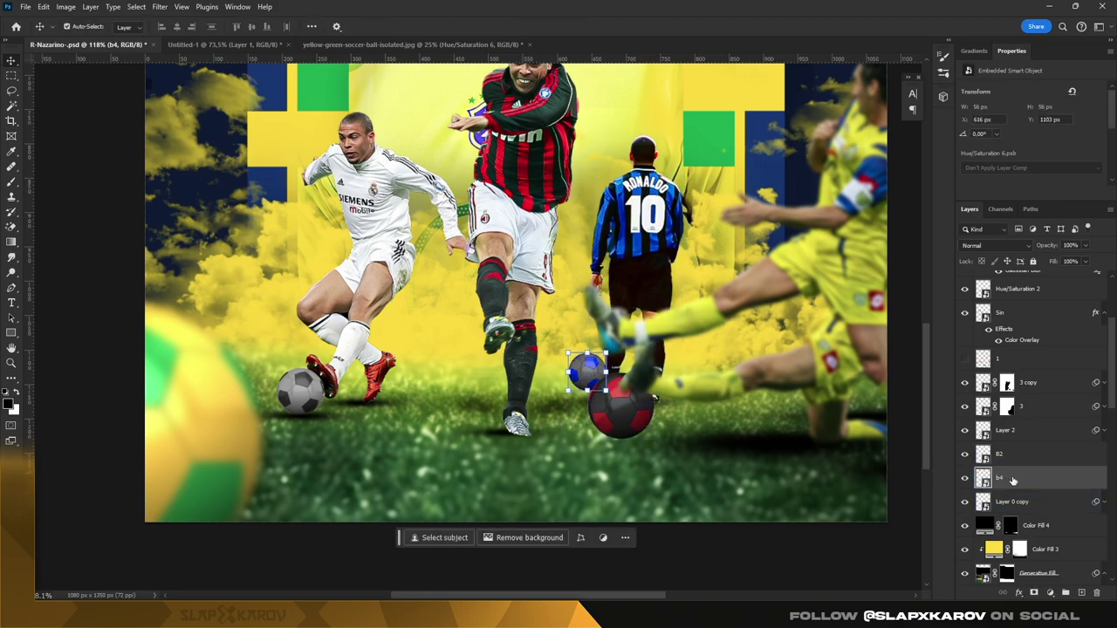
Step: Move layer b4 below Layer 0 copy and shrink the blue ball slightly more
left_click_drag(1012, 481, 1012, 504)
scroll(614, 379, "up", 5)
key("ctrl+t")
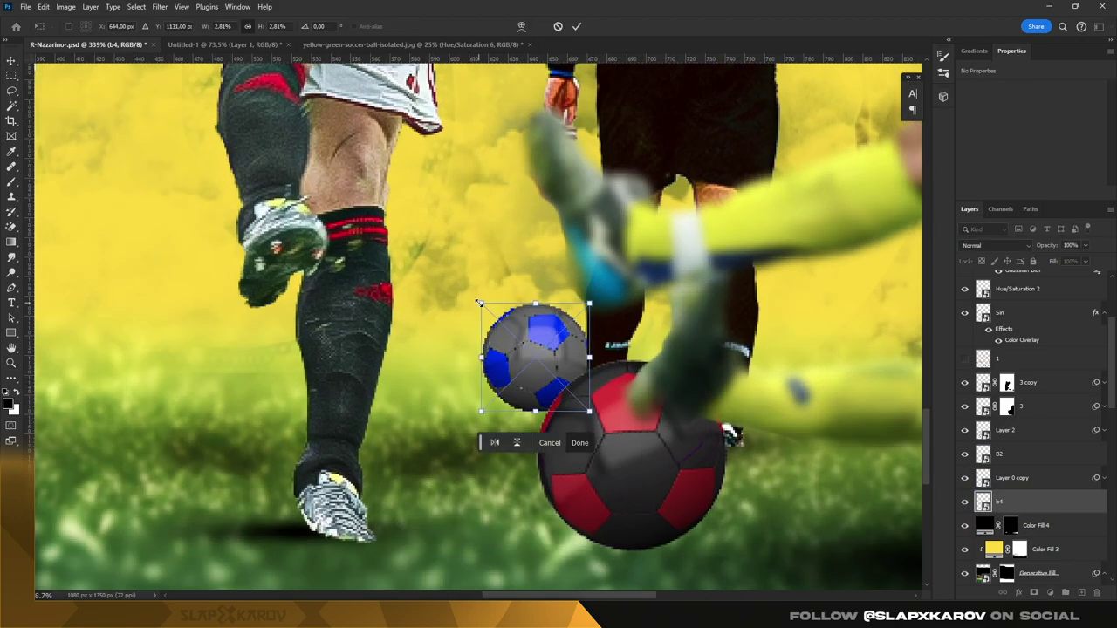
mouse_move(479, 302)
left_mouse_down()
mouse_move(553, 357)
mouse_move(518, 332)
left_mouse_up()
key("Return")
Step: Nudge the blue ball slightly into place tucked behind the red ball
key("z")
scroll(493, 387, "down", 10)
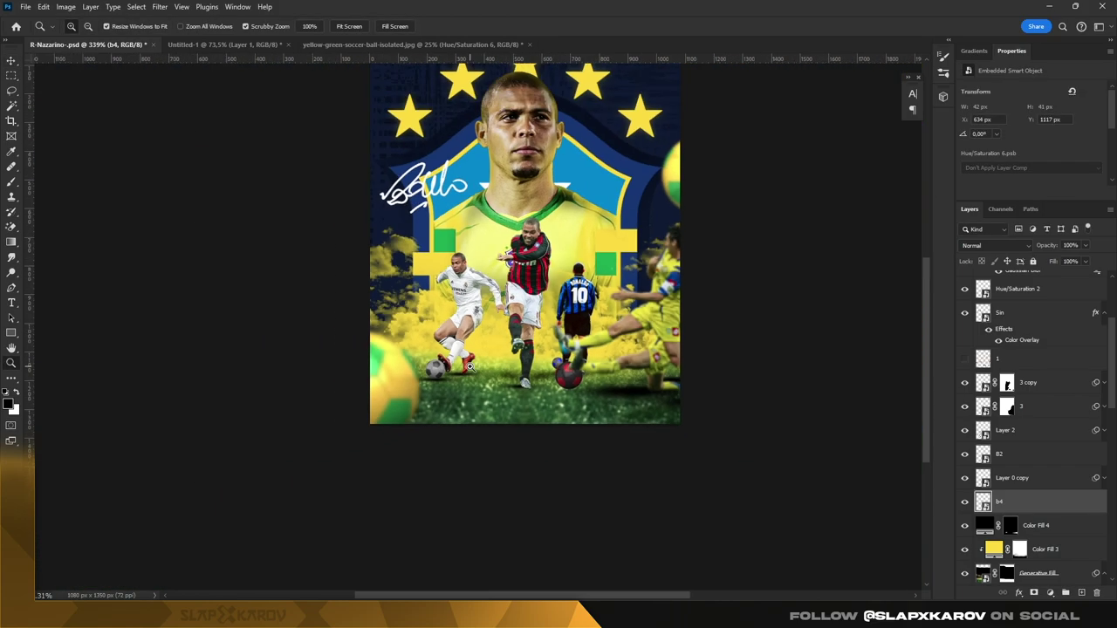
scroll(561, 378, "up", 10)
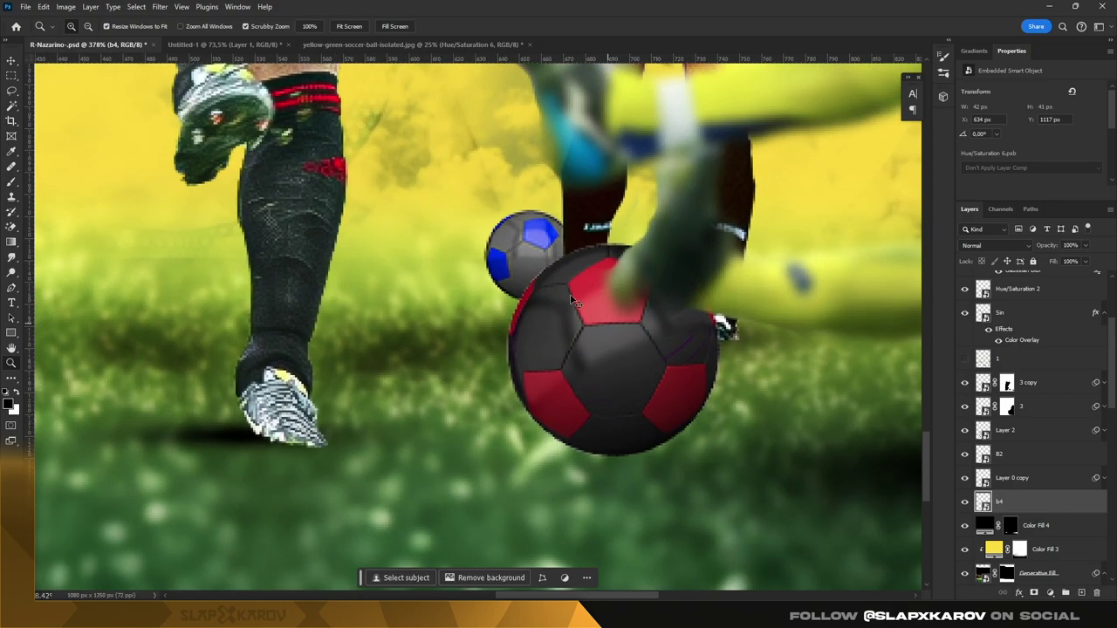
key("ctrl+t")
left_click_drag(548, 241, 500, 225)
key("Return")
Step: Enlarge the blue ball slightly and shift it a few pixels right
key("z")
scroll(559, 350, "down", 10)
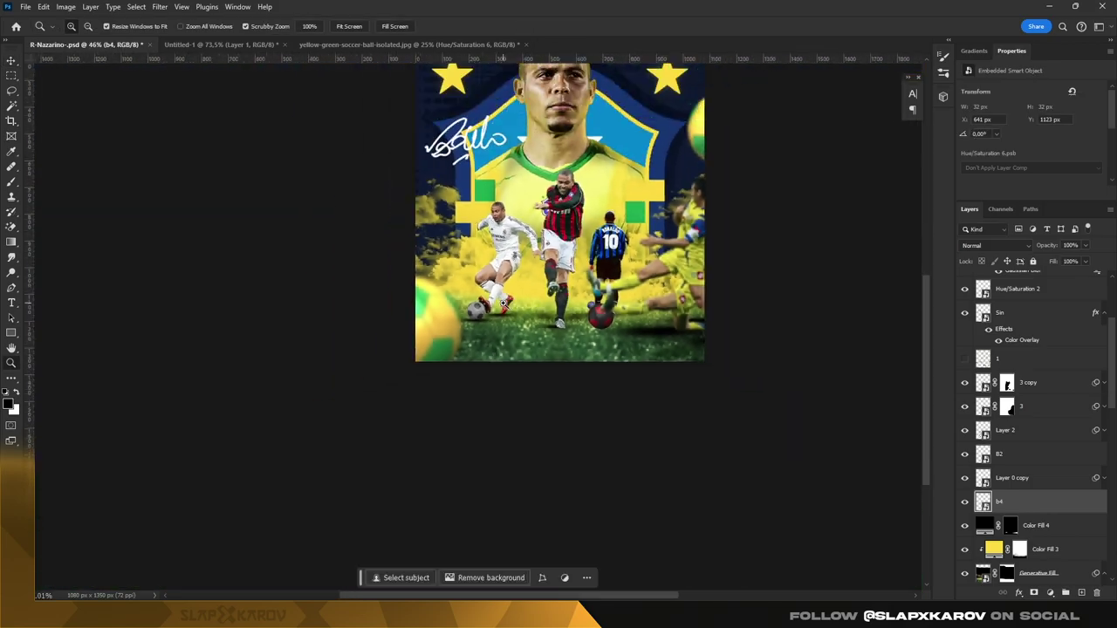
scroll(653, 344, "up", 10)
scroll(653, 344, "up", 5)
scroll(652, 344, "up", 3)
key("ctrl+t")
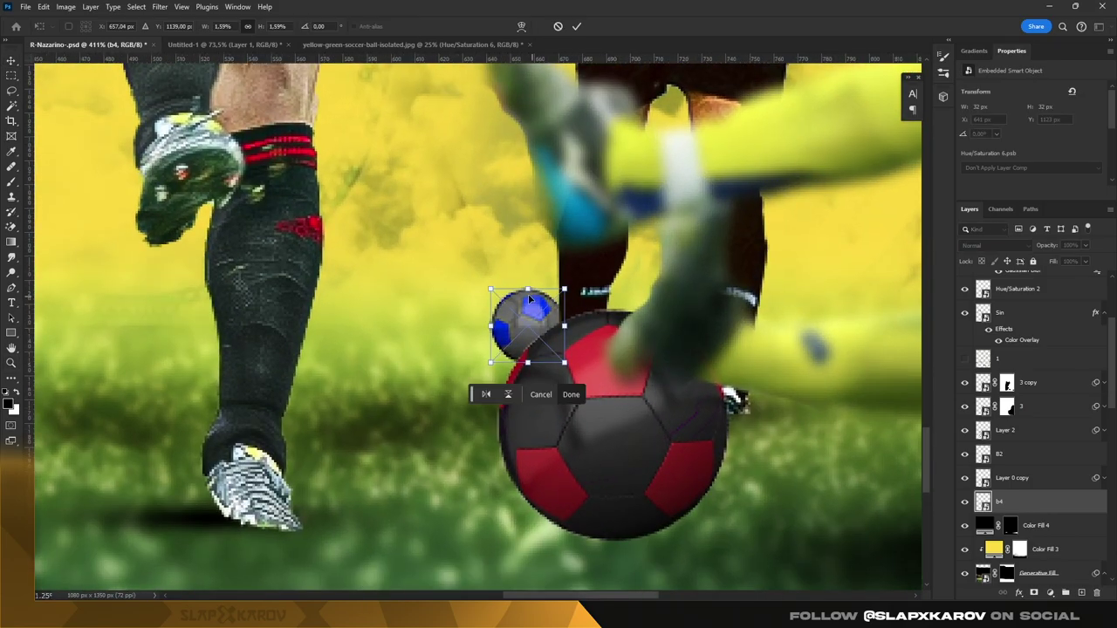
left_click_drag(496, 294, 479, 276)
left_click_drag(547, 303, 555, 303)
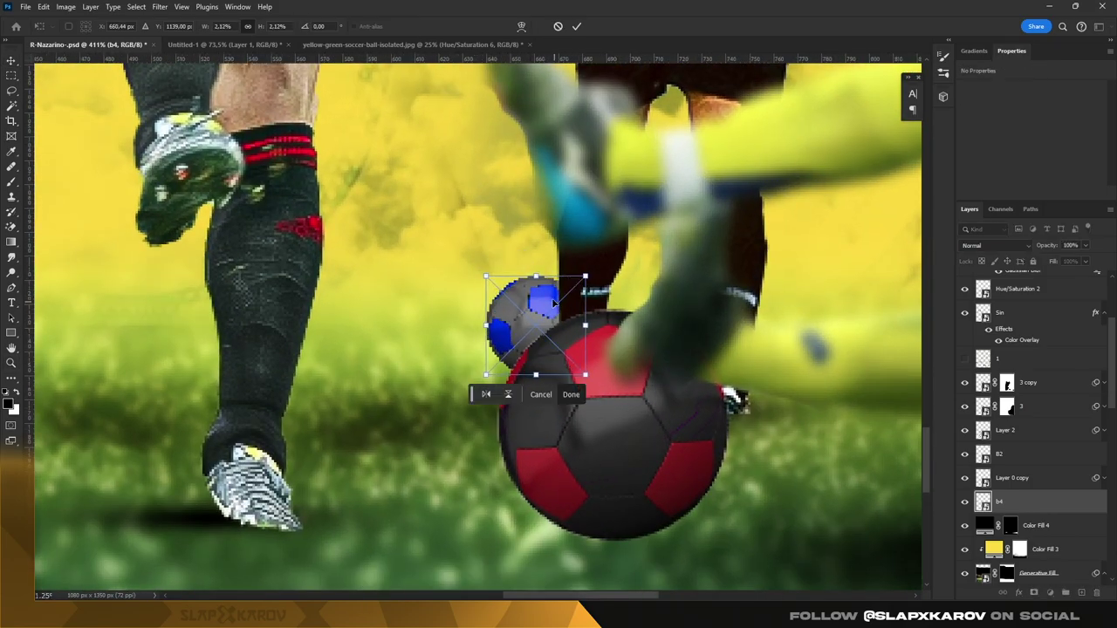
key("Return")
Step: Zoom around the poster and select the Color Fill 4 layer mask
key("z")
scroll(529, 272, "down", 8)
scroll(530, 272, "up", 2)
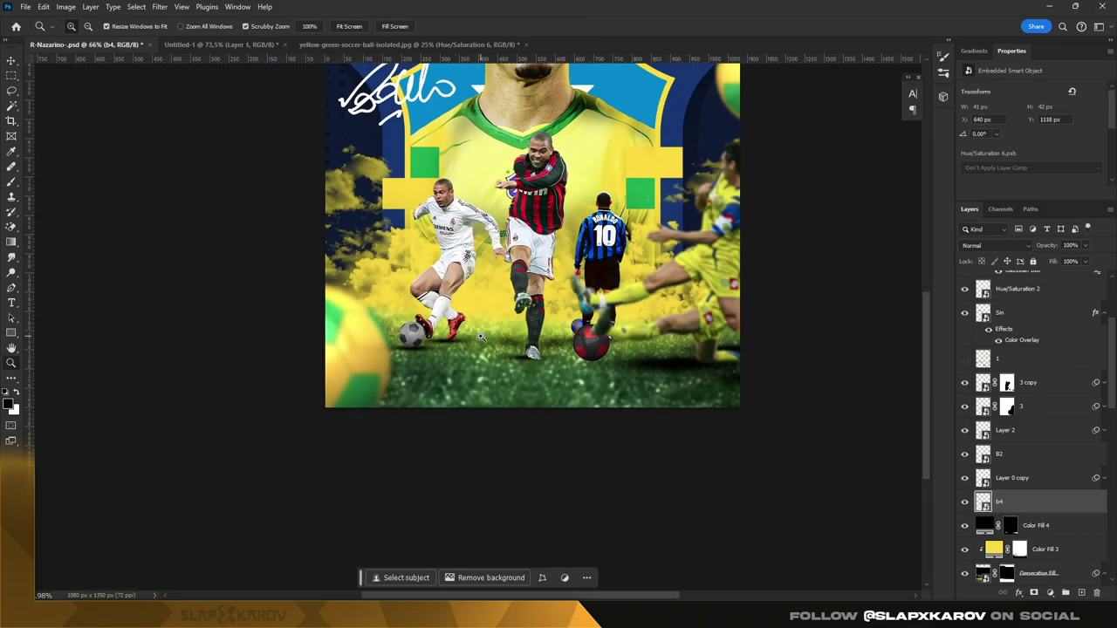
scroll(530, 272, "up", 2)
scroll(530, 272, "up", 3)
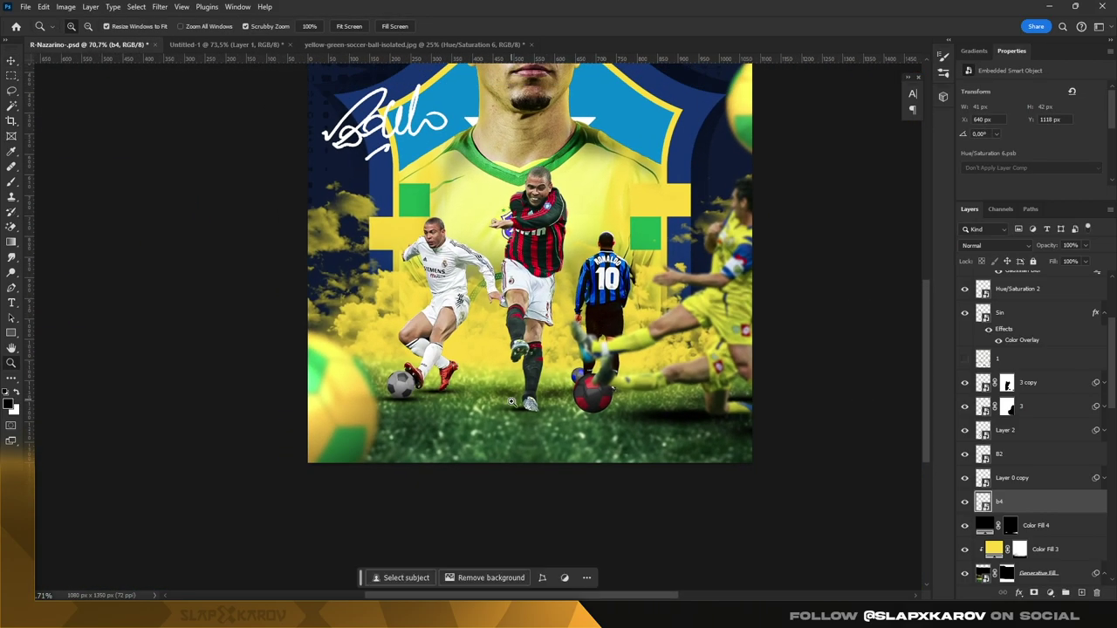
scroll(520, 418, "up", 1)
key("v")
left_click(1010, 526)
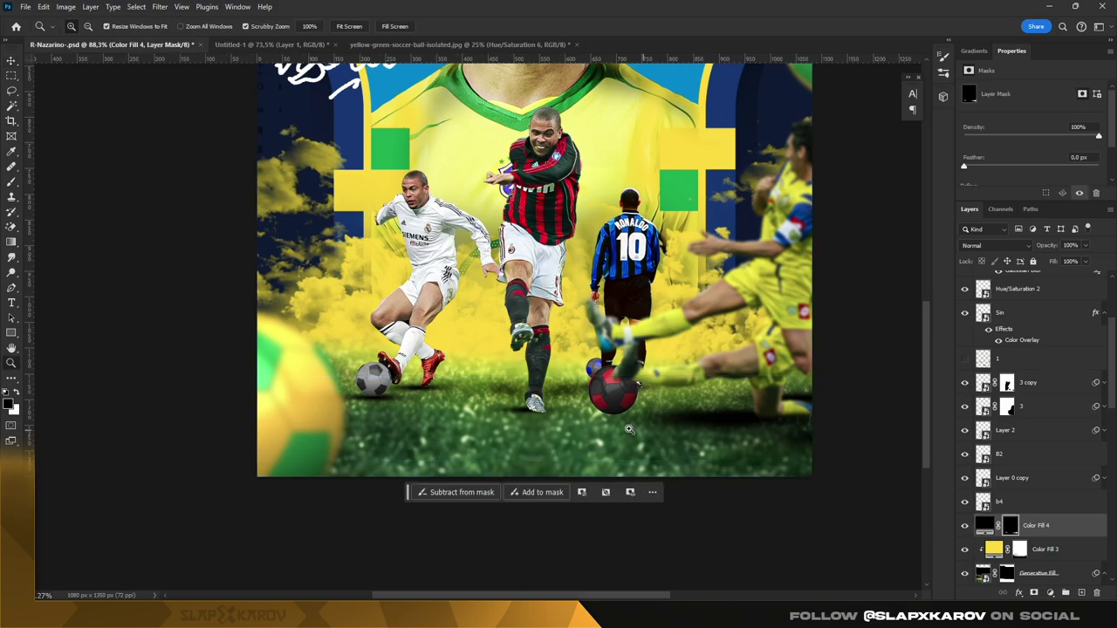
Step: Choose a Soft Round brush and enlarge it well past 128 px for mask painting
key("z")
scroll(638, 432, "up", 3)
left_click(12, 181)
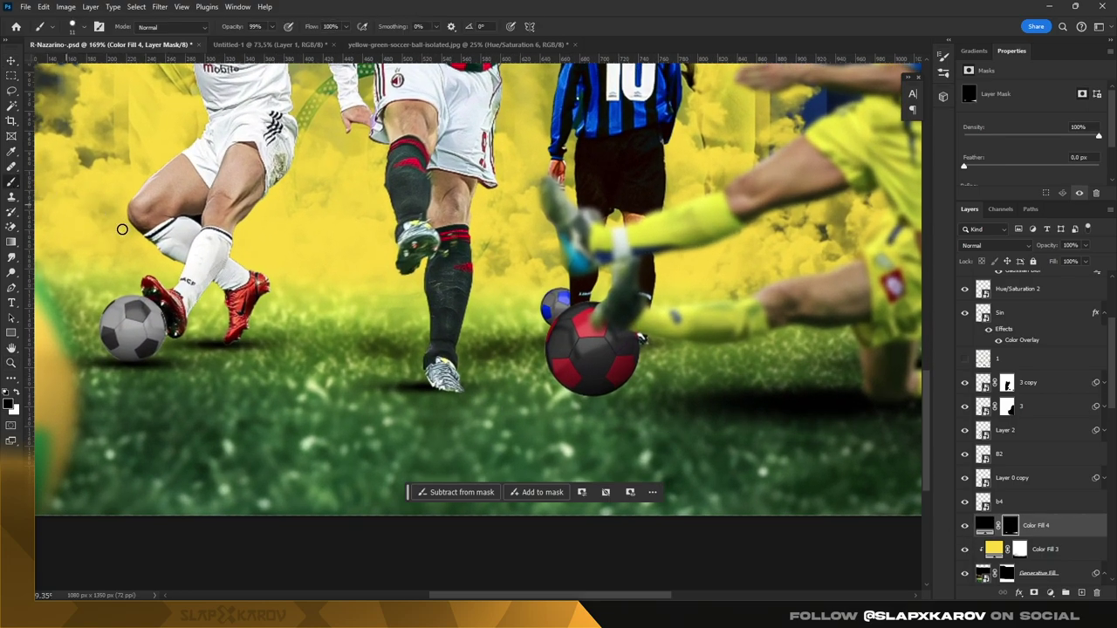
right_click(609, 410)
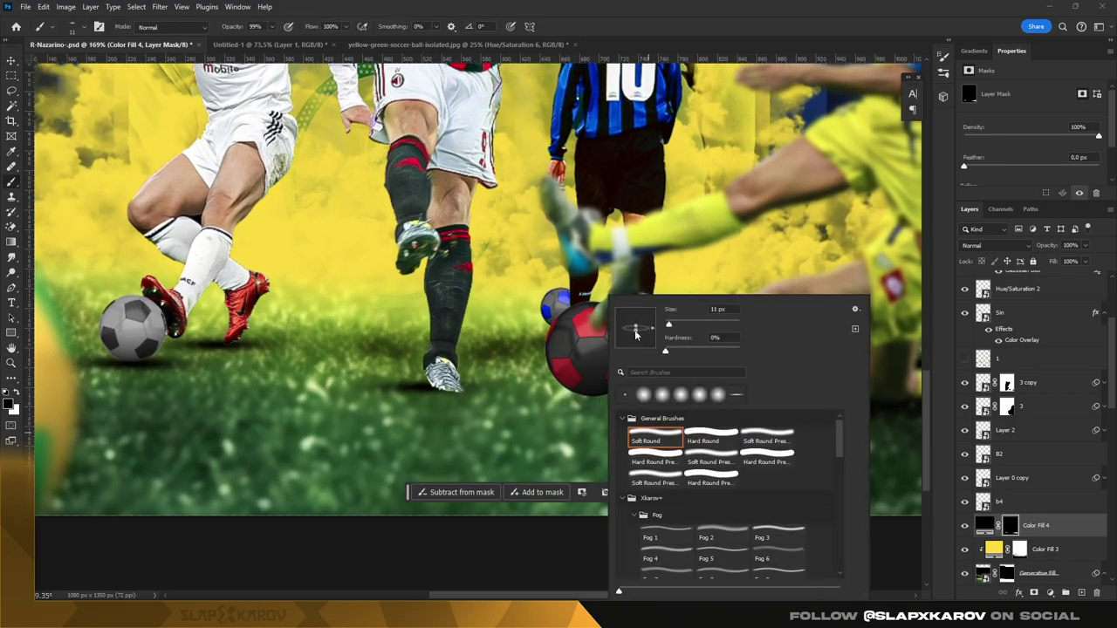
key("Escape")
left_click_drag(558, 418, 596, 409)
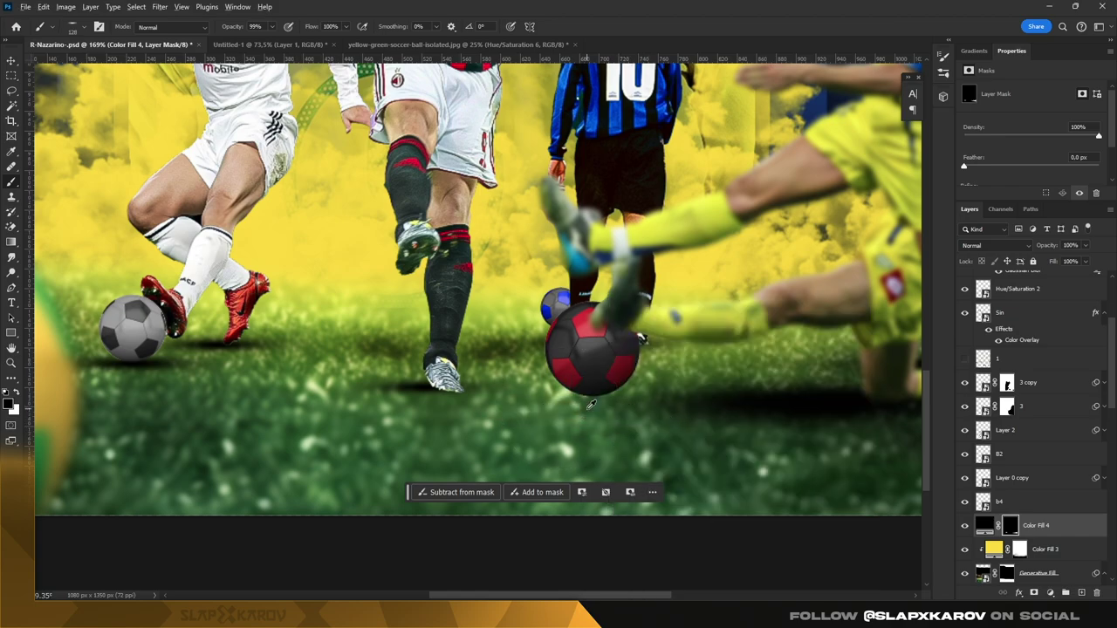
right_click(630, 384)
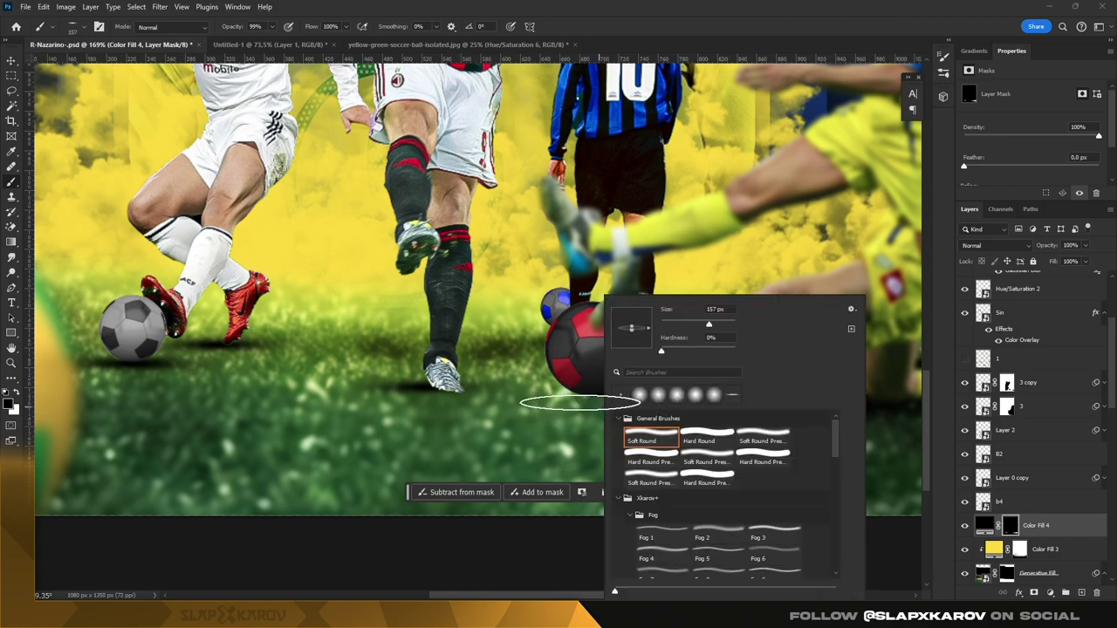
key("Escape")
left_click_drag(580, 402, 612, 413)
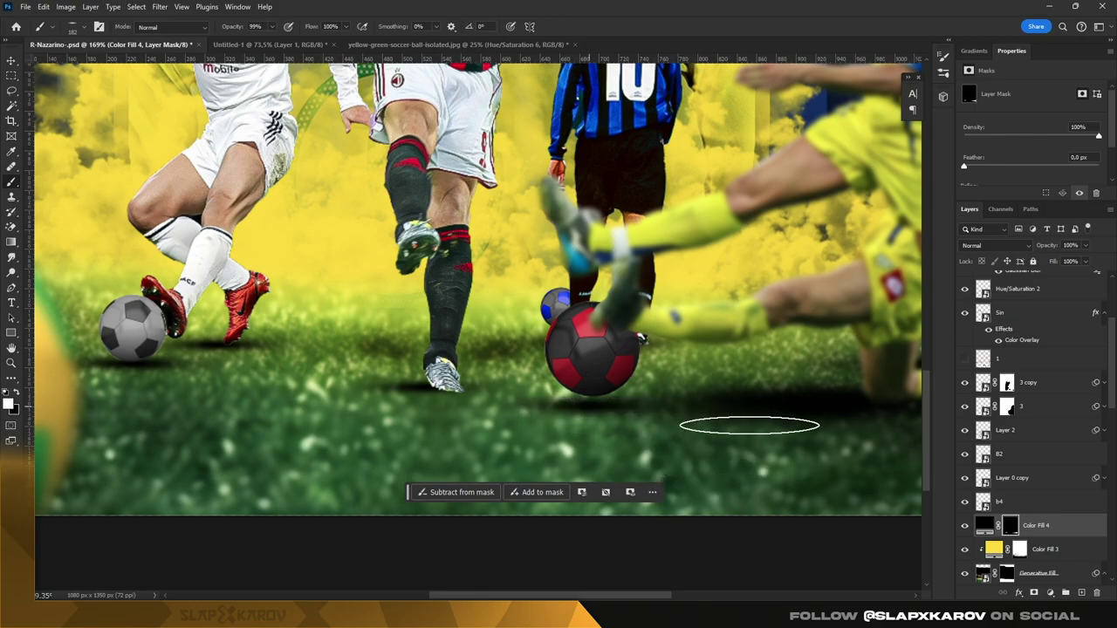
Step: Zoom out to the whole poster and begin a Free Transform on the Color Fill 4 mask
key("z")
left_click_drag(748, 424, 569, 209)
key("ctrl+t")
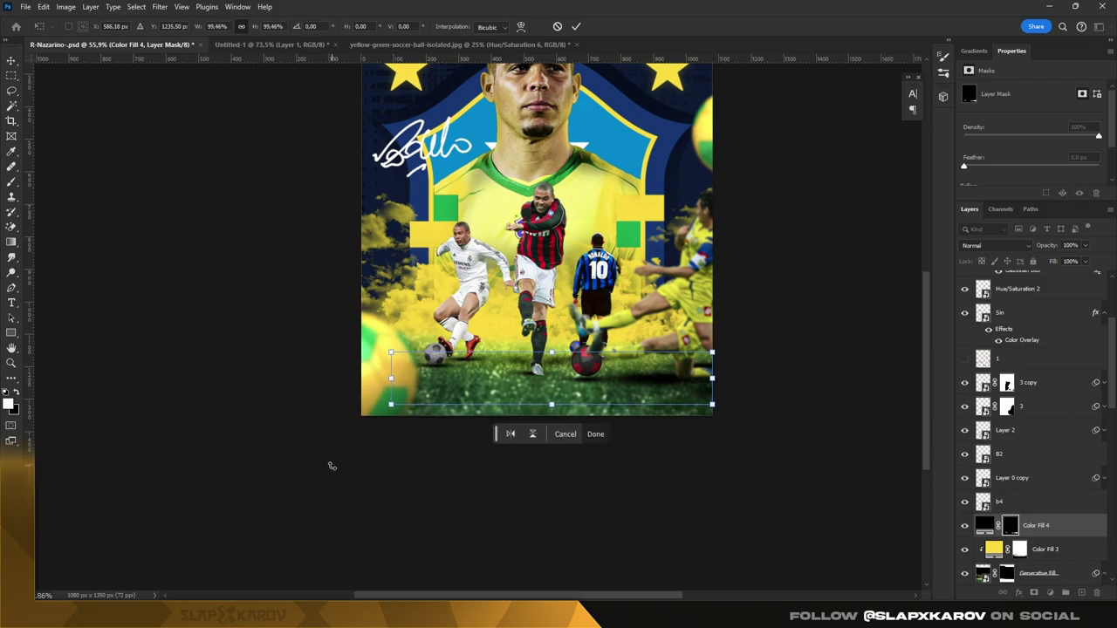
Step: Commit the mask transform and drag the blurred Layer 4 ball down to about X -238, Y 1107
left_click(11, 65)
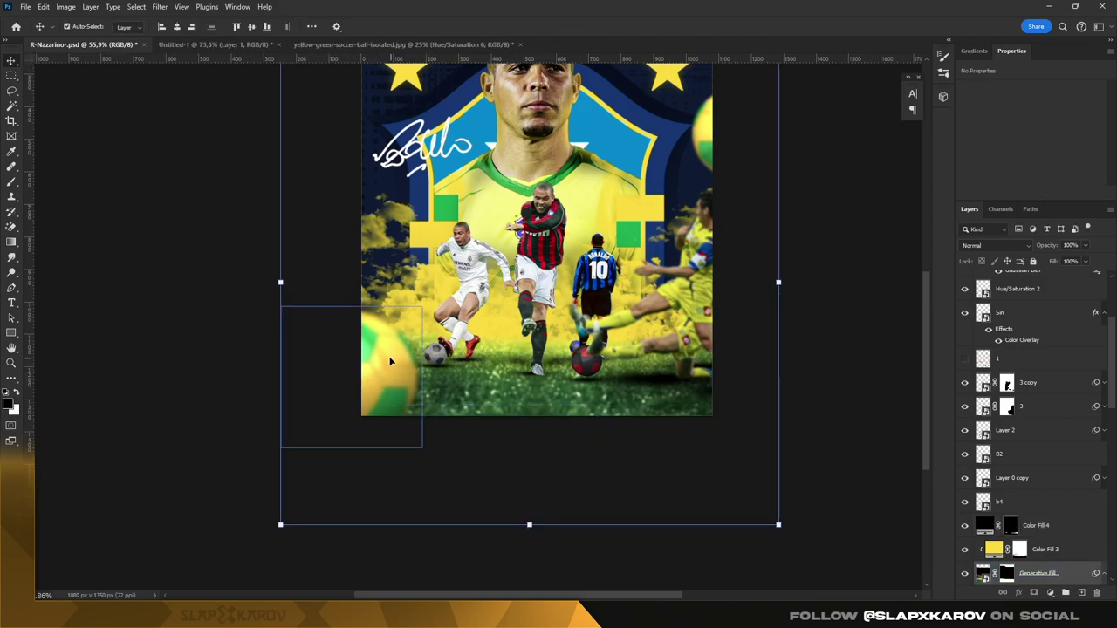
left_click(379, 386)
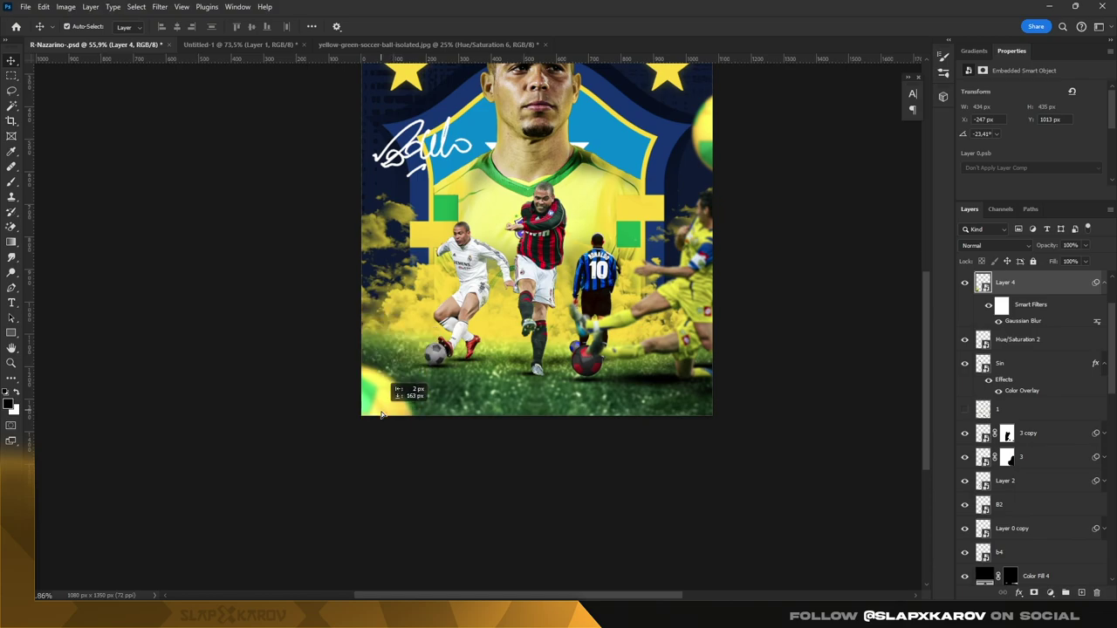
left_click_drag(386, 364, 389, 401)
key("z")
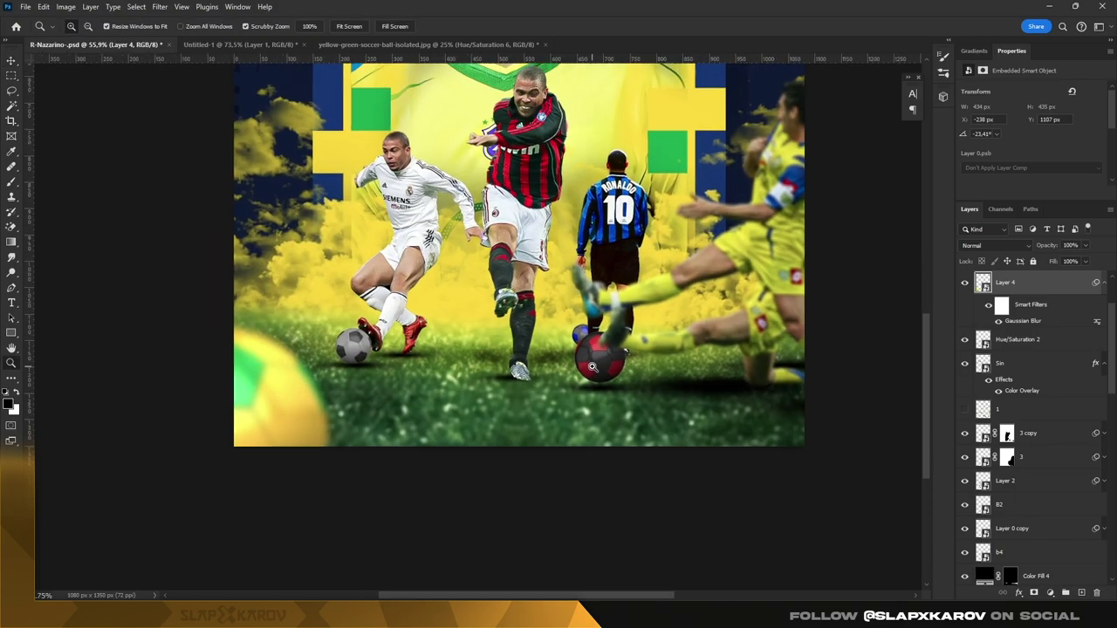
mouse_move(567, 244)
left_mouse_down()
mouse_move(606, 238)
mouse_move(610, 248)
mouse_move(560, 347)
mouse_move(797, 339)
left_mouse_up()
left_click_drag(620, 263, 581, 262)
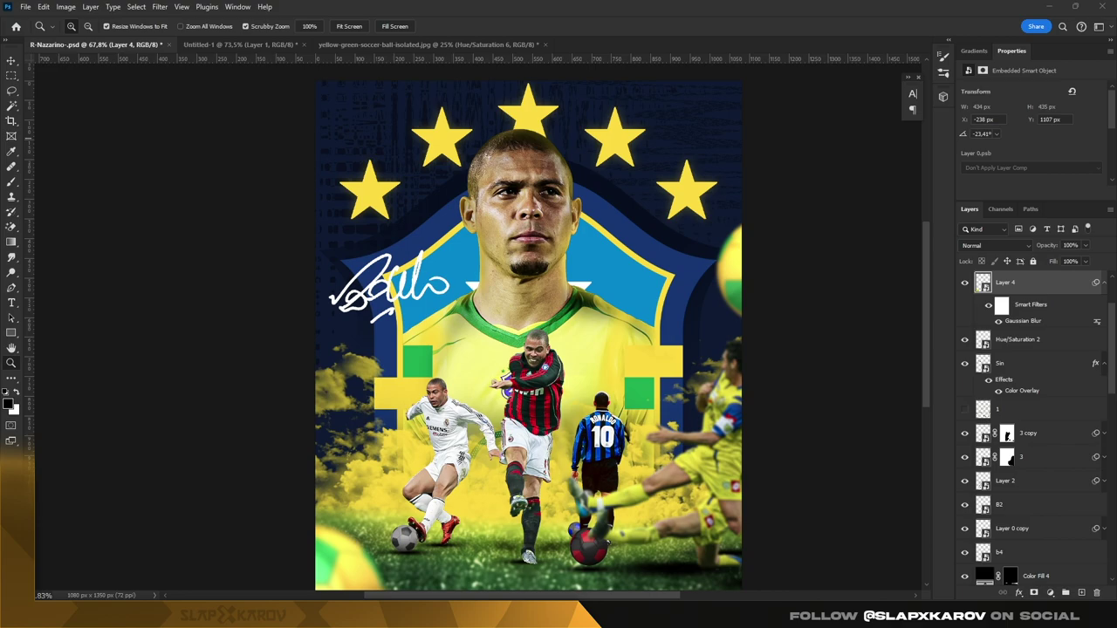
scroll(1048, 489, "down", 3)
scroll(1047, 506, "down", 3)
Step: Set the BG copy fill colour to #2a55c3 and invert its mask to black
scroll(1052, 541, "down", 3)
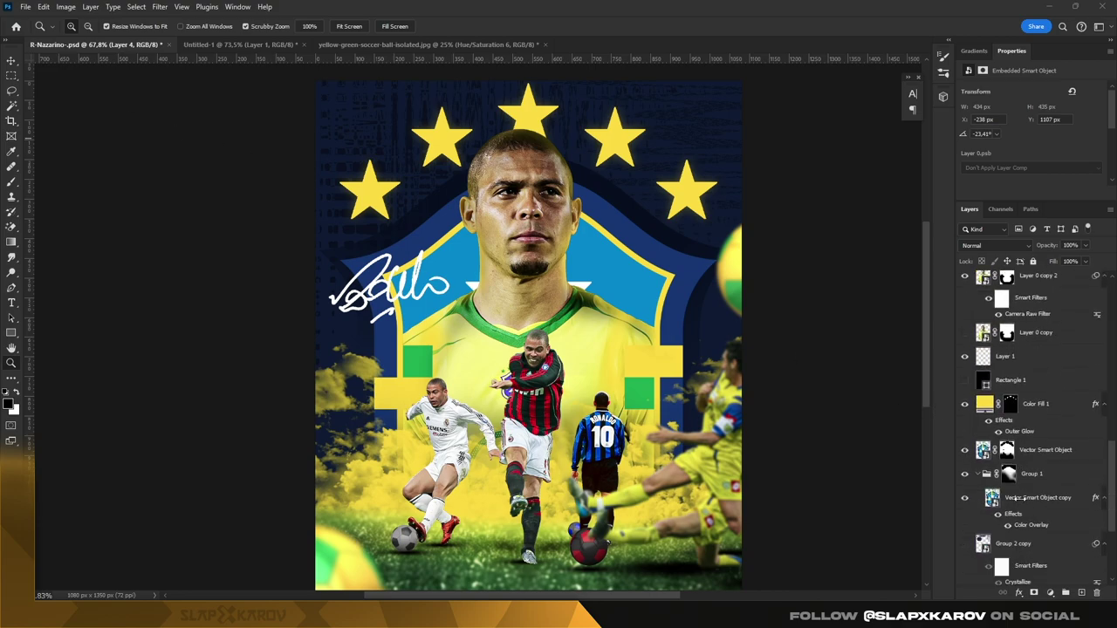
scroll(1055, 572, "down", 3)
left_click(1017, 573)
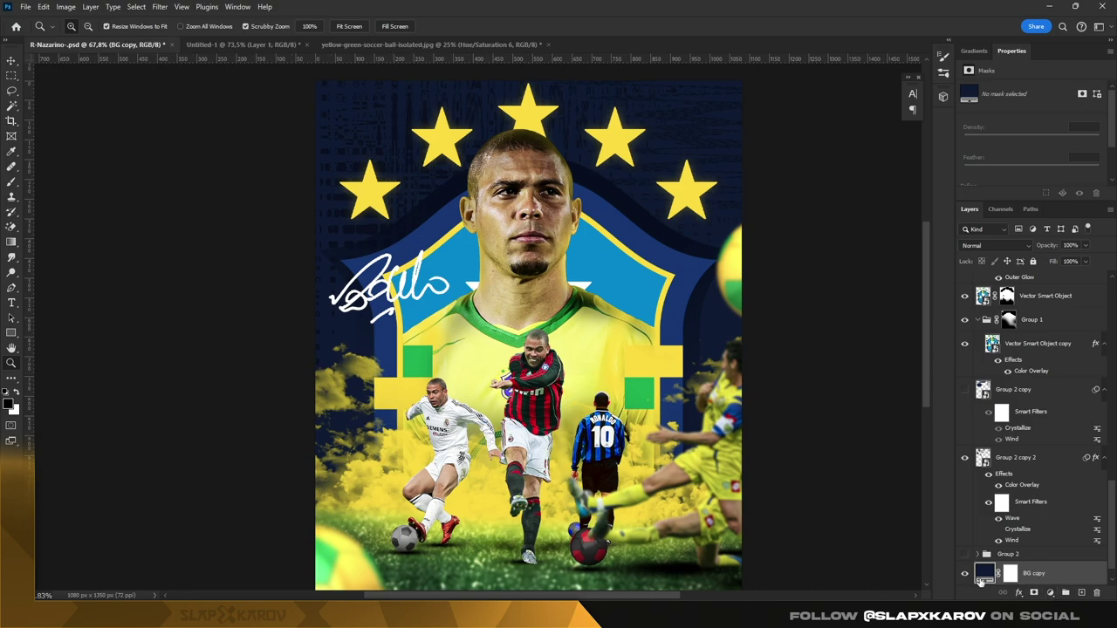
double_click(985, 574)
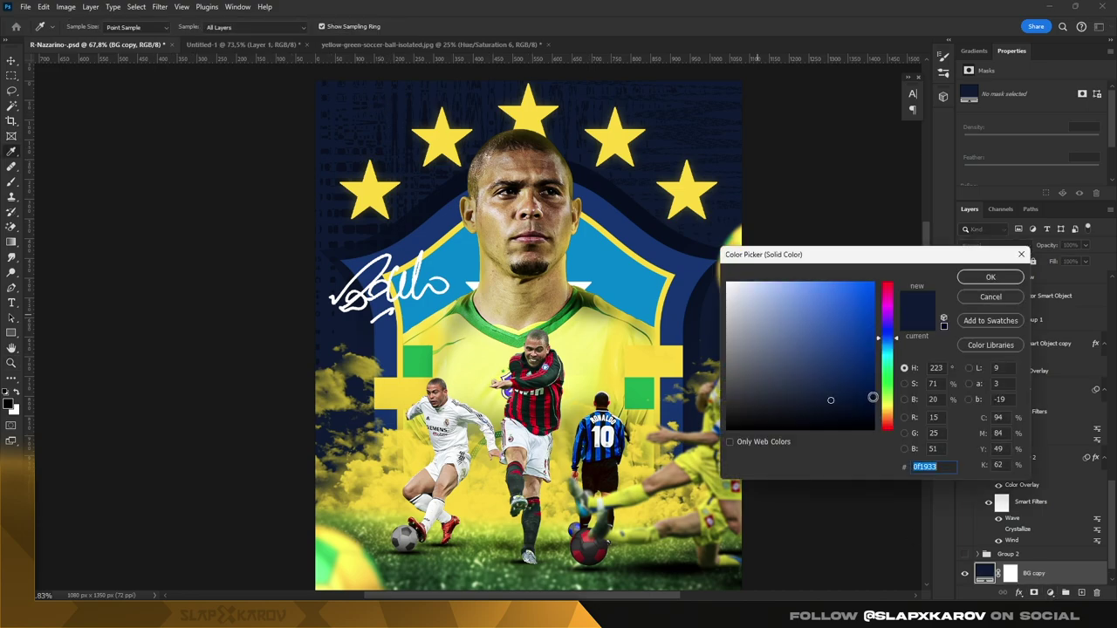
mouse_move(872, 397)
left_mouse_down()
mouse_move(830, 372)
mouse_move(842, 329)
left_mouse_up()
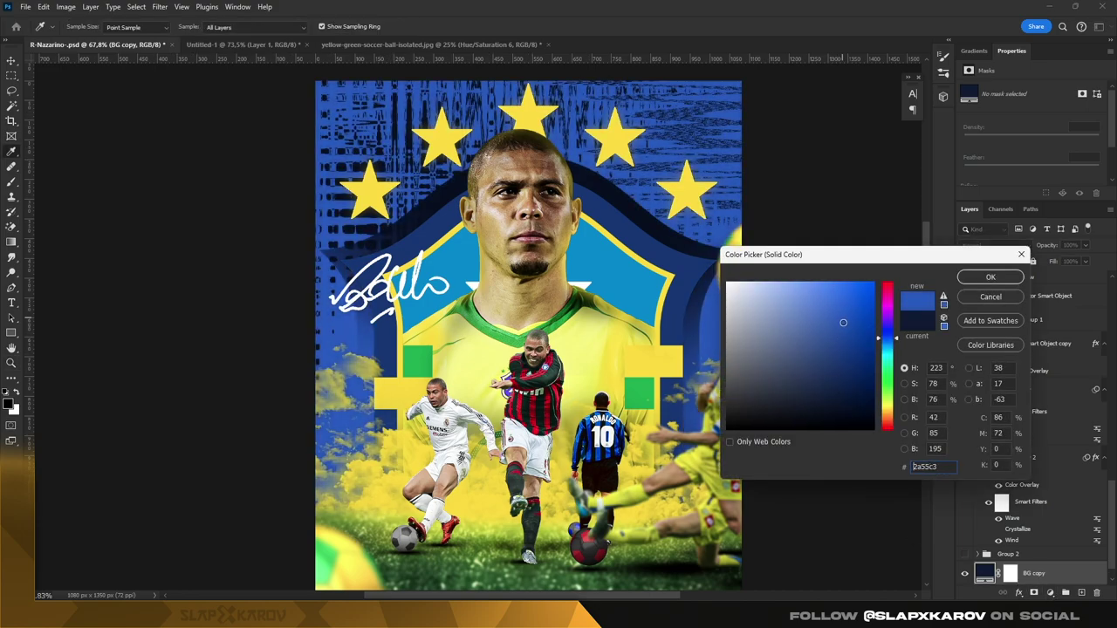
left_click(991, 277)
scroll(1010, 550, "down", 1)
left_click(1009, 550)
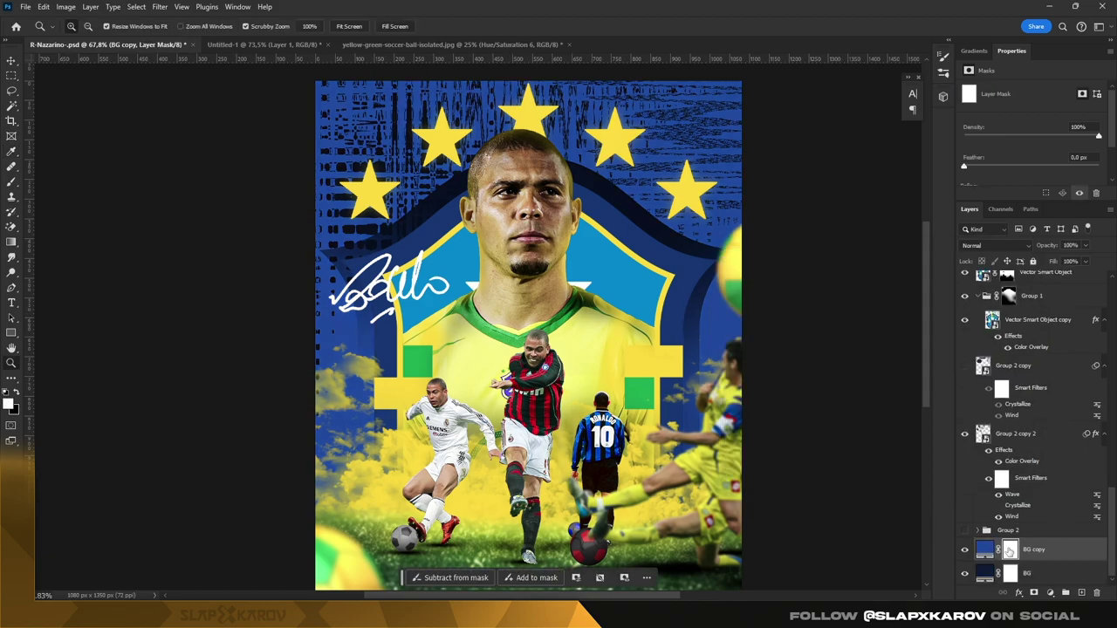
key("ctrl+i")
Step: Paint soft white strokes on the BG copy mask around the player's face
left_click(12, 179)
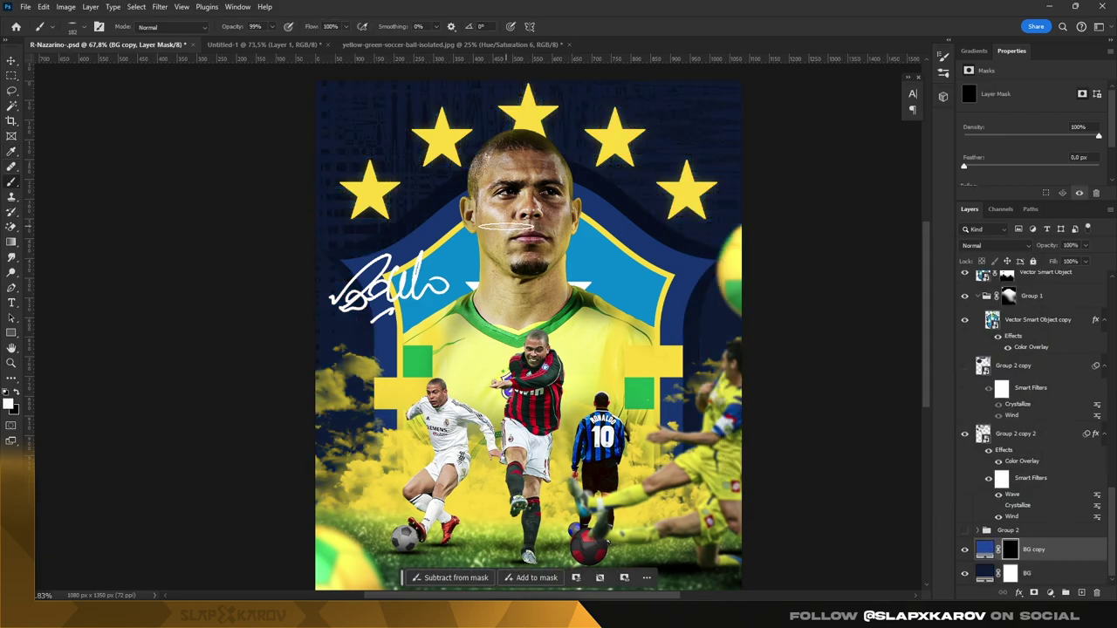
right_click(544, 229)
key("Escape")
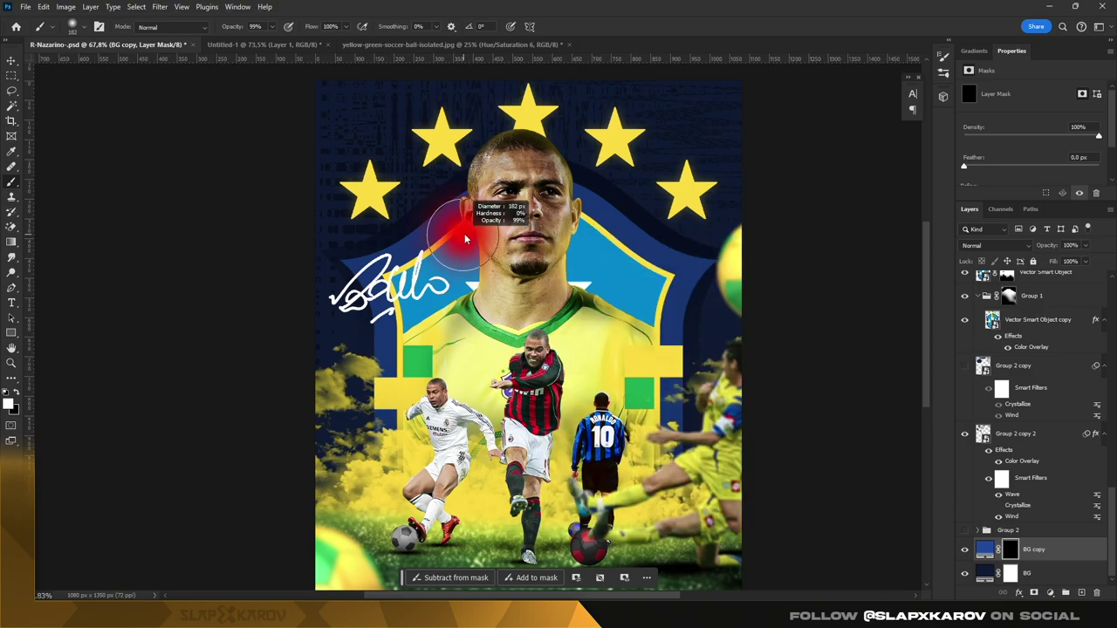
left_click(545, 237)
left_click_drag(545, 237, 536, 361)
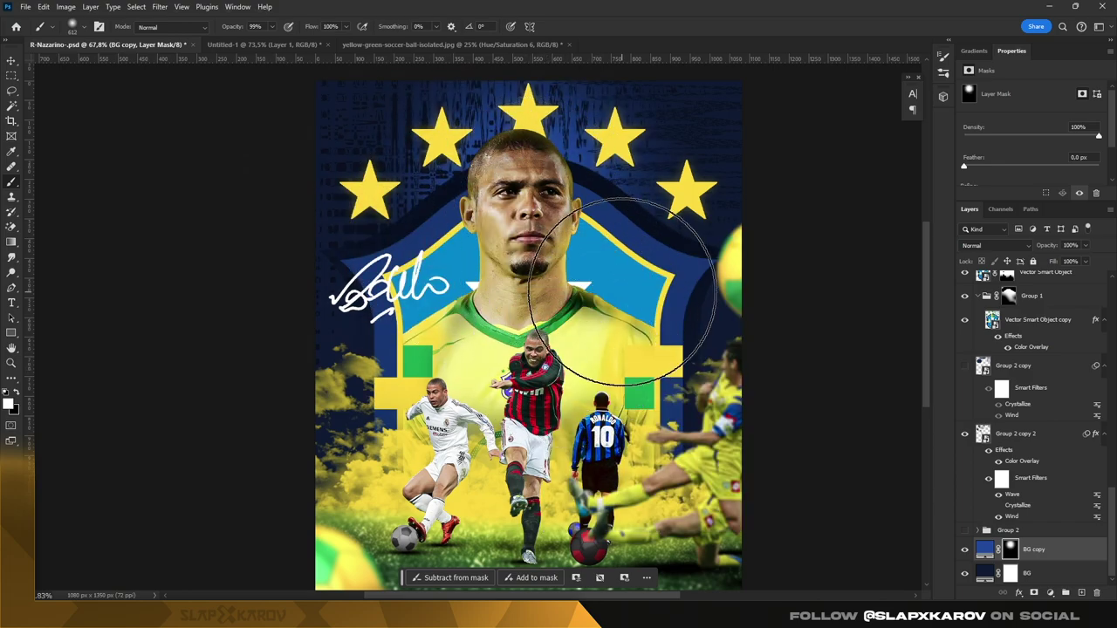
scroll(536, 361, "down", 1)
left_click_drag(474, 387, 432, 320)
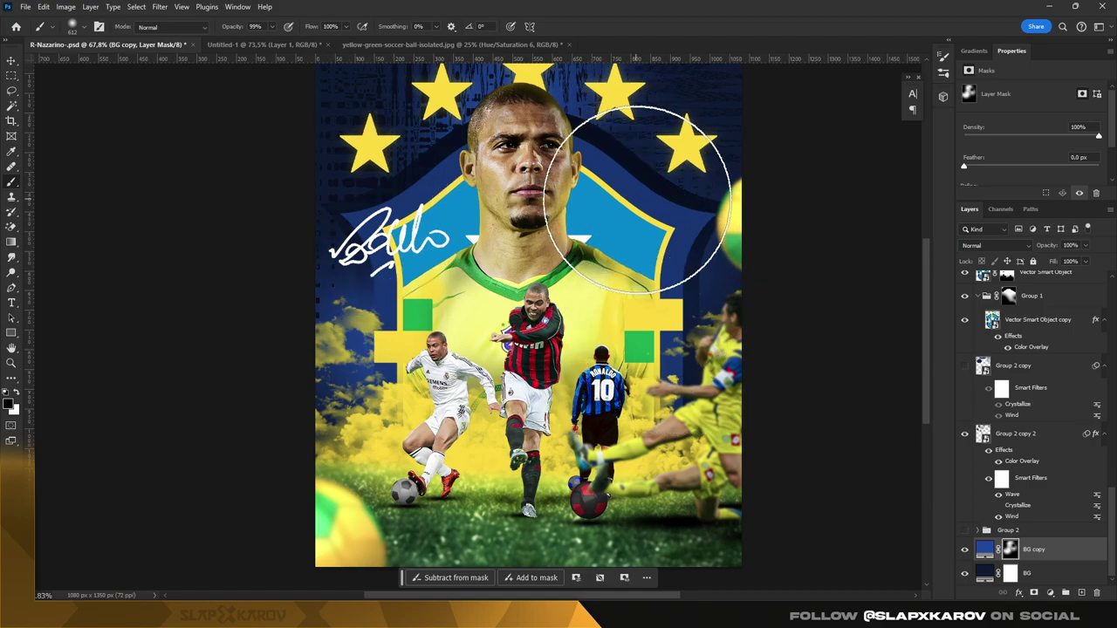
scroll(593, 174, "up", 1)
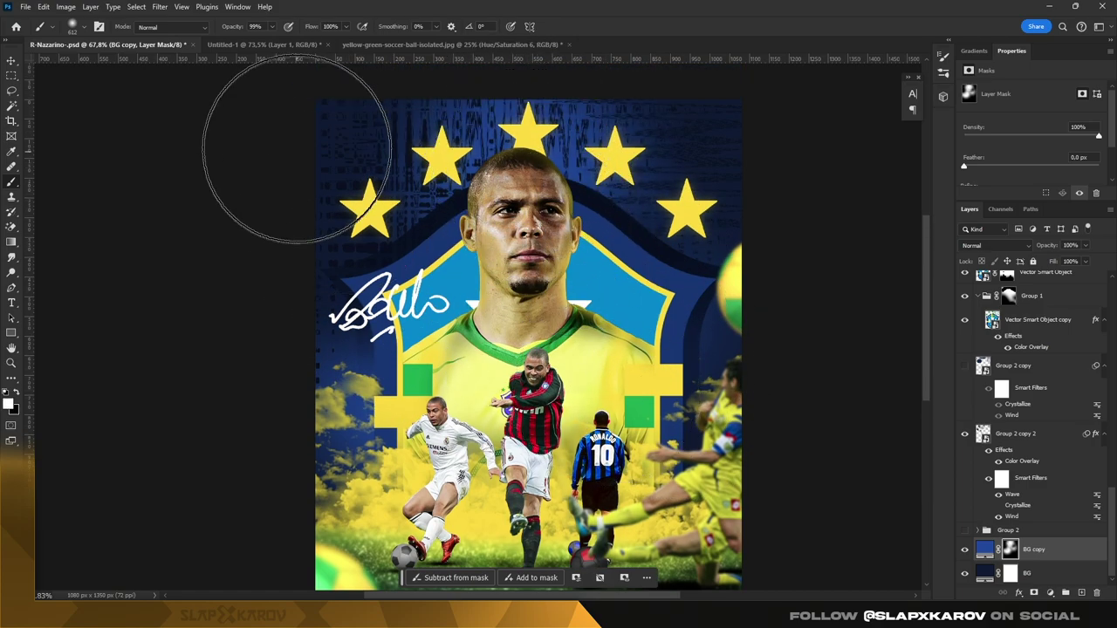
scroll(304, 129, "up", 1)
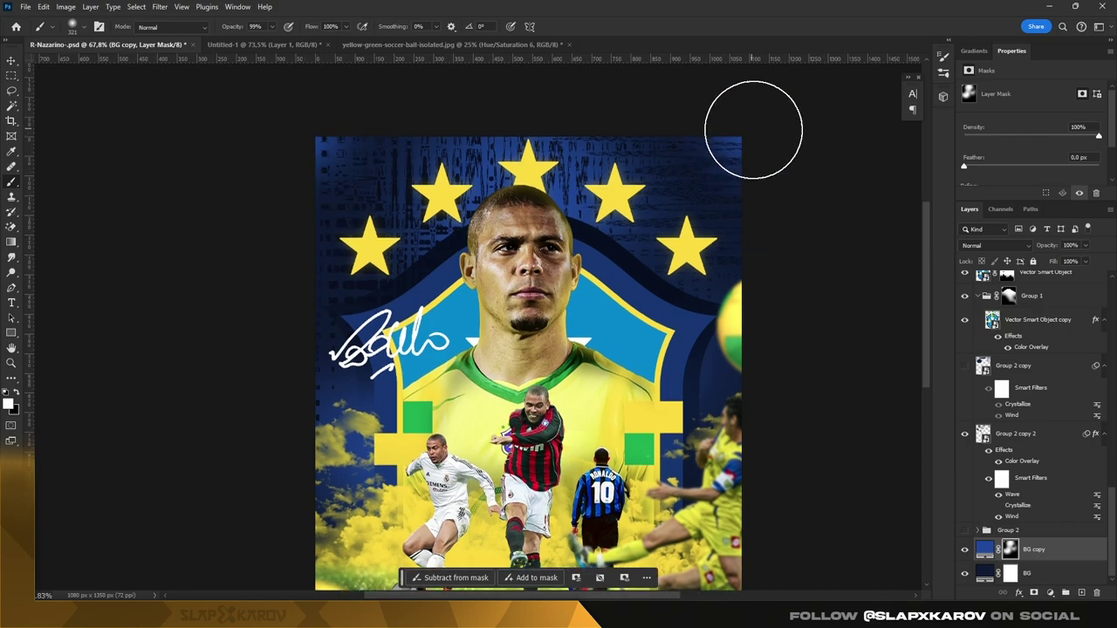
Step: Enlarge the soft brush to about 190 then 261 px and zoom in on the top stars
left_click_drag(705, 140, 772, 140)
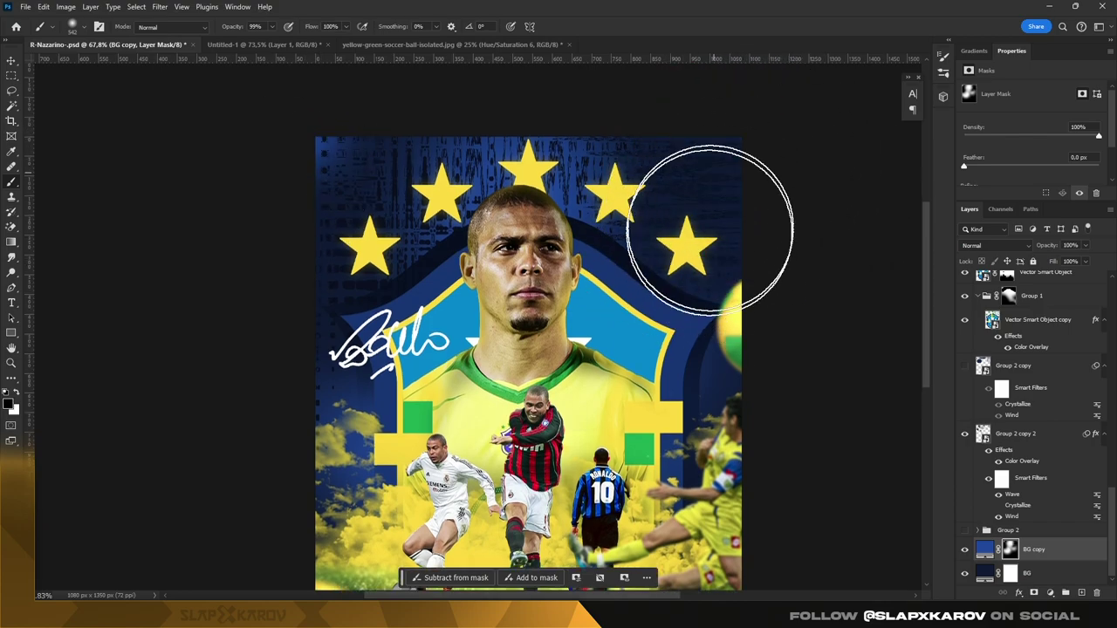
scroll(792, 100, "up", 1)
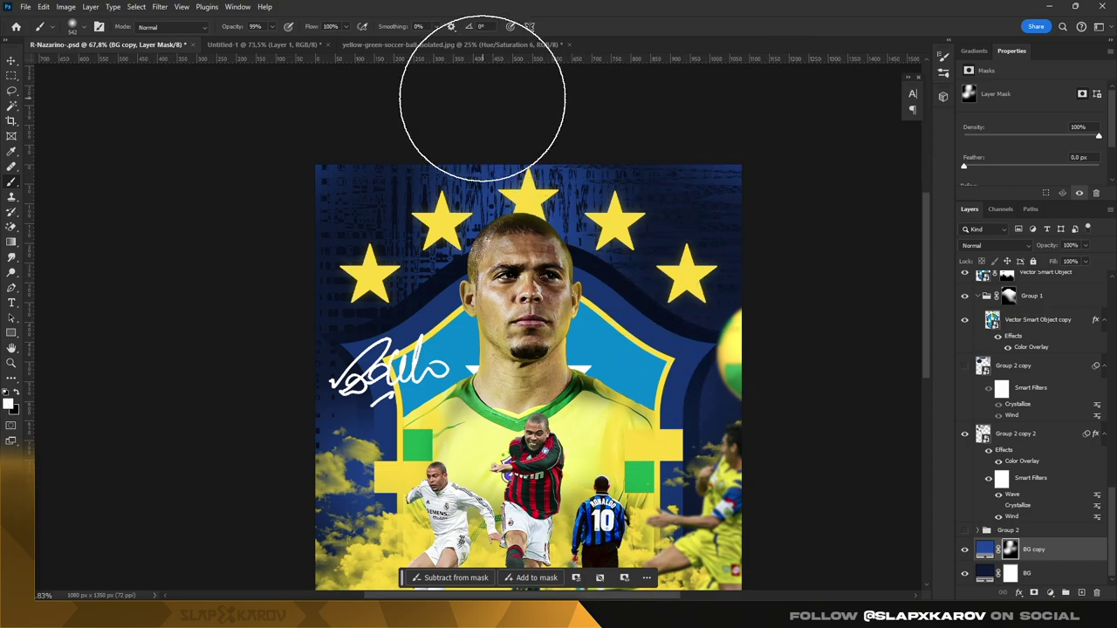
scroll(612, 342, "down", 2)
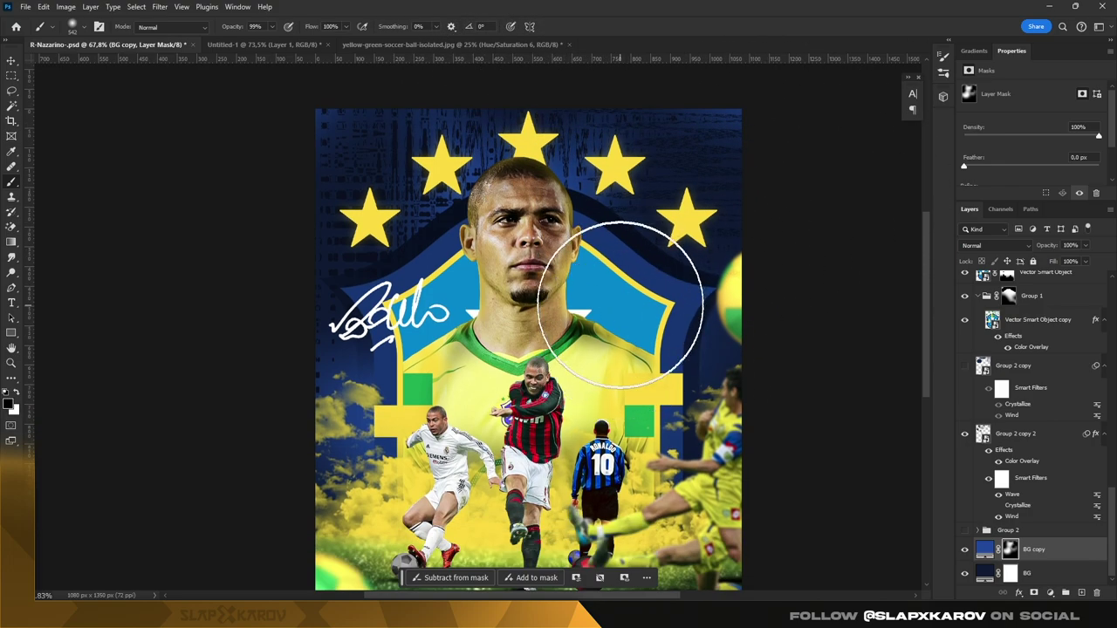
scroll(536, 324, "down", 2)
scroll(417, 360, "down", 2)
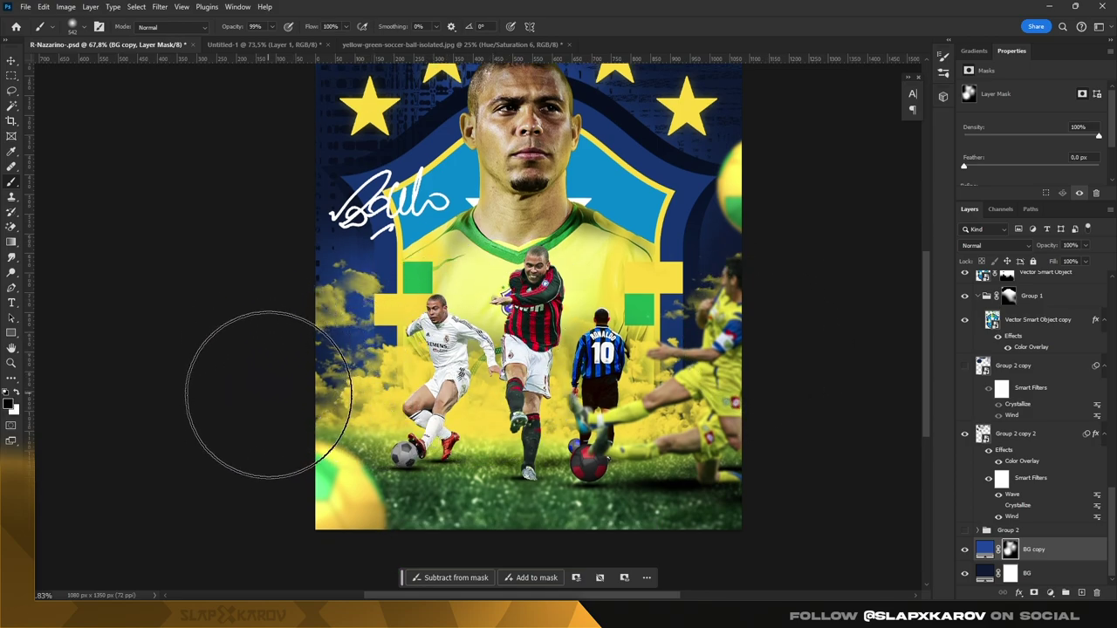
key("z")
mouse_move(472, 158)
left_mouse_down()
mouse_move(494, 158)
mouse_move(353, 158)
left_mouse_up()
scroll(462, 187, "up", 3)
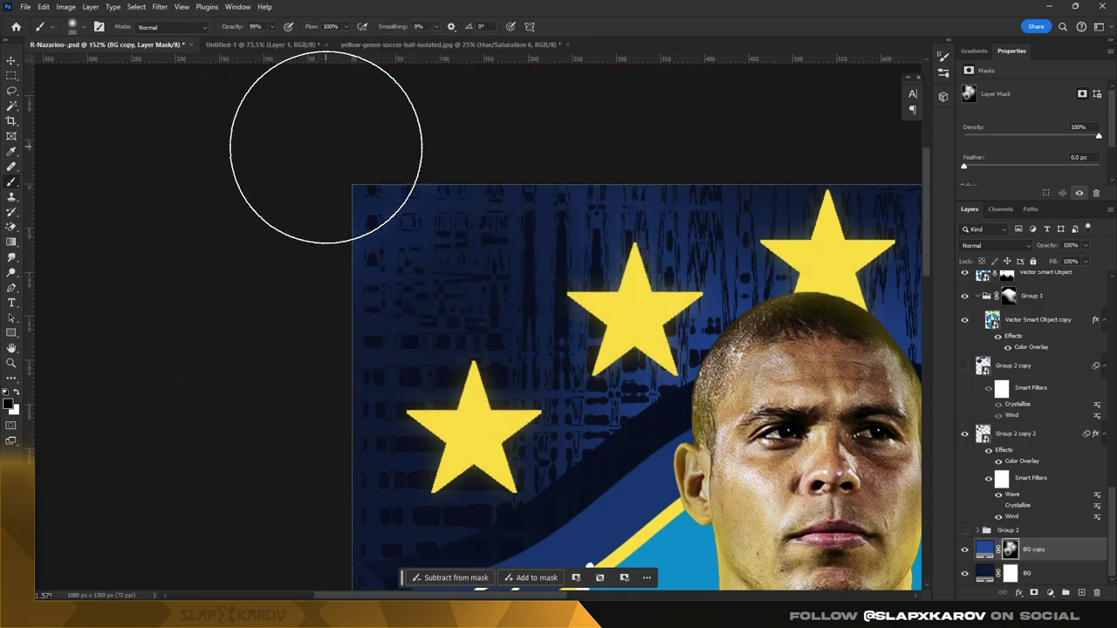
right_click(388, 223, "alt")
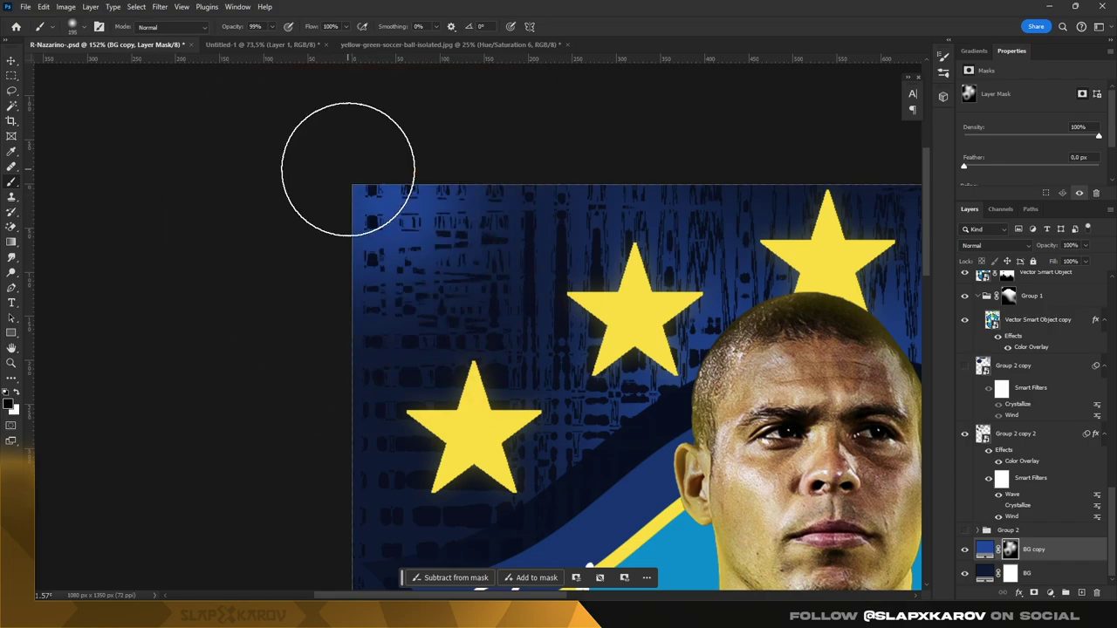
key("z")
left_click_drag(759, 193, 721, 193)
left_click_drag(463, 195, 506, 195)
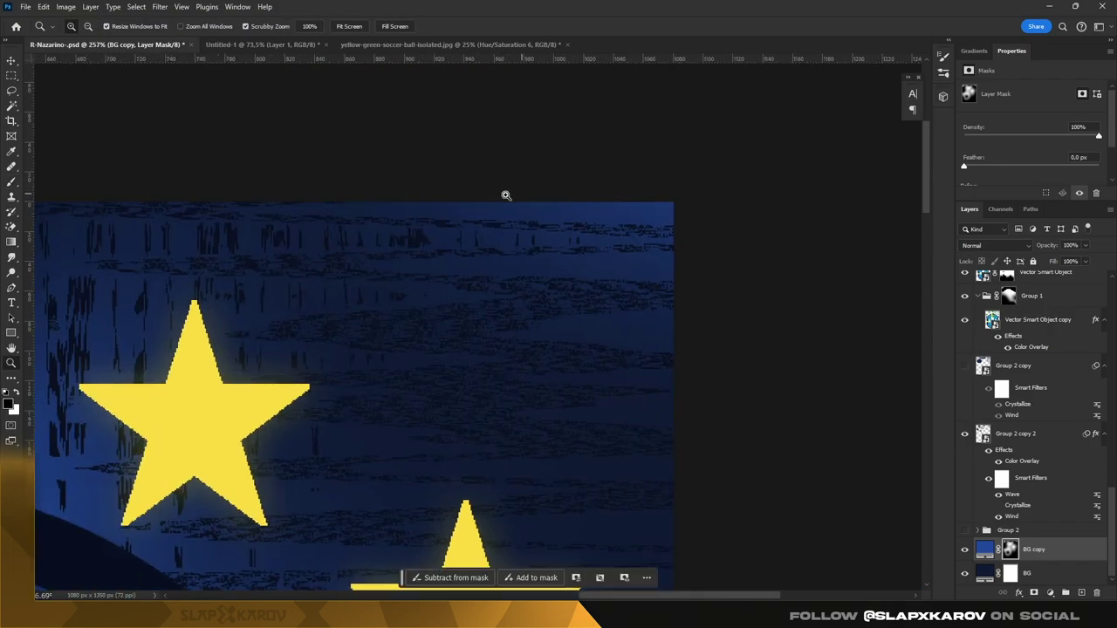
Step: With a roughly 290 px soft brush, paint the mask near the poster's top-right edge
left_click(12, 181)
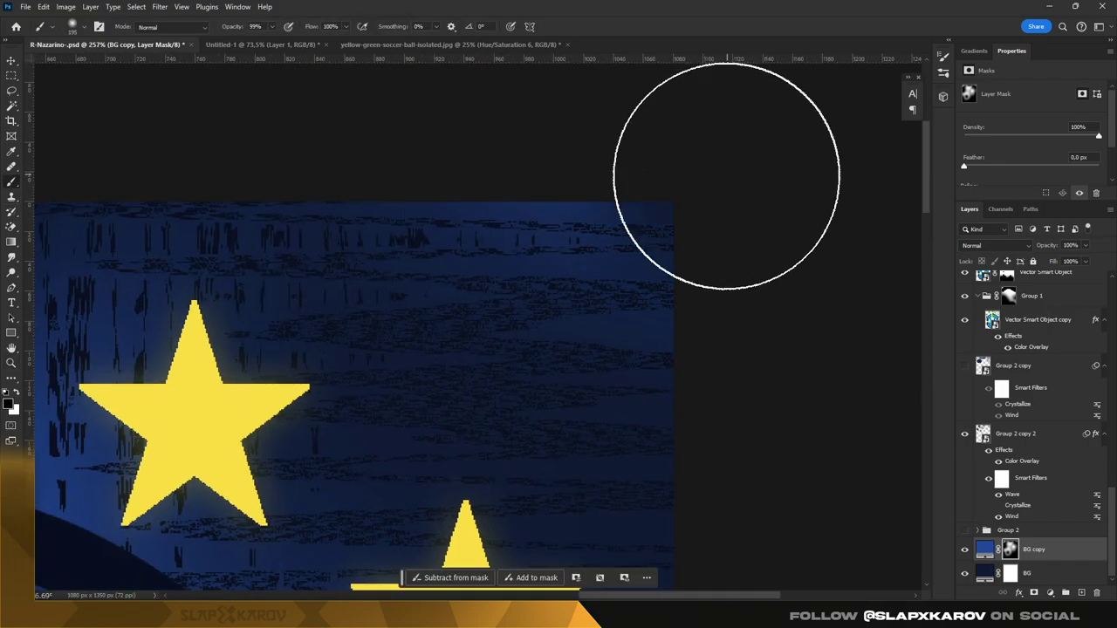
right_click(616, 253, "alt")
right_click(614, 281, "alt")
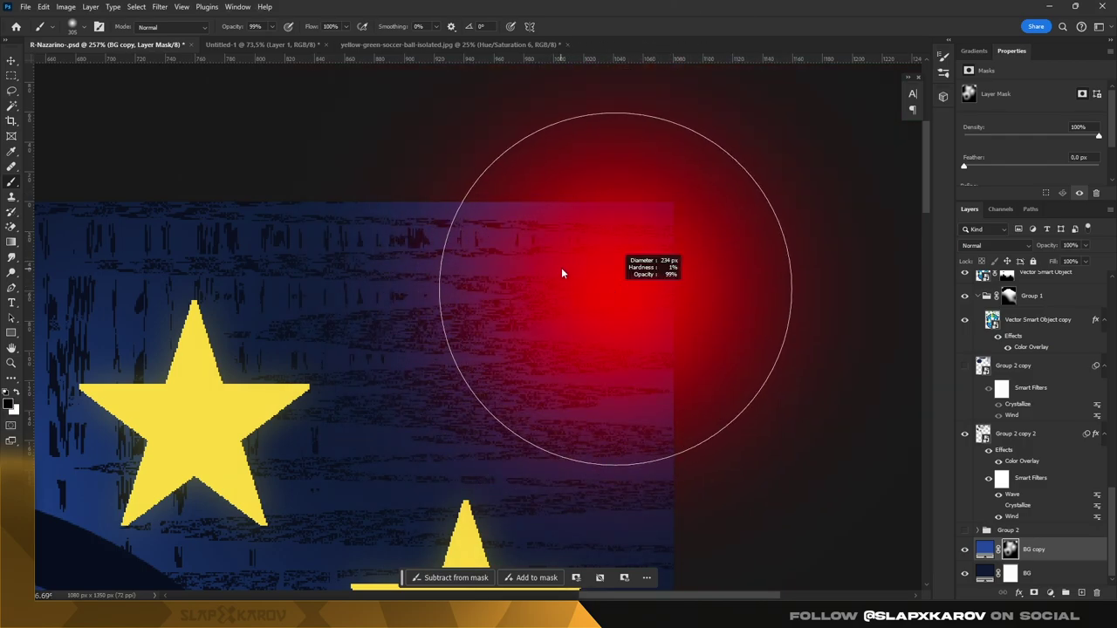
mouse_move(569, 187)
left_mouse_down()
mouse_move(653, 229)
mouse_move(499, 259)
mouse_move(616, 329)
left_mouse_up()
right_click(654, 230, "alt")
key("z")
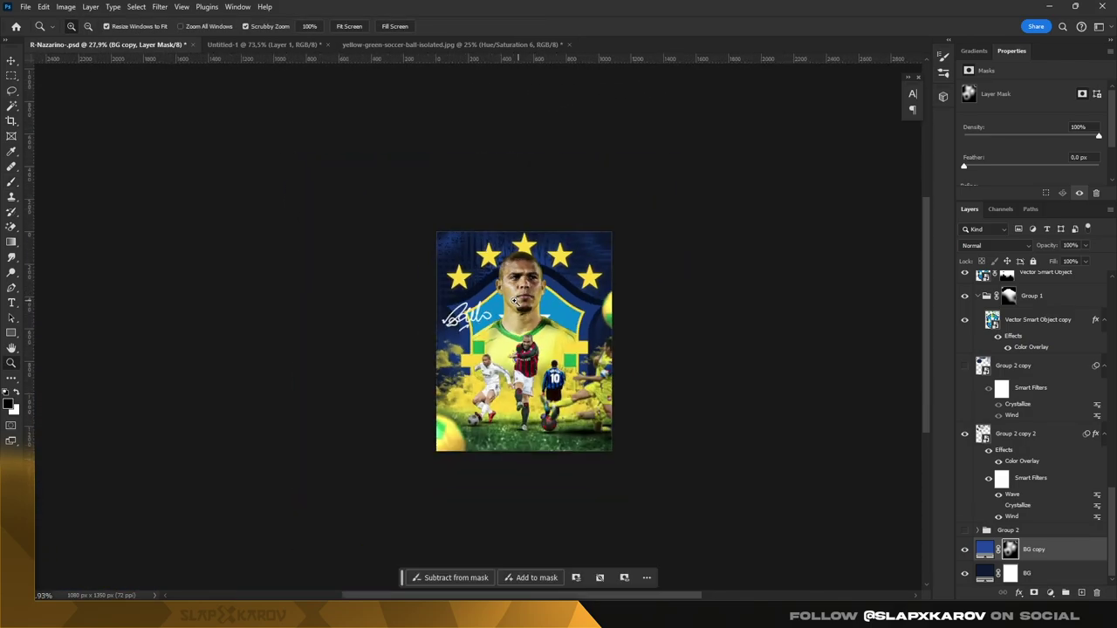
Step: Duplicate the Group 2 copy 2 layer and add a new empty layer
left_click(1008, 441)
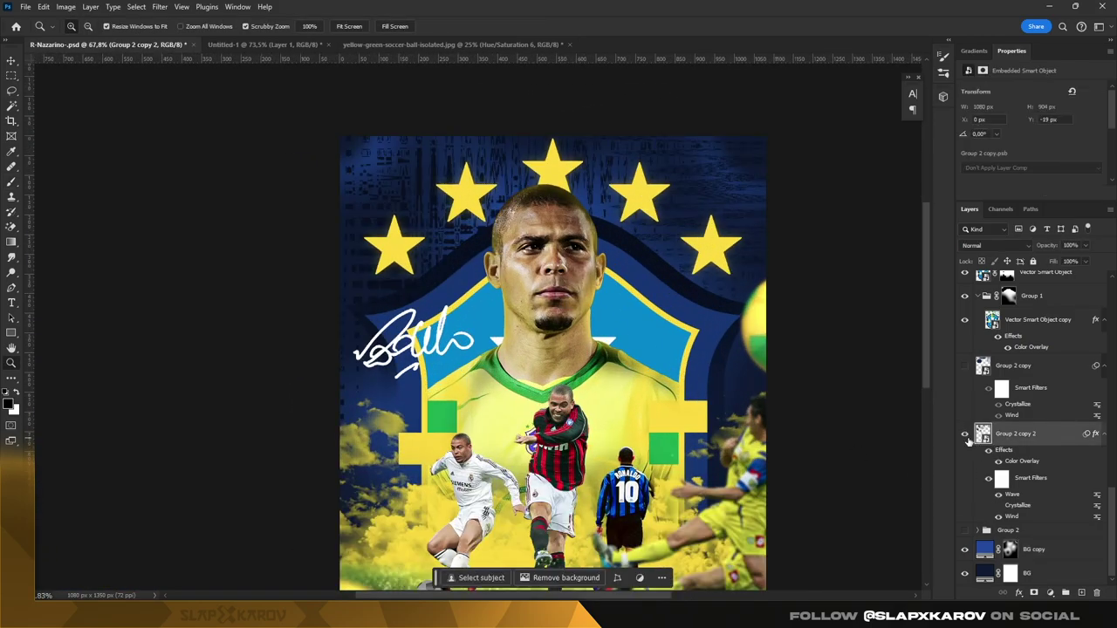
left_click(995, 245)
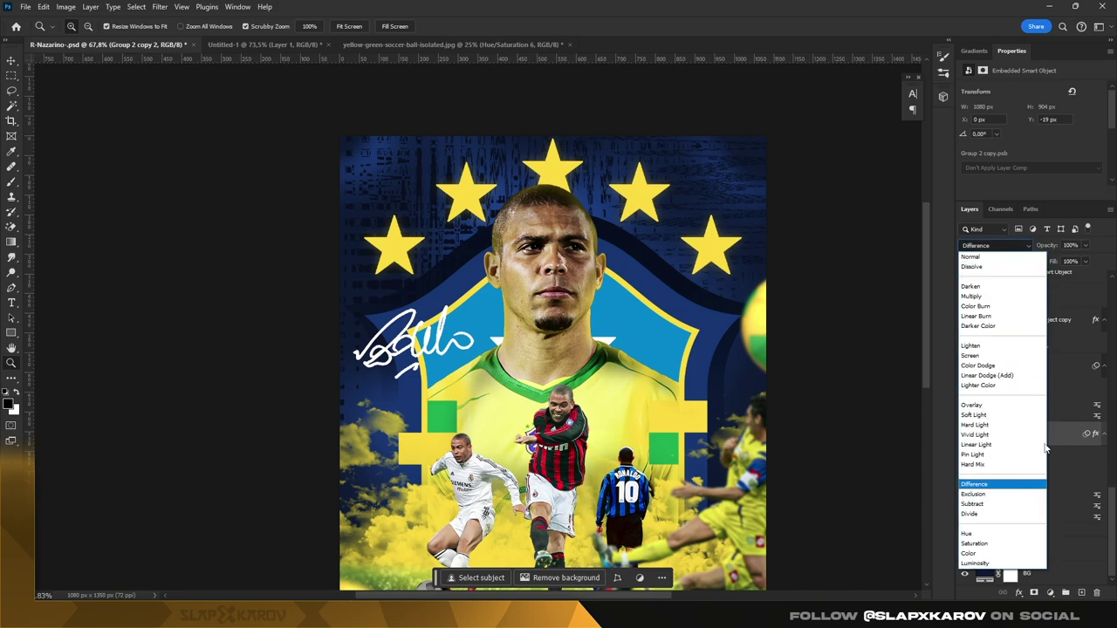
key("Escape")
key("ctrl+j")
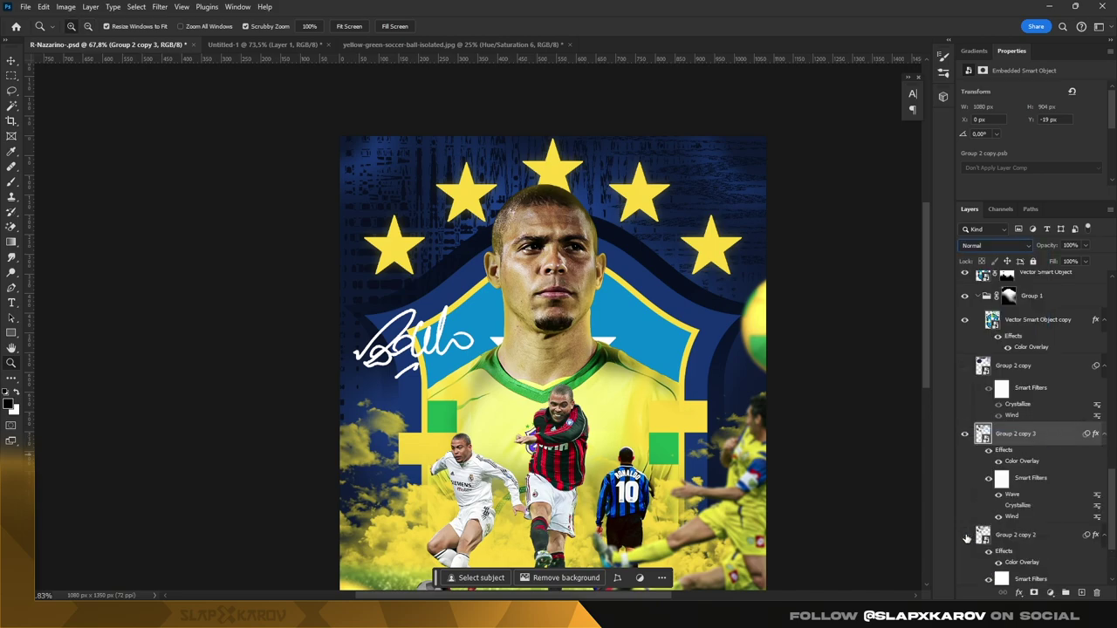
left_click(1081, 595)
Step: Try Linear Burn and the next few blend modes on Layer 5
left_click(994, 245)
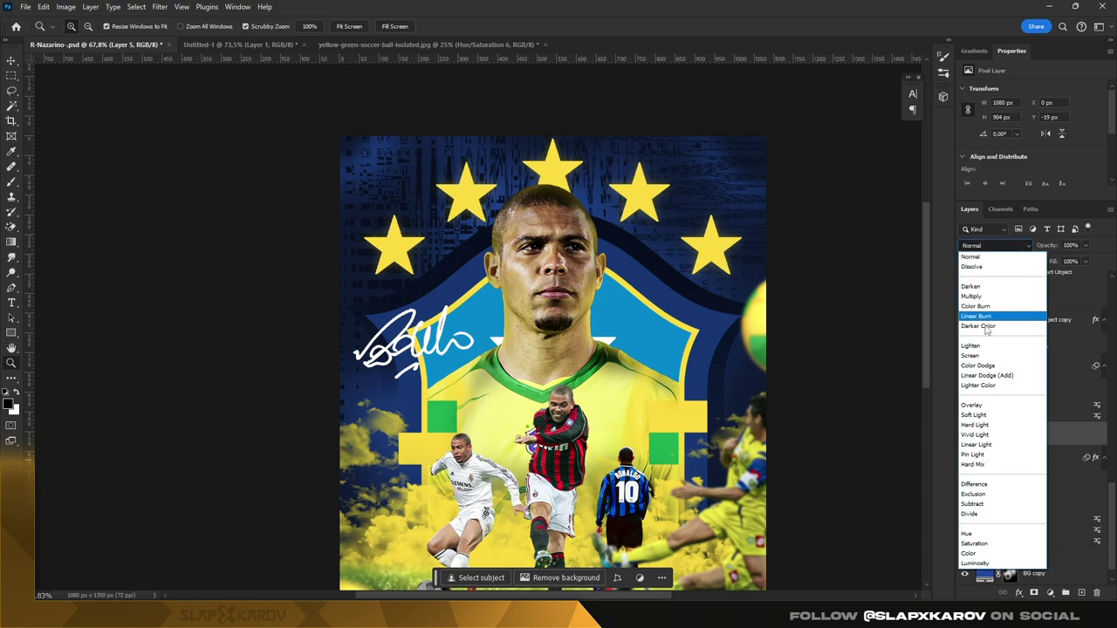
left_click(984, 323)
key("Down")
key("Down")
key("Down")
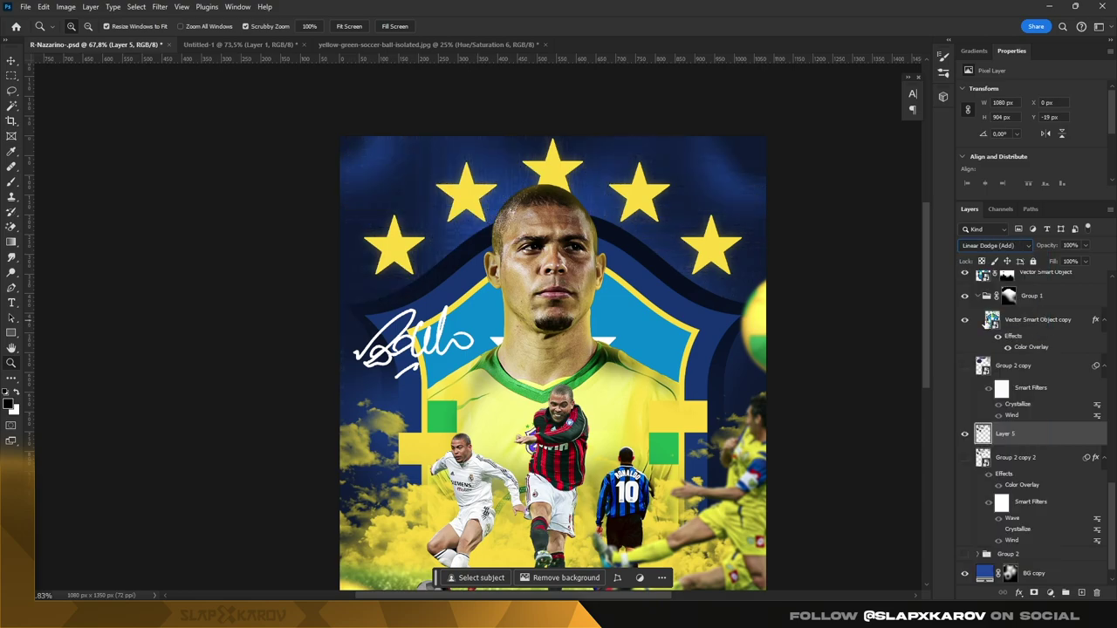
key("Down")
key("Down")
key("Down")
key("Down")
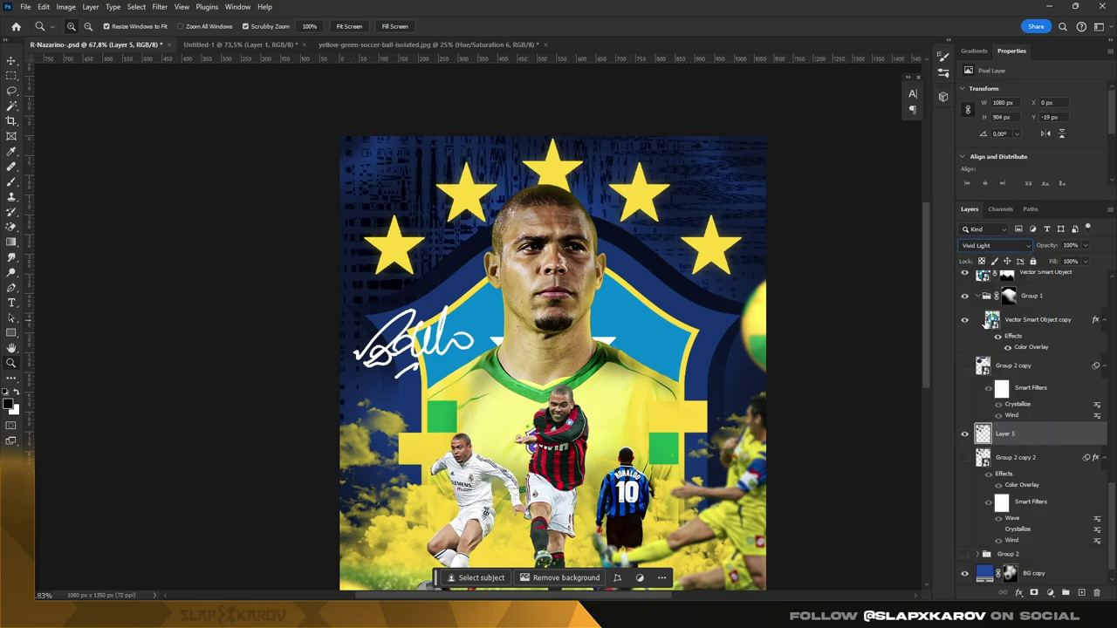
key("Down")
key("Down")
Step: Make the Group 2 copy layer visible and set its blend mode to Lighter Color
left_click(1060, 370)
left_click(965, 368)
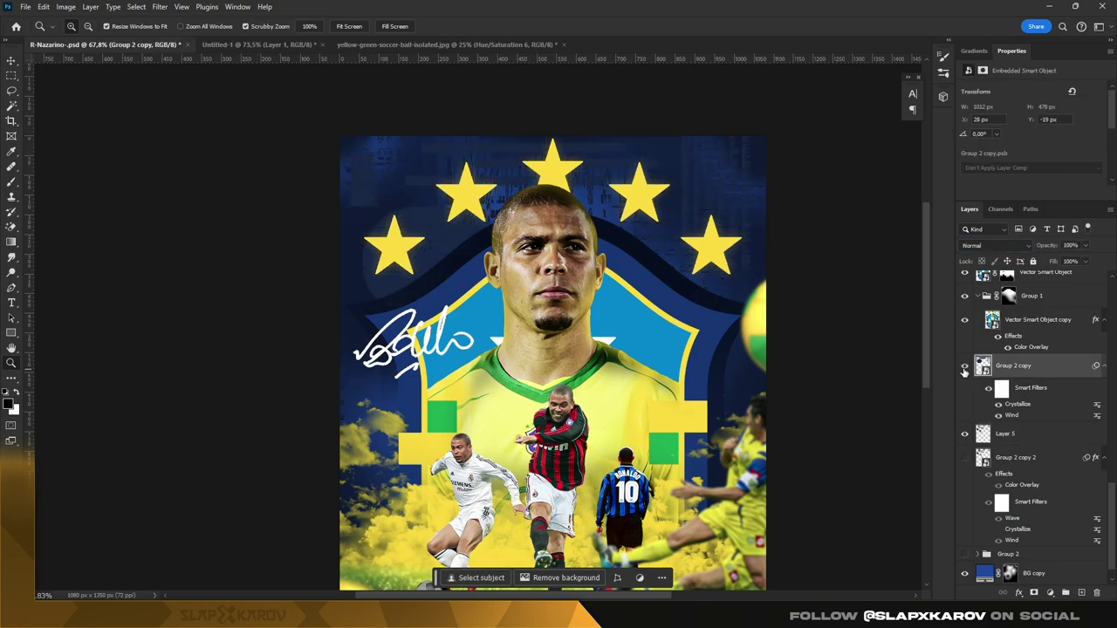
left_click(998, 247)
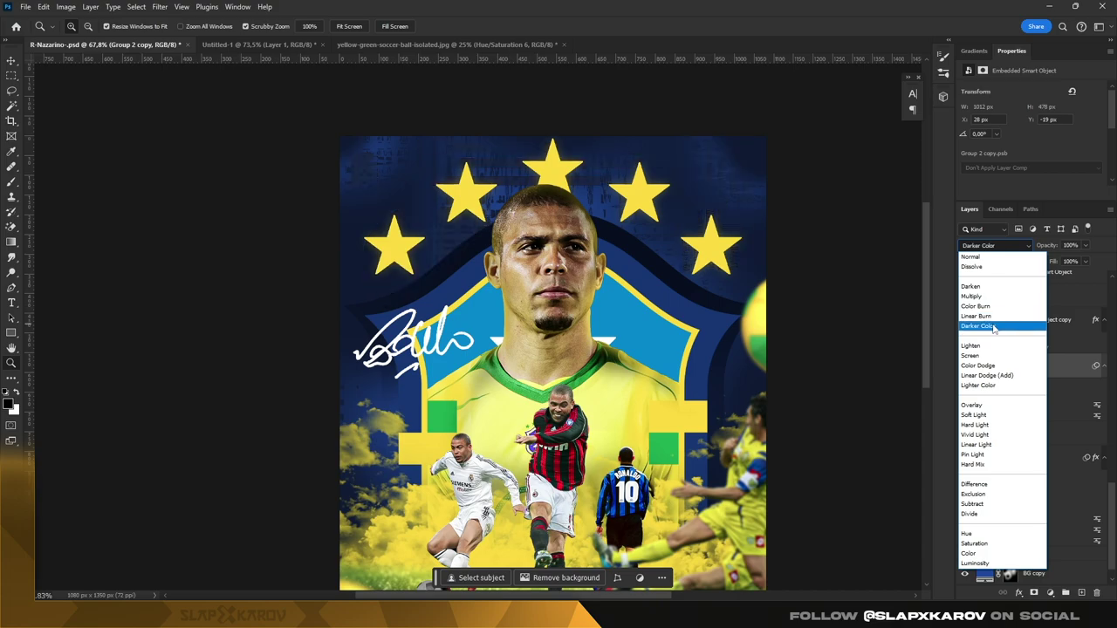
left_click(977, 384)
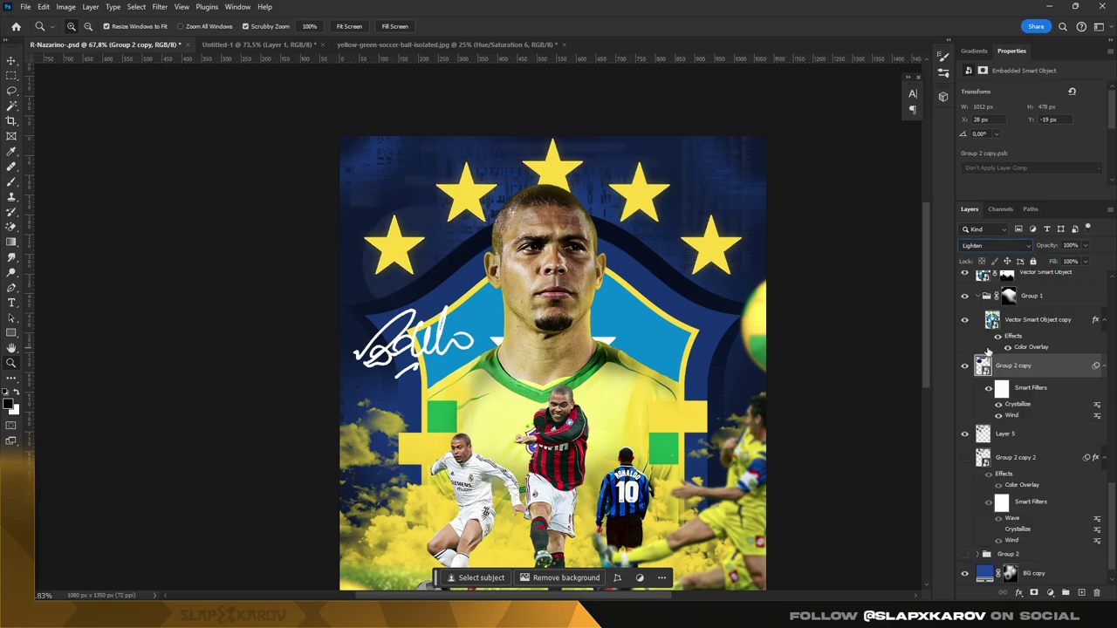
Step: Step Group 2 copy through nearby blend modes like Color Dodge and Pin Light, ending on Hue
key("Up")
key("Up")
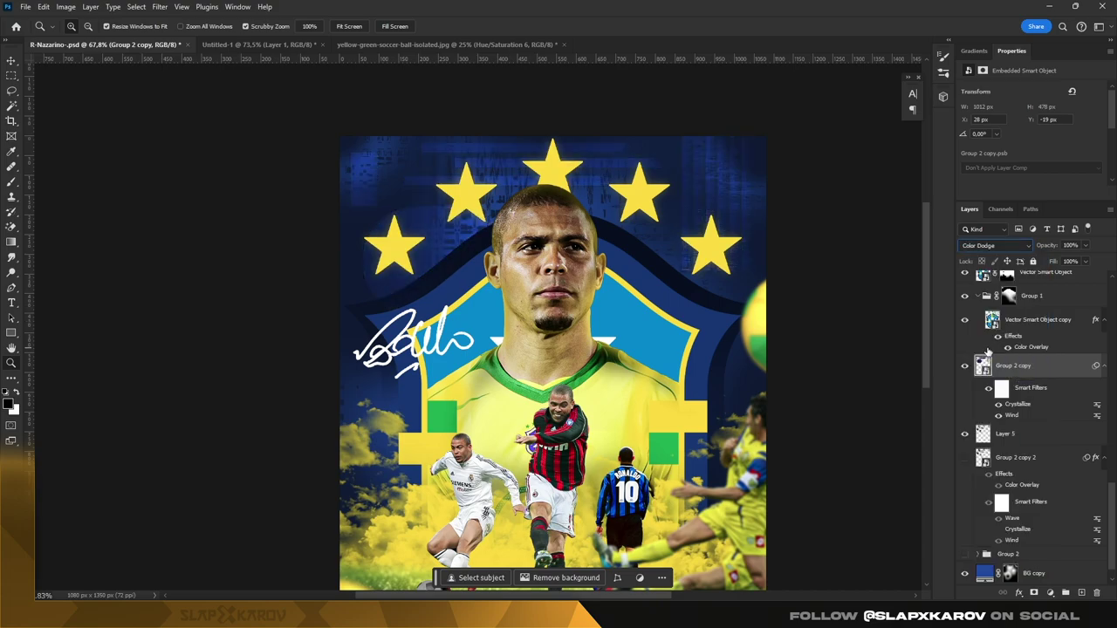
key("Down")
key("Down")
key("Down")
key("Down")
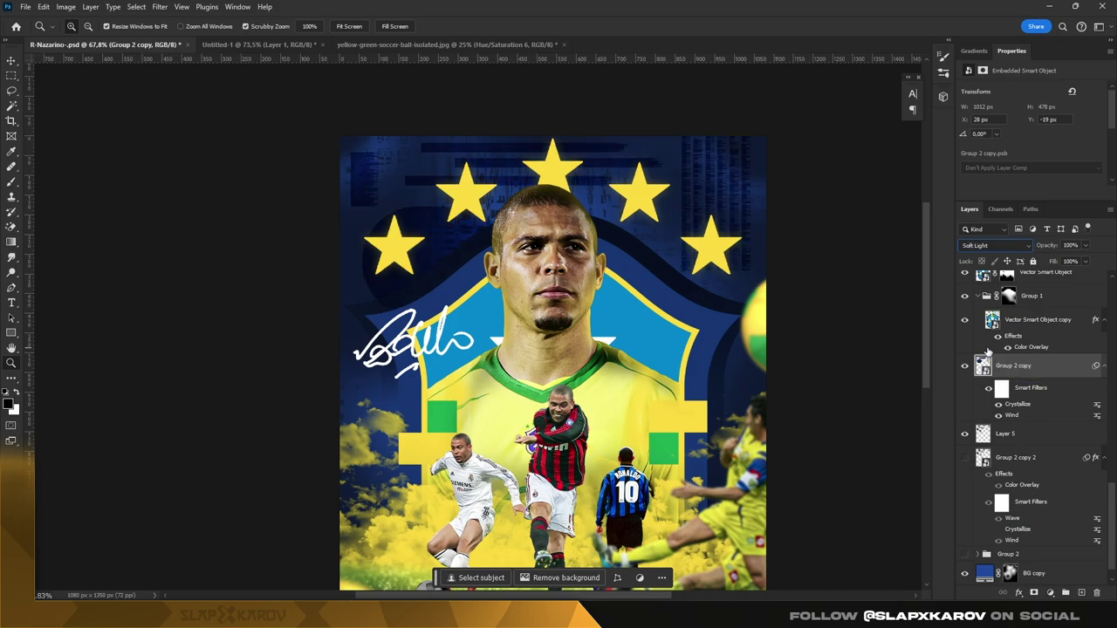
key("Down")
key("Down")
key("Down")
key("Down")
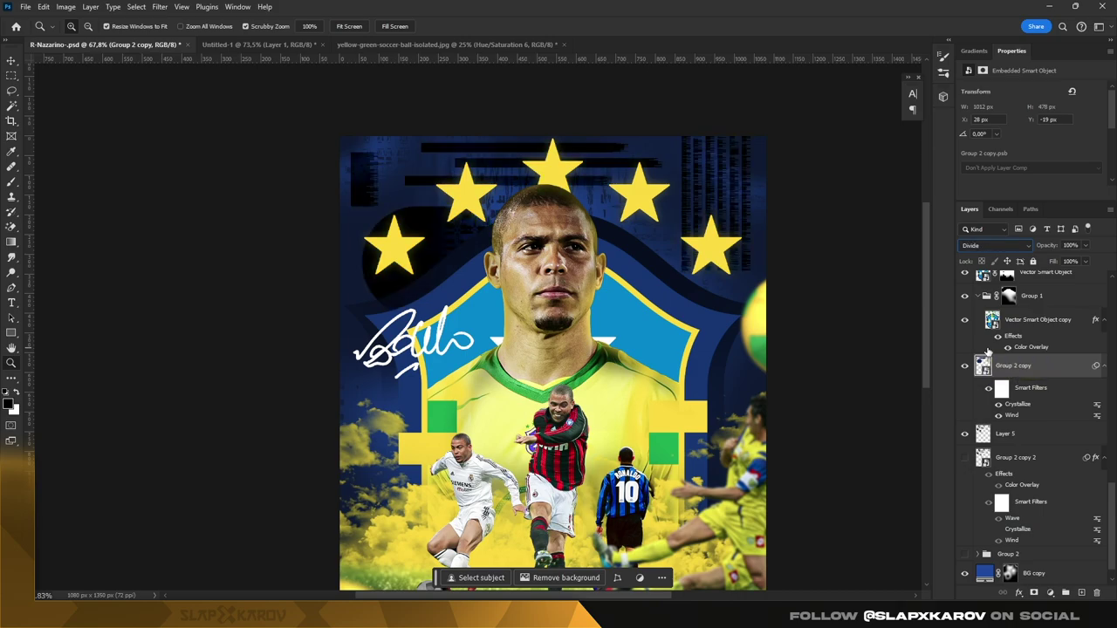
key("Up")
key("Up")
key("Up")
key("Down")
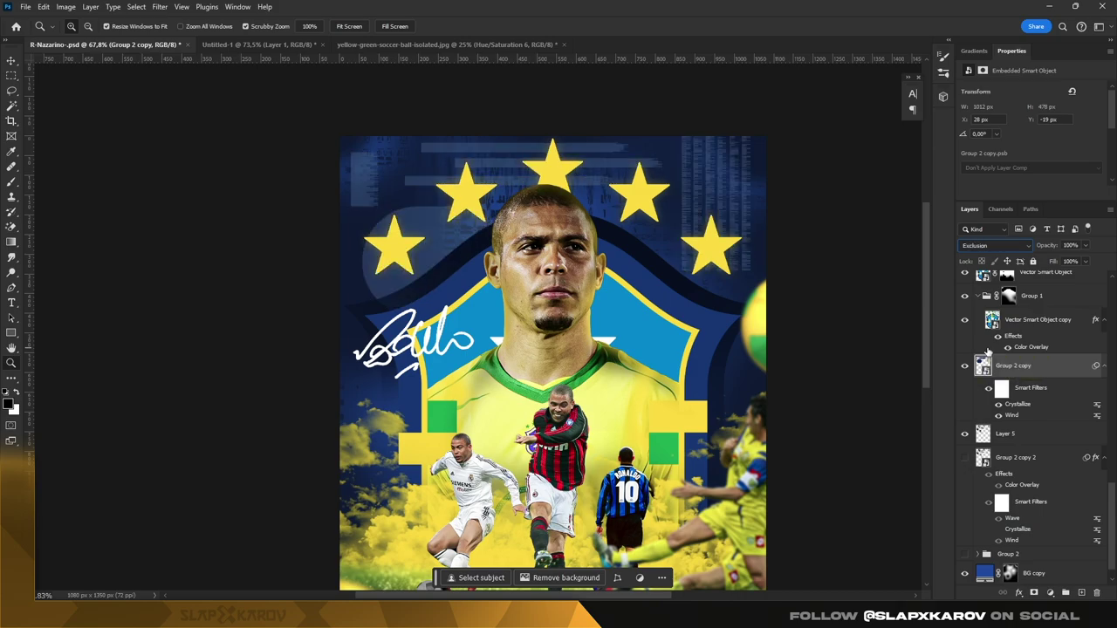
key("Up")
key("Up")
key("Up")
key("Down")
key("Up")
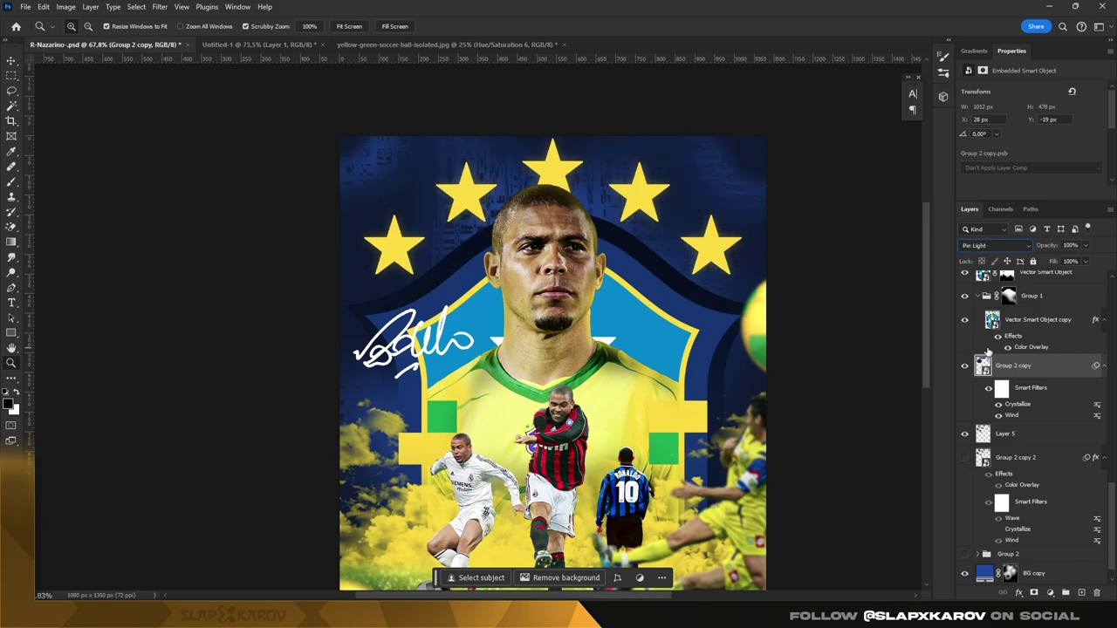
key("Down")
key("Down")
key("Down")
key("Up")
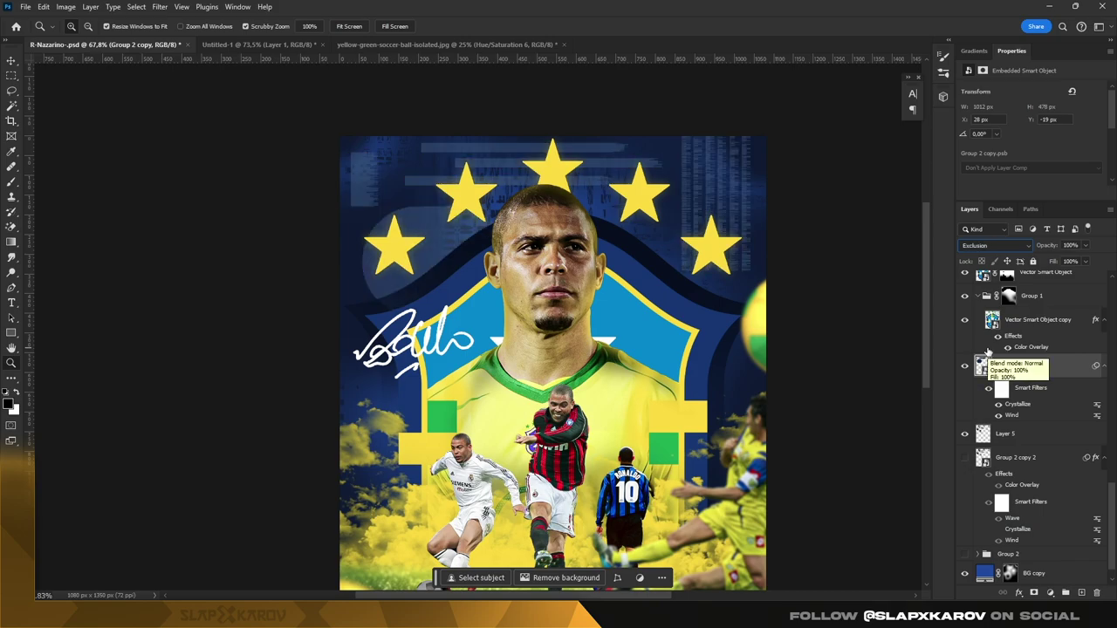
key("Down")
key("Down")
key("Down")
key("Down")
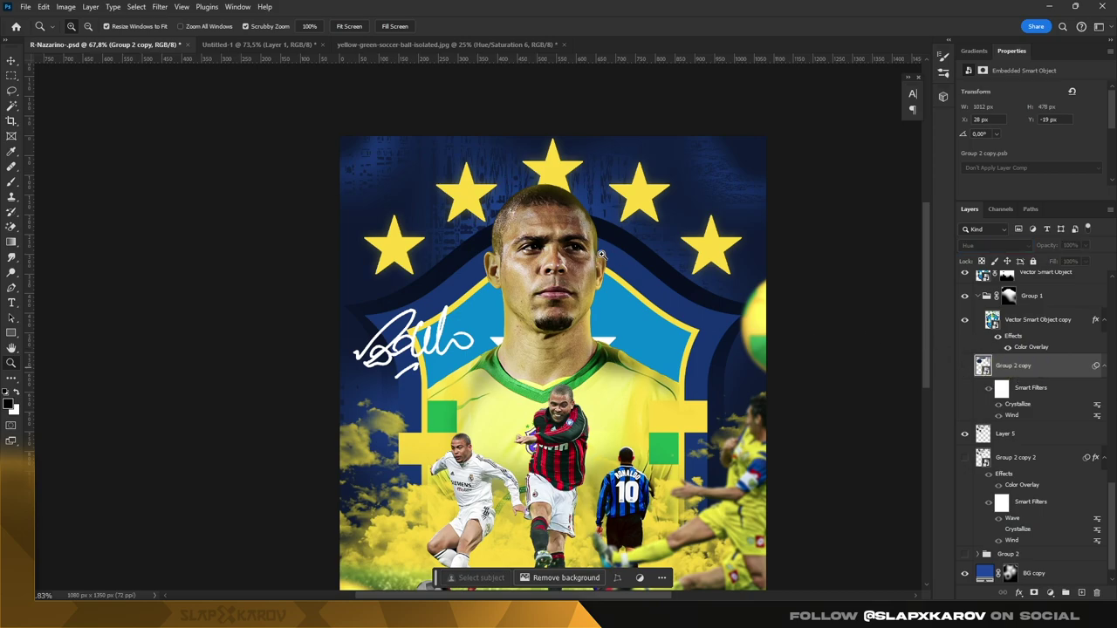
Step: Select the shield outline layer and hide it to compare the poster
mouse_move(601, 254)
left_mouse_down()
mouse_move(618, 344)
mouse_move(756, 421)
mouse_move(701, 391)
left_mouse_up()
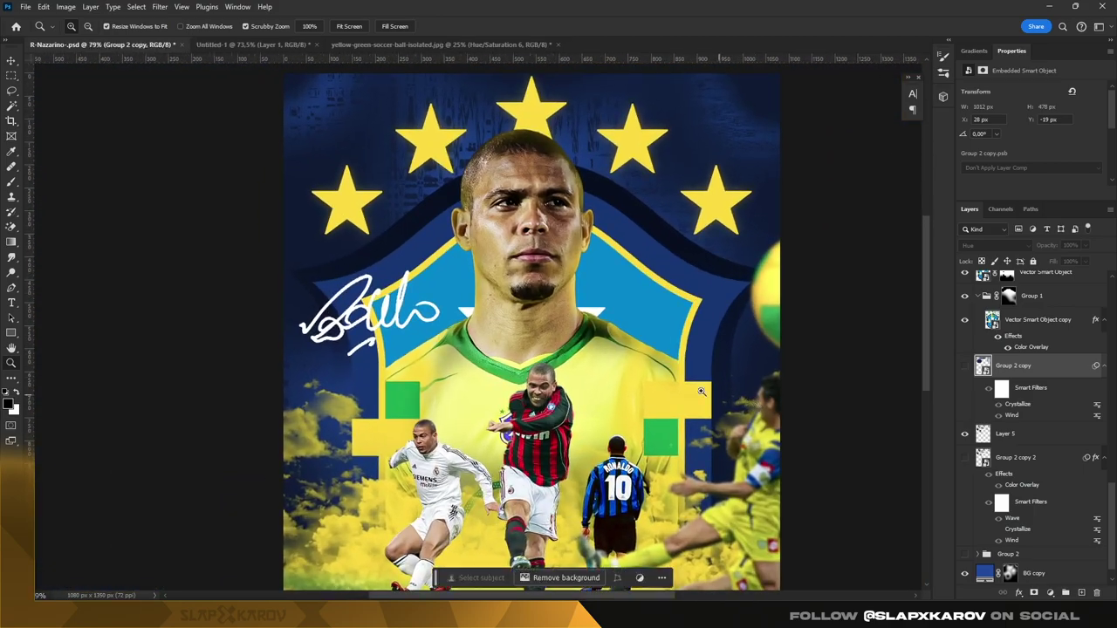
left_click_drag(402, 274, 762, 279)
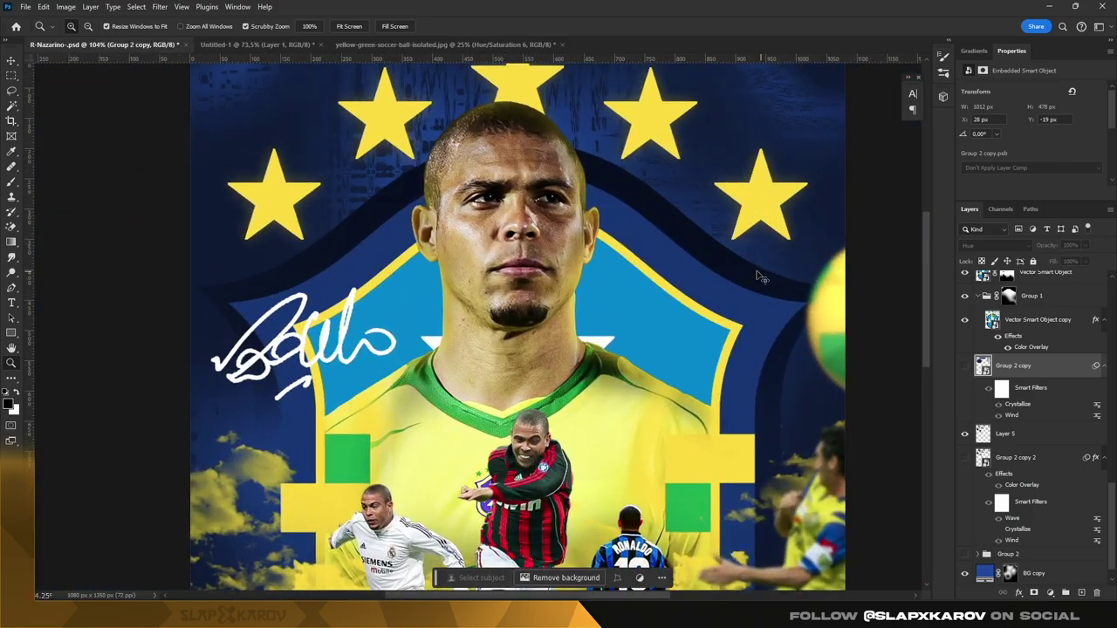
key("v")
left_click(781, 284)
left_click(964, 319)
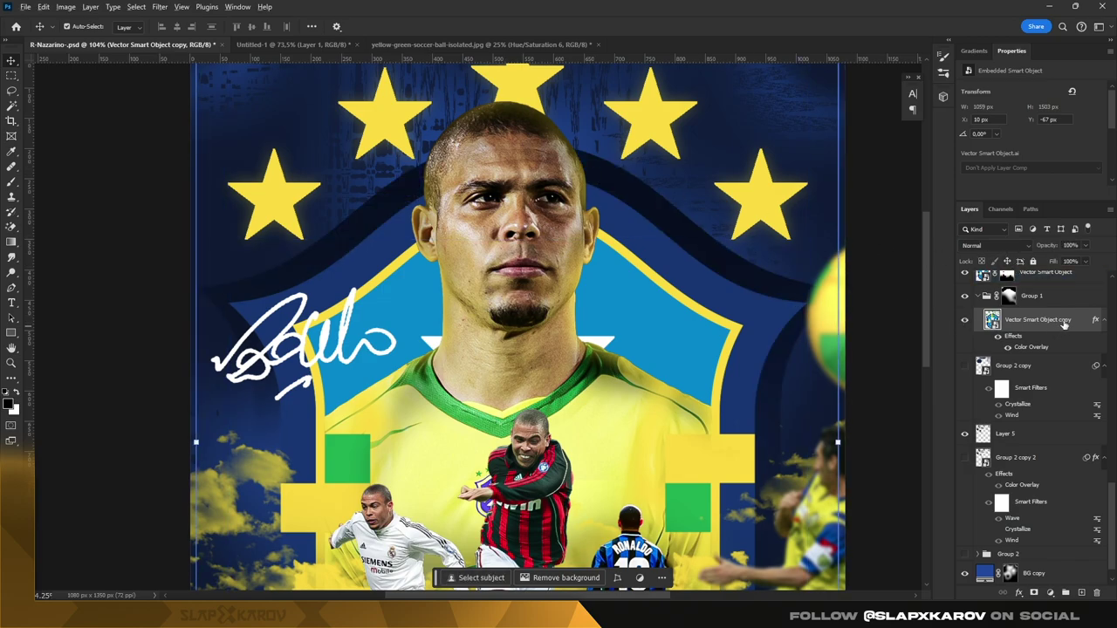
Step: Duplicate the shield outline into a flattened pixel layer, Layer 6, and try Screen blending
key("ctrl+j")
key("ctrl+e")
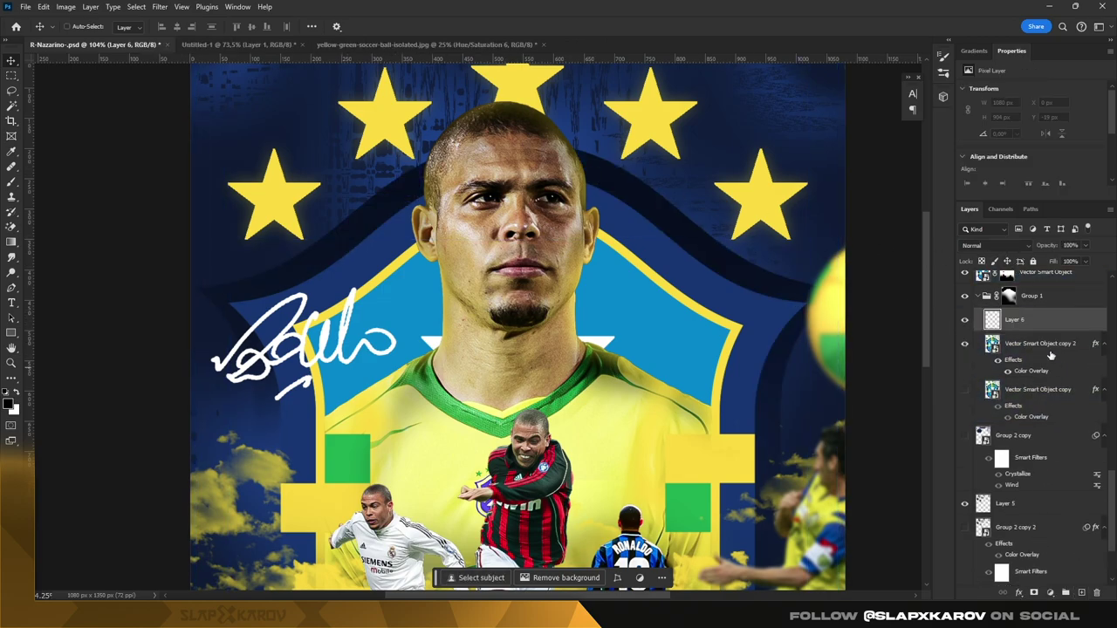
left_click(1004, 247)
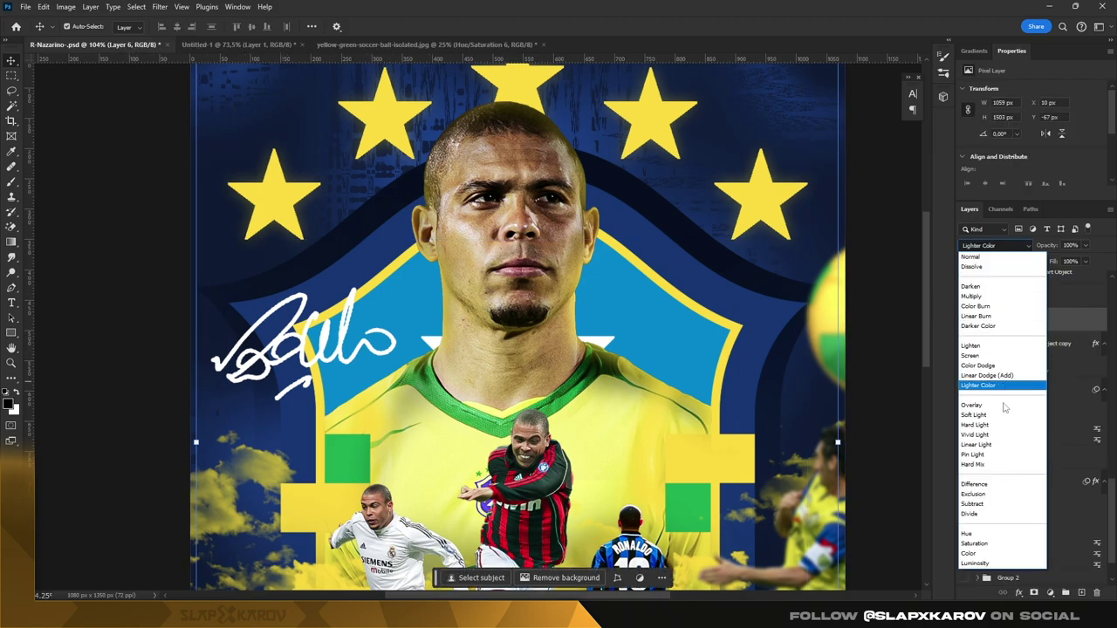
left_click(999, 357)
Step: Cycle Layer 6 through blend modes, settling on Hue for a white arc around the crest
key("Down")
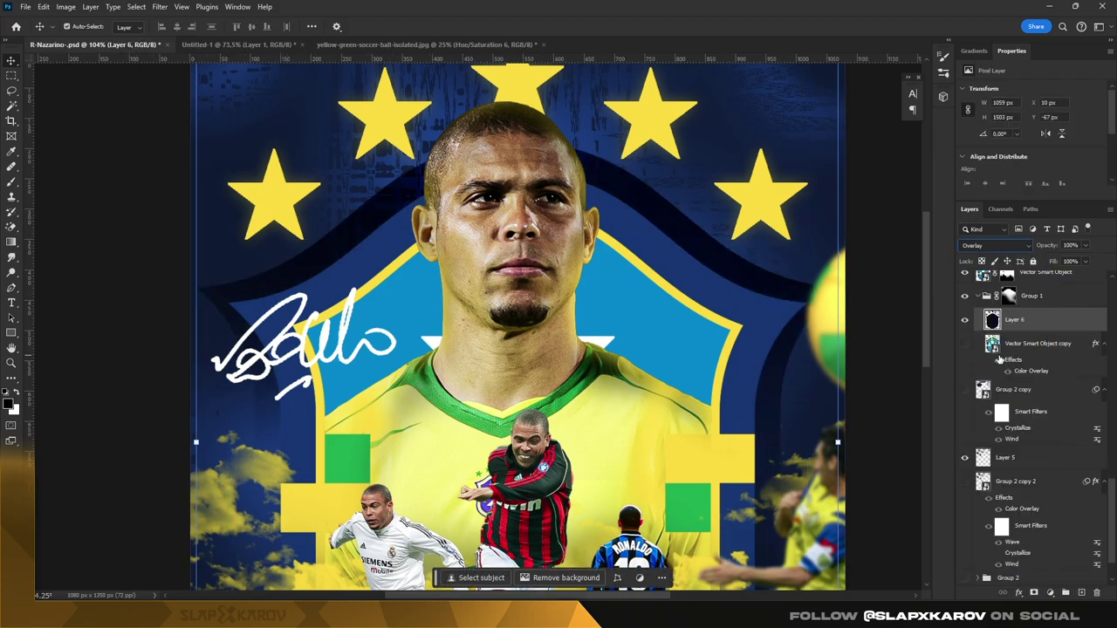
key("Down")
key("Down")
key("Down")
key("Up")
key("Up")
key("Up")
key("Up")
key("Up")
key("Up")
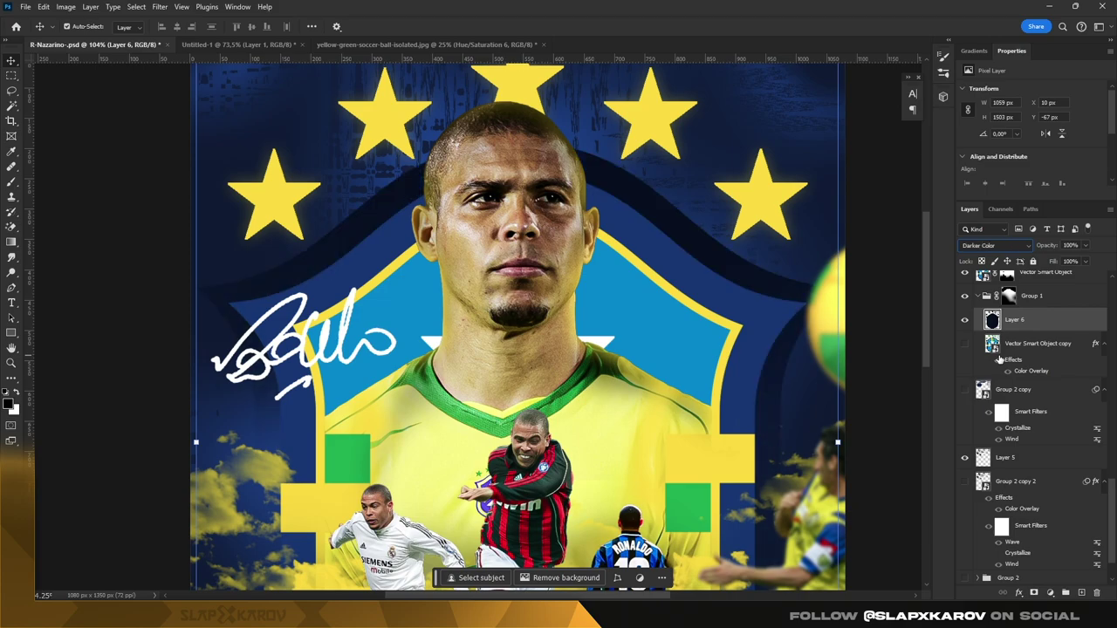
key("Up")
key("Down")
key("Down")
key("Up")
key("Down")
key("Down")
key("Up")
key("Down")
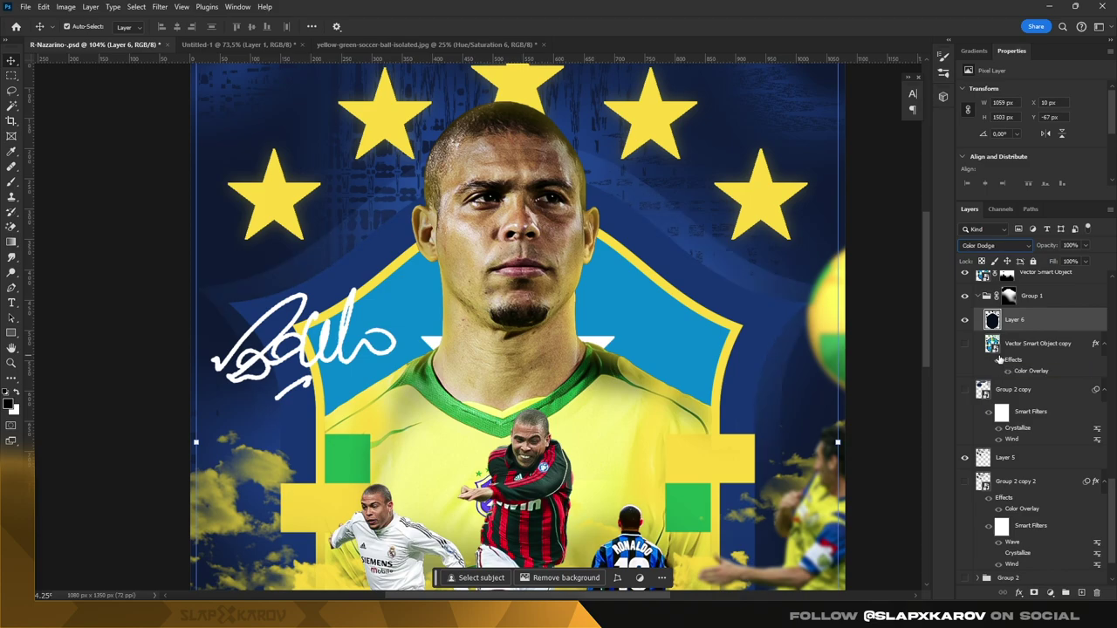
key("Down")
key("Down")
key("Down")
key("Down")
key("Up")
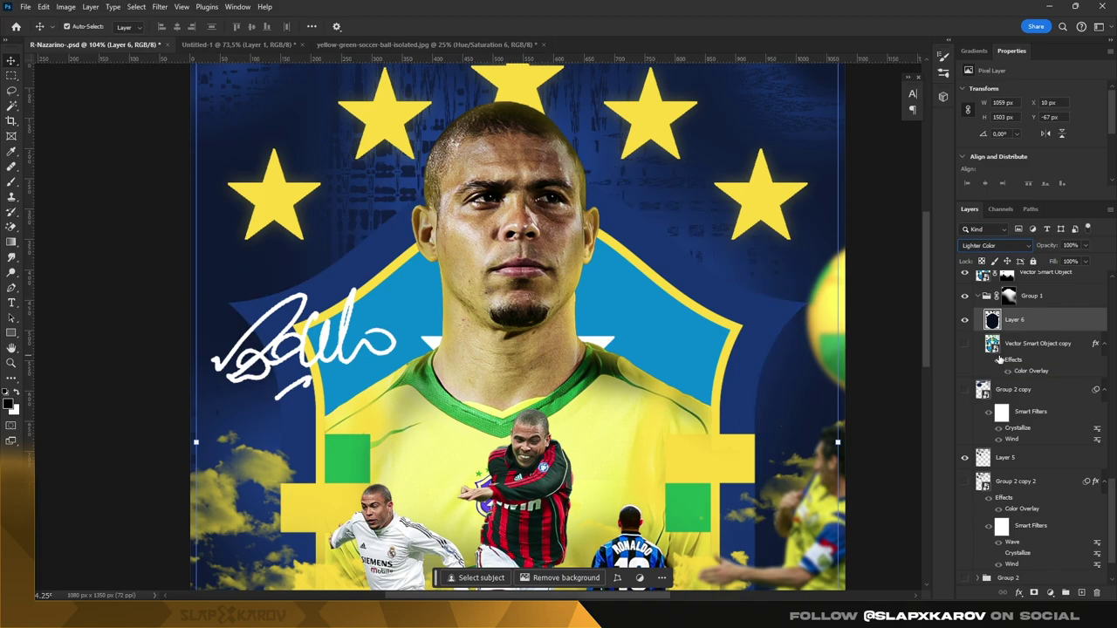
key("Down")
key("Down")
key("Down")
key("Down")
key("Down")
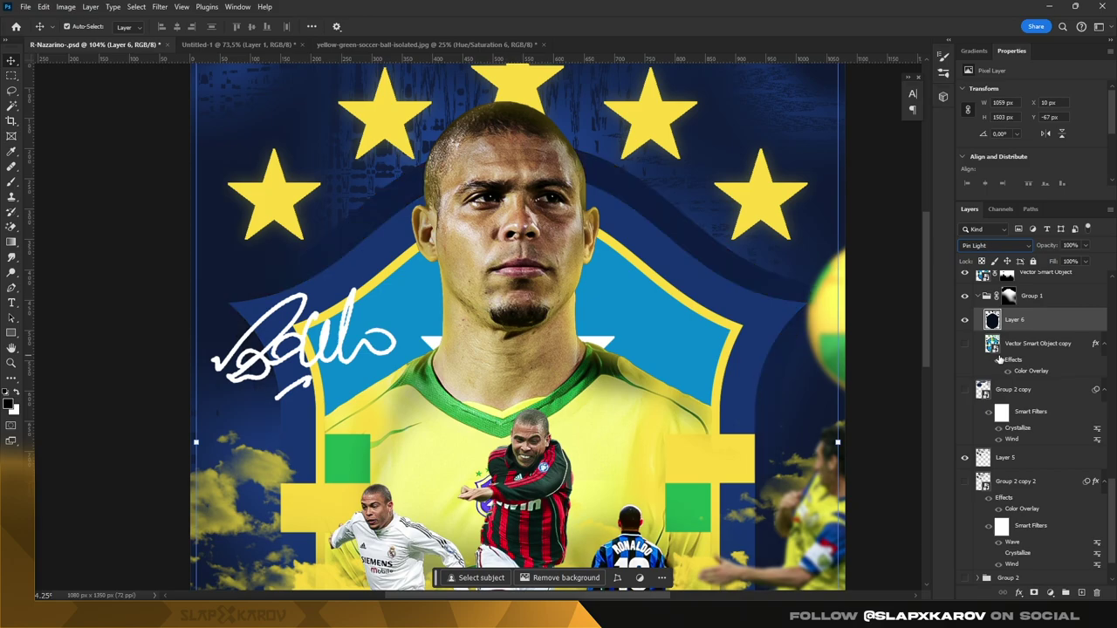
key("Down")
key("Down")
key("Down")
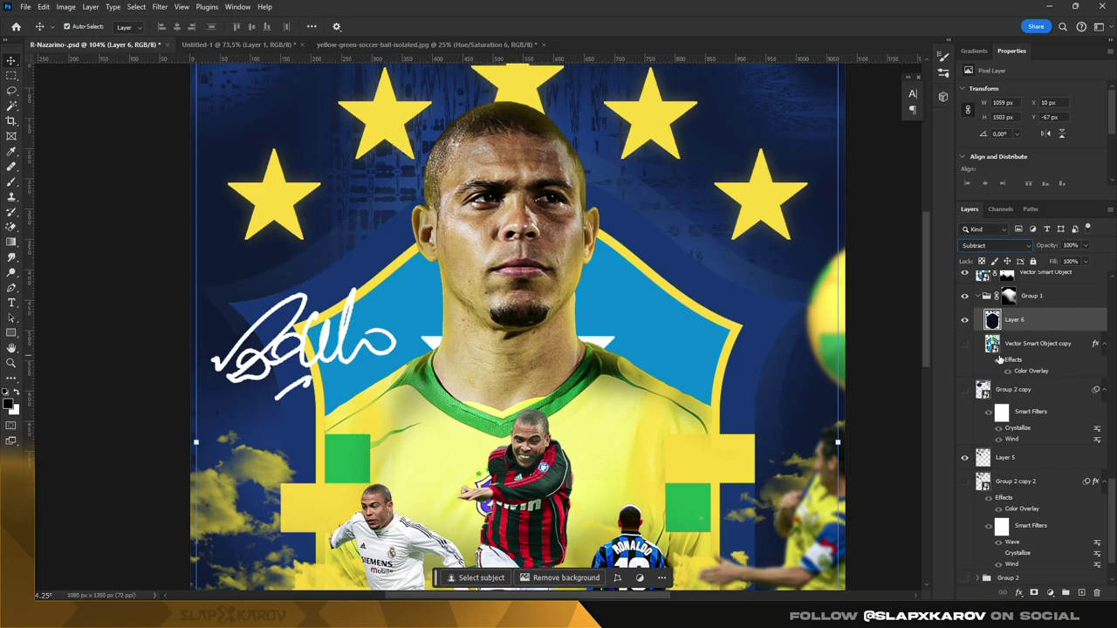
key("Up")
key("Down")
key("Up")
key("Down")
key("Down")
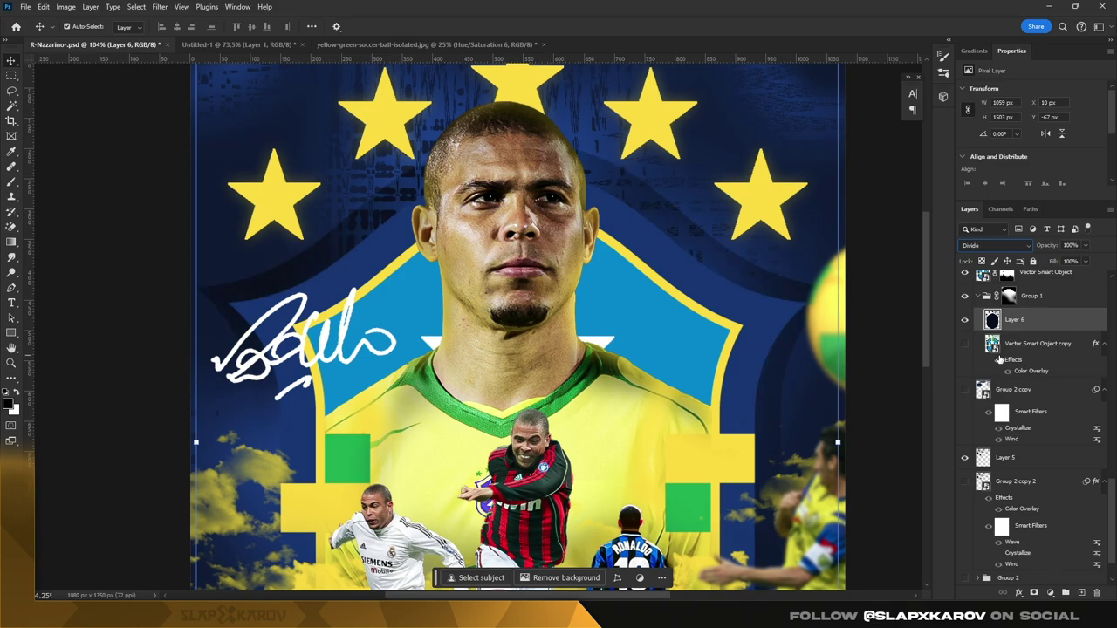
key("Up")
key("Down")
key("Down")
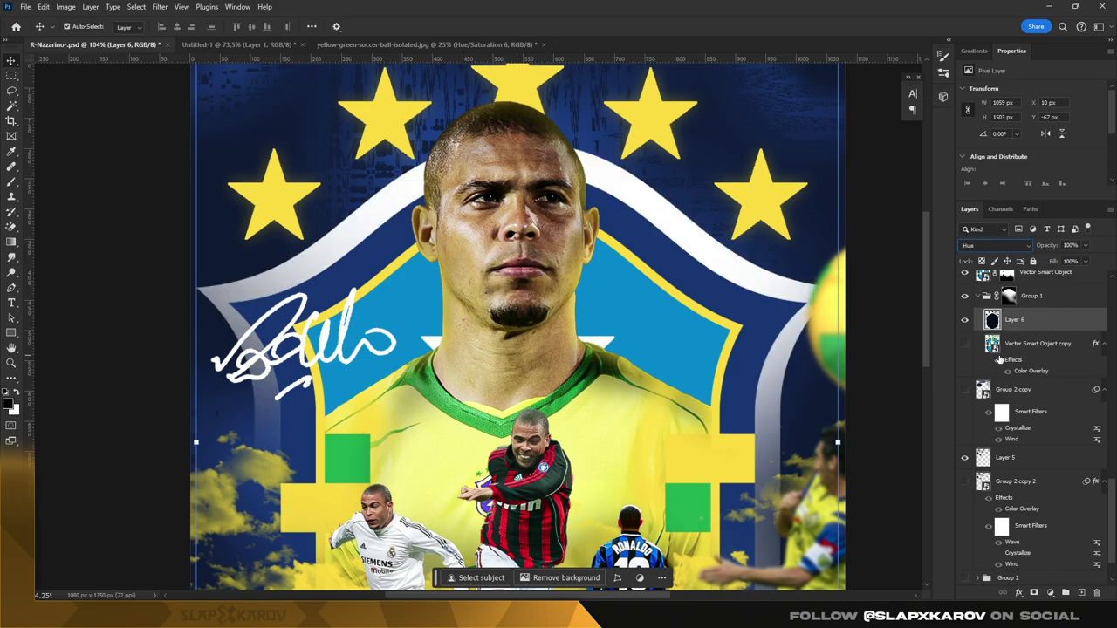
key("Down")
key("z")
scroll(499, 247, "down", 3)
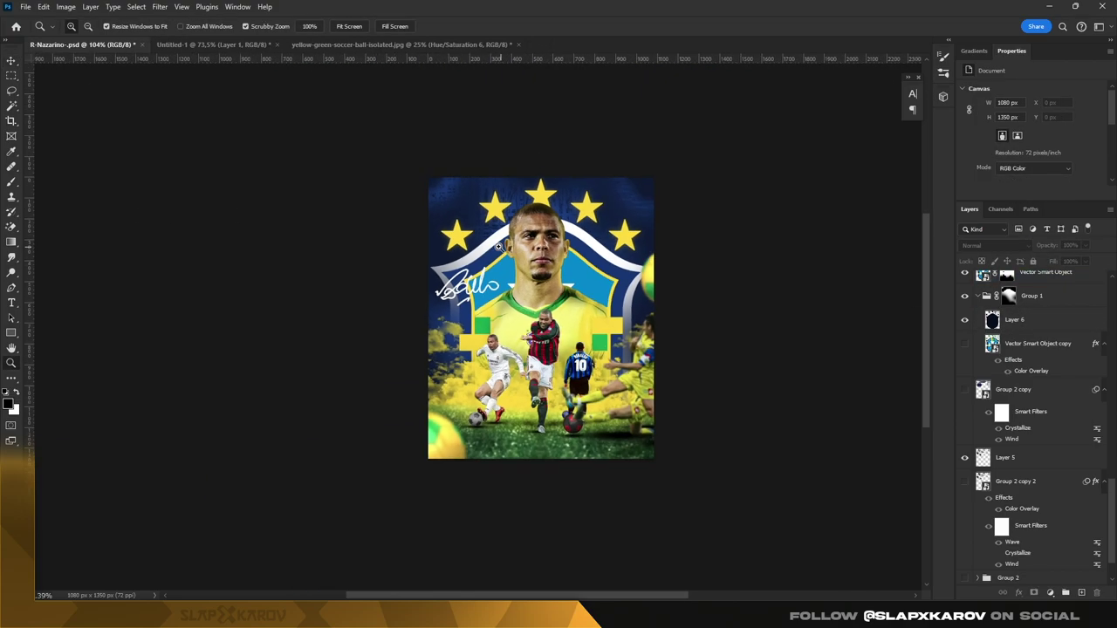
mouse_move(498, 247)
left_mouse_down()
mouse_move(613, 255)
mouse_move(596, 303)
left_mouse_up()
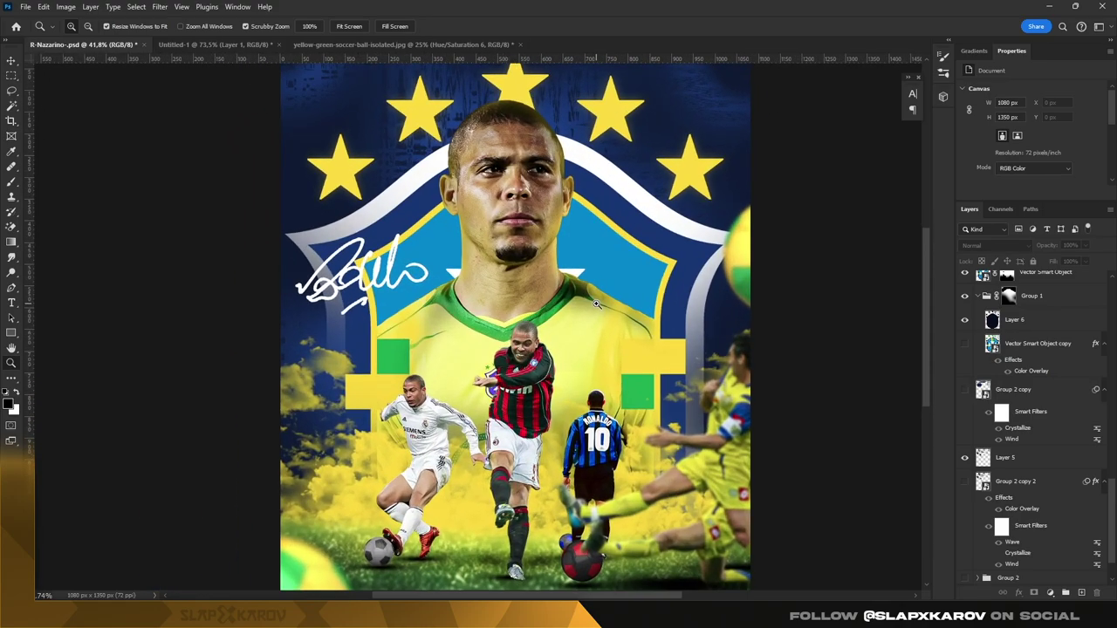
mouse_move(596, 304)
left_mouse_down()
mouse_move(582, 419)
mouse_move(663, 419)
left_mouse_up()
Step: Add a black Solid Color fill layer above Hue/Saturation 2 at 40% opacity
key("v")
left_click(1068, 305)
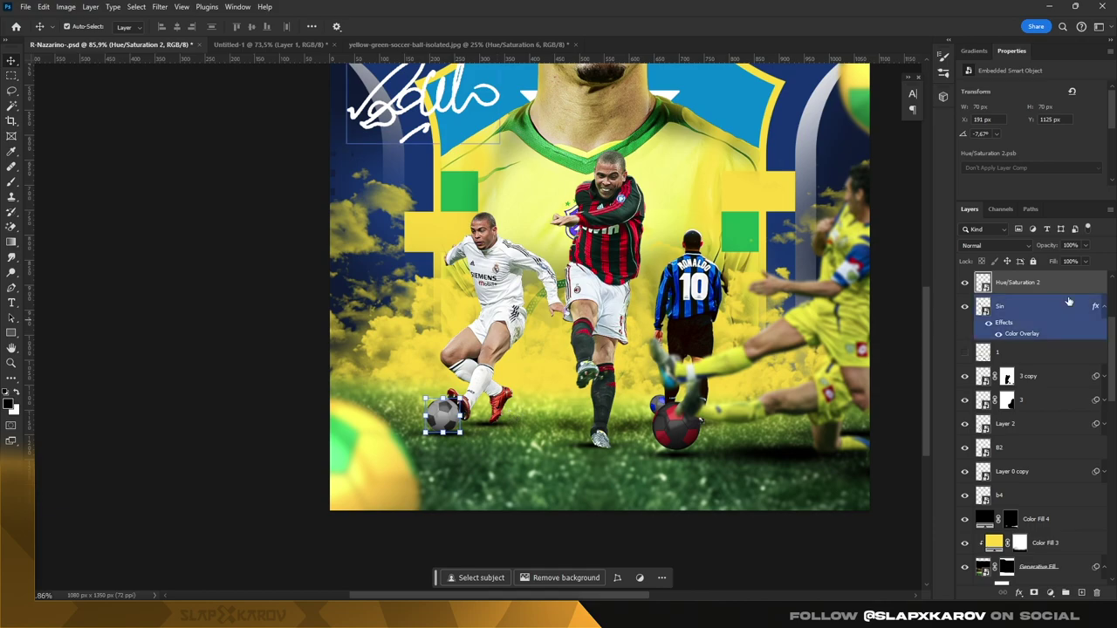
left_click(1050, 592)
left_click(1012, 369)
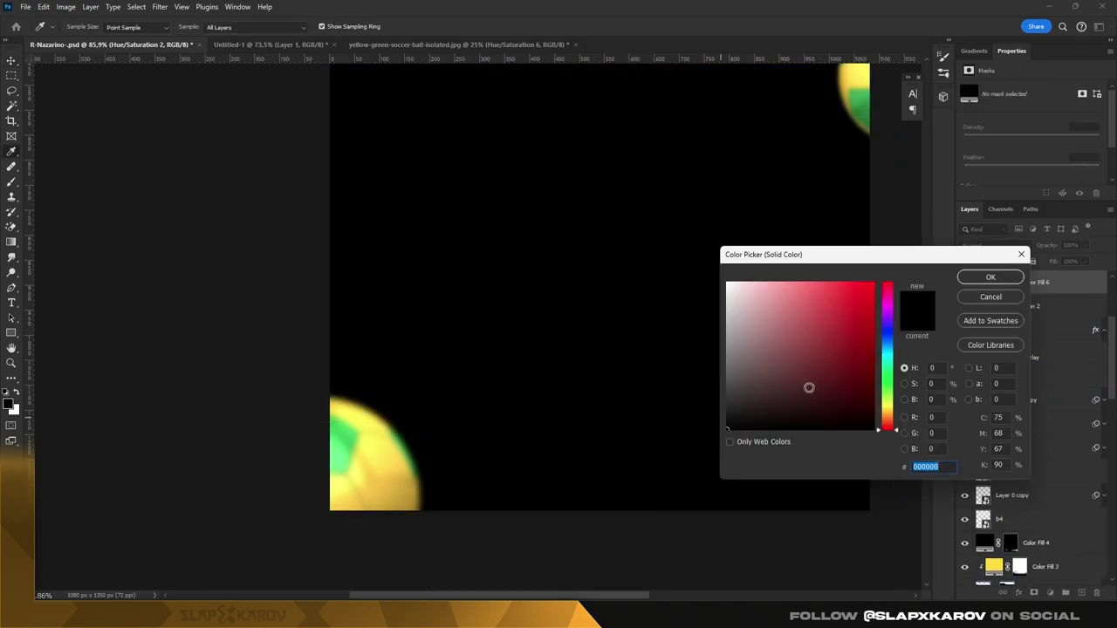
left_click(1004, 280)
type("4")
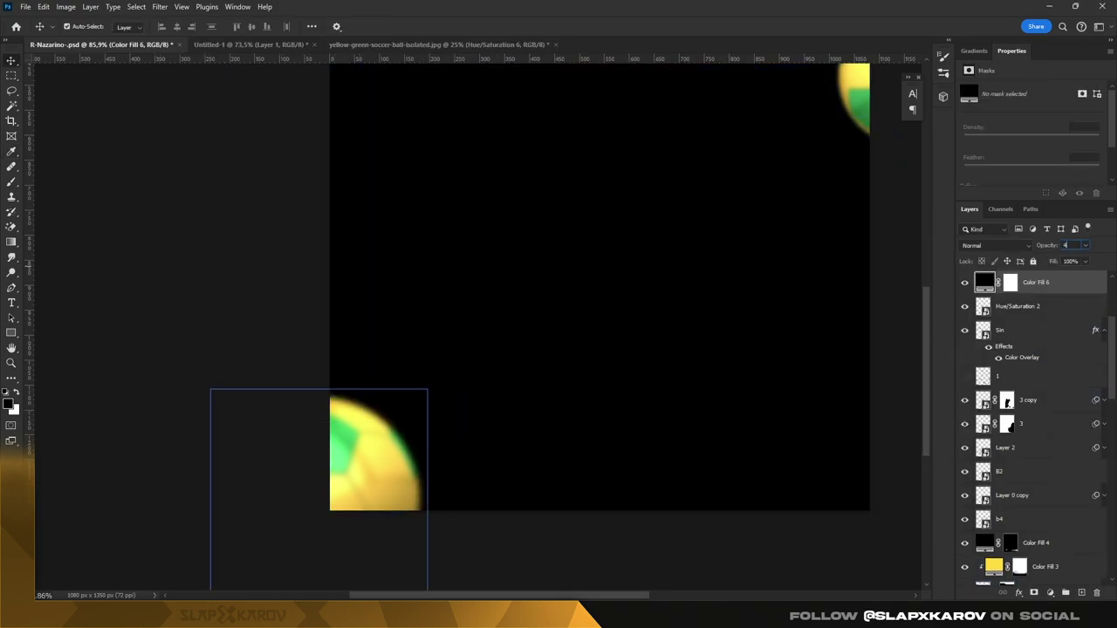
type("0")
key("Return")
Step: Load the white player's ball as a selection and raise the black fill to 55% opacity
key("z")
left_click_drag(838, 291, 899, 291)
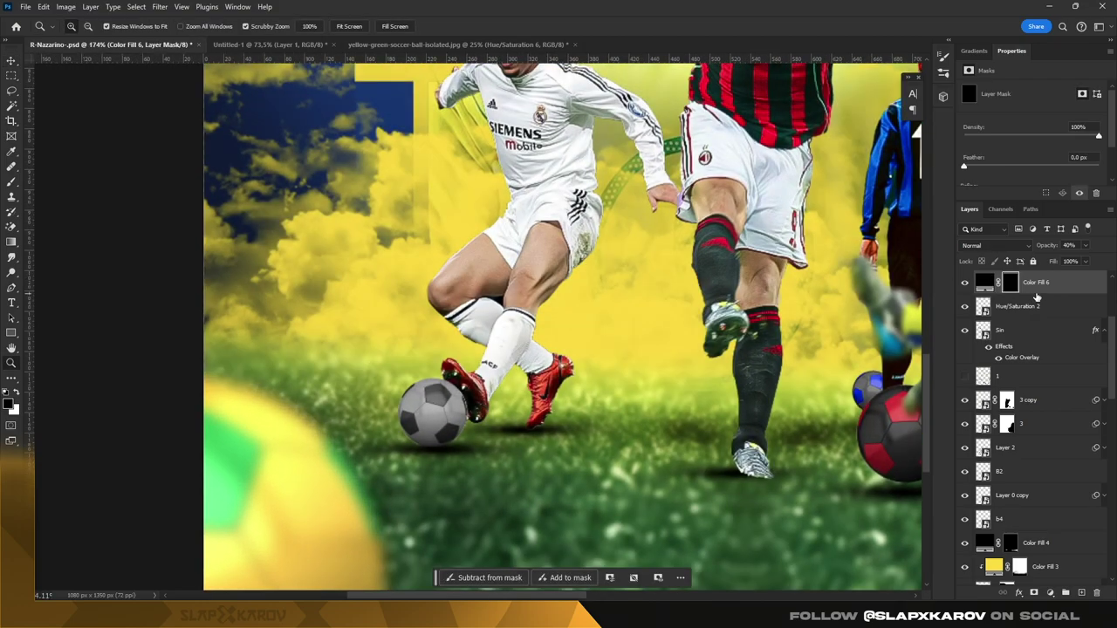
left_click(992, 307)
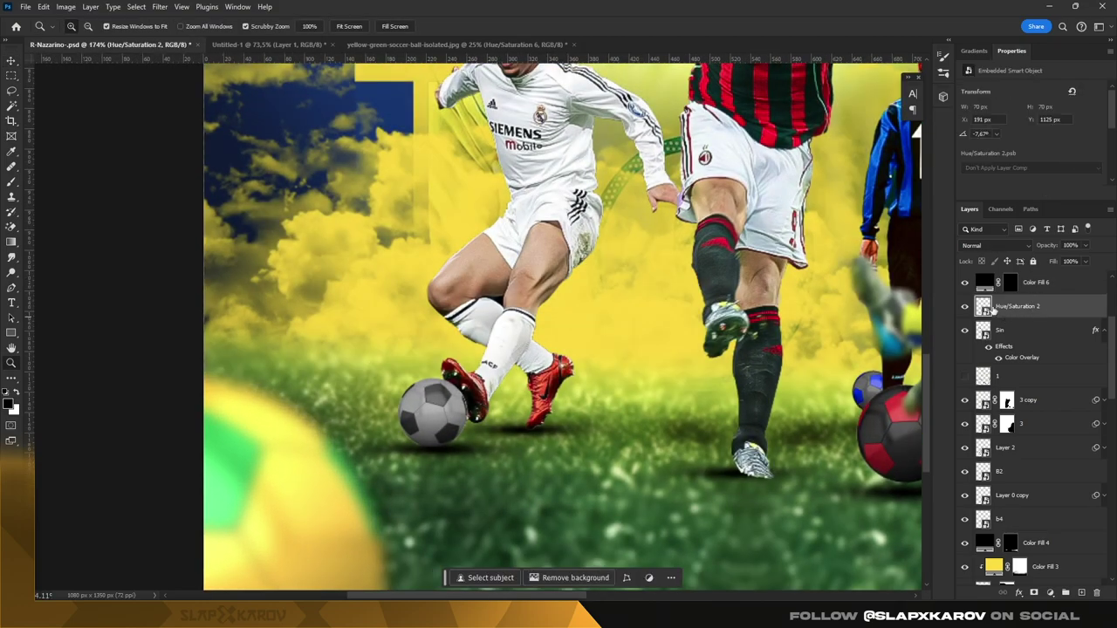
left_click(983, 308, "ctrl")
left_click_drag(448, 443, 479, 423)
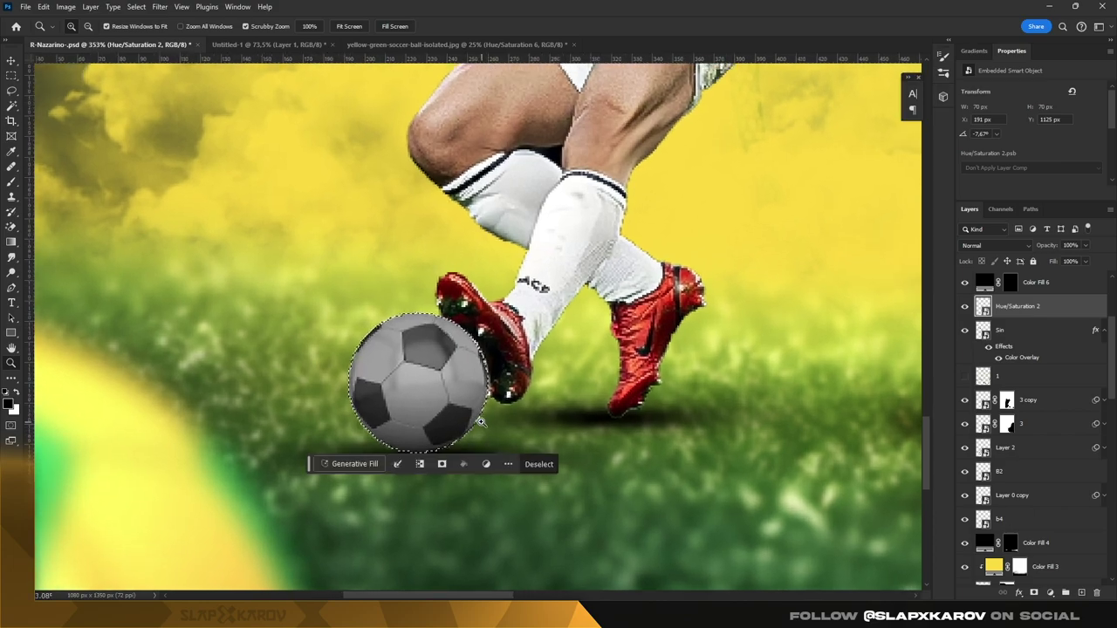
left_click(11, 181)
right_click(494, 255)
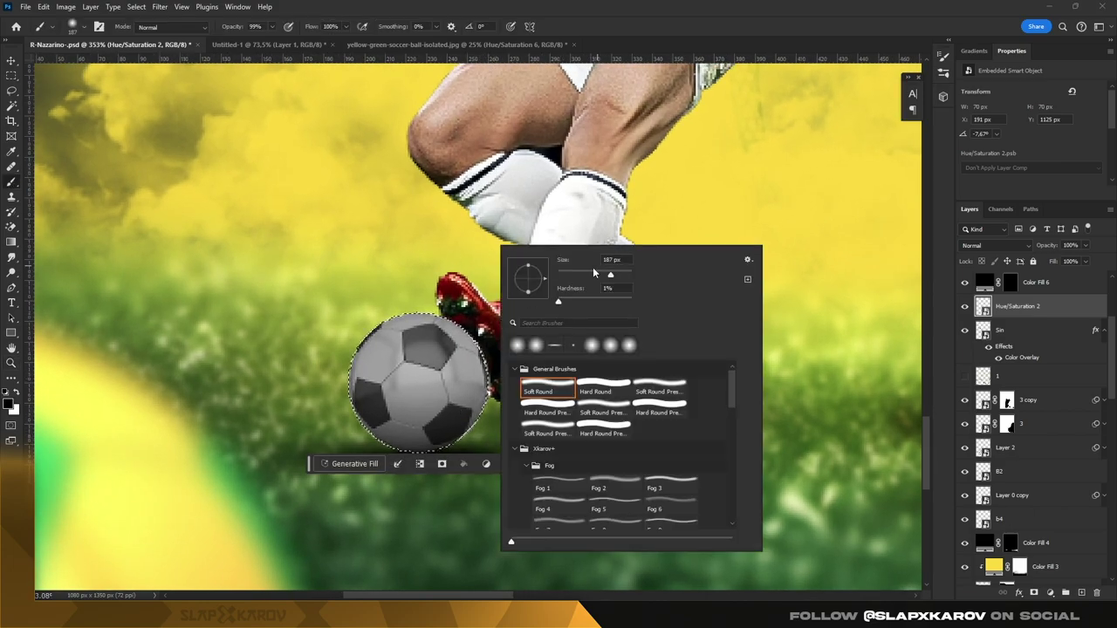
left_click(1010, 282)
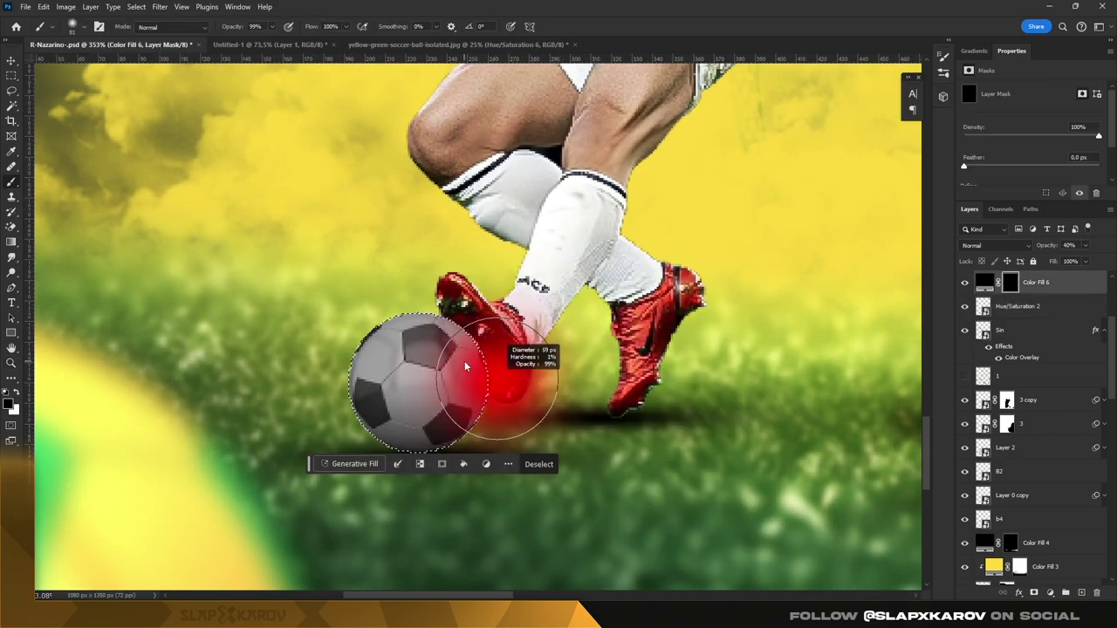
scroll(511, 340, "down", 1)
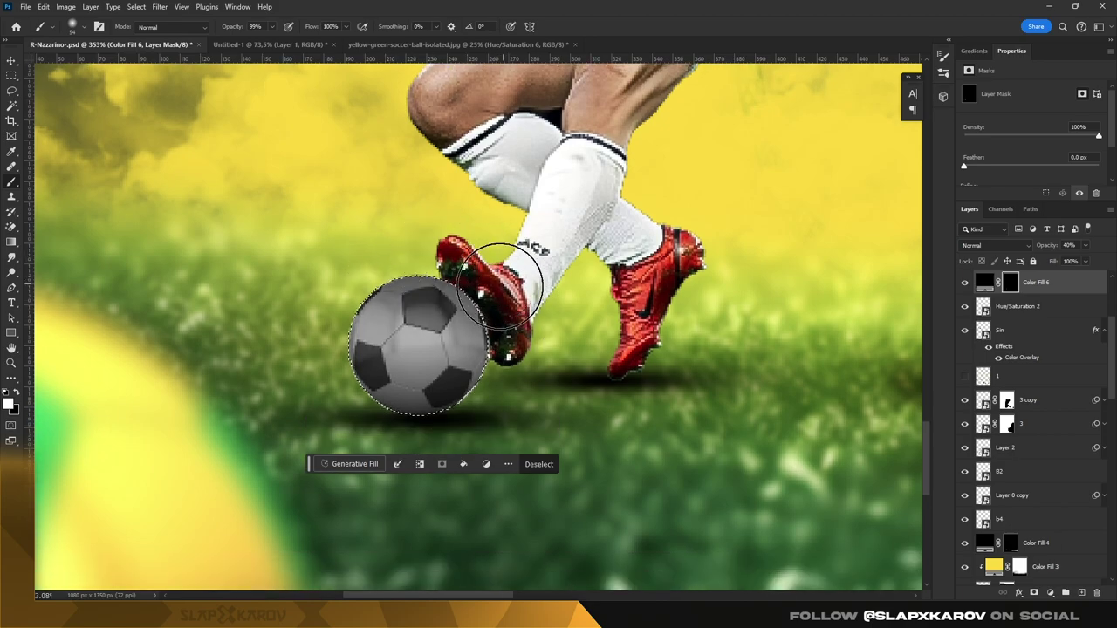
scroll(462, 375, "down", 2)
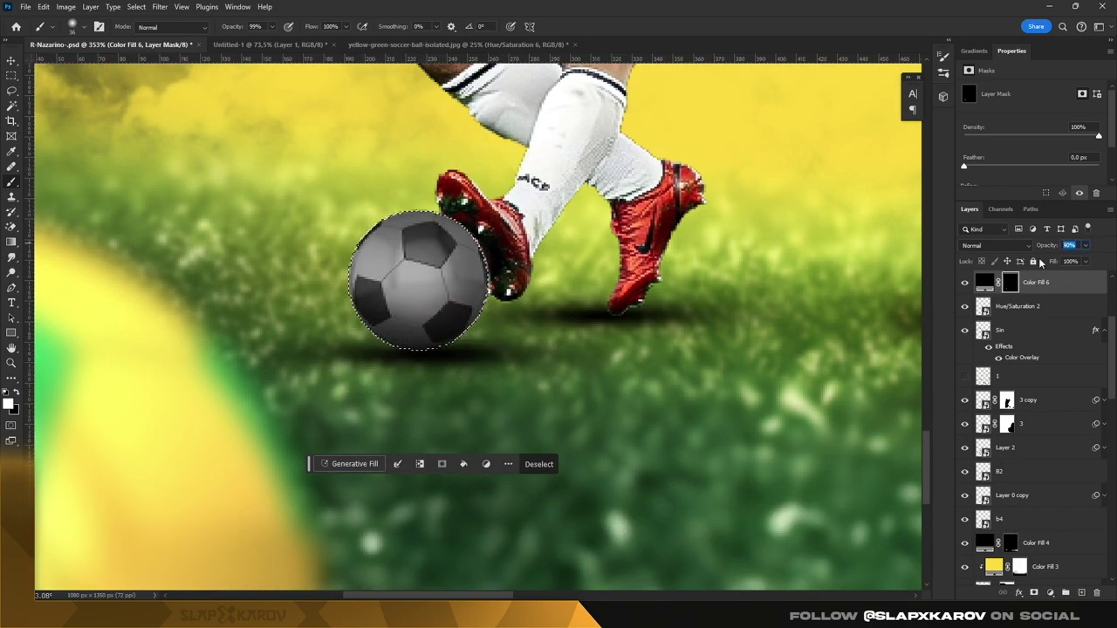
type("5")
key("Return")
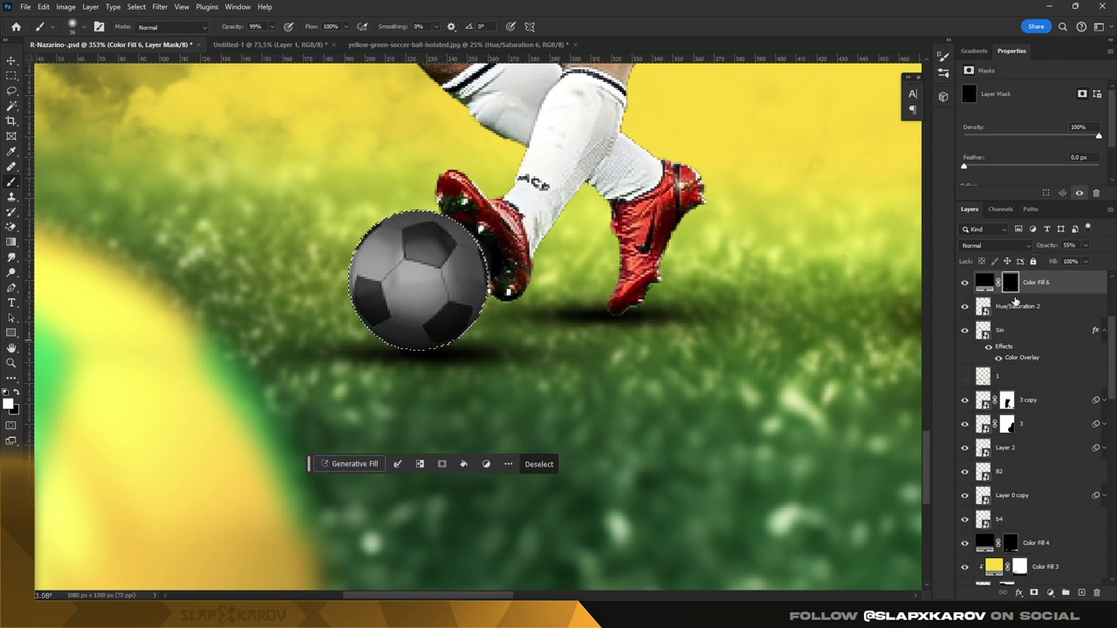
Step: Paint the black fill's mask to lighten the grey ball's top and darken its lower-left edge
left_click(984, 282)
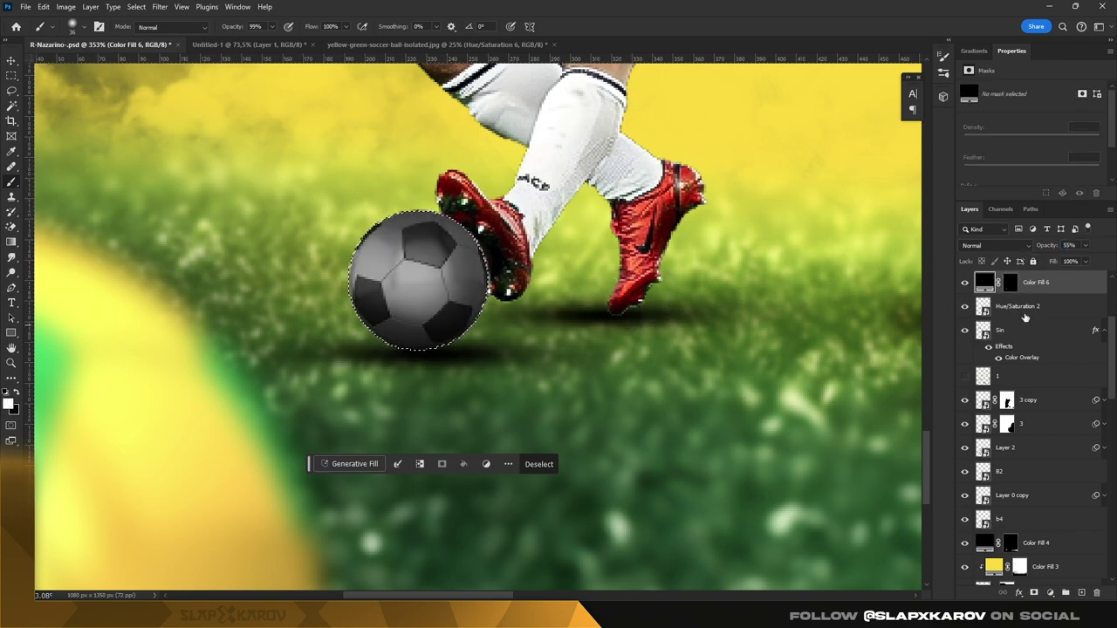
left_click(1010, 282)
key("x")
left_click_drag(450, 226, 417, 215)
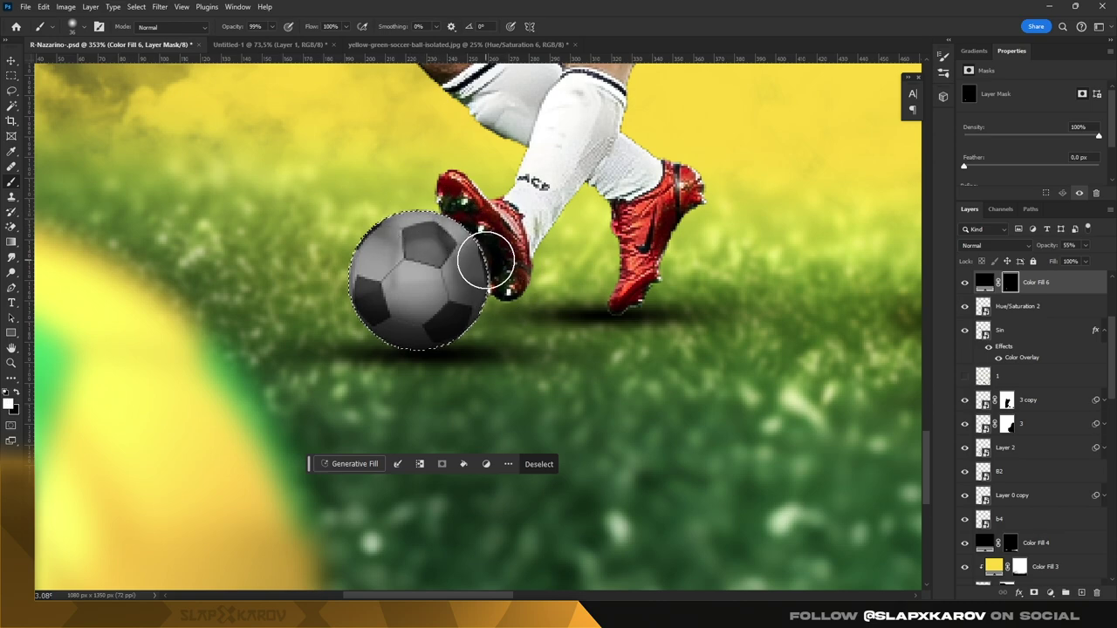
mouse_move(477, 340)
left_mouse_down()
mouse_move(399, 349)
mouse_move(325, 292)
left_mouse_up()
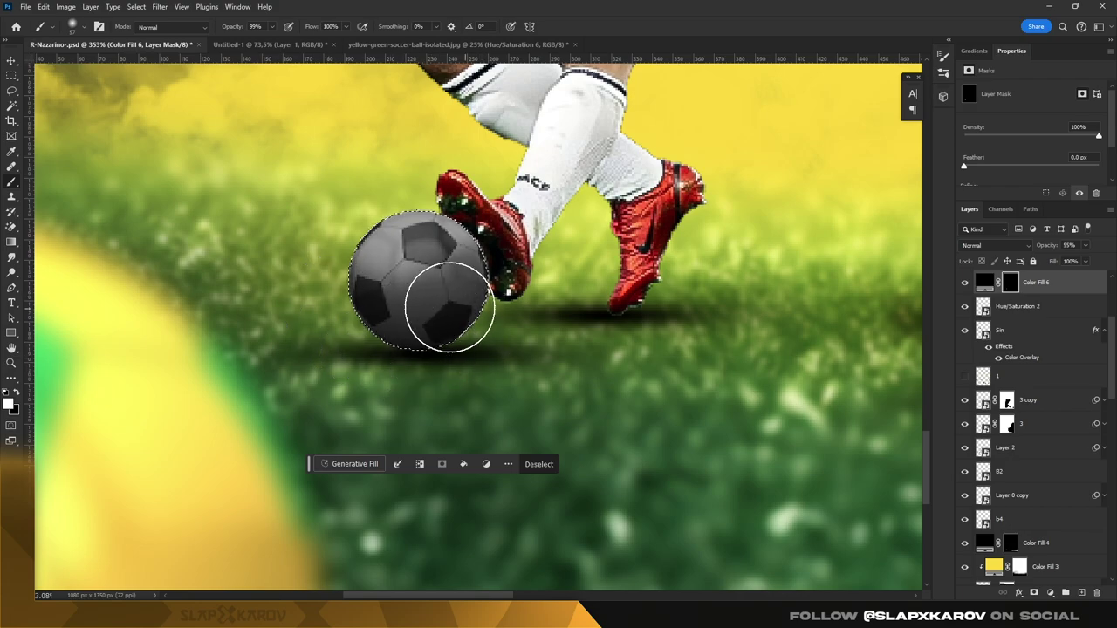
key("x")
left_click_drag(436, 219, 401, 255)
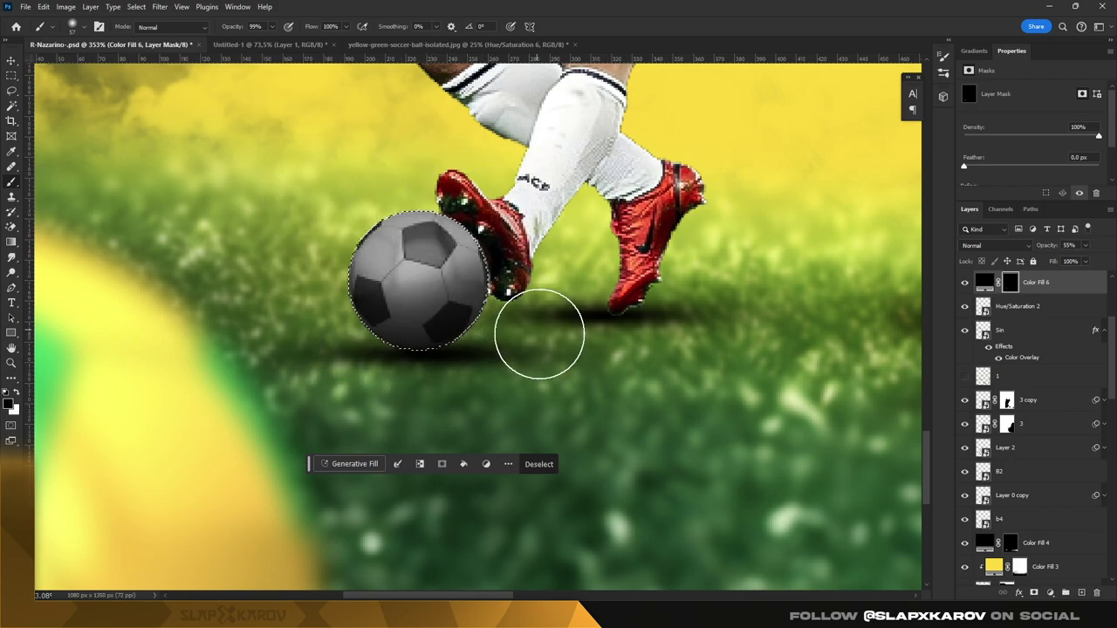
scroll(461, 357, "down", 10)
scroll(110, 122, "up", 3)
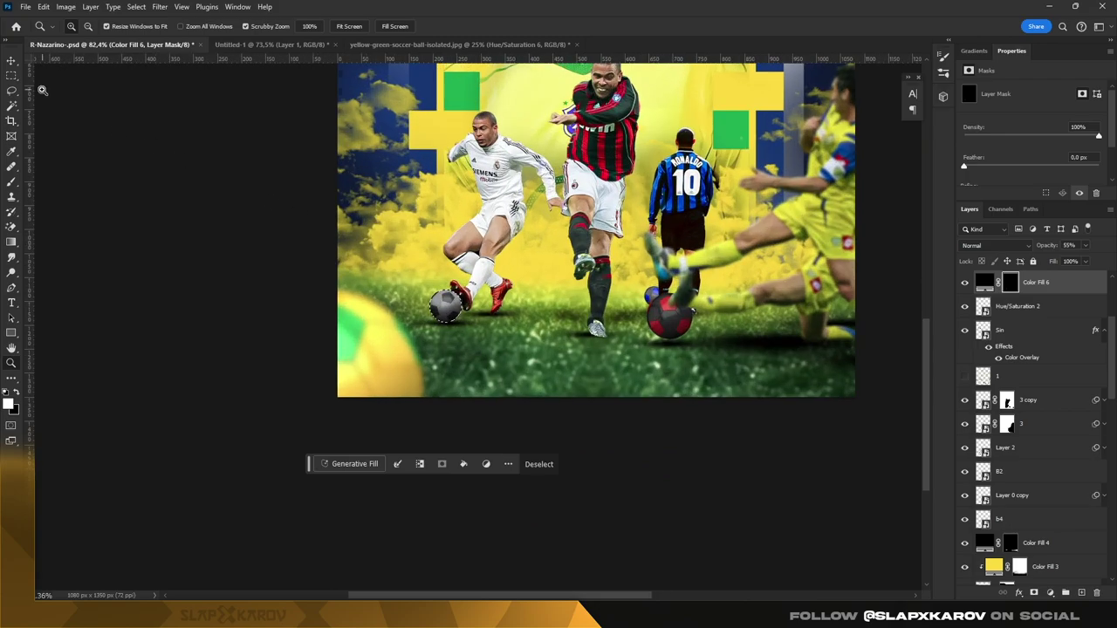
Step: Zoom in on the red ball and select its layer B2
key("m")
key("z")
left_click_drag(475, 301, 935, 301)
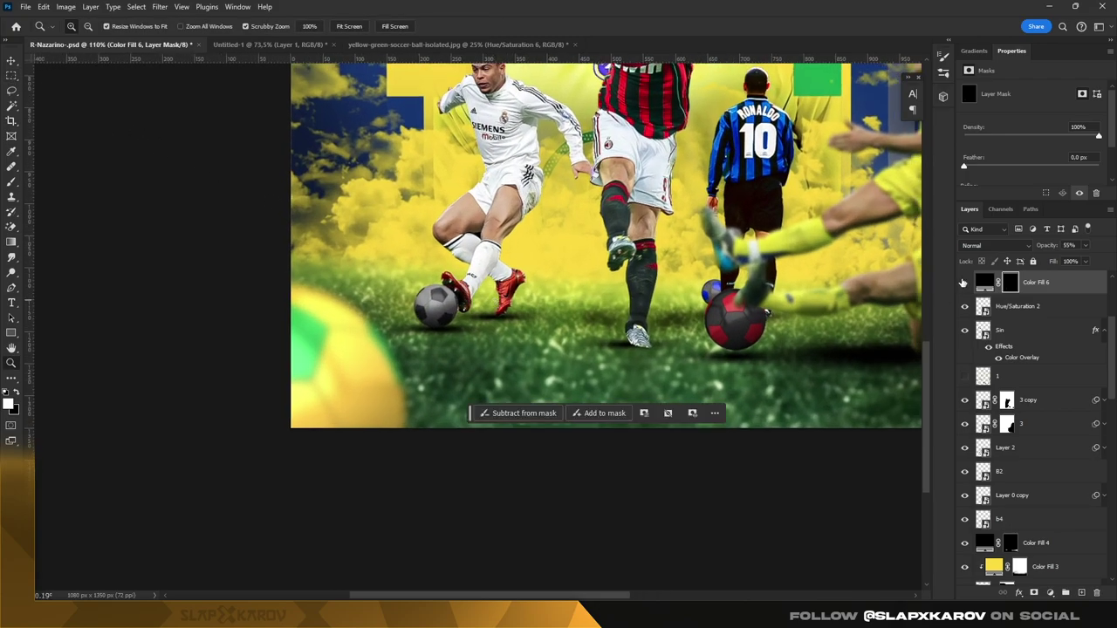
left_click_drag(705, 298, 785, 298)
key("v")
left_click(610, 332)
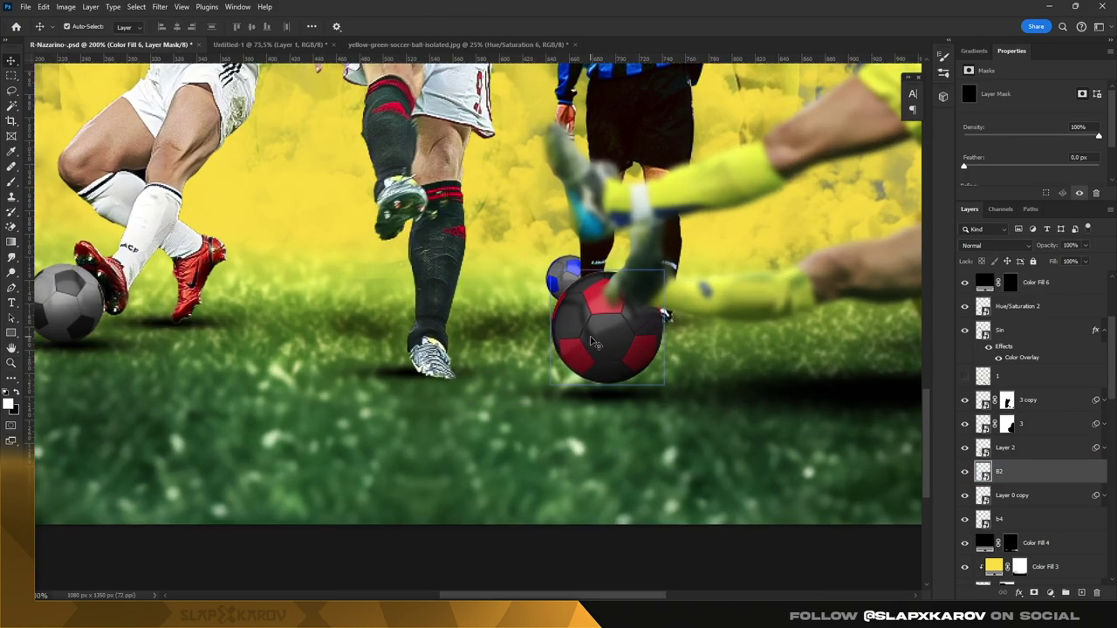
Step: Add a black Solid Color fill with an inverted mask and load the red ball's outline
left_click(1050, 593)
left_click(1030, 266)
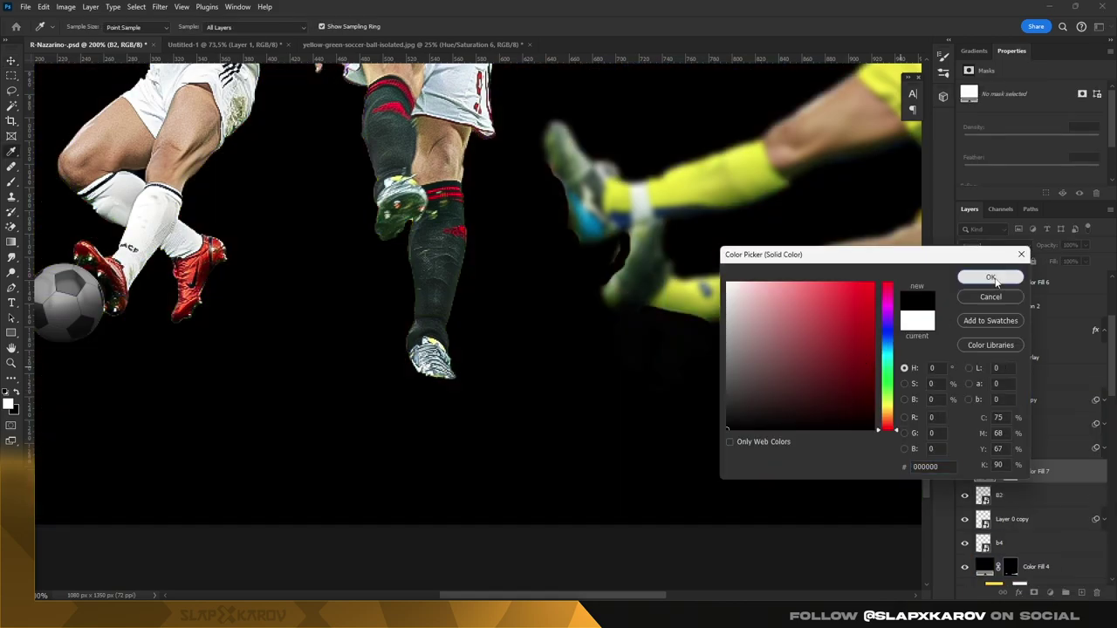
left_click(991, 277)
left_click(1010, 472)
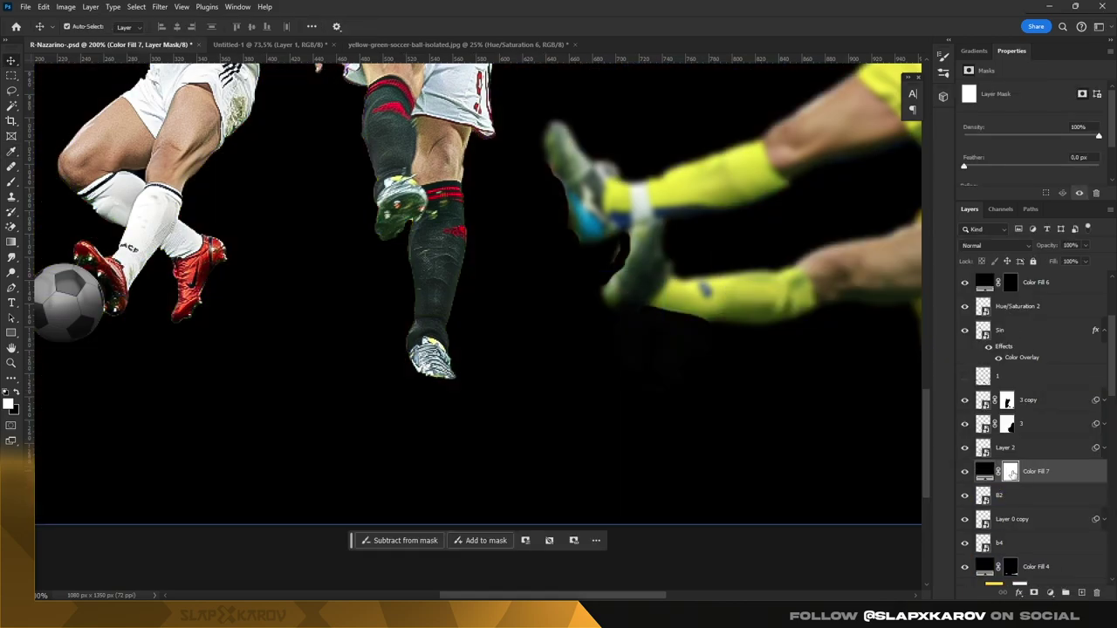
key("ctrl+i")
left_click(984, 495)
left_click(983, 495, "ctrl")
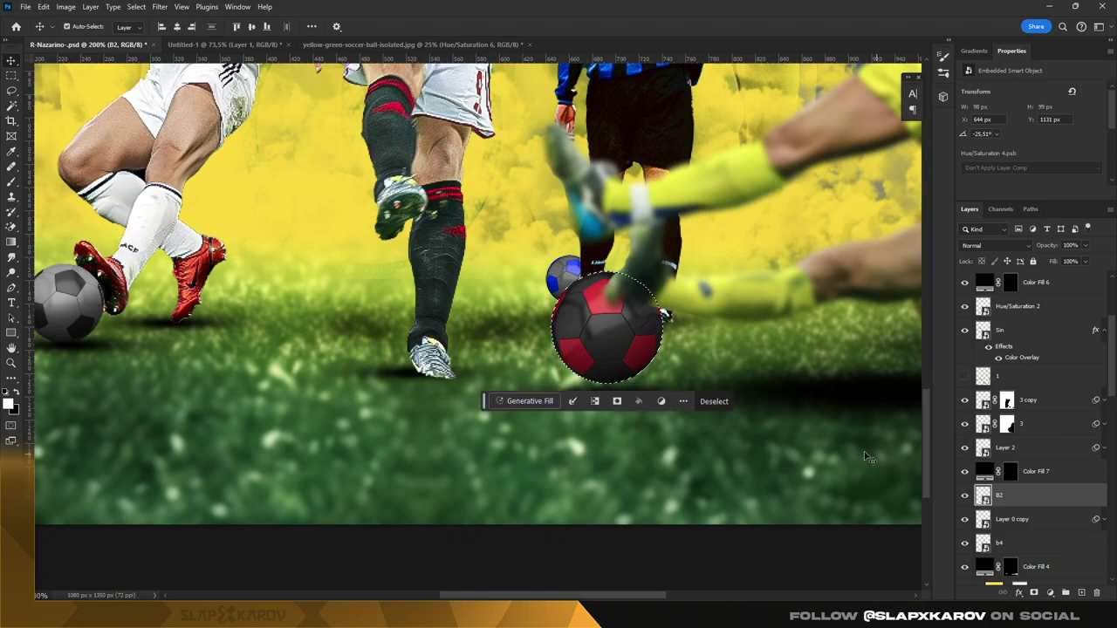
left_click(1011, 472)
Step: Brush the red ball's shade into the mask and set the fill to 60% opacity
key("b")
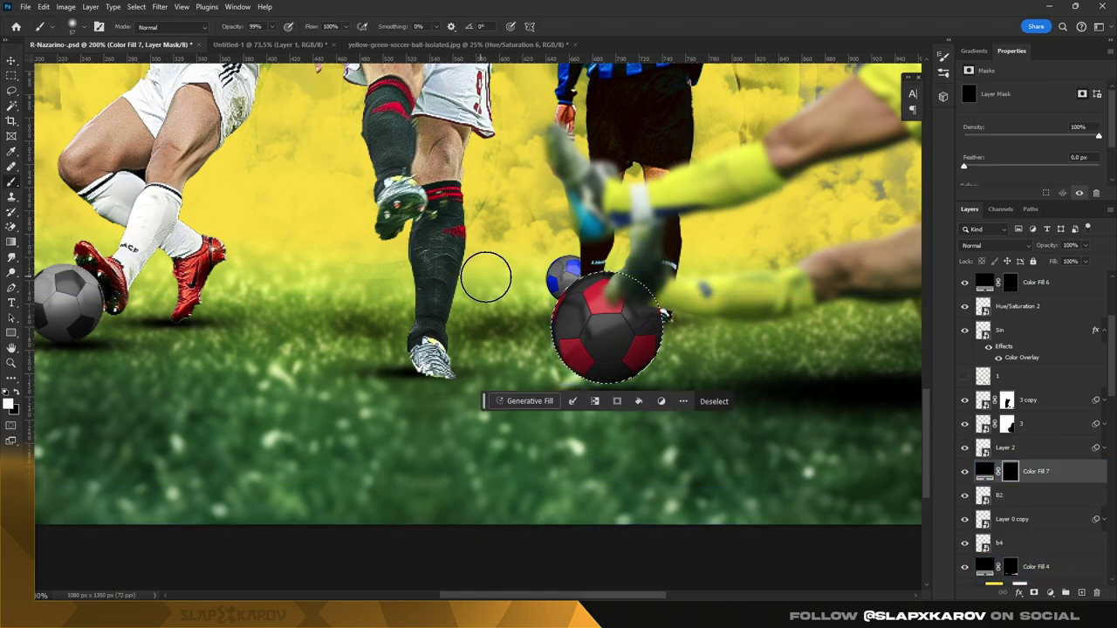
scroll(559, 262, "down", 1)
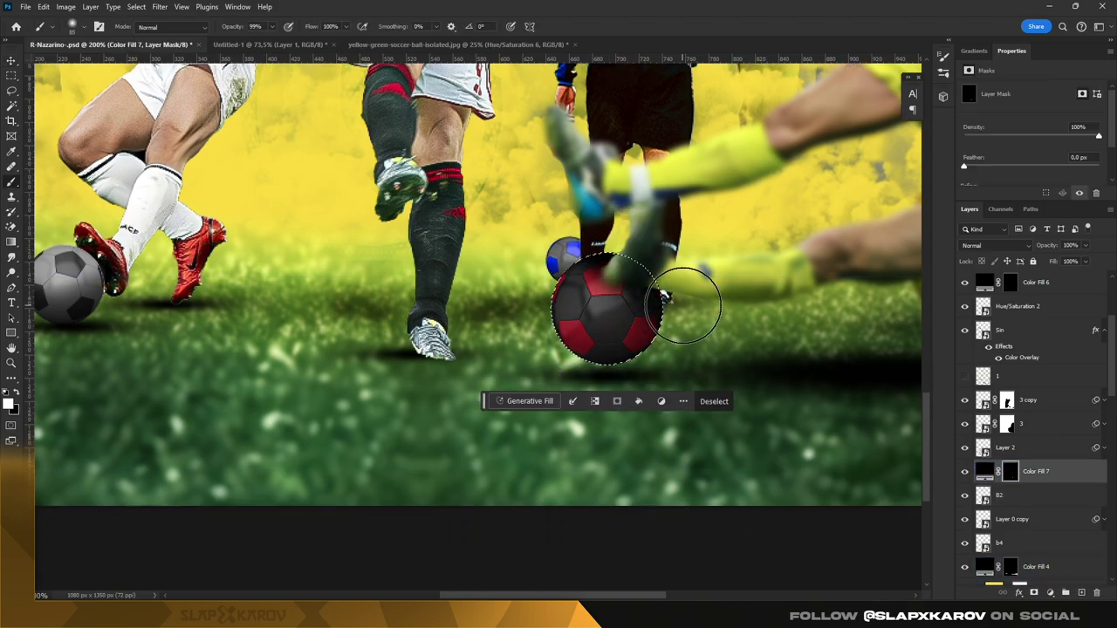
scroll(691, 335, "down", 3)
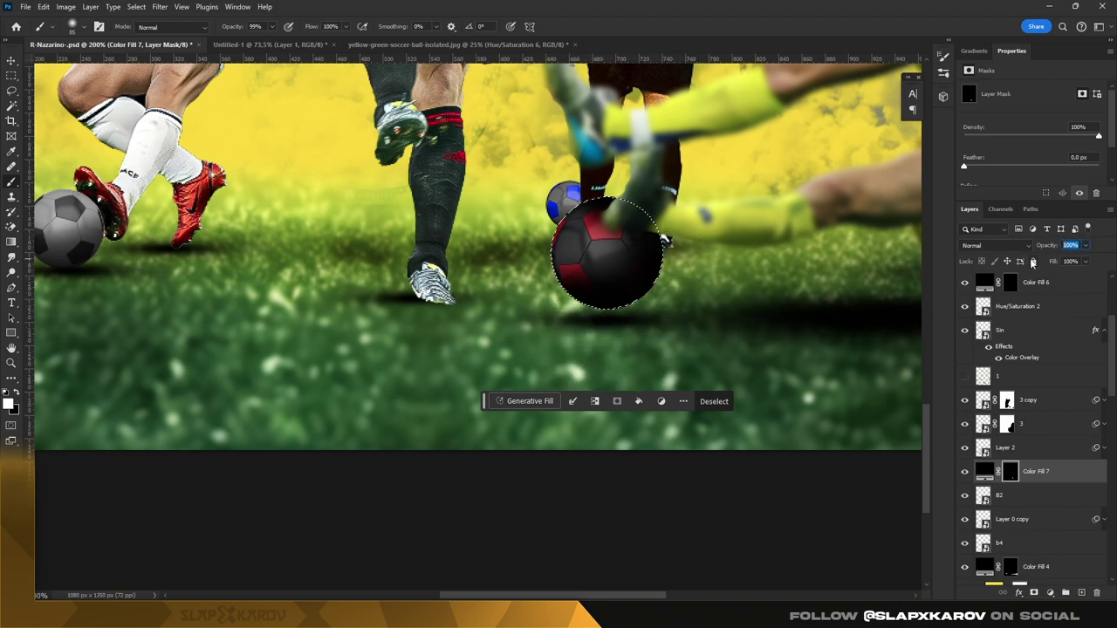
type("60")
key("Return")
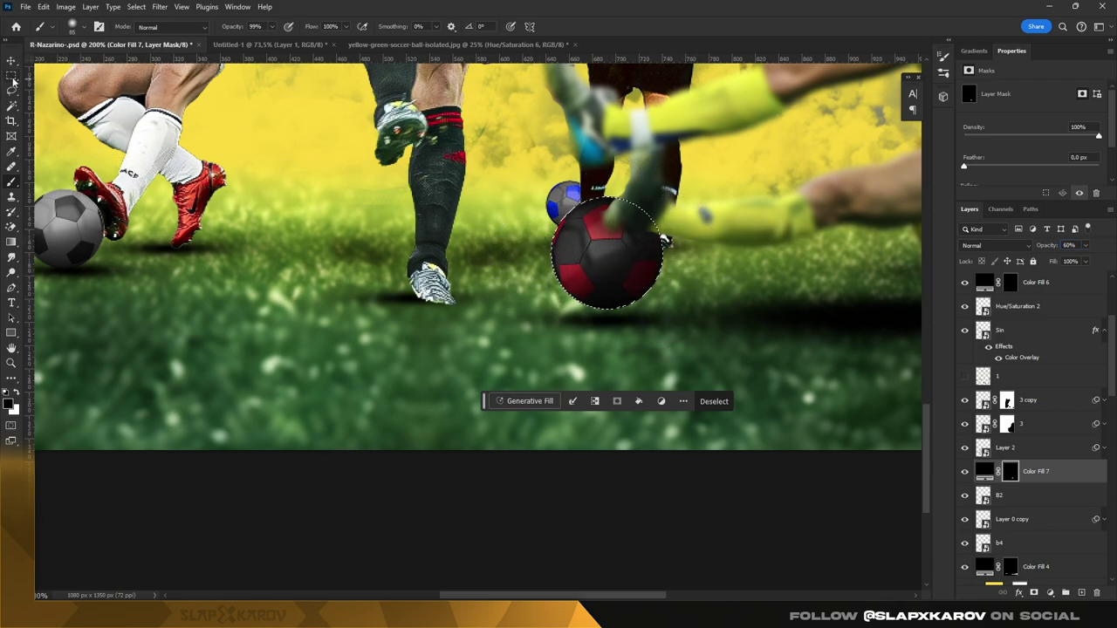
key("v")
scroll(611, 288, "up", 3)
Step: Select the small blue ball layer b4 and add a black Solid Color fill layer
left_click(564, 246)
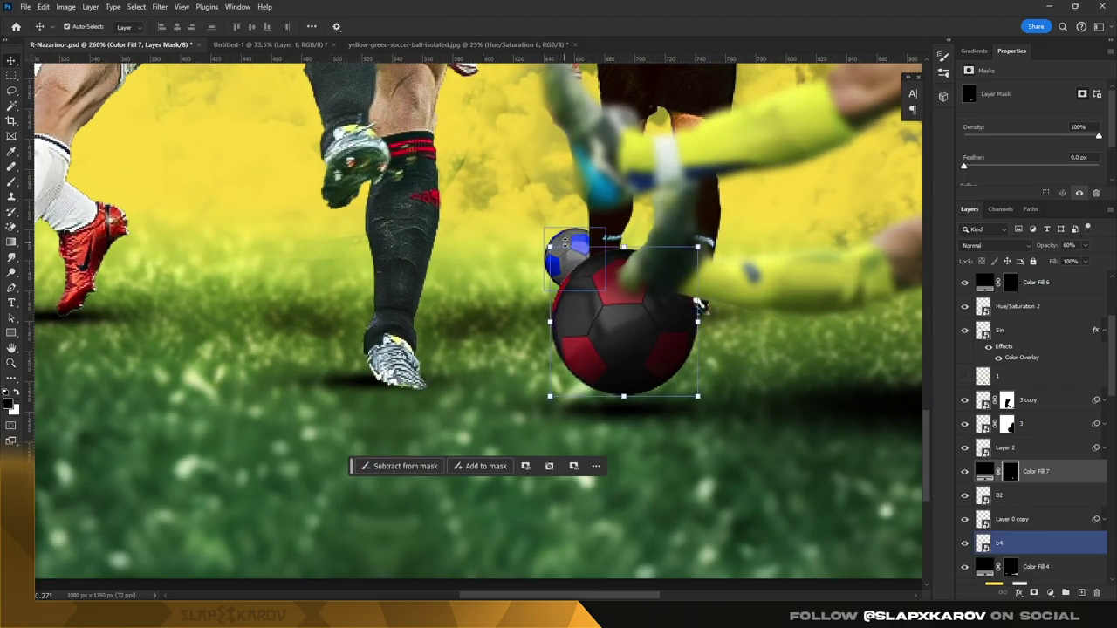
key("ctrl+t")
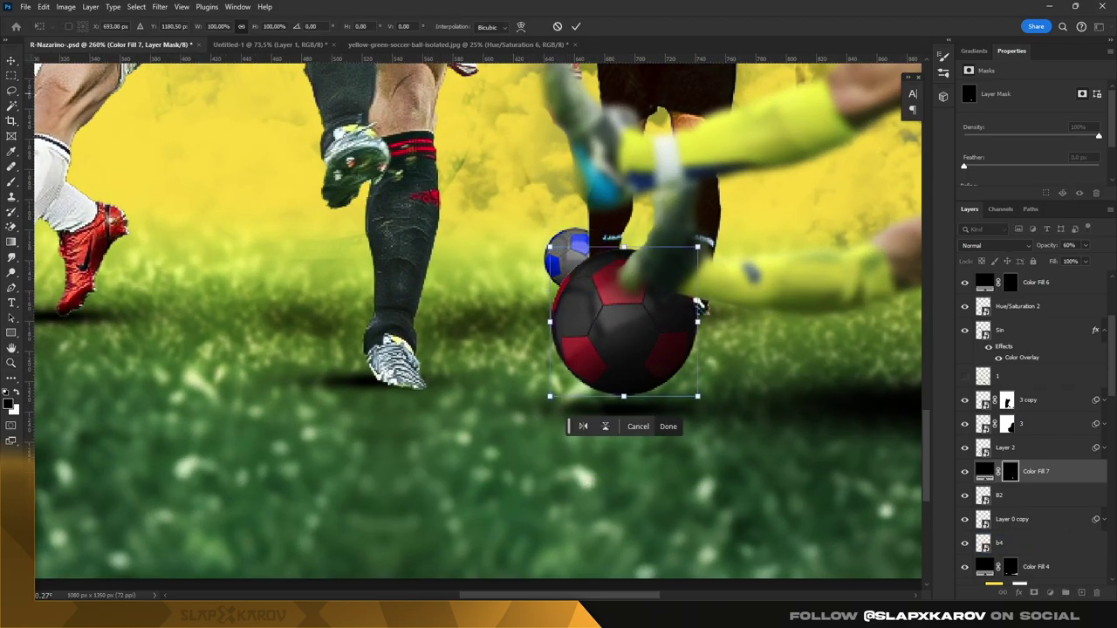
key("Return")
left_click(564, 236)
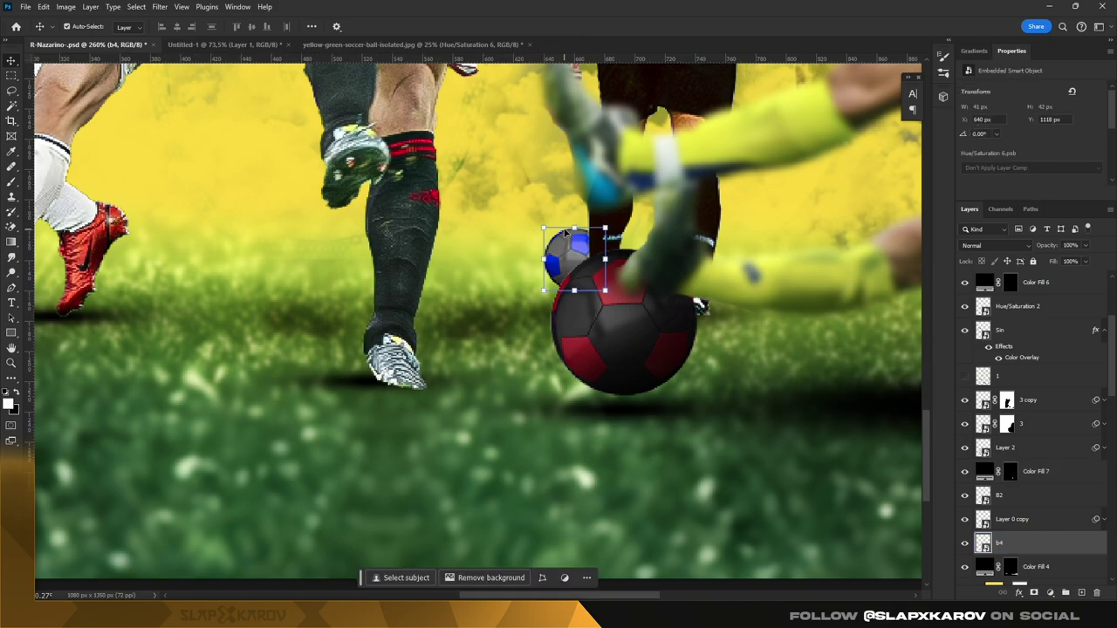
left_click(1050, 593)
left_click(1047, 387)
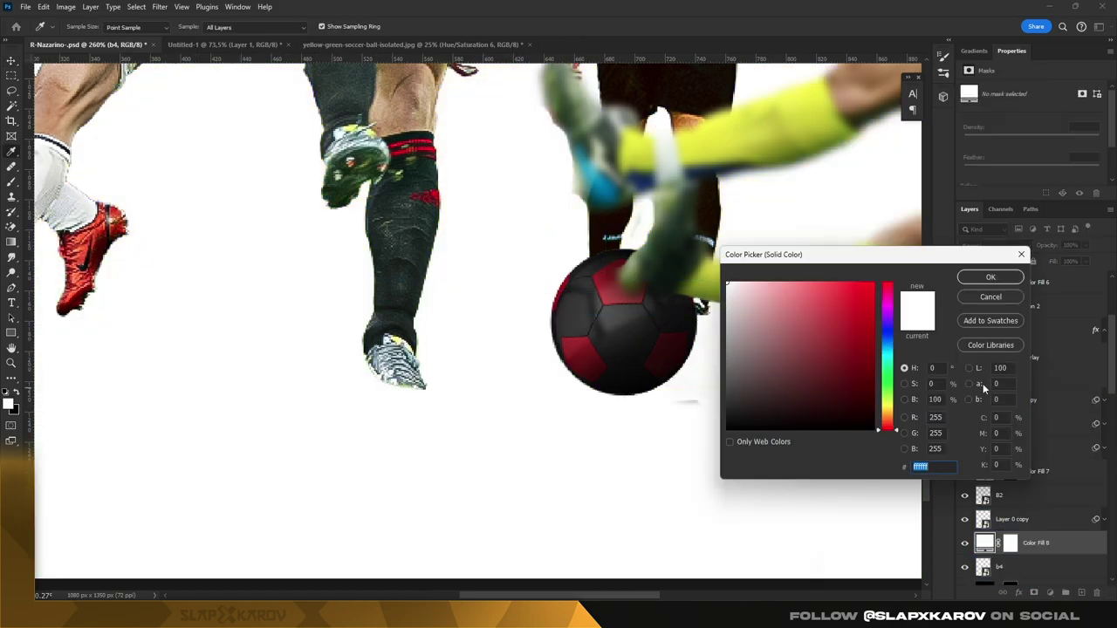
left_click(732, 427)
left_click(990, 278)
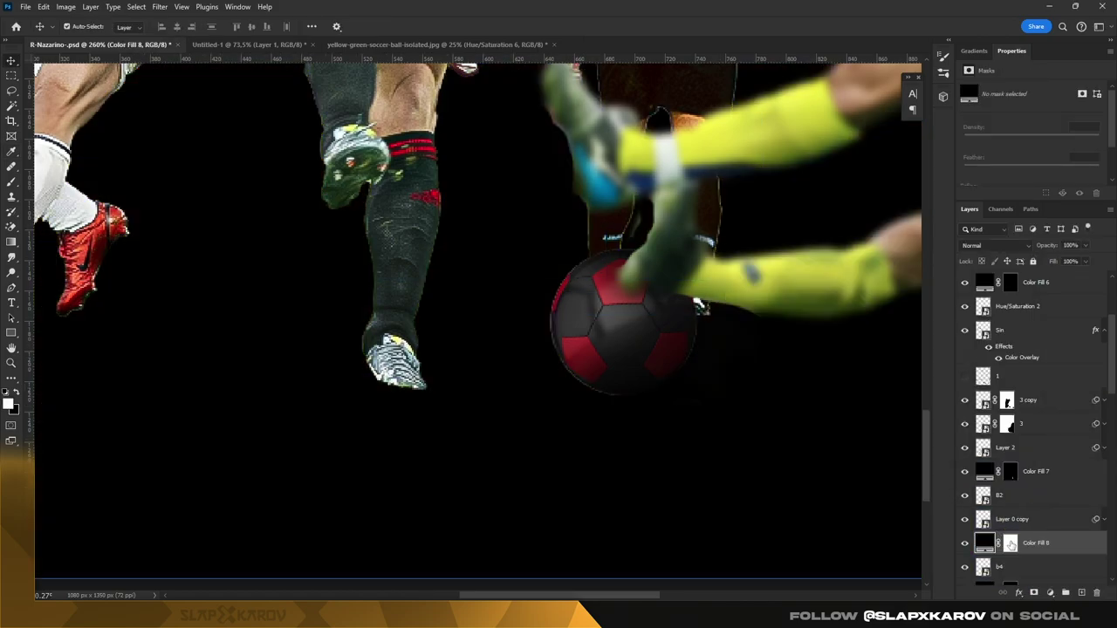
Step: Invert the Color Fill 8 mask, load the blue ball's outline, and brush dark shading onto it
key("ctrl+i")
left_click(983, 543, "ctrl")
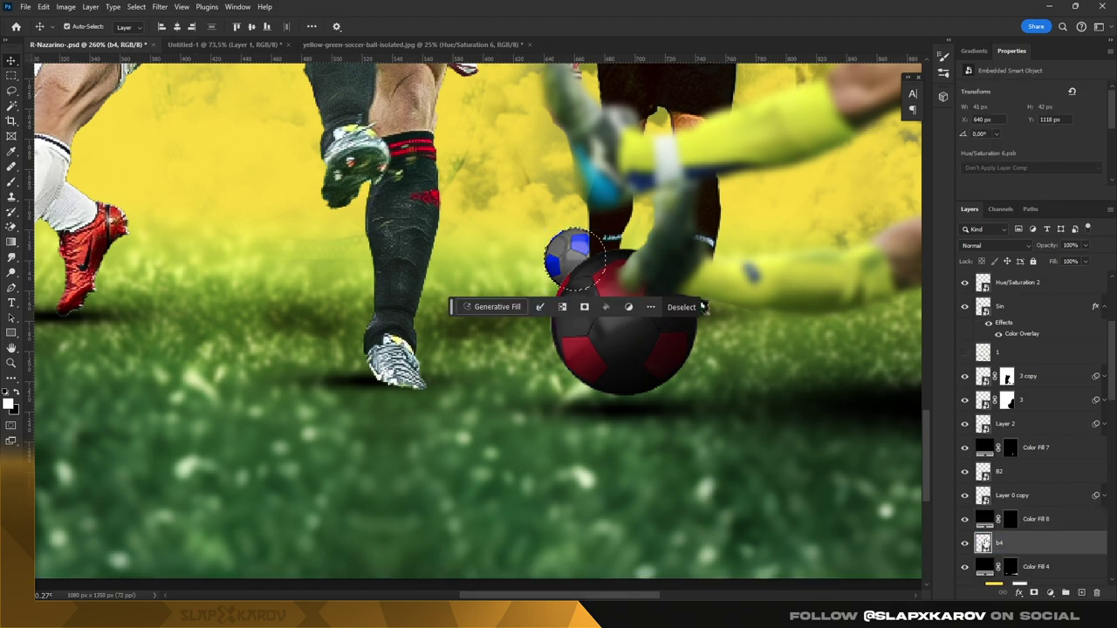
left_click(1010, 519)
key("b")
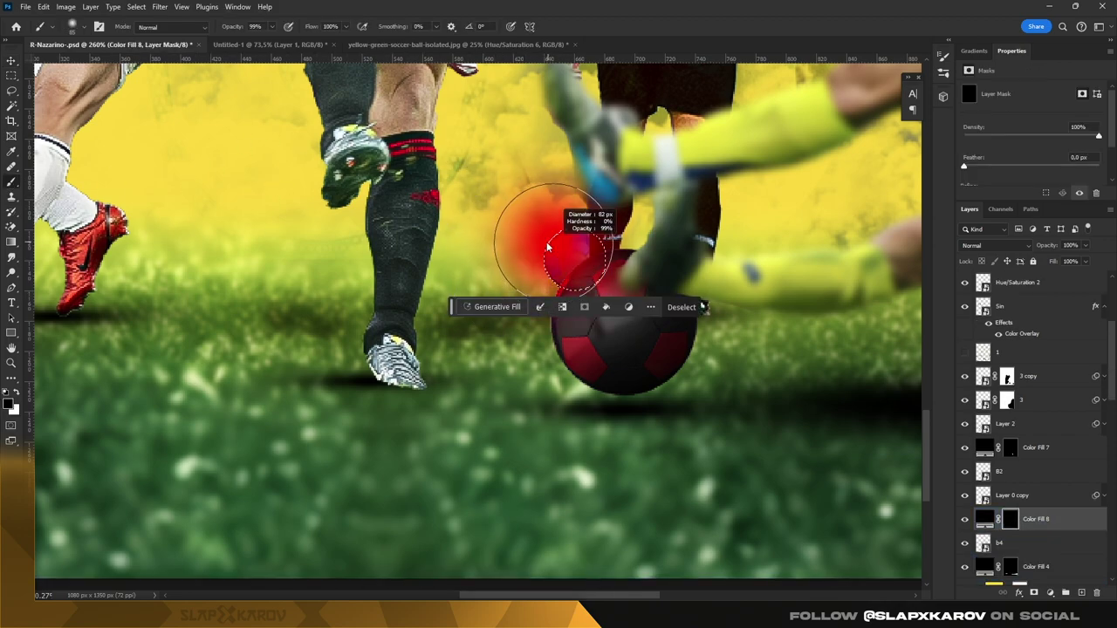
mouse_move(547, 248)
left_mouse_down()
mouse_move(530, 252)
mouse_move(559, 257)
left_mouse_up()
scroll(567, 262, "down", 2)
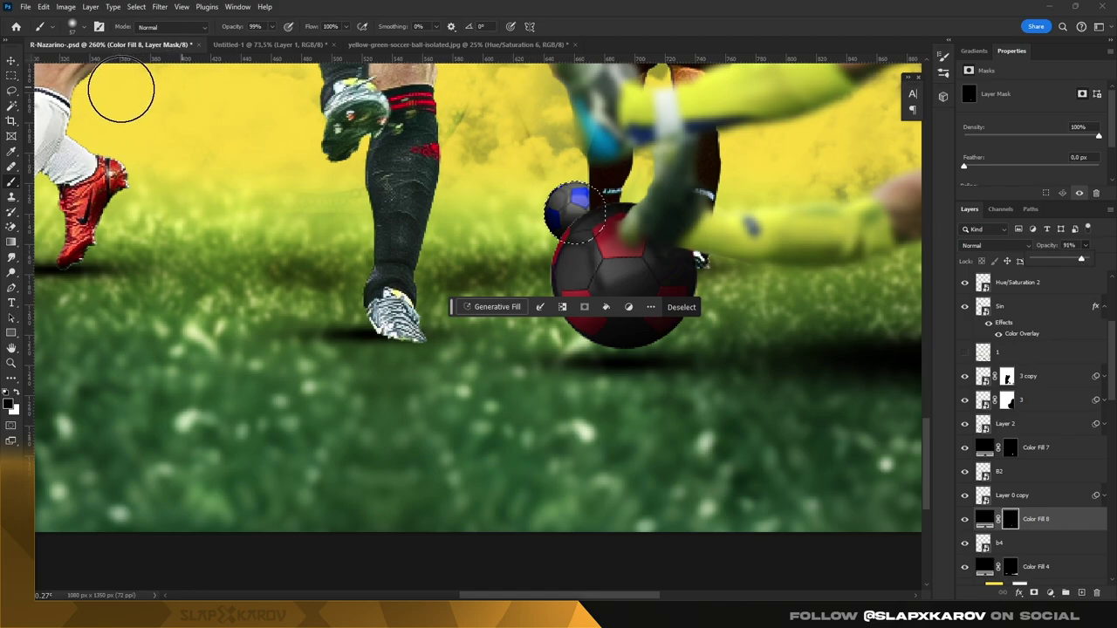
key("z")
left_click(522, 112, "alt")
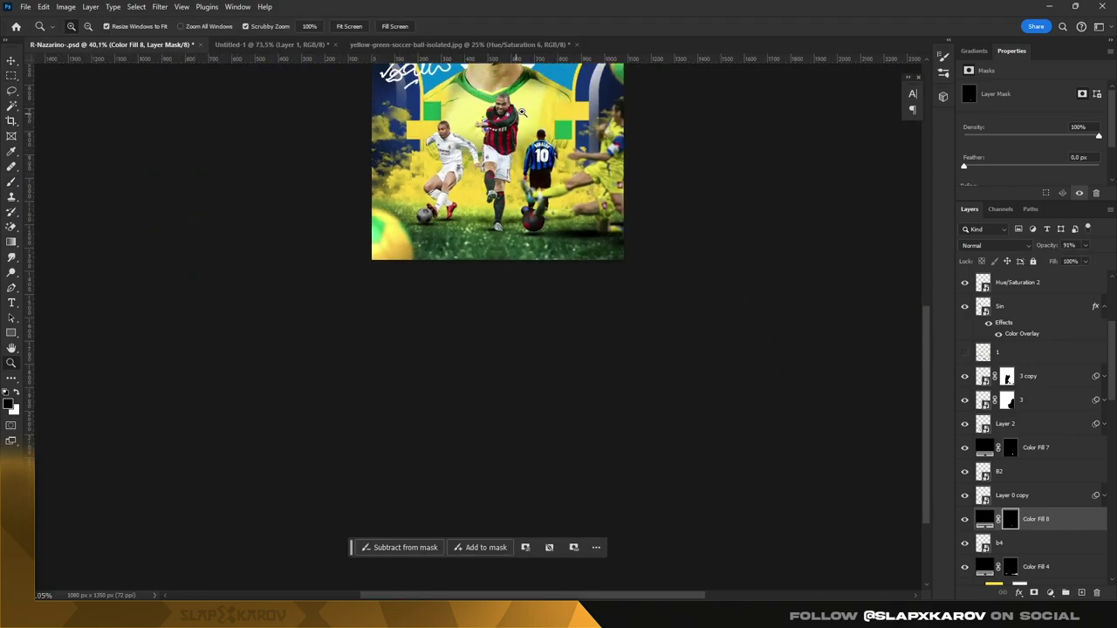
mouse_move(522, 112)
left_mouse_down()
mouse_move(574, 192)
mouse_move(583, 176)
mouse_move(503, 214)
left_mouse_up()
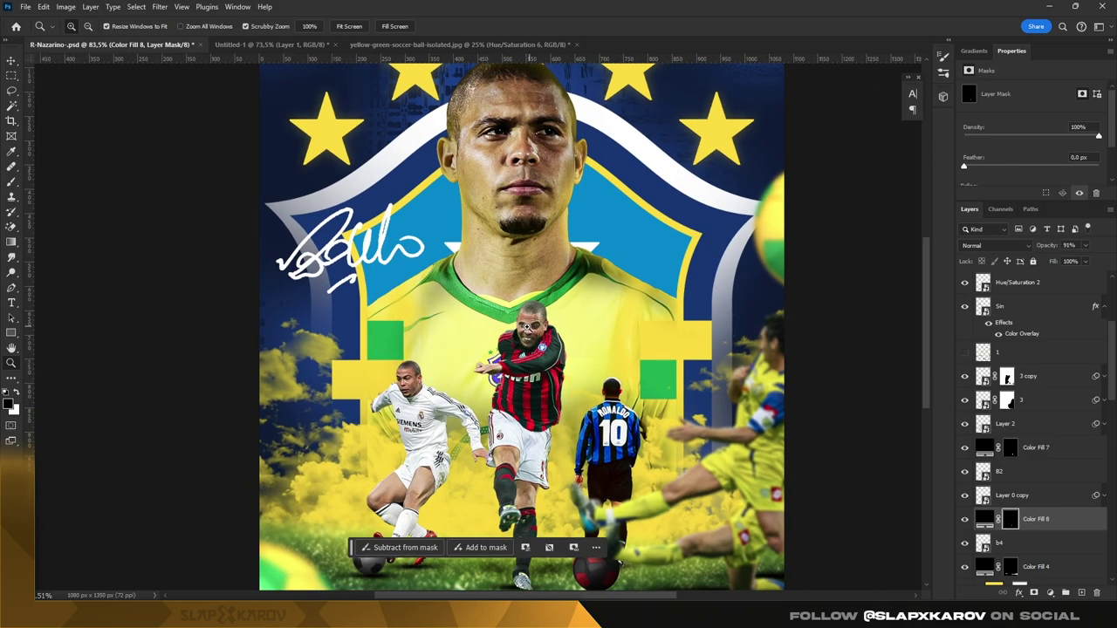
mouse_move(529, 325)
left_mouse_down()
mouse_move(536, 385)
mouse_move(568, 377)
left_mouse_up()
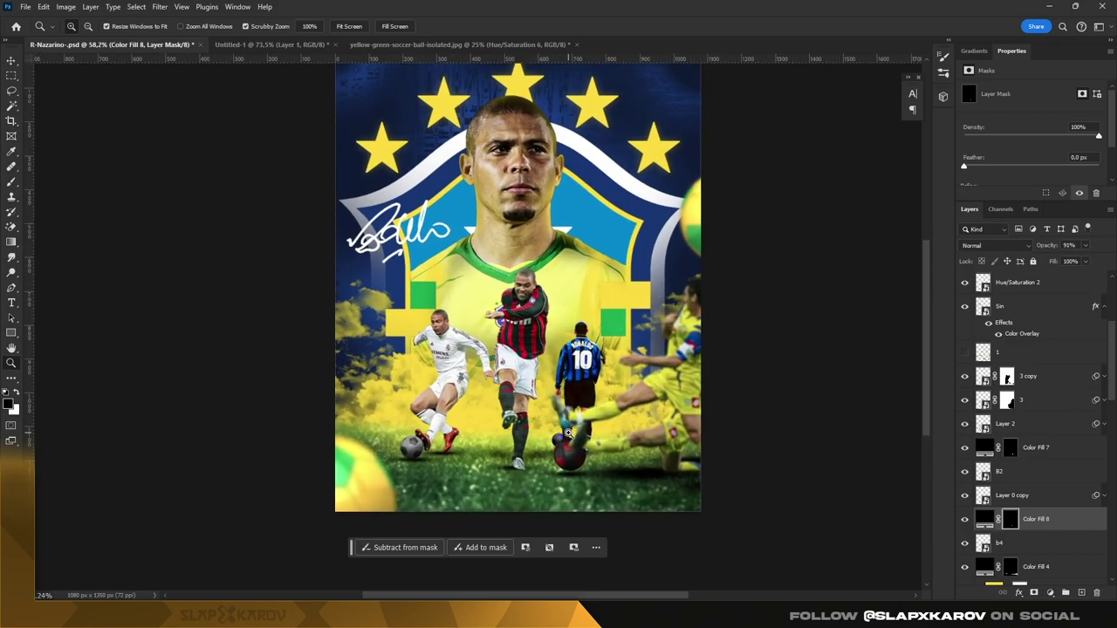
mouse_move(567, 432)
left_mouse_down()
mouse_move(508, 216)
mouse_move(583, 487)
left_mouse_up()
key("v")
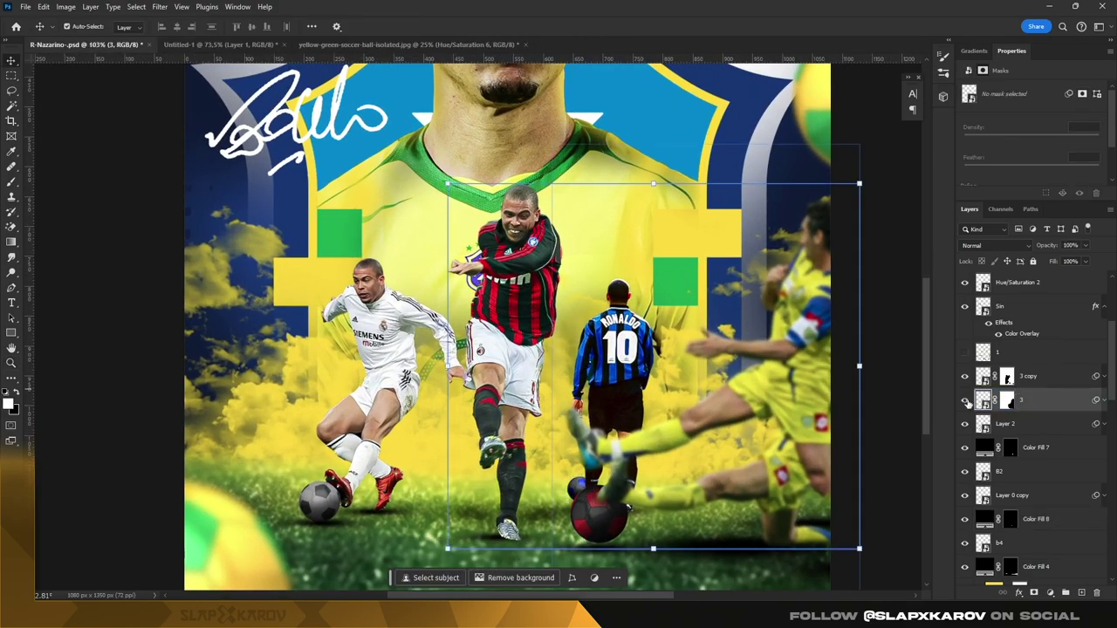
Step: Add a black Solid Color fill layer at 40% opacity
left_click(1049, 592)
left_click(1048, 389)
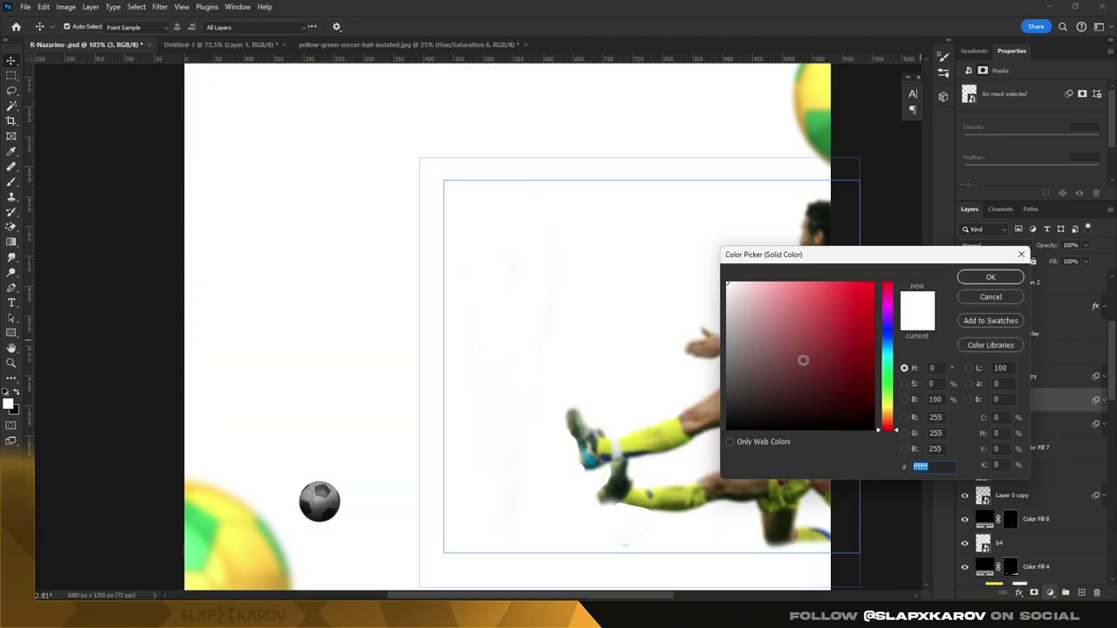
left_click(730, 447)
left_click(992, 276)
type("40")
left_click(1028, 305)
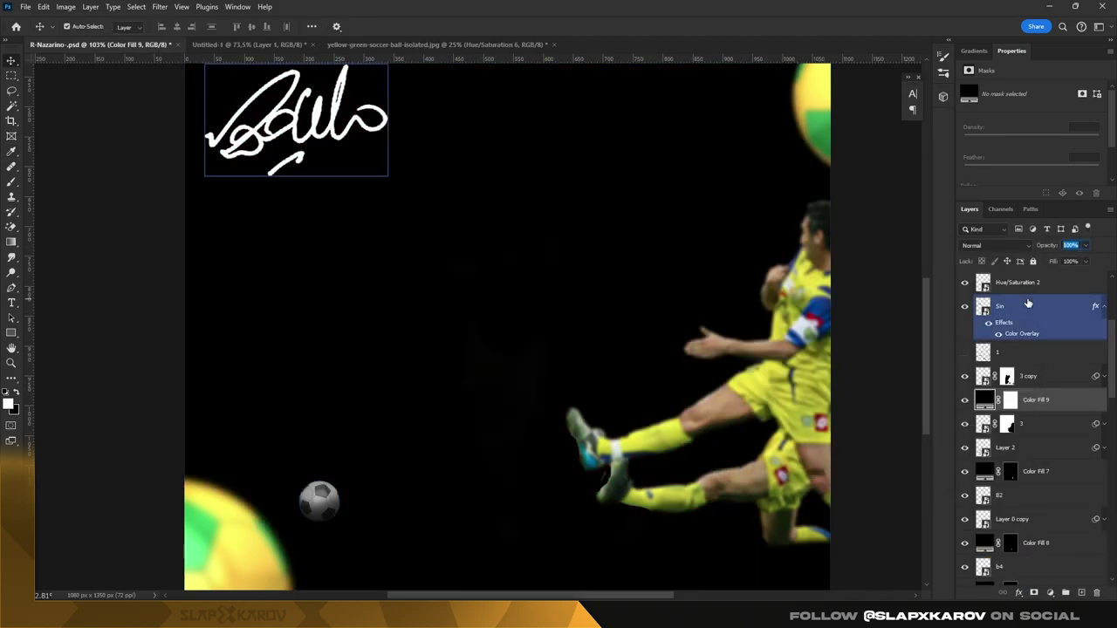
Step: Invert Color Fill 9's mask and load the yellow-kit player from layer 3 as a selection
left_click(1019, 376)
left_click(1010, 400)
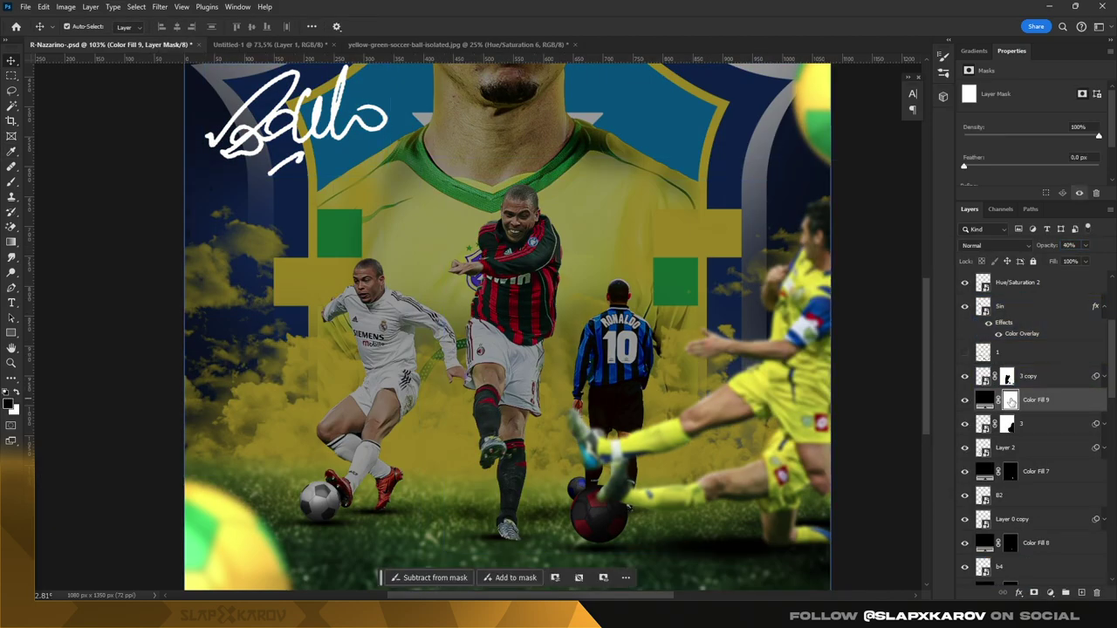
key("ctrl+i")
left_click(1010, 425)
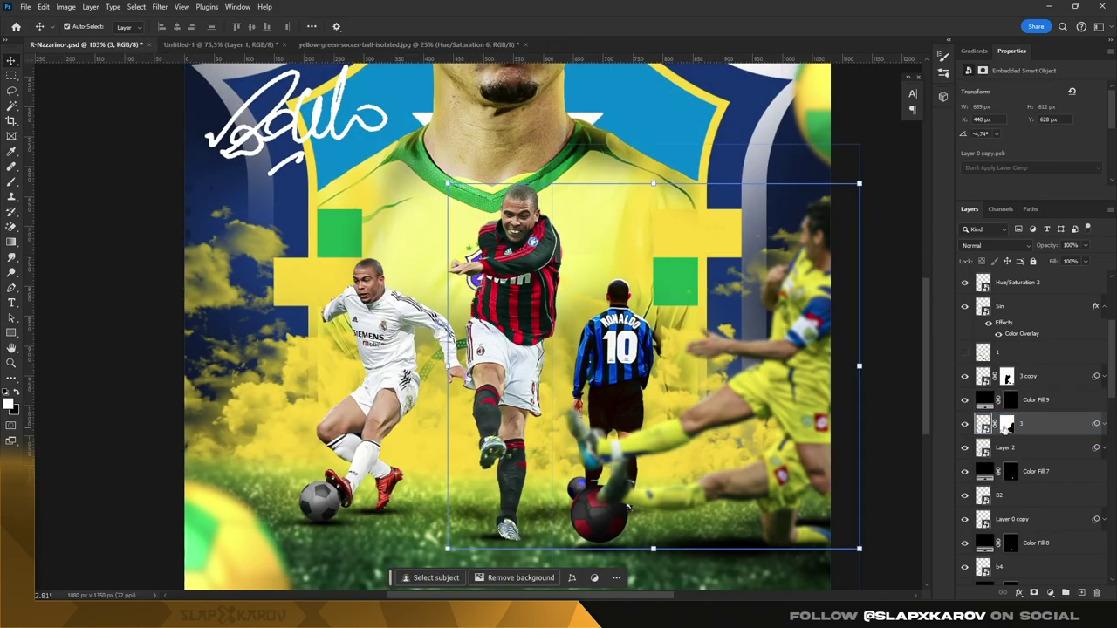
left_click(1027, 427)
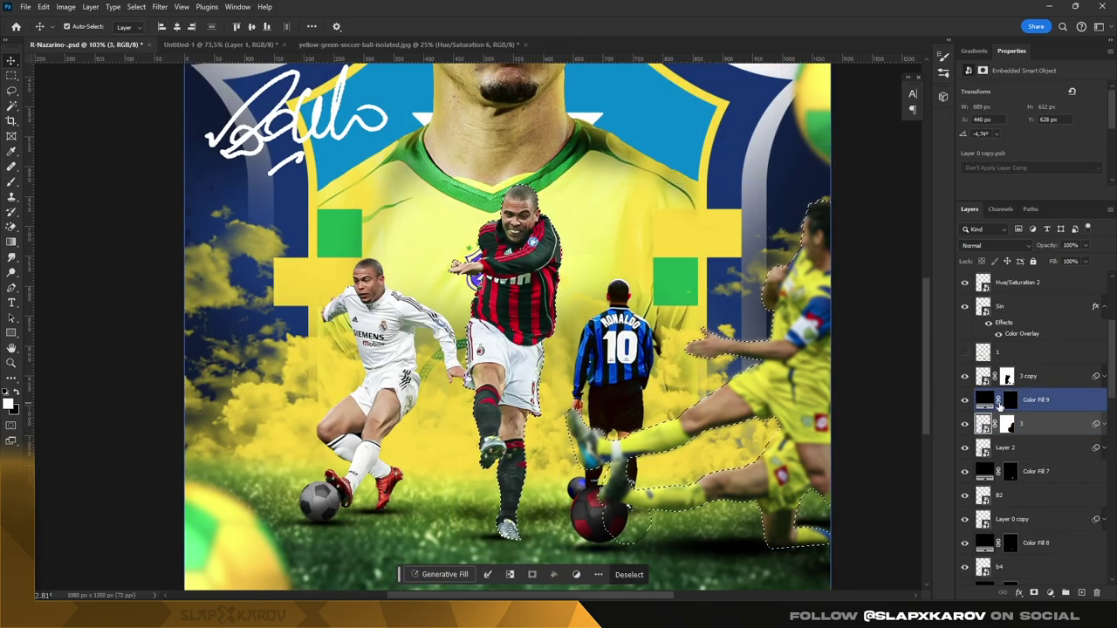
left_click(1009, 400)
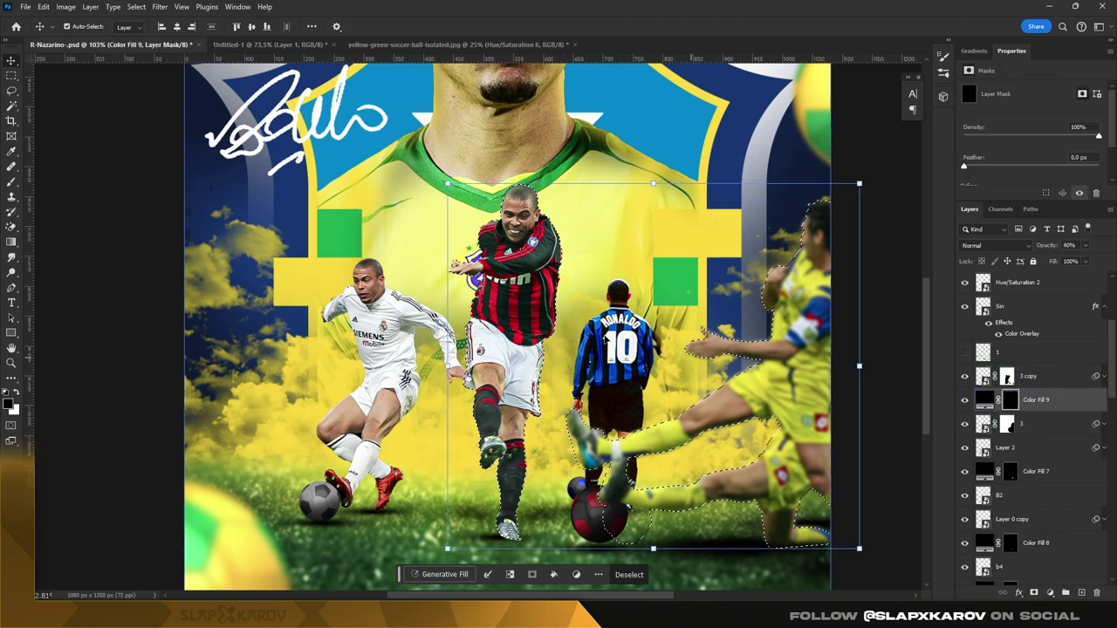
Step: Switch to a soft brush for painting the Color Fill 9 mask
key("z")
left_click(576, 224)
key("b")
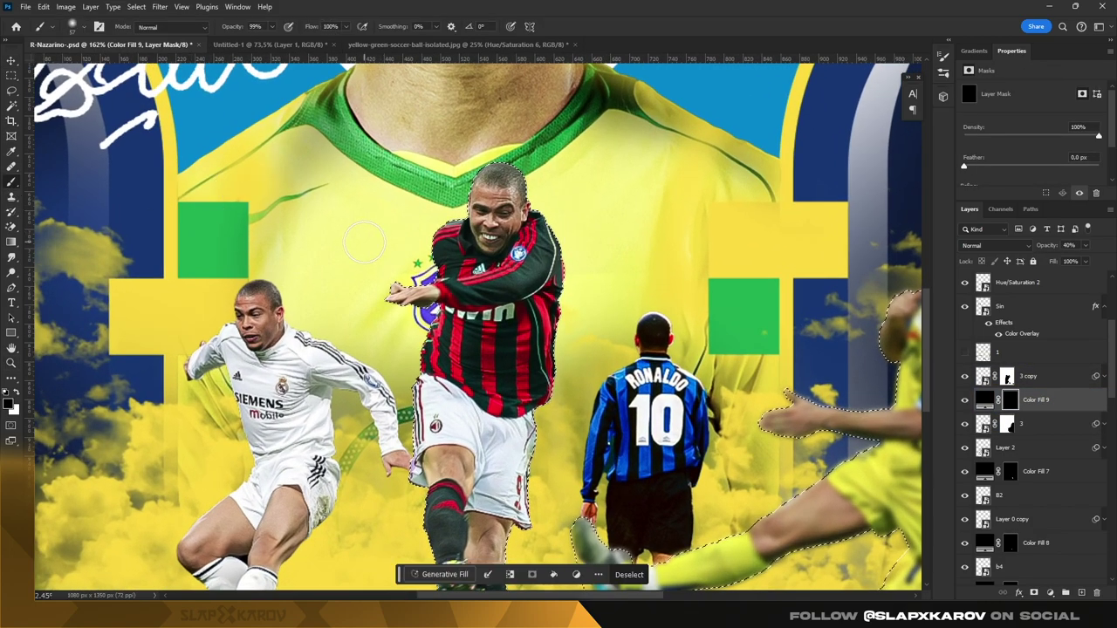
right_click(534, 231)
key("Return")
scroll(563, 227, "down", 2)
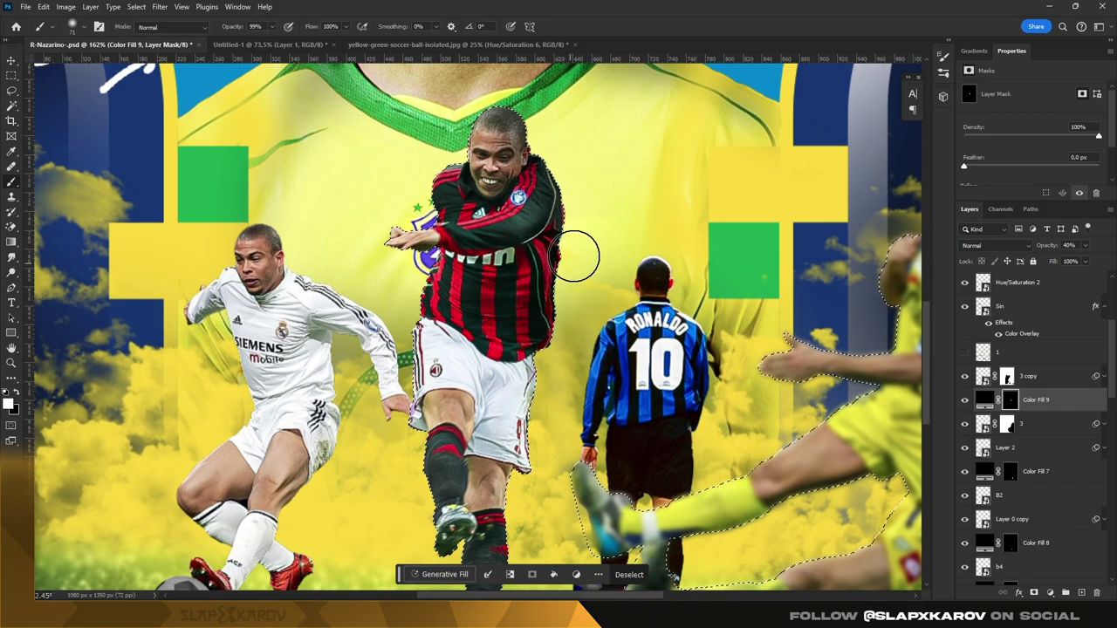
scroll(548, 288, "down", 2)
scroll(553, 254, "down", 2)
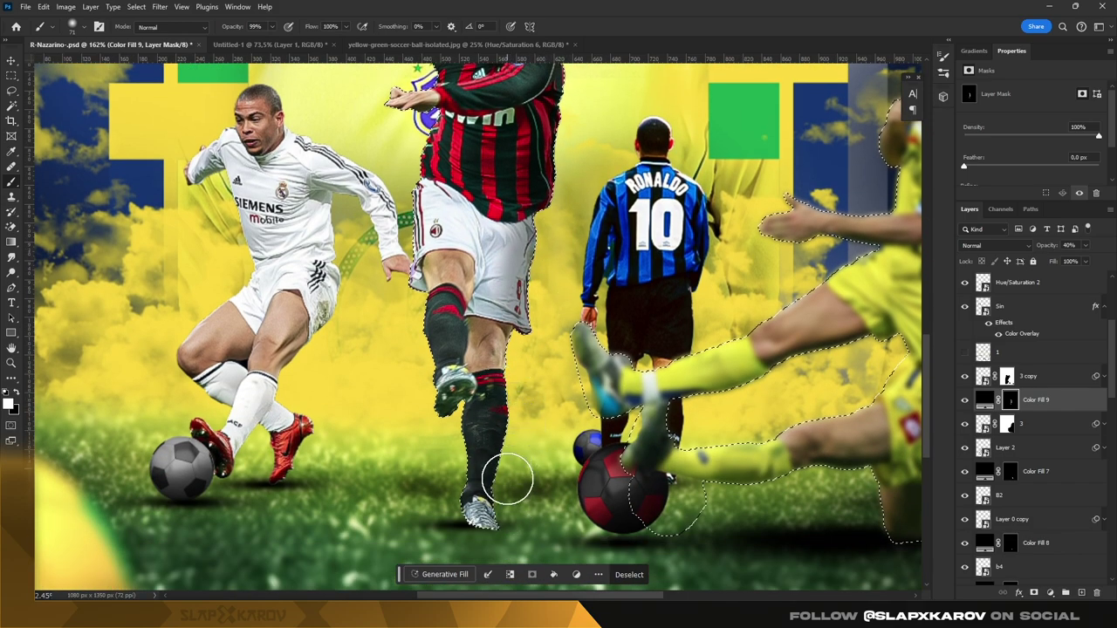
scroll(389, 375, "up", 1)
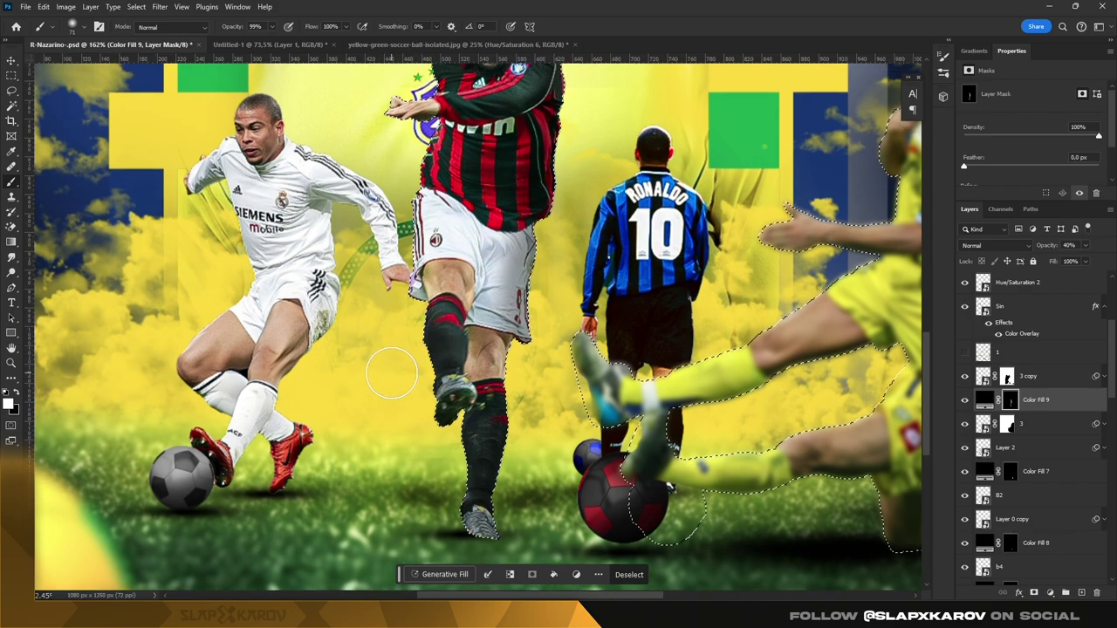
scroll(384, 222, "up", 1)
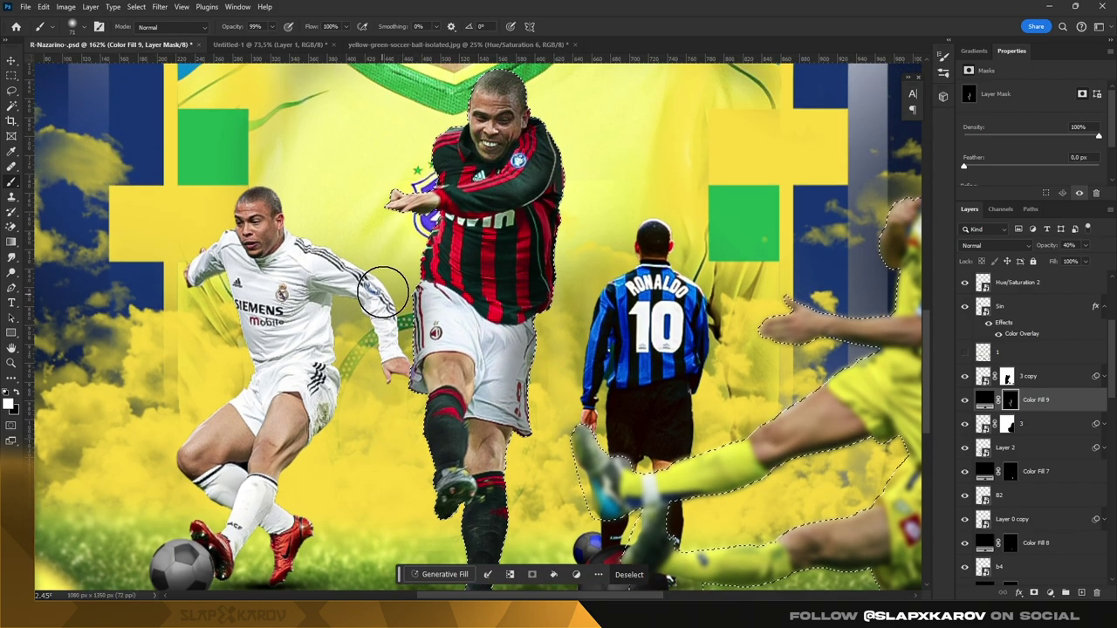
scroll(493, 266, "up", 2)
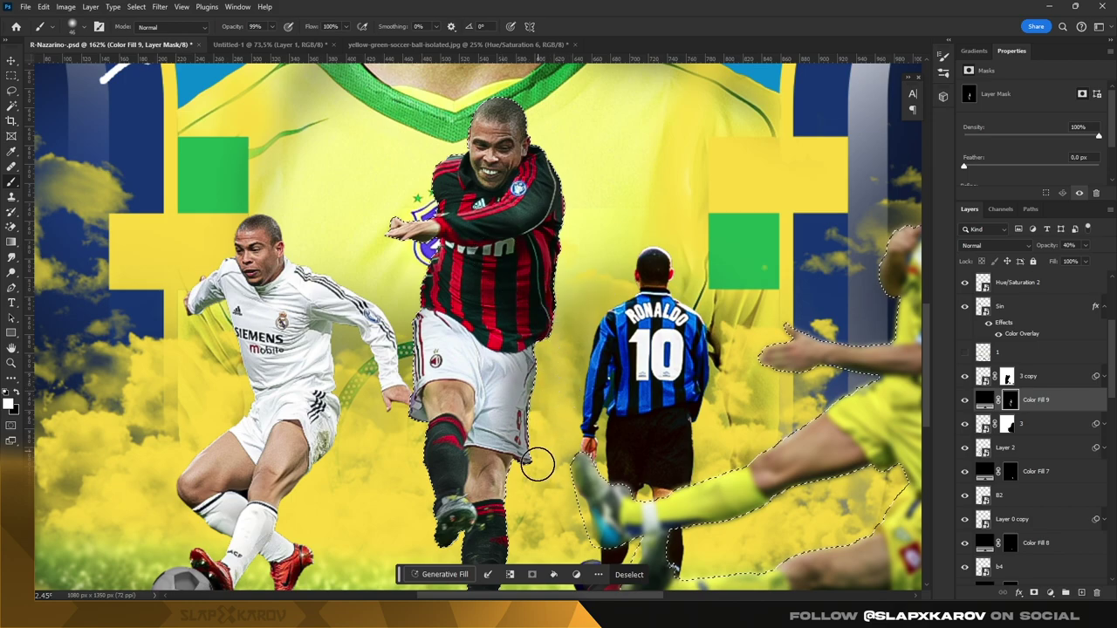
scroll(536, 461, "down", 2)
scroll(516, 447, "down", 2)
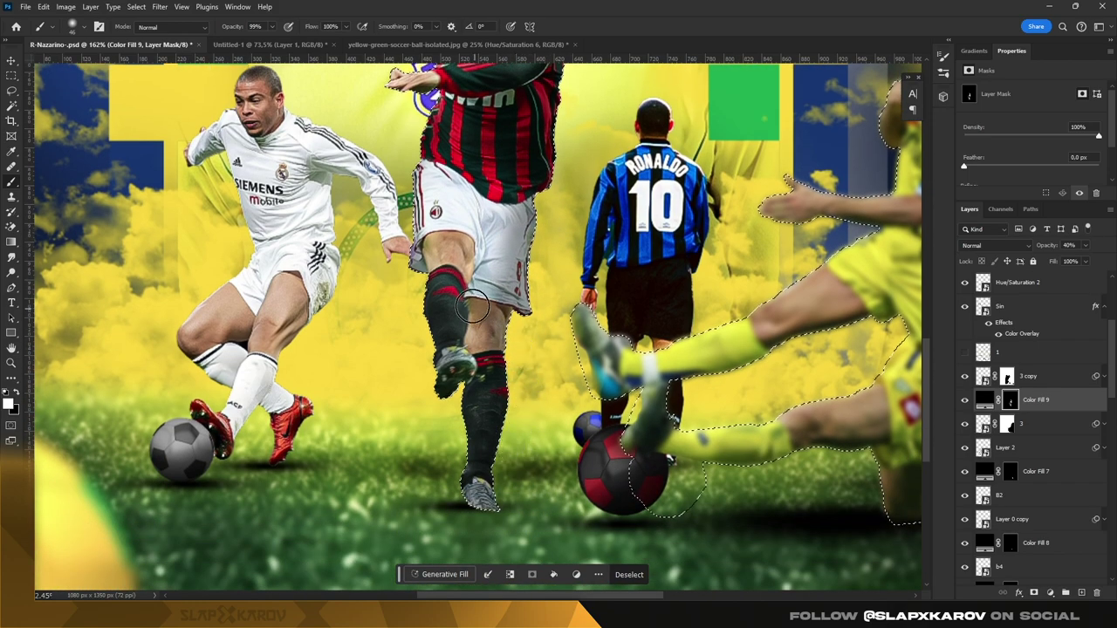
Step: Paint Color Fill 9's mask over the Milan player's lower leg and clear the selection
left_click_drag(472, 307, 516, 392)
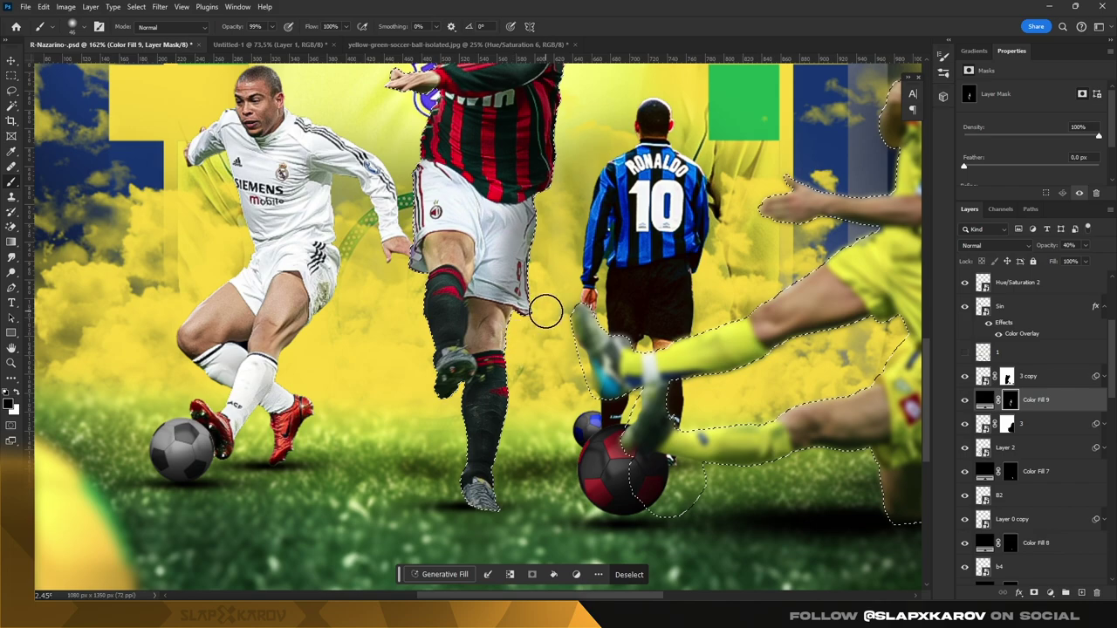
scroll(540, 258, "up", 1)
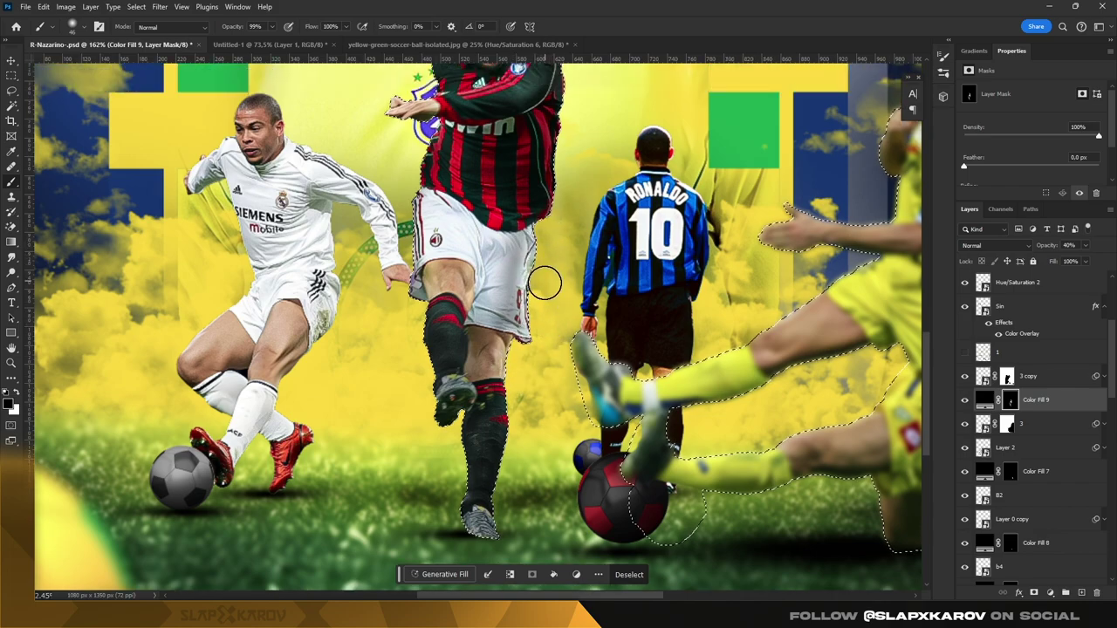
scroll(559, 266, "up", 1)
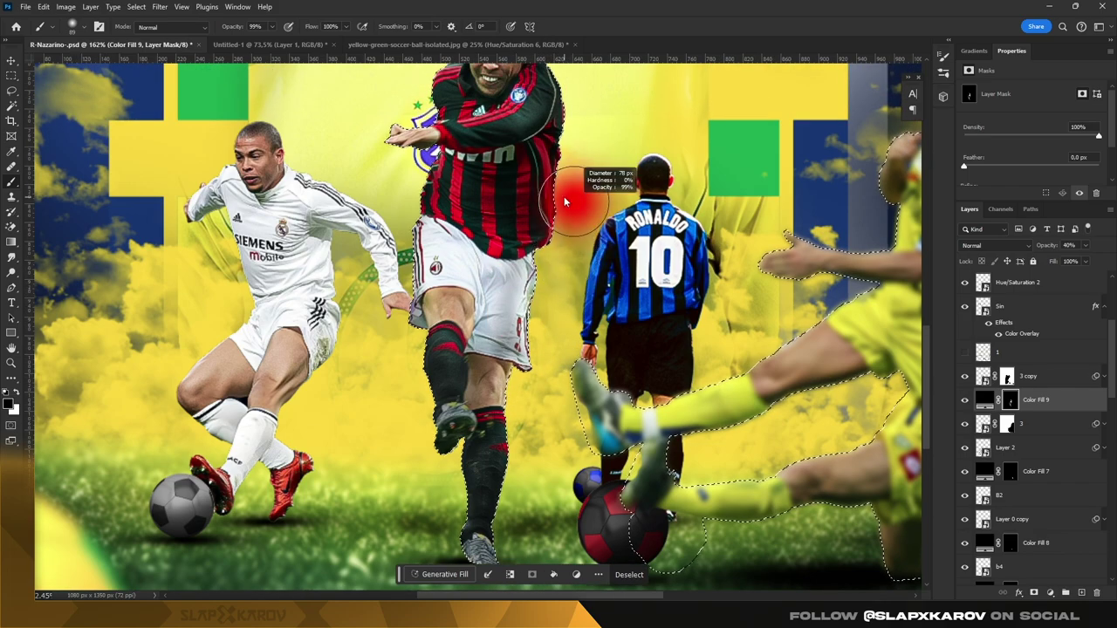
scroll(579, 194, "up", 2)
scroll(554, 139, "up", 1)
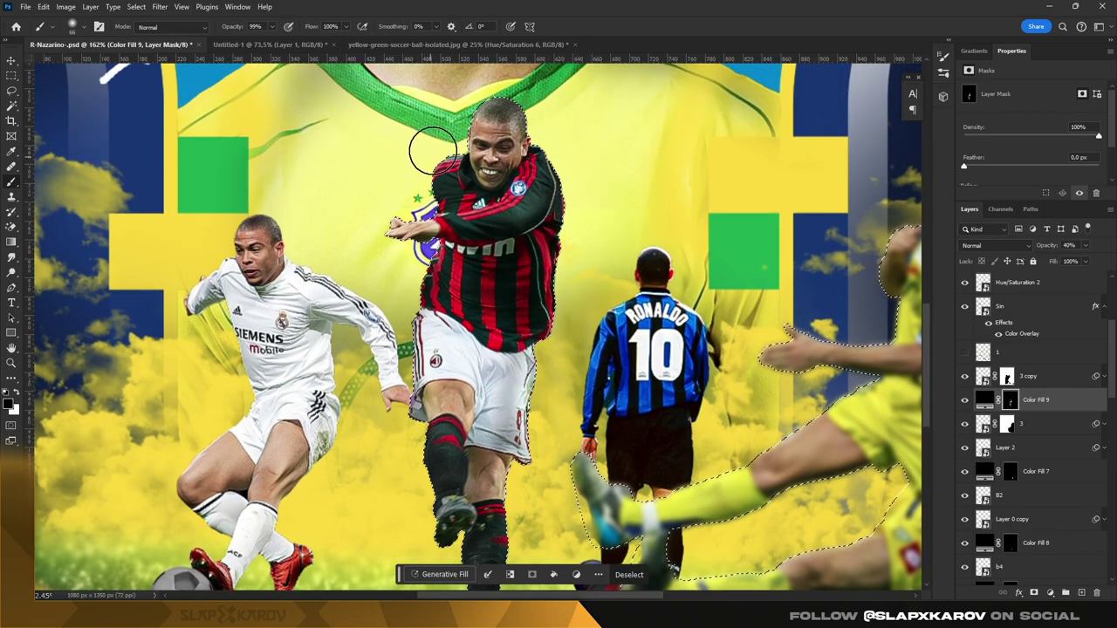
scroll(450, 229, "down", 2)
key("z")
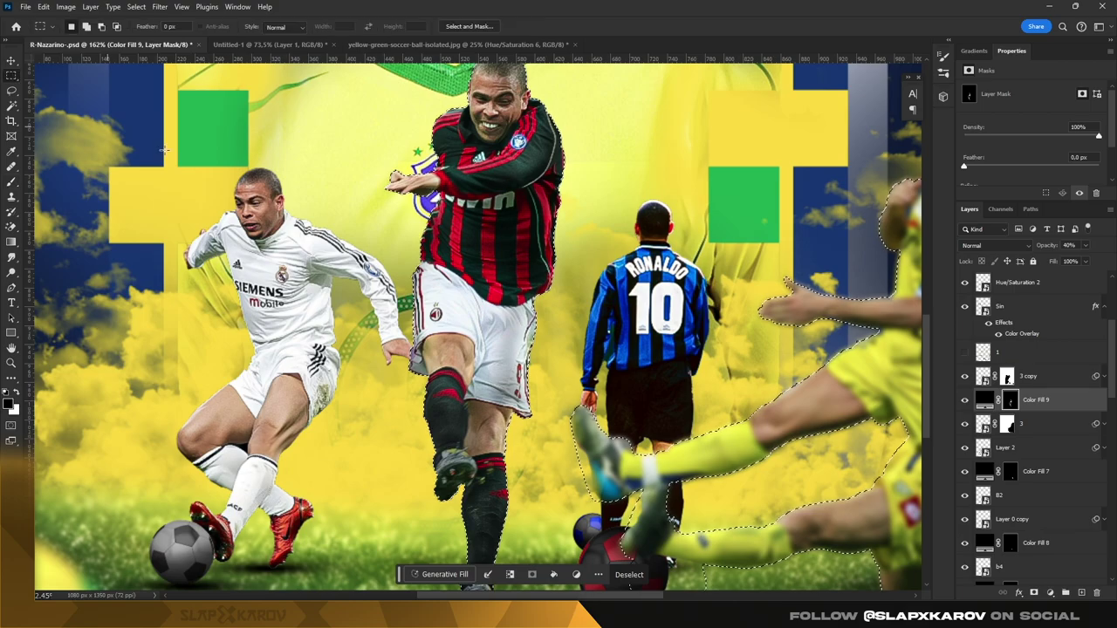
key("ctrl+d")
left_click_drag(510, 192, 393, 194)
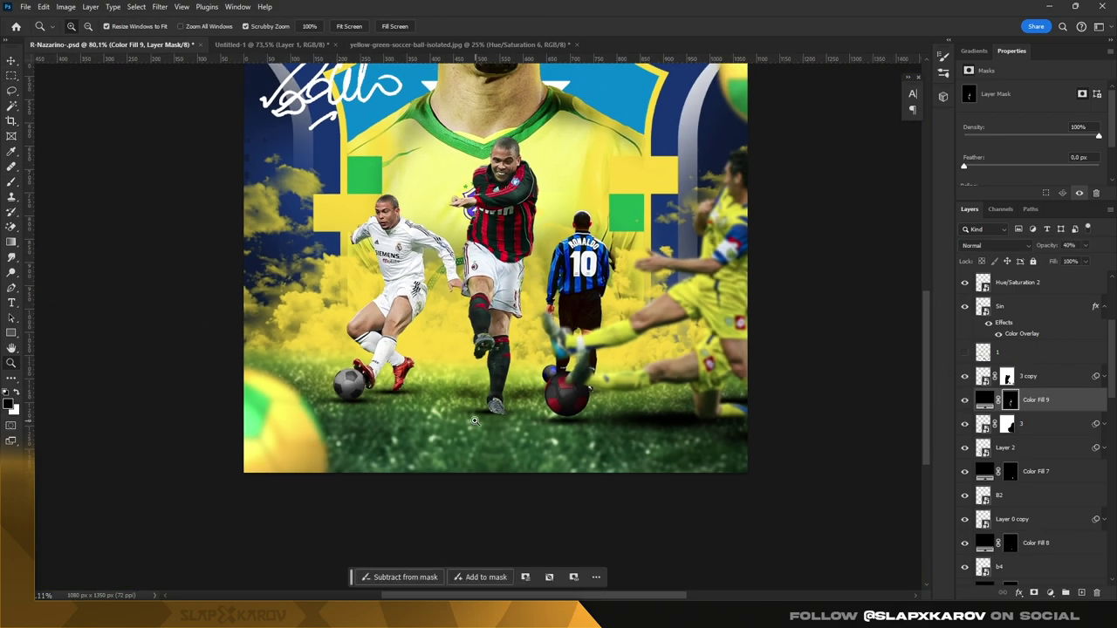
Step: Alt-drag player layer 3 above Color Fill 9 to create the copy '3 copy 2'
left_click_drag(493, 388, 550, 275)
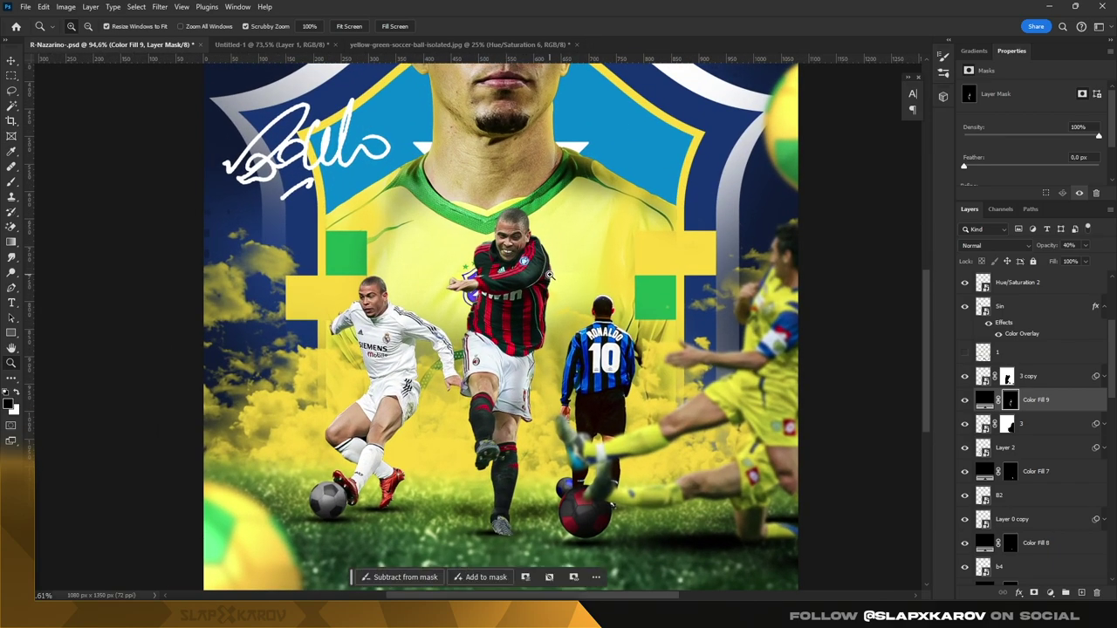
left_click(985, 425)
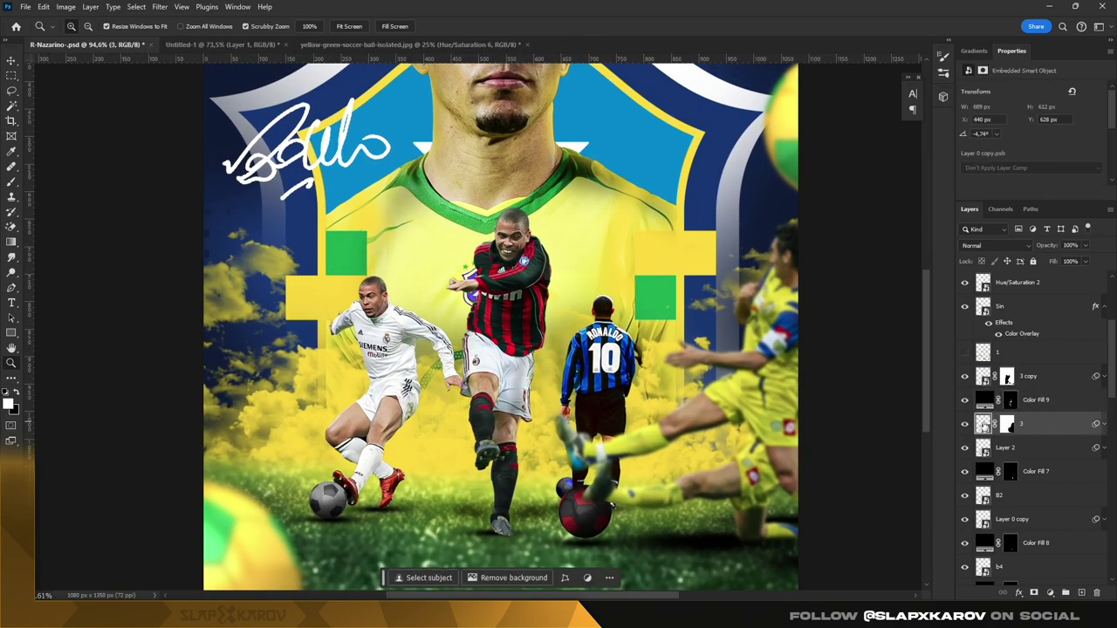
left_click_drag(1041, 424, 1055, 395)
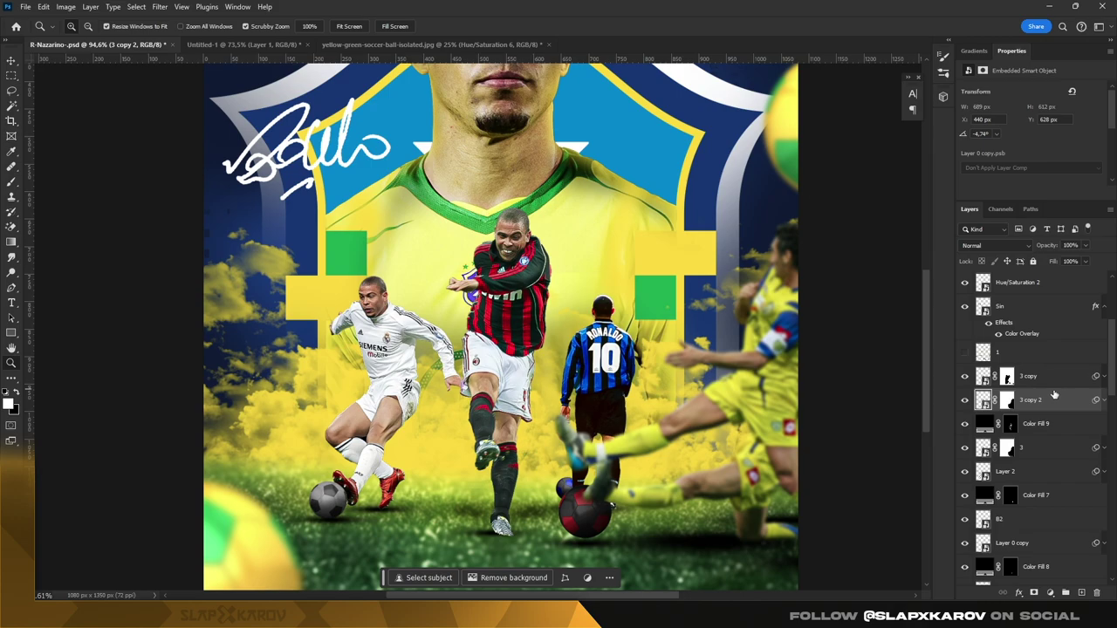
Step: Give 3 copy 2 a yellow Inner Glow with size 21 px and opacity 69%
double_click(1074, 401)
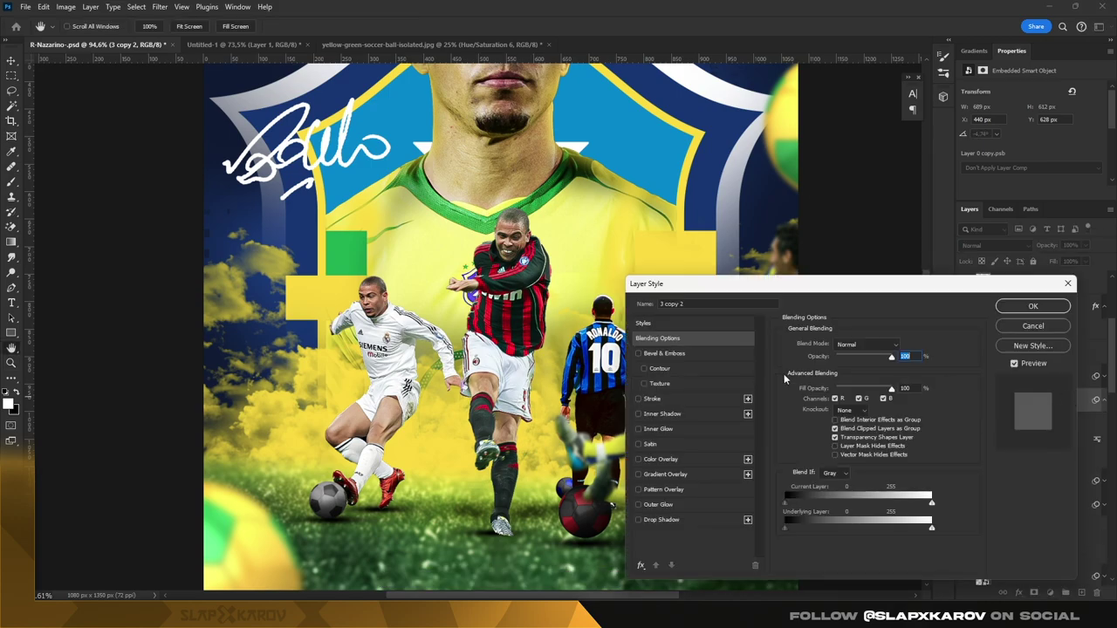
left_click(638, 429)
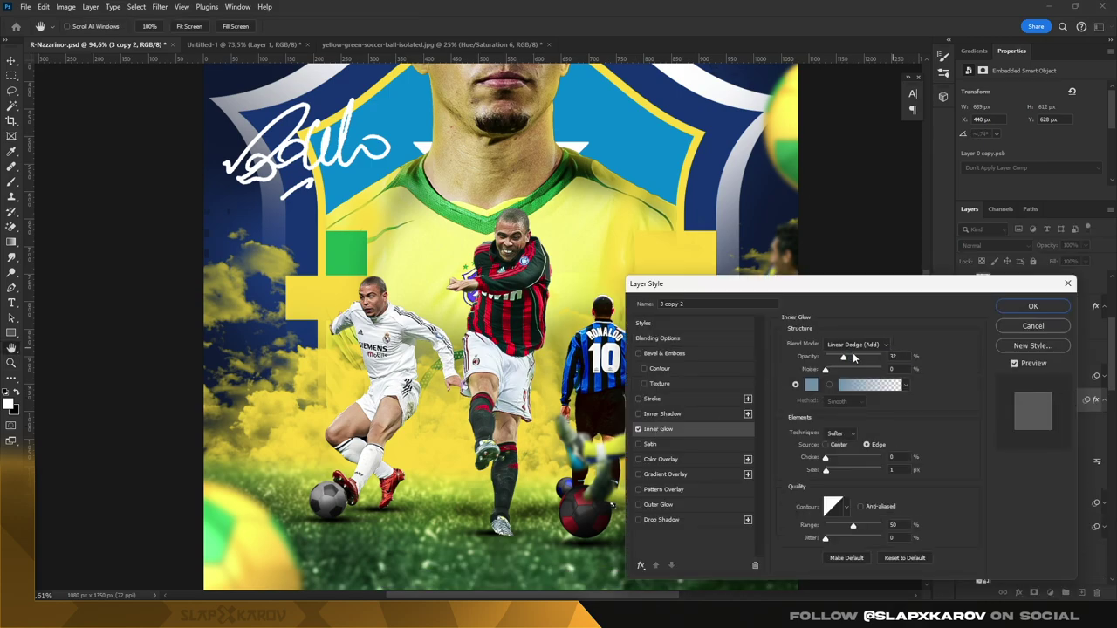
left_click(816, 385)
left_click(707, 245)
left_click(987, 279)
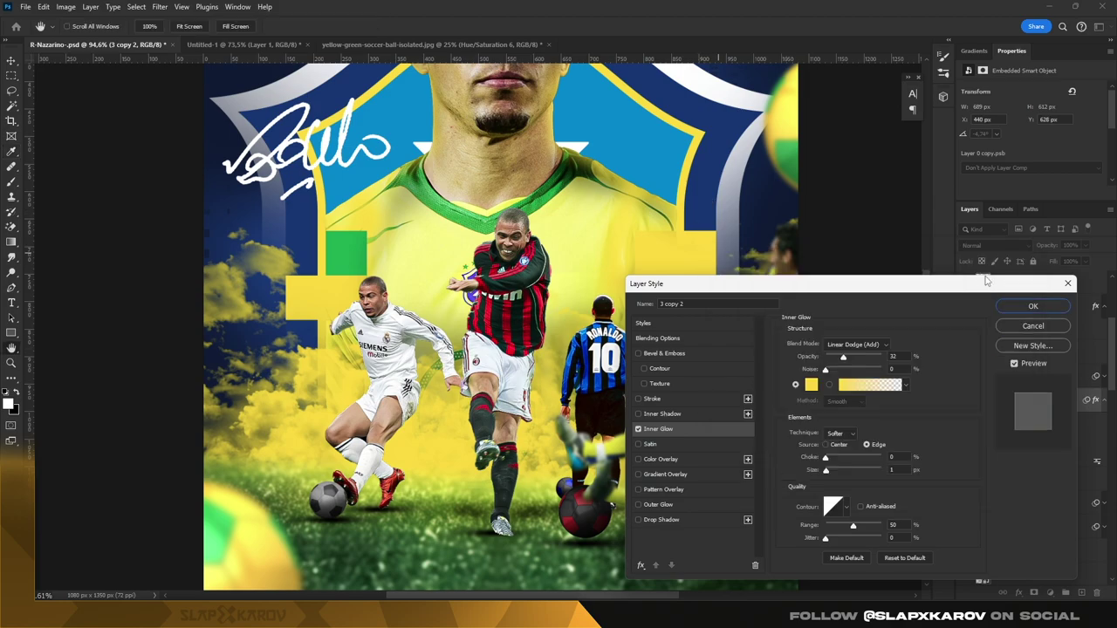
left_click_drag(843, 362, 893, 356)
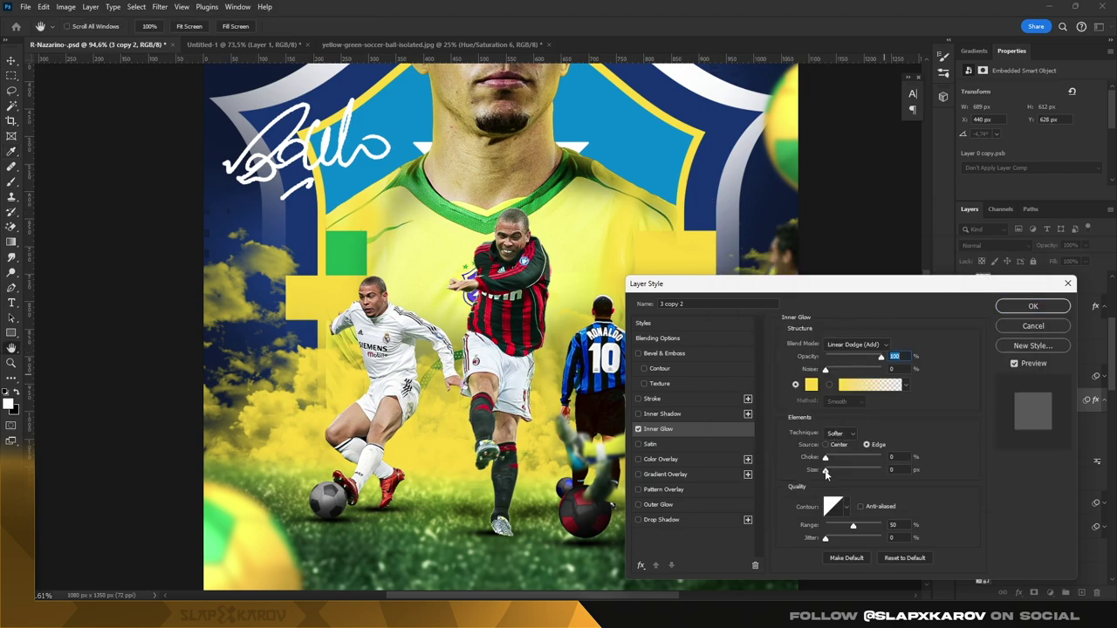
left_click_drag(826, 472, 832, 472)
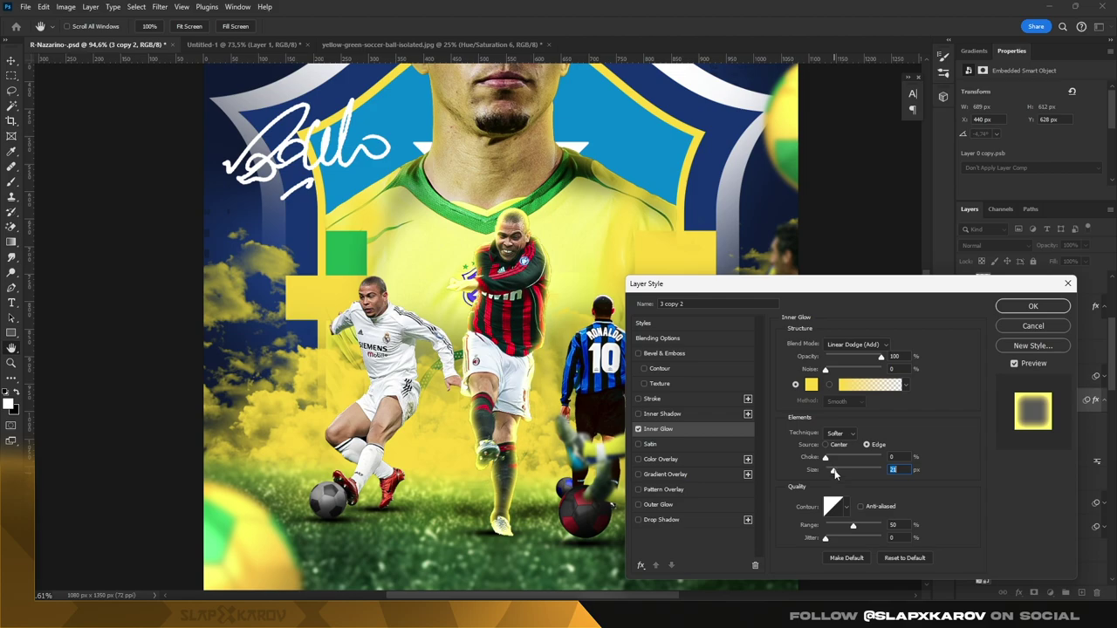
left_click(825, 459)
mouse_move(880, 358)
left_mouse_down()
mouse_move(827, 360)
mouse_move(884, 361)
left_mouse_up()
left_click(1034, 306)
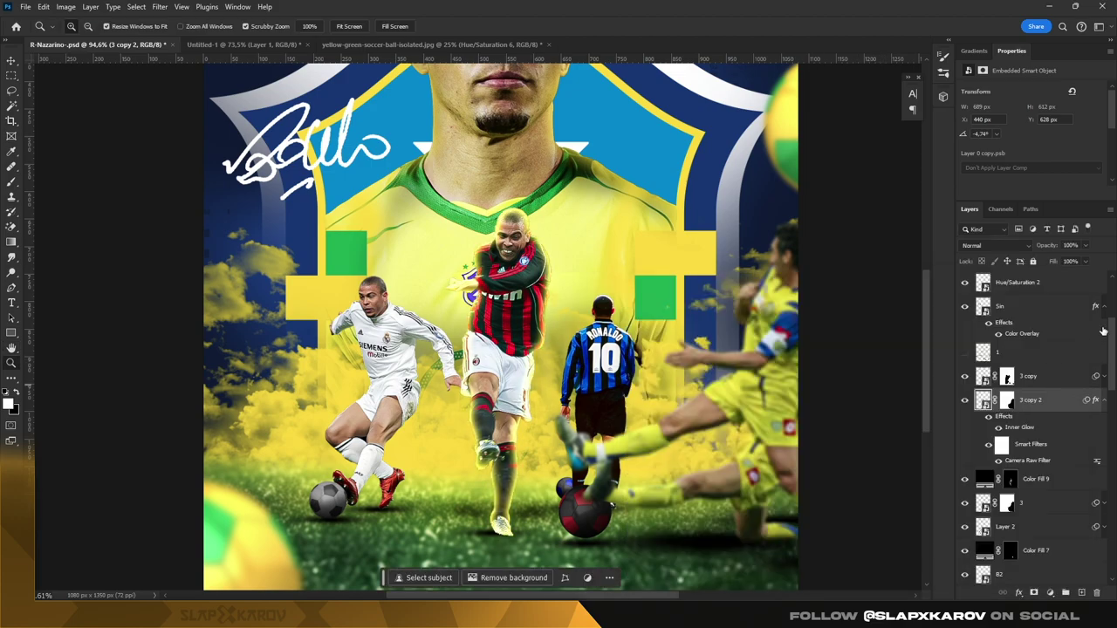
Step: Drop the layer's fill to 0% and convert it to a smart object
left_click_drag(1082, 278, 882, 280)
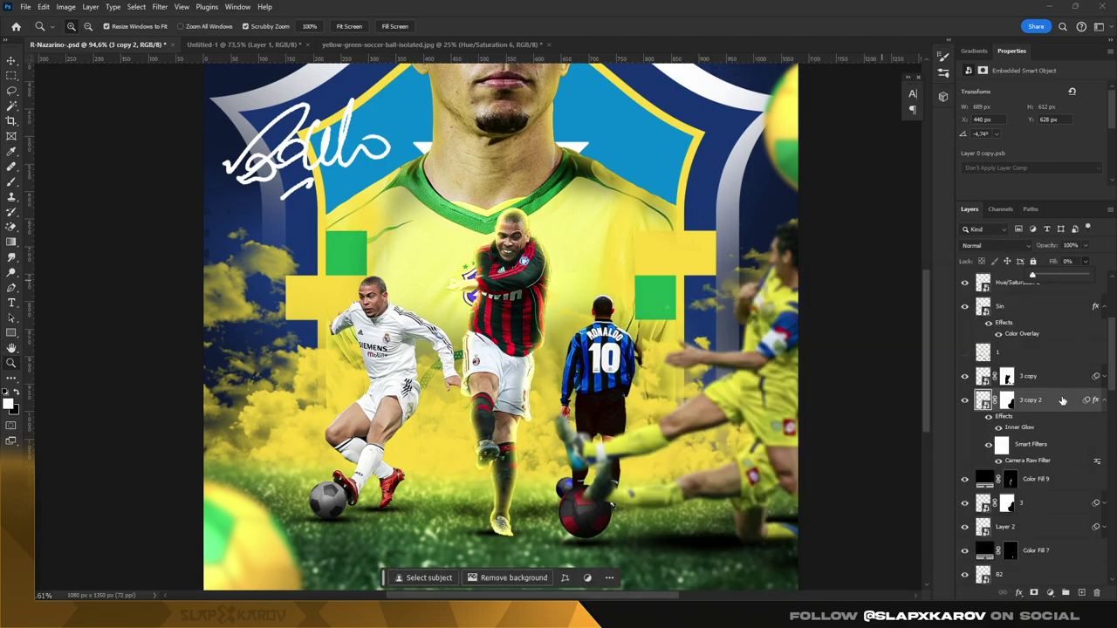
right_click(1062, 400)
left_click(1003, 379)
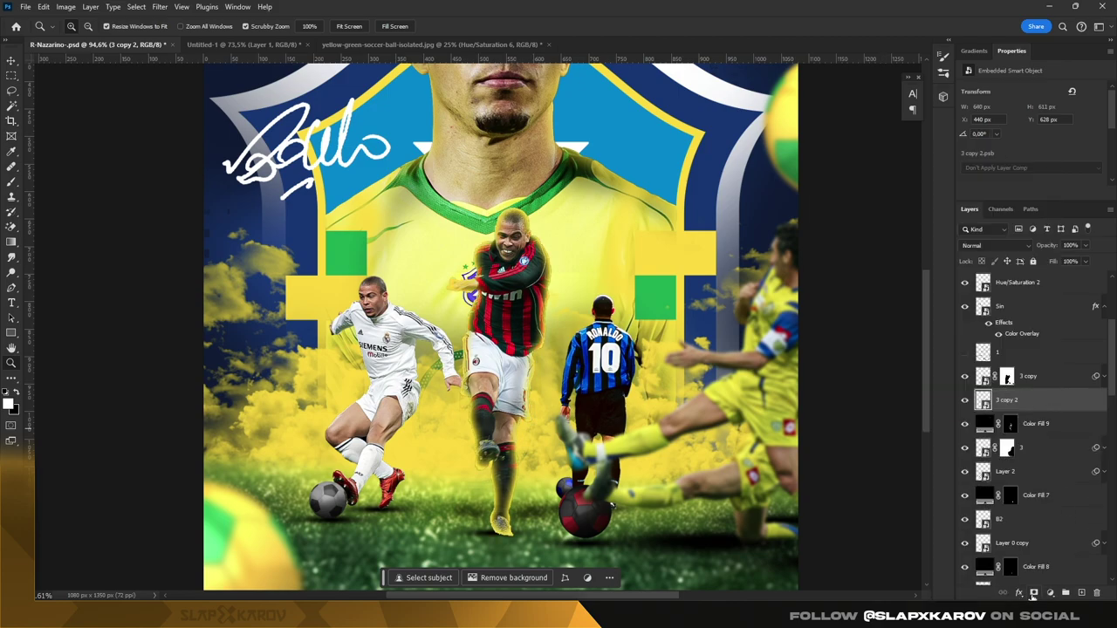
Step: Add a layer mask to 3 copy 2 and paint out the glow on the middle player's head and neck
left_click(1032, 593)
scroll(501, 280, "up", 5)
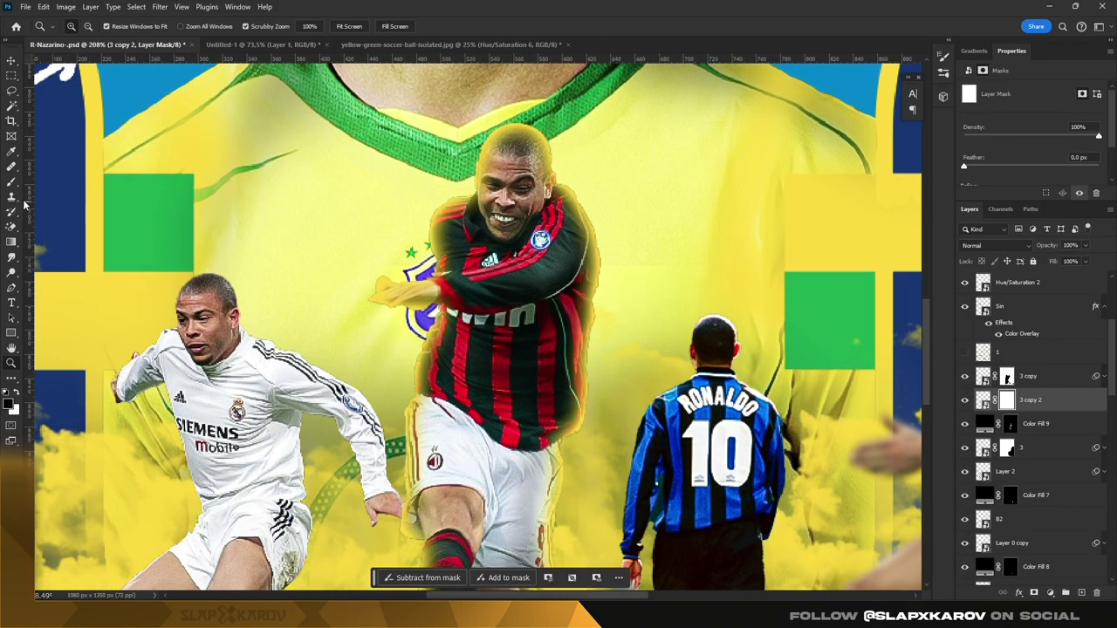
left_click(11, 181)
right_click(404, 270)
key("Escape")
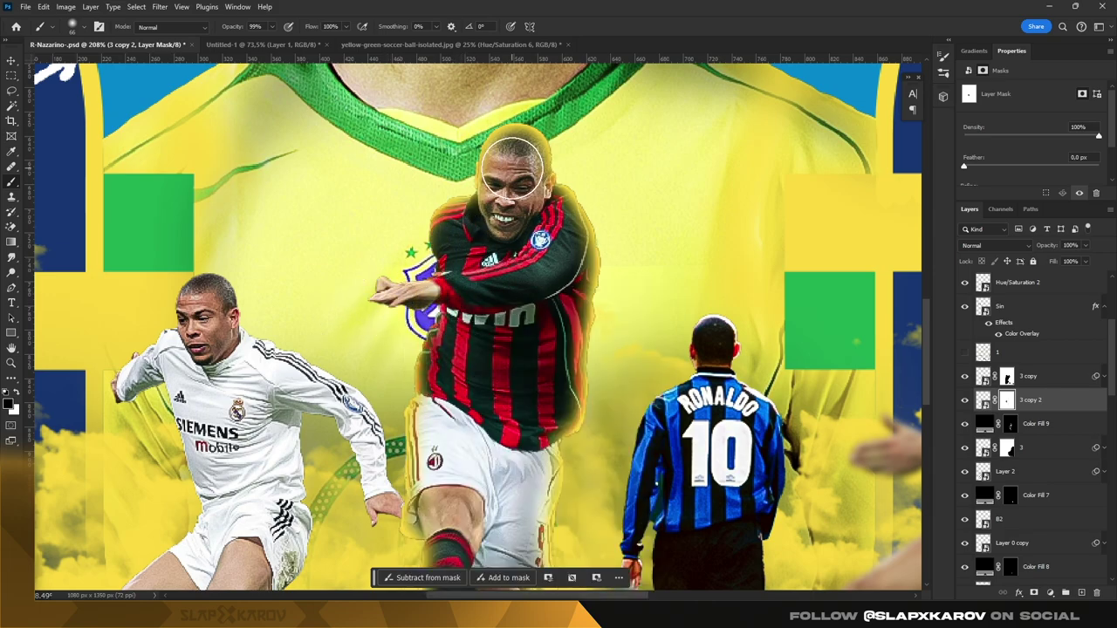
mouse_move(513, 165)
left_mouse_down()
mouse_move(544, 222)
mouse_move(554, 292)
left_mouse_up()
Step: Mask the yellow glow off the middle player's lower leg and boot
scroll(541, 323, "down", 5)
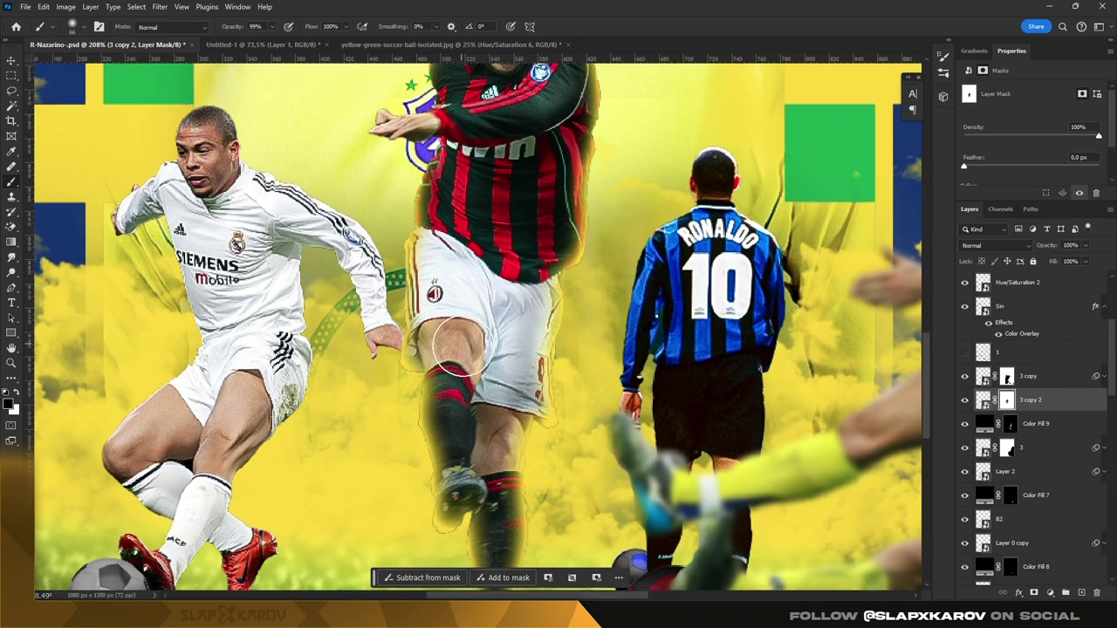
scroll(454, 349, "down", 2)
scroll(467, 365, "down", 2)
scroll(523, 393, "down", 2)
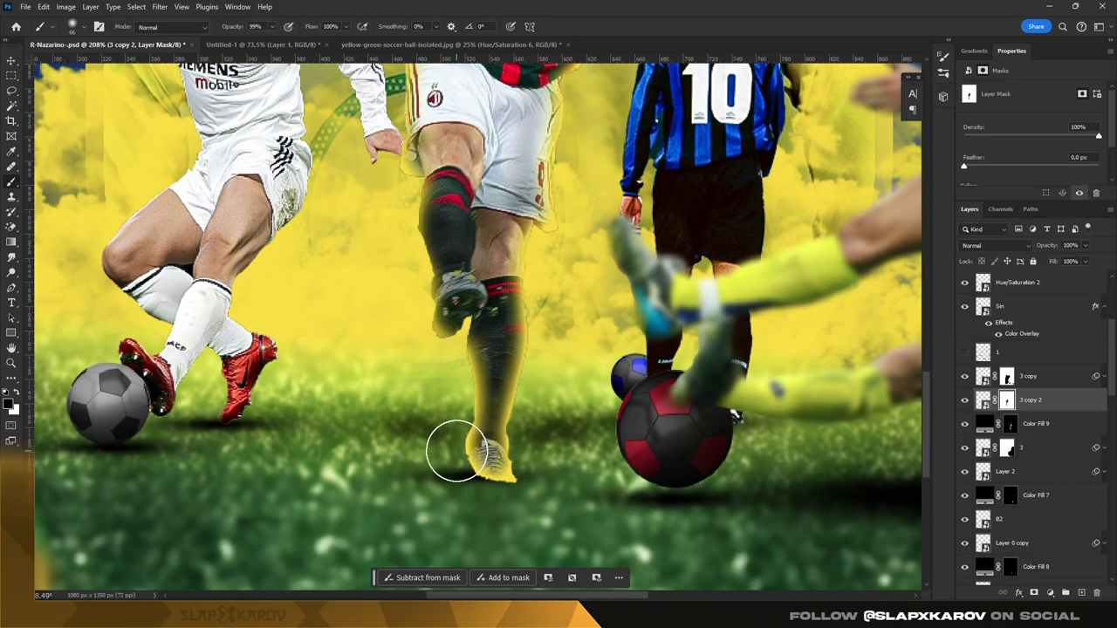
mouse_move(455, 451)
left_mouse_down()
mouse_move(476, 466)
mouse_move(551, 399)
mouse_move(446, 448)
mouse_move(399, 331)
mouse_move(399, 234)
left_mouse_up()
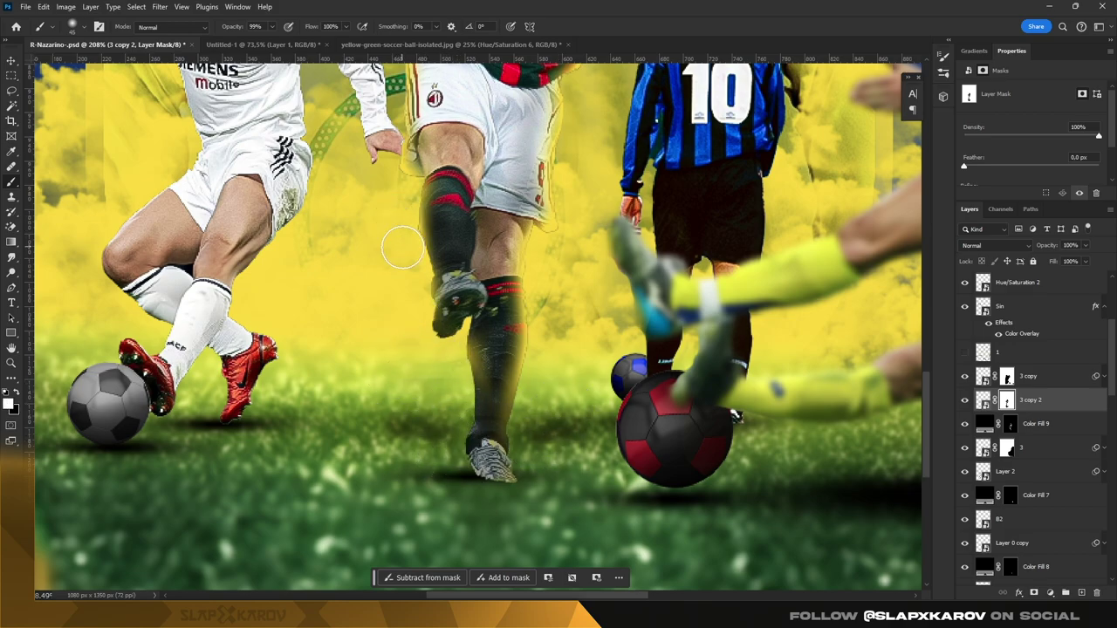
scroll(442, 271, "up", 2)
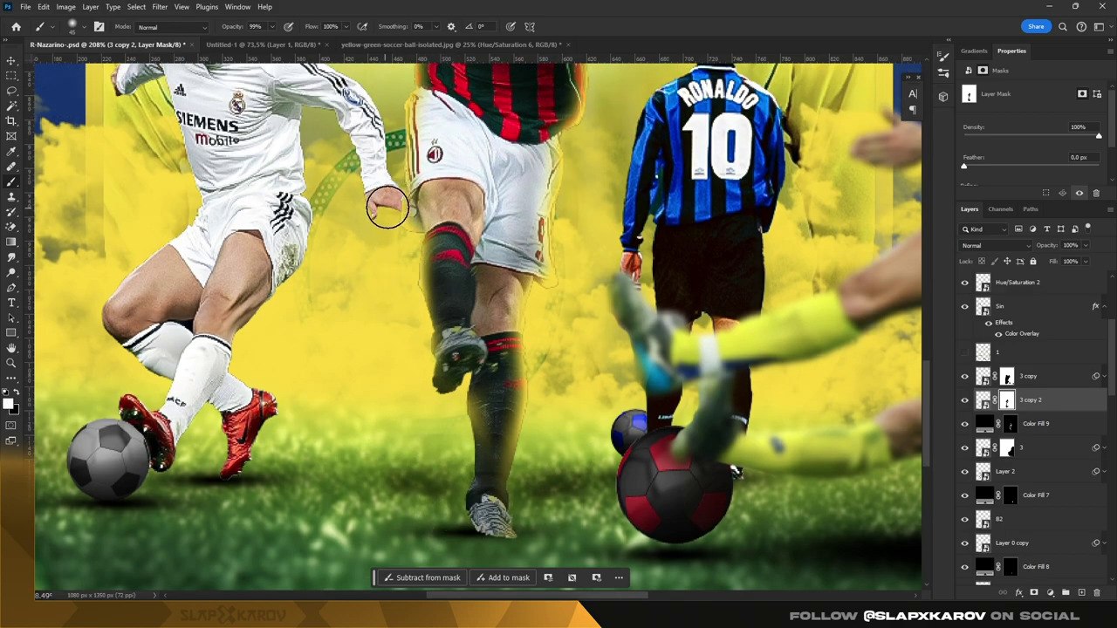
scroll(387, 207, "up", 2)
scroll(534, 388, "down", 2)
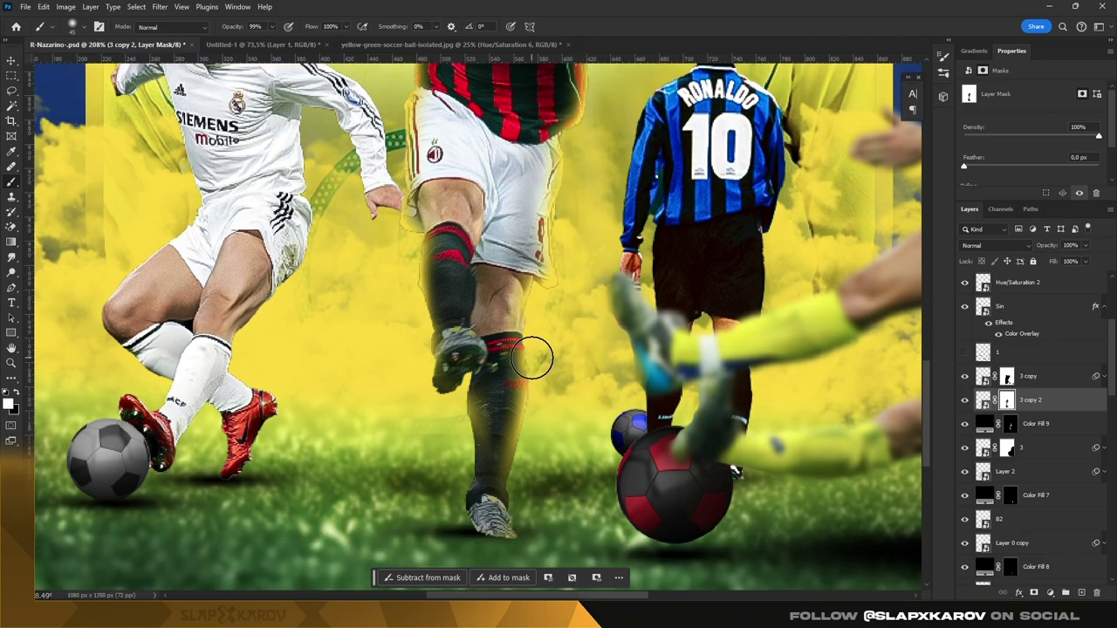
scroll(530, 410, "down", 2)
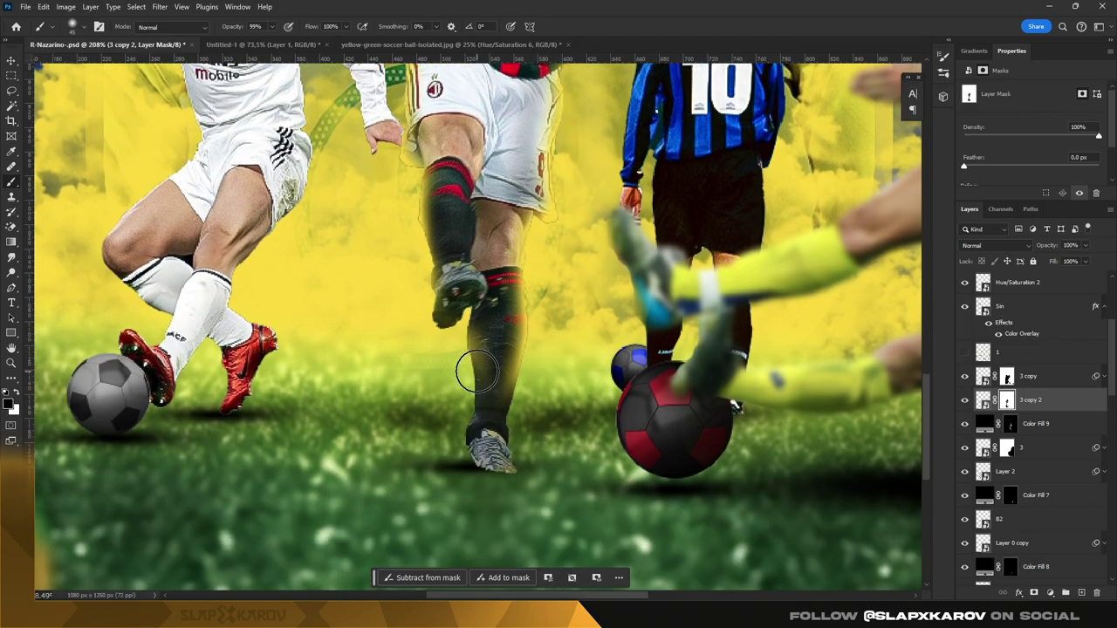
mouse_move(476, 373)
left_mouse_down()
mouse_move(449, 384)
mouse_move(431, 336)
left_mouse_up()
key("x")
key("x")
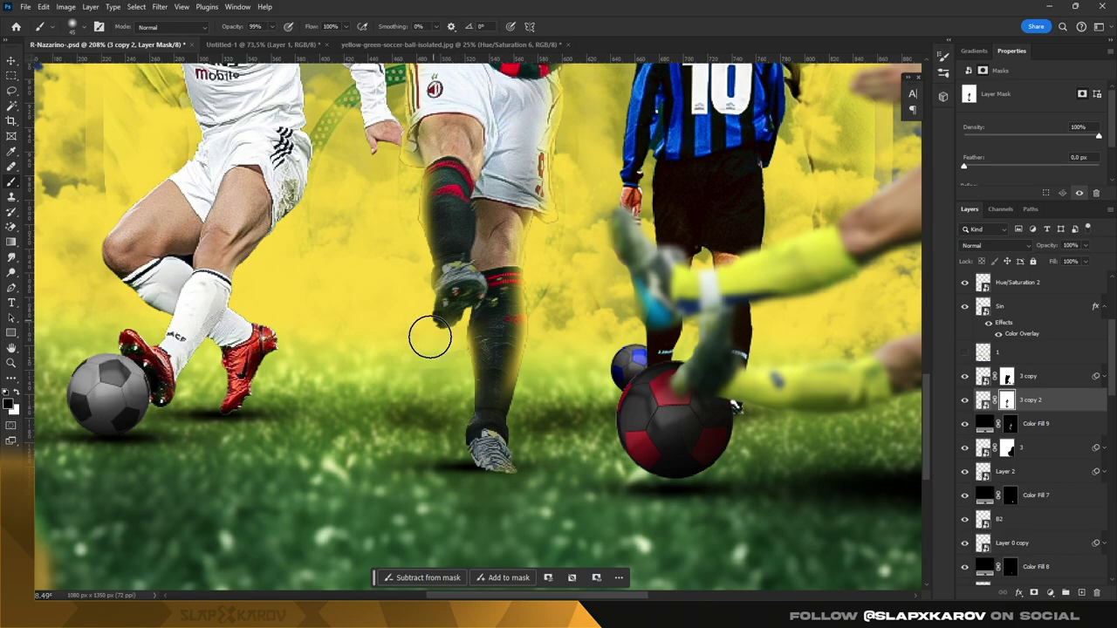
Step: Resize the brush, mask the glow along his jersey edge, and zoom out to the whole poster
scroll(430, 336, "down", 1)
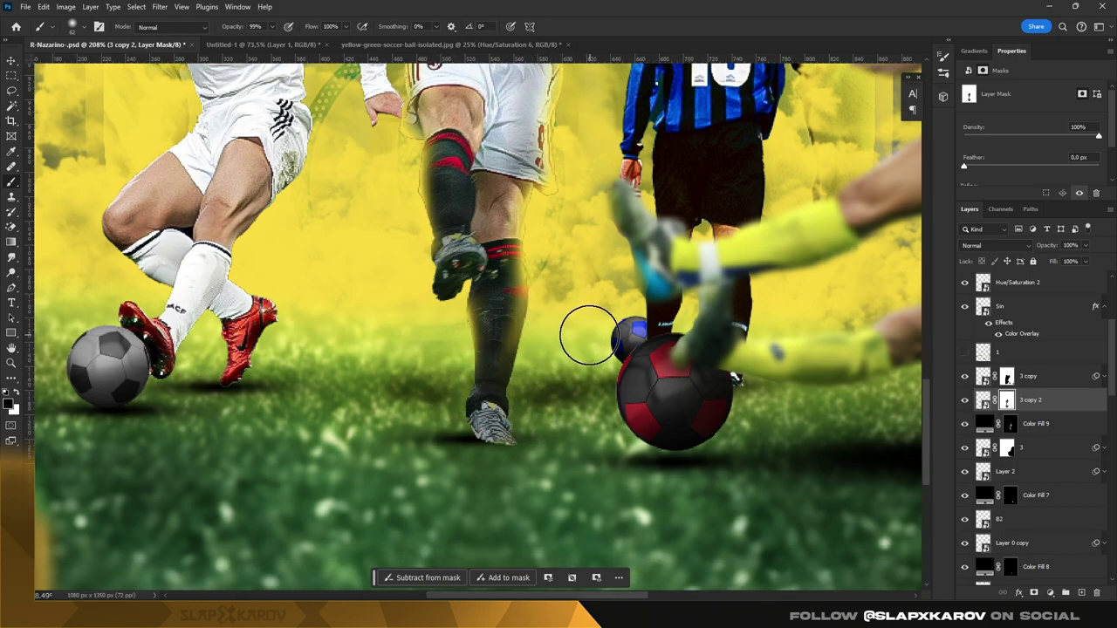
scroll(585, 329, "up", 2)
scroll(588, 324, "up", 3)
scroll(573, 245, "up", 3)
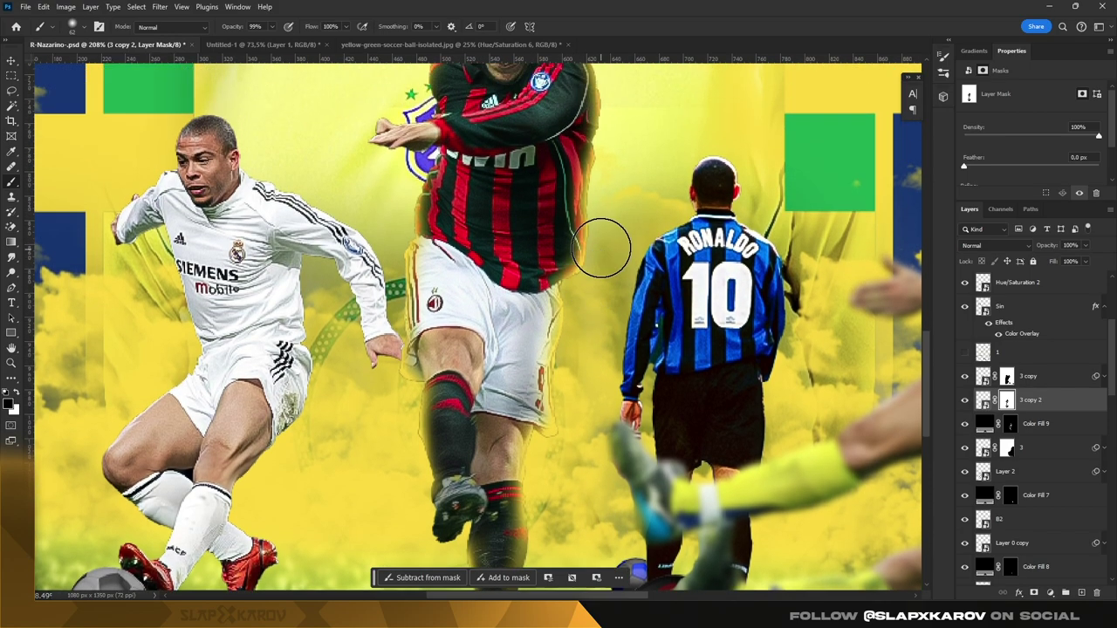
scroll(601, 241, "up", 2)
scroll(634, 252, "up", 2)
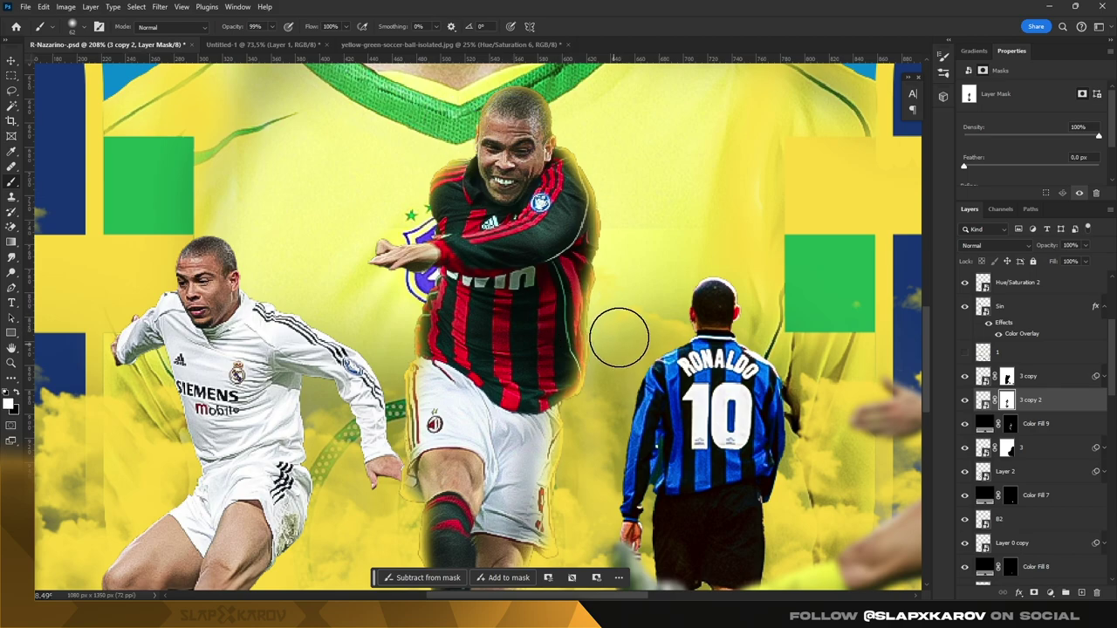
scroll(616, 345, "down", 2)
scroll(602, 365, "down", 2)
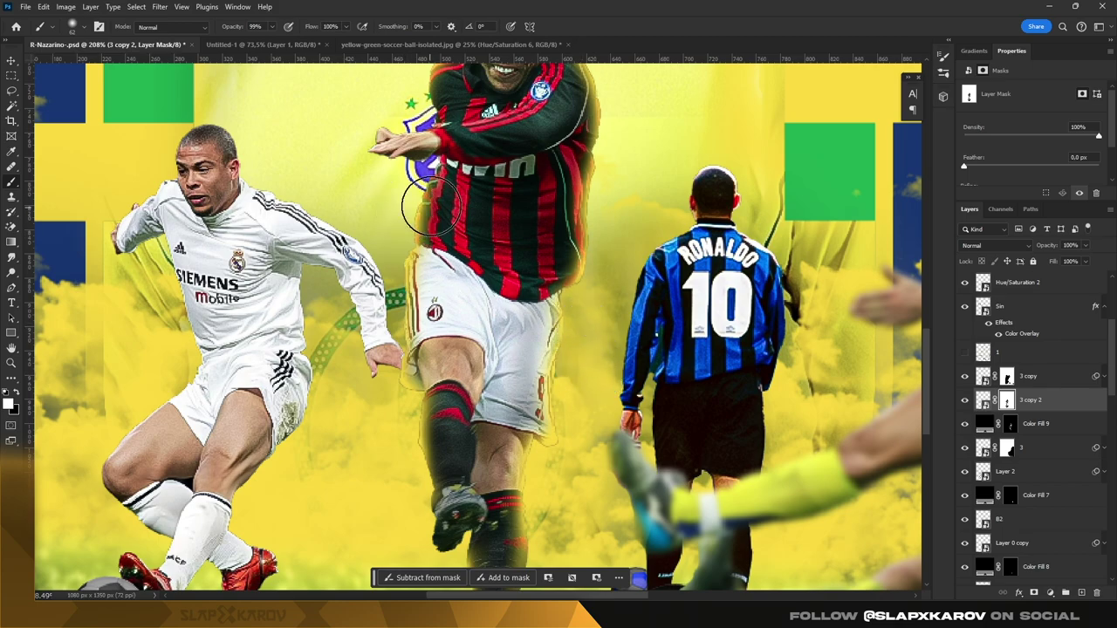
right_click(394, 158, "alt")
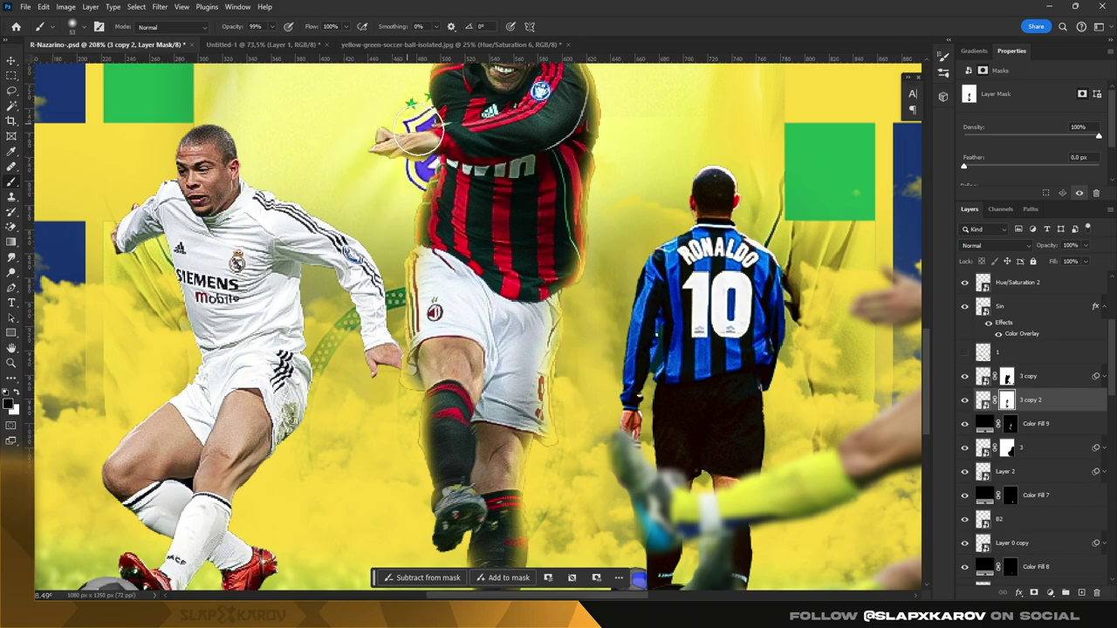
left_click_drag(410, 216, 461, 242)
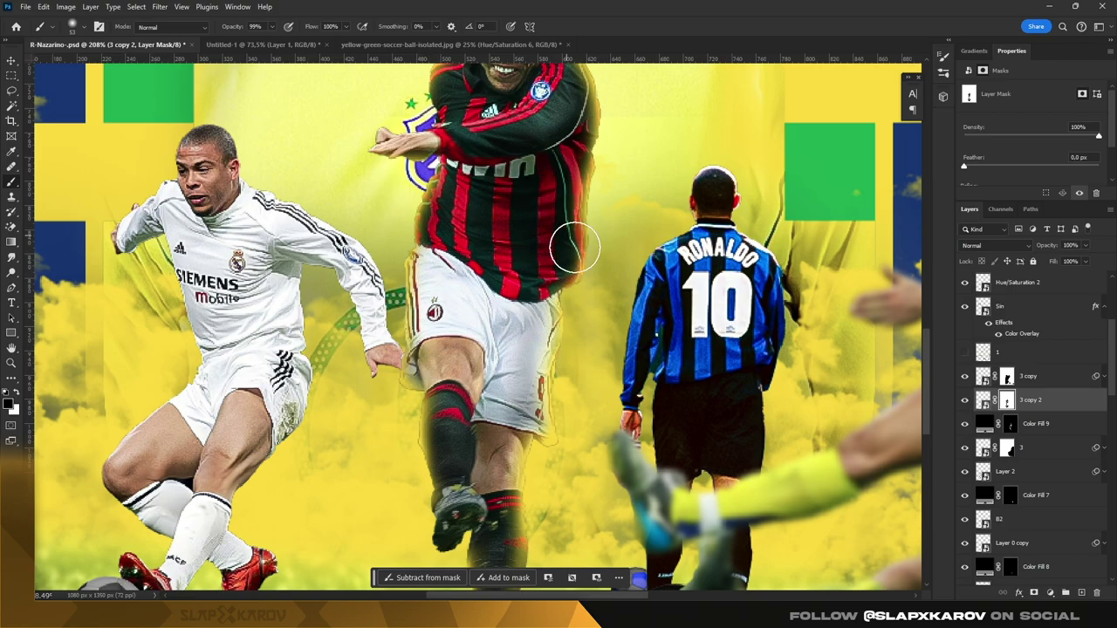
key("z")
mouse_move(576, 241)
left_mouse_down()
mouse_move(524, 240)
mouse_move(606, 225)
mouse_move(559, 349)
mouse_move(623, 356)
left_mouse_up()
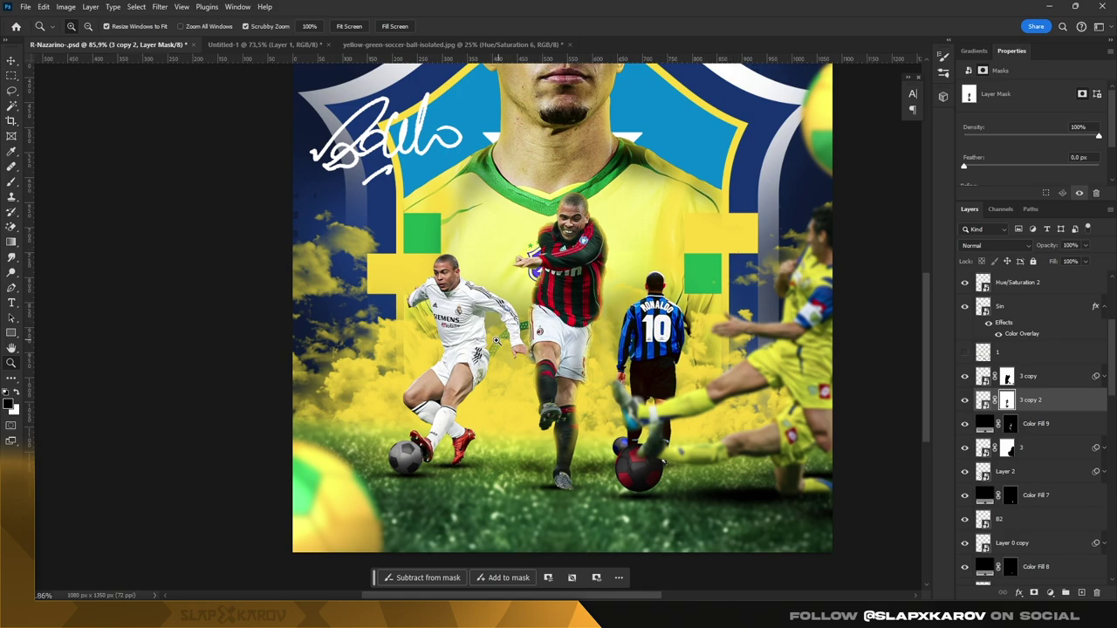
Step: Add a black Solid Color fill layer above Layer 2 at 40% opacity
key("v")
left_click(1003, 471)
left_click(1050, 592)
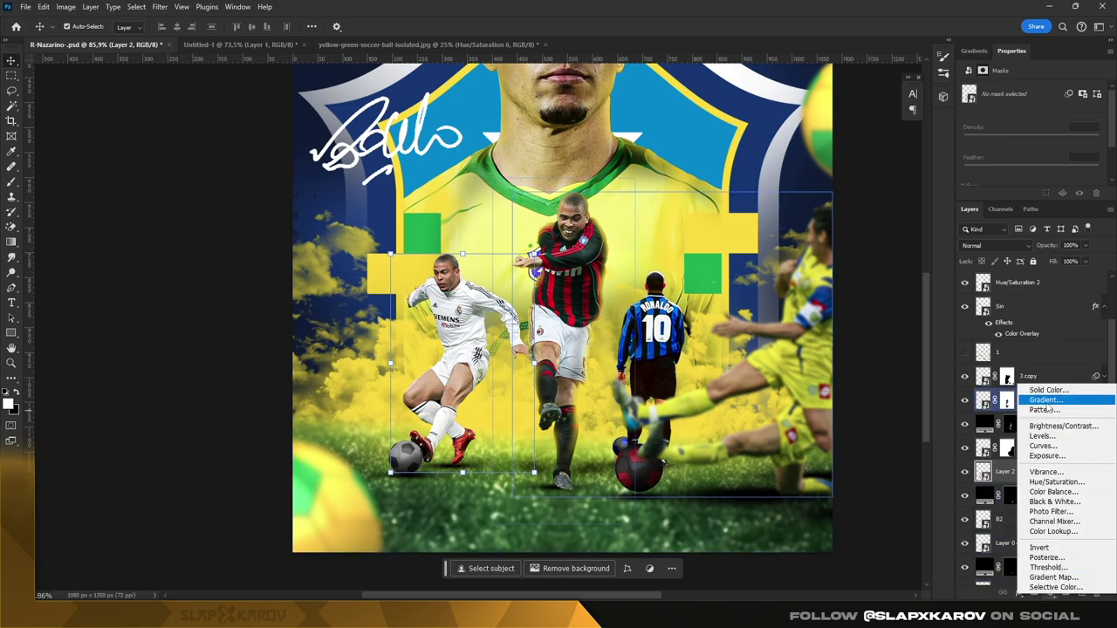
left_click(1048, 390)
left_click_drag(786, 366, 733, 434)
left_click(922, 277)
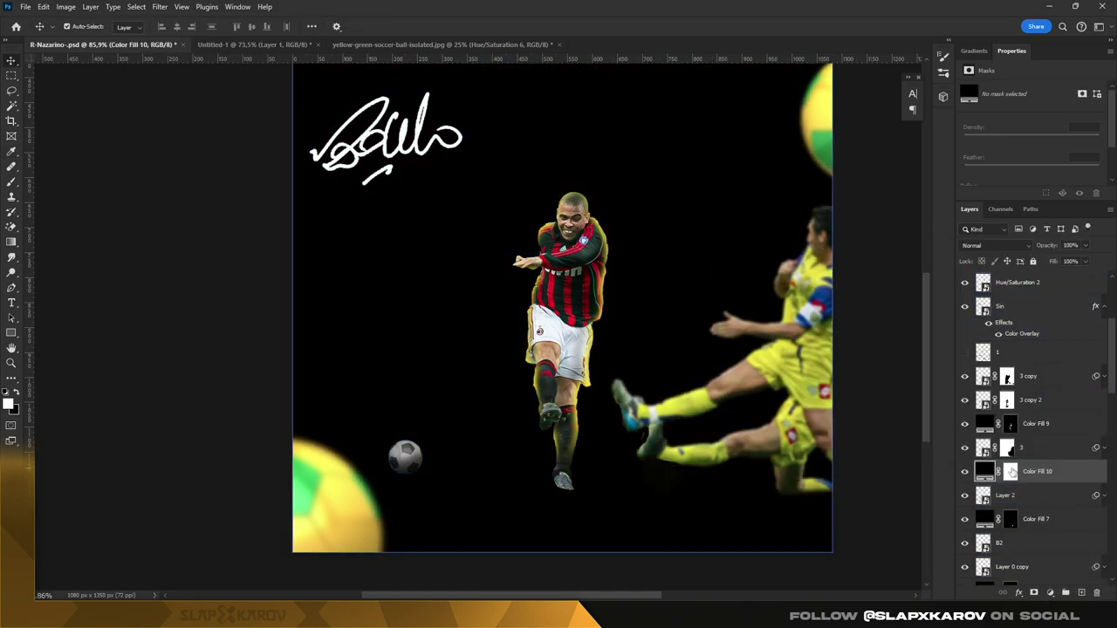
left_click(1011, 471)
left_click(1014, 306)
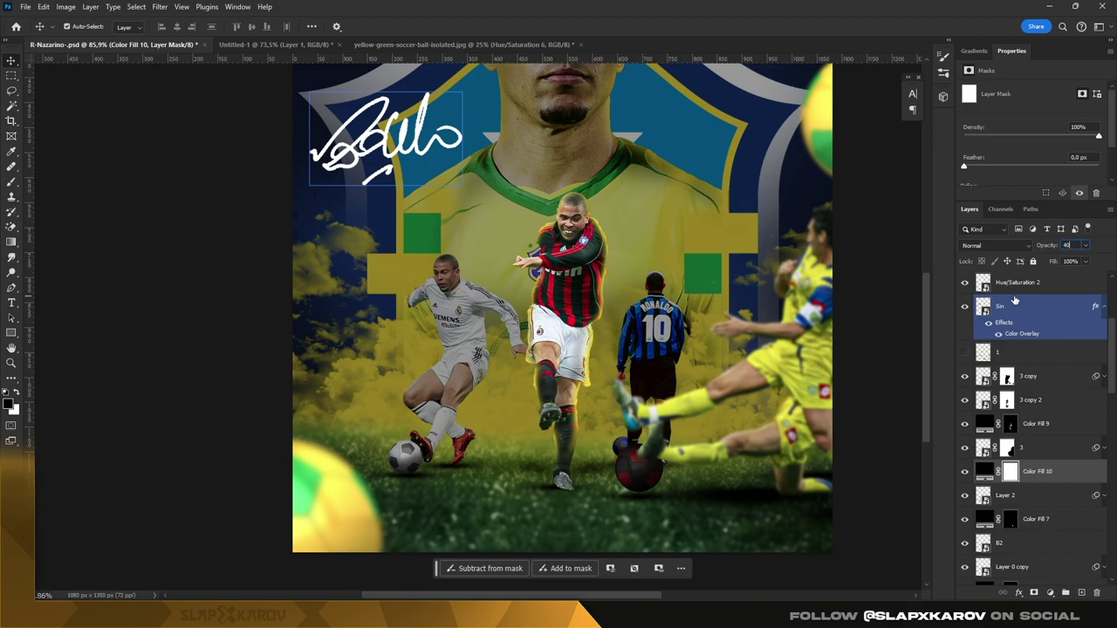
Step: Invert the fill's mask to hide it and load Layer 2's player outline as a selection
left_click(1011, 471)
key("ctrl+i")
left_click(1003, 495)
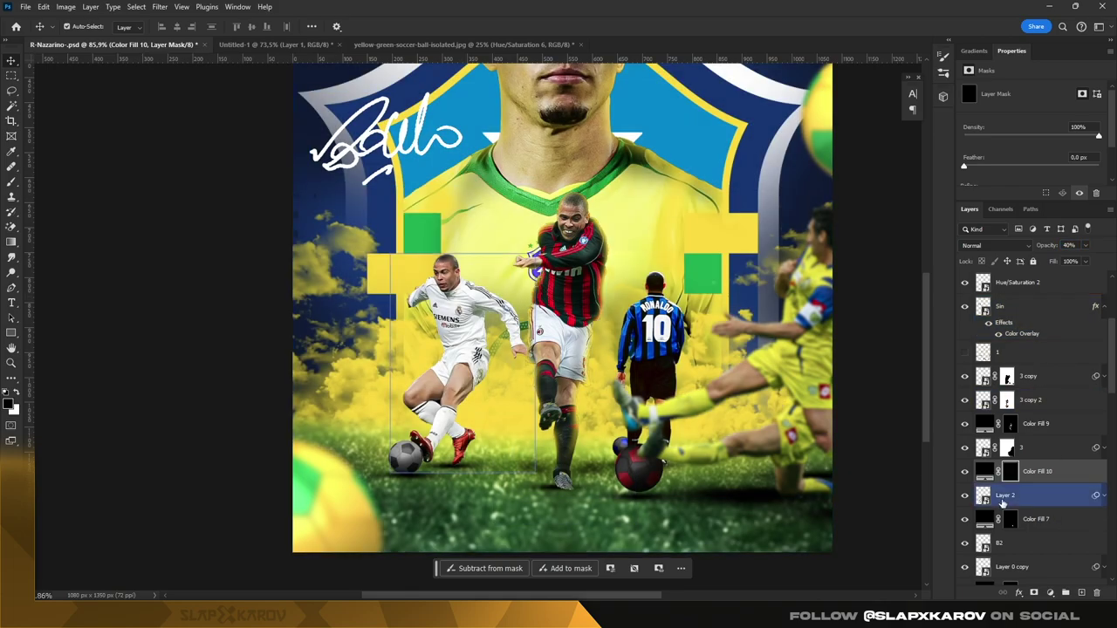
left_click(1011, 472)
Step: Zoom in on the white-kit player and paint the mask over the haze on his left
key("z")
left_click_drag(489, 323, 523, 322)
right_click(505, 314)
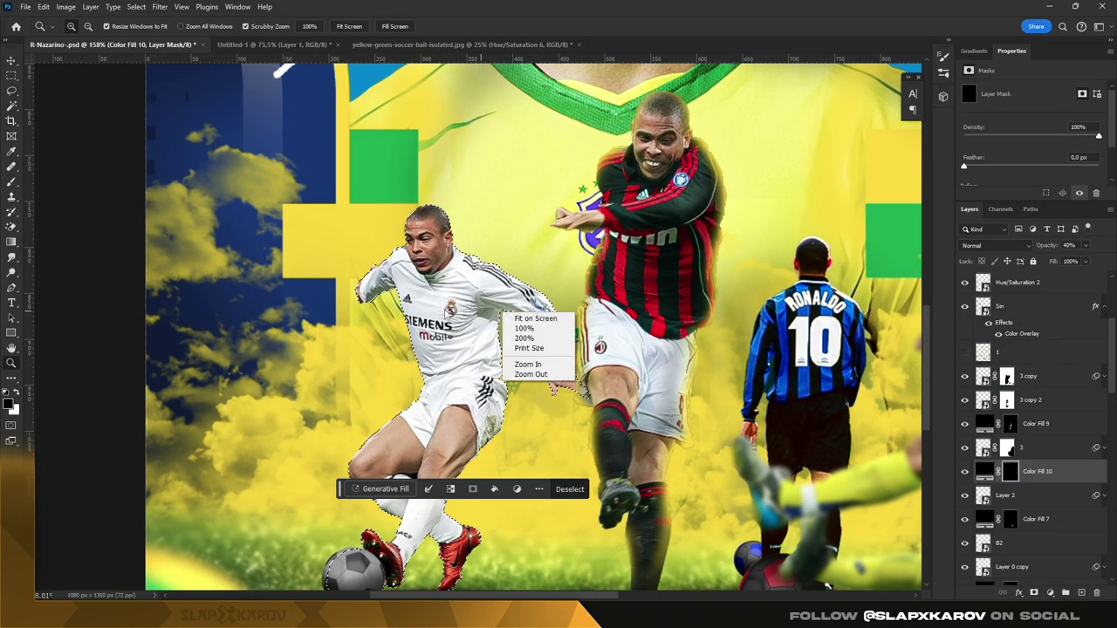
key("Escape")
scroll(524, 323, "up", 1)
key("b")
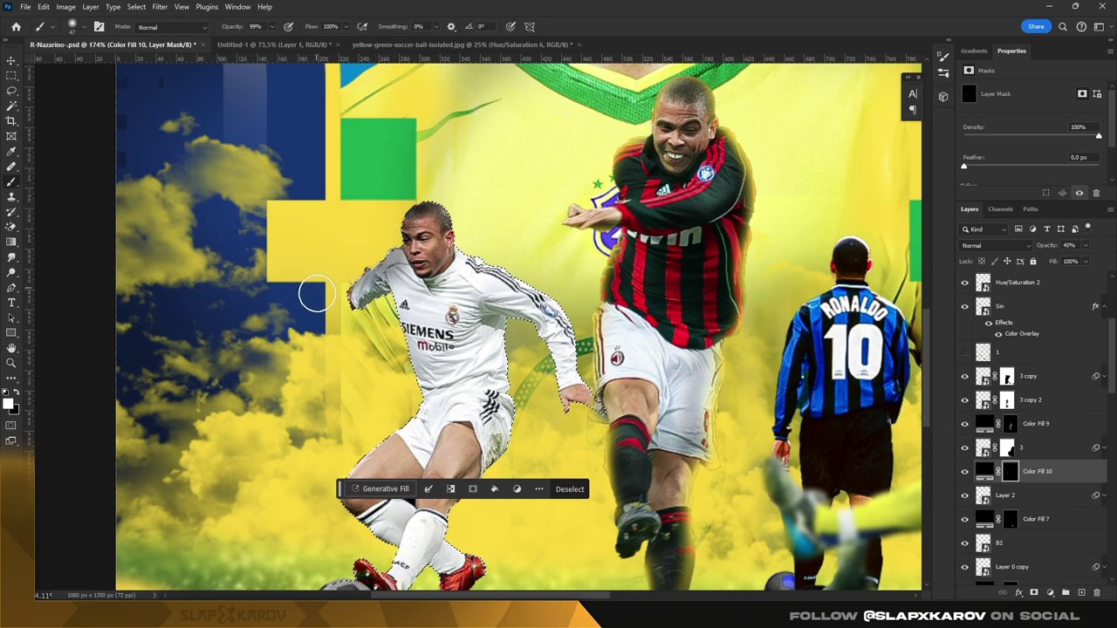
scroll(384, 284, "down", 1)
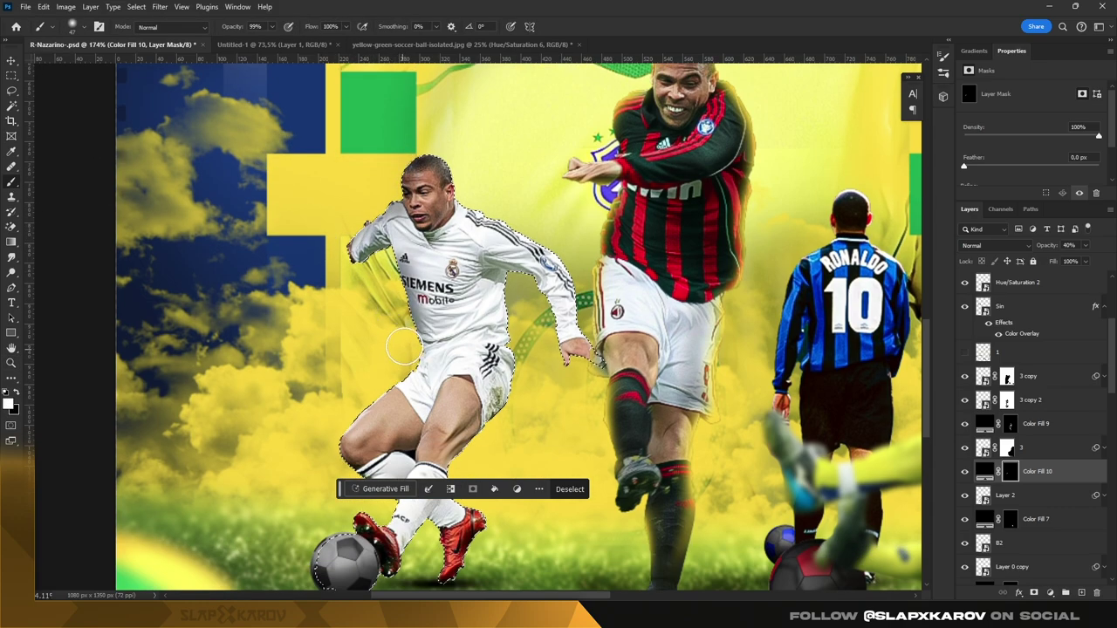
left_click_drag(404, 347, 308, 430)
Step: Paint white on the mask around the player's shorts and arm gap
scroll(370, 346, "down", 2)
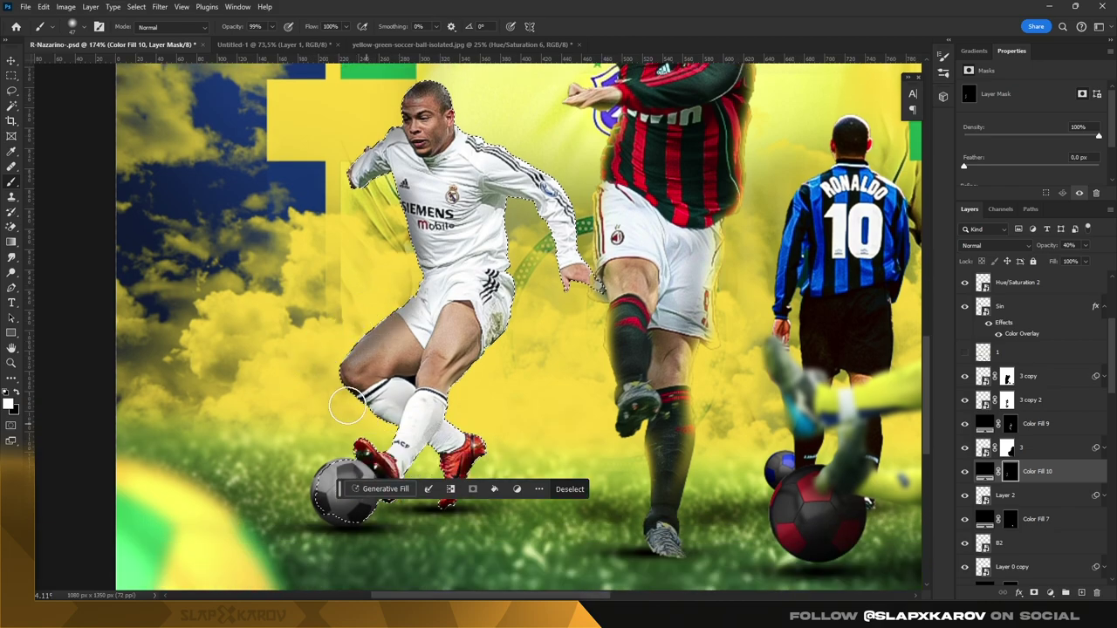
scroll(392, 411, "down", 1)
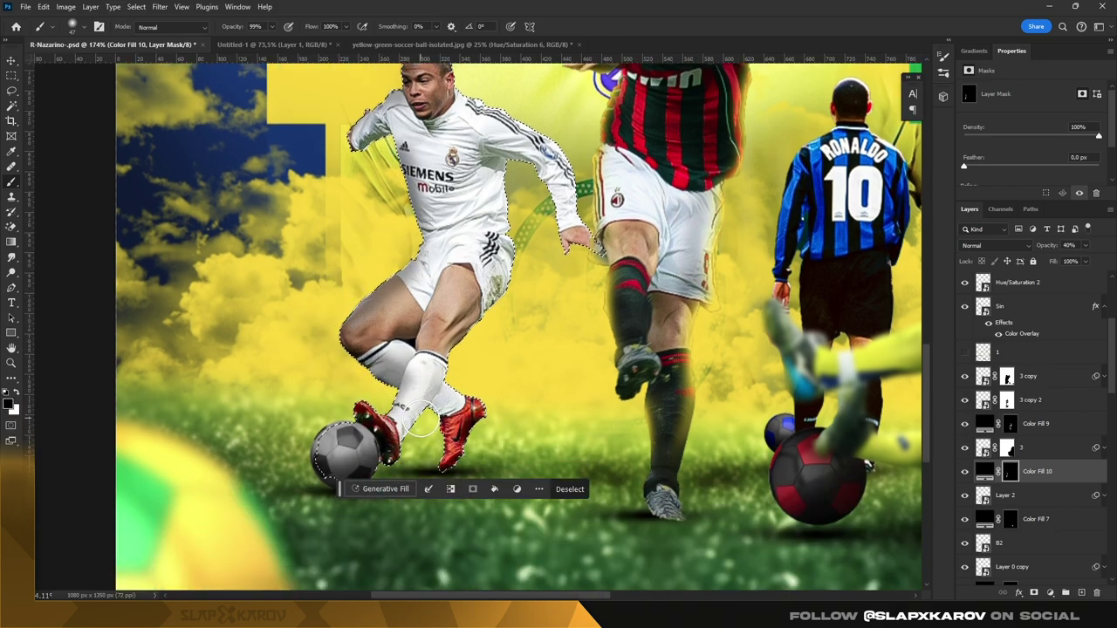
key("x")
scroll(361, 411, "down", 1)
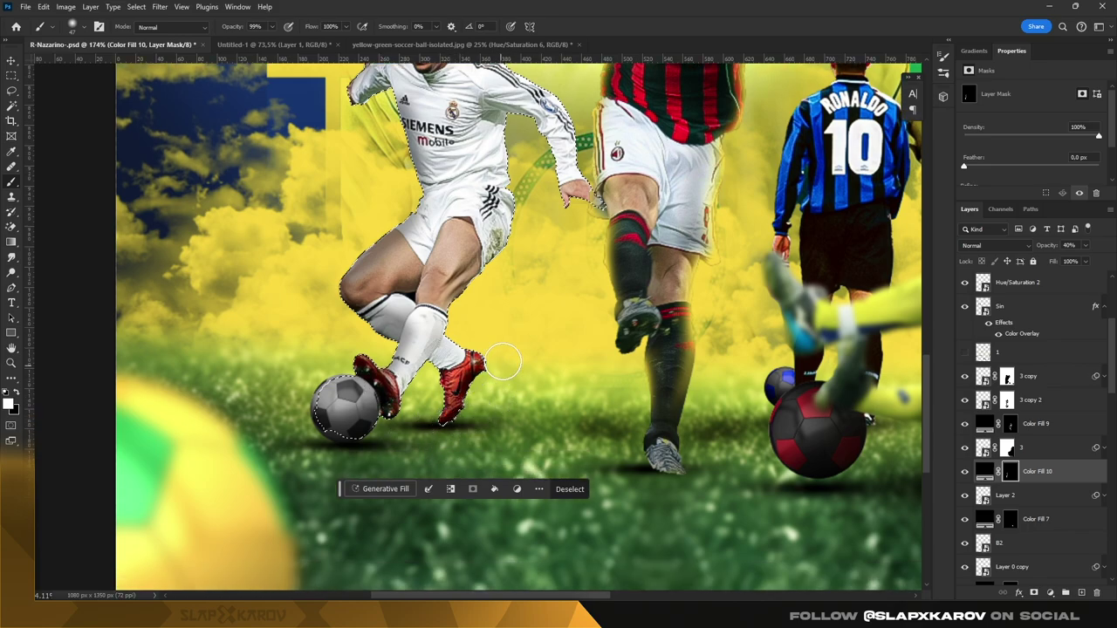
scroll(485, 279, "up", 1)
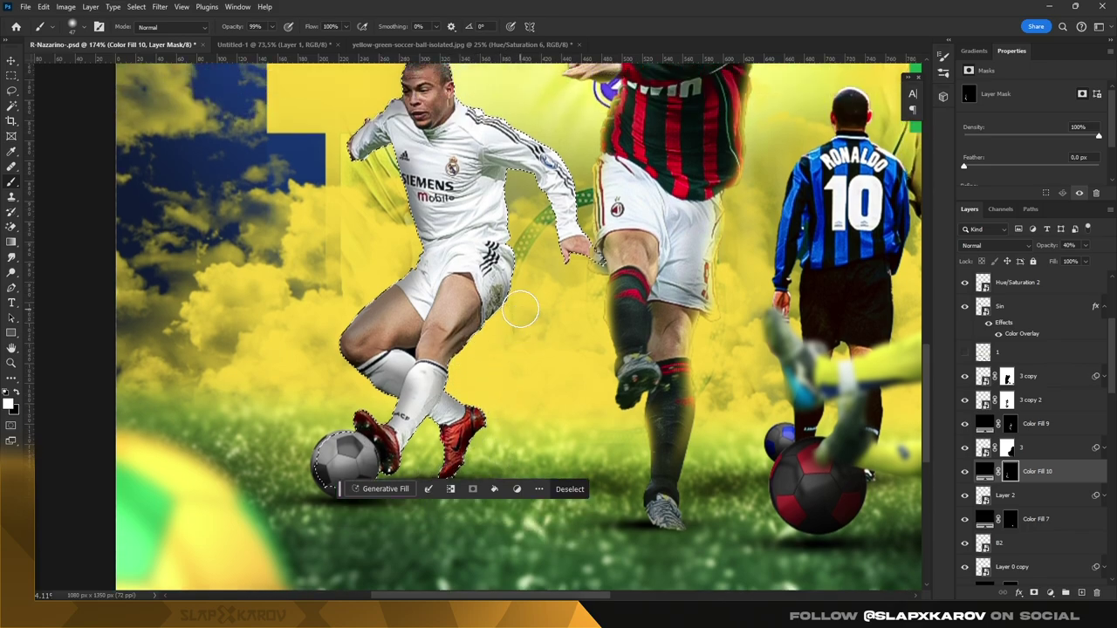
scroll(493, 292, "up", 1)
mouse_move(487, 307)
left_mouse_down()
mouse_move(518, 249)
mouse_move(506, 225)
mouse_move(548, 294)
left_mouse_up()
scroll(559, 316, "up", 1)
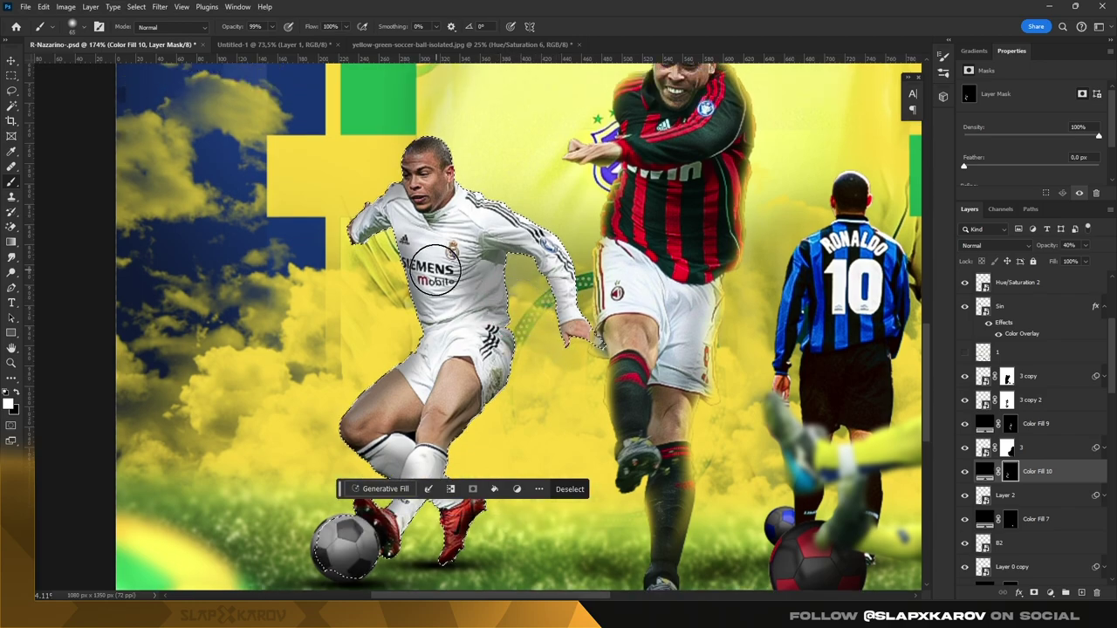
scroll(423, 218, "up", 1)
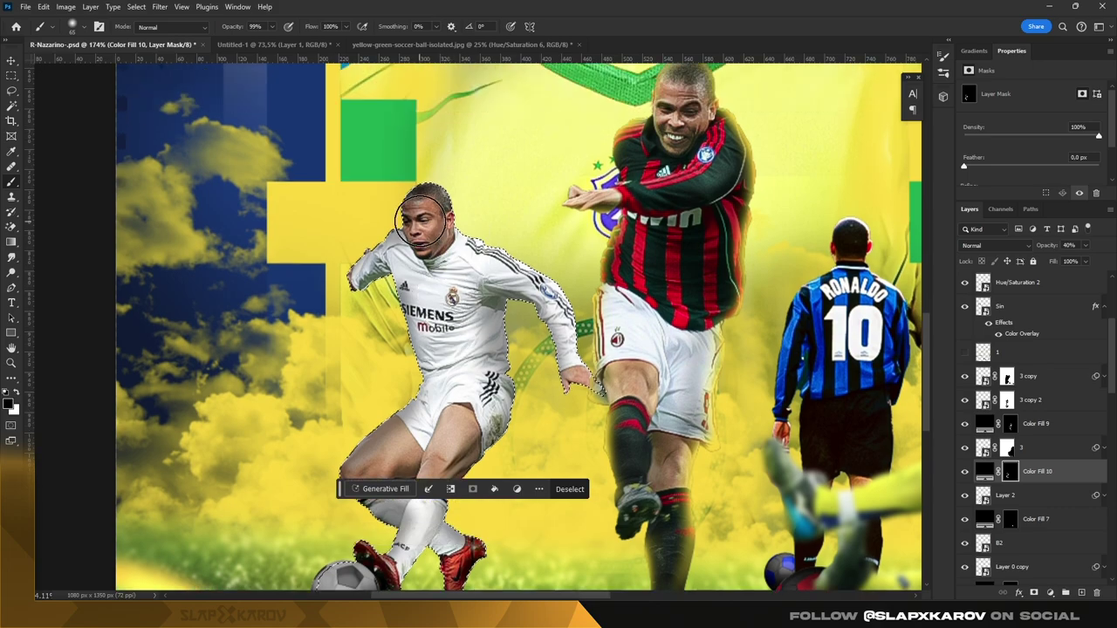
key("x")
key("x")
key("x")
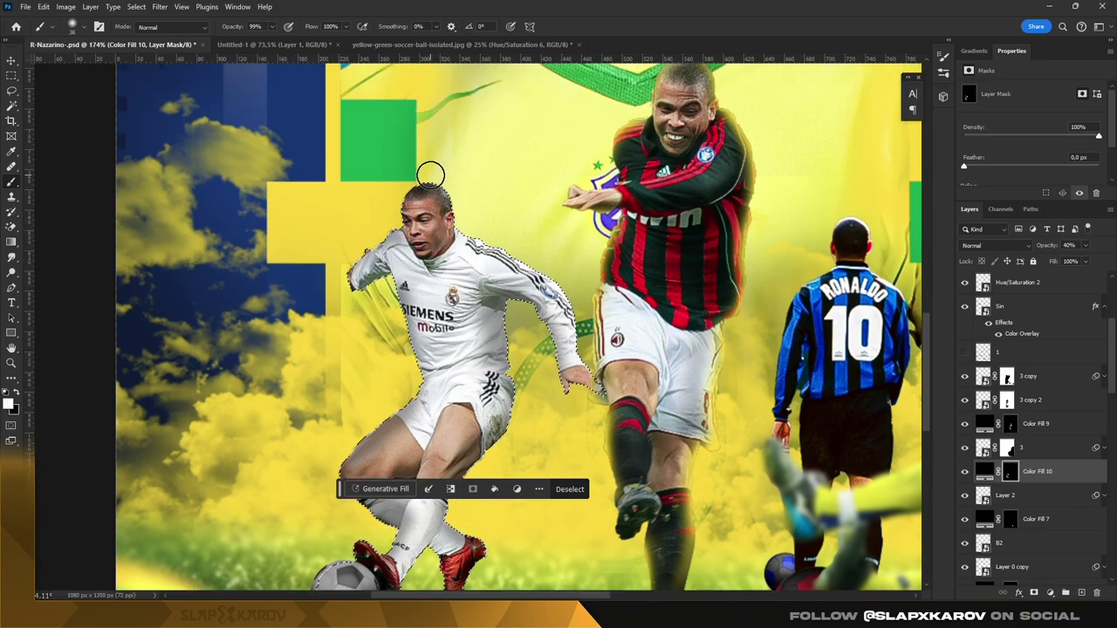
scroll(609, 285, "down", 1)
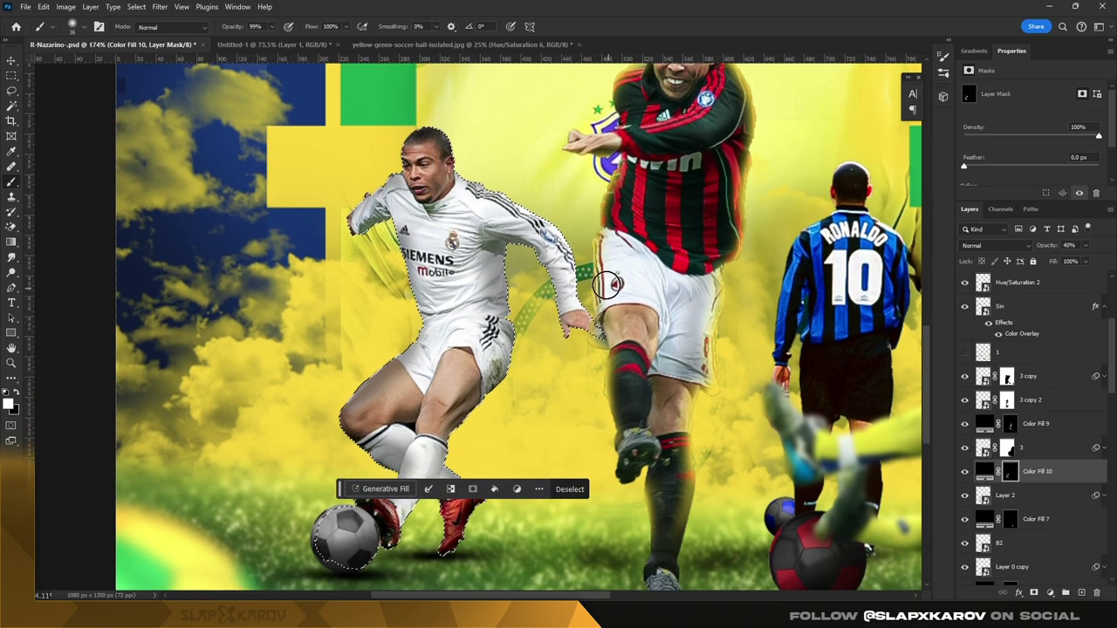
scroll(590, 261, "down", 1)
scroll(584, 172, "down", 1)
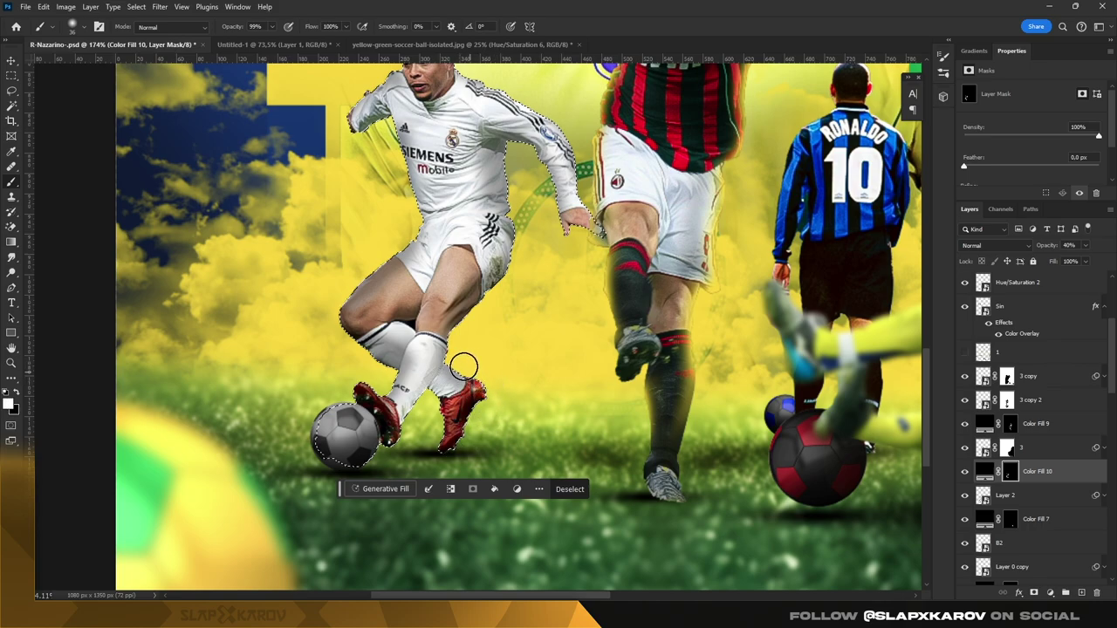
Step: Paint the mask to reveal the player's chest and sponsor logo, then deselect
key("x")
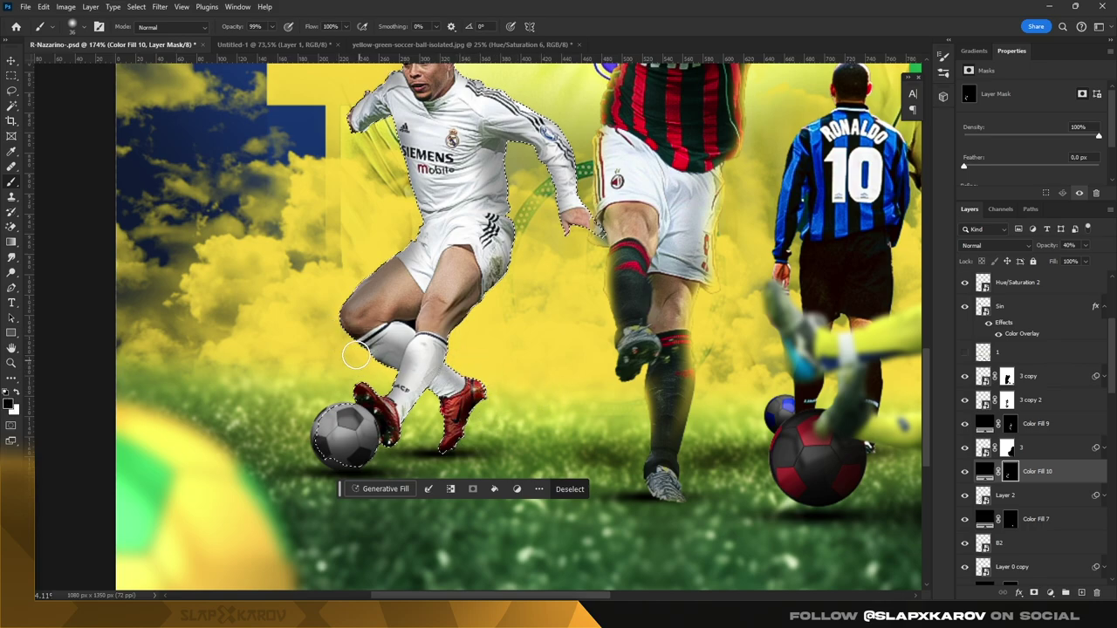
key("x")
key("x")
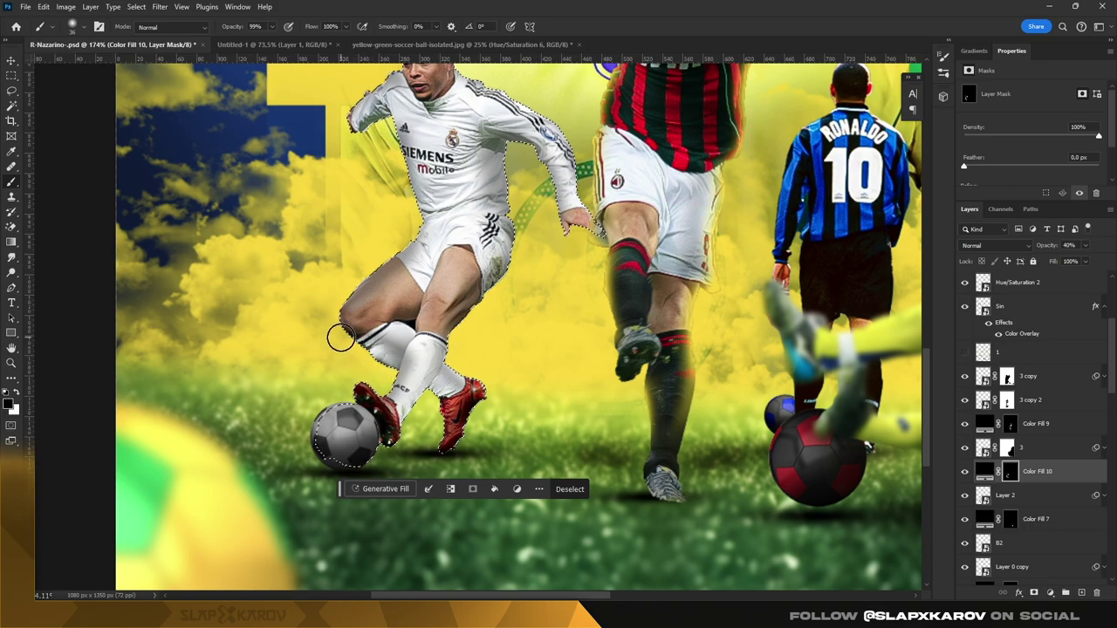
key("x")
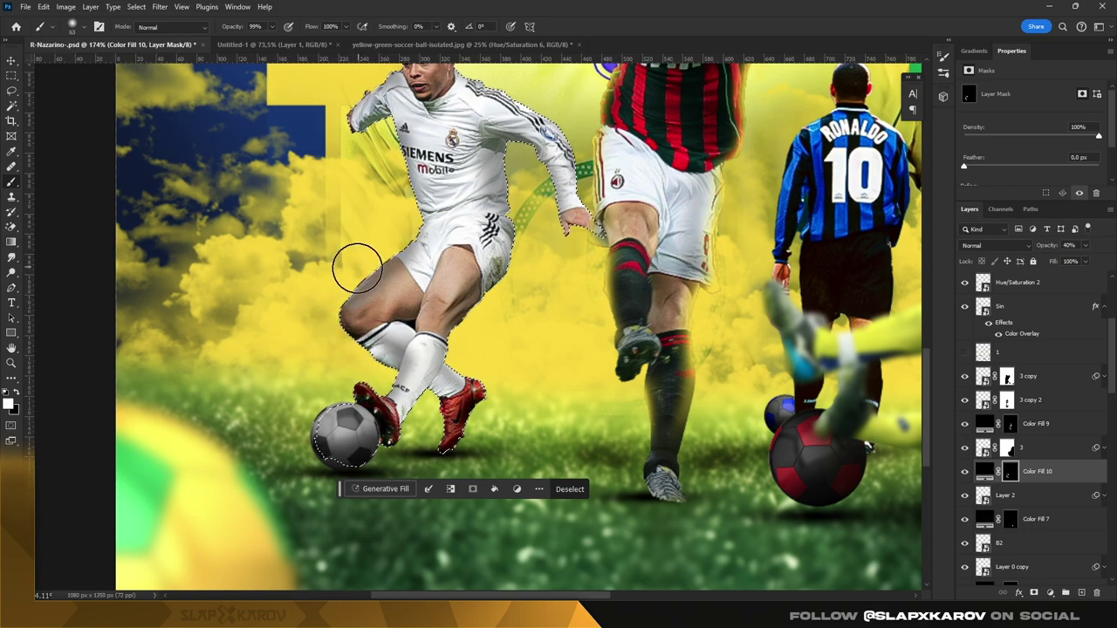
key("x")
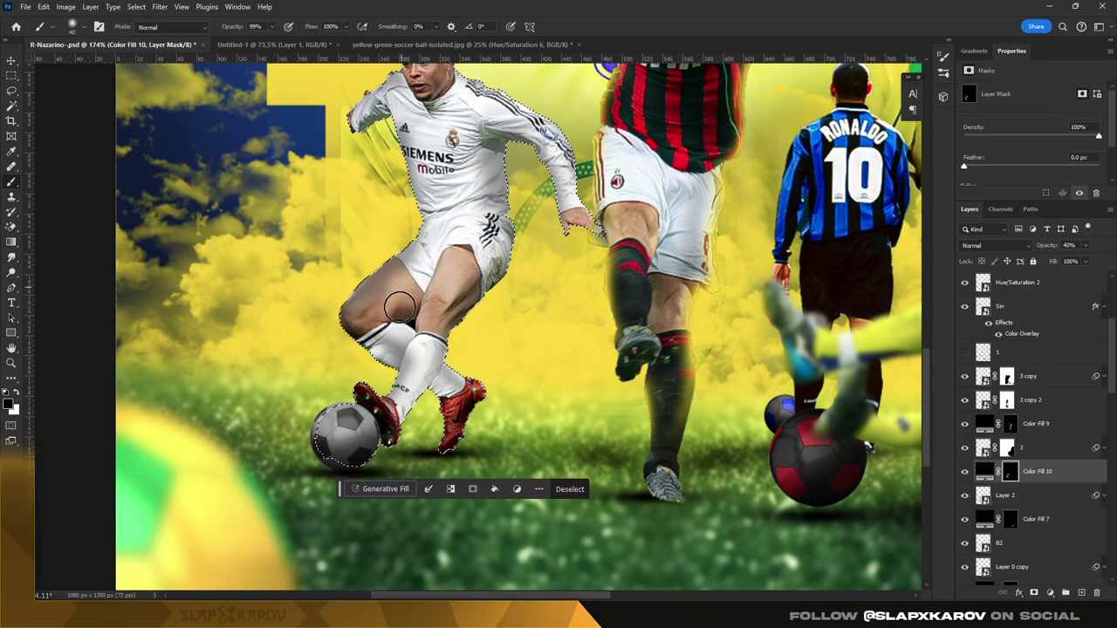
scroll(394, 291, "up", 2)
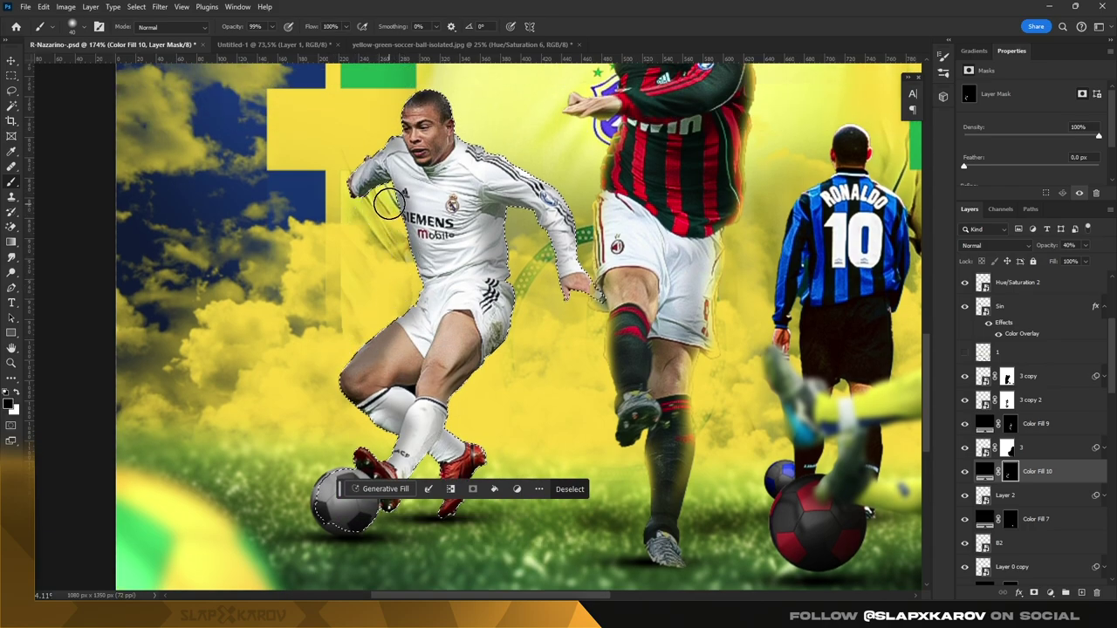
left_click_drag(422, 207, 434, 242)
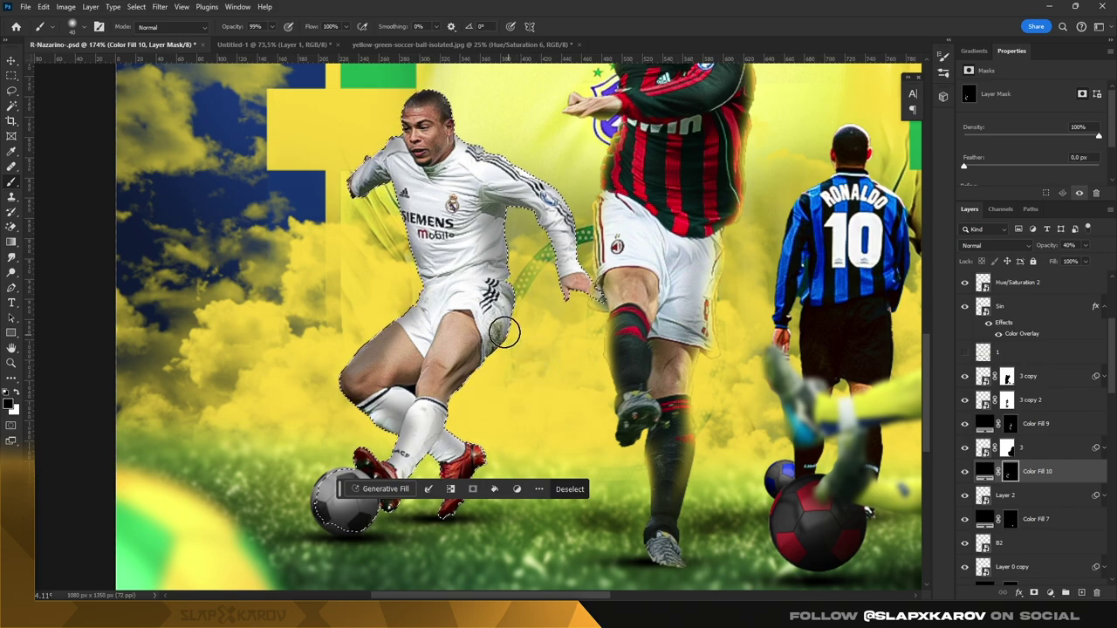
left_click(10, 83)
left_click(153, 170)
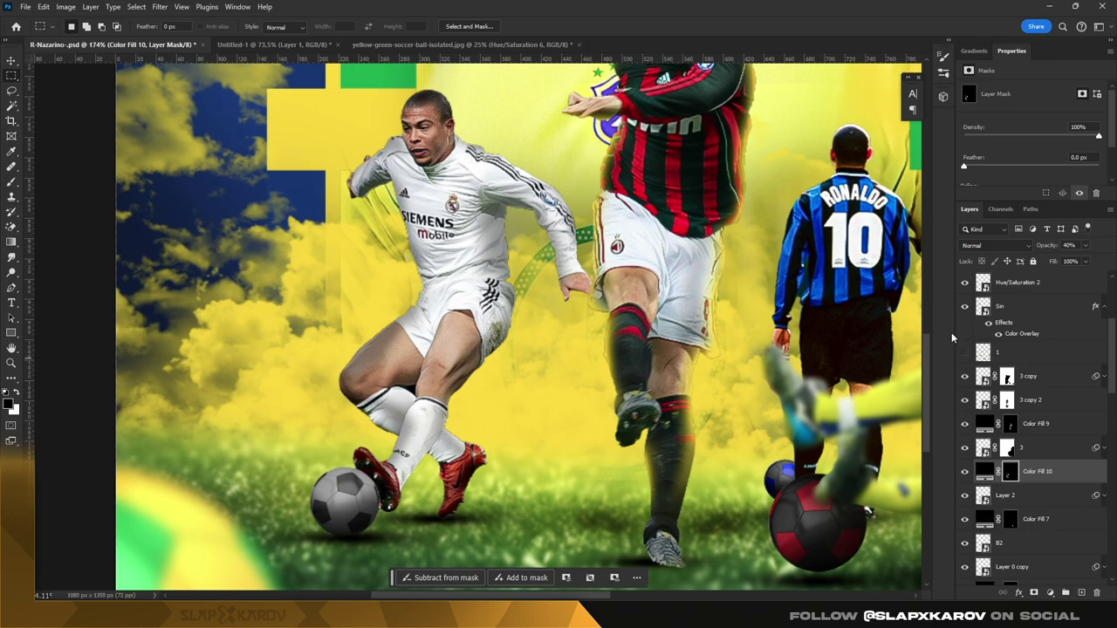
Step: Duplicate Layer 2 and give the copy a yellow Inner Glow at about 85% opacity with 4% choke
left_click_drag(1048, 495, 1064, 471, "alt")
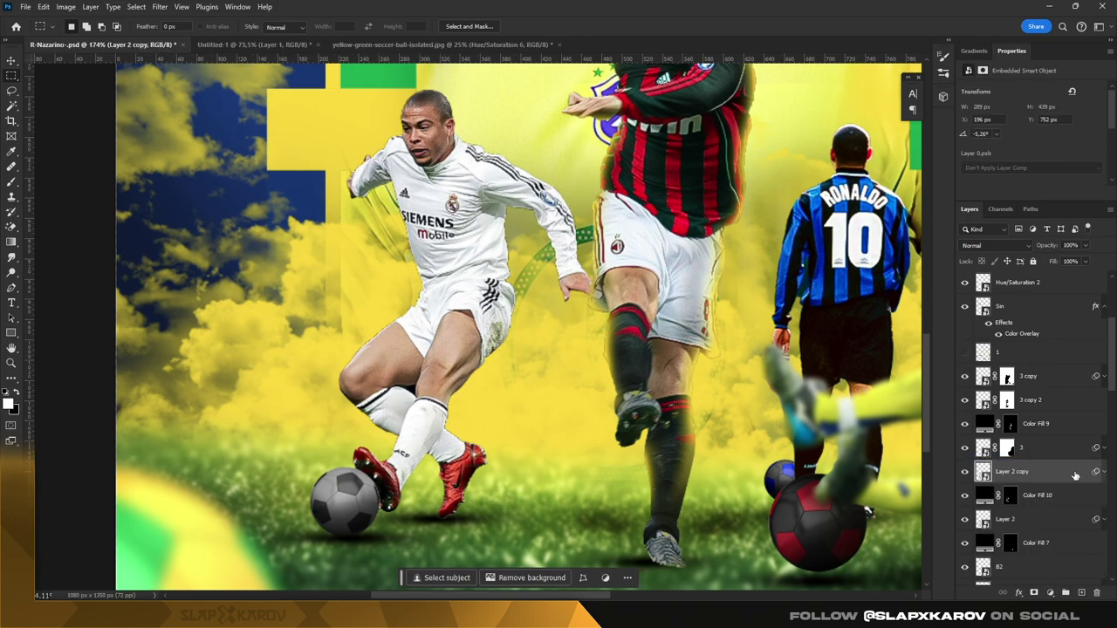
double_click(1075, 476)
left_click(640, 427)
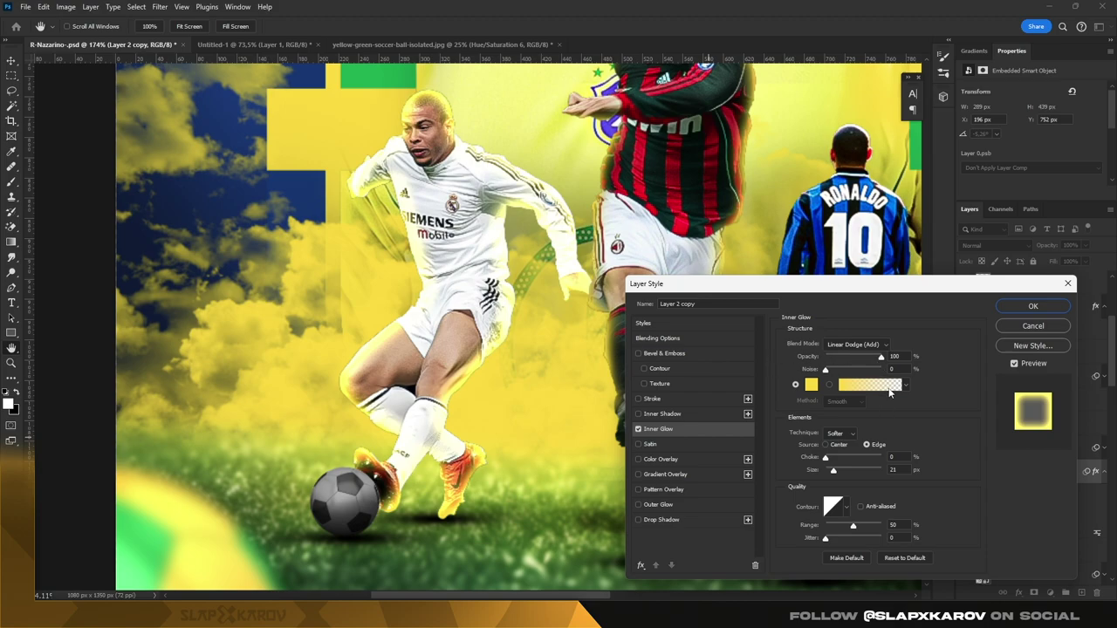
left_click_drag(881, 360, 875, 361)
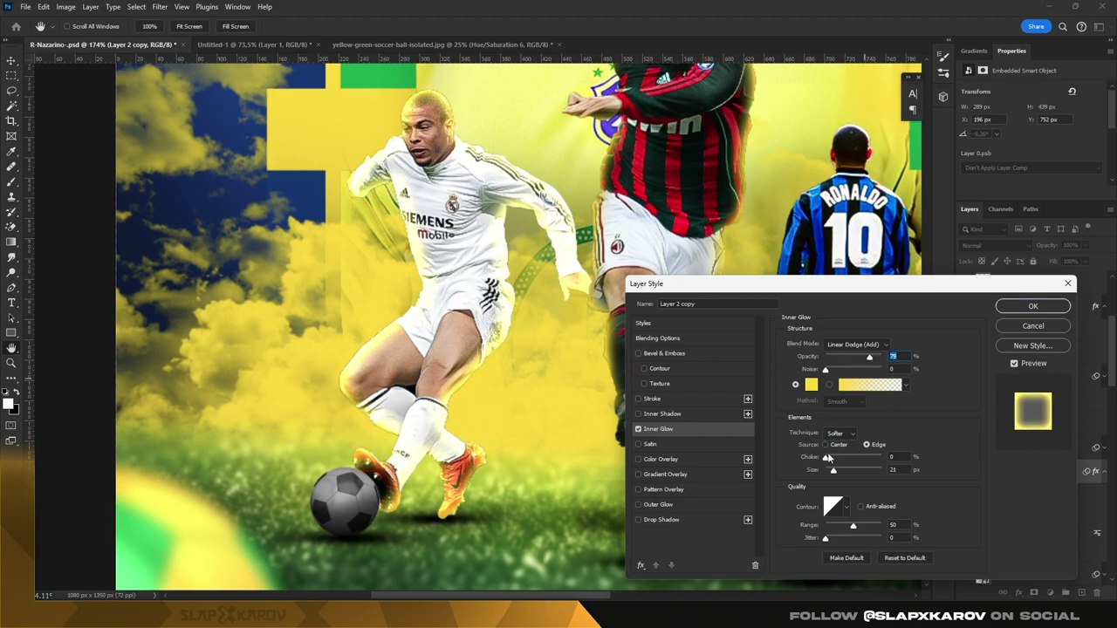
left_click_drag(828, 456, 831, 460)
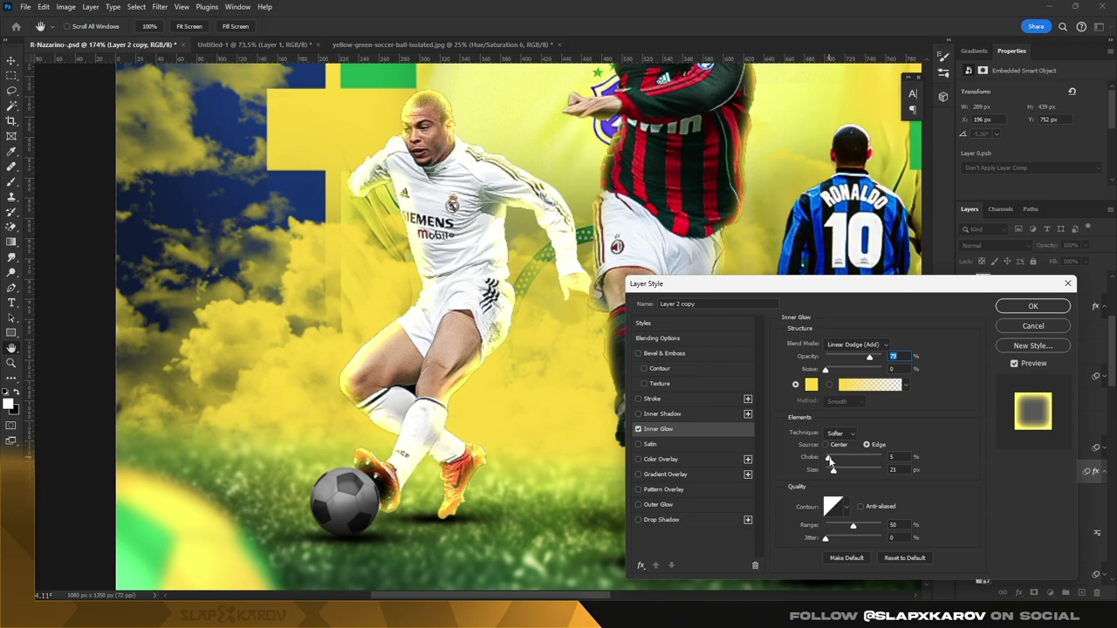
left_click_drag(830, 459, 835, 475)
left_click(1033, 306)
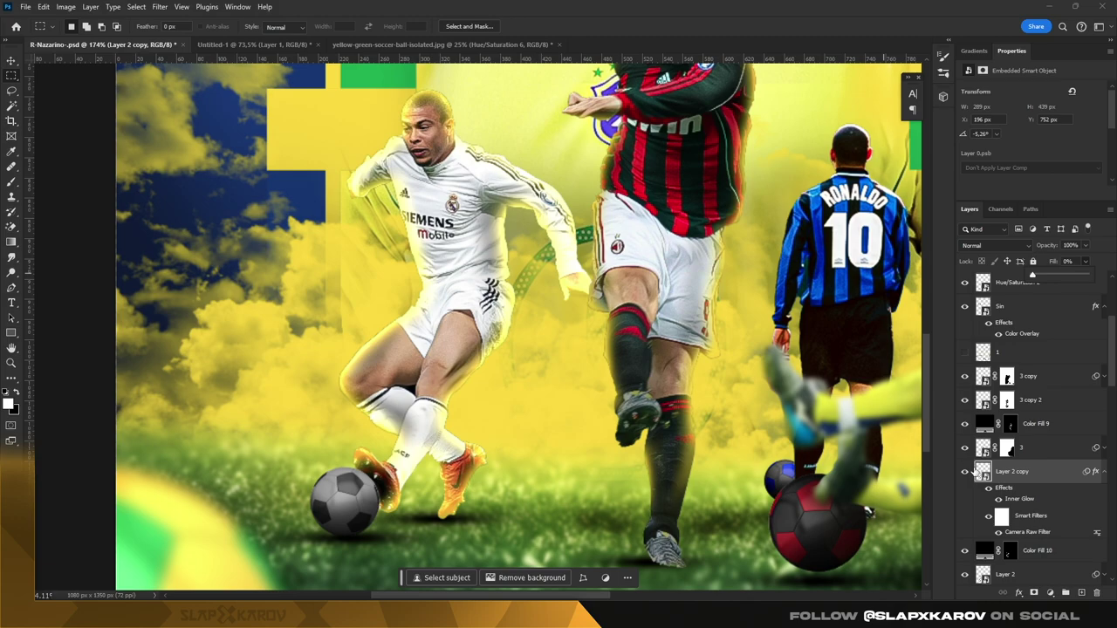
right_click(1066, 479)
Step: Rasterize the copy's layer style and mask the glow off the chest, shoulder and arm
left_click(1034, 270)
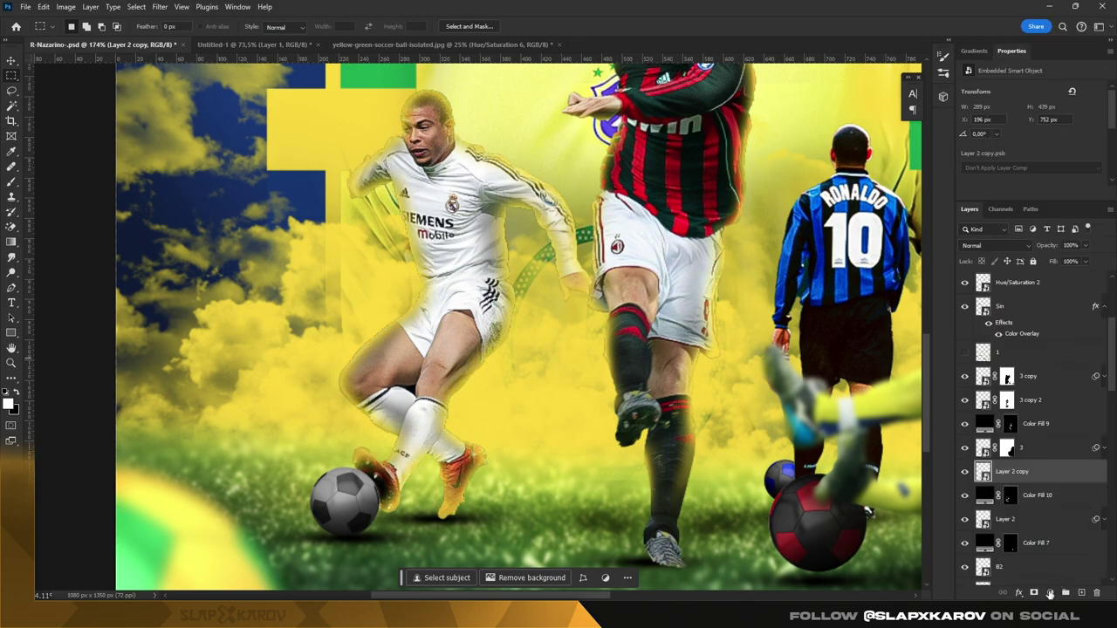
left_click(14, 182)
scroll(544, 192, "up", 2)
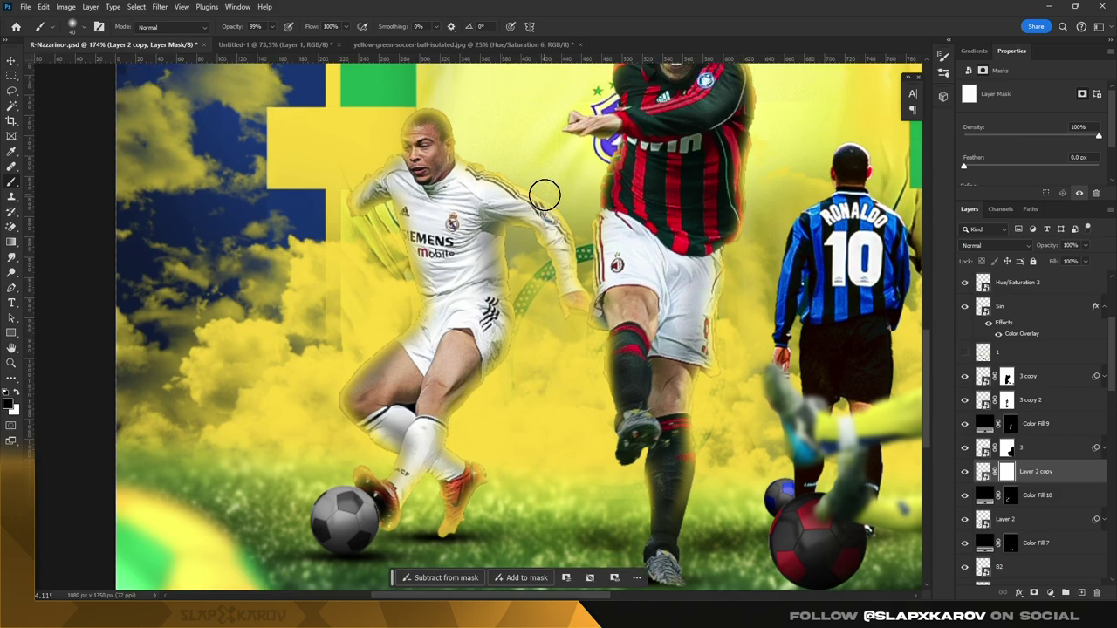
left_click(382, 271)
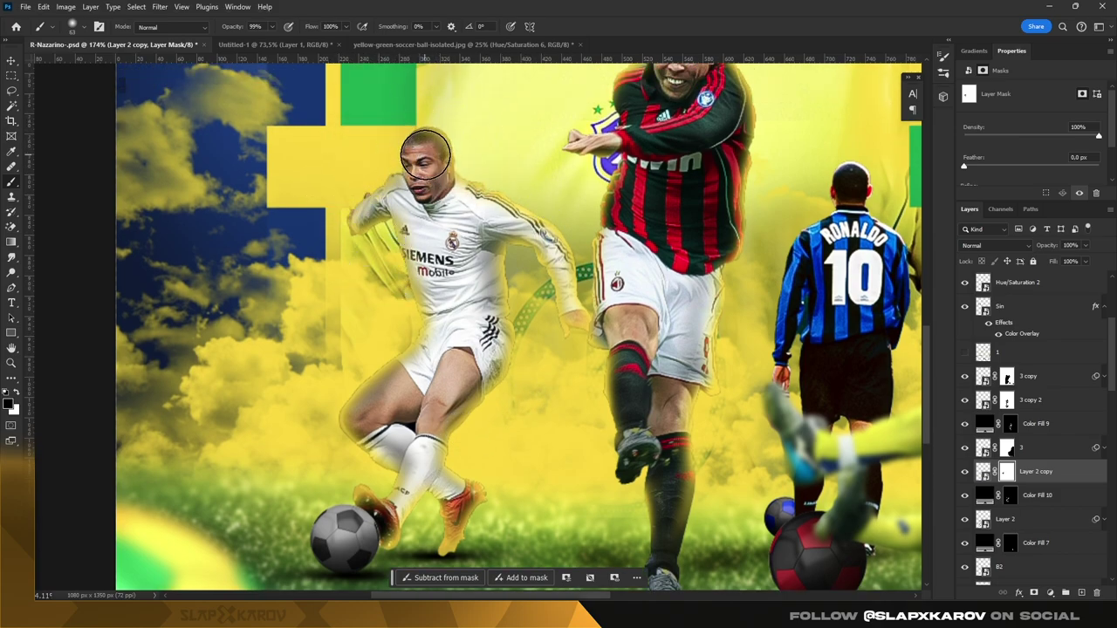
left_click_drag(467, 208, 535, 244)
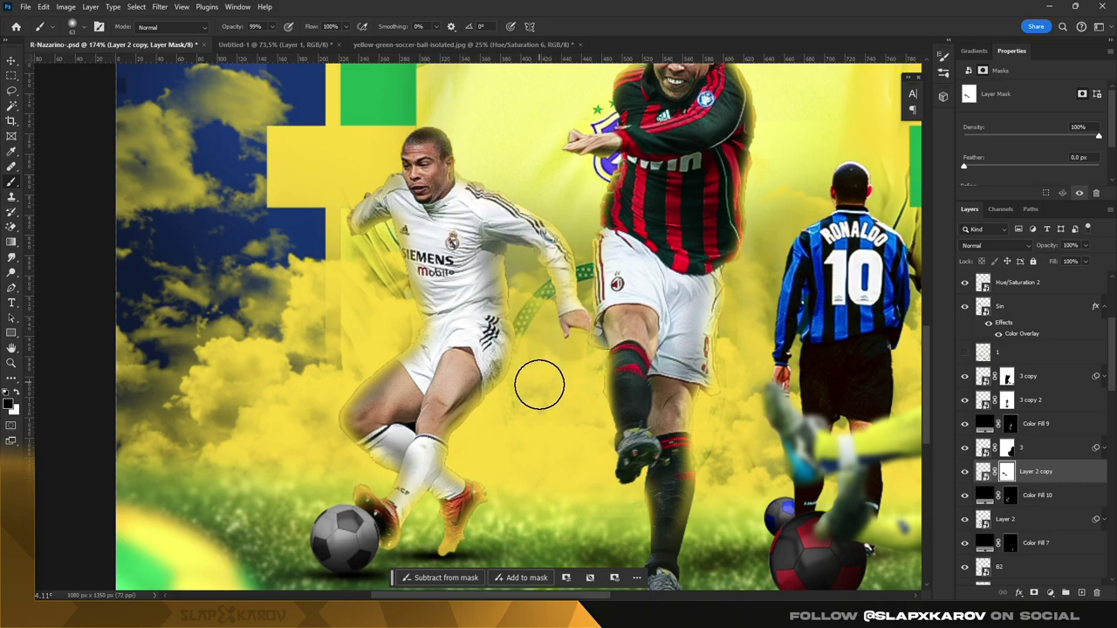
Step: Mask the glow off the right boot and left sock, then zoom out to the whole poster
scroll(544, 429, "down", 1)
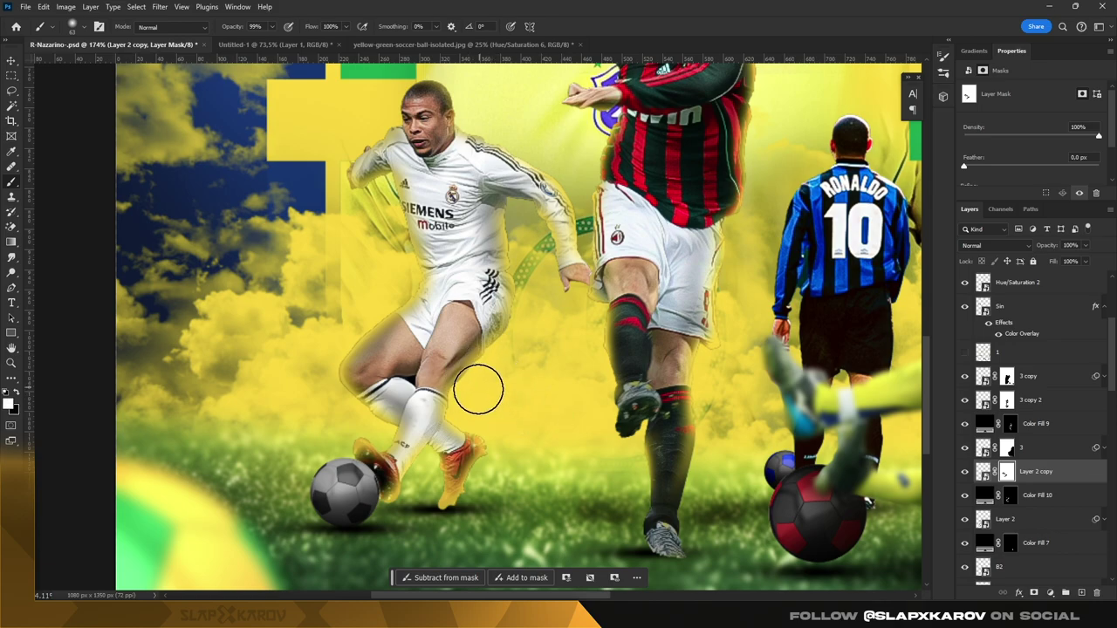
mouse_move(494, 495)
left_mouse_down()
mouse_move(461, 523)
mouse_move(384, 471)
left_mouse_up()
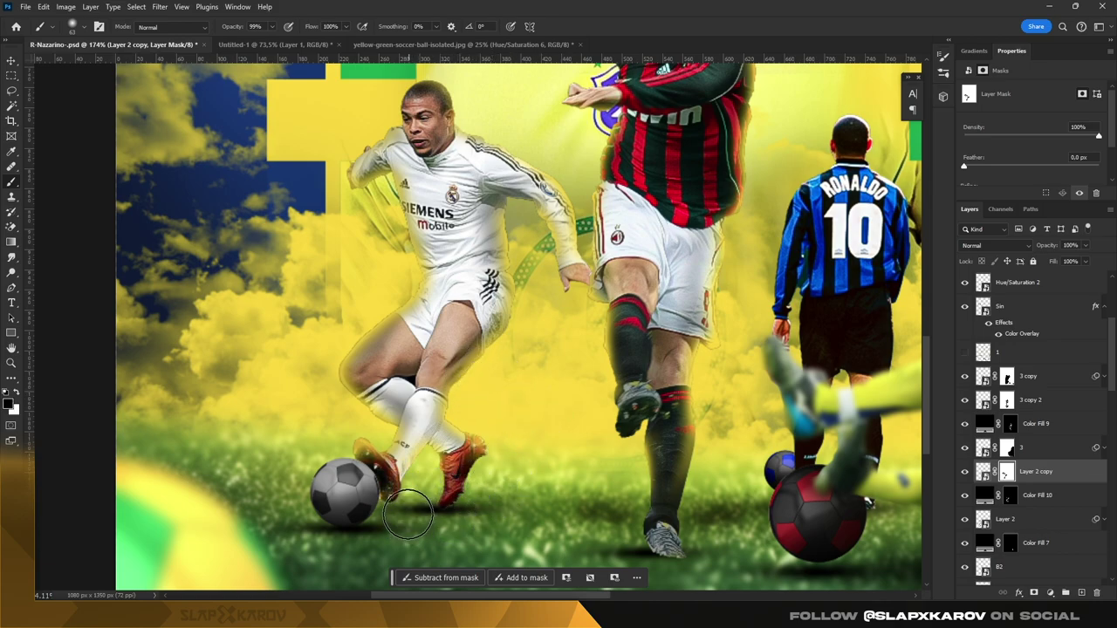
scroll(349, 425, "up", 1)
left_click_drag(364, 434, 324, 386)
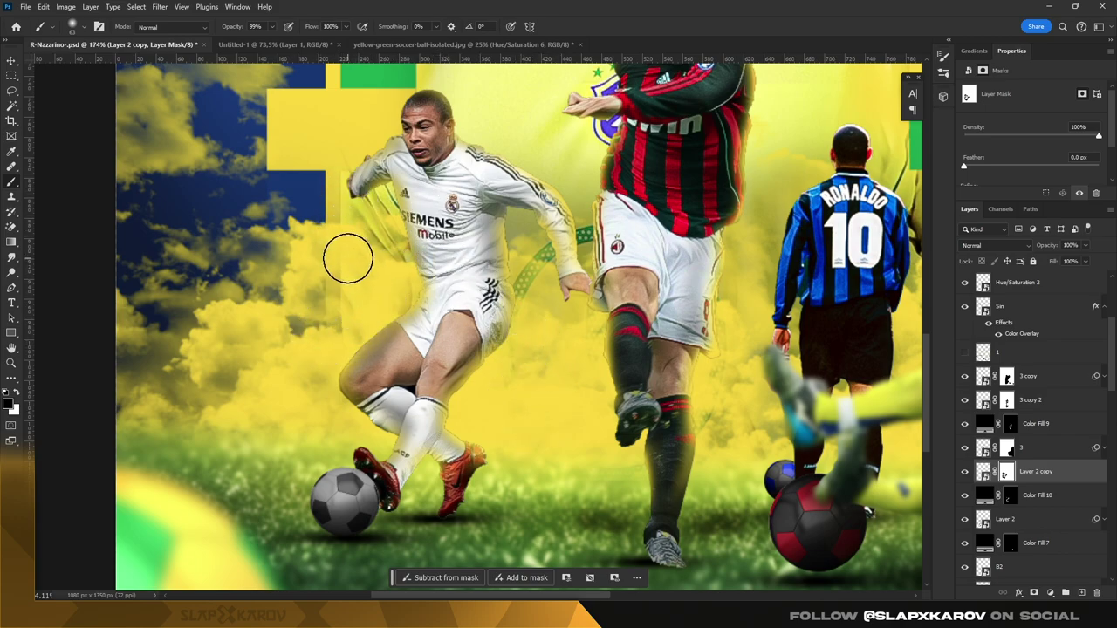
left_click_drag(535, 229, 519, 225)
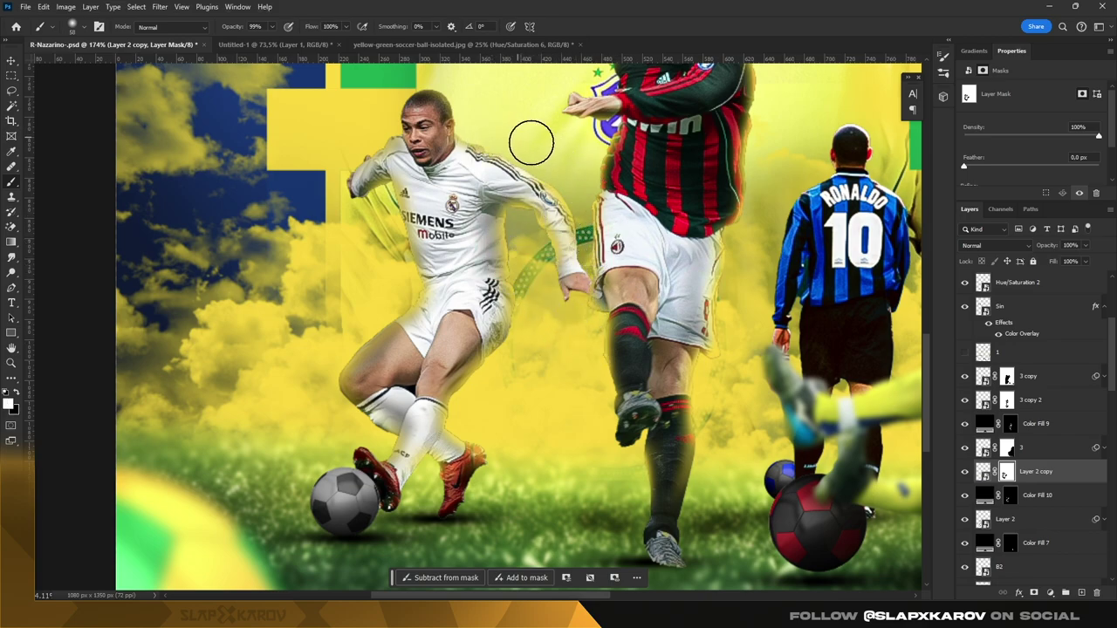
key("z")
mouse_move(564, 162)
left_mouse_down()
mouse_move(579, 263)
mouse_move(534, 261)
mouse_move(649, 268)
mouse_move(572, 261)
left_mouse_up()
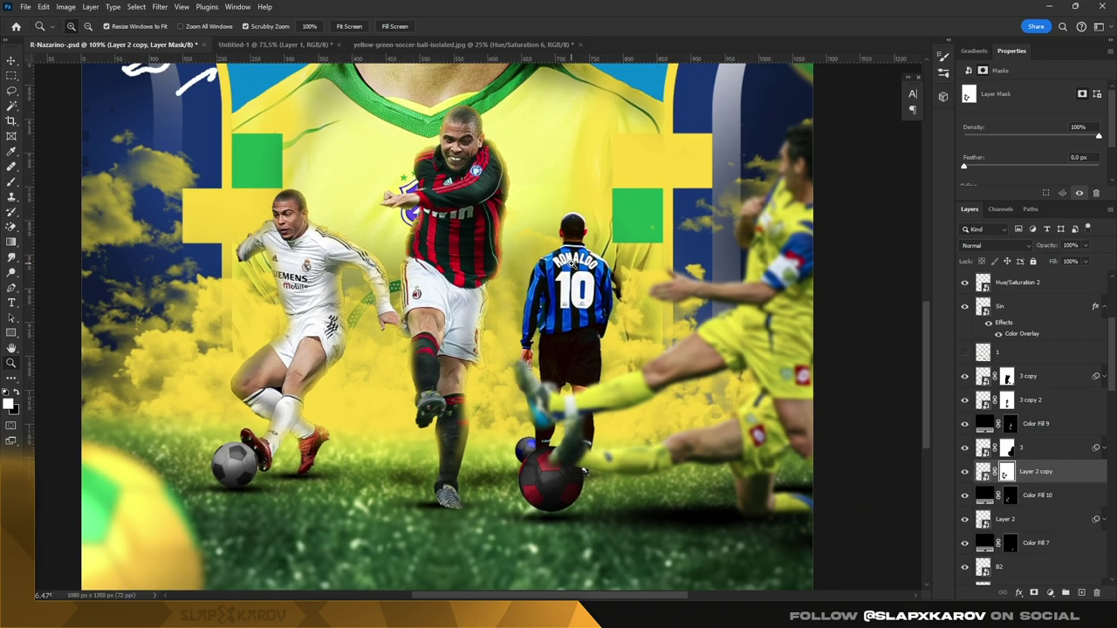
Step: Add a black Solid Color fill layer above the number 10 player at 40% opacity
key("v")
left_click(572, 314)
left_click(1049, 592)
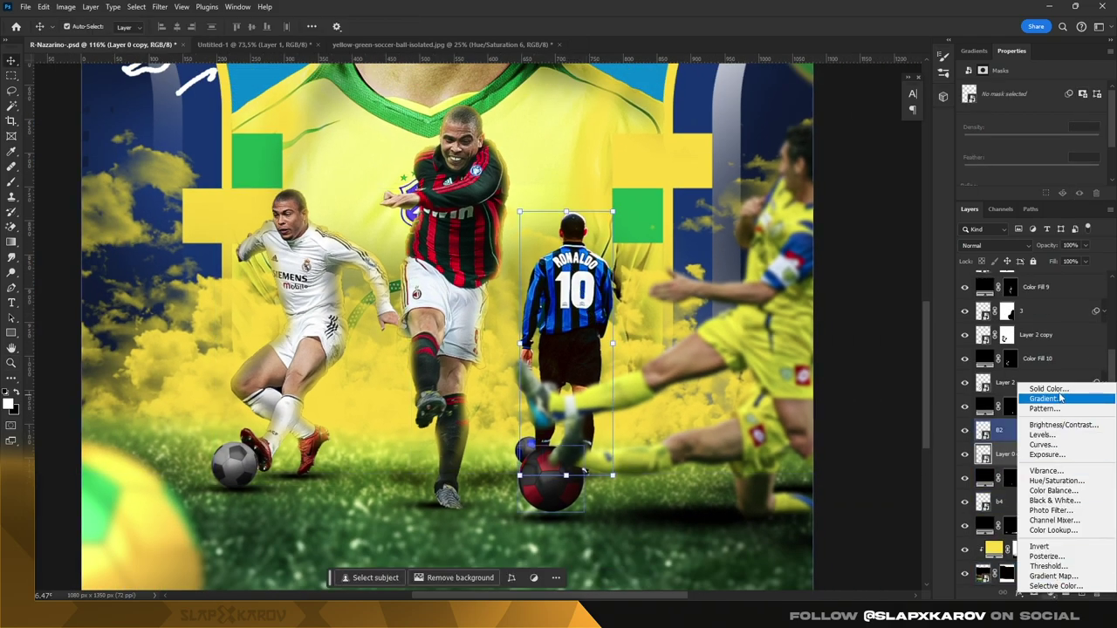
left_click(1047, 388)
left_click(750, 424)
left_click(993, 283)
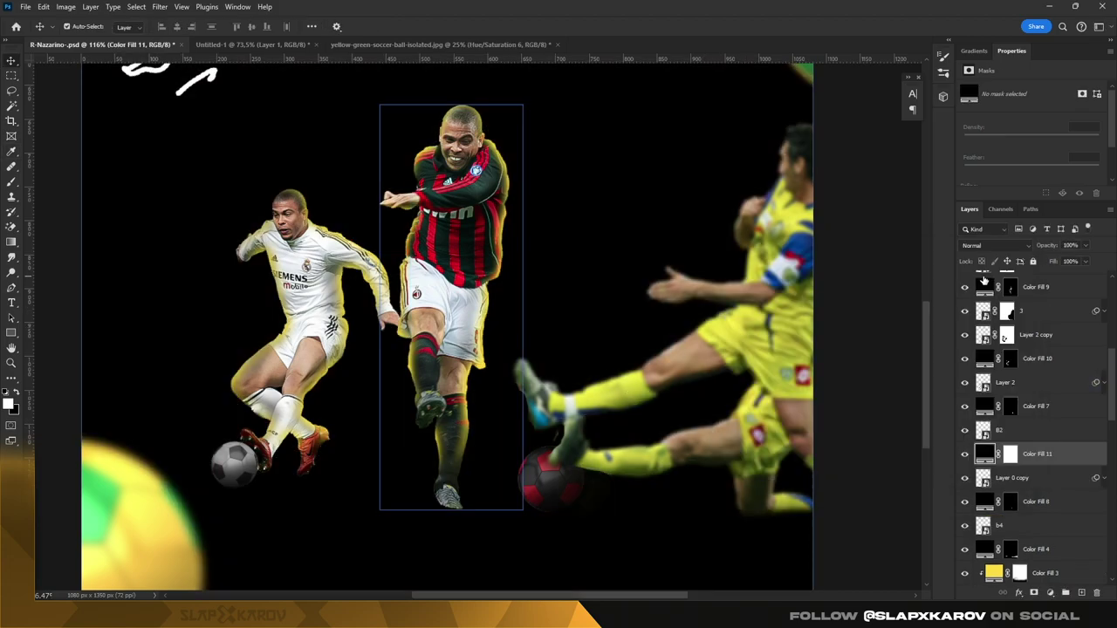
left_click(1072, 245)
type("40")
key("Return")
Step: Invert the fill's mask, load the number 10 player's outline as a selection, and zoom in
left_click(1025, 480)
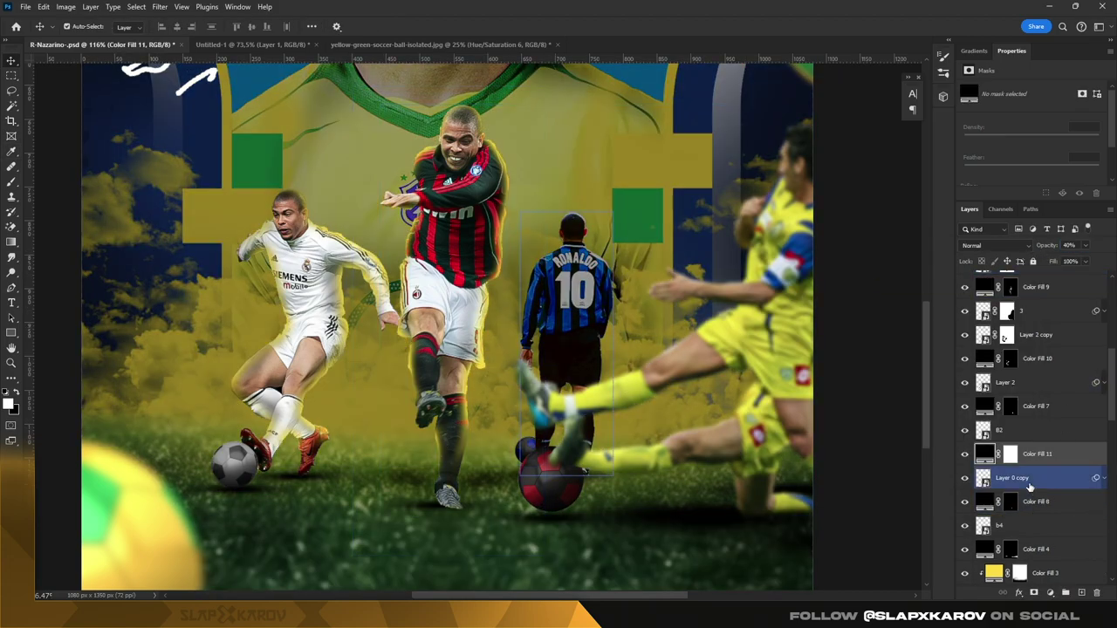
left_click(1009, 454)
key("ctrl+i")
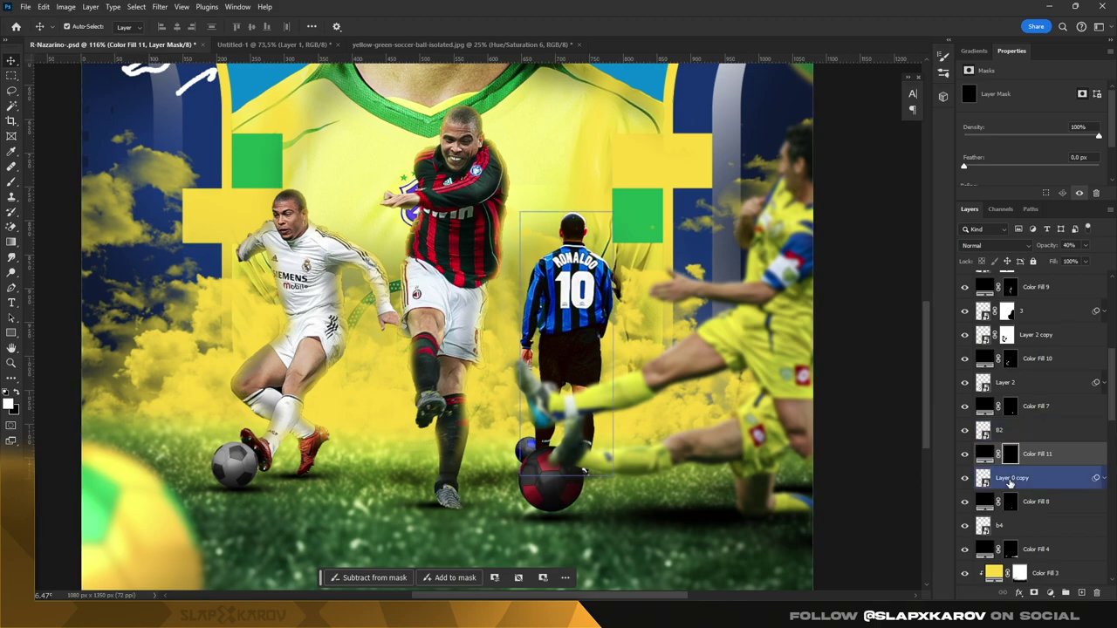
left_click(983, 478, "ctrl")
key("z")
left_click(574, 287)
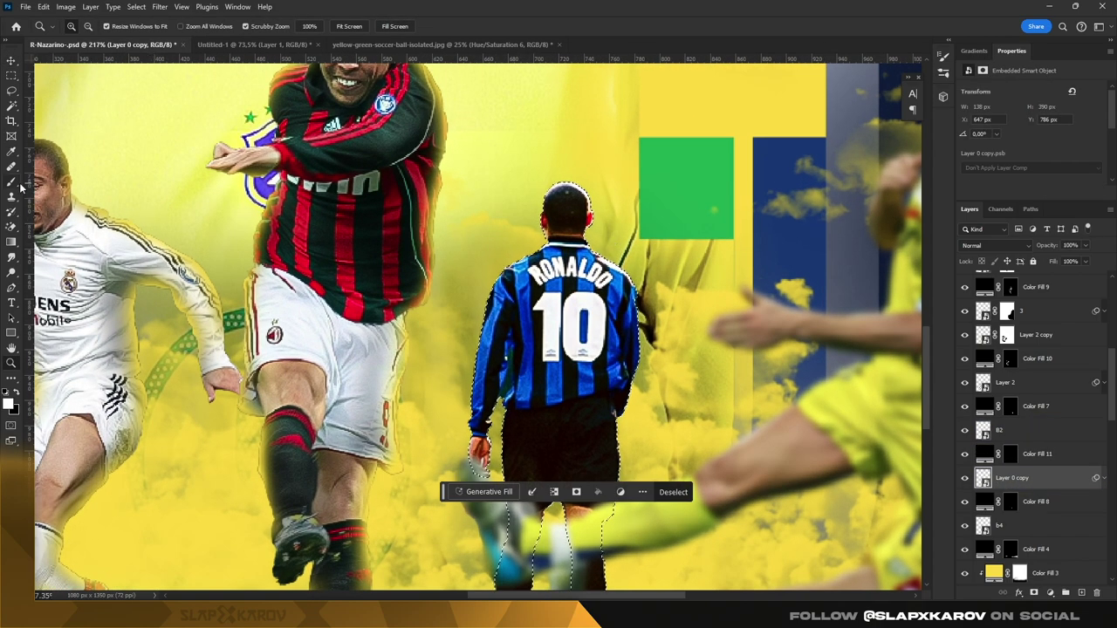
Step: Paint the Color Fill 11 mask to clear the tint off his arm and shorts, then fit the poster on screen
left_click(13, 183)
right_click(601, 212)
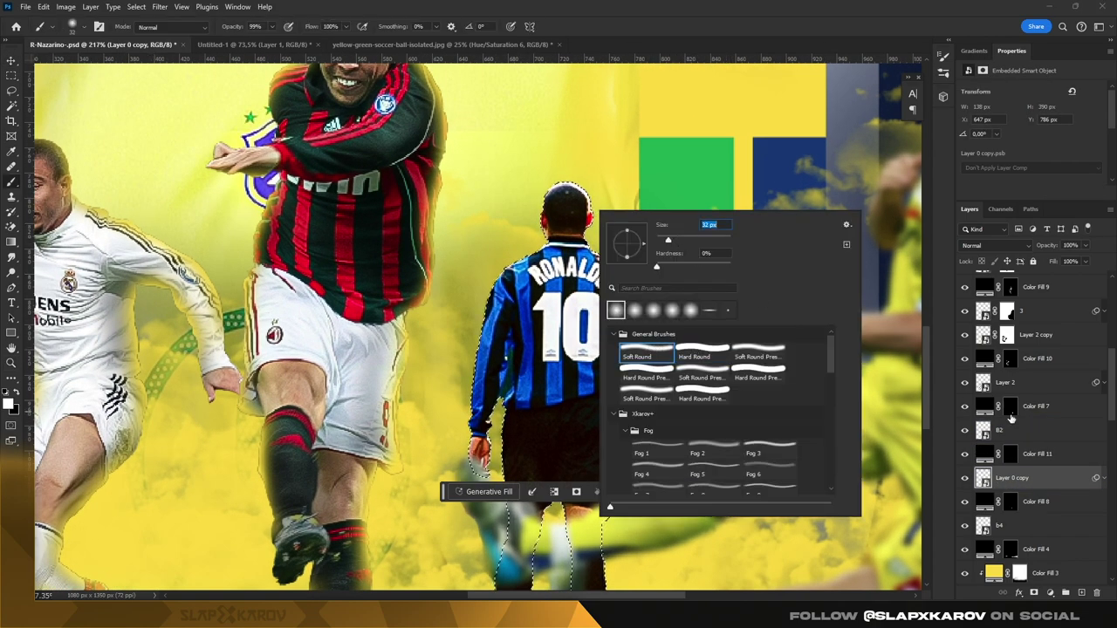
left_click(1010, 454)
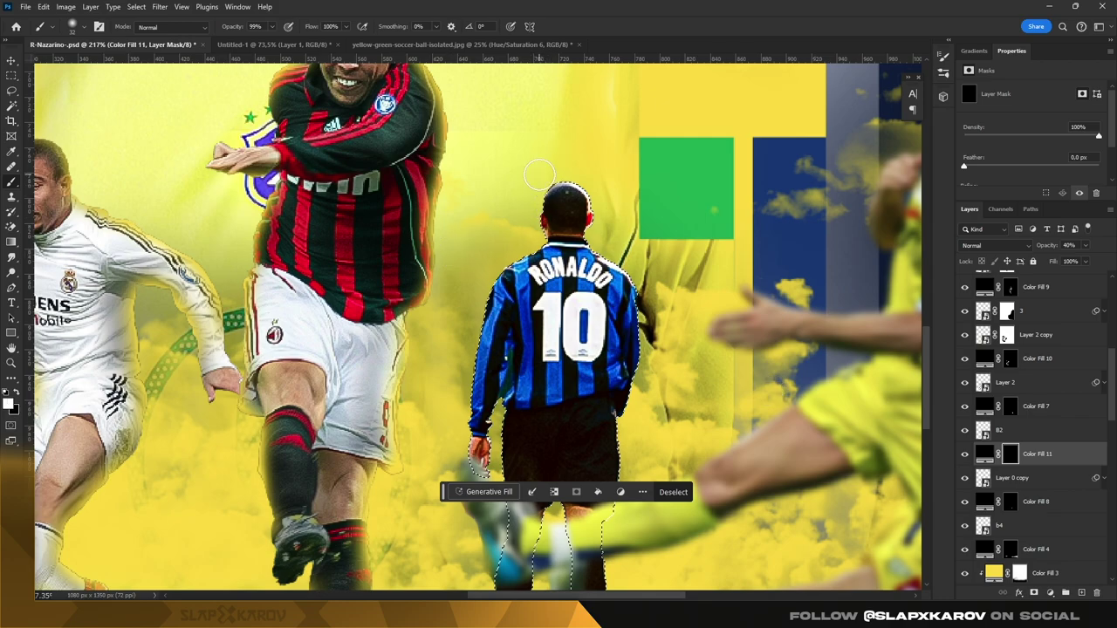
scroll(462, 288, "down", 2)
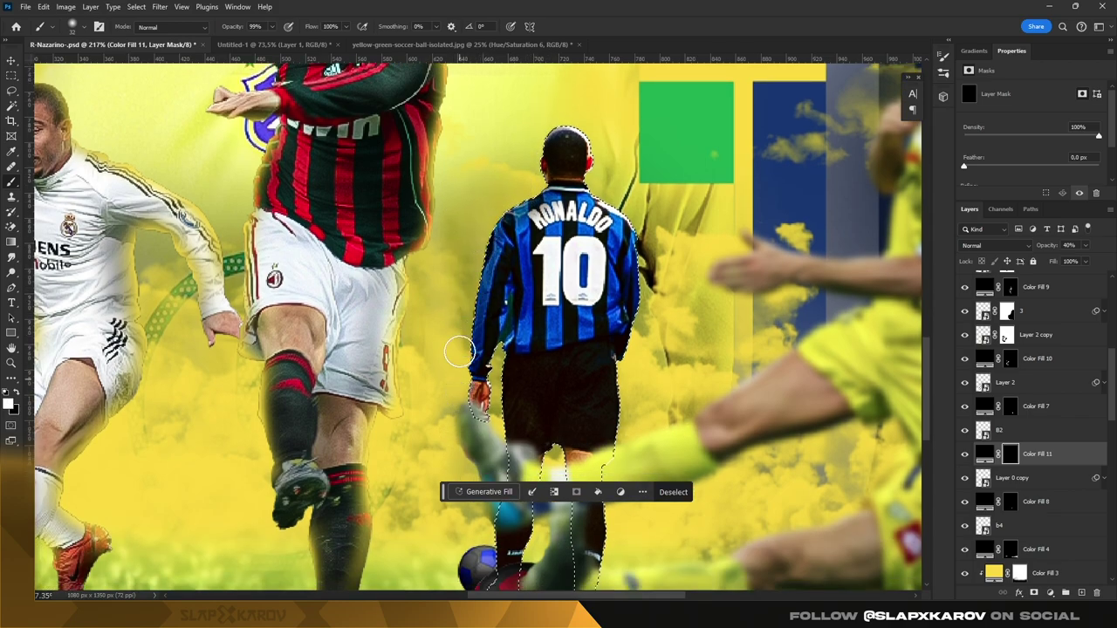
scroll(646, 376, "down", 2)
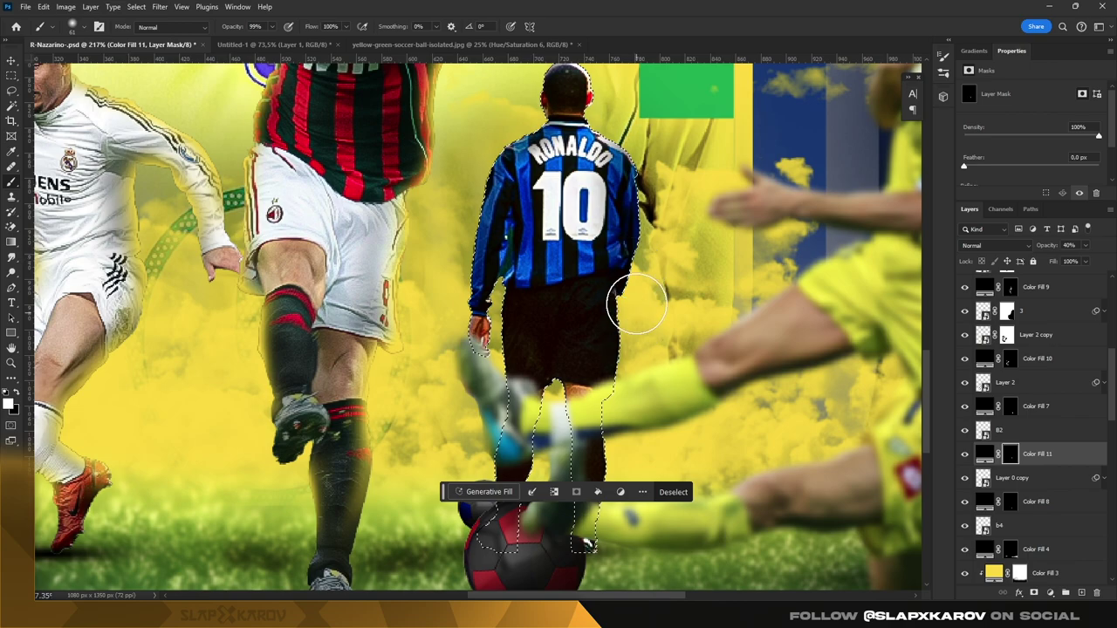
scroll(637, 304, "down", 2)
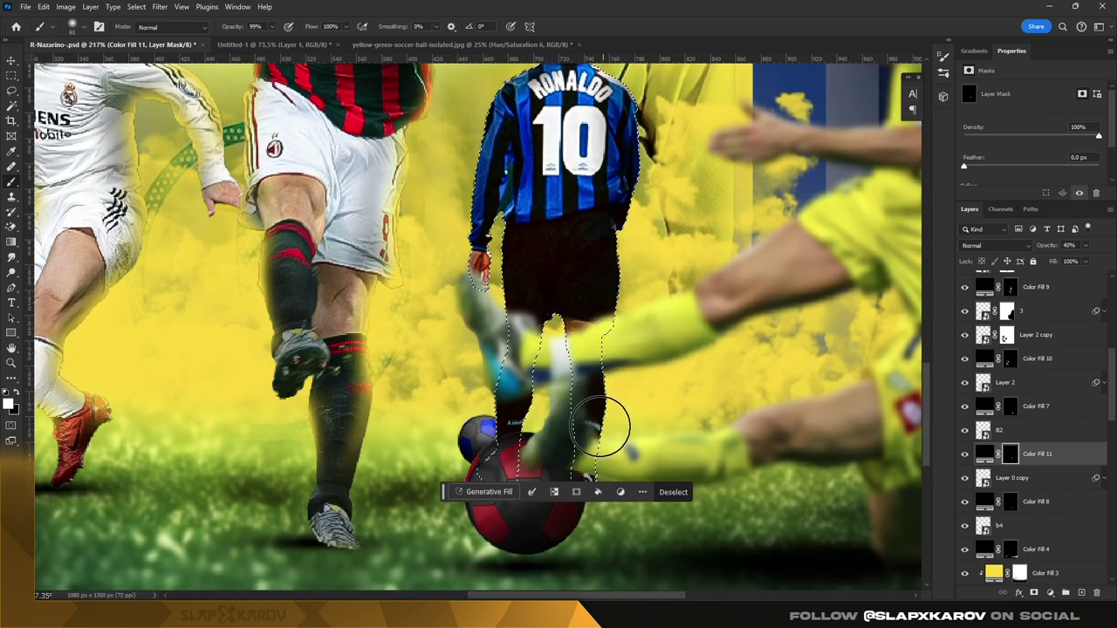
scroll(601, 426, "down", 2)
scroll(524, 271, "up", 2)
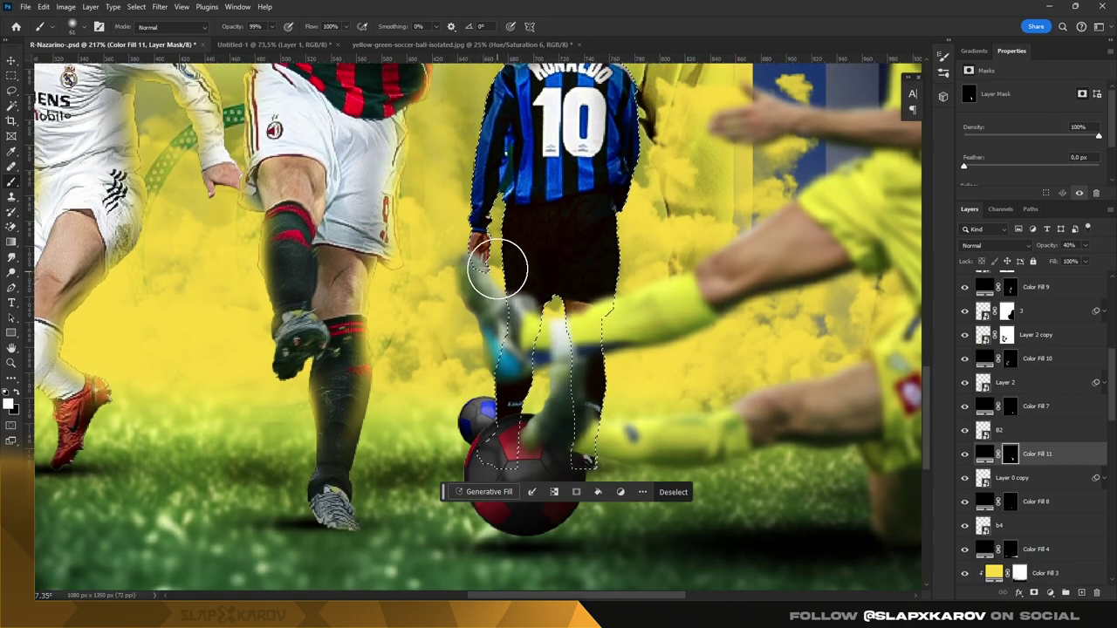
scroll(550, 249, "up", 1)
scroll(628, 244, "up", 1)
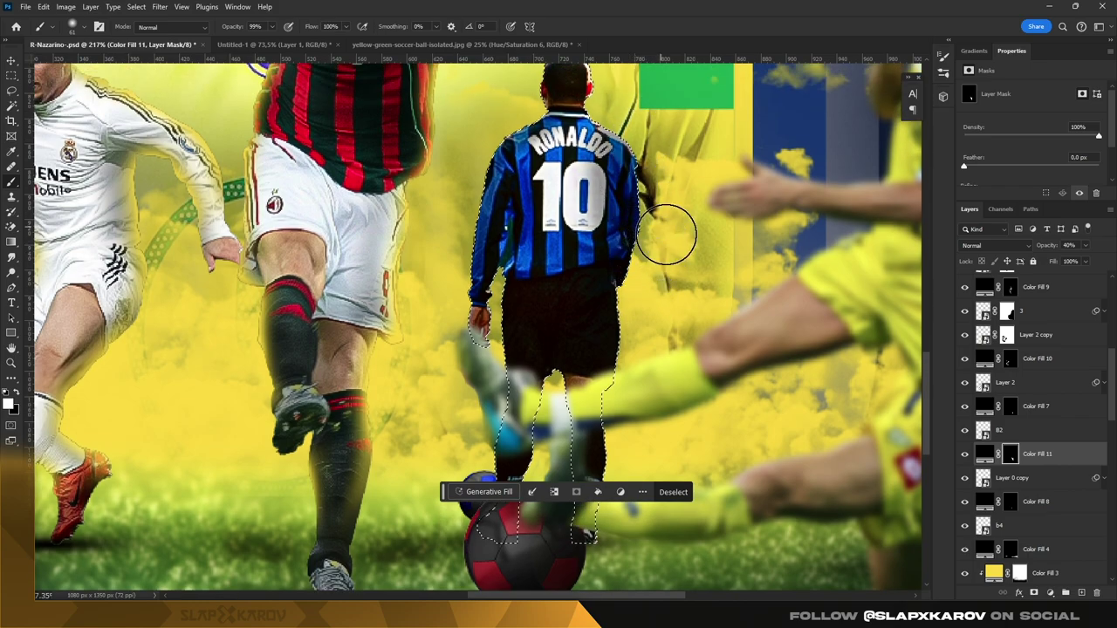
mouse_move(509, 266)
left_mouse_down()
mouse_move(568, 314)
mouse_move(523, 294)
left_mouse_up()
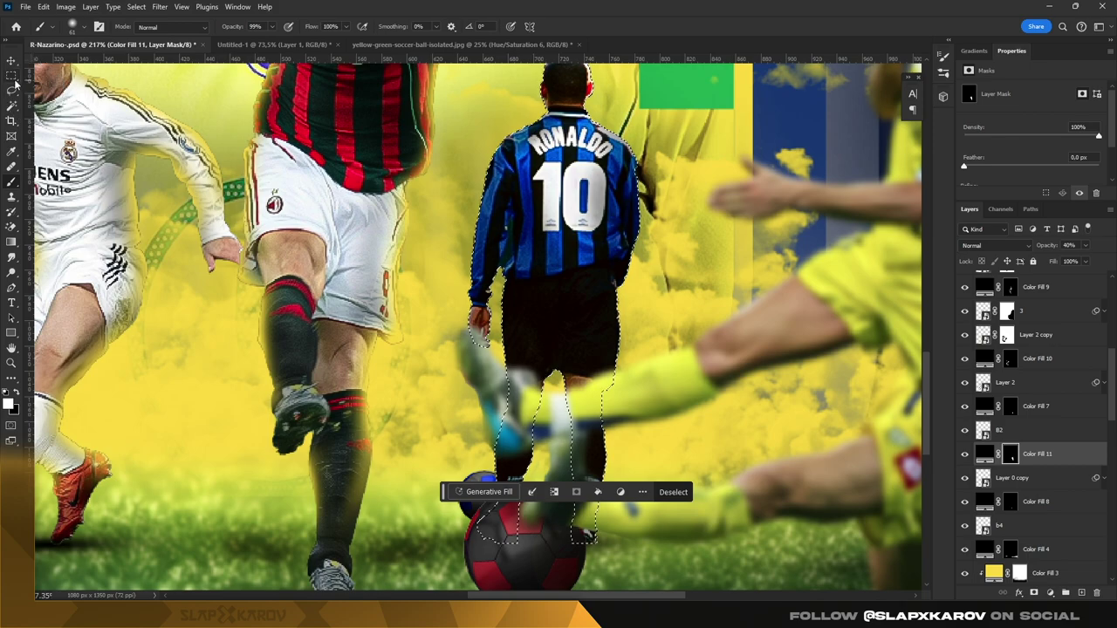
key("z")
key("ctrl+0")
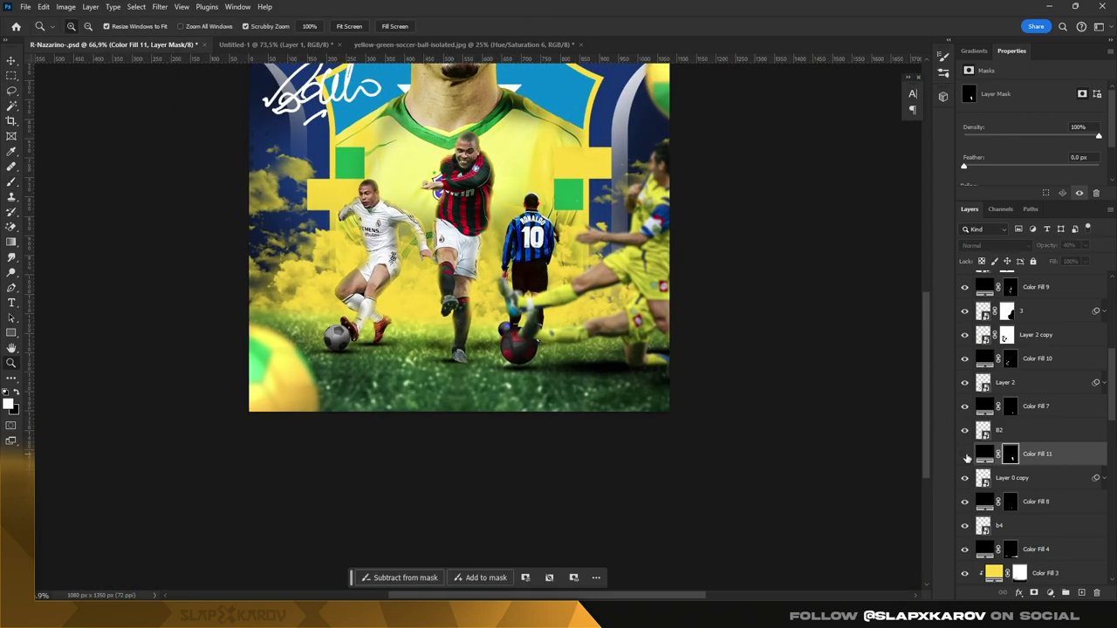
Step: Show Color Fill 11 and duplicate the #10 player above it with an inner glow
left_click(966, 455)
left_click_drag(1026, 479, 1081, 455)
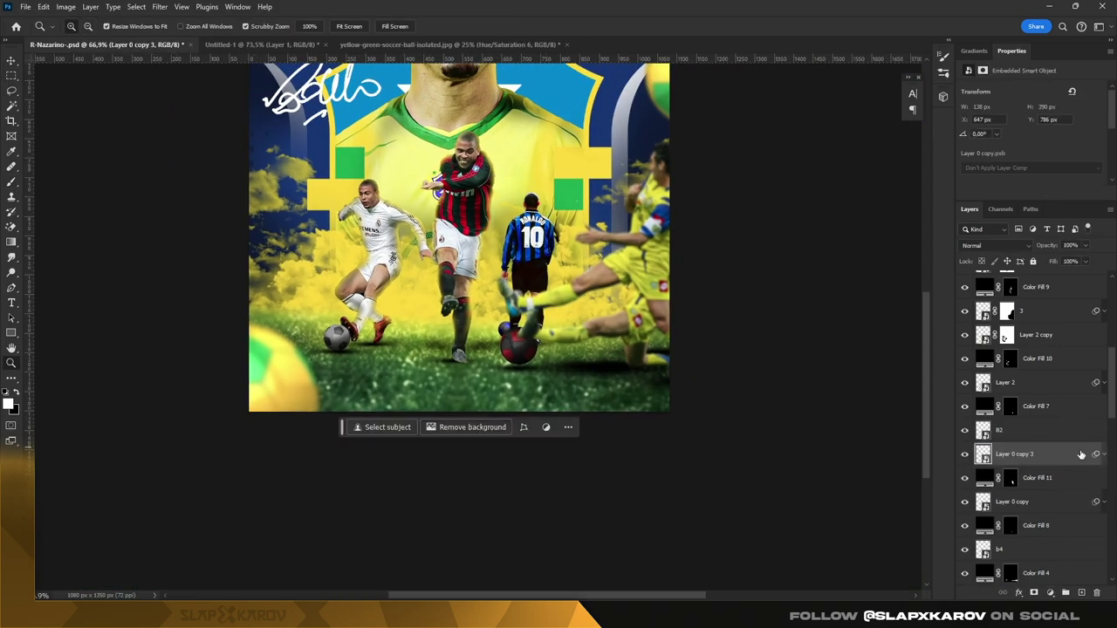
double_click(1080, 454)
left_click(638, 429)
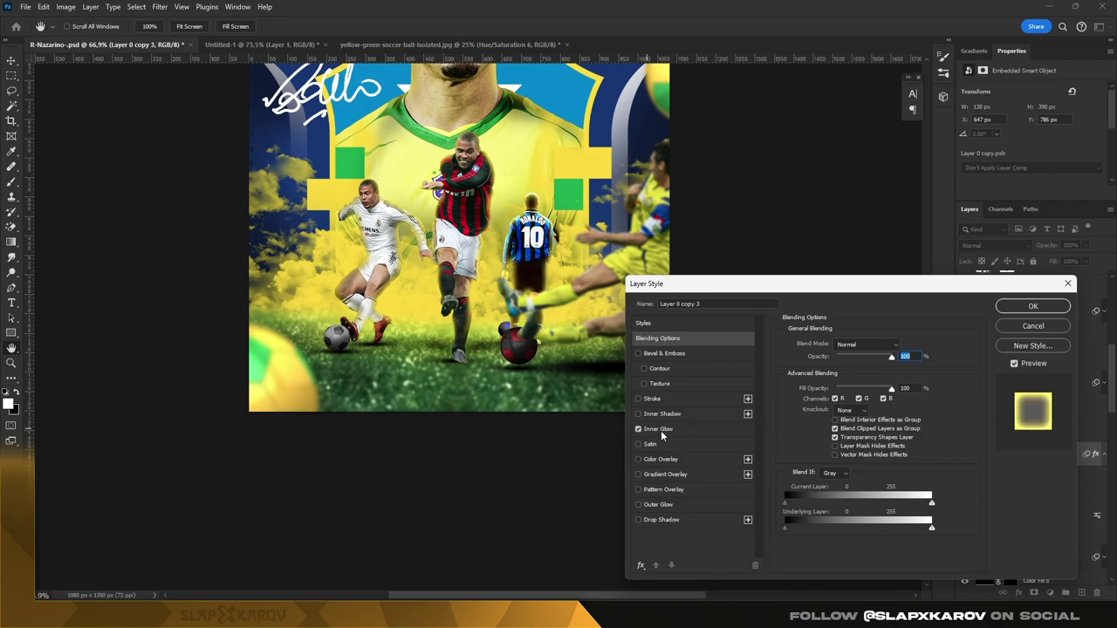
left_click(1034, 307)
left_click_drag(527, 202, 576, 202)
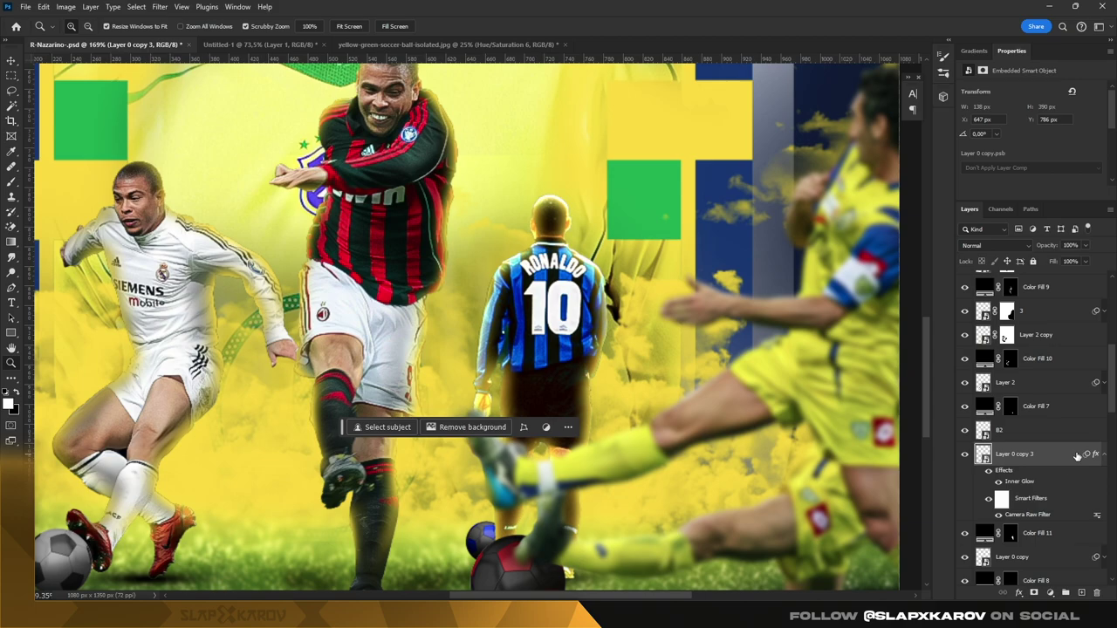
Step: Set the copy's inner glow opacity to 85% and adjust its size
double_click(1079, 454)
left_click(669, 429)
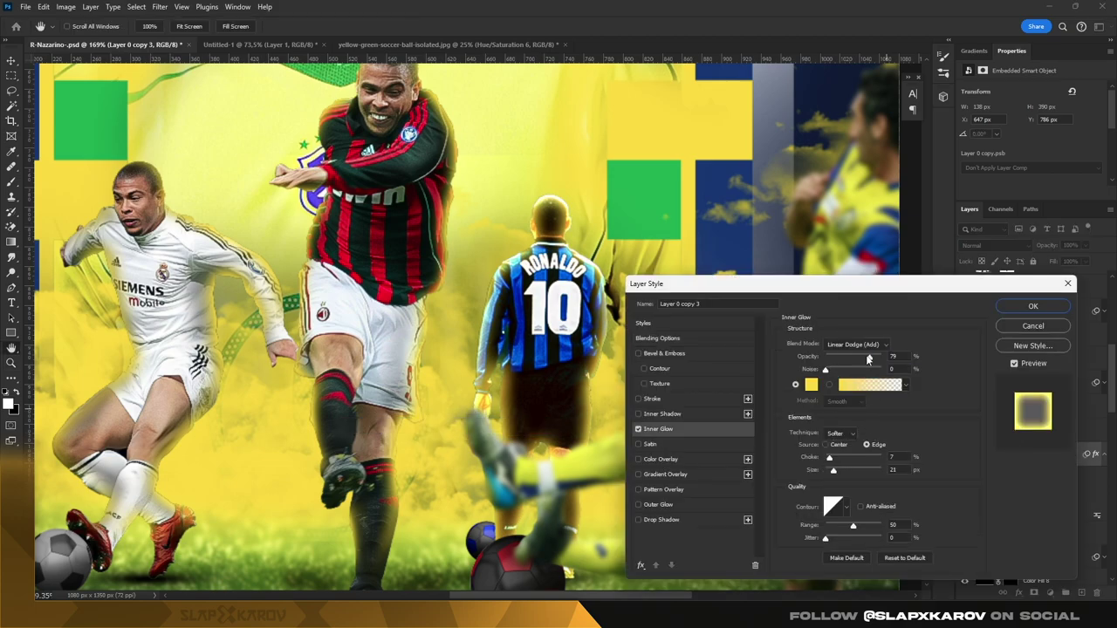
left_click_drag(881, 358, 873, 358)
left_click_drag(831, 473, 834, 476)
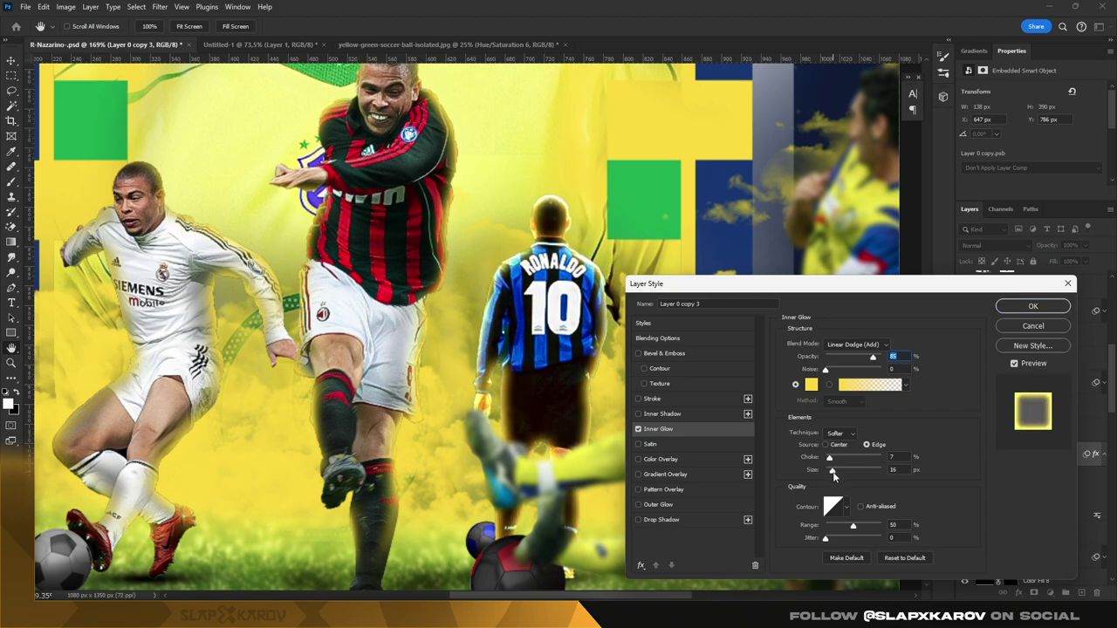
left_click(1032, 307)
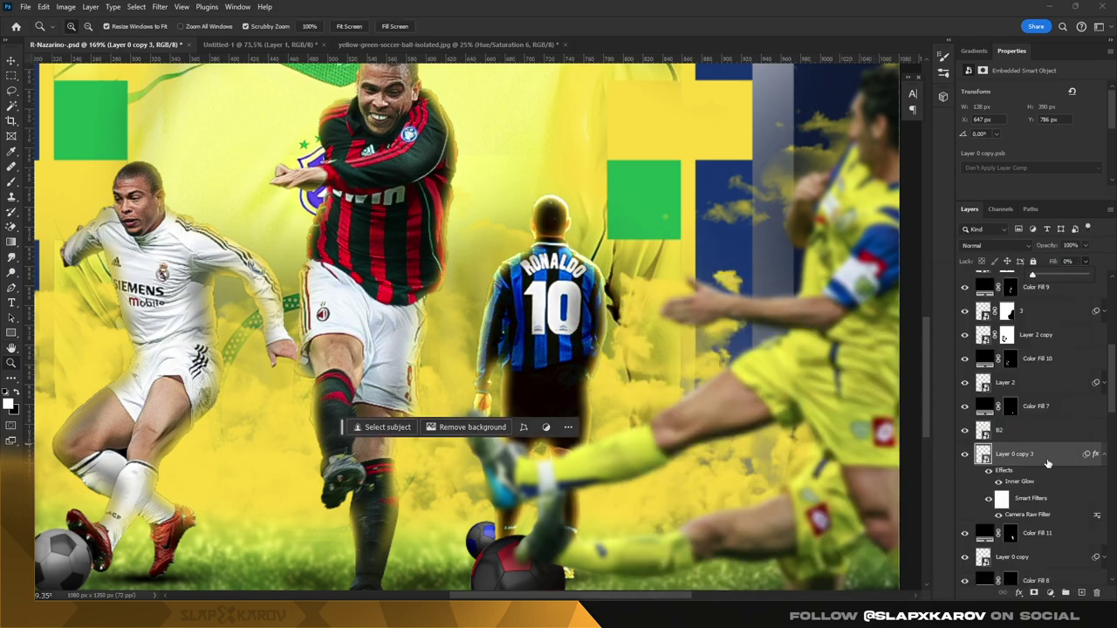
Step: Convert the glowing player copy into a smart object
right_click(1017, 454)
left_click(1047, 253)
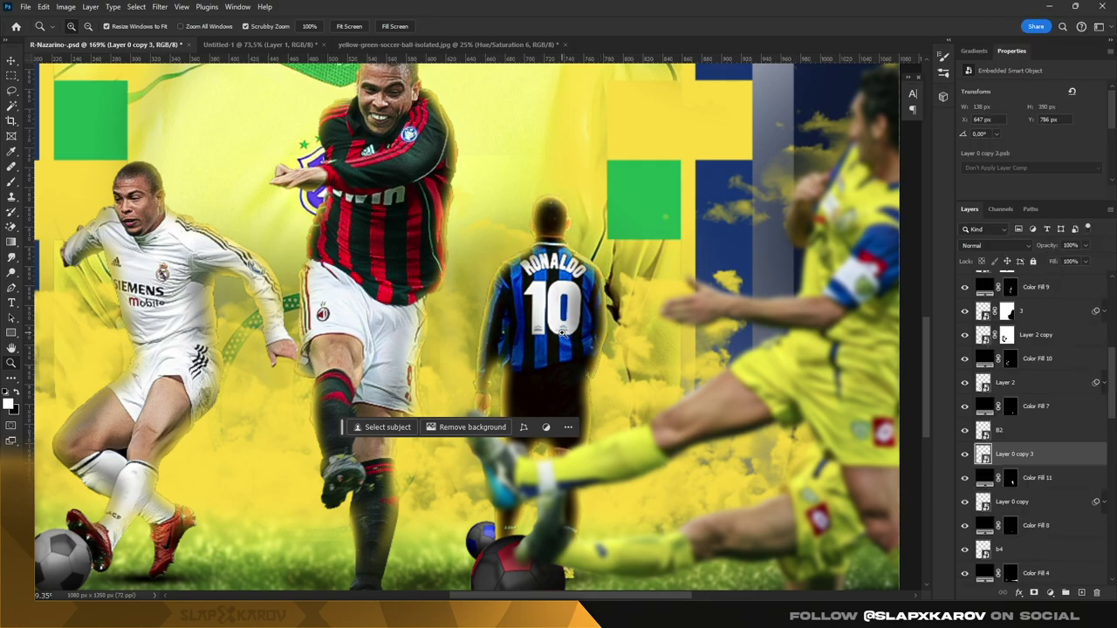
mouse_move(562, 332)
left_mouse_down()
mouse_move(559, 280)
mouse_move(331, 336)
left_mouse_up()
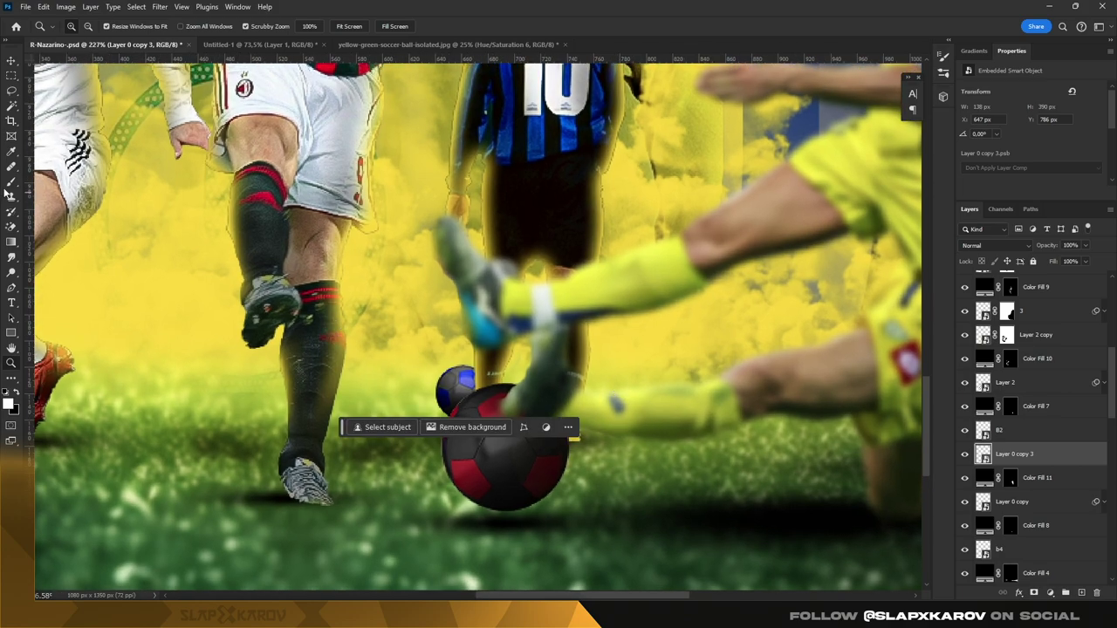
Step: Add a layer mask to Layer 0 copy 3 and brush out stray glow near the ball
left_click(11, 184)
left_click(1034, 593)
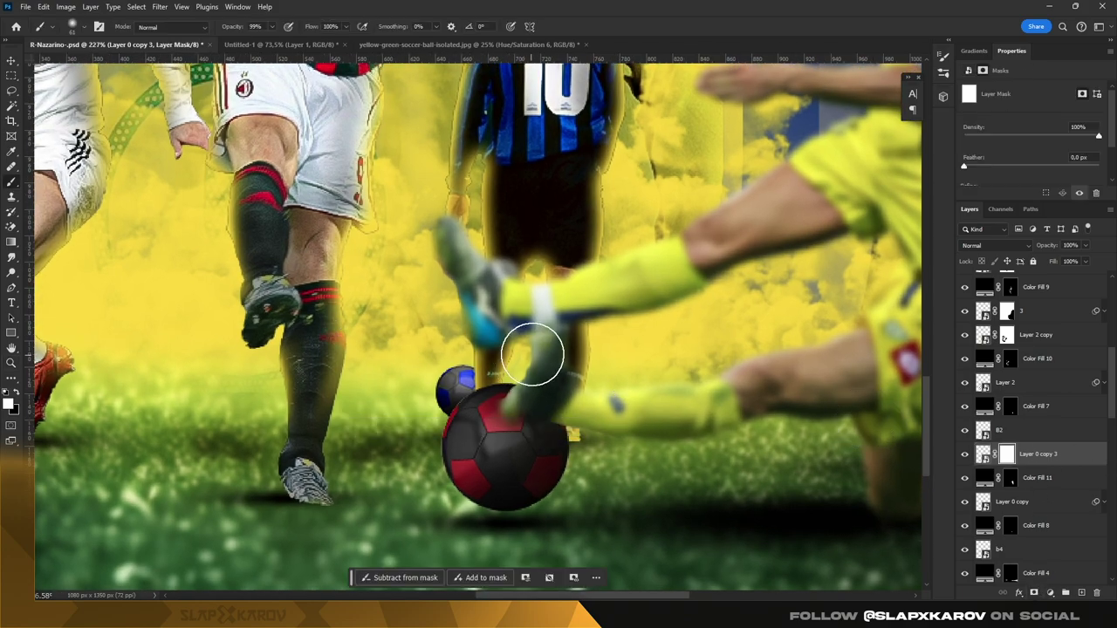
mouse_move(597, 412)
left_mouse_down()
mouse_move(608, 463)
mouse_move(614, 377)
left_mouse_up()
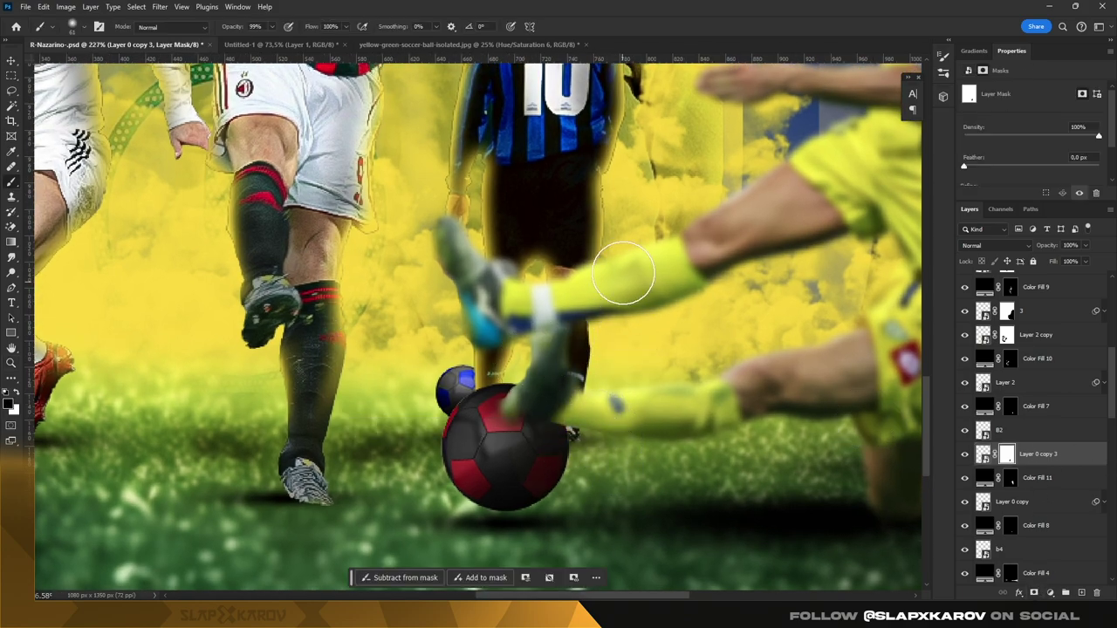
scroll(454, 371, "up", 2)
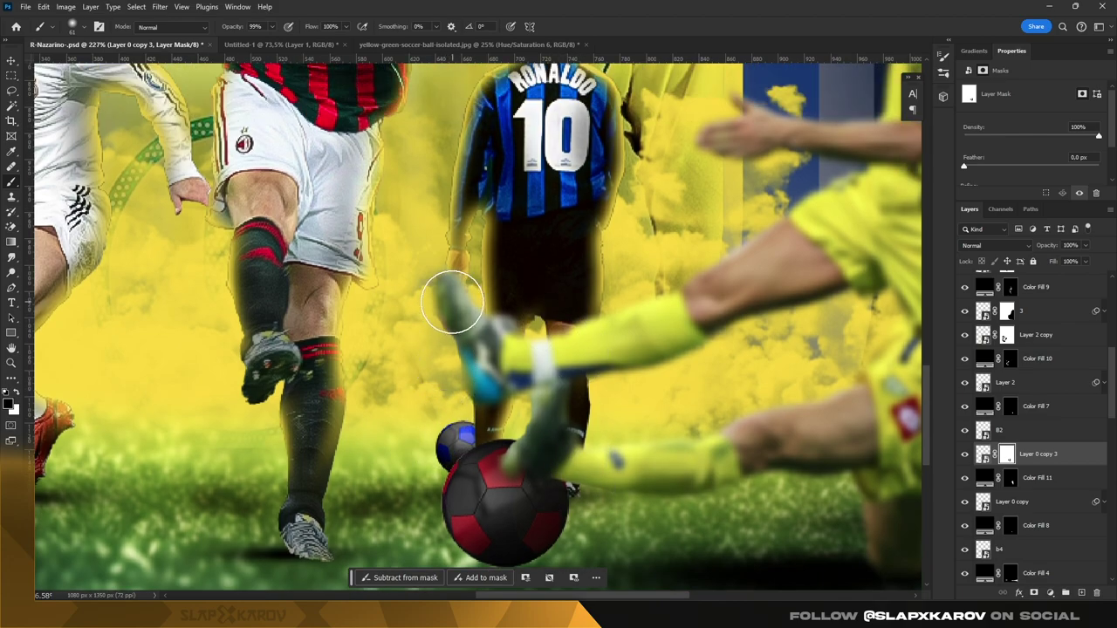
scroll(410, 266, "up", 3)
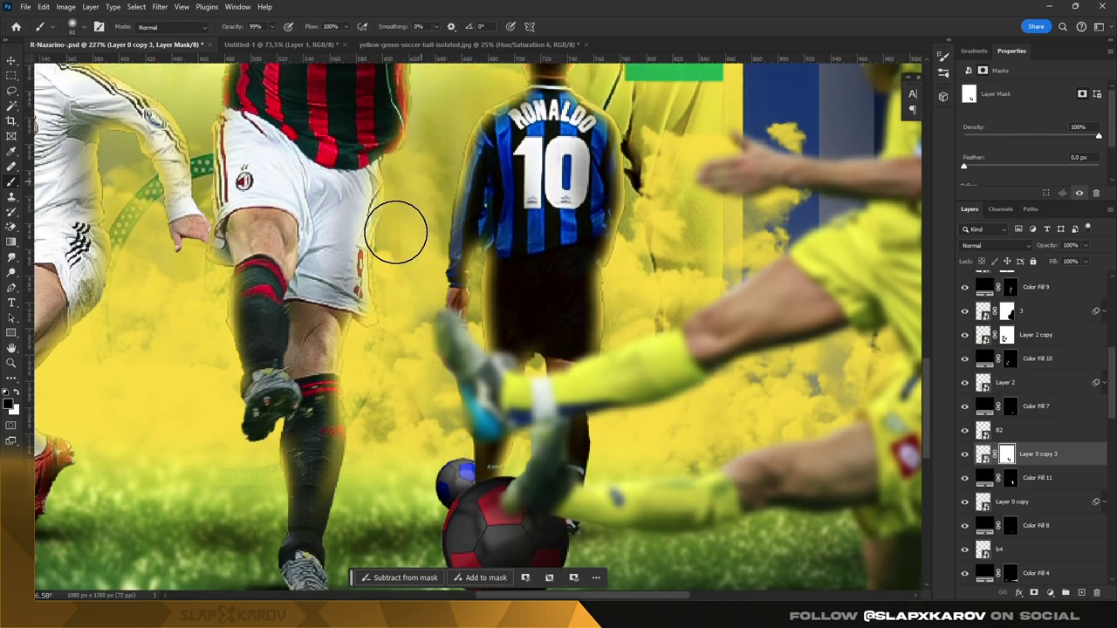
scroll(410, 245, "up", 2)
scroll(550, 332, "up", 1)
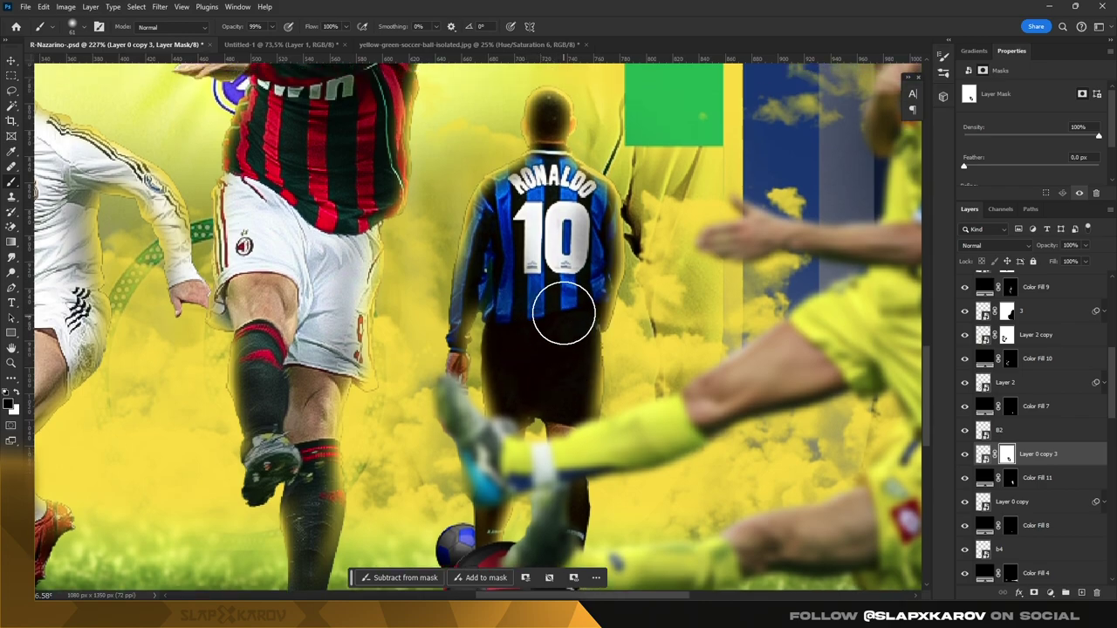
scroll(563, 243, "up", 1)
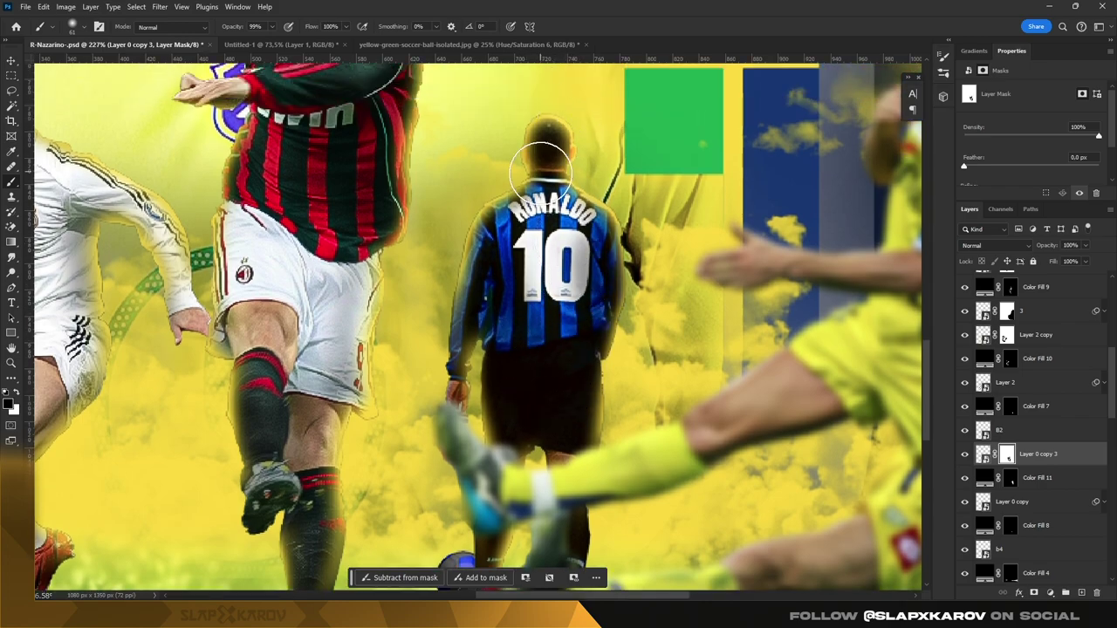
Step: Mask away leftover glow around the head, arm and shorts, then review the whole poster
left_click_drag(534, 148, 563, 152)
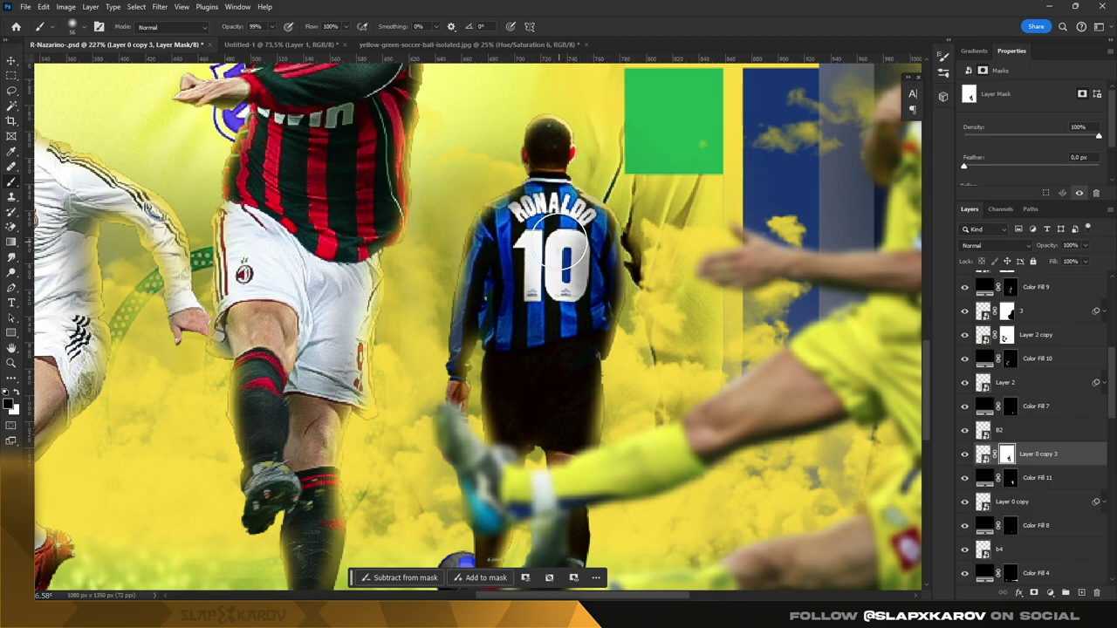
left_click_drag(499, 181, 488, 181)
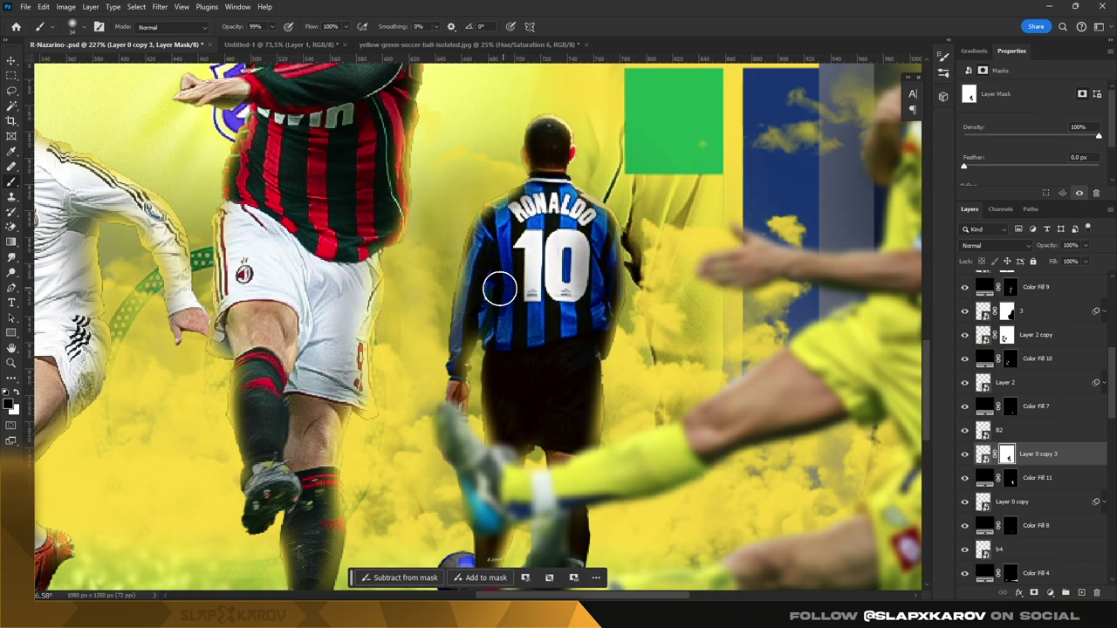
left_click_drag(485, 260, 485, 297)
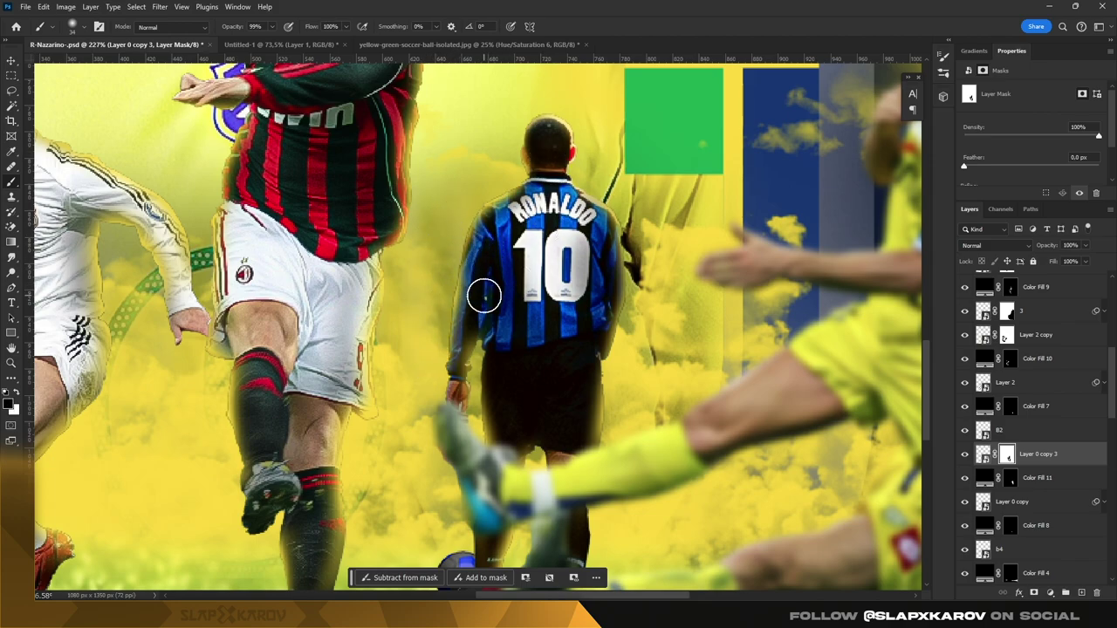
left_click_drag(514, 407, 573, 448)
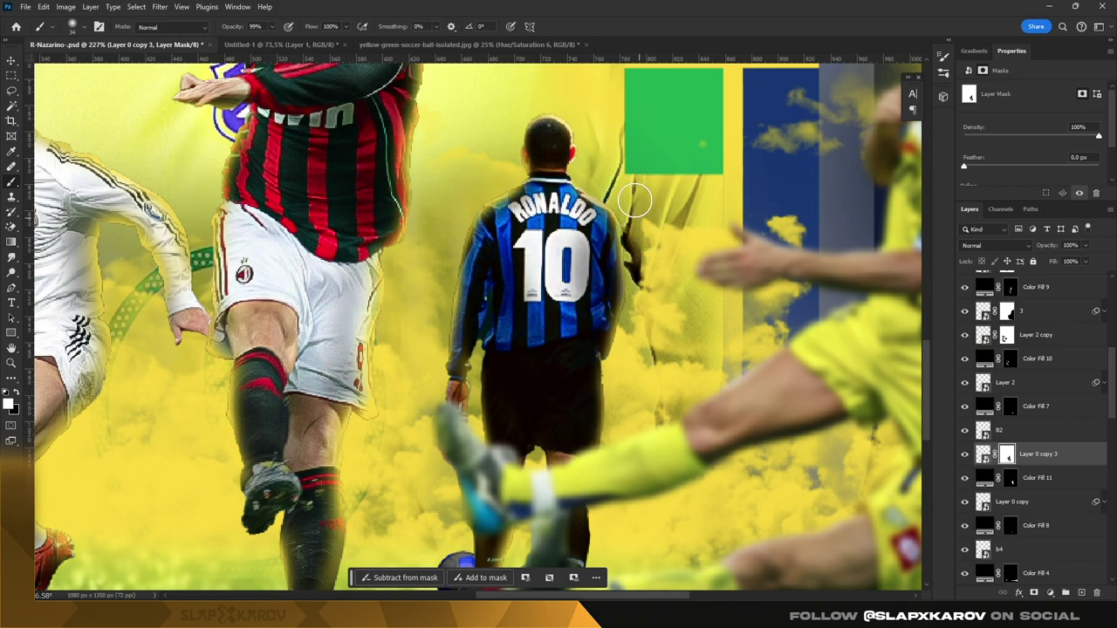
key("z")
key("ctrl+0")
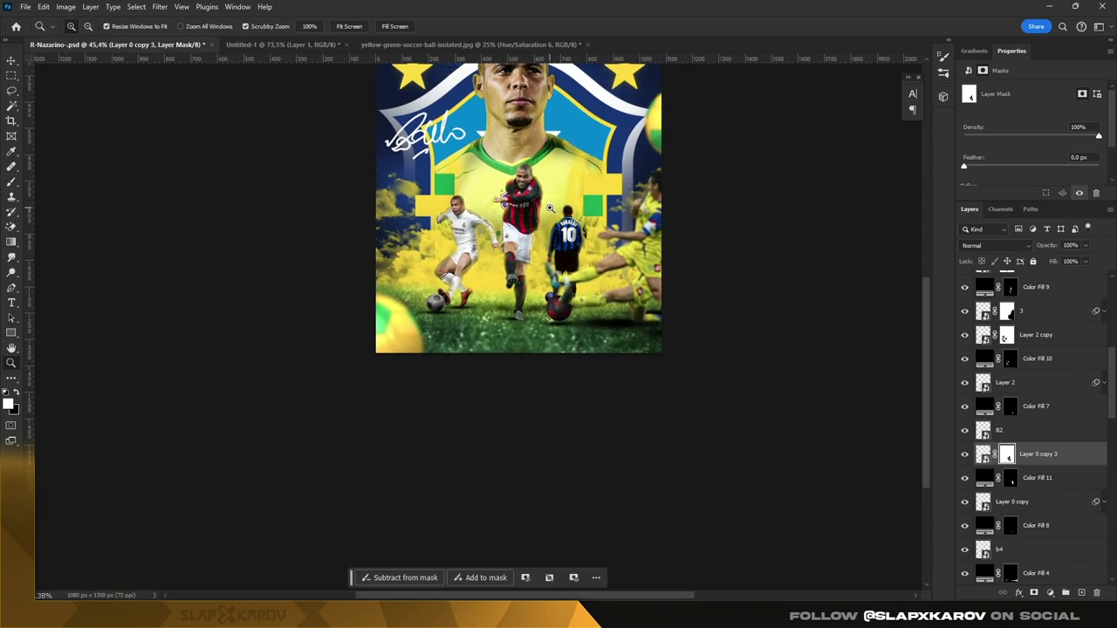
left_click_drag(629, 260, 640, 269)
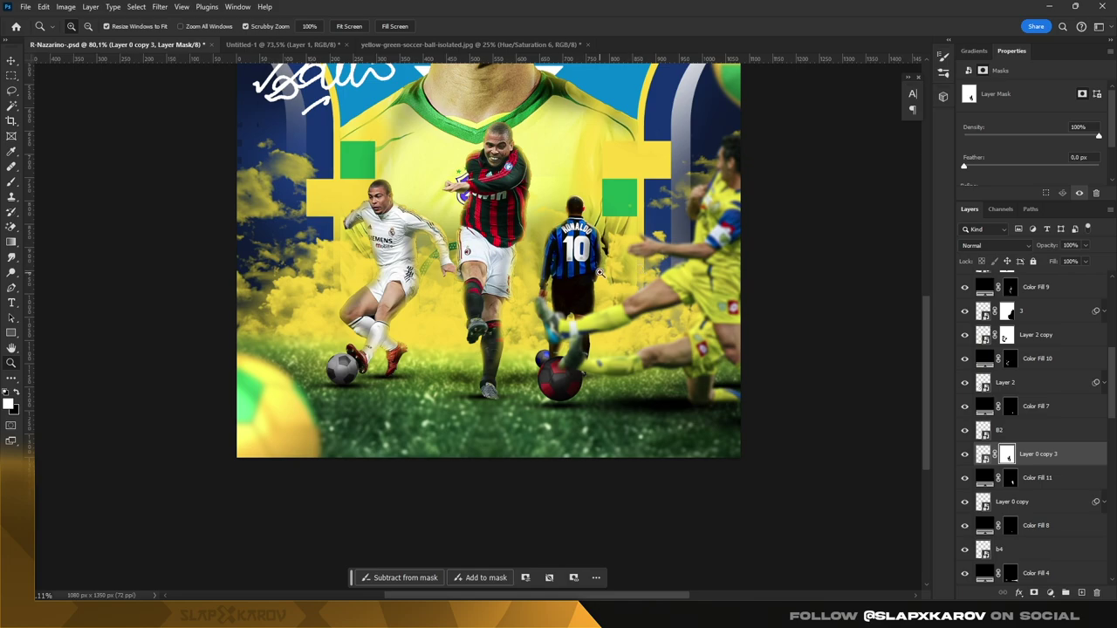
Step: Add a black Solid Color fill layer directly above the '3 copy' action players layer
left_click_drag(599, 273, 532, 190)
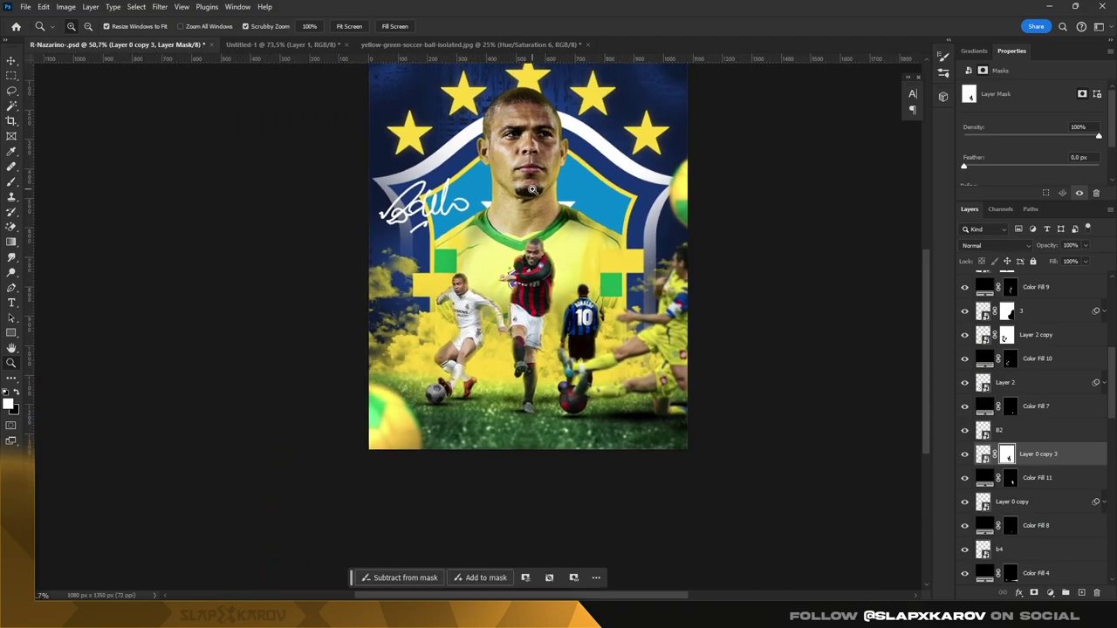
left_click(561, 300)
key("v")
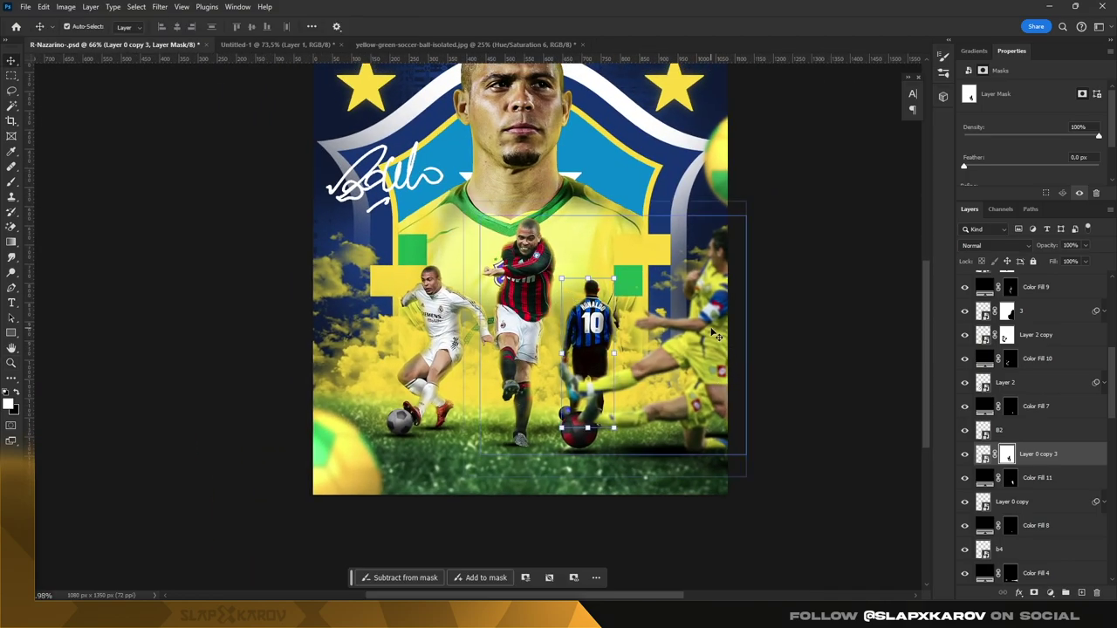
left_click(1050, 593)
left_click(1047, 389)
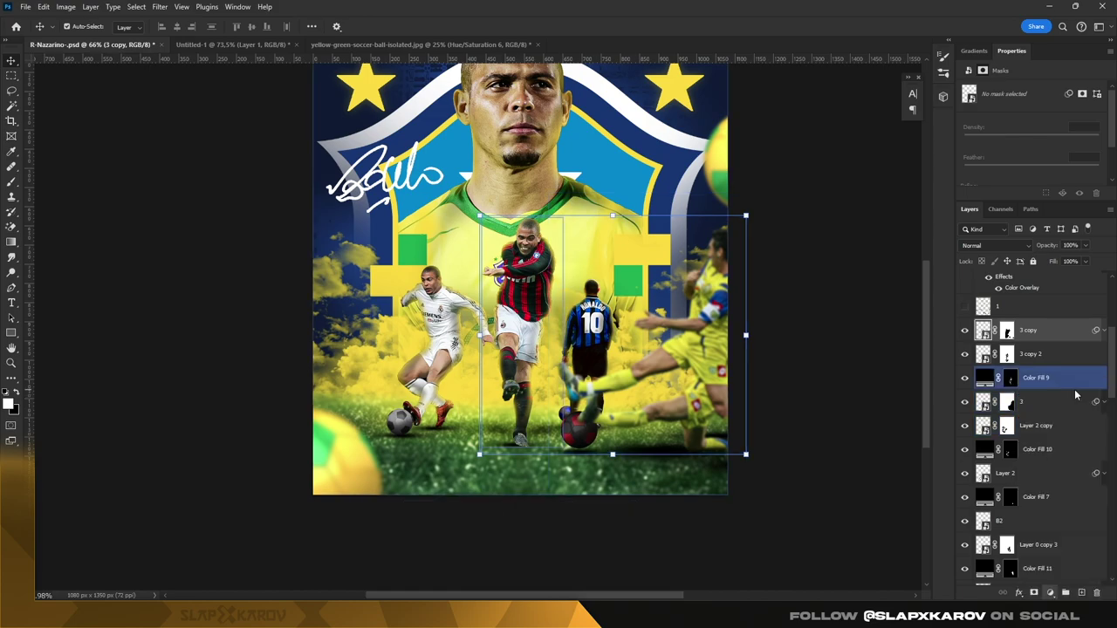
left_click(728, 418)
left_click(991, 276)
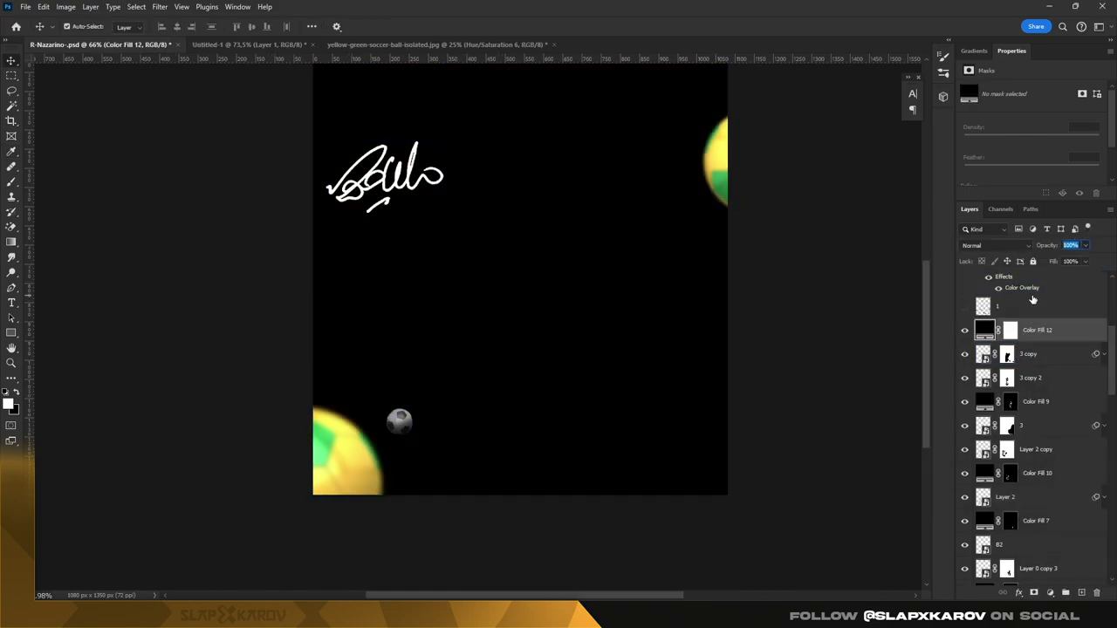
Step: Set Color Fill 12 to 55% opacity, invert its mask, and load the '3 copy' players' outline
type("55")
left_click(1010, 330)
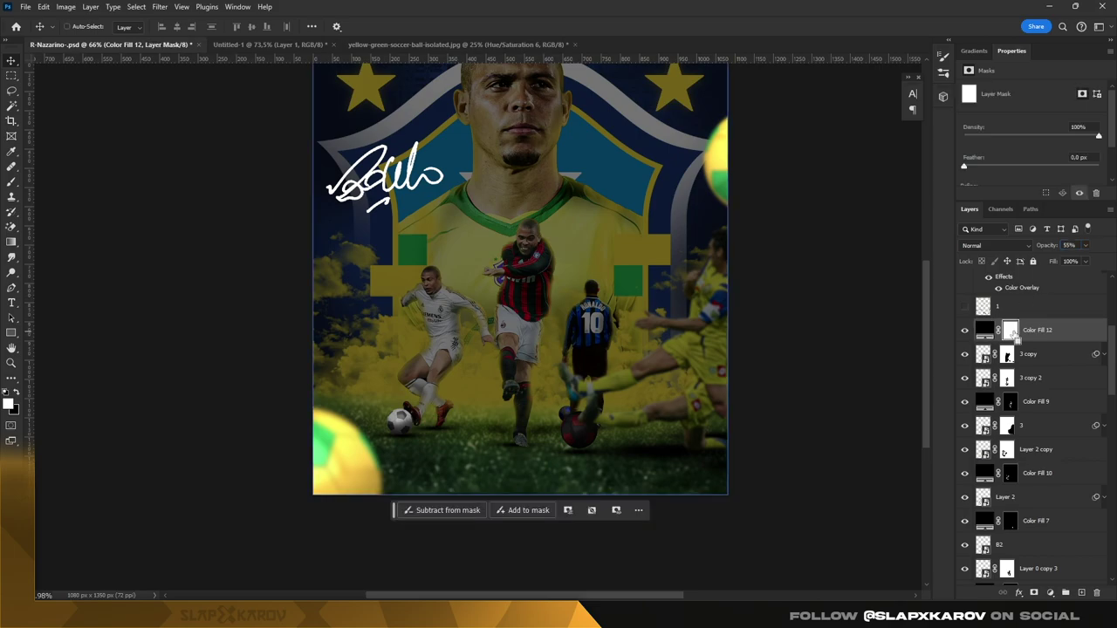
key("ctrl+i")
left_click(983, 354)
left_click(984, 355, "ctrl")
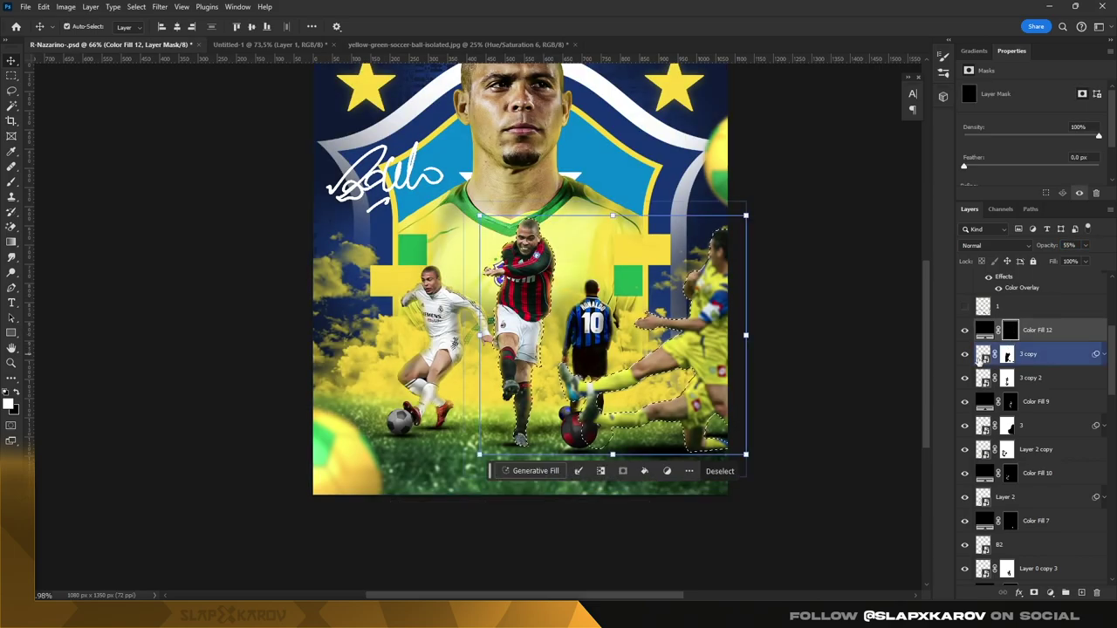
scroll(721, 299, "up", 2)
Step: Paint soft black shading on the mask along the leg edge and the yellow player
key("b")
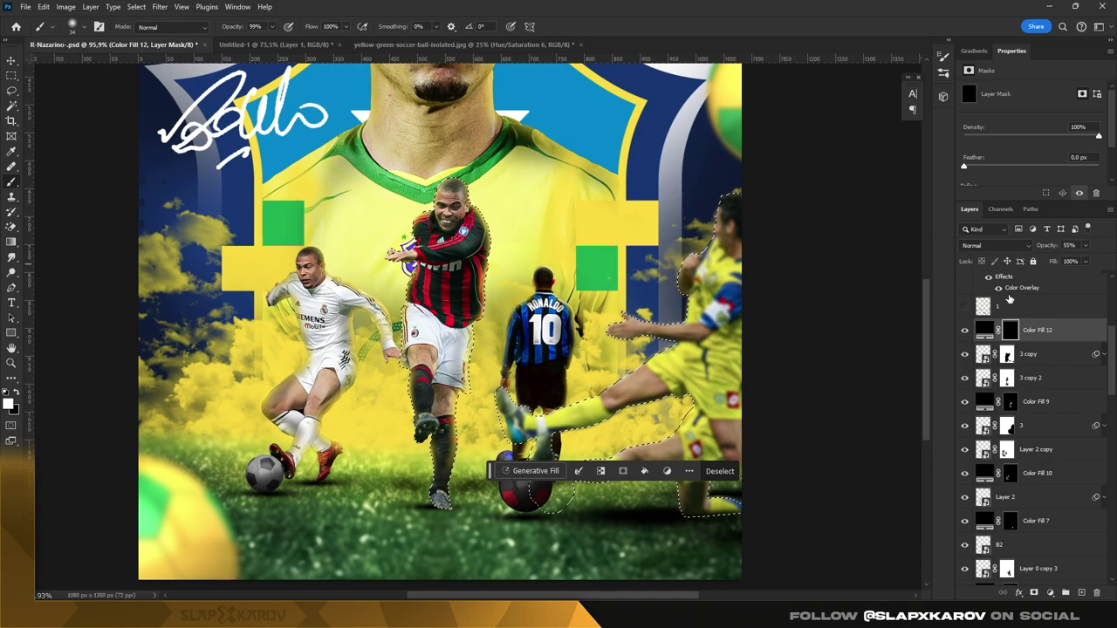
right_click(711, 209)
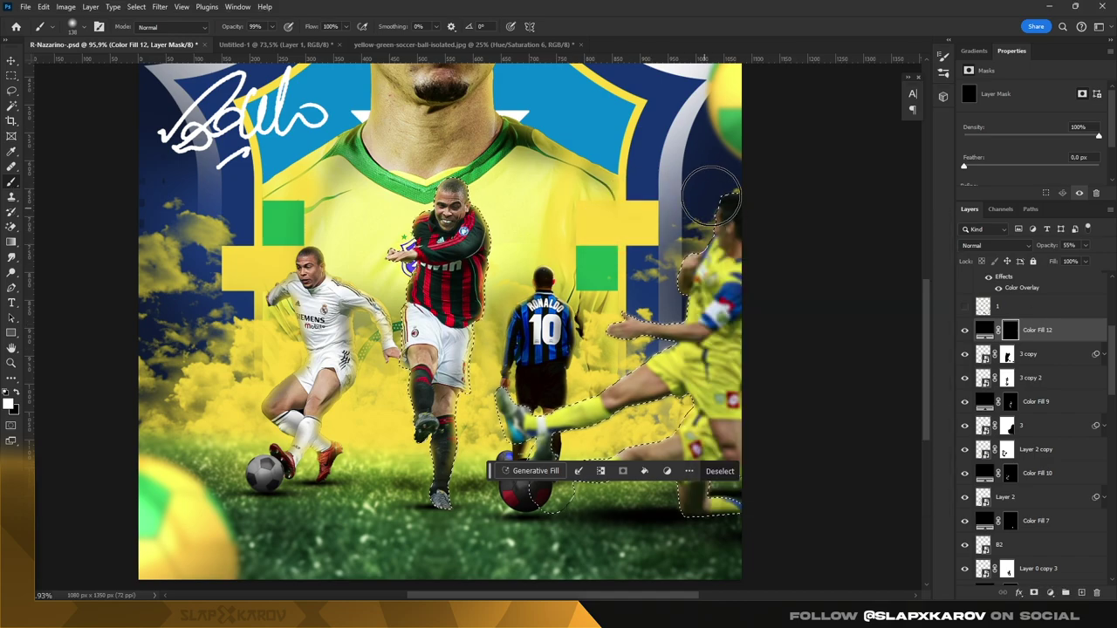
scroll(797, 349, "down", 1)
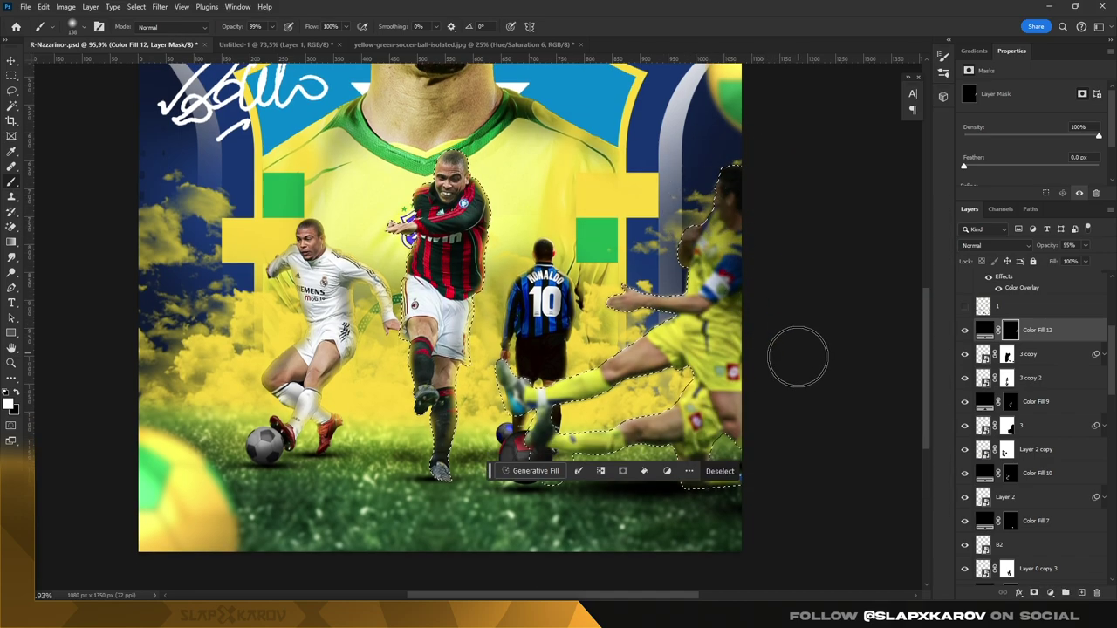
scroll(796, 357, "down", 1)
scroll(788, 387, "down", 2)
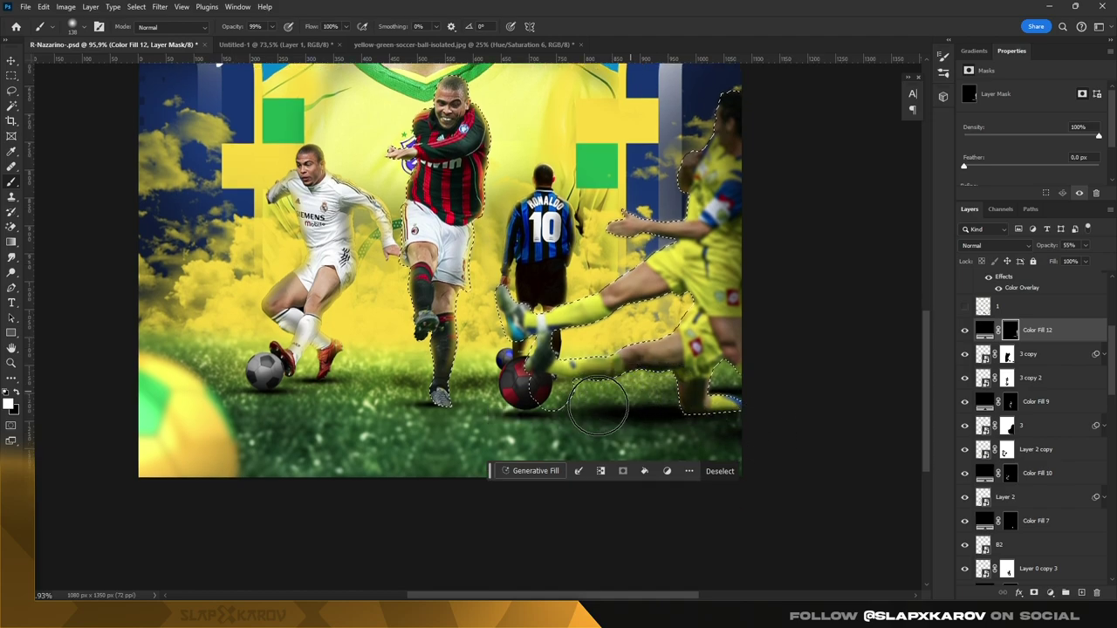
left_click_drag(603, 332, 576, 329)
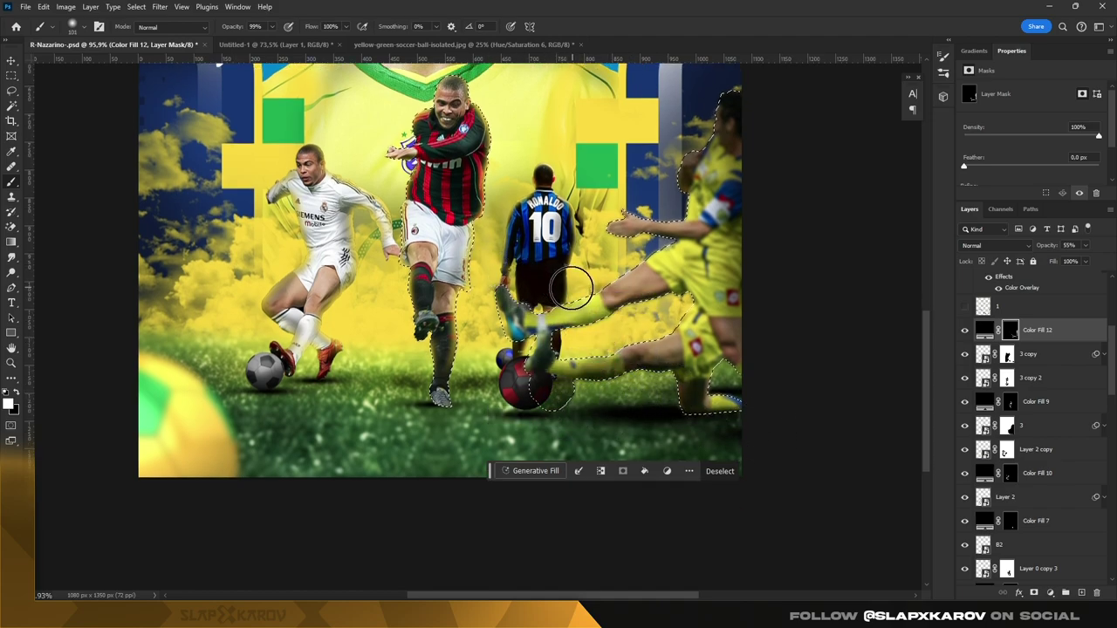
left_click_drag(570, 288, 585, 274)
left_click_drag(674, 203, 591, 169)
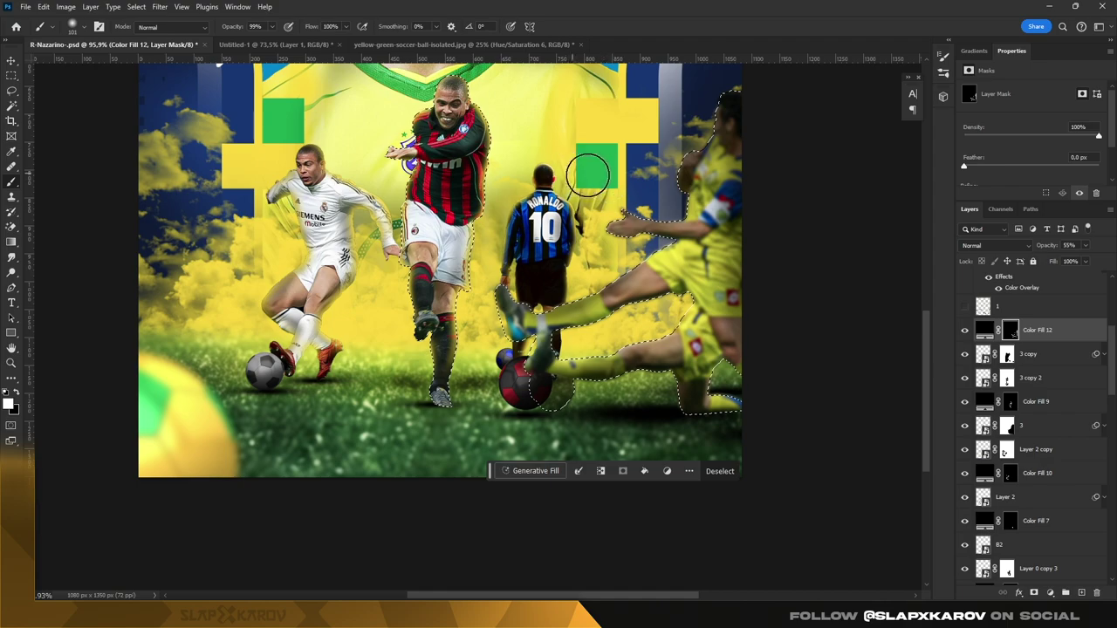
left_click_drag(741, 294, 741, 319)
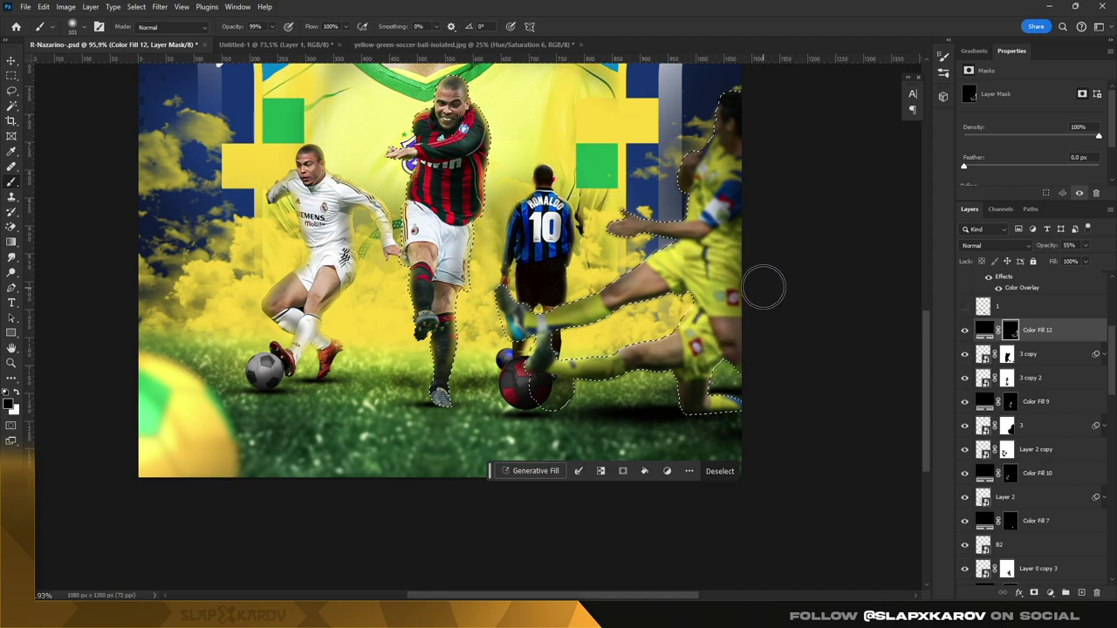
Step: Resize the brush to about 47 and continue shading the players
scroll(734, 232, "down", 1)
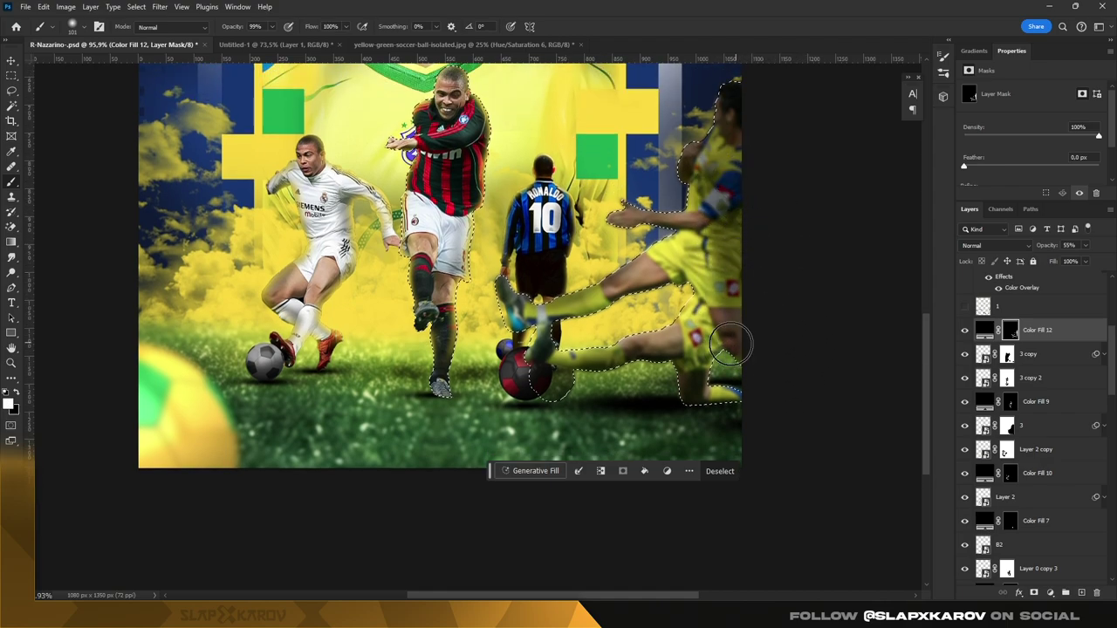
key("bracketright")
key("bracketright")
key("bracketright")
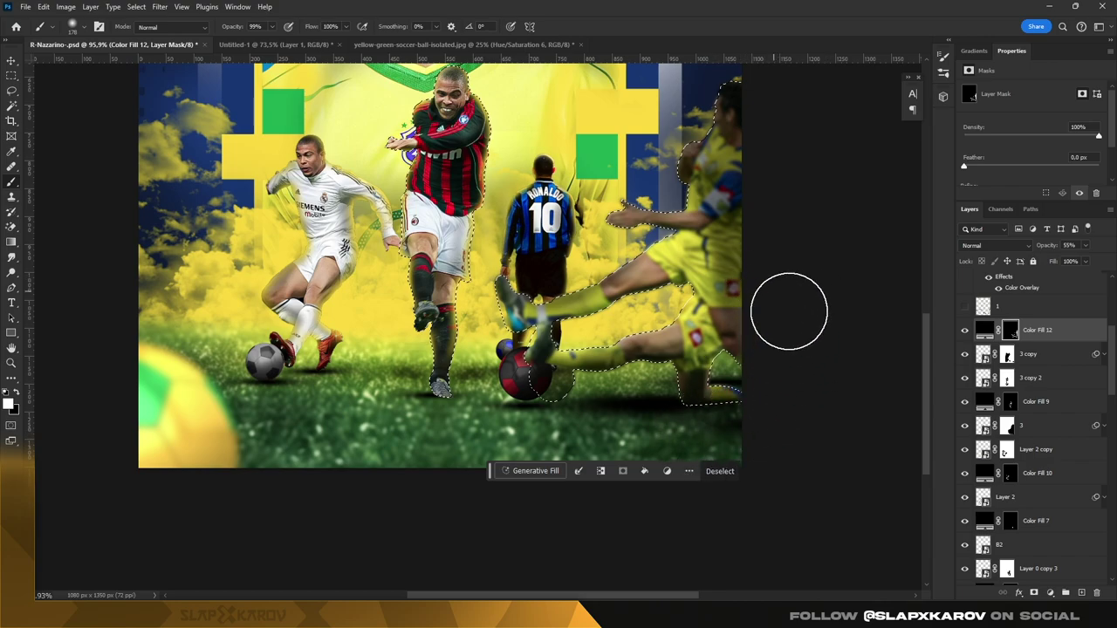
left_click_drag(660, 321, 639, 333)
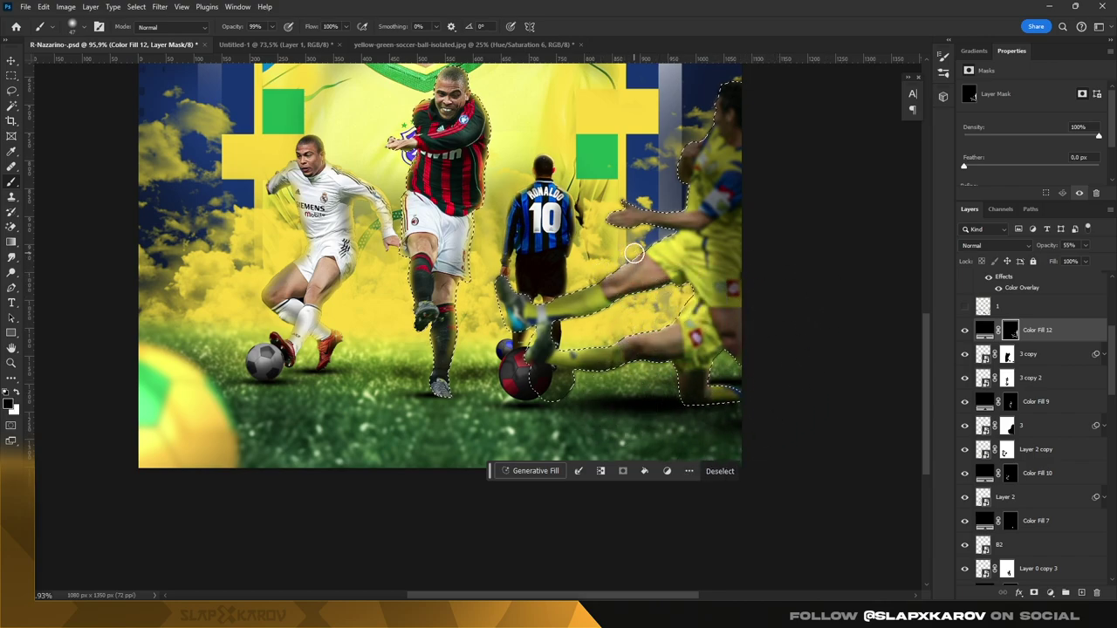
scroll(556, 284, "up", 3)
left_click_drag(648, 245, 623, 240)
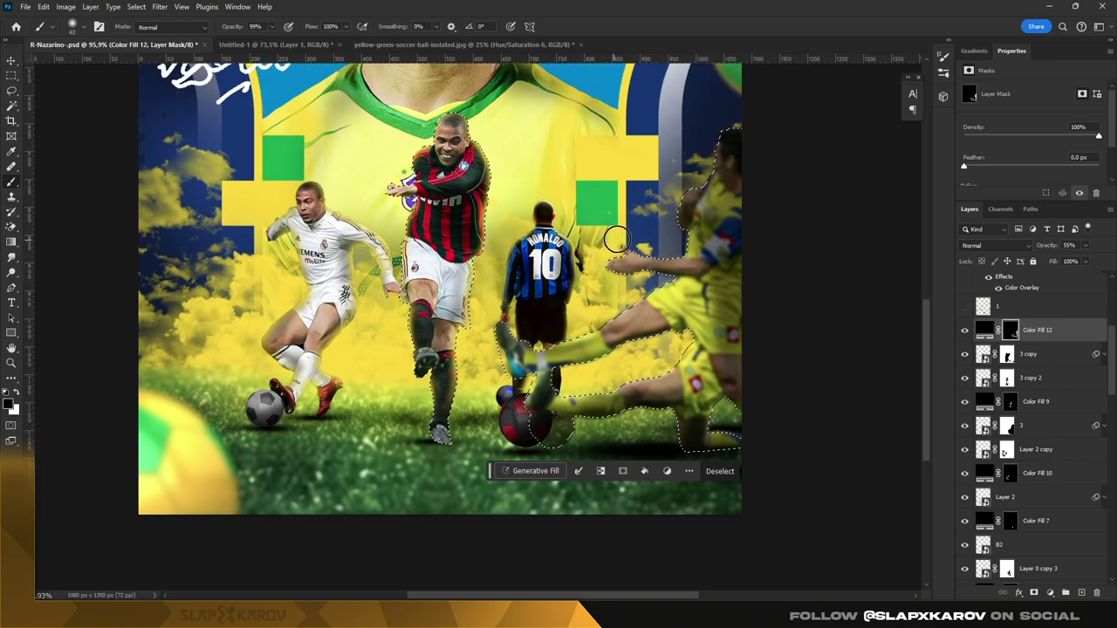
scroll(617, 240, "up", 3)
scroll(665, 263, "up", 2)
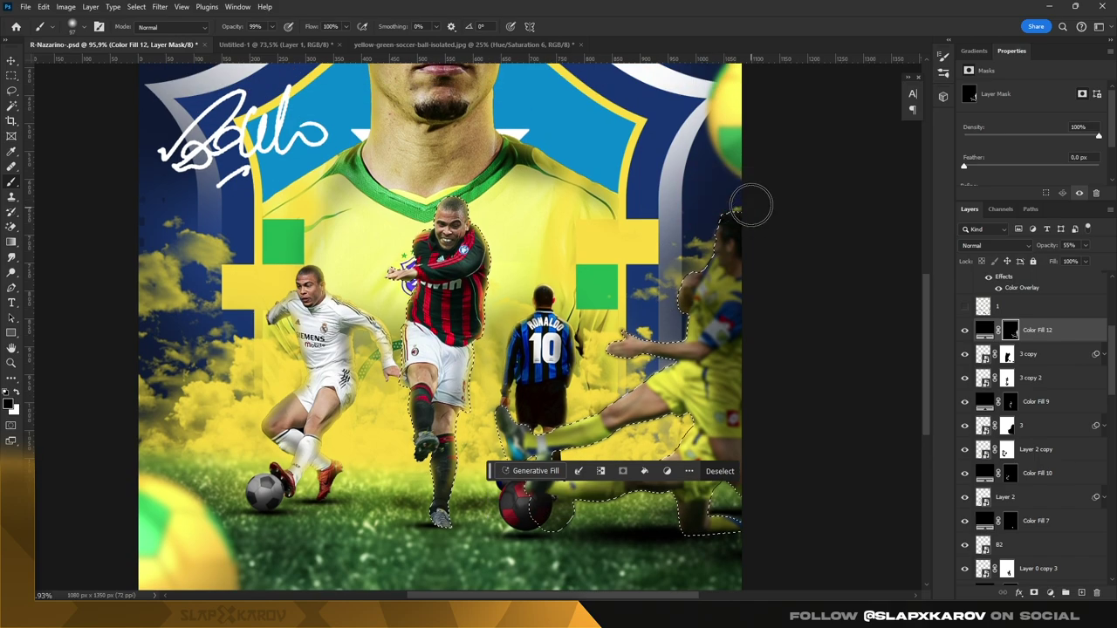
scroll(778, 340, "down", 5)
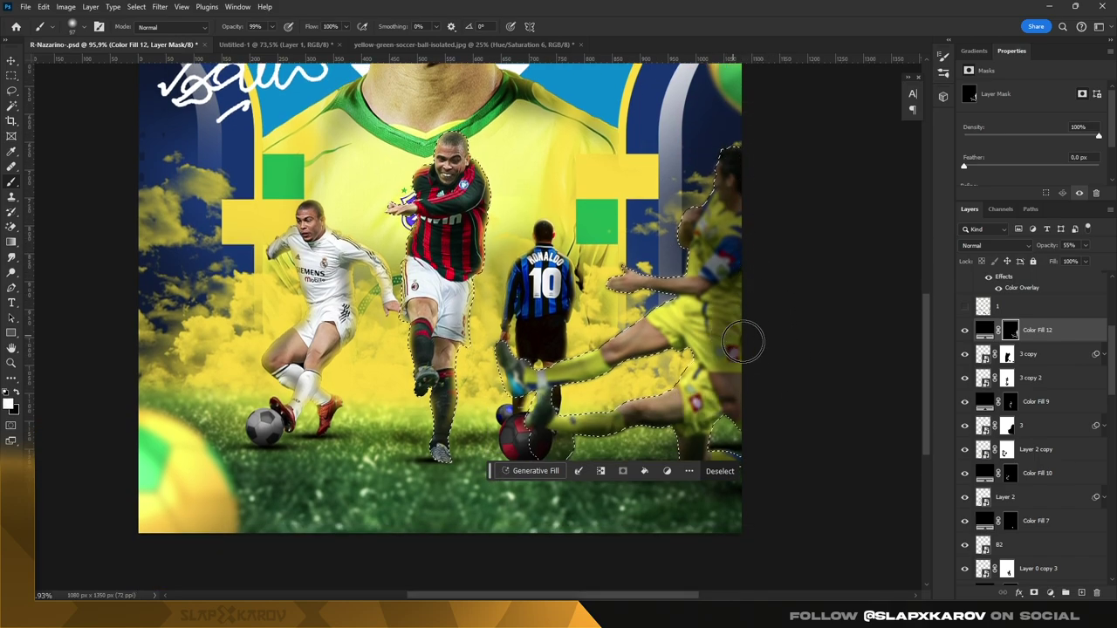
scroll(777, 340, "down", 3)
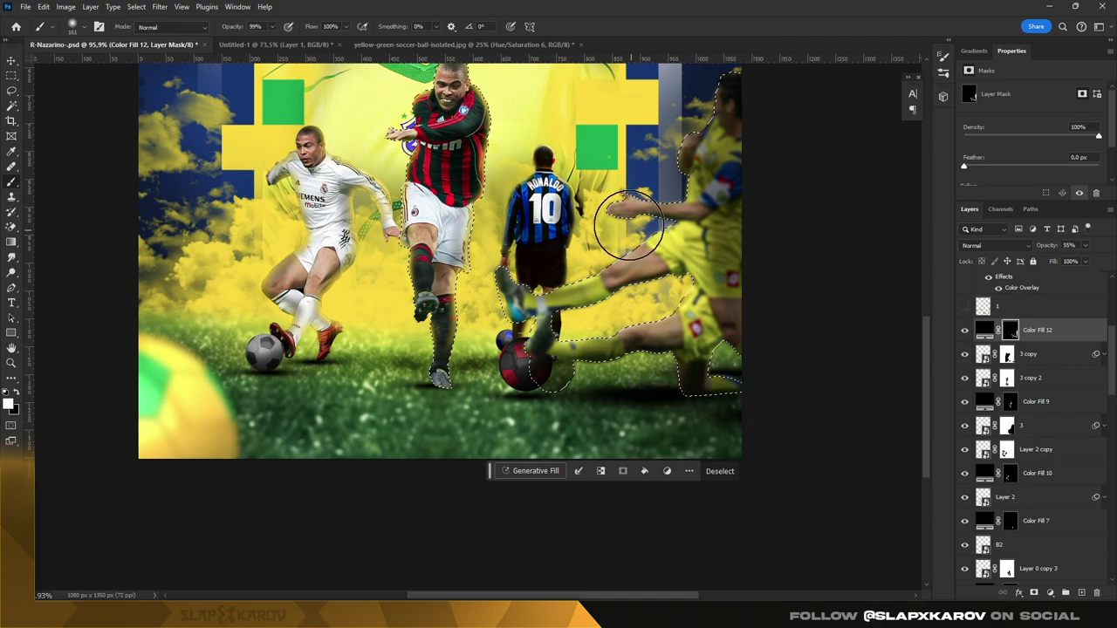
Step: Drop the selection and shade the red-and-black ball edge with a smaller brush
key("m")
key("ctrl+d")
key("z")
left_click_drag(550, 388, 586, 392)
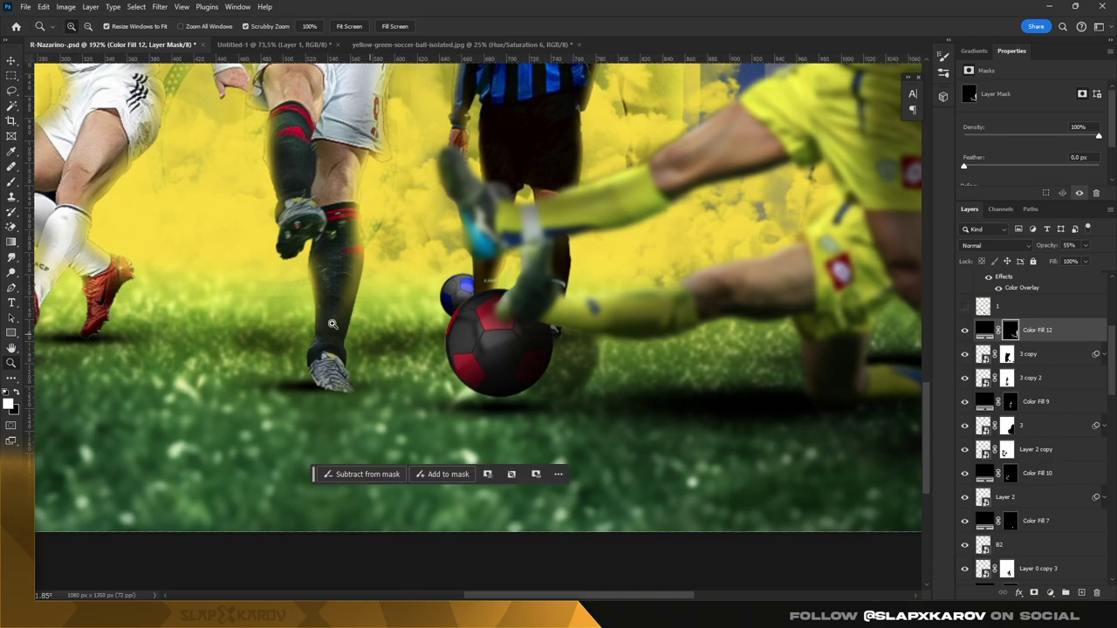
key("b")
right_click(607, 297)
key("Escape")
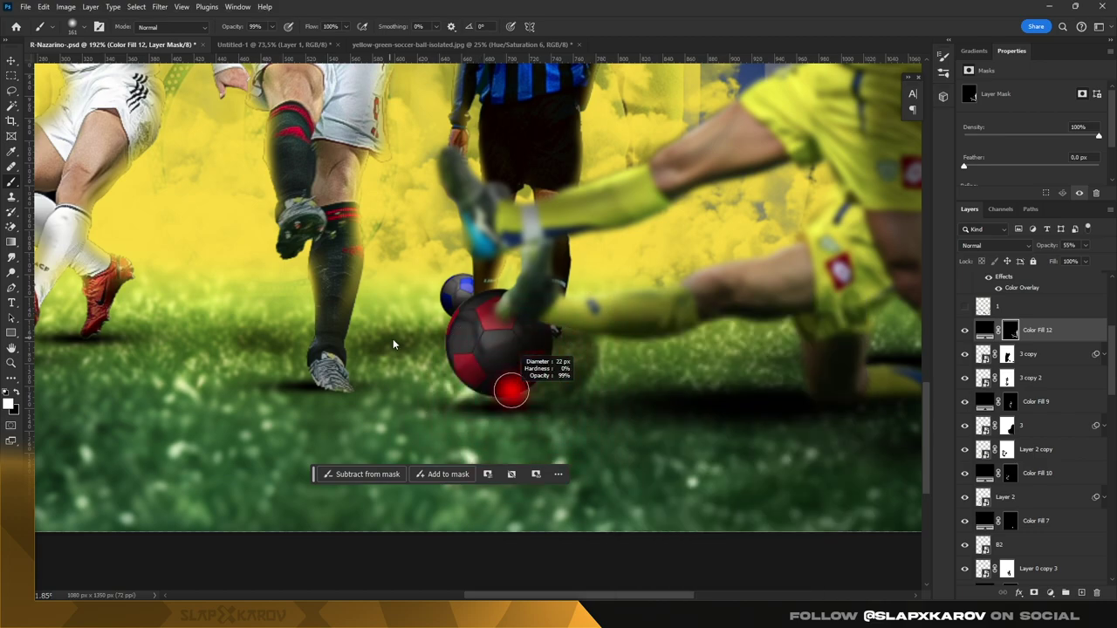
right_click(583, 377, "alt")
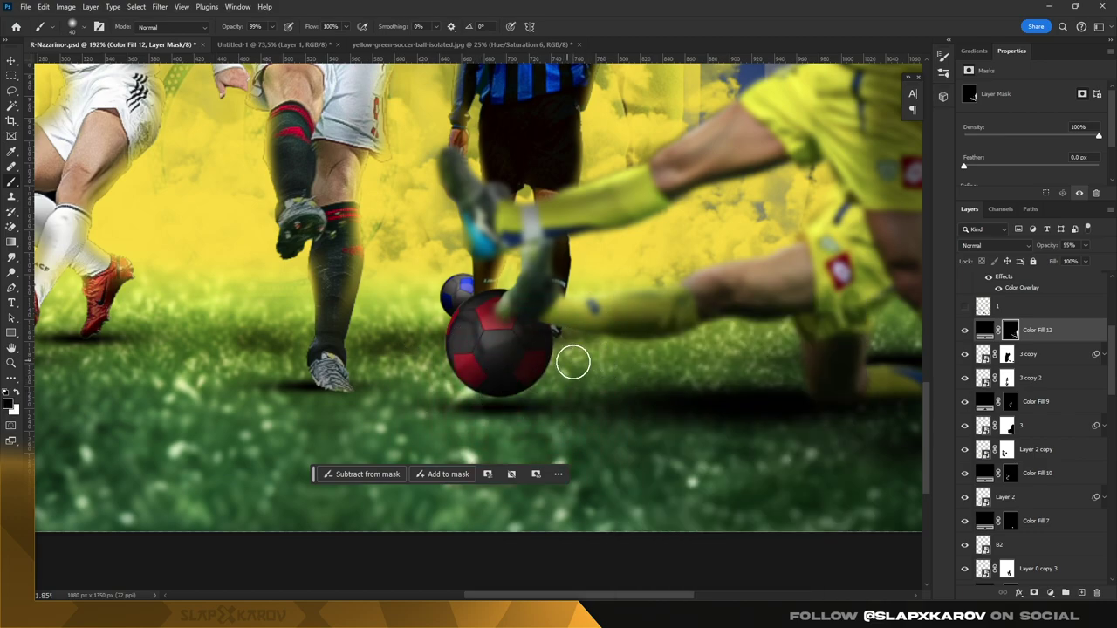
key("z")
left_click_drag(515, 380, 596, 201)
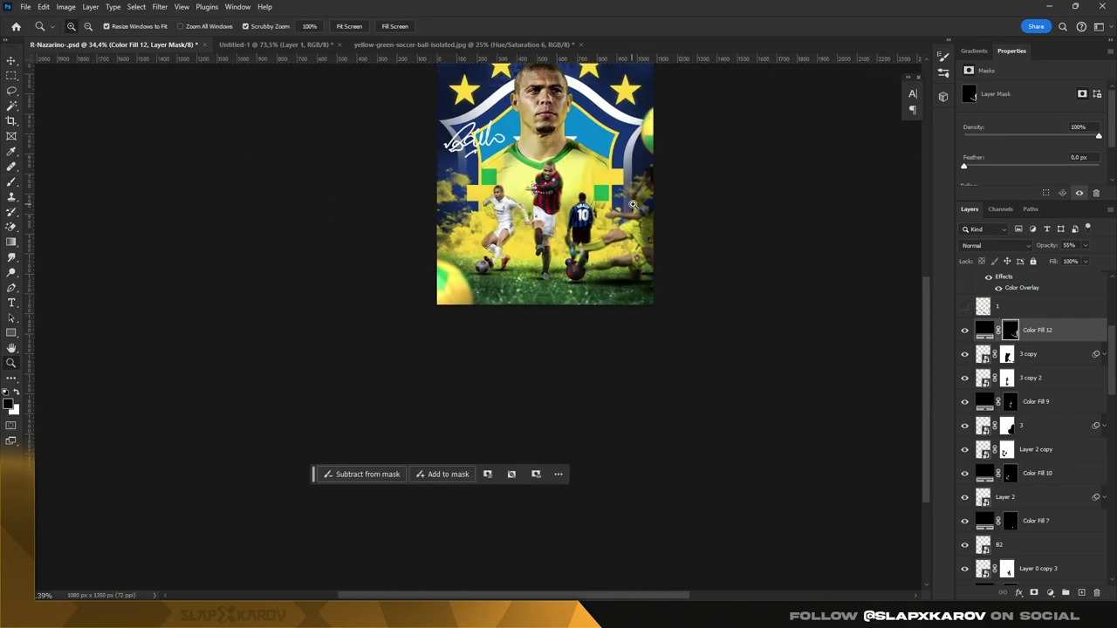
Step: Zoom in and scroll around the poster to inspect the new shading
left_click(596, 201)
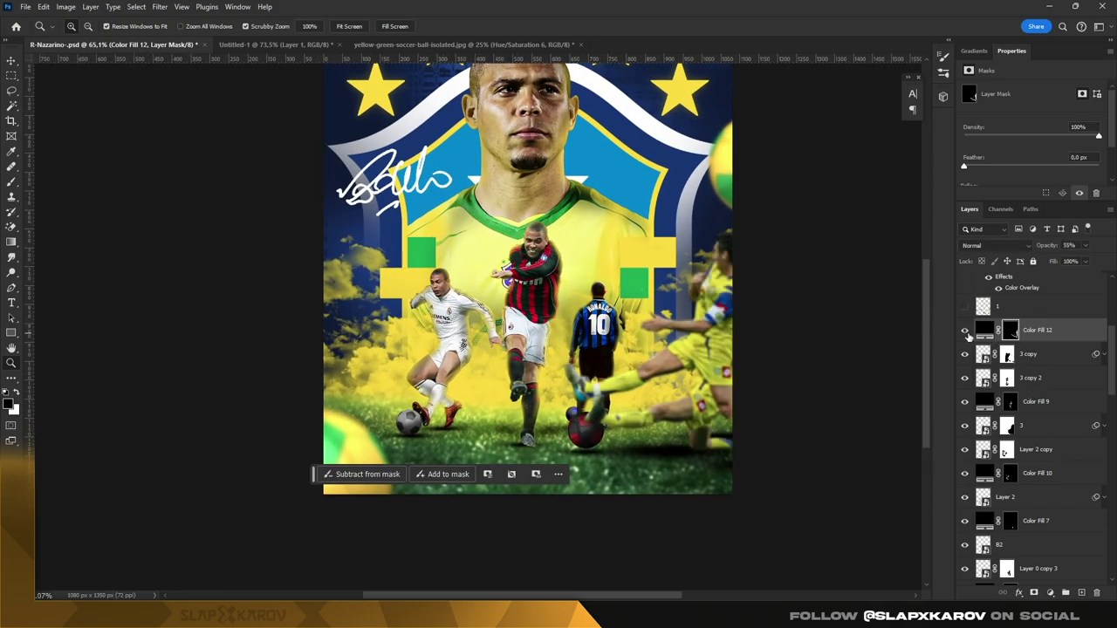
left_click(545, 181)
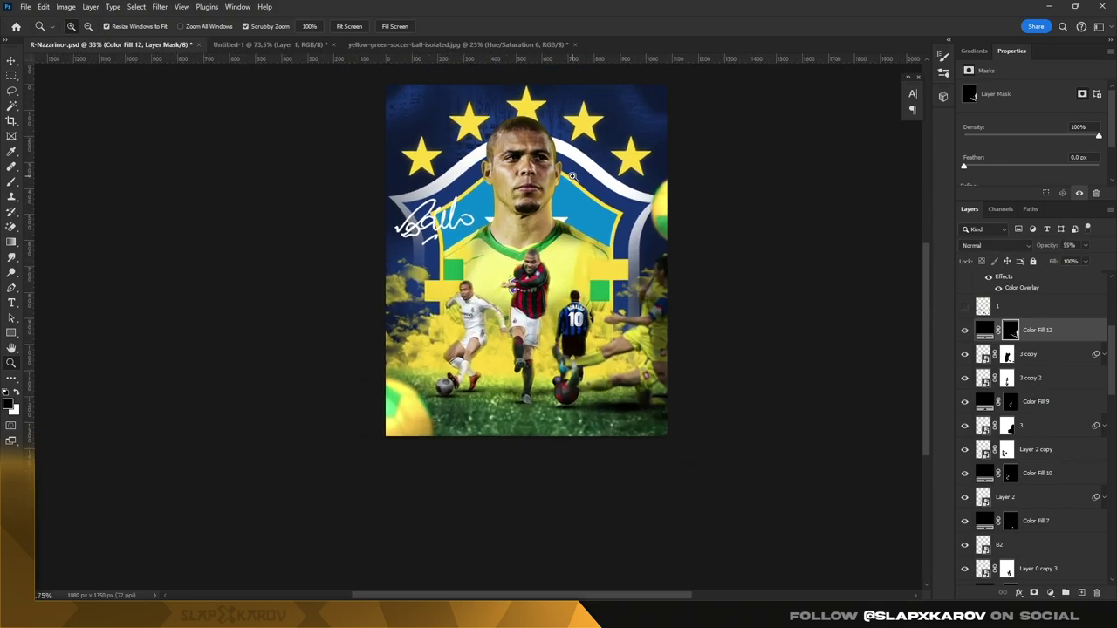
left_click(545, 184)
scroll(552, 252, "down", 3)
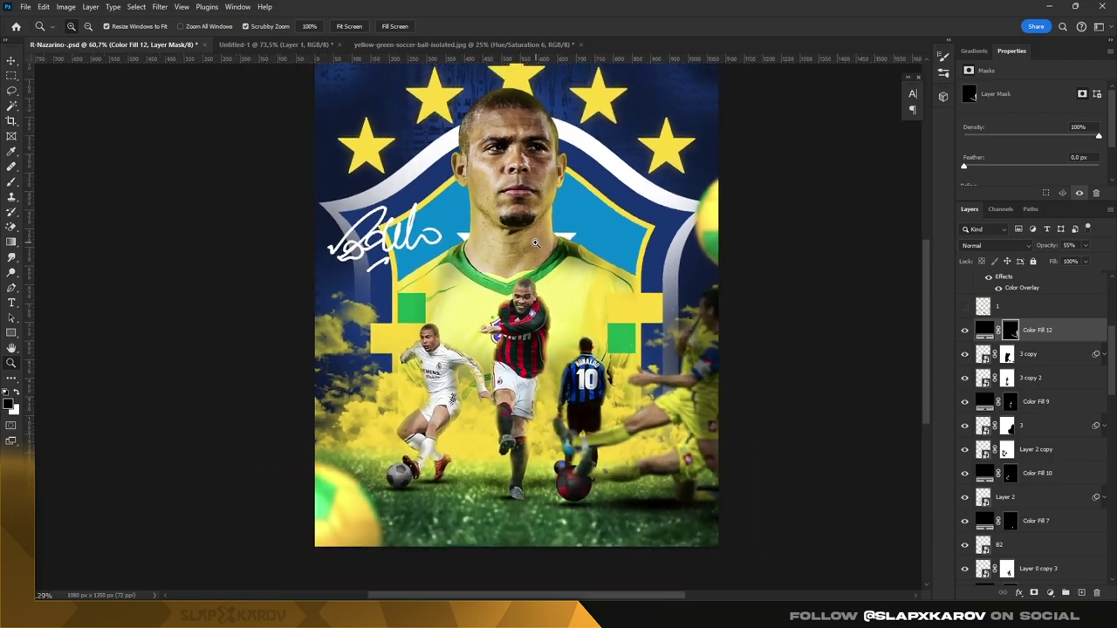
scroll(553, 253, "up", 6)
scroll(555, 240, "down", 6)
scroll(557, 229, "down", 2)
scroll(557, 229, "up", 3)
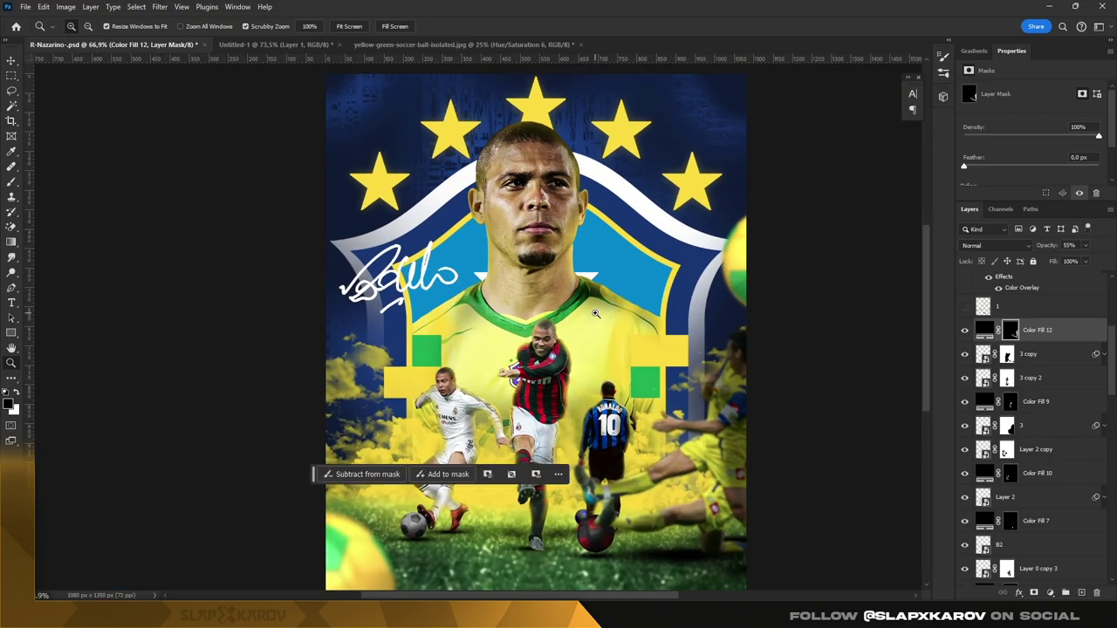
scroll(557, 230, "up", 2)
scroll(653, 399, "down", 5)
scroll(654, 399, "up", 3)
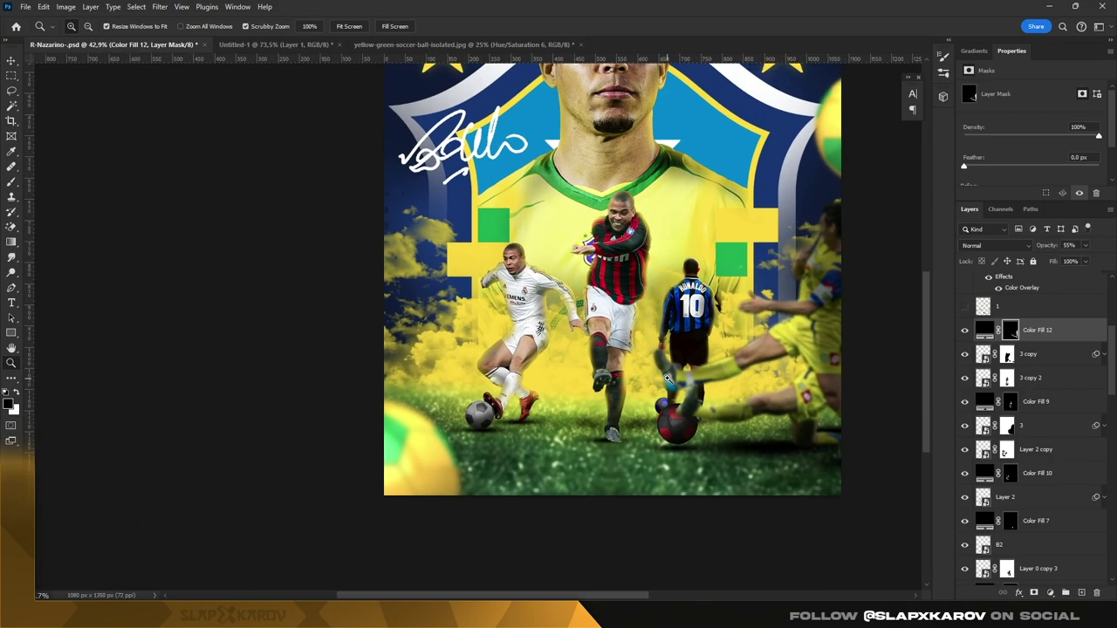
scroll(650, 384, "up", 2)
scroll(644, 360, "up", 1)
scroll(643, 359, "down", 2)
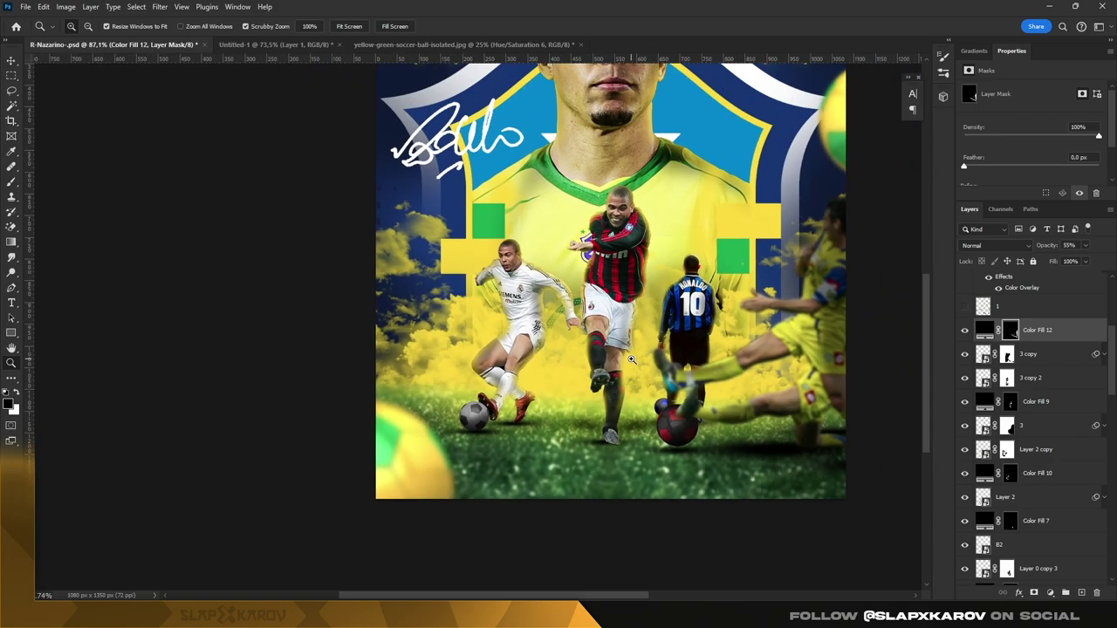
scroll(663, 314, "down", 4)
scroll(685, 262, "up", 3)
scroll(690, 258, "down", 1)
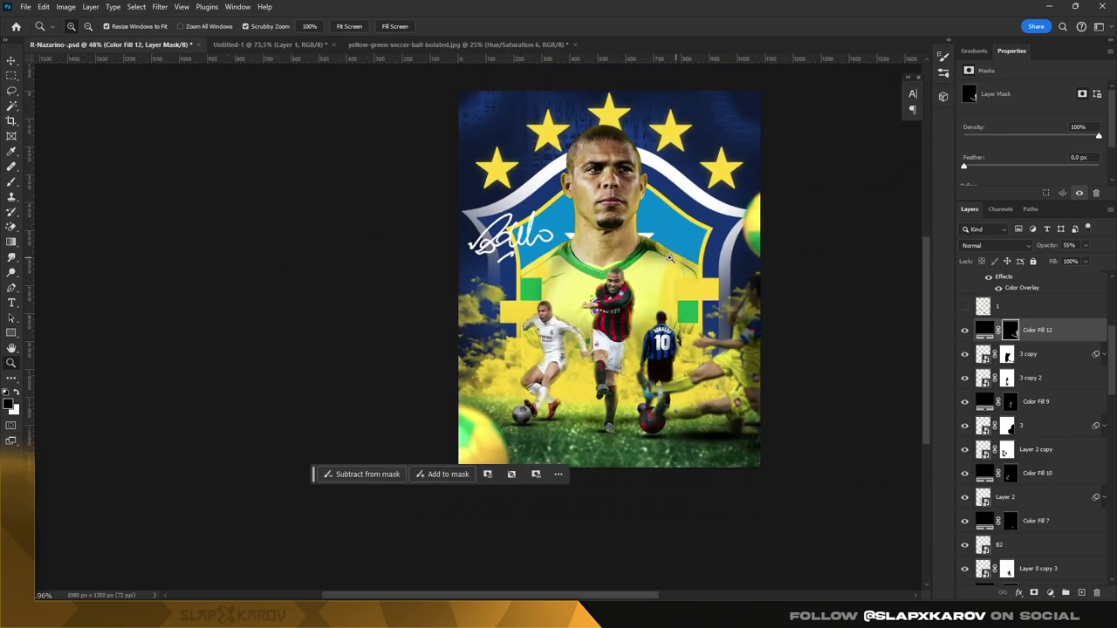
scroll(670, 258, "up", 1)
Step: Hide Layer 4, the blurred soccer ball in the bottom-left corner
key("v")
left_click(484, 437)
left_click(965, 284)
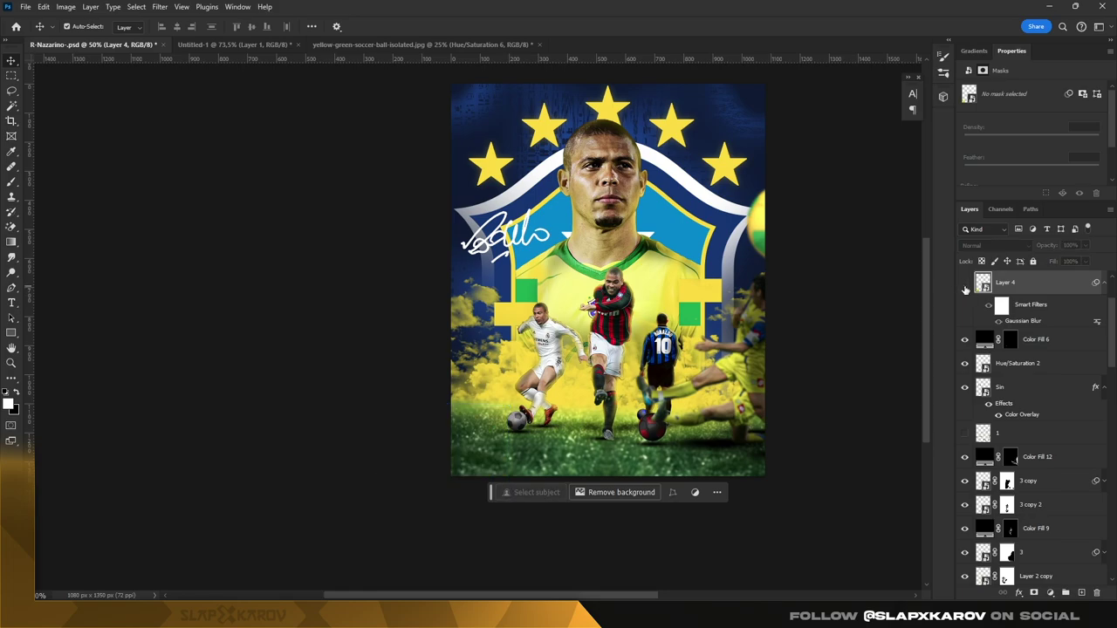
key("z")
scroll(663, 227, "down", 2)
scroll(655, 205, "up", 2)
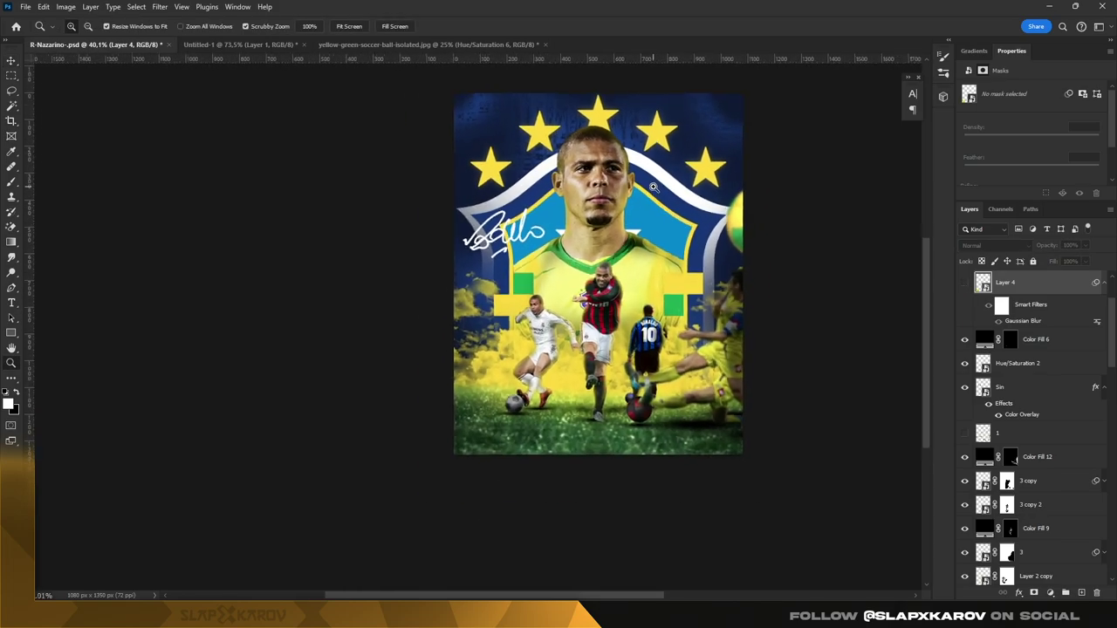
left_click_drag(650, 197, 664, 209)
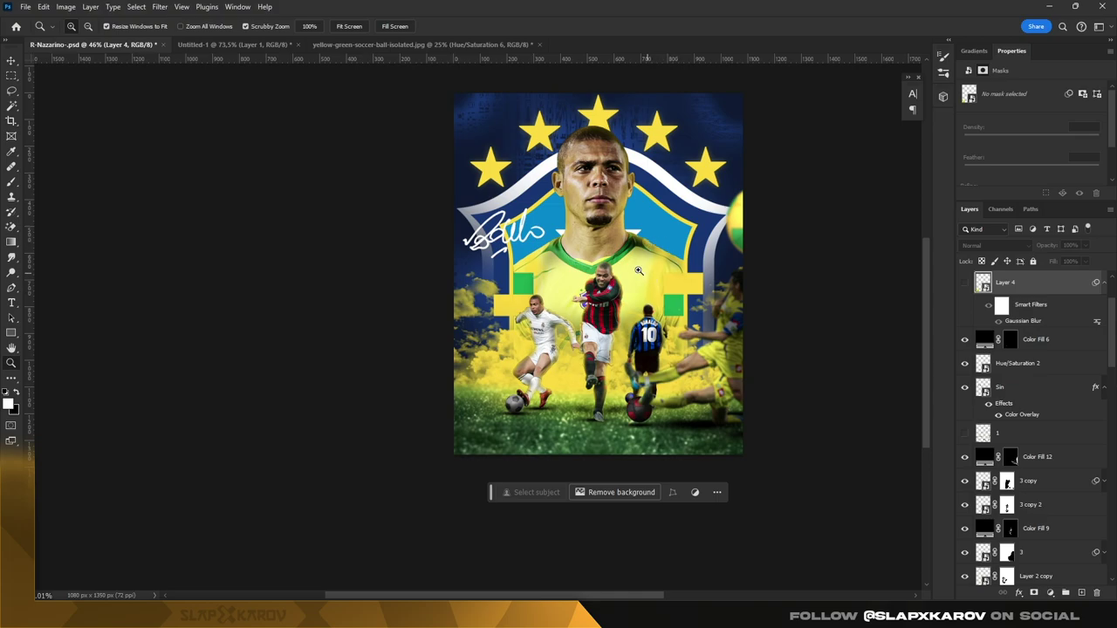
scroll(638, 270, "up", 3)
Step: Select the large face portrait layer and duplicate it with Ctrl+J
key("v")
left_click(748, 276)
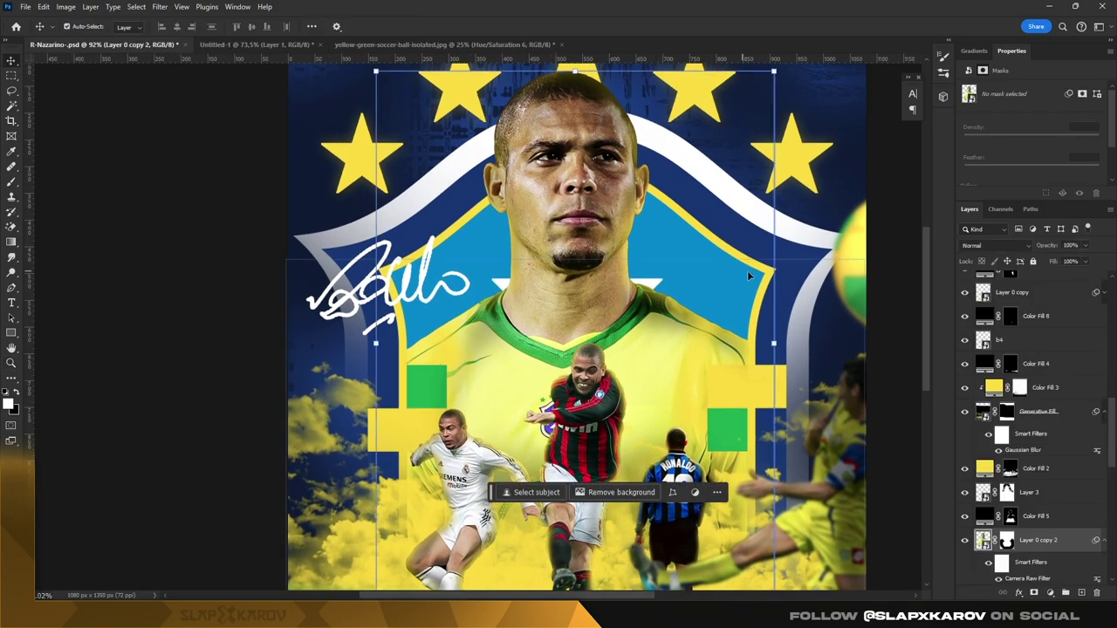
scroll(1039, 419, "down", 3)
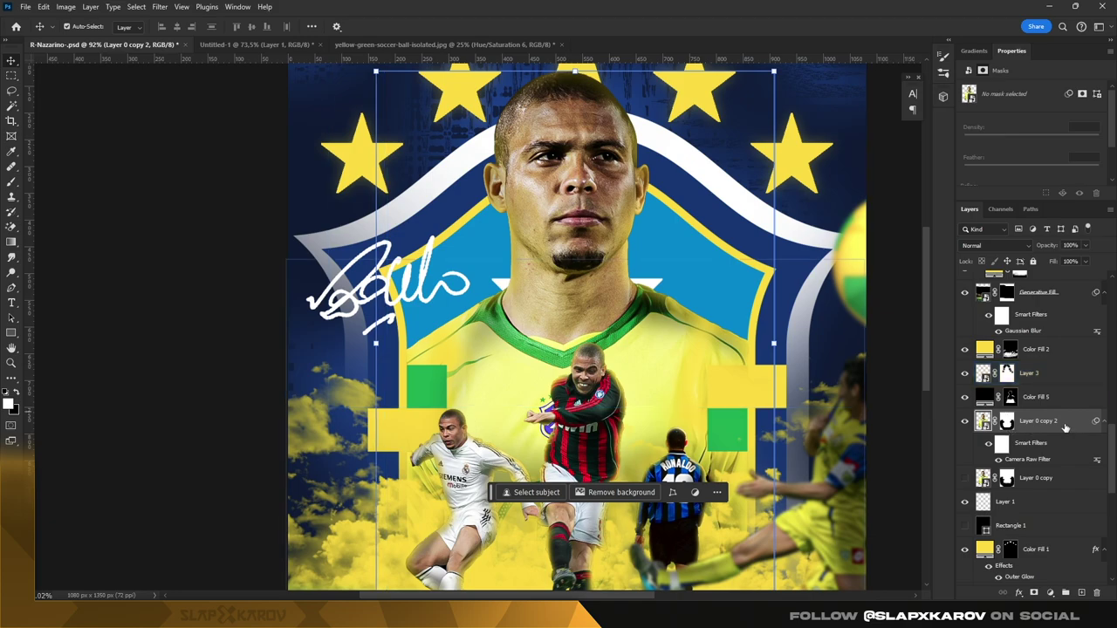
key("ctrl+j")
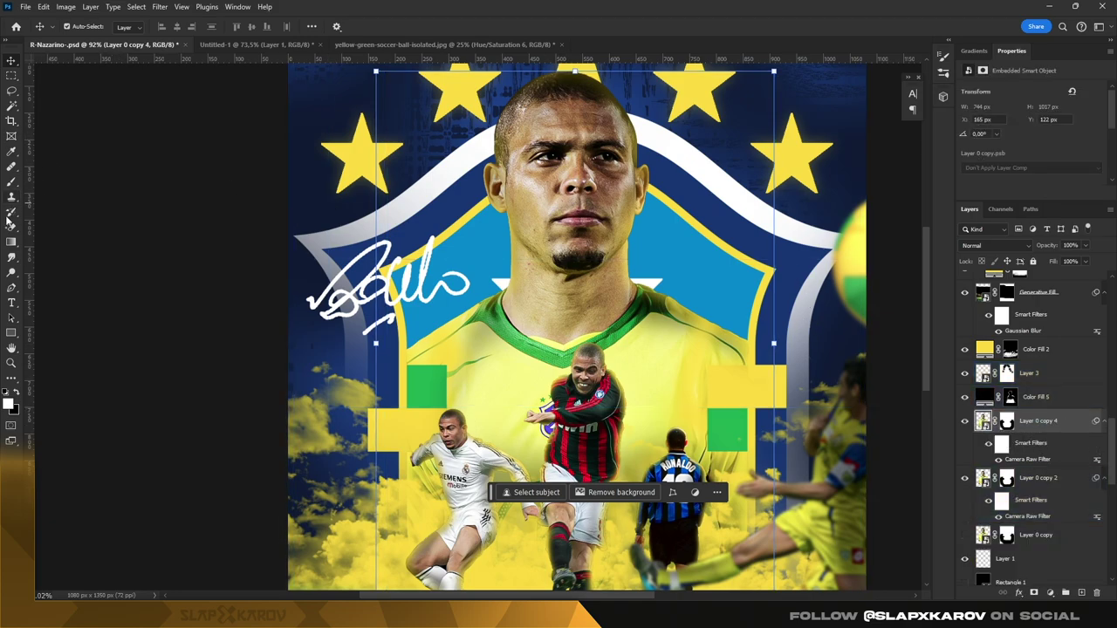
Step: Choose the Mixer Brush, rasterize the duplicated face layer, and zoom in on the face
left_click(14, 199)
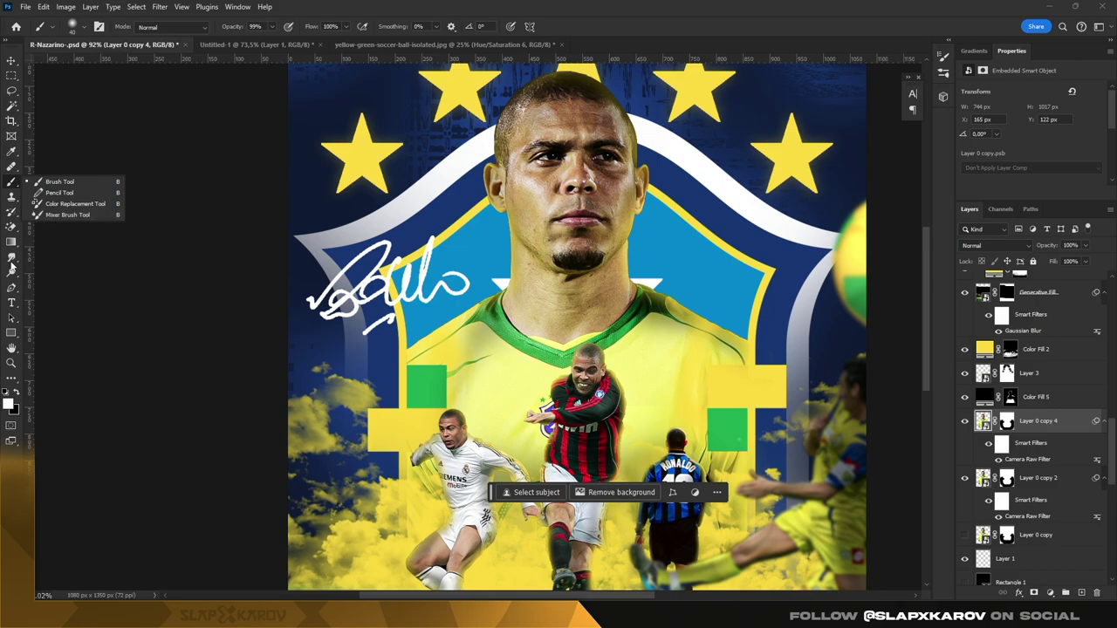
left_click(14, 258)
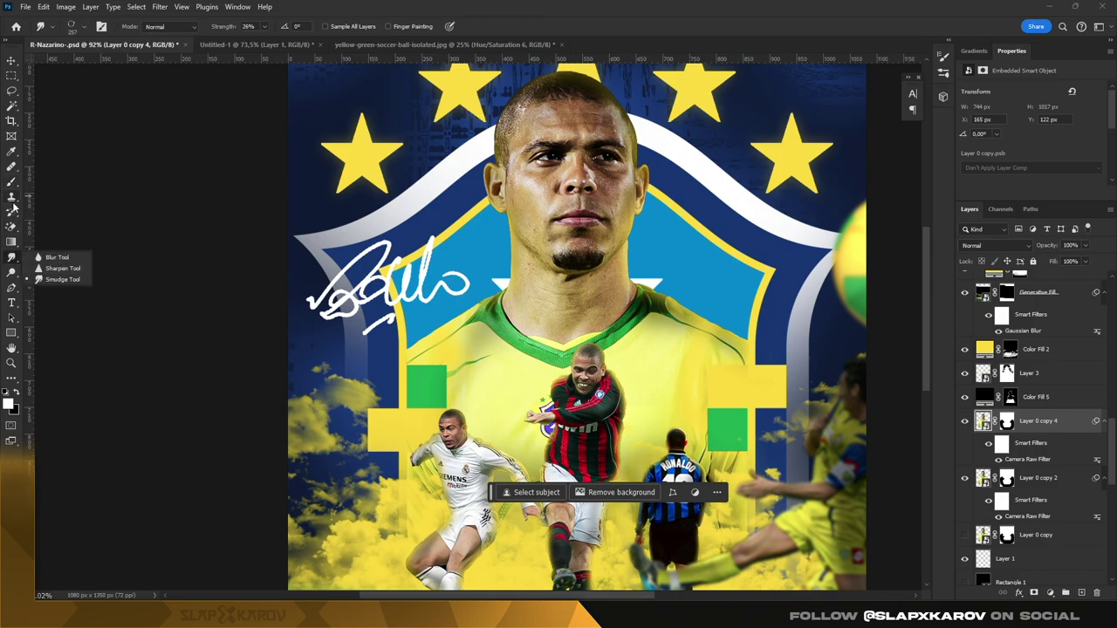
left_click(12, 213)
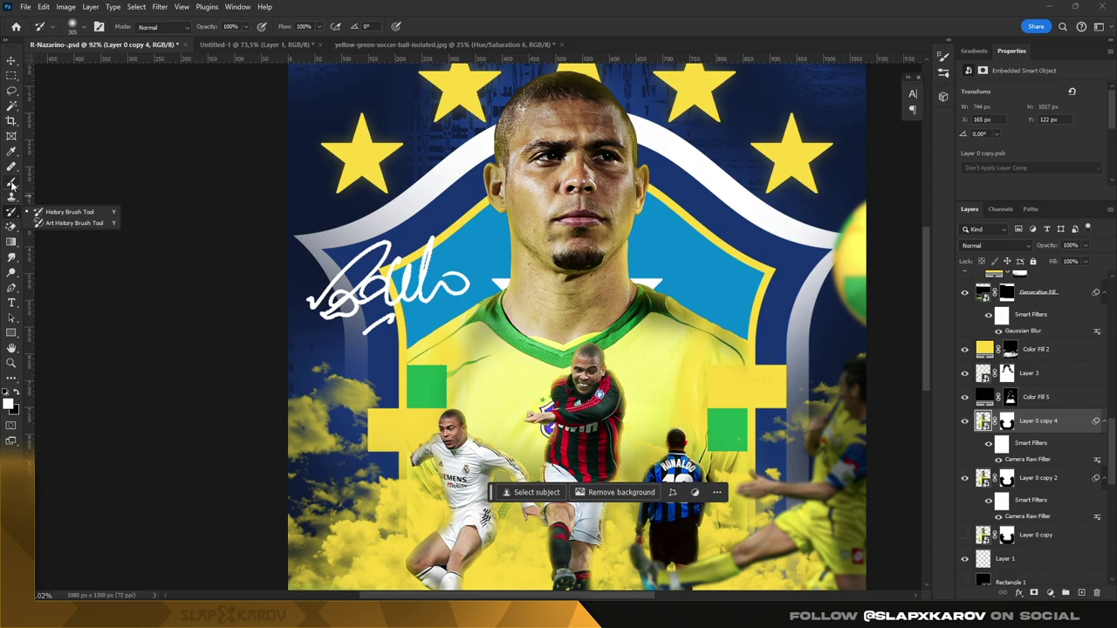
left_click(12, 185)
left_click(83, 212)
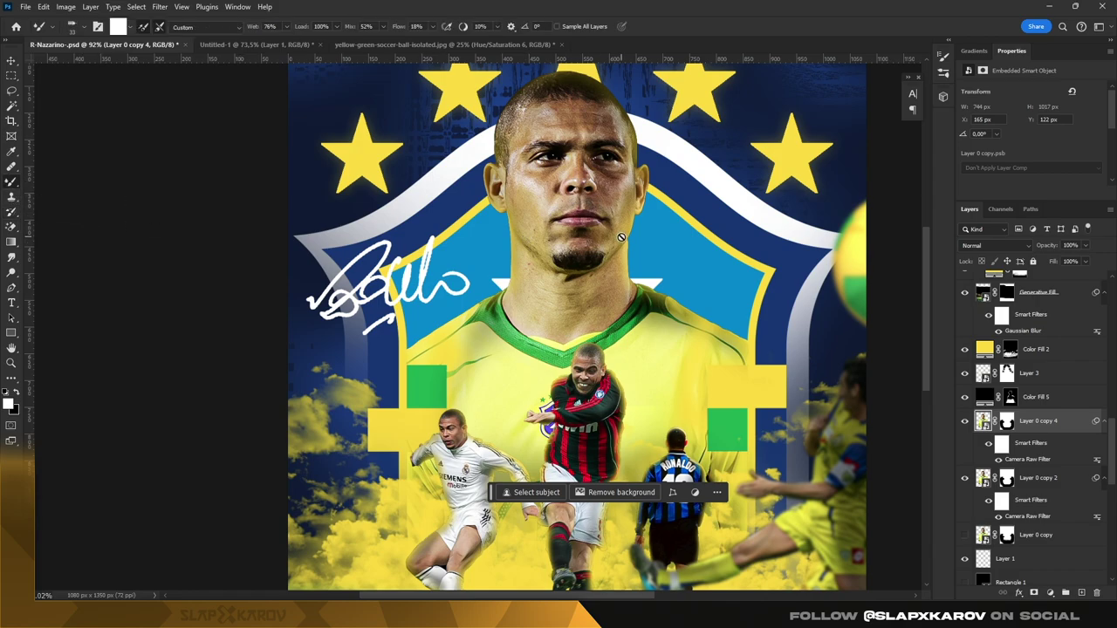
left_click(621, 237)
left_click(511, 227)
key("z")
left_click(586, 159)
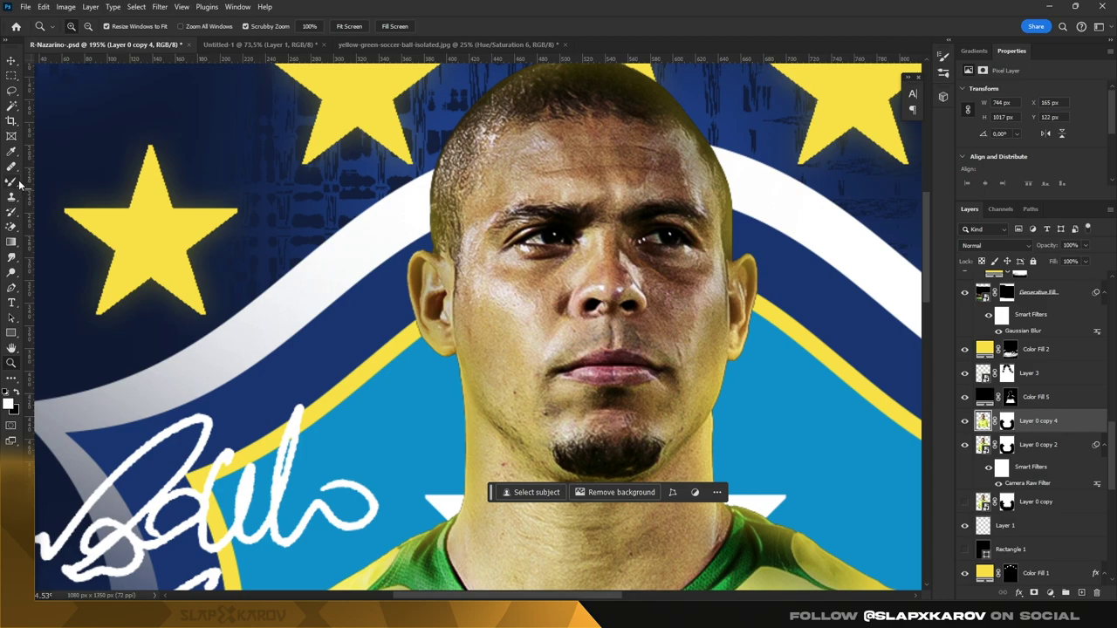
left_click(19, 183)
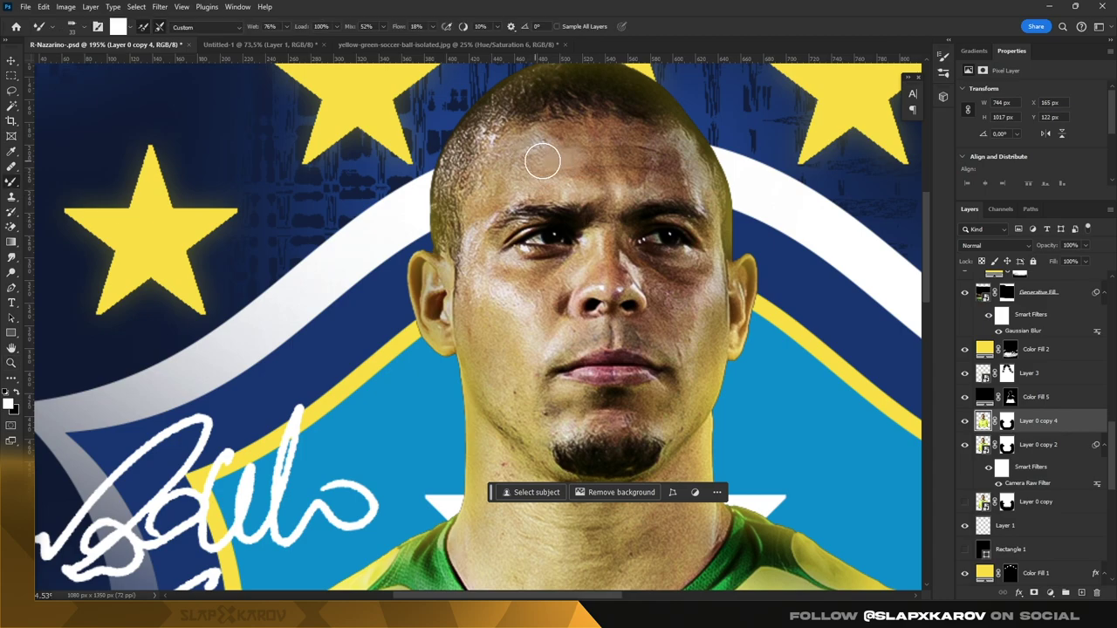
Step: Smooth the skin on the forehead, both cheeks and the neck
mouse_move(581, 138)
left_mouse_down()
mouse_move(508, 161)
mouse_move(602, 169)
left_mouse_up()
scroll(619, 162, "down", 1)
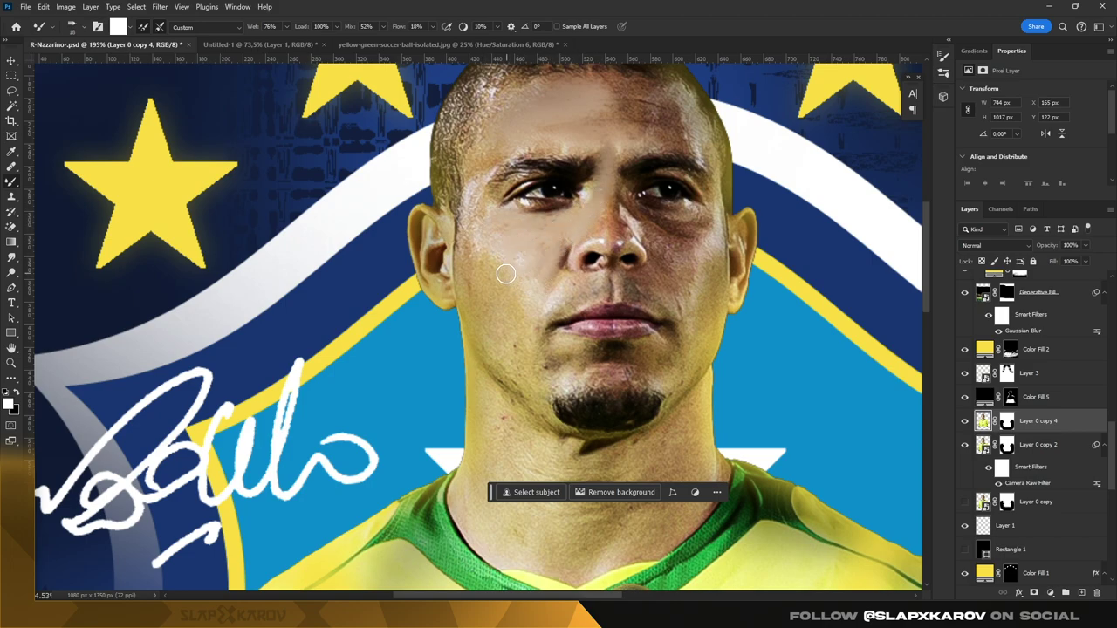
left_click_drag(505, 234, 486, 276)
scroll(511, 288, "down", 1)
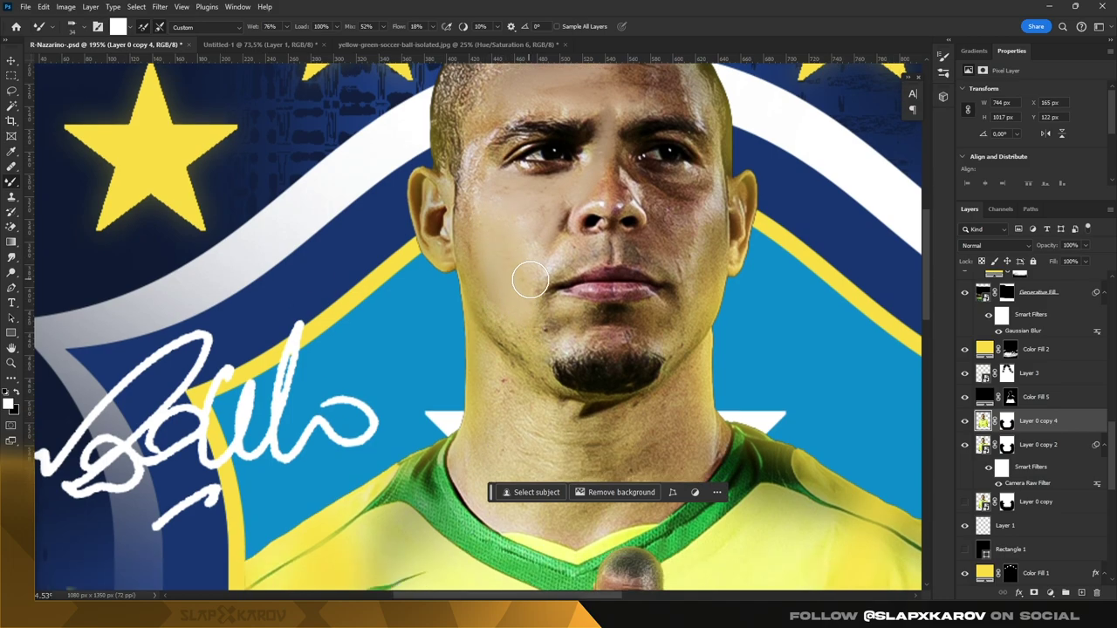
scroll(533, 249, "down", 1)
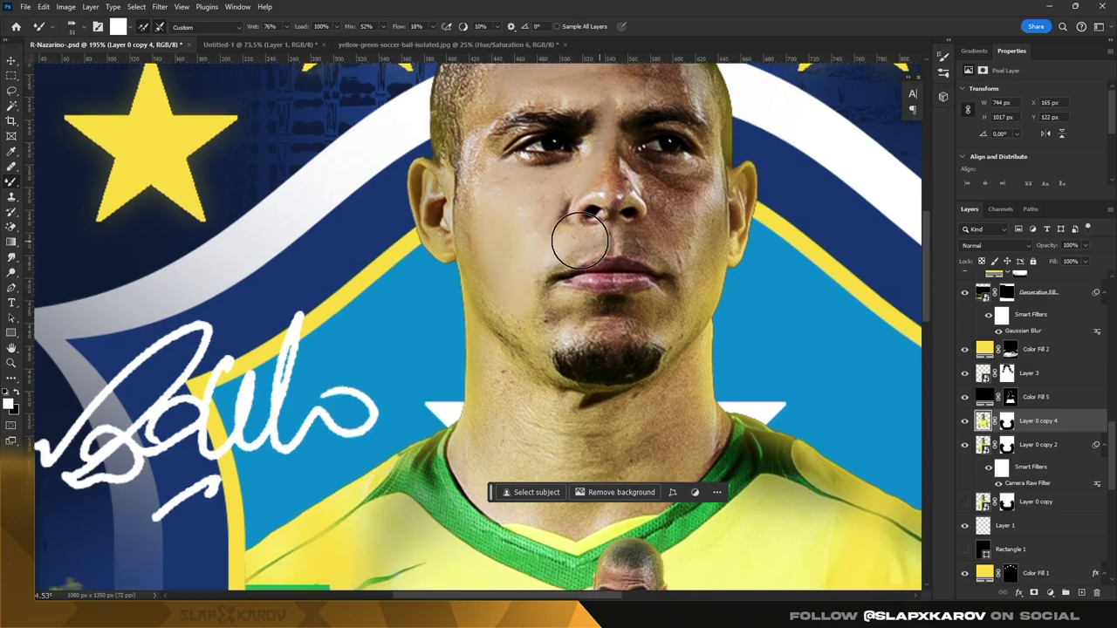
left_click_drag(672, 228, 699, 243)
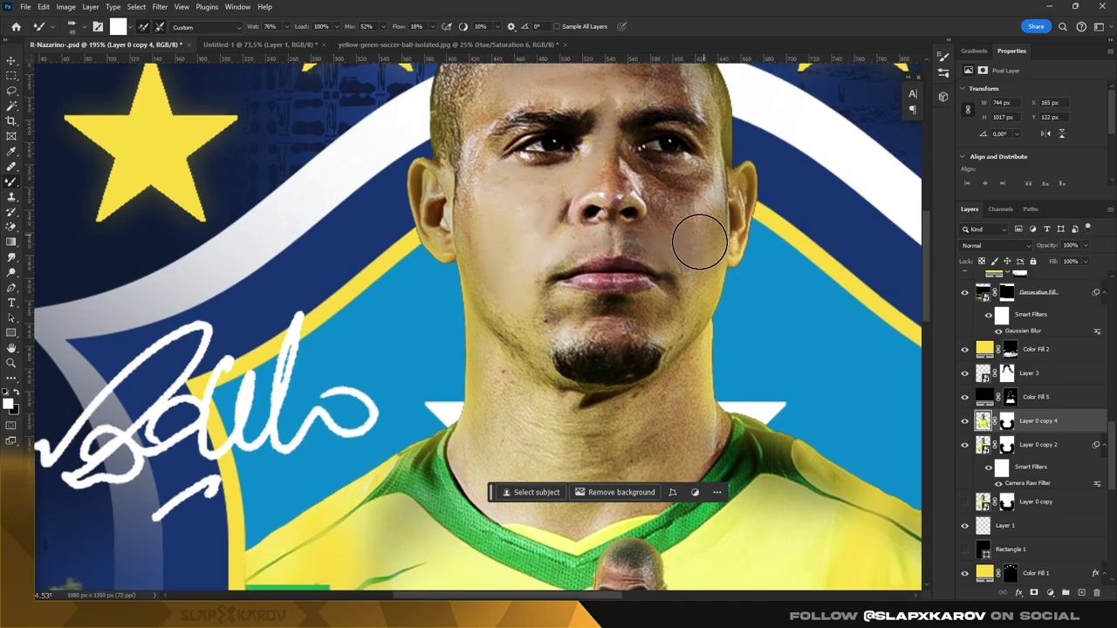
key("bracketleft")
key("bracketleft")
key("bracketleft")
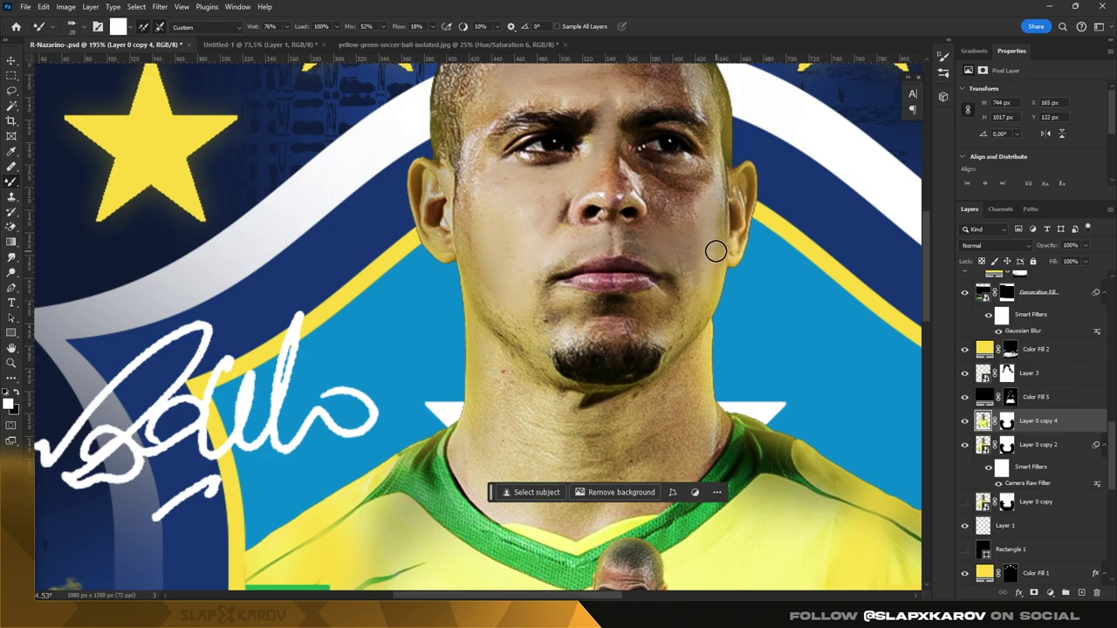
scroll(572, 396, "down", 3)
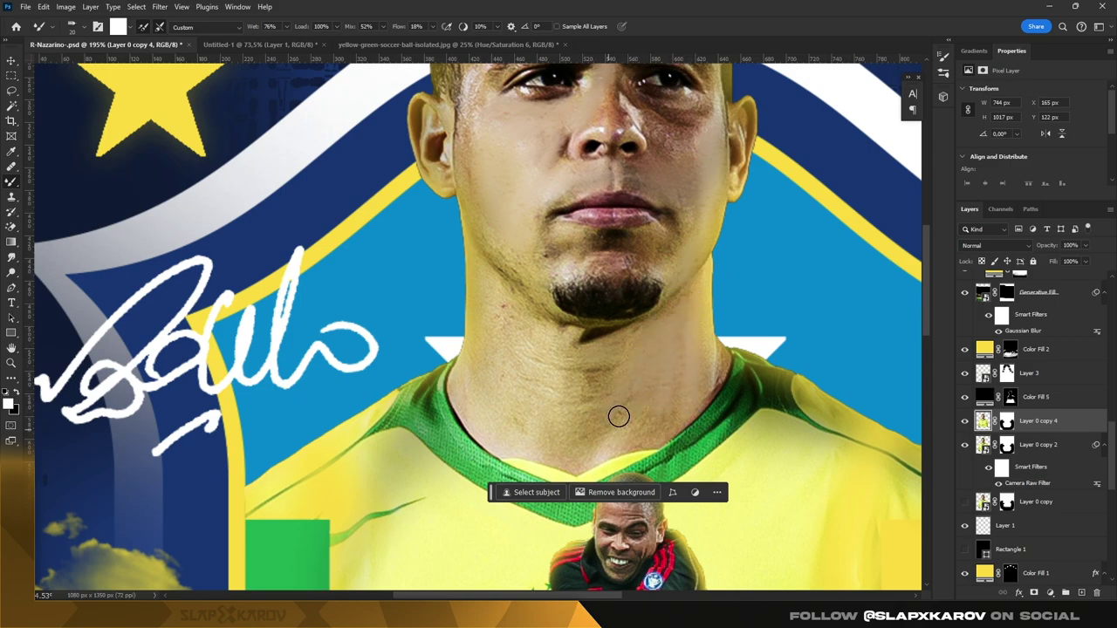
key("bracketright")
key("bracketright")
key("bracketright")
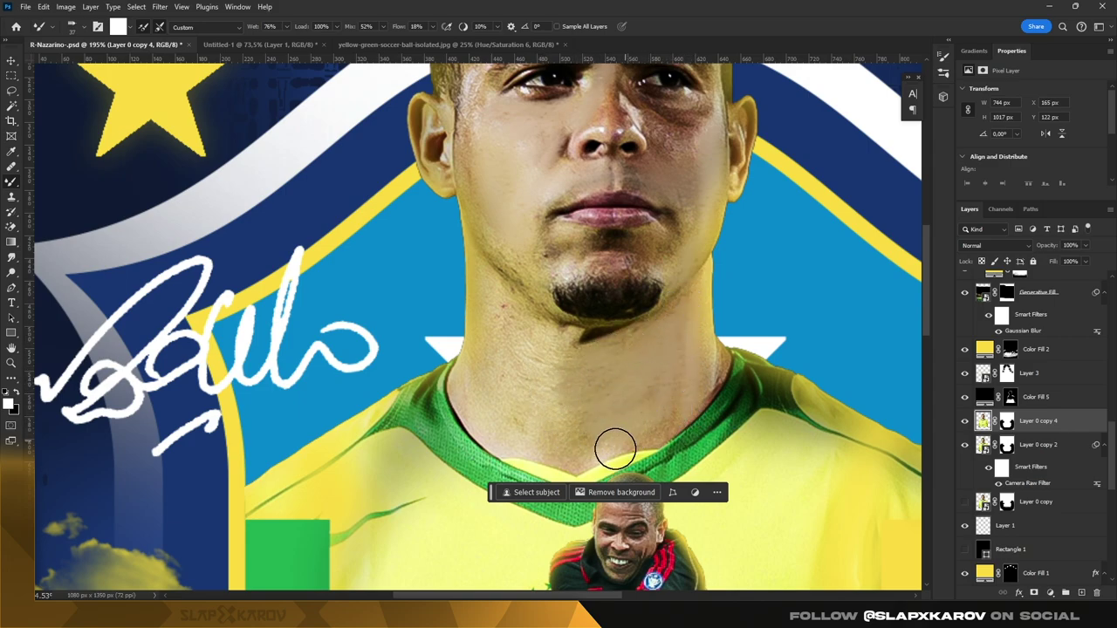
left_click_drag(615, 449, 605, 353)
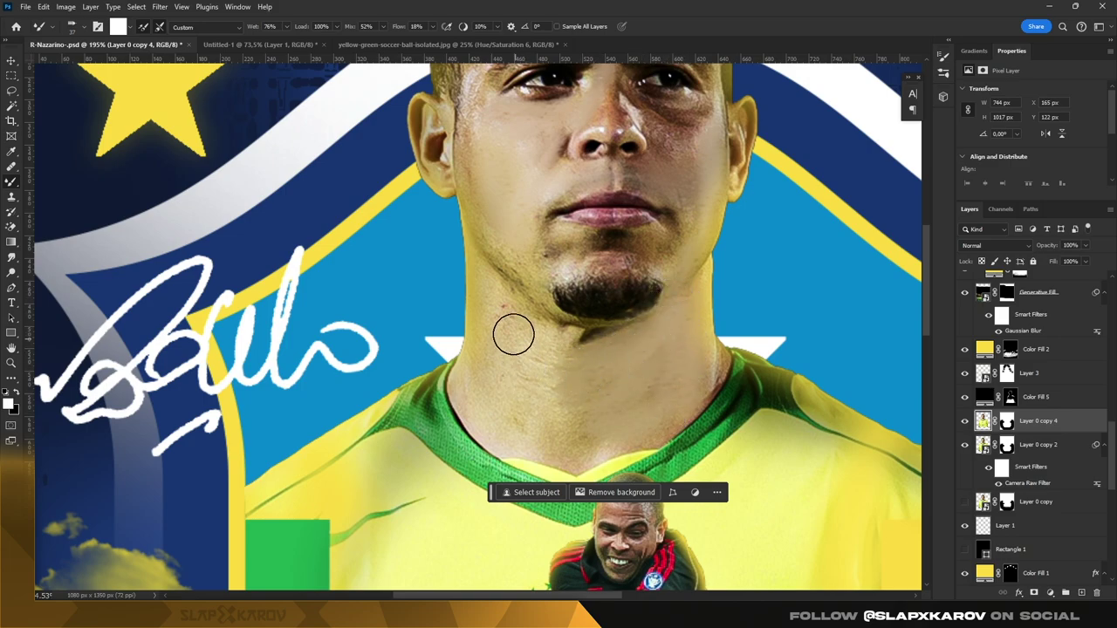
mouse_move(514, 334)
left_mouse_down()
mouse_move(499, 257)
mouse_move(499, 374)
left_mouse_up()
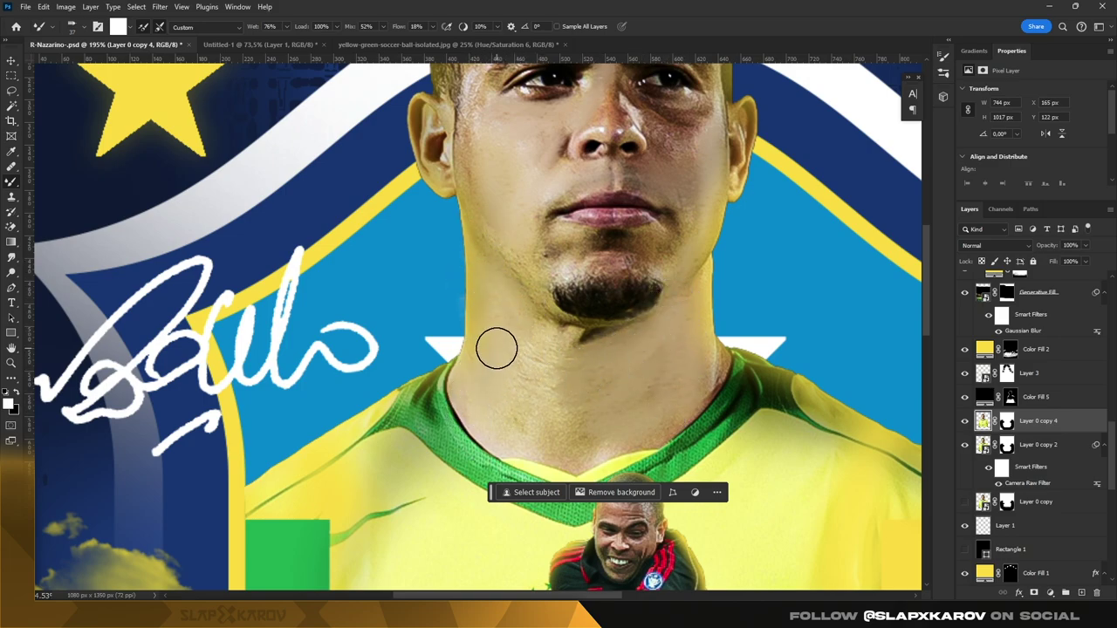
Step: Blend the forehead, right cheek to nose bridge, jaw below the lips, and neck along the collar
scroll(494, 256, "up", 1)
scroll(477, 306, "up", 2)
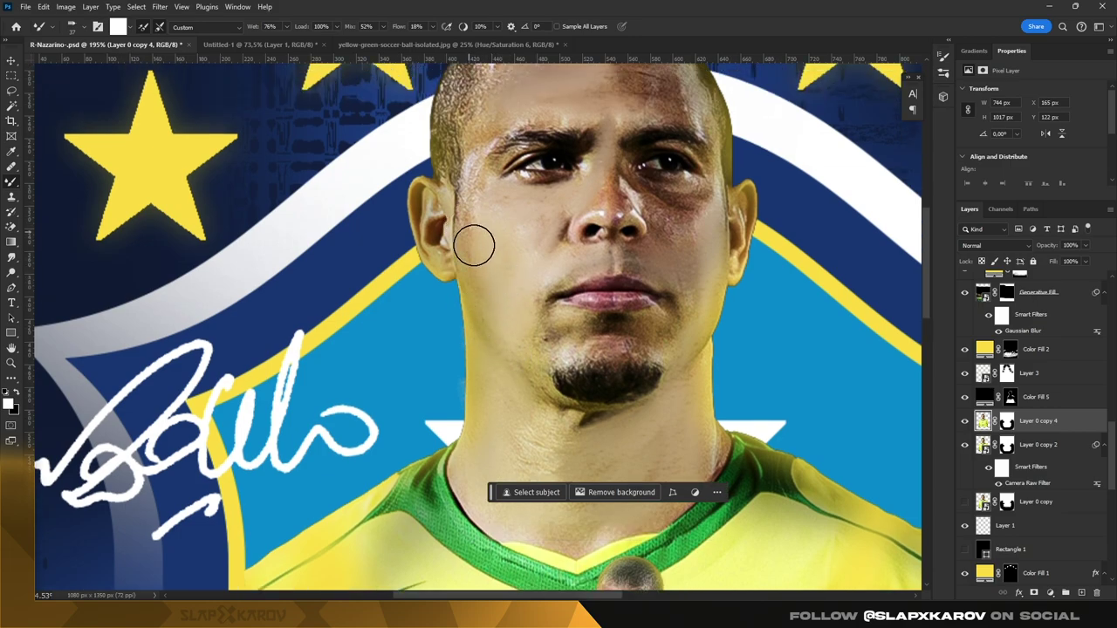
scroll(482, 246, "up", 1)
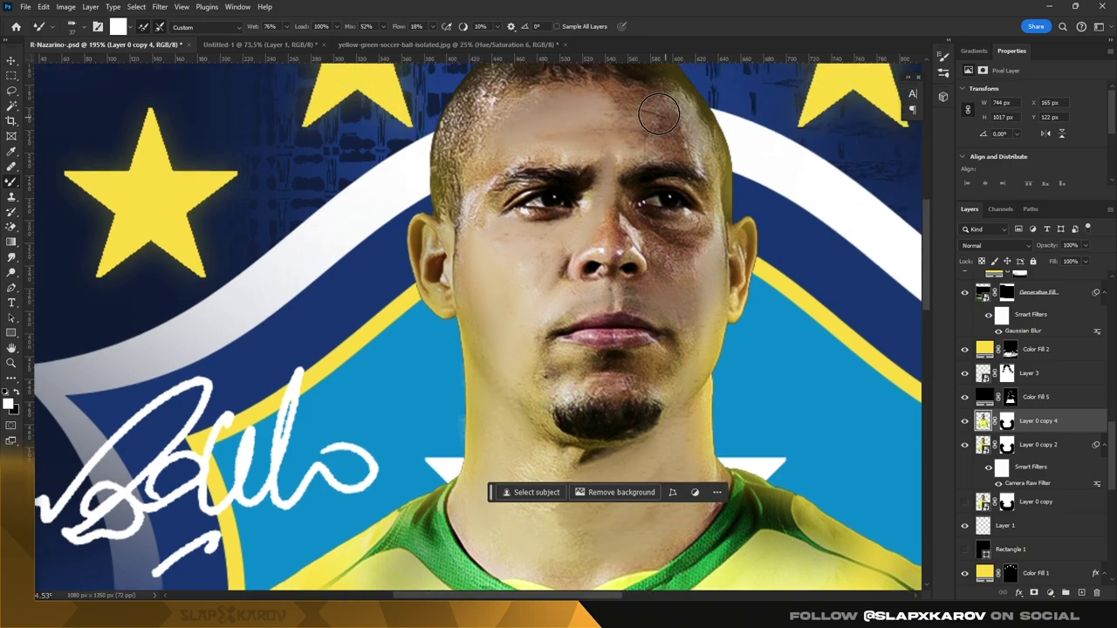
left_click_drag(644, 115, 625, 129)
mouse_move(703, 266)
left_mouse_down()
mouse_move(624, 234)
mouse_move(615, 203)
left_mouse_up()
left_click_drag(688, 293, 687, 219)
scroll(686, 236, "down", 1)
left_click_drag(678, 316, 536, 328)
scroll(559, 358, "down", 1)
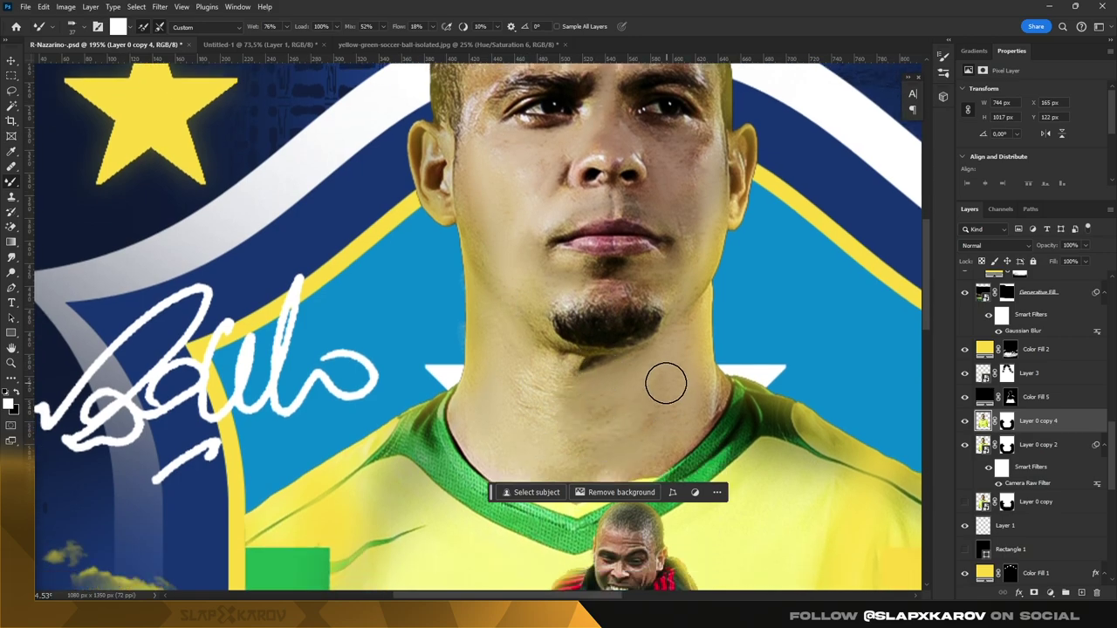
scroll(624, 391, "down", 1)
mouse_move(560, 427)
left_mouse_down()
mouse_move(689, 375)
mouse_move(700, 357)
left_mouse_up()
Step: Blend away forehead dark spots, smooth beside the nose, and even the chin shadow and neck
scroll(643, 327, "up", 2)
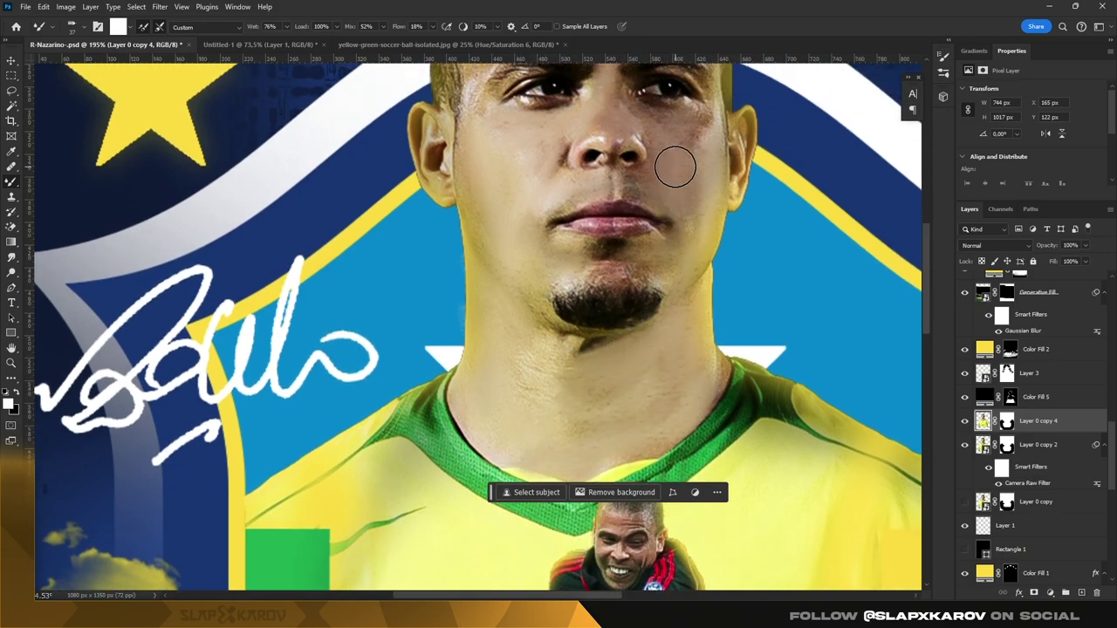
scroll(681, 166, "up", 1)
scroll(669, 244, "up", 1)
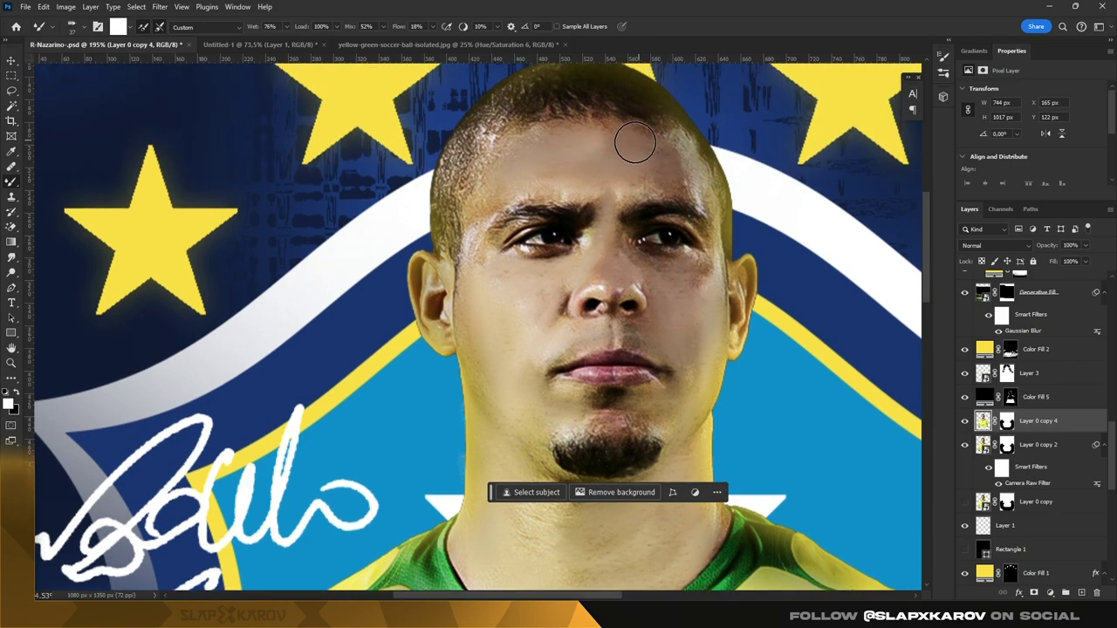
mouse_move(585, 121)
left_mouse_down()
mouse_move(599, 145)
mouse_move(646, 142)
mouse_move(648, 172)
left_mouse_up()
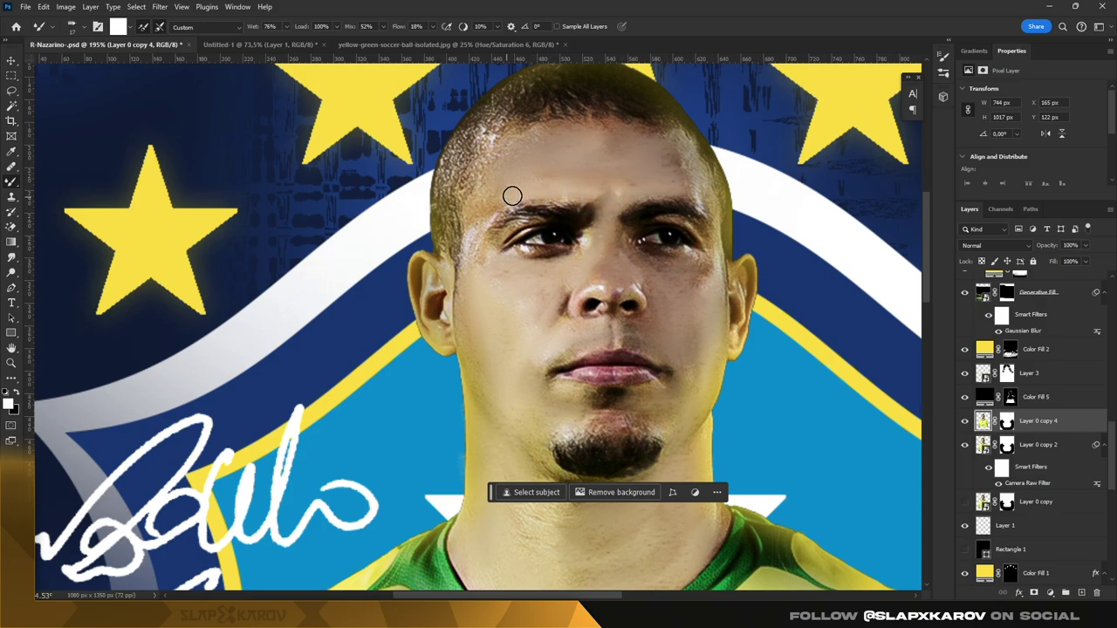
scroll(671, 259, "down", 2)
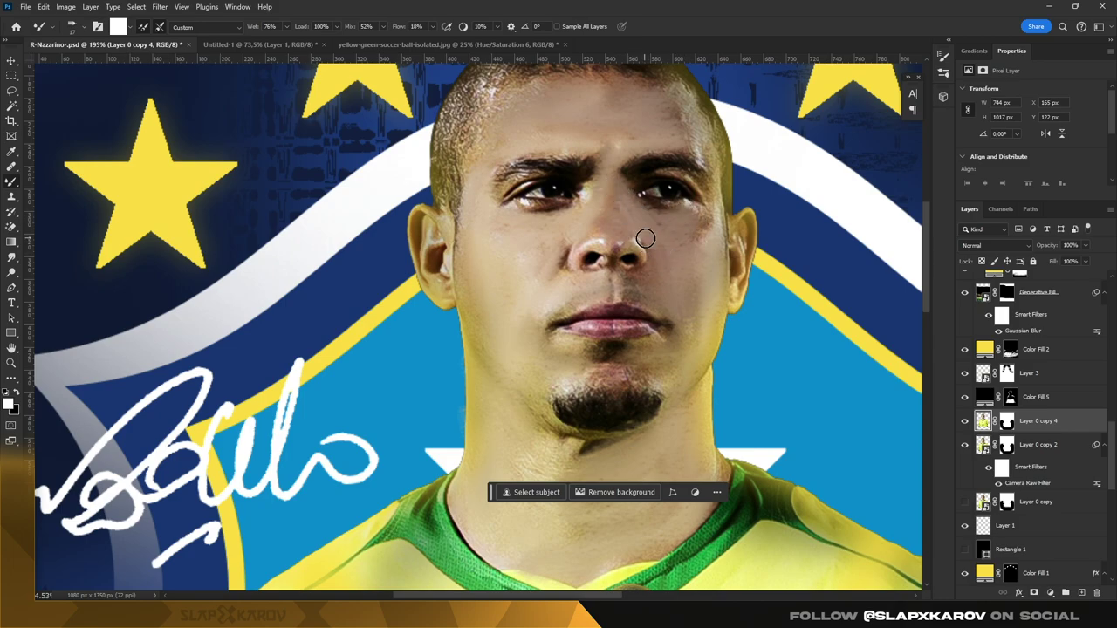
left_click_drag(601, 273, 613, 243)
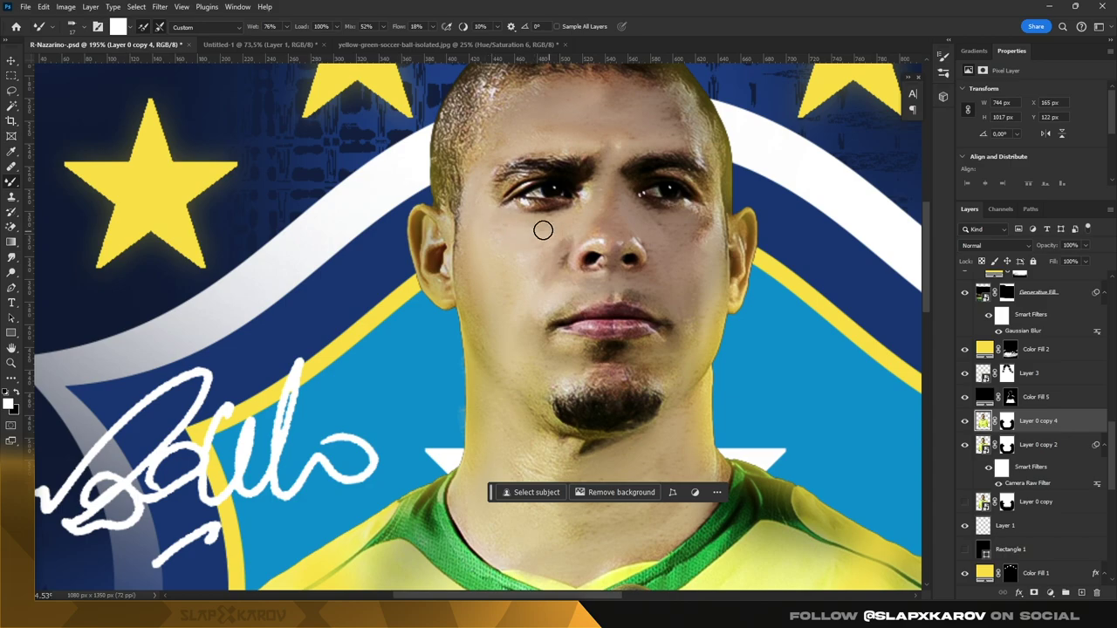
scroll(556, 257, "down", 3)
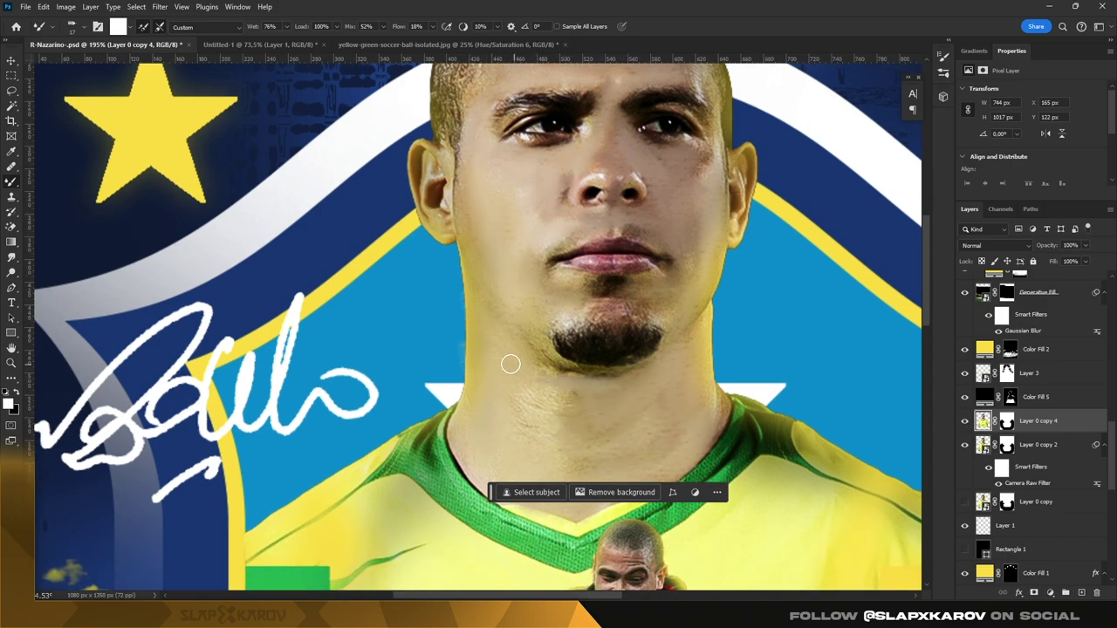
left_click_drag(599, 386, 656, 373)
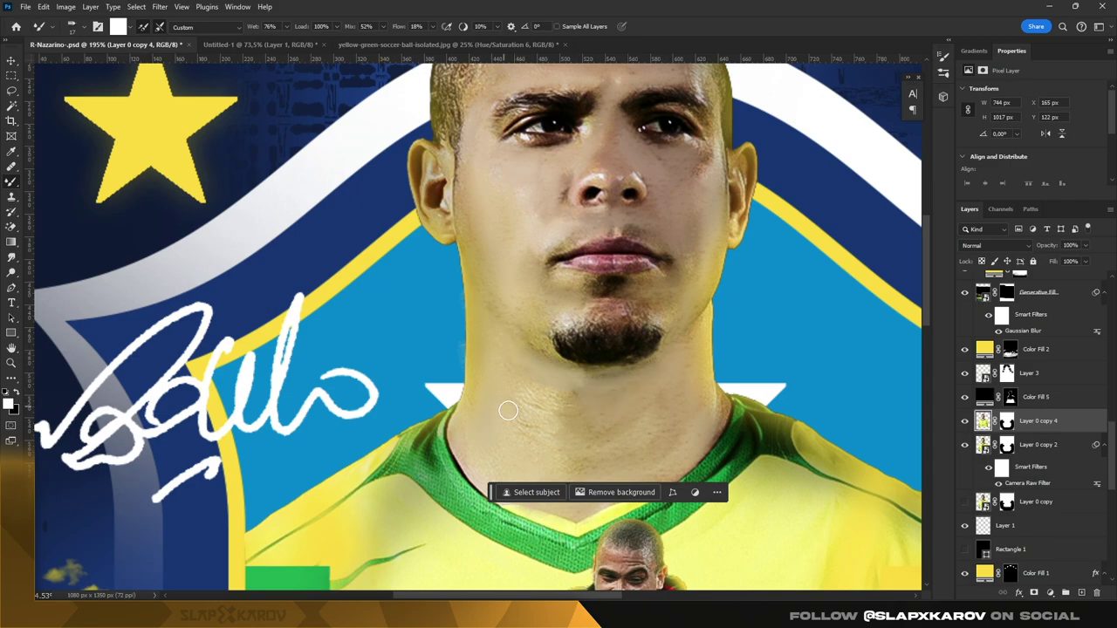
left_click_drag(508, 410, 612, 387)
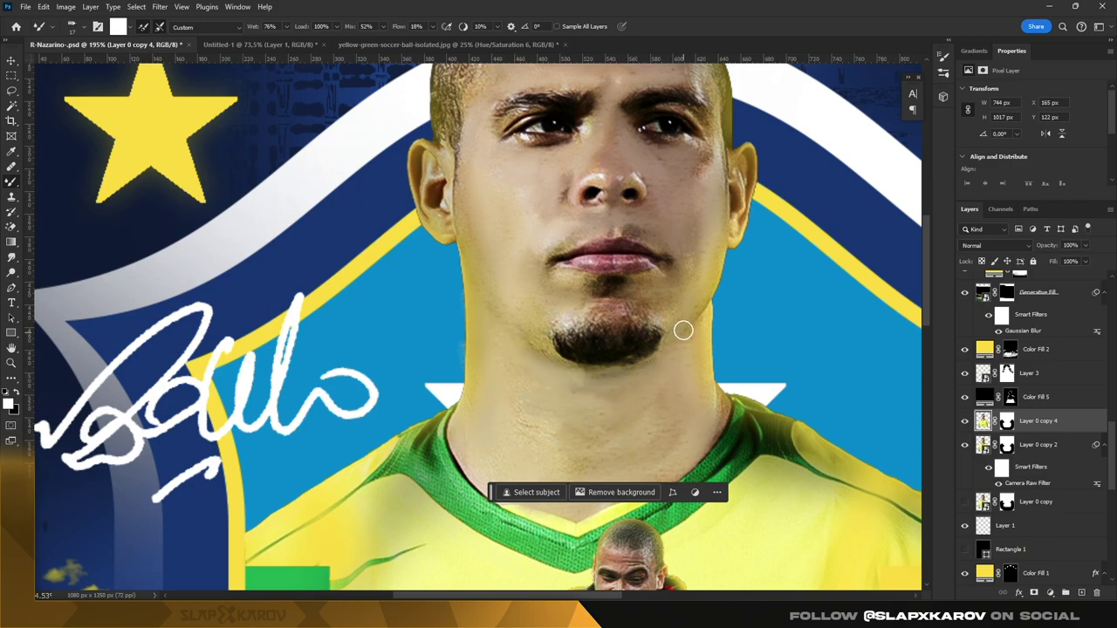
key("z")
scroll(683, 330, "down", 5)
scroll(682, 330, "up", 4)
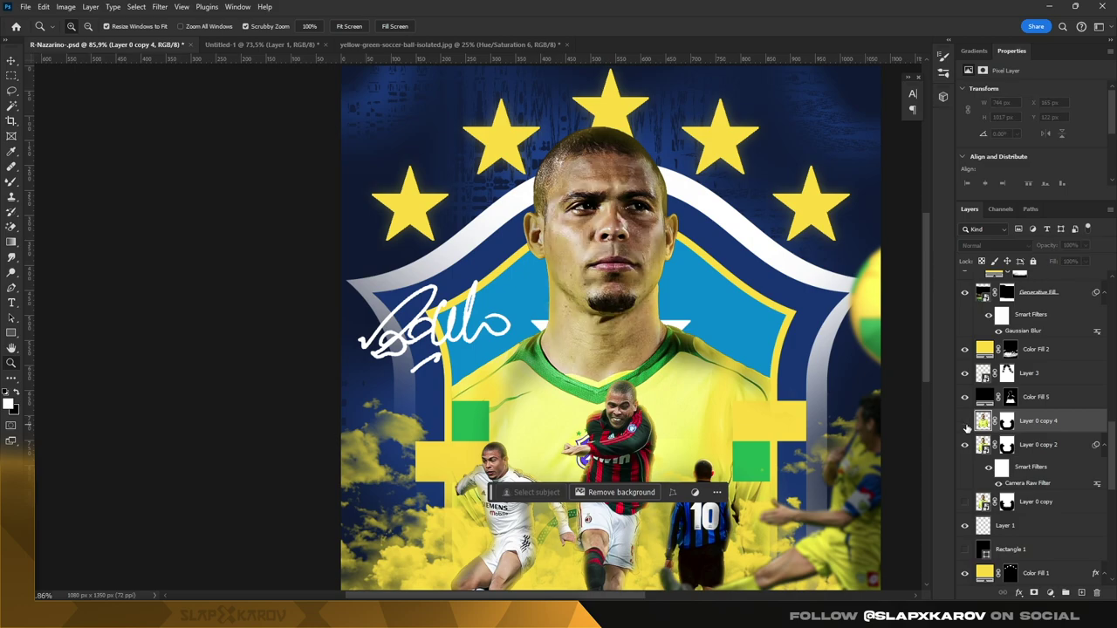
Step: Compare the retouched face layer, try Pin Light blending, and keep it at Normal
left_click(966, 425)
left_click(966, 425)
left_click(995, 245)
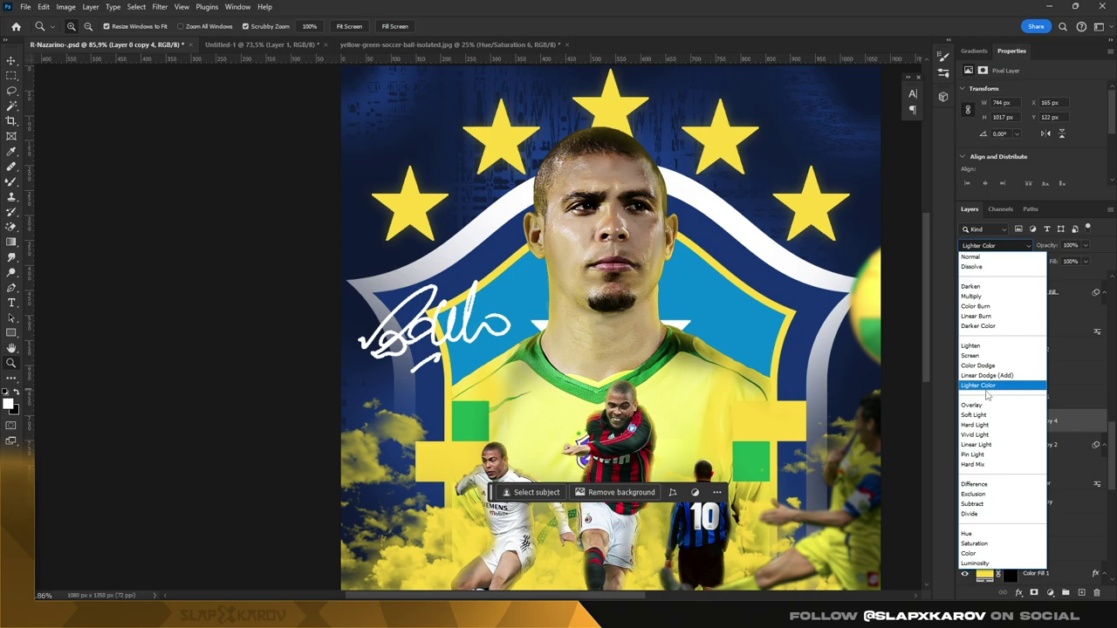
left_click(990, 458)
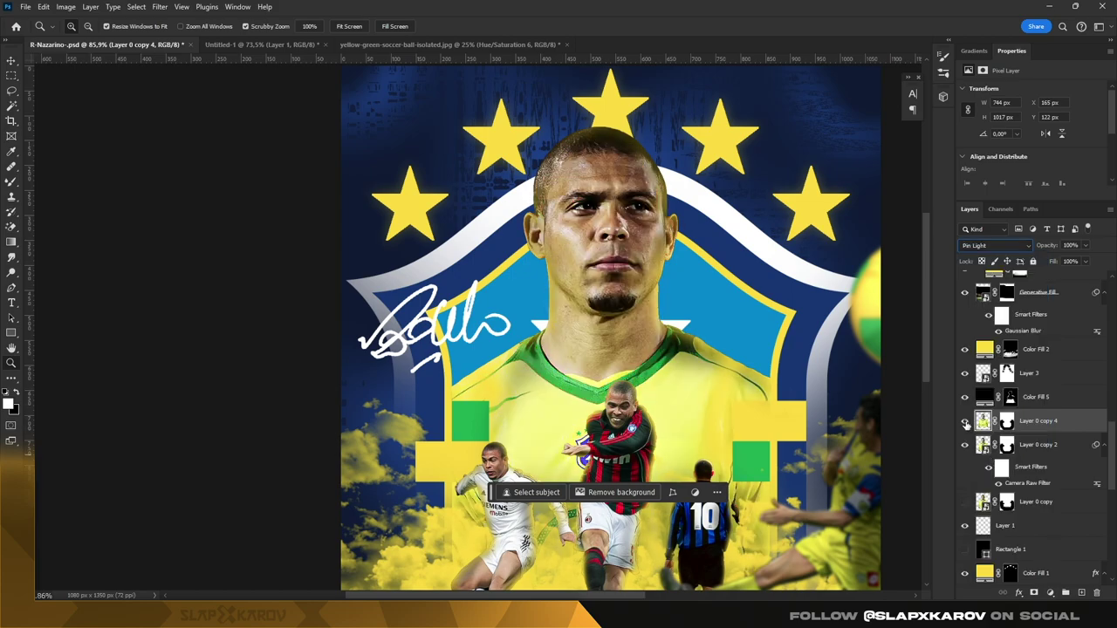
left_click(991, 248)
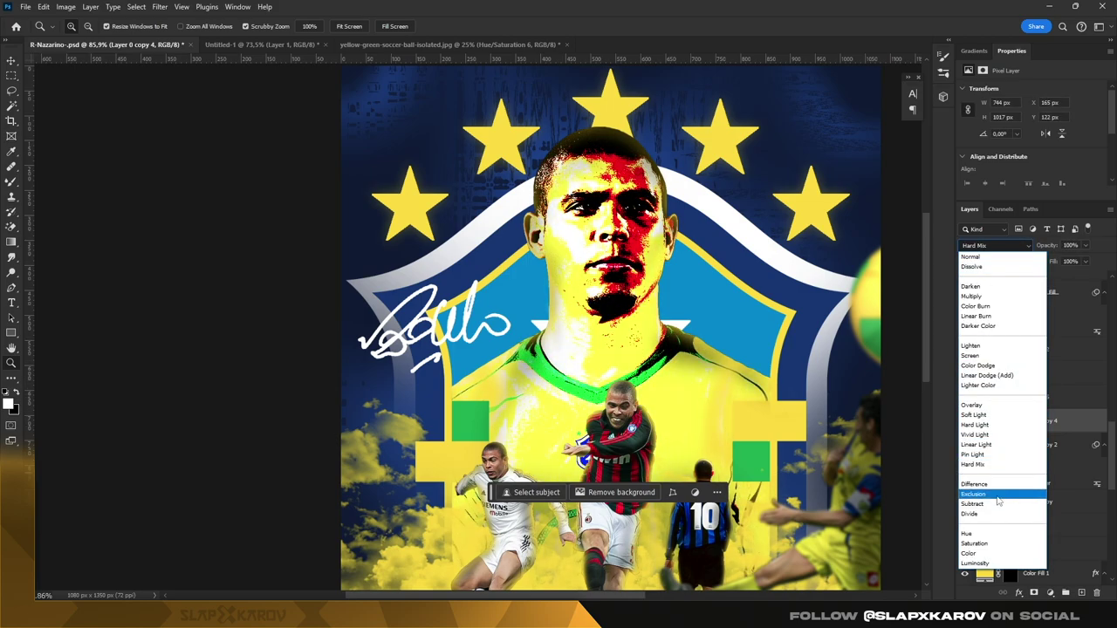
key("Escape")
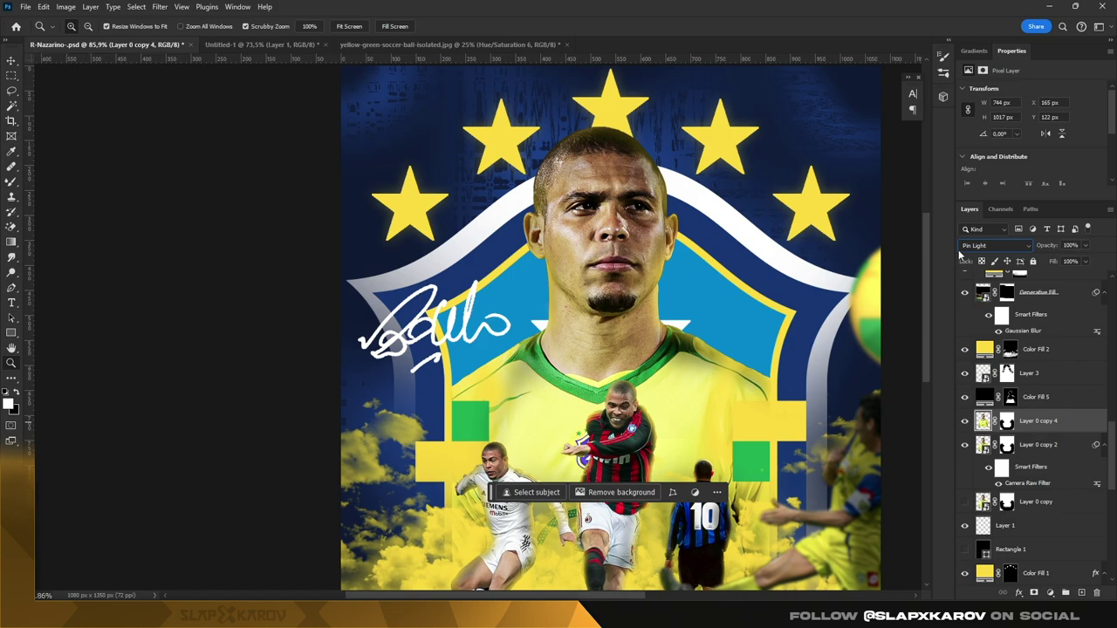
left_click(968, 246)
left_click(160, 6)
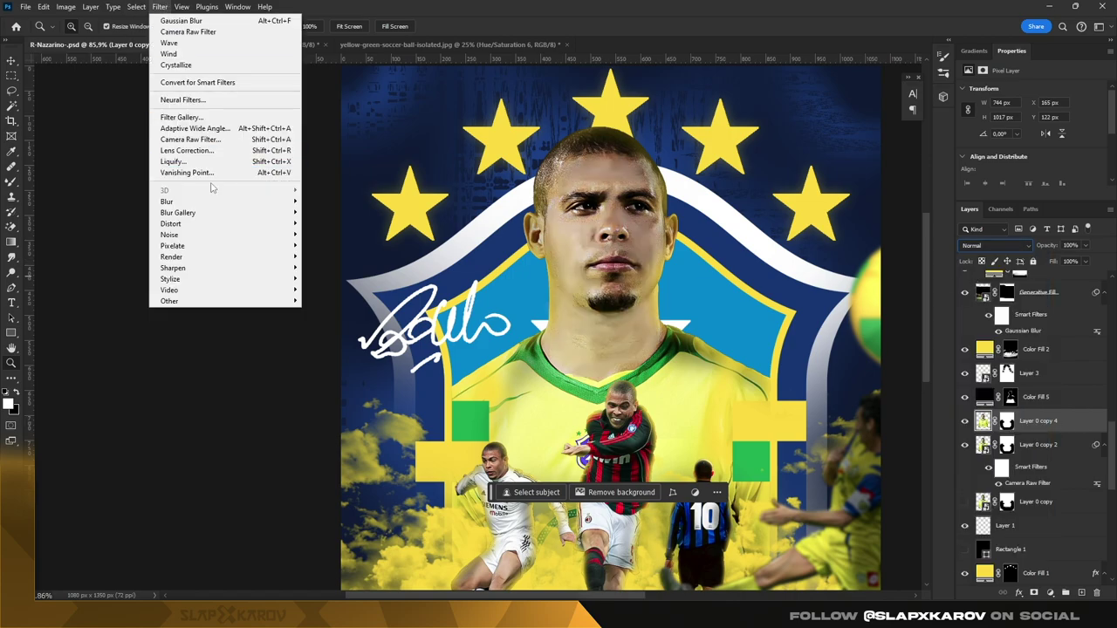
Step: Apply a subtle, low-radius Gaussian Blur to the Layer 0 copy 4 face layer
left_click(350, 245)
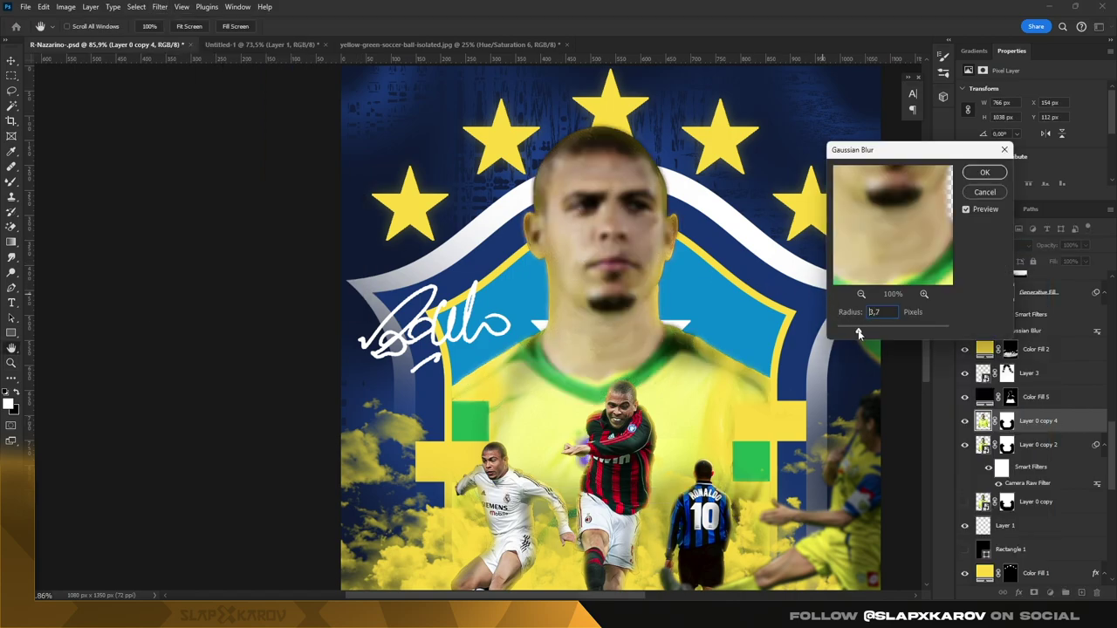
left_click_drag(851, 334, 853, 333)
key("Return")
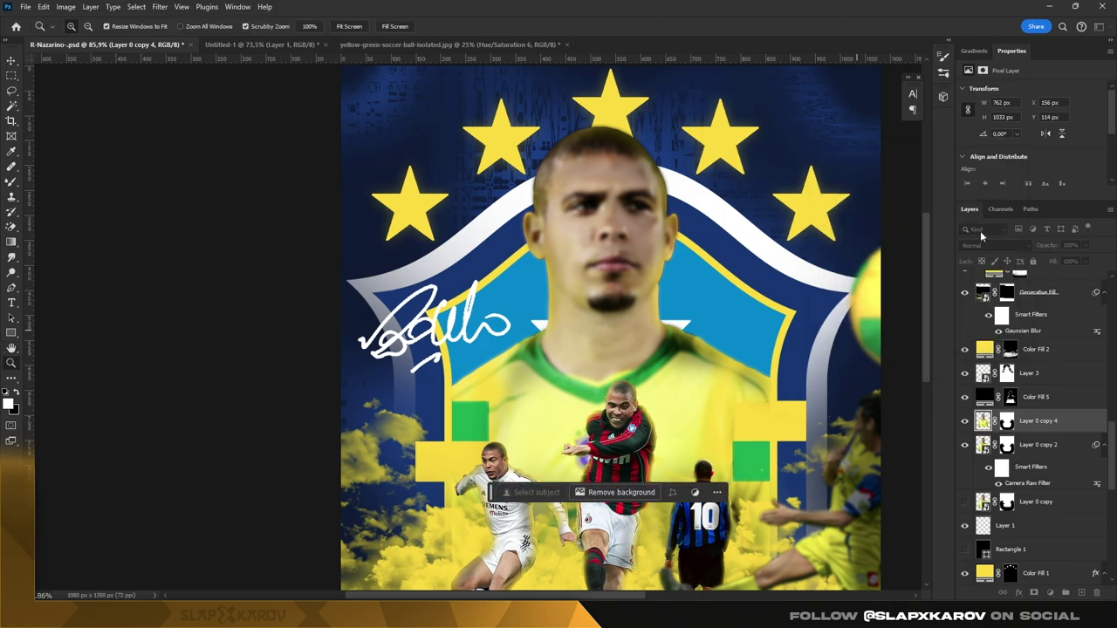
left_click(1007, 421)
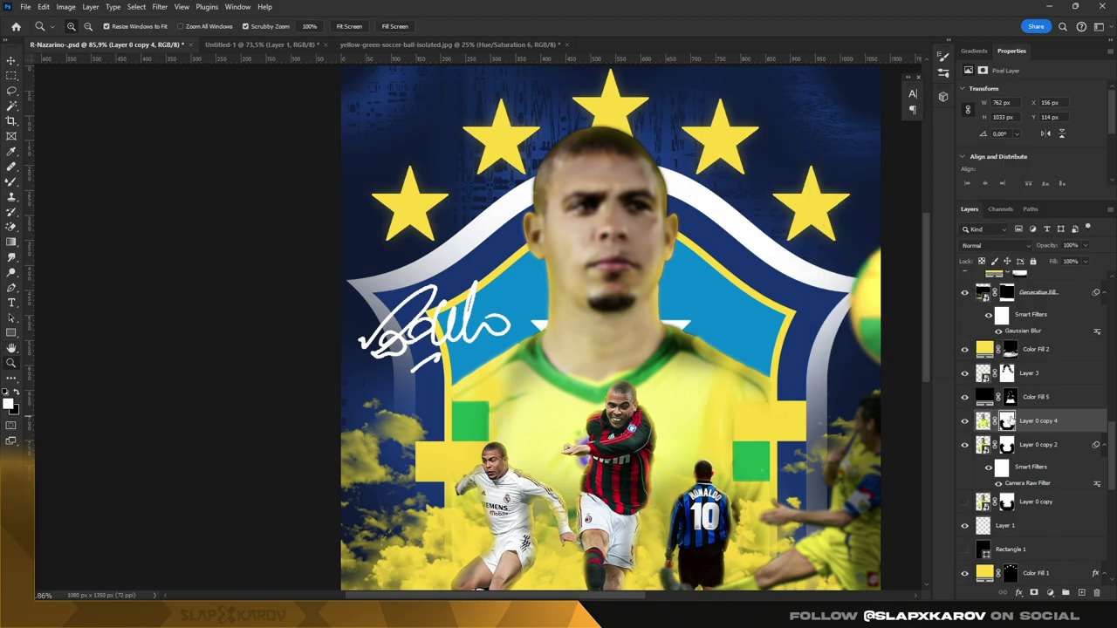
Step: Paint black with a soft brush on the face copy's mask to keep facial details sharp
right_click(11, 184)
left_click(61, 183)
right_click(602, 229)
key("Escape")
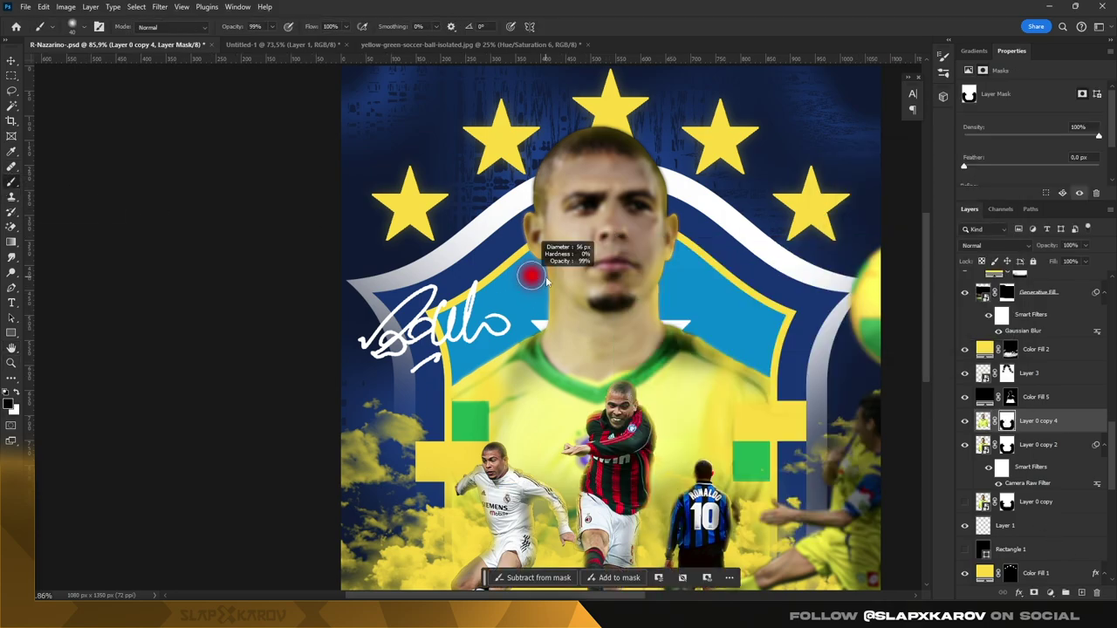
left_click_drag(536, 262, 654, 225)
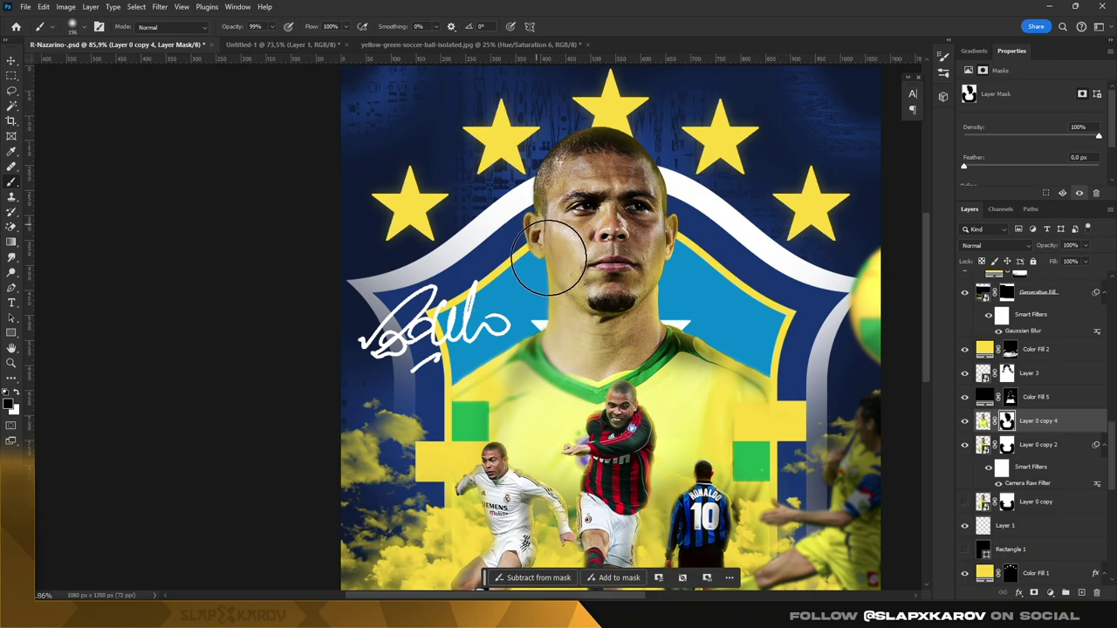
Step: Paint white to bring the blur back over the skin, and set the layer opacity to 57%
key("x")
left_click_drag(612, 195, 666, 276)
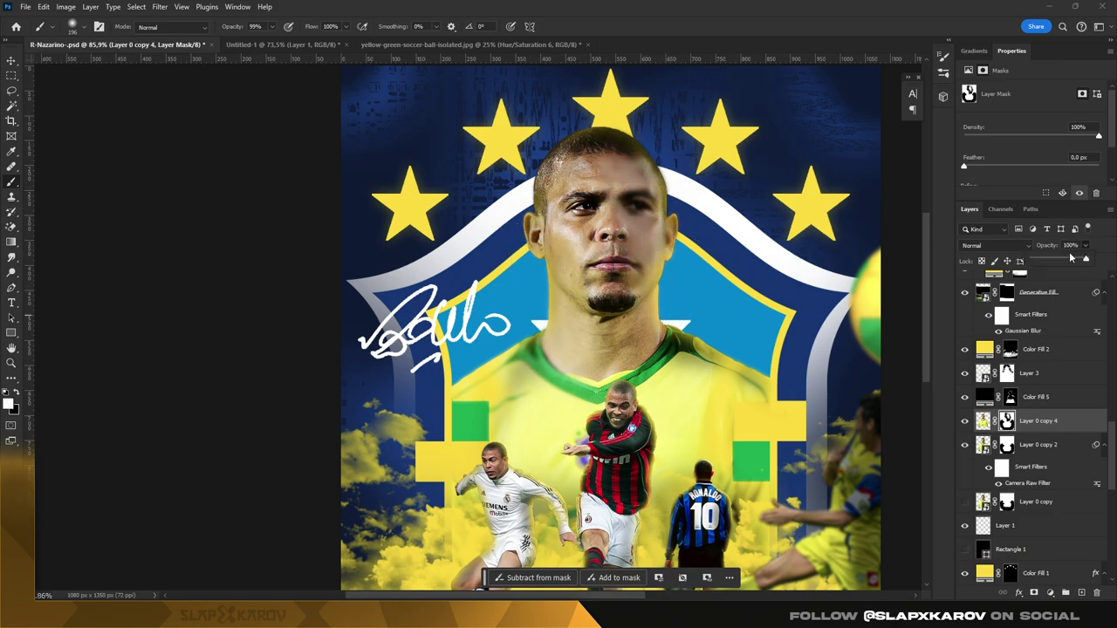
left_click_drag(1072, 256, 1064, 261)
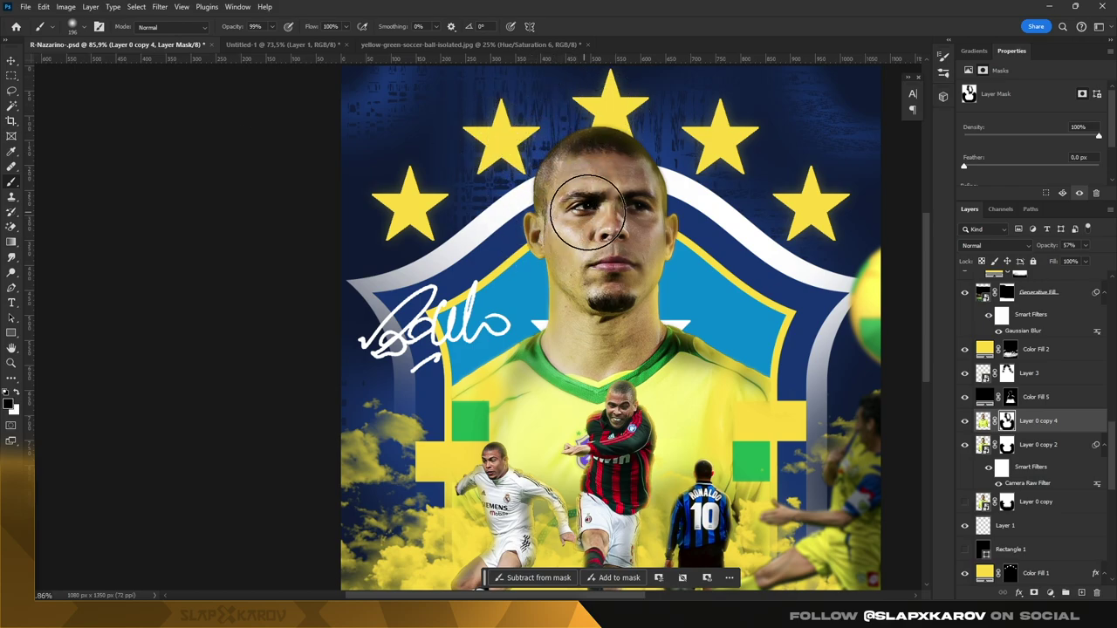
Step: Refine the mask in black and white around the brows, eyes, cheek, jaw and head top
mouse_move(588, 212)
left_mouse_down()
mouse_move(569, 261)
mouse_move(586, 307)
left_mouse_up()
key("x")
key("x")
key("x")
mouse_move(610, 249)
left_mouse_down()
mouse_move(628, 234)
mouse_move(598, 262)
mouse_move(661, 295)
left_mouse_up()
key("x")
key("x")
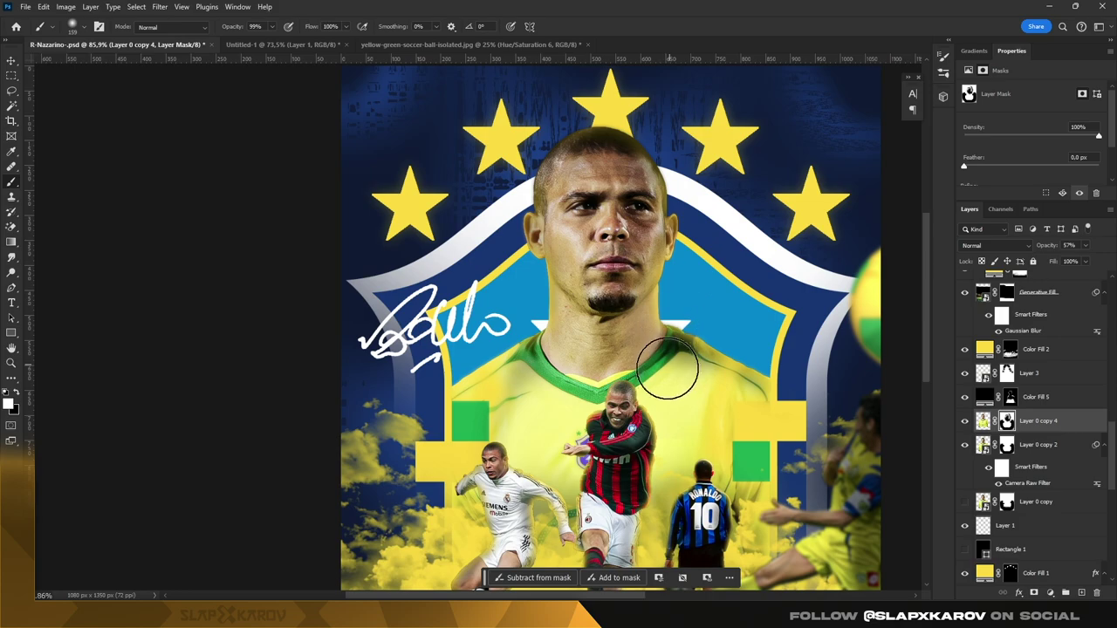
left_click_drag(471, 419, 493, 424)
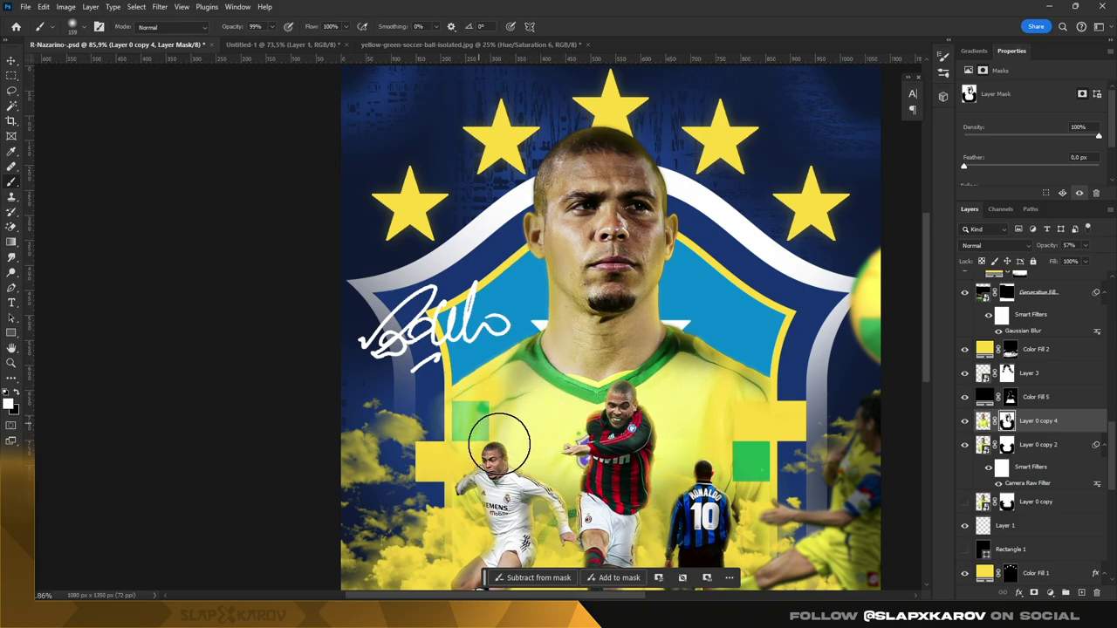
key("x")
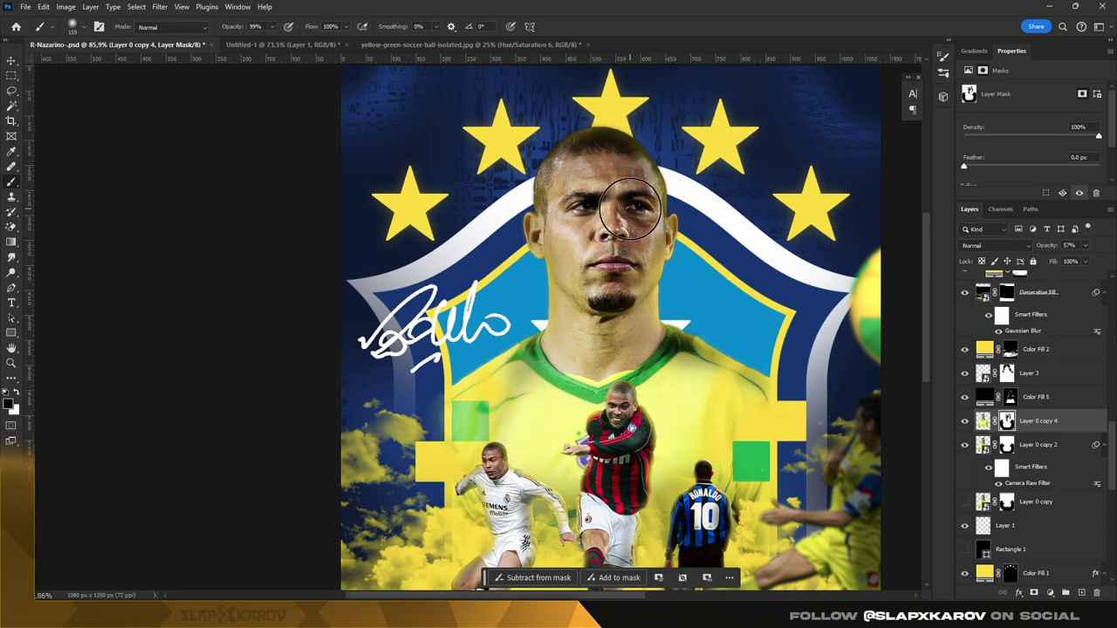
left_click_drag(628, 208, 587, 204)
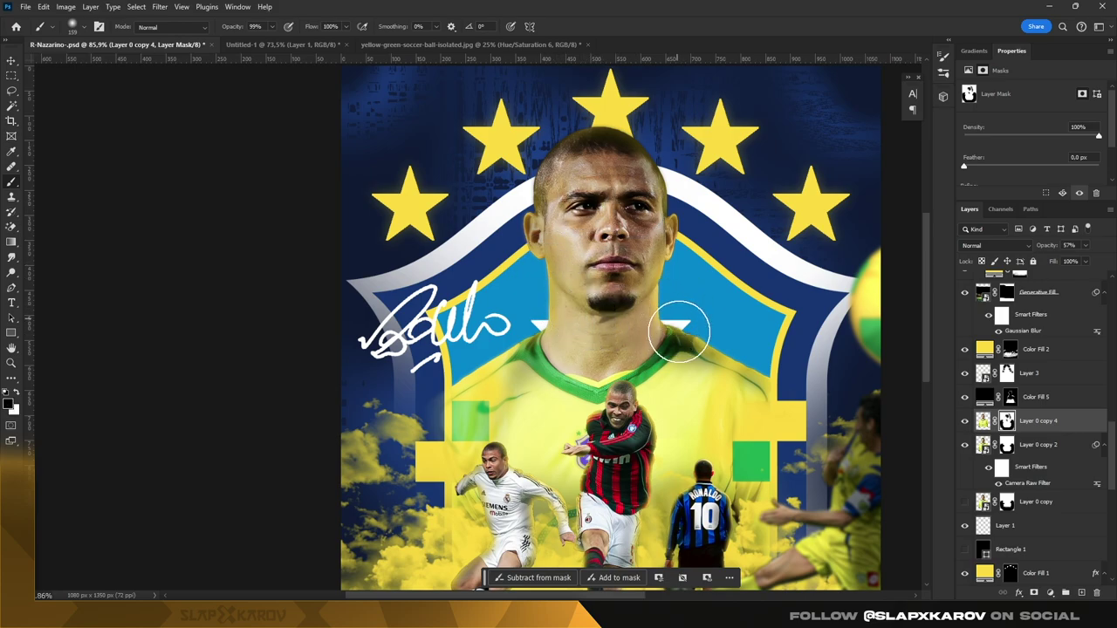
mouse_move(663, 183)
left_mouse_down()
mouse_move(611, 94)
mouse_move(578, 100)
mouse_move(515, 166)
mouse_move(528, 222)
mouse_move(520, 236)
mouse_move(559, 121)
mouse_move(640, 183)
left_mouse_up()
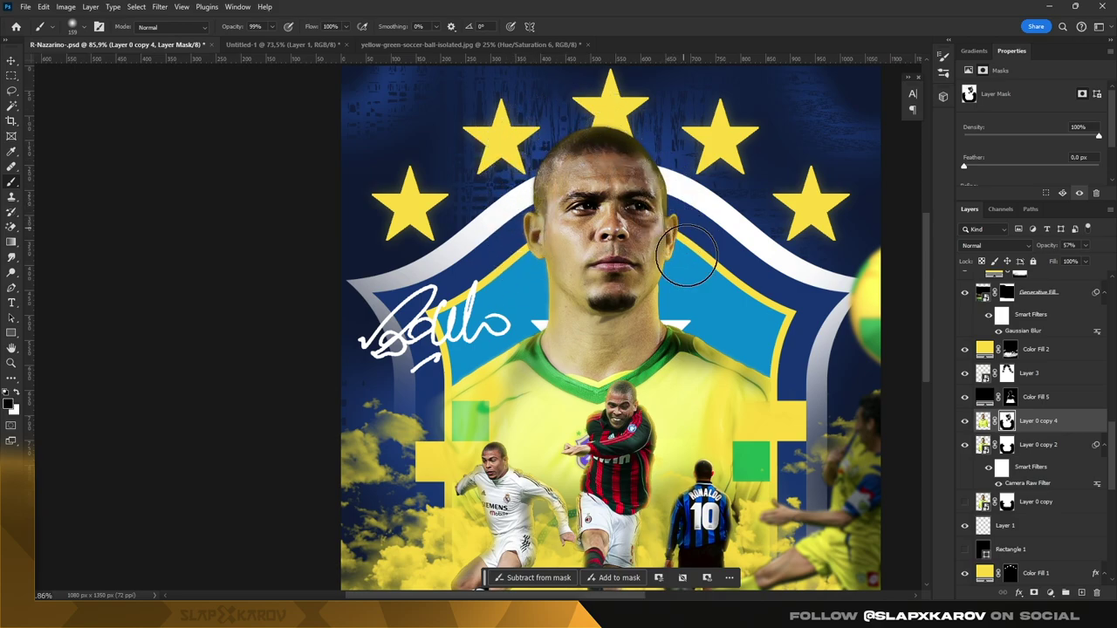
scroll(689, 270, "down", 1)
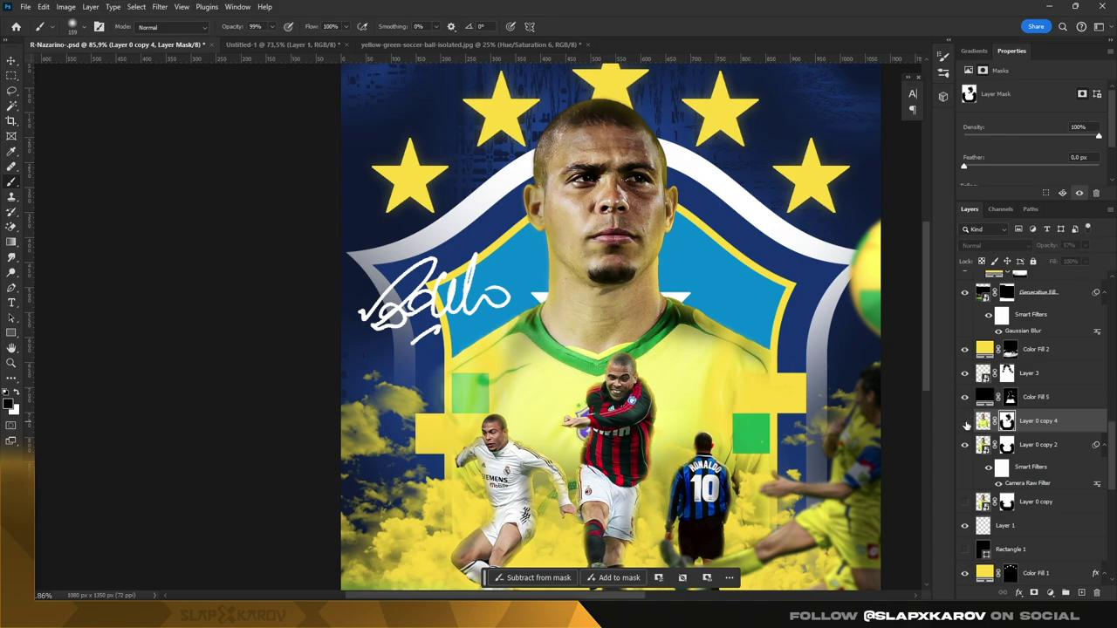
scroll(467, 375, "down", 2)
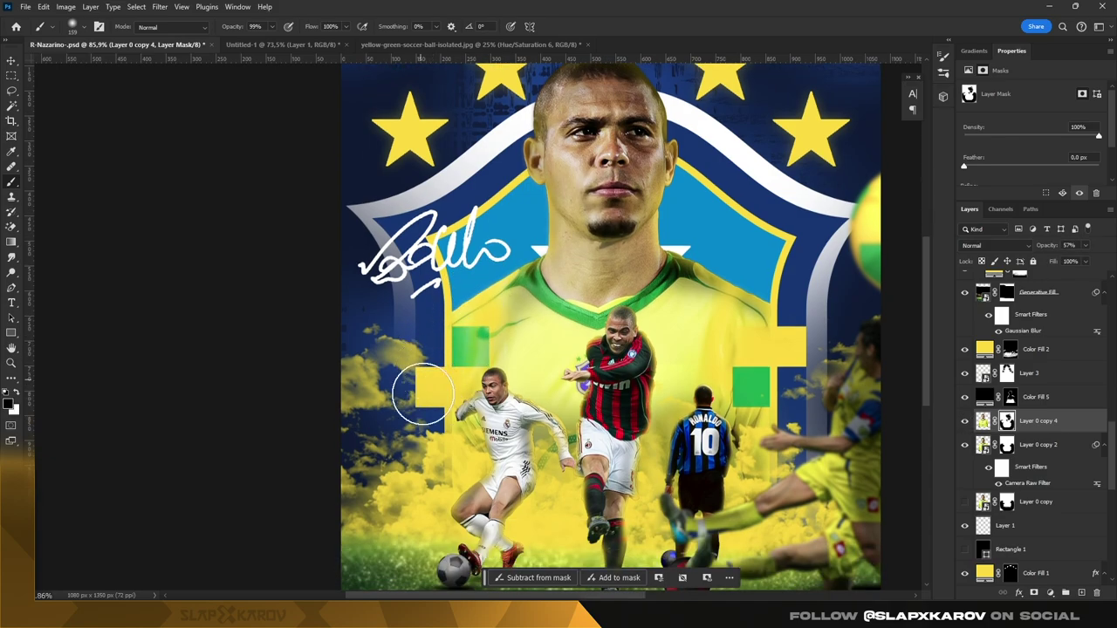
Step: Save the poster and nudge the Sin signature down to X 35 px, Y 440 px
key("z")
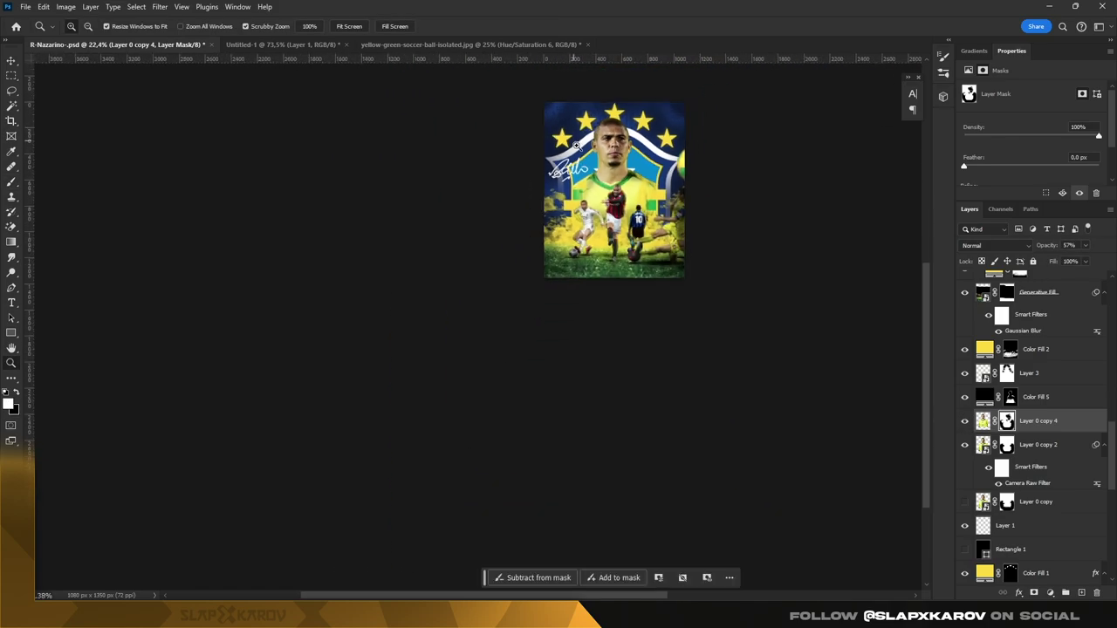
left_click_drag(617, 183, 787, 315)
key("ctrl+s")
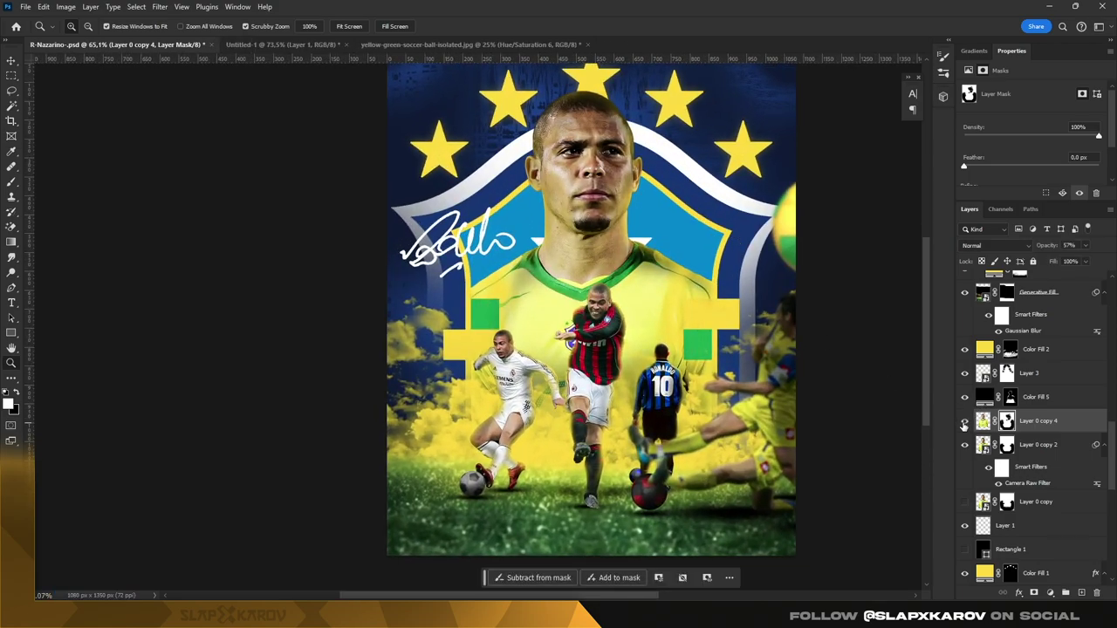
mouse_move(514, 166)
left_mouse_down()
mouse_move(602, 181)
mouse_move(676, 433)
mouse_move(596, 171)
mouse_move(435, 268)
mouse_move(439, 286)
left_mouse_up()
key("v")
left_click_drag(536, 220, 498, 209)
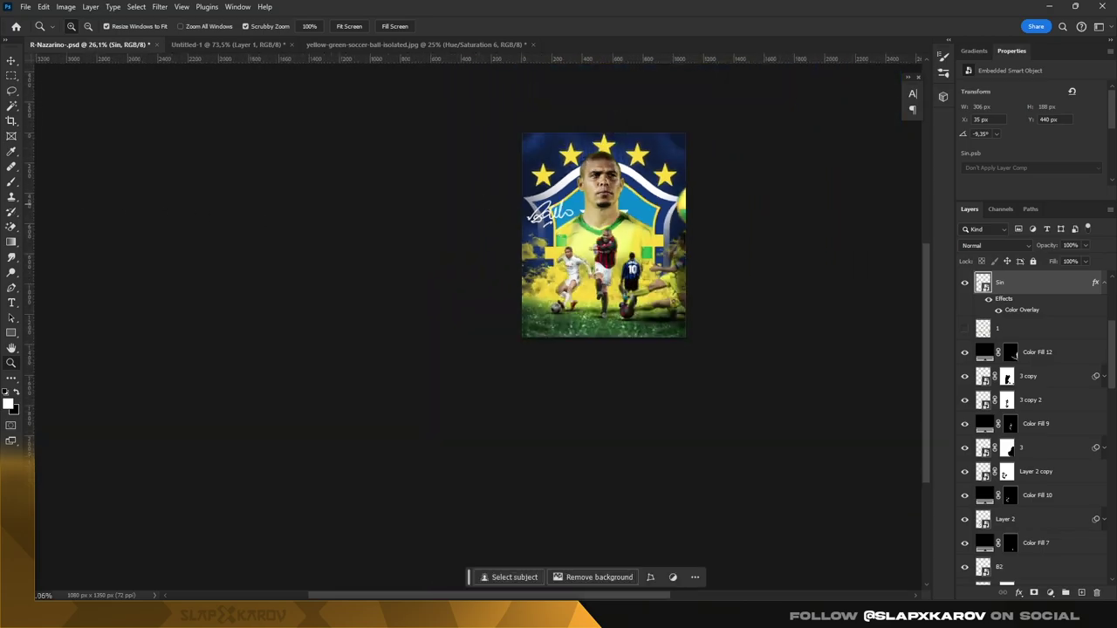